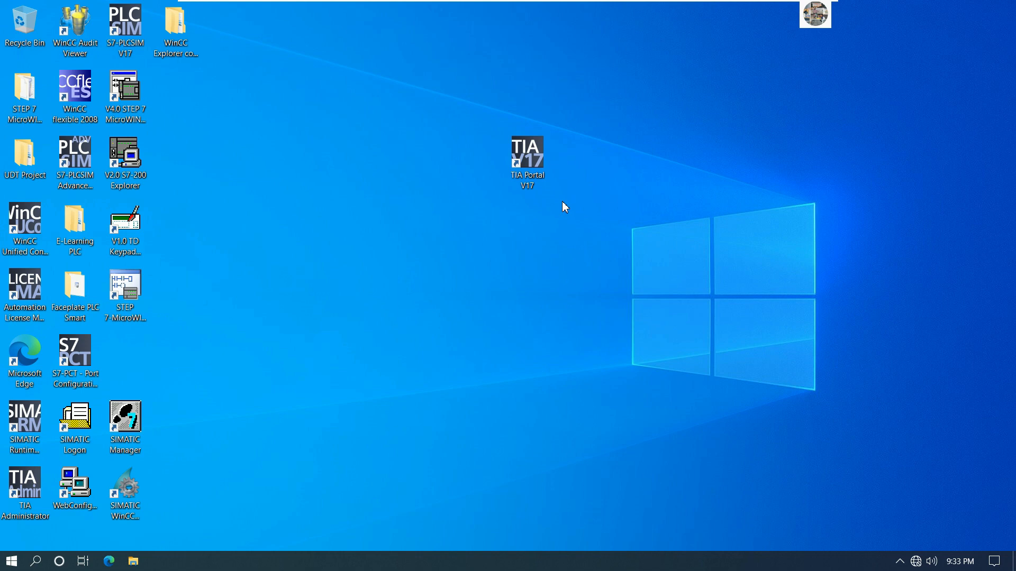
# Create a new desktop folder named "PLC S7-1500 UDT and Faceplate".
pyautogui.rightClick(688, 102)
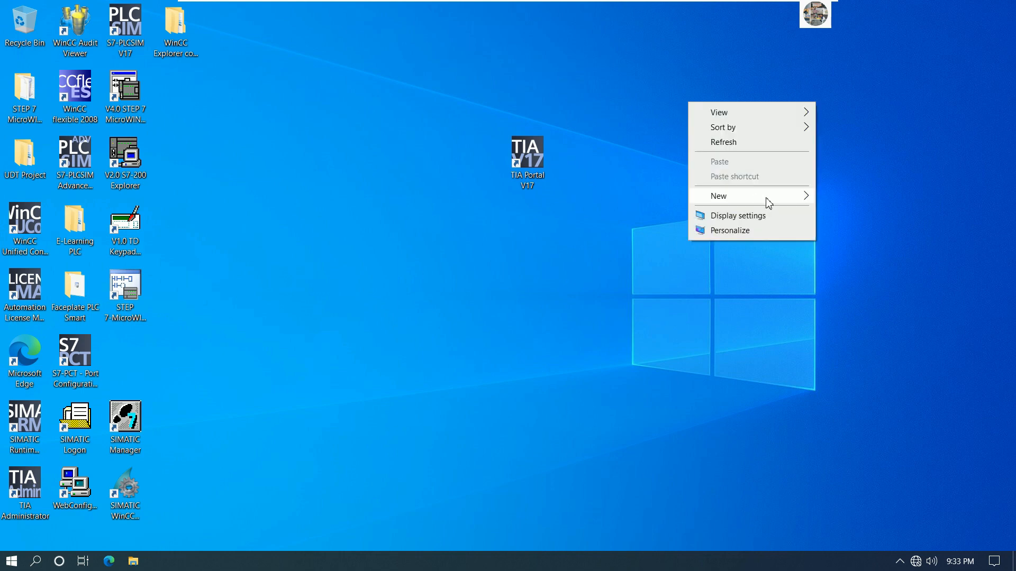
pyautogui.click(840, 199)
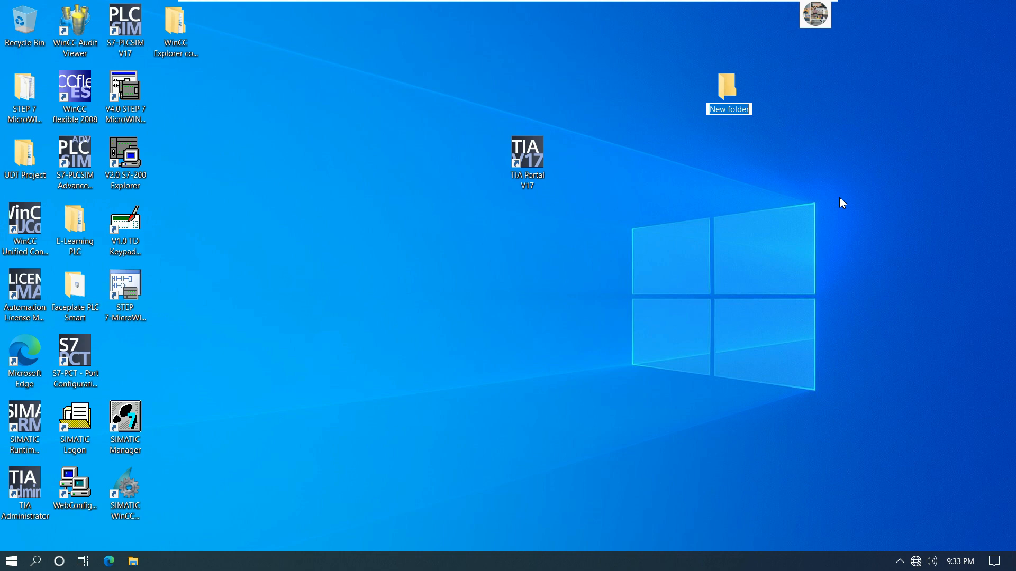
pyautogui.write('PLC S7-1500 UD')
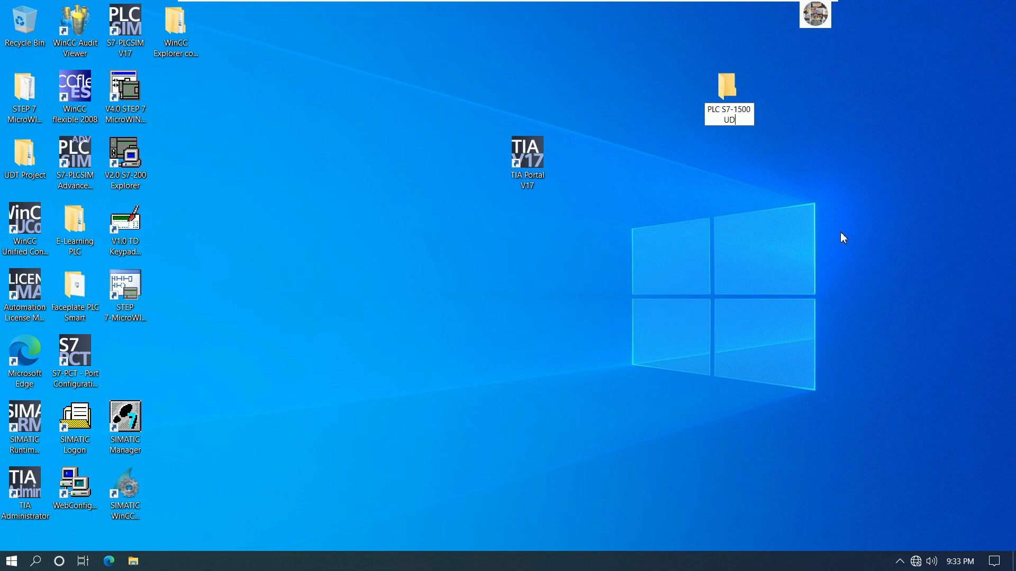
pyautogui.write('T and Facepla')
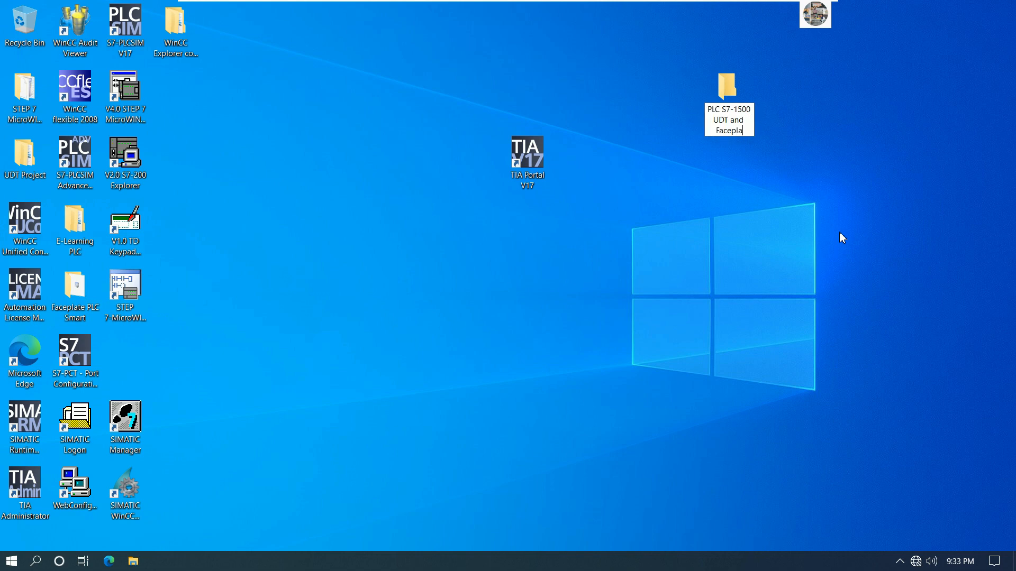
pyautogui.write('te')
pyautogui.press('Return')
pyautogui.click(840, 233)
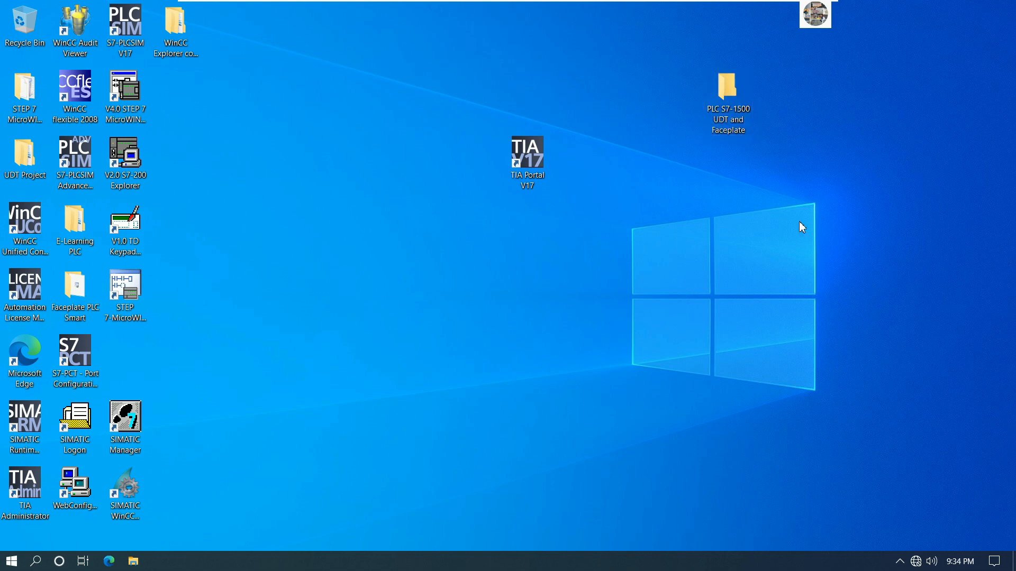
# Launch TIA Portal V17 and start a new project named S71500_UDT_Faceplate.
pyautogui.click(536, 158)
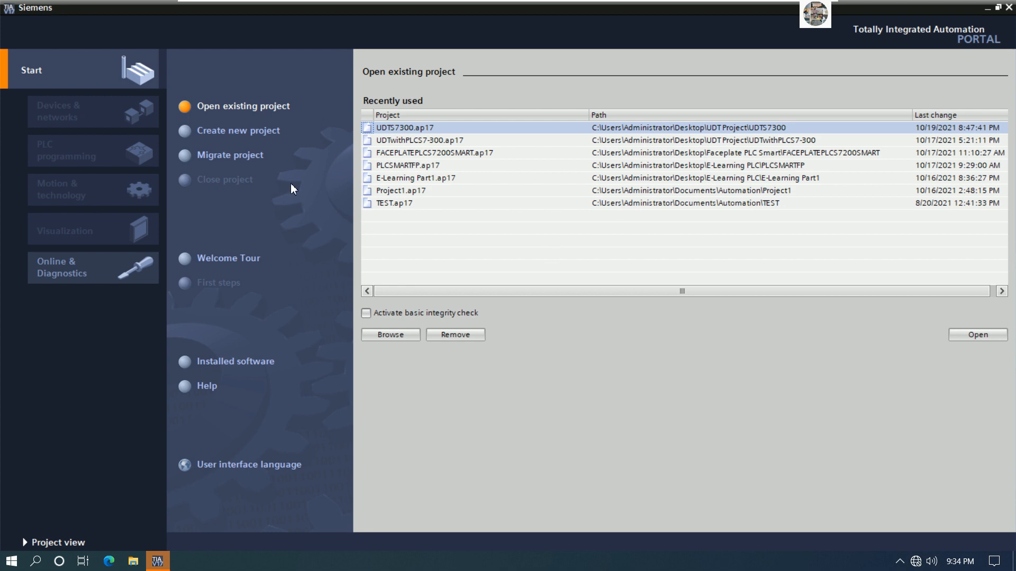
pyautogui.click(222, 136)
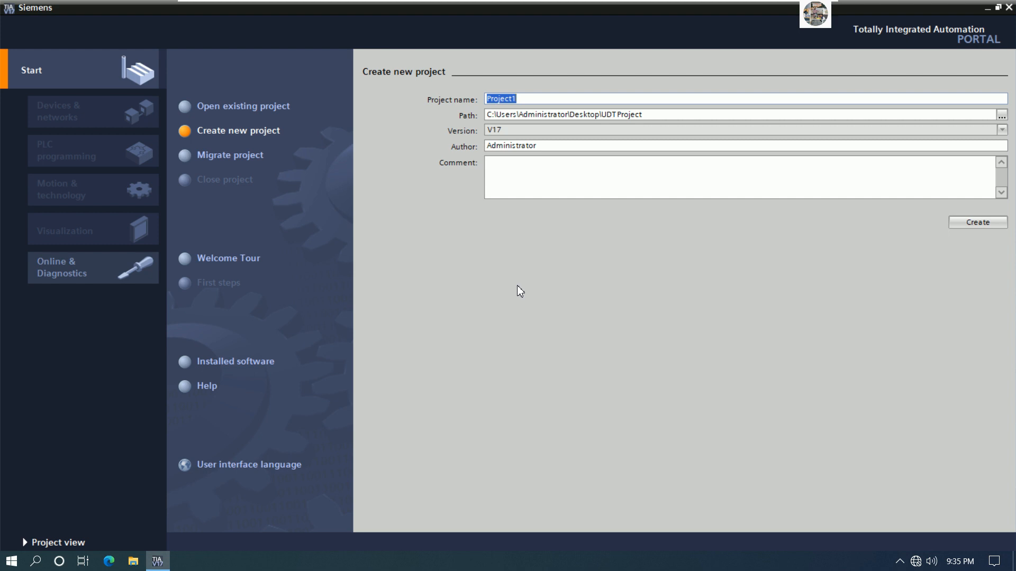
pyautogui.write('S71500_UDT_Faceplate')
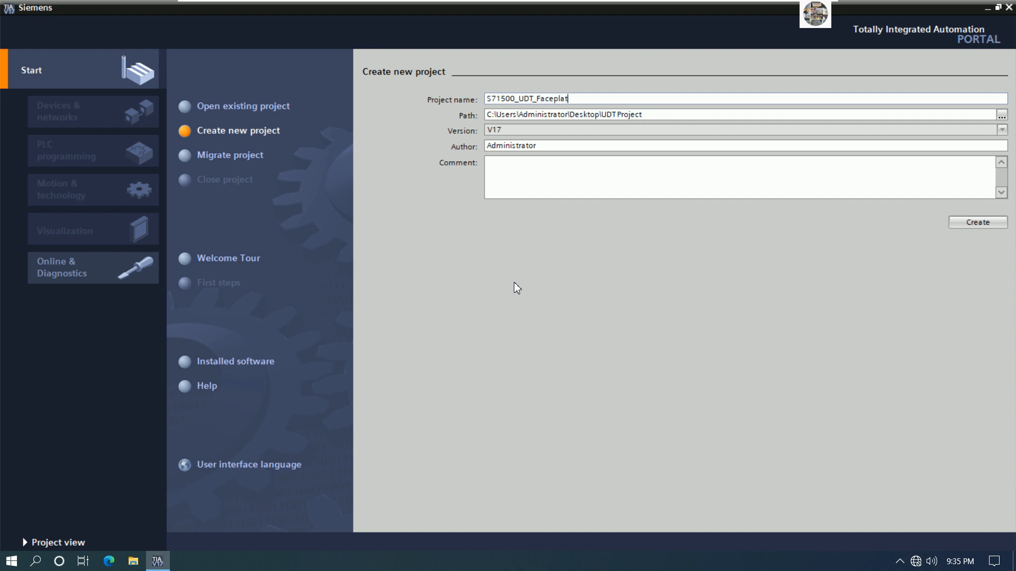
# Set the project path to the desktop folder "PLC S7-1500 UDT and Faceplate" and create the project.
pyautogui.click(1001, 116)
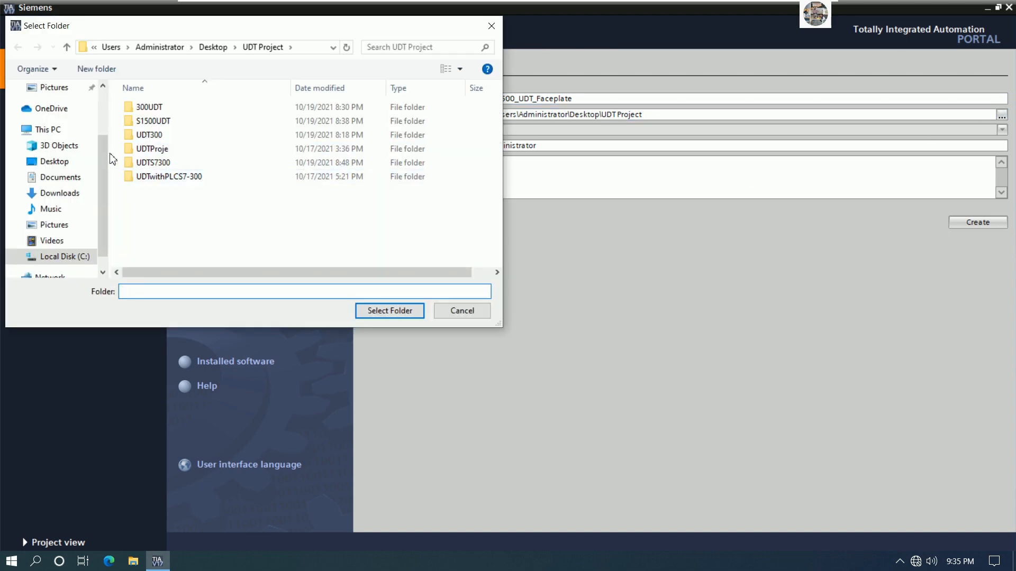
pyautogui.scroll(3, 104, 186)
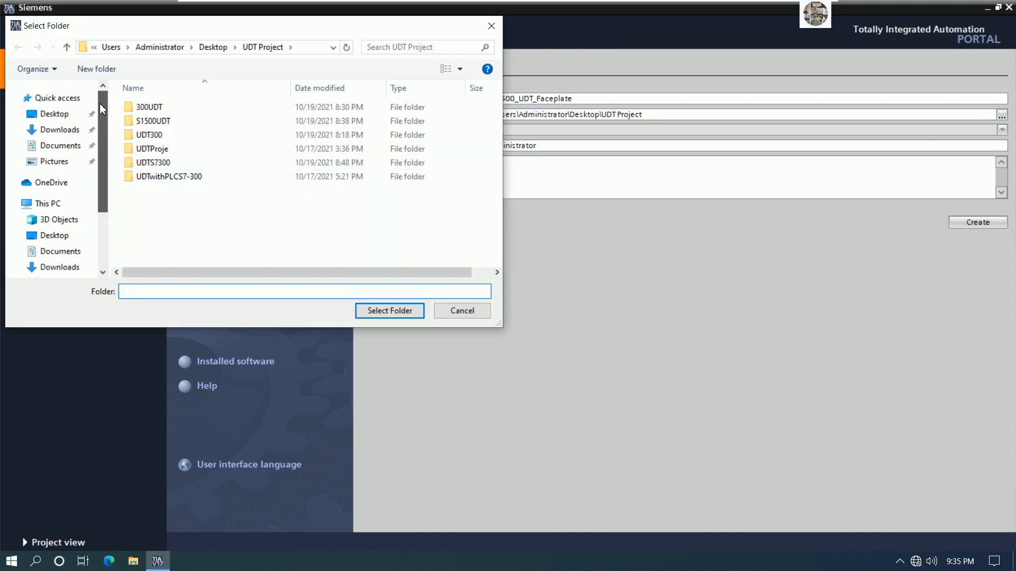
pyautogui.click(54, 113)
pyautogui.click(159, 177)
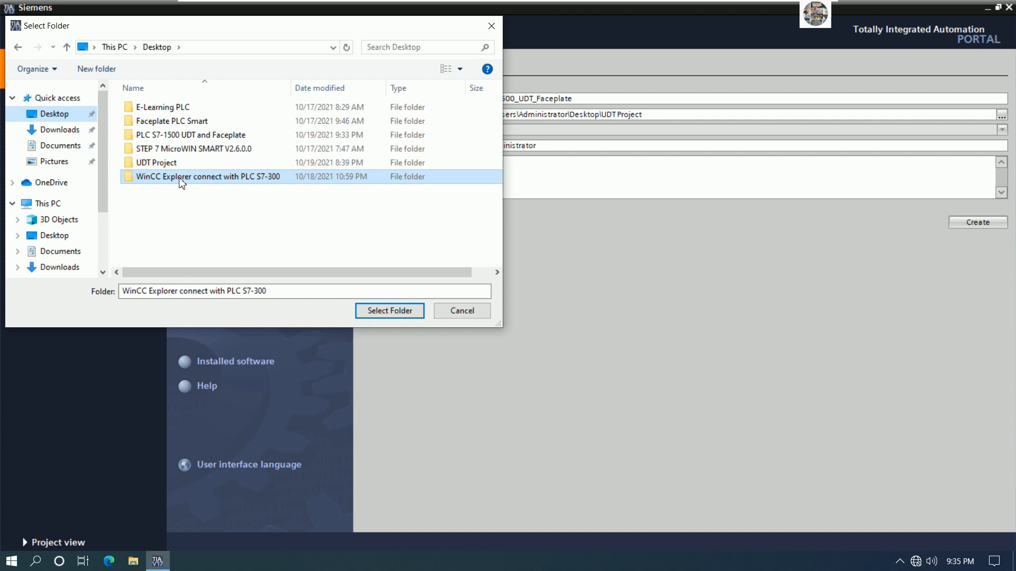
pyautogui.click(191, 150)
pyautogui.click(196, 136)
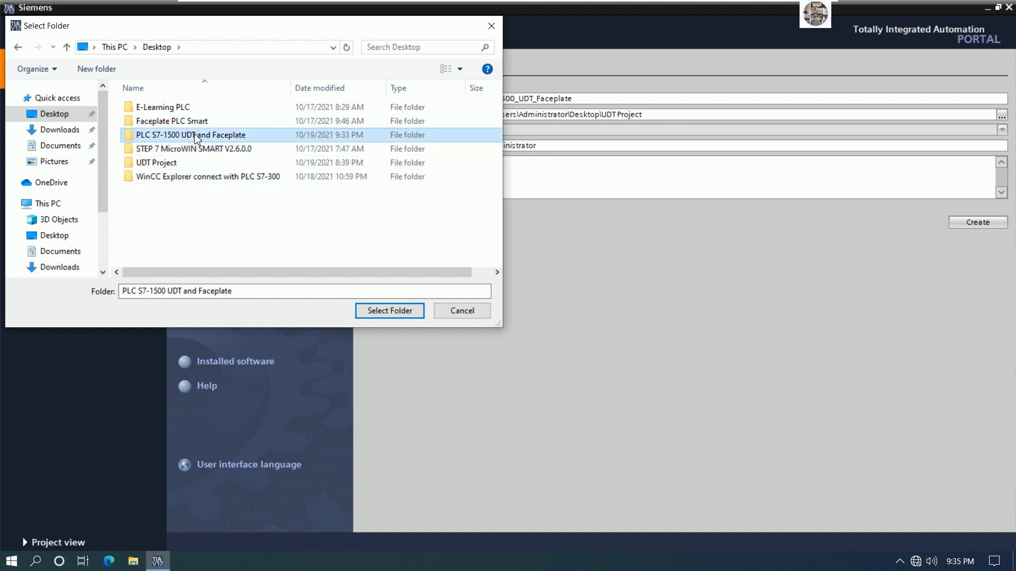
pyautogui.click(371, 312)
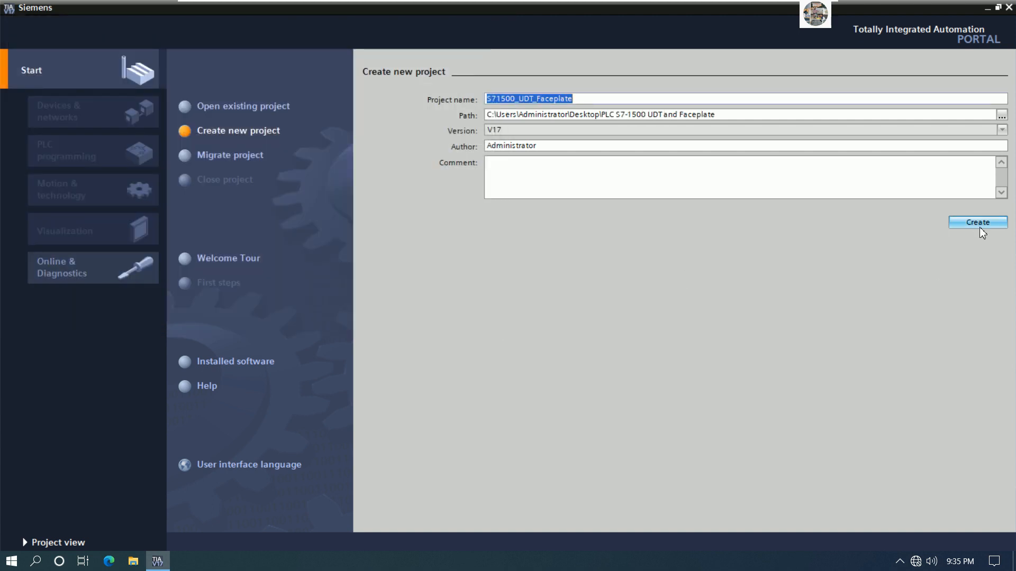
pyautogui.click(984, 226)
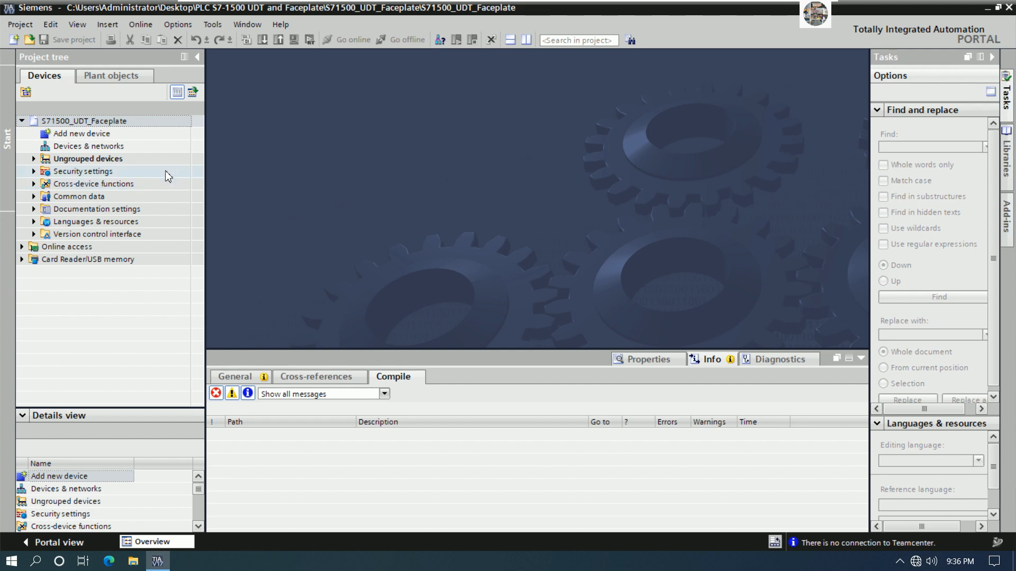
# Add a SIMATIC S7-1500 controller, CPU 1515-2 PN with version V2.9, to the project.
pyautogui.click(83, 137)
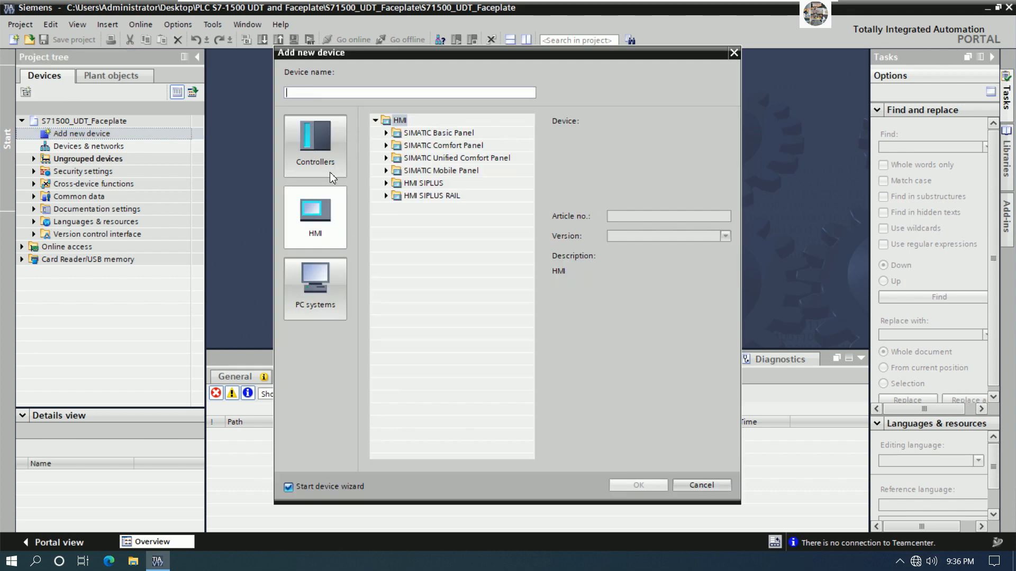
pyautogui.click(325, 159)
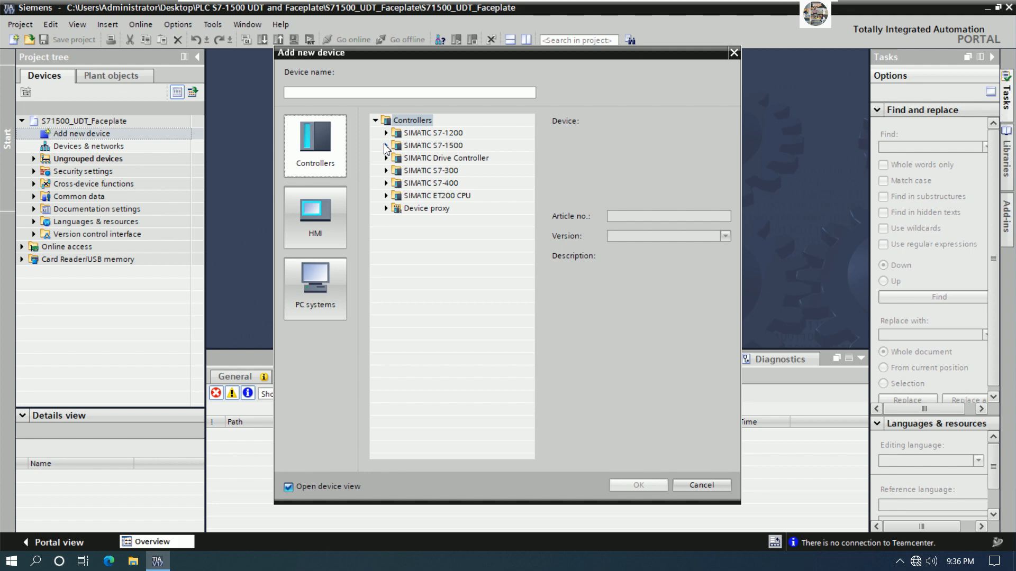
pyautogui.click(385, 146)
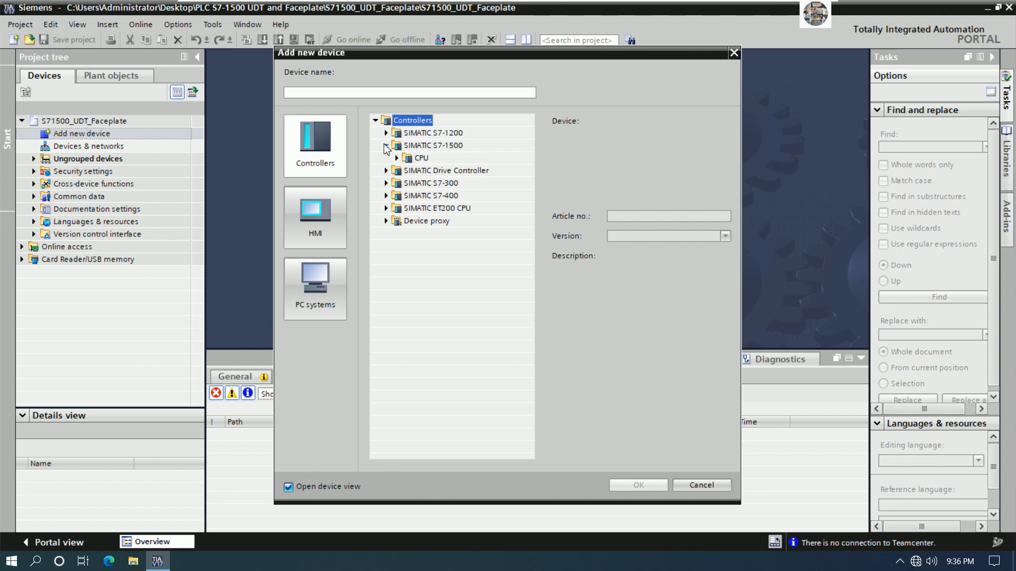
pyautogui.click(396, 158)
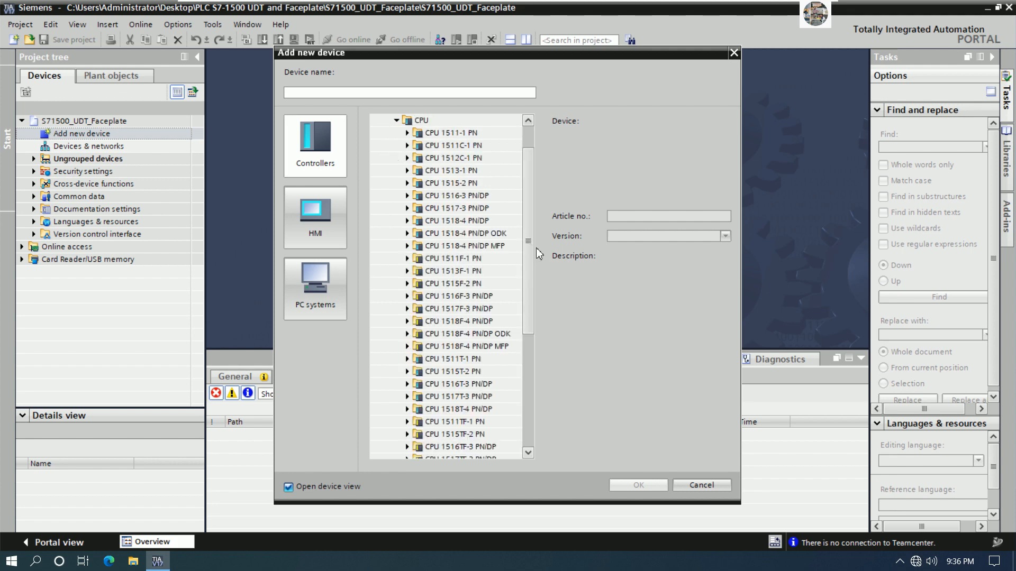
pyautogui.scroll(-1, 530, 253)
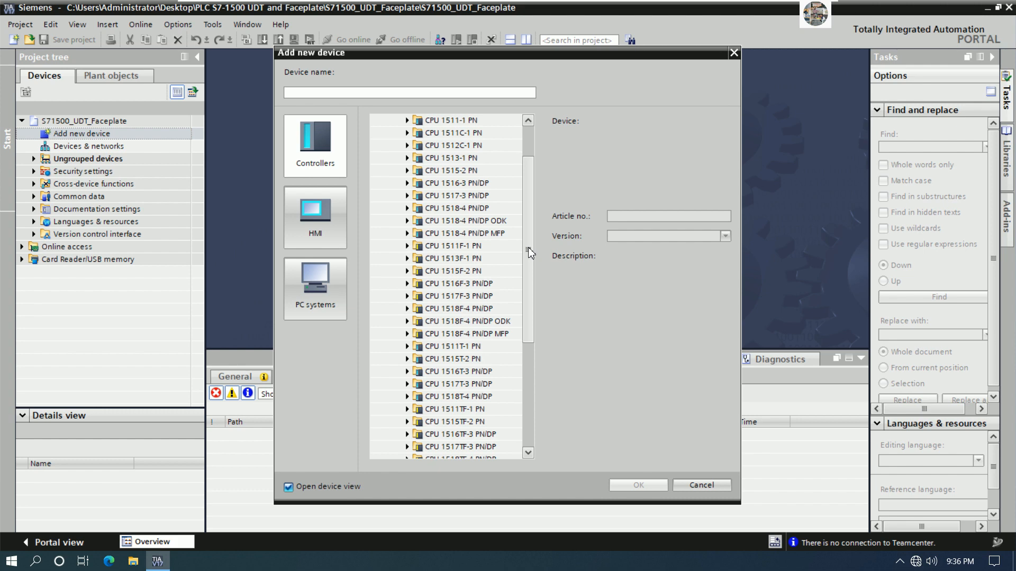
pyautogui.moveTo(530, 252); pyautogui.dragTo(530, 236)
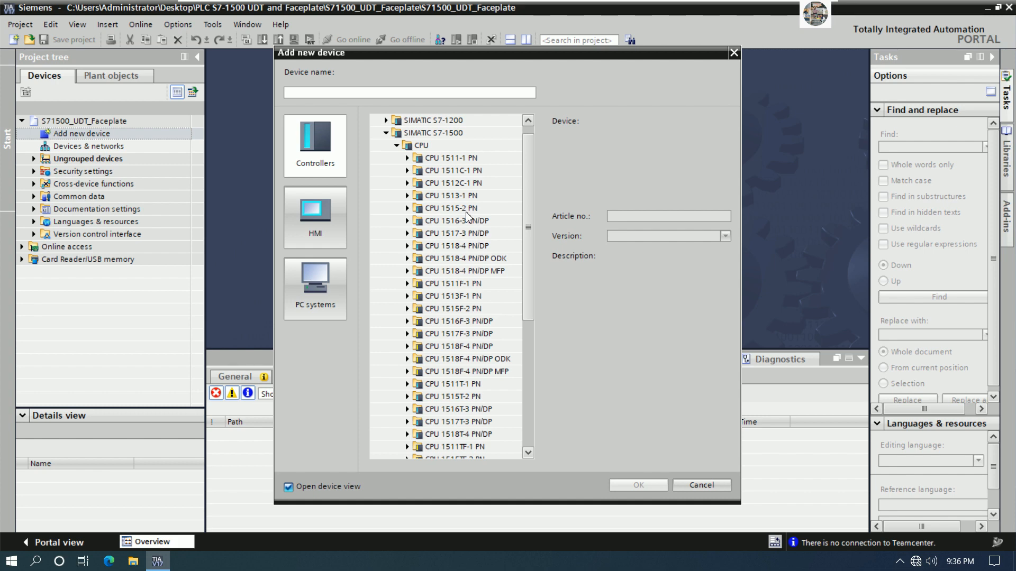
pyautogui.click(407, 209)
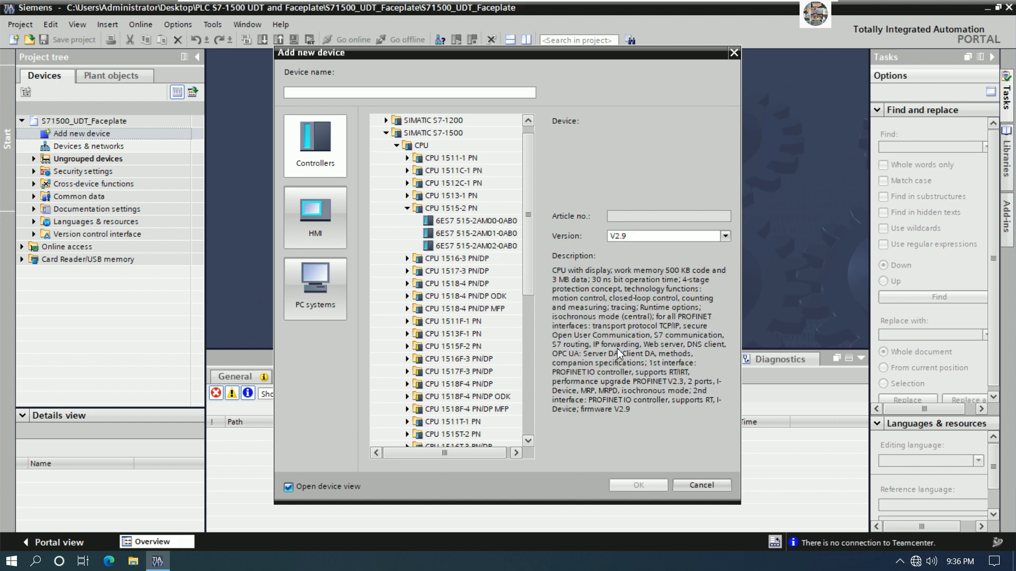
pyautogui.click(639, 486)
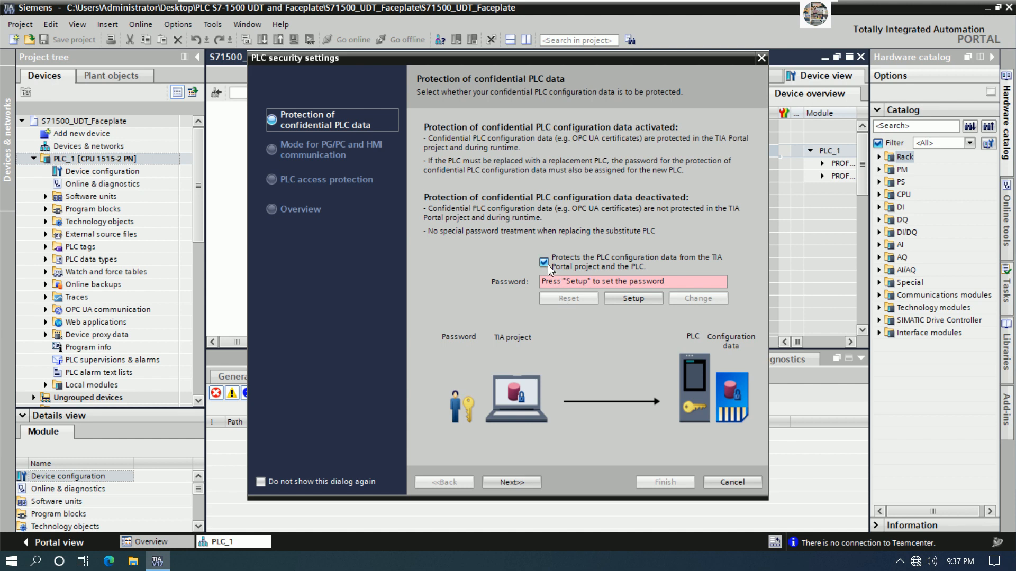
# Disable protection of the confidential PLC configuration data and permit legacy as well as secure PG/PC and HMI communication.
pyautogui.click(545, 263)
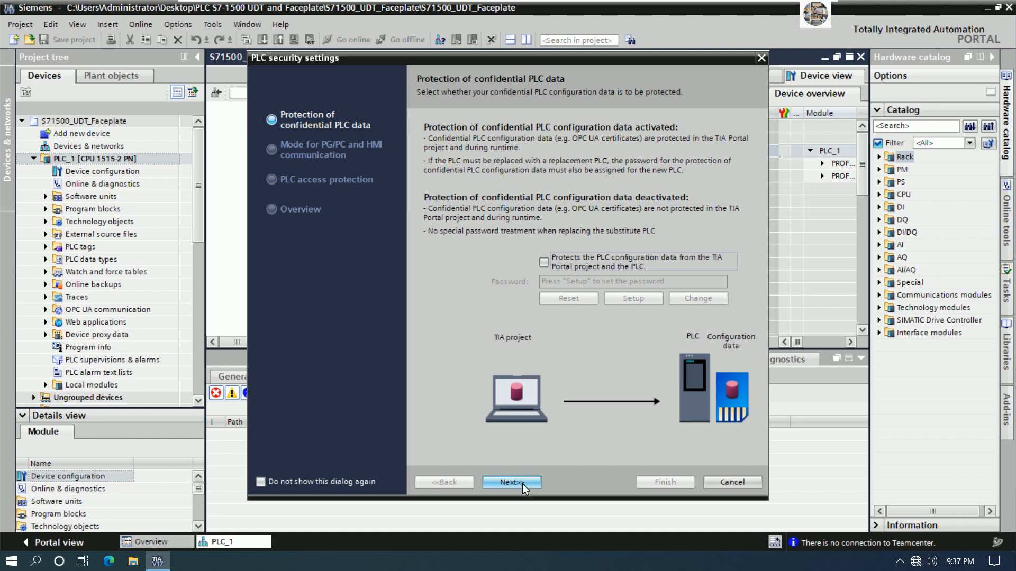
pyautogui.click(546, 269)
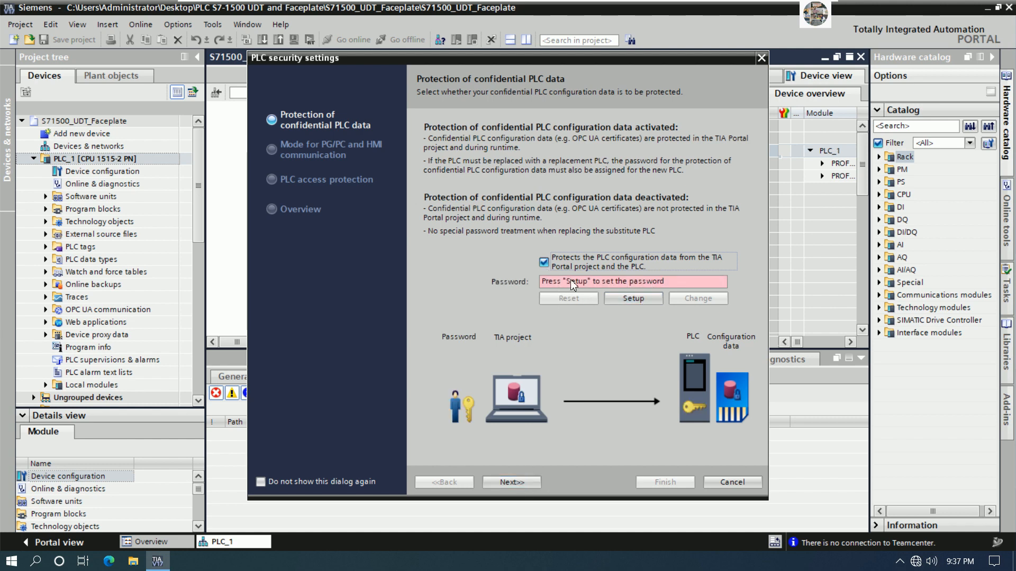
pyautogui.click(544, 265)
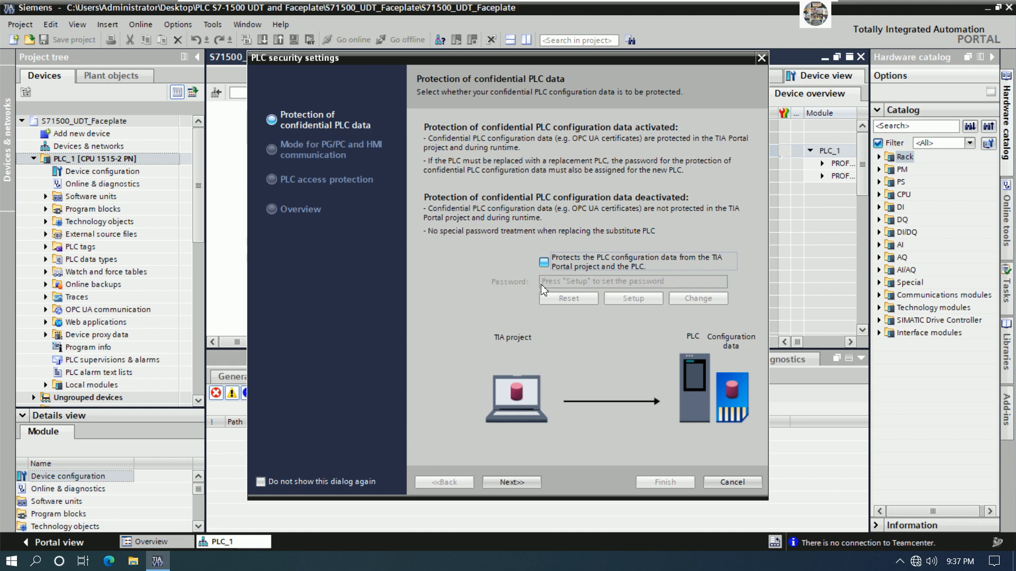
pyautogui.click(521, 476)
pyautogui.click(538, 285)
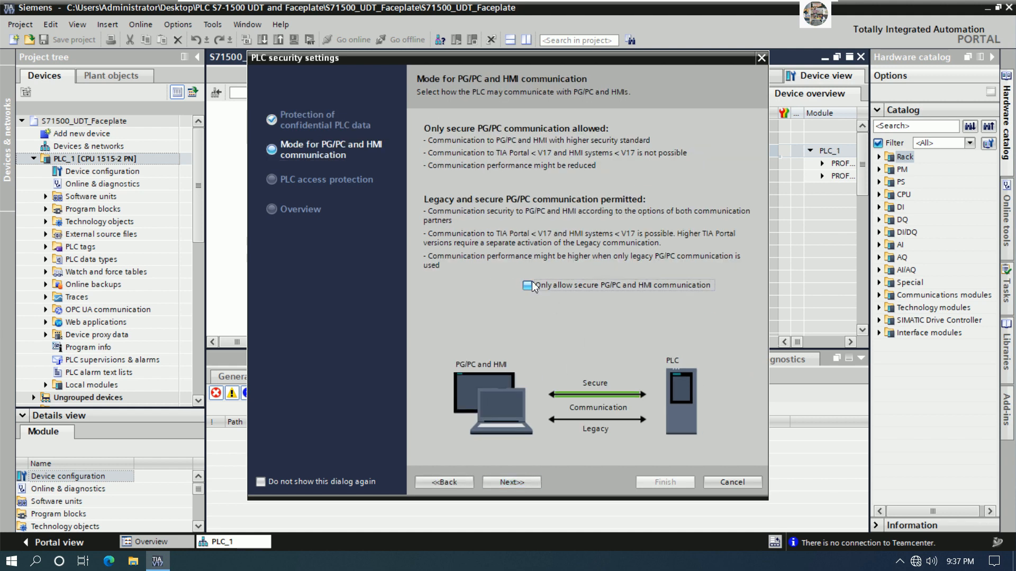
pyautogui.click(512, 479)
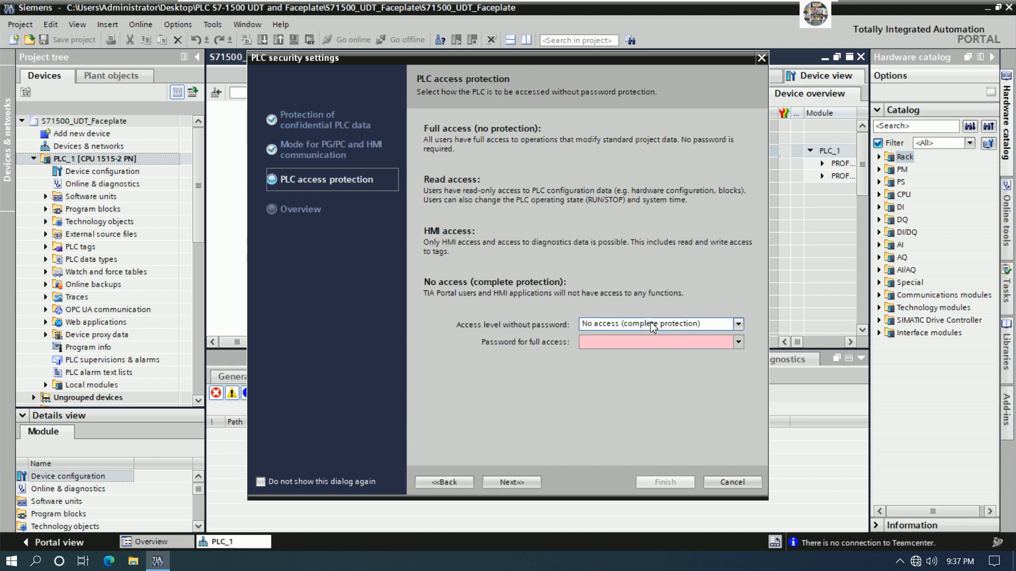
# Set the PLC access level without password to Full access (no protection) and finish the security settings.
pyautogui.click(608, 323)
pyautogui.click(629, 333)
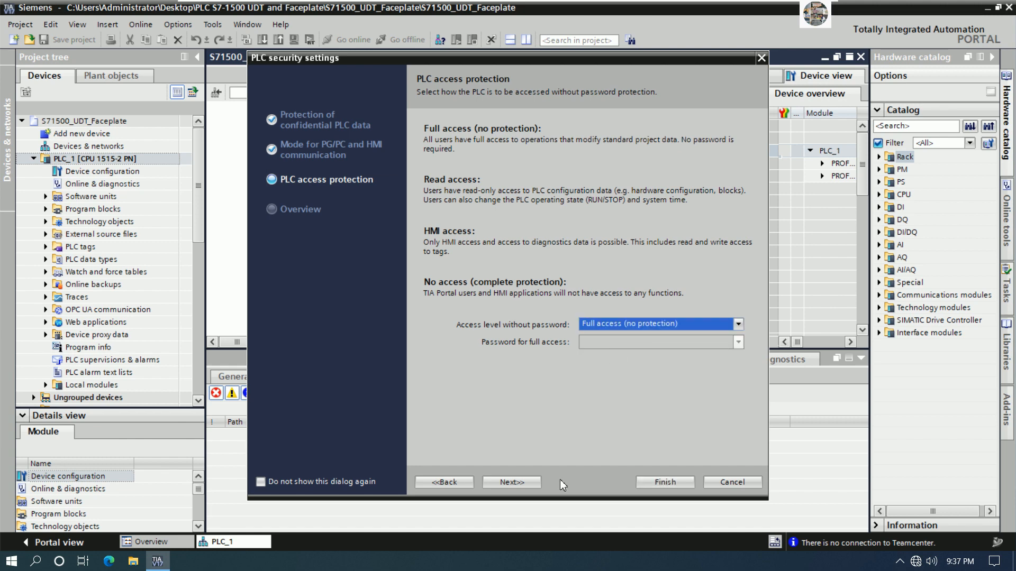
pyautogui.click(523, 484)
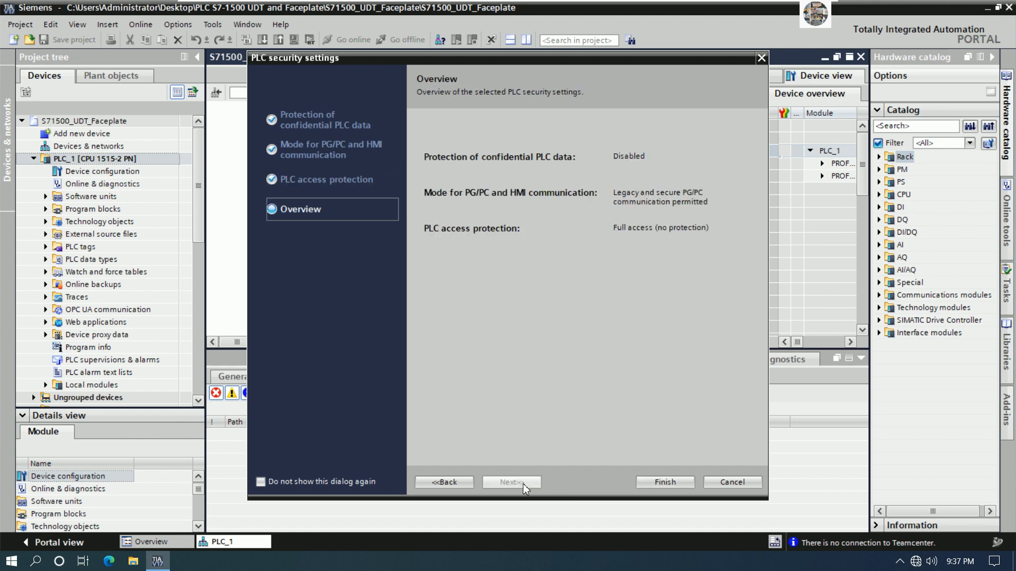
pyautogui.click(648, 481)
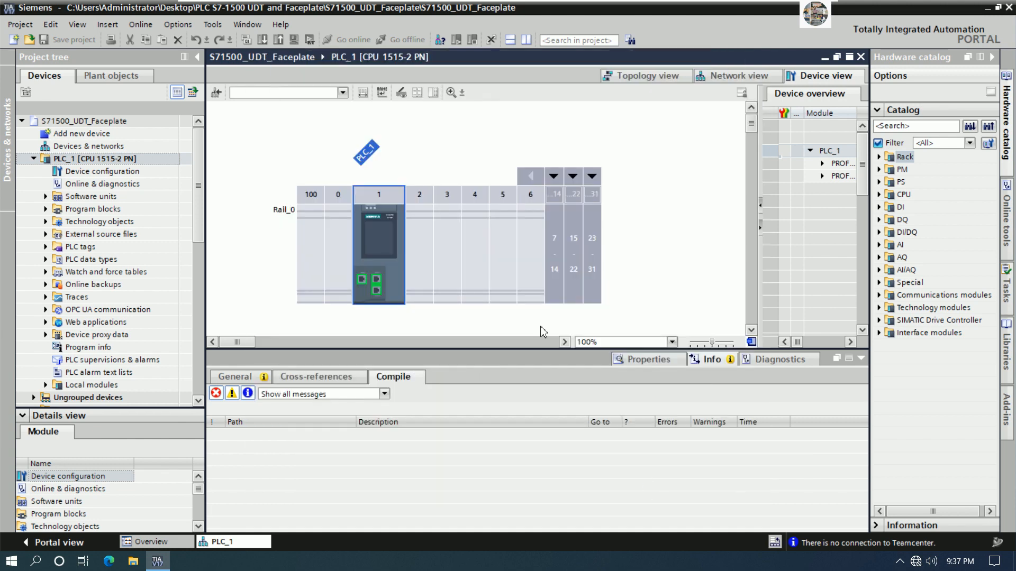
# Insert the DI 16x24VDC HF module 6ES7 521-1BH00-0AB0 into slot 2 of the PLC rack.
pyautogui.click(860, 361)
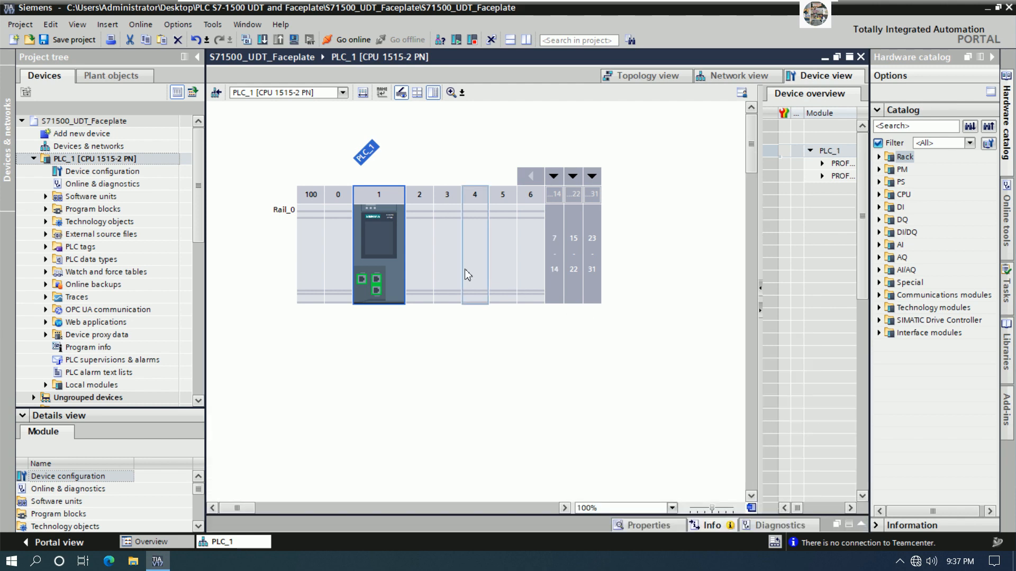
pyautogui.click(878, 207)
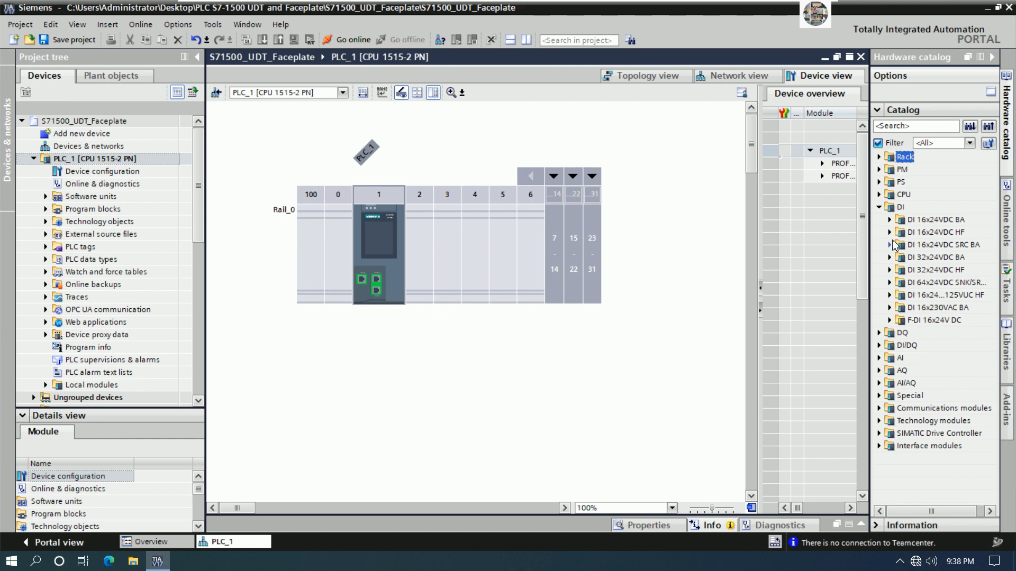
pyautogui.click(889, 232)
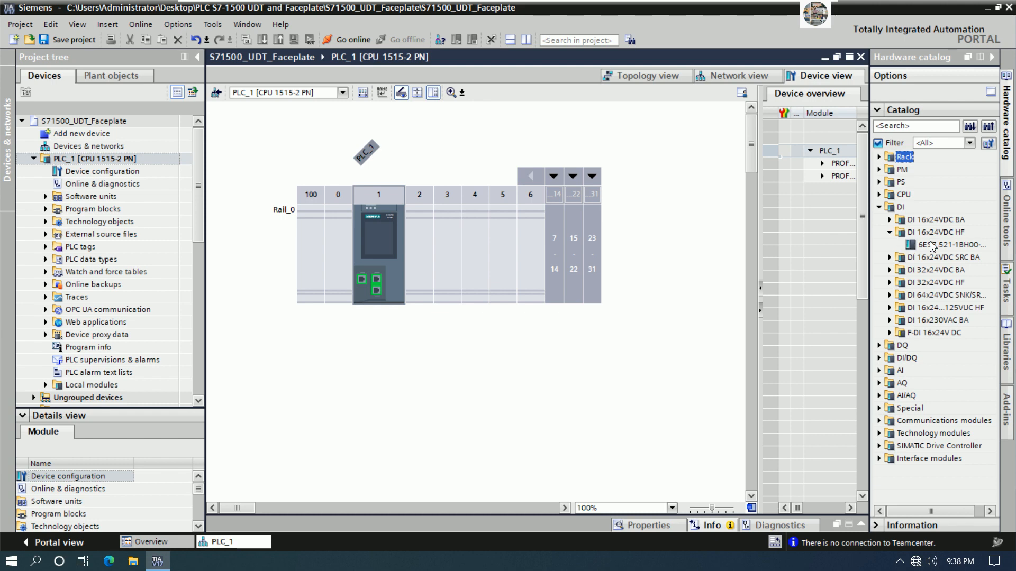
pyautogui.moveTo(869, 255); pyautogui.dragTo(836, 255)
pyautogui.moveTo(900, 246); pyautogui.dragTo(424, 249)
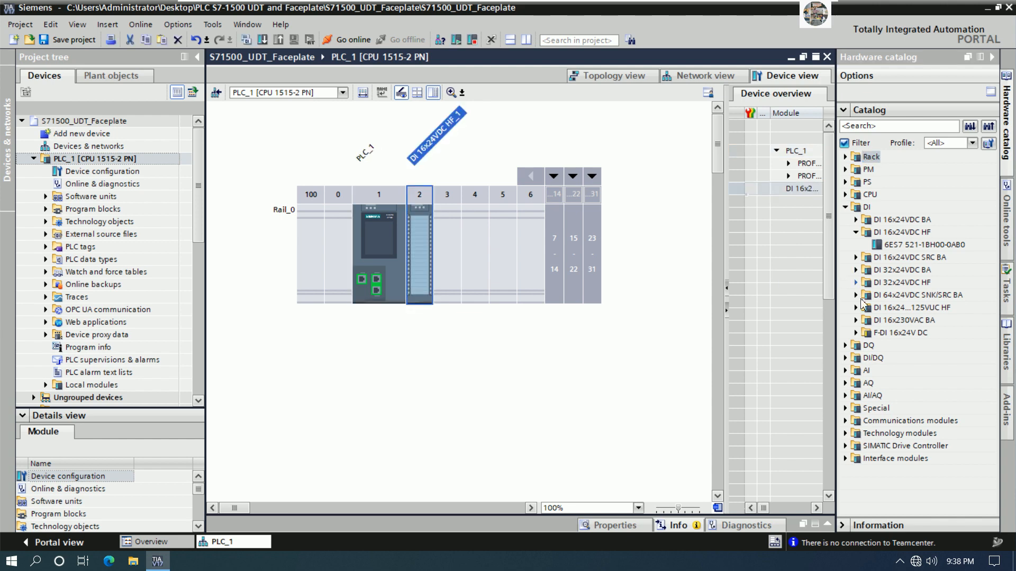
# Insert the DQ 16x24VDC/0.5A HF module 6ES7 522-1BH01-0AB0 into slot 3 of the PLC rack.
pyautogui.click(847, 345)
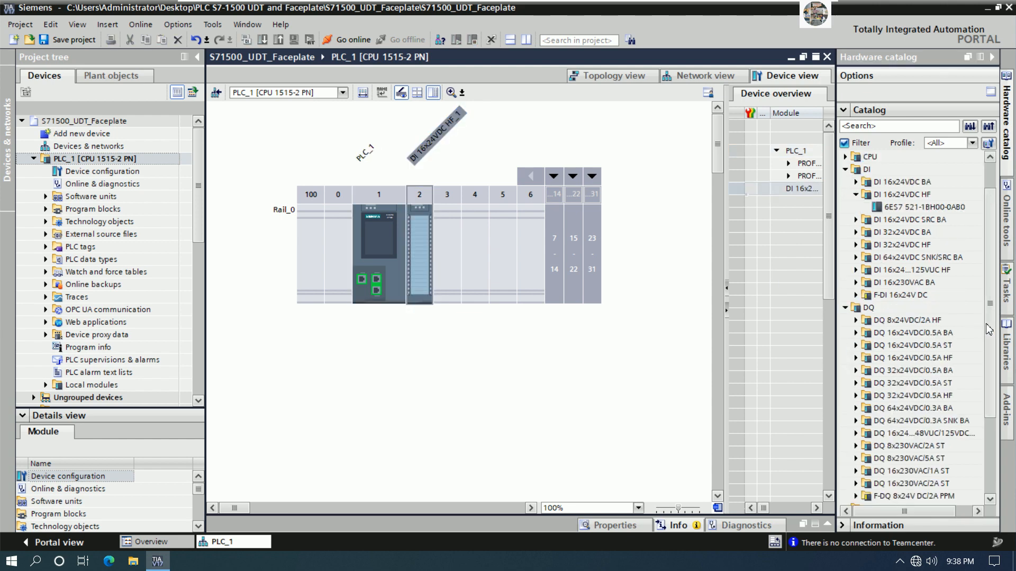
pyautogui.moveTo(990, 327); pyautogui.dragTo(990, 361)
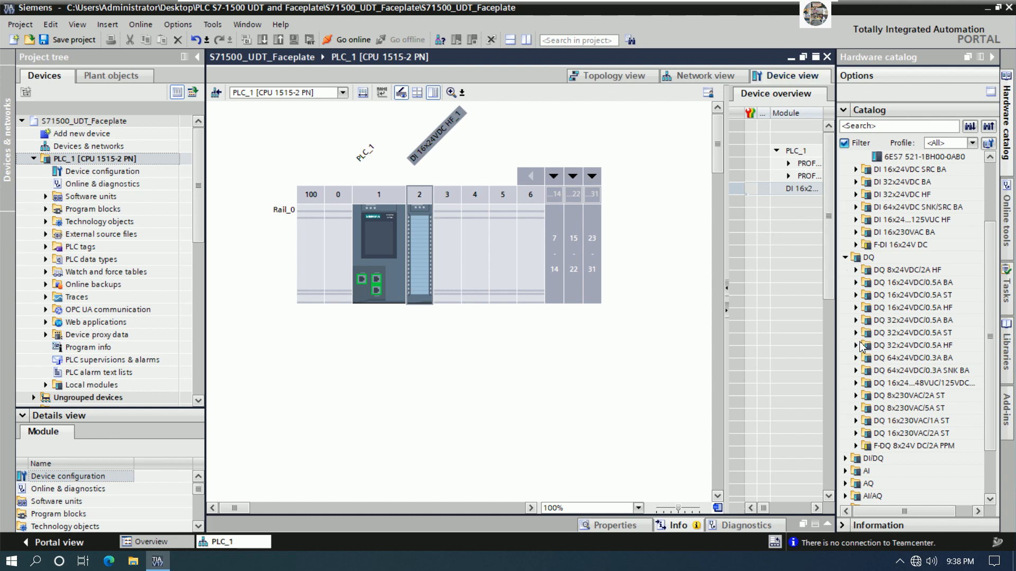
pyautogui.click(856, 308)
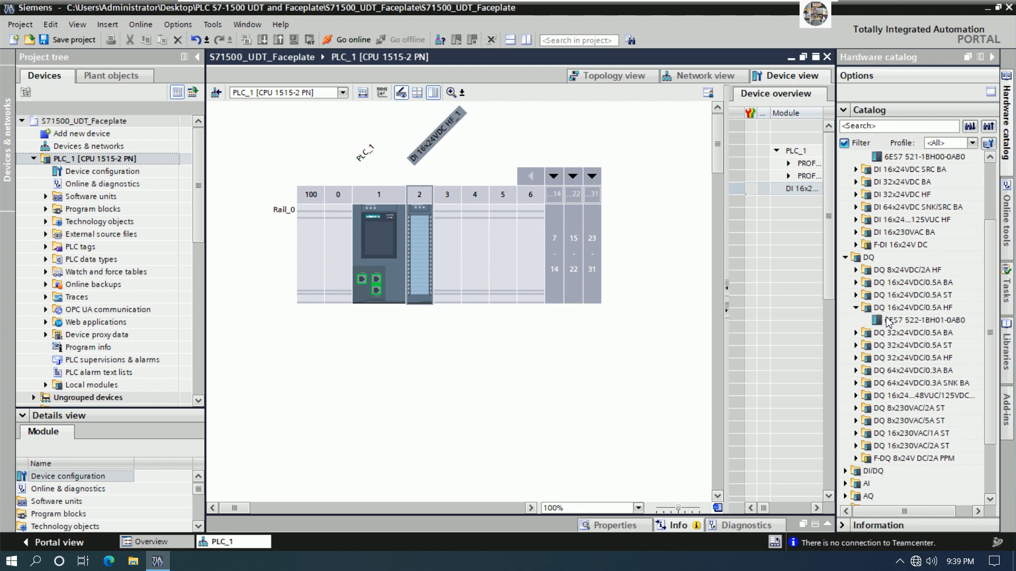
pyautogui.moveTo(912, 321); pyautogui.dragTo(447, 277)
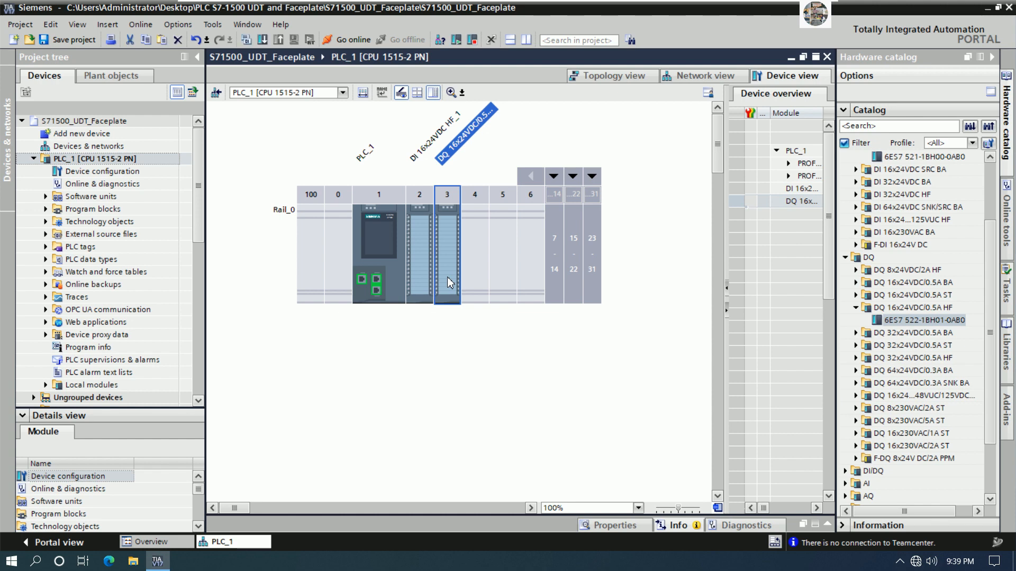
# Open the properties of PLC_1 and review its Protection & Security settings, including configuration data protection and the access level.
pyautogui.click(390, 271)
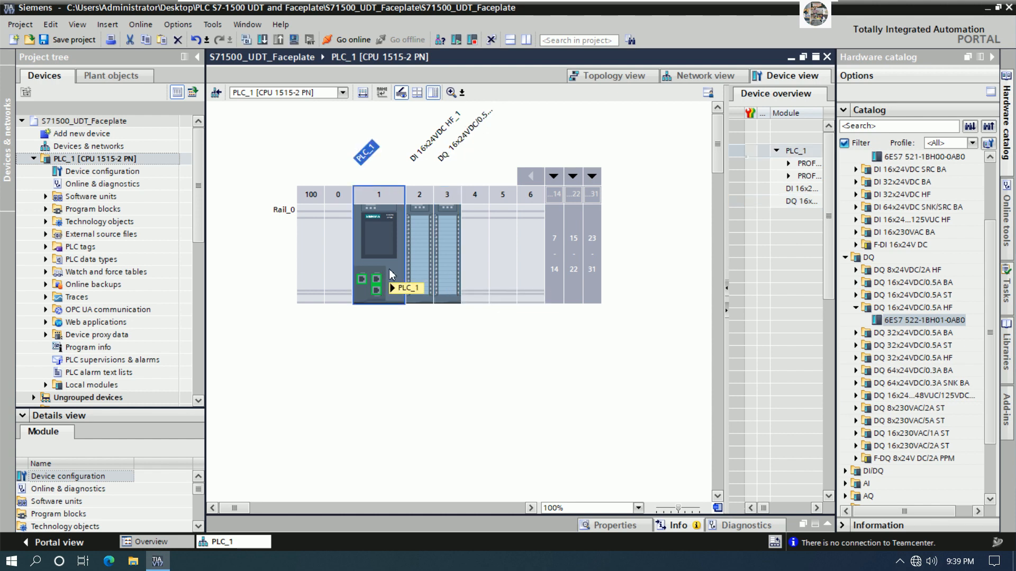
pyautogui.rightClick(389, 268)
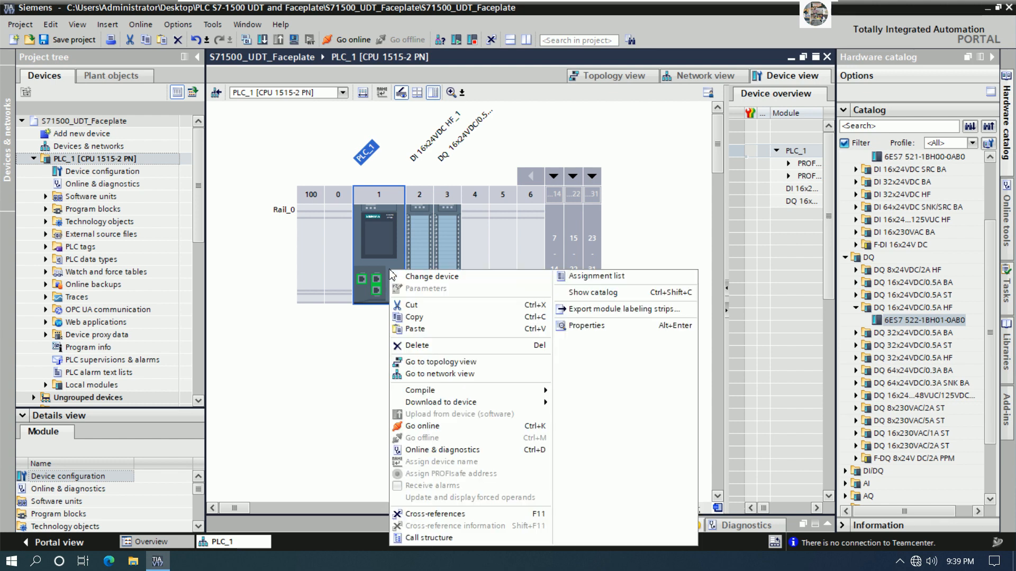
pyautogui.click(583, 327)
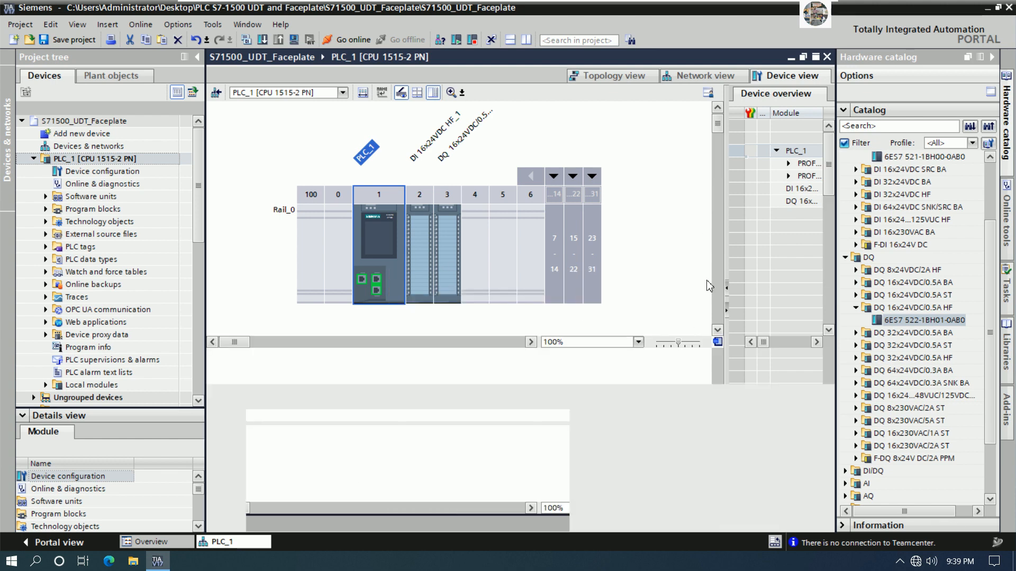
pyautogui.scroll(-3, 715, 142)
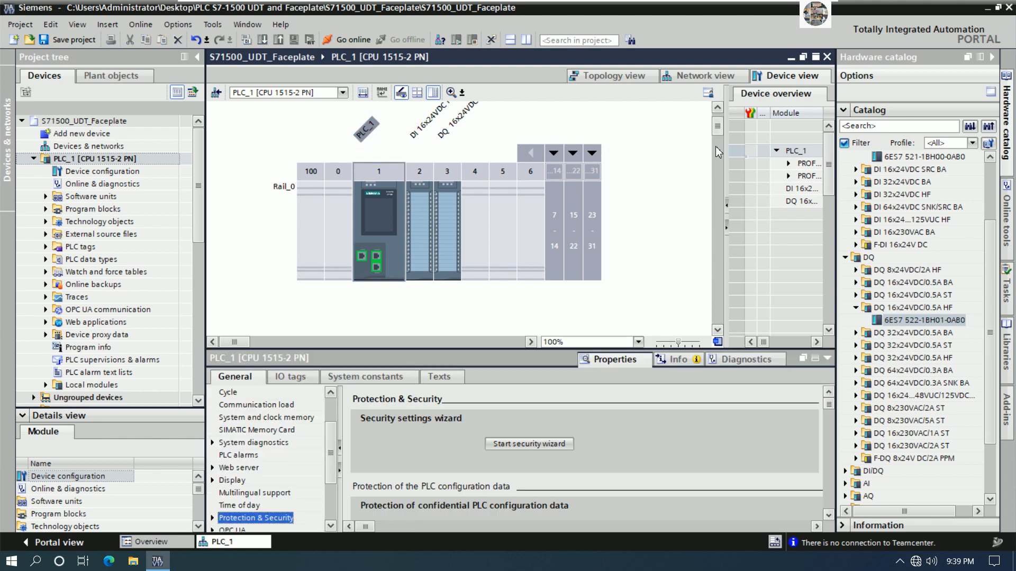
pyautogui.scroll(3, 719, 136)
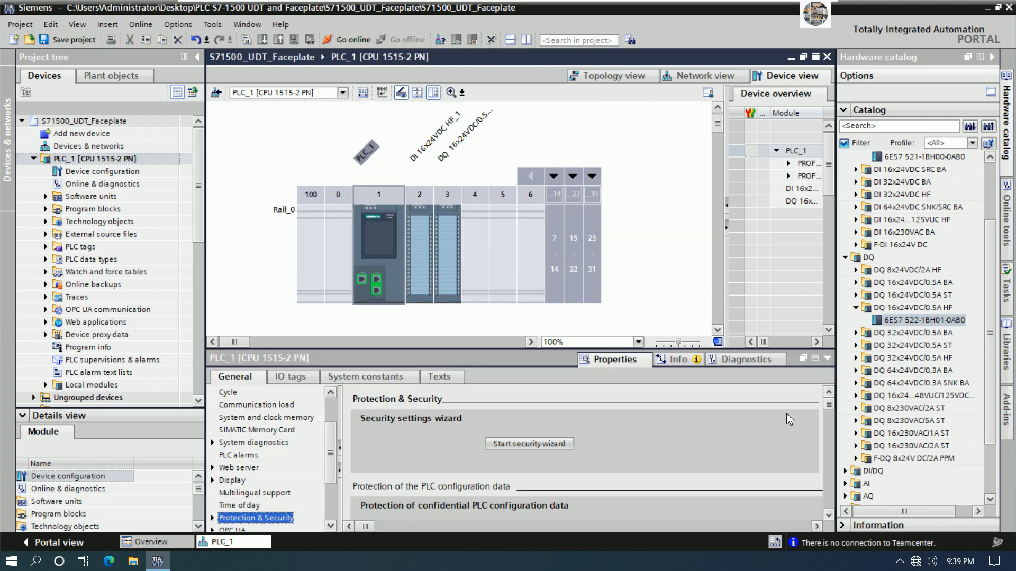
pyautogui.scroll(-5, 828, 409)
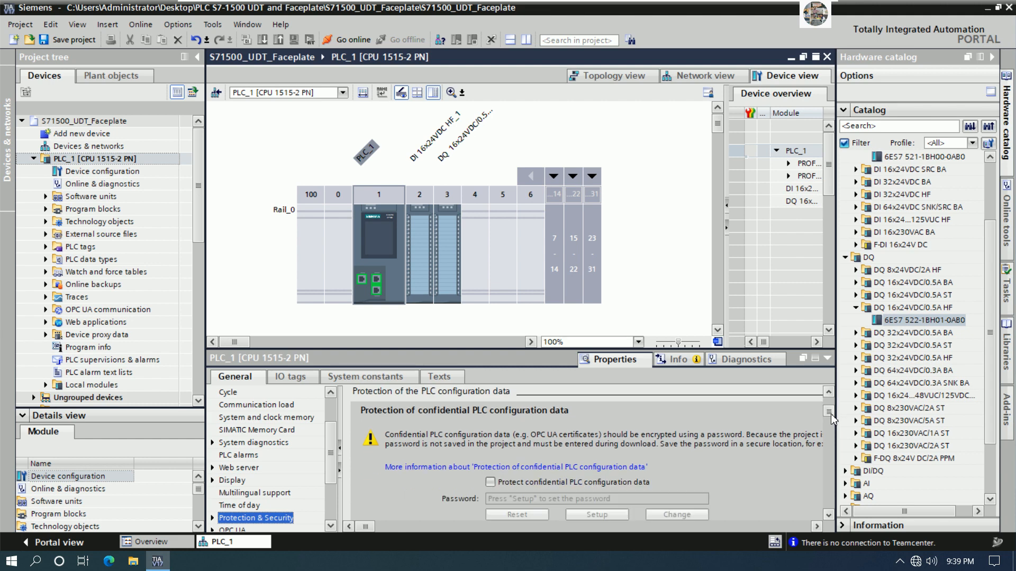
pyautogui.scroll(-5, 832, 421)
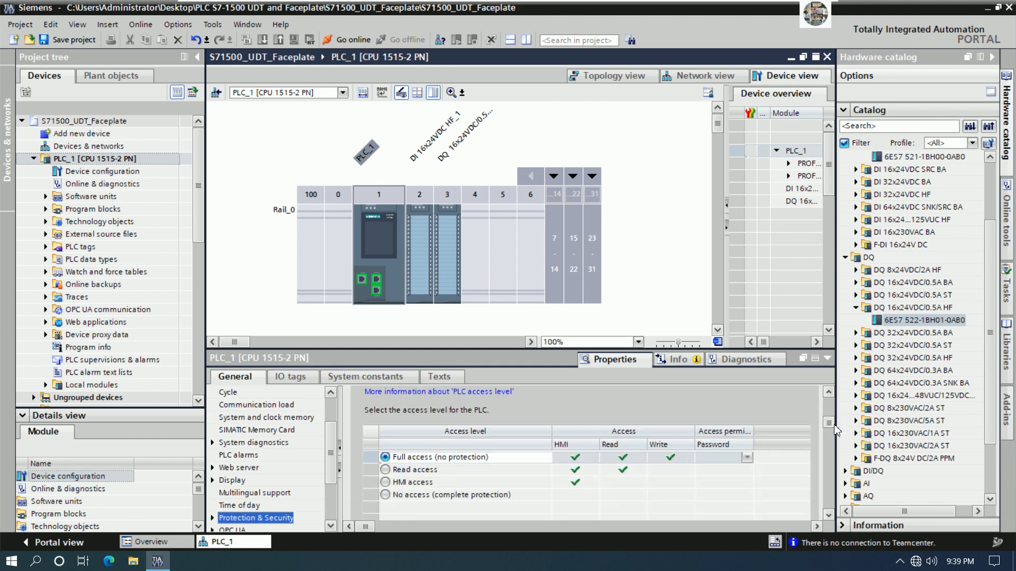
pyautogui.scroll(5, 833, 426)
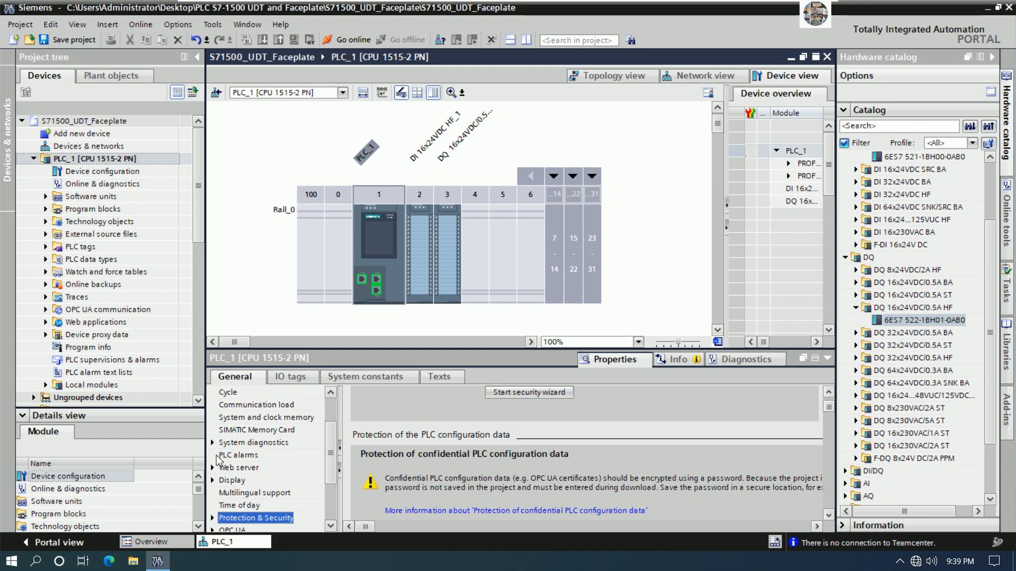
# Check the IP address settings of PROFINET interface [X1], collapse the CPU properties and save the project.
pyautogui.moveTo(332, 459); pyautogui.dragTo(335, 437)
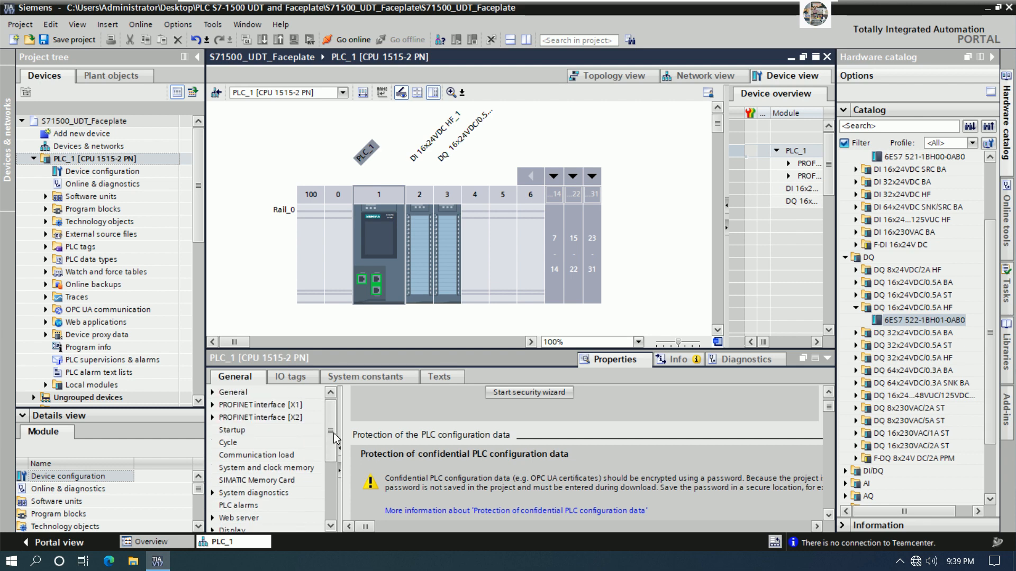
pyautogui.click(258, 406)
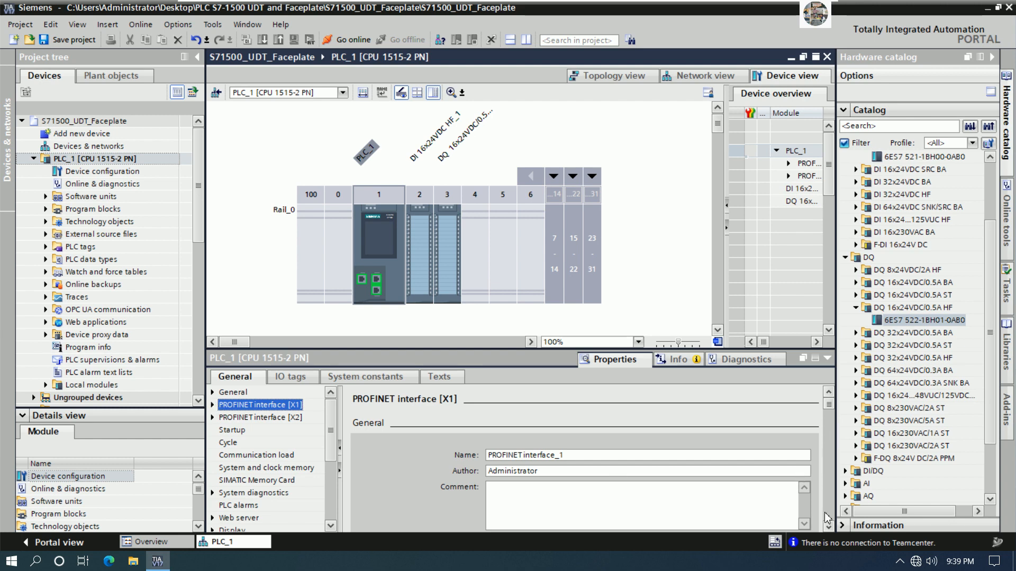
pyautogui.scroll(-5, 828, 526)
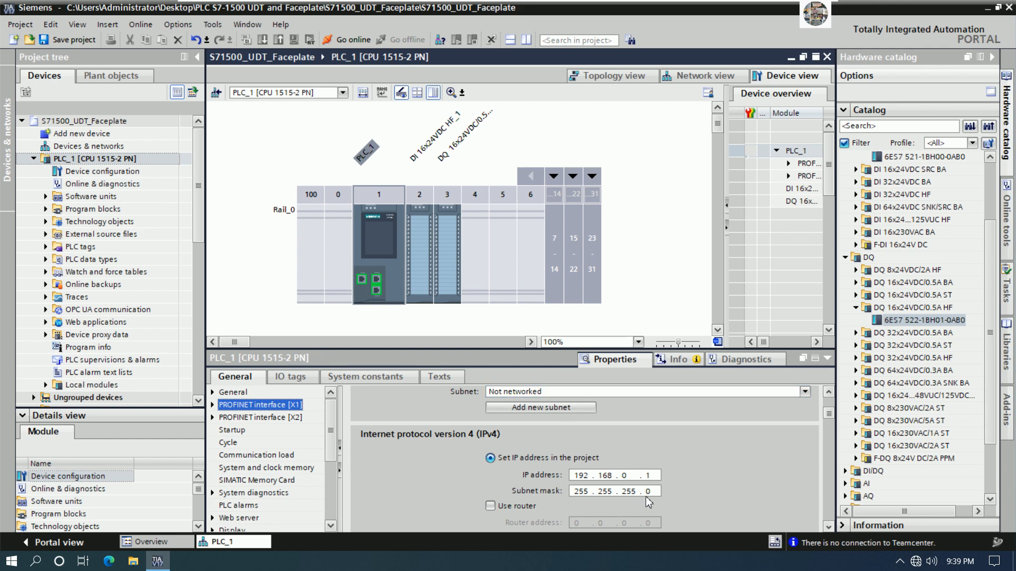
pyautogui.click(827, 359)
pyautogui.click(75, 40)
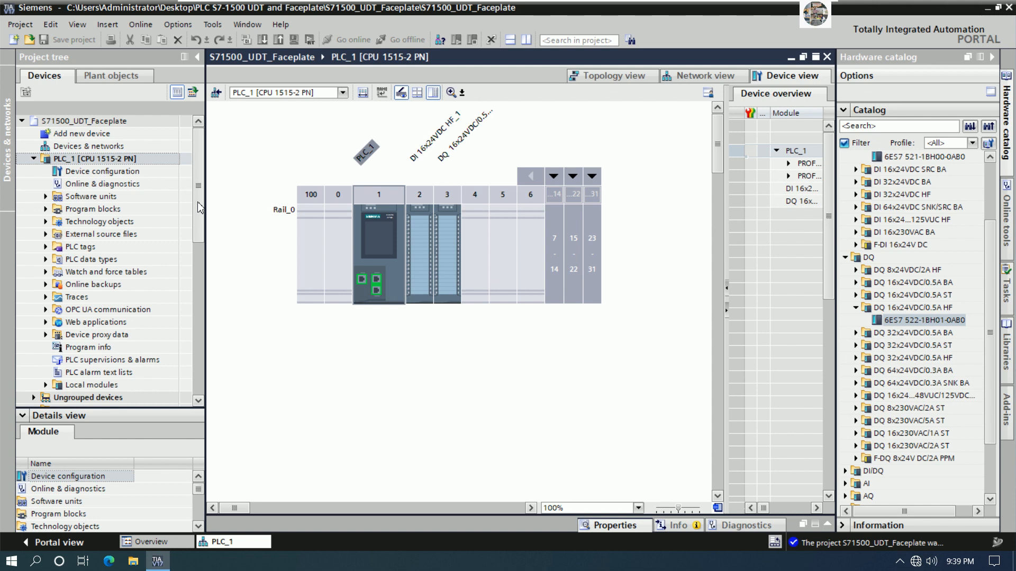
# Add a new data type to the PLC data types of PLC_1.
pyautogui.click(45, 259)
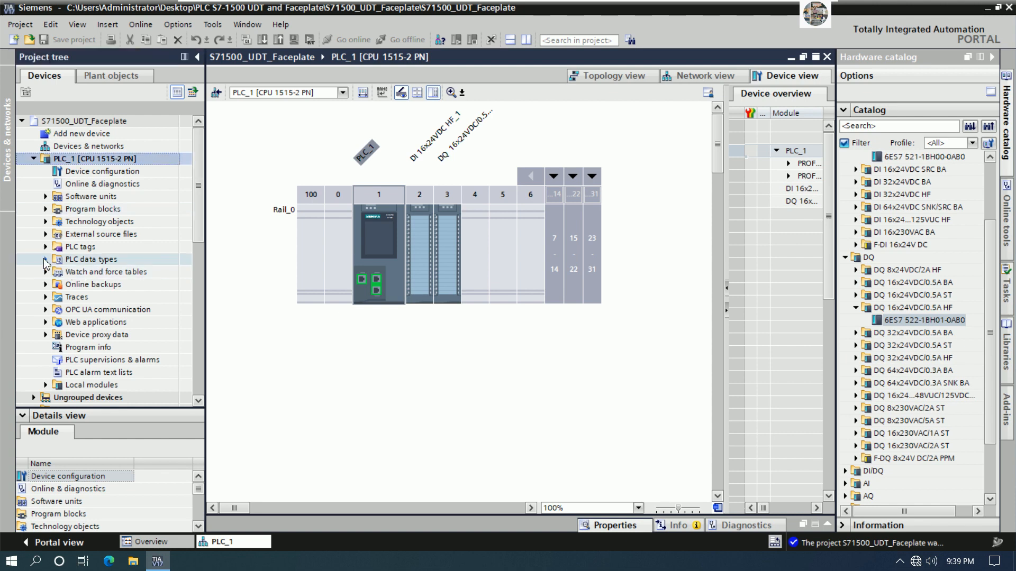
pyautogui.click(45, 260)
pyautogui.click(117, 275)
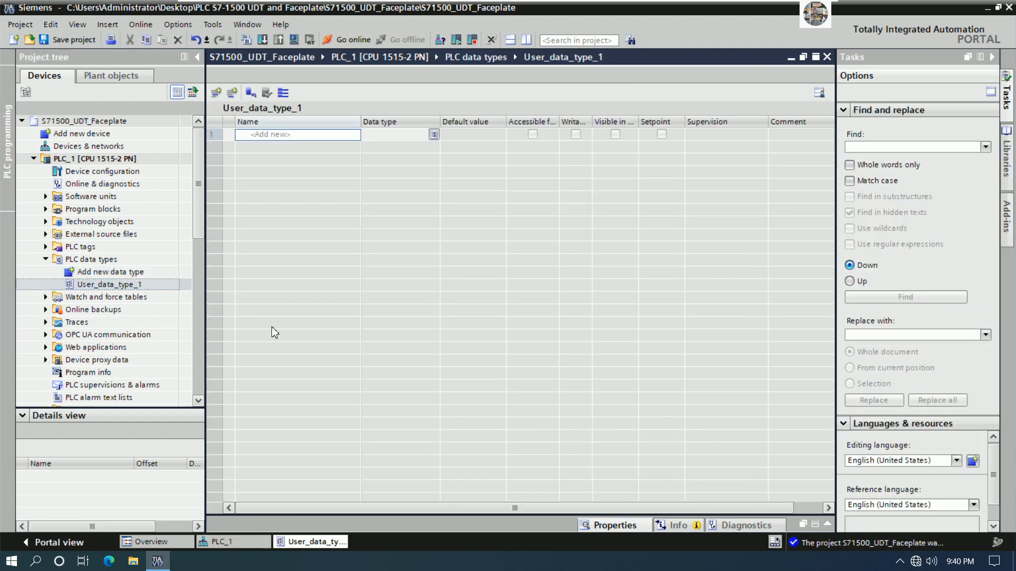
# Rename the new PLC data type to FANUDT.
pyautogui.click(127, 286)
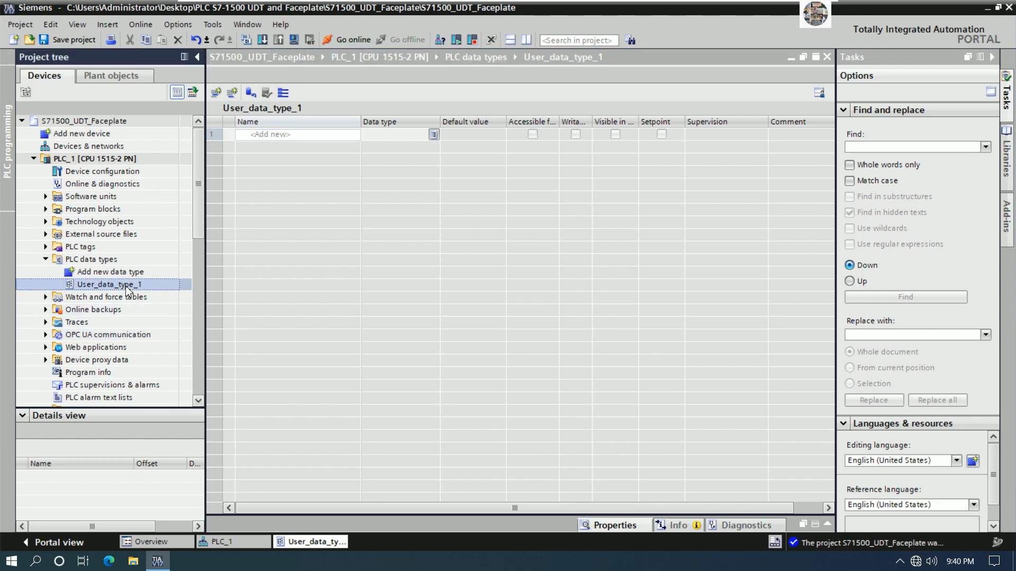
pyautogui.rightClick(126, 287)
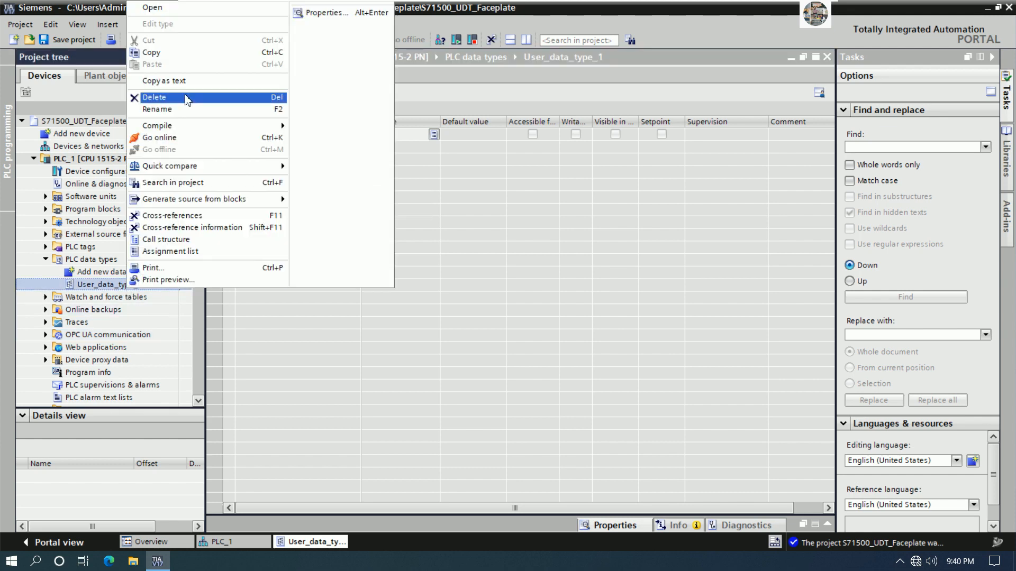
pyautogui.click(185, 109)
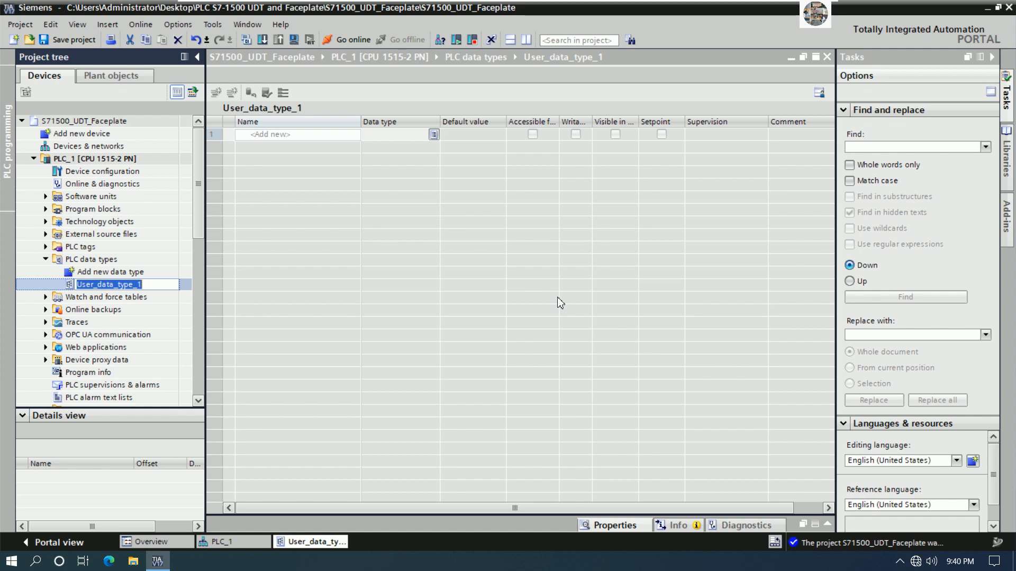
pyautogui.write('fa')
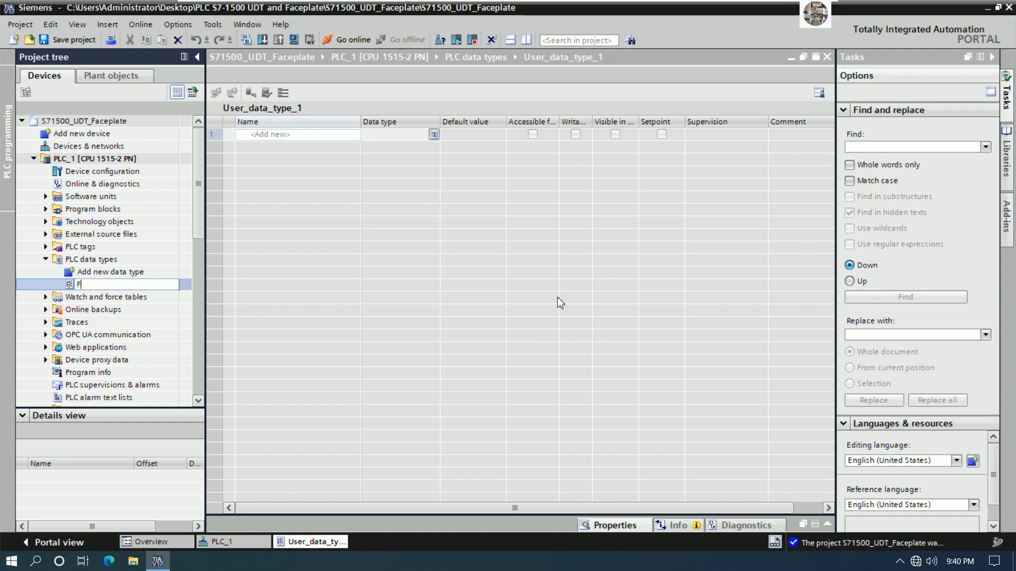
pyautogui.write('ANUDT')
pyautogui.press('Return')
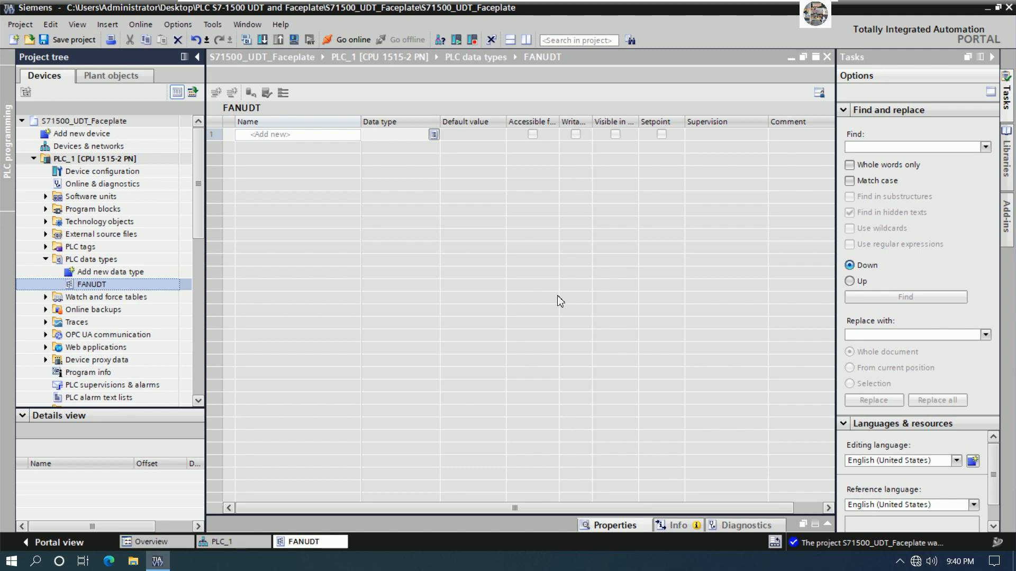
# Add three Bool elements named STOPCMD, STARTCMD and DRIVE to the FANUDT data type.
pyautogui.click(291, 148)
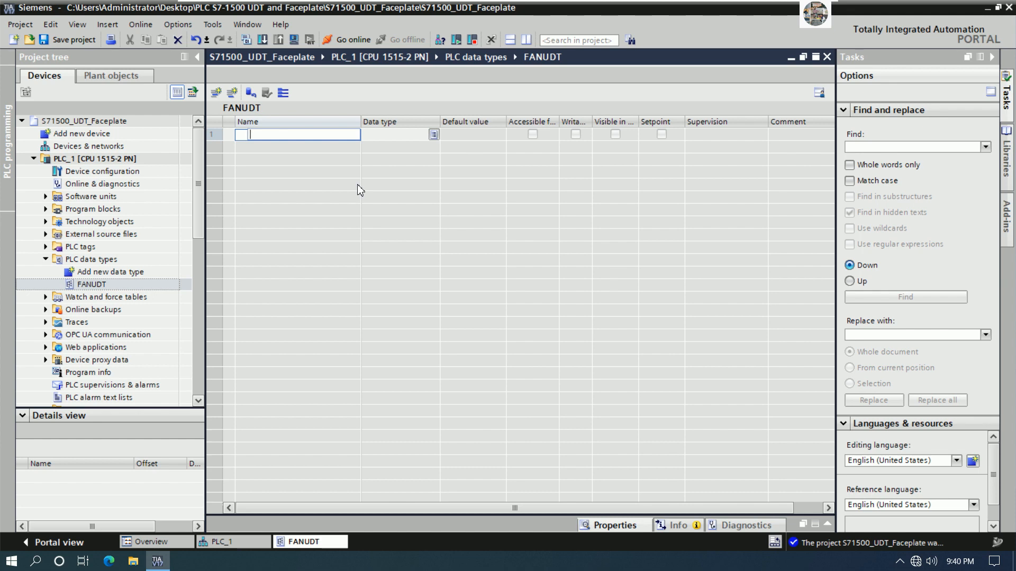
pyautogui.write('STOPCMD')
pyautogui.press('Return')
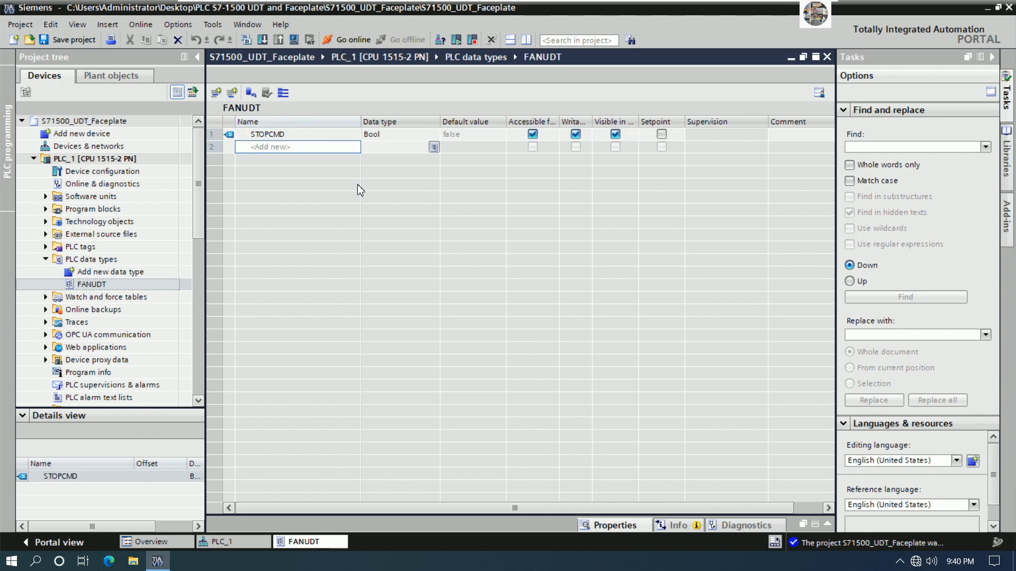
pyautogui.write('STARTCMD')
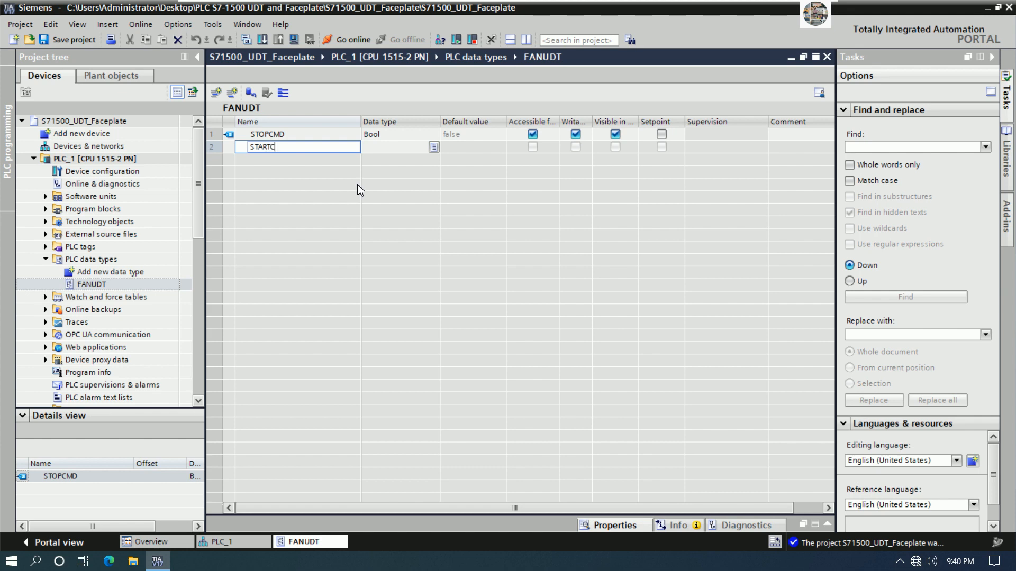
pyautogui.press('Return')
pyautogui.write('DRIVE')
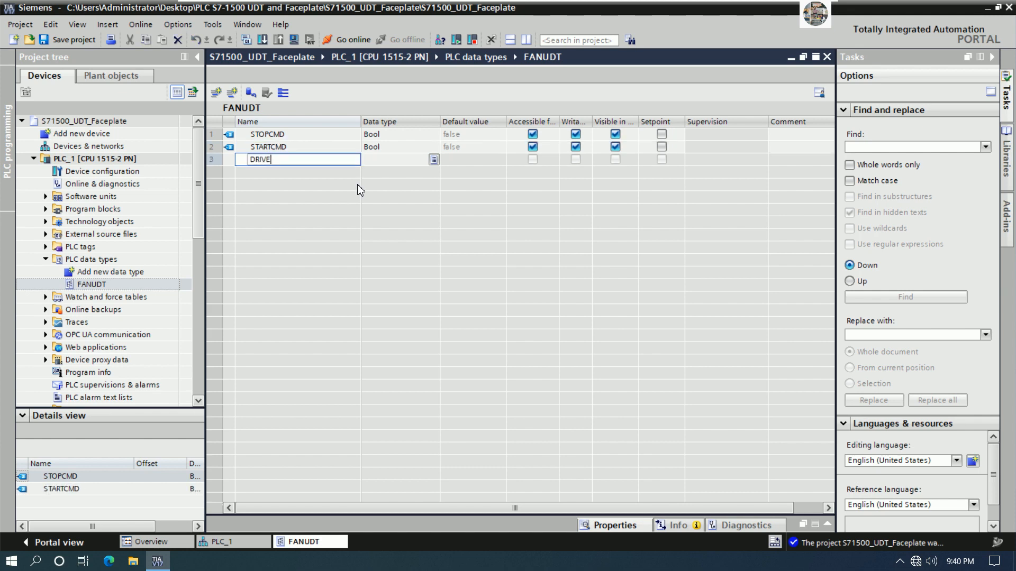
pyautogui.press('Return')
# Add a fourth element named SETSPEED to the FANUDT data type.
pyautogui.write('SET')
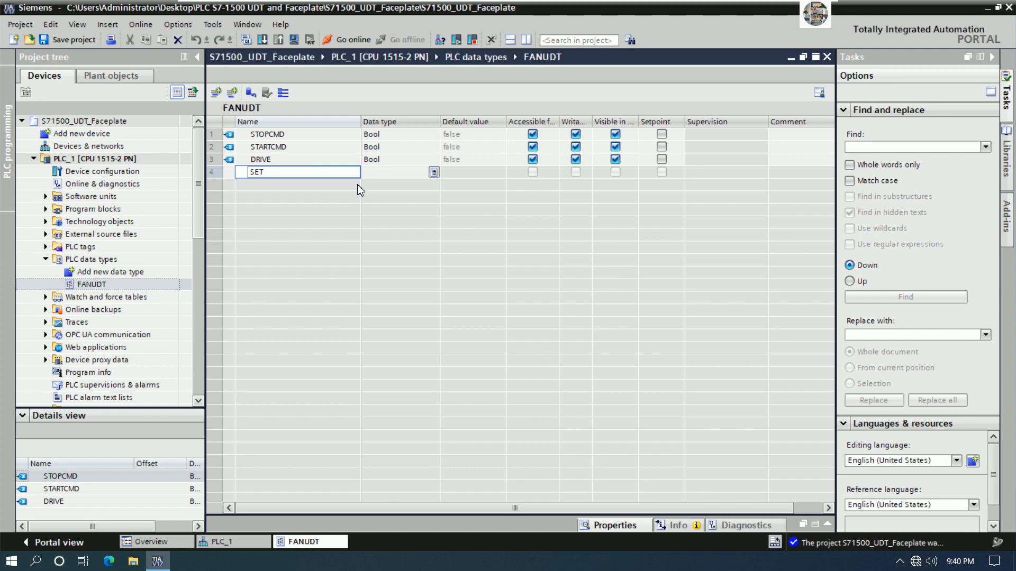
pyautogui.write('SPEED')
pyautogui.press('Return')
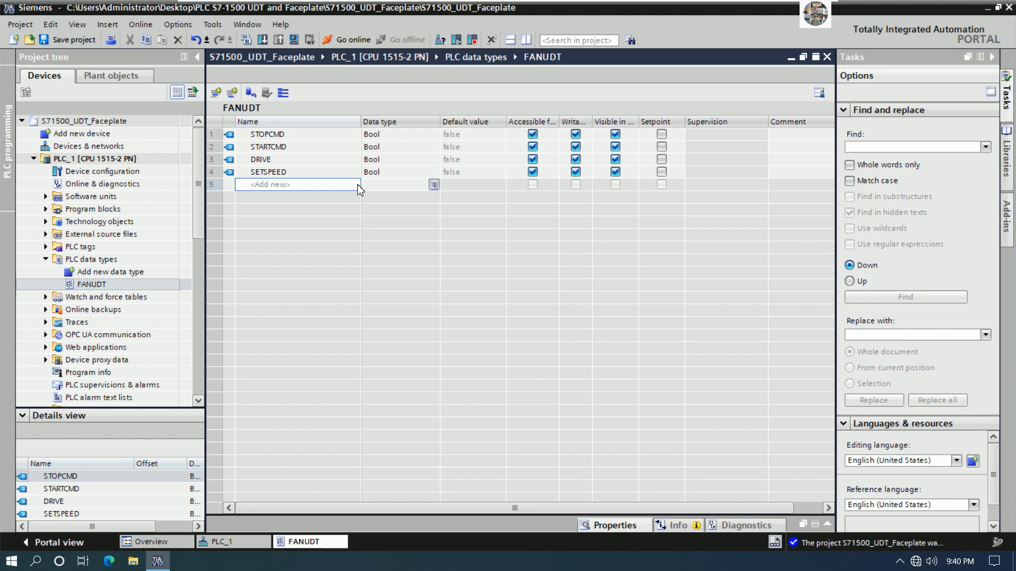
# Rename the SETSPEED element of FANUDT to SETFREQUENCY.
pyautogui.press('Up')
pyautogui.write('SET')
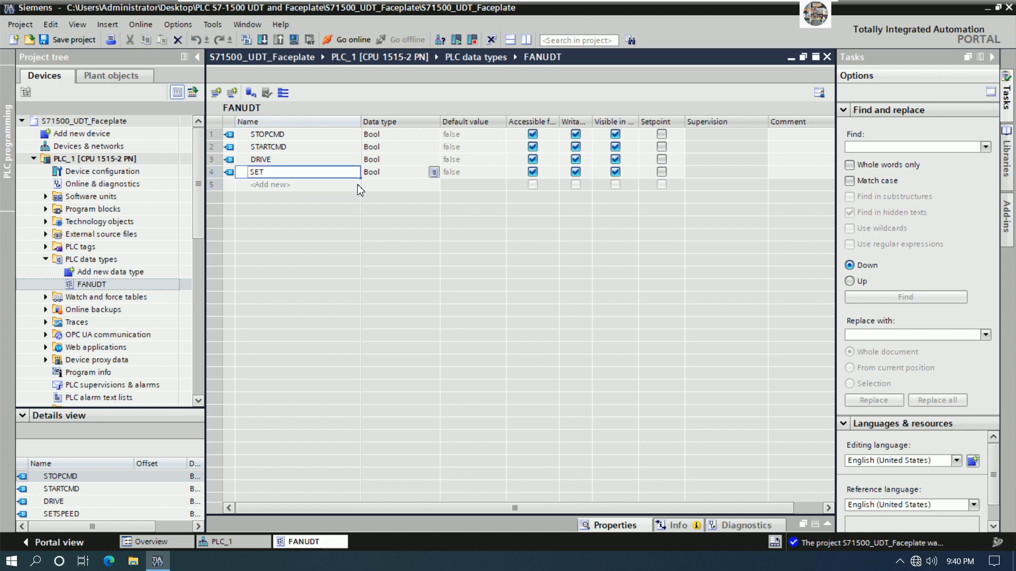
pyautogui.write('FREQUENCY')
pyautogui.click(354, 184)
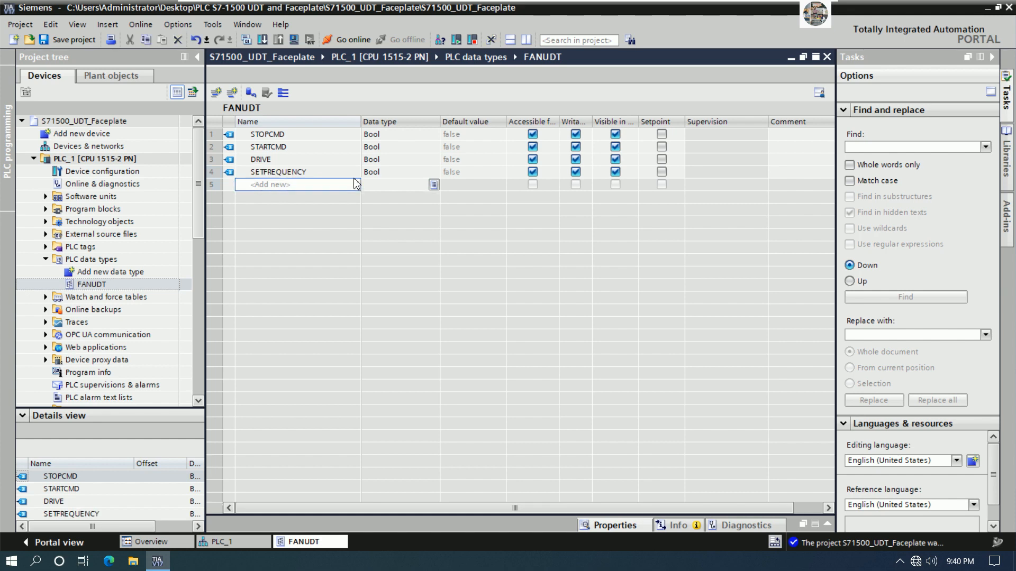
# Add a fifth element named FEEDBACKFREQUENCY to the FANUDT data type.
pyautogui.write('FEED')
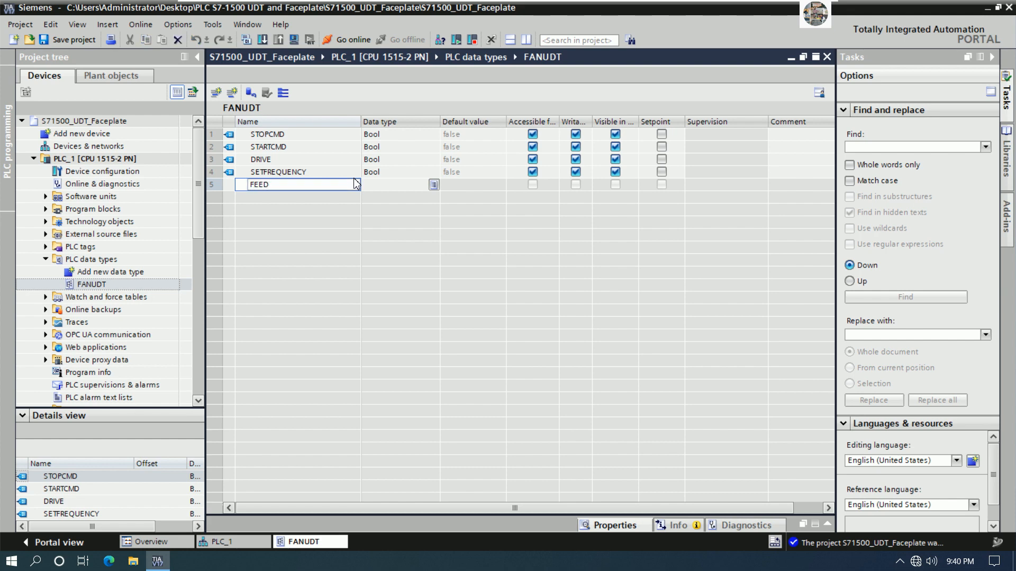
pyautogui.write('BACKFREQUENCY')
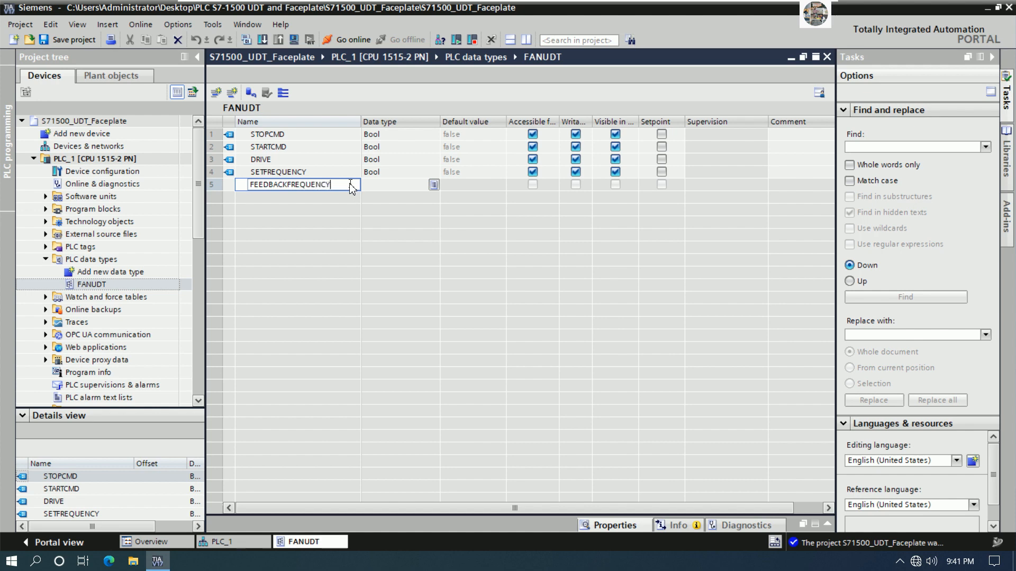
pyautogui.press('Return')
# Set the data types of SETFREQUENCY and FEEDBACKFREQUENCY in FANUDT to Real.
pyautogui.press('Up')
pyautogui.press('Up')
pyautogui.press('Right')
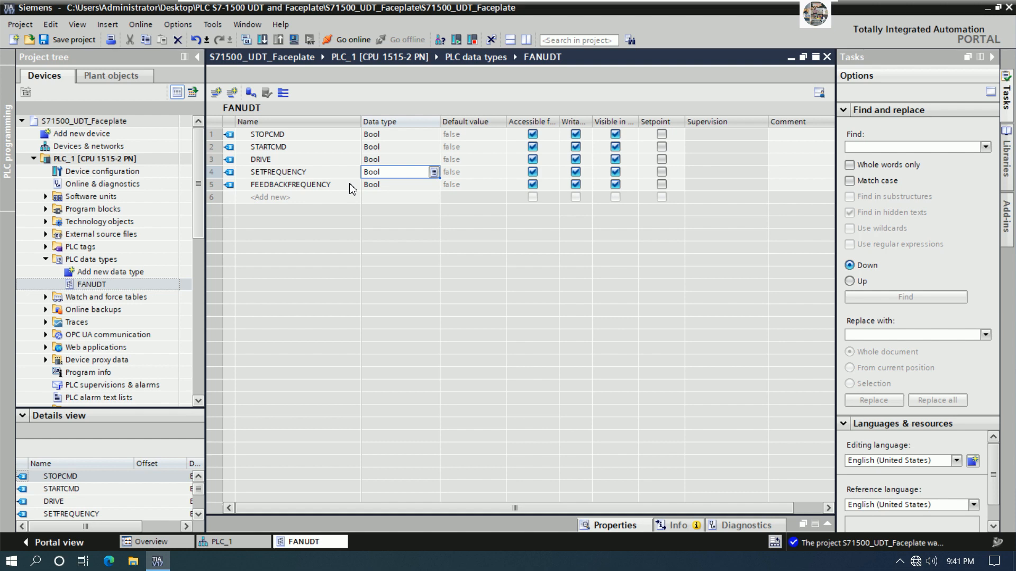
pyautogui.write('REAL')
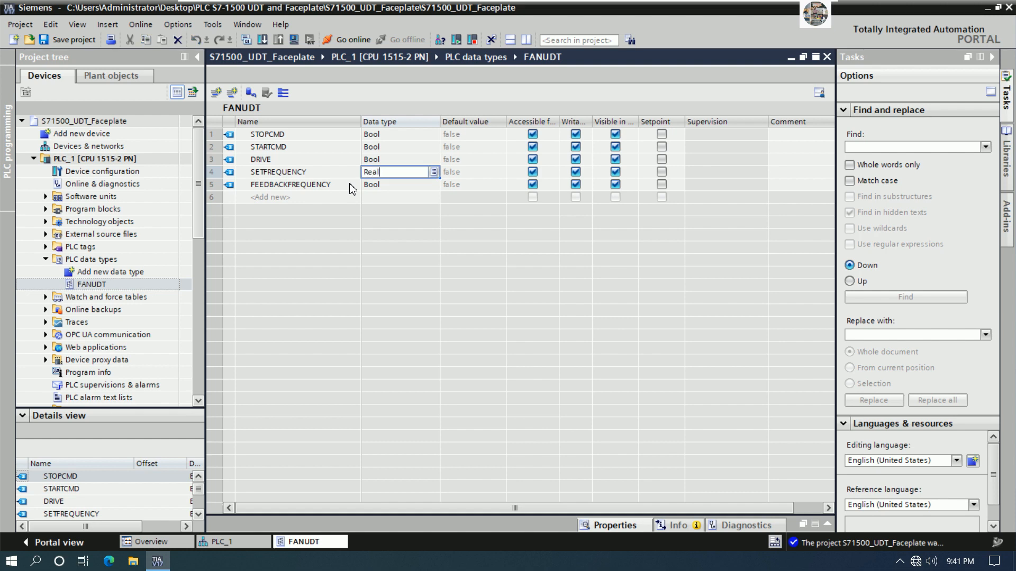
pyautogui.press('Return')
pyautogui.write('RE')
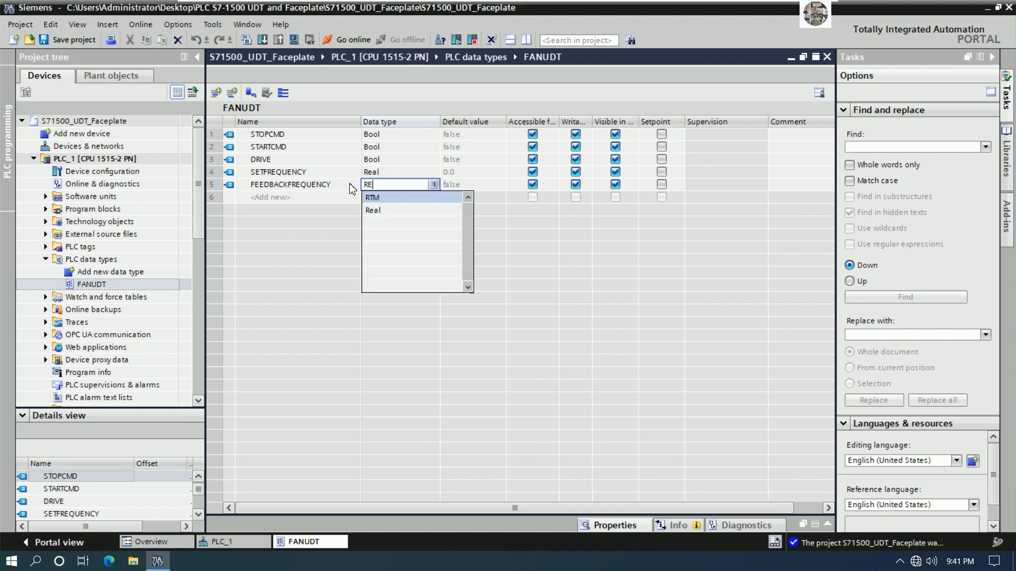
pyautogui.write('LL')
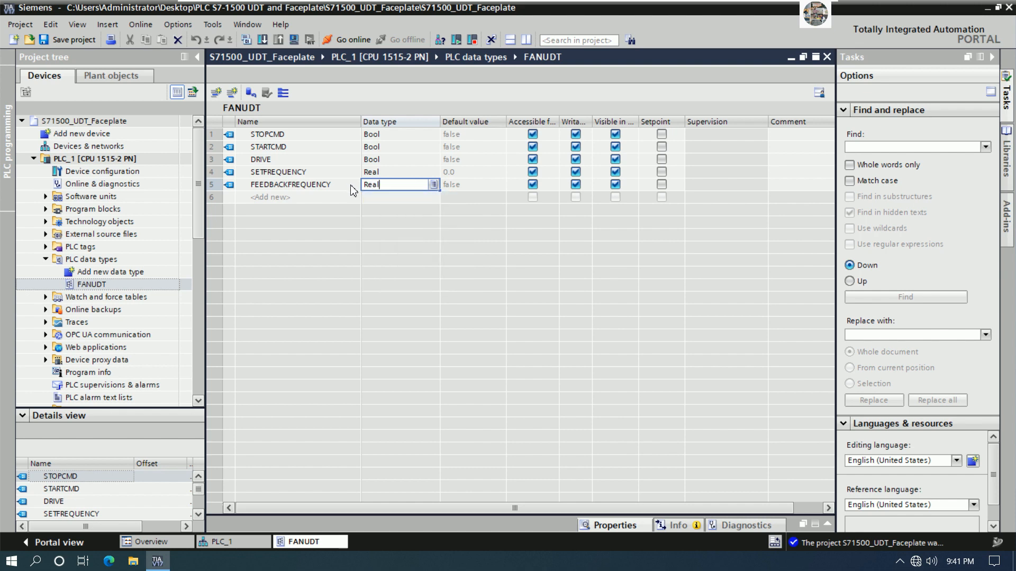
pyautogui.press('Return')
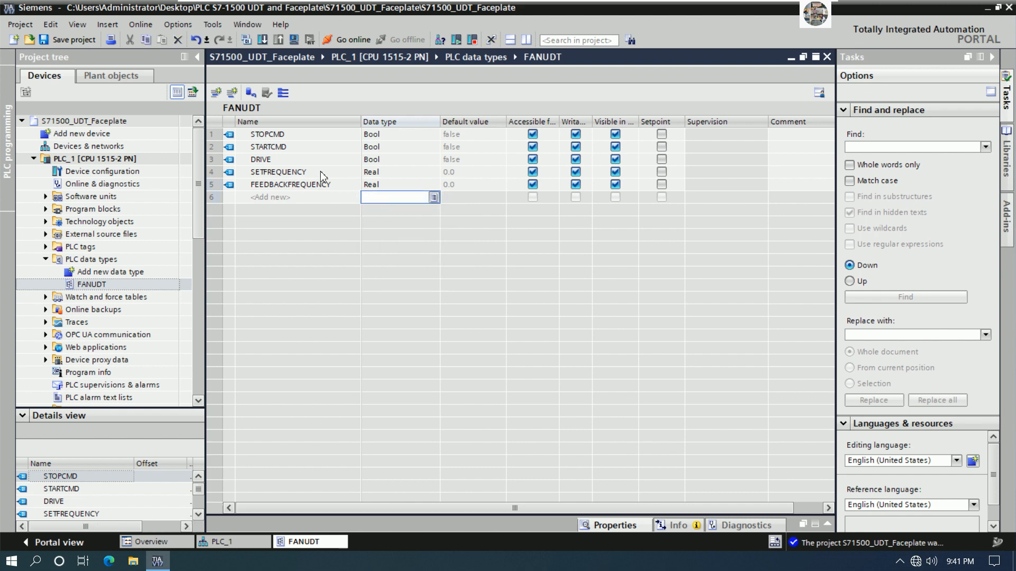
pyautogui.click(230, 137)
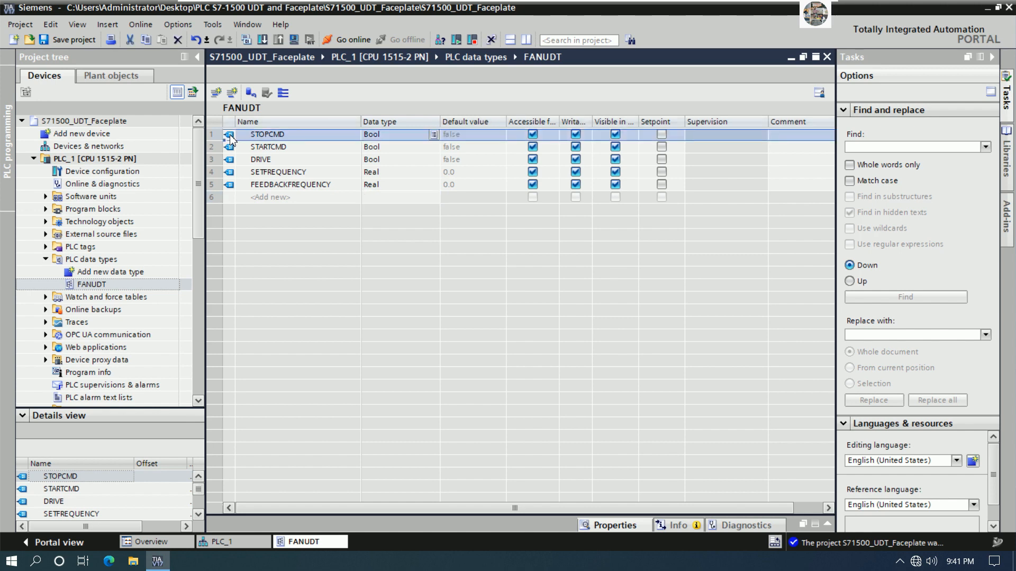
pyautogui.click(232, 147)
pyautogui.click(232, 160)
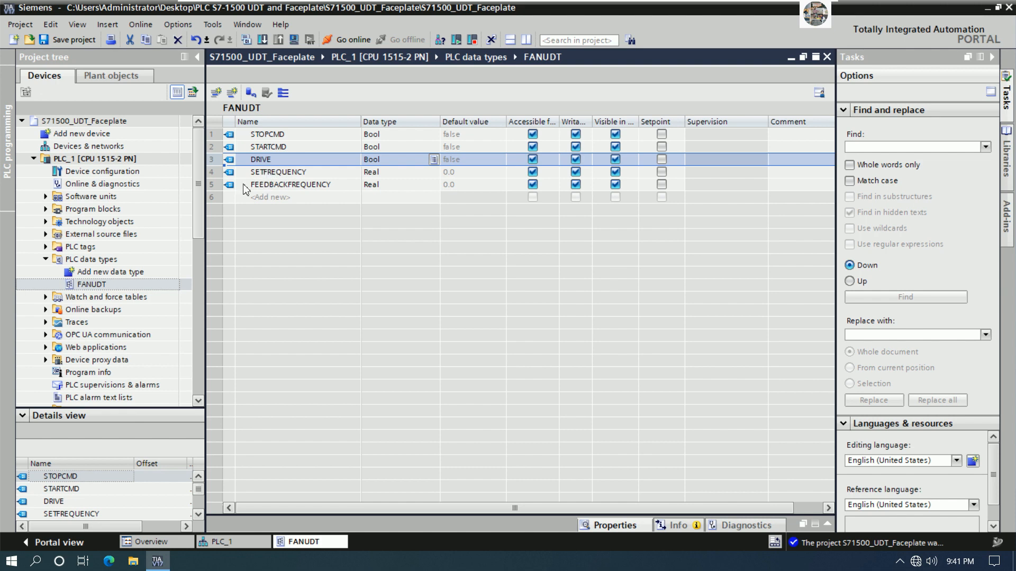
pyautogui.click(230, 175)
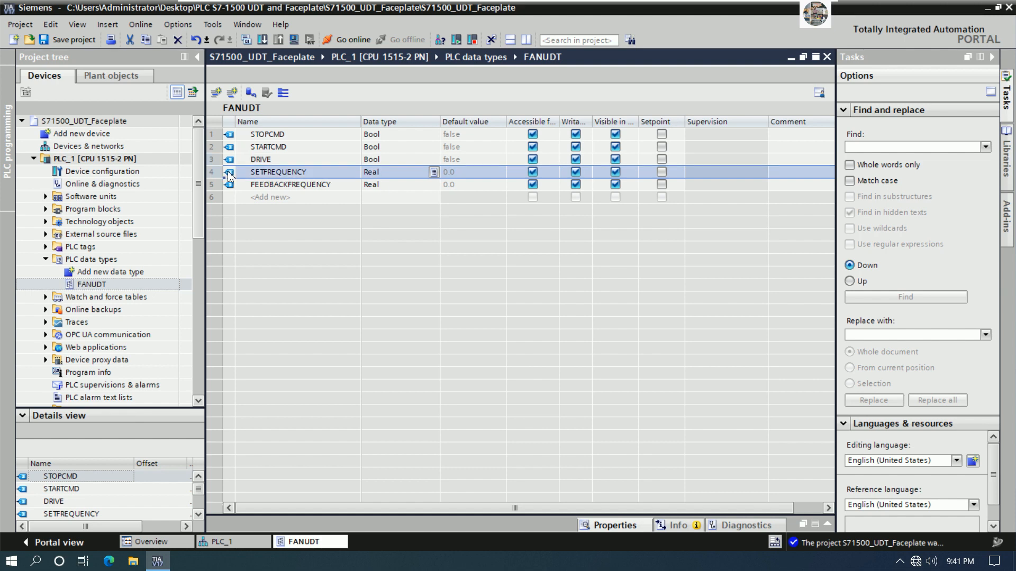
# Add a sixth element named FANCURRENT with data type Real to the FANUDT data type.
pyautogui.click(265, 196)
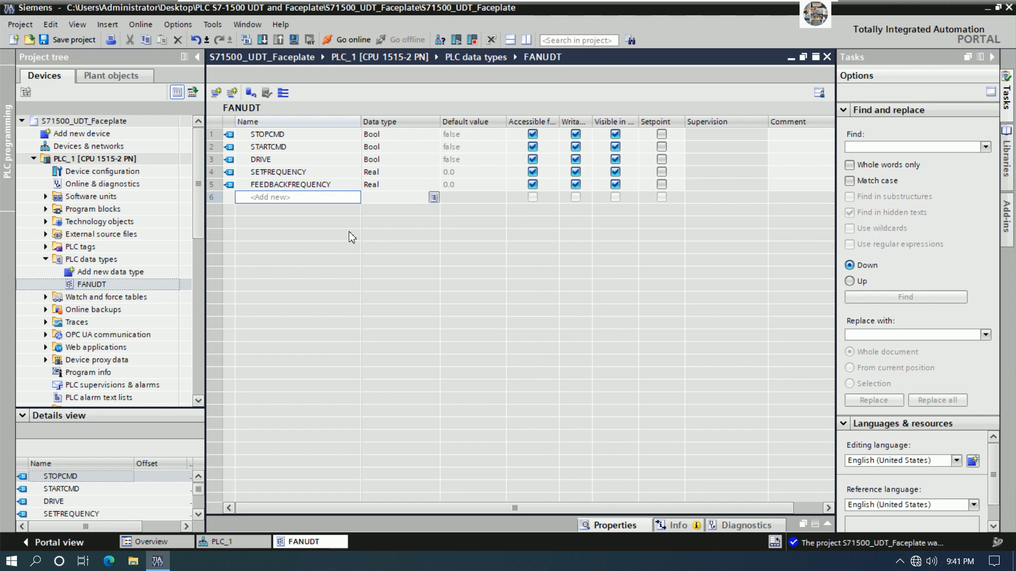
pyautogui.write('CURENT')
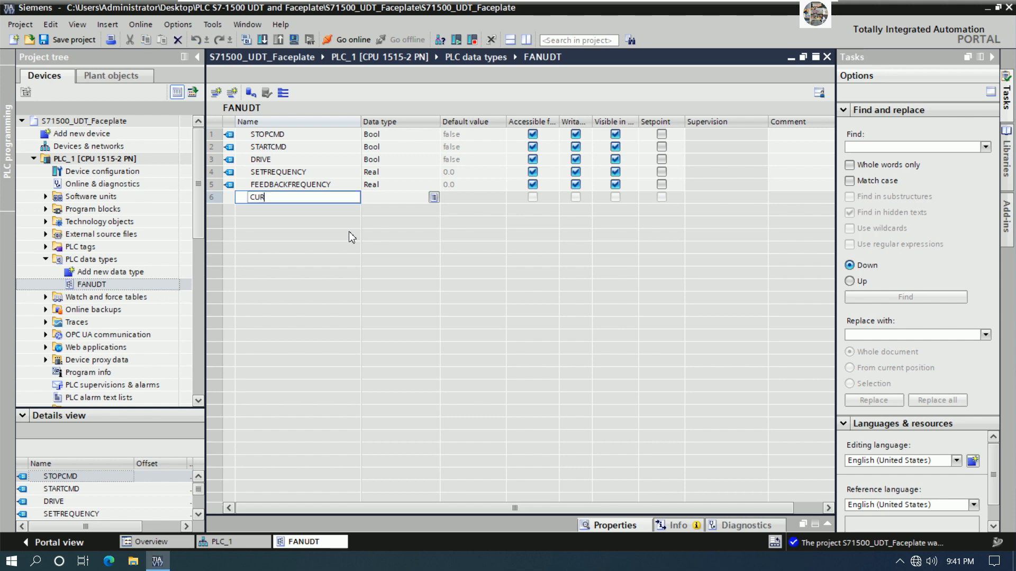
pyautogui.press('BackSpace')
pyautogui.press('BackSpace')
pyautogui.press('BackSpace')
pyautogui.press('BackSpace')
pyautogui.write('RRENT')
pyautogui.press('BackSpace')
pyautogui.press('BackSpace')
pyautogui.press('BackSpace')
pyautogui.press('BackSpace')
pyautogui.press('BackSpace')
pyautogui.press('BackSpace')
pyautogui.write('FANCURRENT')
pyautogui.press('Return')
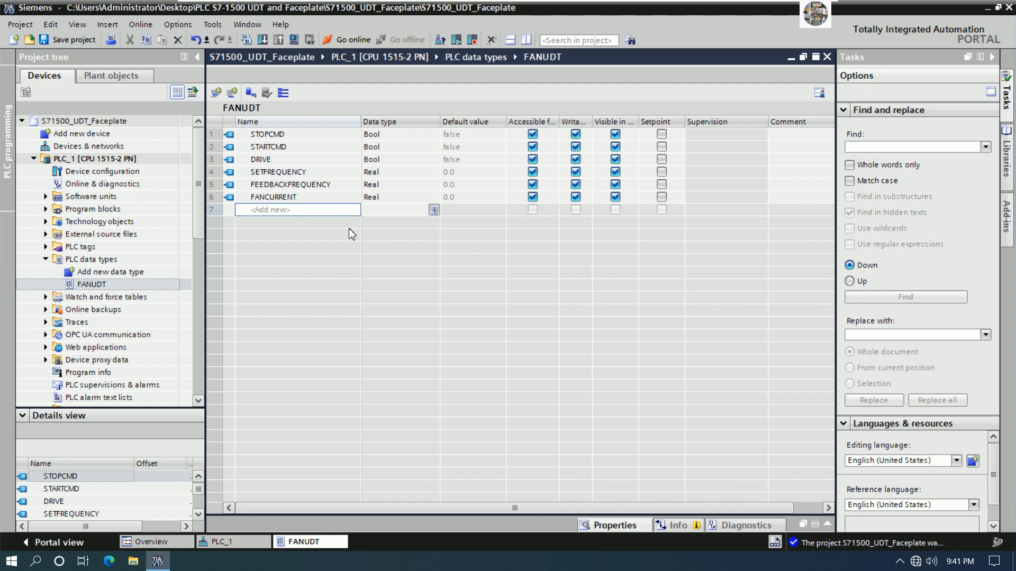
pyautogui.press('Up')
pyautogui.press('Tab')
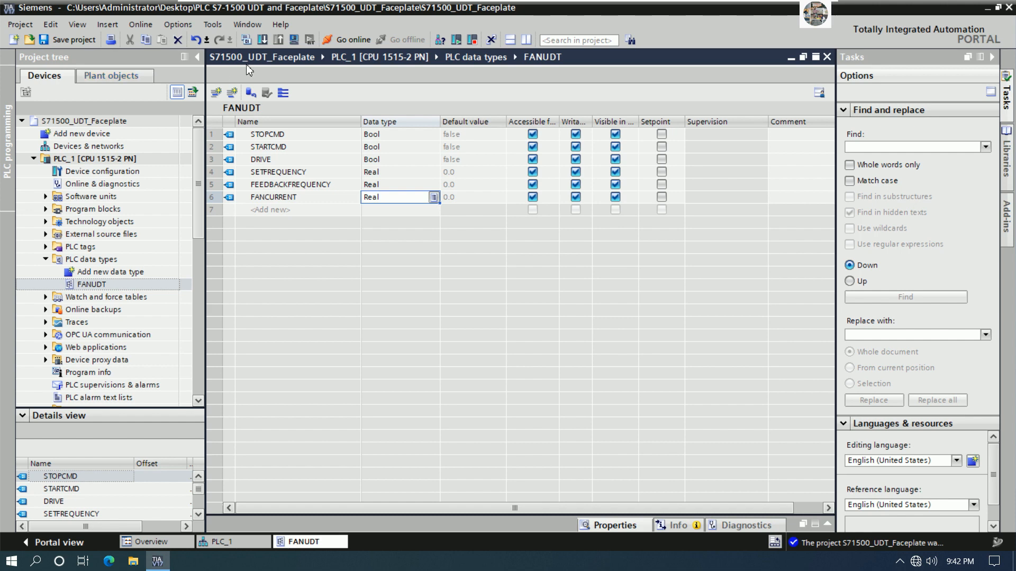
# Compile the FANUDT data type and save the project.
pyautogui.click(245, 39)
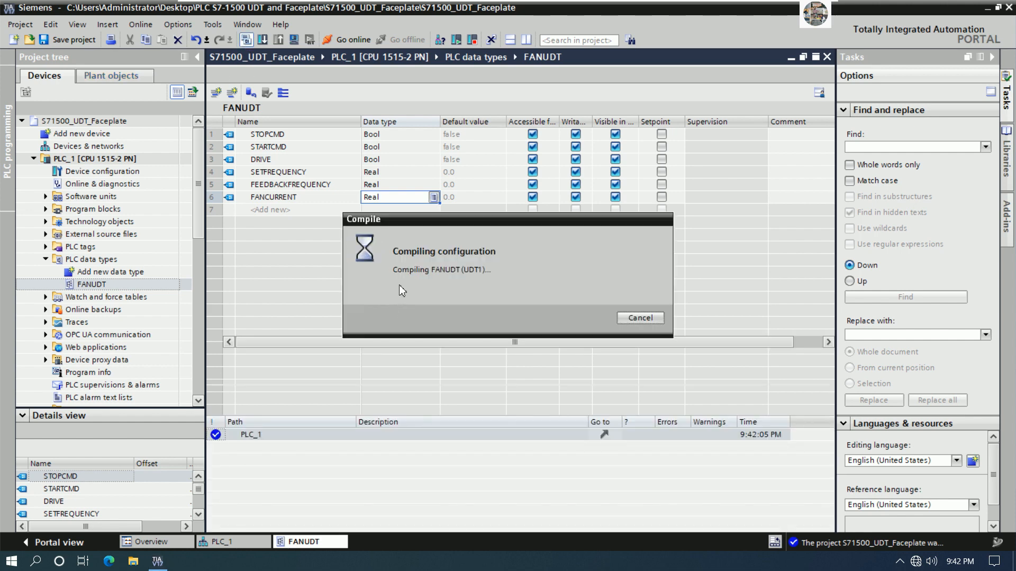
pyautogui.click(62, 41)
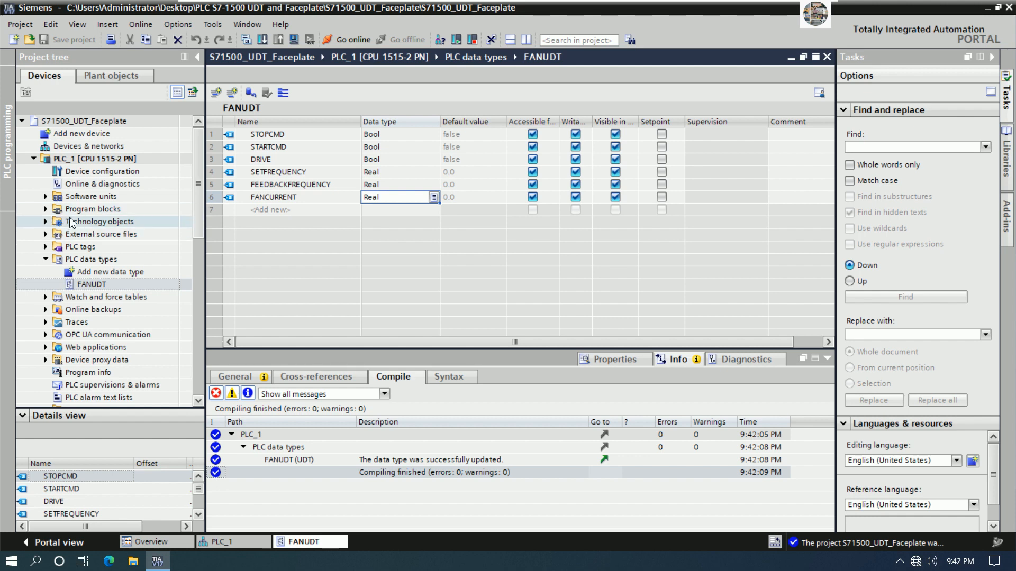
# Add a new global data block named FANDB to the program blocks of PLC_1 and open it.
pyautogui.click(46, 209)
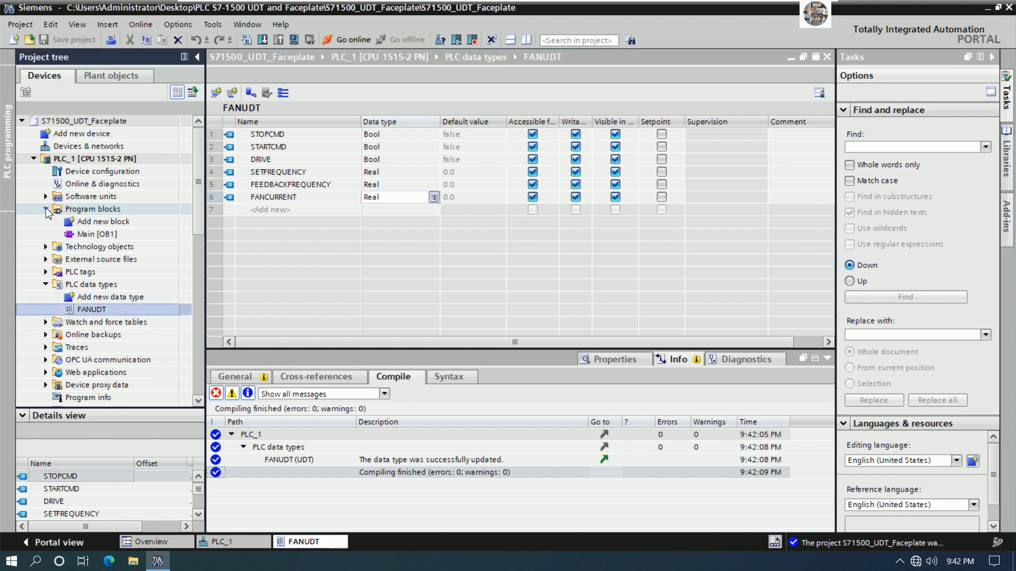
pyautogui.click(124, 224)
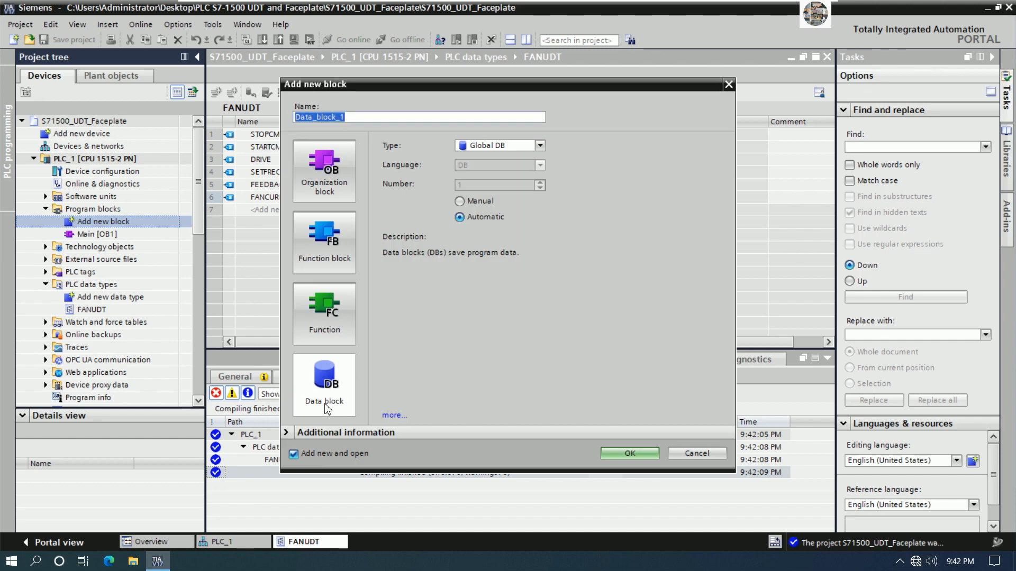
pyautogui.click(339, 403)
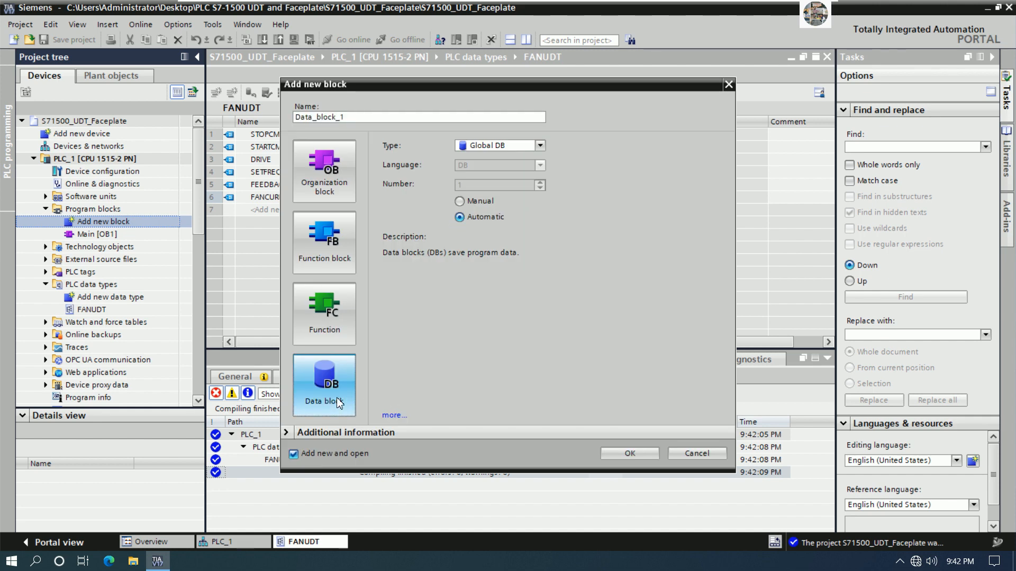
pyautogui.moveTo(360, 120); pyautogui.dragTo(294, 117)
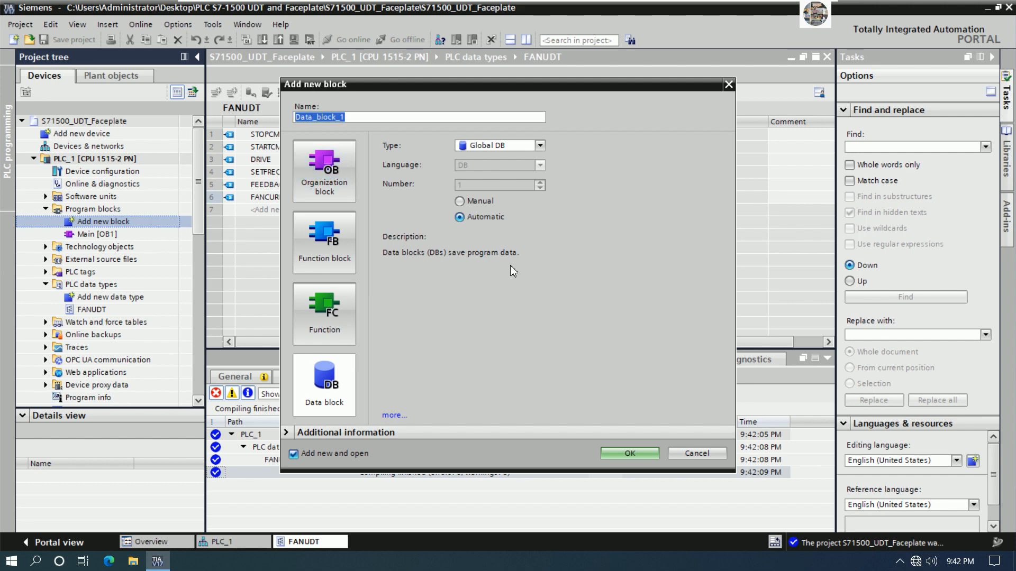
pyautogui.write('FANDB')
pyautogui.click(630, 454)
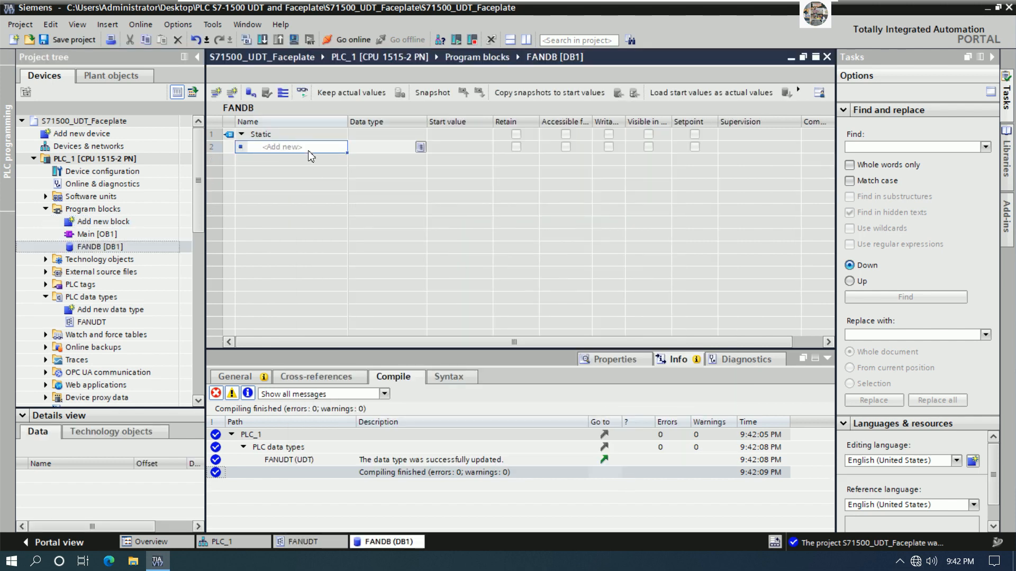
# Add a static element named FAN1 to the FANDB data block.
pyautogui.write('FA')
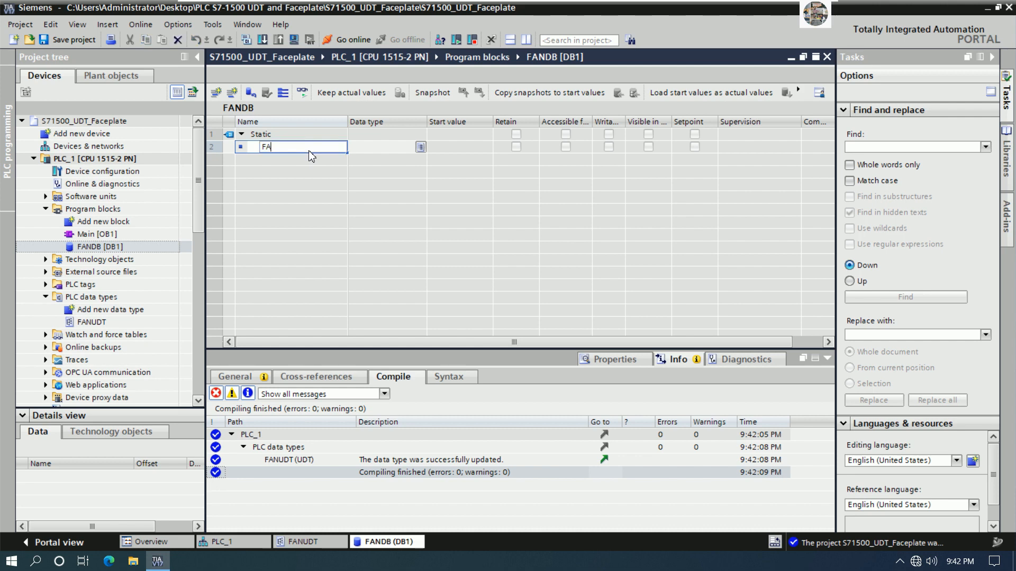
pyautogui.write('N1')
pyautogui.press('Return')
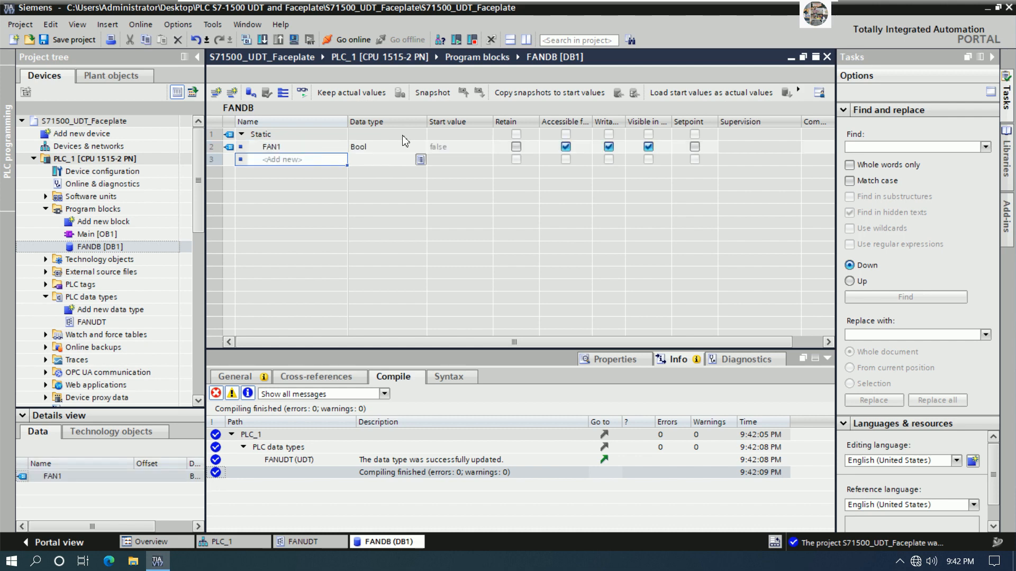
# Set the data type of FAN1 in FANDB to the user-defined type FANUDT.
pyautogui.click(405, 148)
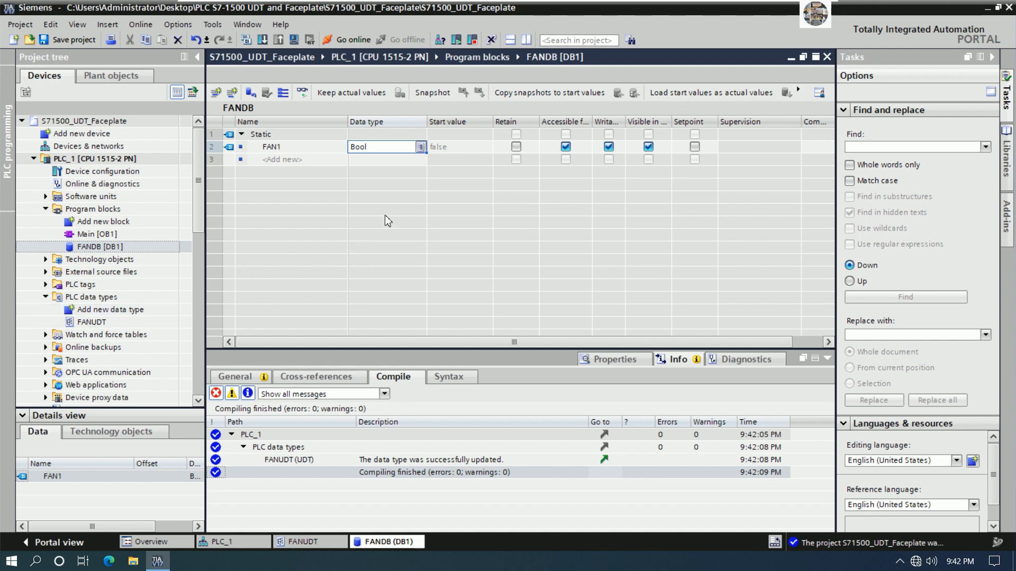
pyautogui.click(421, 147)
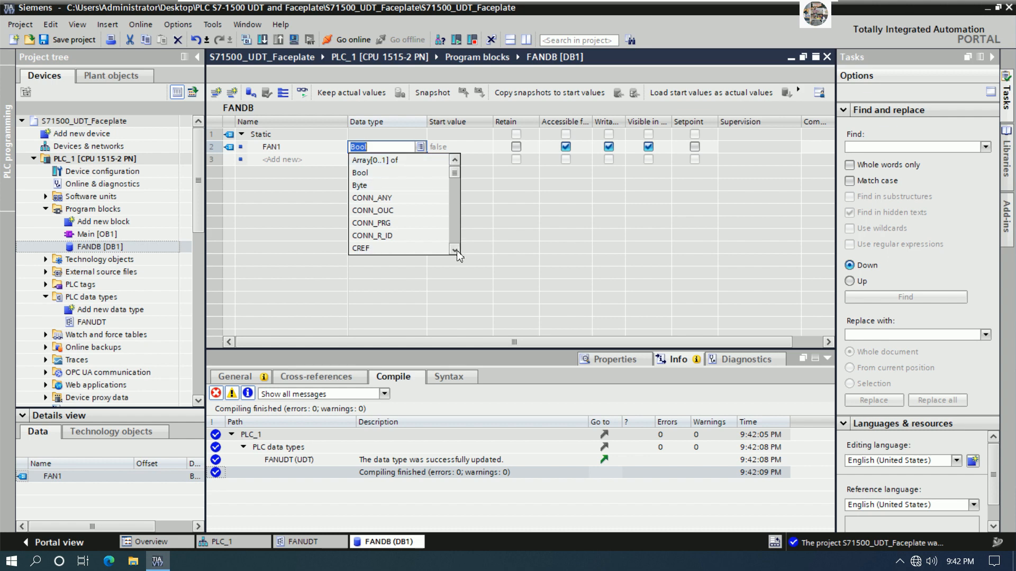
pyautogui.scroll(-7, 456, 250)
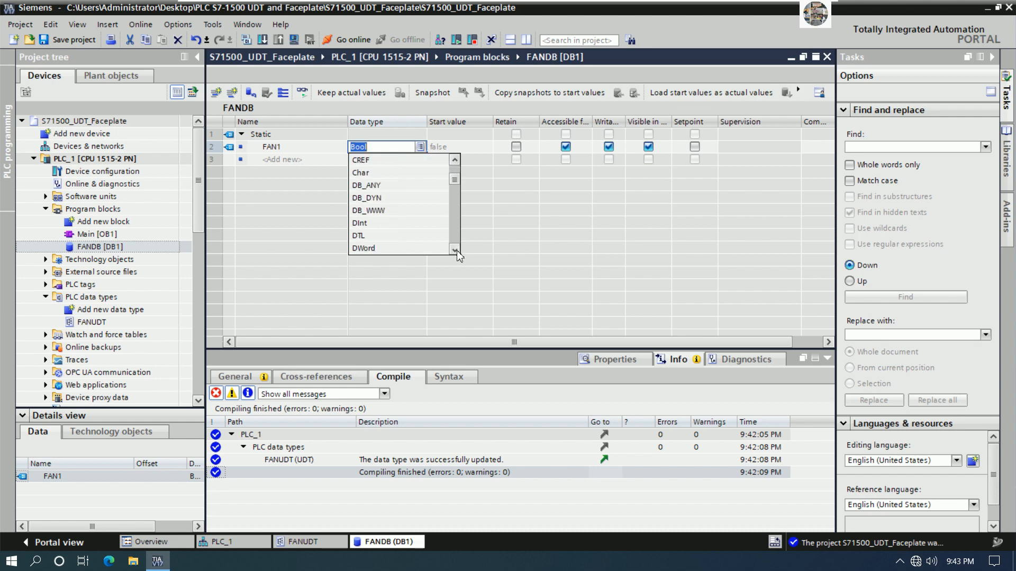
pyautogui.scroll(-8, 456, 250)
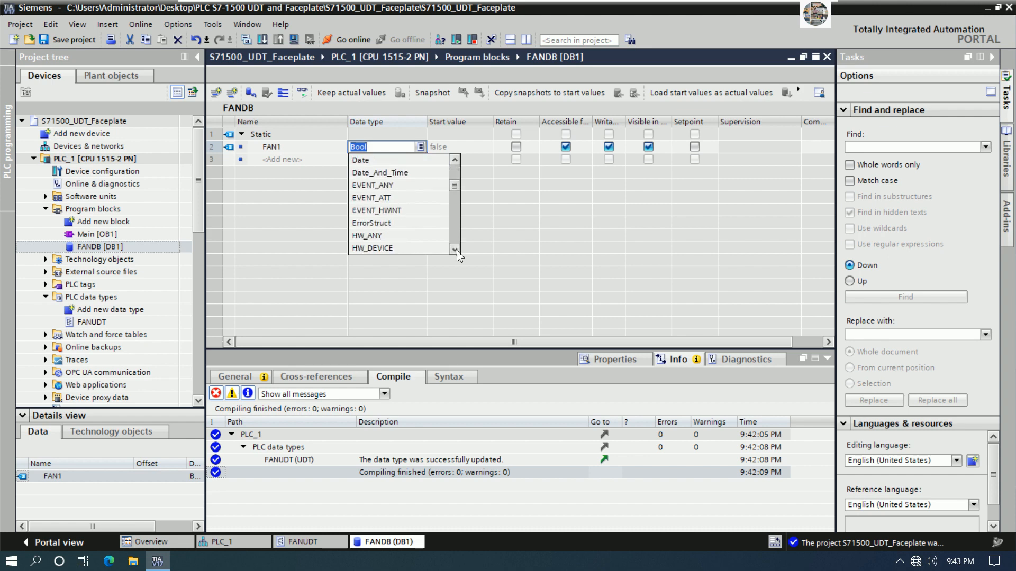
pyautogui.scroll(-8, 456, 249)
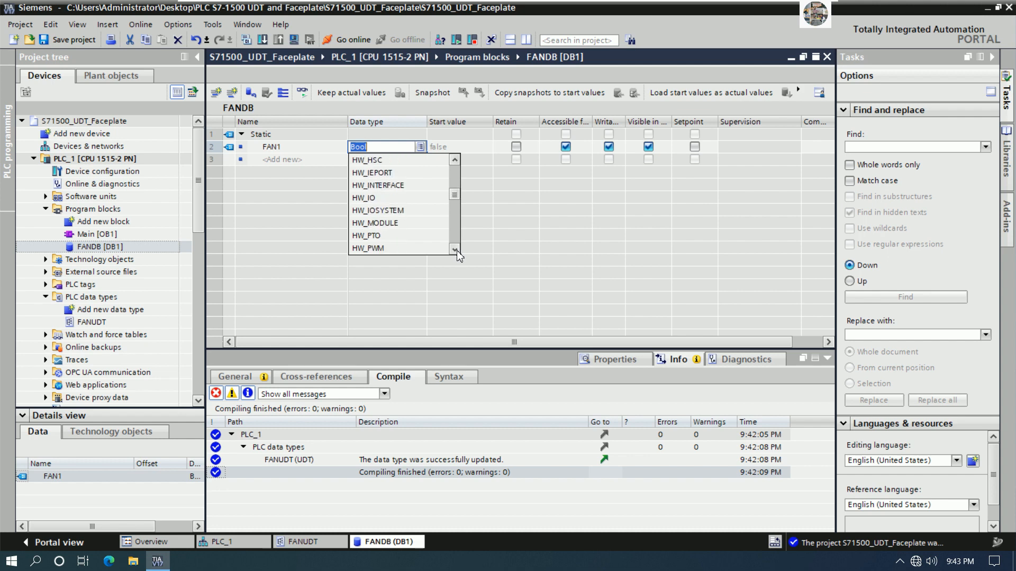
pyautogui.scroll(-7, 456, 249)
pyautogui.scroll(-7, 456, 250)
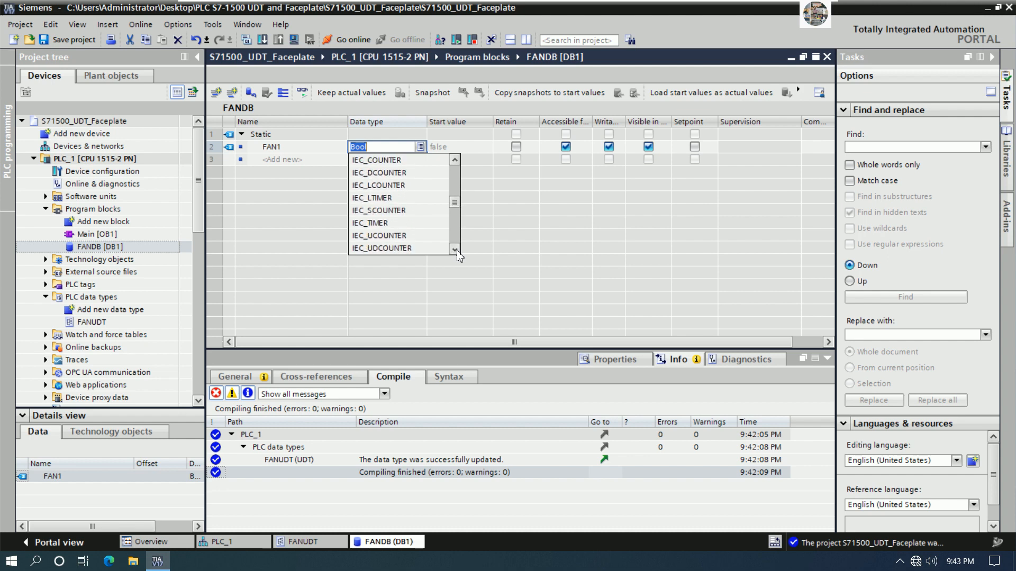
pyautogui.scroll(-2, 456, 250)
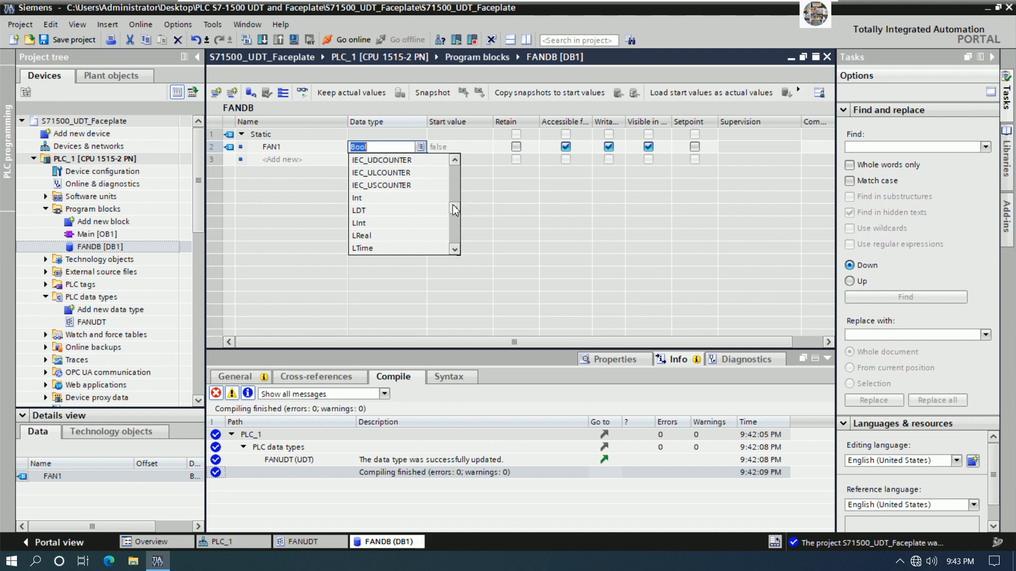
pyautogui.write('FAN')
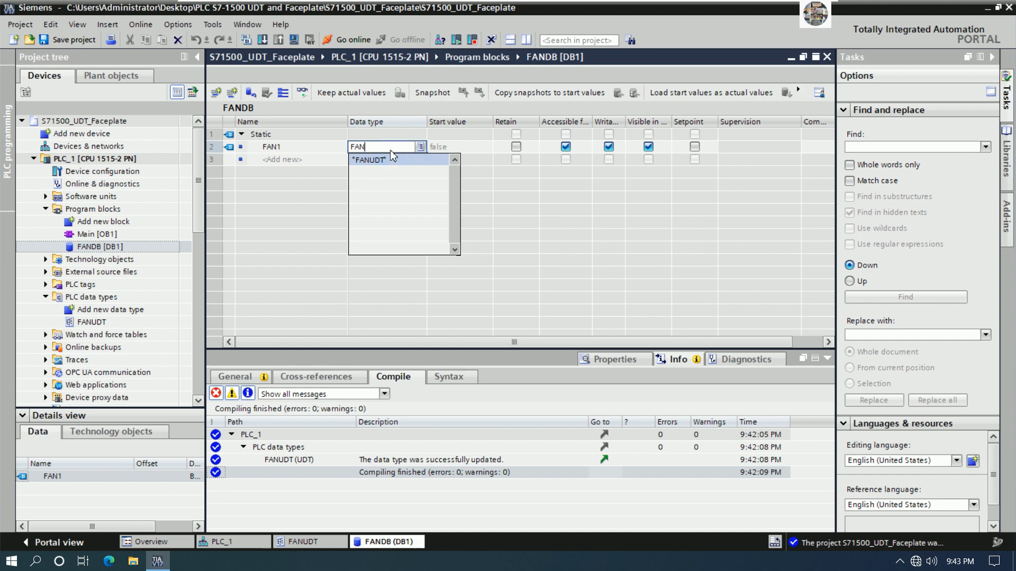
pyautogui.press('BackSpace')
pyautogui.press('BackSpace')
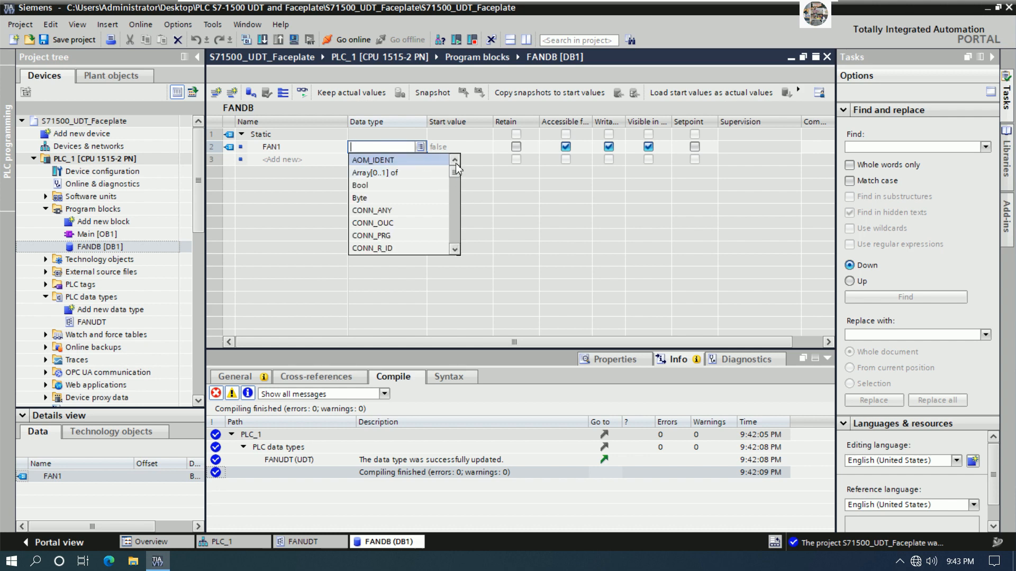
pyautogui.click(455, 250)
pyautogui.moveTo(456, 250); pyautogui.dragTo(456, 254)
pyautogui.moveTo(458, 203); pyautogui.dragTo(463, 186)
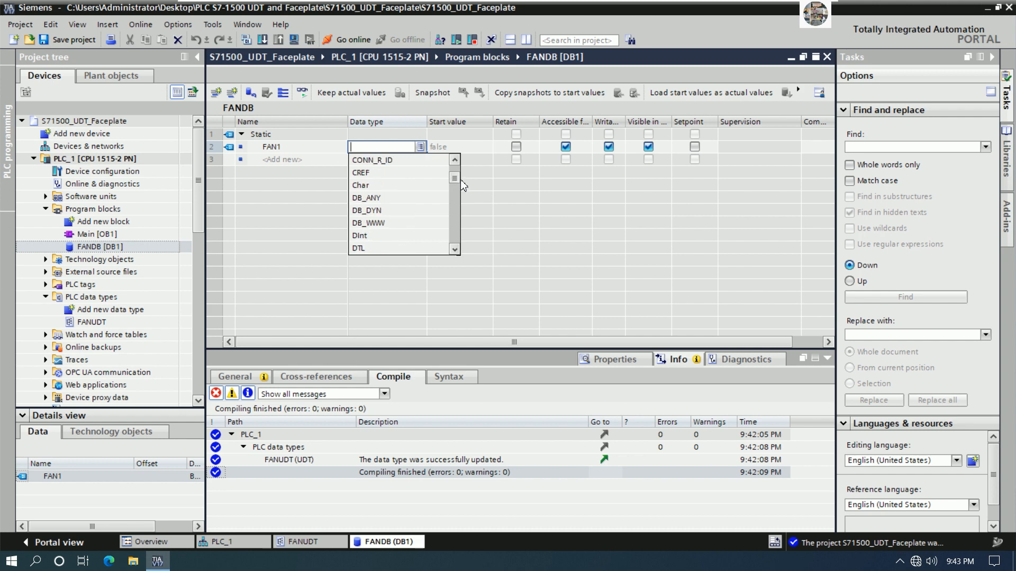
pyautogui.write('F')
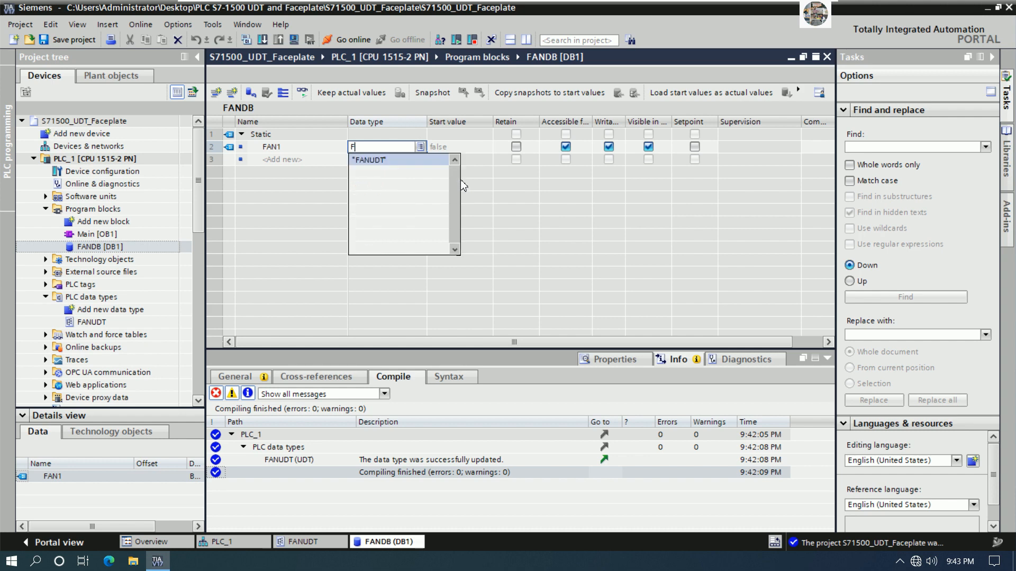
pyautogui.click(379, 161)
pyautogui.press('Return')
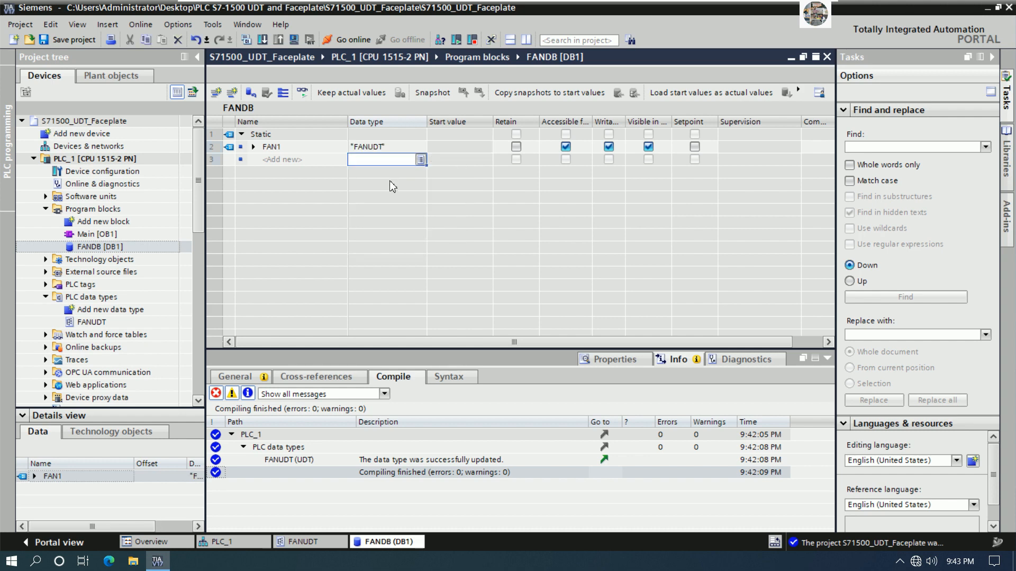
# Expand FAN1 in FANDB and examine the elements it takes from FANUDT.
pyautogui.click(253, 148)
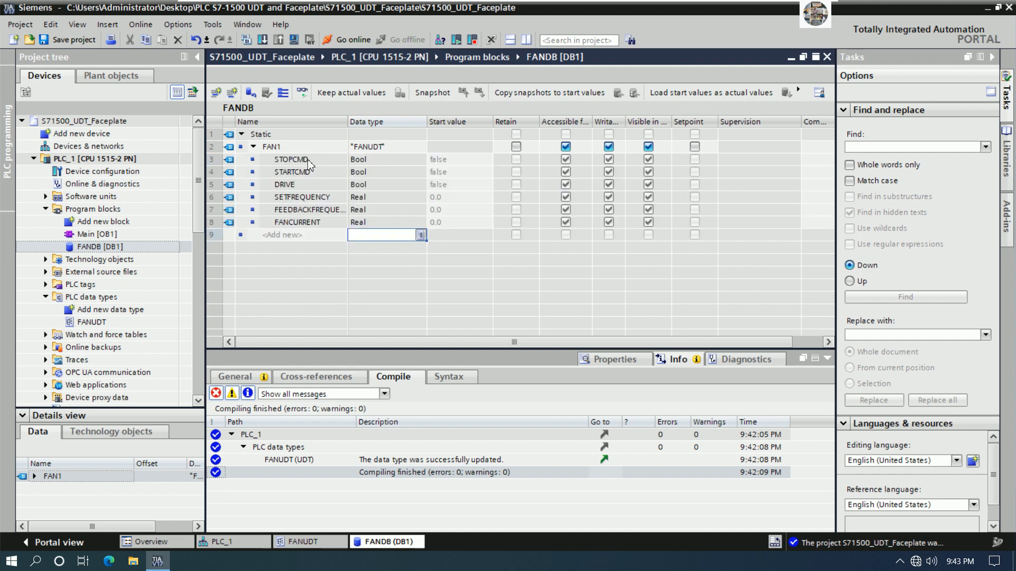
pyautogui.moveTo(322, 167); pyautogui.dragTo(326, 221)
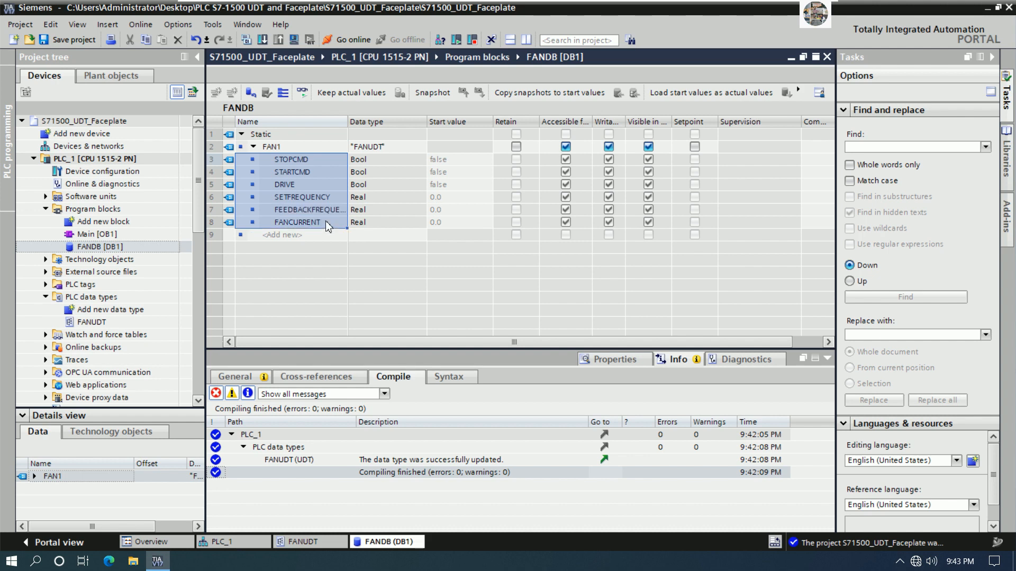
# Review the FAN1 elements in FANDB one by one, from STOPCMD to FANCURRENT.
pyautogui.moveTo(325, 221); pyautogui.dragTo(325, 221)
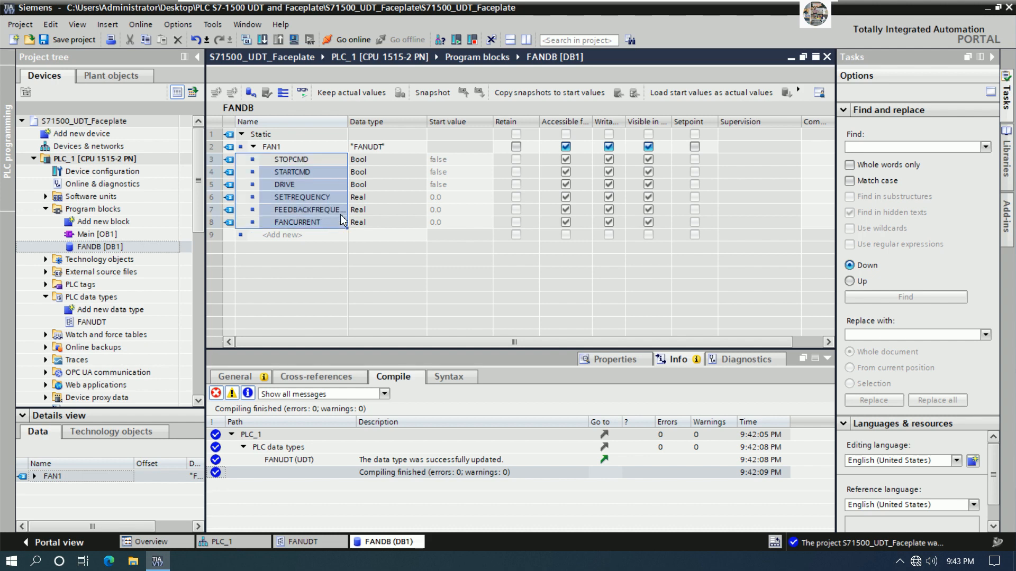
pyautogui.click(319, 159)
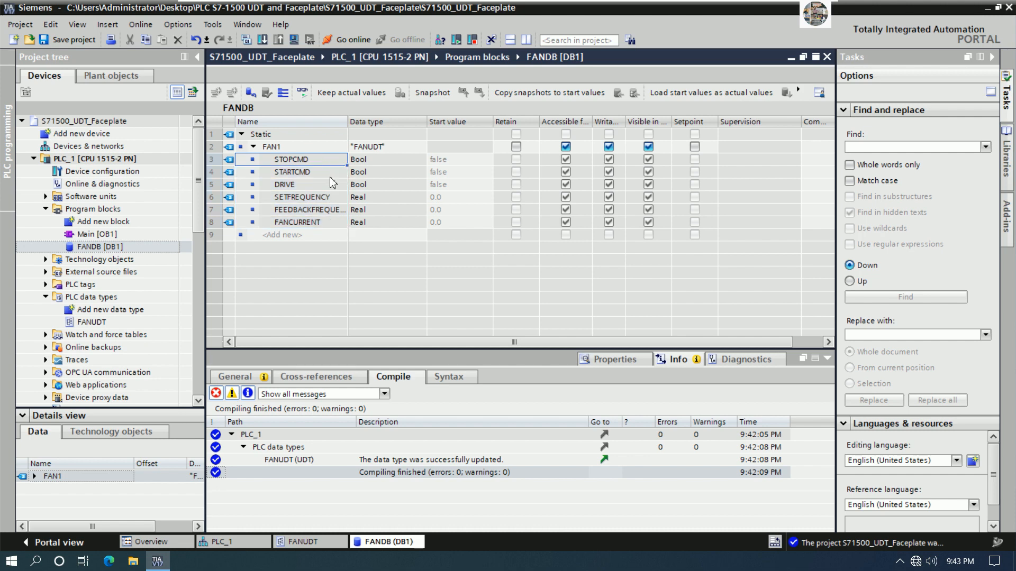
pyautogui.click(322, 172)
pyautogui.click(313, 187)
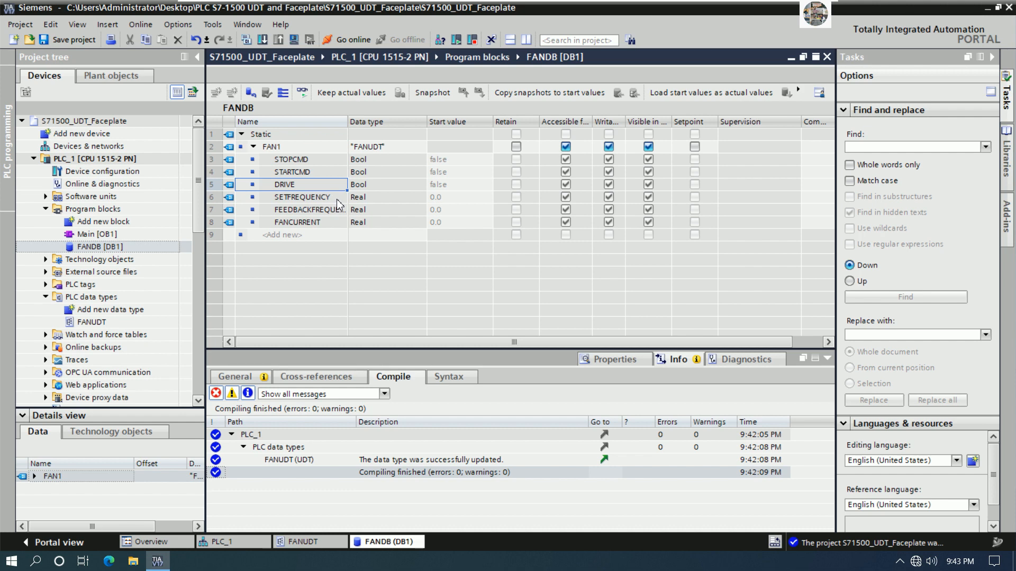
pyautogui.click(329, 198)
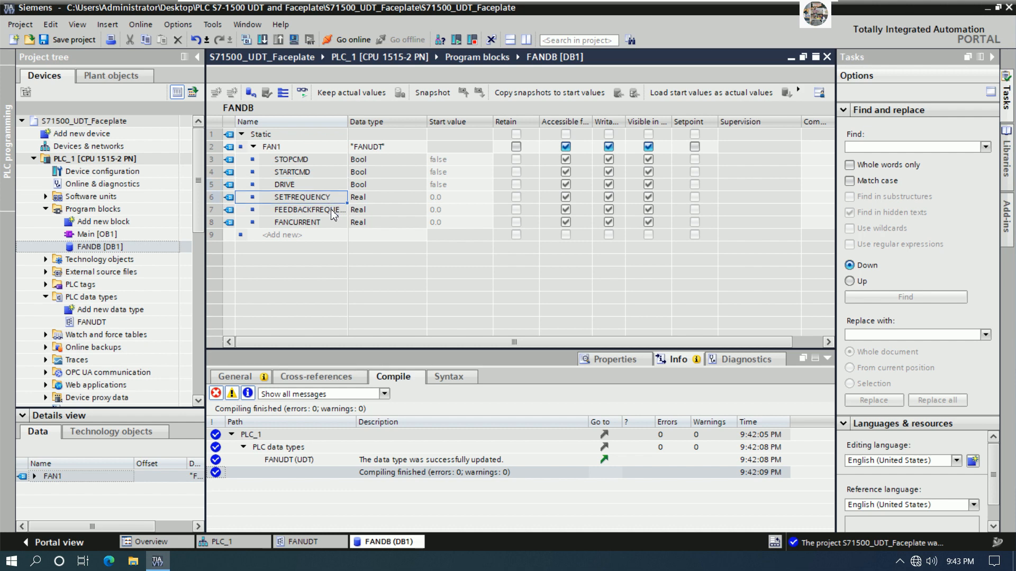
pyautogui.click(324, 212)
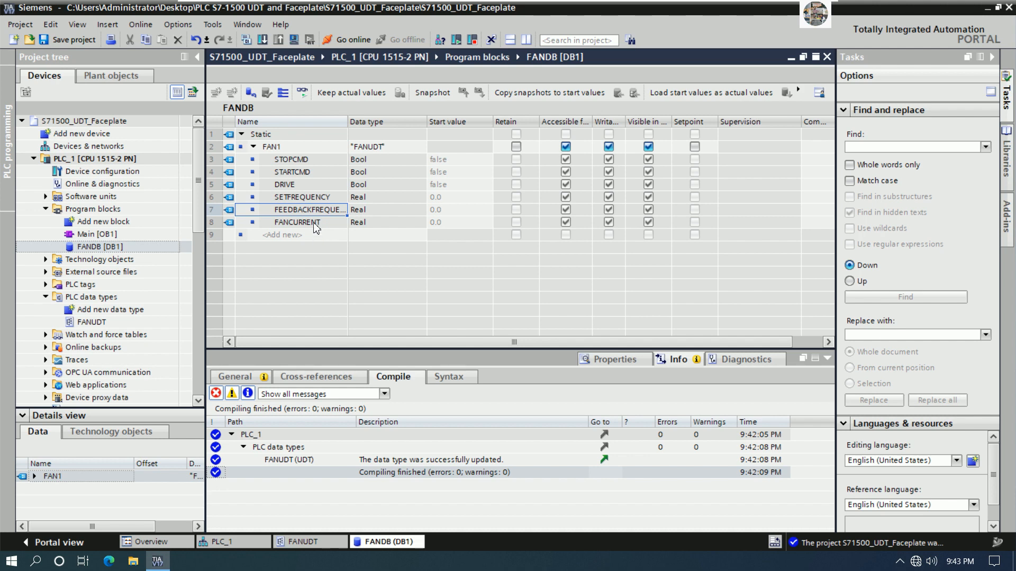
pyautogui.click(316, 223)
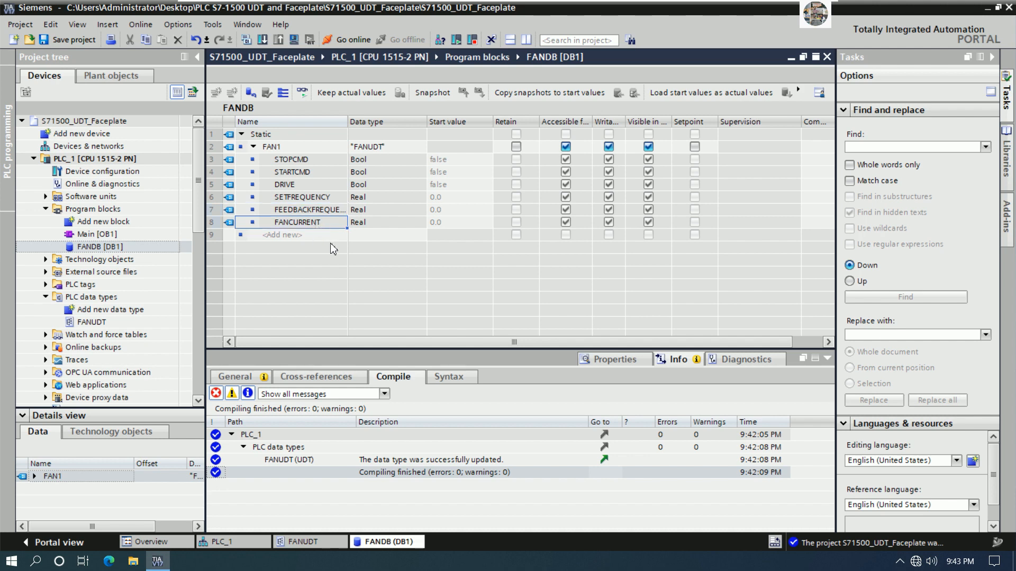
# Collapse FAN1 in FANDB and paste a copy of it into the empty row below.
pyautogui.click(253, 146)
pyautogui.click(309, 161)
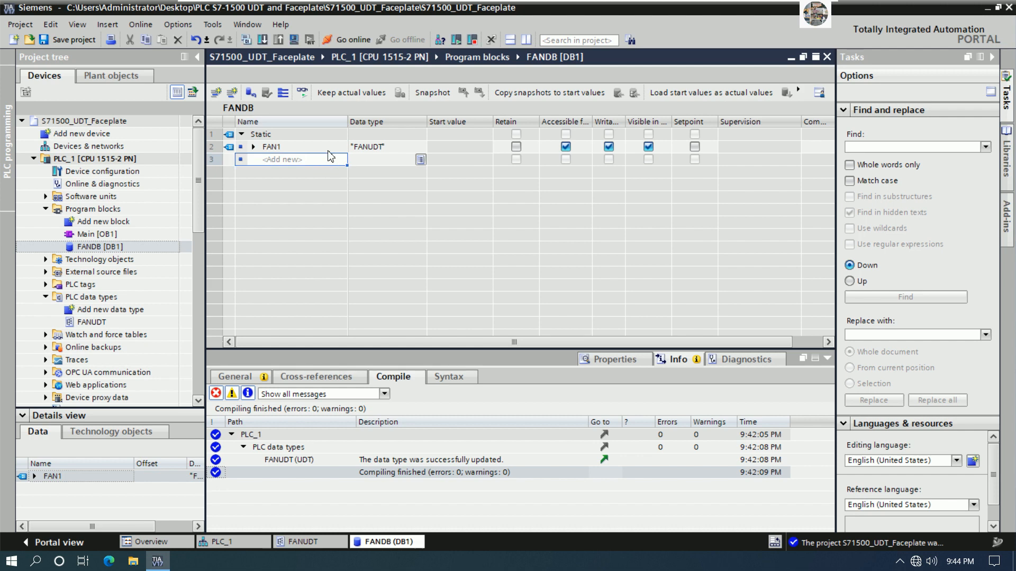
pyautogui.click(331, 151)
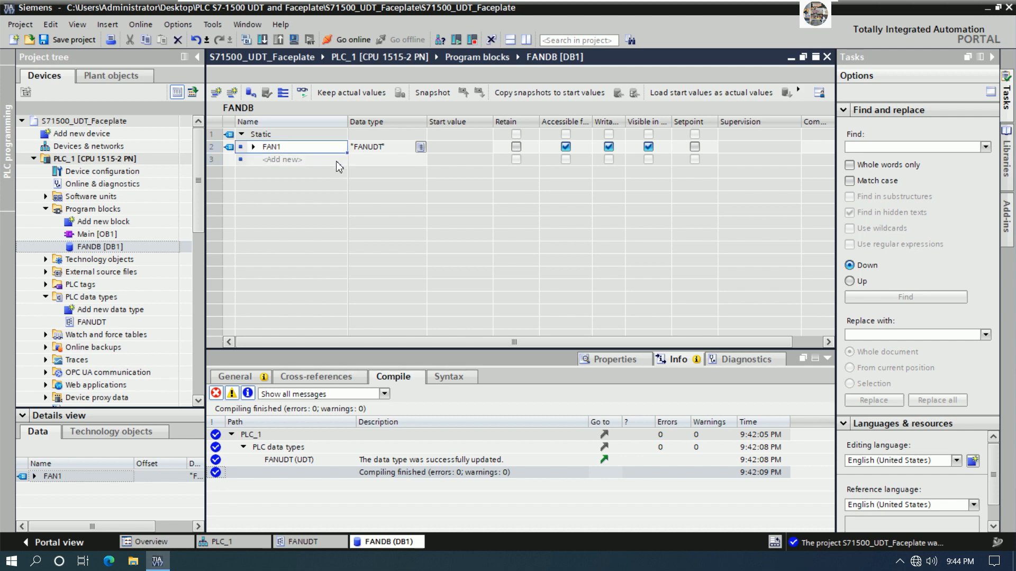
pyautogui.rightClick(300, 152)
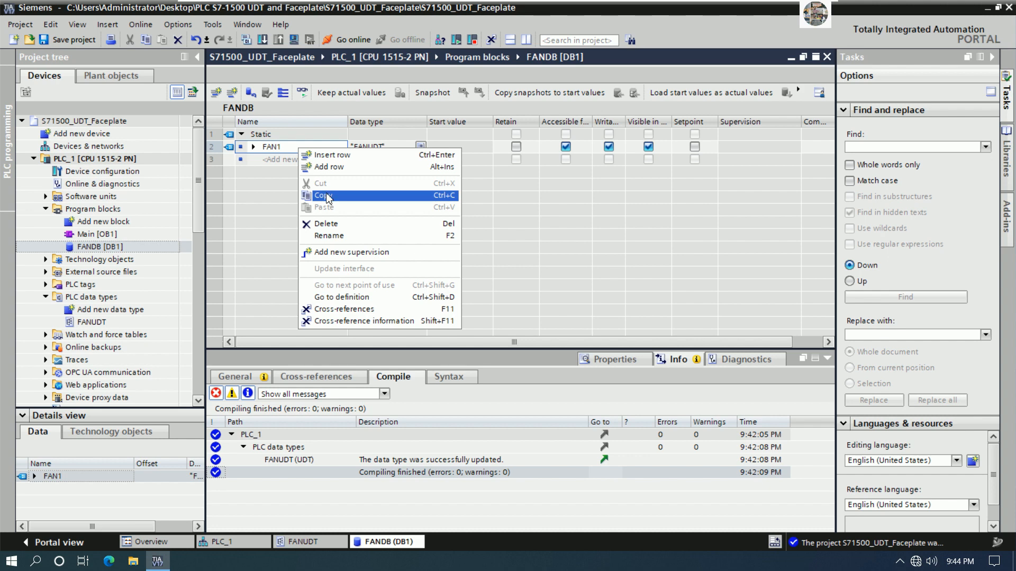
pyautogui.click(323, 196)
pyautogui.rightClick(305, 160)
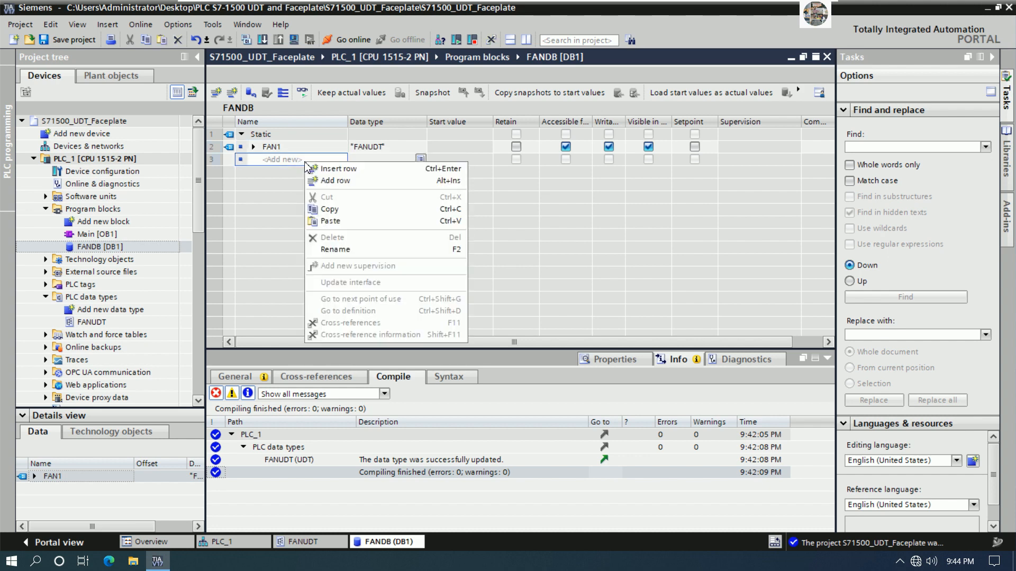
pyautogui.click(333, 222)
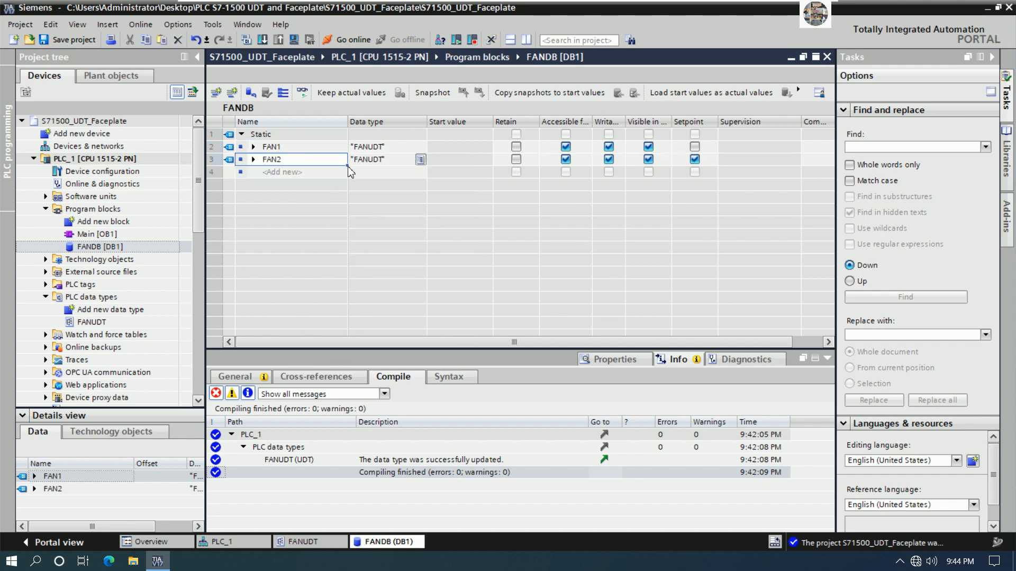
# Fill the copied FAN2 element down through FAN7 in FANDB, and delete the surplus FAN7 row.
pyautogui.moveTo(348, 166); pyautogui.dragTo(347, 229)
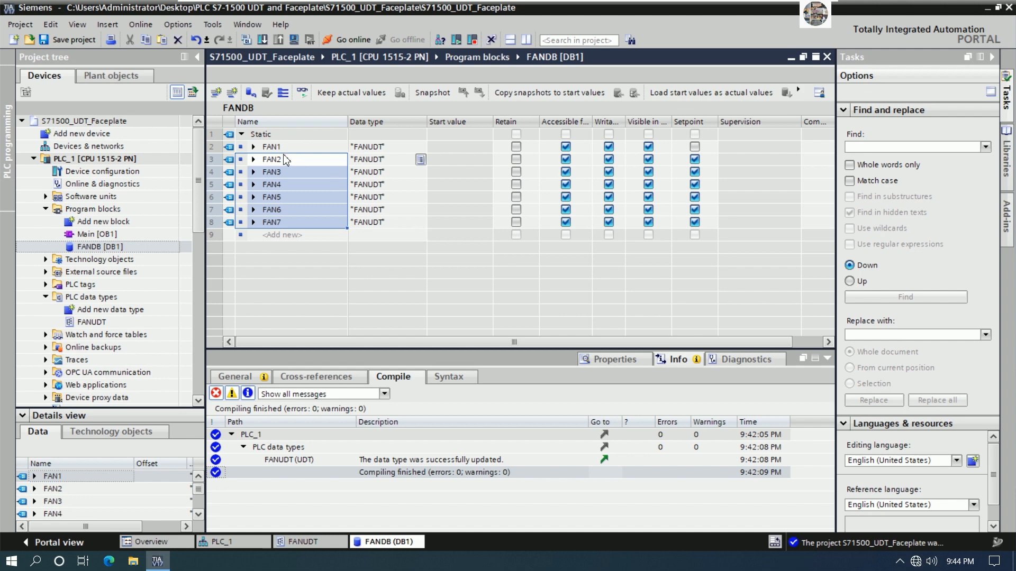
pyautogui.moveTo(288, 152); pyautogui.dragTo(305, 224)
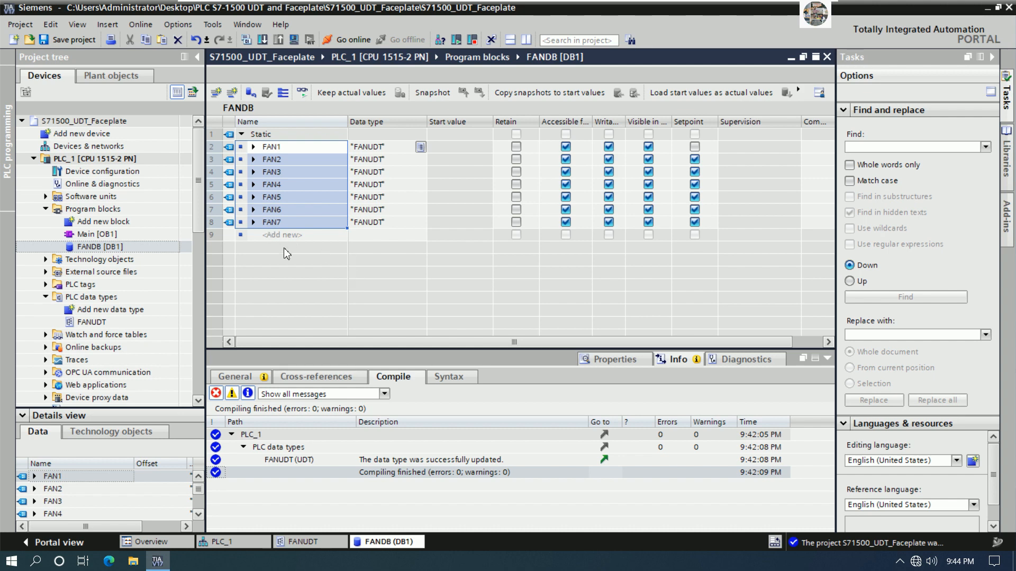
pyautogui.click(239, 223)
pyautogui.click(231, 223)
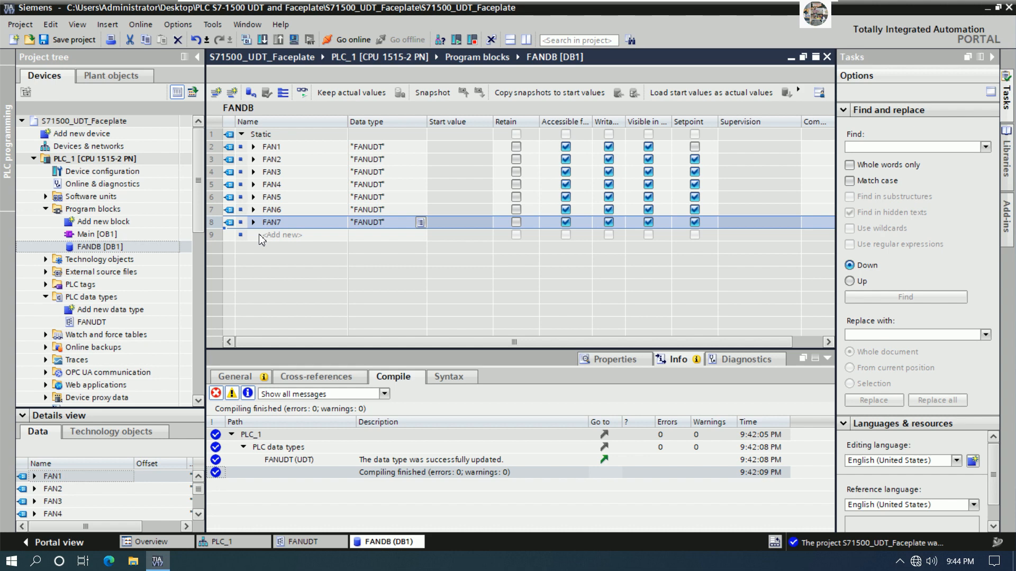
pyautogui.press('Delete')
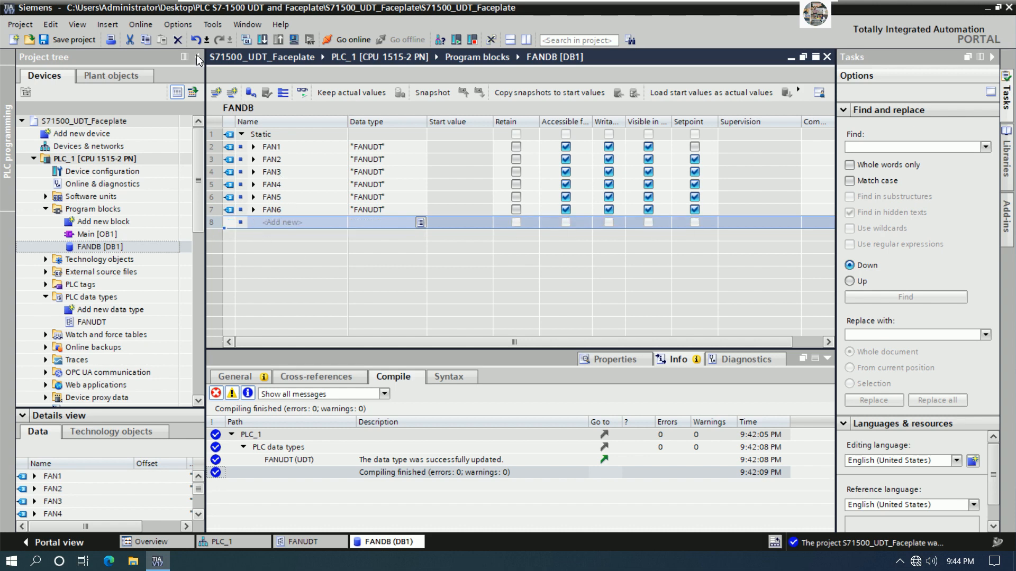
# Compile the FANDB data block and save the project.
pyautogui.click(244, 40)
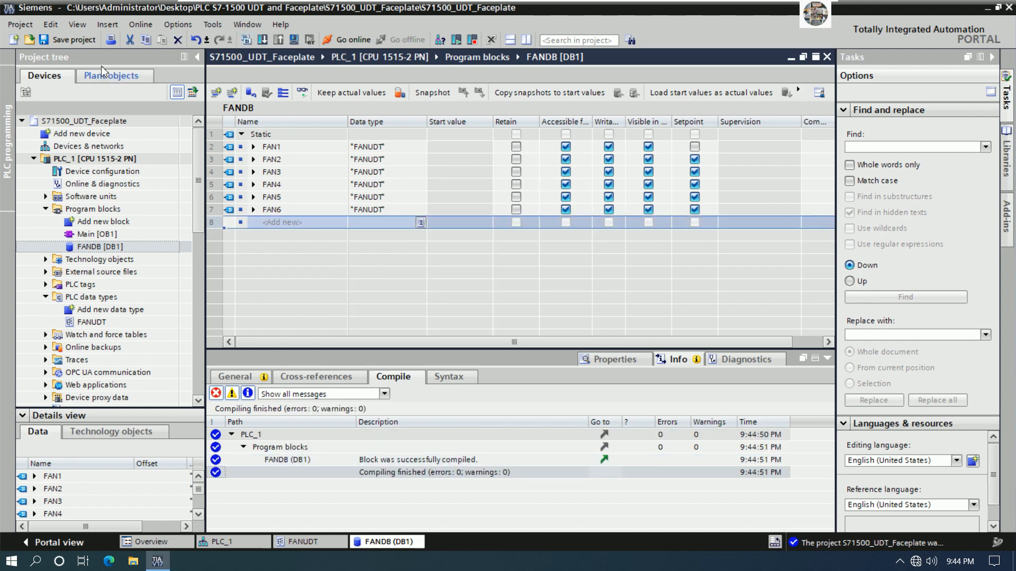
pyautogui.click(78, 43)
# Add a new function named FANFC in LAD to the program blocks of PLC_1 and open it.
pyautogui.click(109, 222)
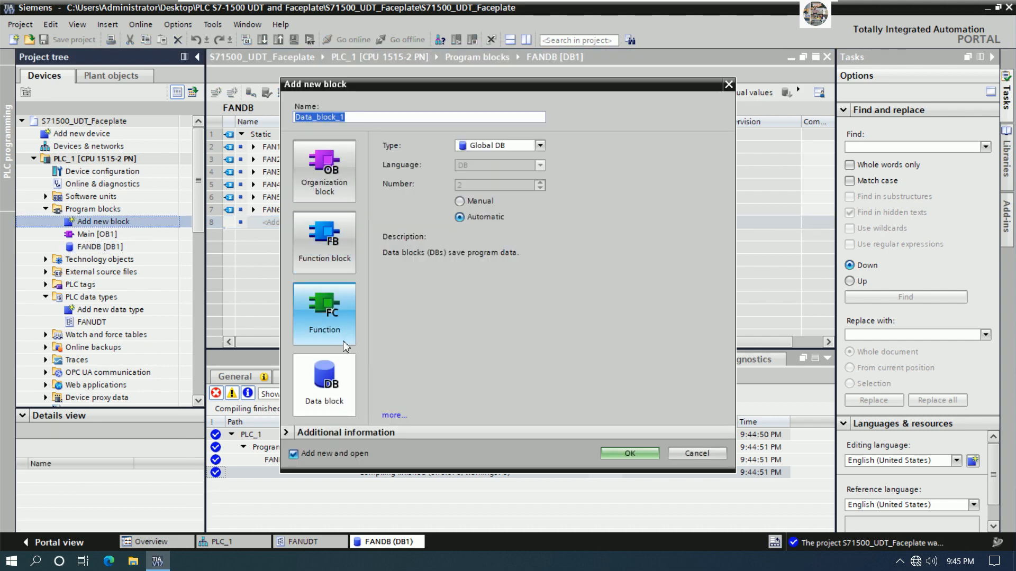
pyautogui.click(327, 307)
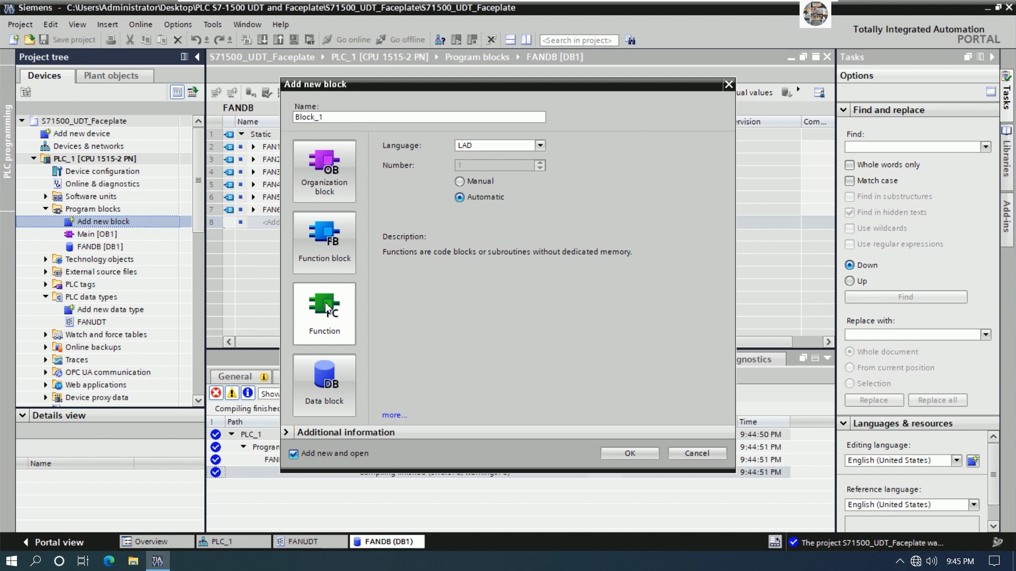
pyautogui.doubleClick(336, 118)
pyautogui.write('FANC')
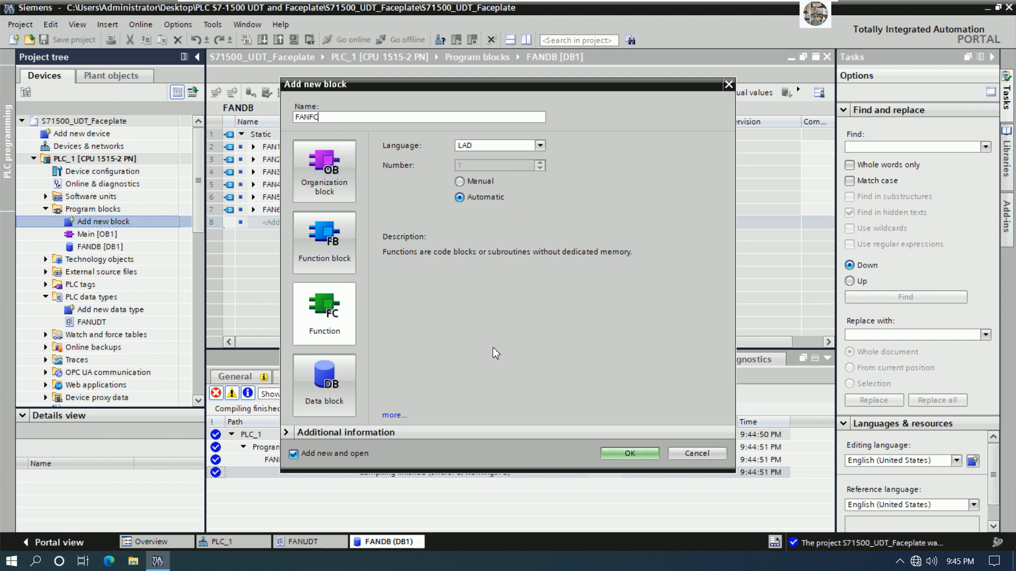
pyautogui.click(631, 454)
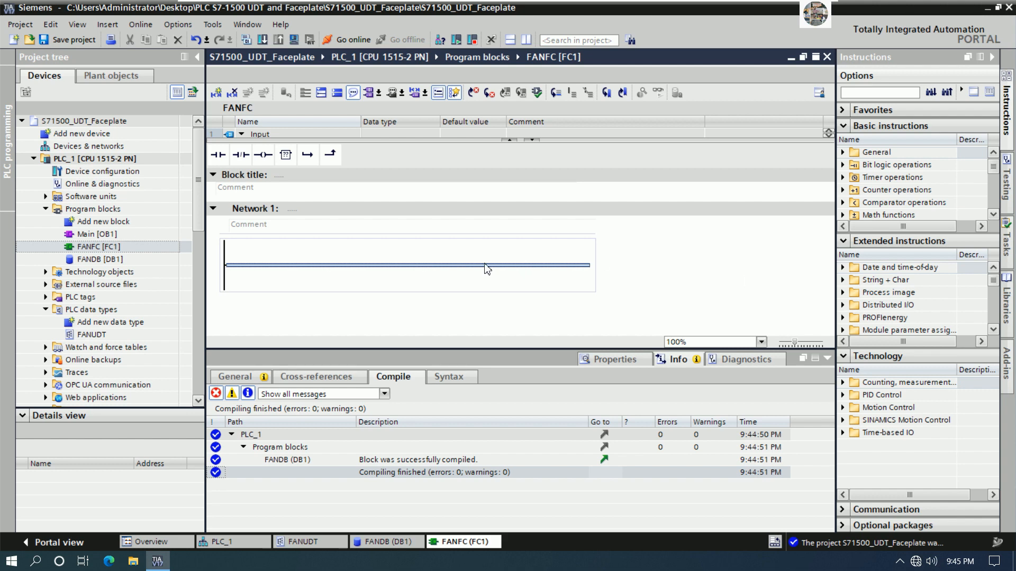
# Place a normally closed contact, a normally open contact and an output coil in series in Network 1 of FANFC.
pyautogui.click(824, 359)
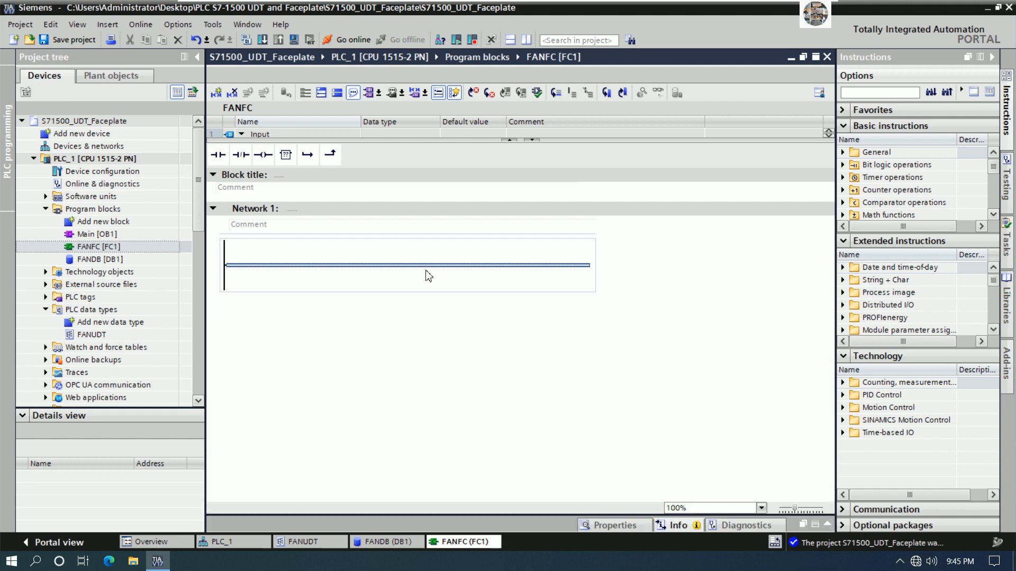
pyautogui.moveTo(242, 156); pyautogui.dragTo(274, 259)
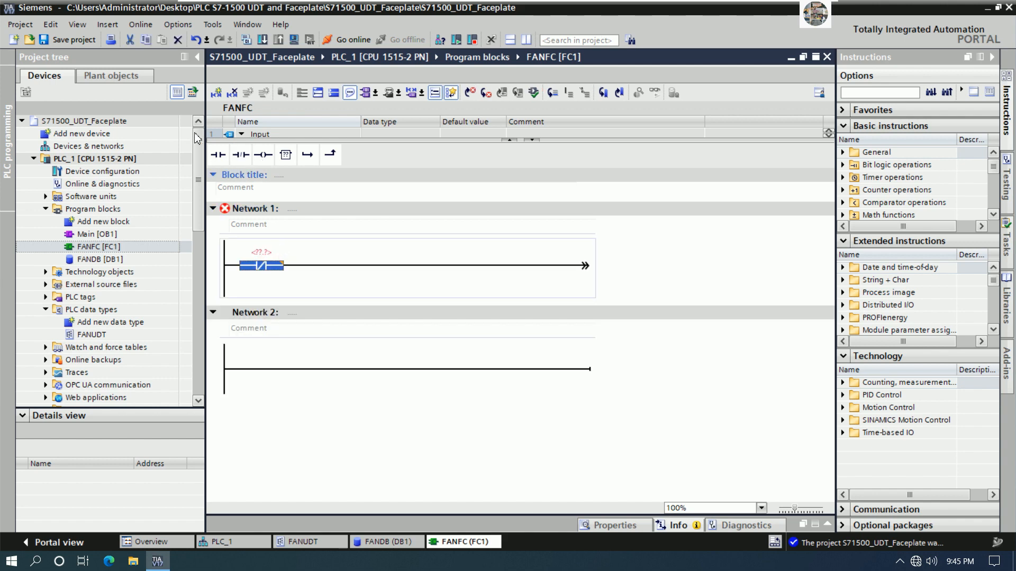
pyautogui.click(218, 155)
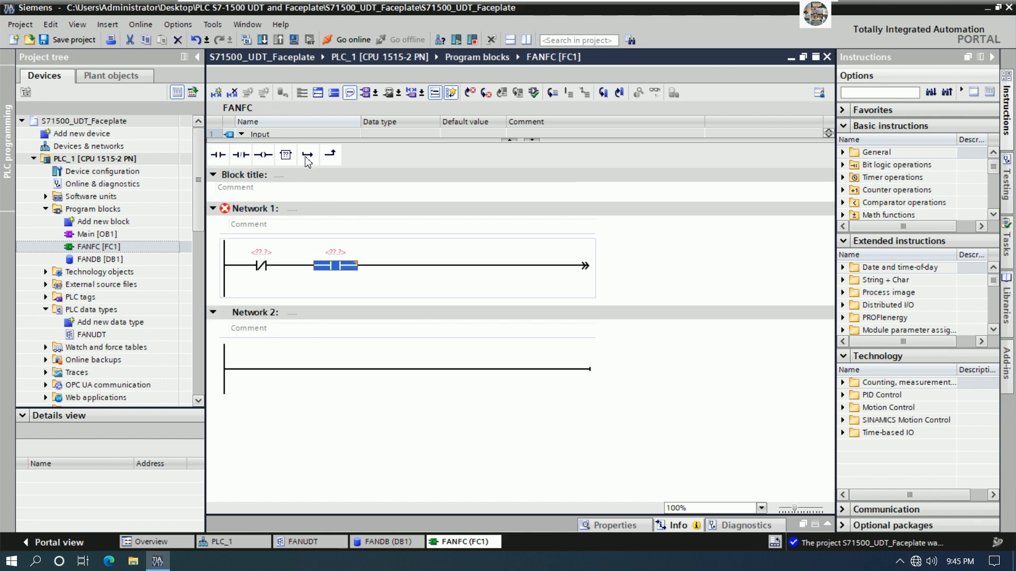
pyautogui.click(263, 155)
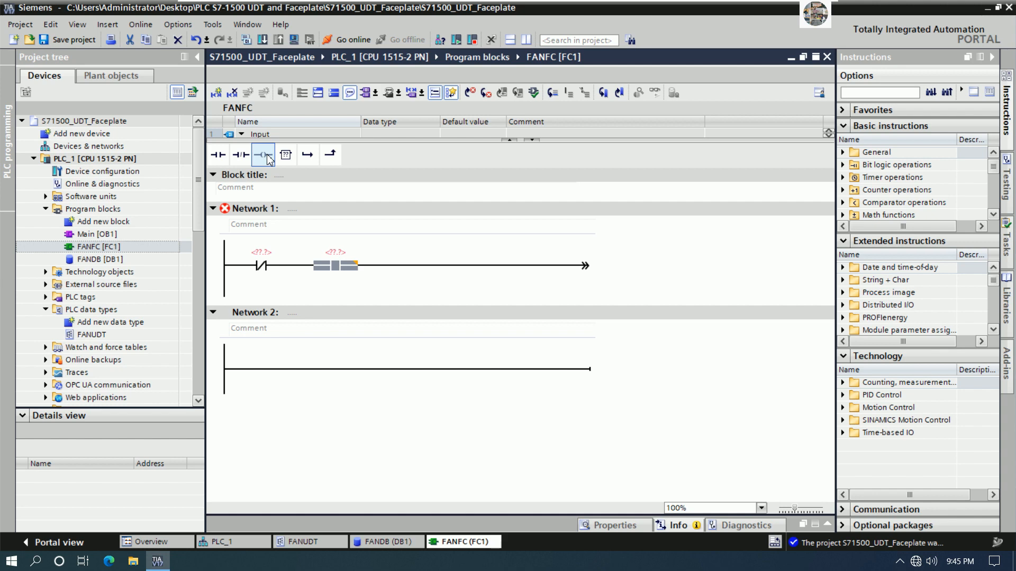
# Add a branch with a normally open contact in parallel with the series normally open contact in Network 1.
pyautogui.click(300, 266)
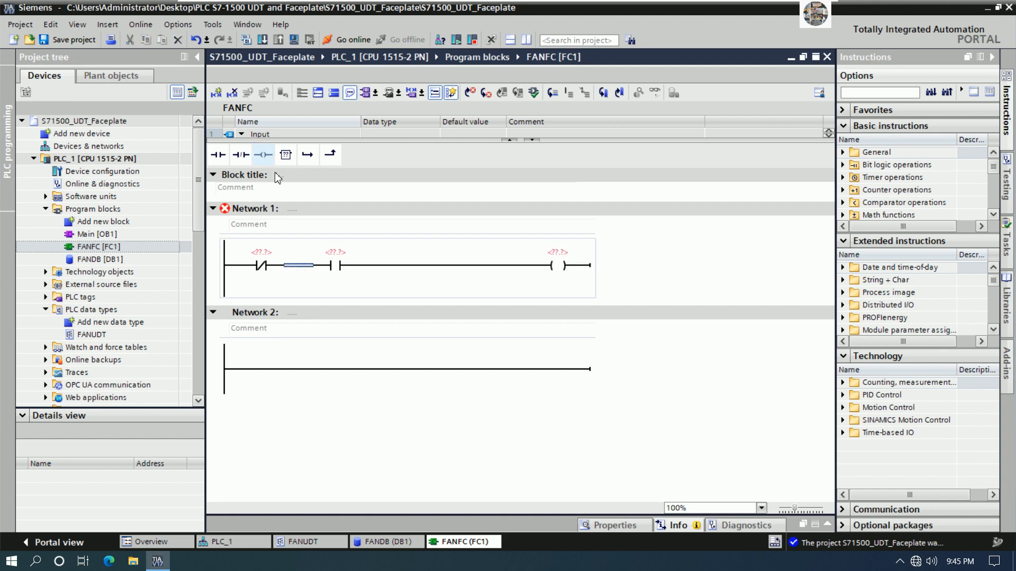
pyautogui.click(307, 155)
pyautogui.click(218, 155)
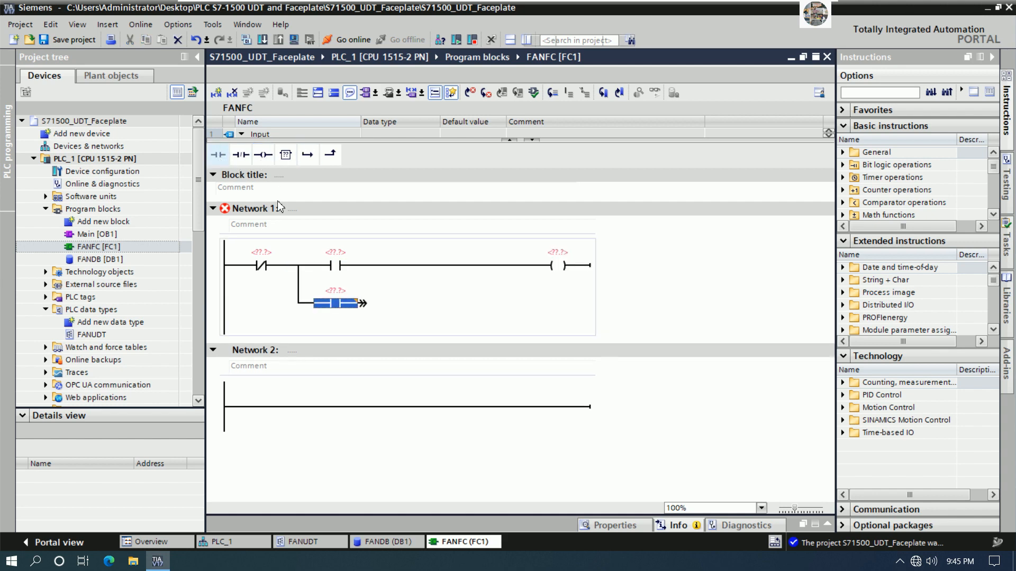
pyautogui.moveTo(362, 304); pyautogui.dragTo(402, 267)
# Assign "FANDB".FAN1.STOPCMD to the normally closed contact in Network 1.
pyautogui.click(261, 253)
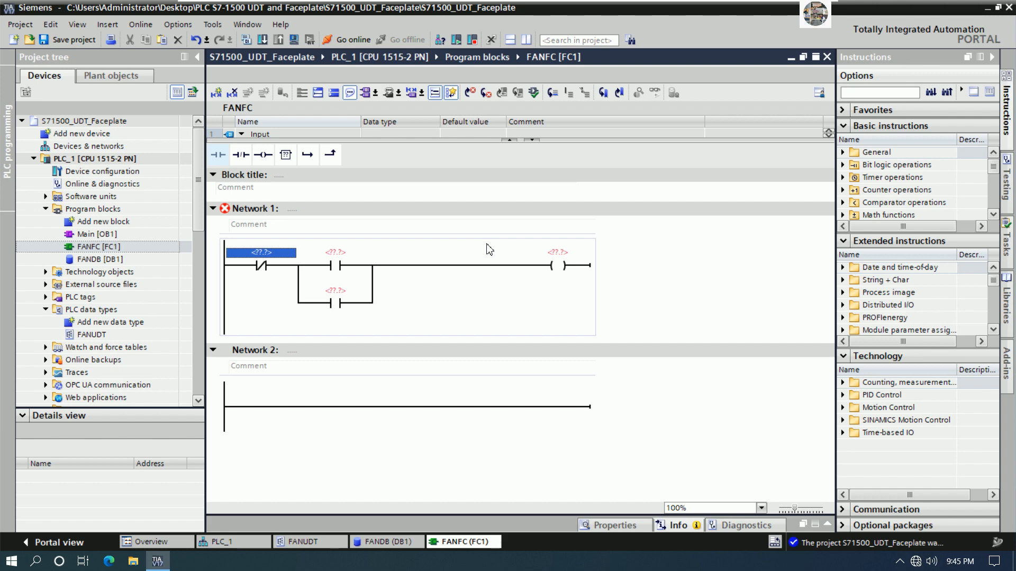
pyautogui.write('F')
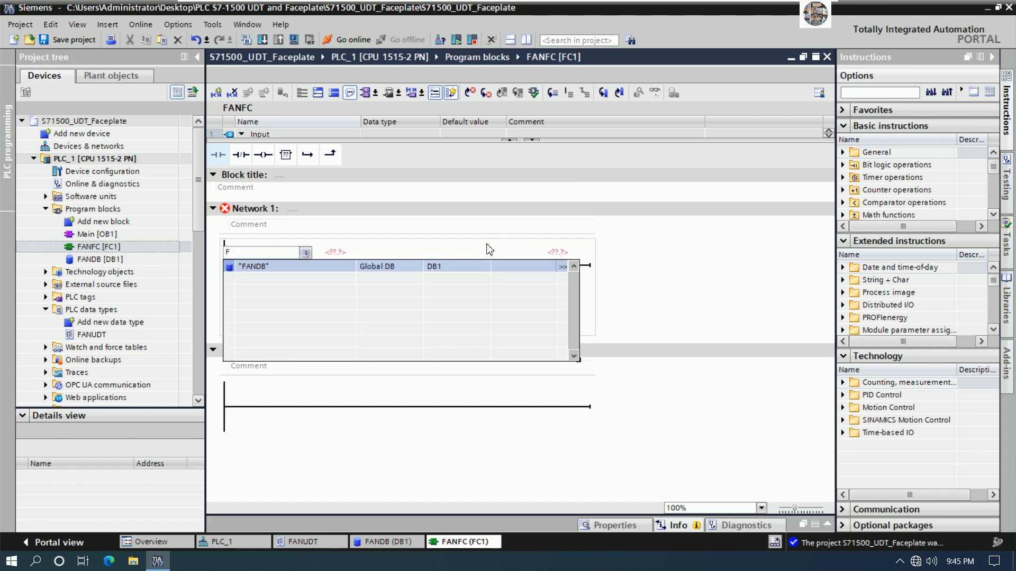
pyautogui.write('ANDB.')
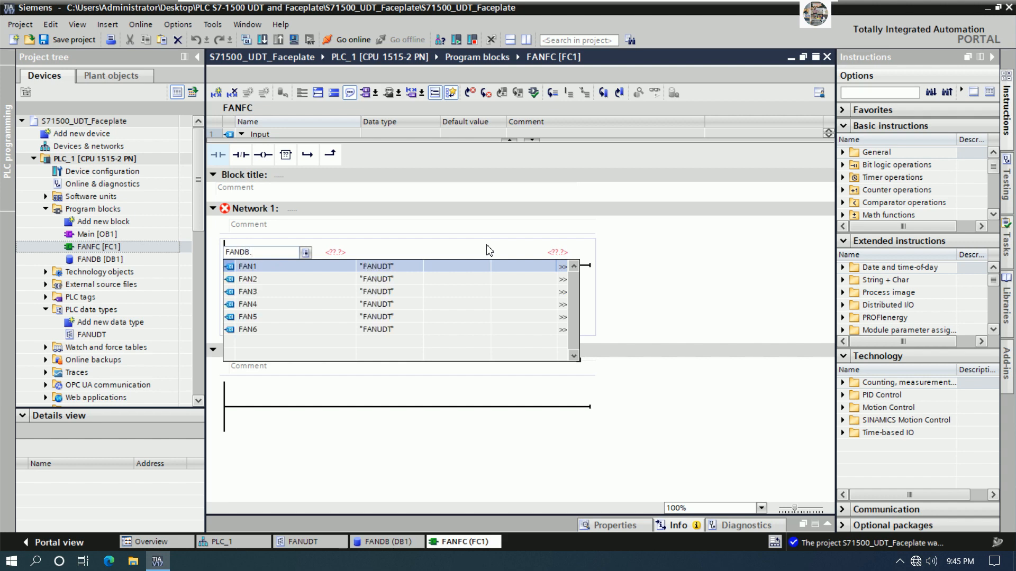
pyautogui.write('FAN1.')
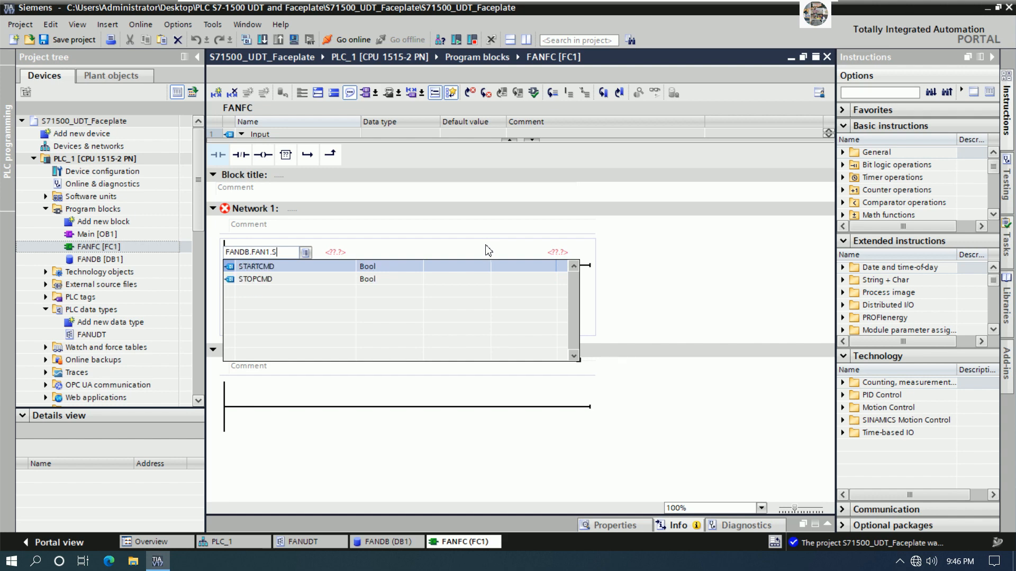
pyautogui.write('STOP')
pyautogui.click(259, 266)
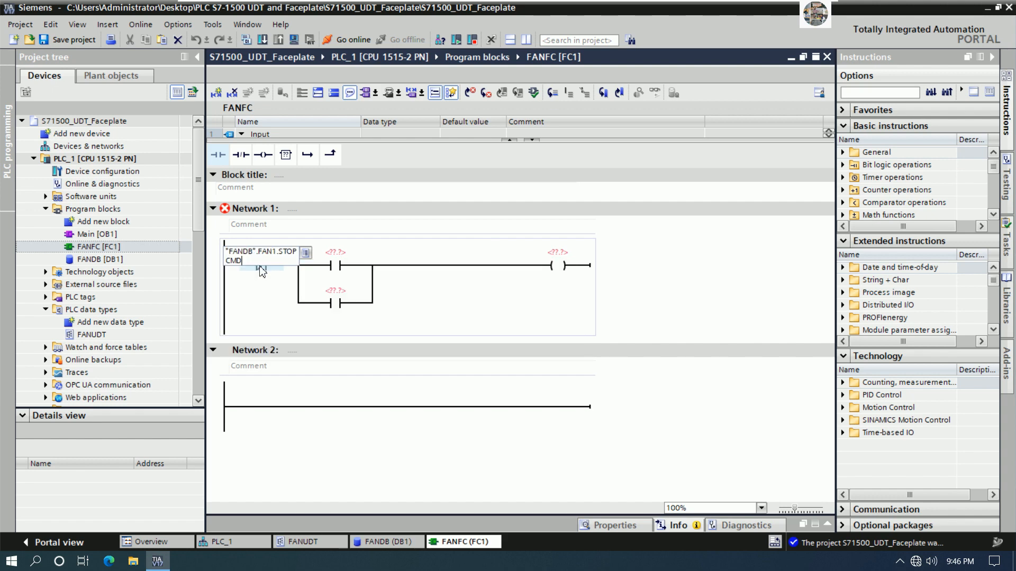
# Assign "FANDB".FAN1.STARTCMD to the upper normally open contact of the parallel branch in Network 1.
pyautogui.click(348, 258)
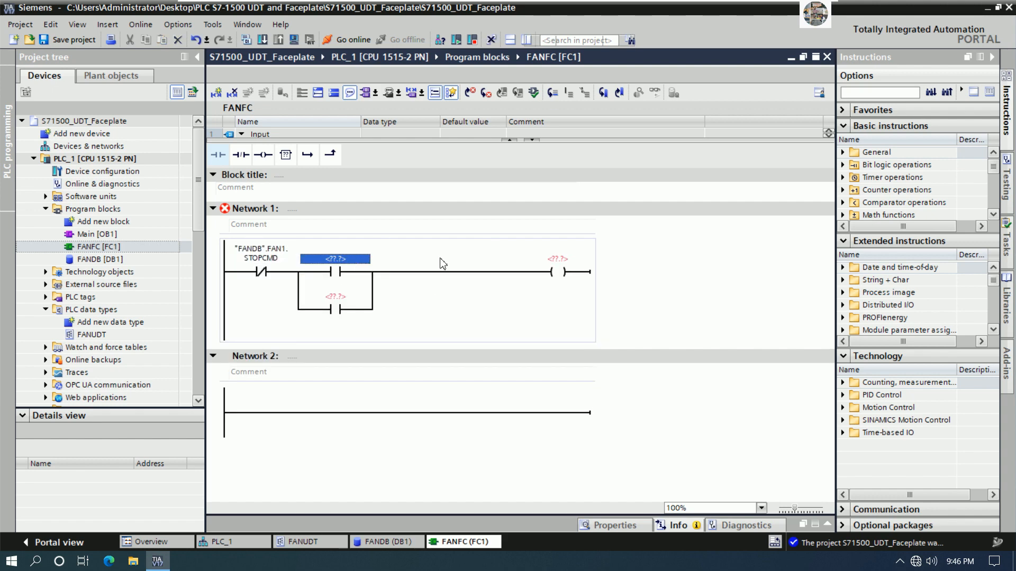
pyautogui.write('FAND')
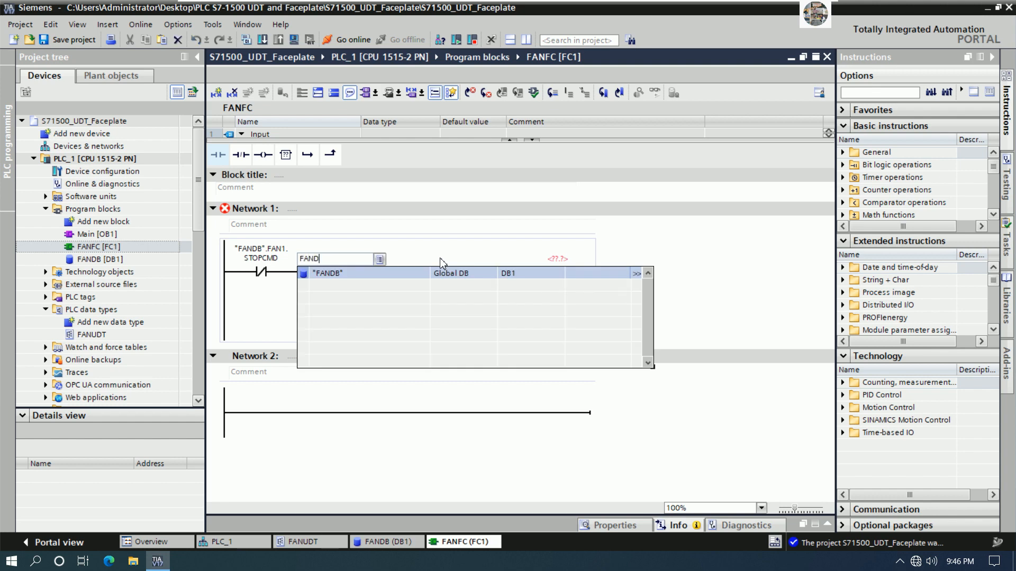
pyautogui.write('B.F')
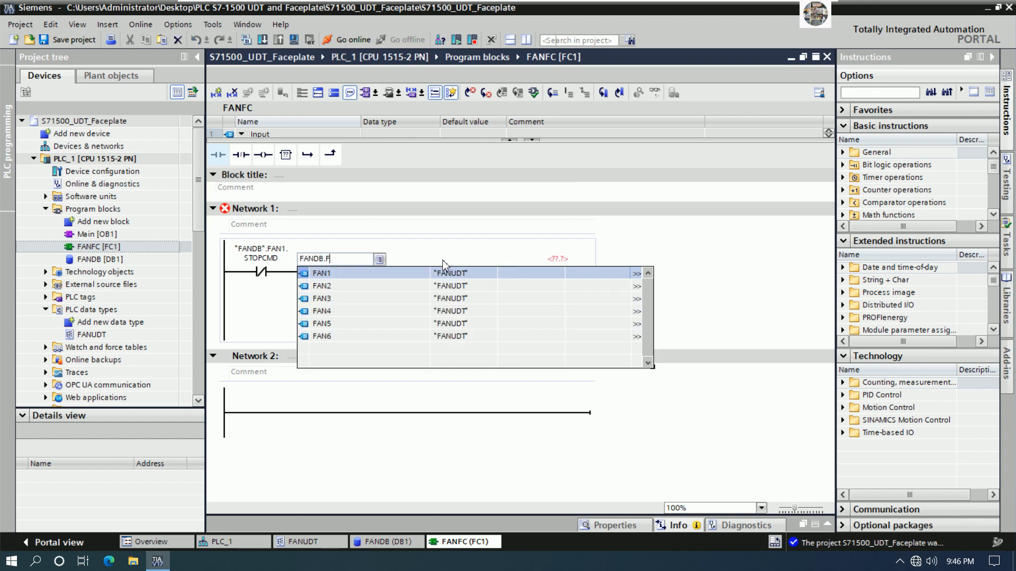
pyautogui.write('AN1.')
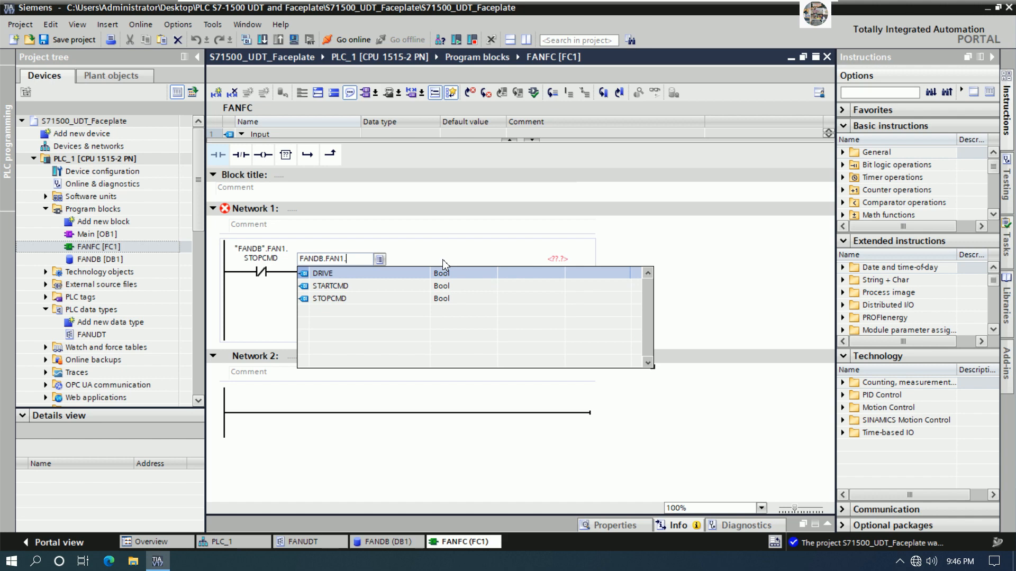
pyautogui.write('START')
pyautogui.press('Return')
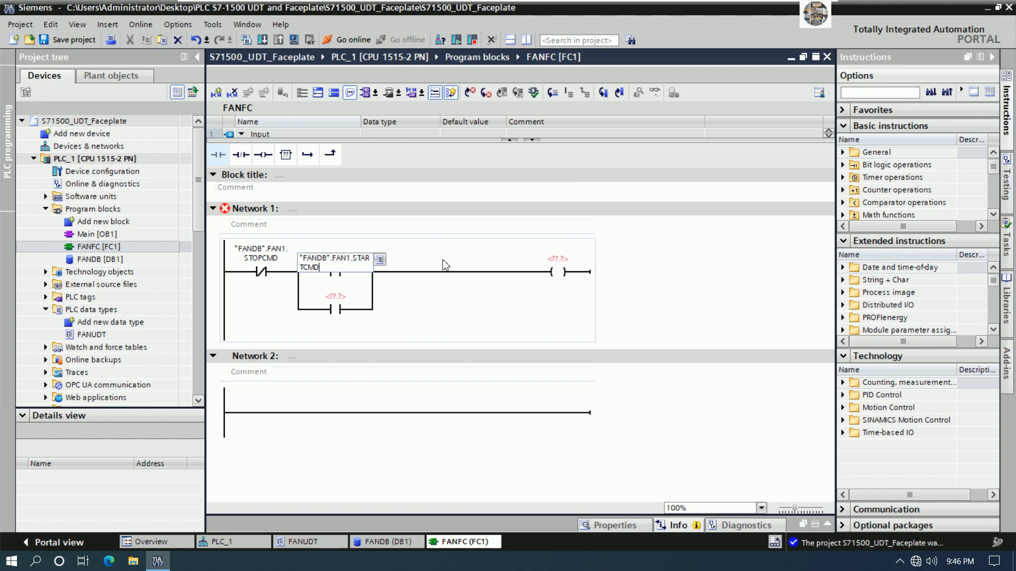
pyautogui.press('Return')
# Assign "FANDB".FAN1.DRIVE to the output coil in Network 1.
pyautogui.click(557, 259)
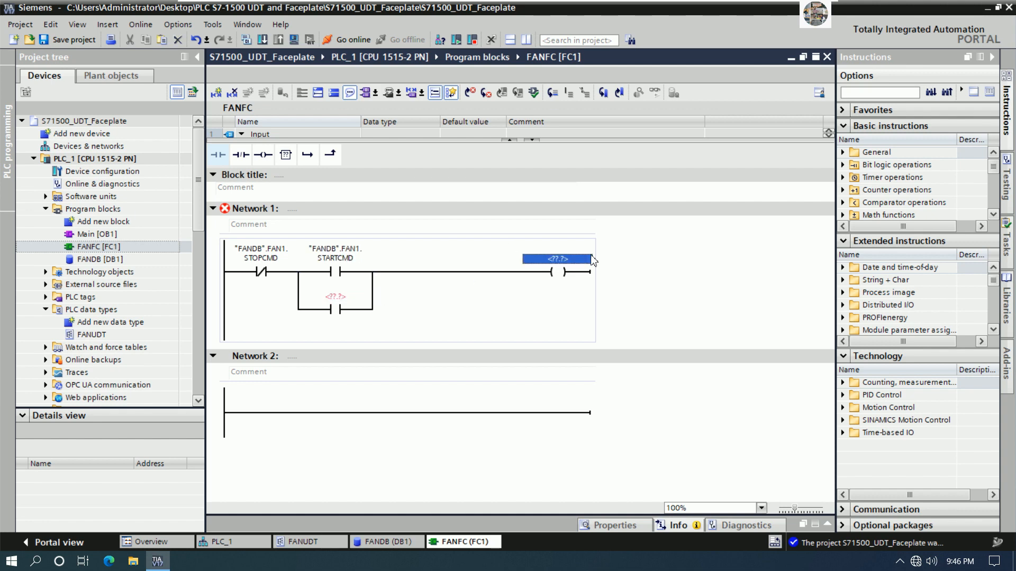
pyautogui.write('FAND')
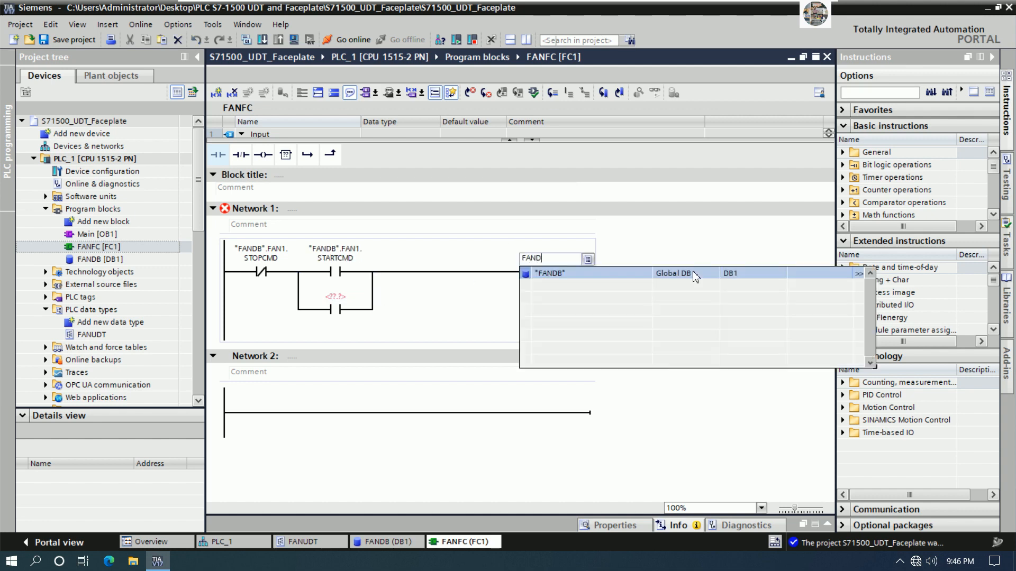
pyautogui.write('B".')
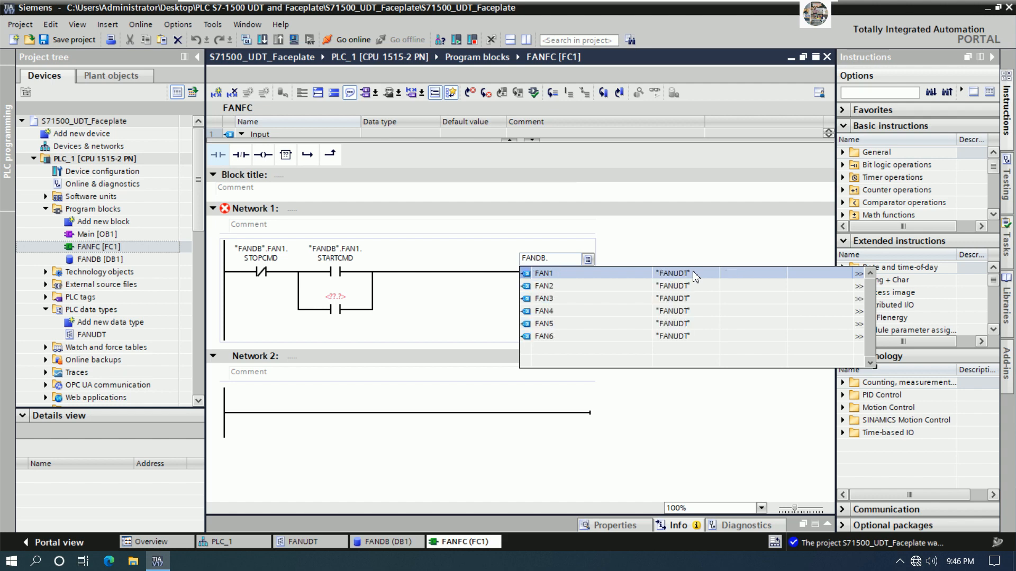
pyautogui.write('FAN1.')
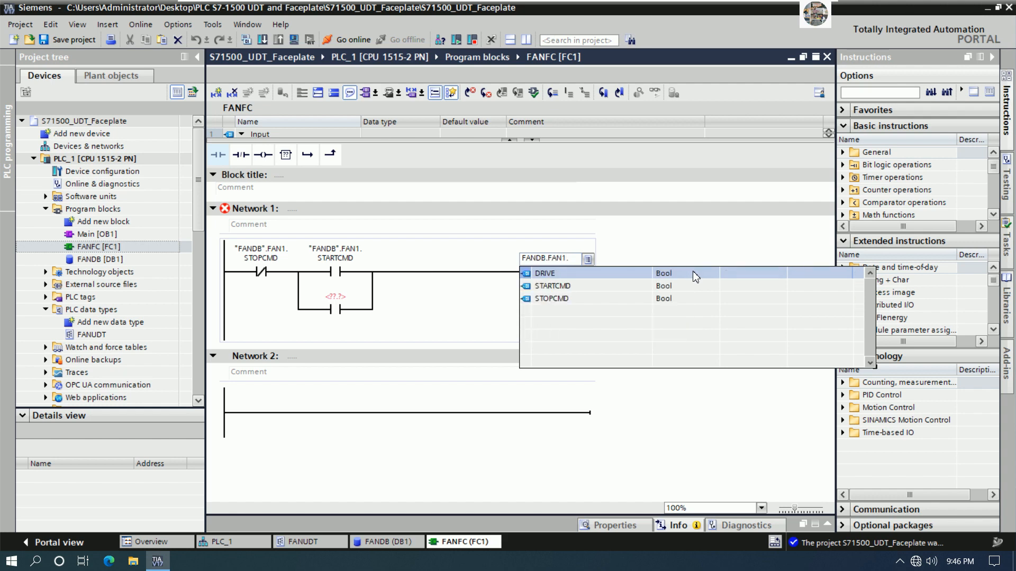
pyautogui.write('DRIVE')
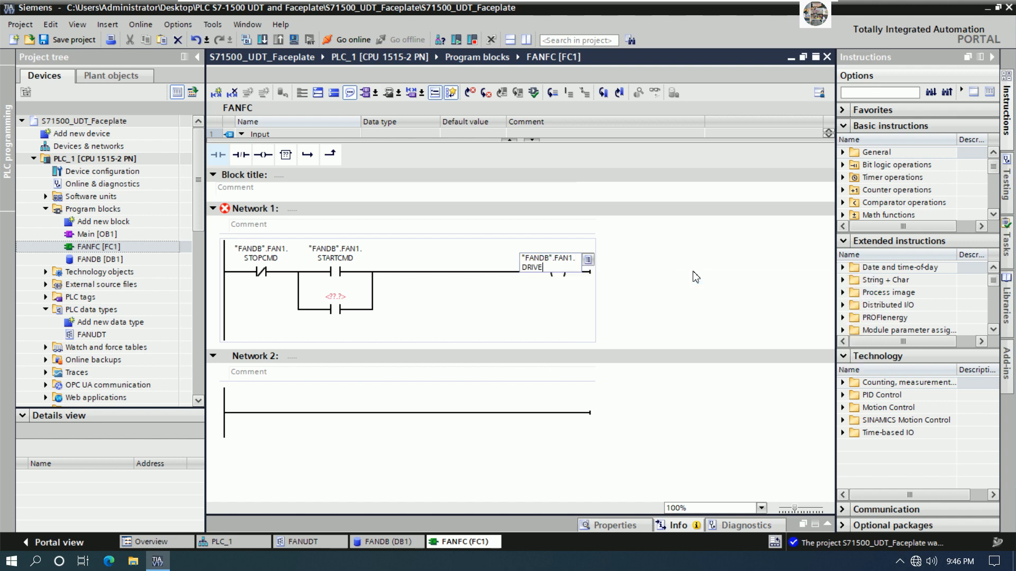
pyautogui.press('Tab')
# Copy the output coil's "FANDB".FAN1.DRIVE operand to the lower parallel normally open contact in Network 1.
pyautogui.rightClick(562, 253)
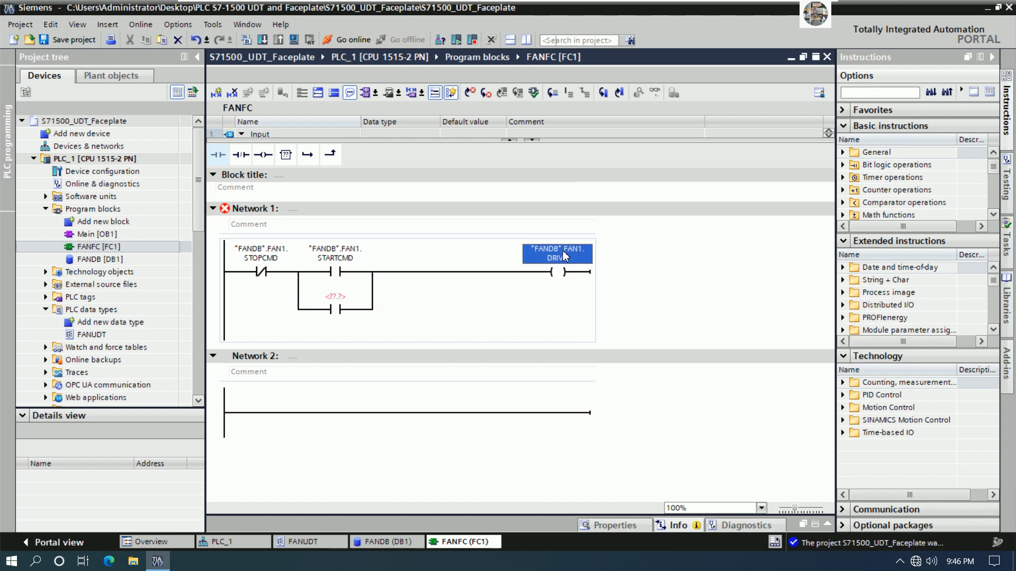
pyautogui.click(596, 357)
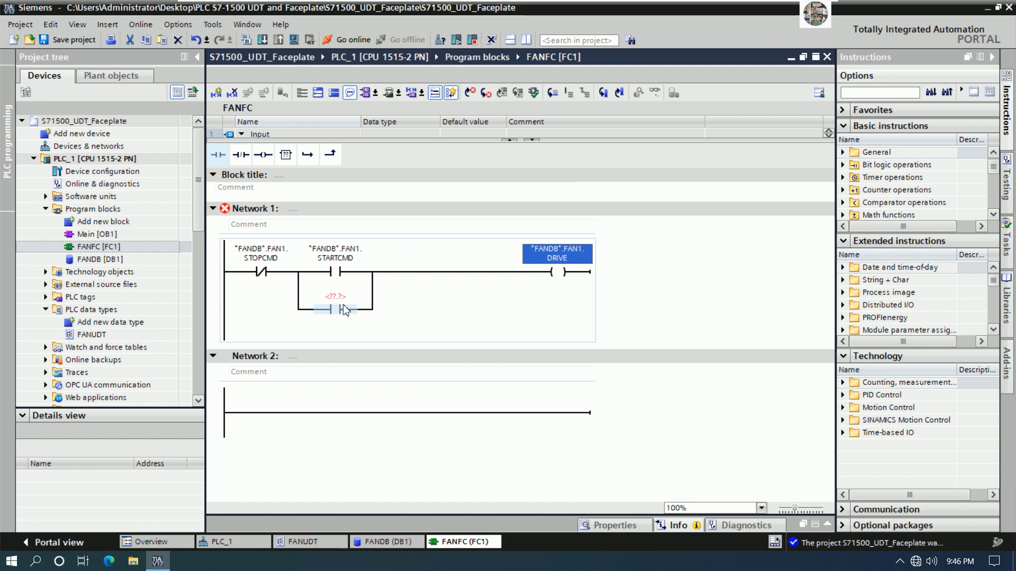
pyautogui.click(334, 296)
pyautogui.rightClick(338, 297)
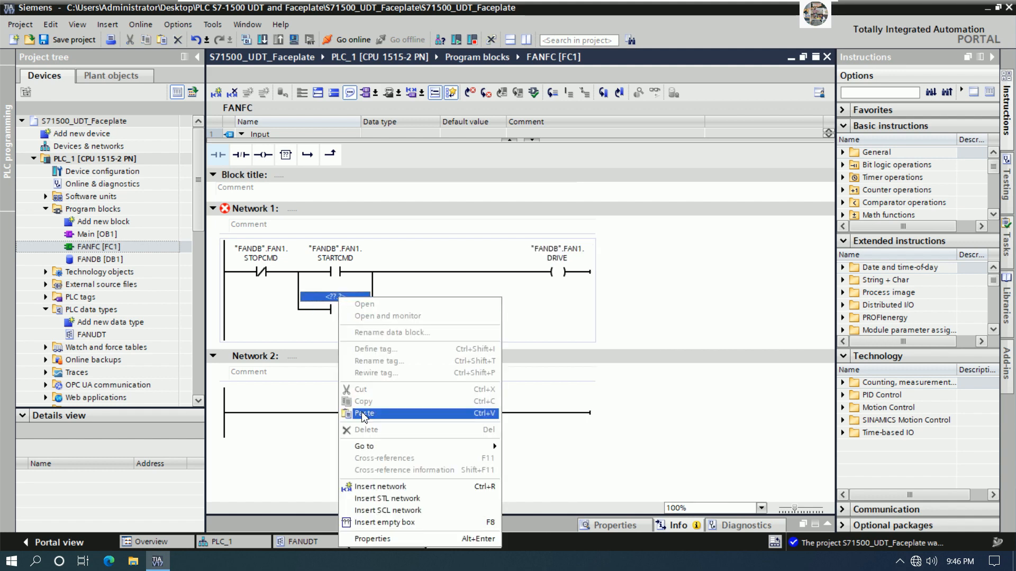
pyautogui.click(364, 413)
pyautogui.click(648, 306)
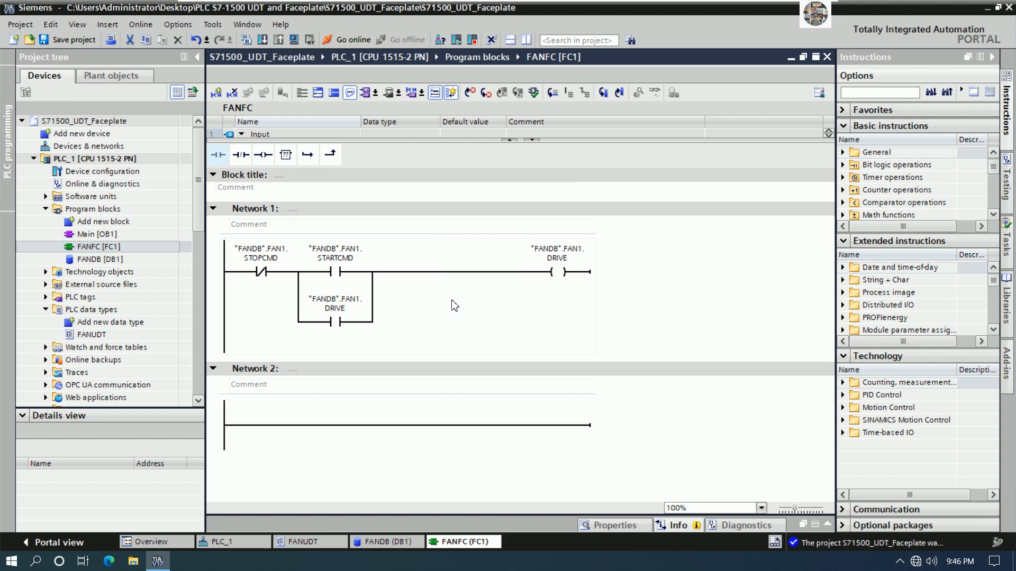
# Insert an empty box in Network 2 and define it as an ADD instruction.
pyautogui.click(374, 425)
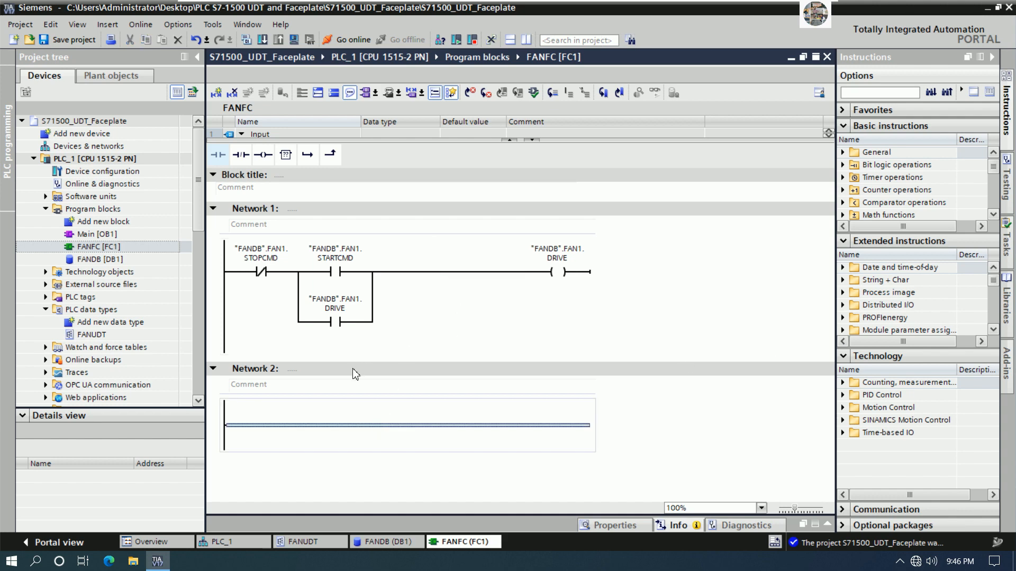
pyautogui.click(285, 156)
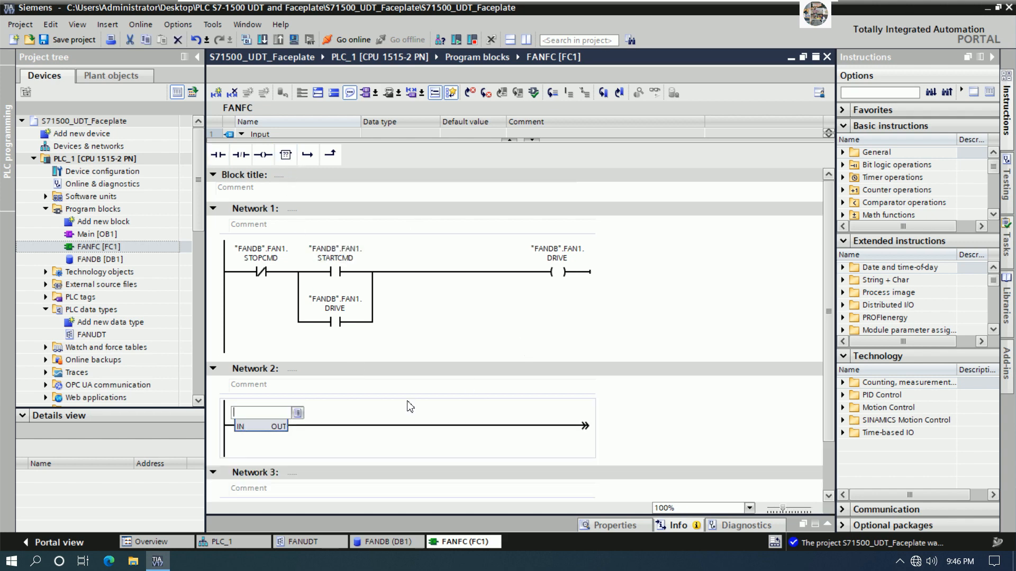
pyautogui.write('ADD')
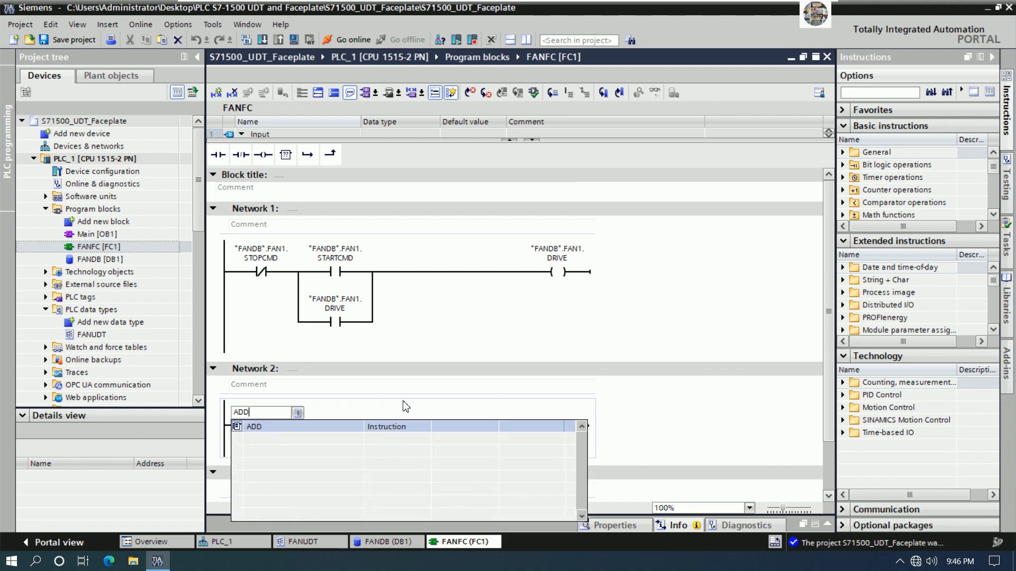
pyautogui.write('_REAL')
pyautogui.press('Return')
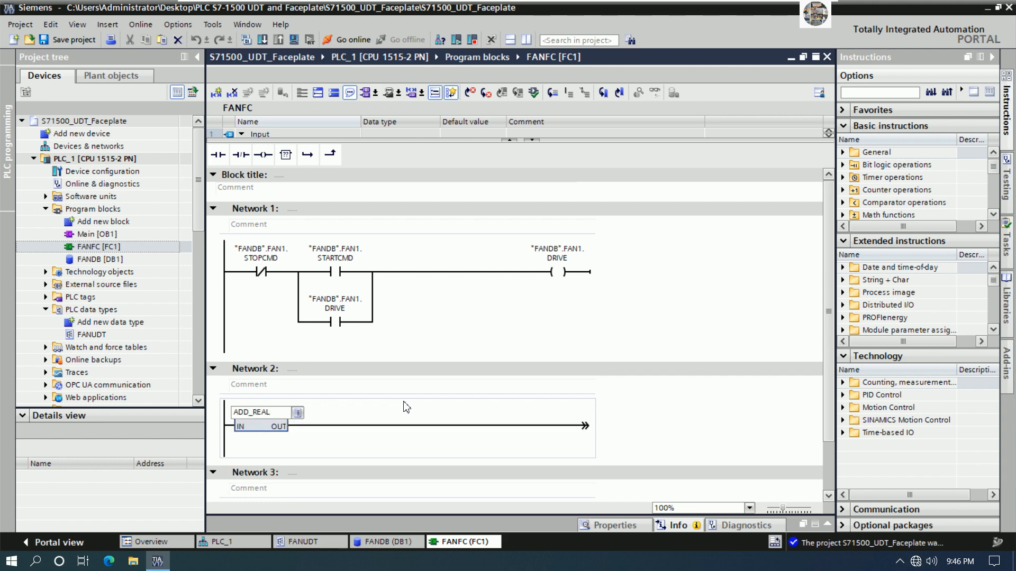
pyautogui.press('BackSpace')
pyautogui.press('BackSpace')
pyautogui.press('BackSpace')
pyautogui.press('BackSpace')
pyautogui.press('BackSpace')
pyautogui.press('Return')
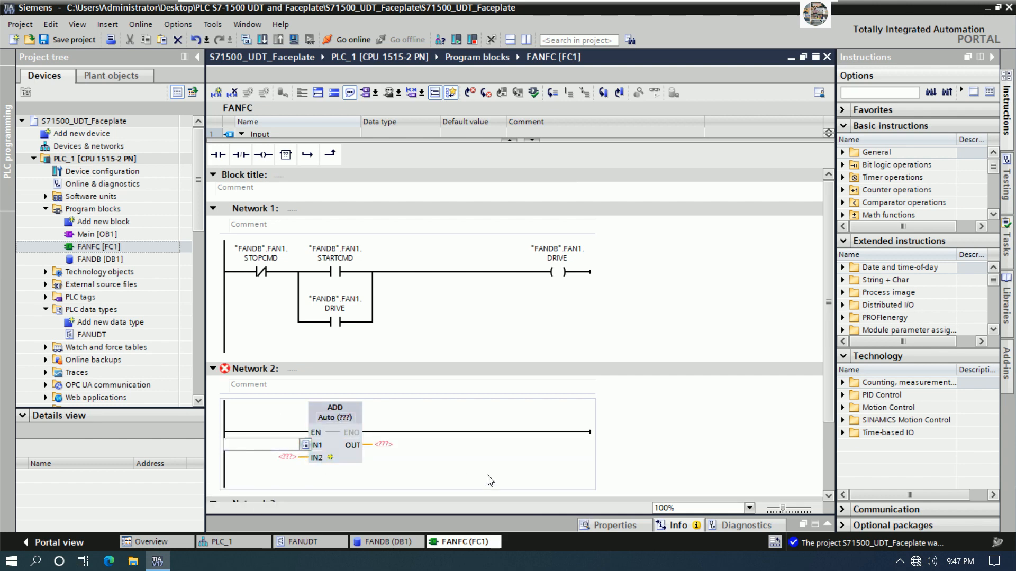
# Assign "FANDB".FAN1.SETFREQUENCY to IN1 and the constant 2.5 to IN2 of the ADD instruction in Network 2.
pyautogui.write('FAN')
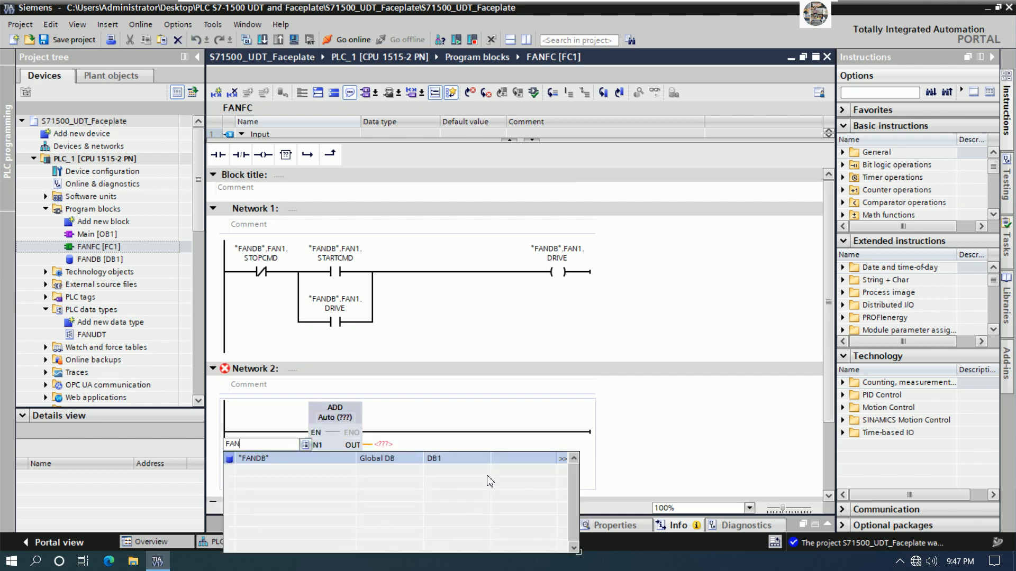
pyautogui.write('.FAN1.')
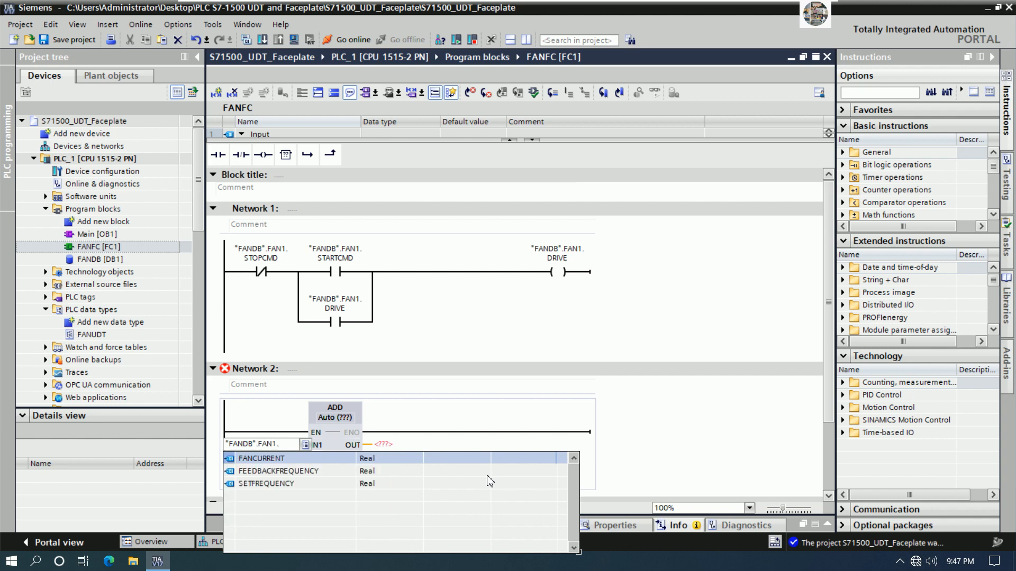
pyautogui.press('Down')
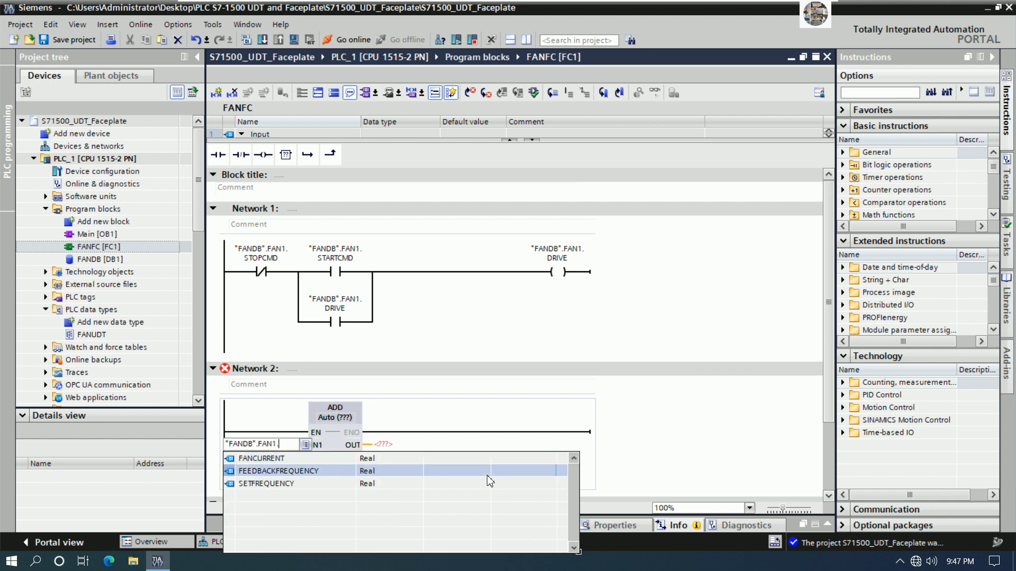
pyautogui.press('Down')
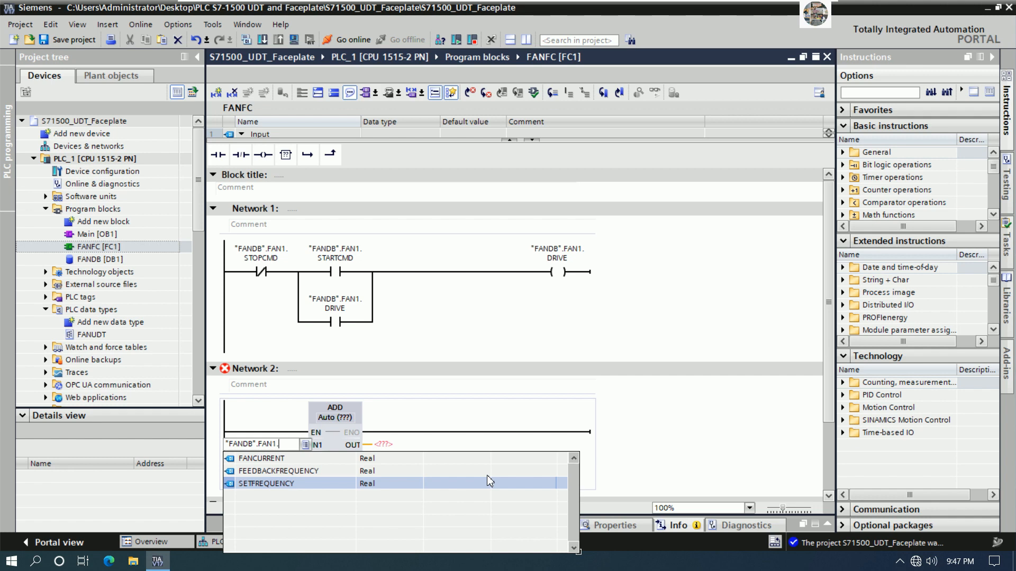
pyautogui.press('Return')
pyautogui.press('Return')
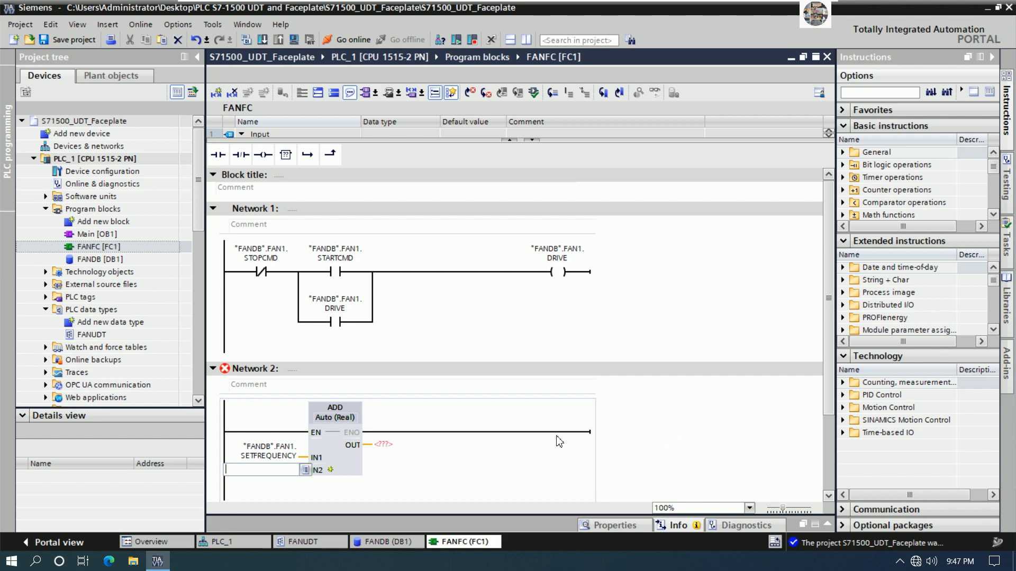
pyautogui.scroll(-3, 392, 431)
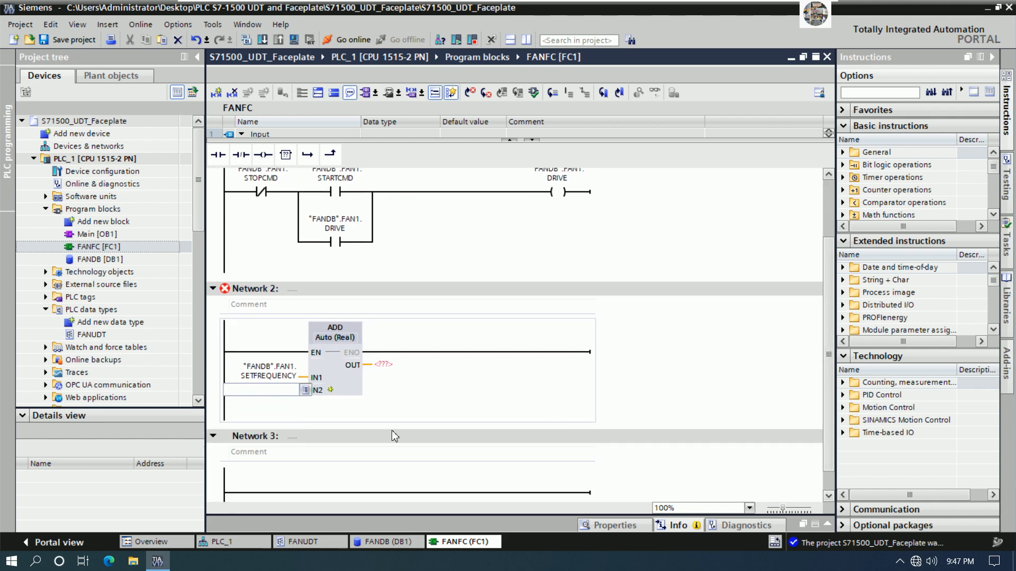
pyautogui.write('2.5')
pyautogui.press('Return')
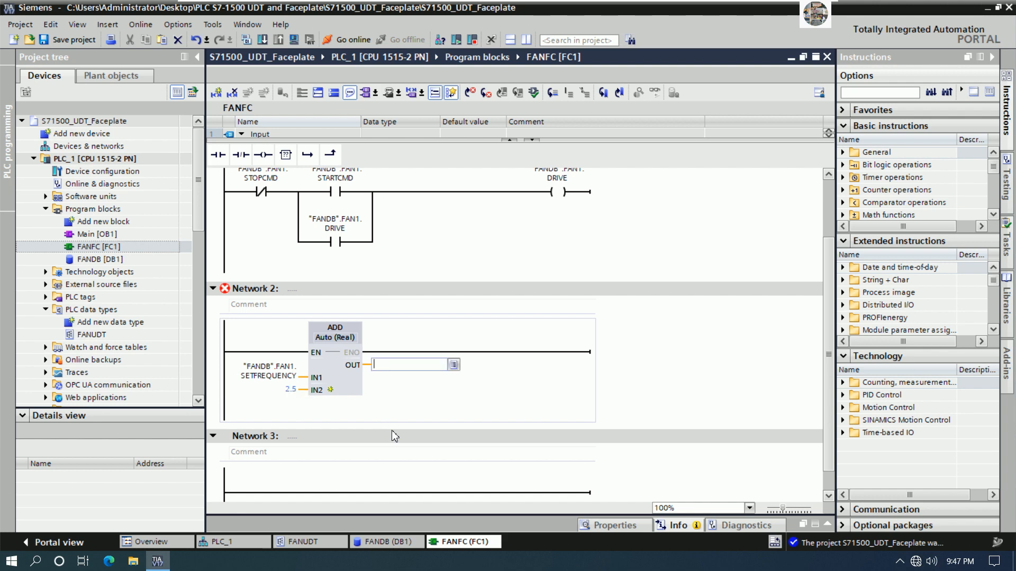
# Assign "FANDB".FAN1.FEEDBACKFREQUENCY to the OUT output of the ADD instruction in Network 2.
pyautogui.write('FA')
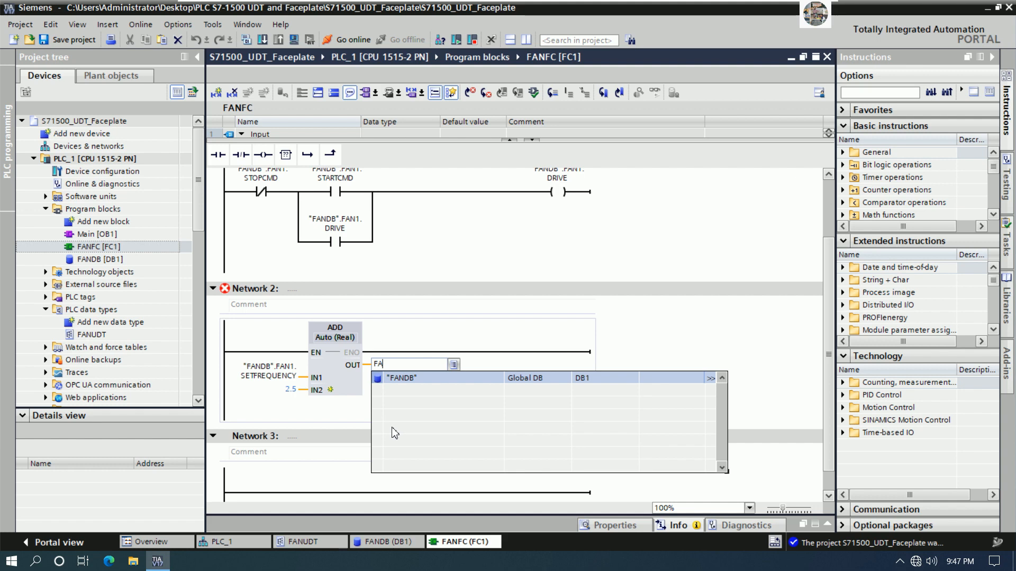
pyautogui.write('.FAN1.')
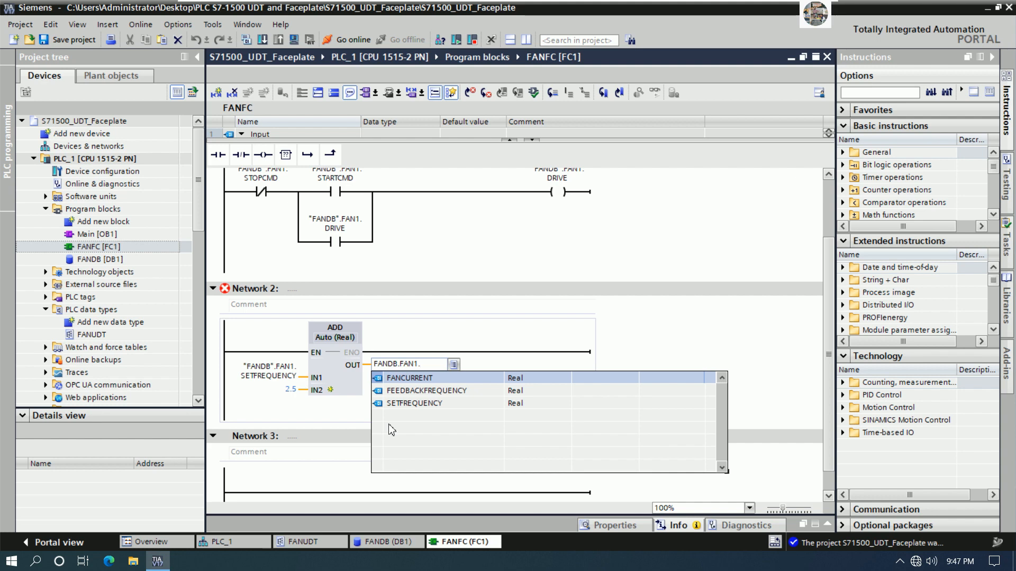
pyautogui.press('Down')
pyautogui.press('Return')
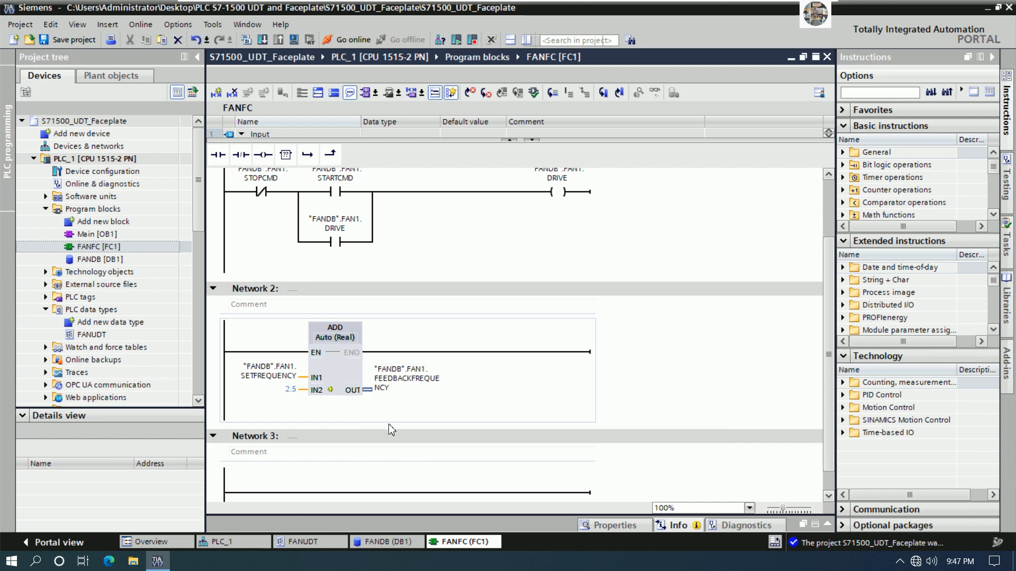
pyautogui.click(471, 353)
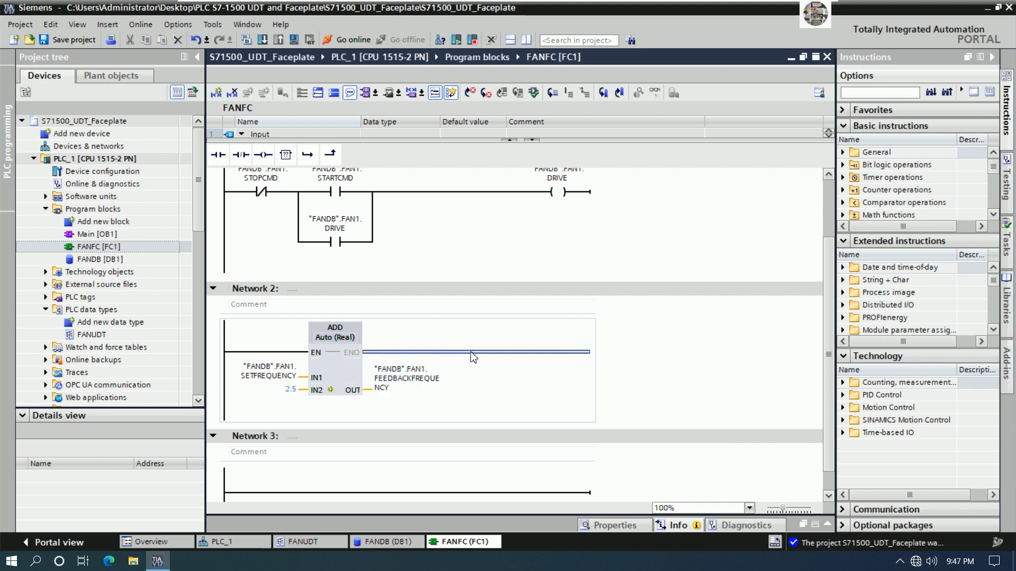
# Insert an empty box in Network 3 of FANFC and define it as a MOVE instruction.
pyautogui.scroll(3, 471, 354)
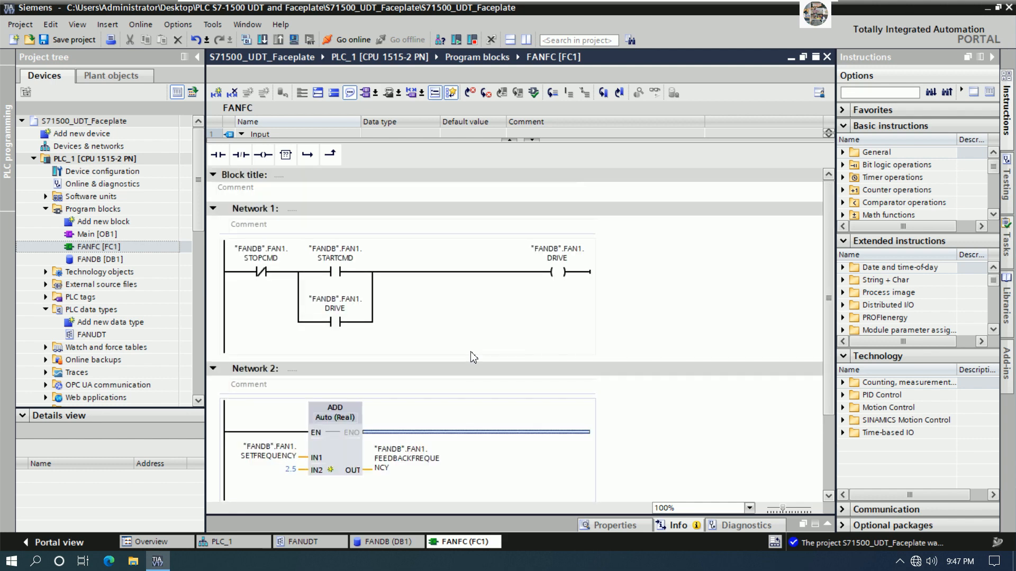
pyautogui.scroll(-3, 472, 357)
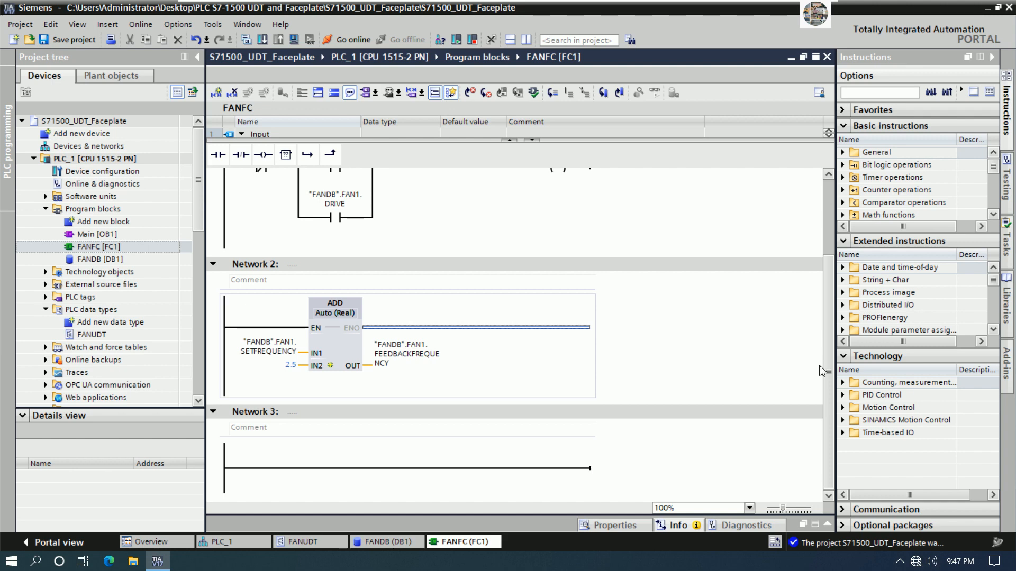
pyautogui.click(355, 468)
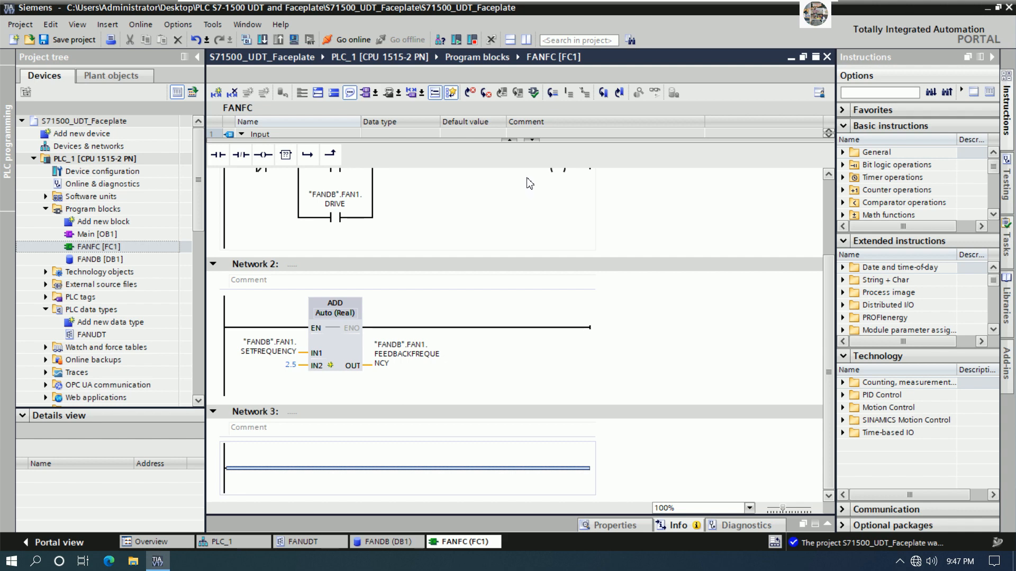
pyautogui.click(286, 154)
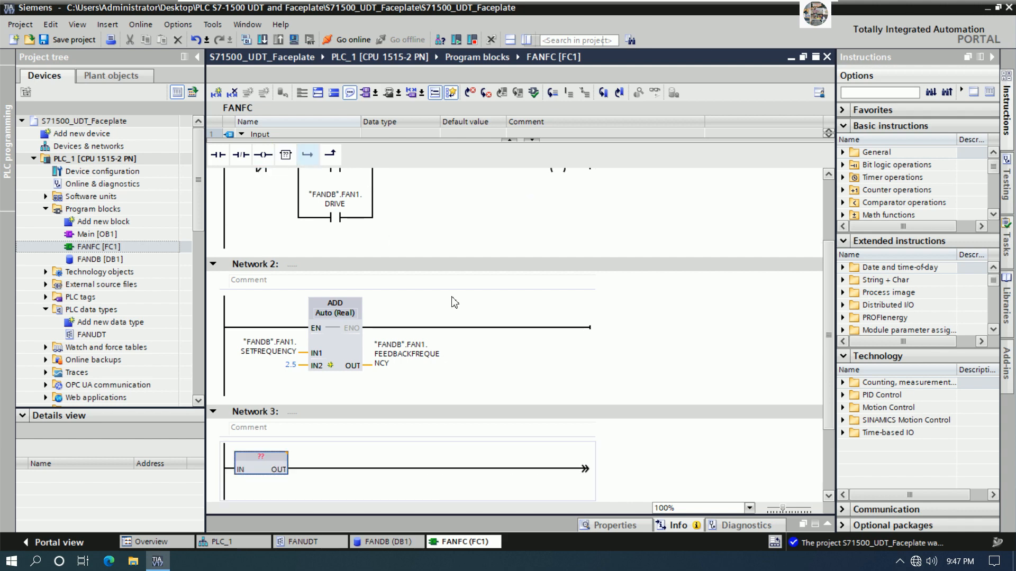
pyautogui.click(264, 459)
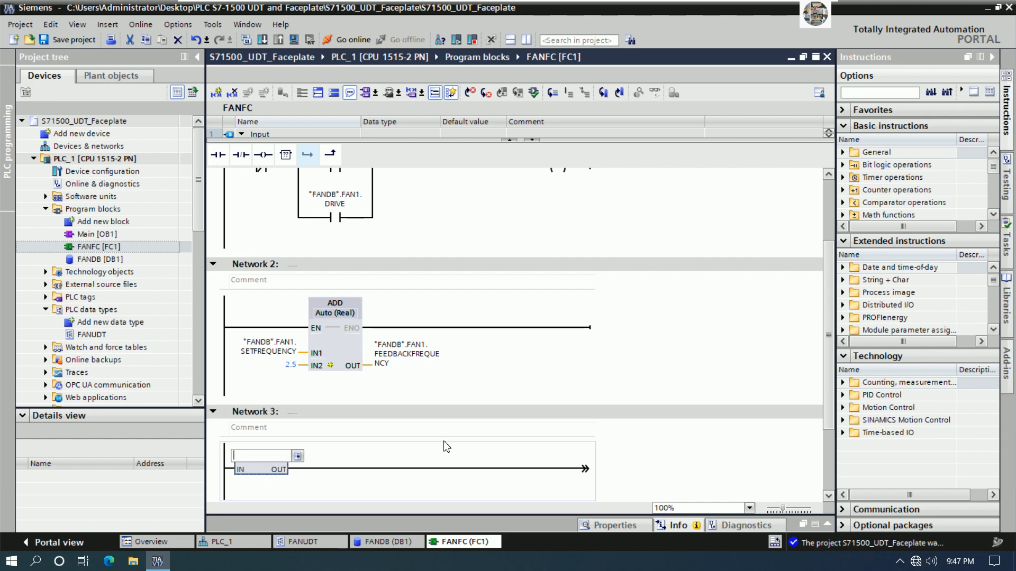
pyautogui.write('MOVE')
pyautogui.press('Return')
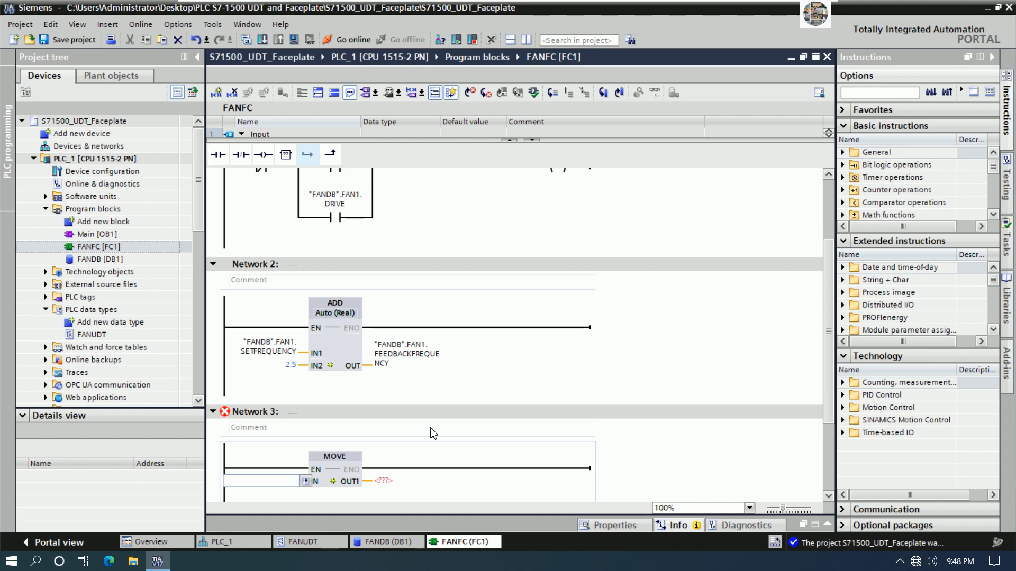
pyautogui.scroll(-3, 433, 433)
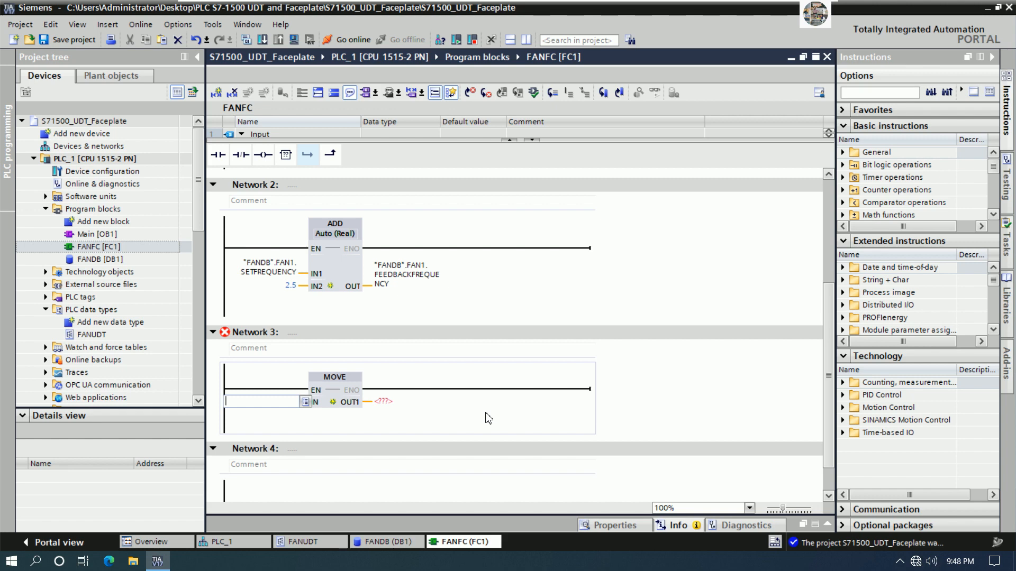
# Open the FANUDT data type and add a Real element named FANCURRENTOUT below FANCURRENT.
pyautogui.click(100, 260)
pyautogui.doubleClick(100, 260)
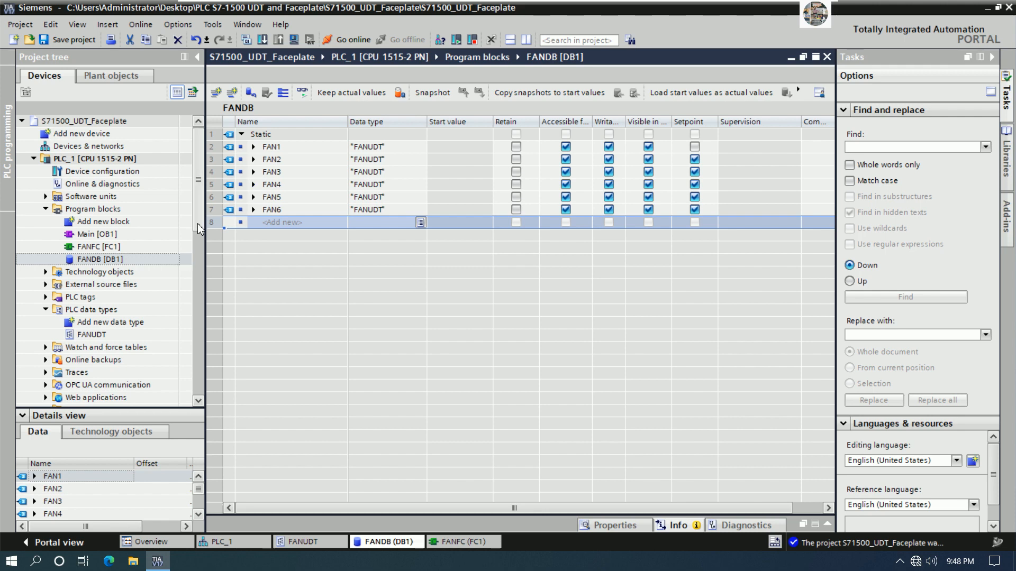
pyautogui.moveTo(198, 227); pyautogui.dragTo(199, 256)
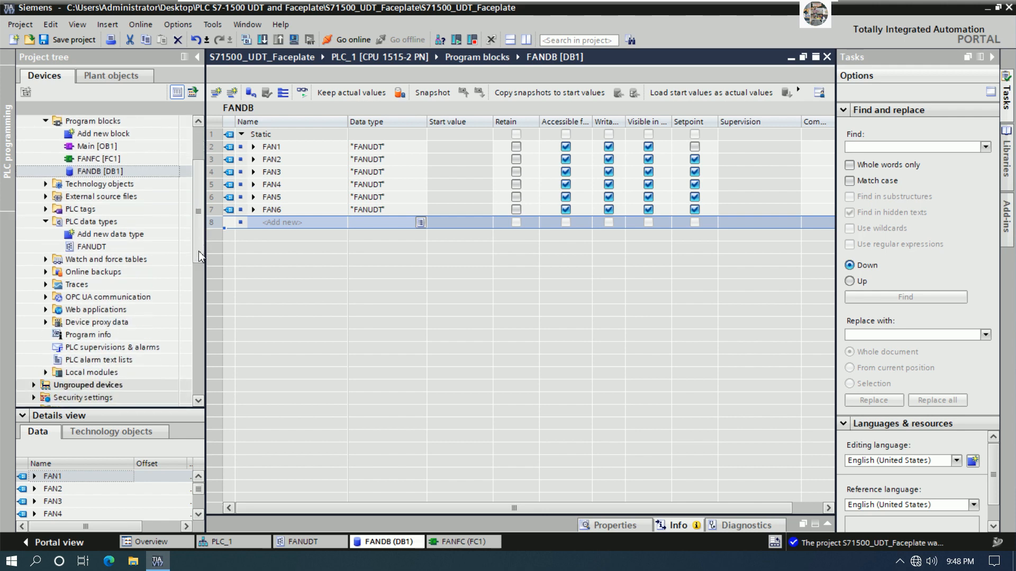
pyautogui.doubleClick(102, 247)
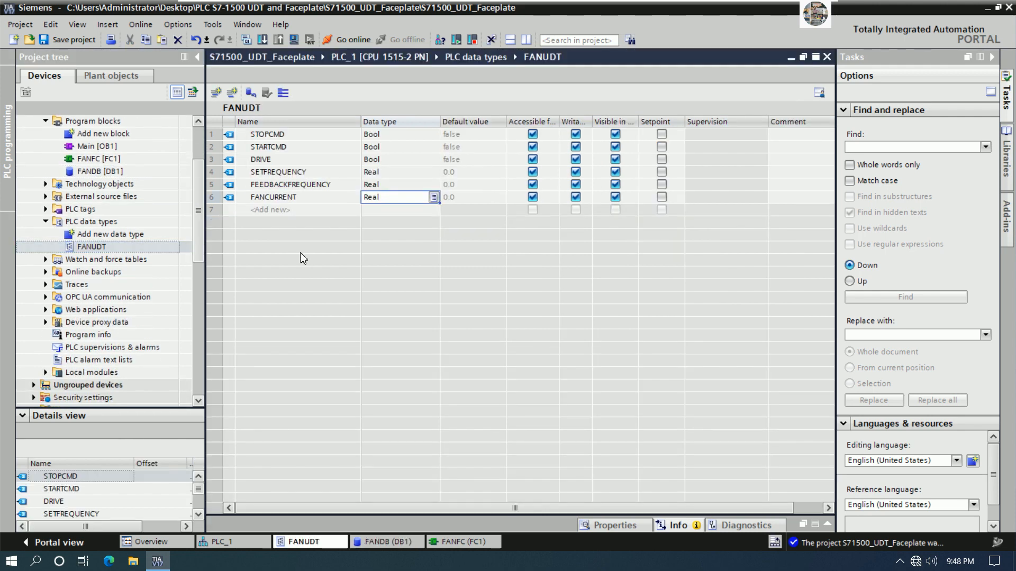
pyautogui.click(285, 213)
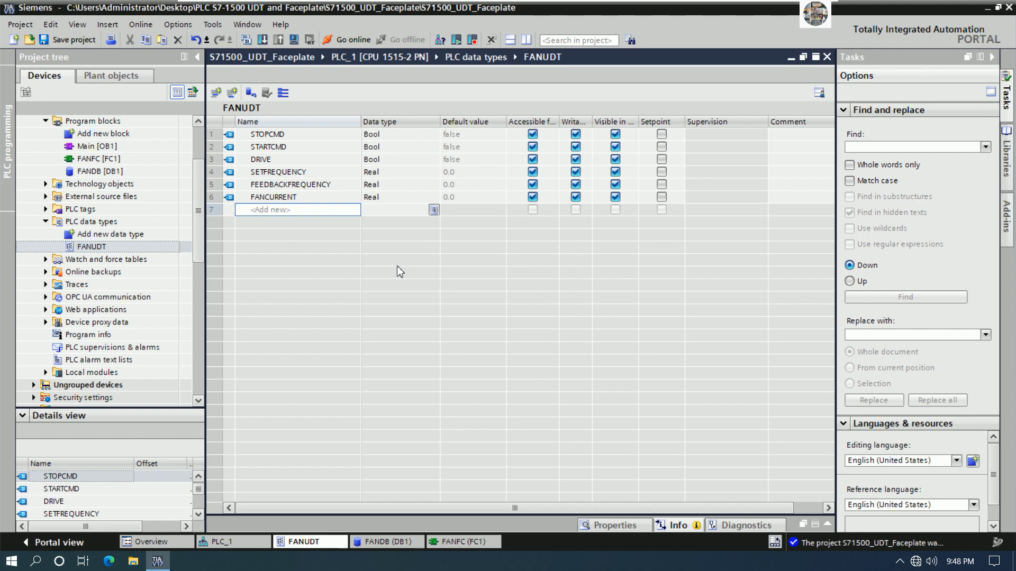
pyautogui.write('F')
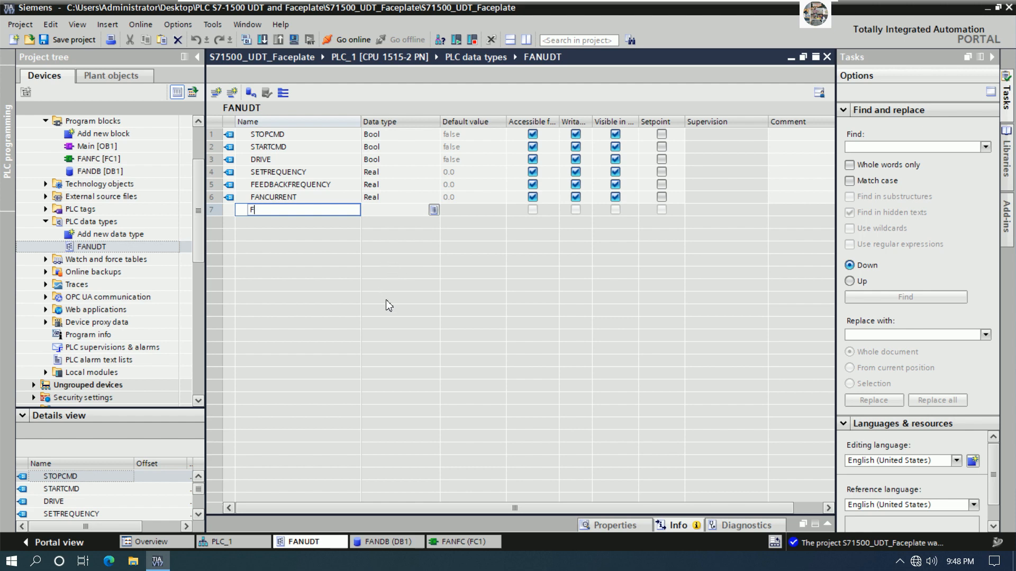
pyautogui.write('ANCURRENTOUT')
pyautogui.press('Return')
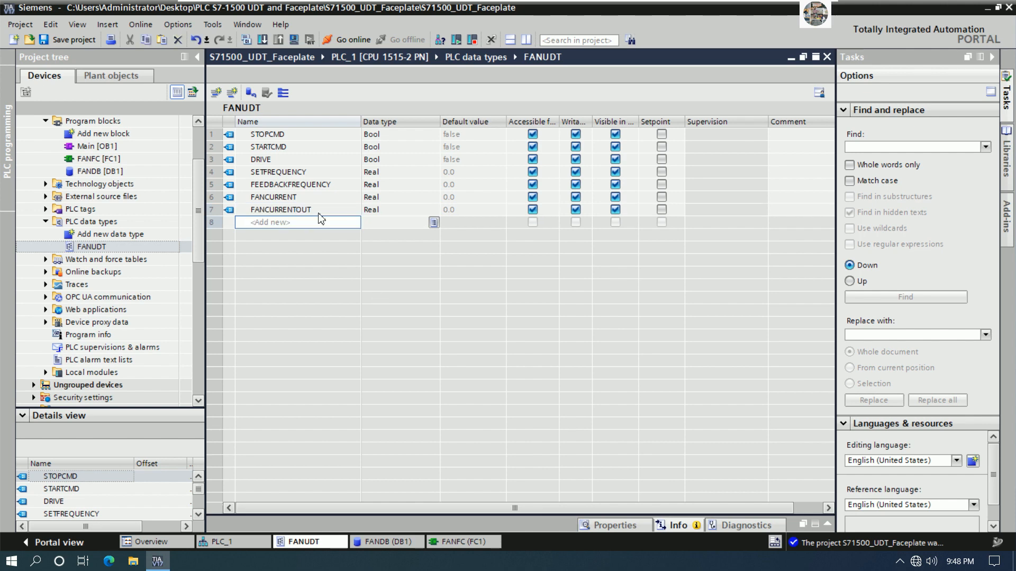
# Rename the FANCURRENT element of FANUDT as FANCURRENTIN and compile the data type.
pyautogui.click(307, 198)
pyautogui.click(307, 196)
pyautogui.click(309, 198)
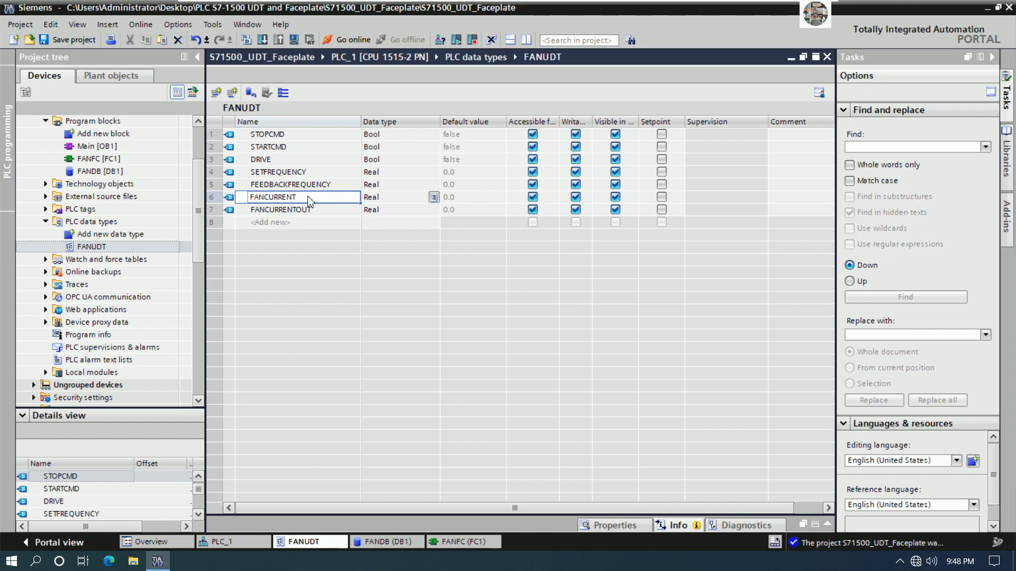
pyautogui.write('IN')
pyautogui.press('Return')
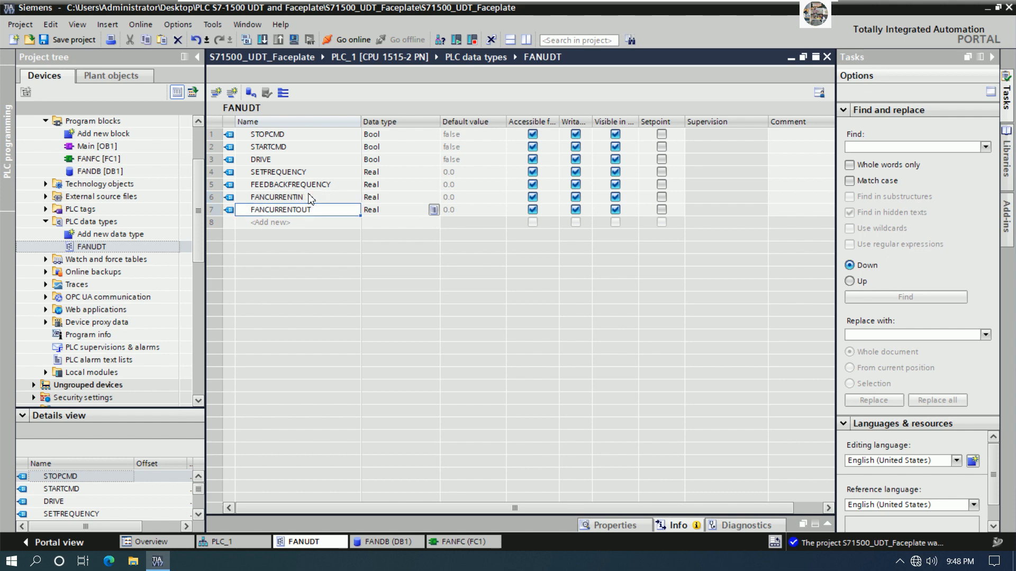
pyautogui.click(245, 42)
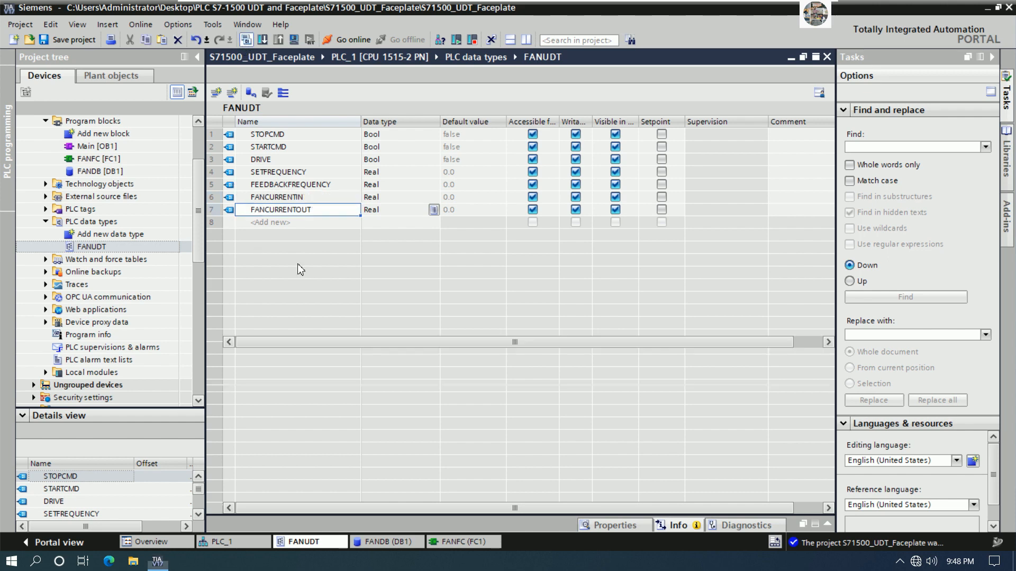
# Open FANDB and examine the elements listed under FAN1.
pyautogui.doubleClick(100, 171)
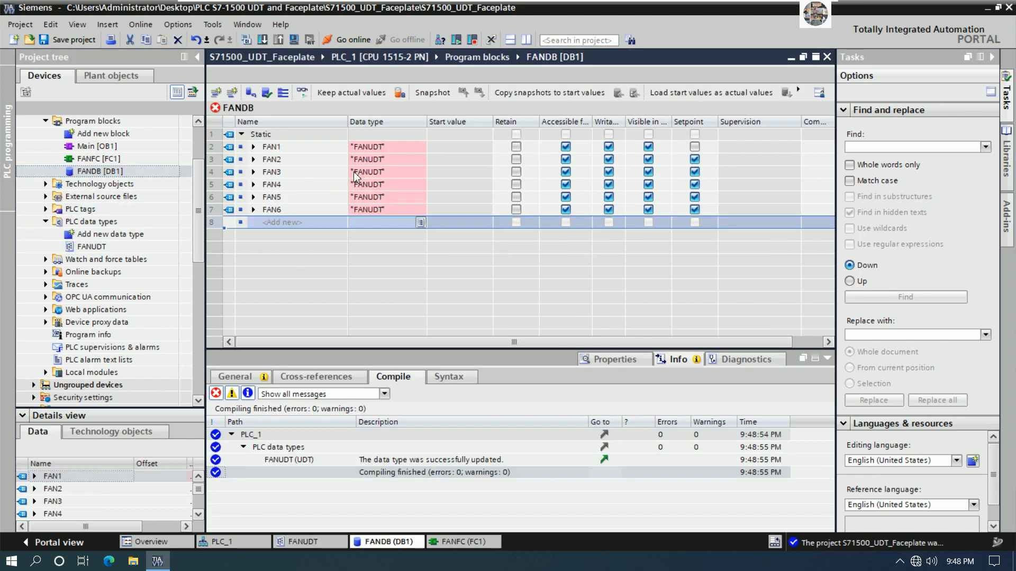
pyautogui.click(254, 148)
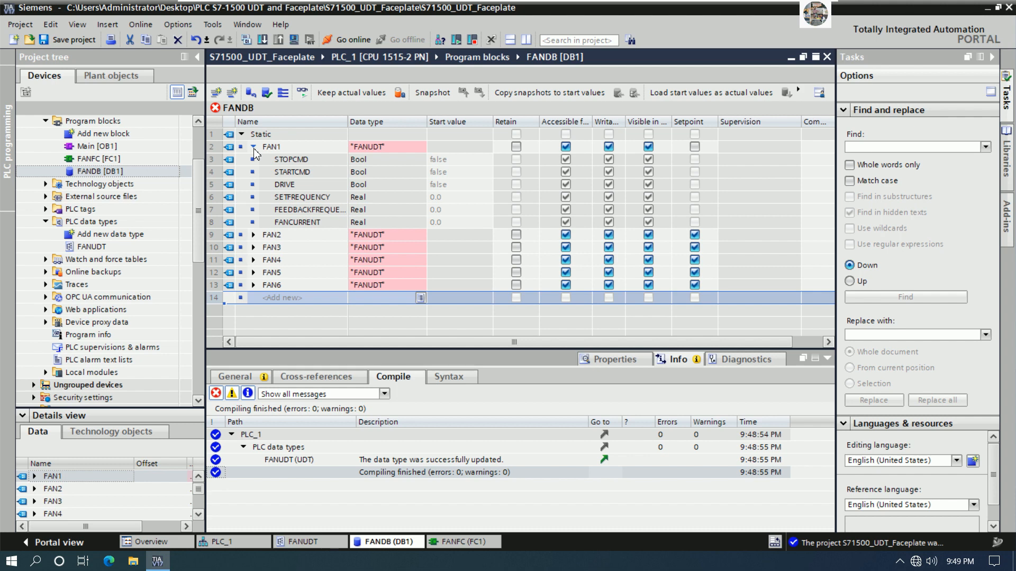
pyautogui.click(254, 148)
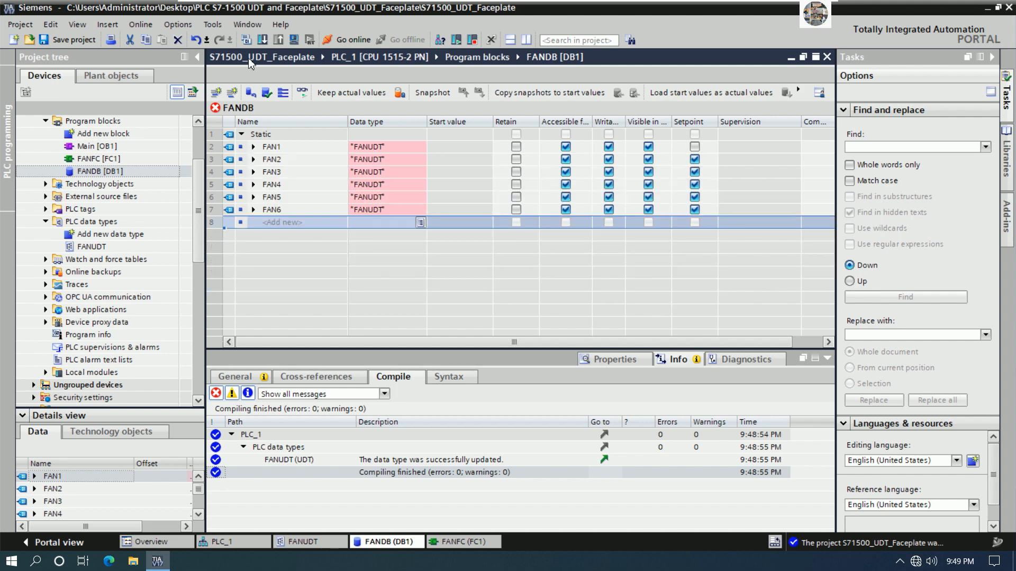
# Try to compile FANDB with the changed FANUDT data type.
pyautogui.click(246, 41)
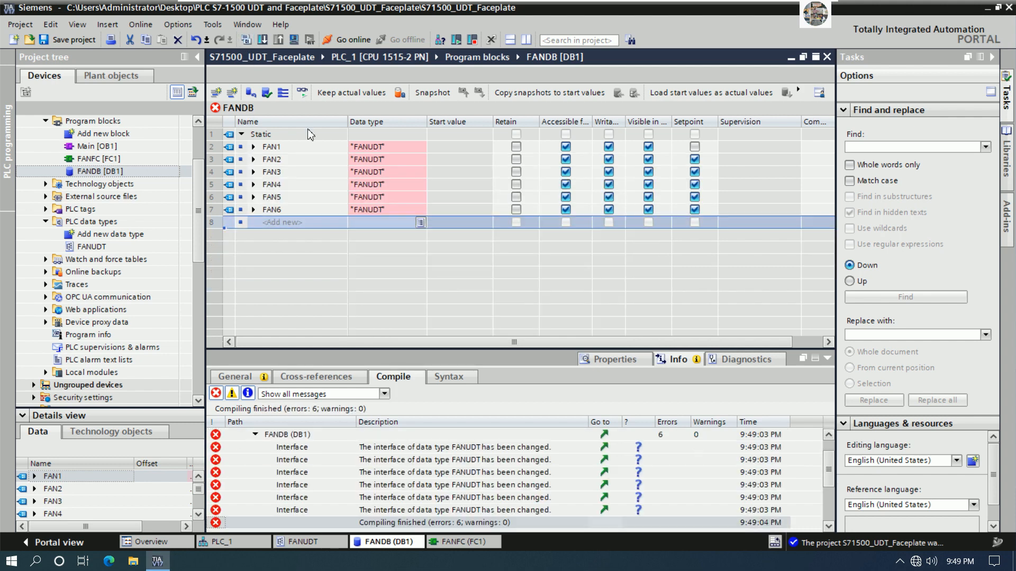
pyautogui.click(267, 148)
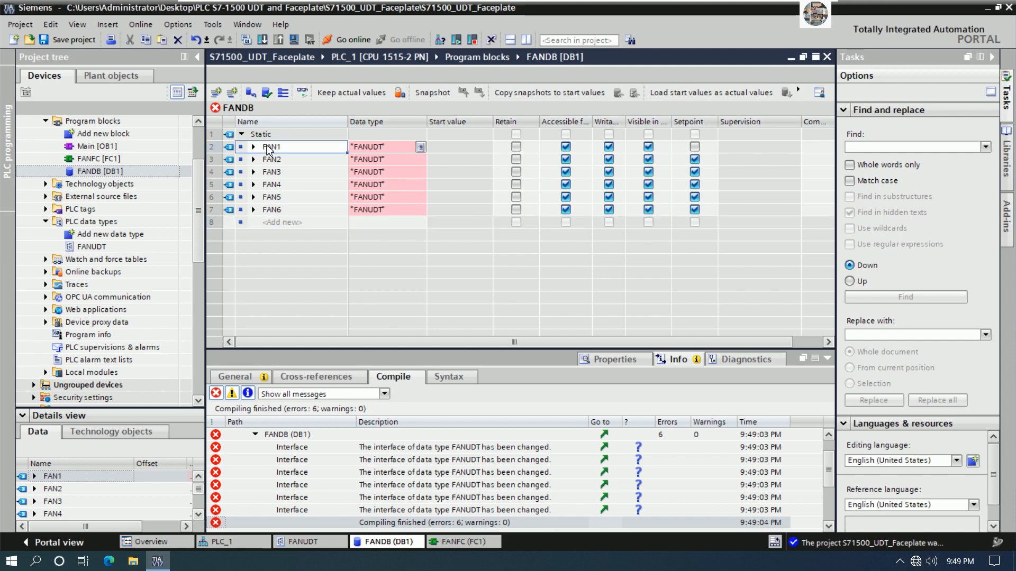
pyautogui.click(246, 41)
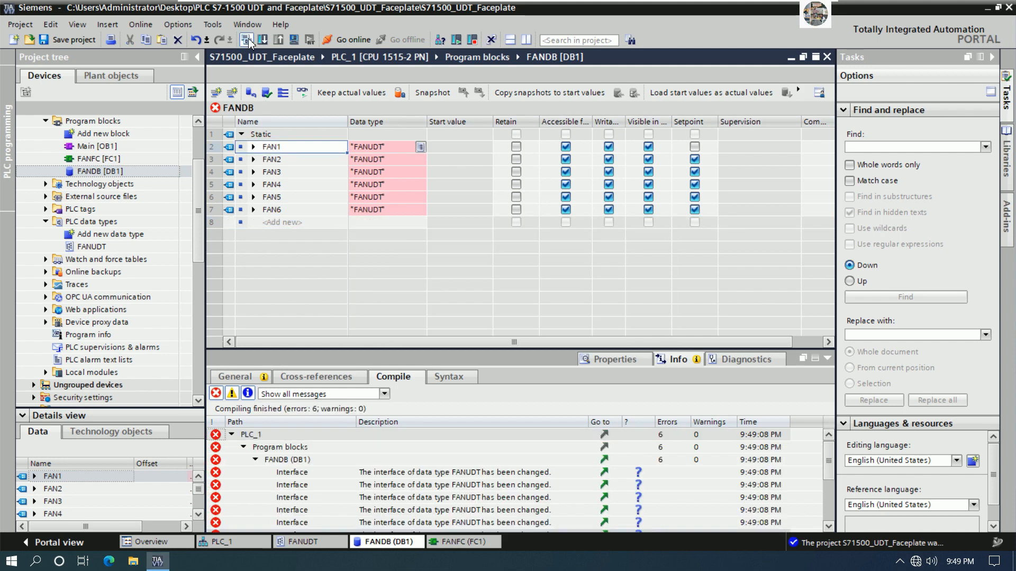
pyautogui.click(394, 147)
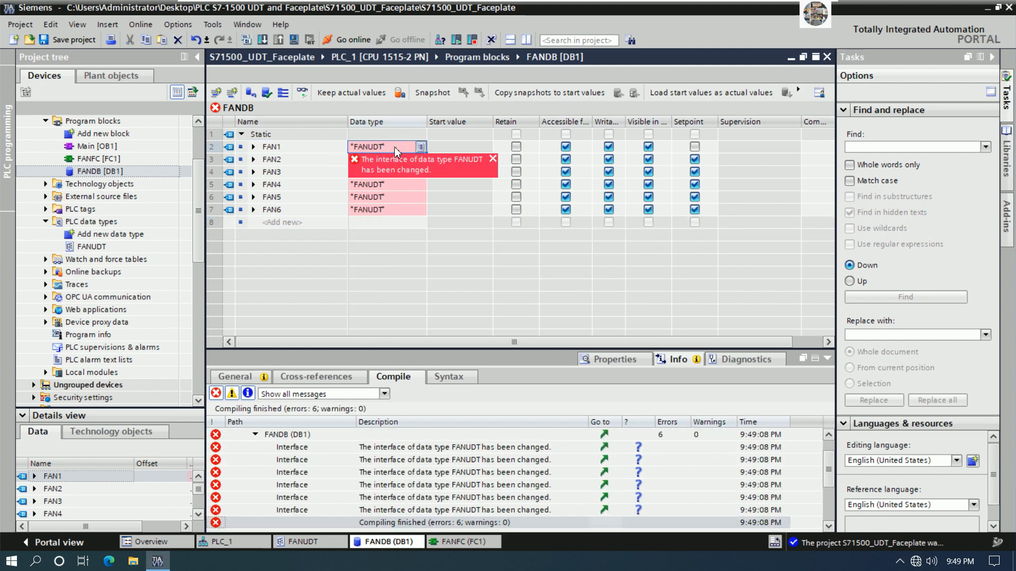
# Update the interface of FANDB from the FAN1 row, recompile the block and expand FAN1 to check its elements.
pyautogui.click(254, 148)
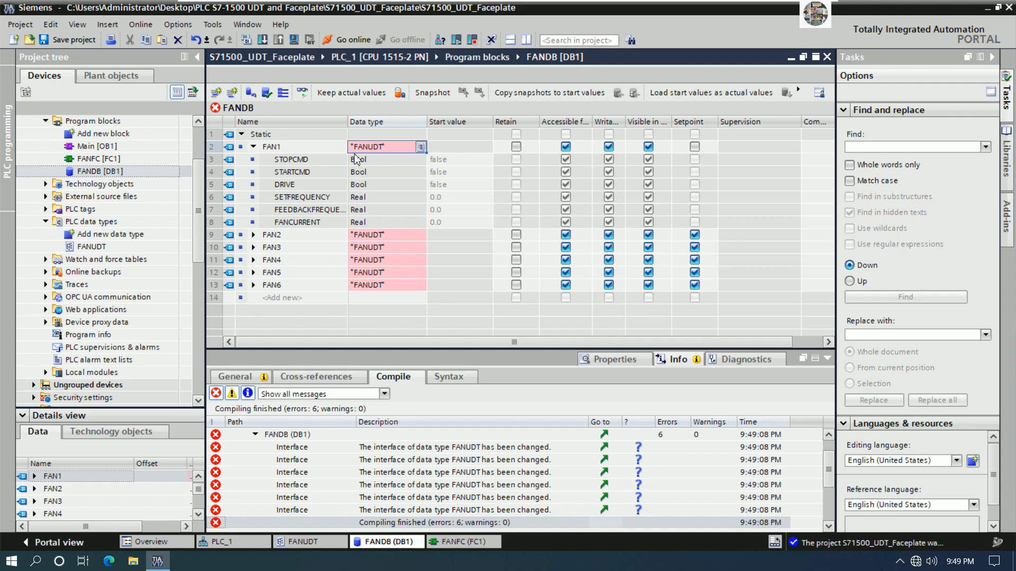
pyautogui.rightClick(275, 149)
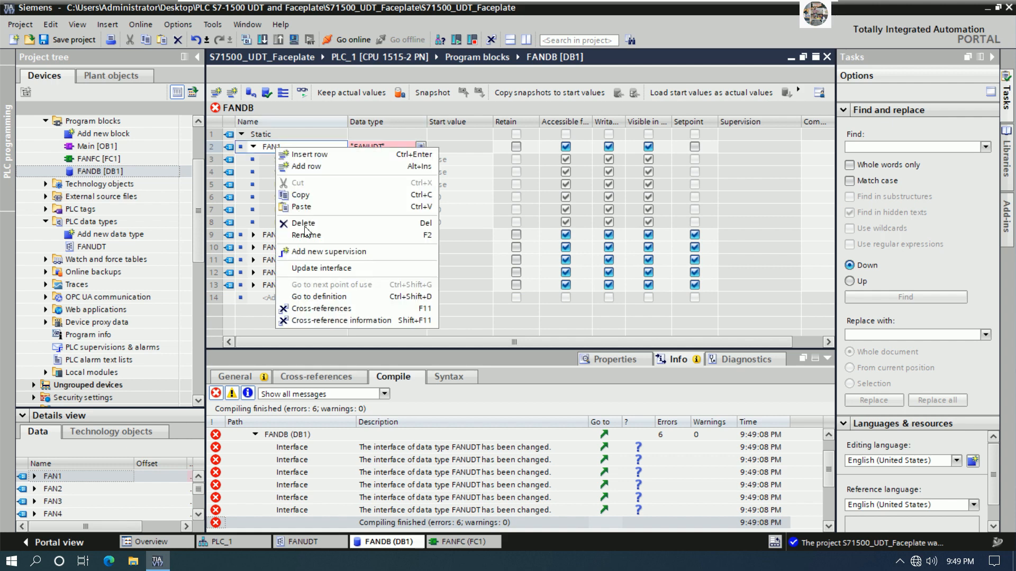
pyautogui.click(349, 273)
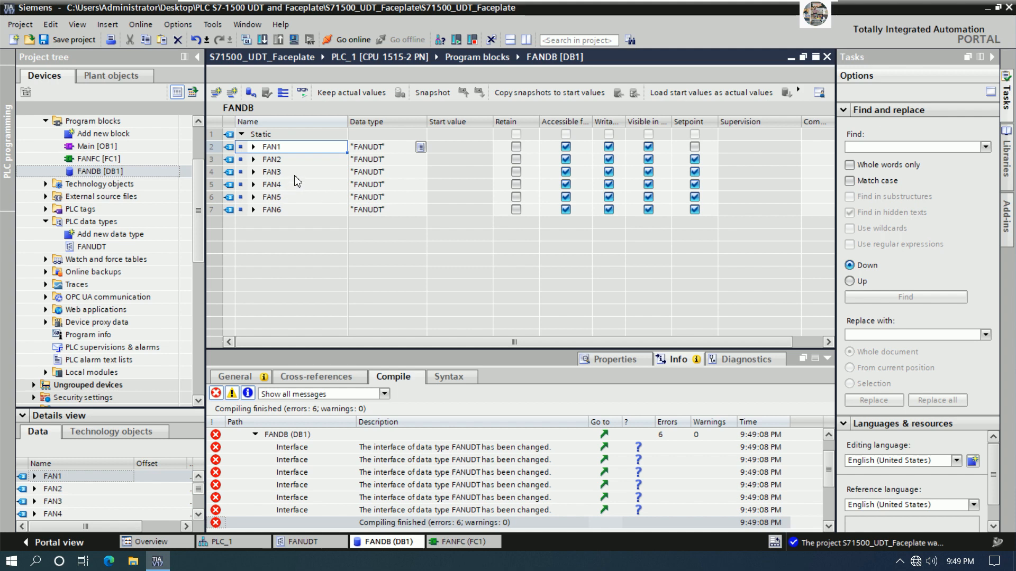
pyautogui.click(243, 39)
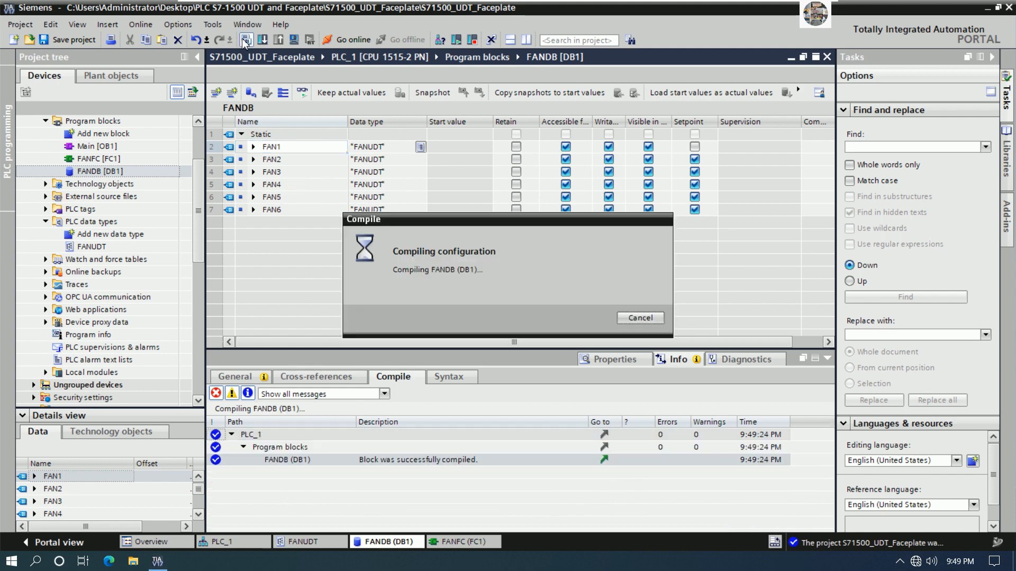
pyautogui.click(253, 147)
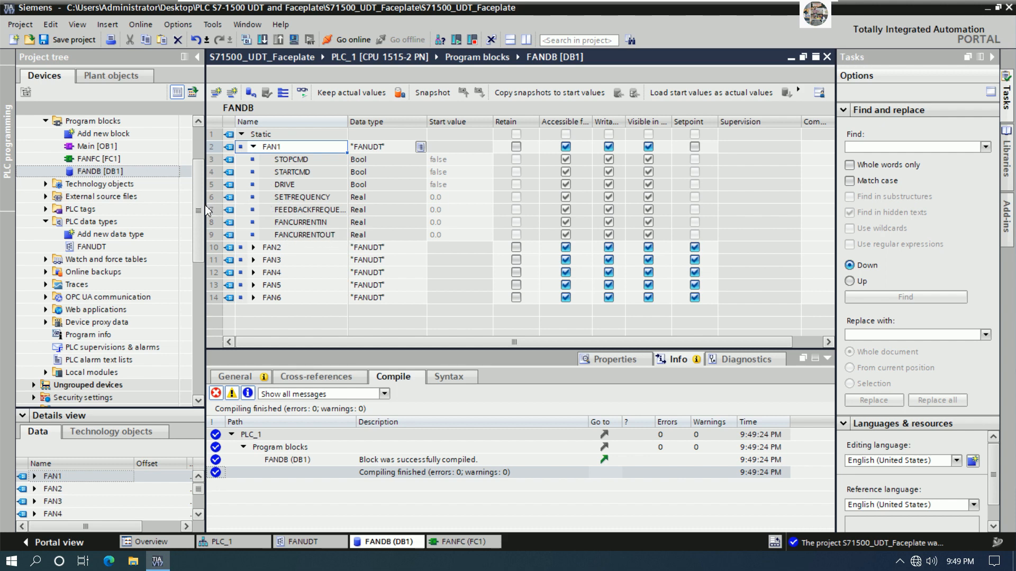
# Open FANFC and assign "FANDB".FAN1.FANCURRENTIN to the IN parameter of the MOVE box in Network 3.
pyautogui.click(107, 160)
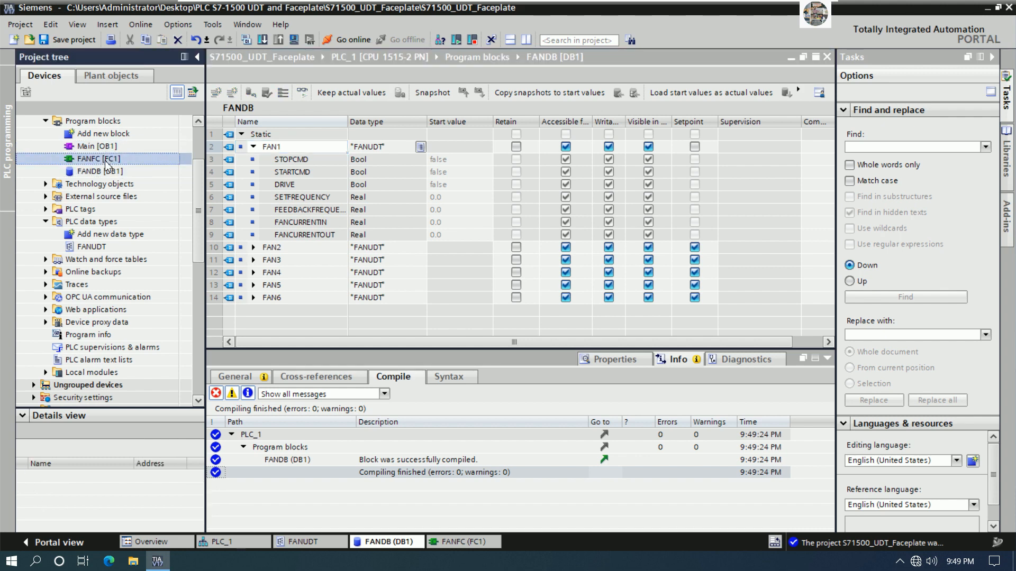
pyautogui.doubleClick(107, 160)
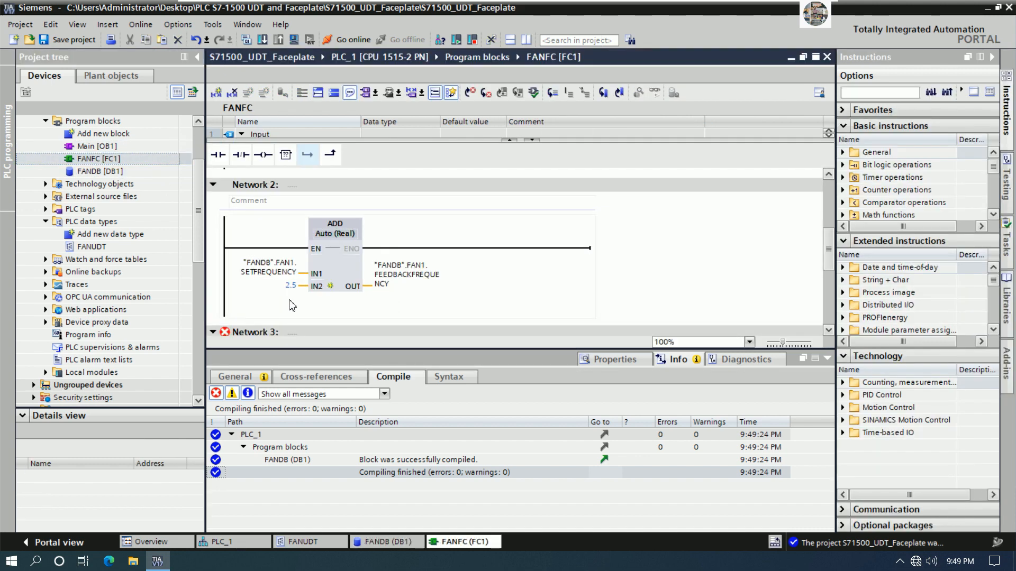
pyautogui.click(827, 359)
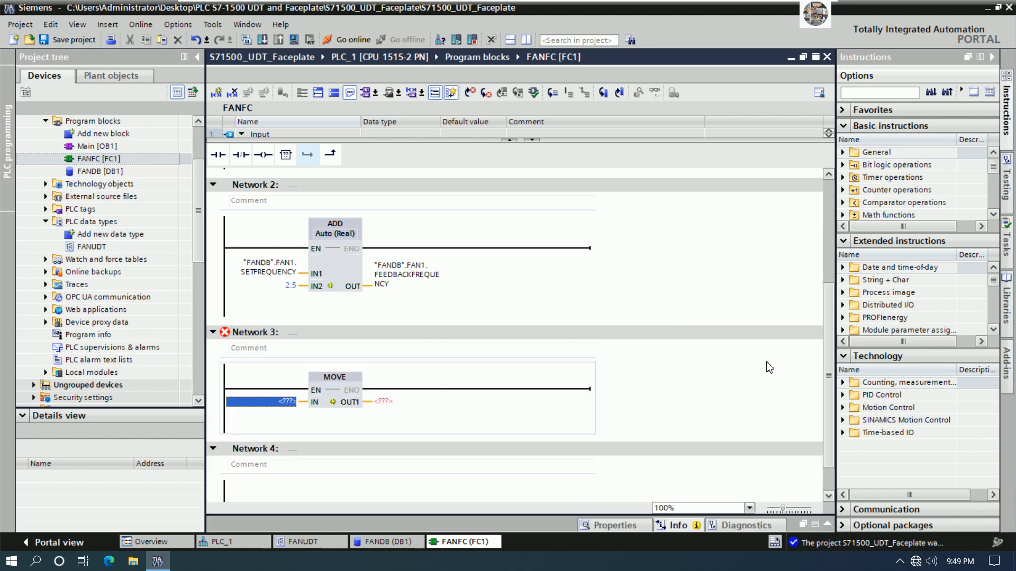
pyautogui.scroll(-2, 314, 403)
pyautogui.doubleClick(286, 368)
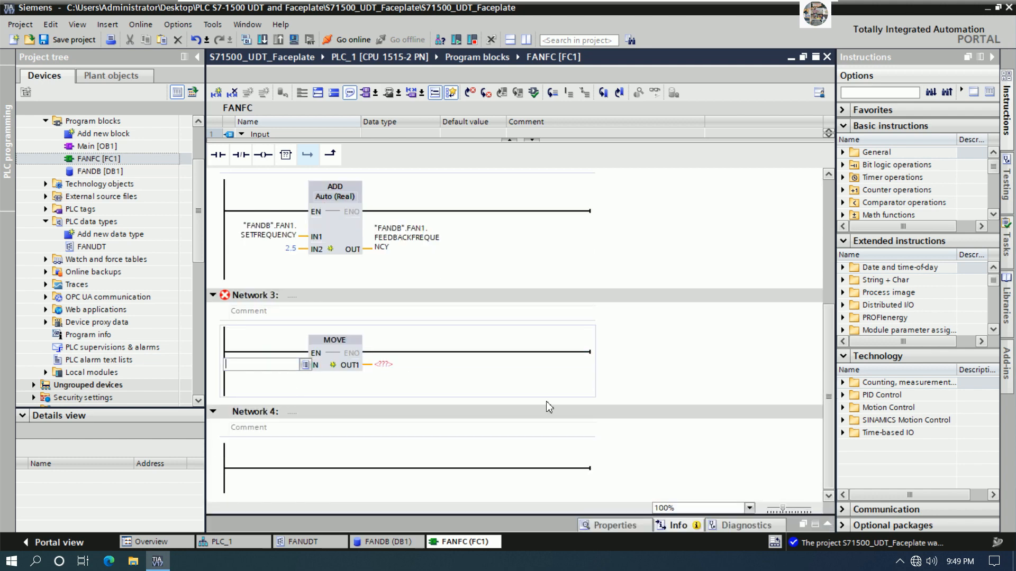
pyautogui.write('FA')
pyautogui.press('Return')
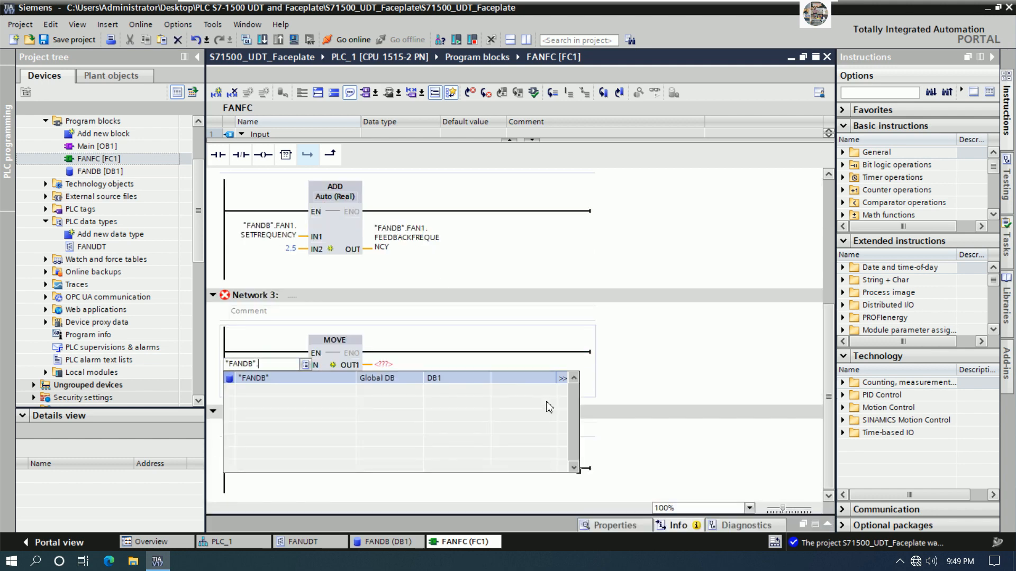
pyautogui.press('Return')
pyautogui.press('BackSpace')
pyautogui.write('".')
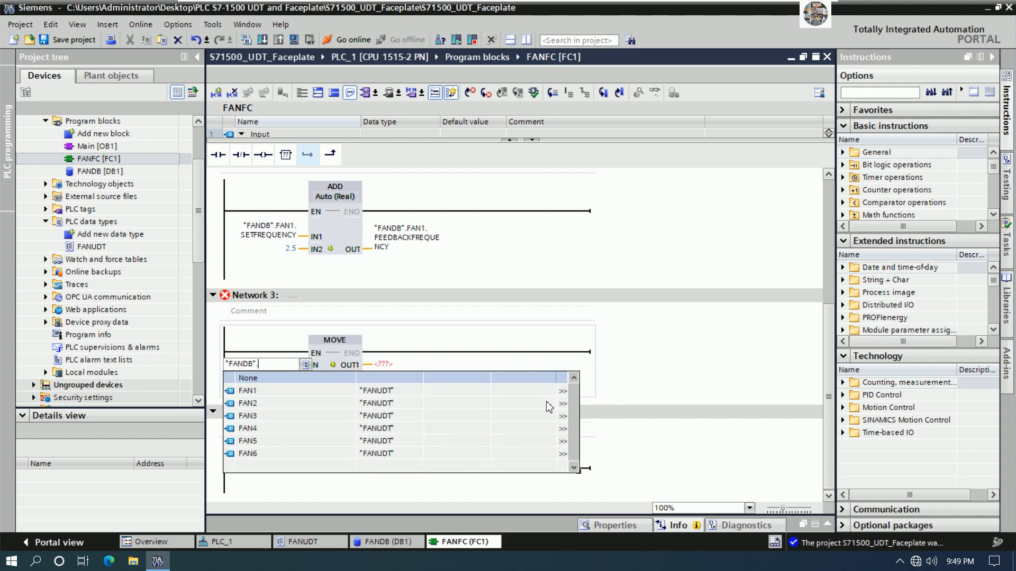
pyautogui.press('Down')
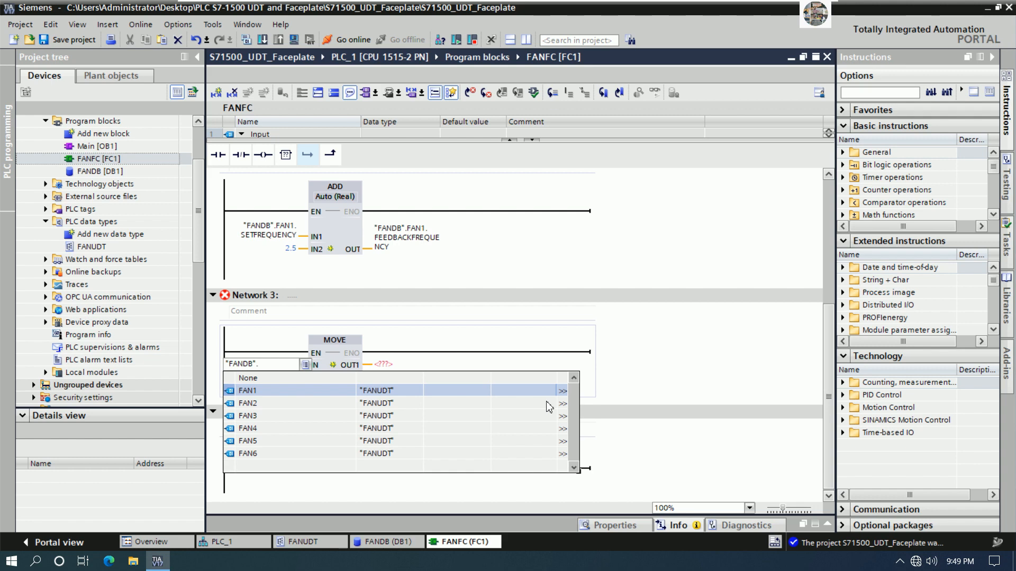
pyautogui.write('FAN1.')
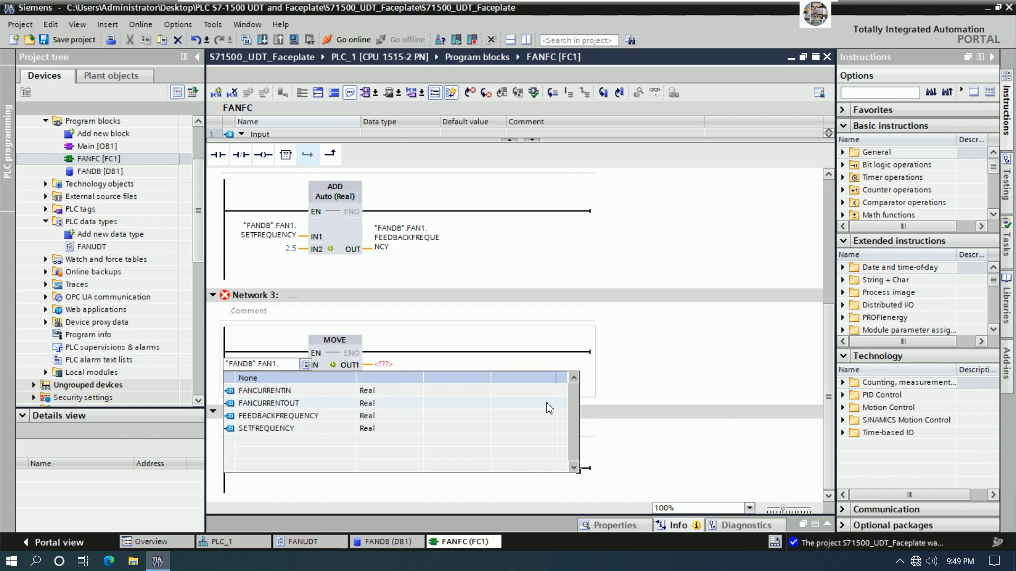
pyautogui.press('Down')
pyautogui.press('Return')
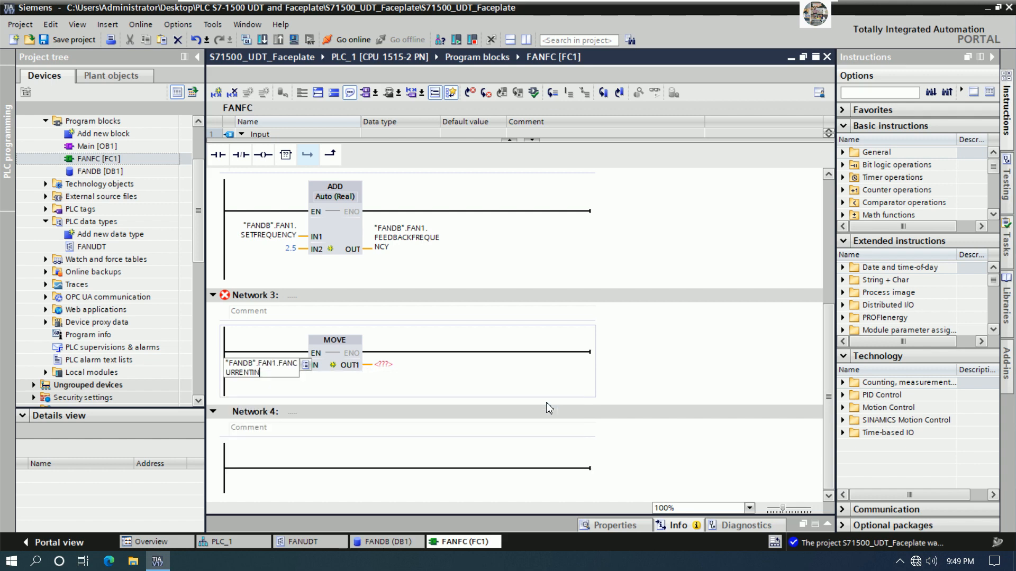
pyautogui.press('Return')
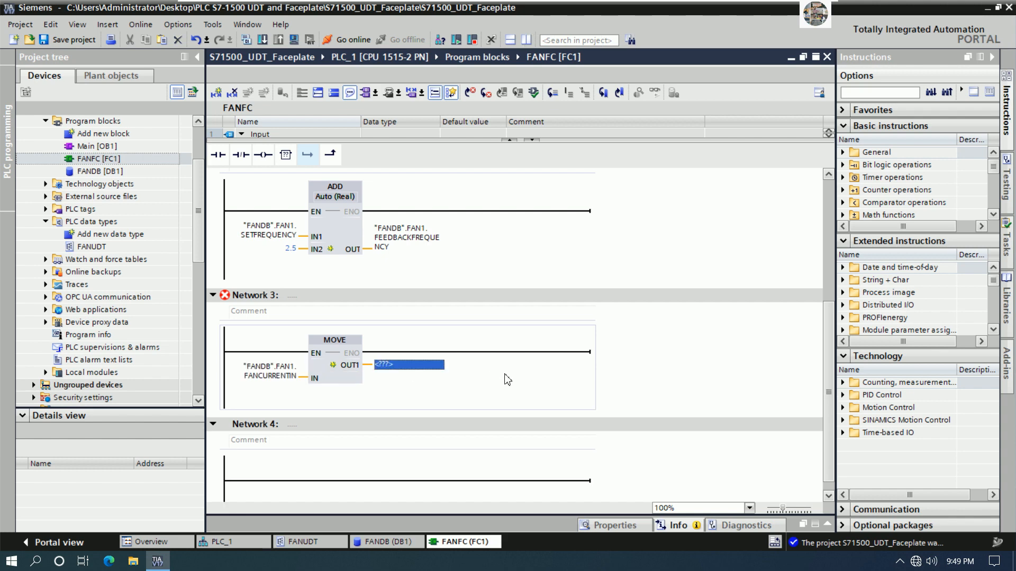
# Assign "FANDB".FAN1.FANCURRENTOUT to the OUT1 parameter of the MOVE box in Network 3.
pyautogui.write('FA')
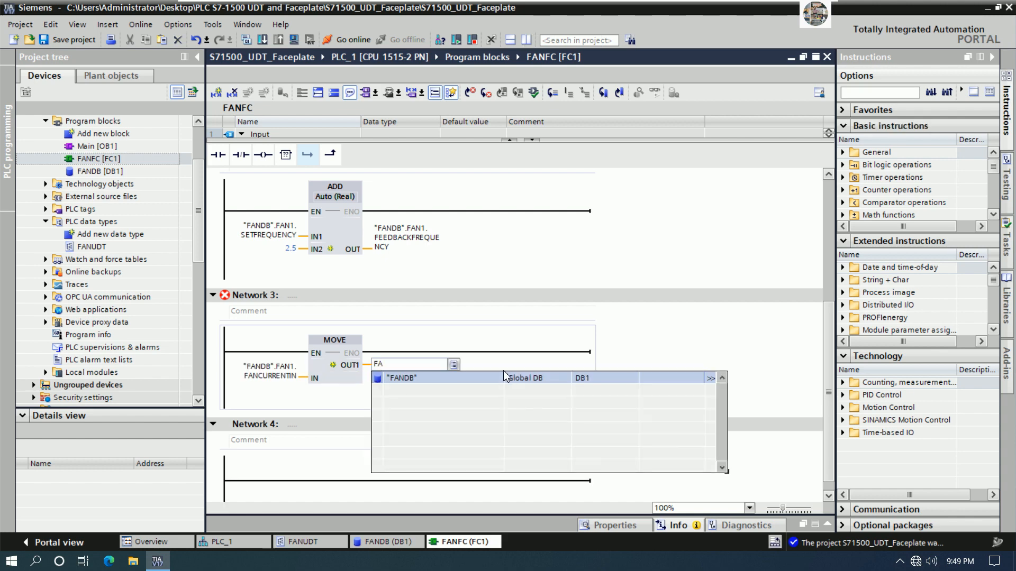
pyautogui.write('NDB".FAN1.')
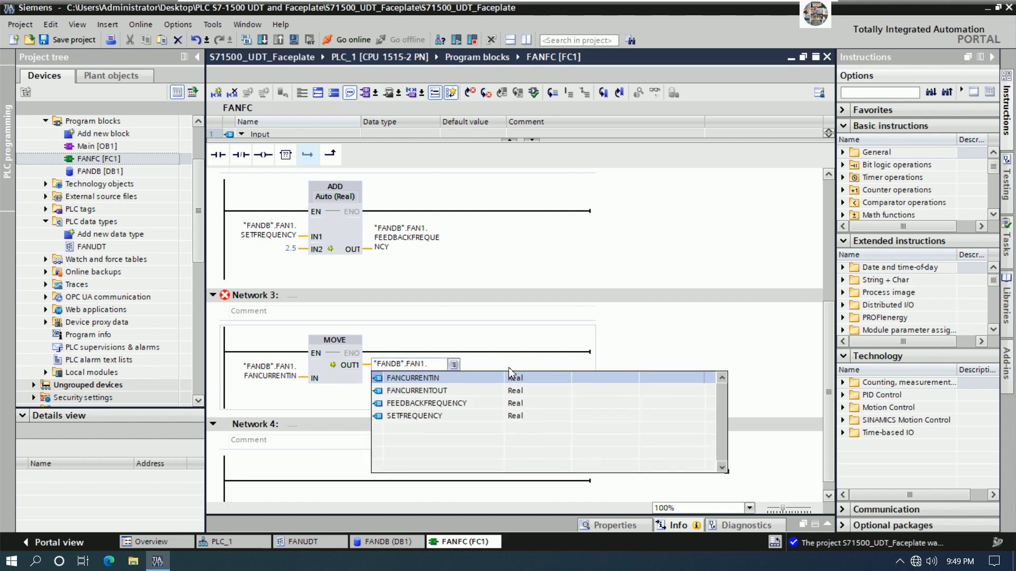
pyautogui.press('Down')
pyautogui.press('Return')
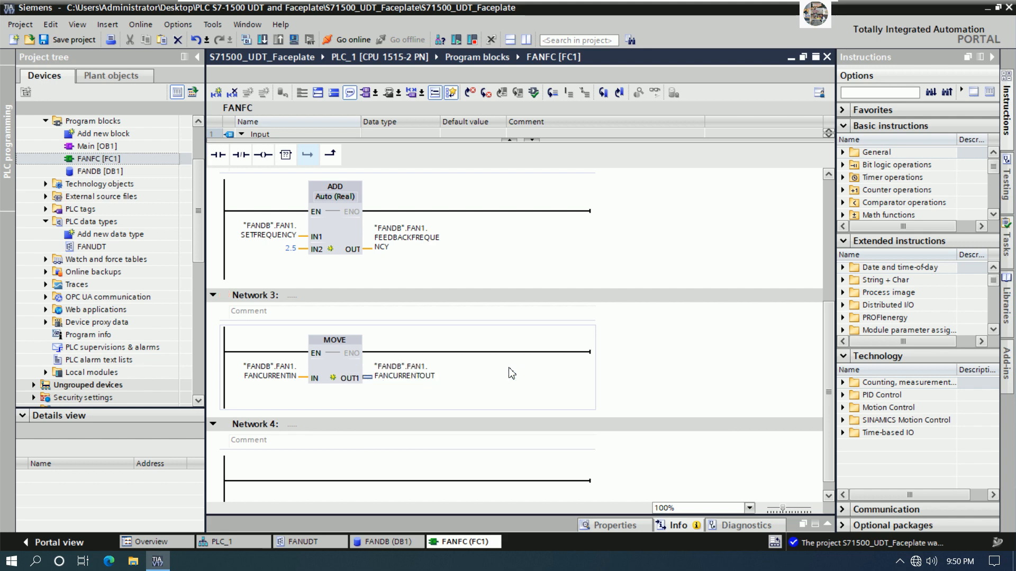
# Compile the FANFC block and save the project.
pyautogui.scroll(3, 557, 287)
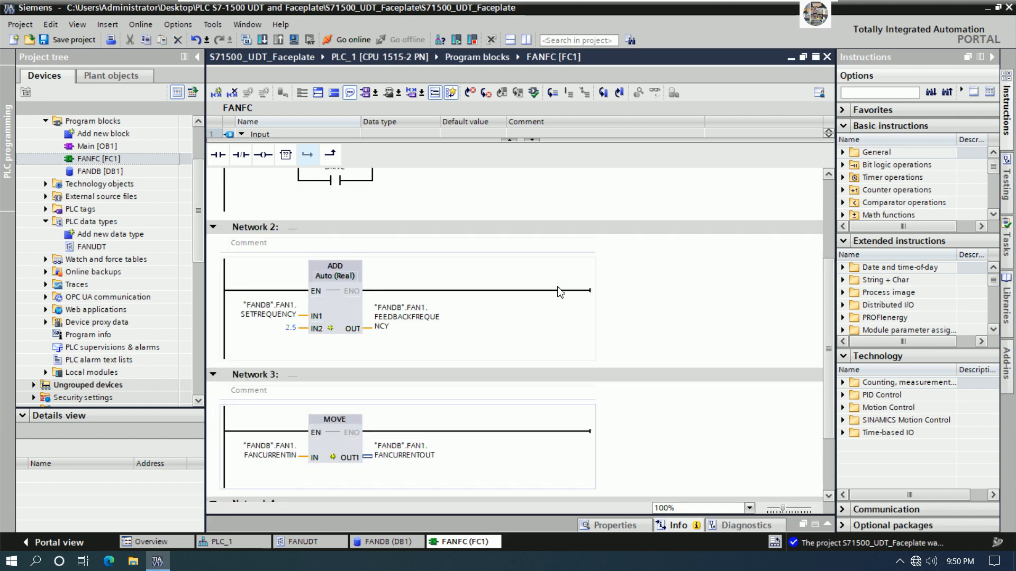
pyautogui.click(247, 39)
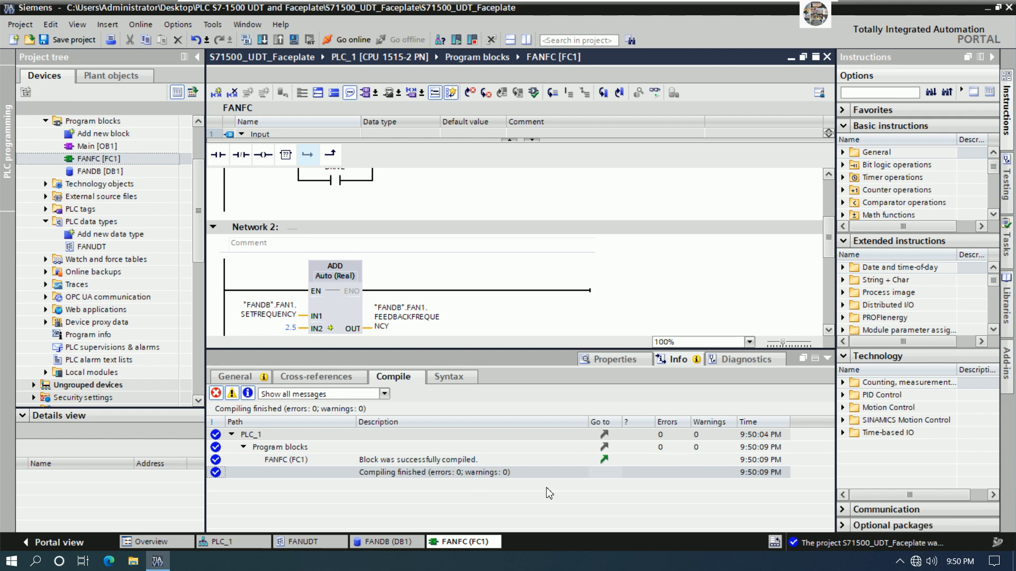
pyautogui.click(827, 359)
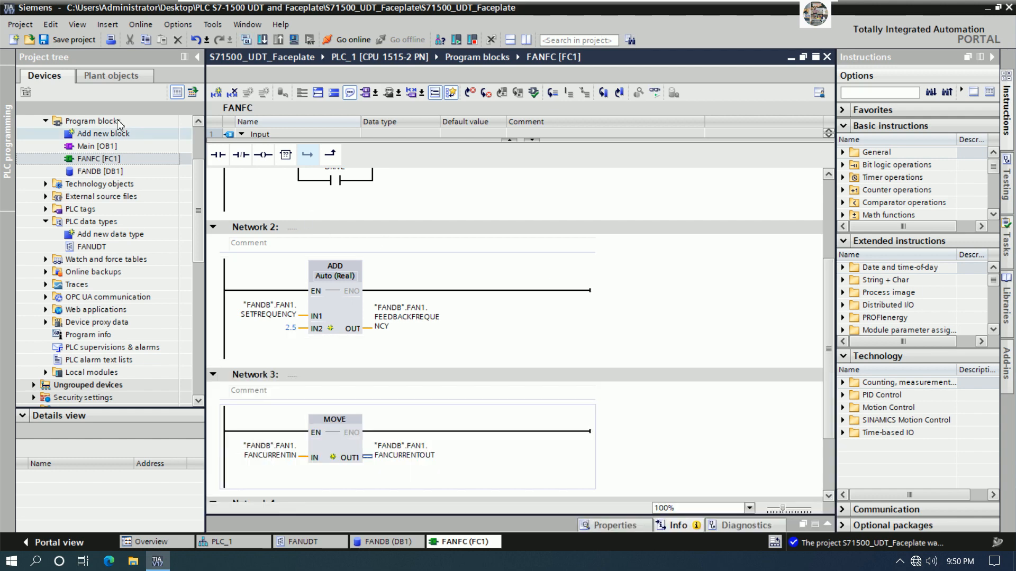
pyautogui.click(75, 41)
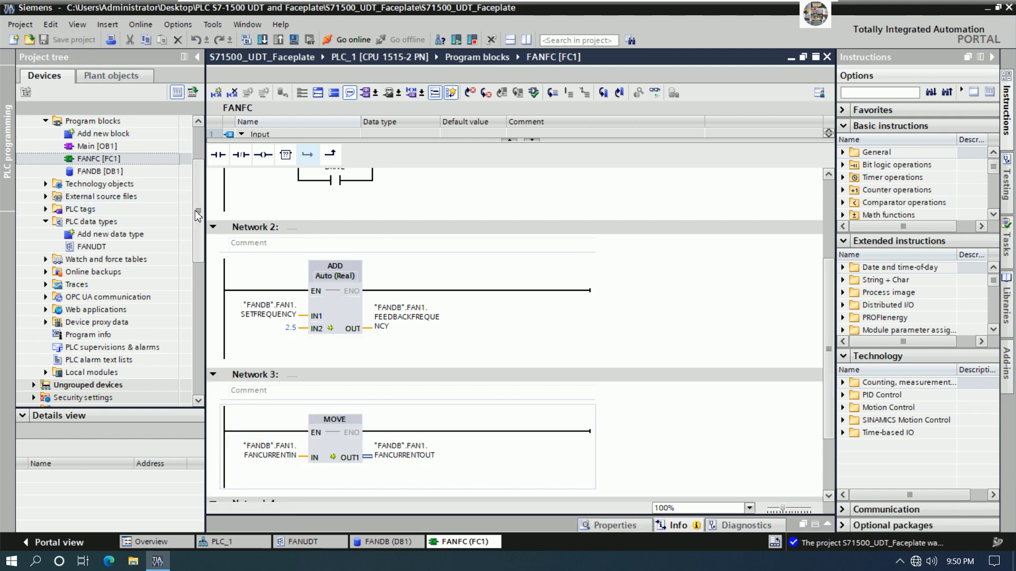
pyautogui.moveTo(197, 215); pyautogui.dragTo(205, 171)
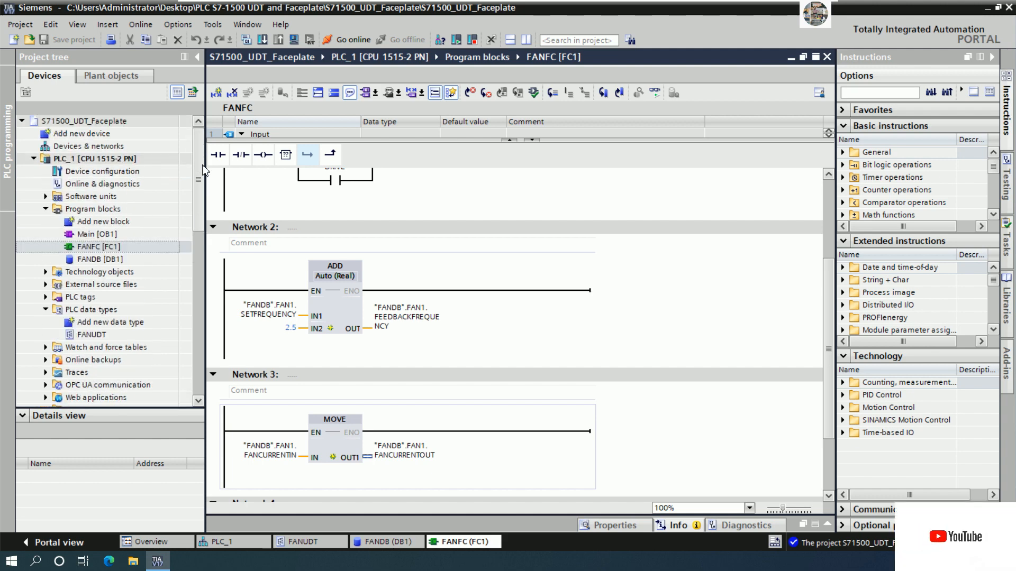
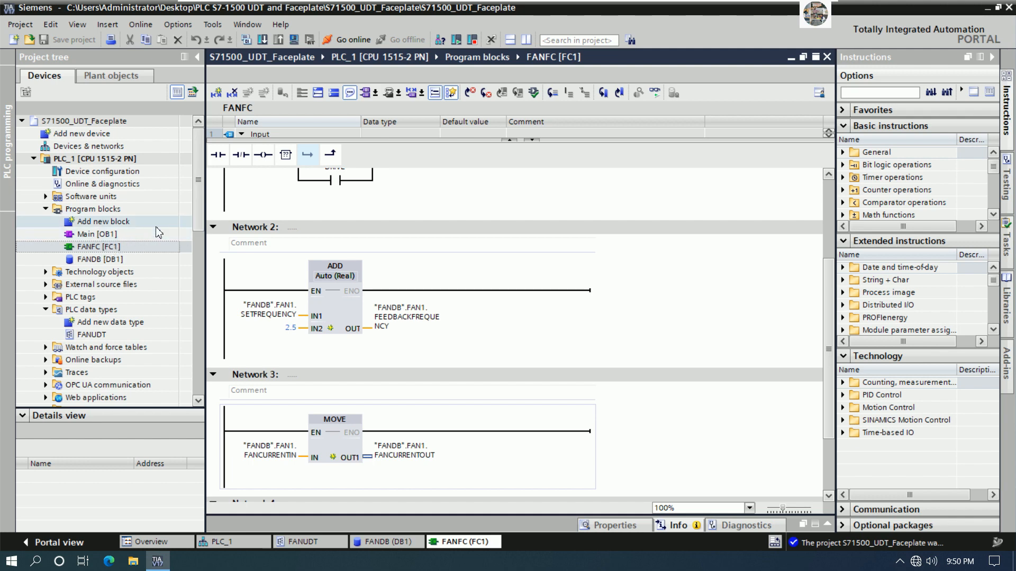
pyautogui.doubleClick(111, 222)
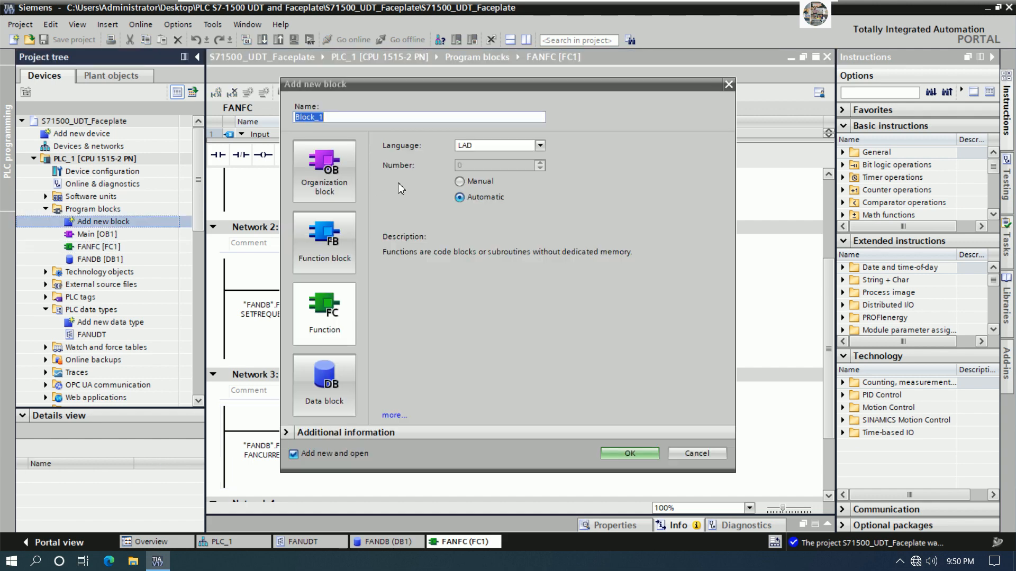
pyautogui.press('Escape')
# Rename the FANFC block as FAN1FC.
pyautogui.click(90, 249)
pyautogui.rightClick(90, 249)
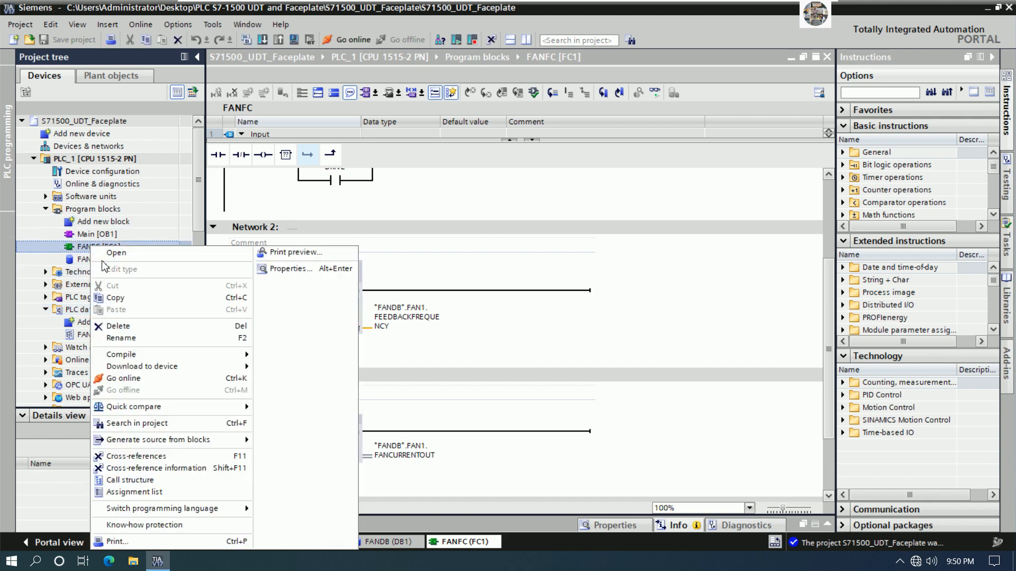
pyautogui.moveTo(140, 368)
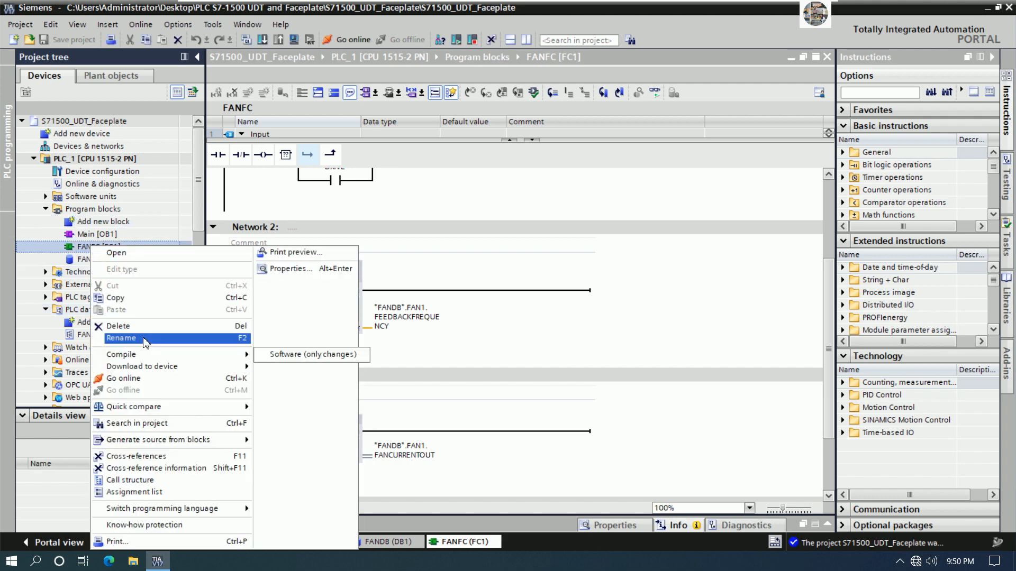
pyautogui.click(135, 338)
pyautogui.click(94, 247)
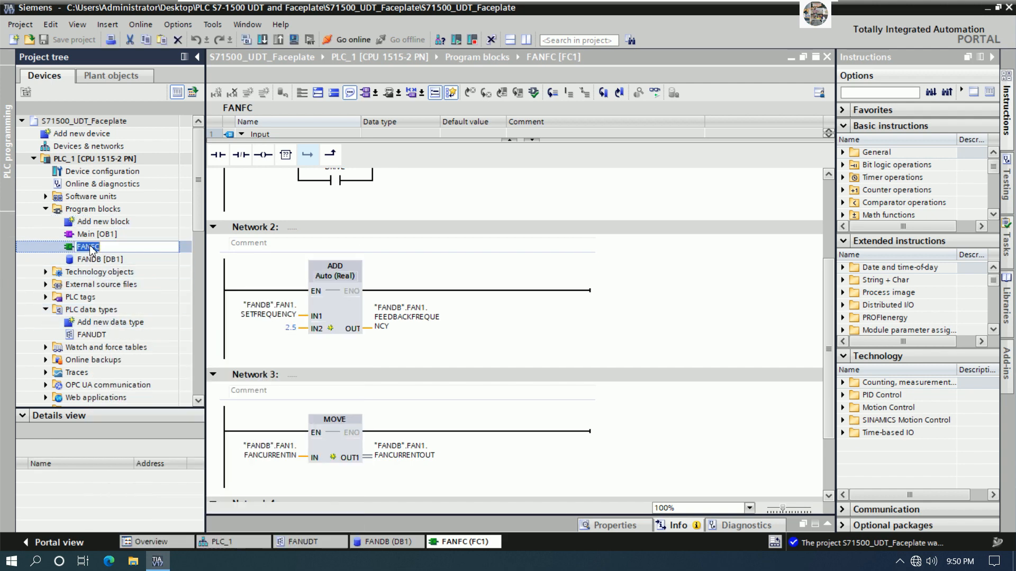
pyautogui.write('FC')
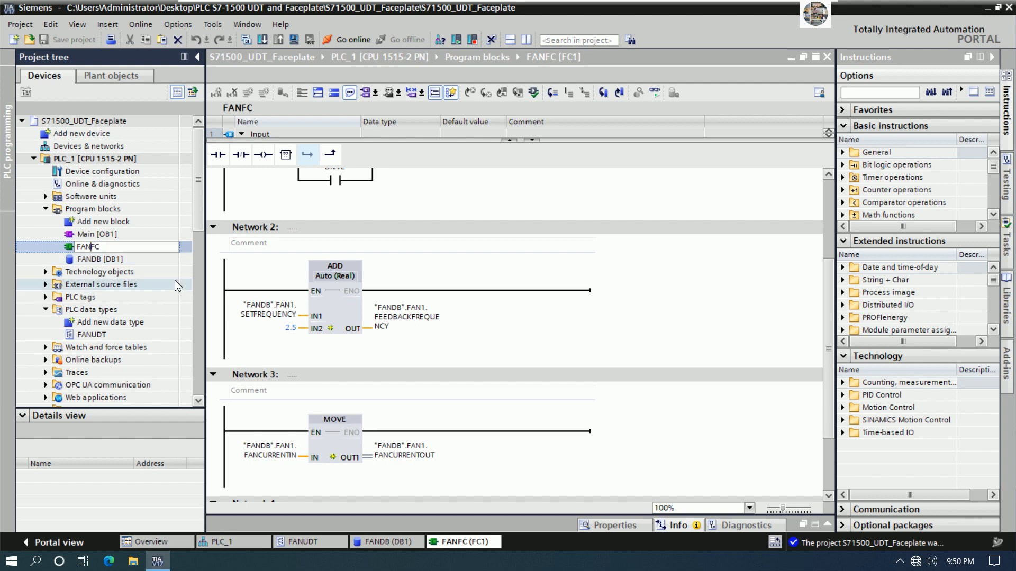
pyautogui.write('1')
pyautogui.press('Return')
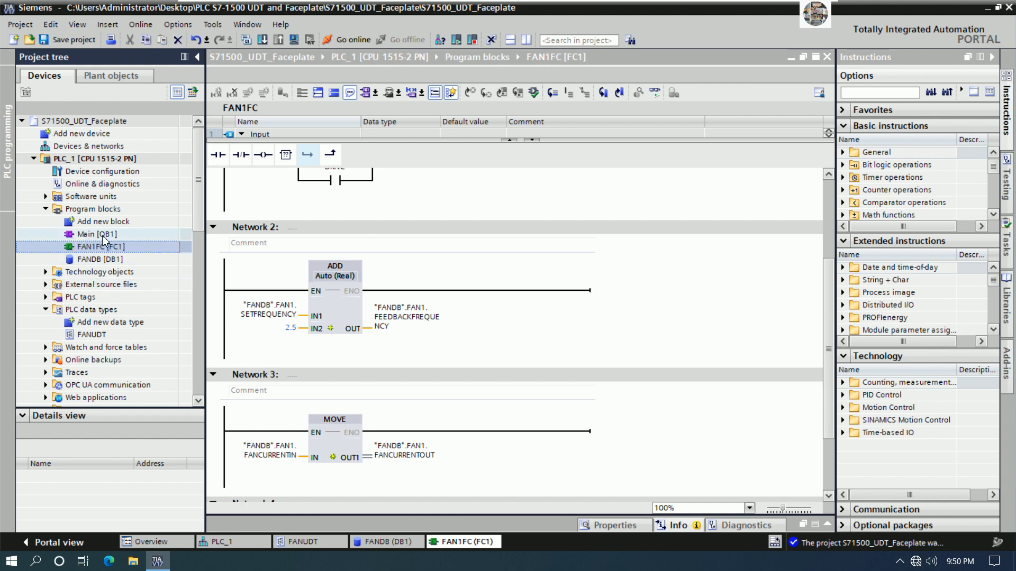
# Add a new LAD function block of type FC named FAN2FC with automatic numbering and open it.
pyautogui.rightClick(102, 236)
pyautogui.click(106, 223)
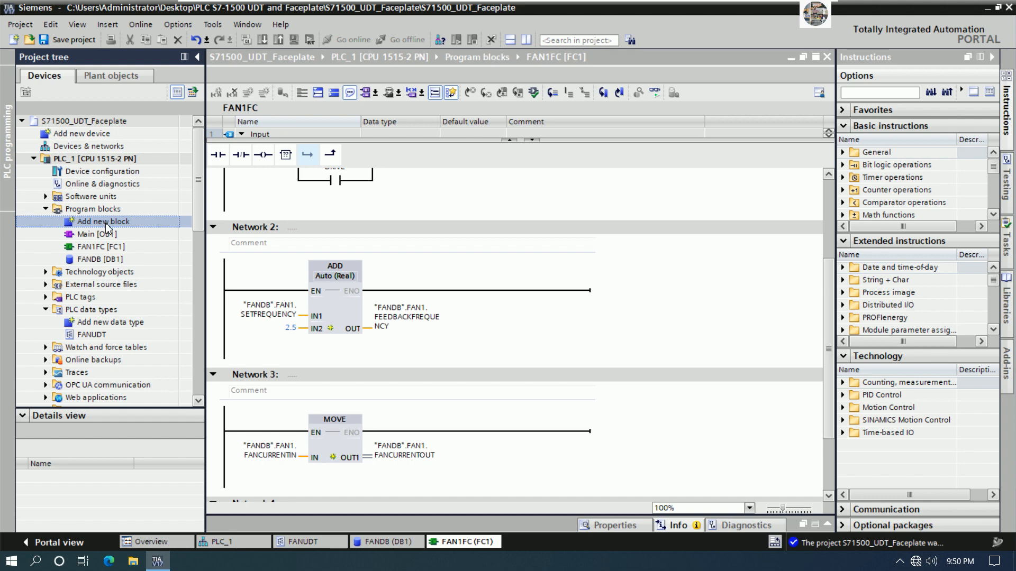
pyautogui.doubleClick(106, 229)
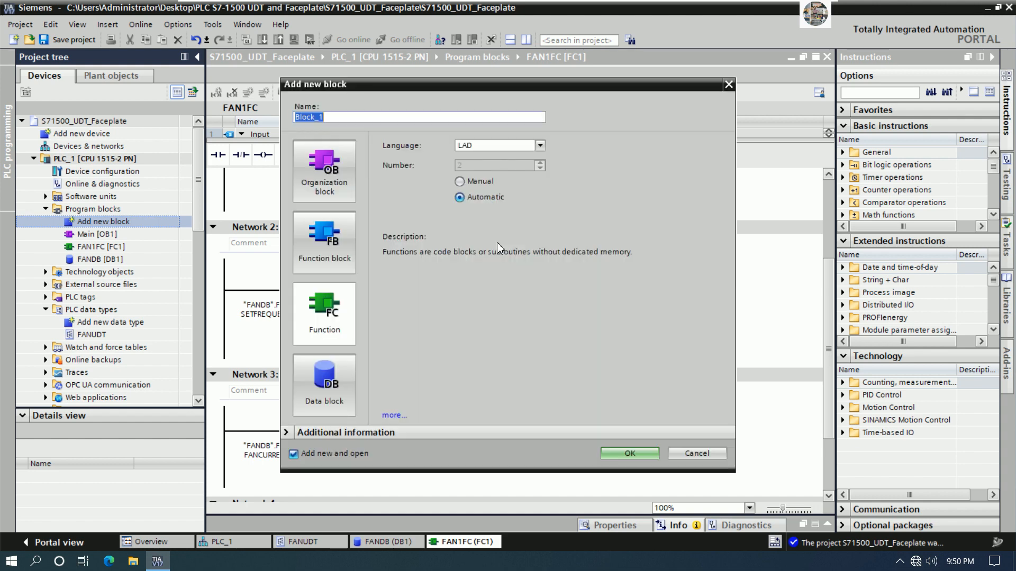
pyautogui.write('FAN2FC')
pyautogui.click(319, 317)
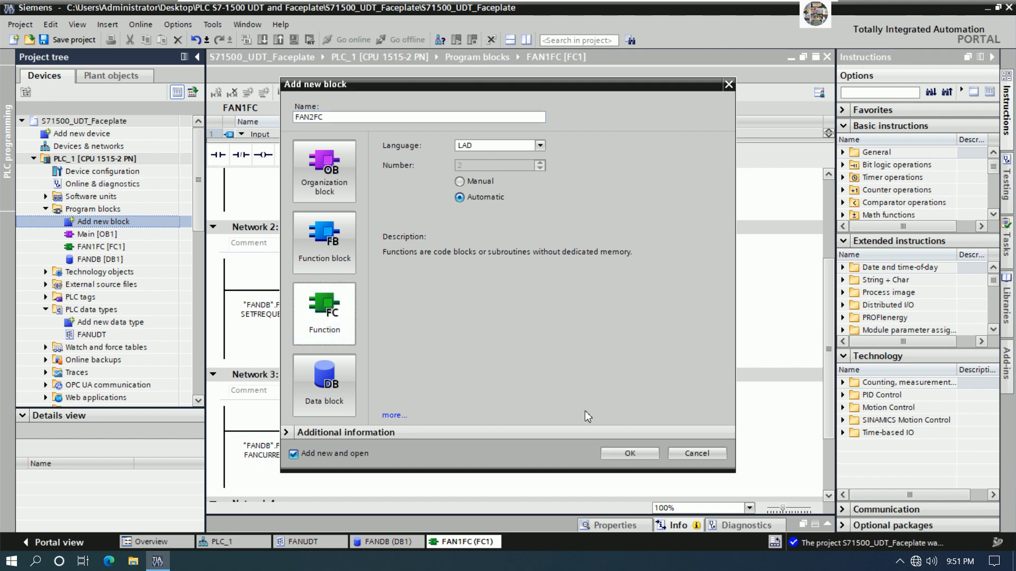
pyautogui.click(623, 452)
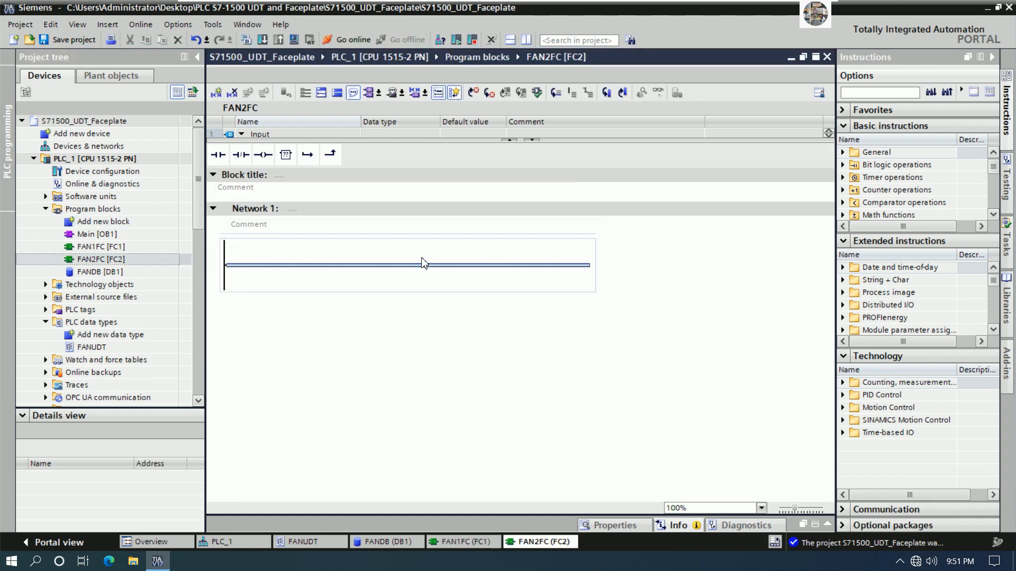
# Build the Network 1 rung of FAN2FC with a normally closed contact, two parallel normally open contacts and an output coil.
pyautogui.click(241, 155)
pyautogui.click(218, 155)
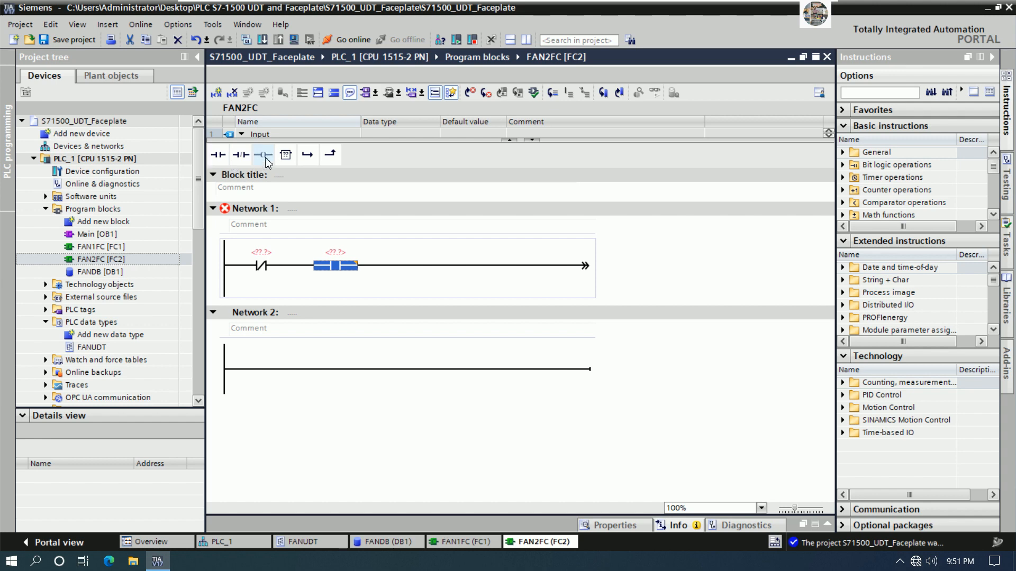
pyautogui.click(266, 157)
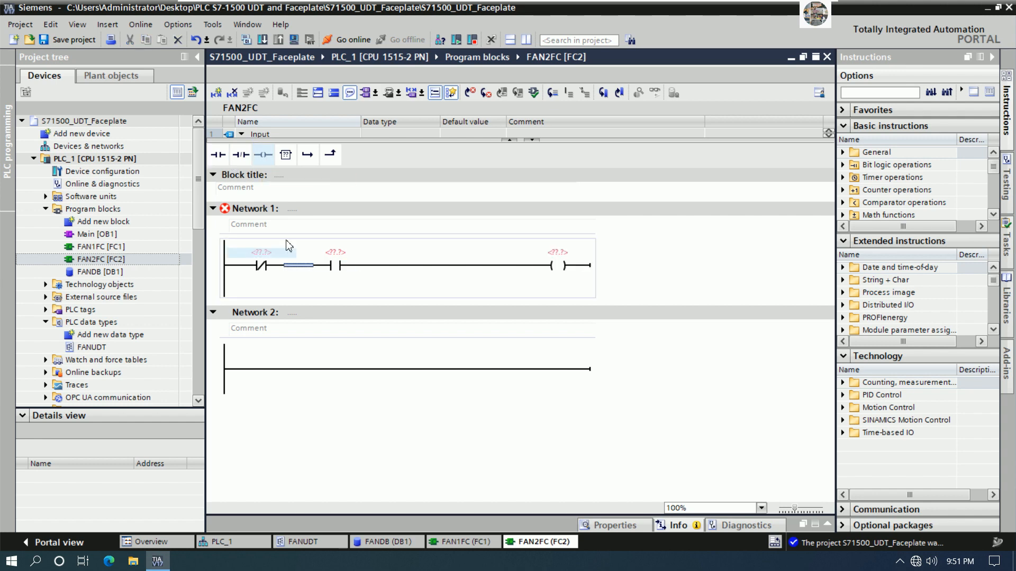
pyautogui.click(307, 154)
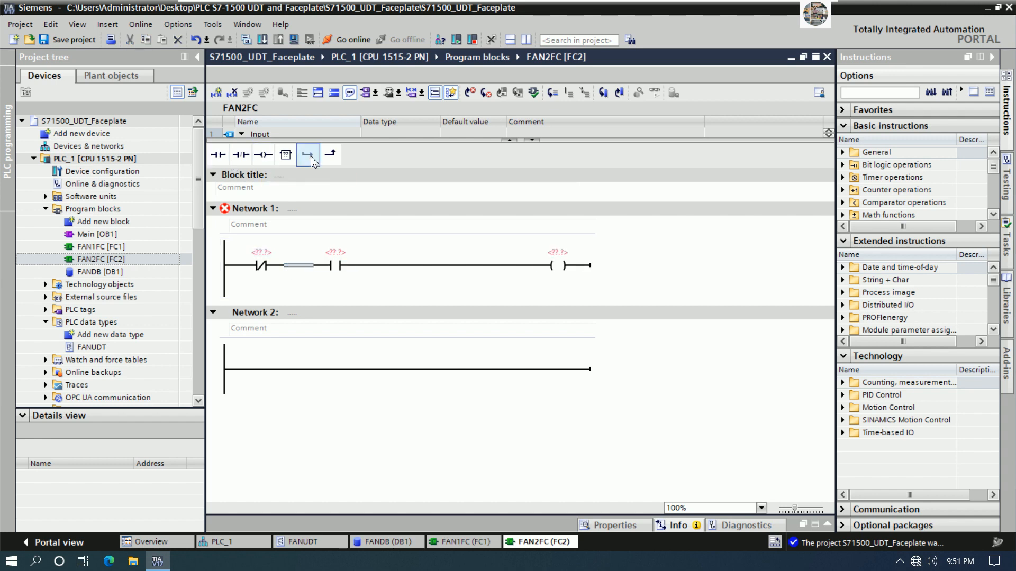
pyautogui.click(218, 155)
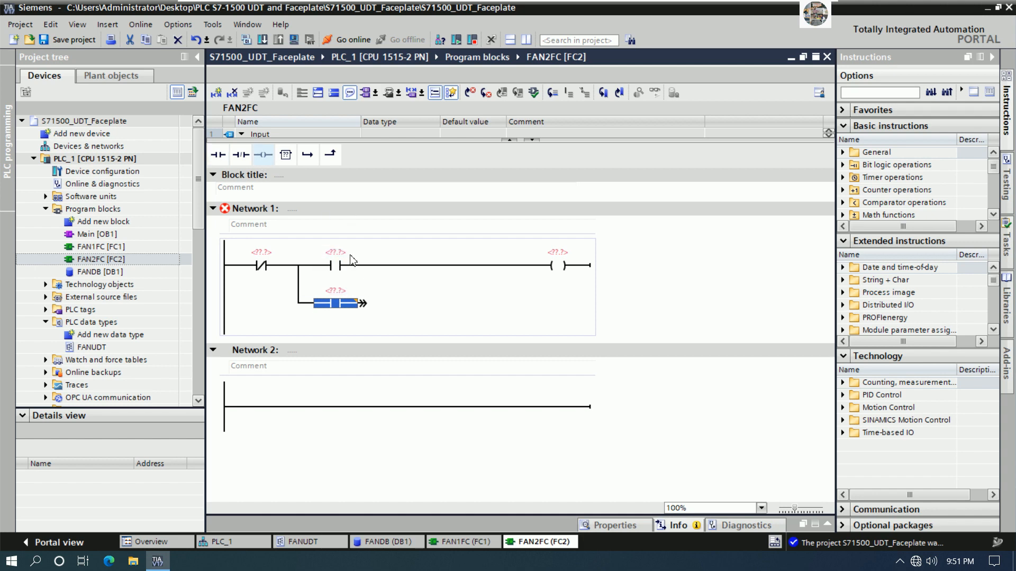
pyautogui.moveTo(365, 304); pyautogui.dragTo(408, 264)
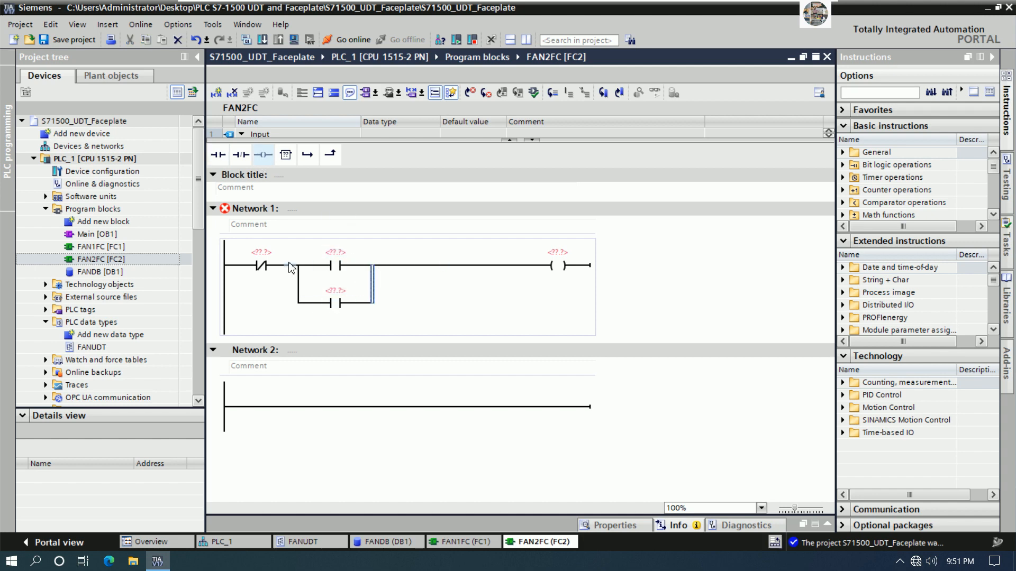
# Insert an ADD instruction on the empty rung of Network 2 in FAN2FC.
pyautogui.click(335, 406)
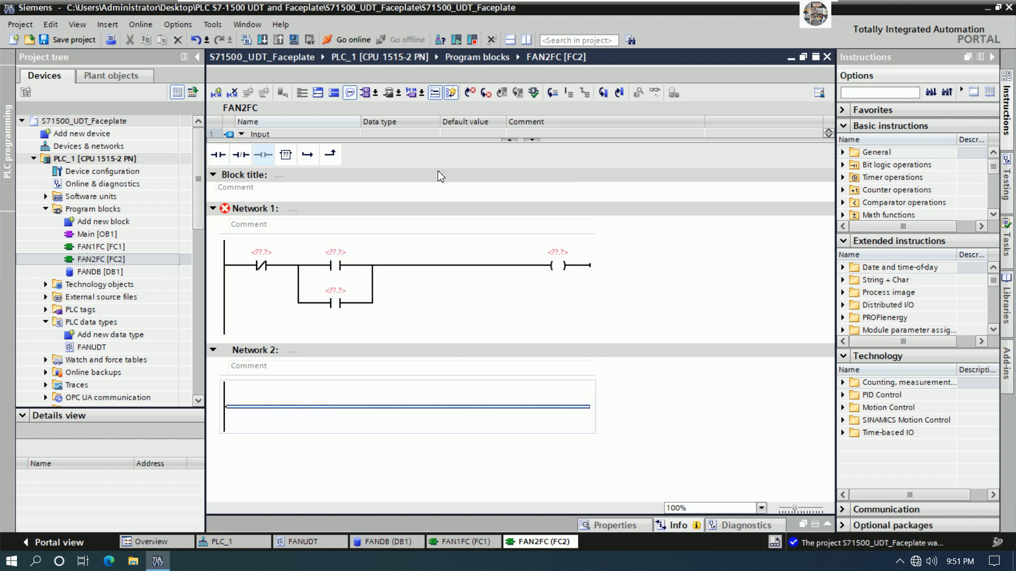
pyautogui.click(285, 155)
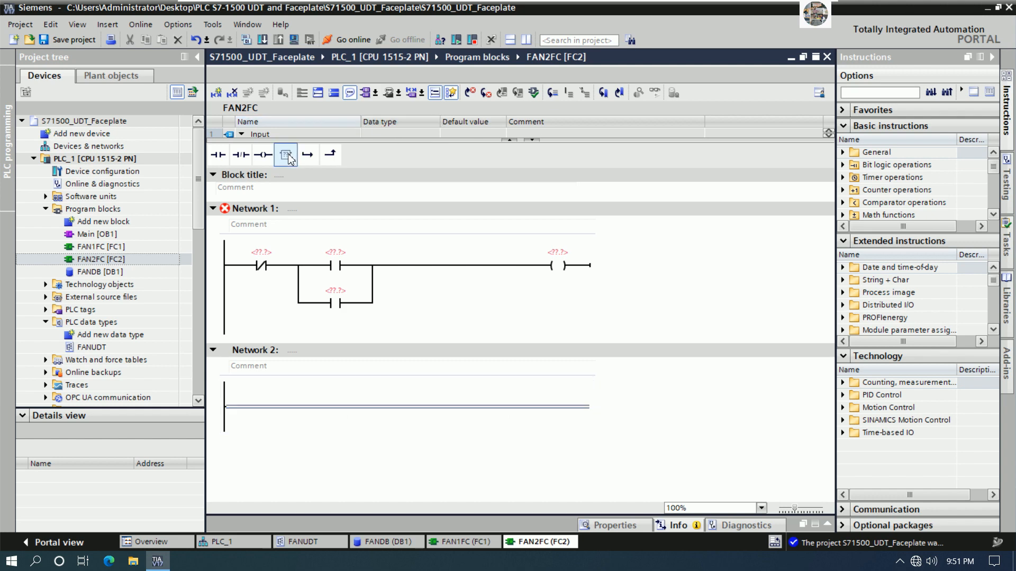
pyautogui.write('ADD')
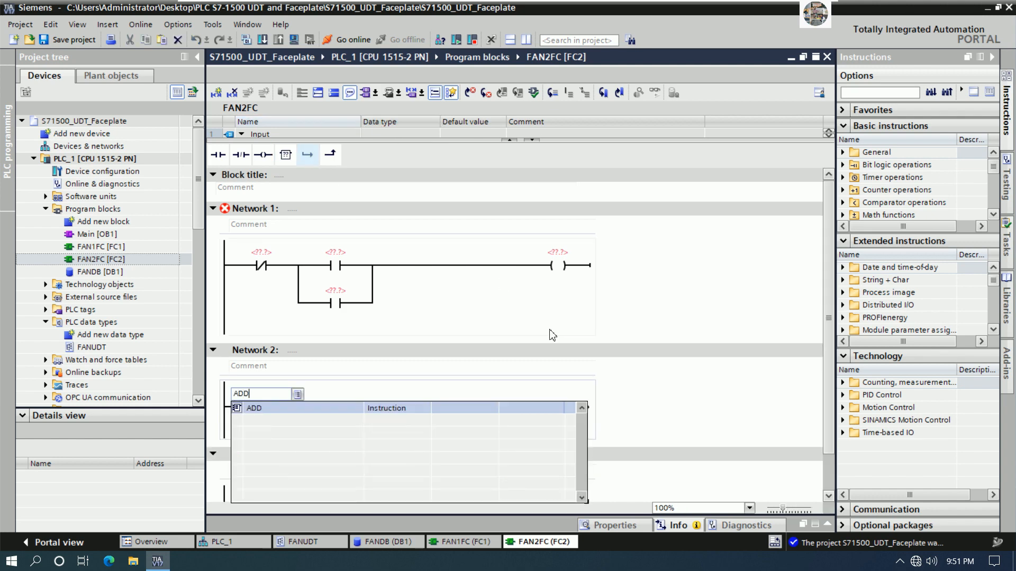
pyautogui.press('Return')
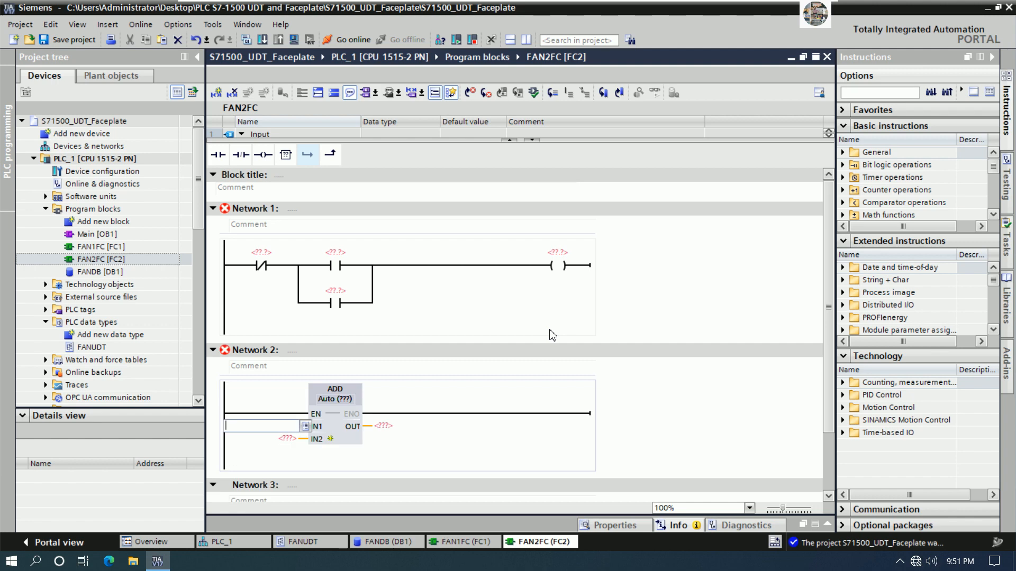
# Assign "FANDB".FAN2.SETFREQUENCY to IN1 of the ADD instruction and set IN2 to 1.5.
pyautogui.scroll(-3, 414, 353)
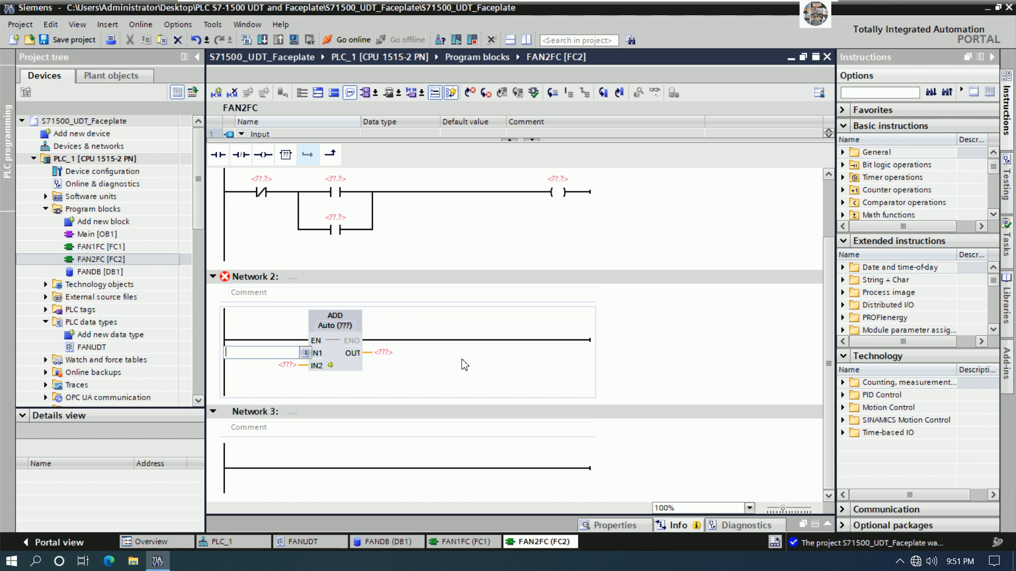
pyautogui.write('FAN')
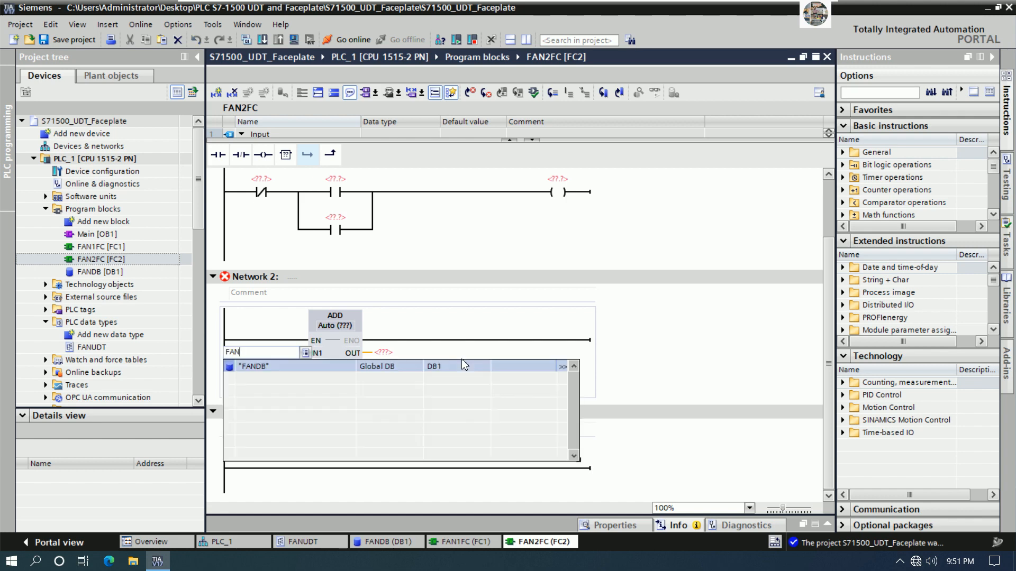
pyautogui.write('DB.')
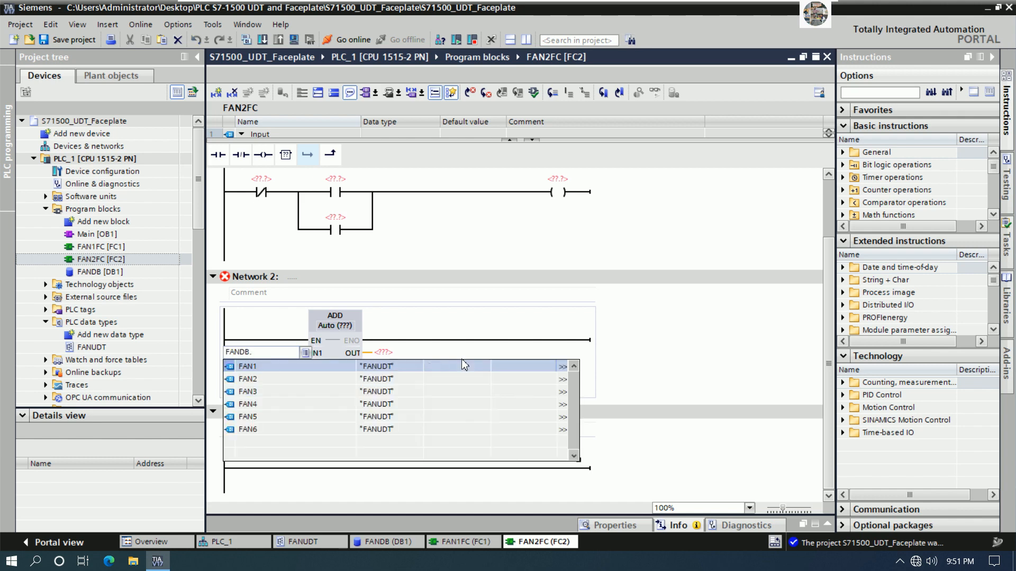
pyautogui.press('Down')
pyautogui.write('.')
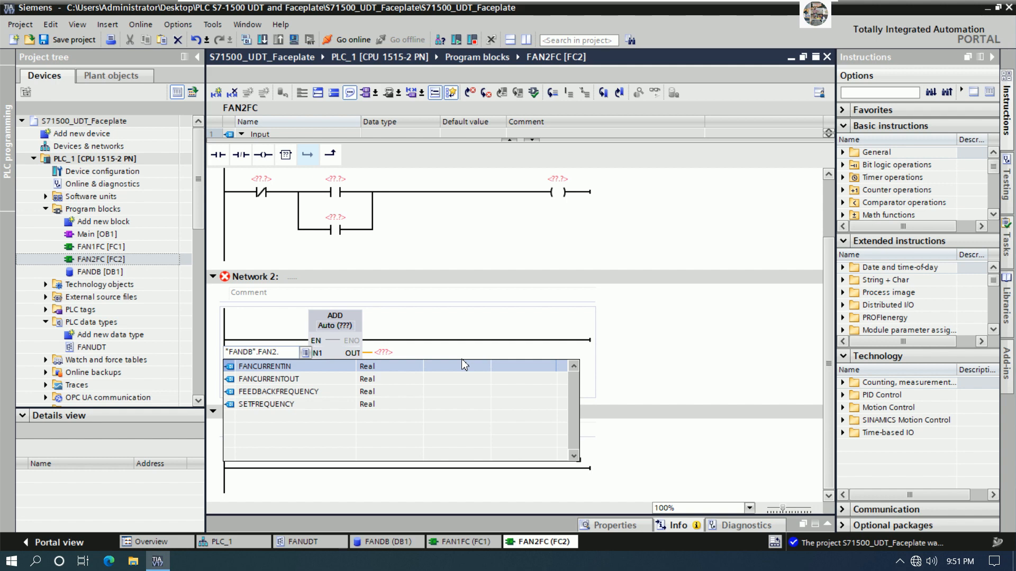
pyautogui.press('Down')
pyautogui.press('Down')
pyautogui.press('Down')
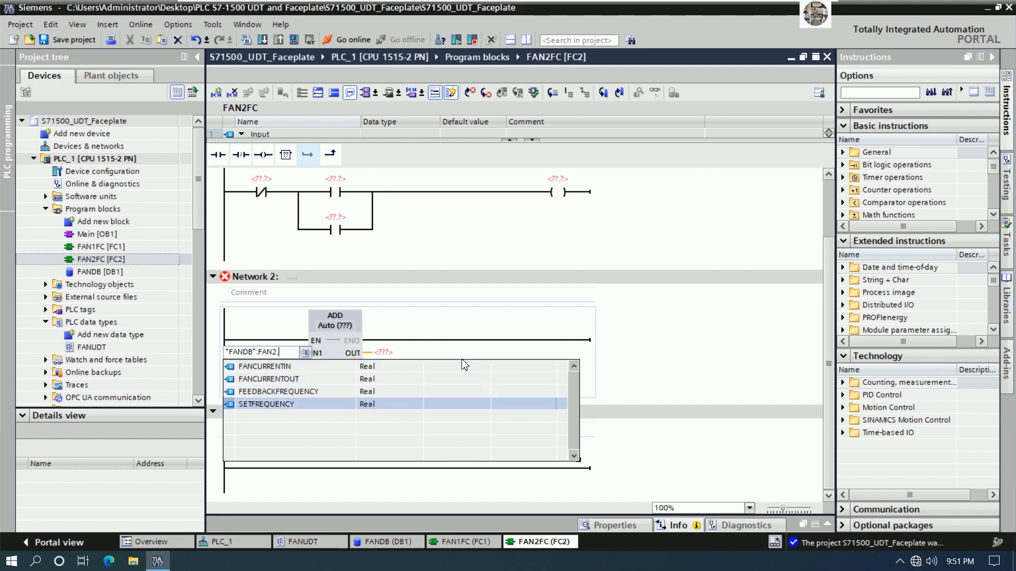
pyautogui.press('Return')
pyautogui.press('Return')
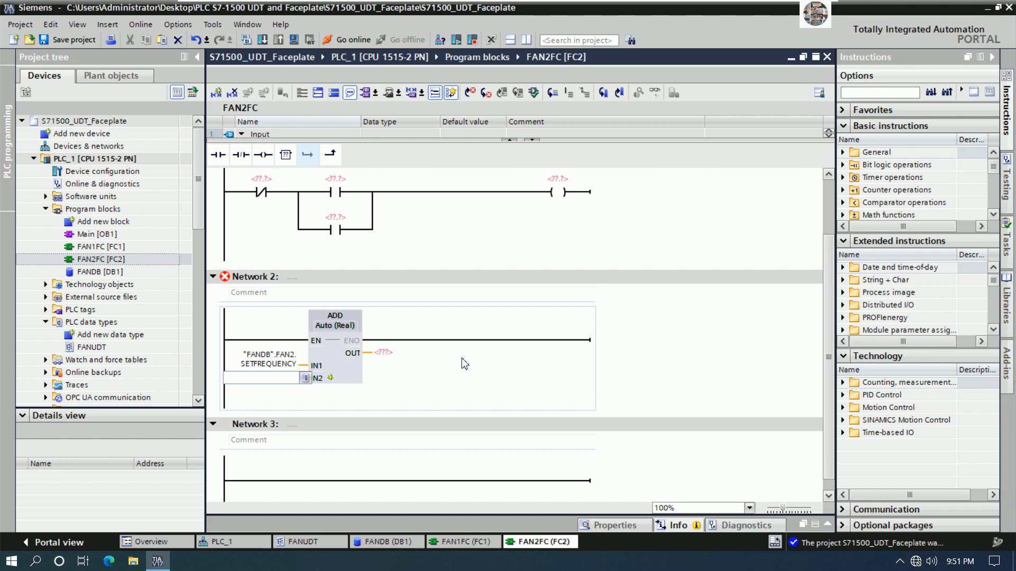
pyautogui.write('1.5')
pyautogui.press('Return')
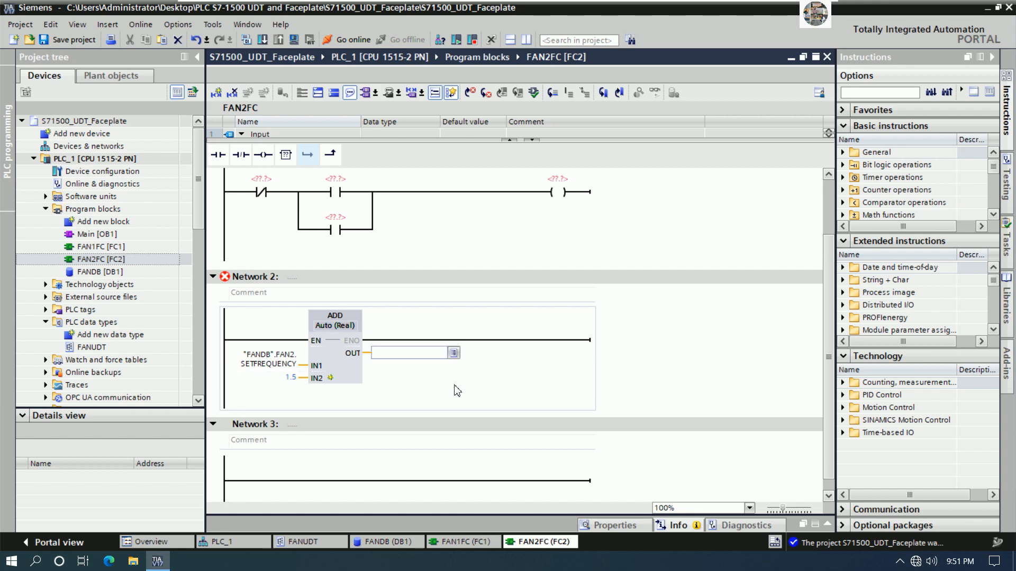
# Assign "FANDB".FAN2.FEEDBACKFREQUENCY to the OUT parameter of the ADD instruction in Network 2.
pyautogui.write('f')
pyautogui.press('BackSpace')
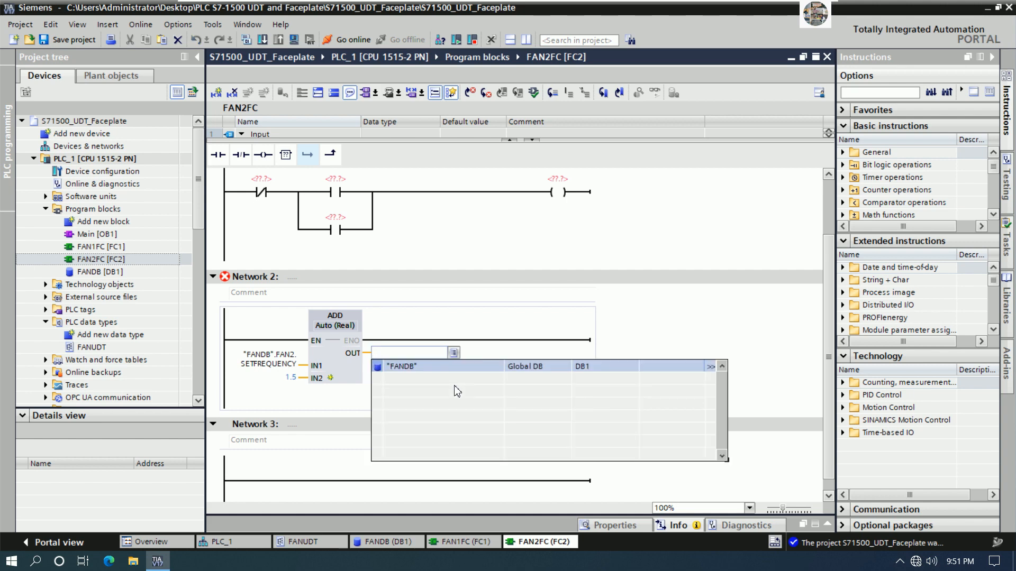
pyautogui.press('Return')
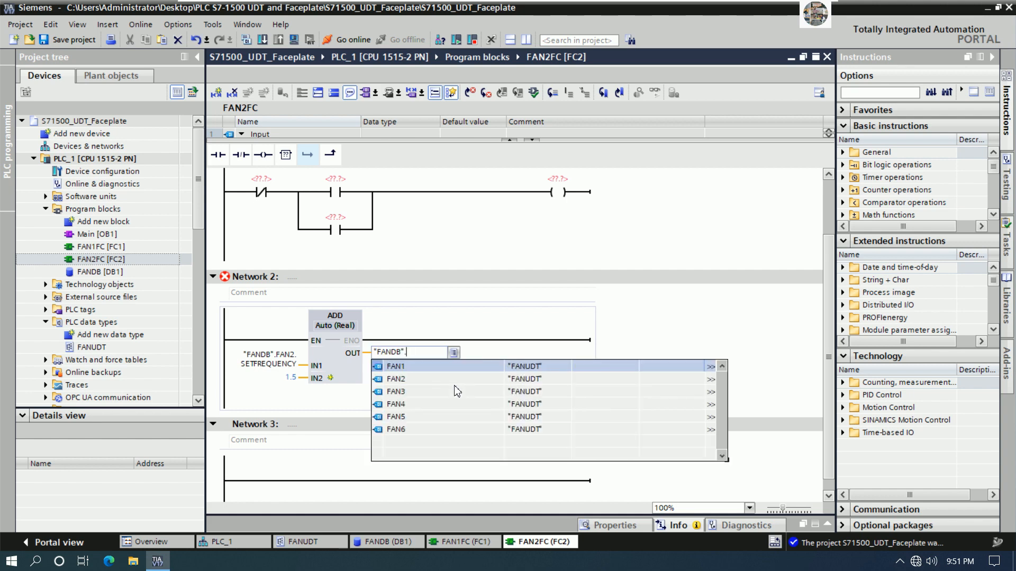
pyautogui.write('FAN2.')
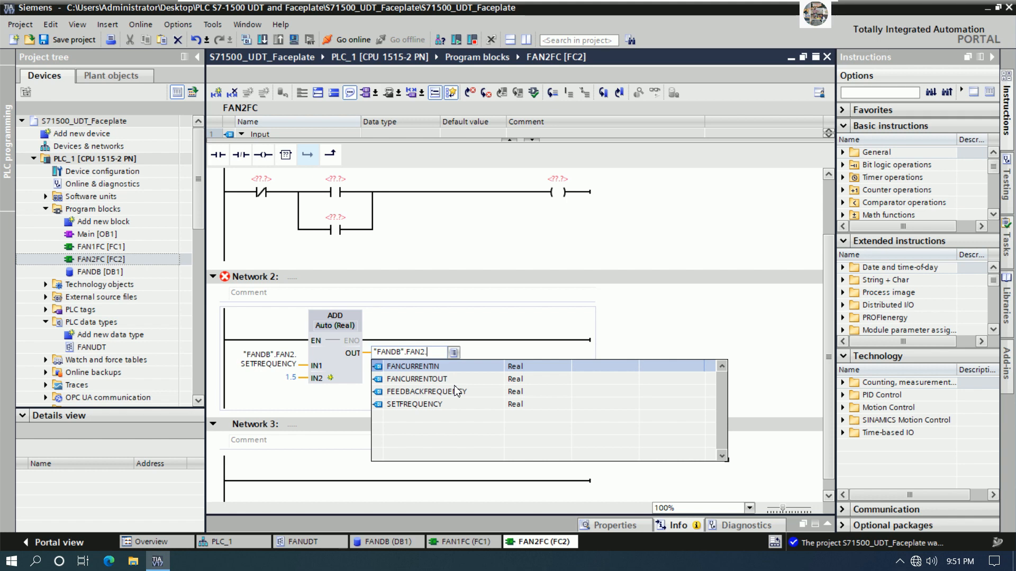
pyautogui.press('Down')
pyautogui.press('Down')
pyautogui.press('Up')
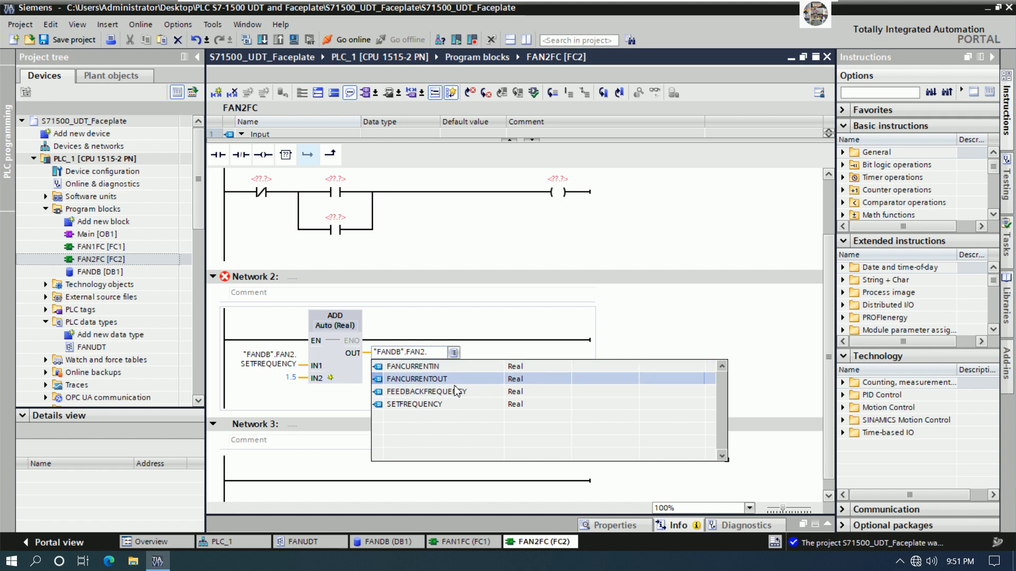
pyautogui.press('Down')
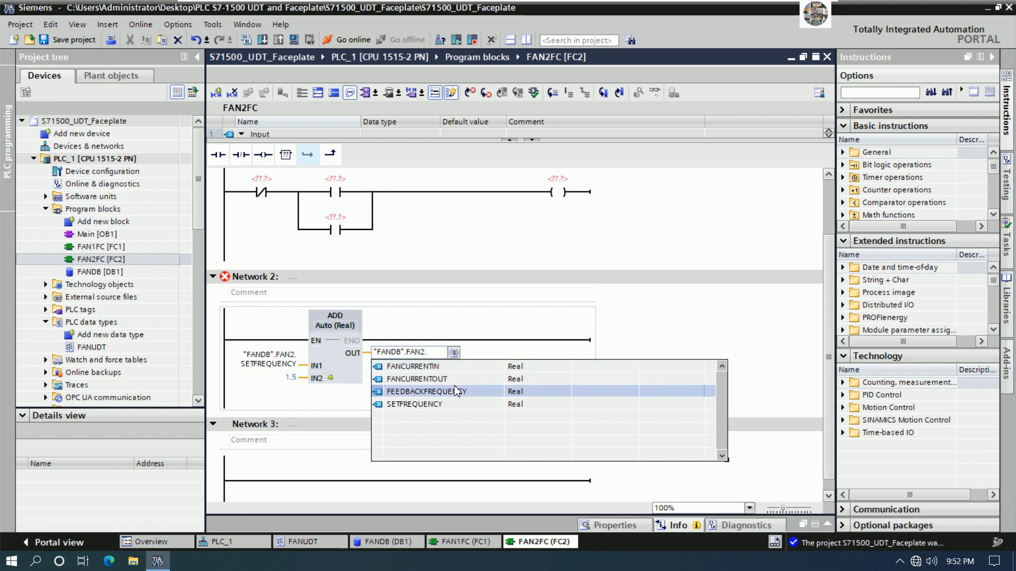
pyautogui.press('Return')
pyautogui.press('Return')
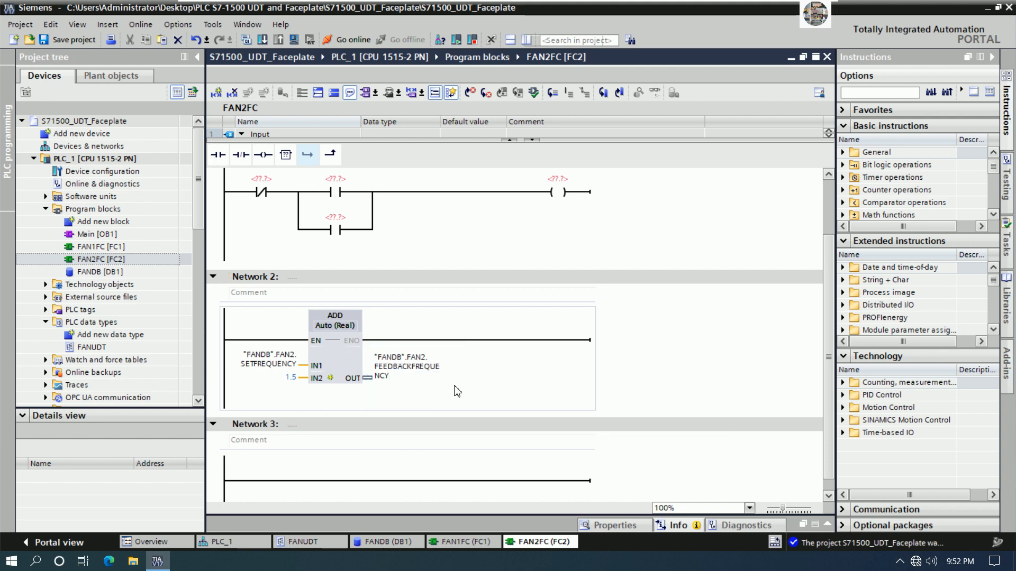
# Assign "FANDB".FAN2.STOPCMD to the normally closed contact in Network 1.
pyautogui.scroll(2, 404, 282)
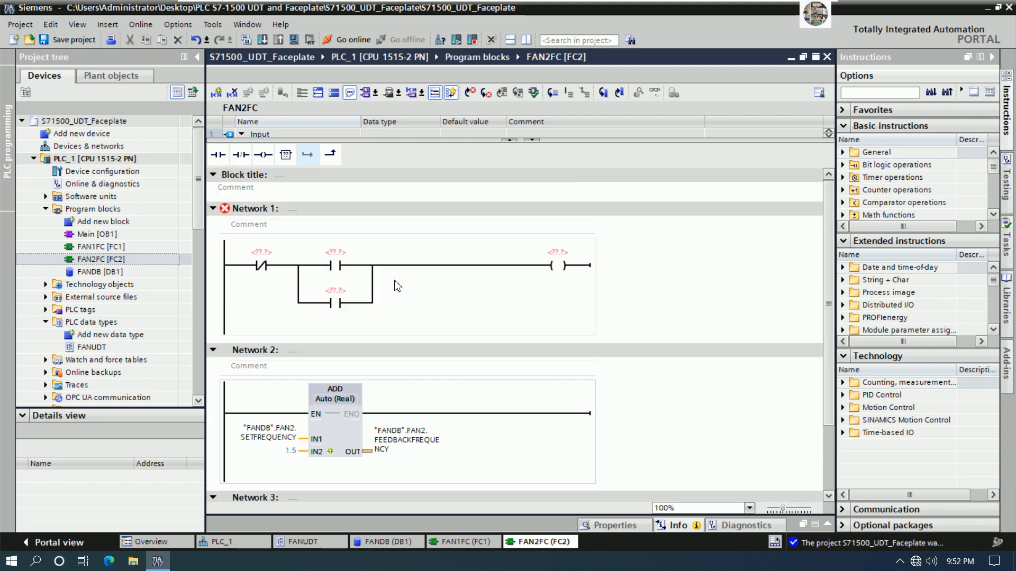
pyautogui.click(268, 254)
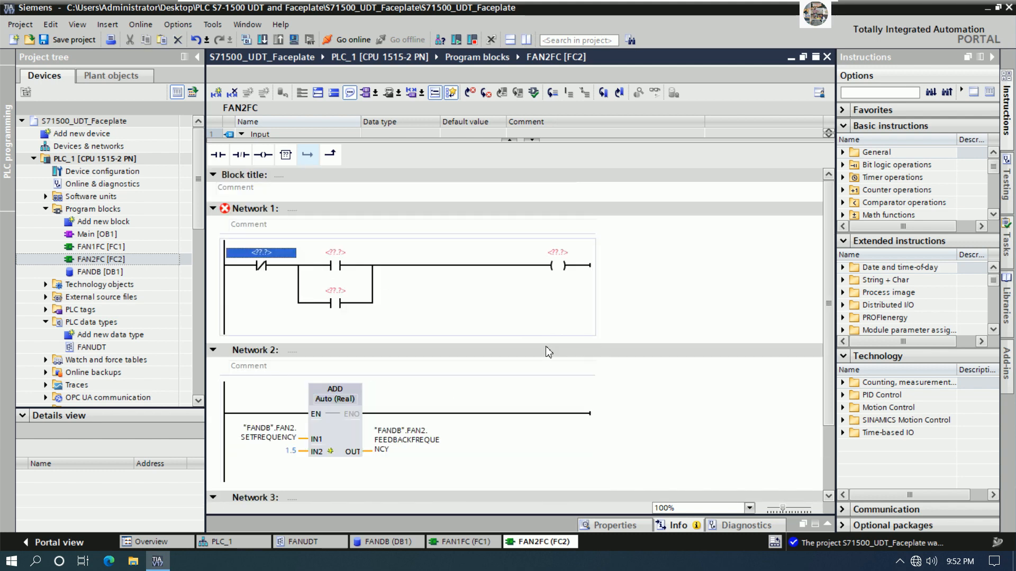
pyautogui.write('FAN')
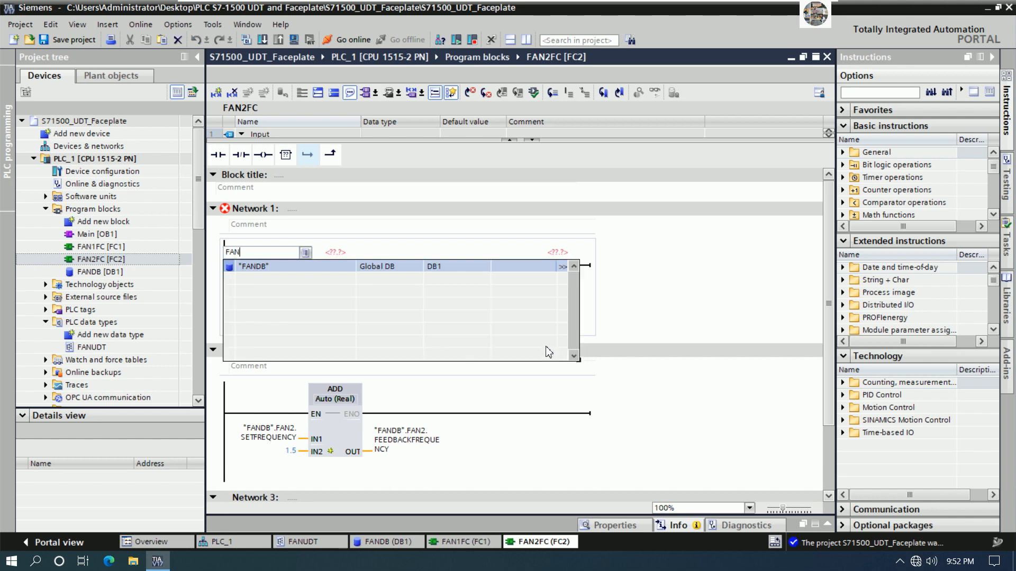
pyautogui.write('DB".')
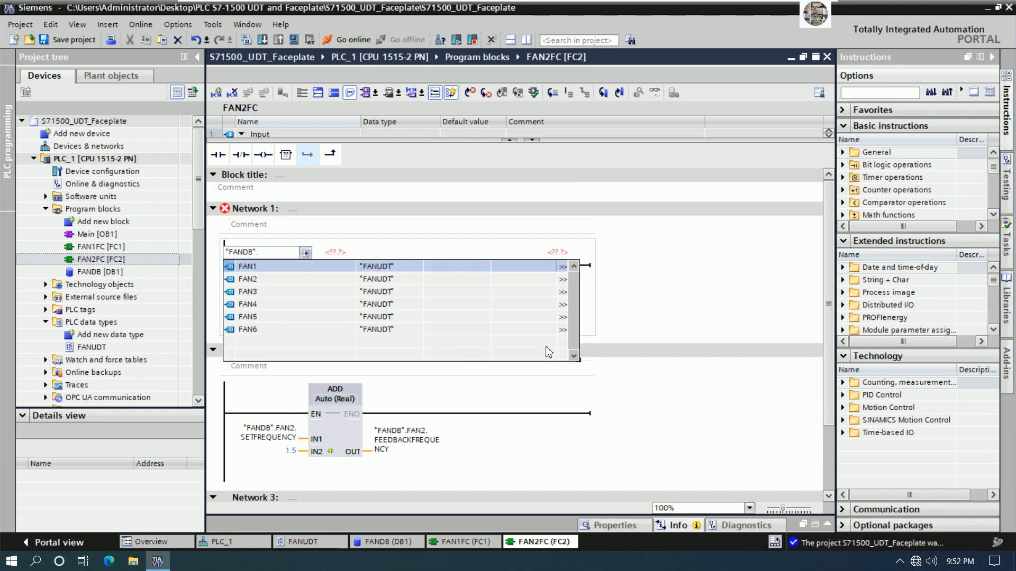
pyautogui.write('FAN2.')
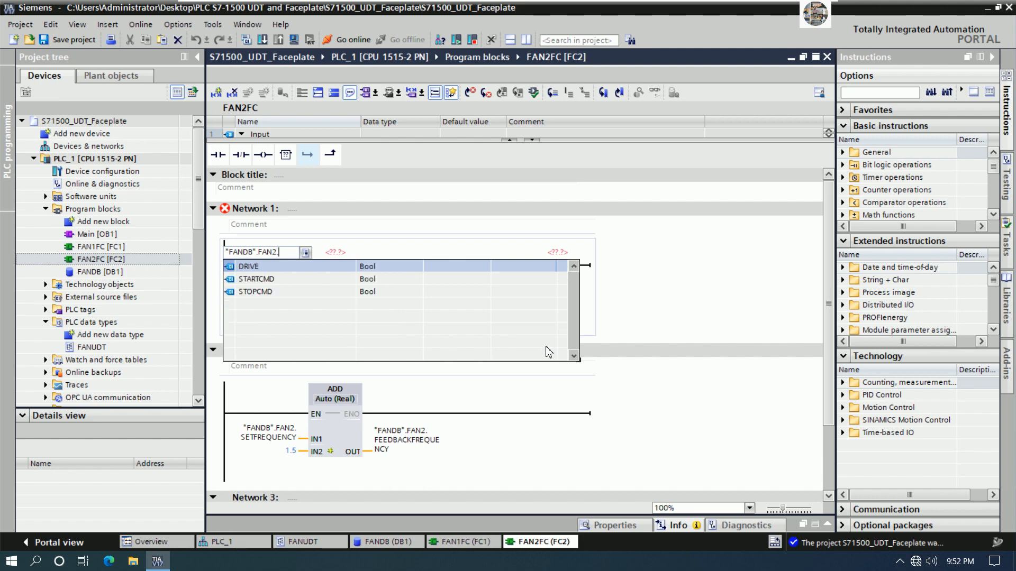
pyautogui.press('Down')
pyautogui.press('Down')
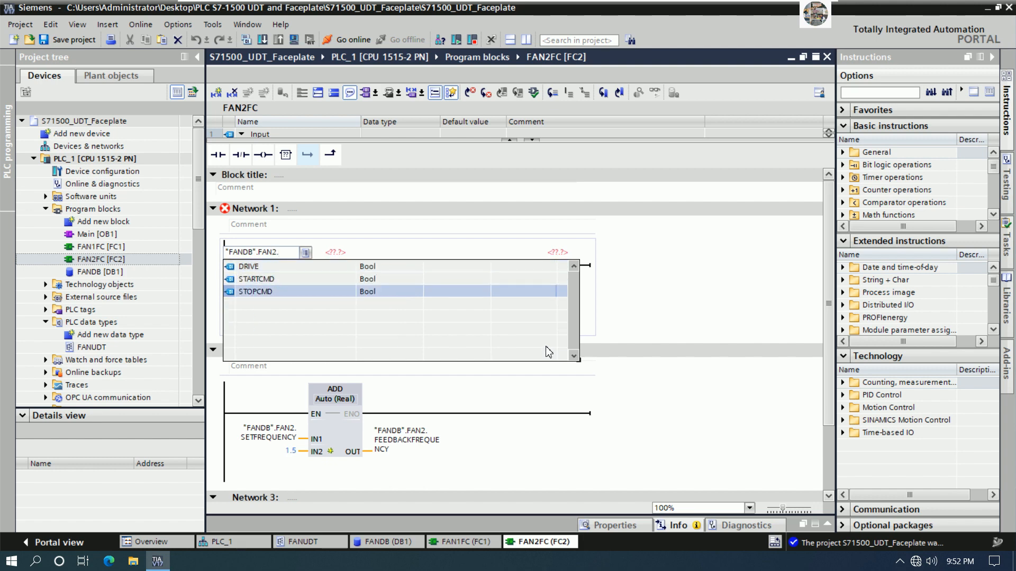
pyautogui.press('Return')
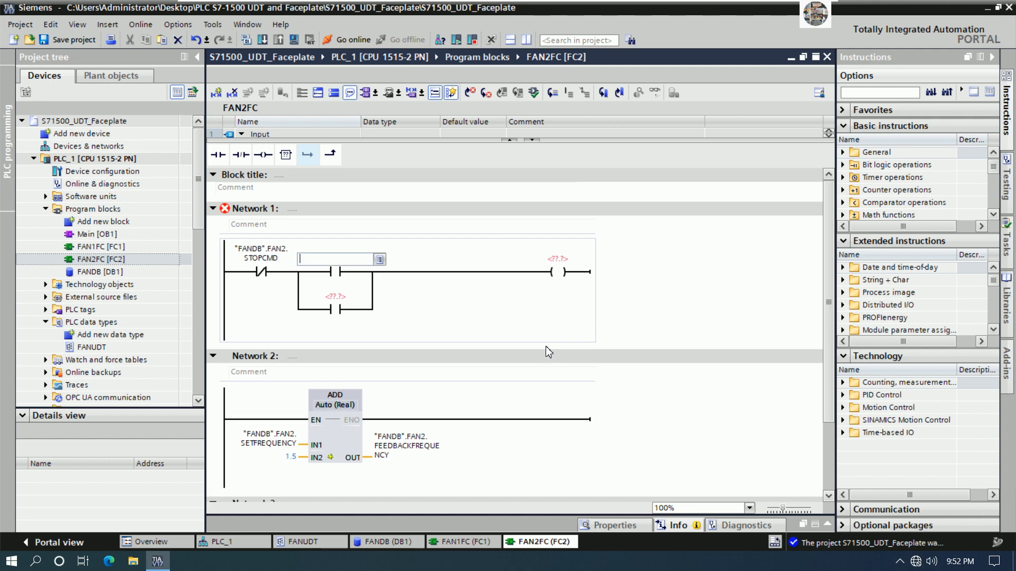
# Assign "FANDB".FAN2.STARTCMD to the upper normally open contact in Network 1.
pyautogui.write('FANDB.FAN')
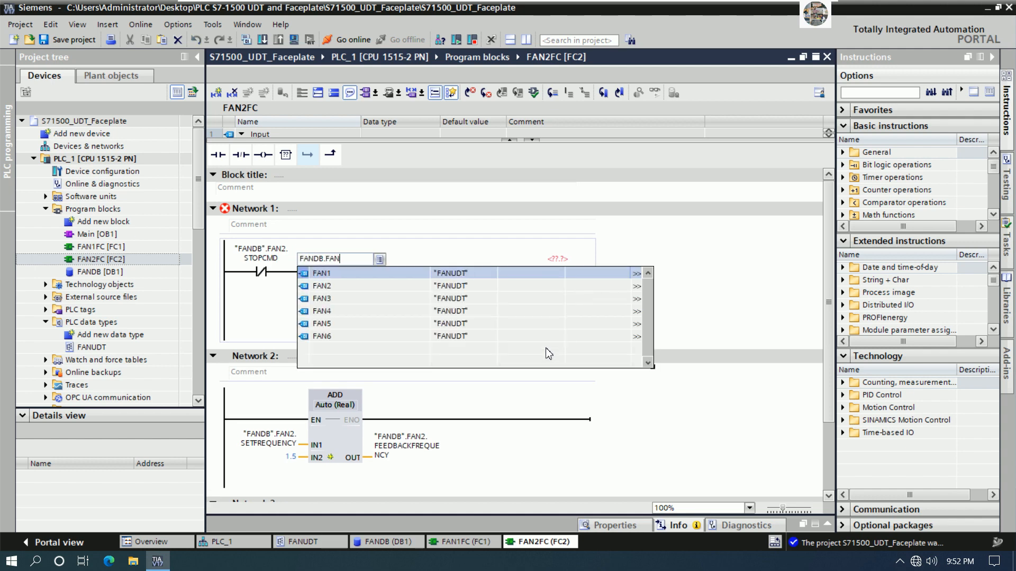
pyautogui.write('2.')
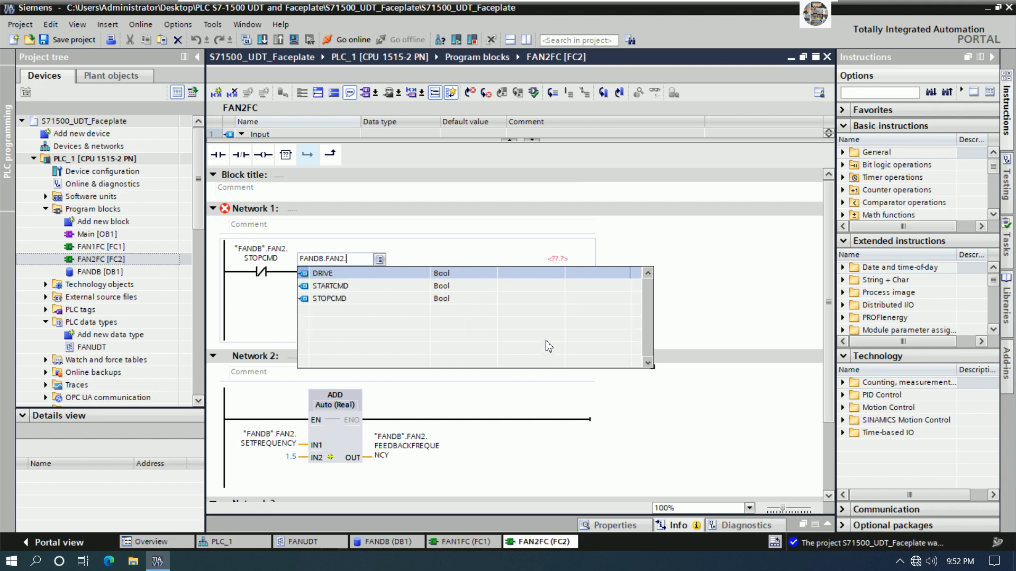
pyautogui.press('Down')
pyautogui.press('Down')
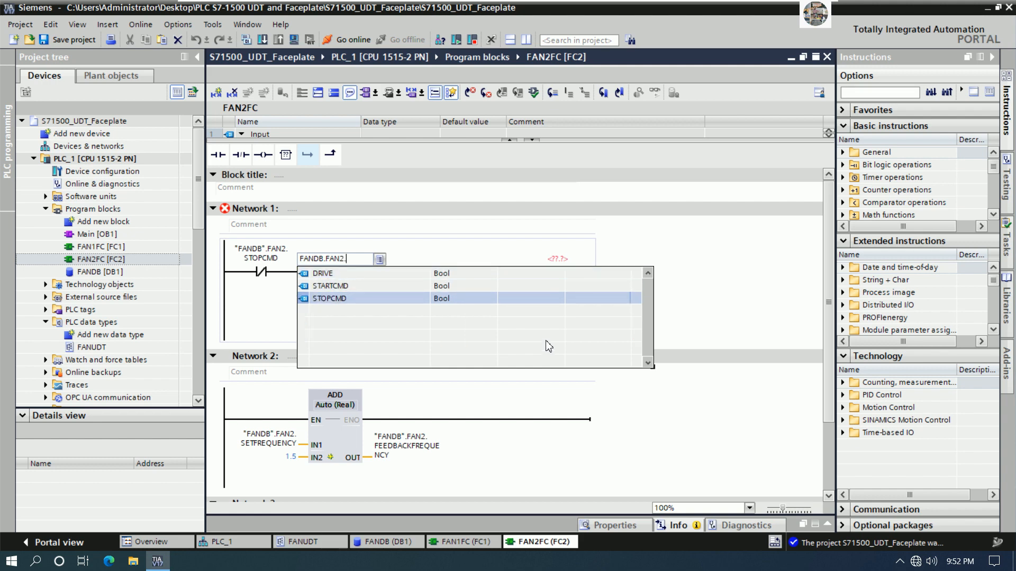
pyautogui.press('Up')
pyautogui.press('Return')
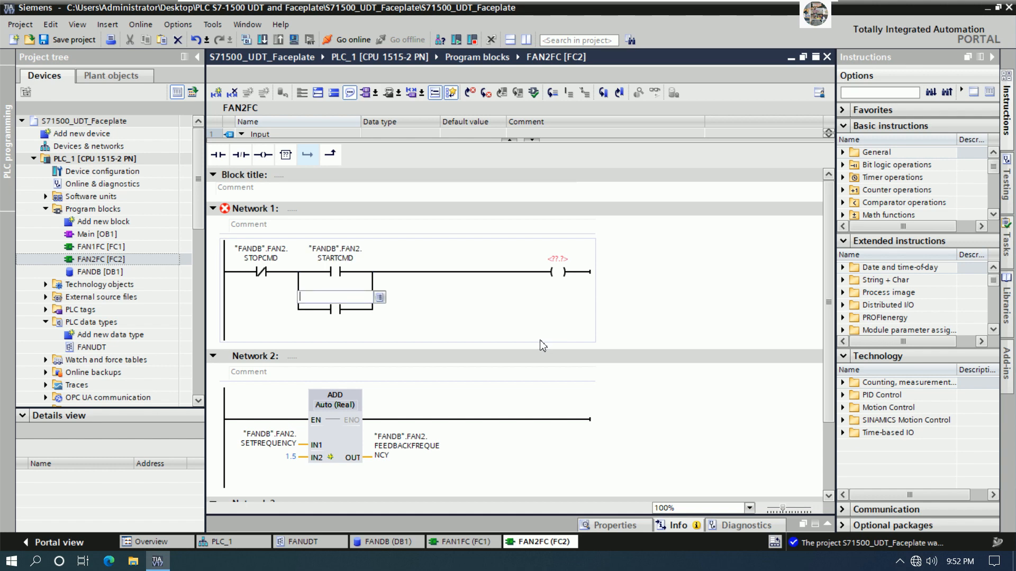
# Assign "FANDB".FAN2.DRIVE to the lower parallel contact in Network 1.
pyautogui.write('FD')
pyautogui.press('BackSpace')
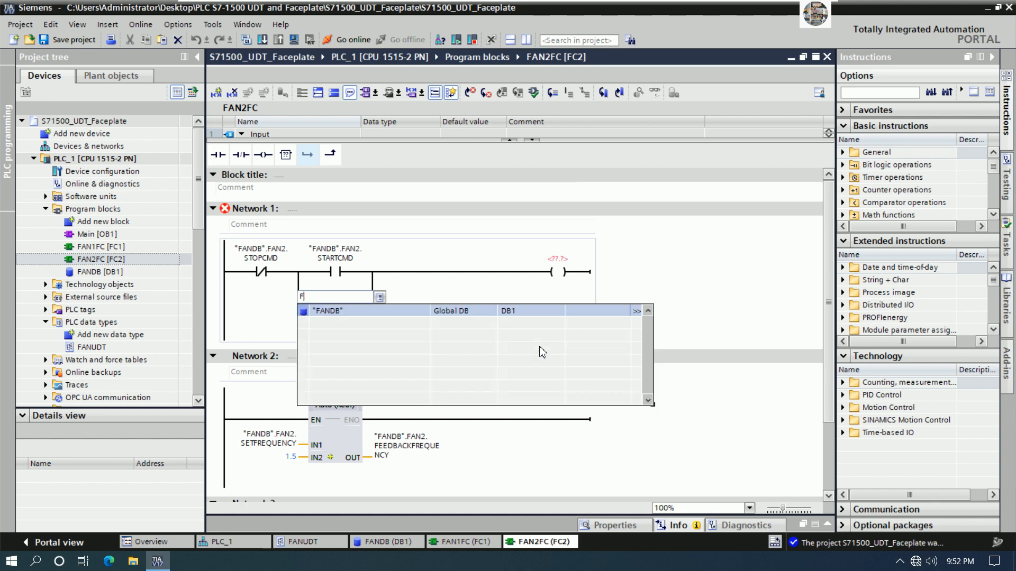
pyautogui.write('DB')
pyautogui.press('BackSpace')
pyautogui.press('BackSpace')
pyautogui.press('BackSpace')
pyautogui.write('FANDB".')
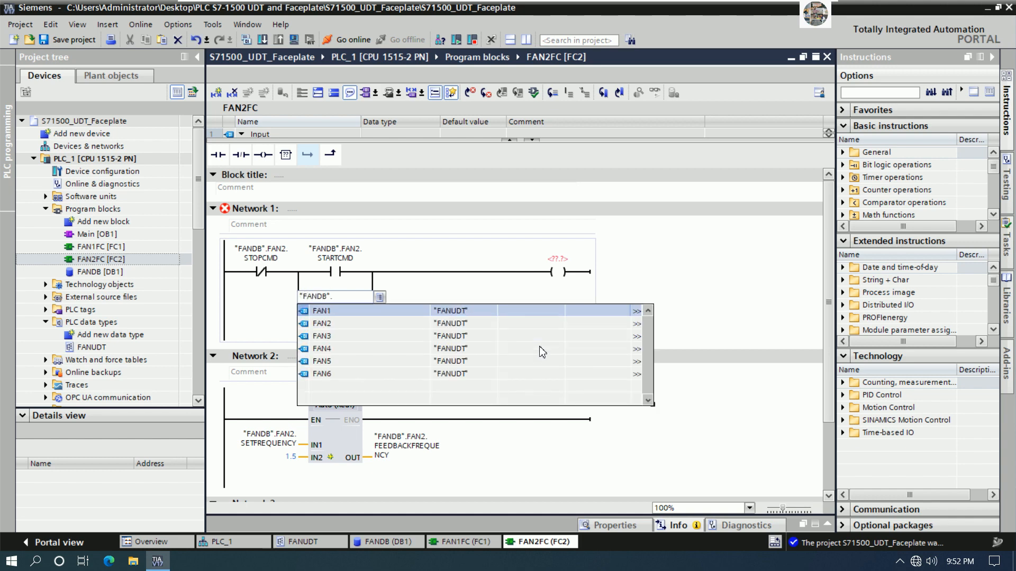
pyautogui.press('Down')
pyautogui.write('.')
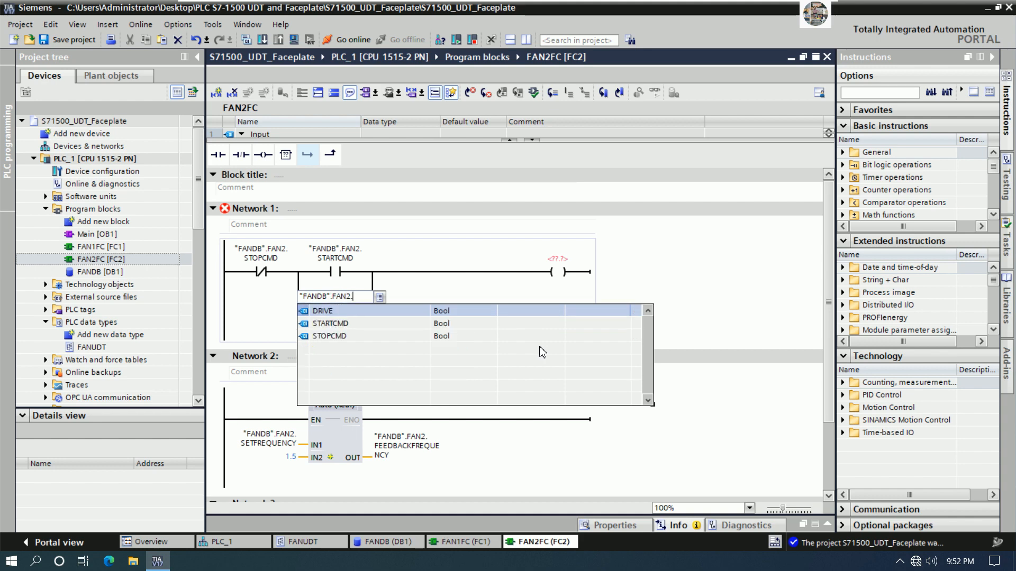
pyautogui.press('Return')
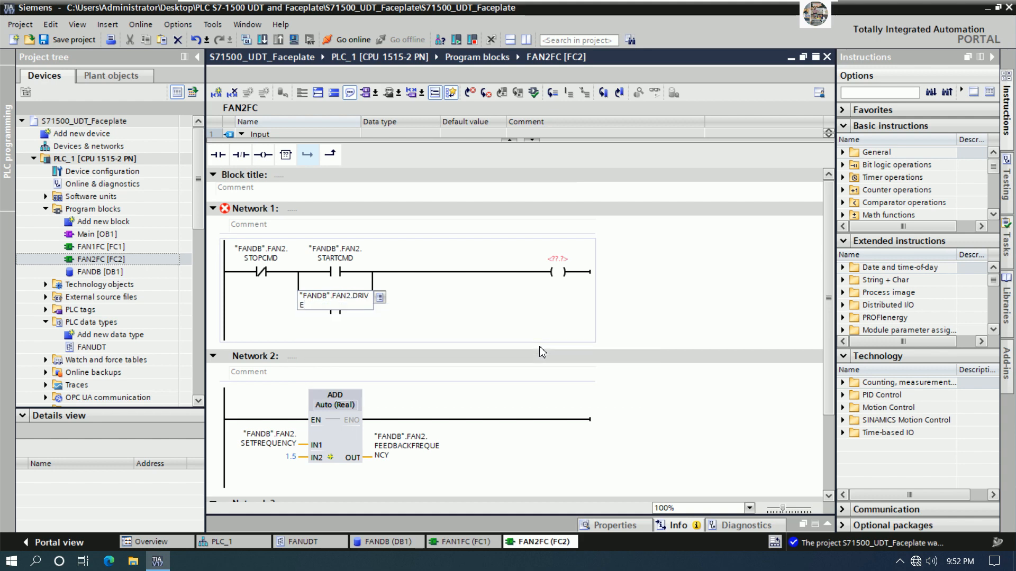
pyautogui.press('Return')
# Copy the "FANDB".FAN2.DRIVE operand from the parallel contact to the output coil in Network 1.
pyautogui.rightClick(347, 304)
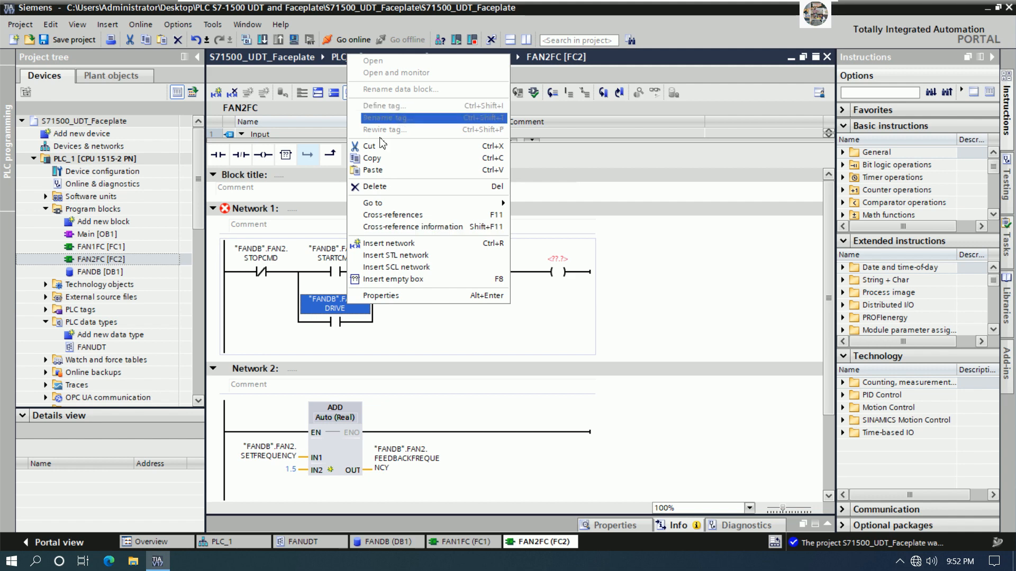
pyautogui.click(390, 166)
pyautogui.rightClick(554, 259)
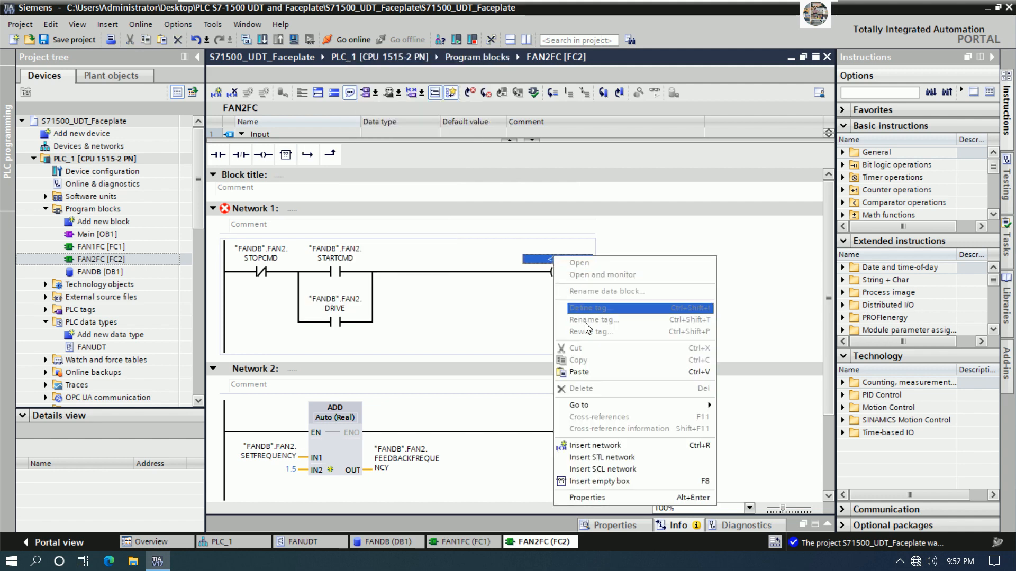
pyautogui.click(579, 372)
pyautogui.scroll(-3, 503, 328)
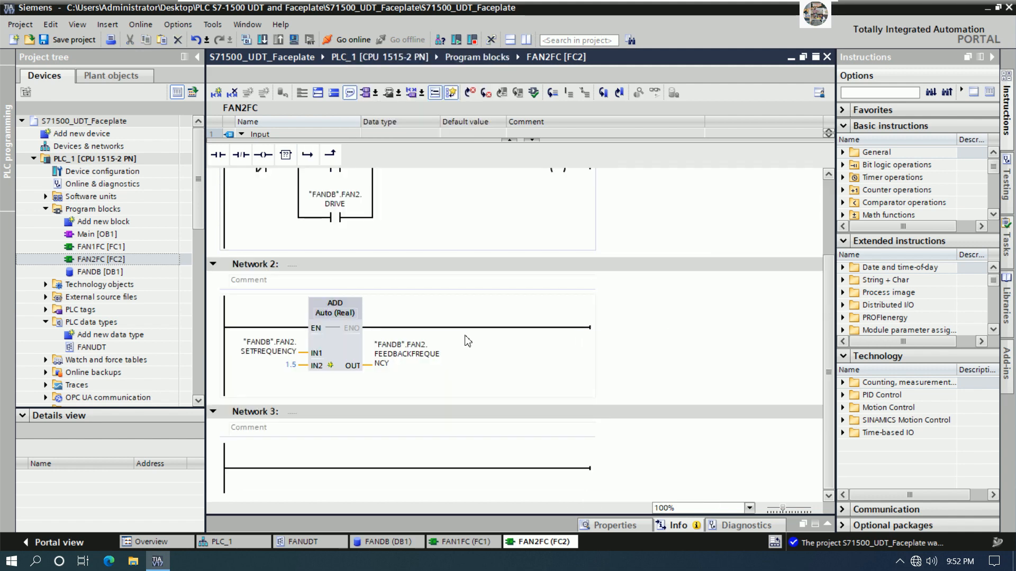
# Insert a MOVE instruction on the rung of Network 3 in FAN2FC.
pyautogui.click(364, 469)
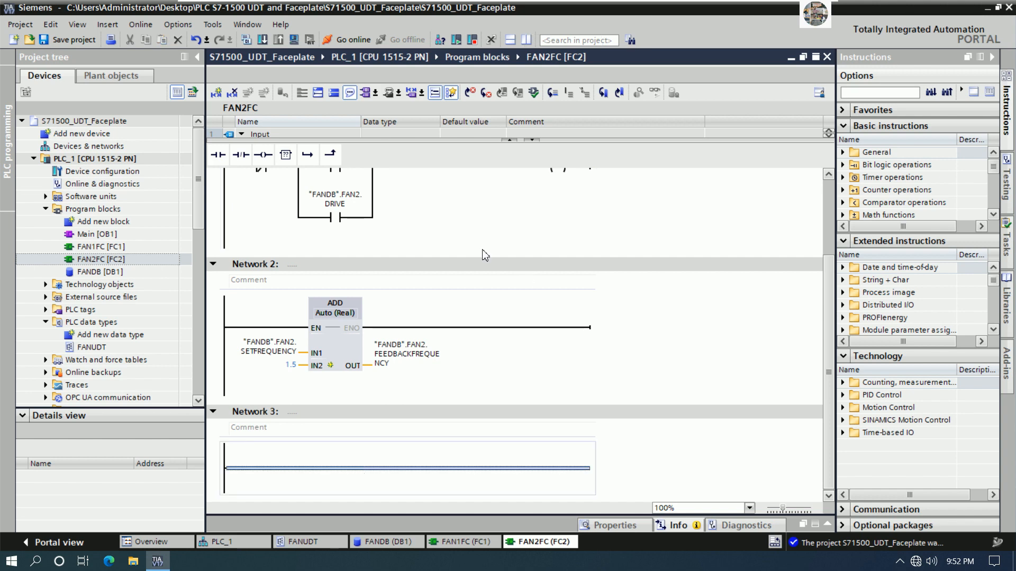
pyautogui.click(286, 155)
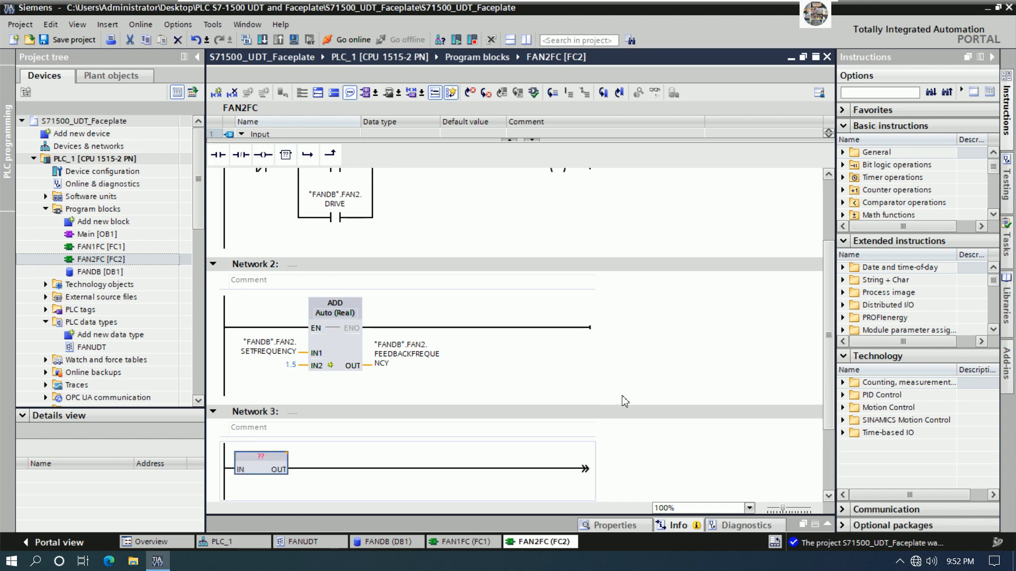
pyautogui.write('MOVE')
pyautogui.press('Return')
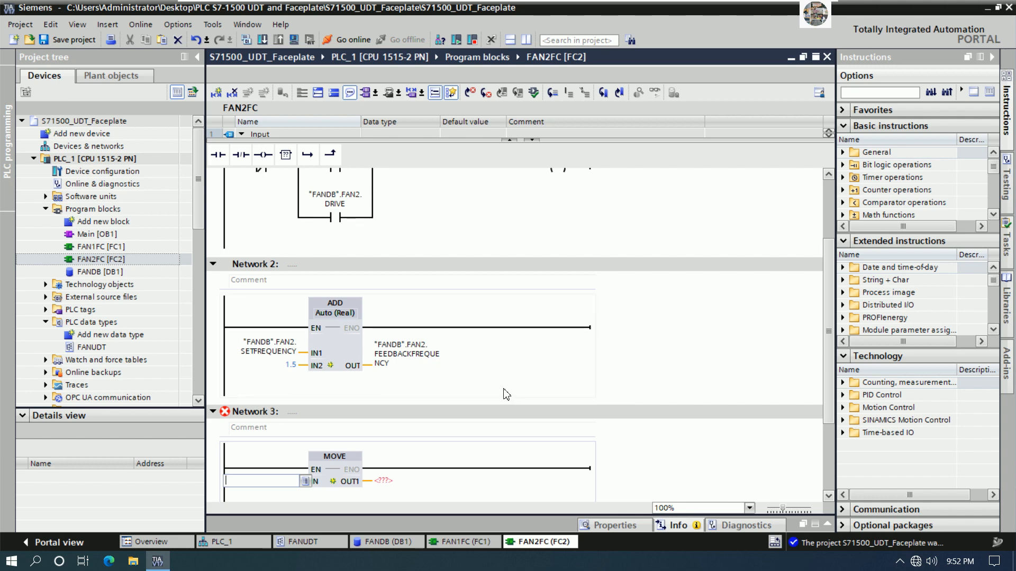
# Assign "FANDB".FAN2.FANCURRENTIN to the IN input of the MOVE instruction in Network 3.
pyautogui.write('FAND')
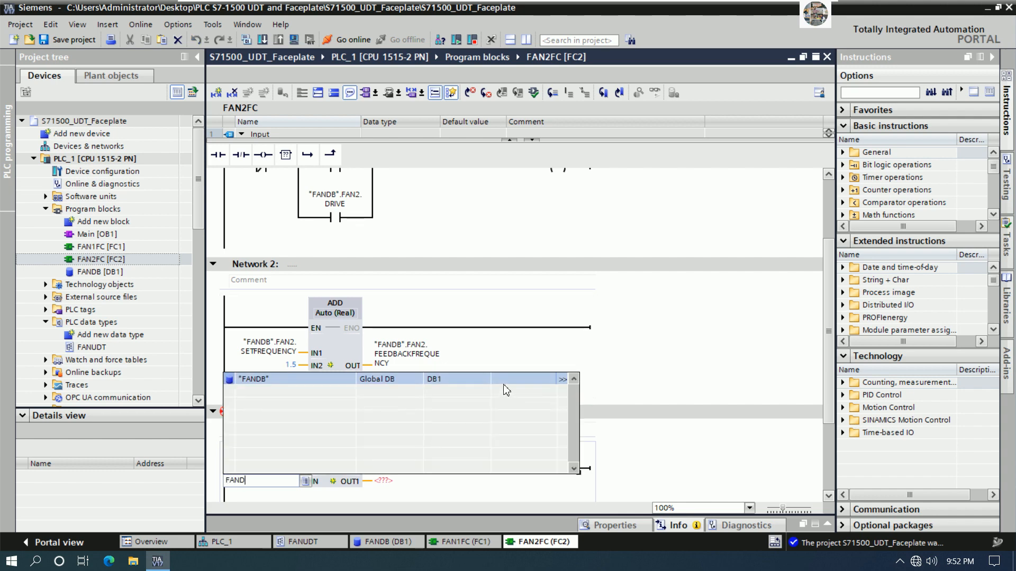
pyautogui.write('B".')
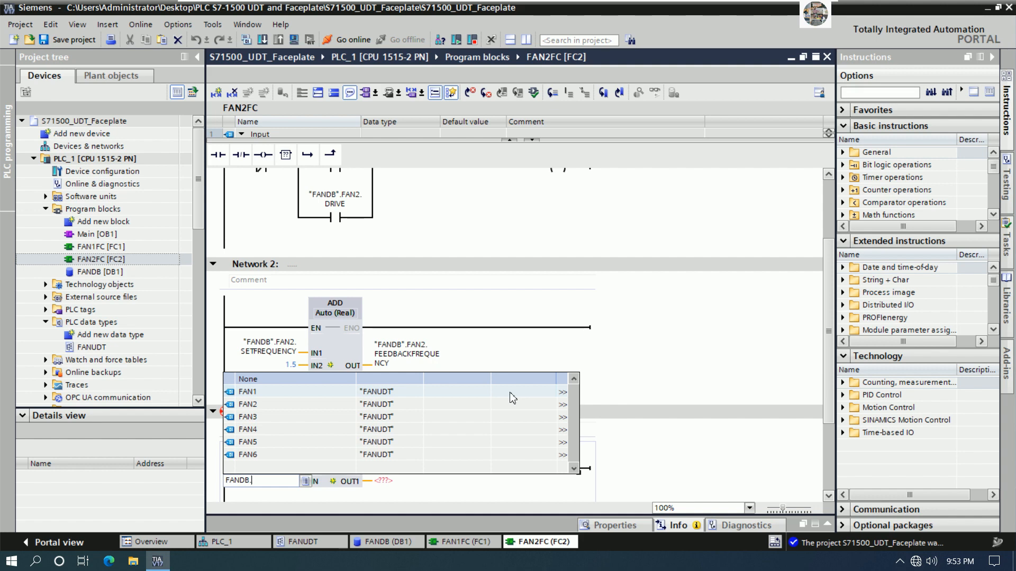
pyautogui.write('FAN2.')
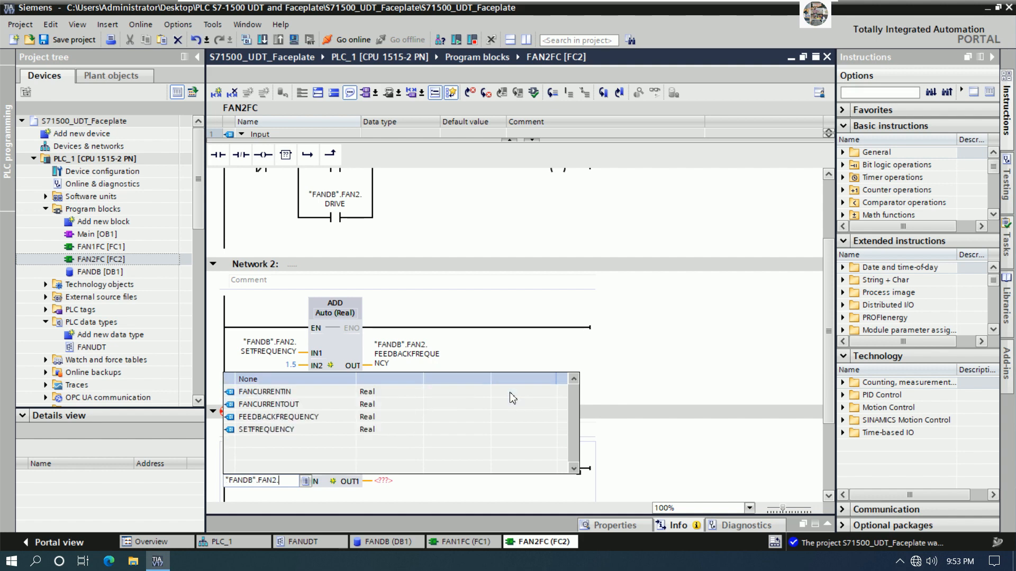
pyautogui.press('Down')
pyautogui.press('Down')
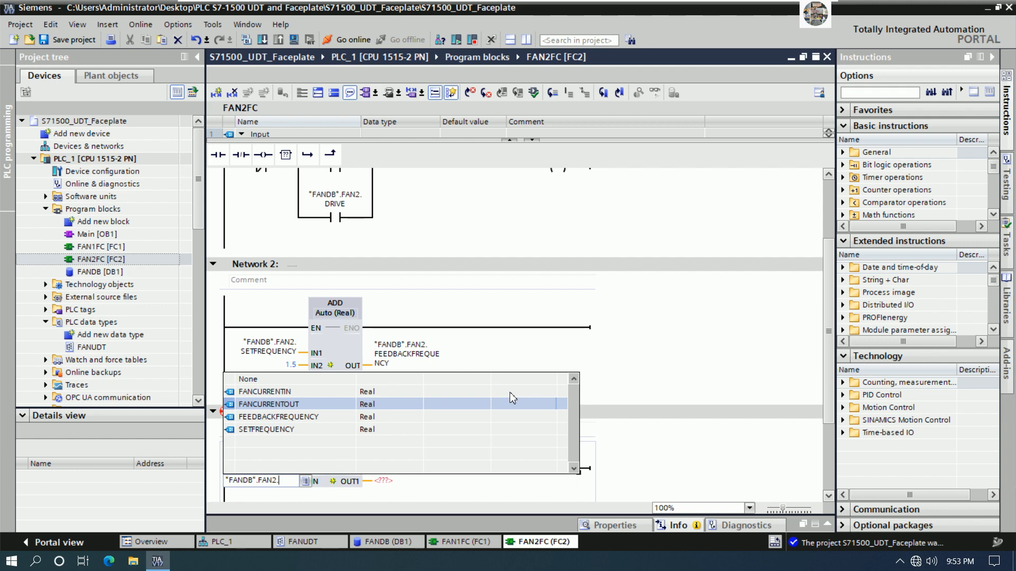
pyautogui.press('Up')
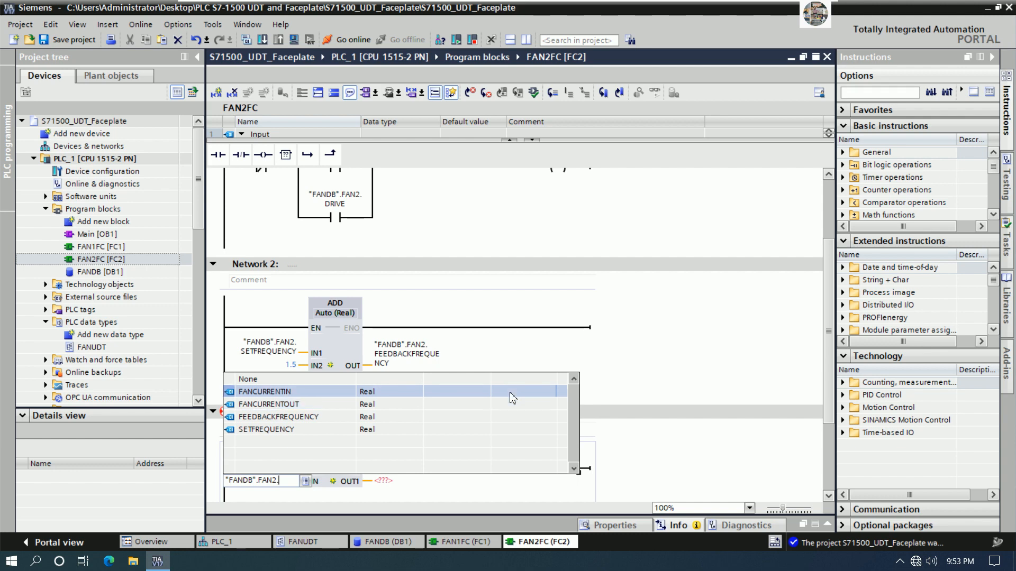
pyautogui.press('Return')
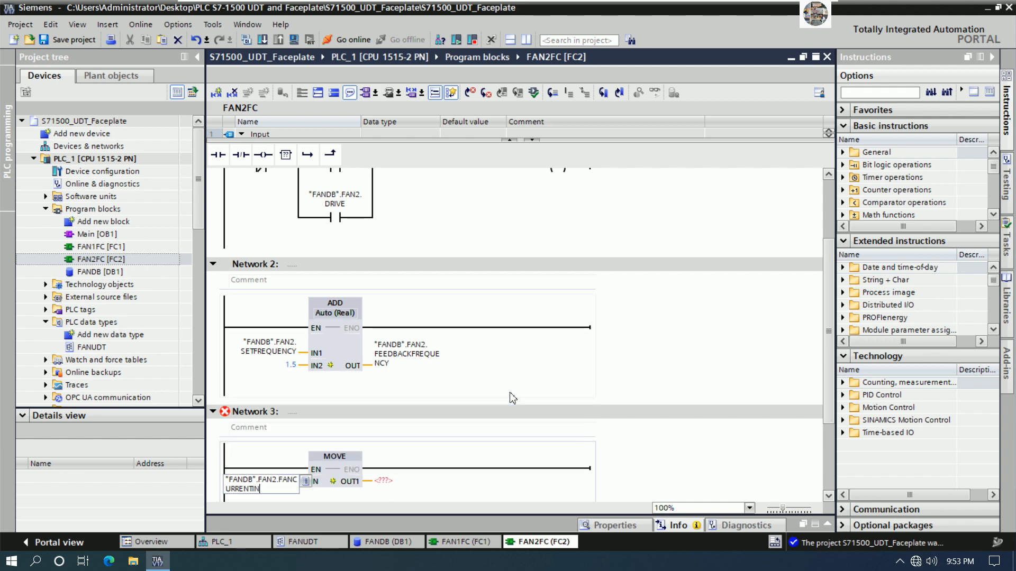
pyautogui.press('Return')
# Assign "FANDB".FAN2.FANCURRENTOUT to the OUT1 output of the MOVE instruction in Network 3.
pyautogui.scroll(-3, 472, 426)
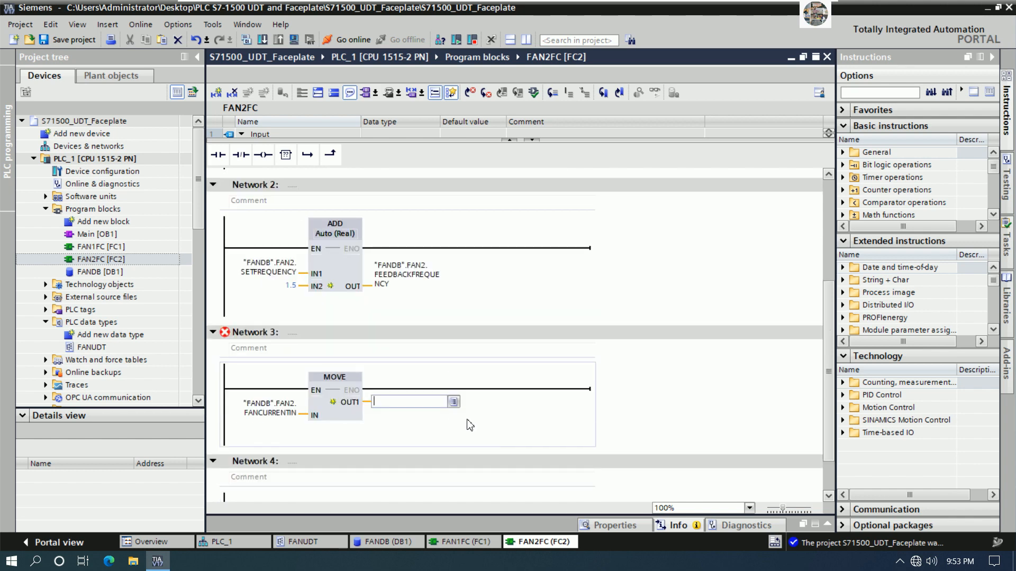
pyautogui.write('FANDB".')
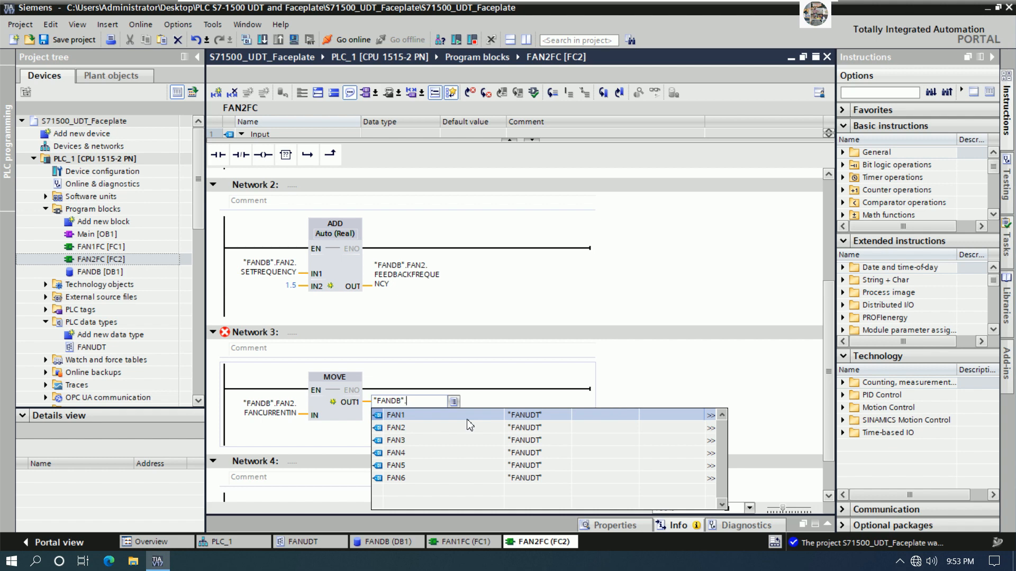
pyautogui.write('FAN2.')
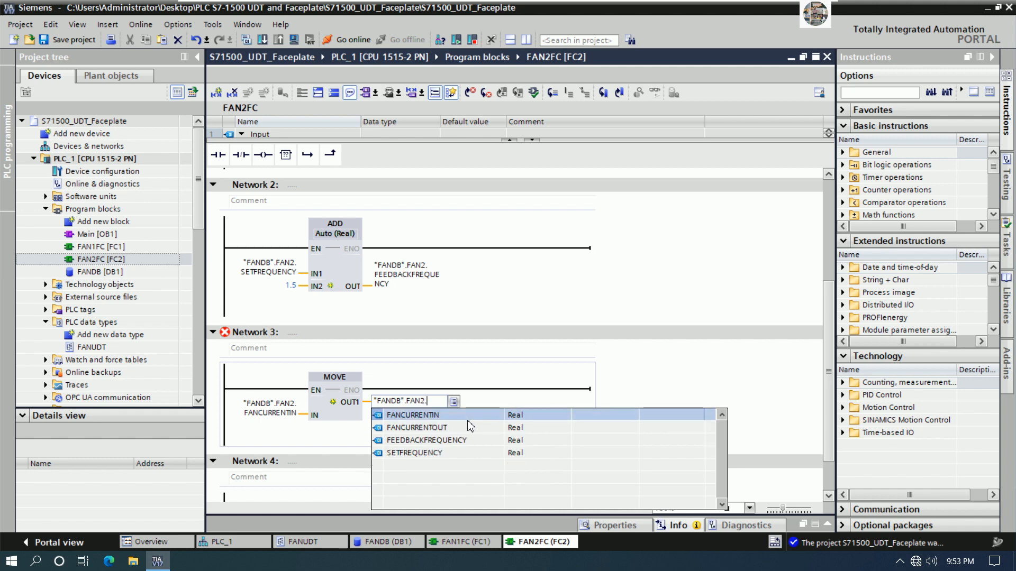
pyautogui.press('Down')
pyautogui.press('Down')
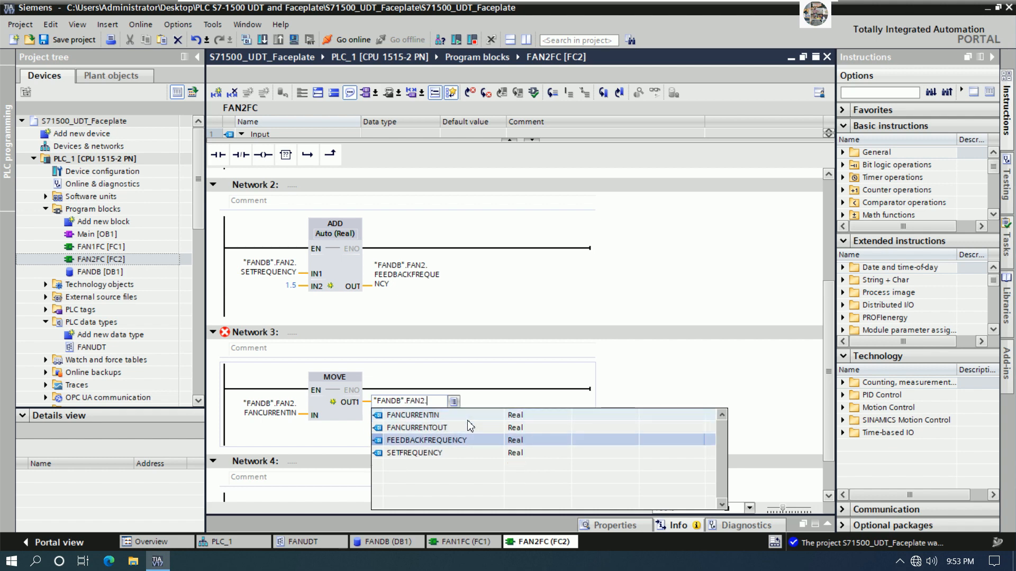
pyautogui.press('Up')
pyautogui.press('Return')
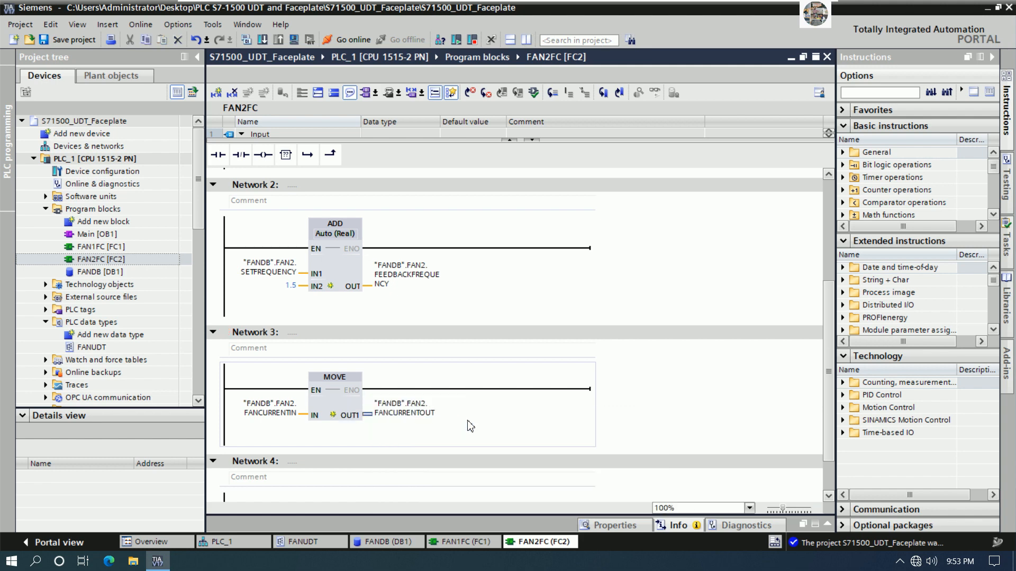
# Save the project, compile the FAN2FC block, and save the project again.
pyautogui.scroll(5, 487, 374)
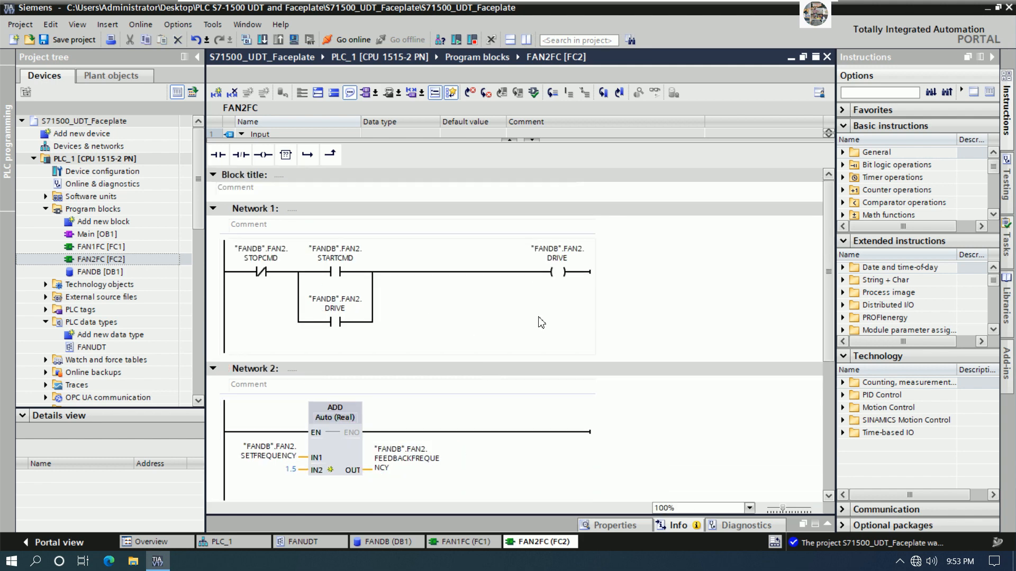
pyautogui.click(73, 40)
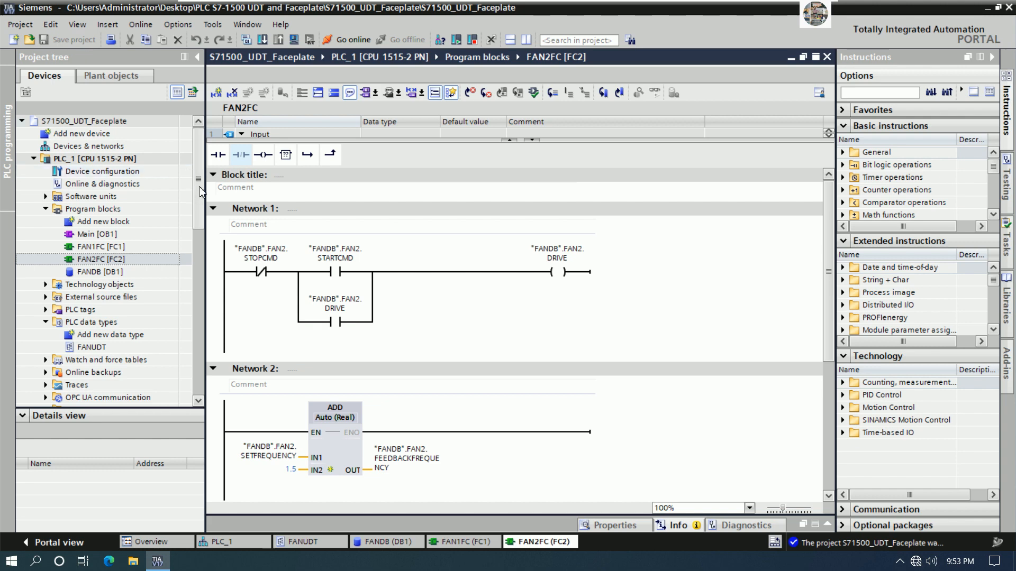
pyautogui.click(247, 41)
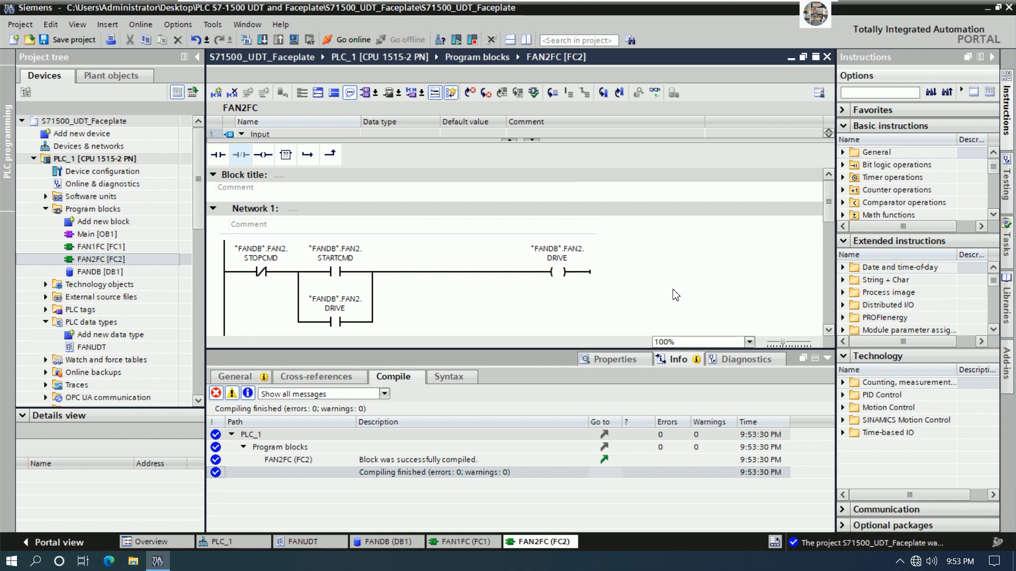
pyautogui.click(827, 359)
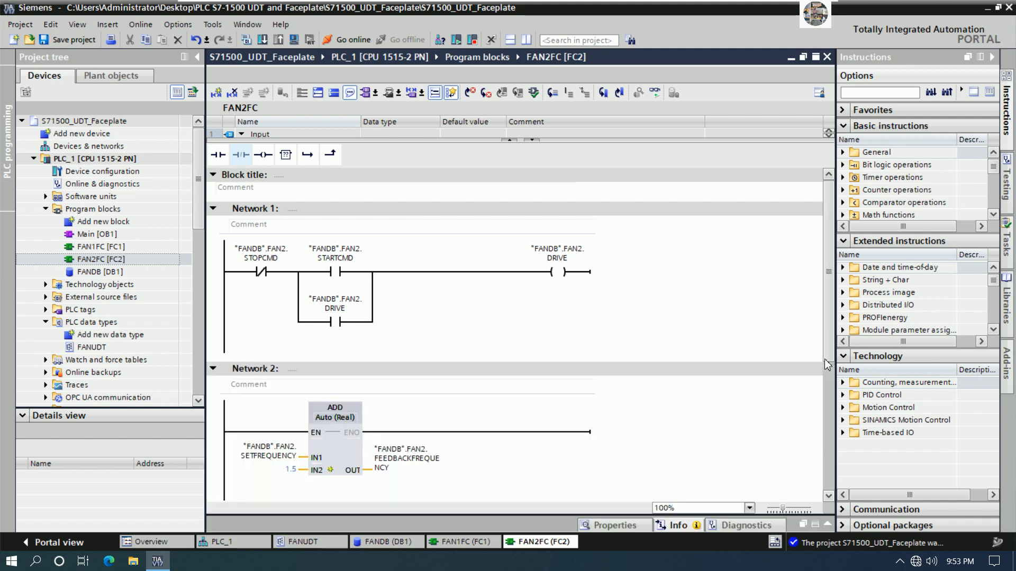
pyautogui.click(78, 43)
# Open the Main [OB1] block and title its Network 1 "FAN1 CONTROLLER".
pyautogui.click(95, 234)
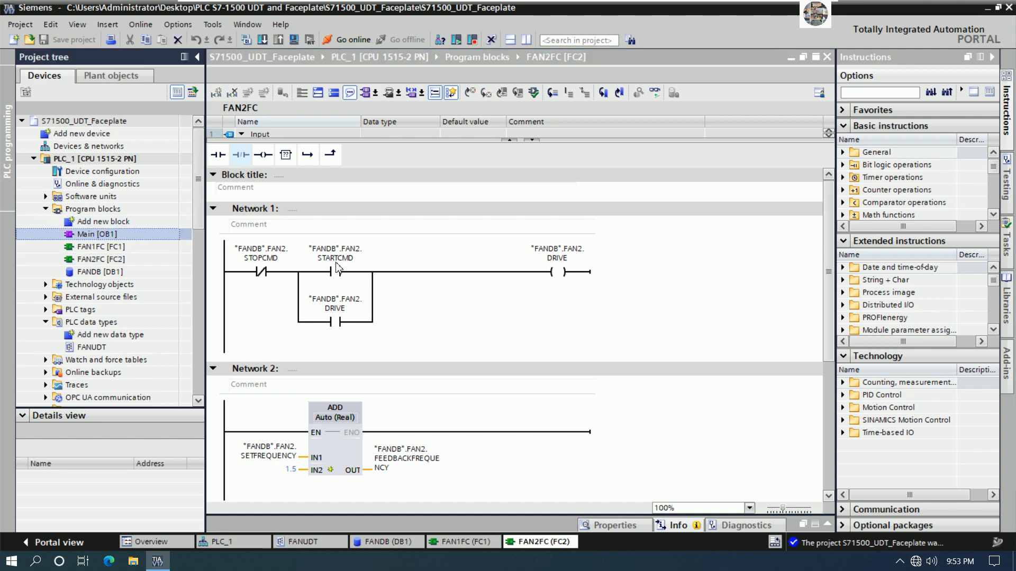
pyautogui.press('Return')
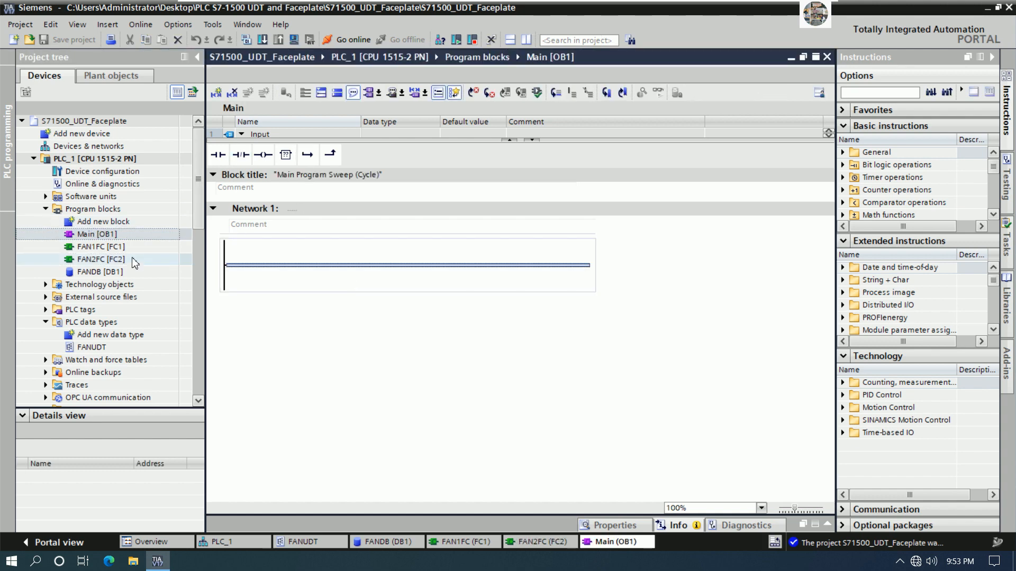
pyautogui.click(292, 212)
pyautogui.write('F')
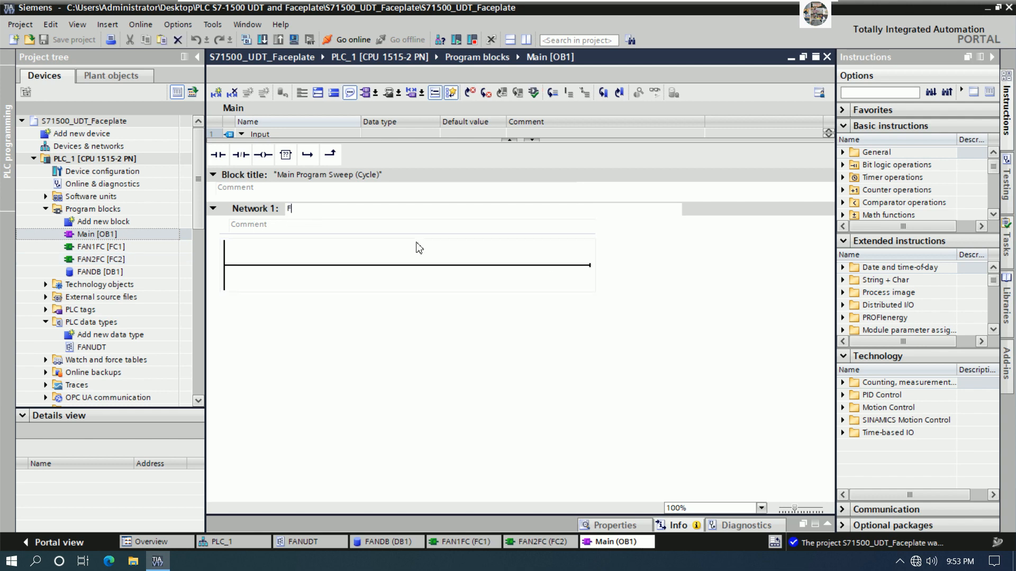
pyautogui.write('AN1 CONTROLLER')
# Place a call to FAN1FC [FC1] on the rung of Network 1 in Main.
pyautogui.click(294, 264)
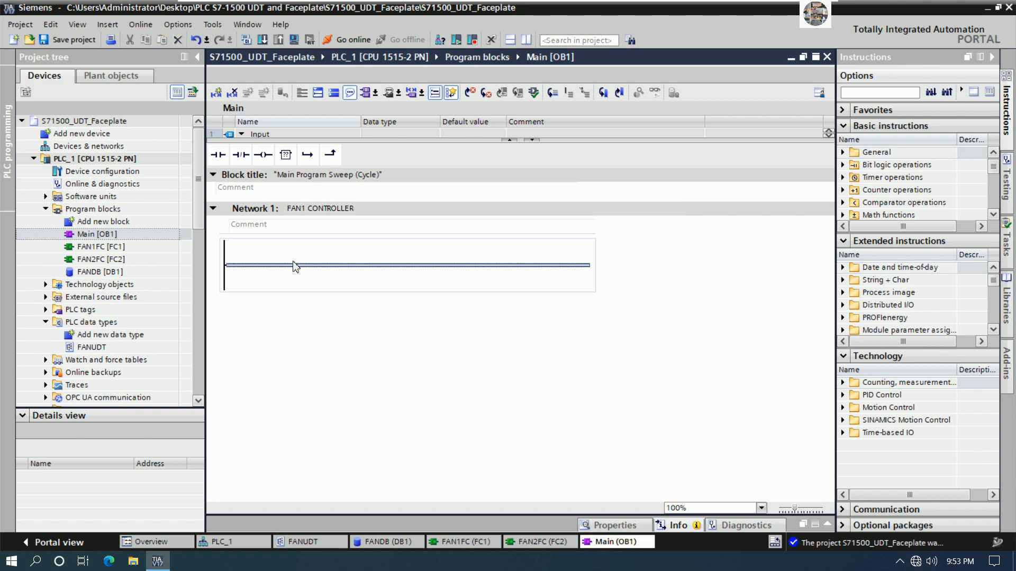
pyautogui.click(94, 249)
pyautogui.moveTo(93, 250); pyautogui.dragTo(406, 267)
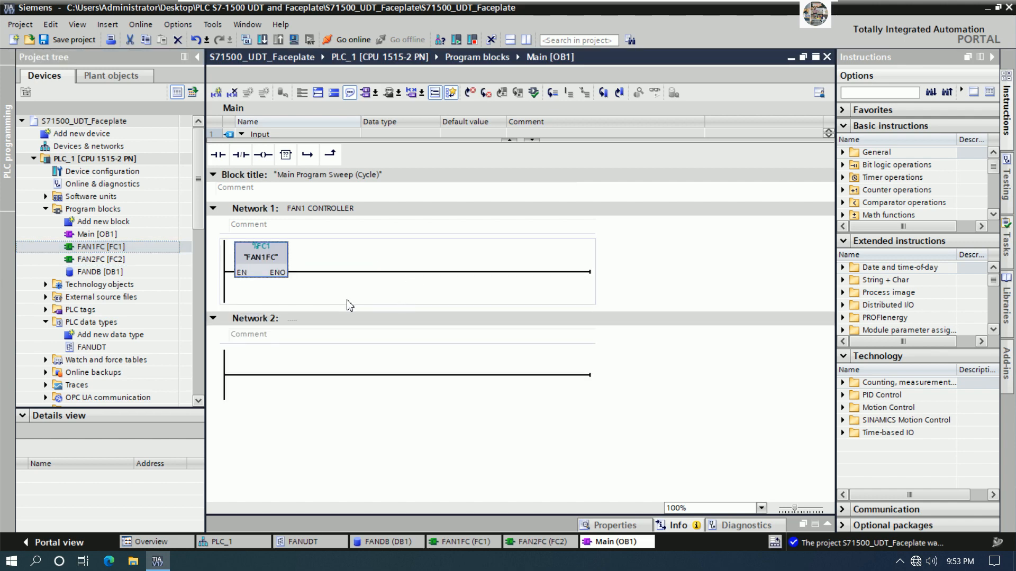
# Title Network 2 of Main "FAN2 CONTROLLER" and place a call to FAN2FC [FC2] on its rung.
pyautogui.click(274, 319)
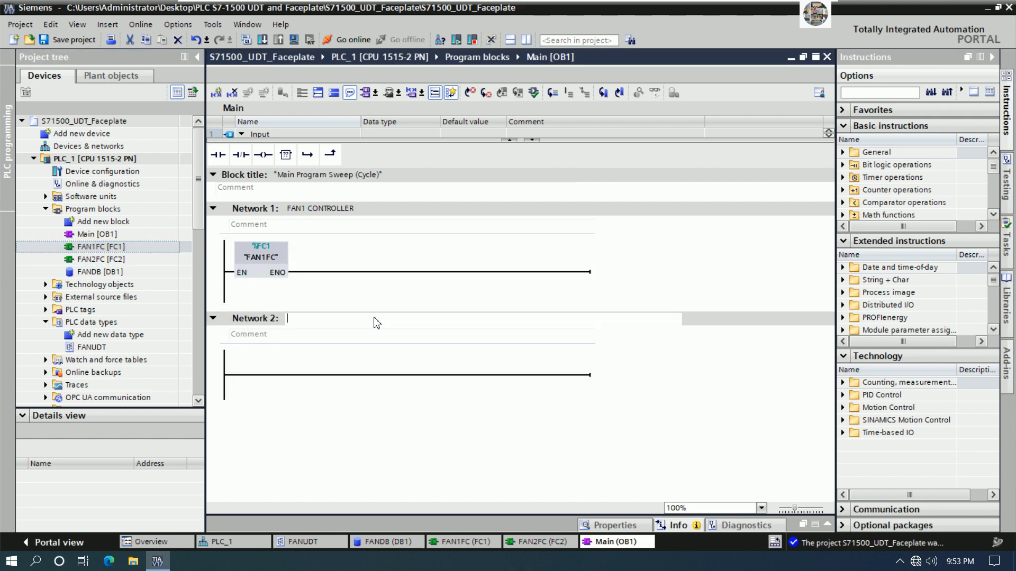
pyautogui.click(376, 320)
pyautogui.write('FAN2 CONTROLLER')
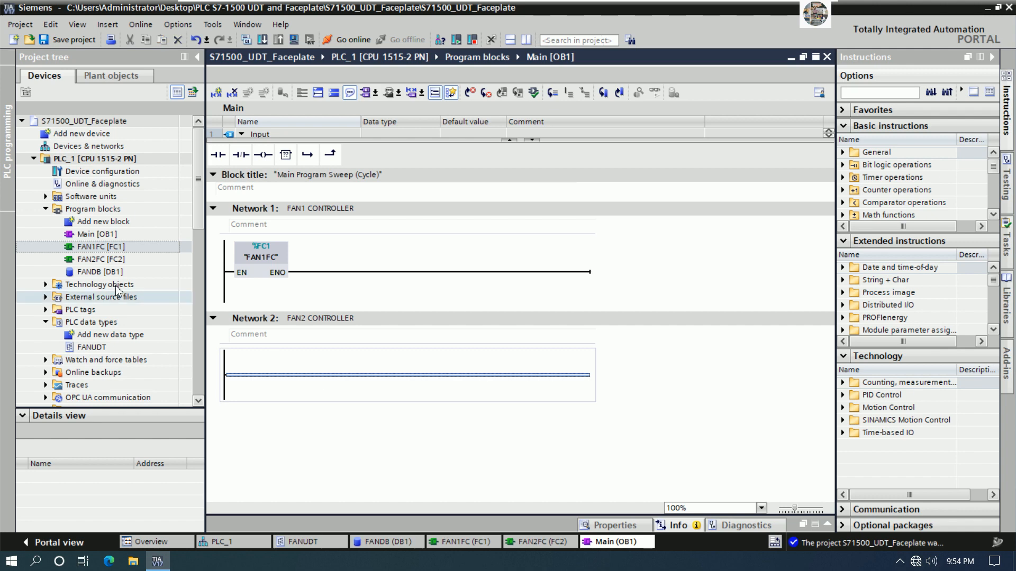
pyautogui.moveTo(101, 259)
pyautogui.mouseDown()
pyautogui.moveTo(316, 366)
pyautogui.moveTo(317, 377)
pyautogui.mouseUp()
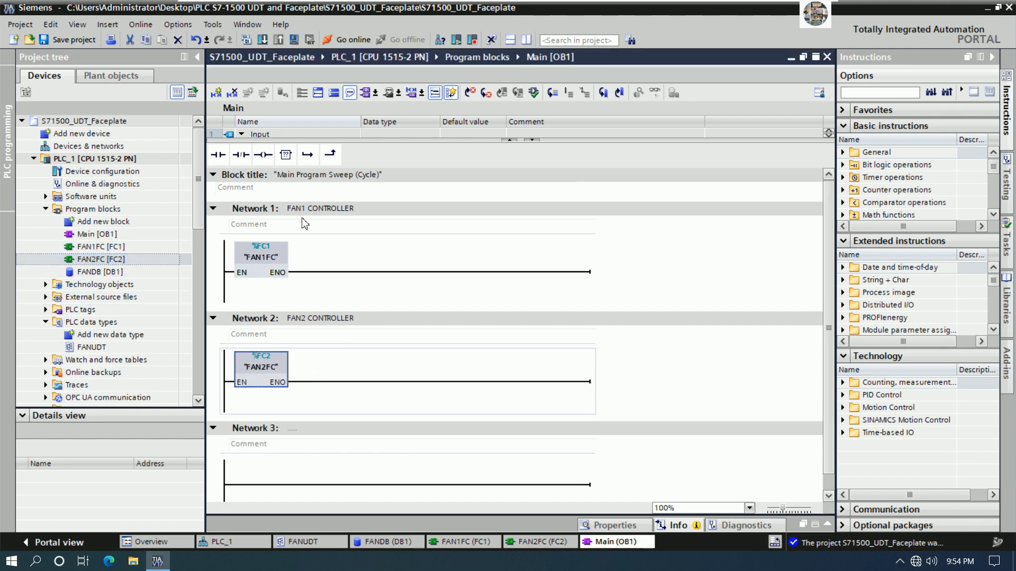
# Save the project and compile the Main [OB1] block.
pyautogui.click(75, 41)
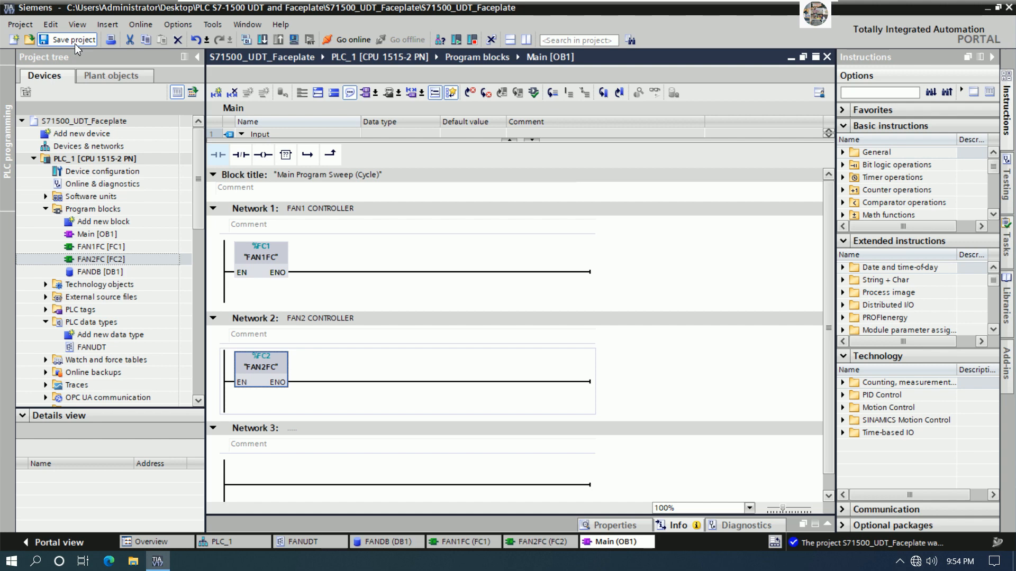
pyautogui.click(246, 41)
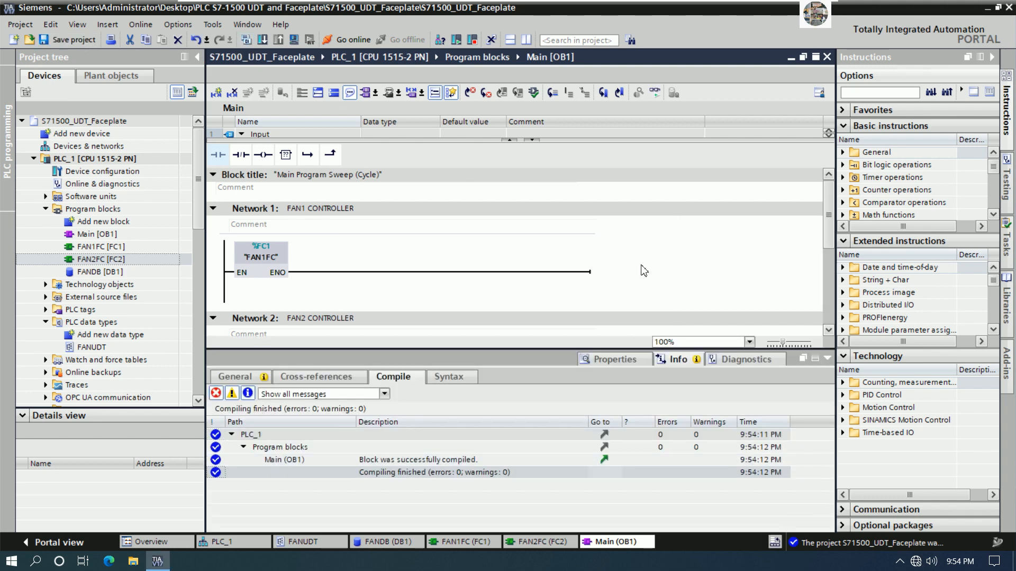
pyautogui.click(827, 358)
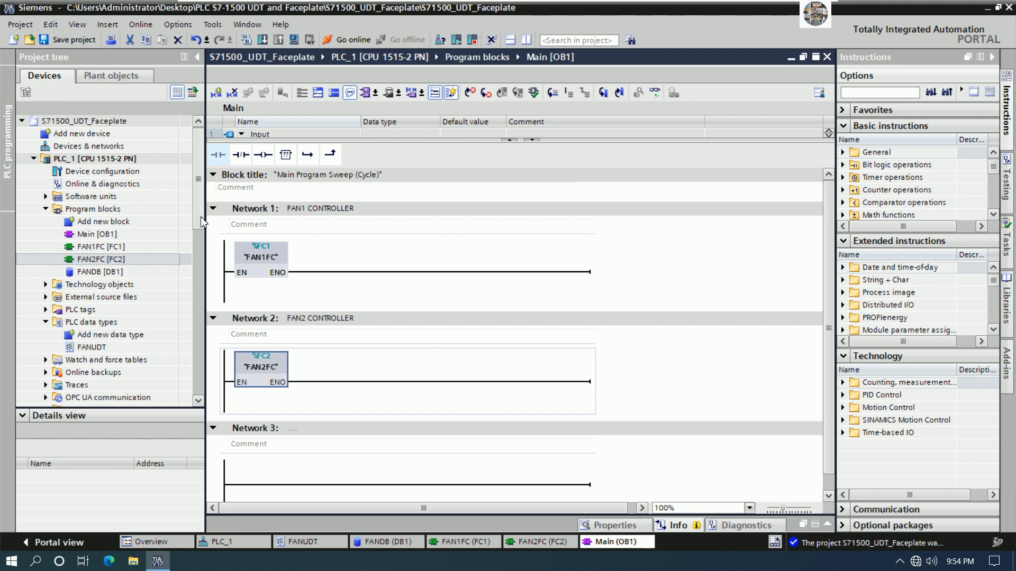
pyautogui.moveTo(201, 217)
pyautogui.mouseDown()
pyautogui.moveTo(201, 229)
pyautogui.moveTo(202, 210)
pyautogui.mouseUp()
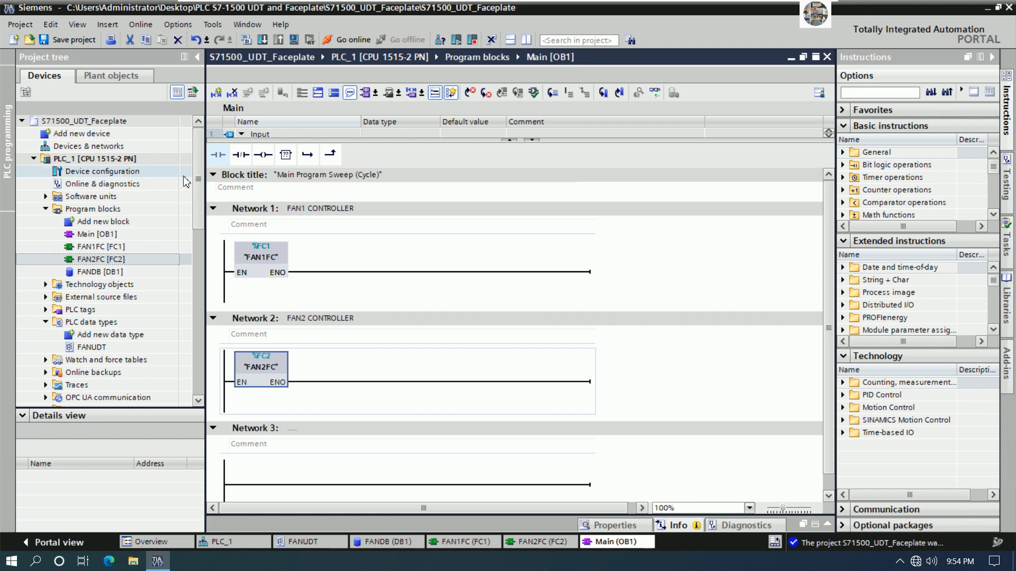
# Add a new HMI device, the 7-inch TP700 Comfort panel with article number 6AV2 124-0GC01-0AX0, version 17.0.0.0.
pyautogui.click(95, 136)
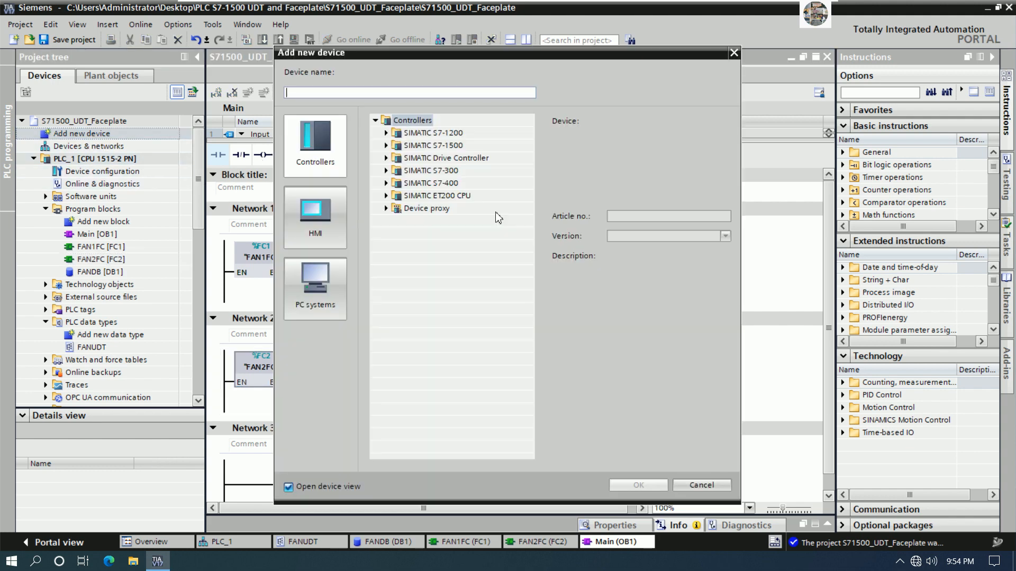
pyautogui.click(329, 216)
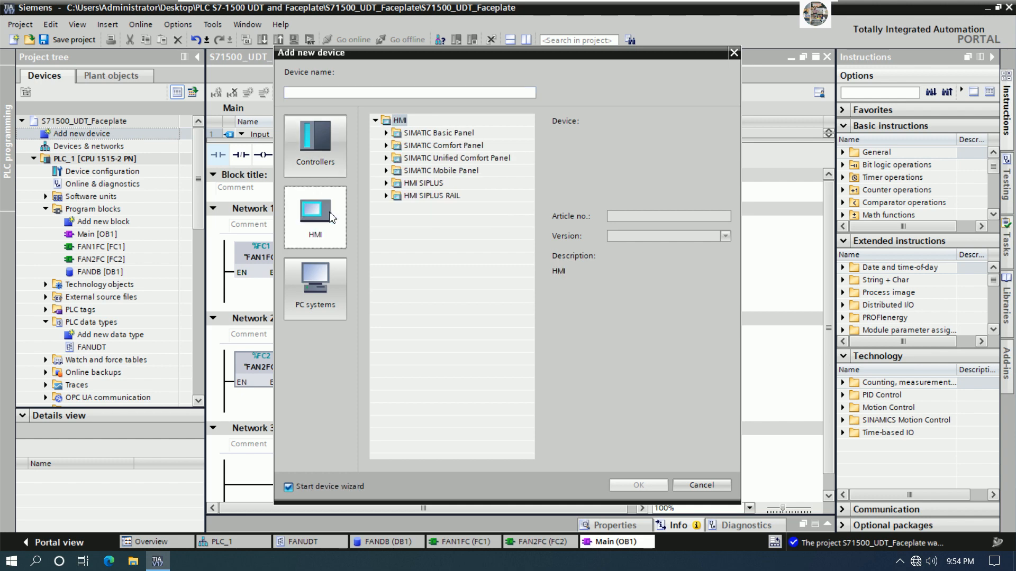
pyautogui.click(391, 145)
pyautogui.click(397, 170)
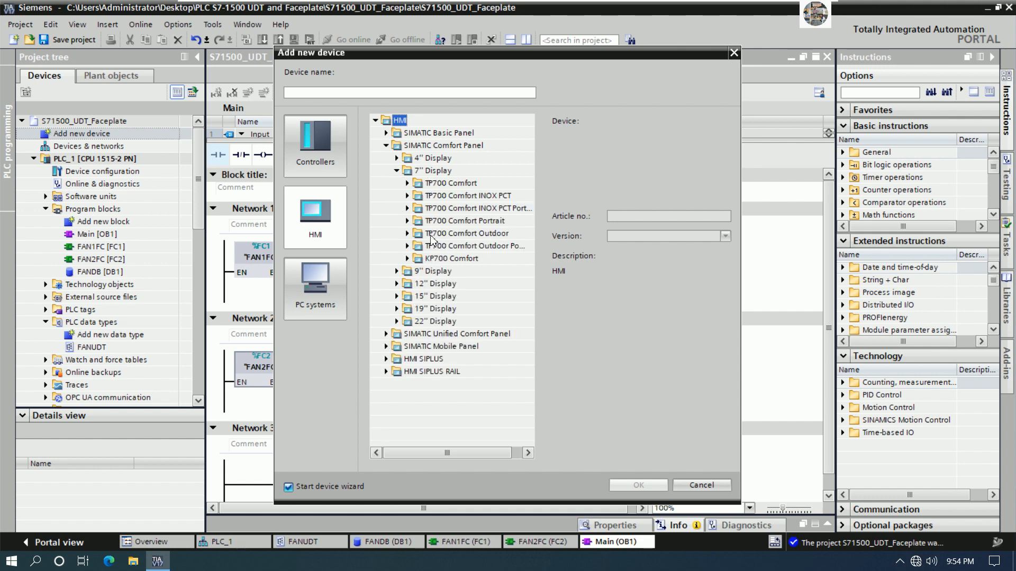
pyautogui.click(408, 183)
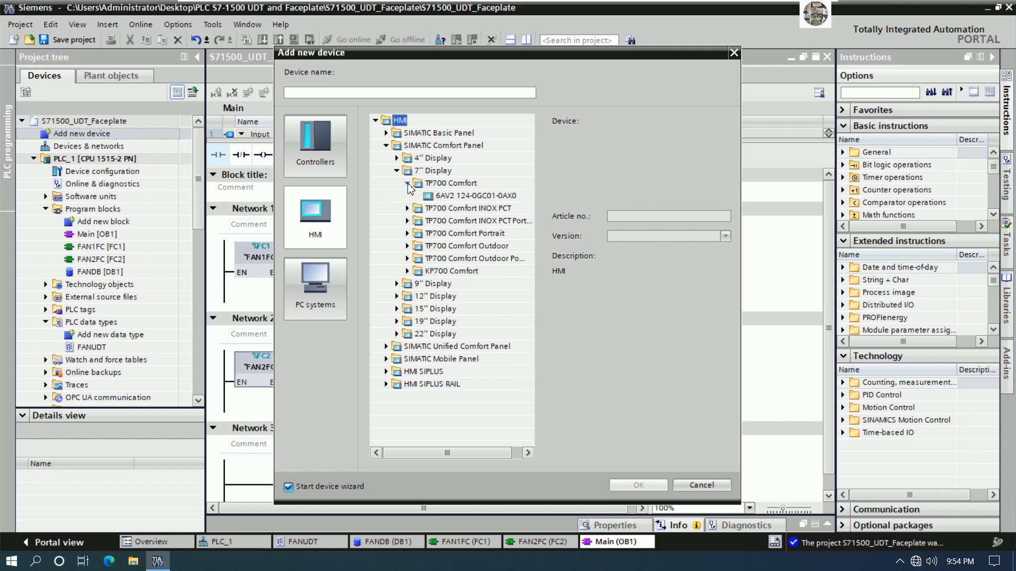
pyautogui.click(462, 196)
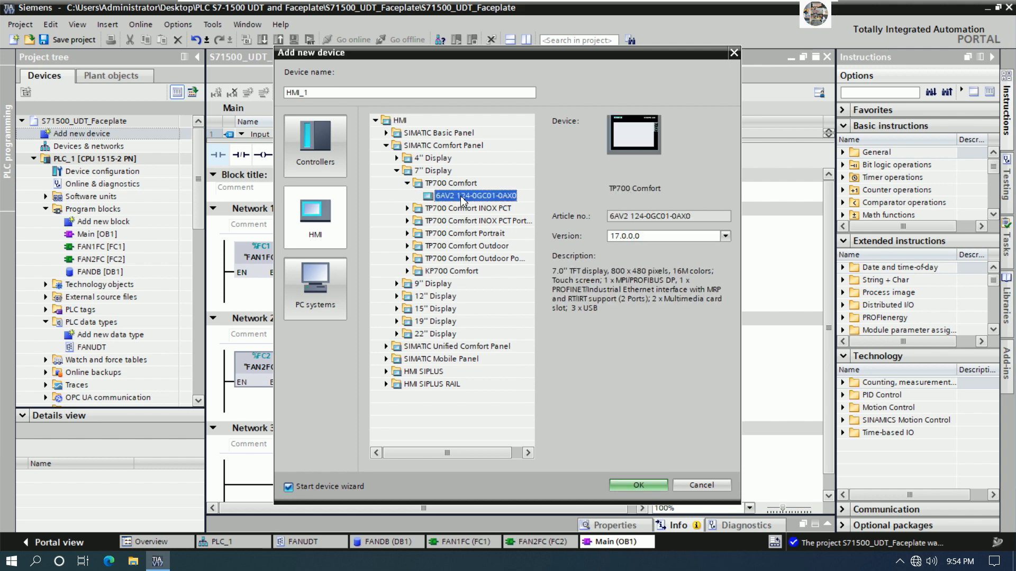
pyautogui.click(645, 481)
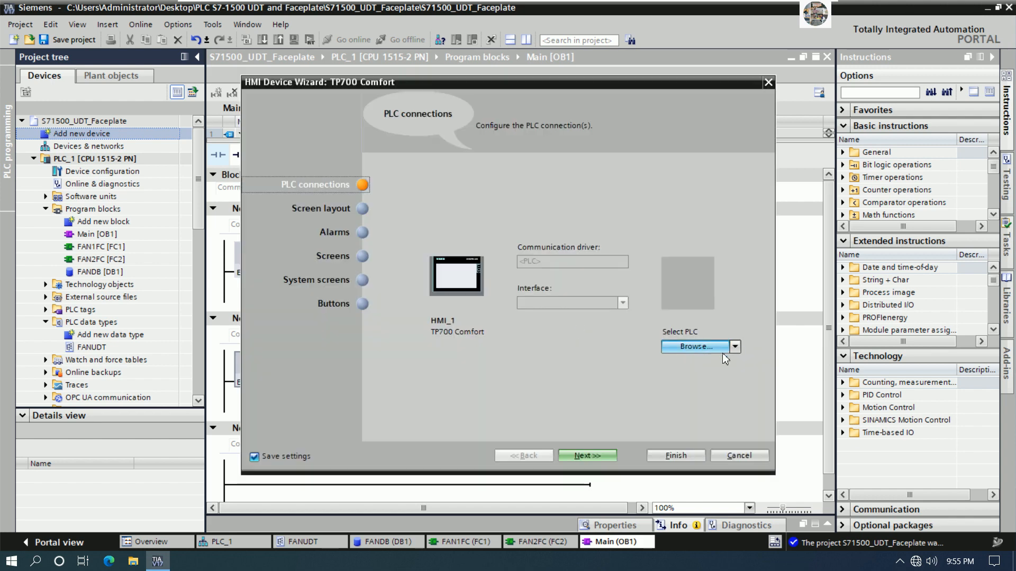
# Connect the HMI to PLC_1 over the ETHERNET interface and finish the device wizard with the default screen layout.
pyautogui.click(734, 347)
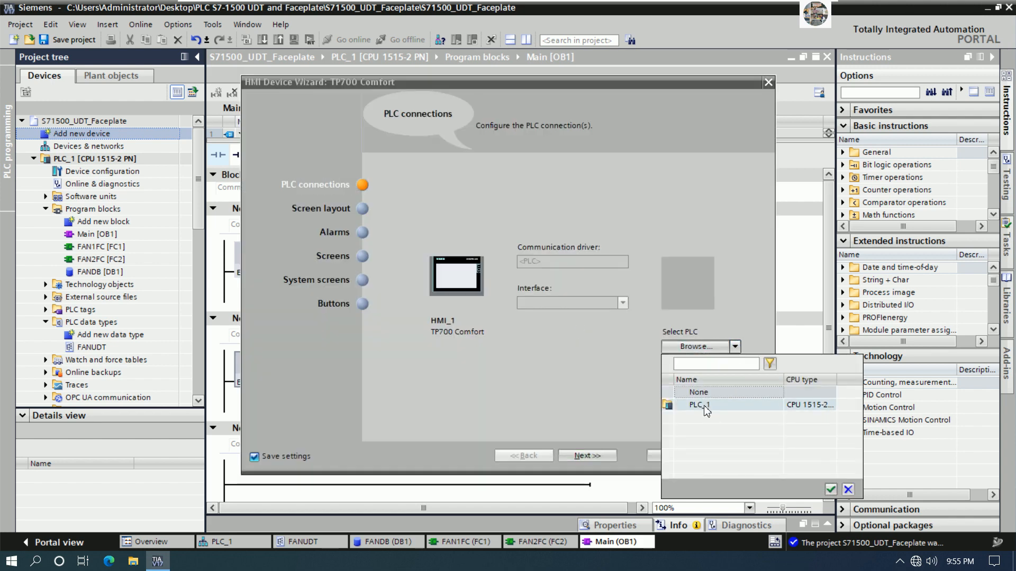
pyautogui.click(705, 407)
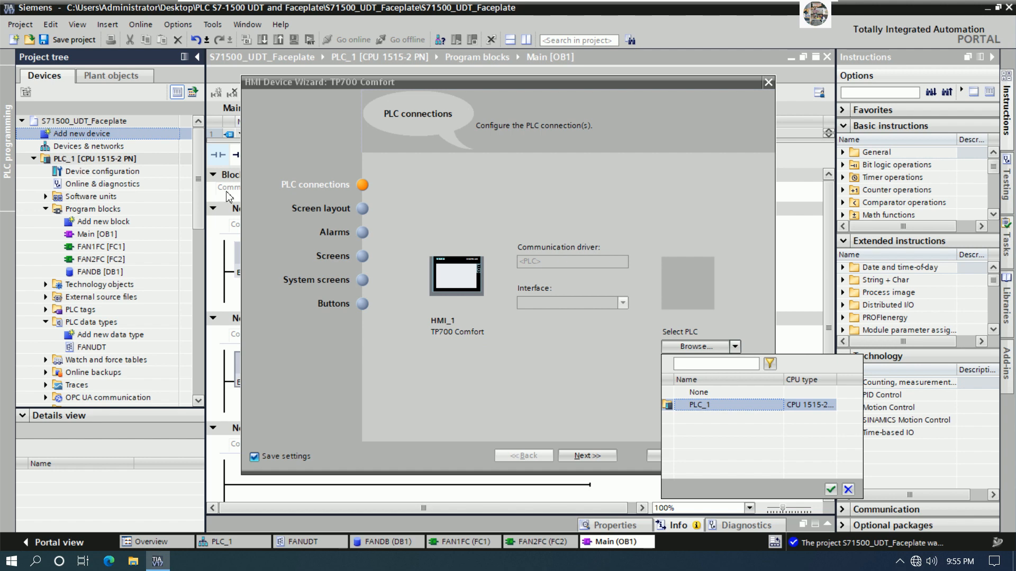
pyautogui.click(828, 490)
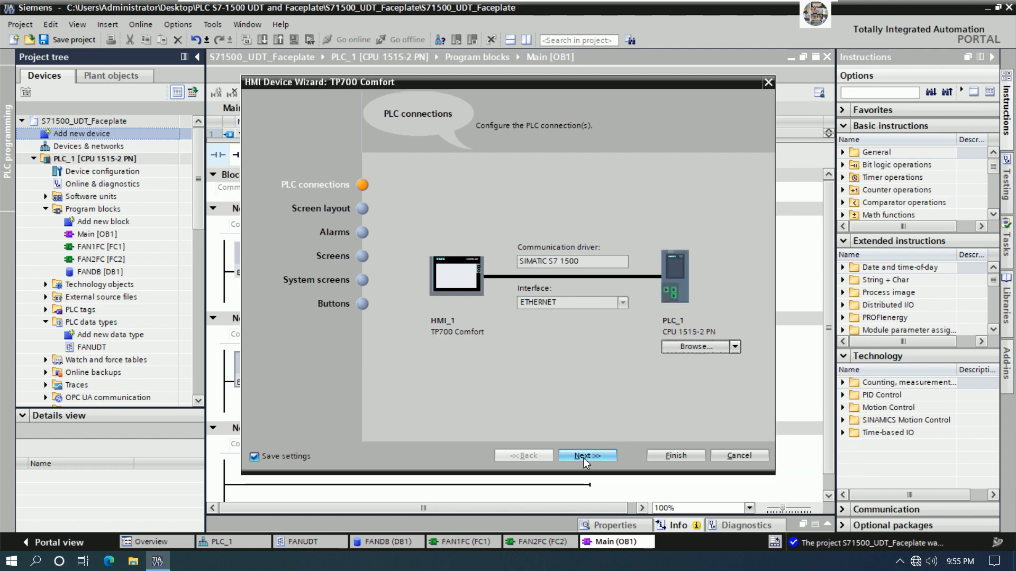
pyautogui.click(616, 302)
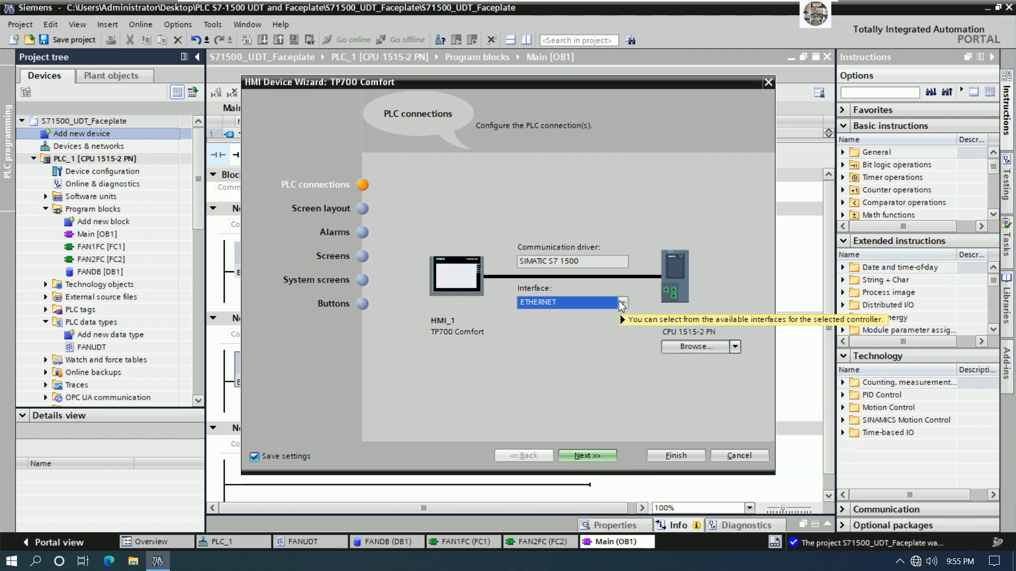
pyautogui.click(593, 459)
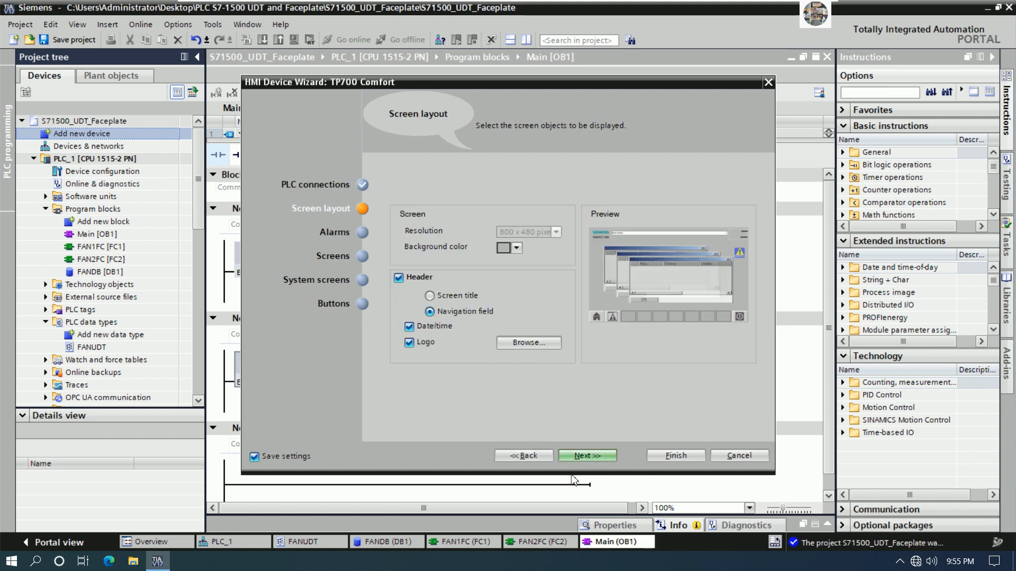
pyautogui.click(545, 456)
pyautogui.click(671, 458)
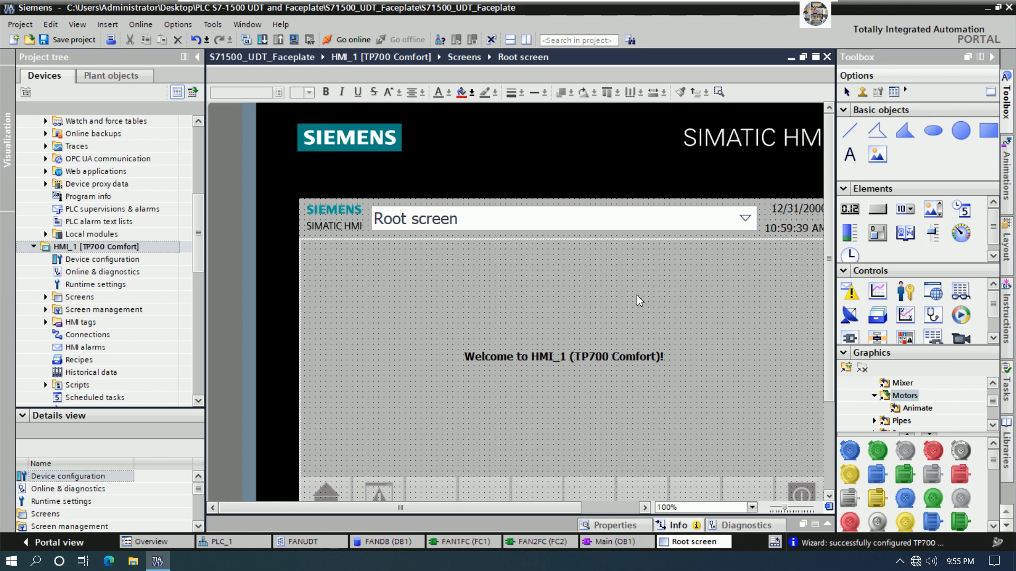
# Delete the welcome text, date/time fields and screen navigation field from the root screen, and save the project.
pyautogui.click(539, 360)
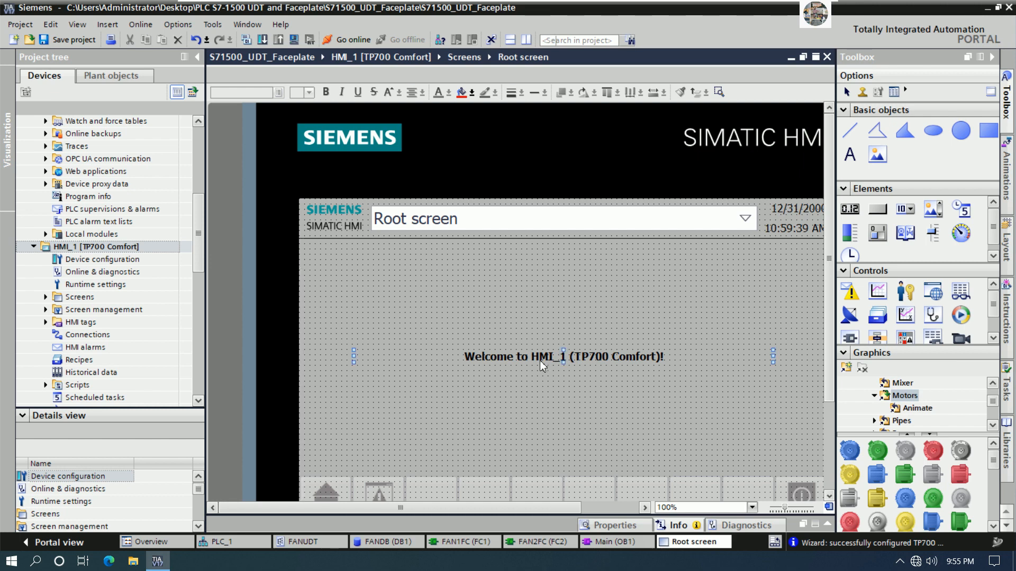
pyautogui.press('Delete')
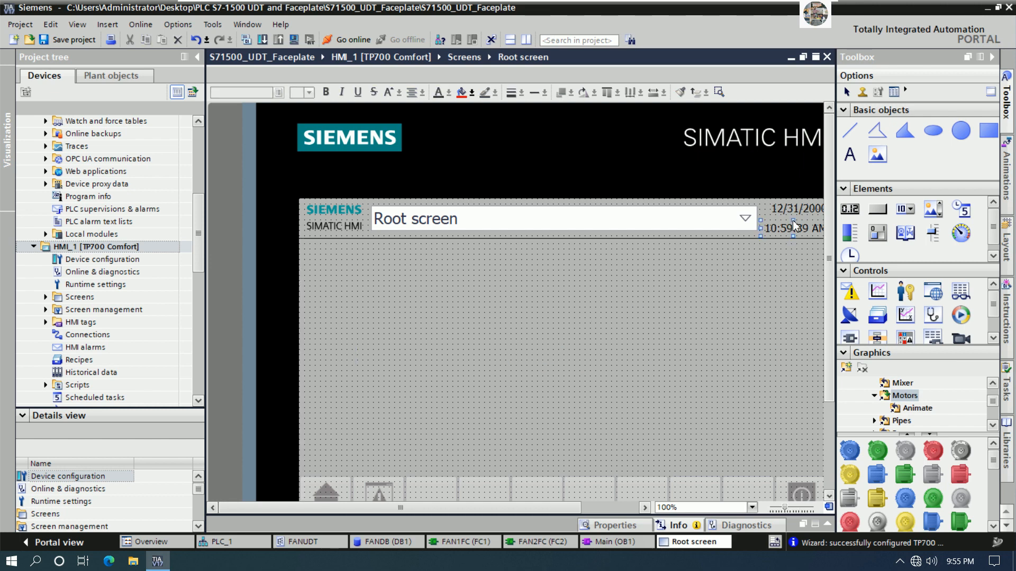
pyautogui.click(788, 216)
pyautogui.press('Delete')
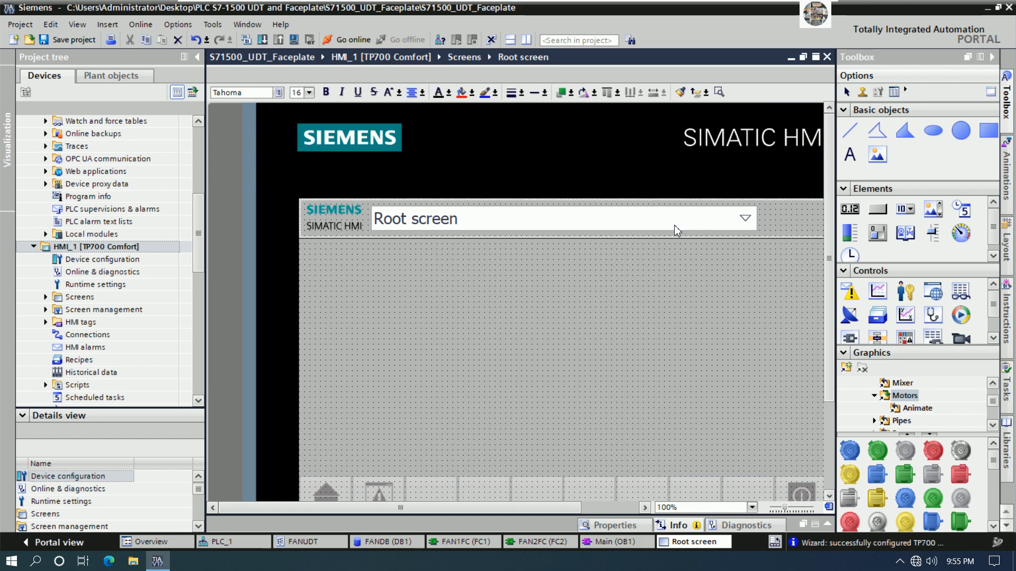
pyautogui.click(682, 225)
pyautogui.press('Delete')
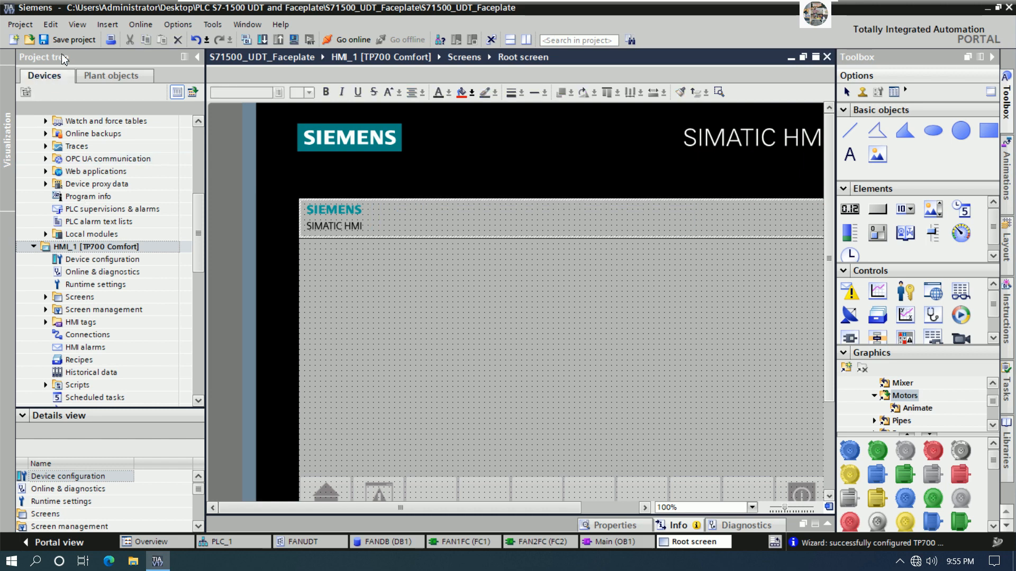
pyautogui.click(72, 40)
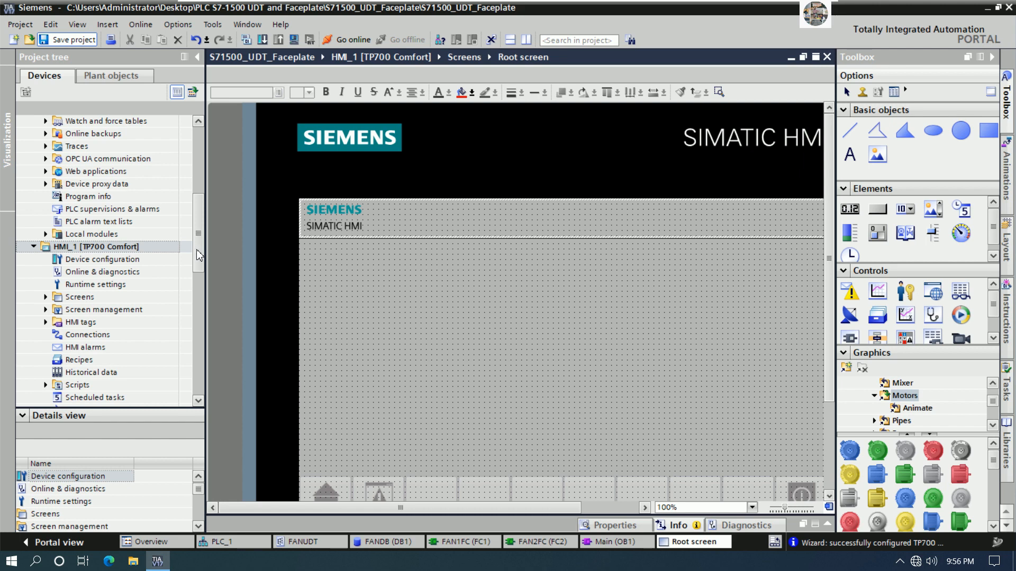
pyautogui.hotkey('ctrl', 's')
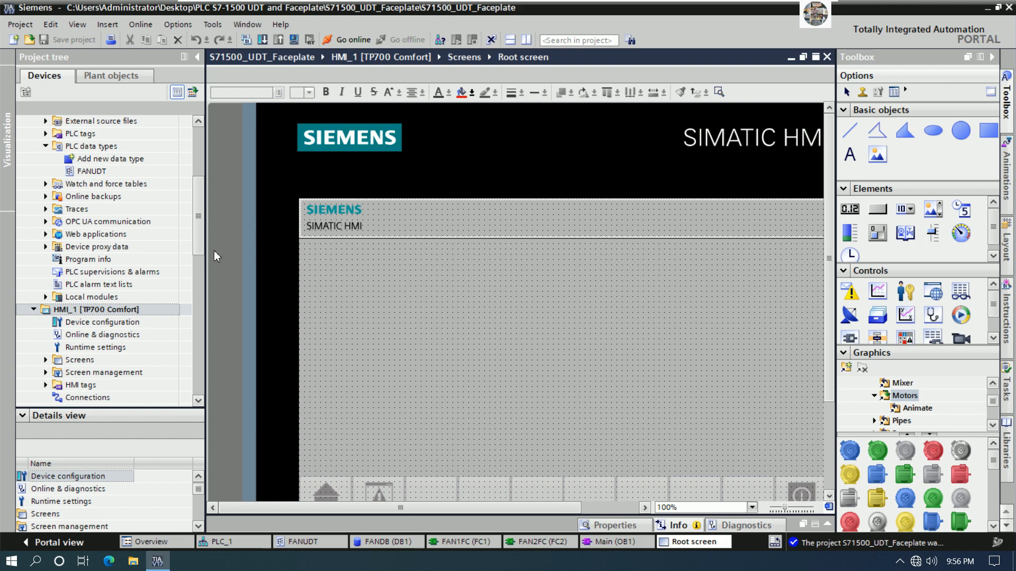
# Rename the HMI's Root screen as MAINSCREEN.
pyautogui.scroll(-2, 200, 249)
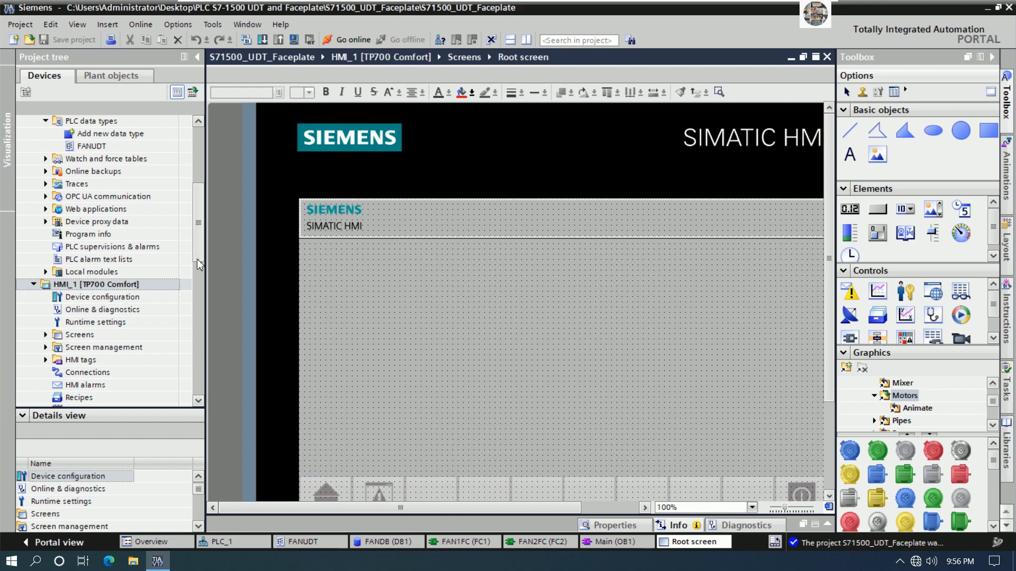
pyautogui.scroll(-3, 200, 264)
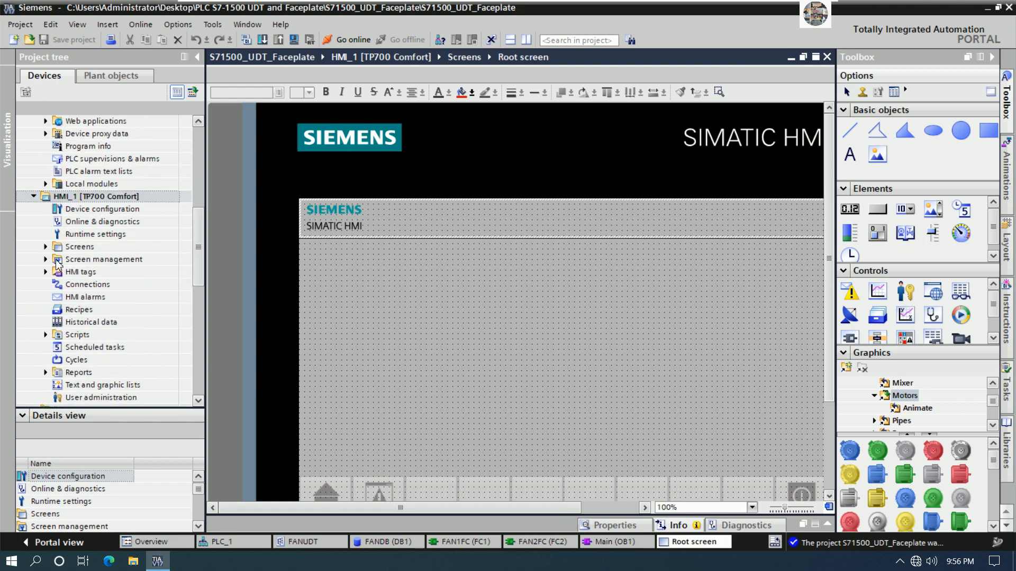
pyautogui.click(45, 247)
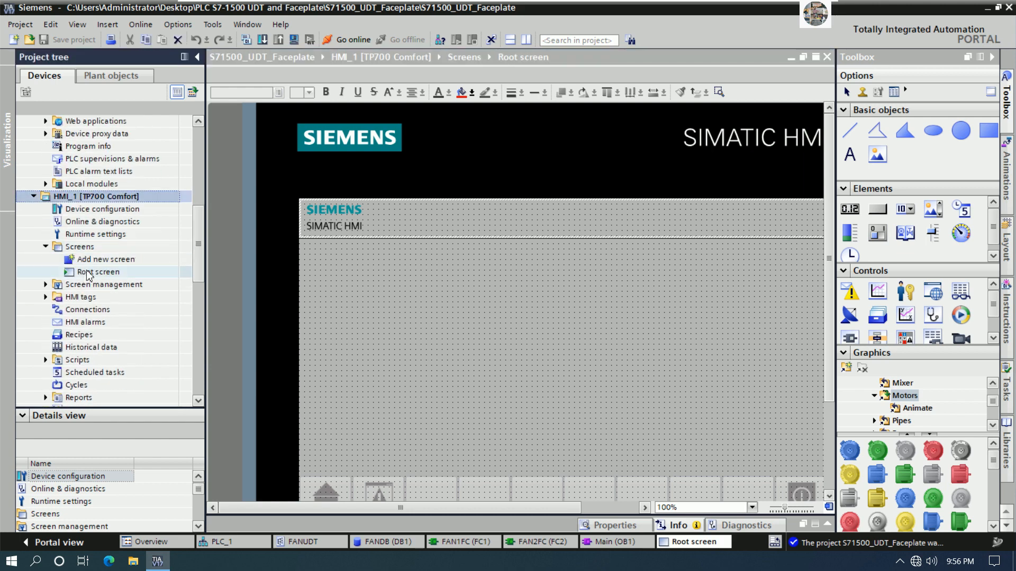
pyautogui.click(87, 272)
pyautogui.rightClick(88, 272)
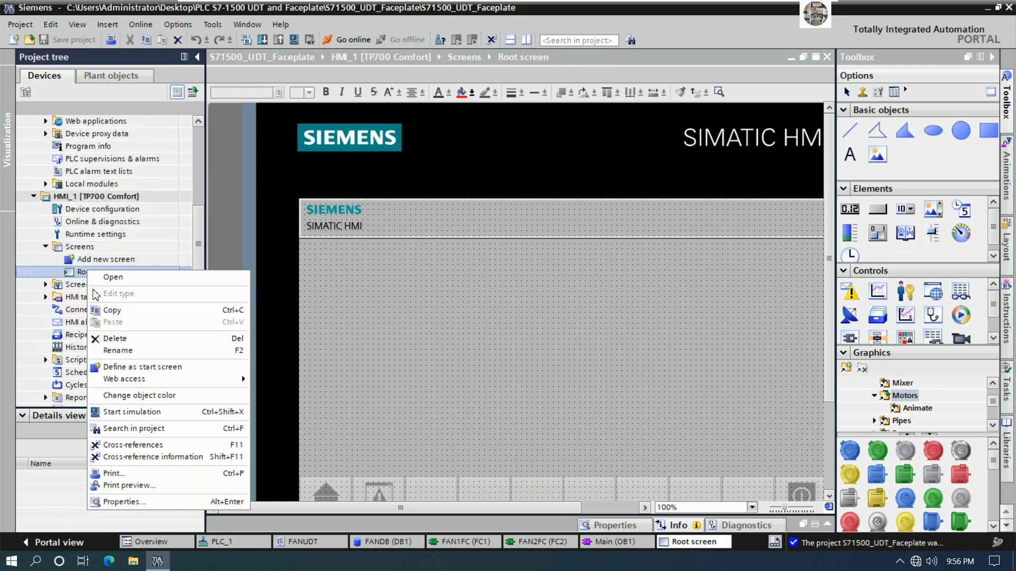
pyautogui.click(135, 351)
pyautogui.write('MA')
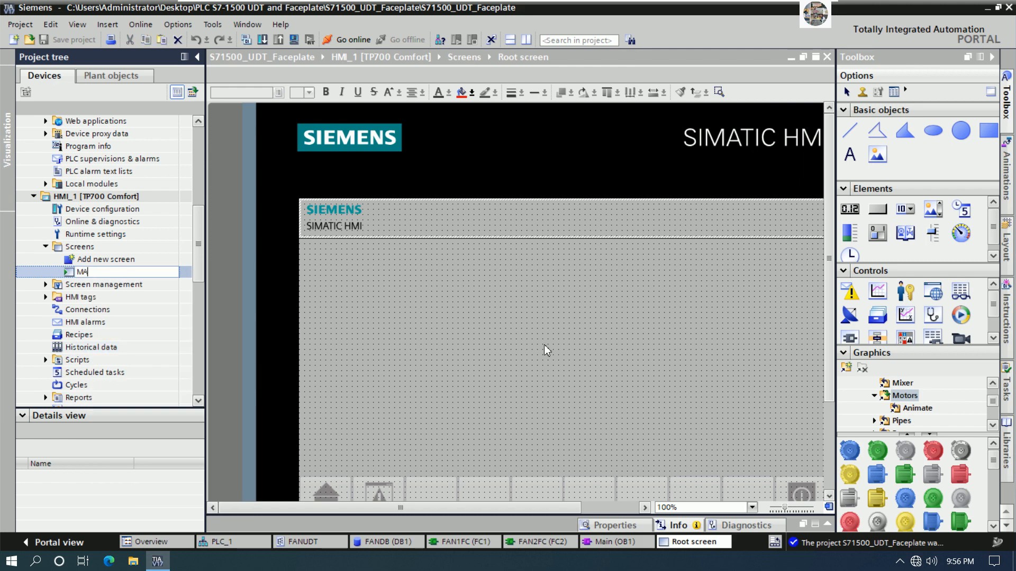
pyautogui.write('INSCREEN')
pyautogui.press('Return')
pyautogui.click(618, 425)
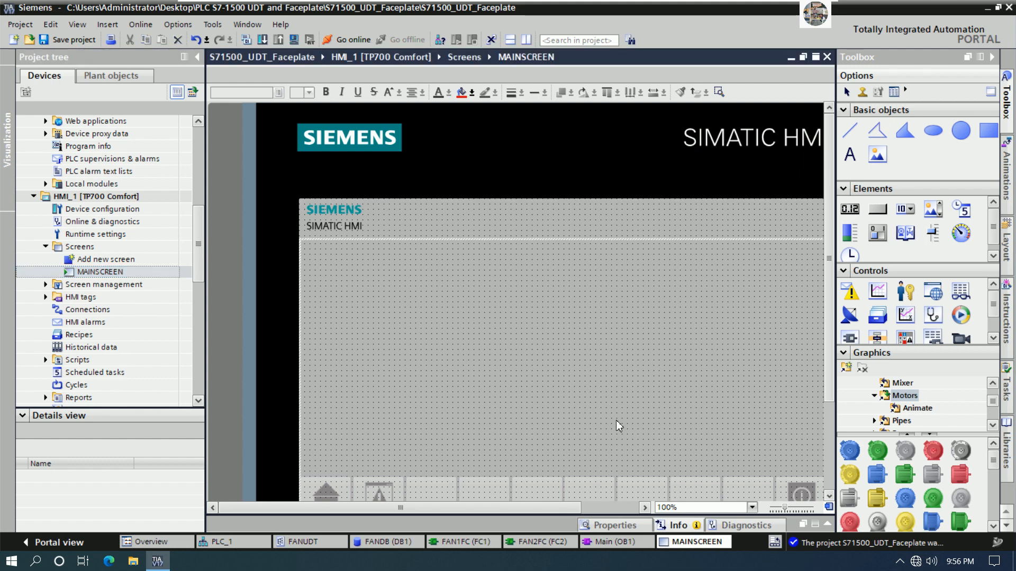
# Draw a large rectangle in the upper-left part of MAINSCREEN's work area, covering almost half of its width.
pyautogui.moveTo(551, 502); pyautogui.dragTo(573, 513)
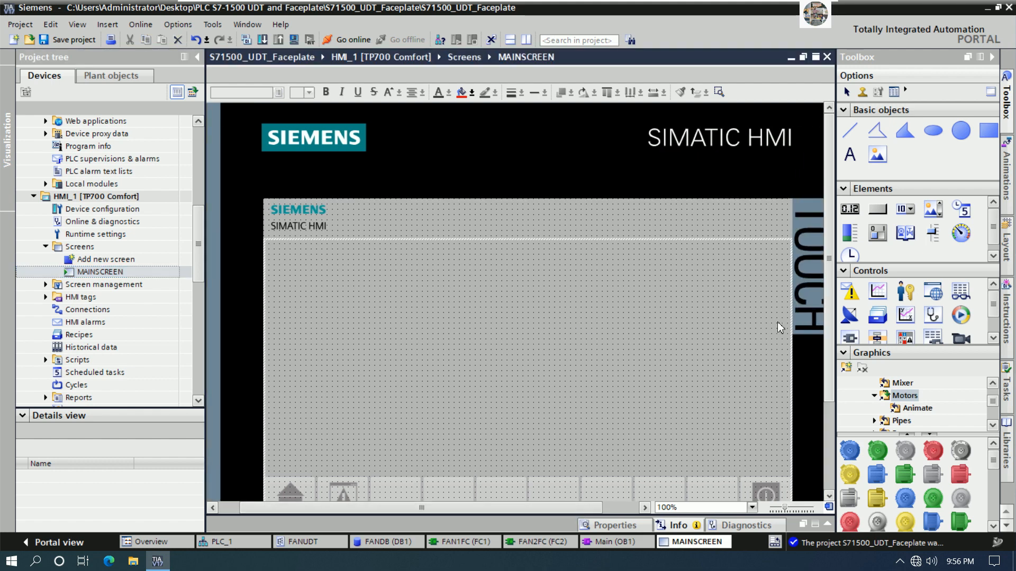
pyautogui.moveTo(829, 287); pyautogui.dragTo(833, 334)
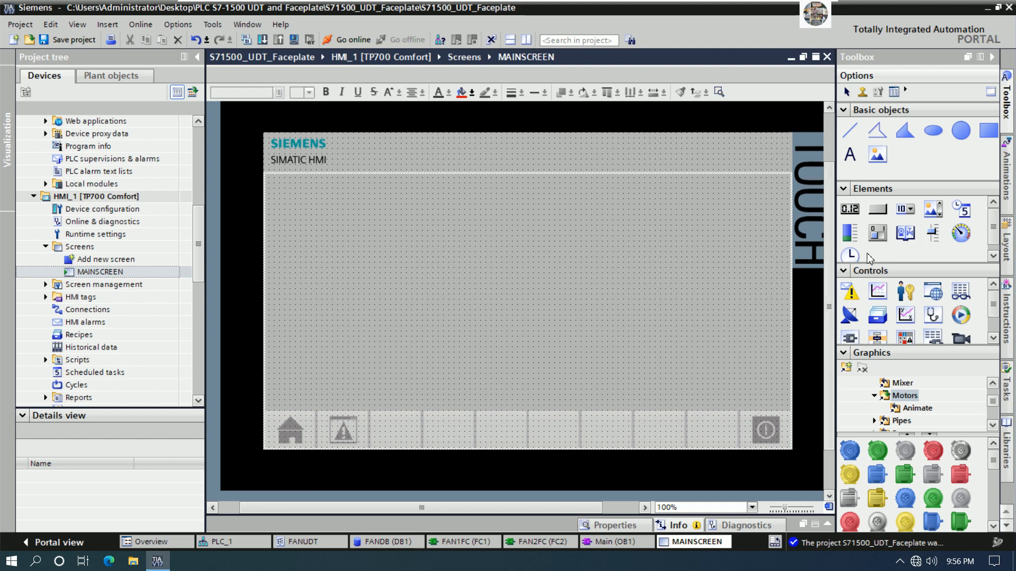
pyautogui.click(987, 130)
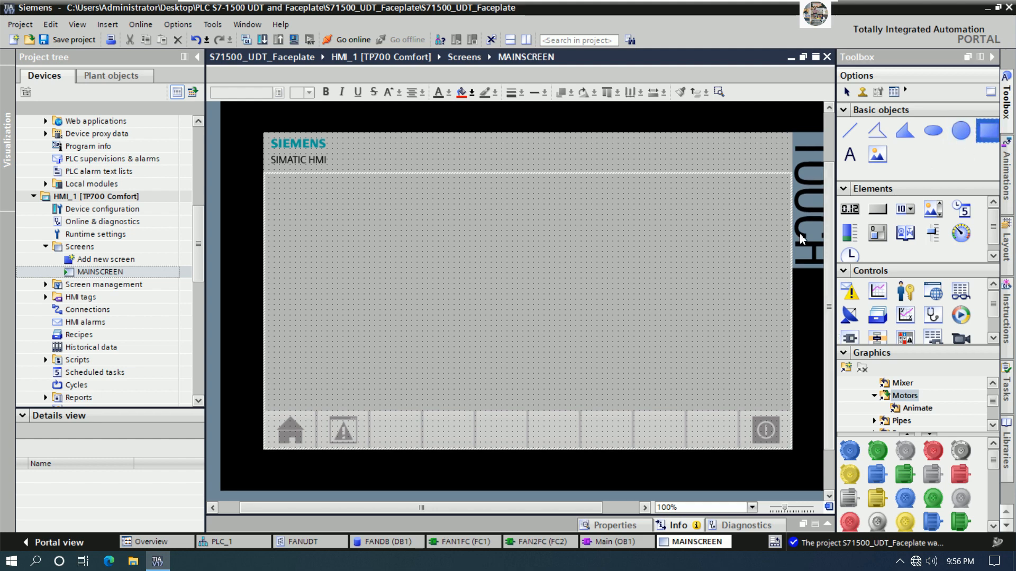
pyautogui.moveTo(281, 189); pyautogui.dragTo(520, 361)
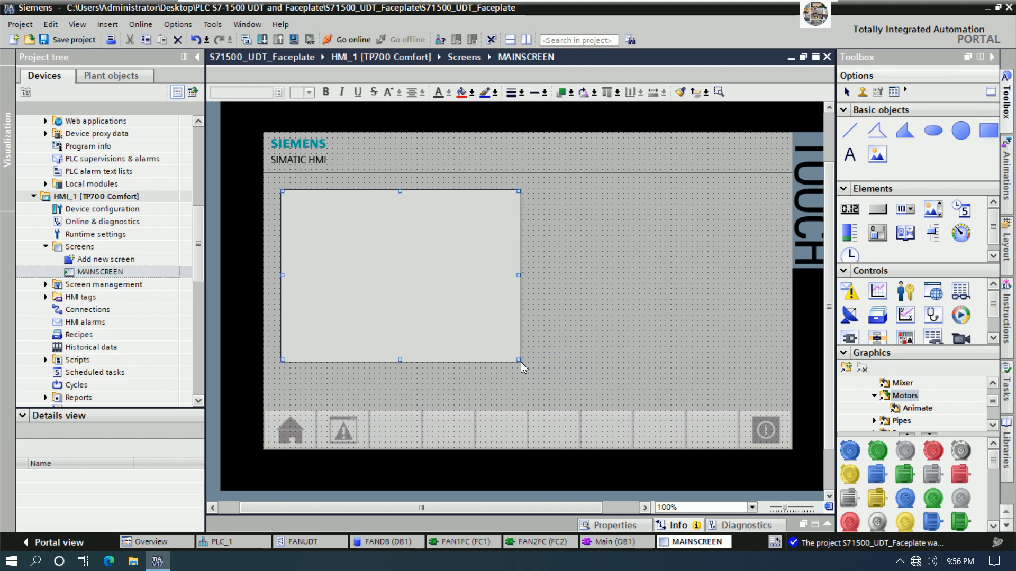
# Place a button about 151 by 65 pixels in the rectangle's lower-left corner and label it START.
pyautogui.click(878, 211)
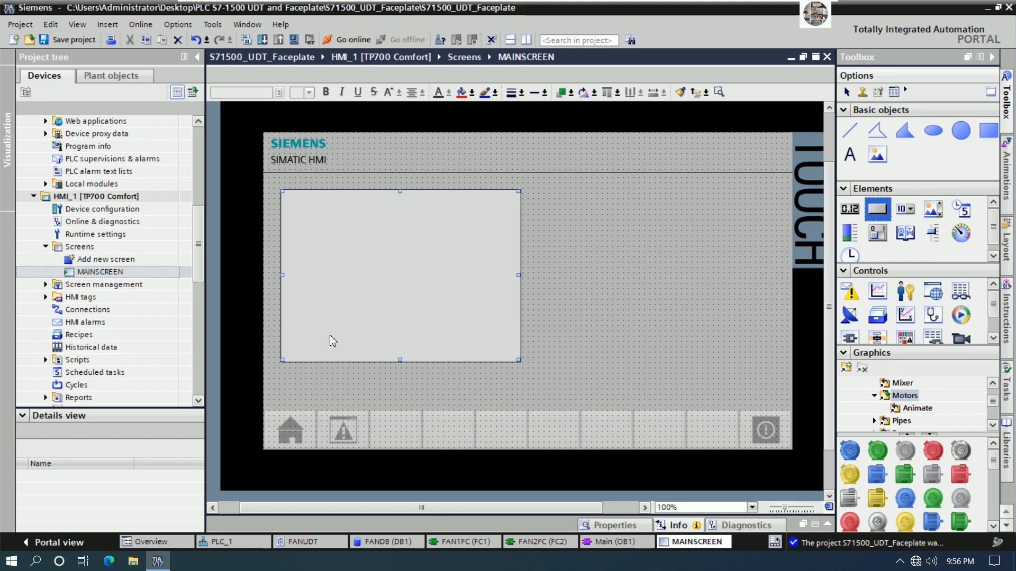
pyautogui.moveTo(296, 312); pyautogui.dragTo(395, 356)
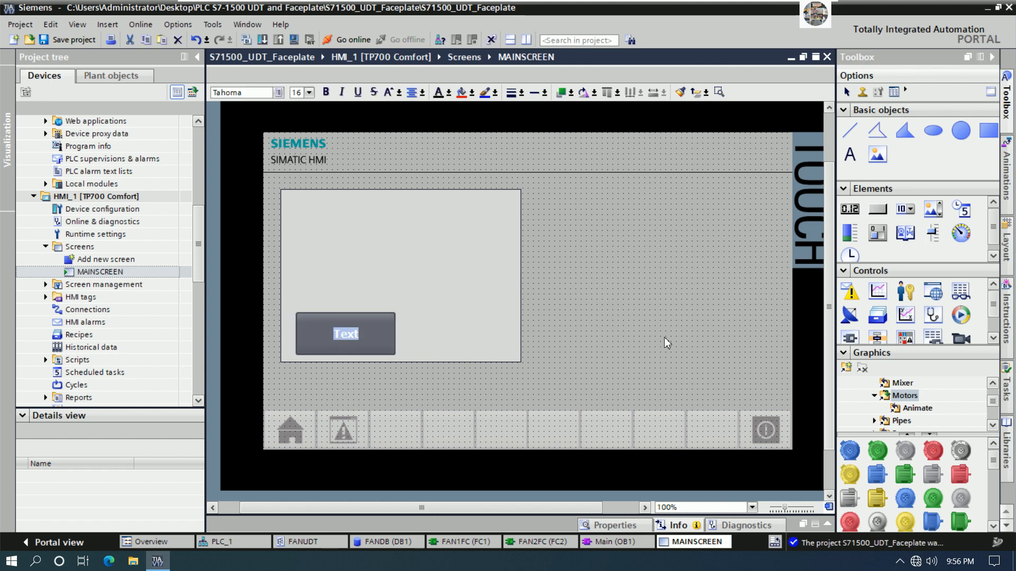
pyautogui.write('START')
pyautogui.click(665, 338)
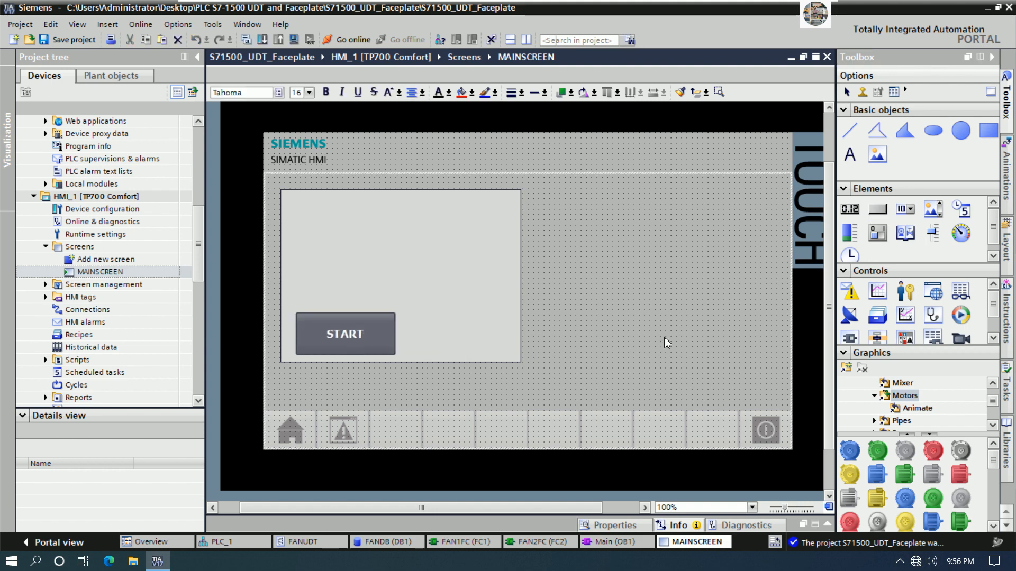
# Duplicate the START button and align the copy directly to the right of the original inside the rectangle.
pyautogui.click(354, 341)
pyautogui.rightClick(353, 340)
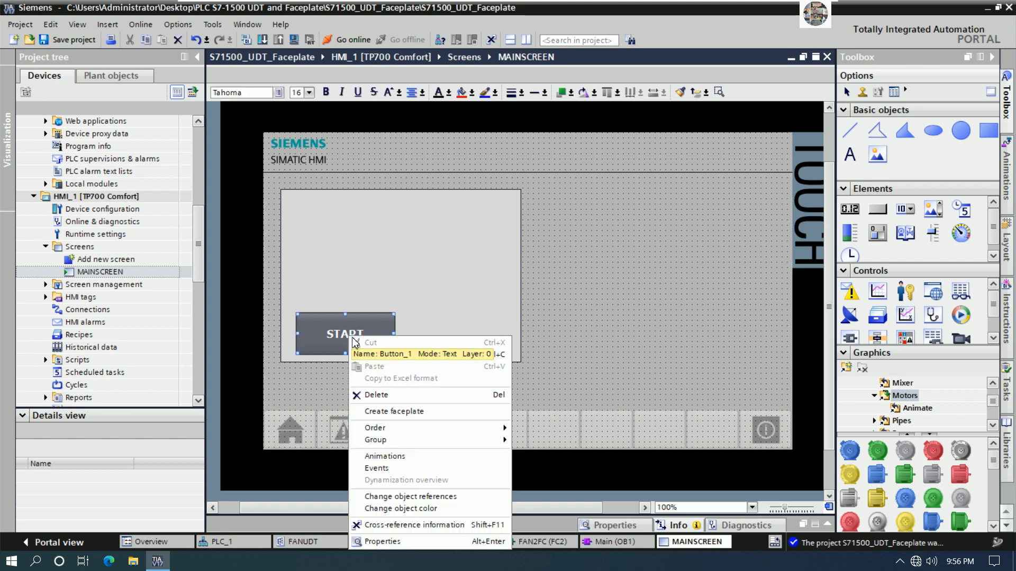
pyautogui.click(409, 353)
pyautogui.rightClick(439, 319)
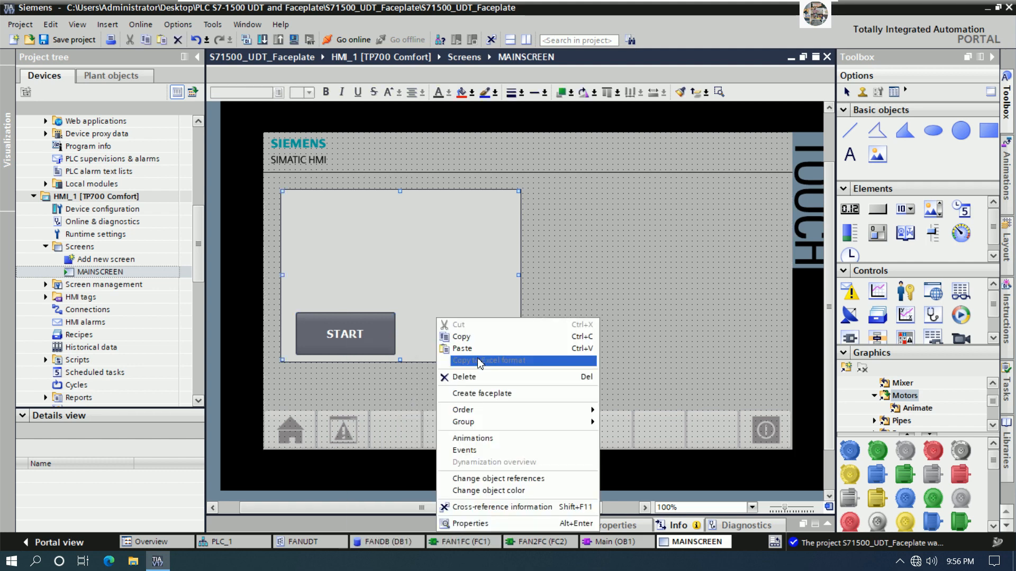
pyautogui.click(476, 342)
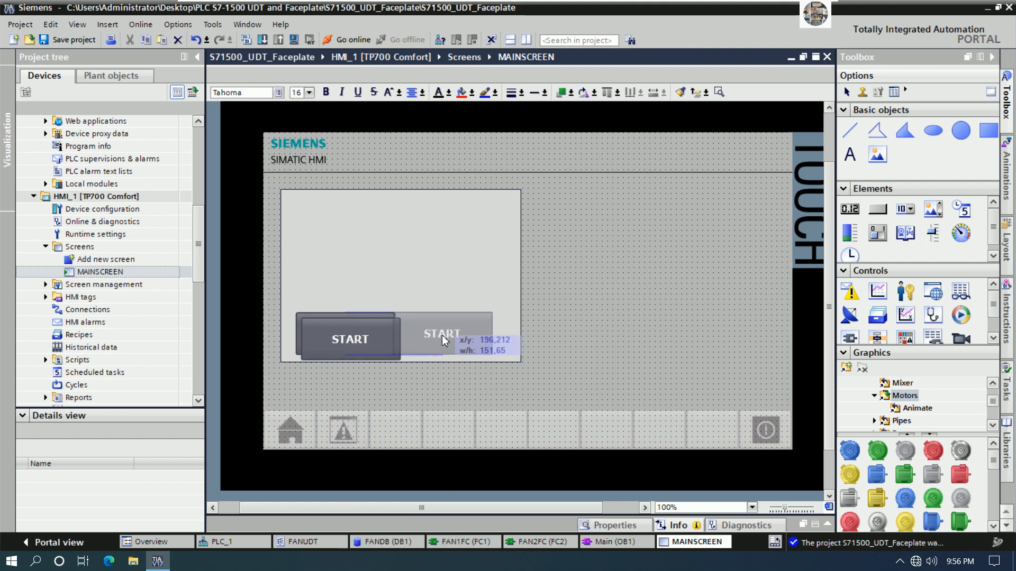
pyautogui.click(449, 336)
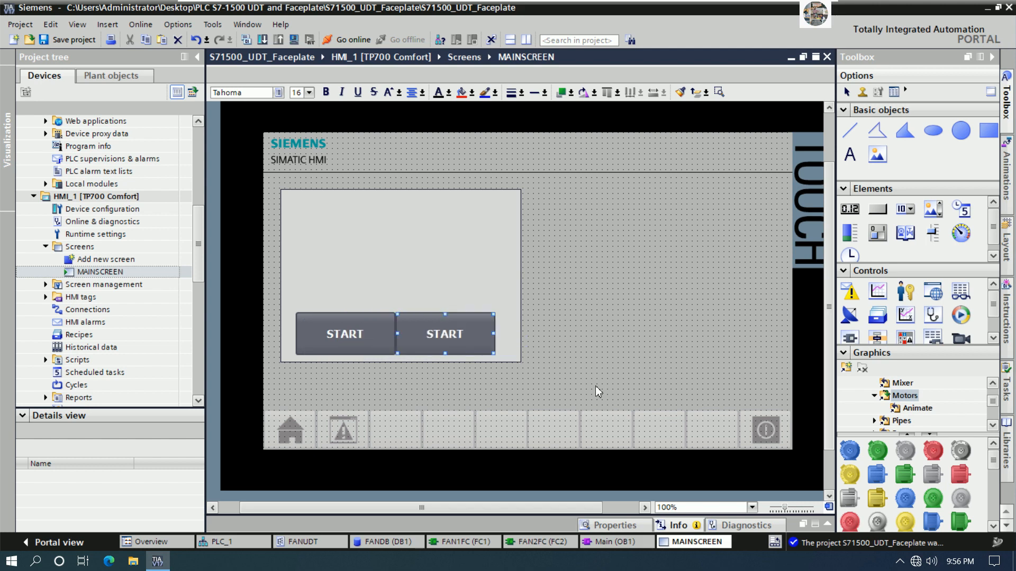
# Nudge the second START button slightly to the right to leave a narrow gap between the two buttons.
pyautogui.press('Right')
pyautogui.press('Right')
pyautogui.press('Right')
pyautogui.press('Right')
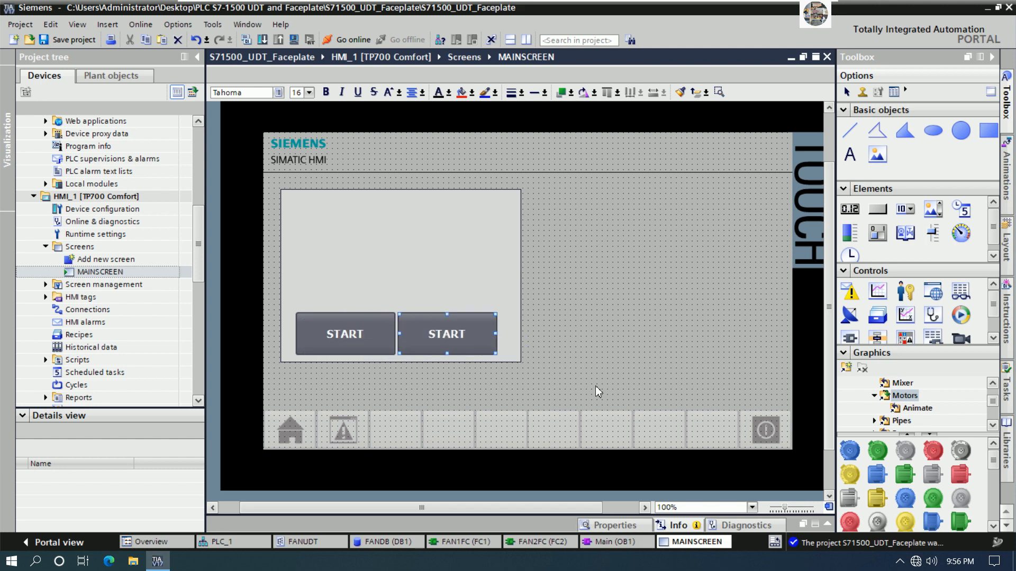
# Shift the background rectangle right and slightly up, and narrow it to about 318 by 261 pixels so it fits closely around both buttons.
pyautogui.click(505, 279)
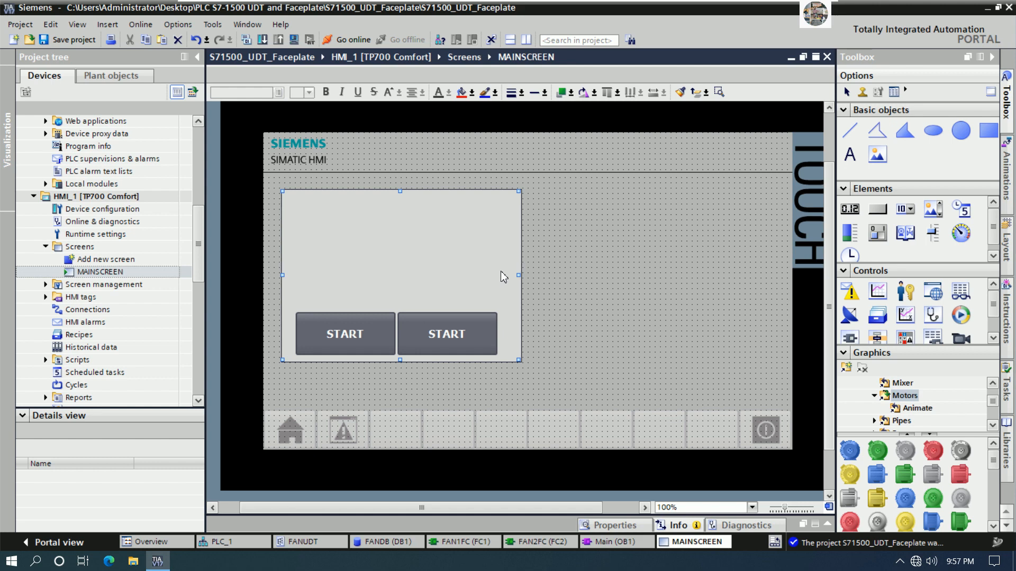
pyautogui.press('Right')
pyautogui.press('Right')
pyautogui.press('Right')
pyautogui.press('Right')
pyautogui.press('Right')
pyautogui.press('Right')
pyautogui.press('Right')
pyautogui.press('Right')
pyautogui.press('Right')
pyautogui.press('Right')
pyautogui.press('Right')
pyautogui.press('Right')
pyautogui.press('Right')
pyautogui.press('Right')
pyautogui.press('Right')
pyautogui.press('Right')
pyautogui.press('Right')
pyautogui.press('Right')
pyautogui.press('Right')
pyautogui.press('Right')
pyautogui.press('Up')
pyautogui.press('Up')
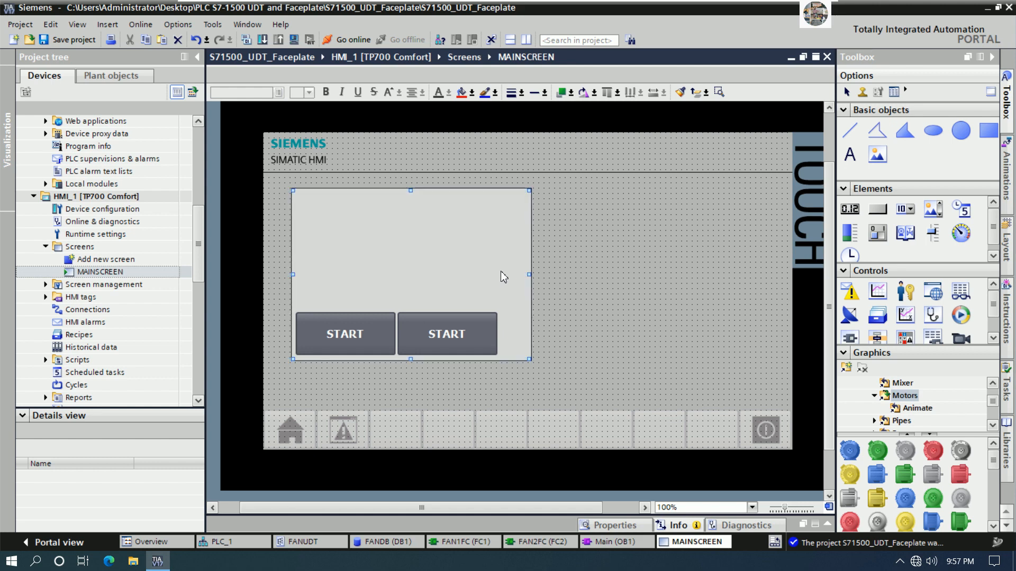
pyautogui.press('Up')
pyautogui.press('Up')
pyautogui.press('Up')
pyautogui.press('Up')
pyautogui.press('Up')
pyautogui.press('Up')
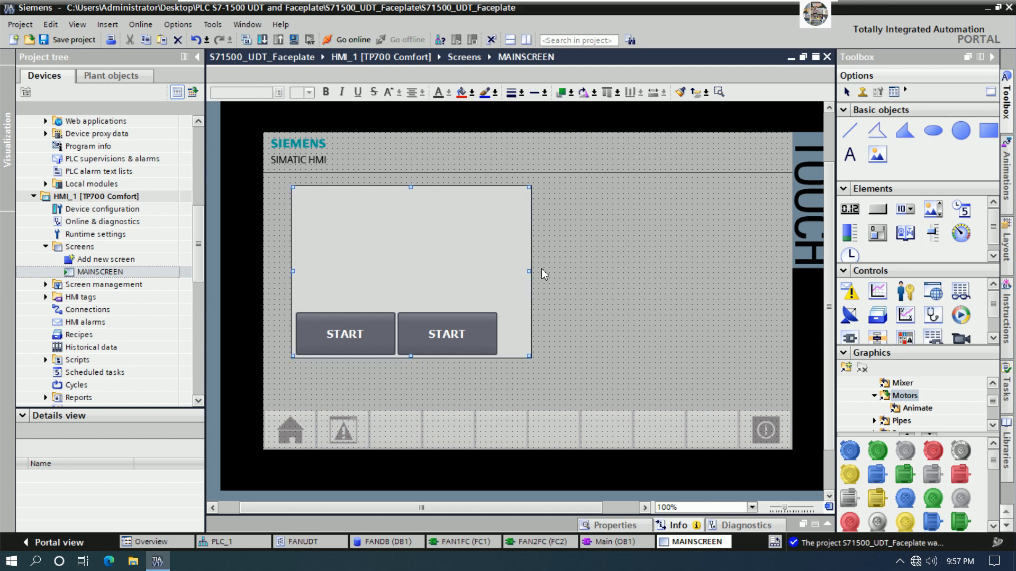
pyautogui.moveTo(528, 271); pyautogui.dragTo(497, 272)
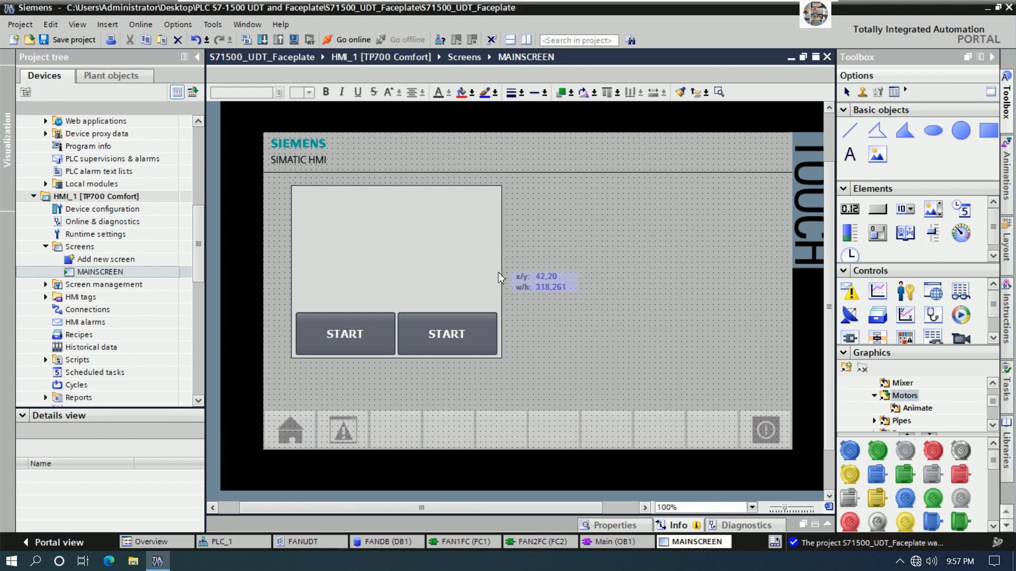
pyautogui.click(601, 256)
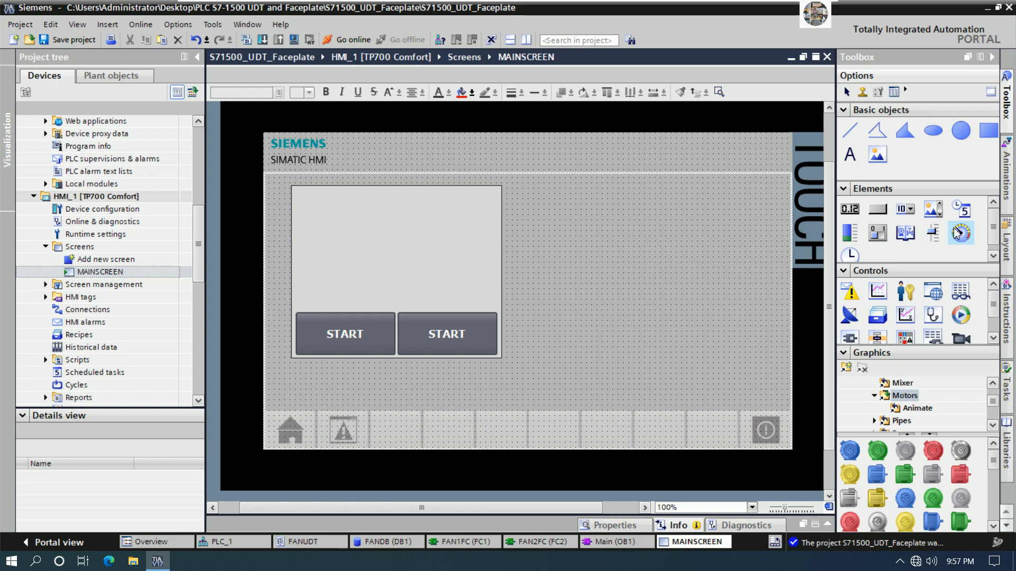
# Place a symbol library object showing the grey blower inside the rectangle, above the buttons and right of centre, and resize it to fit.
pyautogui.click(906, 238)
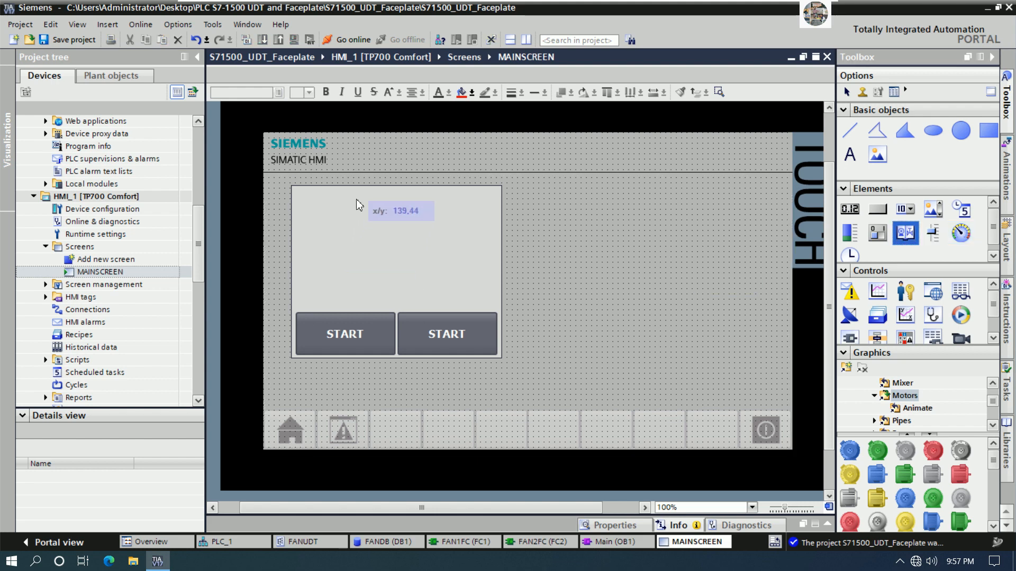
pyautogui.moveTo(412, 242); pyautogui.dragTo(455, 287)
pyautogui.moveTo(458, 296); pyautogui.dragTo(459, 298)
pyautogui.moveTo(431, 253); pyautogui.dragTo(458, 255)
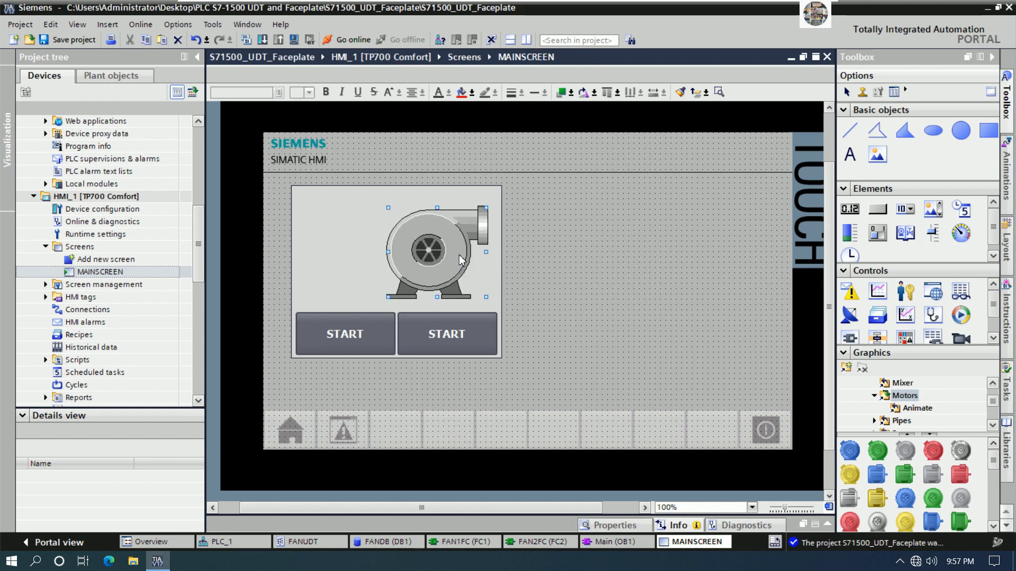
pyautogui.click(563, 262)
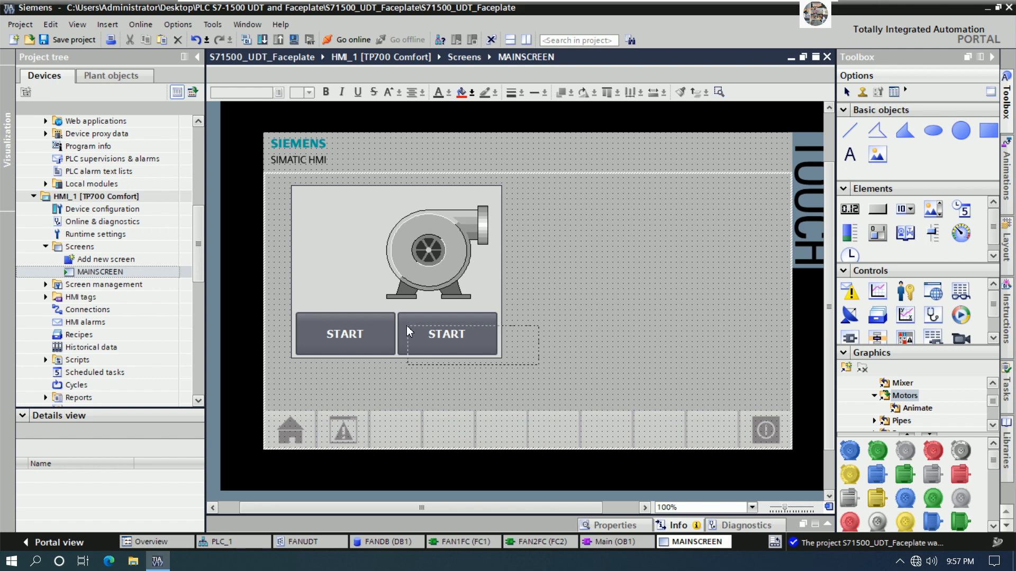
pyautogui.moveTo(406, 326); pyautogui.dragTo(406, 325)
pyautogui.click(451, 249)
pyautogui.click(553, 277)
# Change the label of the second START button to STOP.
pyautogui.click(434, 337)
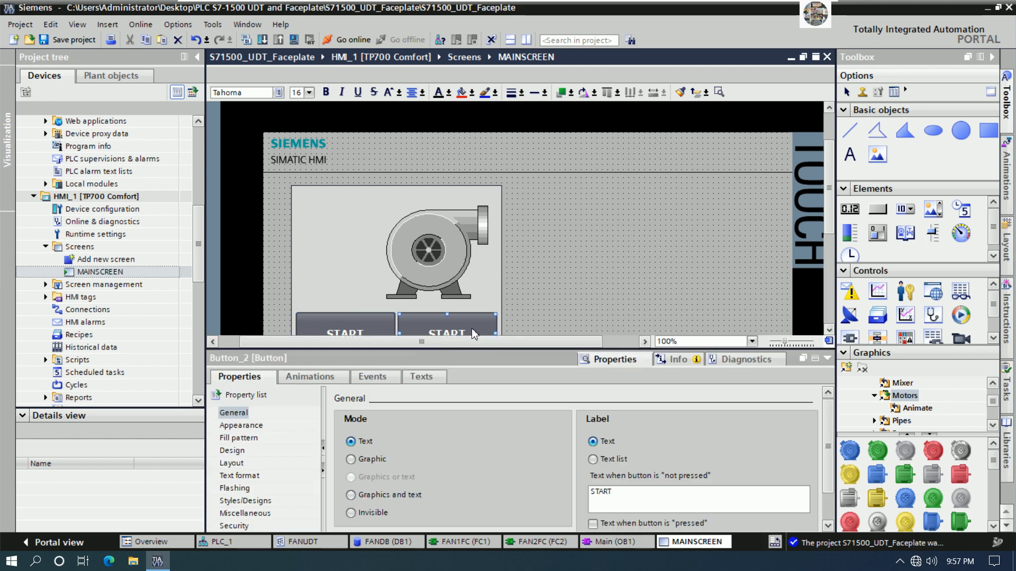
pyautogui.doubleClick(614, 498)
pyautogui.write('STOP')
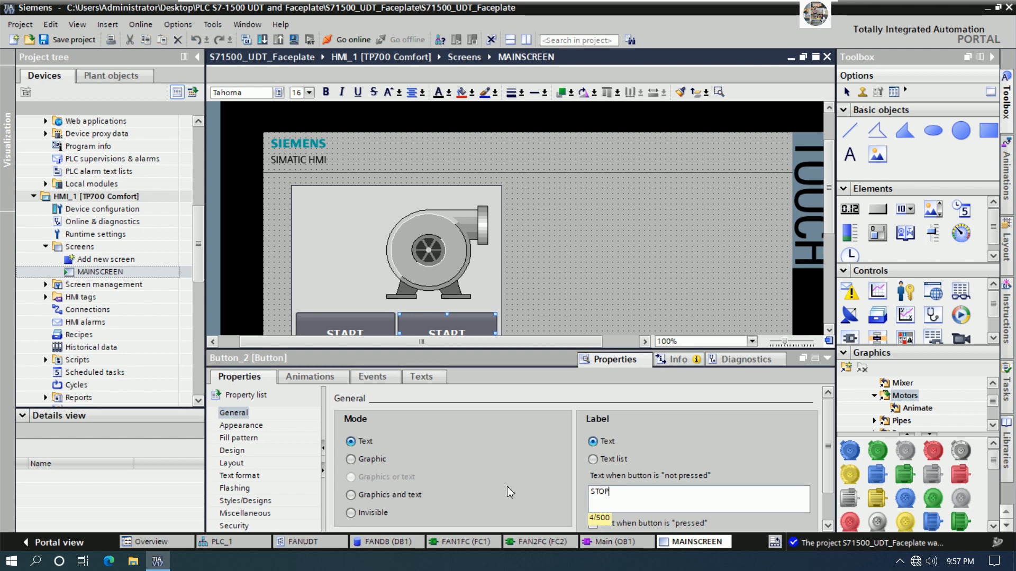
pyautogui.click(312, 377)
pyautogui.click(256, 376)
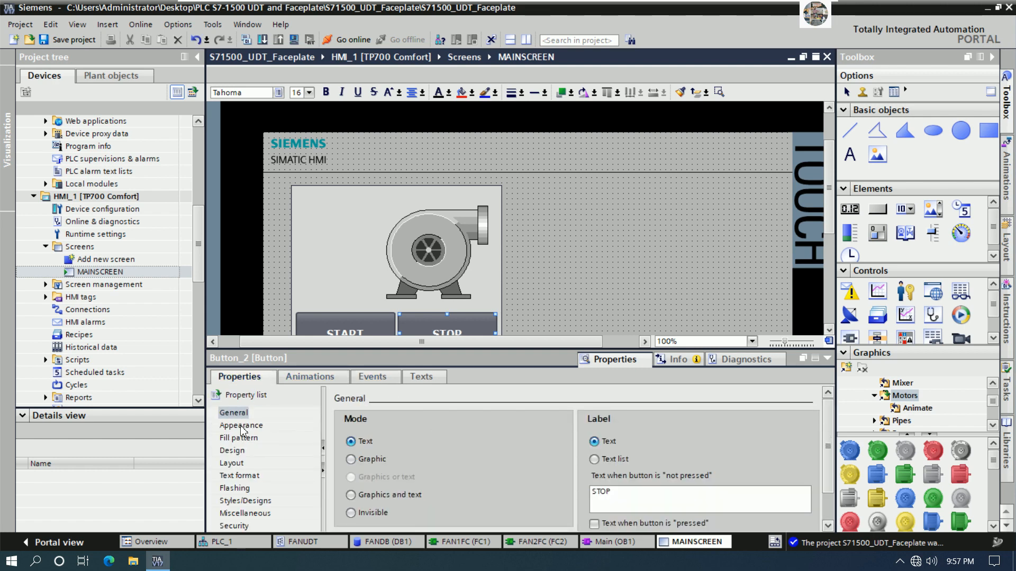
# Open the text color choices in the STOP button's appearance settings.
pyautogui.click(241, 425)
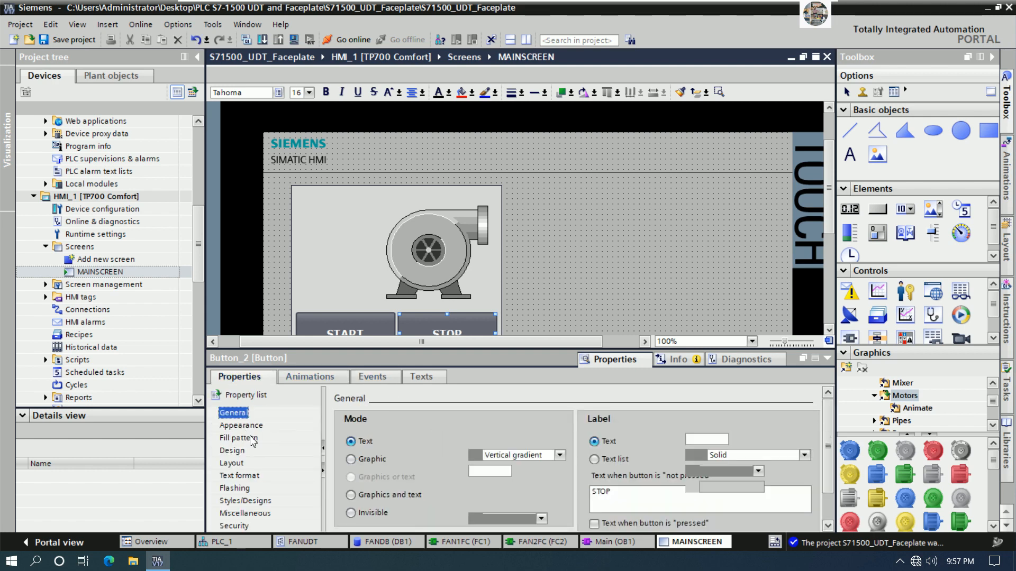
pyautogui.click(558, 457)
pyautogui.click(505, 481)
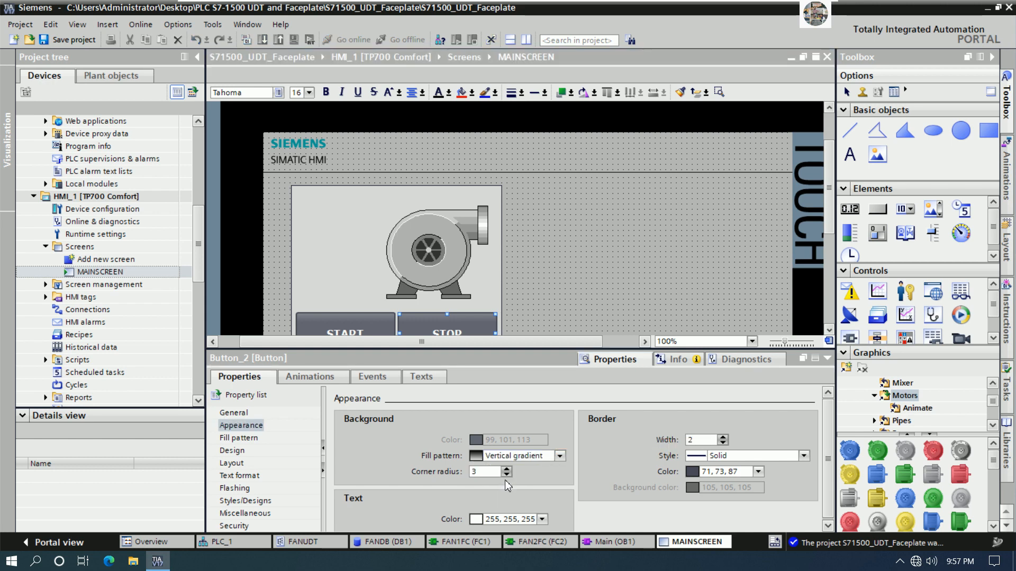
pyautogui.click(542, 519)
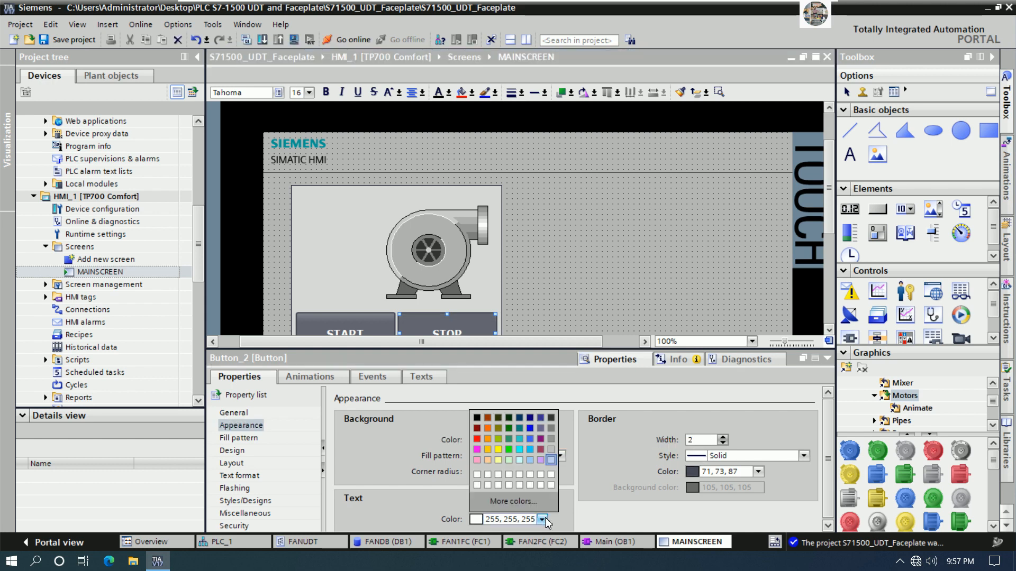
# Set the STOP button's text color to black (0, 0, 0) and its background color to red (255, 0, 0).
pyautogui.click(477, 418)
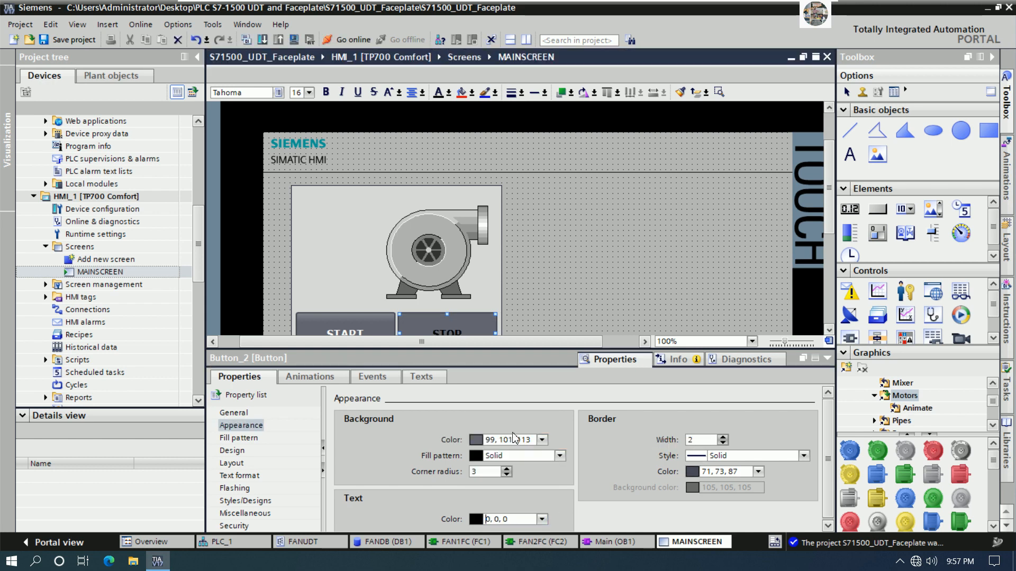
pyautogui.click(541, 440)
pyautogui.click(477, 476)
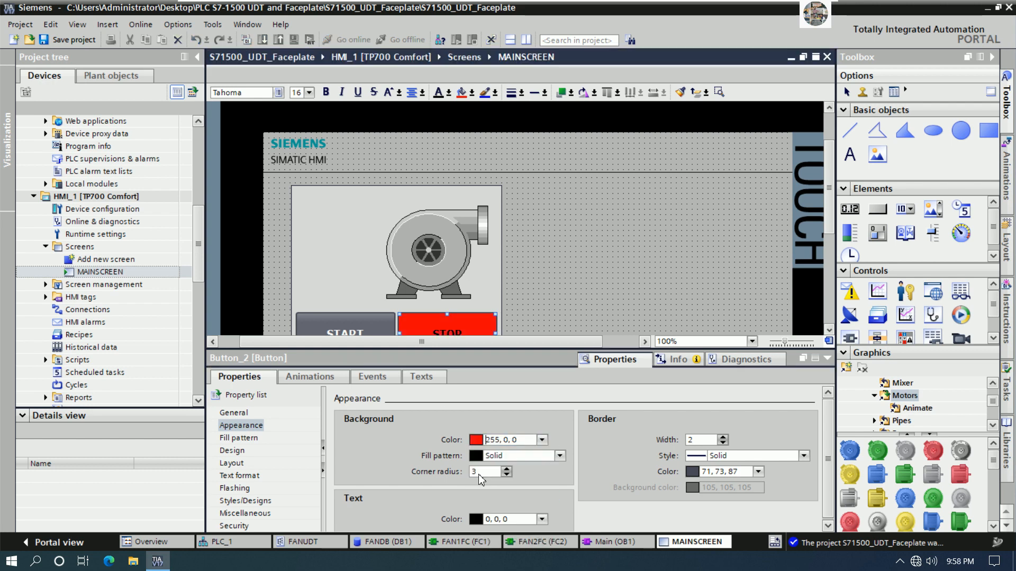
# Give the START button a solid background fill pattern and black (0, 0, 0) text.
pyautogui.click(375, 331)
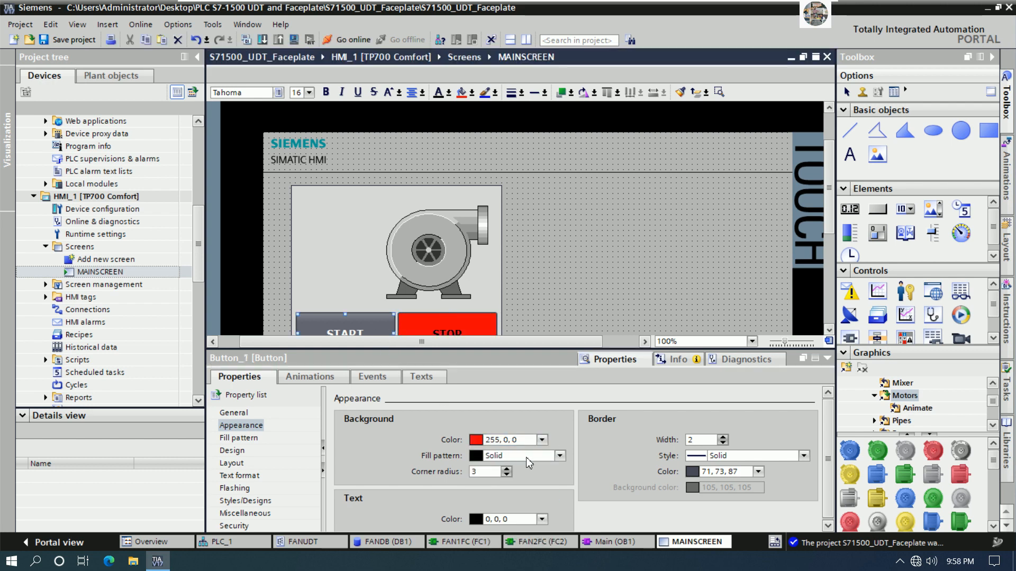
pyautogui.click(558, 456)
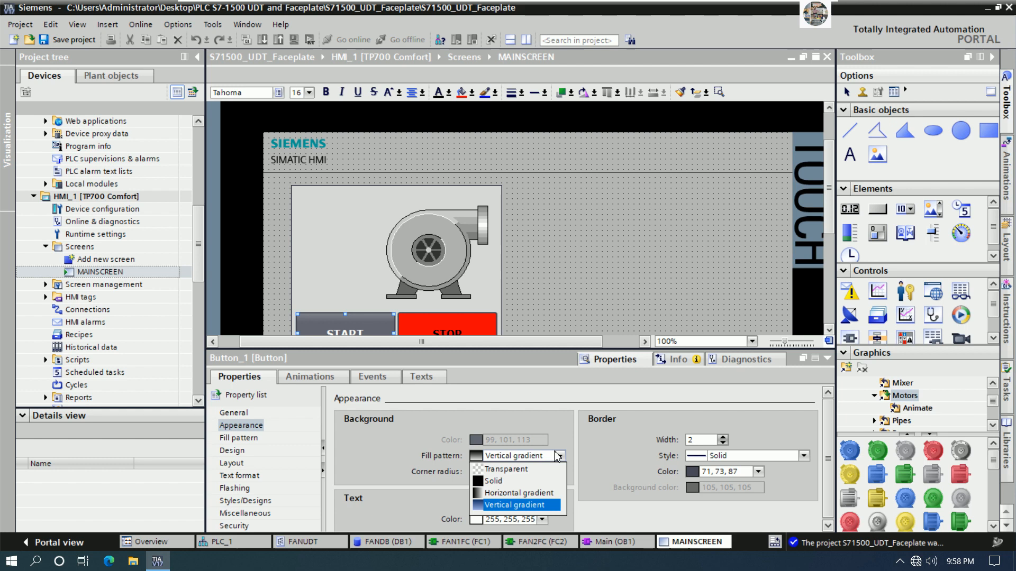
pyautogui.click(497, 479)
pyautogui.click(542, 520)
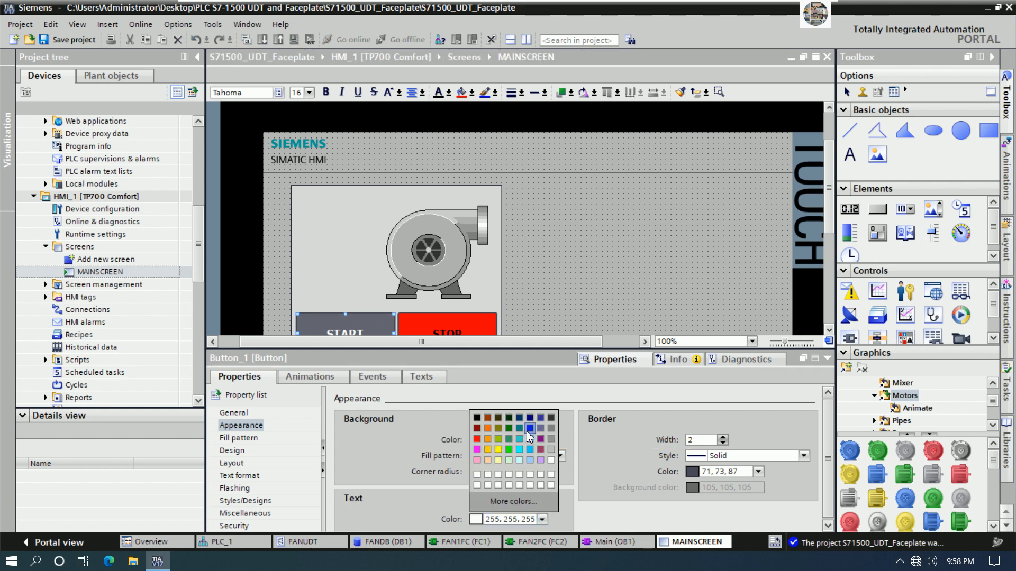
pyautogui.click(528, 430)
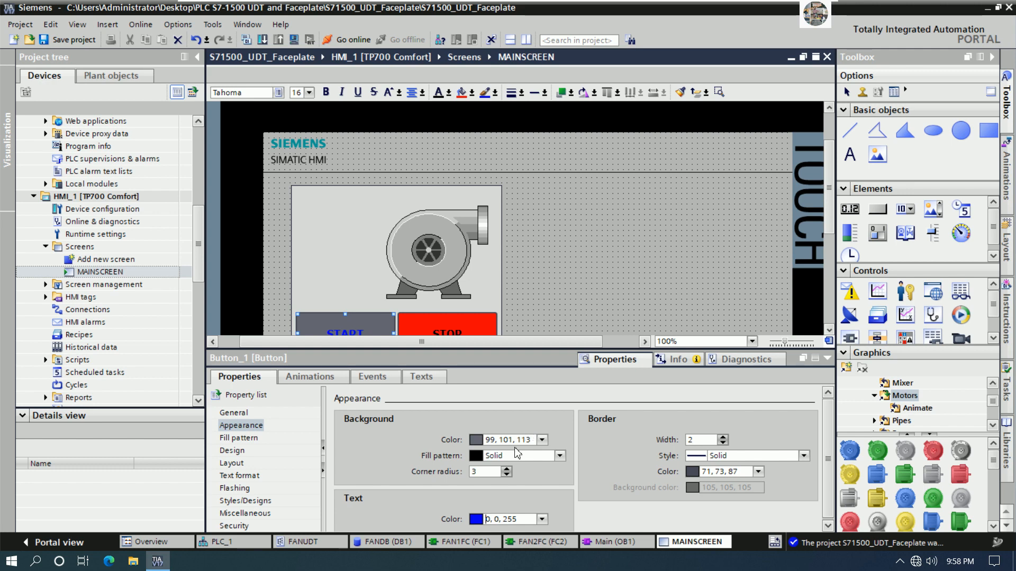
pyautogui.click(542, 520)
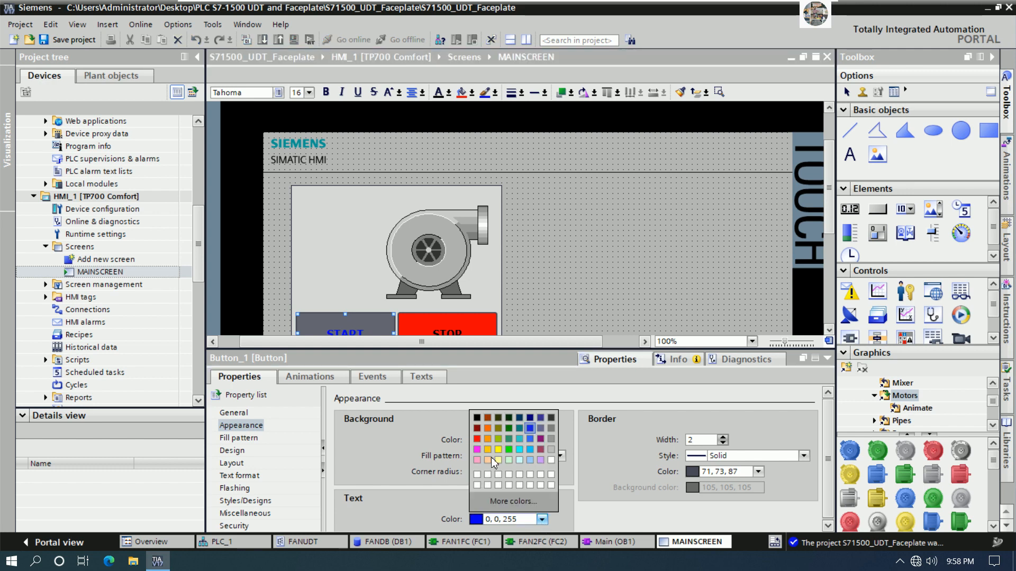
pyautogui.click(477, 418)
# Set the START button's background color to blue (51, 102, 255).
pyautogui.click(541, 441)
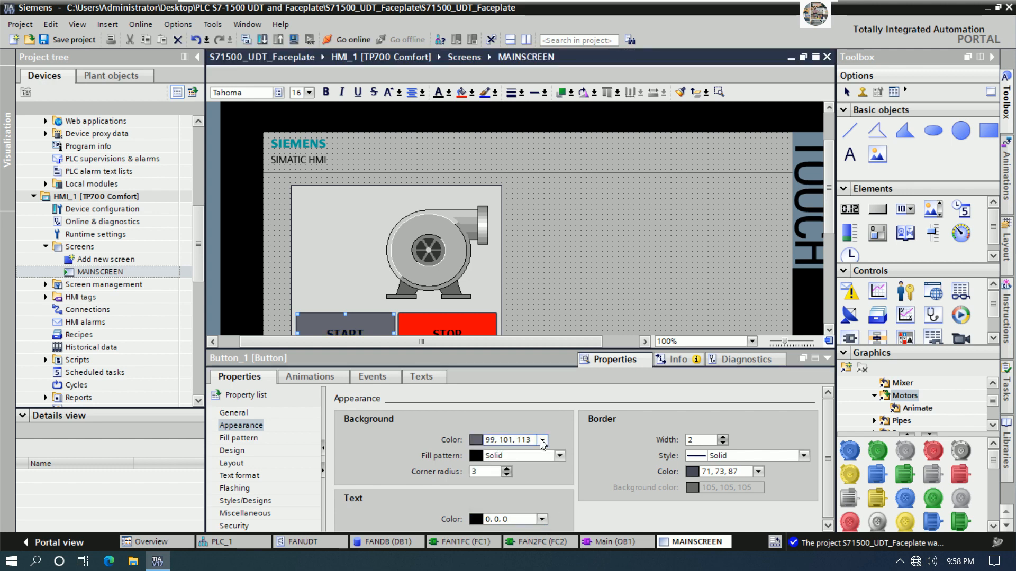
pyautogui.click(529, 466)
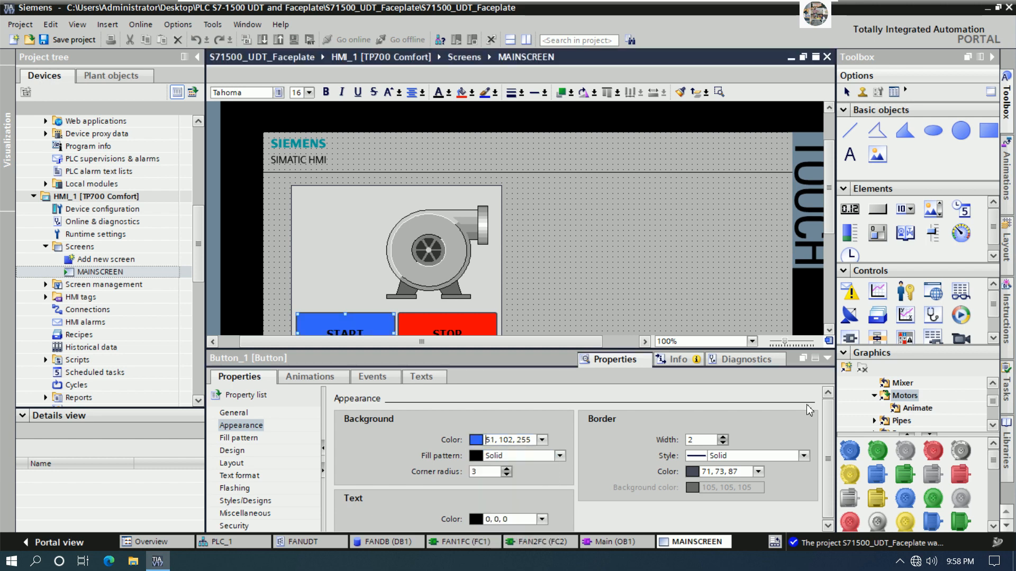
pyautogui.click(828, 361)
pyautogui.click(564, 313)
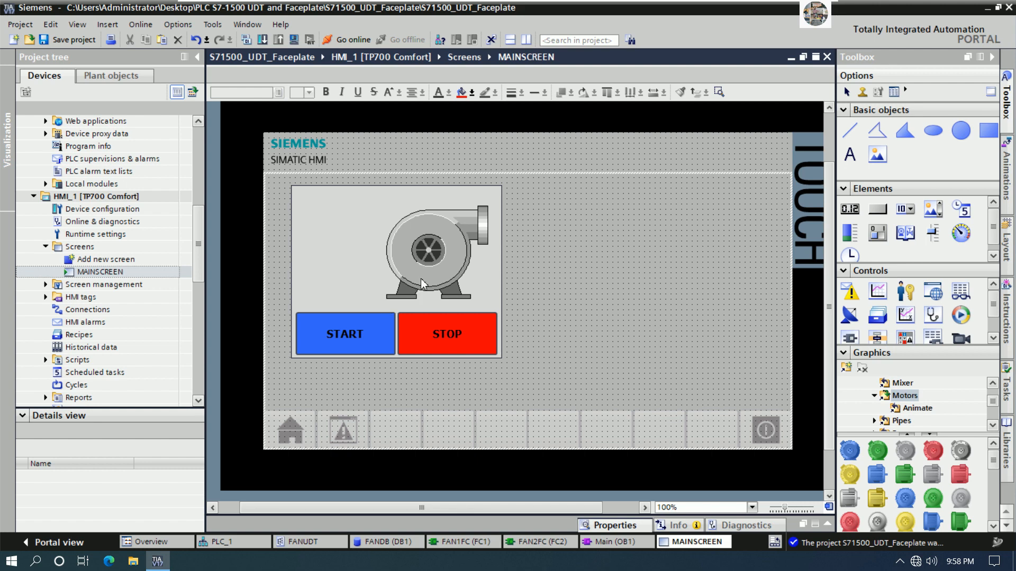
# Increase the font size of the START and STOP button labels together.
pyautogui.click(364, 319)
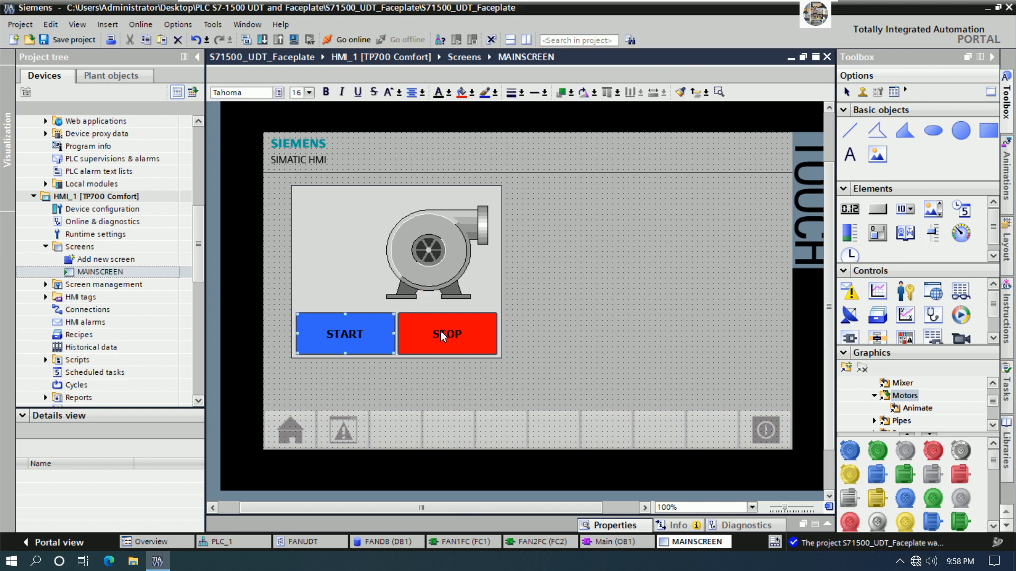
pyautogui.click(404, 324)
pyautogui.click(309, 92)
pyautogui.click(310, 131)
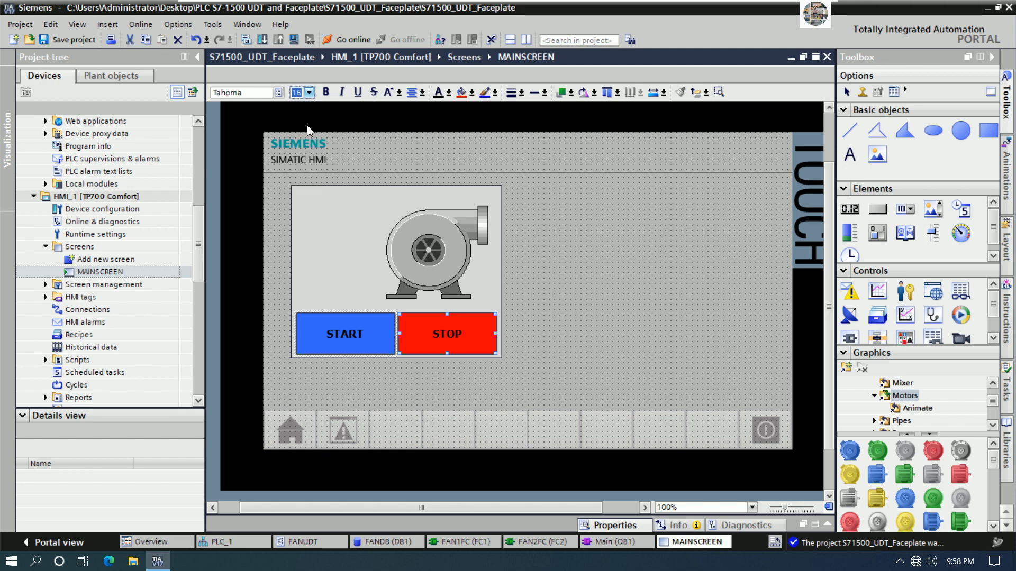
pyautogui.click(569, 291)
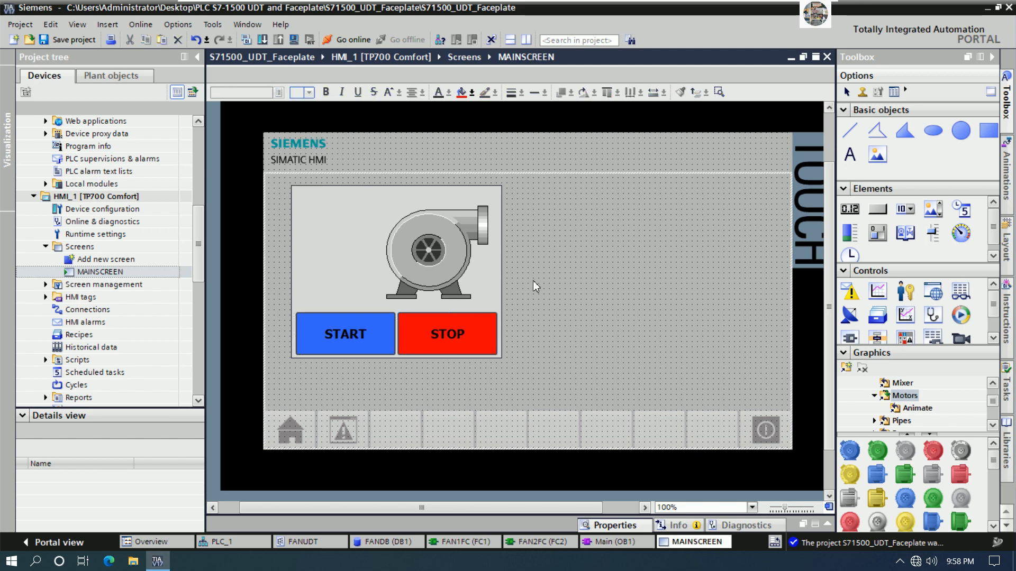
# Move the fan graphic slightly up and extend the top edge of its background rectangle upward to just below the header line.
pyautogui.moveTo(458, 263); pyautogui.dragTo(452, 249)
pyautogui.click(360, 201)
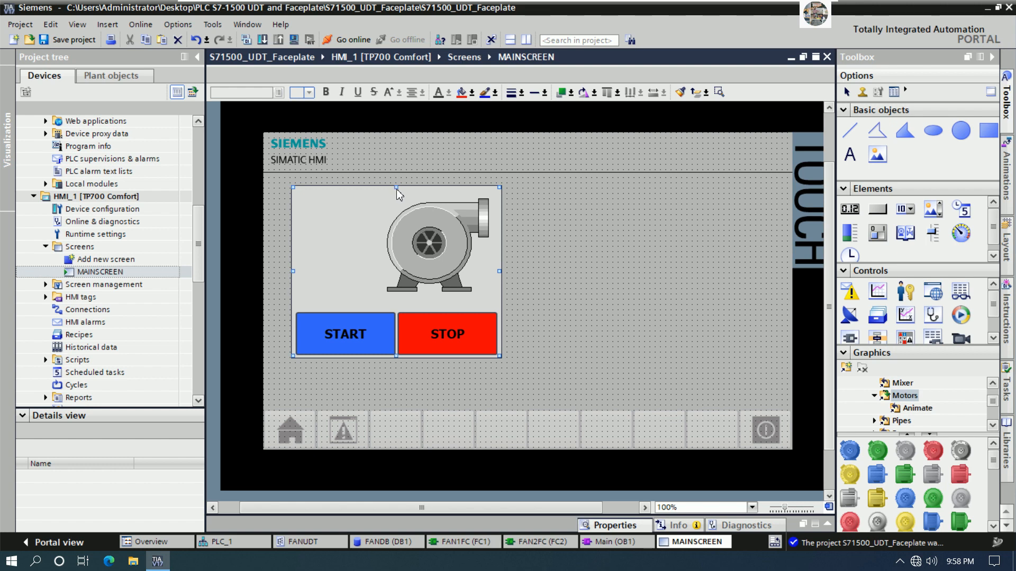
pyautogui.moveTo(397, 186); pyautogui.dragTo(399, 178)
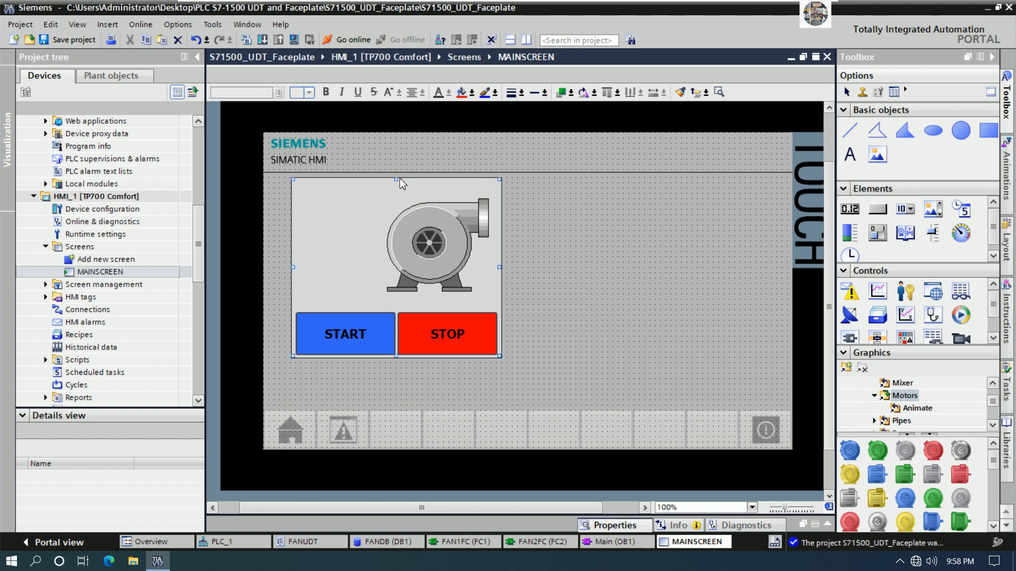
pyautogui.click(565, 227)
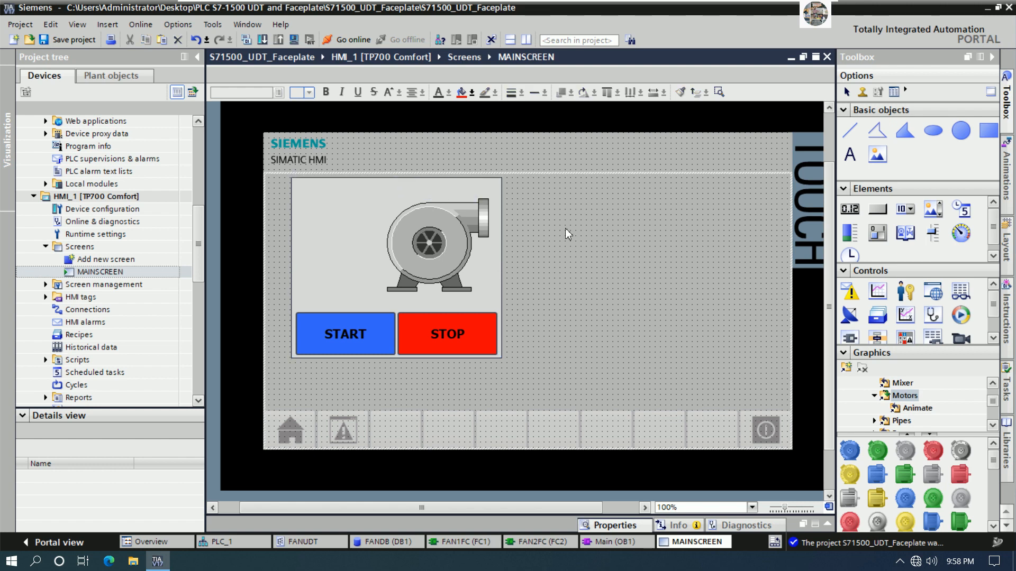
# Draw a circle over the fan's hub and nudge it until it is centered on the fan housing.
pyautogui.click(961, 130)
pyautogui.moveTo(407, 221); pyautogui.dragTo(454, 268)
pyautogui.press('Up')
pyautogui.press('Up')
pyautogui.press('Up')
pyautogui.press('Up')
pyautogui.press('Up')
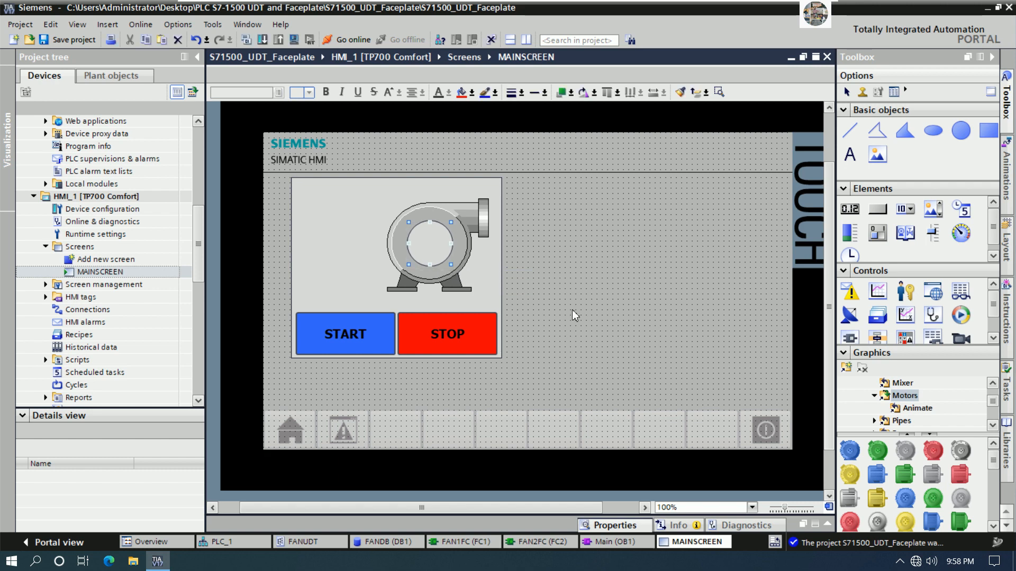
pyautogui.press('Left')
pyautogui.press('Right')
pyautogui.press('Left')
pyautogui.press('Down')
# Set the background color of the circle on the fan to red (255, 0, 0).
pyautogui.rightClick(442, 256)
pyautogui.click(465, 454)
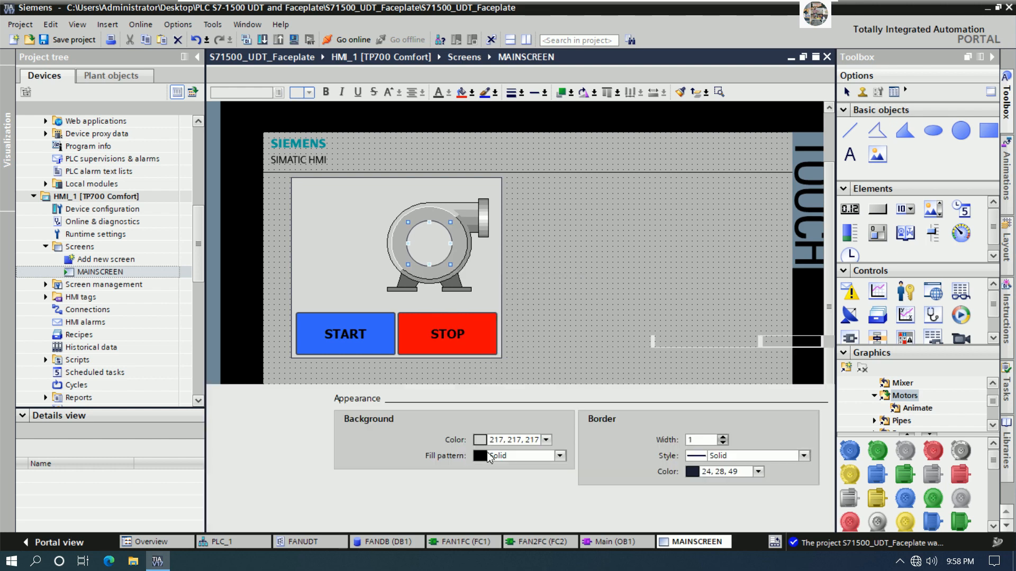
pyautogui.click(546, 440)
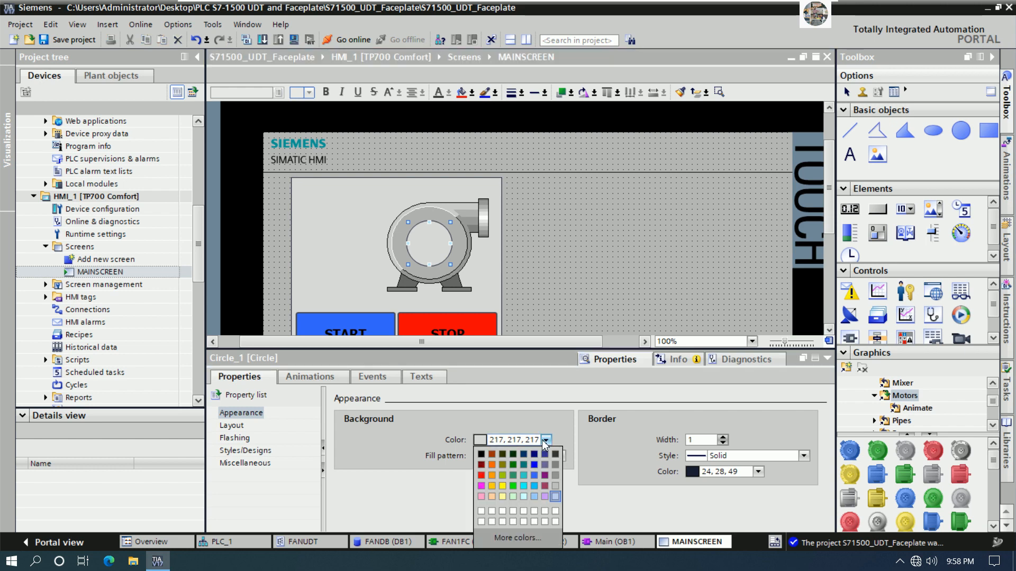
pyautogui.click(481, 476)
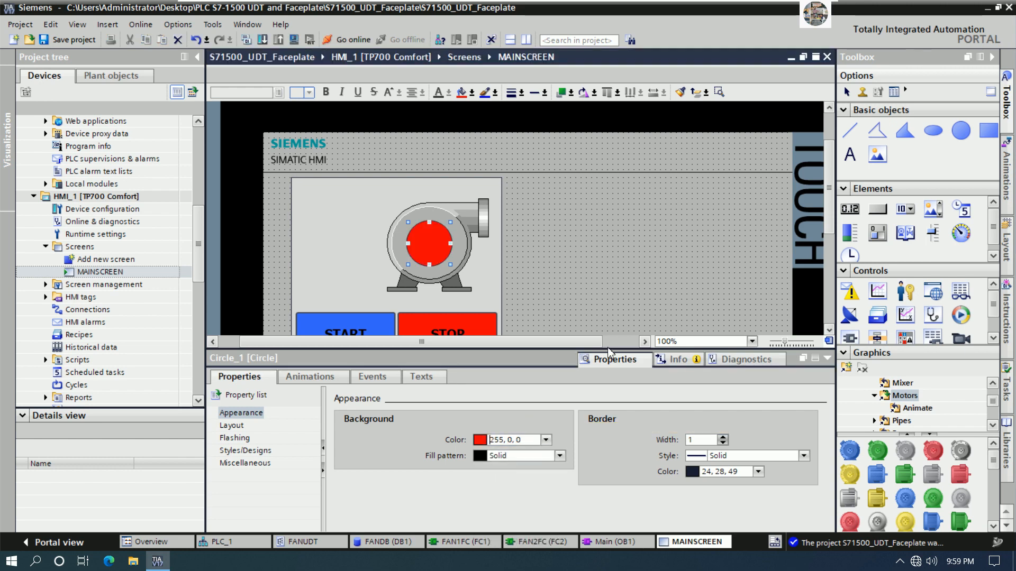
pyautogui.click(827, 361)
pyautogui.click(592, 280)
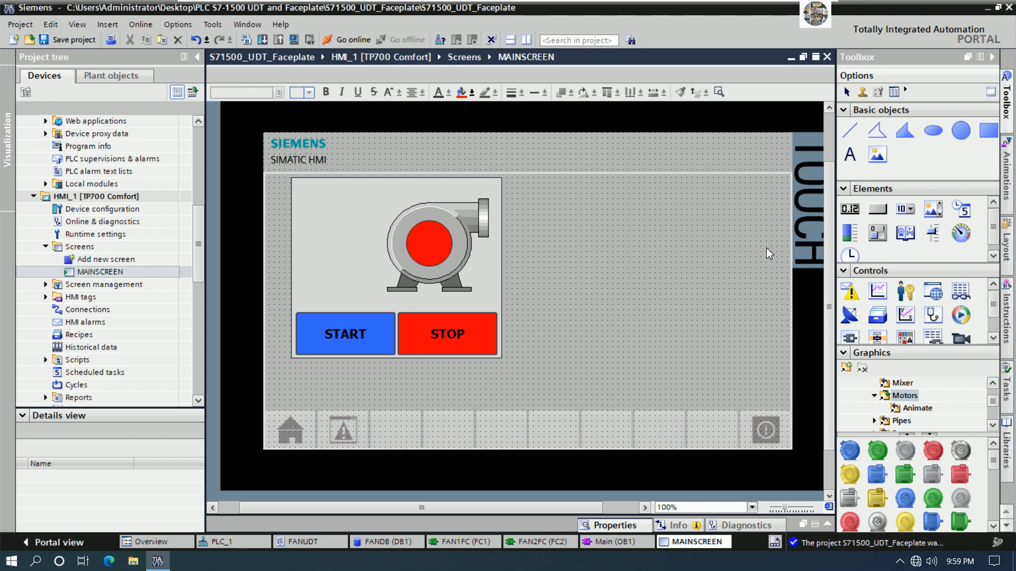
# Add a text label reading "SETFRE." inside the panel, beside the fan's outlet height and left of the housing.
pyautogui.click(850, 155)
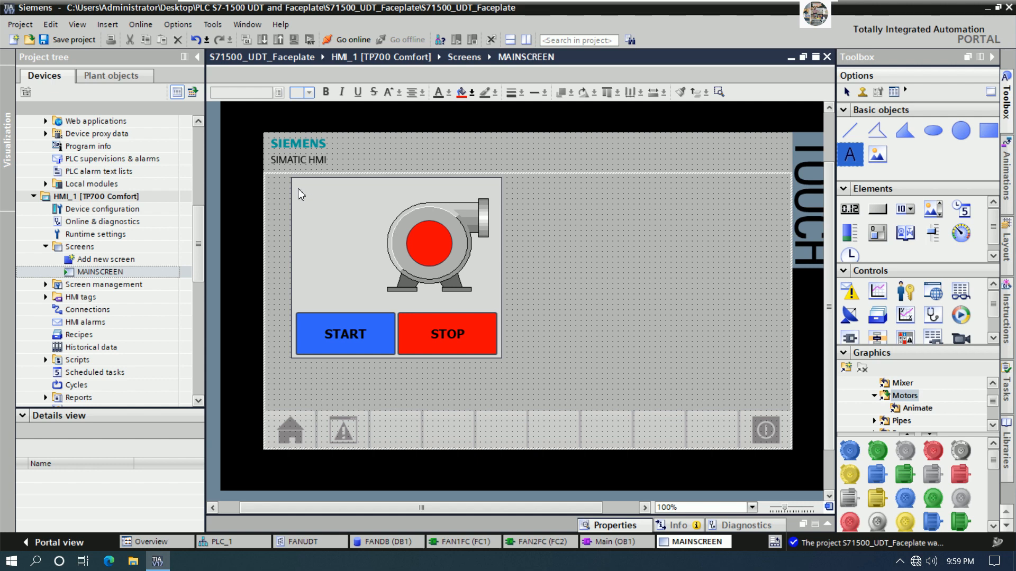
pyautogui.click(356, 213)
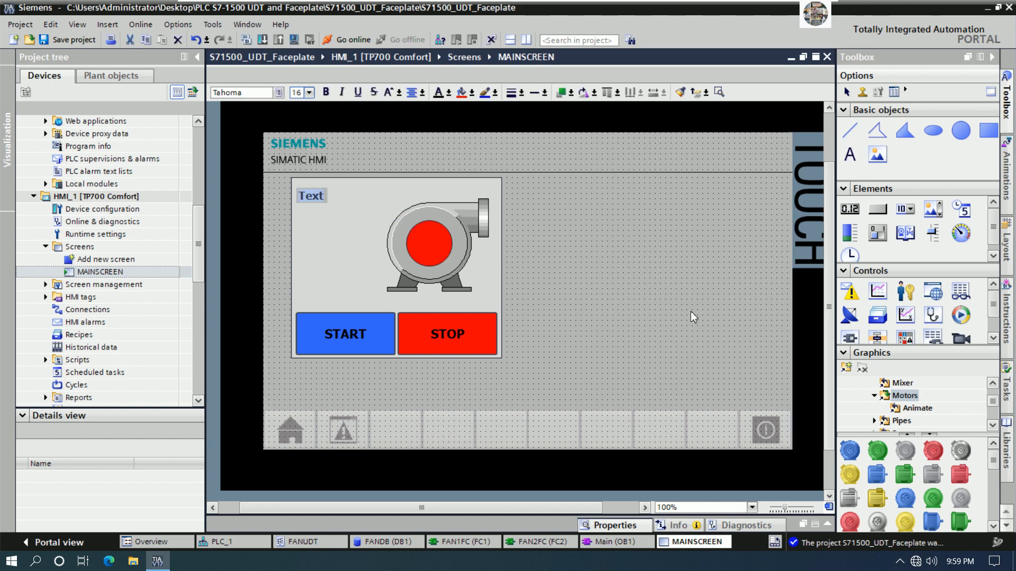
pyautogui.write('SETFRE.')
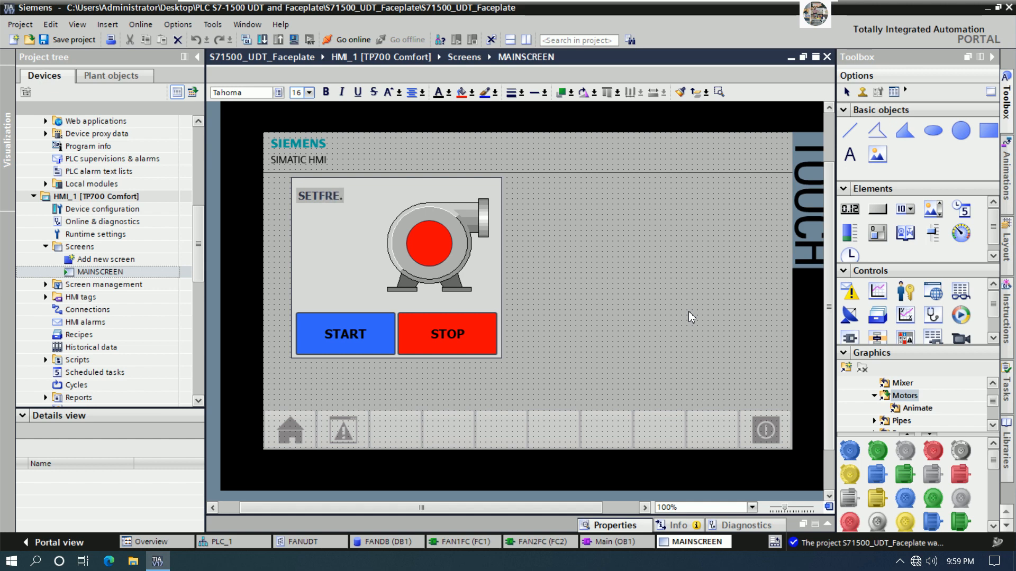
pyautogui.click(687, 311)
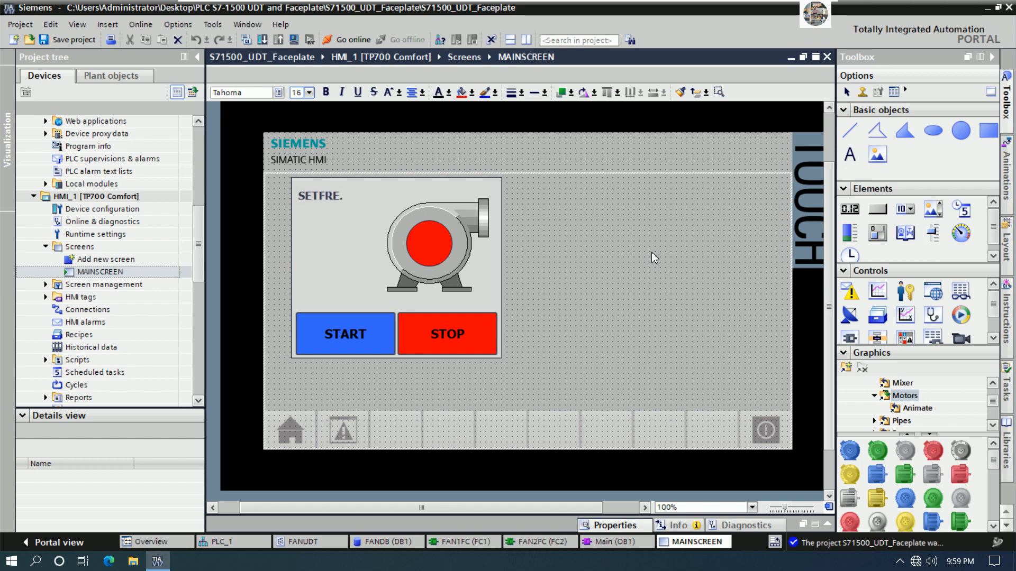
pyautogui.moveTo(327, 205); pyautogui.dragTo(328, 217)
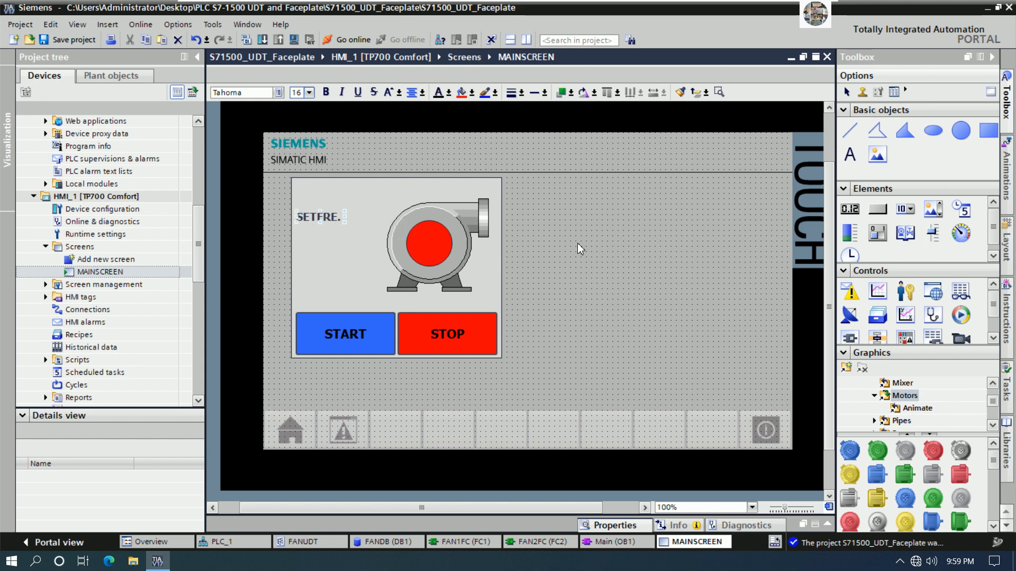
pyautogui.click(627, 243)
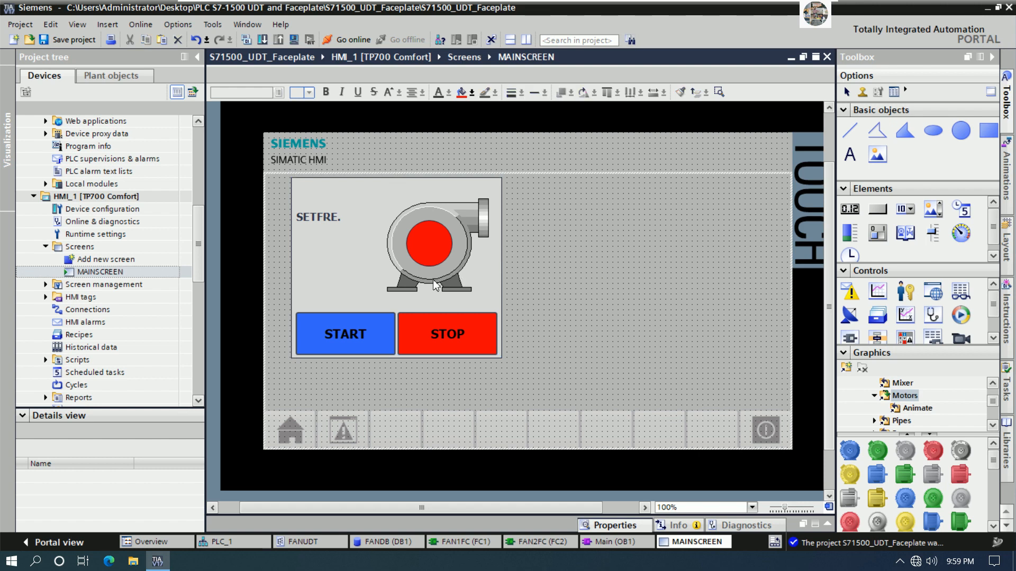
# Place an I/O field directly right of the SETFRE. label and nudge it up to align with the text.
pyautogui.click(414, 289)
pyautogui.click(635, 264)
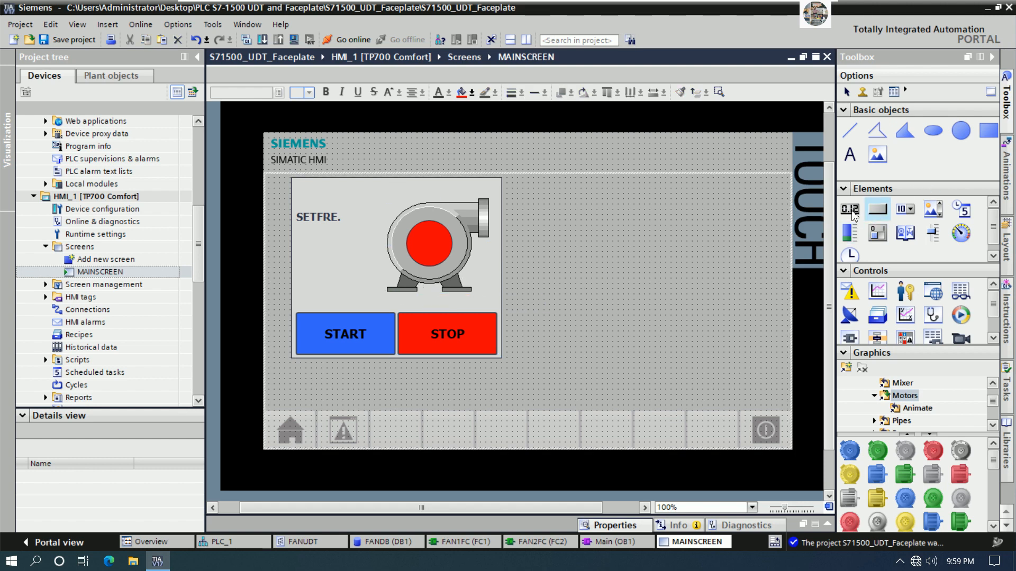
pyautogui.moveTo(851, 214)
pyautogui.mouseDown()
pyautogui.moveTo(423, 238)
pyautogui.moveTo(344, 214)
pyautogui.moveTo(379, 233)
pyautogui.mouseUp()
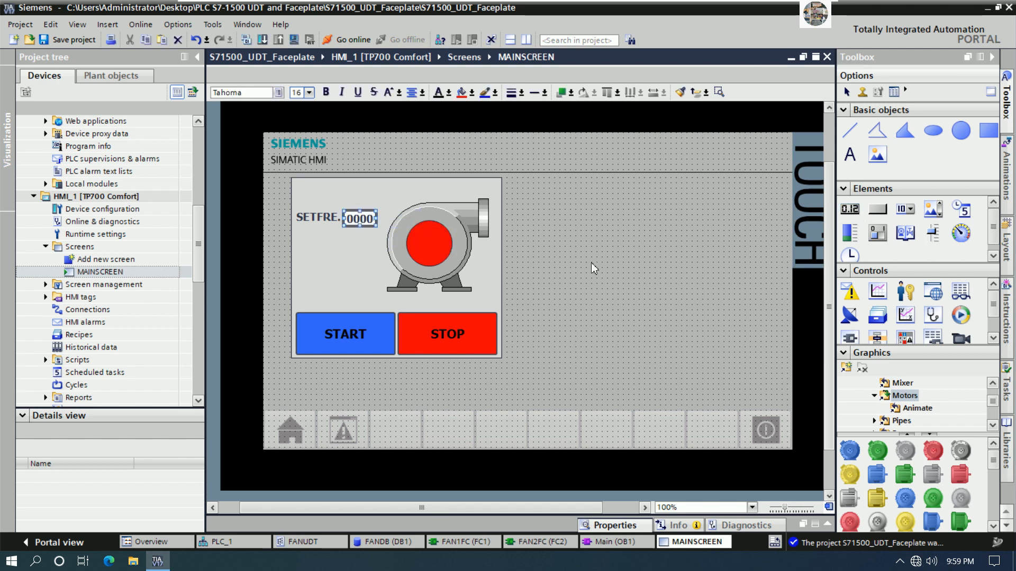
pyautogui.press('Up')
pyautogui.press('Up')
pyautogui.press('Up')
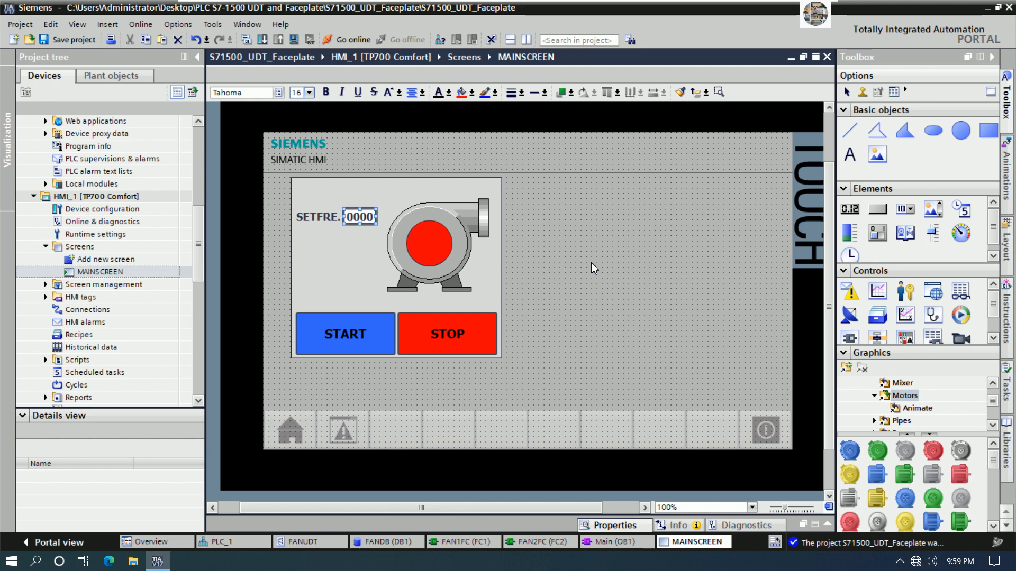
pyautogui.click(579, 268)
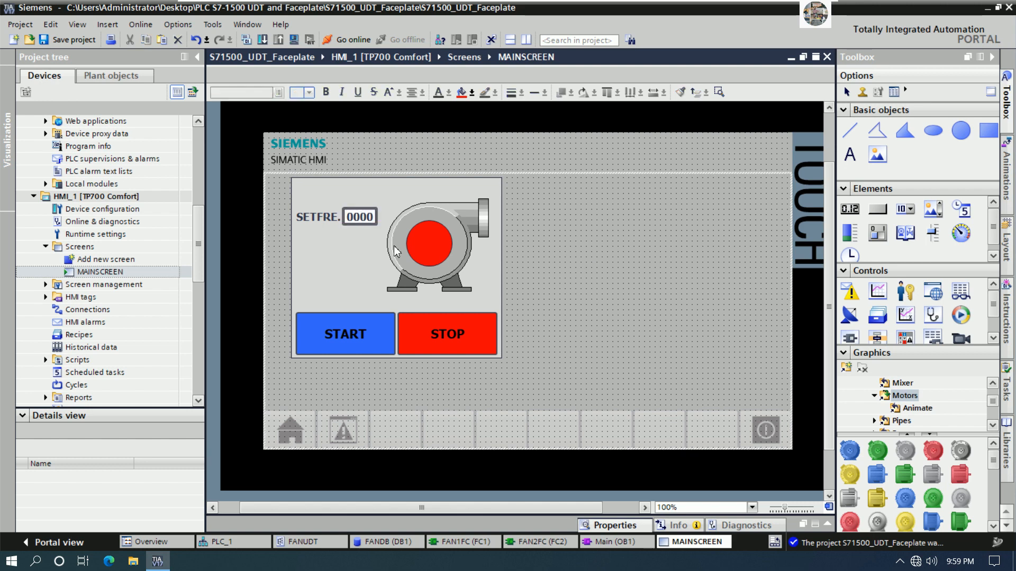
# Set the background color of the I/O field beside SETFRE. to black.
pyautogui.rightClick(359, 219)
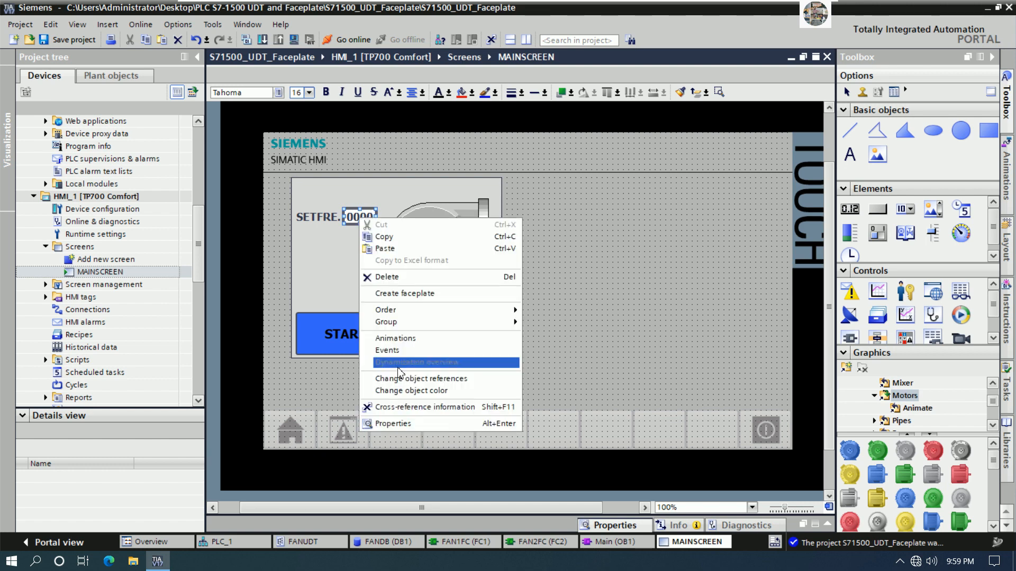
pyautogui.click(393, 423)
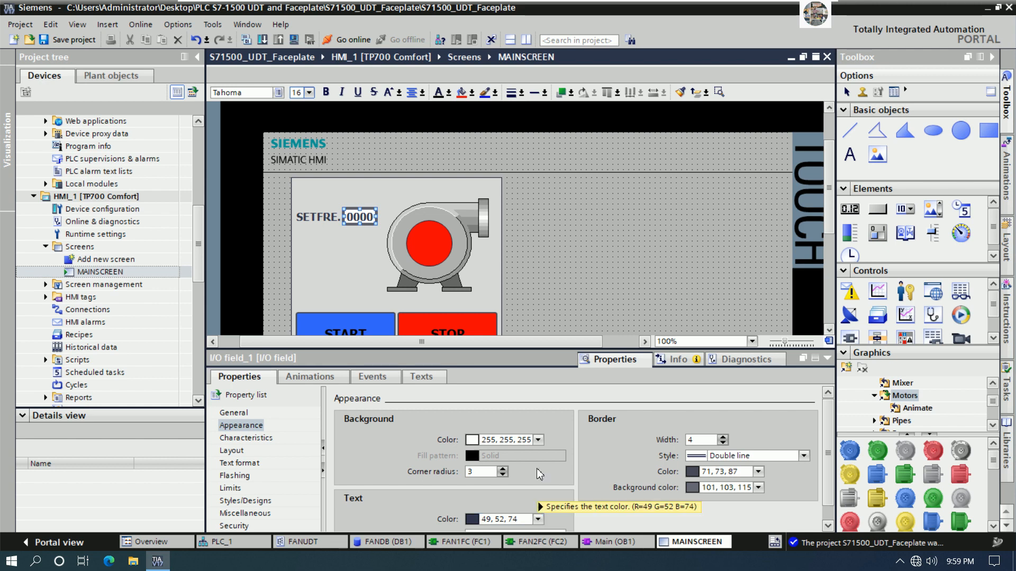
pyautogui.click(538, 440)
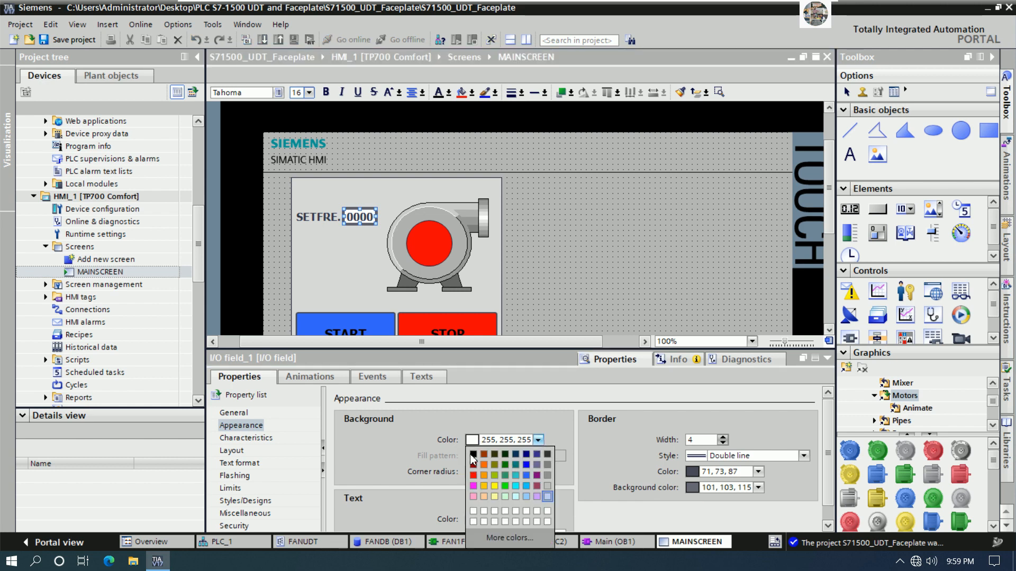
pyautogui.click(472, 458)
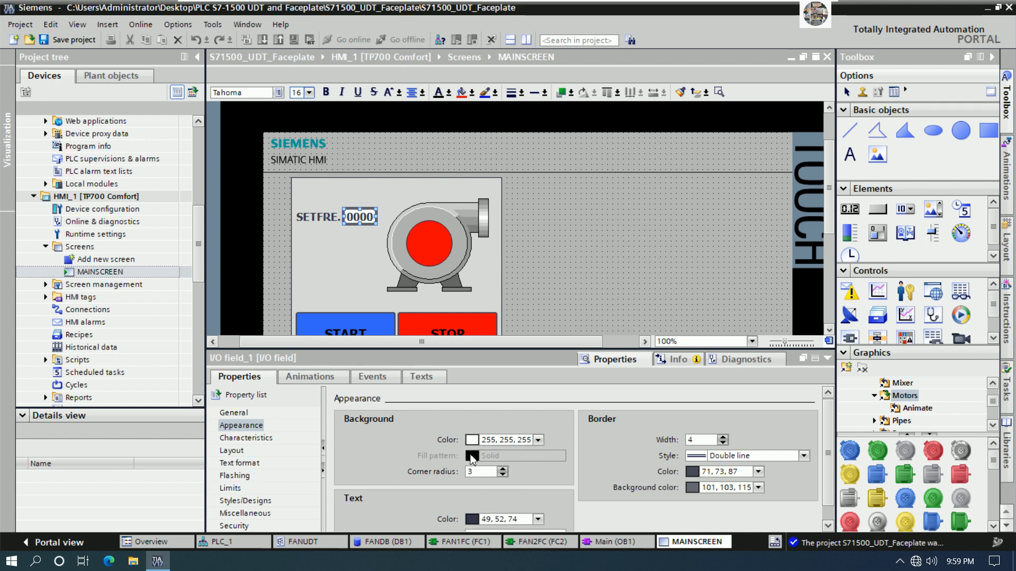
# Set the SETFRE. I/O field's text color to green (0, 255, 0) and its border style to Solid.
pyautogui.click(538, 519)
pyautogui.click(504, 449)
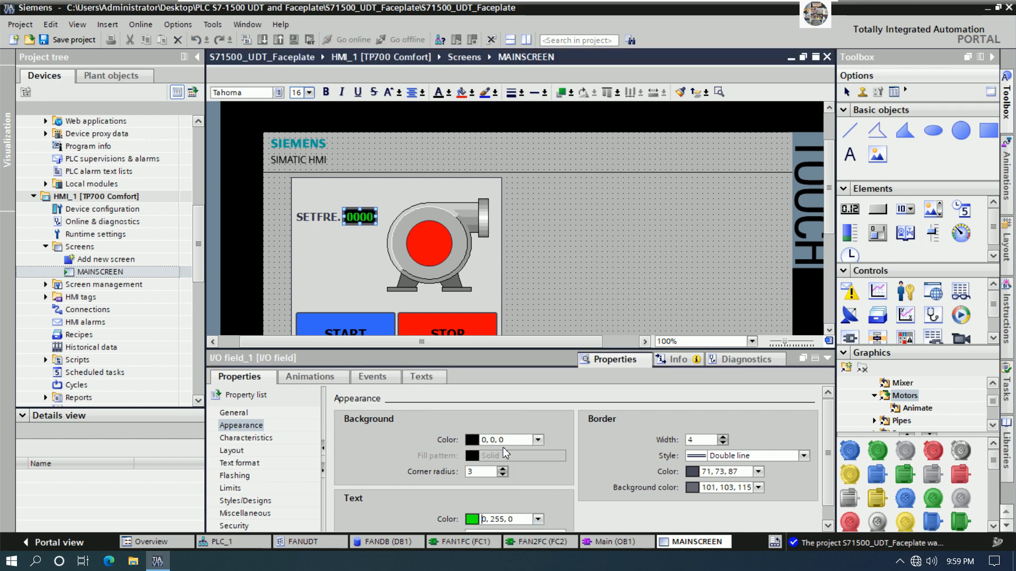
pyautogui.click(756, 471)
pyautogui.click(781, 477)
pyautogui.click(804, 456)
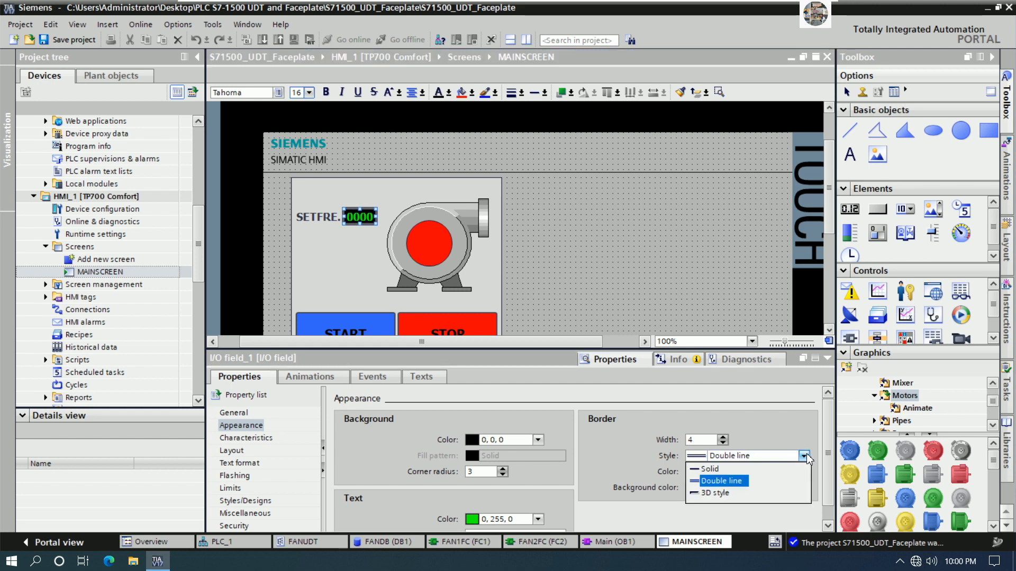
pyautogui.click(706, 474)
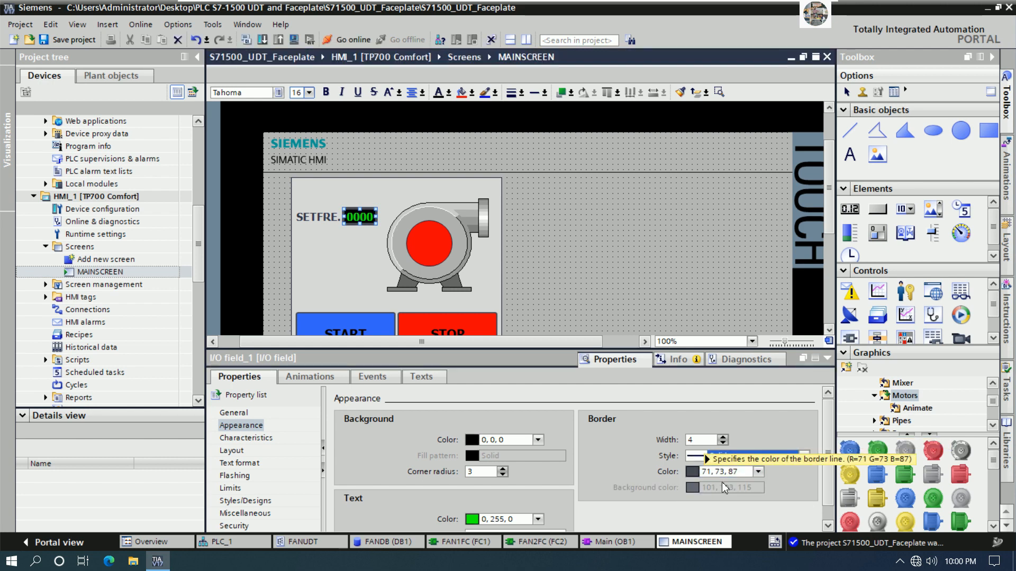
# Set the SETFRE. I/O field's border color to white (255, 255, 255) and its border width to 2.
pyautogui.click(758, 472)
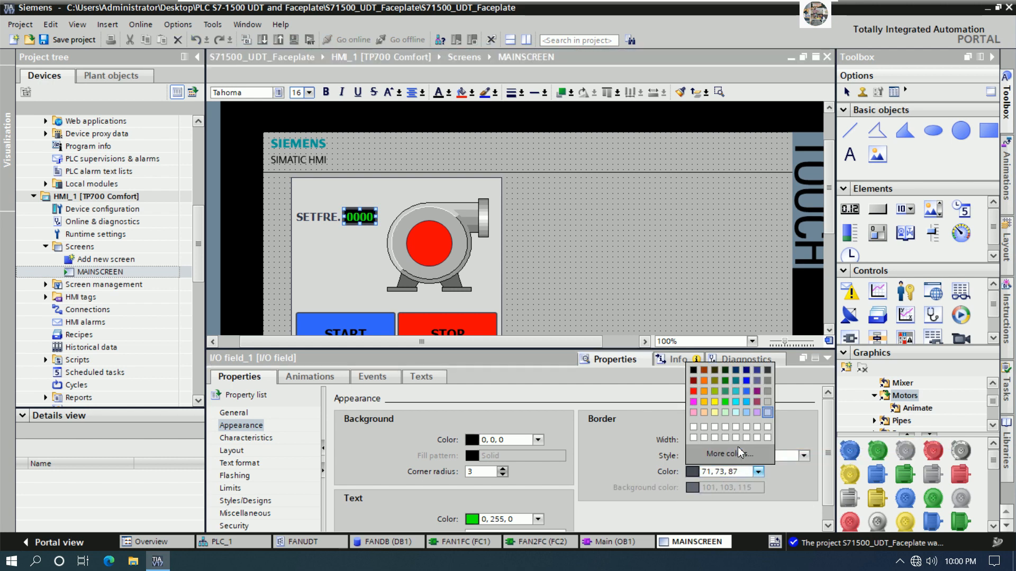
pyautogui.click(693, 426)
pyautogui.click(547, 230)
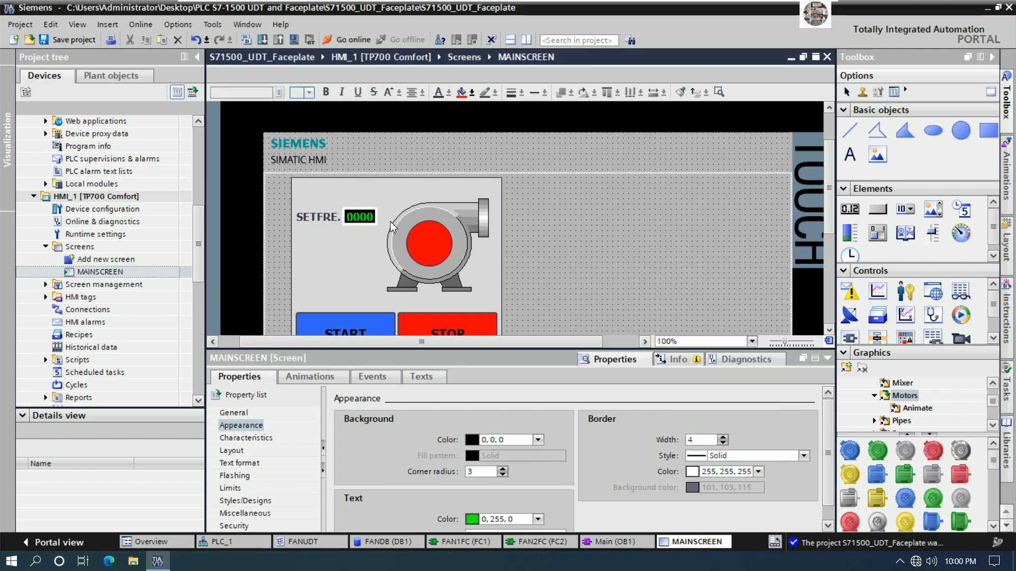
pyautogui.click(365, 221)
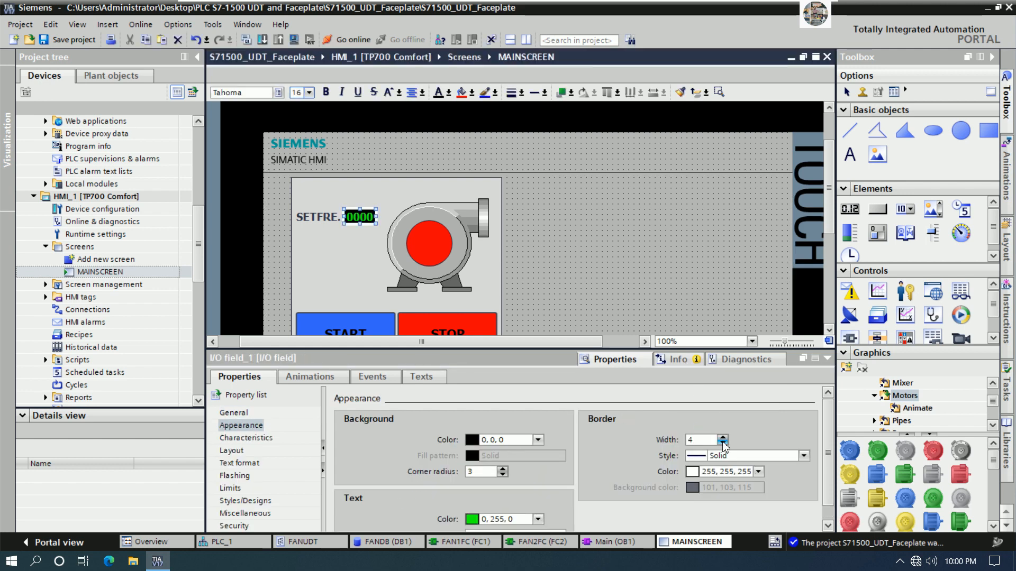
pyautogui.click(723, 444)
pyautogui.click(632, 279)
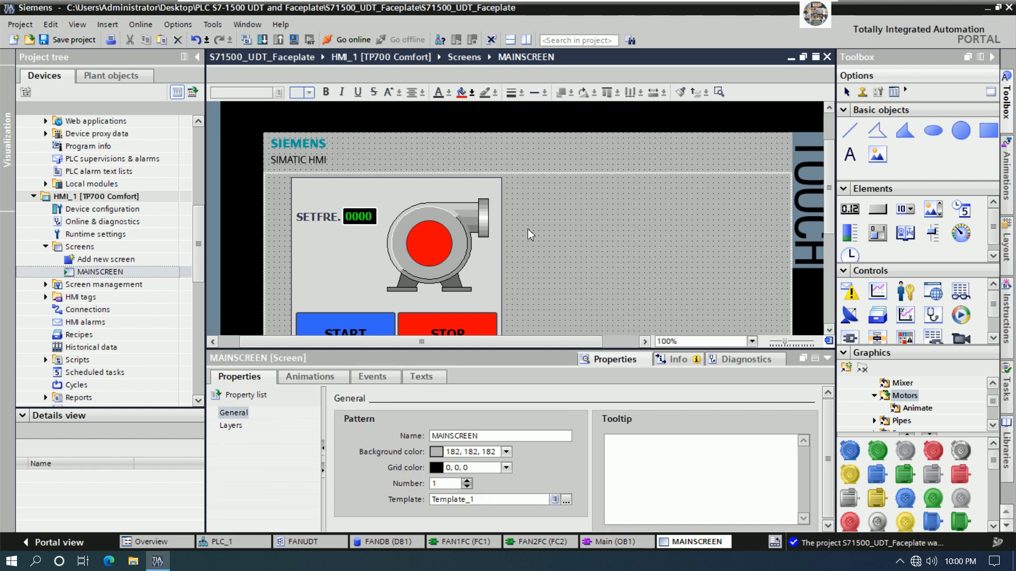
# Duplicate the SETFRE. label together with its I/O field inside the panel.
pyautogui.click(330, 218)
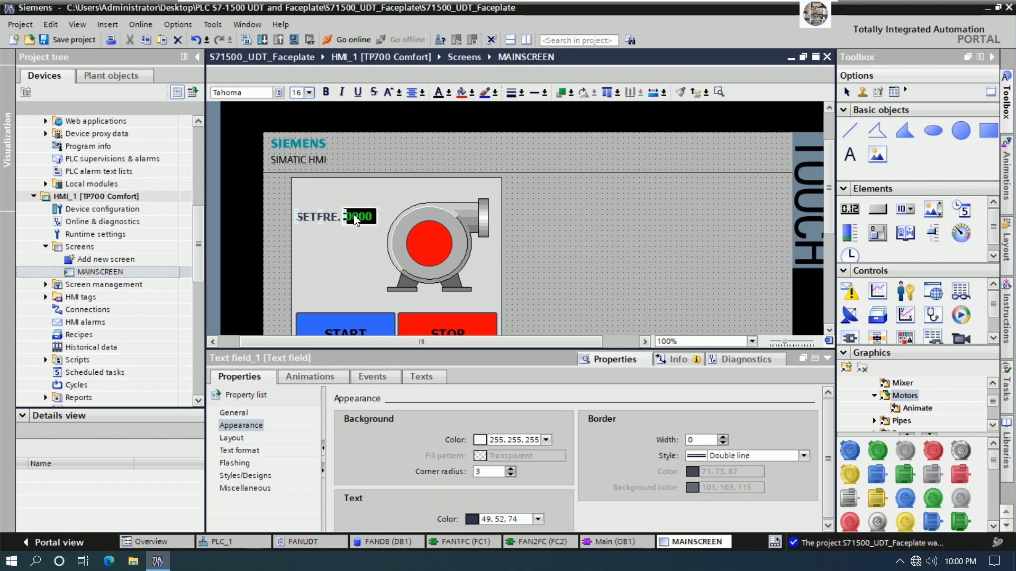
pyautogui.rightClick(362, 218)
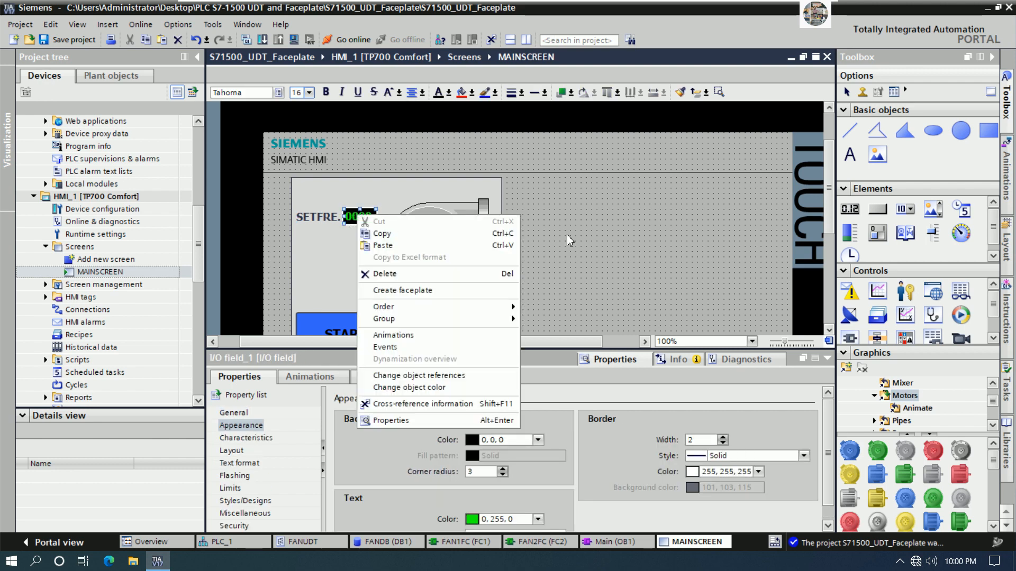
pyautogui.click(402, 230)
pyautogui.click(320, 220)
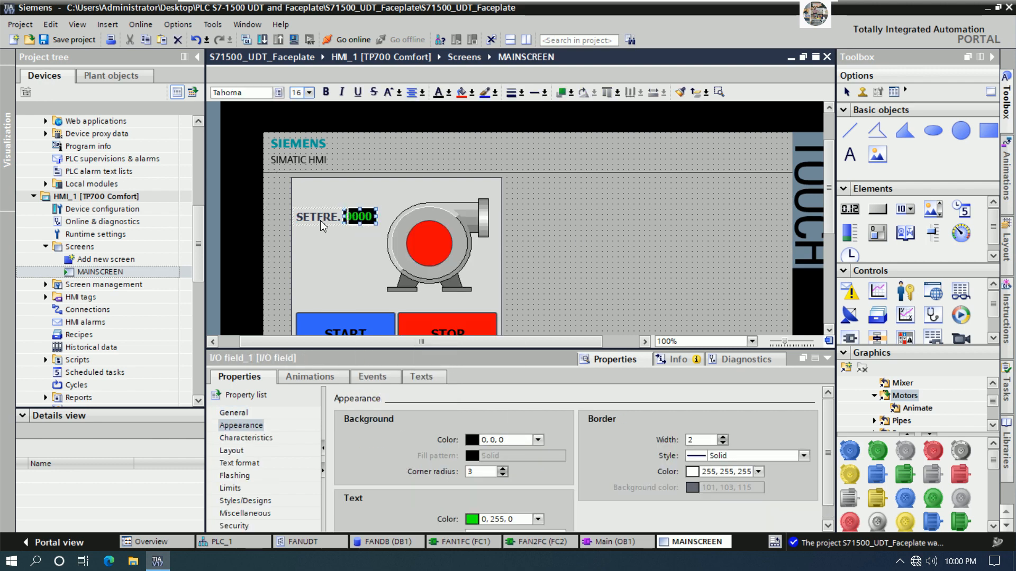
pyautogui.keyDown('ctrl'); pyautogui.click(363, 225); pyautogui.keyUp('ctrl')
pyautogui.rightClick(363, 226)
pyautogui.click(383, 241)
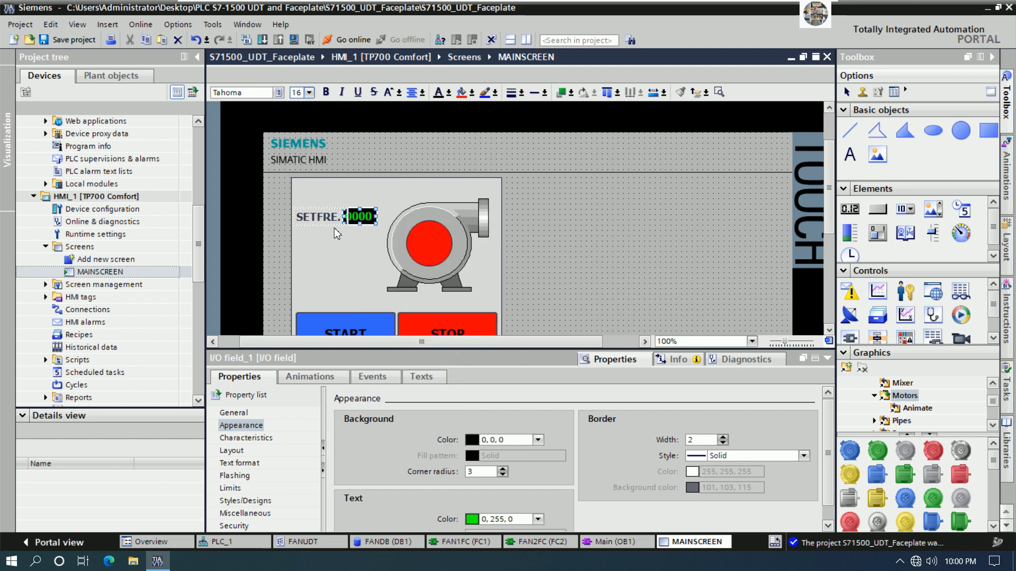
pyautogui.rightClick(332, 228)
pyautogui.click(360, 258)
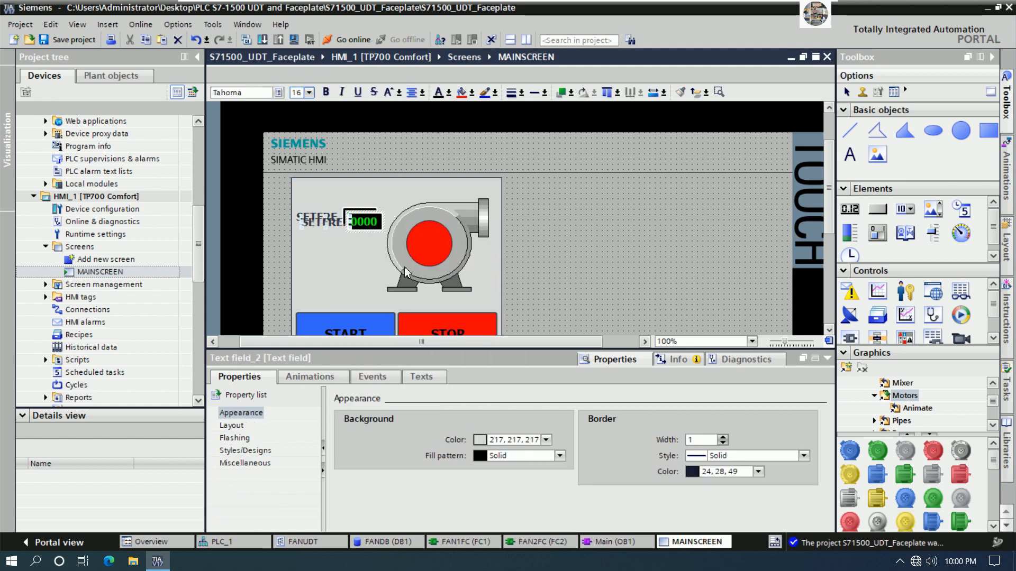
# Move the duplicated label and I/O field directly below the originals, aligned with them as a second row.
pyautogui.press('Down')
pyautogui.press('Down')
pyautogui.press('Down')
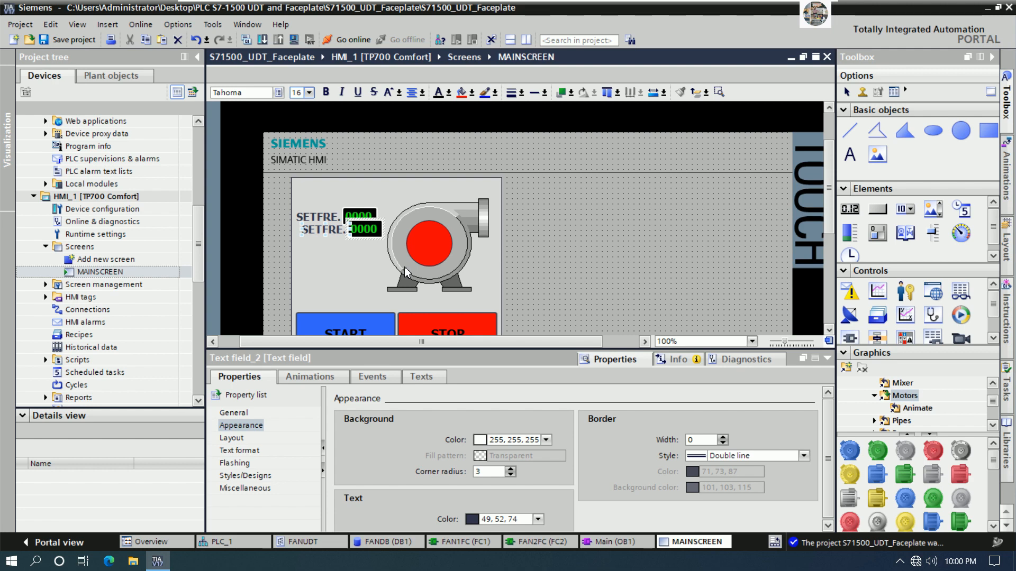
pyautogui.press('Down')
pyautogui.press('Down')
pyautogui.press('Left')
pyautogui.press('Left')
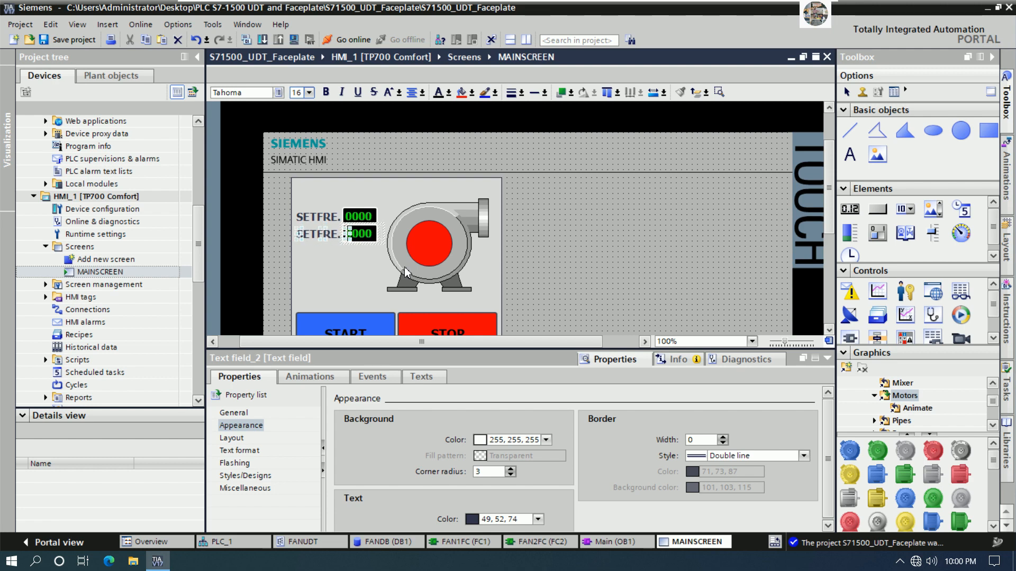
pyautogui.press('Left')
pyautogui.press('Down')
pyautogui.press('Right')
pyautogui.press('Left')
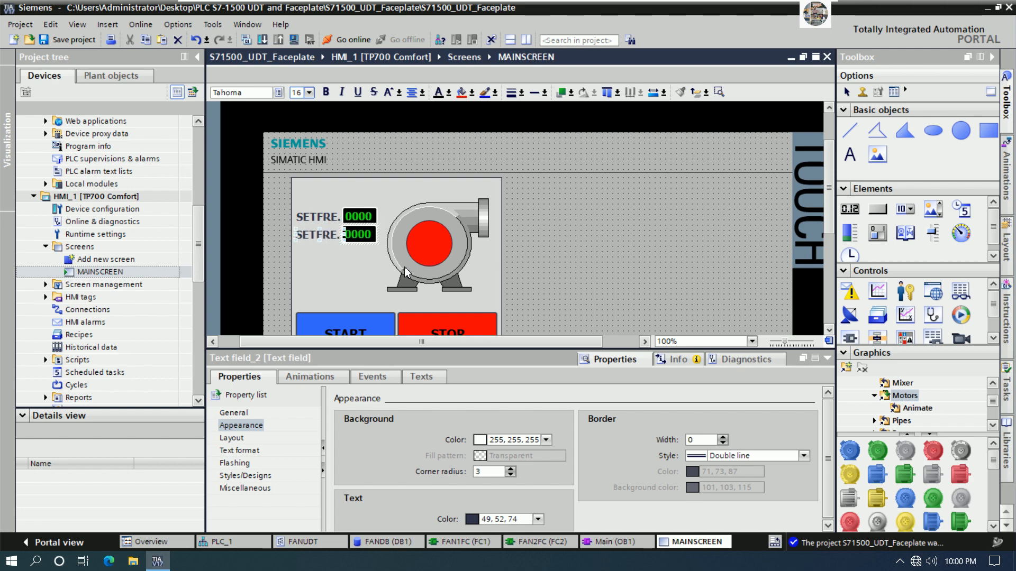
pyautogui.click(591, 226)
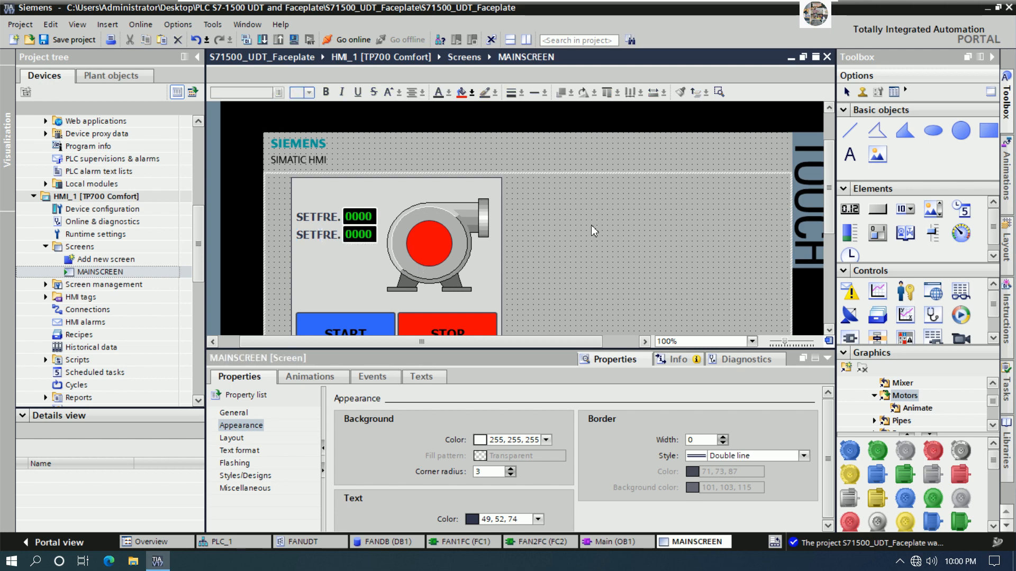
# Change the second row's label text to "FBFRE.".
pyautogui.click(323, 236)
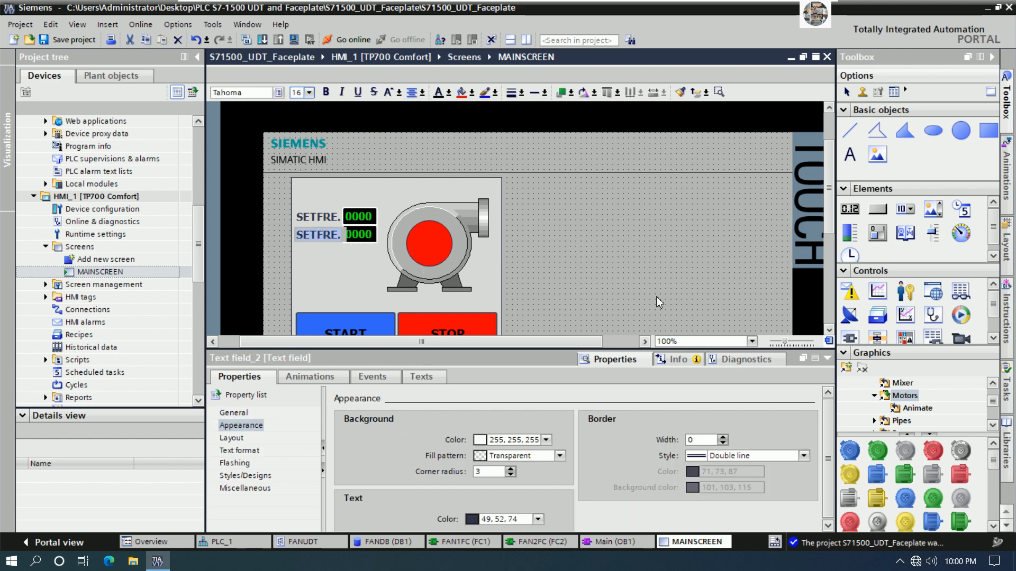
pyautogui.write('FBF')
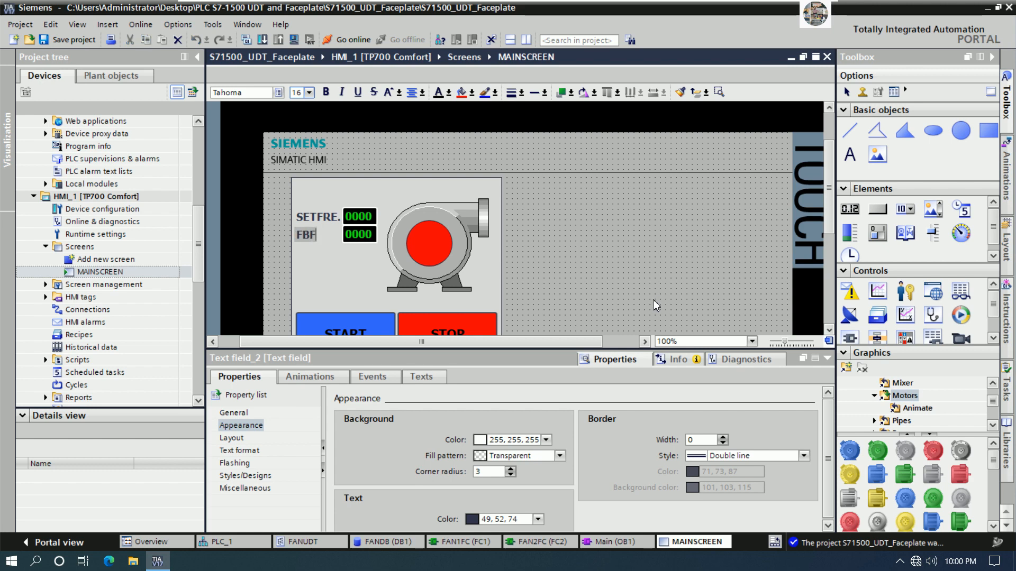
pyautogui.write('RE.')
pyautogui.click(604, 241)
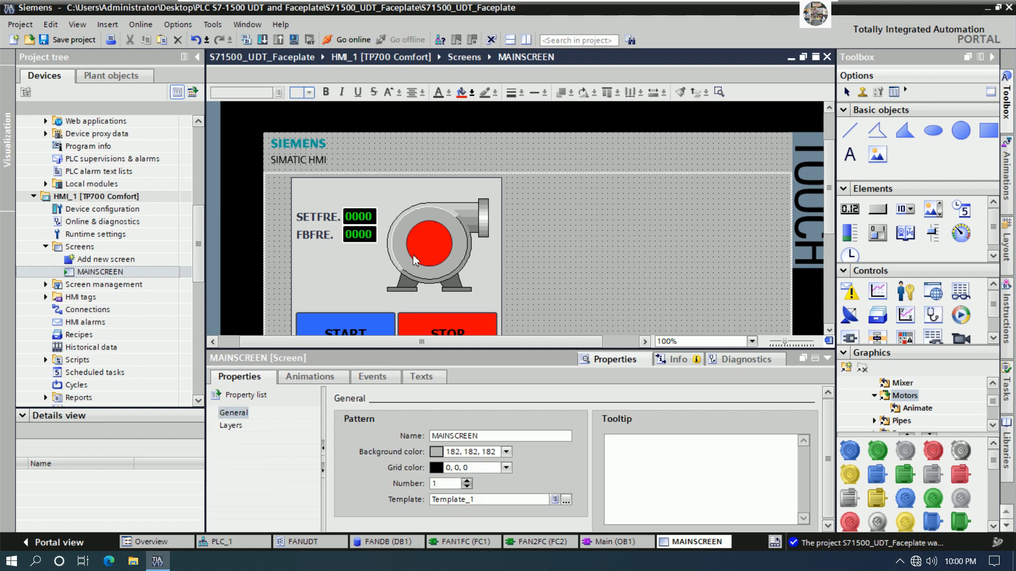
# Duplicate the FBFRE. label together with its I/O field inside the panel.
pyautogui.click(349, 235)
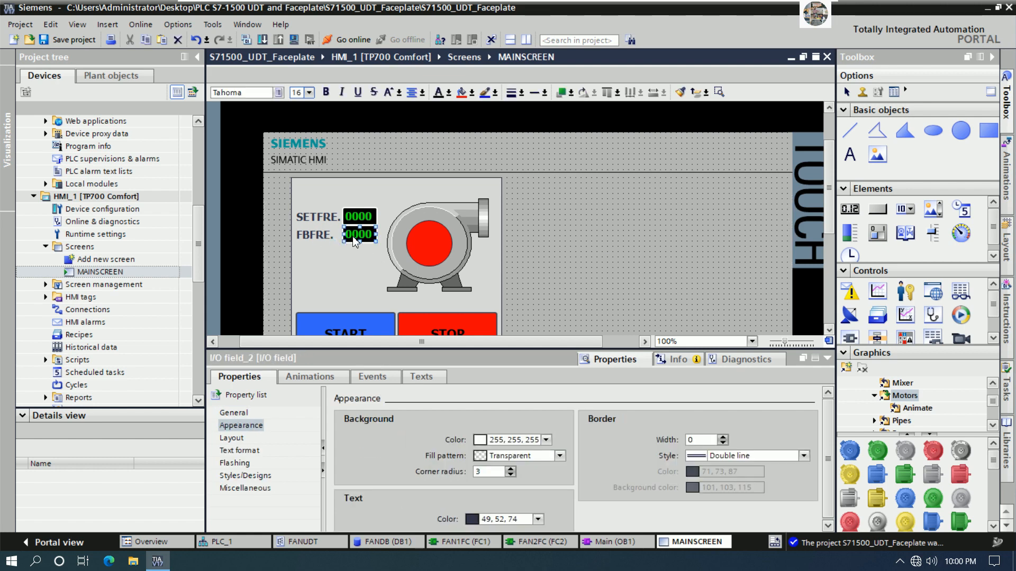
pyautogui.keyDown('ctrl'); pyautogui.click(318, 235); pyautogui.keyUp('ctrl')
pyautogui.rightClick(361, 238)
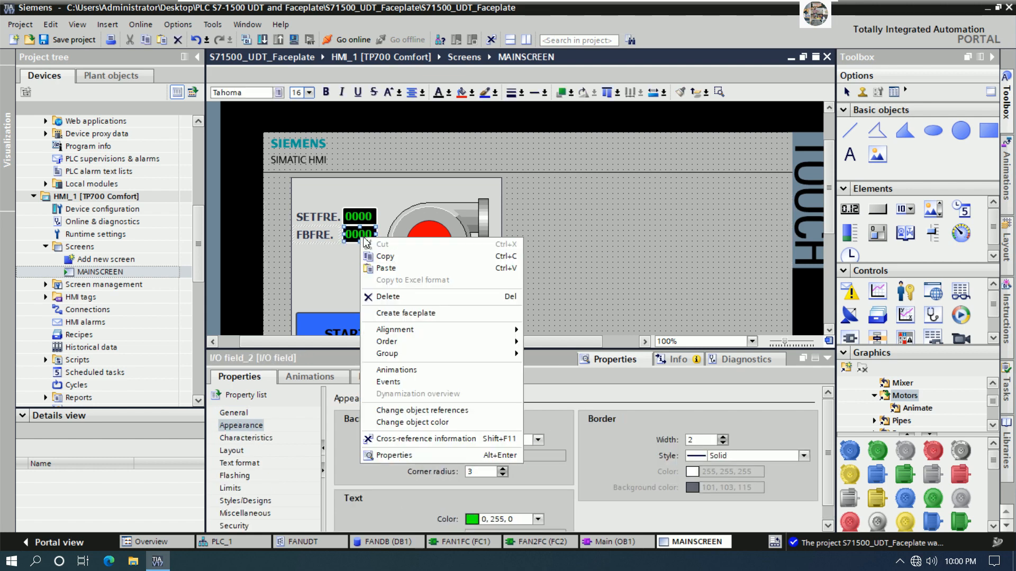
pyautogui.click(406, 260)
pyautogui.rightClick(345, 258)
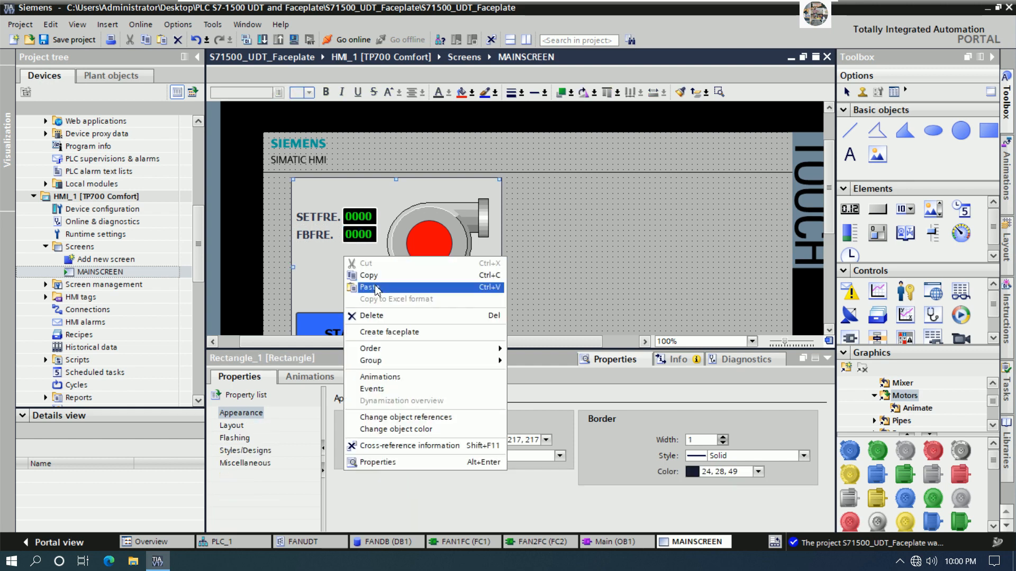
pyautogui.click(373, 286)
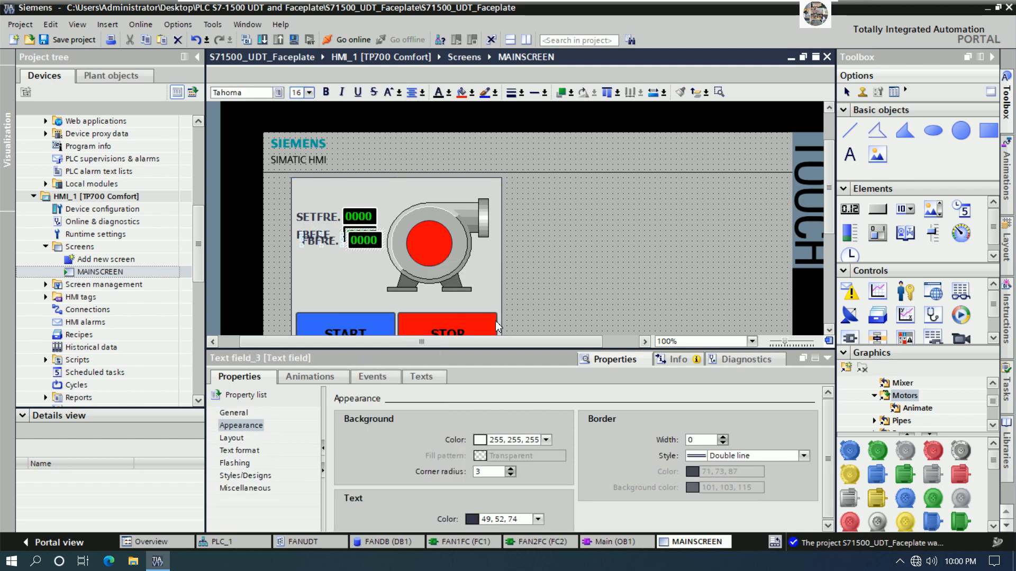
# Move the duplicated FBFRE. label and I/O field below the second row, aligned as an evenly spaced third row.
pyautogui.press('Down')
pyautogui.press('Down')
pyautogui.press('Down')
pyautogui.press('Down')
pyautogui.press('Down')
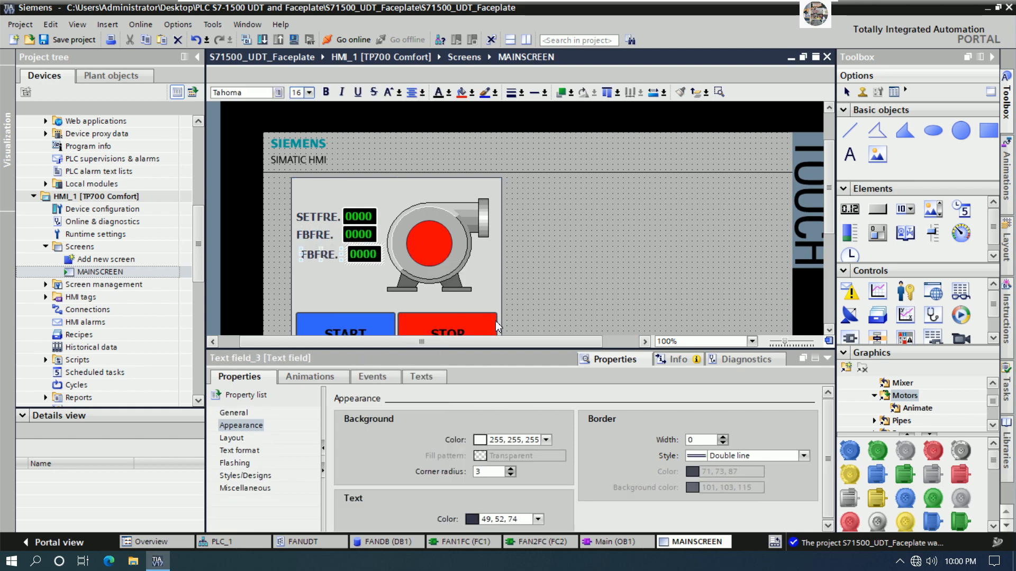
pyautogui.press('Left')
pyautogui.press('Left')
pyautogui.press('Left')
pyautogui.press('Left')
pyautogui.press('Left')
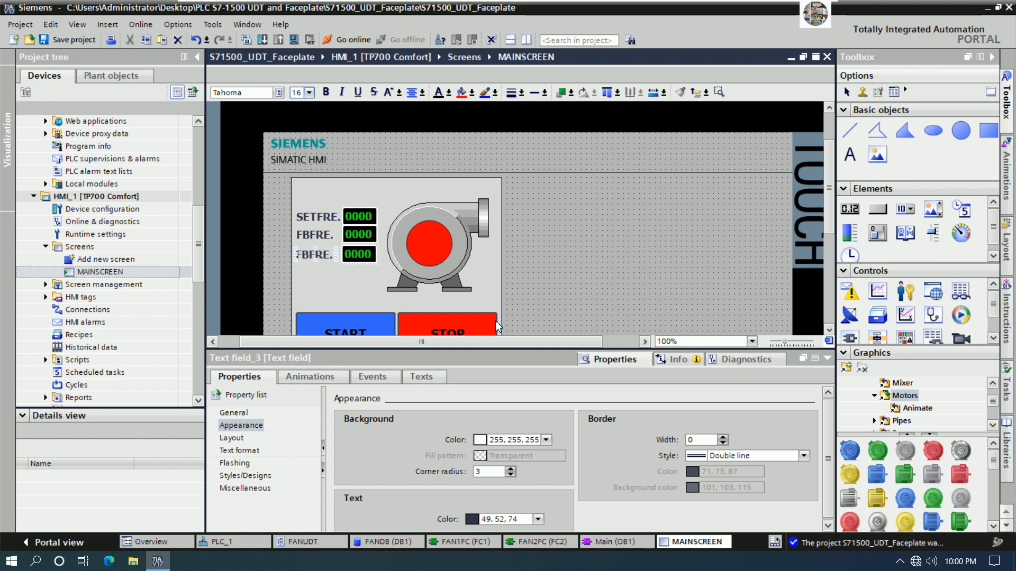
pyautogui.press('Down')
pyautogui.press('Down')
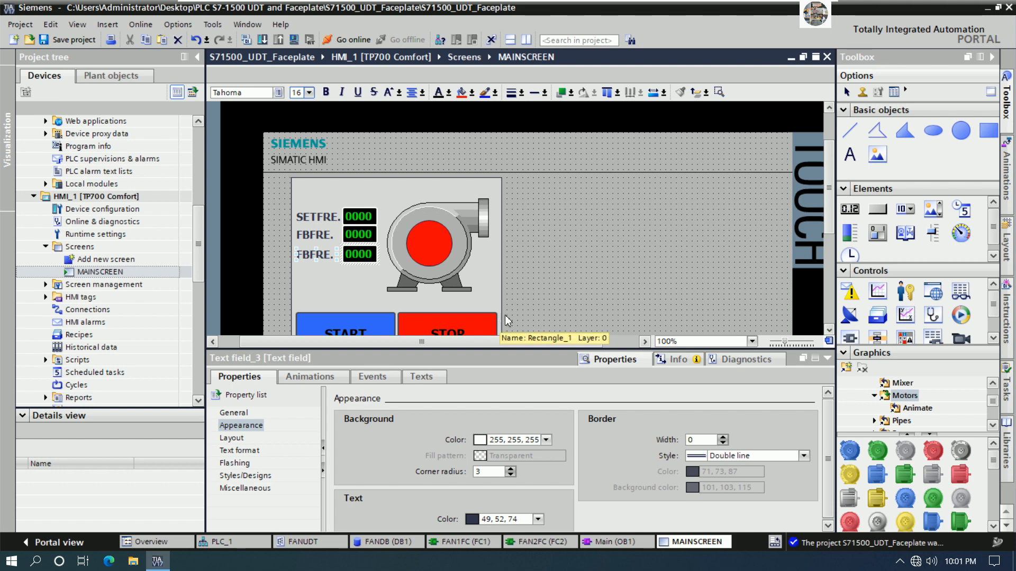
pyautogui.click(569, 270)
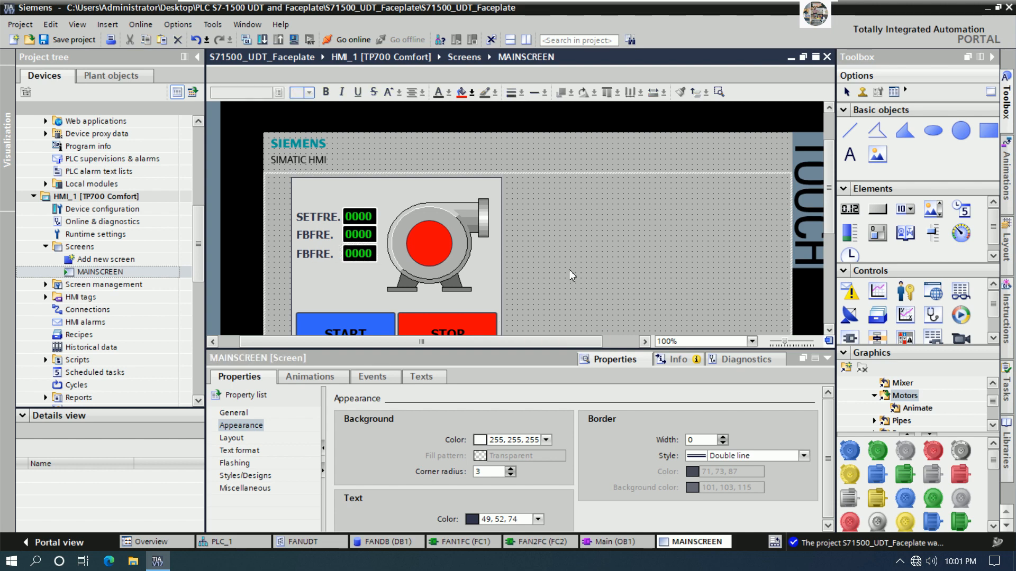
pyautogui.click(320, 255)
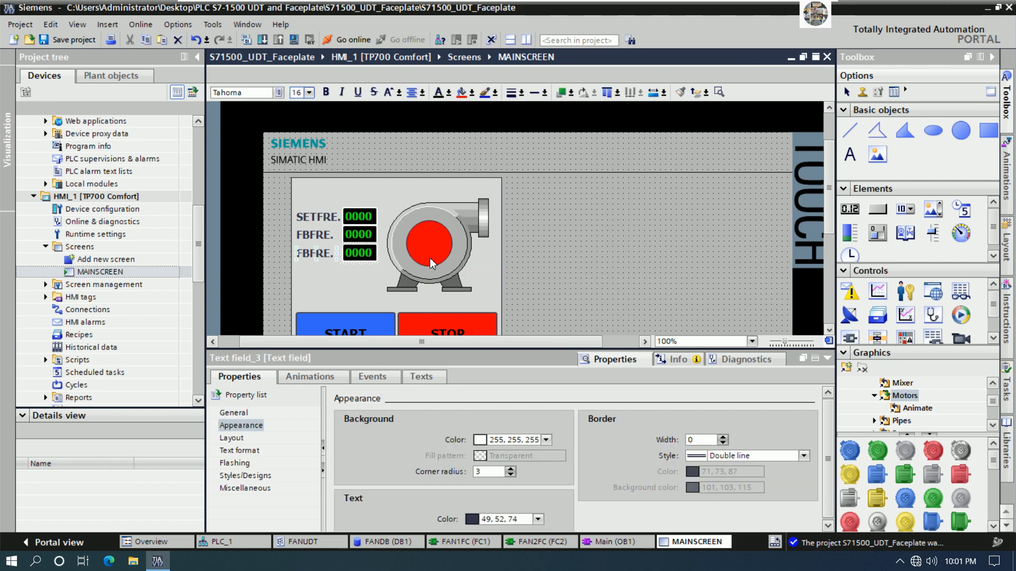
pyautogui.press('Down')
# Set the panel rectangle's background color to teal (0, 128, 128) and collapse the properties area to show the whole screen.
pyautogui.click(458, 181)
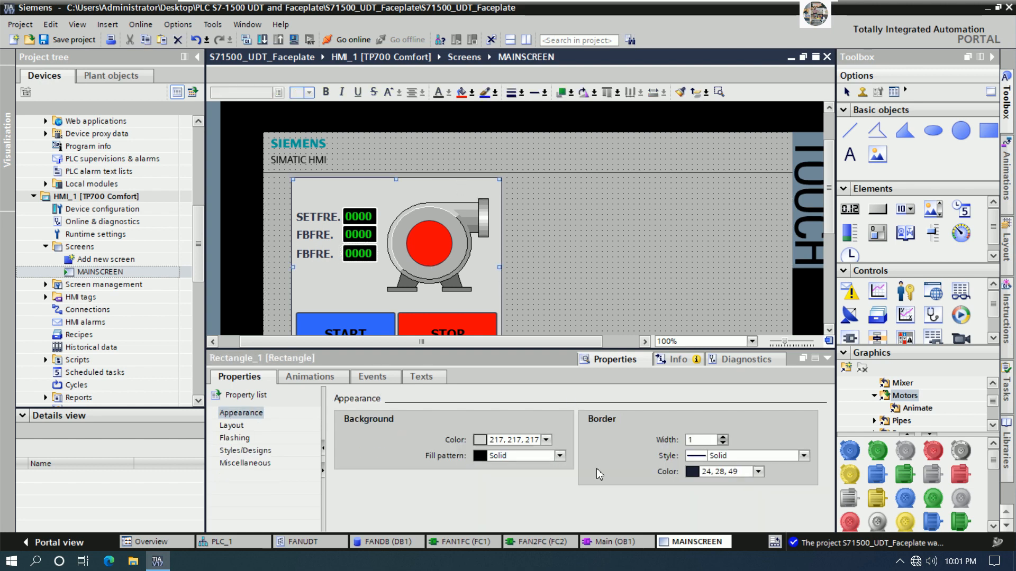
pyautogui.click(546, 440)
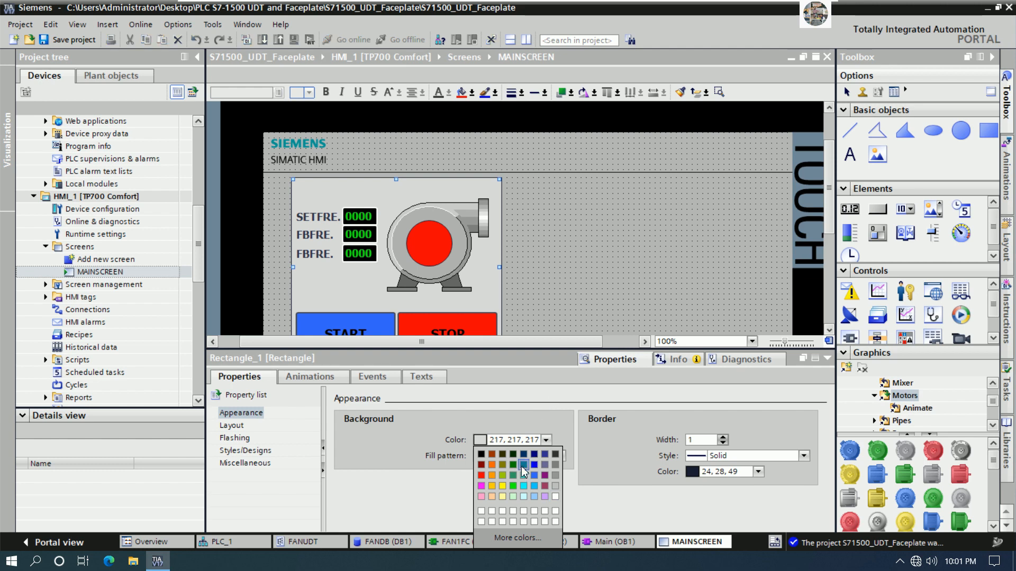
pyautogui.click(522, 465)
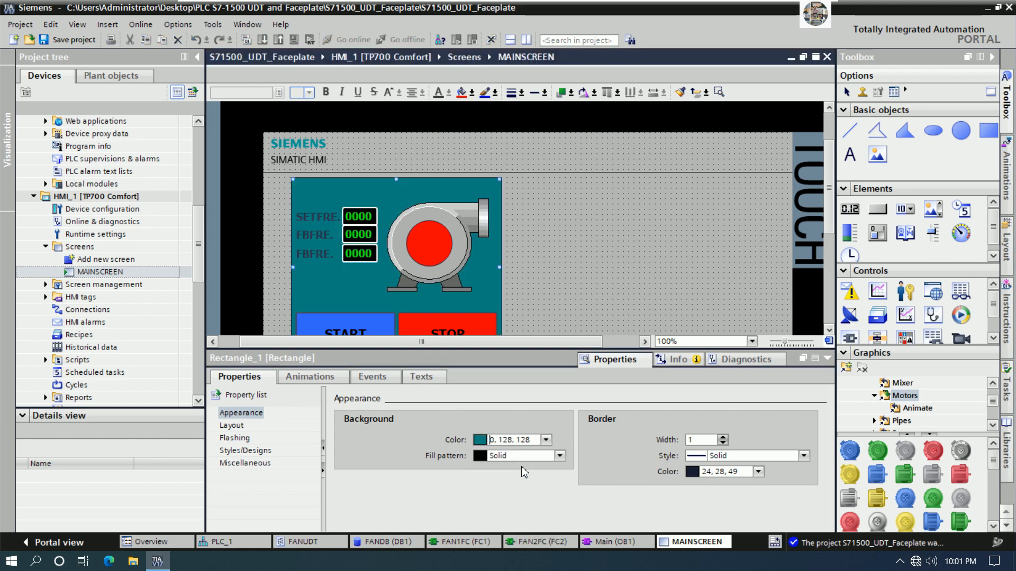
pyautogui.click(828, 358)
pyautogui.click(610, 302)
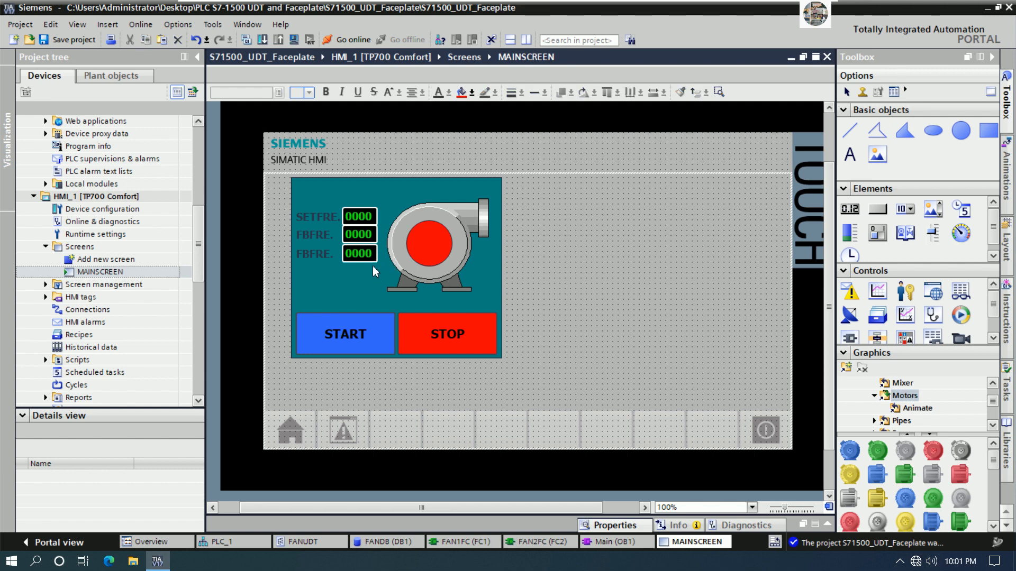
# Nudge the second and third I/O fields slightly down so the three fields are evenly spaced.
pyautogui.click(362, 237)
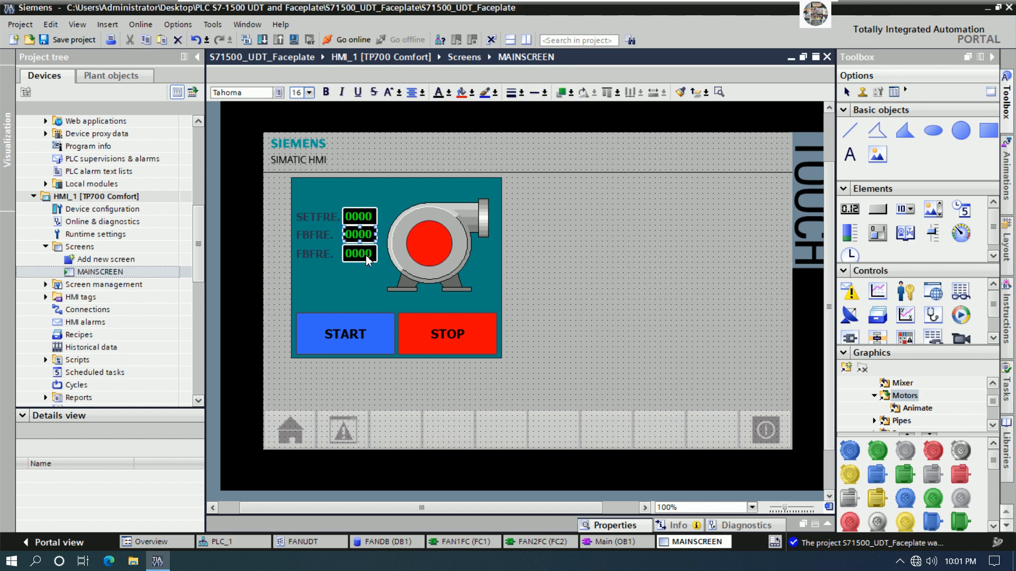
pyautogui.click(543, 256)
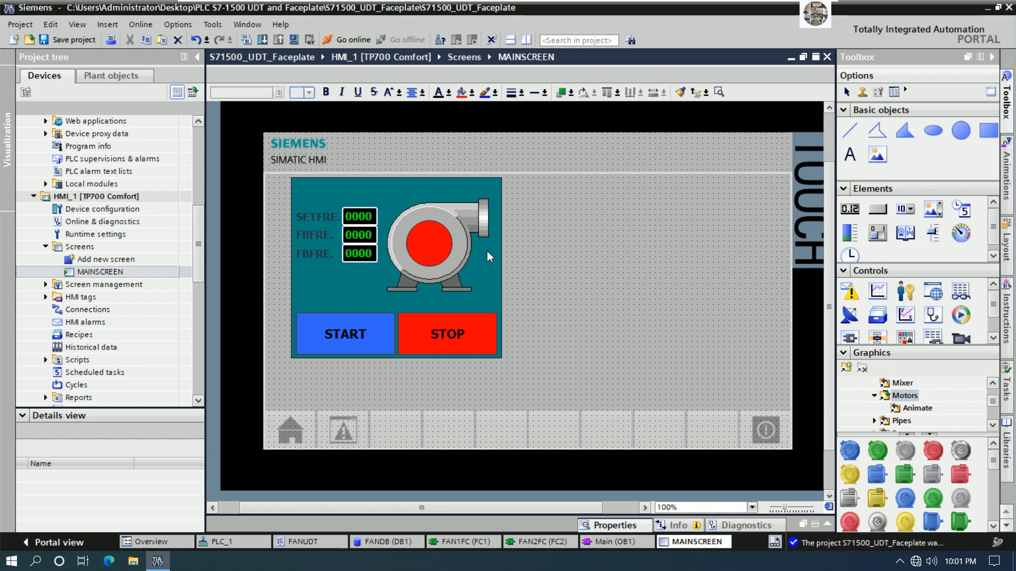
pyautogui.click(369, 251)
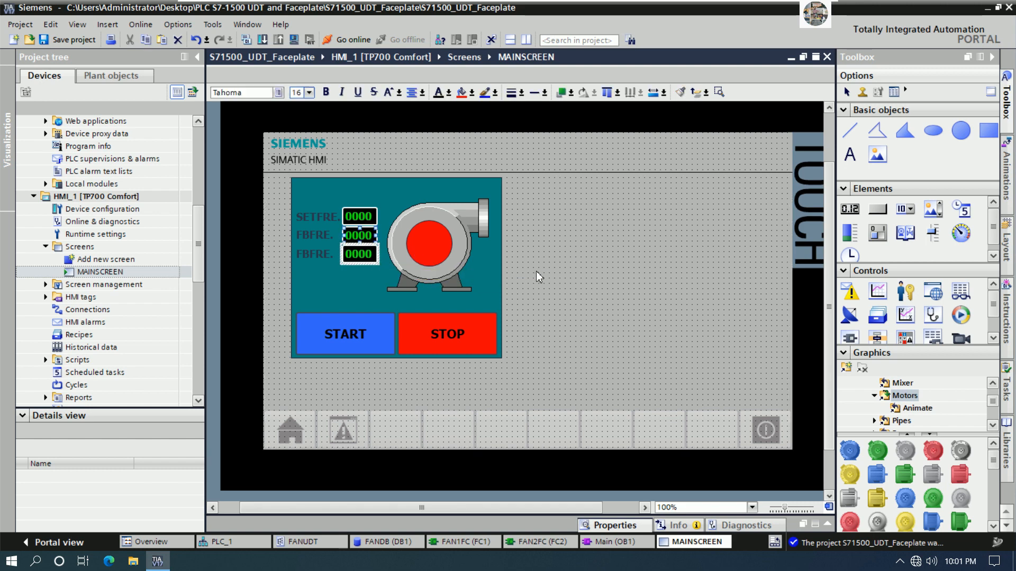
pyautogui.click(538, 271)
pyautogui.click(360, 257)
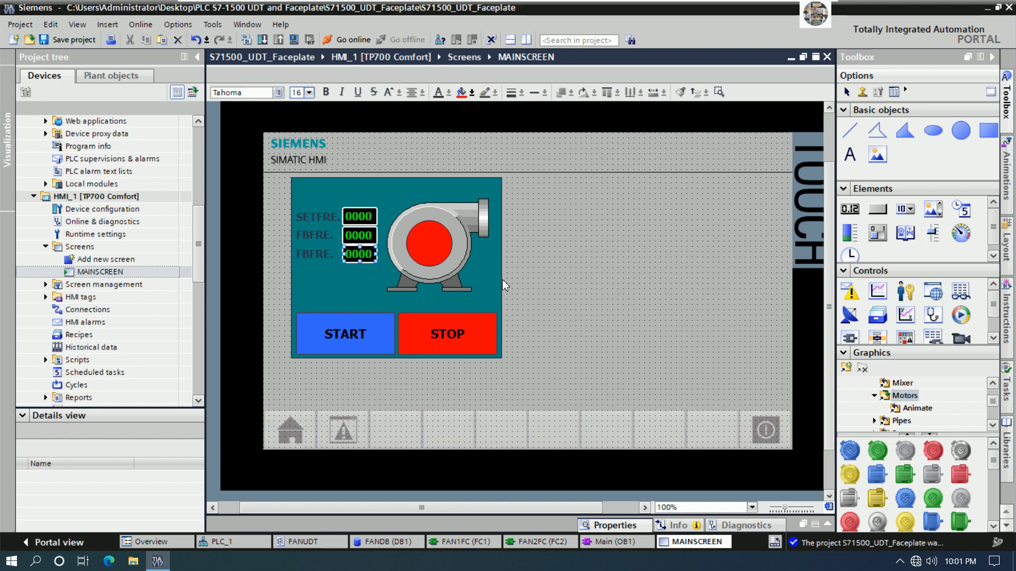
pyautogui.click(568, 279)
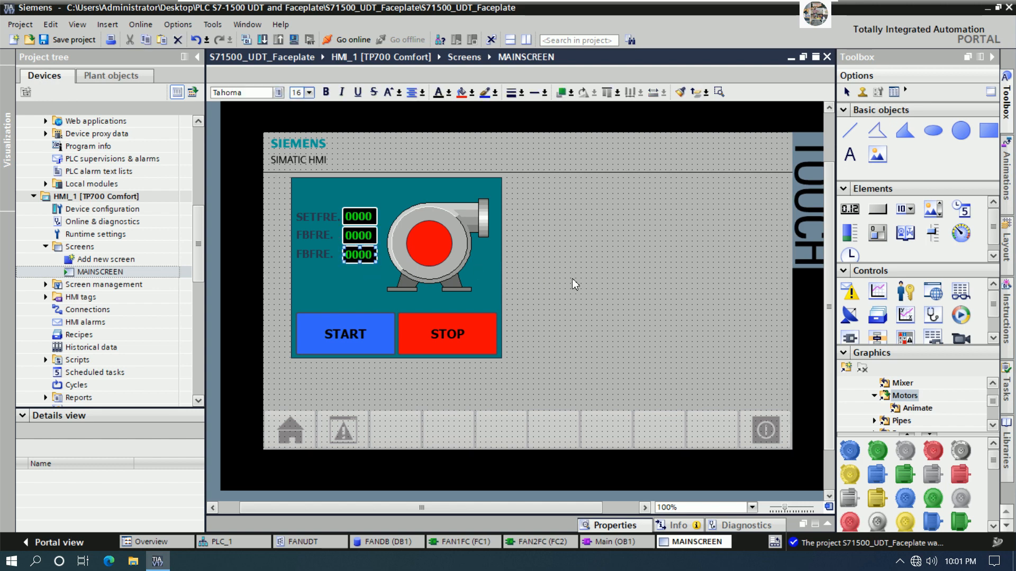
# Set the font color of the SETFRE. label and both FBFRE. labels to yellow.
pyautogui.click(319, 252)
pyautogui.keyDown('shift'); pyautogui.click(317, 236); pyautogui.keyUp('shift')
pyautogui.keyDown('shift'); pyautogui.click(321, 213); pyautogui.keyUp('shift')
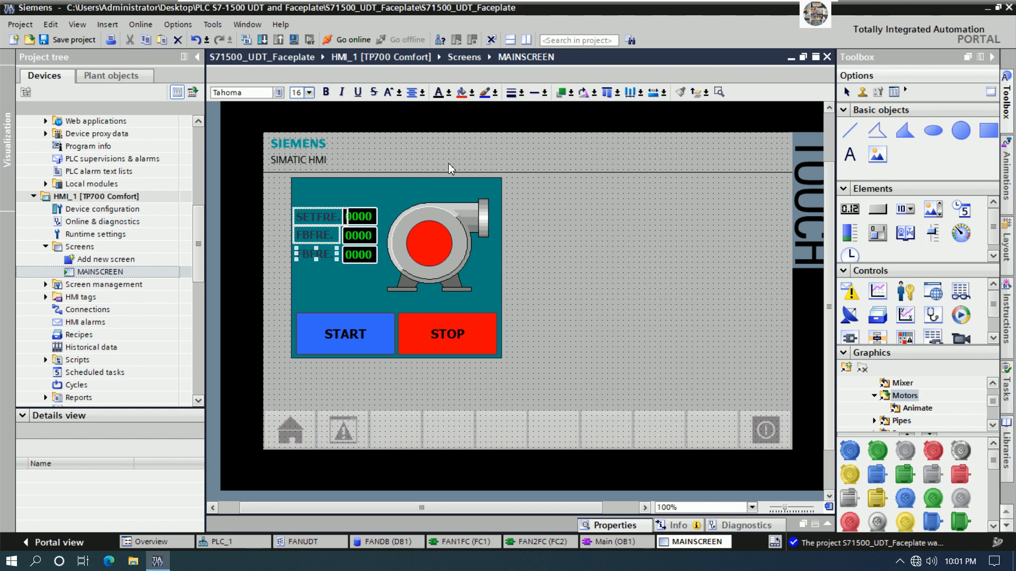
pyautogui.click(448, 92)
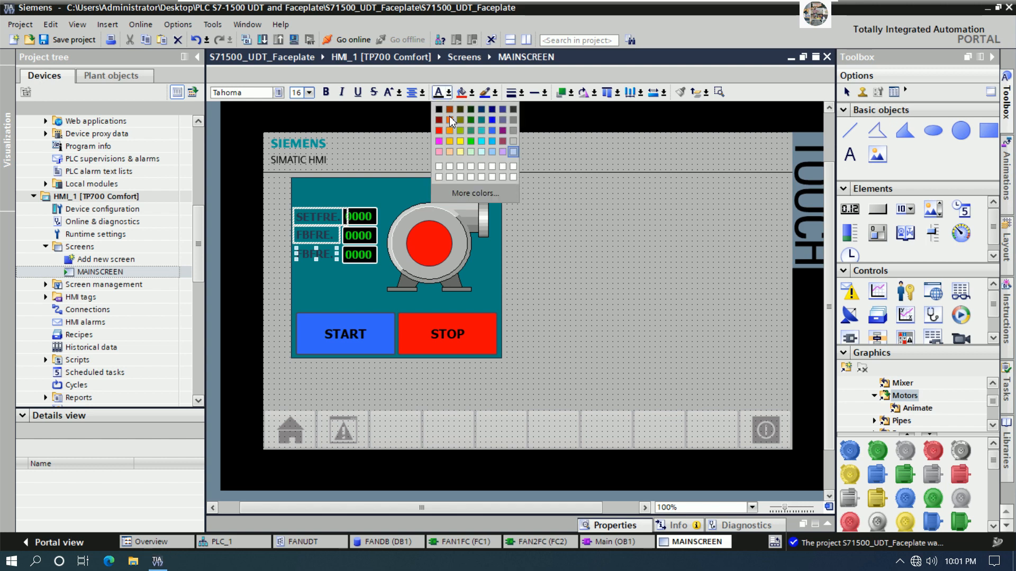
pyautogui.click(461, 141)
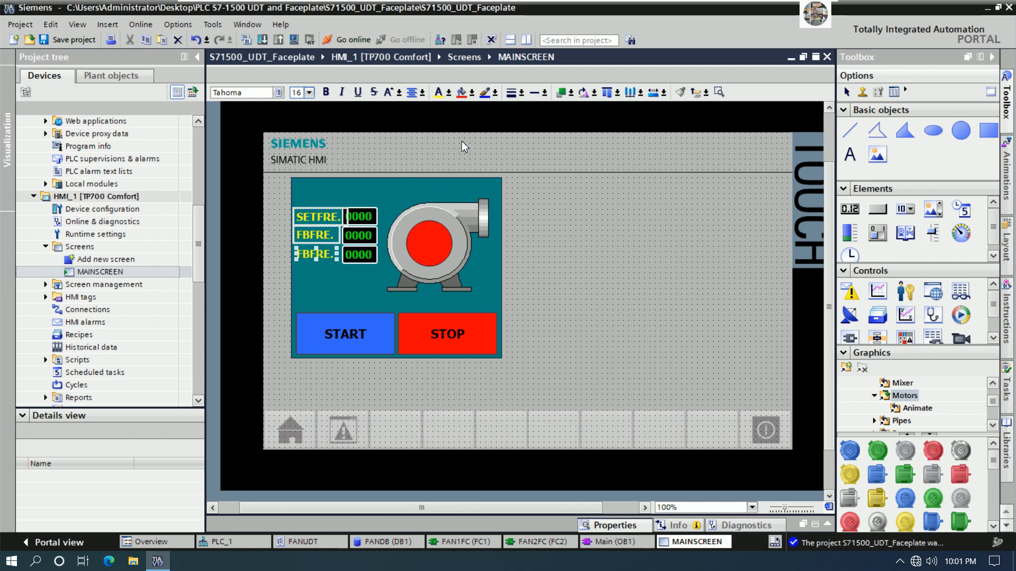
pyautogui.click(614, 219)
# Shrink the fan graphic and its red status circle, keeping the circle centered on the fan housing.
pyautogui.click(441, 247)
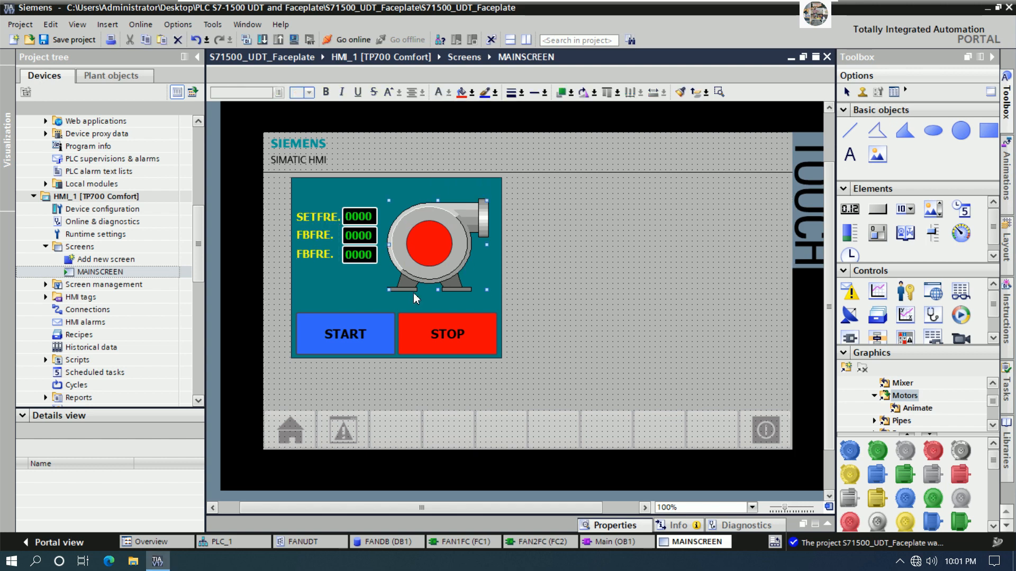
pyautogui.click(396, 291)
pyautogui.moveTo(389, 288); pyautogui.dragTo(450, 238)
pyautogui.press('Up')
pyautogui.press('Up')
pyautogui.press('Up')
pyautogui.press('Up')
pyautogui.press('Up')
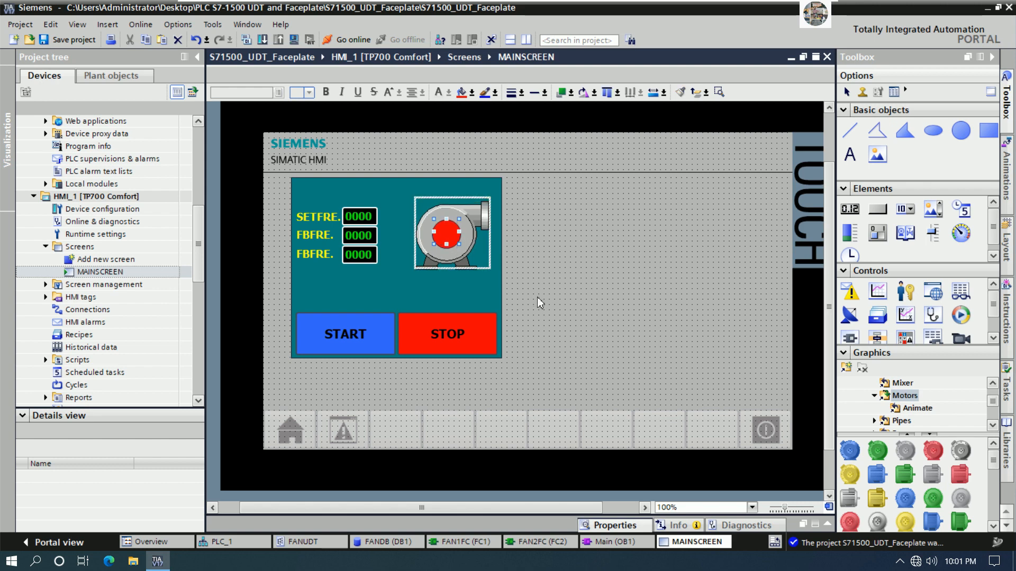
# Move the fan graphic together with its red circle down and slightly left, just above the STOP button.
pyautogui.press('Down')
pyautogui.press('Down')
pyautogui.press('Down')
pyautogui.press('Down')
pyautogui.press('Down')
pyautogui.press('Down')
pyautogui.press('Down')
pyautogui.press('Down')
pyautogui.press('Down')
pyautogui.press('Down')
pyautogui.press('Down')
pyautogui.press('Down')
pyautogui.press('Down')
pyautogui.press('Down')
pyautogui.press('Left')
pyautogui.press('Left')
pyautogui.press('Left')
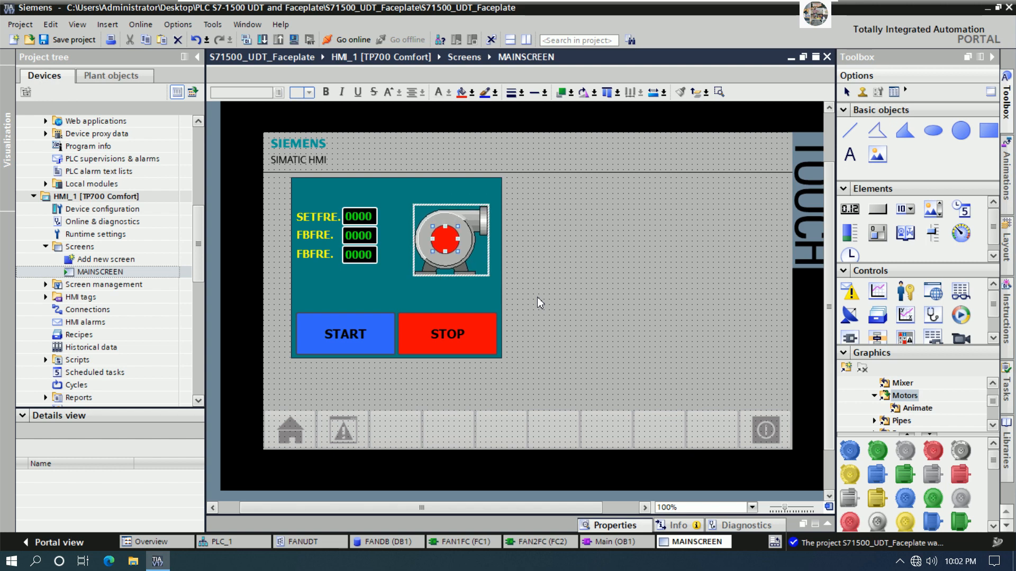
pyautogui.press('Down')
pyautogui.press('Down')
pyautogui.press('Down')
pyautogui.press('Down')
pyautogui.press('Down')
pyautogui.press('Down')
pyautogui.press('Down')
pyautogui.press('Down')
pyautogui.press('Down')
pyautogui.press('Down')
pyautogui.press('Down')
pyautogui.press('Down')
pyautogui.press('Down')
pyautogui.press('Down')
pyautogui.press('Down')
pyautogui.press('Down')
pyautogui.press('Down')
pyautogui.press('Down')
pyautogui.press('Down')
pyautogui.press('Down')
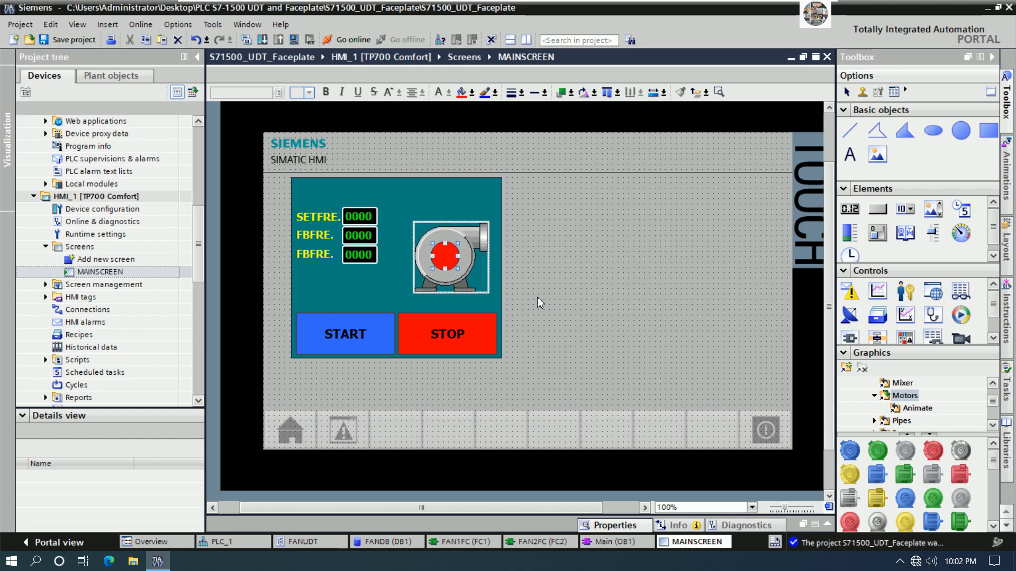
pyautogui.press('Down')
pyautogui.press('Down')
pyautogui.press('Left')
pyautogui.press('Left')
pyautogui.press('Down')
pyautogui.press('Down')
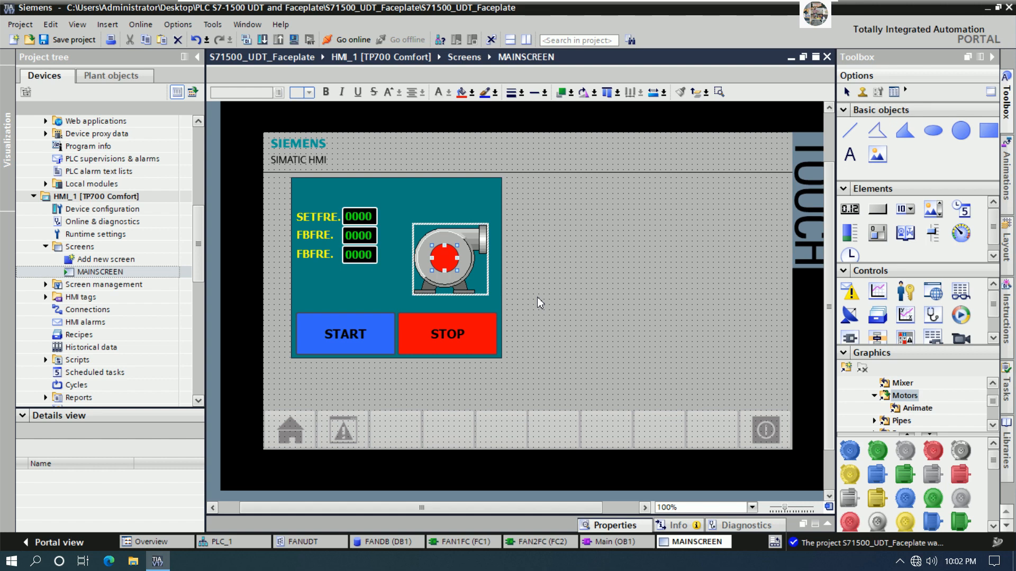
pyautogui.click(649, 252)
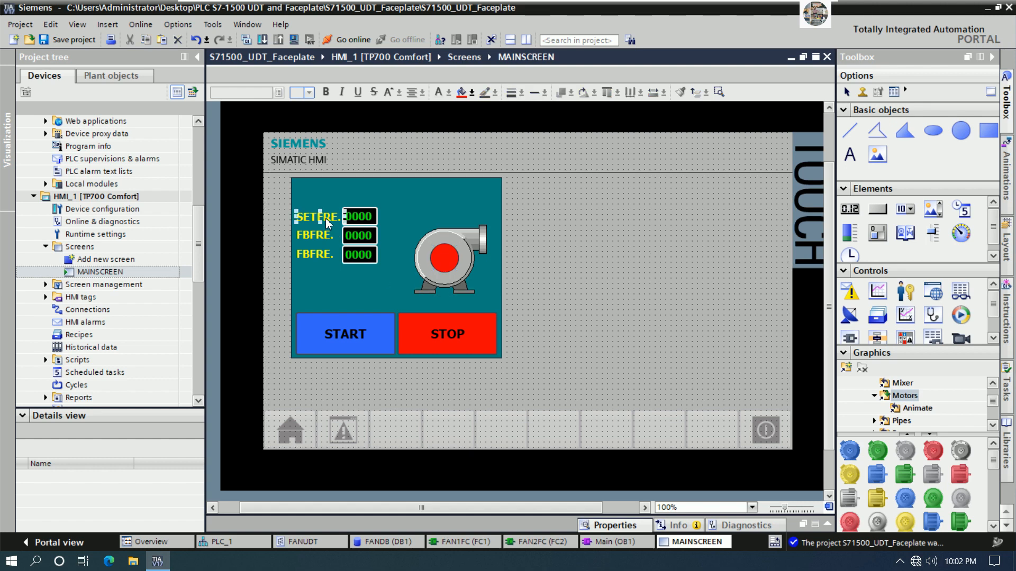
# Change the third row's label text to "CURR.".
pyautogui.click(314, 256)
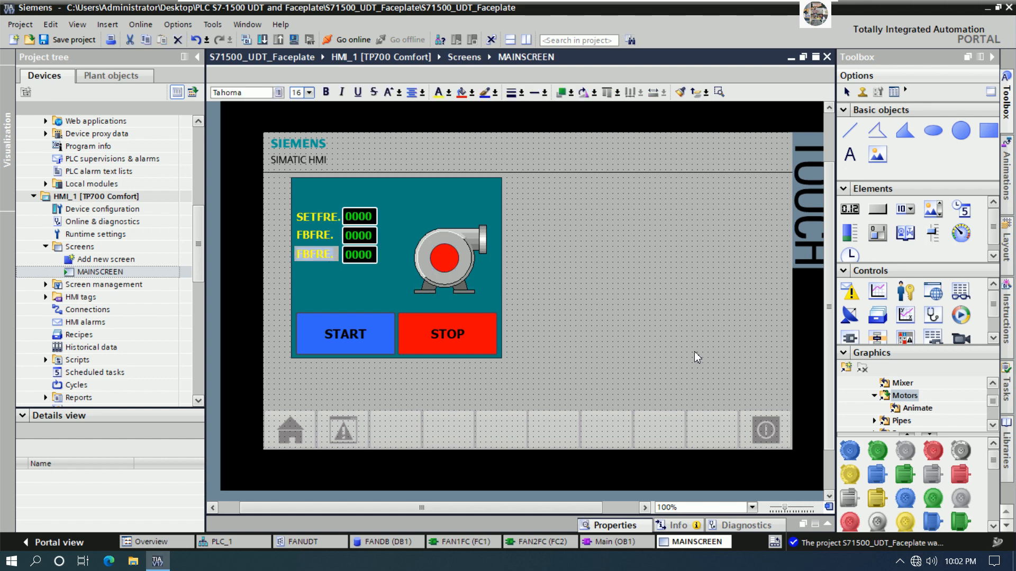
pyautogui.write('CURR.')
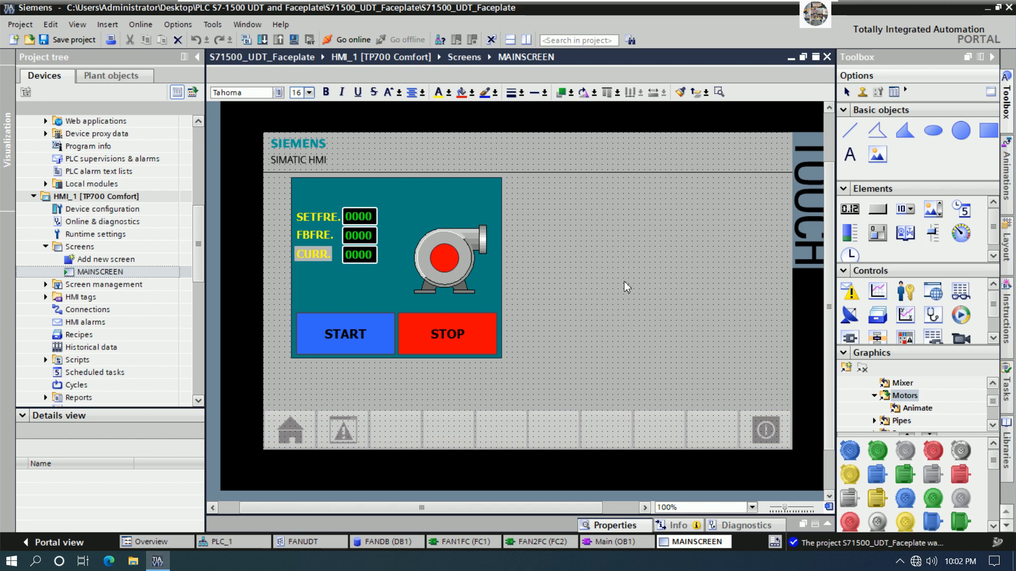
pyautogui.click(557, 277)
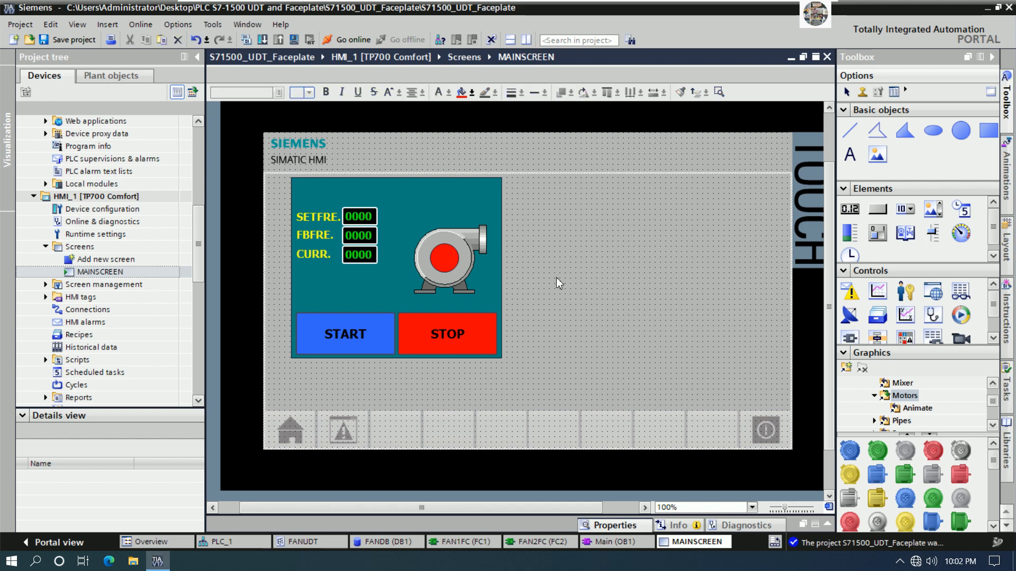
# Move all three labels and their I/O fields down together to just above the START button.
pyautogui.click(322, 223)
pyautogui.keyDown('ctrl'); pyautogui.click(316, 237); pyautogui.keyUp('ctrl')
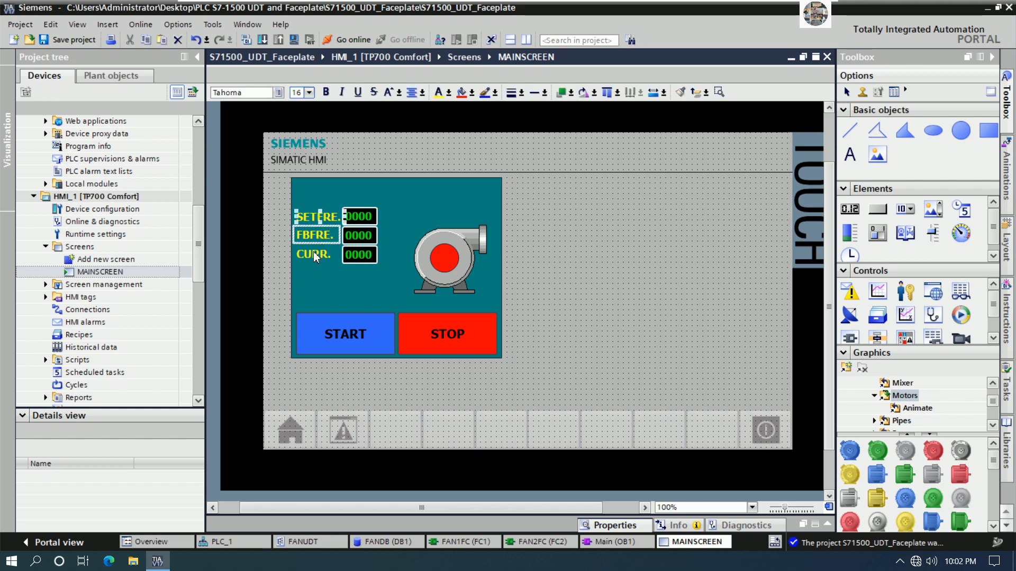
pyautogui.keyDown('ctrl'); pyautogui.click(313, 252); pyautogui.keyUp('ctrl')
pyautogui.keyDown('ctrl'); pyautogui.click(364, 238); pyautogui.keyUp('ctrl')
pyautogui.keyDown('ctrl'); pyautogui.click(371, 217); pyautogui.keyUp('ctrl')
pyautogui.press('Down')
pyautogui.press('Down')
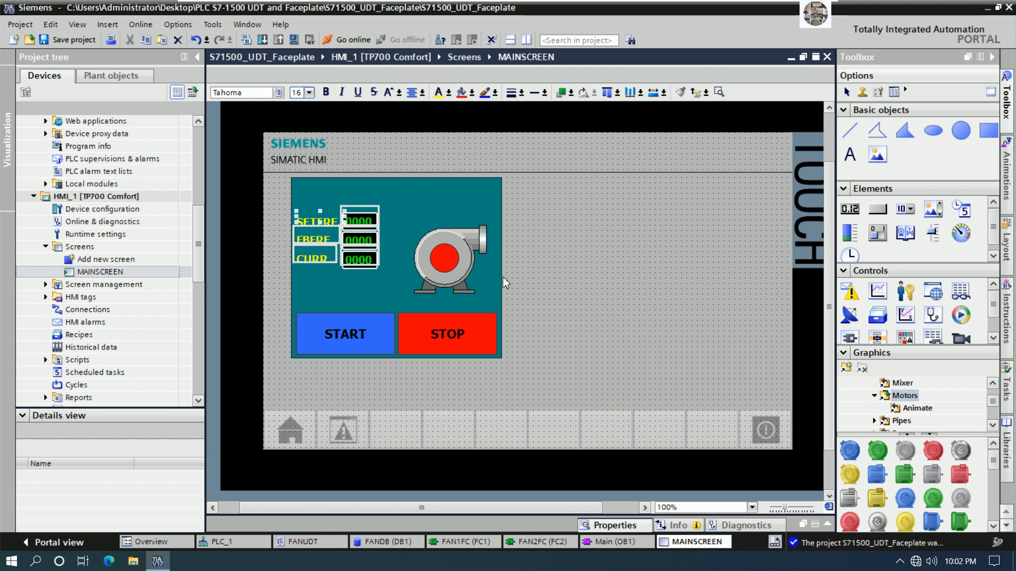
pyautogui.press('Down')
pyautogui.press('Down')
pyautogui.press('Down')
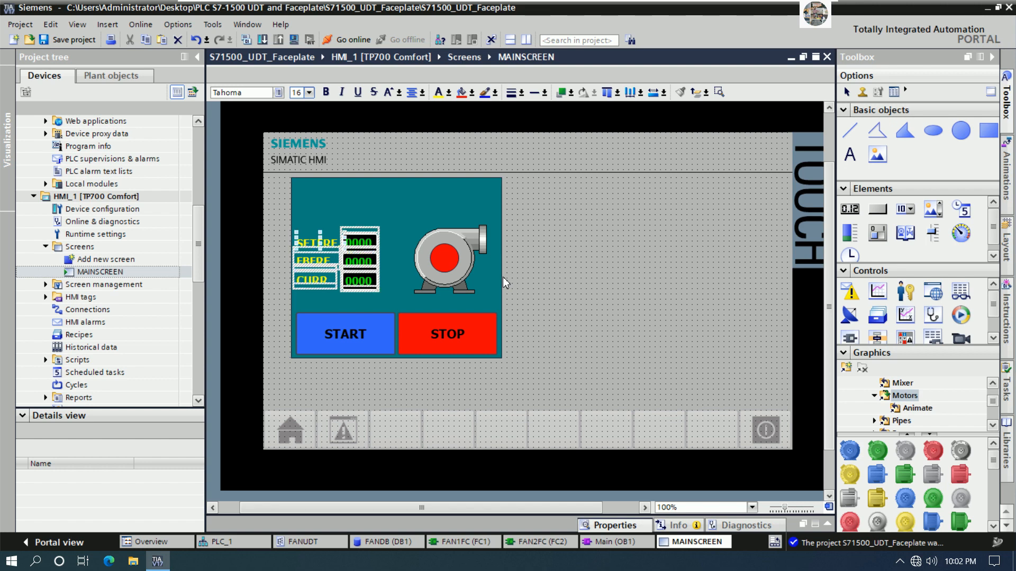
pyautogui.press('Down')
pyautogui.press('Down')
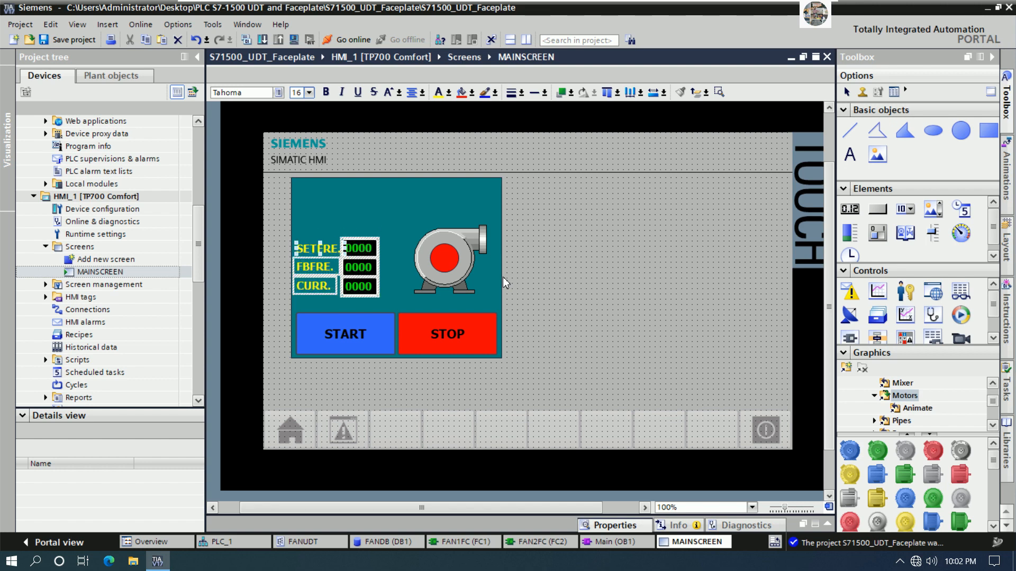
pyautogui.press('Up')
pyautogui.click(610, 287)
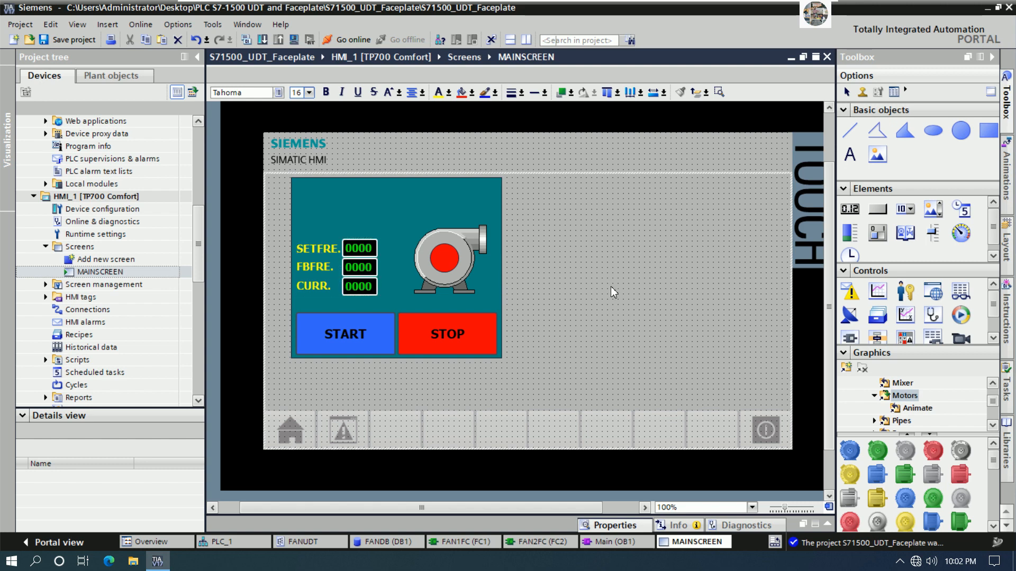
# Nudge the three I/O fields slightly to the right, away from their labels.
pyautogui.click(465, 261)
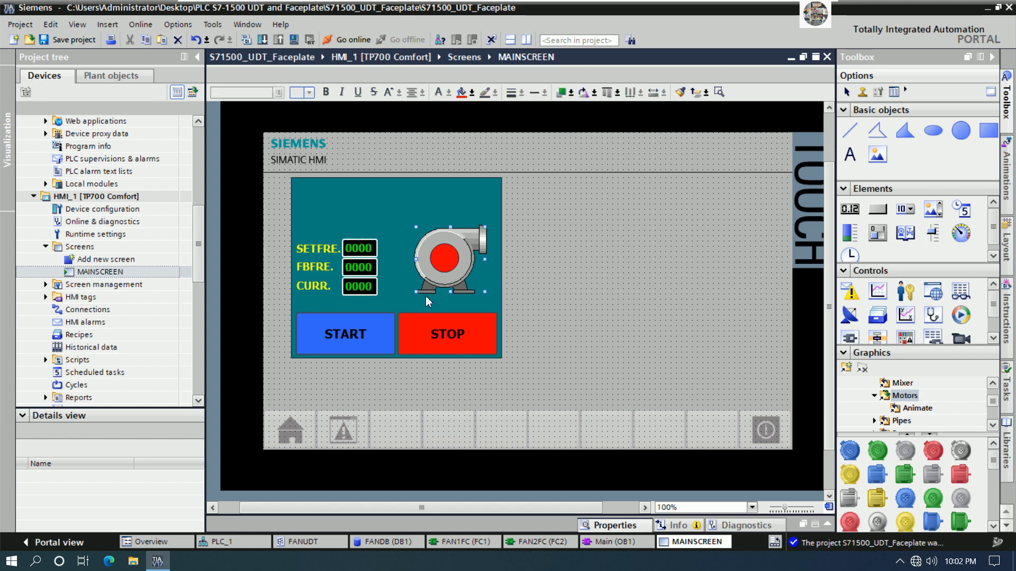
pyautogui.click(359, 249)
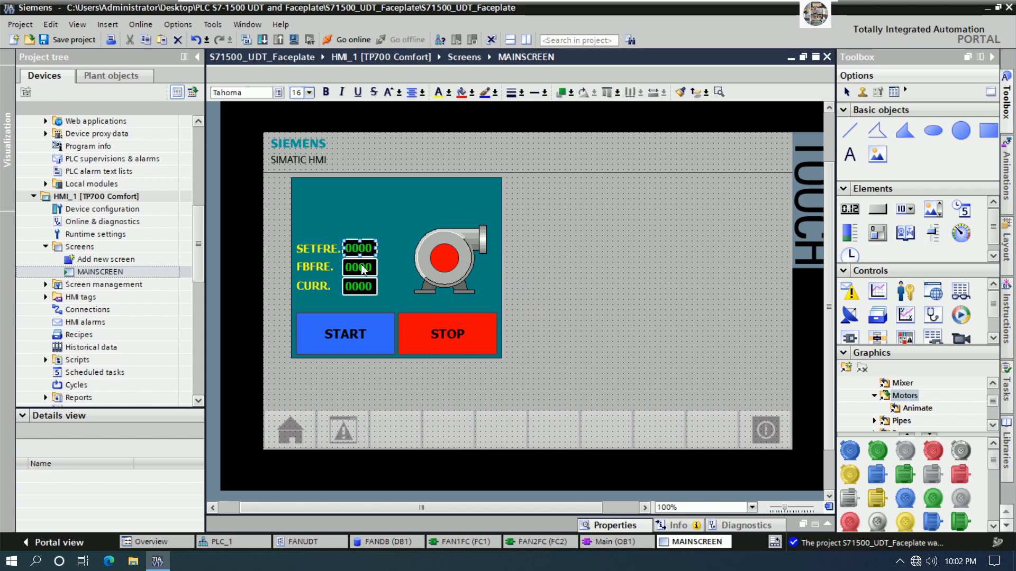
pyautogui.keyDown('ctrl'); pyautogui.click(363, 287); pyautogui.keyUp('ctrl')
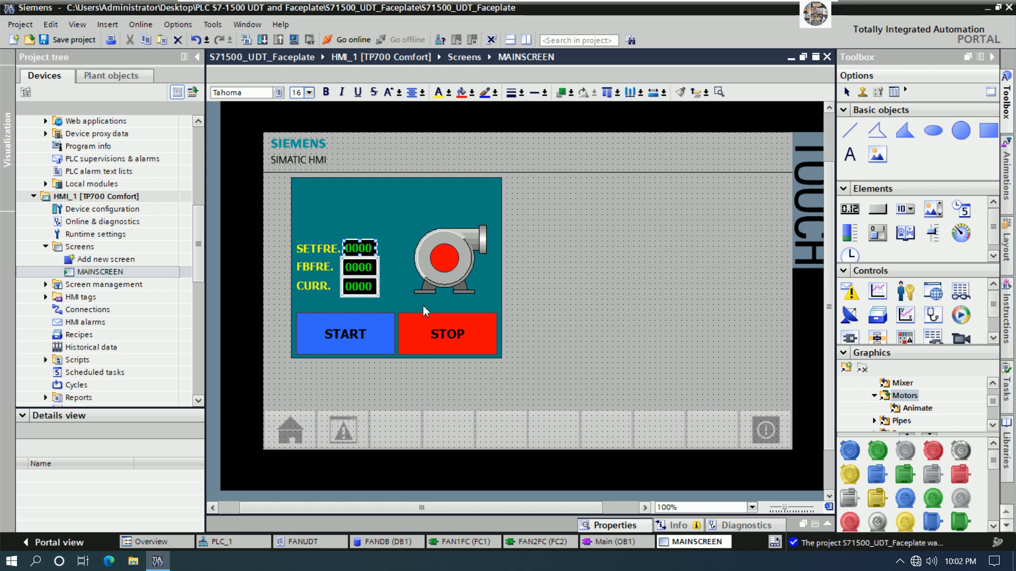
pyautogui.click(638, 250)
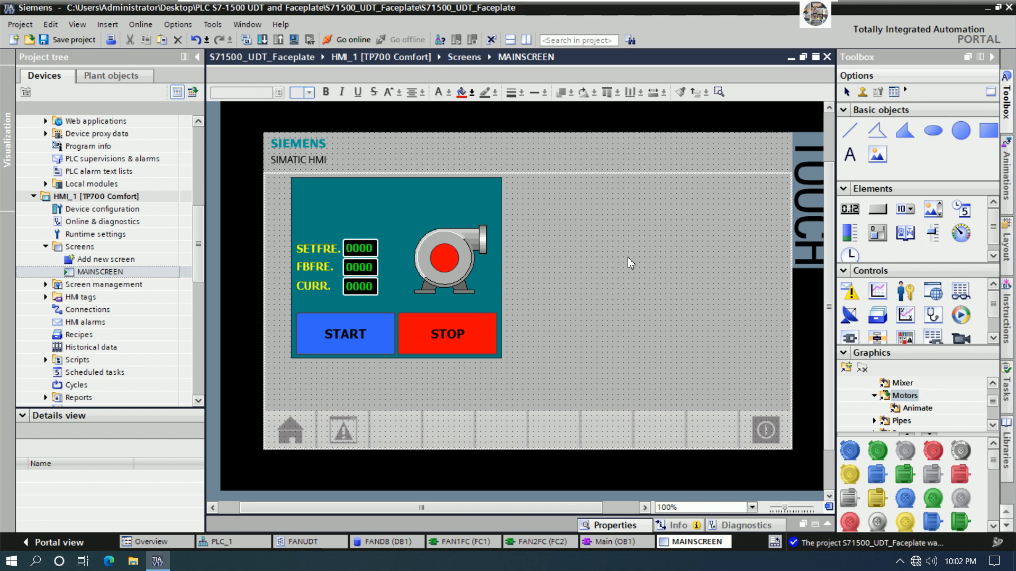
# Duplicate the SETFRE. label and place the copy between the first I/O field and the fan graphic.
pyautogui.rightClick(313, 247)
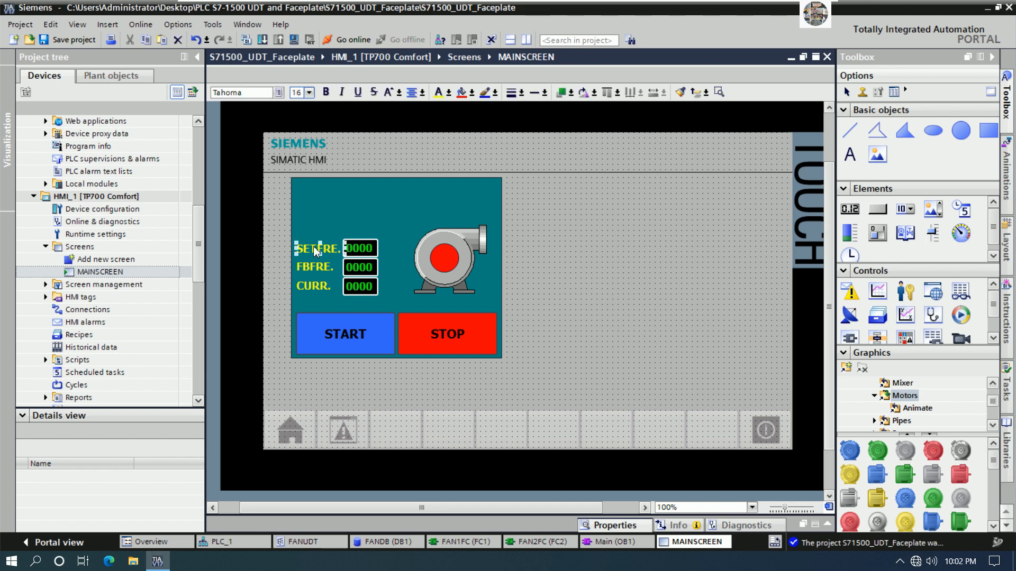
pyautogui.click(347, 267)
pyautogui.rightClick(399, 225)
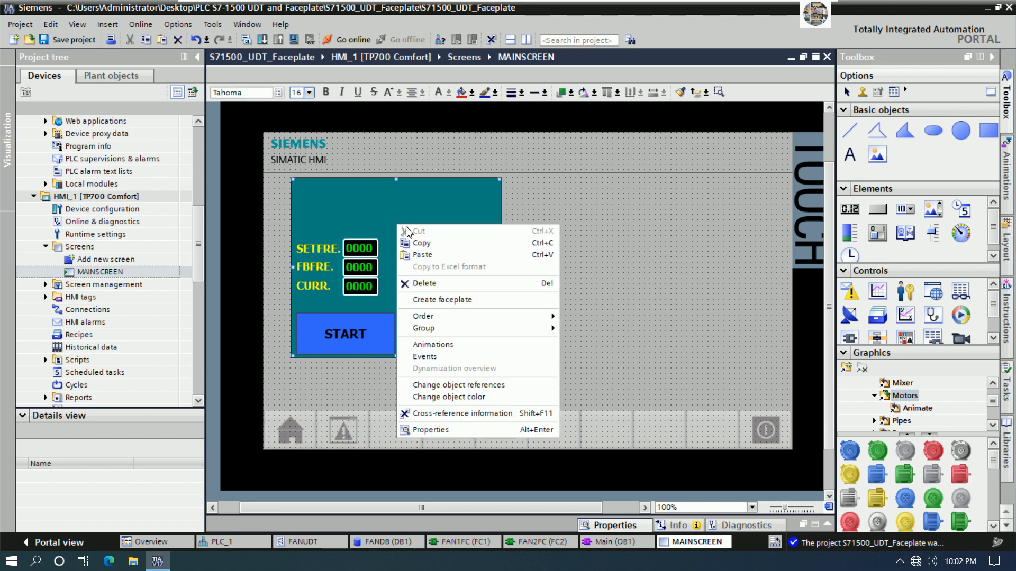
pyautogui.click(424, 255)
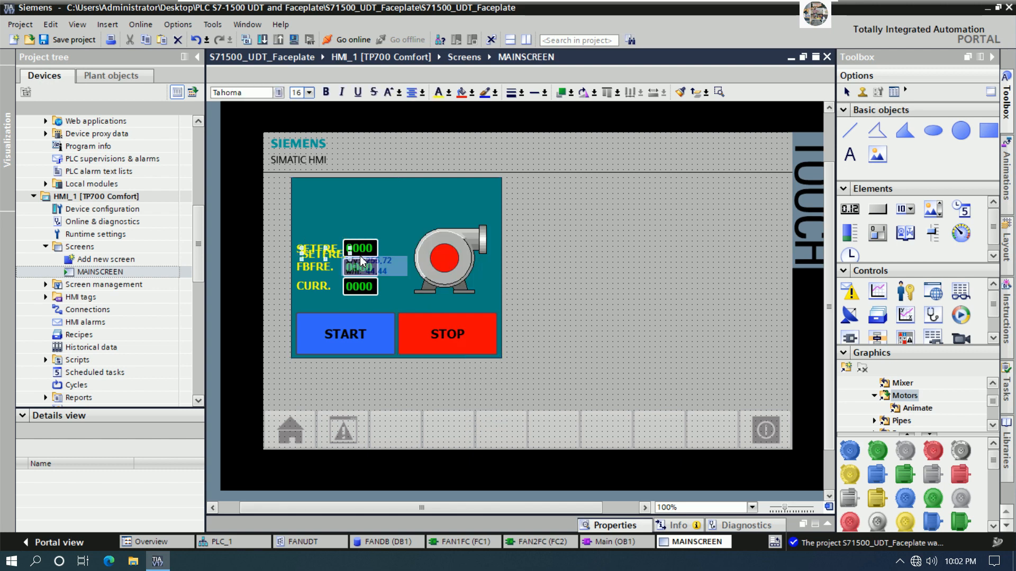
pyautogui.click(405, 236)
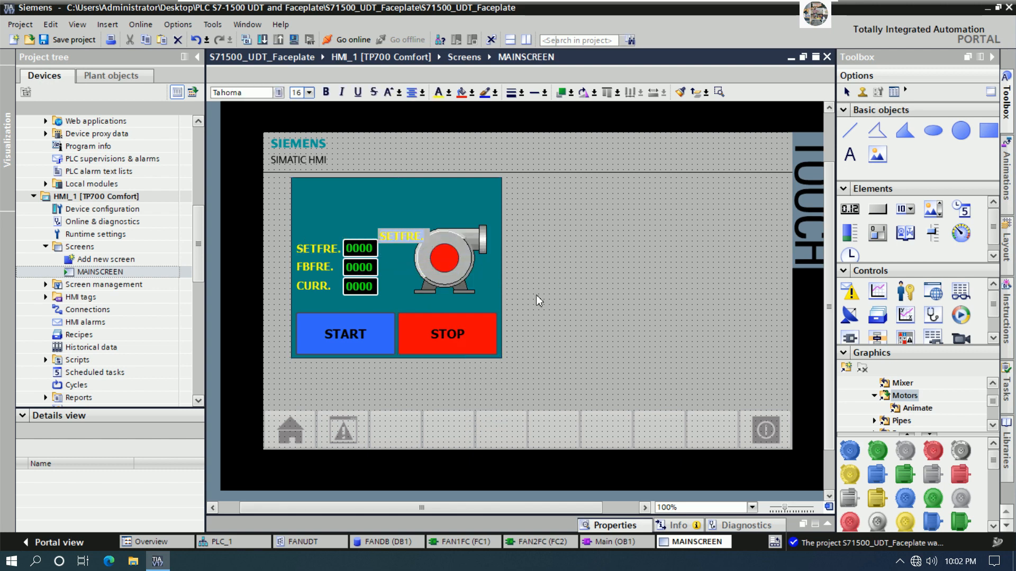
# Change the copied label's text to "Hz" and move it directly right of the SETFRE. I/O field.
pyautogui.write('H')
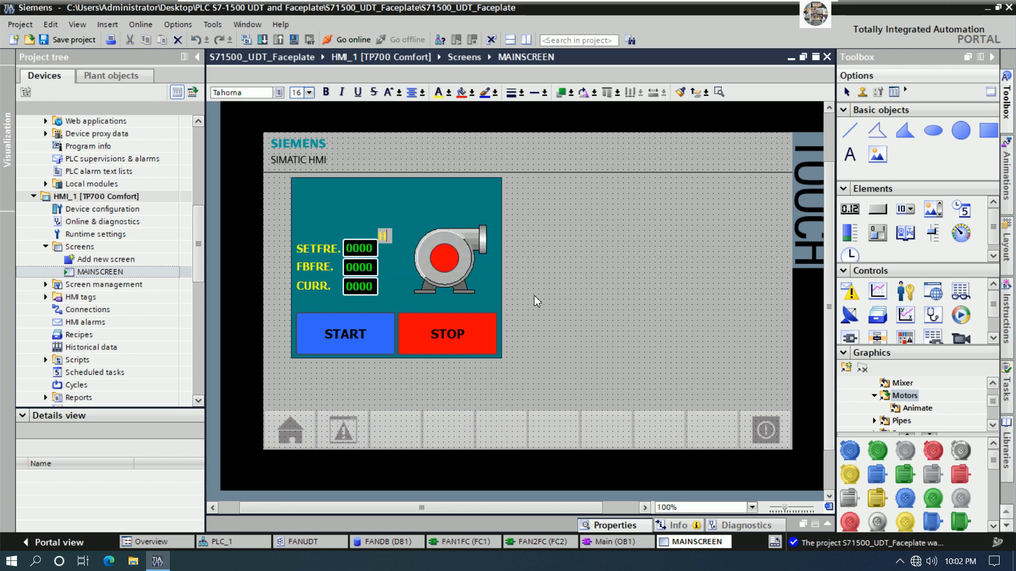
pyautogui.write('z')
pyautogui.click(534, 295)
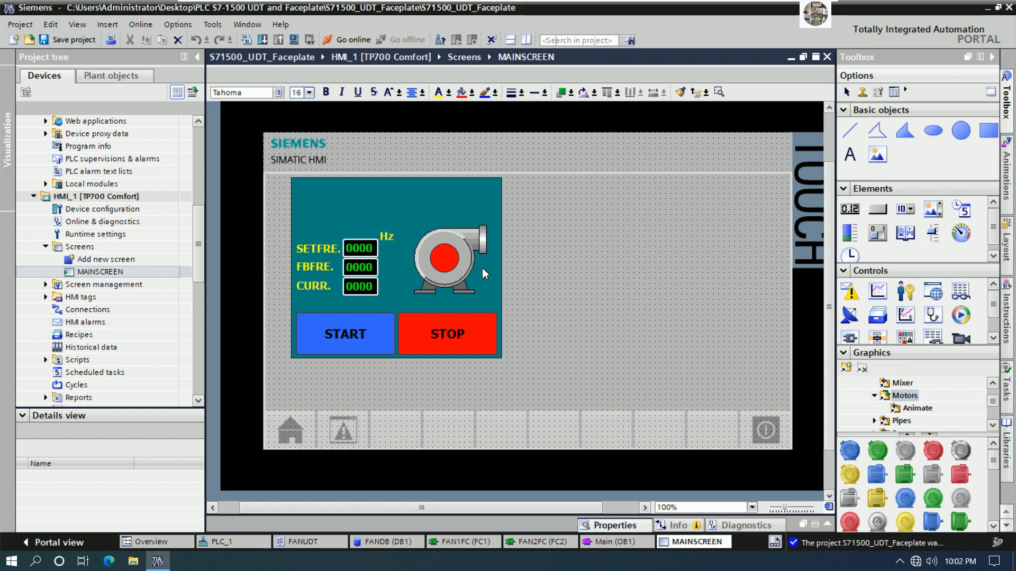
pyautogui.click(395, 245)
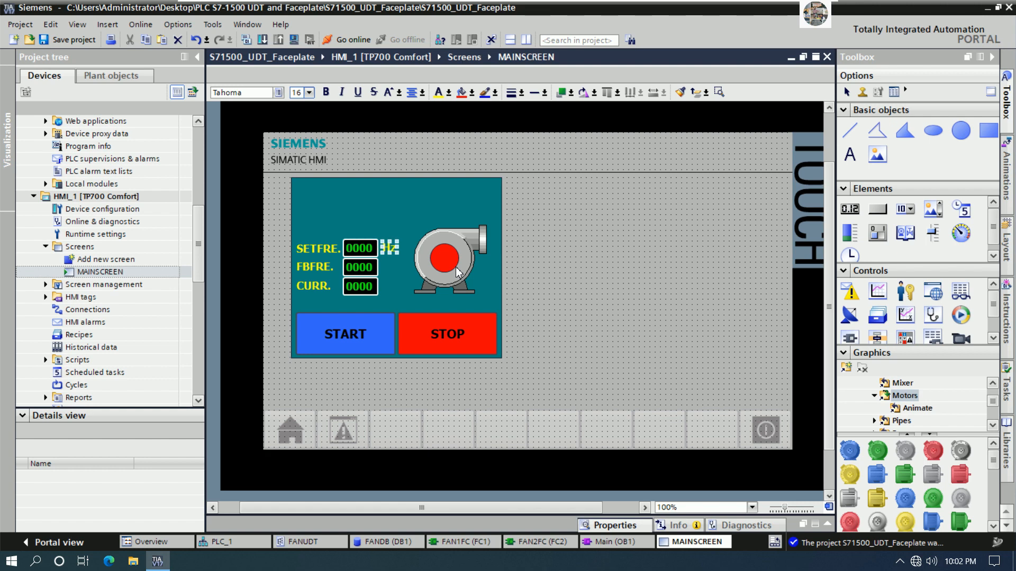
pyautogui.click(565, 295)
# Duplicate the Hz label and place the copy directly beside the FBFRE. I/O field, in line with the first Hz.
pyautogui.rightClick(387, 250)
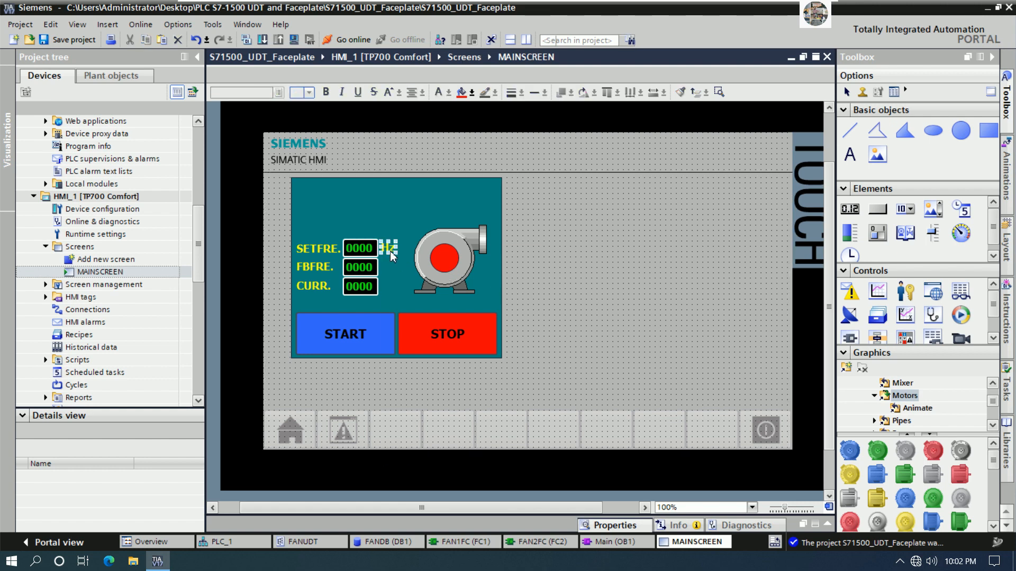
pyautogui.click(391, 265)
pyautogui.rightClick(390, 267)
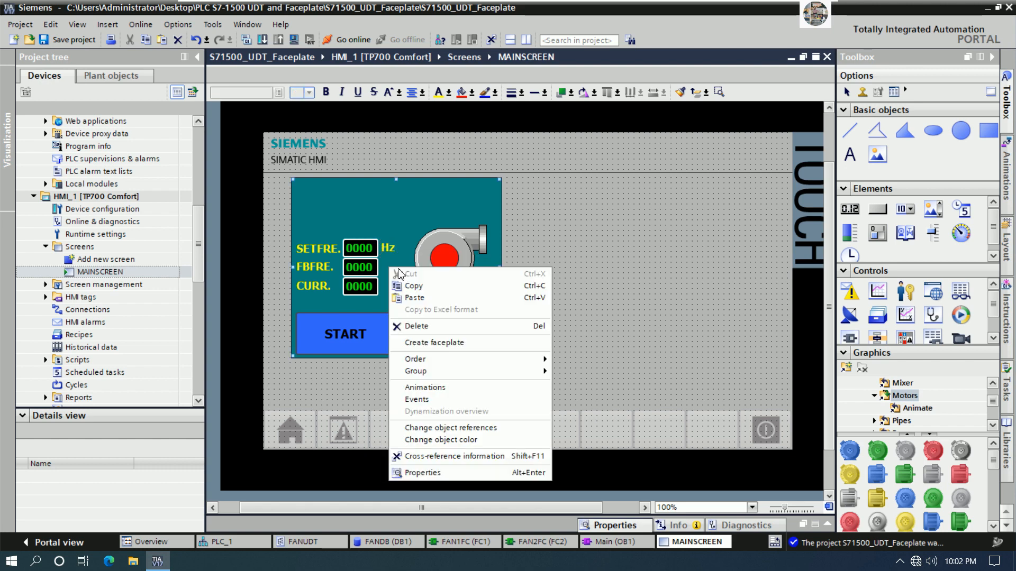
pyautogui.click(415, 298)
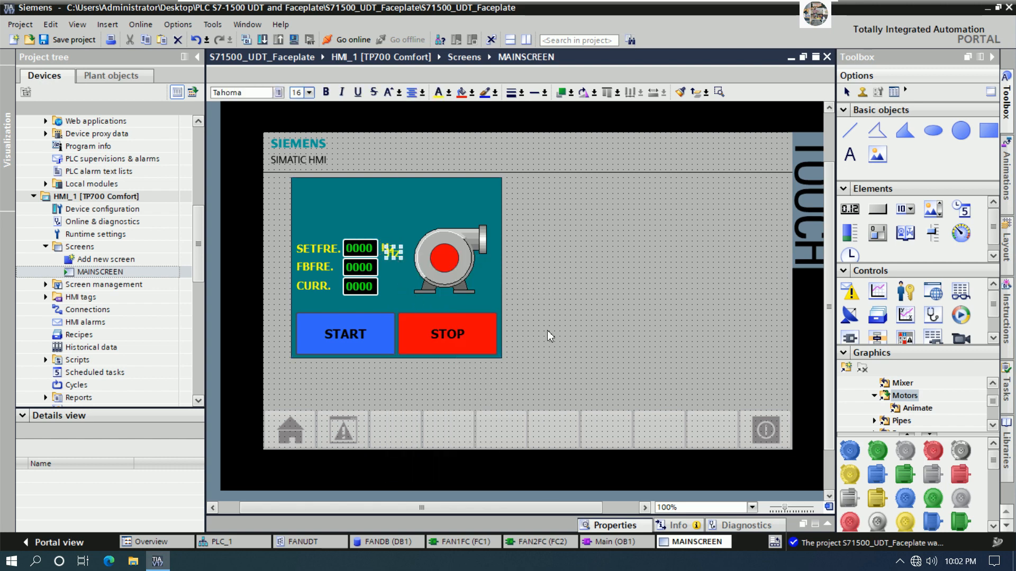
pyautogui.press('Down')
pyautogui.press('Down')
pyautogui.press('Down')
pyautogui.press('Down')
pyautogui.press('Left')
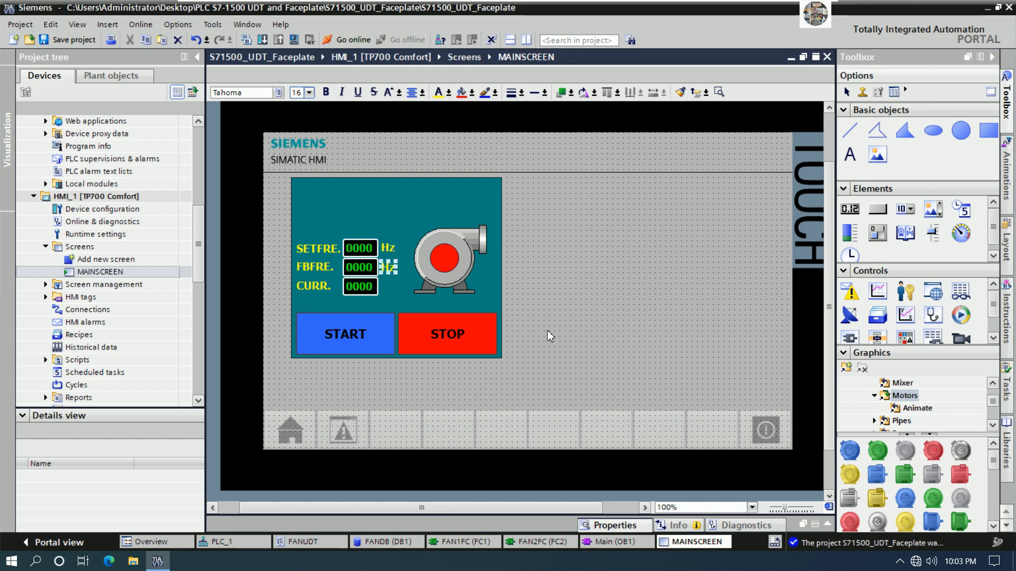
pyautogui.click(599, 316)
# Set the text alignment of both Hz labels to left.
pyautogui.click(390, 267)
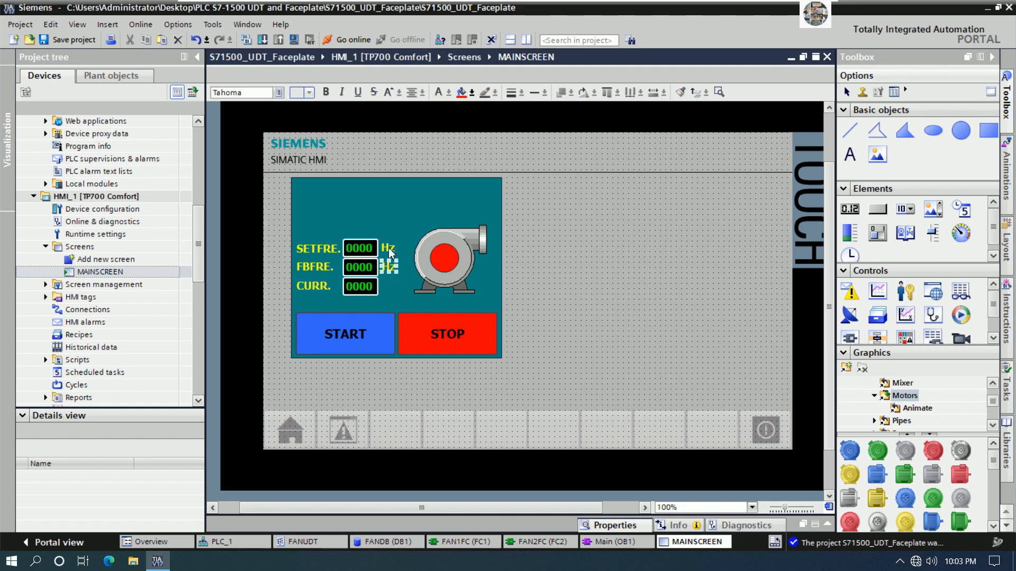
pyautogui.keyDown('shift'); pyautogui.click(390, 249); pyautogui.keyUp('shift')
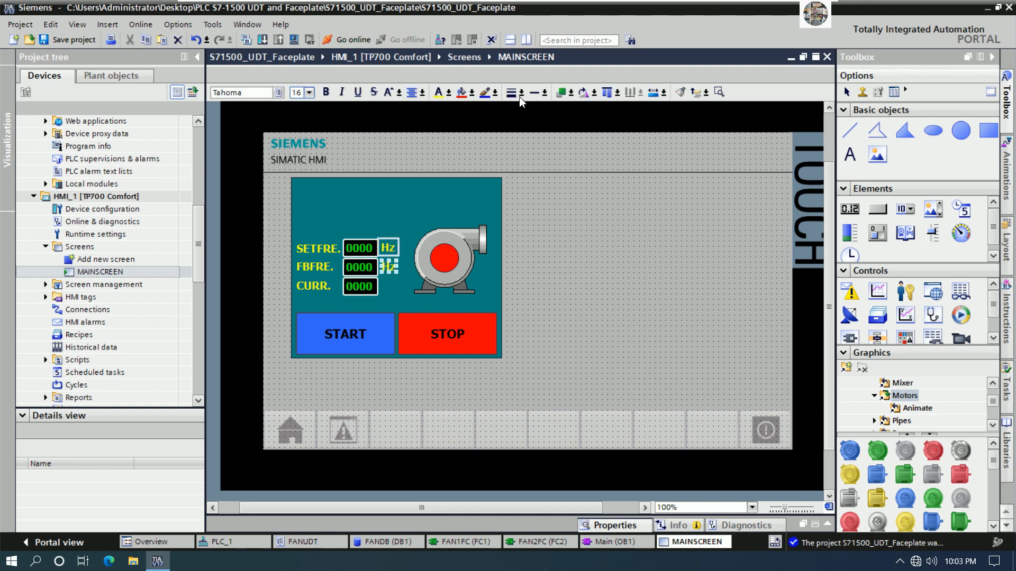
pyautogui.click(521, 94)
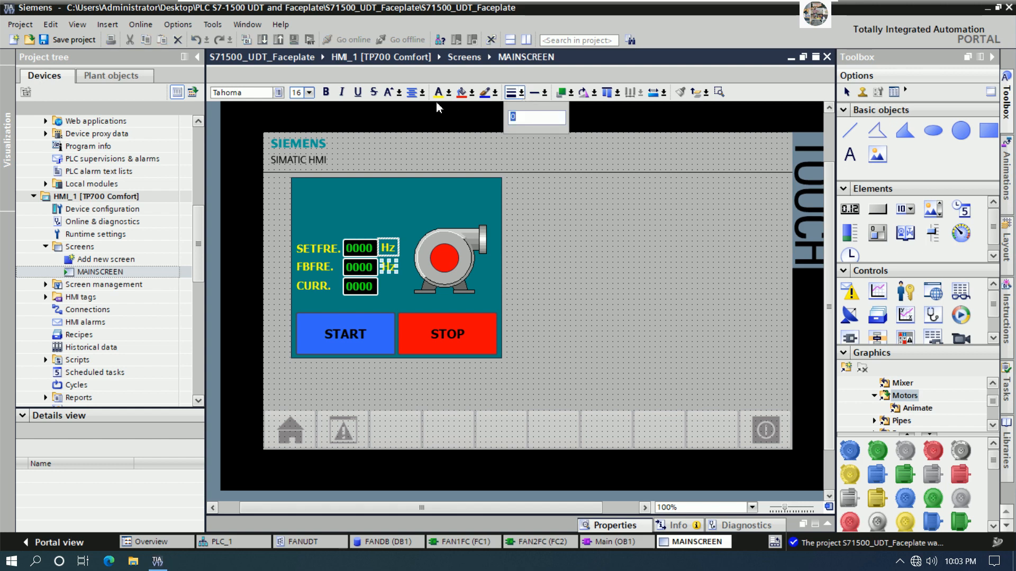
pyautogui.click(425, 93)
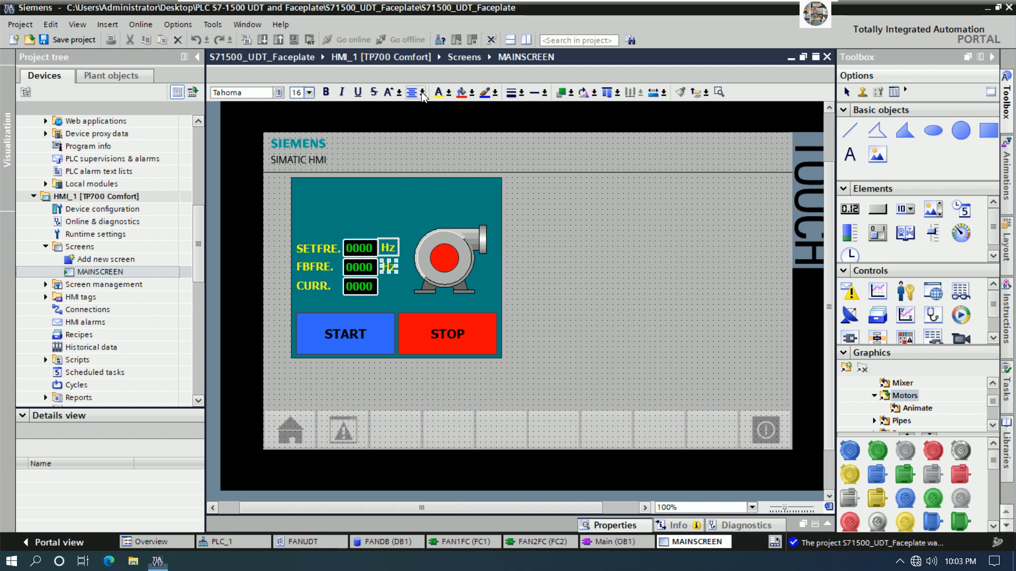
pyautogui.click(592, 277)
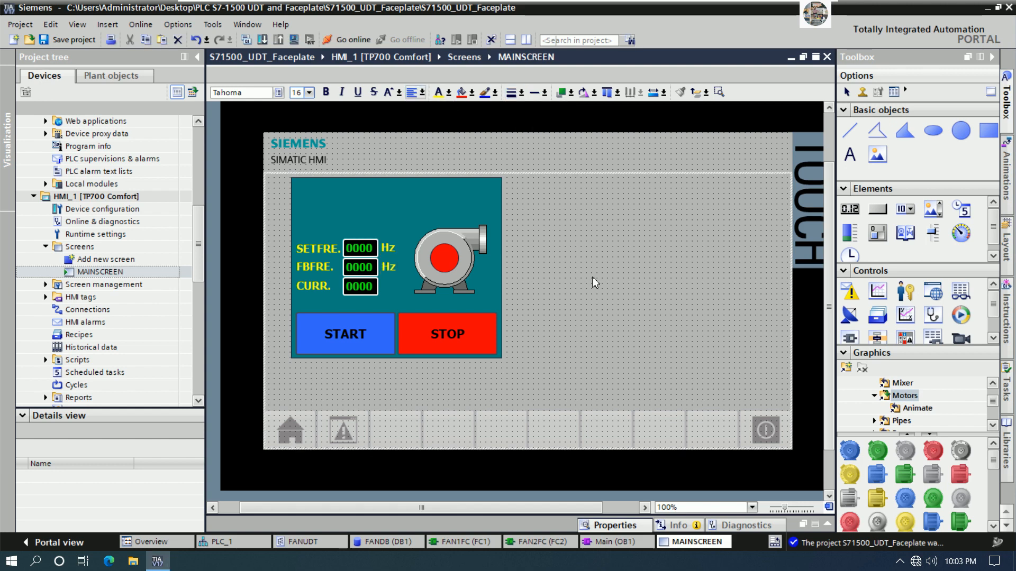
# Duplicate the second Hz label and place the copy beside the CURR. I/O field, in line with the labels above.
pyautogui.click(392, 268)
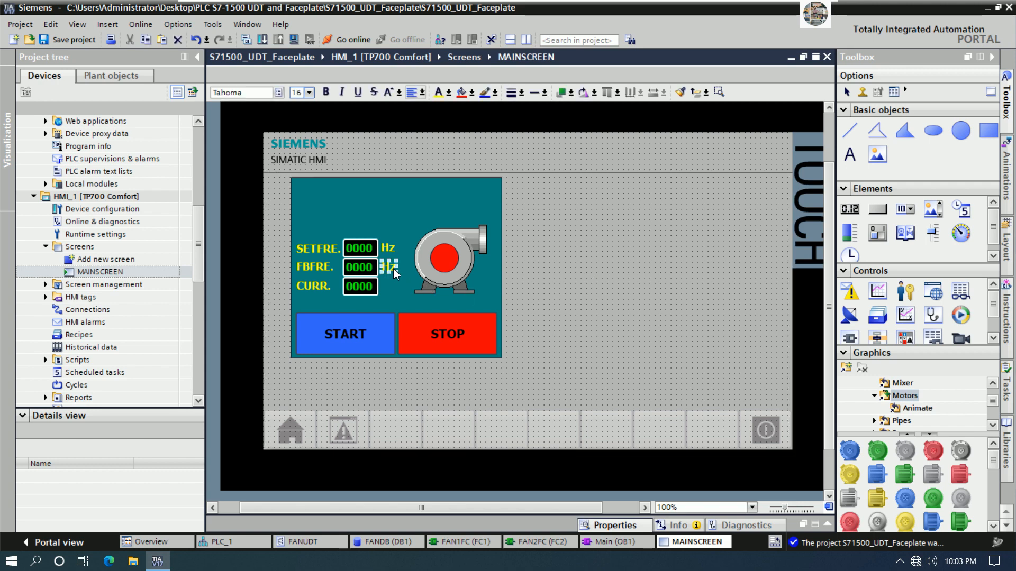
pyautogui.rightClick(392, 268)
pyautogui.click(401, 287)
pyautogui.rightClick(405, 283)
pyautogui.click(414, 310)
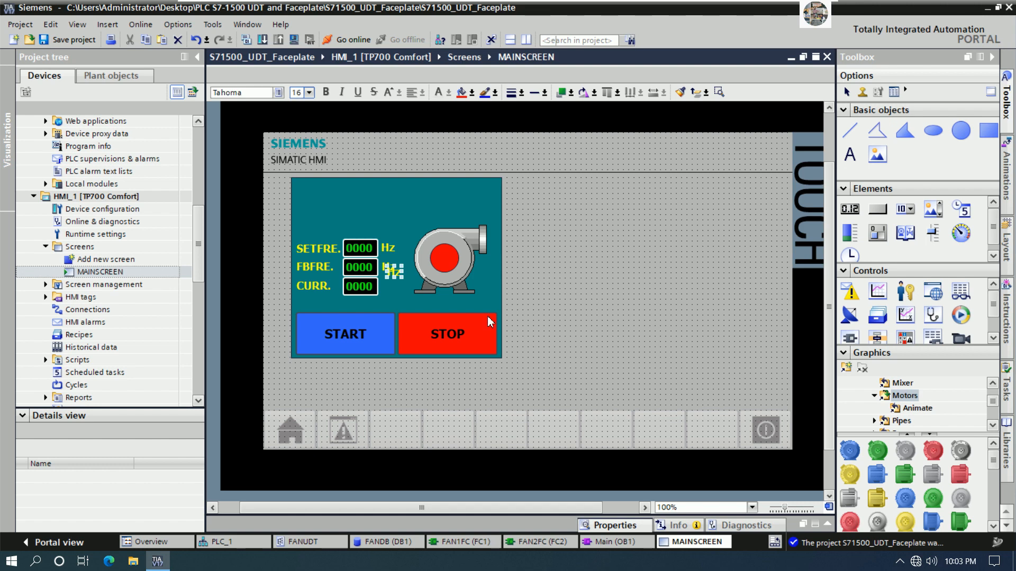
pyautogui.press('Down')
pyautogui.press('Down')
pyautogui.press('Down')
pyautogui.press('Down')
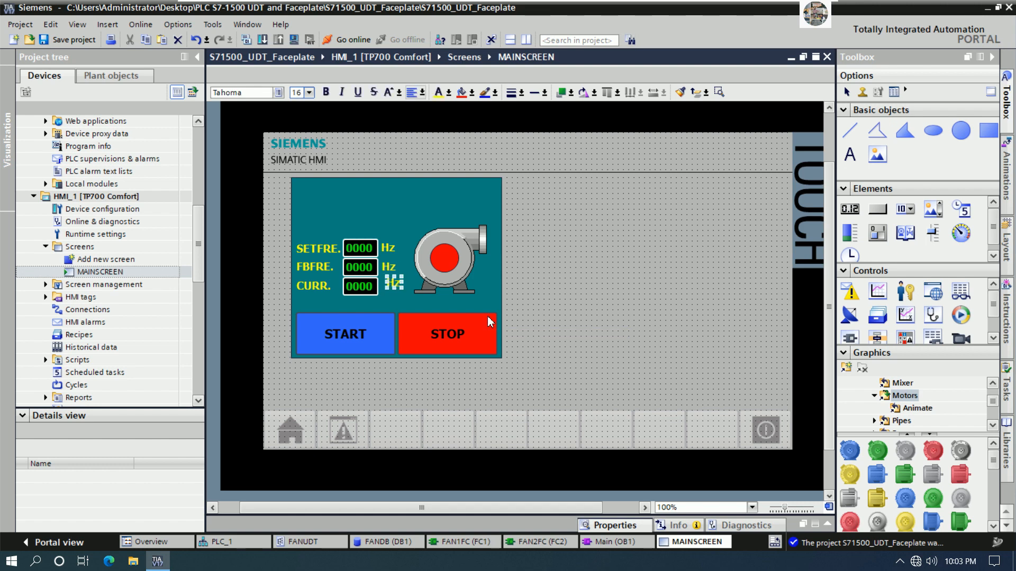
pyautogui.press('Left')
pyautogui.press('Left')
pyautogui.press('Left')
pyautogui.press('Right')
pyautogui.press('Right')
pyautogui.click(571, 288)
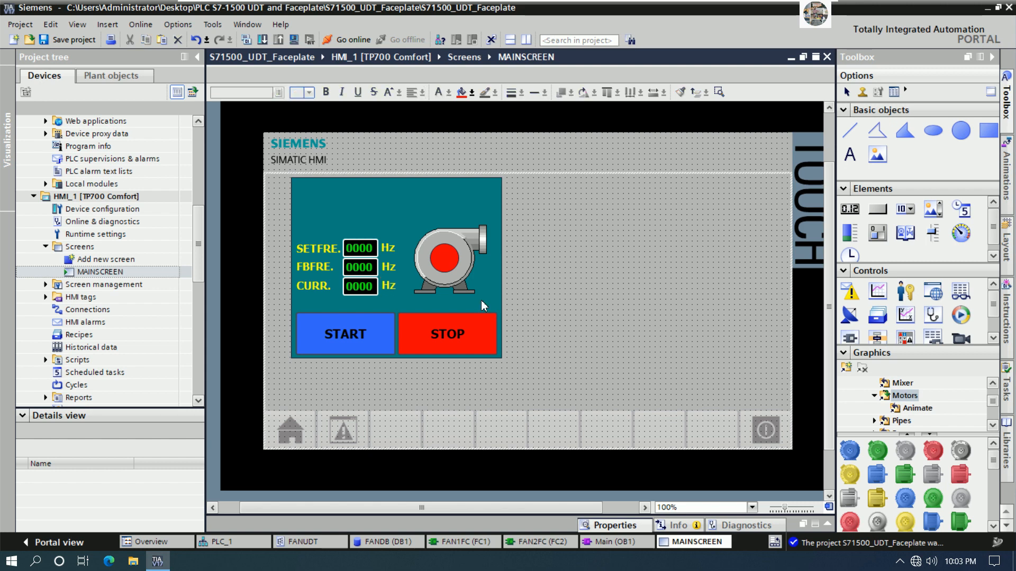
# Change the text of the unit label beside the CURR. I/O field to "A".
pyautogui.doubleClick(390, 286)
pyautogui.write('A')
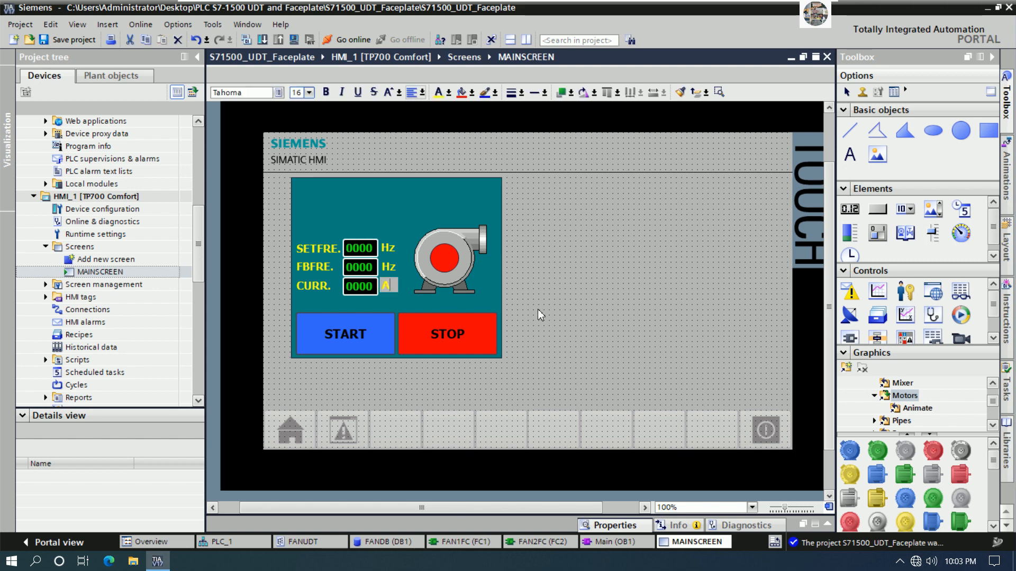
pyautogui.click(546, 302)
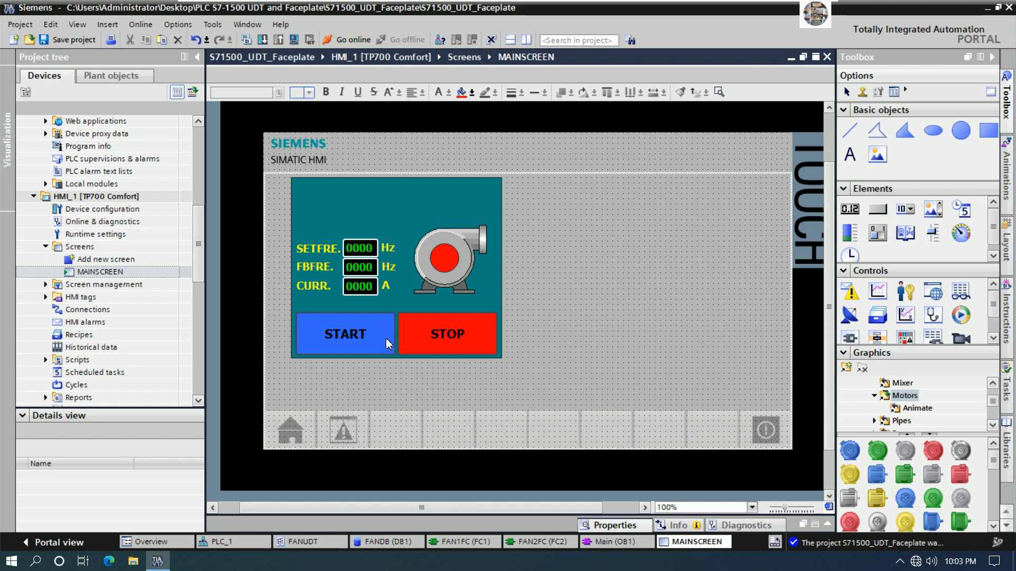
# Move all three rows of labels, I/O fields and units down together, closer to the START button.
pyautogui.click(316, 284)
pyautogui.keyDown('shift'); pyautogui.click(318, 249); pyautogui.keyUp('shift')
pyautogui.keyDown('shift'); pyautogui.click(361, 249); pyautogui.keyUp('shift')
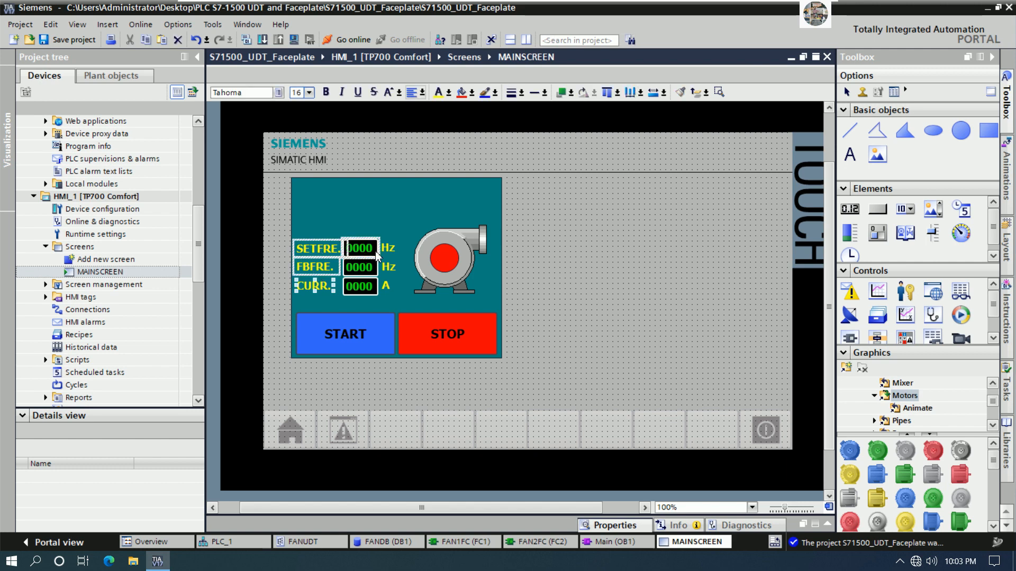
pyautogui.keyDown('shift'); pyautogui.click(388, 248); pyautogui.keyUp('shift')
pyautogui.keyDown('shift'); pyautogui.click(388, 267); pyautogui.keyUp('shift')
pyautogui.keyDown('shift'); pyautogui.click(359, 266); pyautogui.keyUp('shift')
pyautogui.keyDown('shift'); pyautogui.click(385, 286); pyautogui.keyUp('shift')
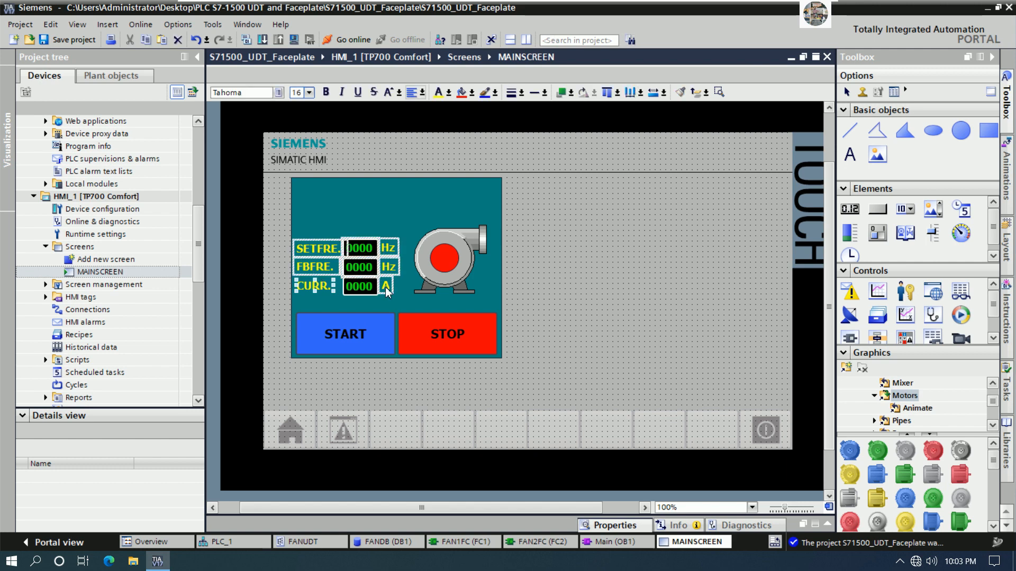
pyautogui.keyDown('shift'); pyautogui.click(360, 286); pyautogui.keyUp('shift')
pyautogui.press('Down')
pyautogui.press('Down')
pyautogui.press('Down')
pyautogui.press('Down')
pyautogui.press('Down')
pyautogui.press('Down')
pyautogui.press('Down')
pyautogui.press('Down')
pyautogui.press('Down')
pyautogui.press('Down')
pyautogui.press('Down')
pyautogui.press('Down')
pyautogui.press('Down')
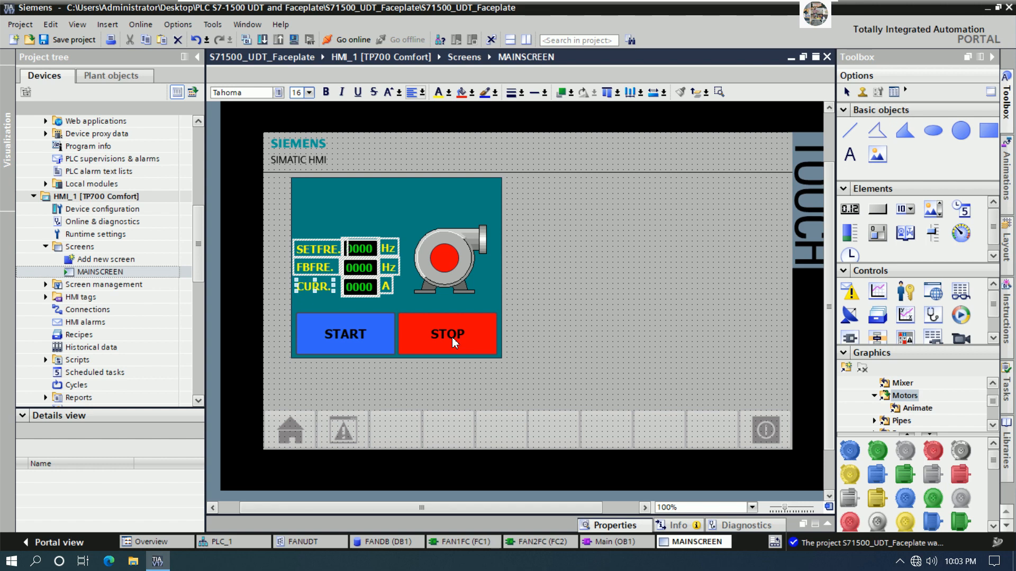
pyautogui.press('Down')
pyautogui.press('Down')
pyautogui.press('Down')
pyautogui.press('Down')
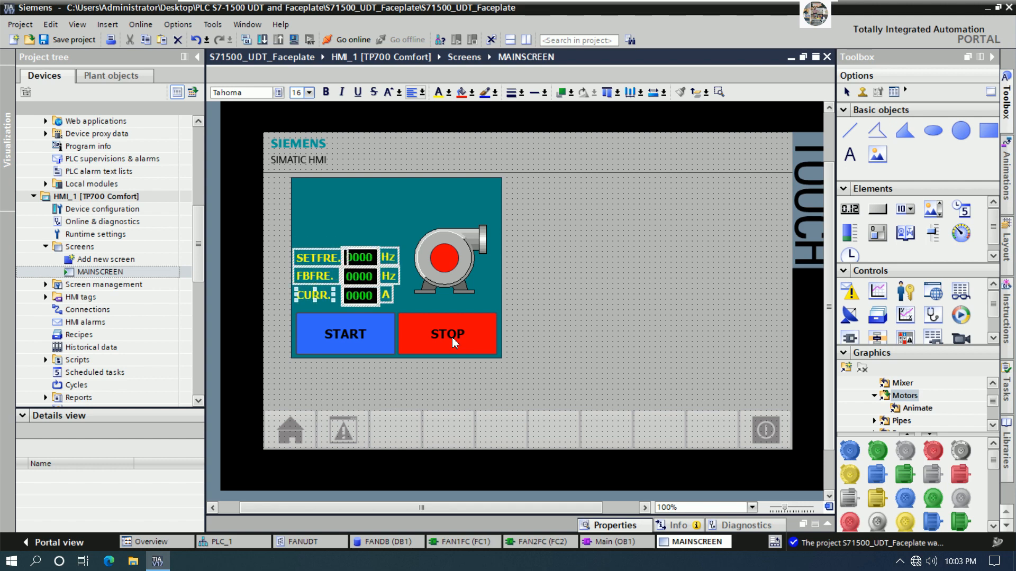
pyautogui.click(532, 319)
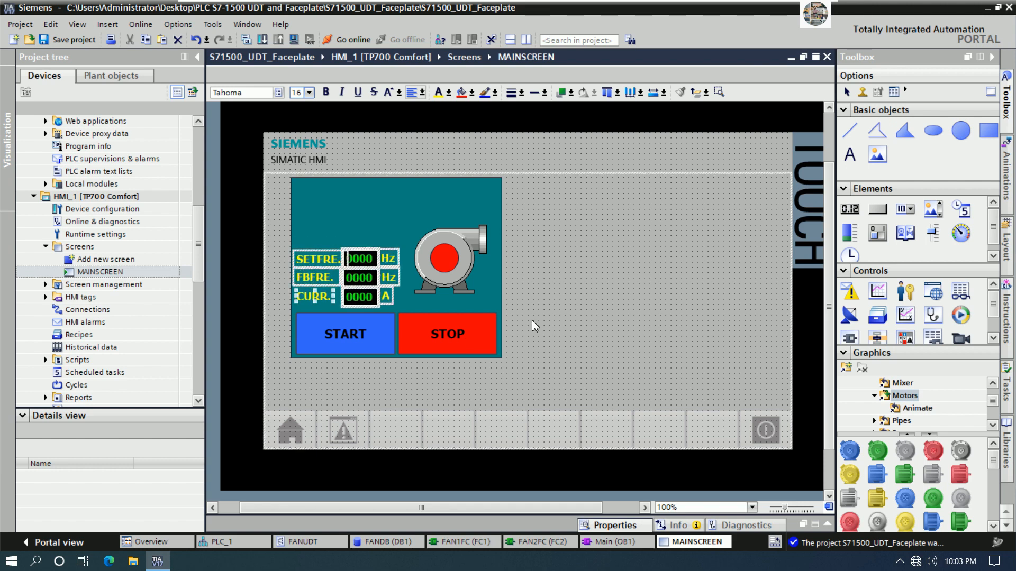
# Narrow the START button to about 103 px and the STOP button to a similar width, with STOP right next to START.
pyautogui.click(388, 337)
pyautogui.moveTo(394, 337); pyautogui.dragTo(362, 332)
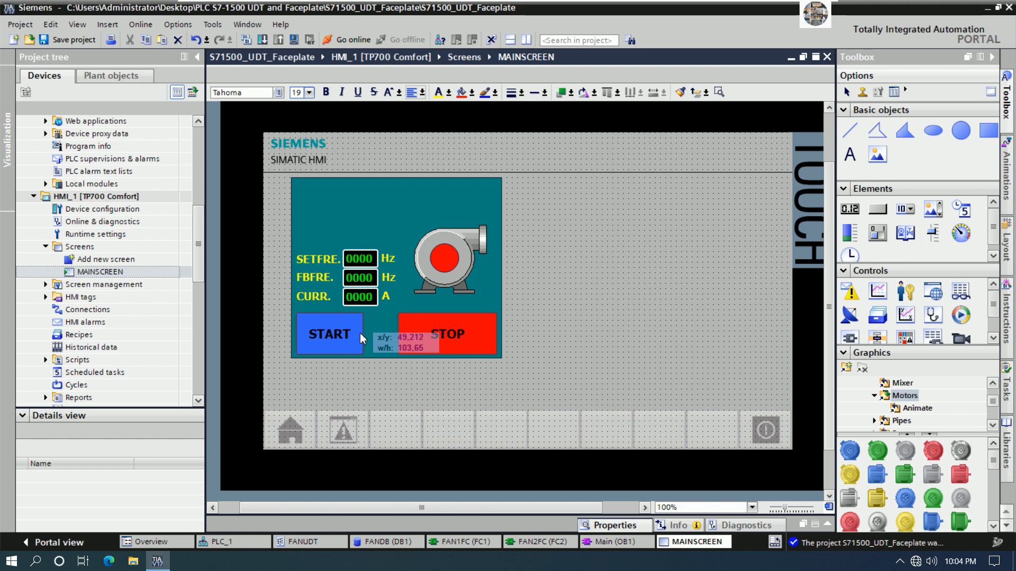
pyautogui.click(440, 341)
pyautogui.moveTo(492, 336); pyautogui.dragTo(416, 344)
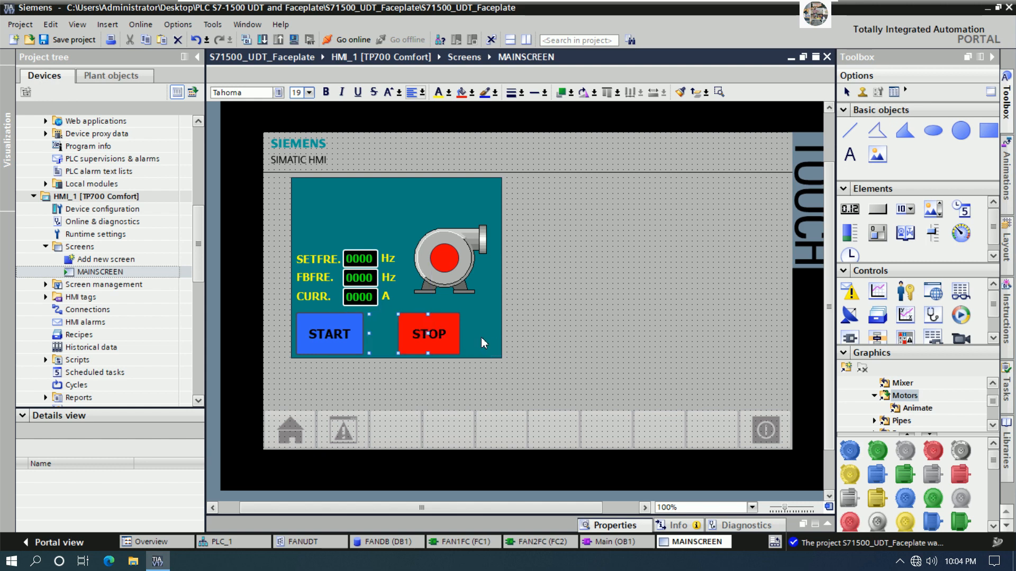
pyautogui.click(570, 328)
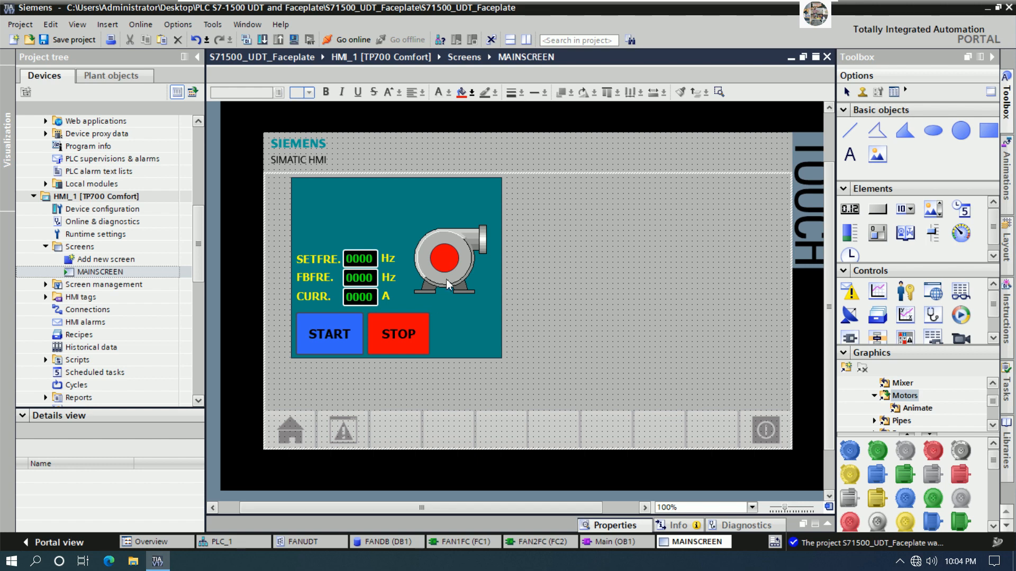
# Move the fan graphic with its red indicator down and left, close to the unit labels and just above the buttons.
pyautogui.click(464, 268)
pyautogui.moveTo(464, 268)
pyautogui.mouseDown()
pyautogui.moveTo(455, 285)
pyautogui.moveTo(455, 276)
pyautogui.mouseUp()
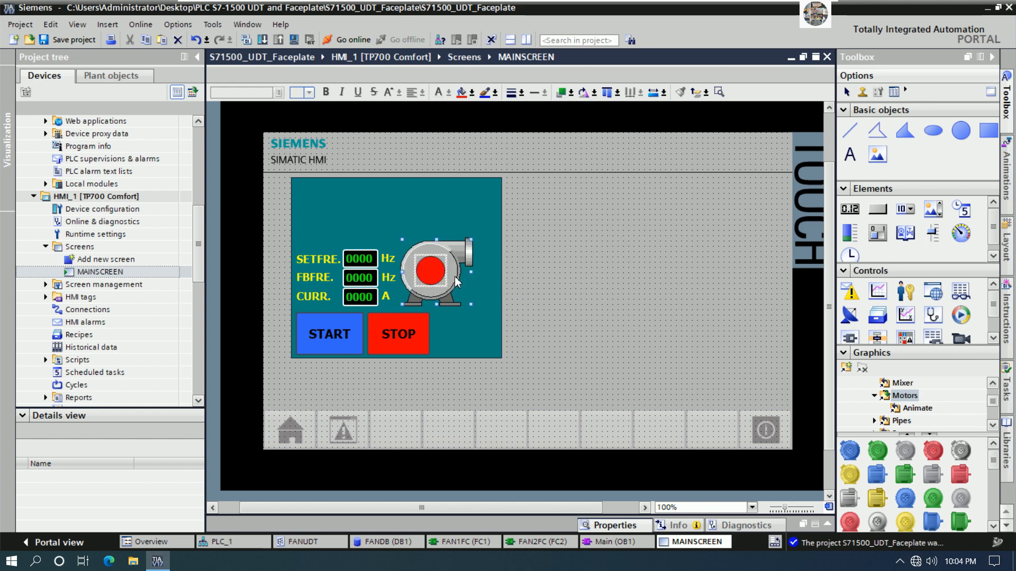
pyautogui.click(615, 287)
# Widen the START and STOP buttons side by side so STOP ends in line with the right edge of the fan graphic.
pyautogui.click(351, 336)
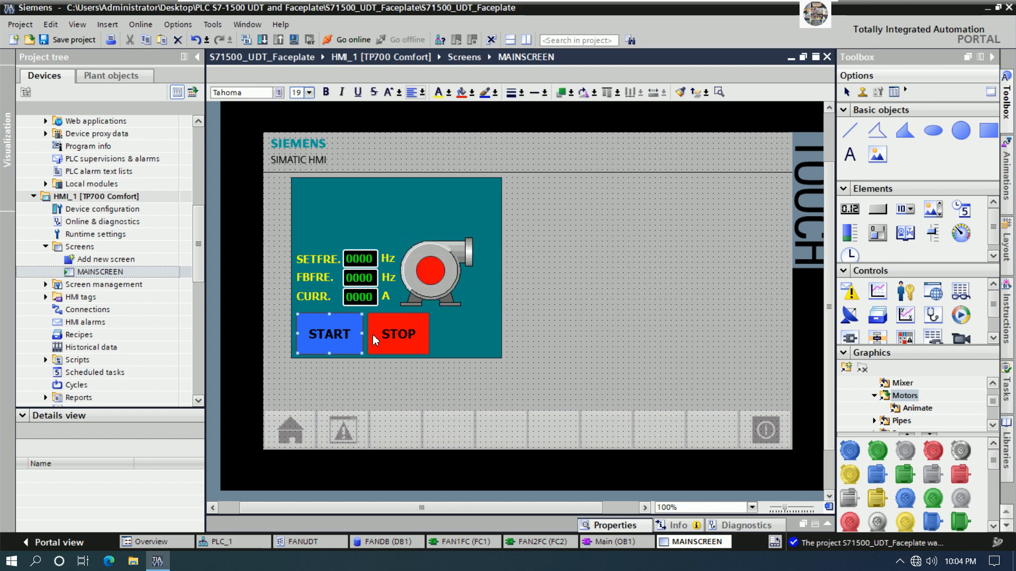
pyautogui.moveTo(407, 335); pyautogui.dragTo(472, 335)
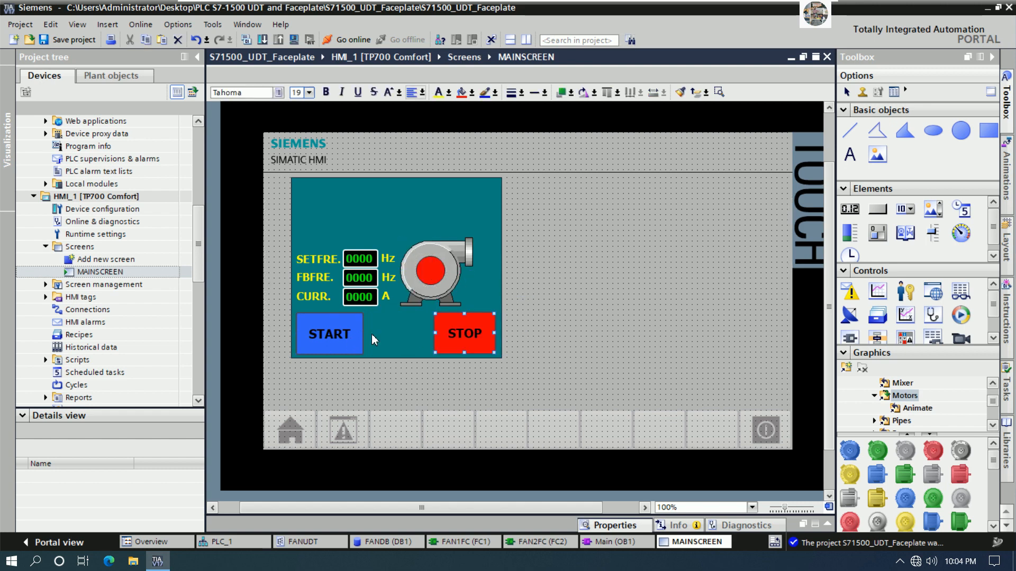
pyautogui.click(359, 334)
pyautogui.moveTo(362, 334); pyautogui.dragTo(472, 334)
pyautogui.click(583, 316)
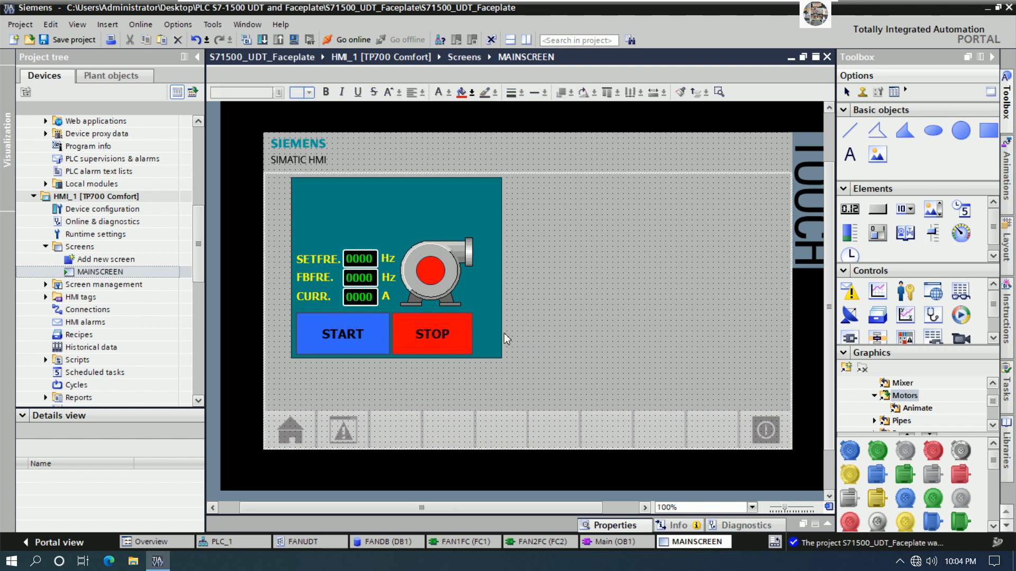
# Make the START button the same width as the STOP button.
pyautogui.click(326, 337)
pyautogui.keyDown('ctrl'); pyautogui.click(402, 341); pyautogui.keyUp('ctrl')
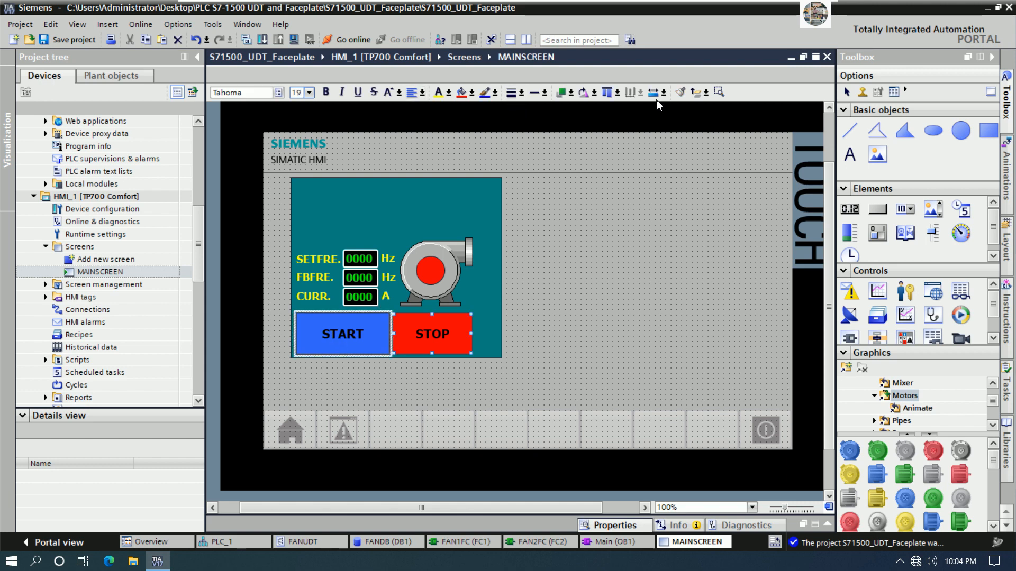
pyautogui.click(663, 93)
pyautogui.click(657, 110)
pyautogui.click(636, 274)
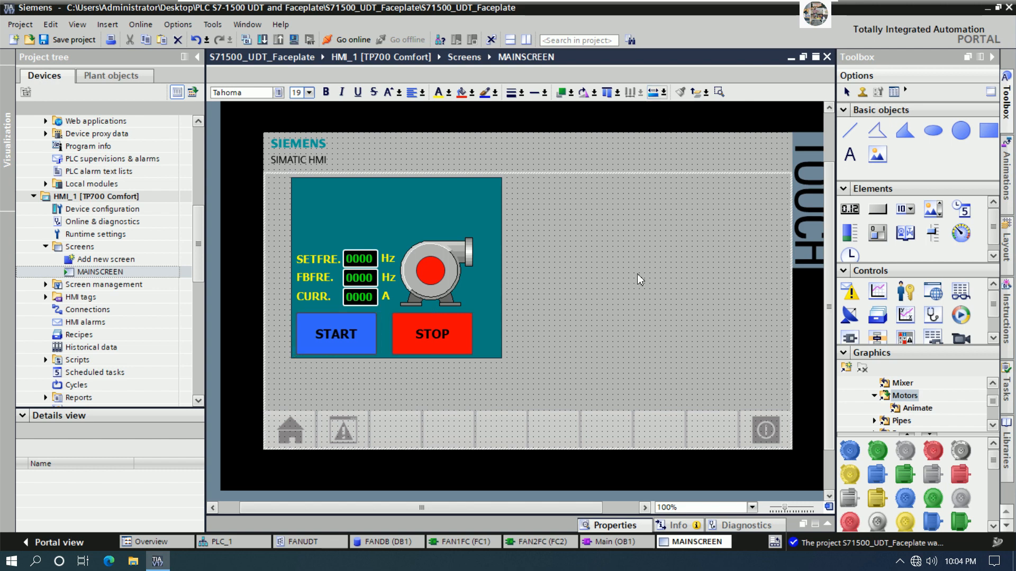
# Nudge the START and STOP buttons together slightly to the right.
pyautogui.click(424, 344)
pyautogui.keyDown('ctrl'); pyautogui.click(367, 339); pyautogui.keyUp('ctrl')
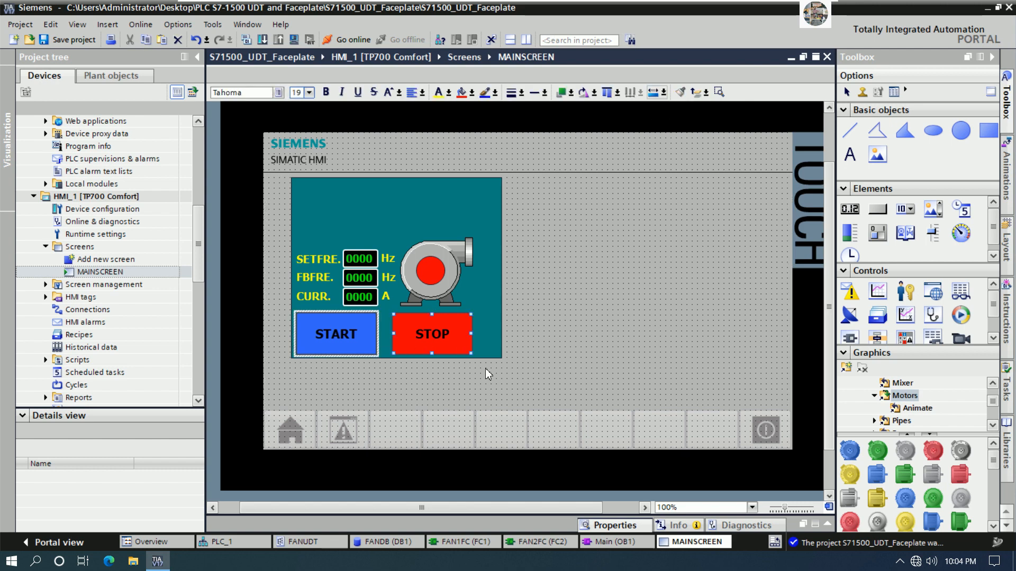
pyautogui.press('Right')
pyautogui.press('Right')
pyautogui.press('Right')
pyautogui.press('Right')
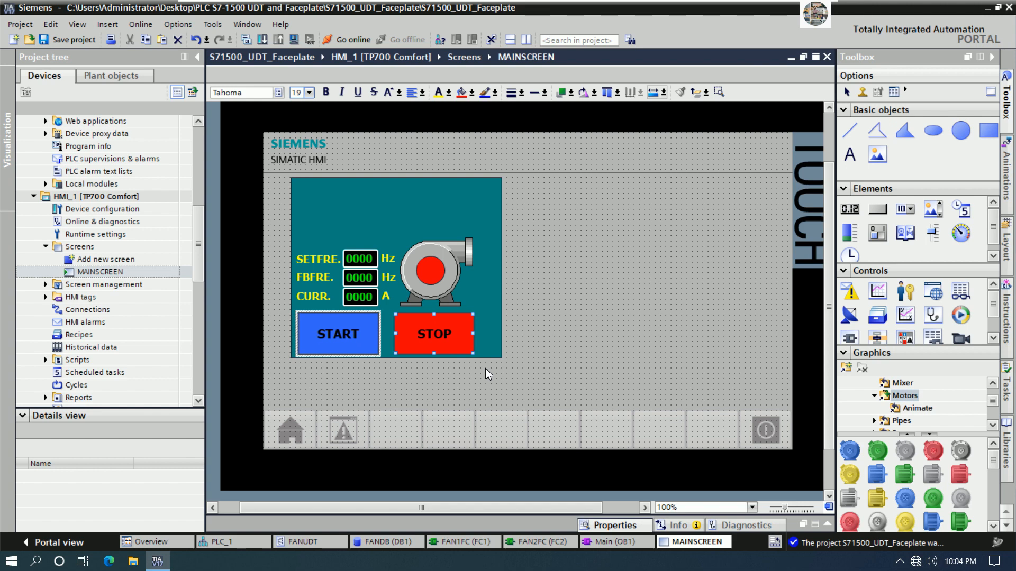
pyautogui.click(637, 267)
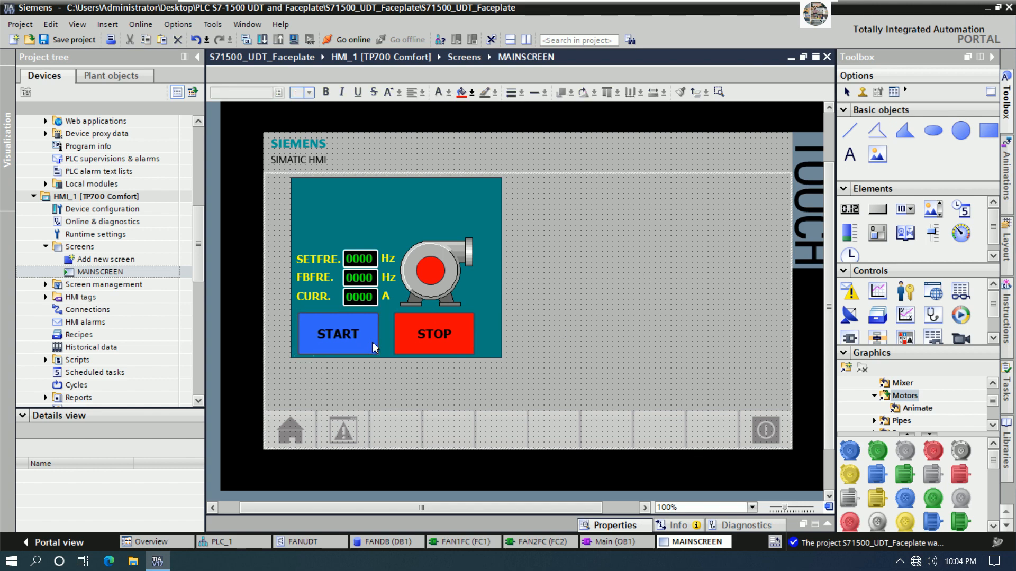
# Narrow the teal background rectangle to just past the STOP button and shift it slightly right to frame the controls.
pyautogui.click(484, 227)
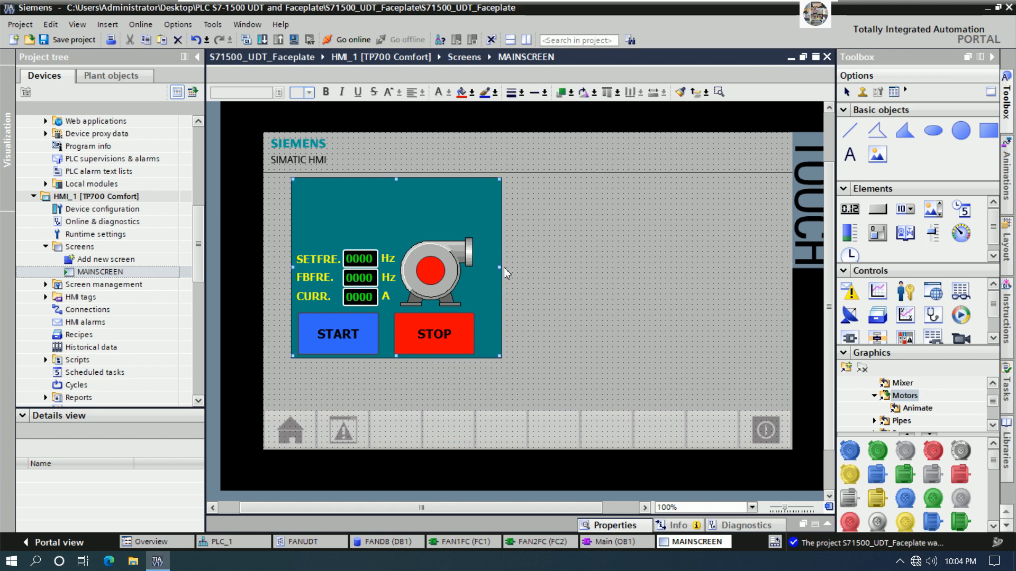
pyautogui.moveTo(500, 269); pyautogui.dragTo(475, 268)
pyautogui.press('Right')
pyautogui.press('Right')
pyautogui.press('Right')
pyautogui.press('Right')
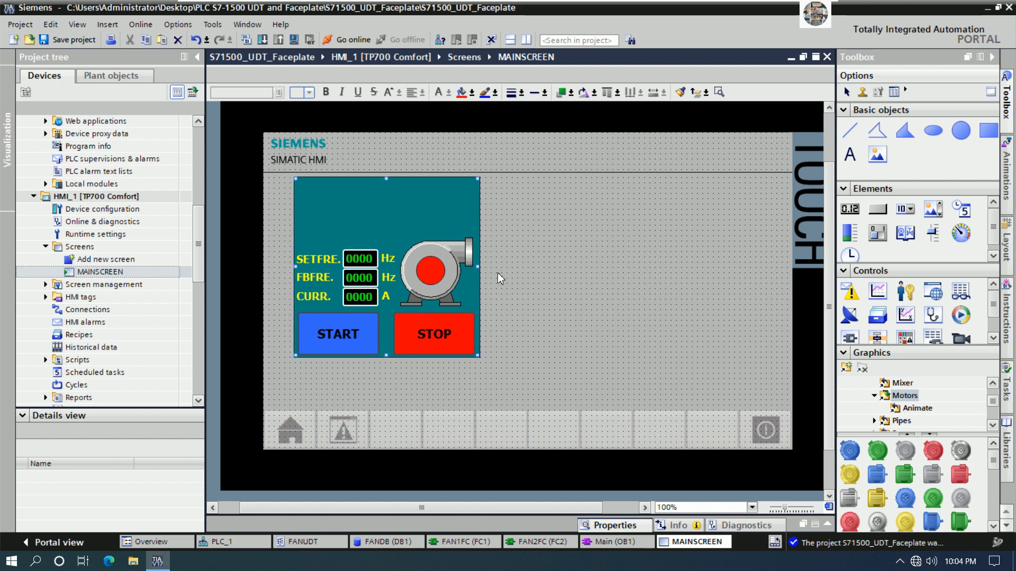
pyautogui.click(546, 282)
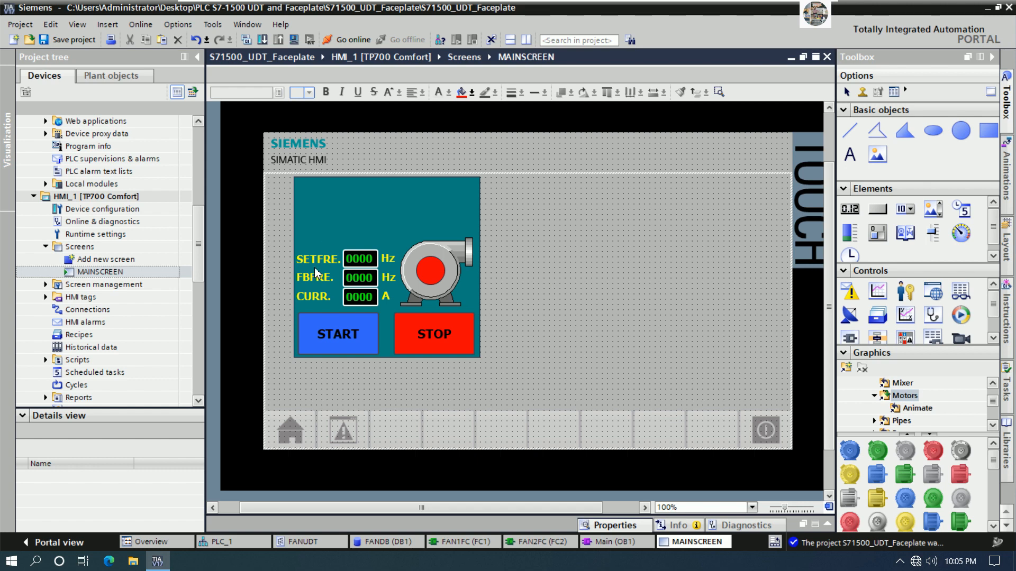
# Place a copy of the SETFRE. label in the empty area above the fields and change its text to NAME.
pyautogui.click(852, 158)
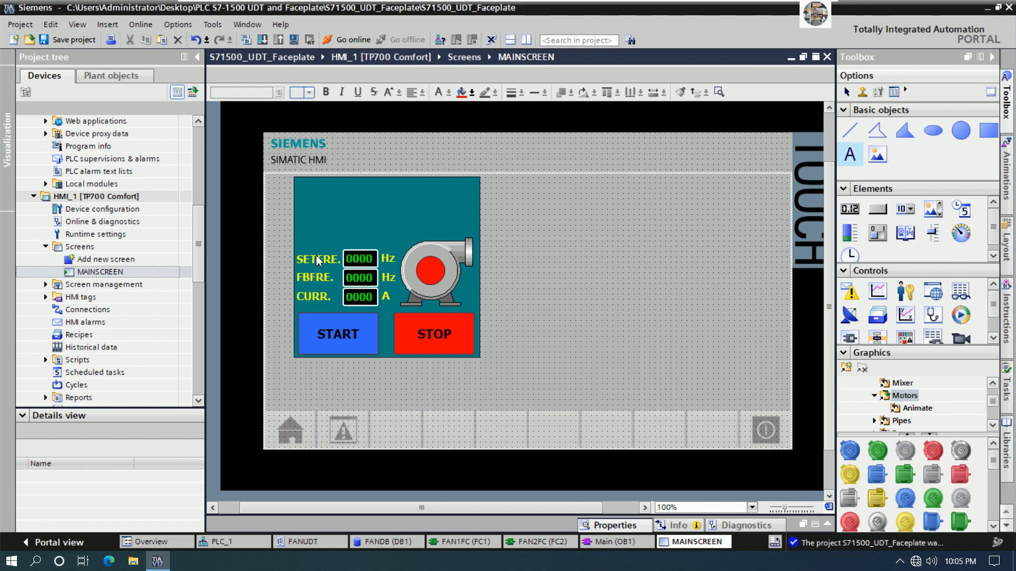
pyautogui.rightClick(316, 256)
pyautogui.click(339, 276)
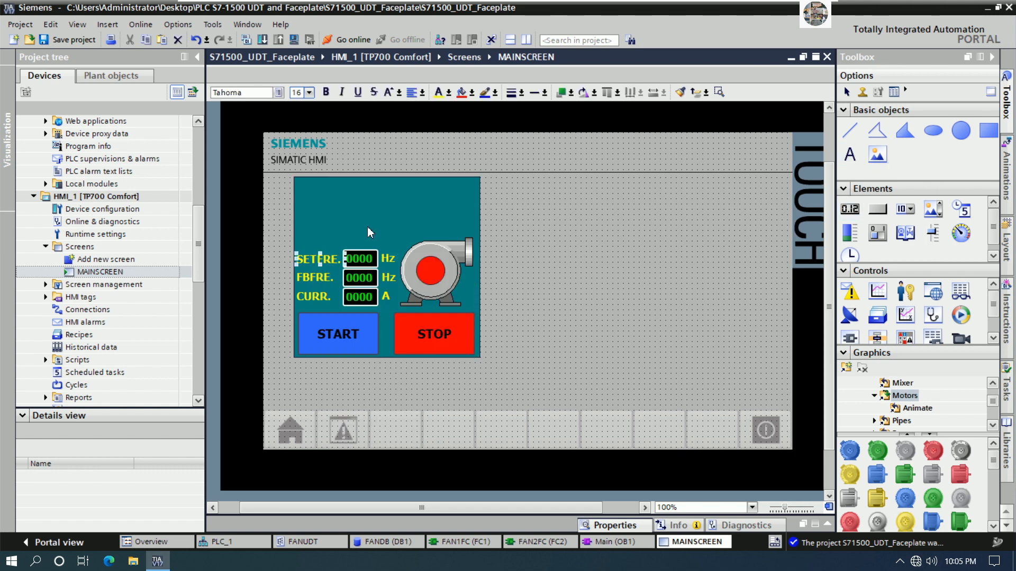
pyautogui.rightClick(391, 186)
pyautogui.click(424, 218)
pyautogui.moveTo(325, 261); pyautogui.dragTo(388, 211)
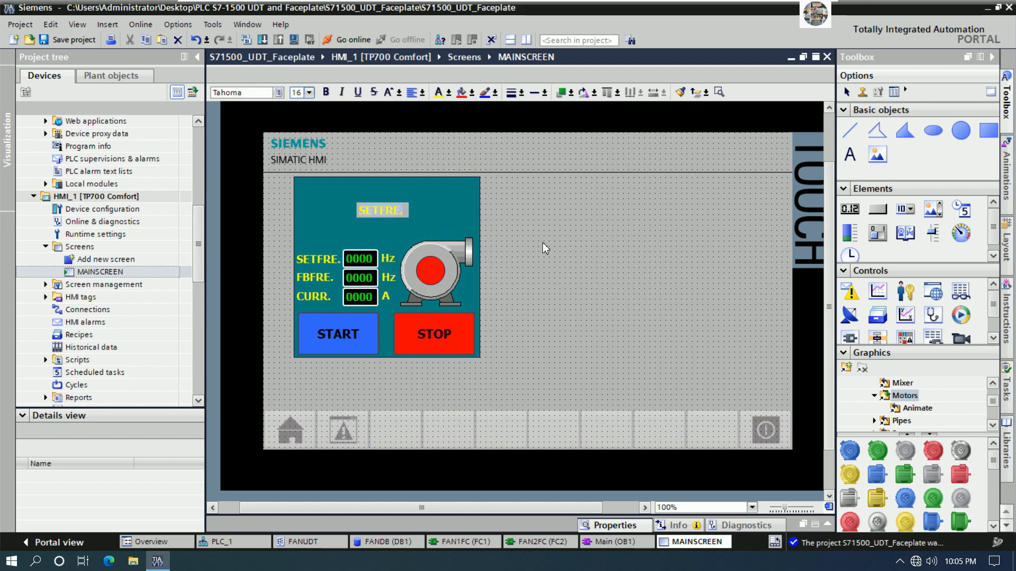
pyautogui.write('NAME')
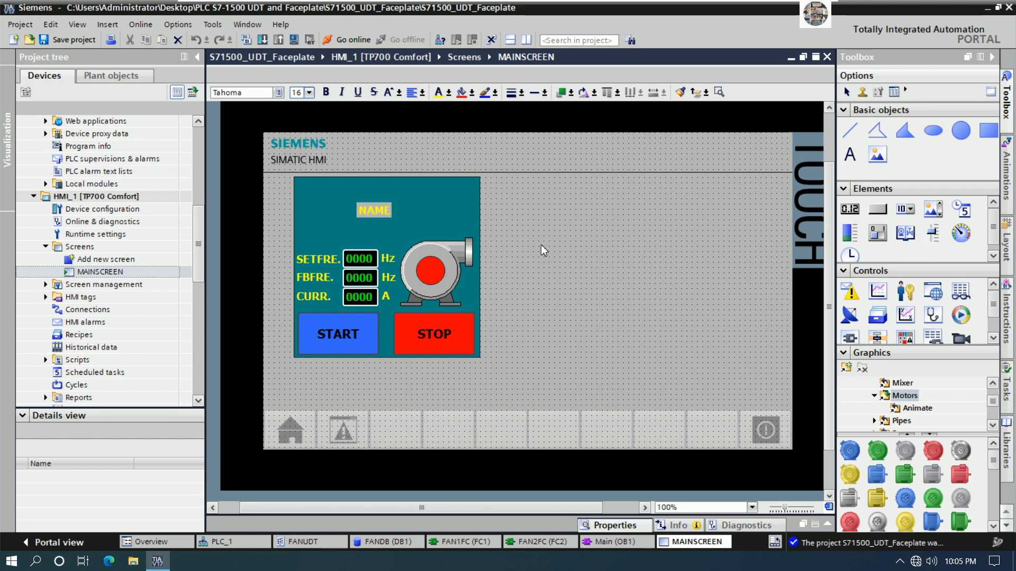
pyautogui.click(541, 245)
# Turn off fitting the NAME text field to its contents and widen it on both sides to about 125 pixels.
pyautogui.click(380, 213)
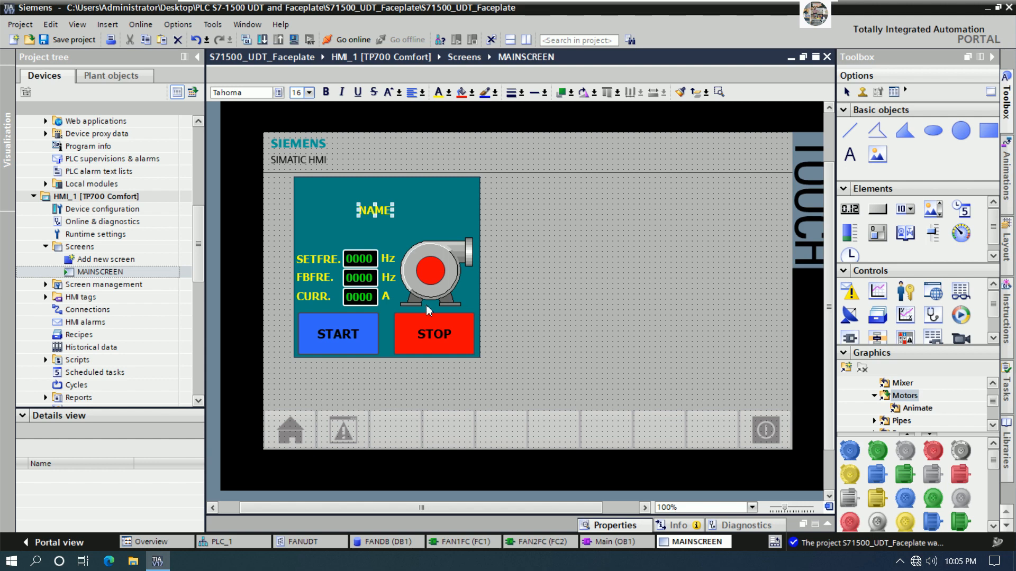
pyautogui.rightClick(381, 228)
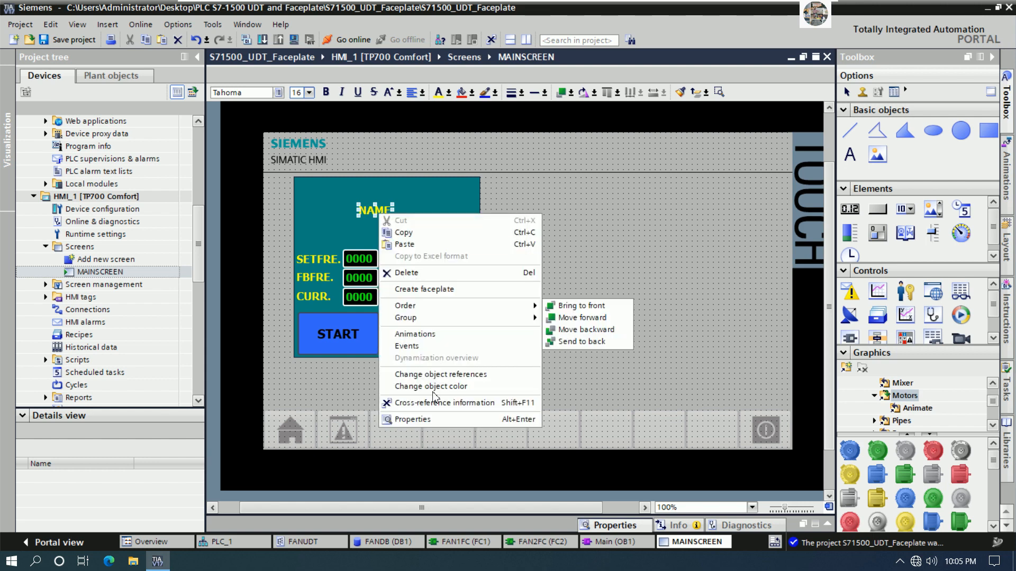
pyautogui.click(431, 417)
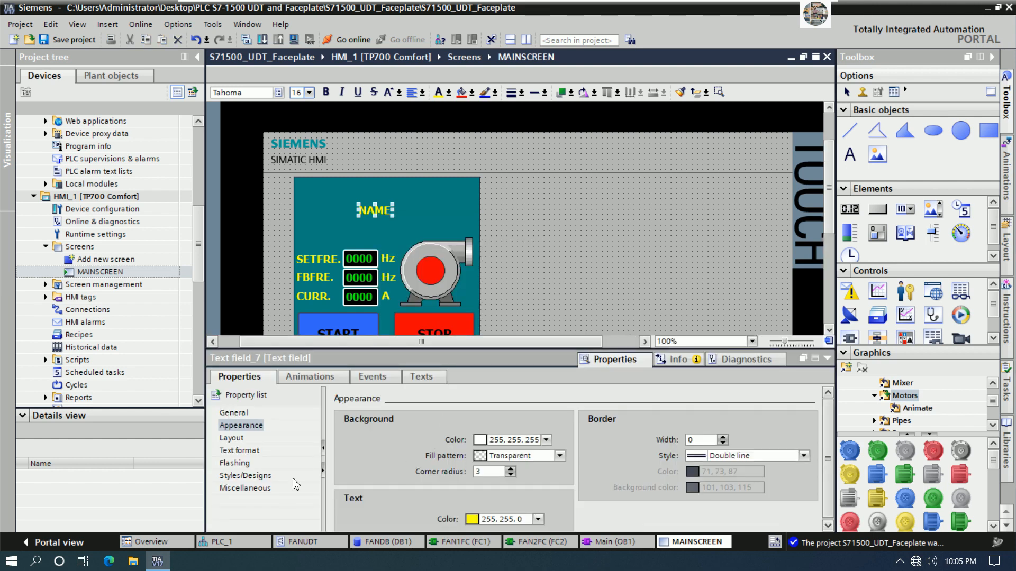
pyautogui.click(237, 441)
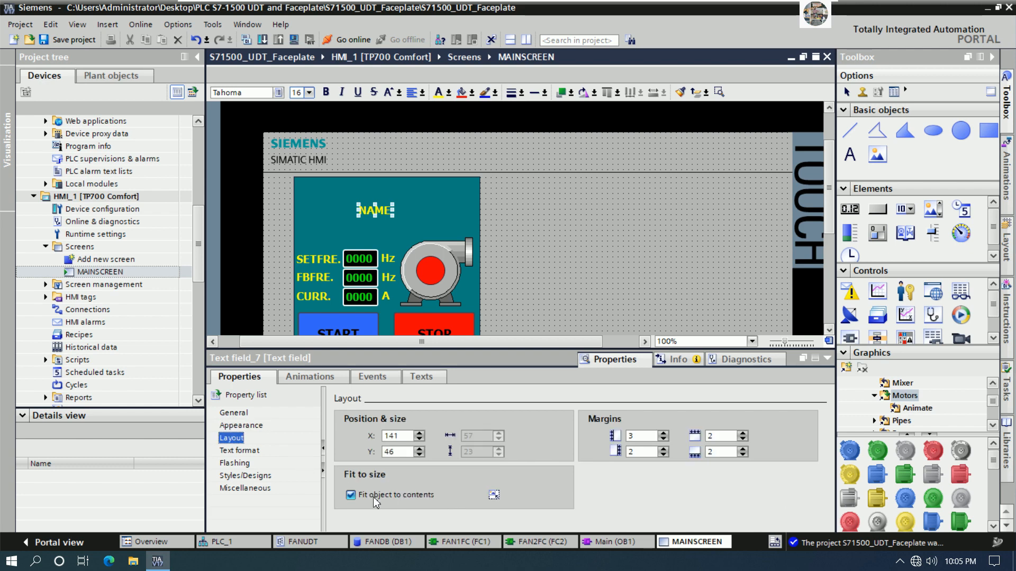
pyautogui.click(351, 497)
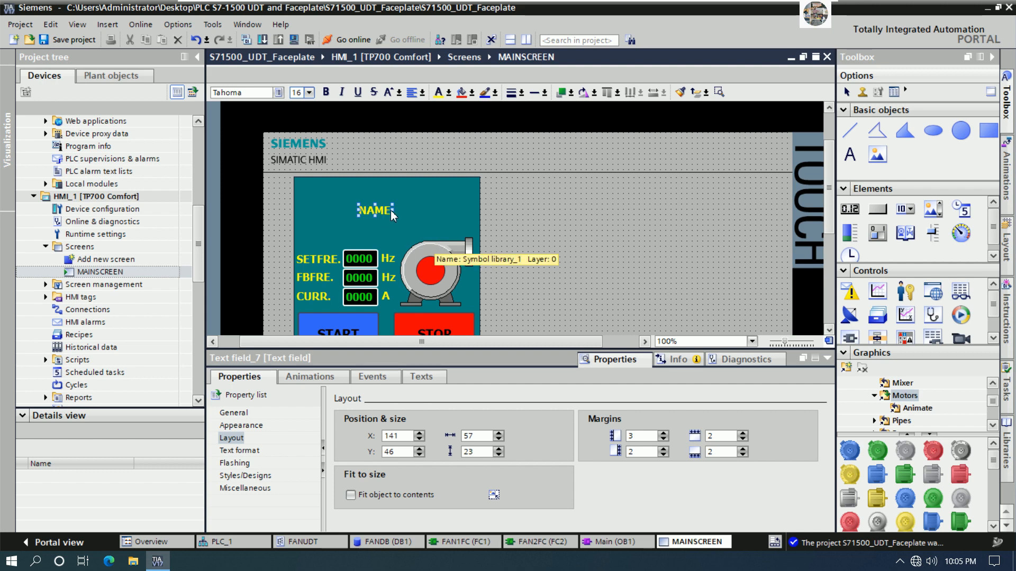
pyautogui.moveTo(392, 210); pyautogui.dragTo(340, 210)
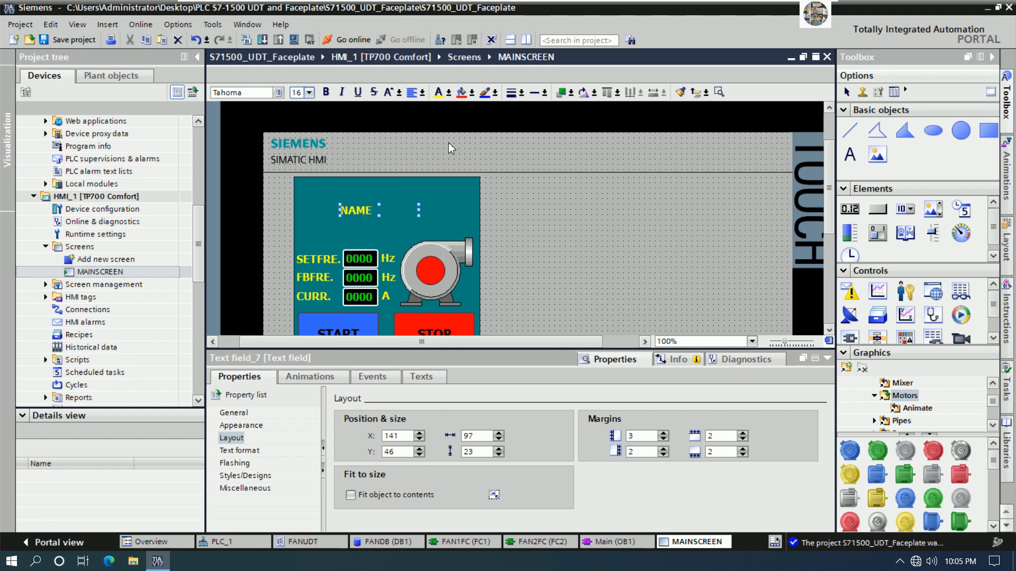
# Center the NAME text horizontally in its field and set its font size to 23.
pyautogui.click(412, 92)
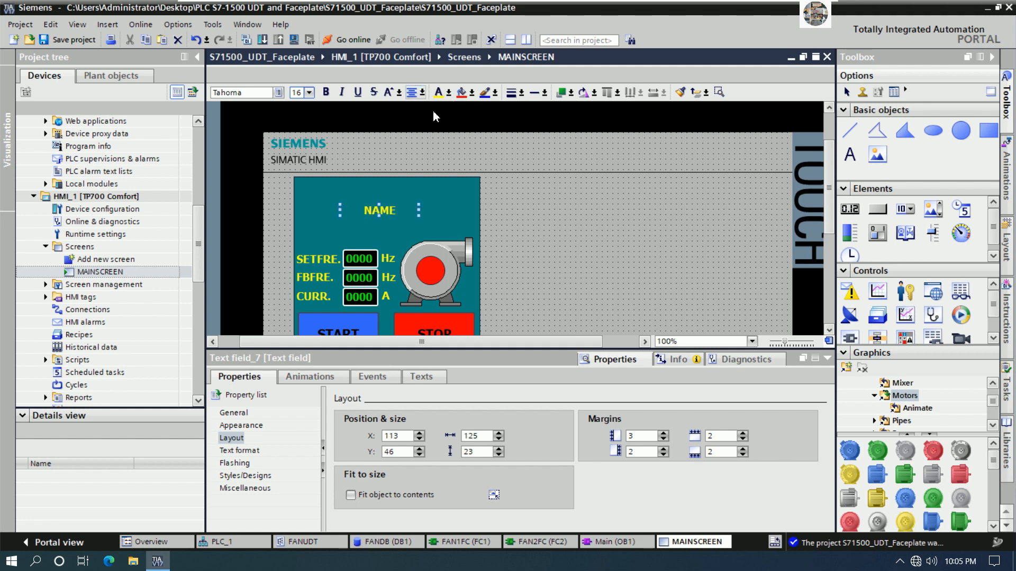
pyautogui.click(555, 233)
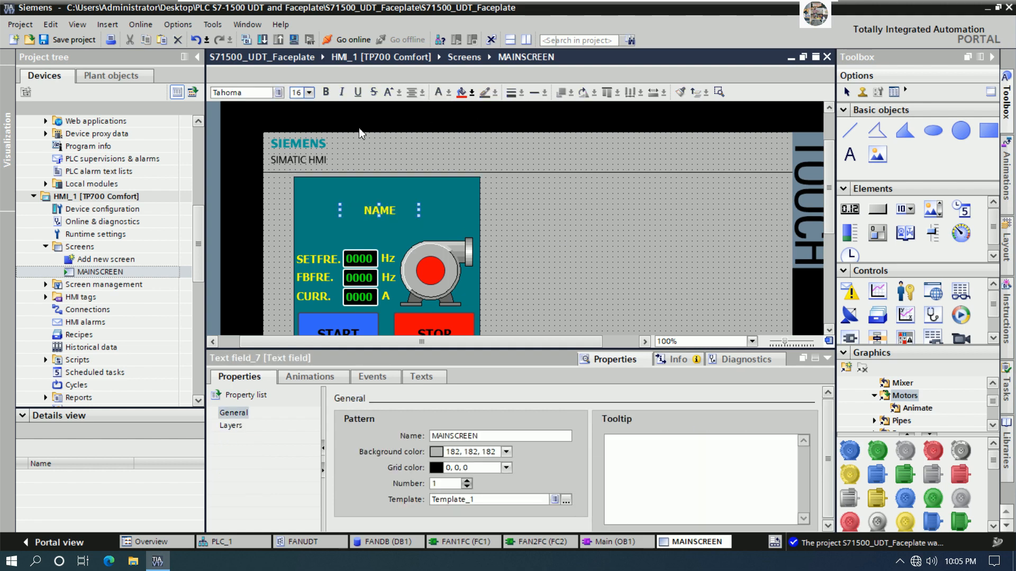
pyautogui.click(379, 210)
pyautogui.click(309, 92)
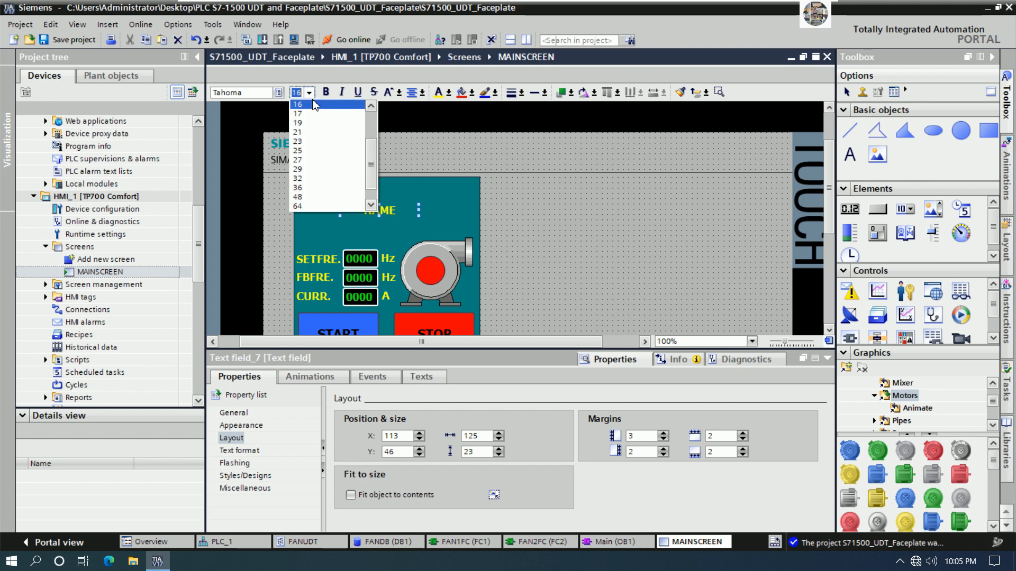
pyautogui.click(304, 142)
pyautogui.click(492, 220)
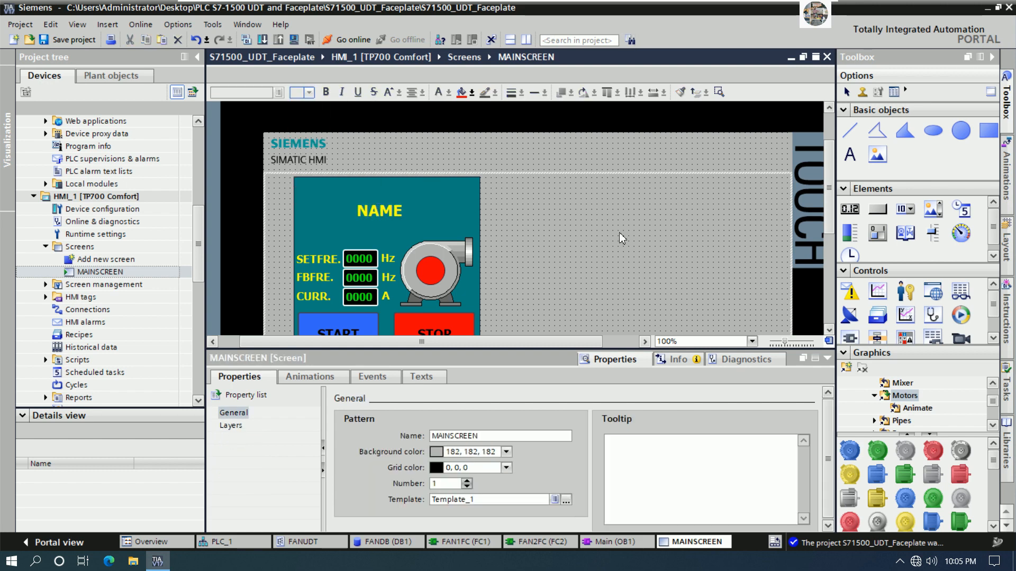
# Widen the STOP and START buttons toward each other, leaving only a narrow gap between them.
pyautogui.click(829, 329)
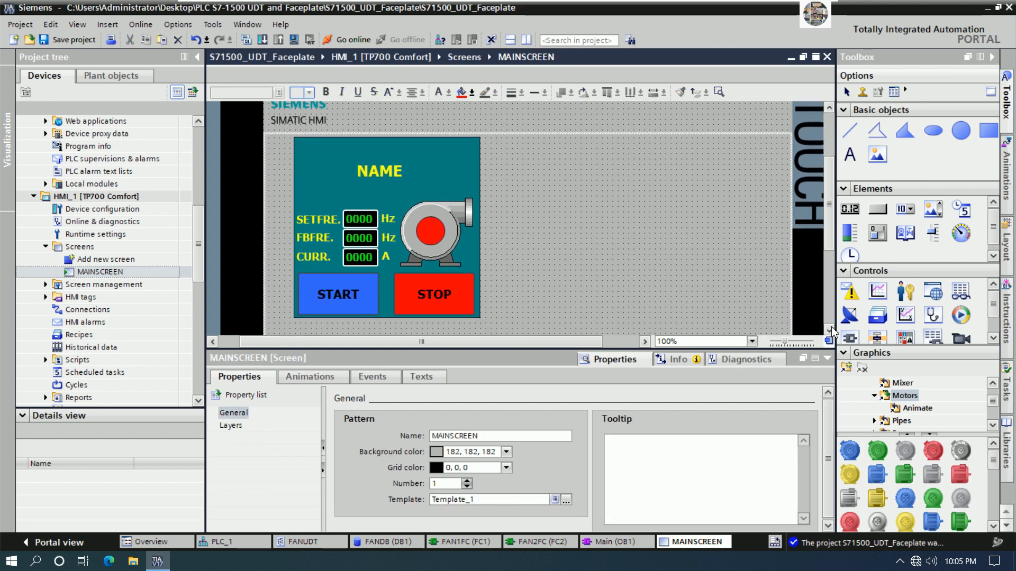
pyautogui.click(829, 329)
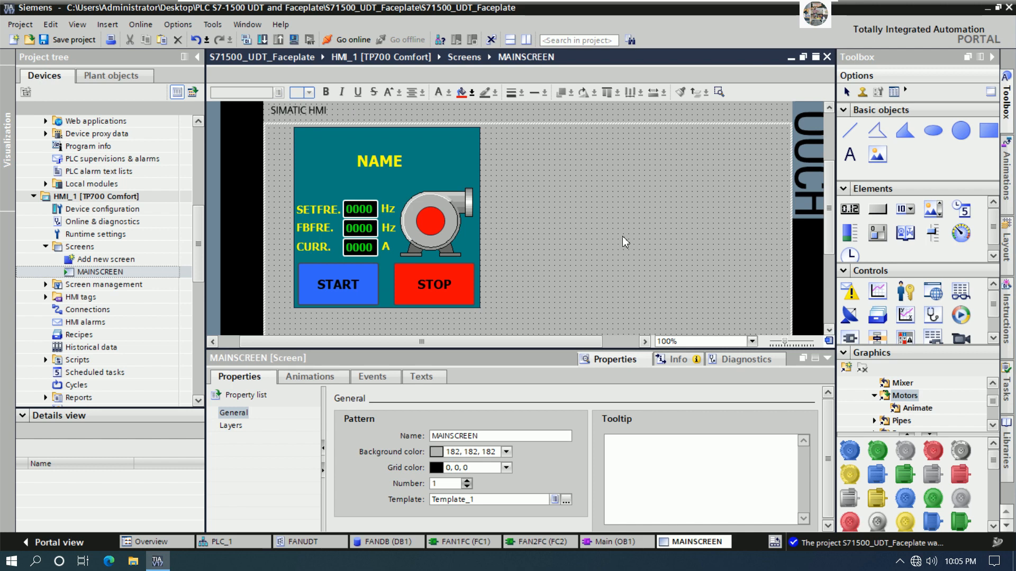
pyautogui.click(450, 284)
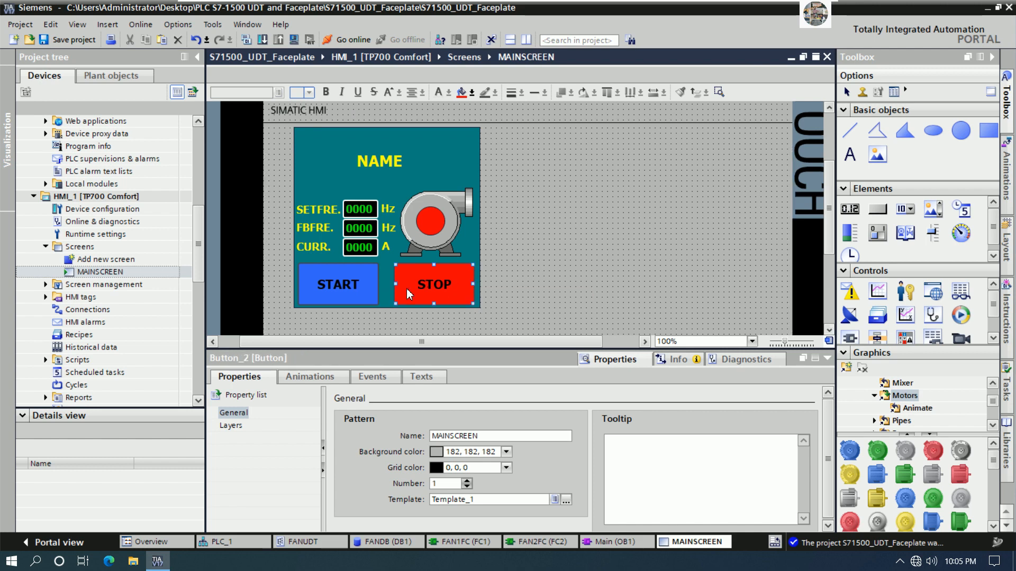
pyautogui.moveTo(394, 291); pyautogui.dragTo(382, 290)
pyautogui.click(377, 290)
pyautogui.click(563, 278)
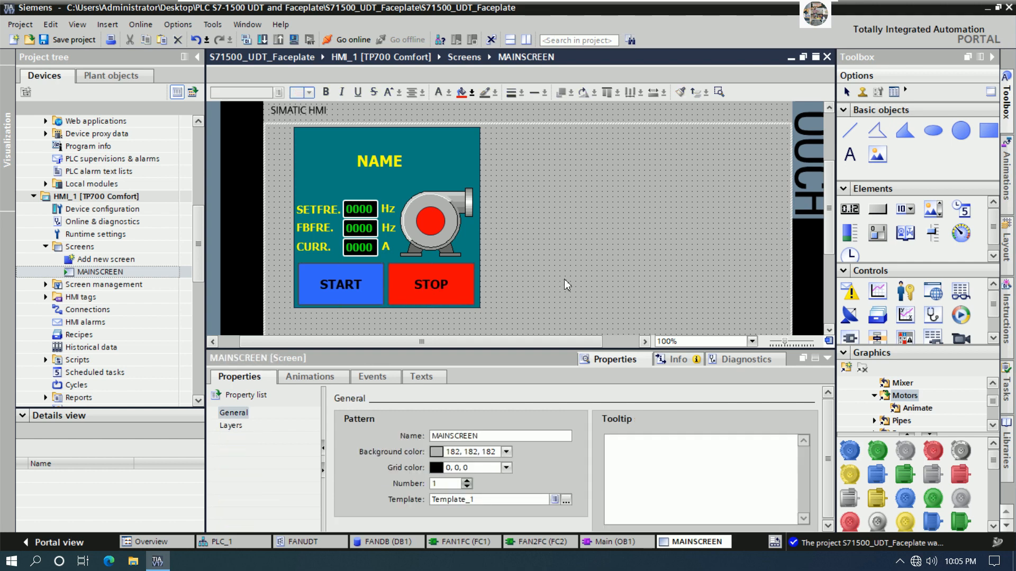
# Move the NAME label down and slightly right to X 117, Y 69, just above the fan graphic.
pyautogui.click(395, 167)
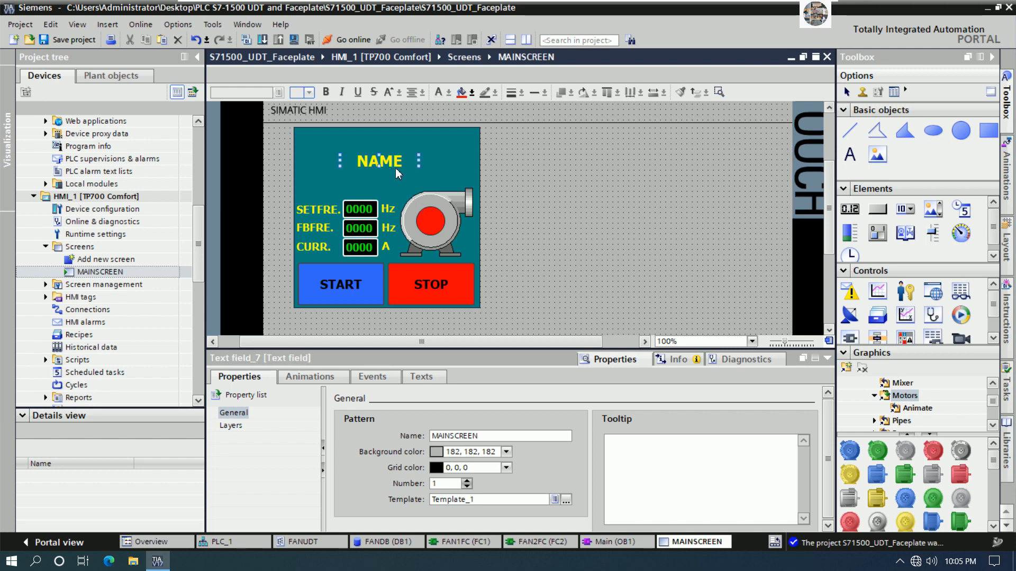
pyautogui.press('Right')
pyautogui.press('Down')
pyautogui.press('Down')
pyautogui.press('Down')
pyautogui.press('Down')
pyautogui.press('Down')
pyautogui.press('Down')
pyautogui.press('Down')
pyautogui.press('Down')
pyautogui.press('Down')
pyautogui.press('Down')
pyautogui.press('Down')
pyautogui.press('Down')
pyautogui.press('Down')
pyautogui.press('Down')
pyautogui.press('Down')
pyautogui.press('Down')
pyautogui.press('Down')
pyautogui.press('Down')
pyautogui.press('Down')
pyautogui.press('Down')
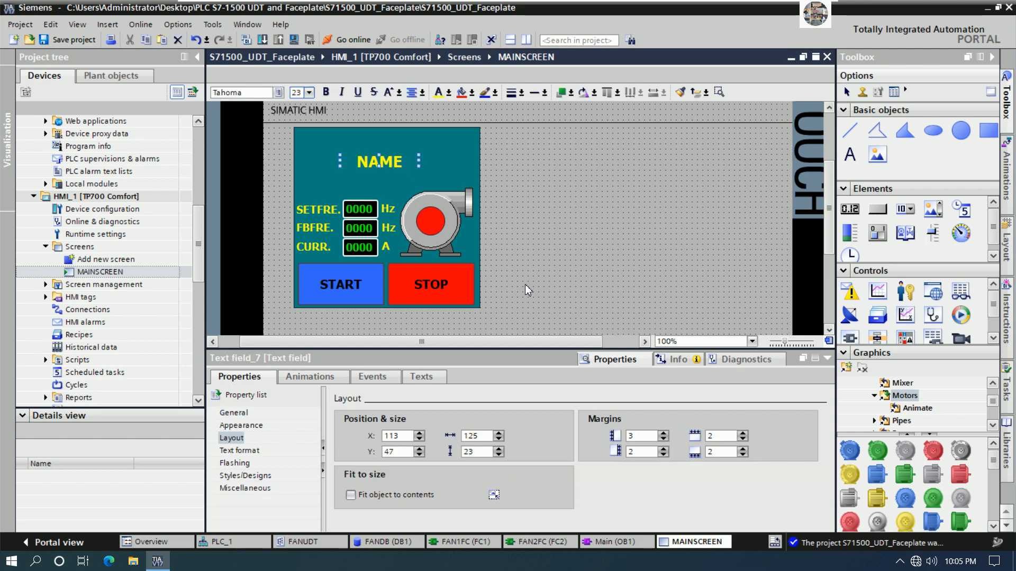
pyautogui.press('Right')
pyautogui.press('Right')
pyautogui.press('Right')
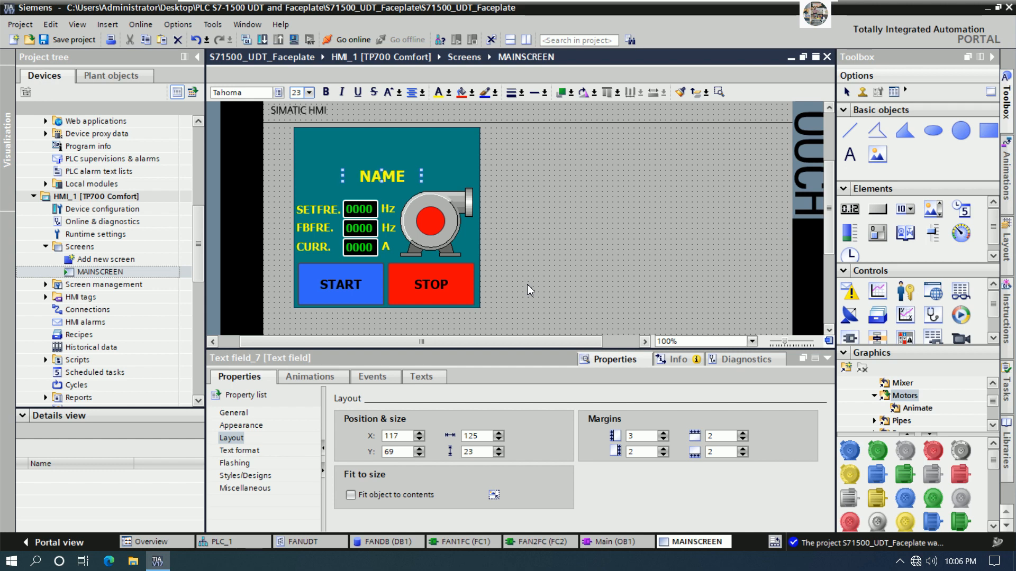
pyautogui.click(535, 283)
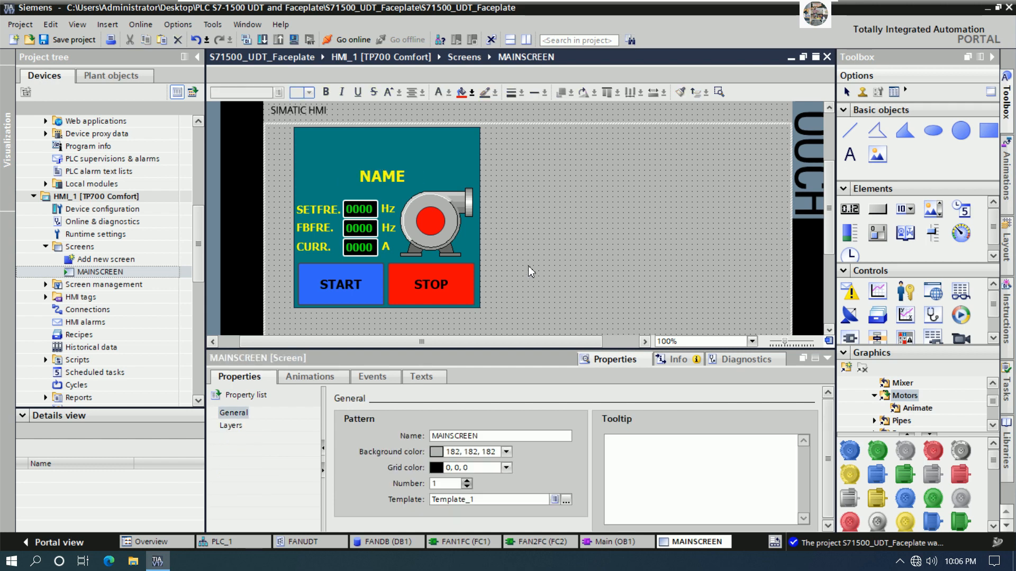
# Lower the teal background rectangle's top edge to Y 56, just above the NAME label, making it 224 high.
pyautogui.click(389, 147)
pyautogui.moveTo(389, 147); pyautogui.dragTo(390, 167)
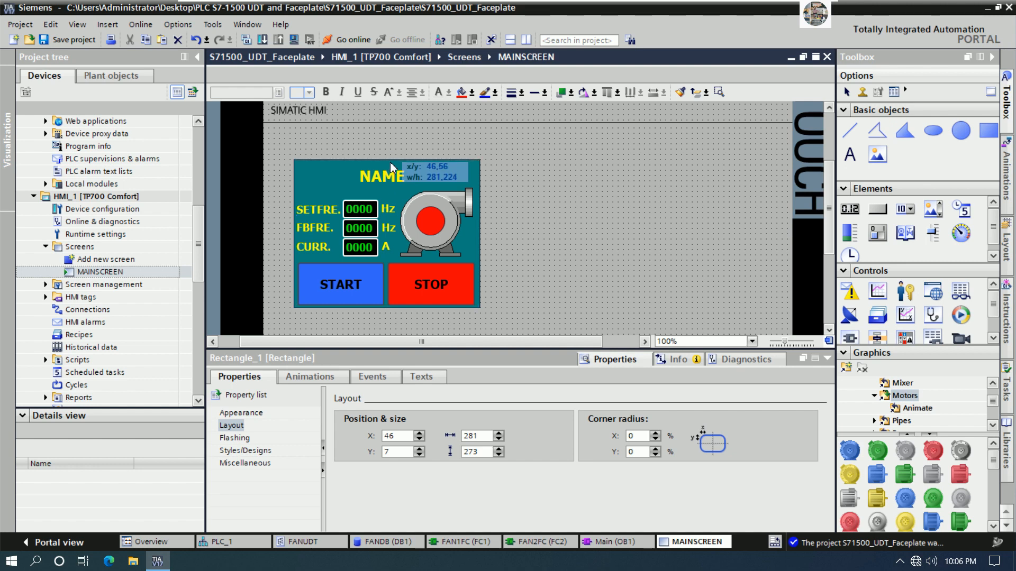
pyautogui.click(614, 210)
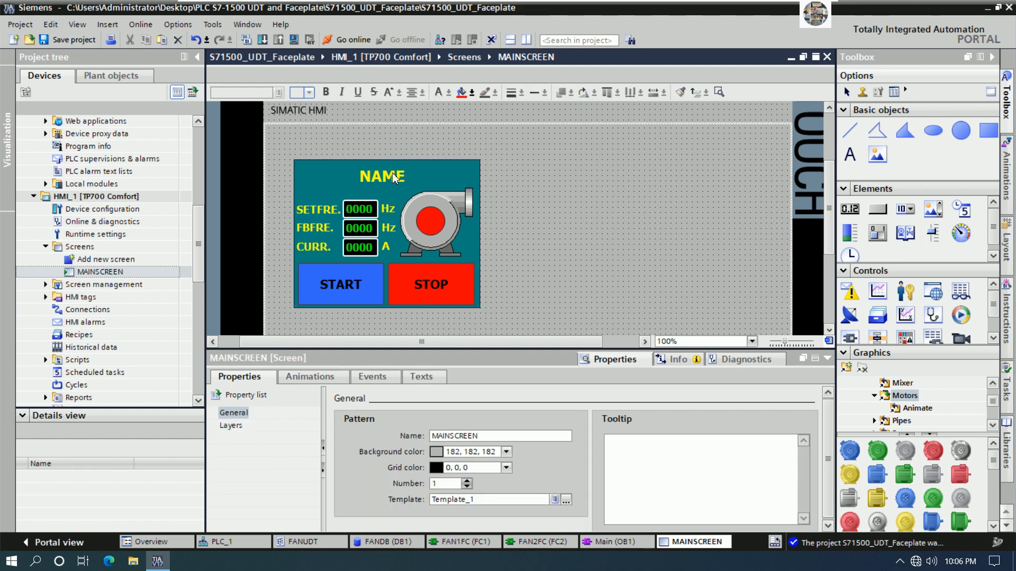
# Extend the NAME text field's right edge to a width of about 137 so the title sits centered over the panel.
pyautogui.click(410, 176)
pyautogui.moveTo(423, 180); pyautogui.dragTo(433, 183)
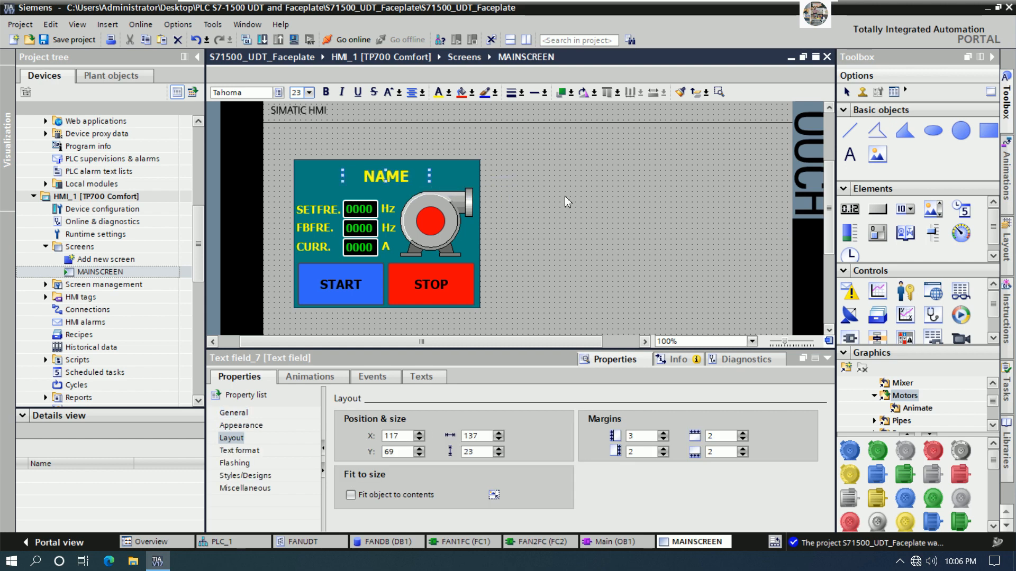
pyautogui.click(565, 196)
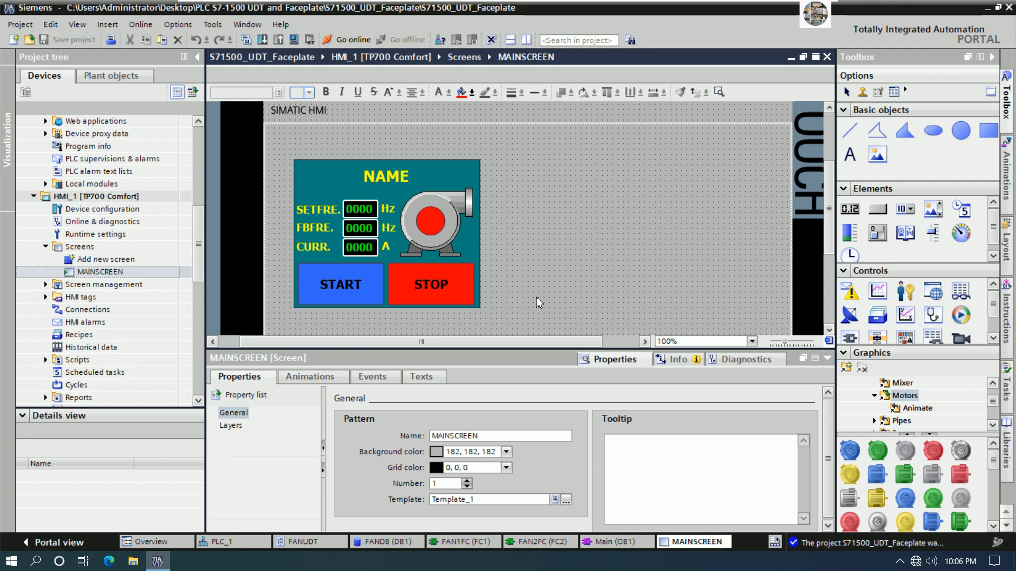
# Create a faceplate type named FANFACEPLATE from all objects of the fan panel.
pyautogui.moveTo(514, 320); pyautogui.dragTo(272, 135)
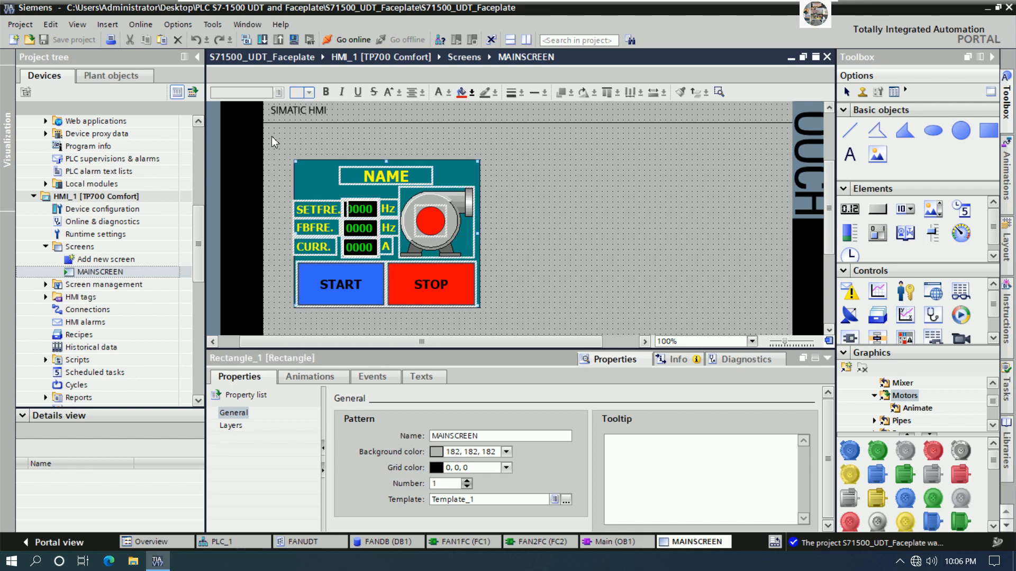
pyautogui.rightClick(429, 209)
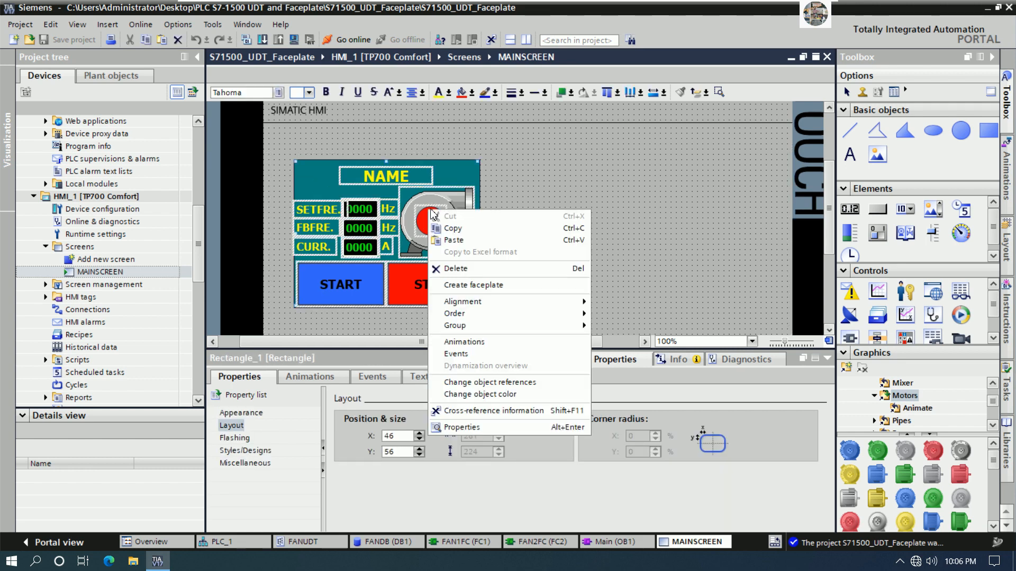
pyautogui.click(488, 288)
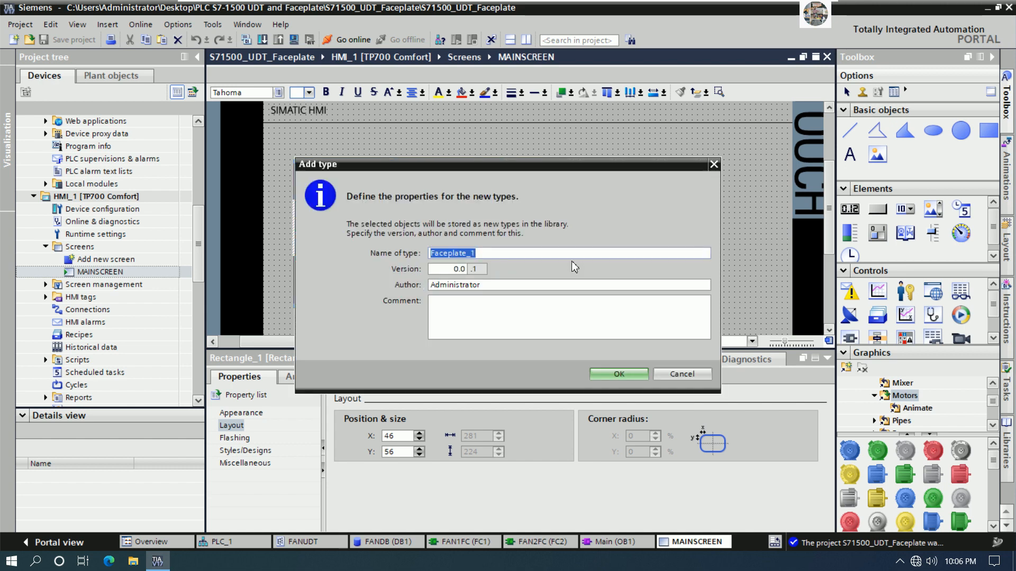
pyautogui.write('FANFACEPLATE')
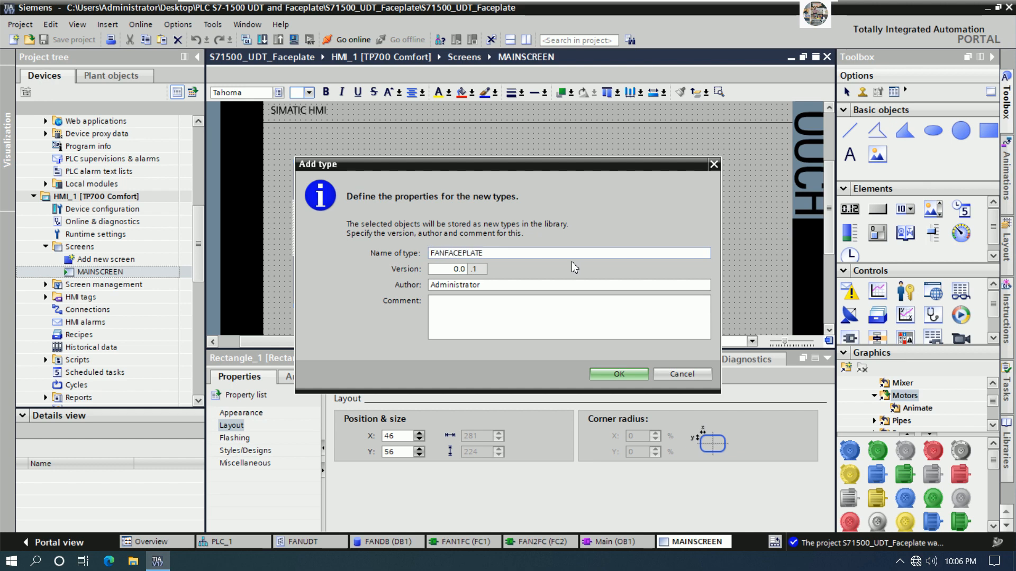
pyautogui.click(619, 375)
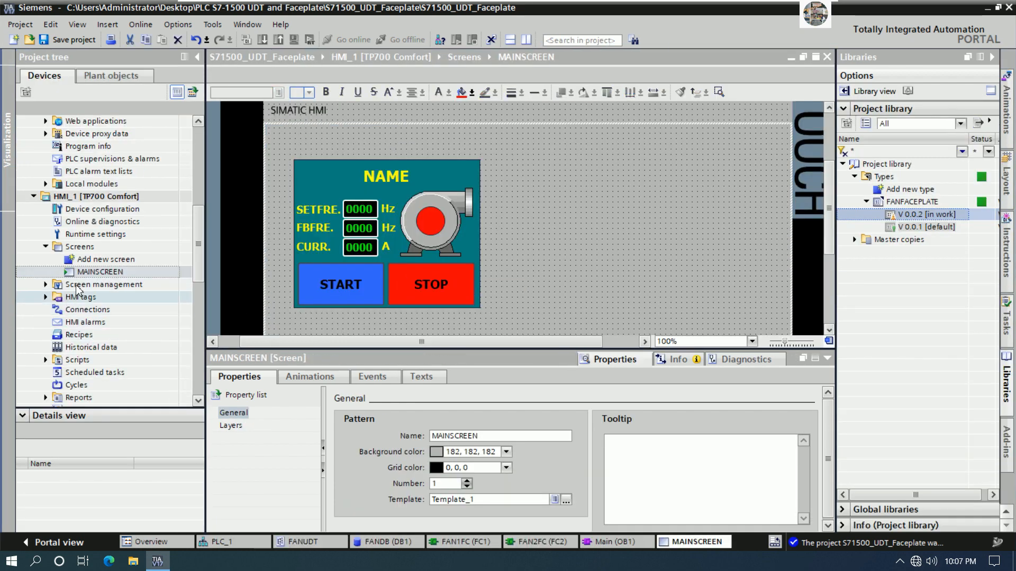
# Select the FANUDT data type under the PLC data types in the project tree.
pyautogui.moveTo(199, 242); pyautogui.dragTo(198, 253)
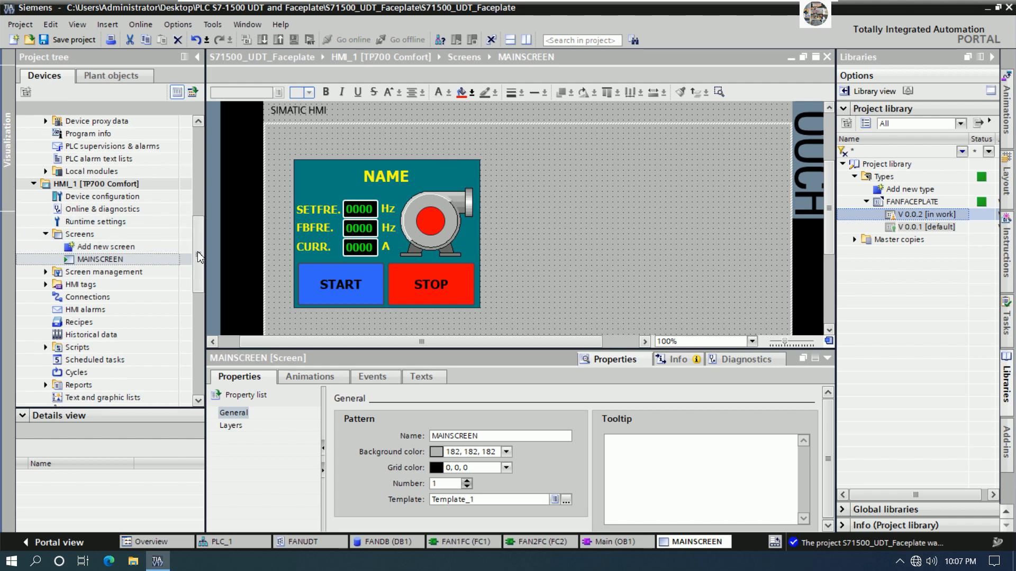
pyautogui.scroll(-4, 199, 258)
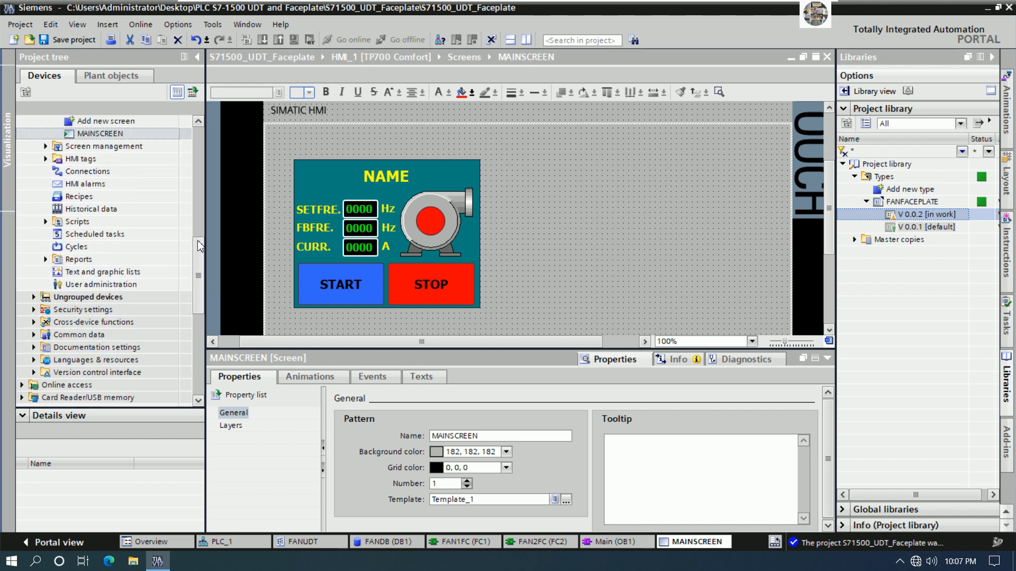
pyautogui.scroll(4, 200, 244)
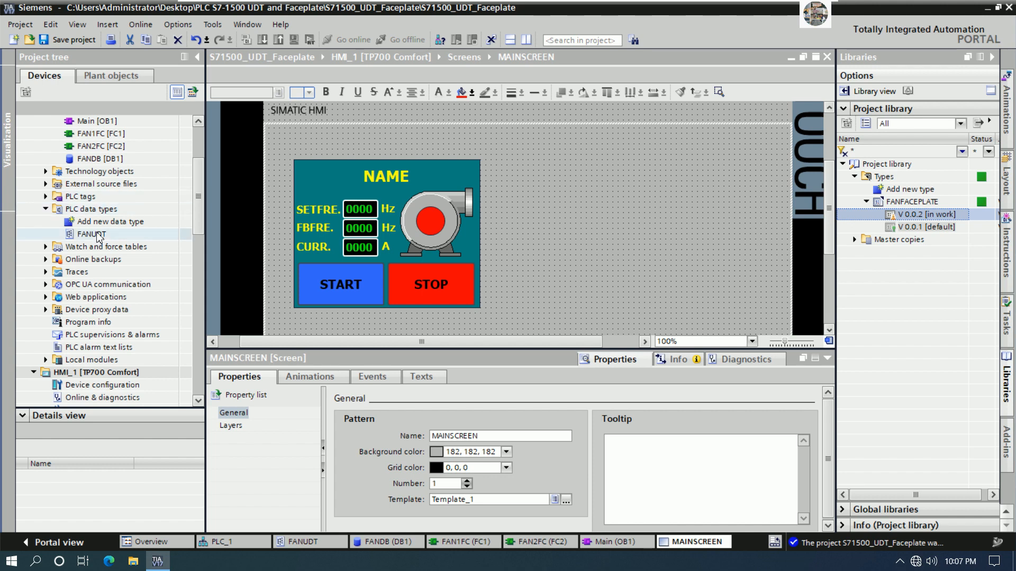
pyautogui.click(97, 235)
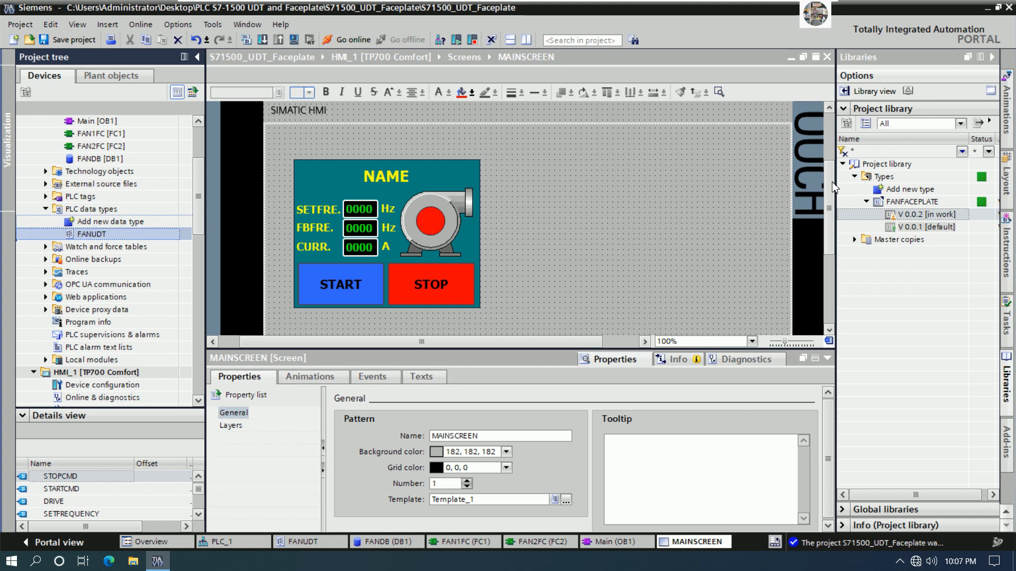
# Add the FANUDT data type to the project library as a new type named FANUDT.
pyautogui.moveTo(887, 179); pyautogui.dragTo(894, 183)
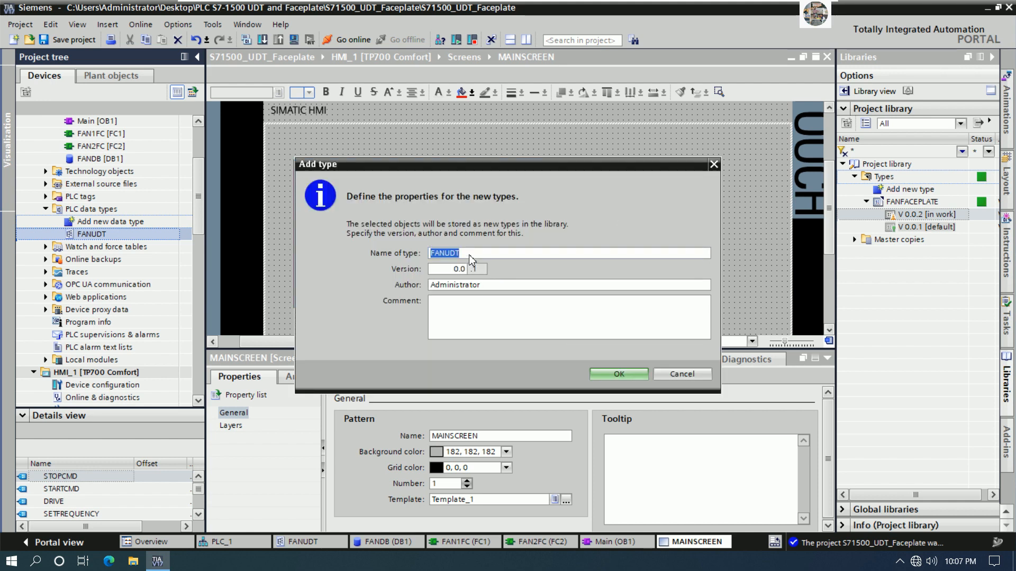
pyautogui.click(602, 375)
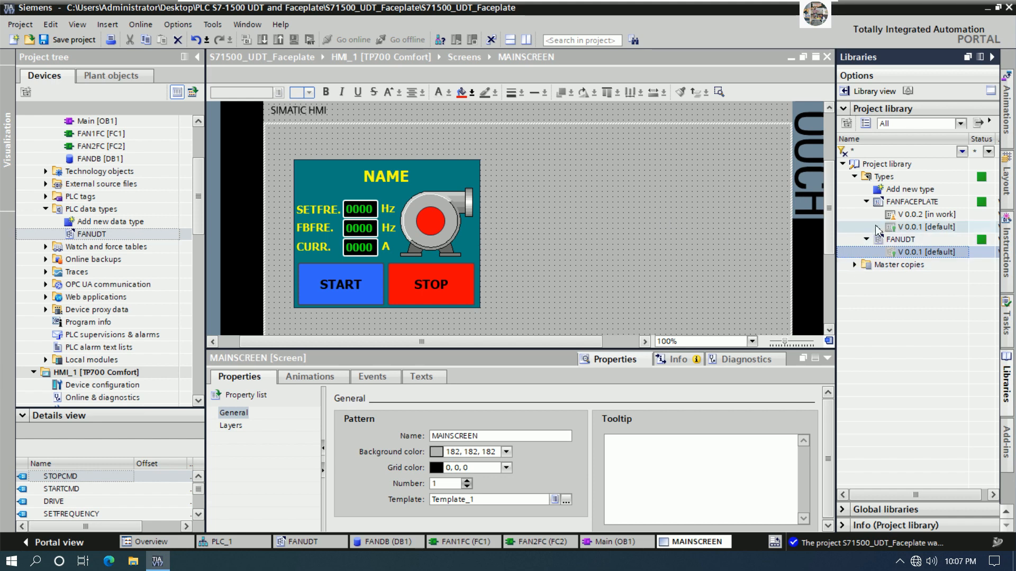
# Open the in-work version V 0.0.2 of the FANFACEPLATE type for editing.
pyautogui.click(904, 217)
pyautogui.rightClick(904, 217)
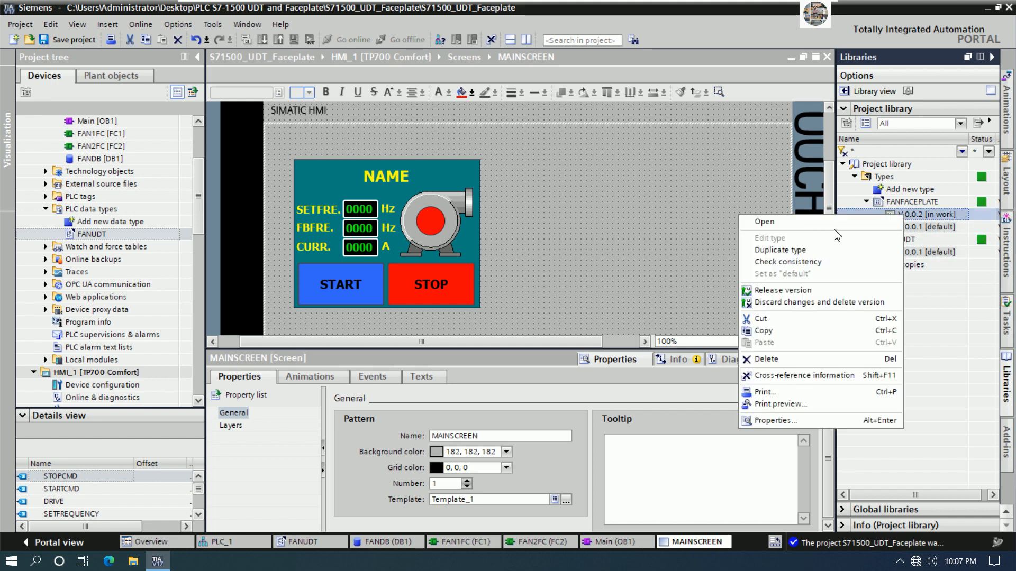
pyautogui.click(802, 222)
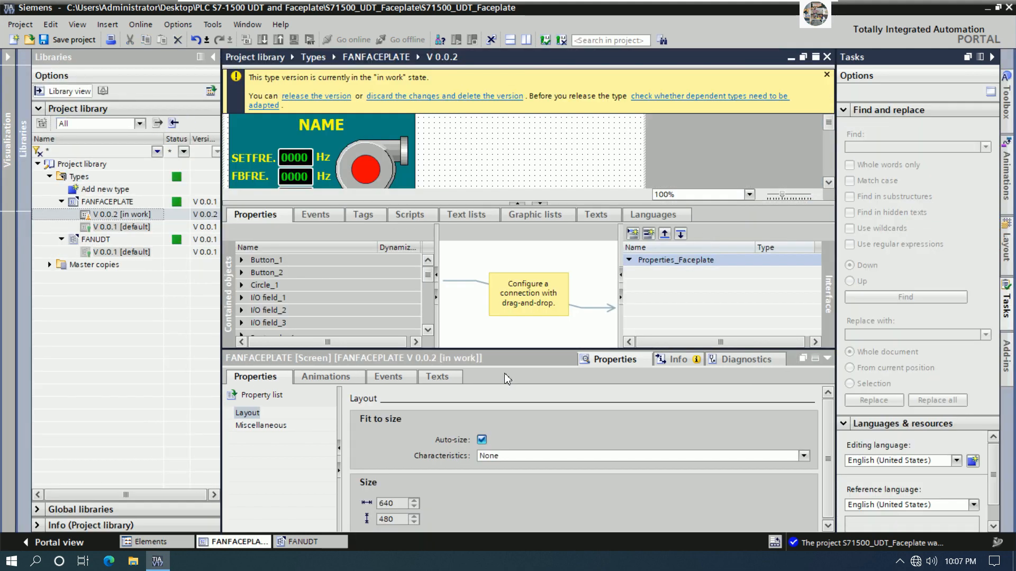
# Add an interface property named FANLIB under Properties_Faceplate in the faceplate.
pyautogui.moveTo(508, 382); pyautogui.dragTo(509, 413)
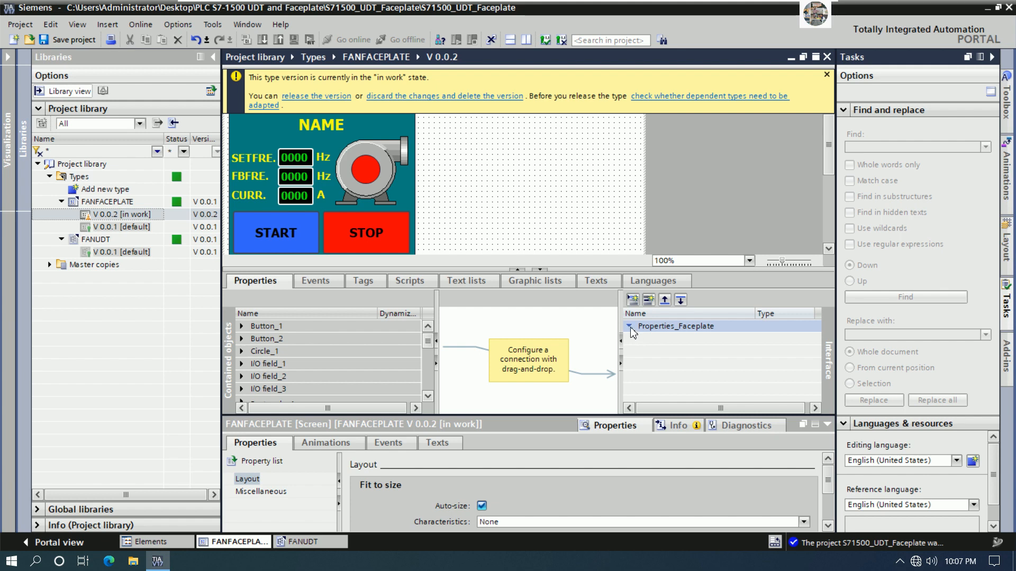
pyautogui.click(662, 328)
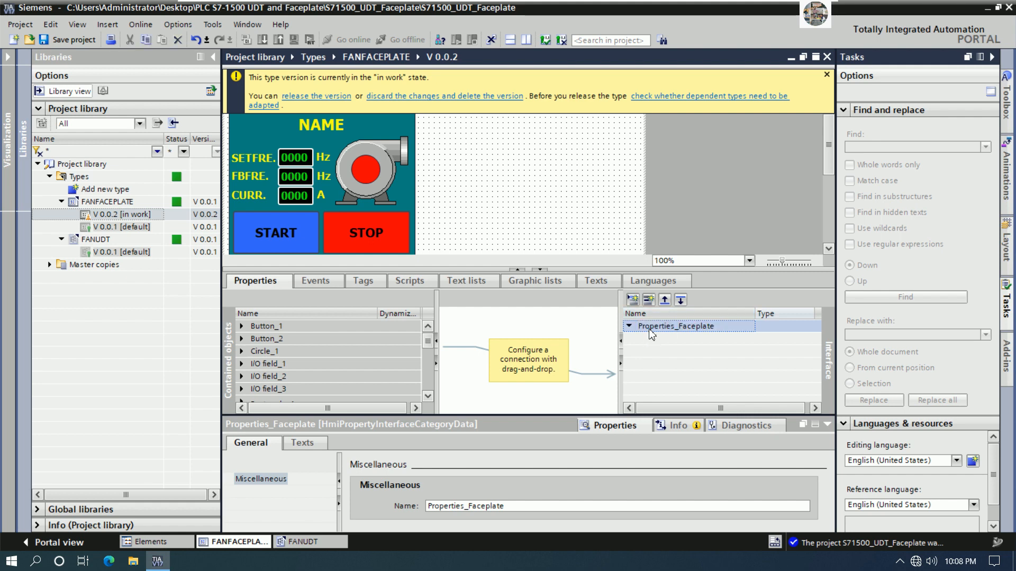
pyautogui.click(649, 301)
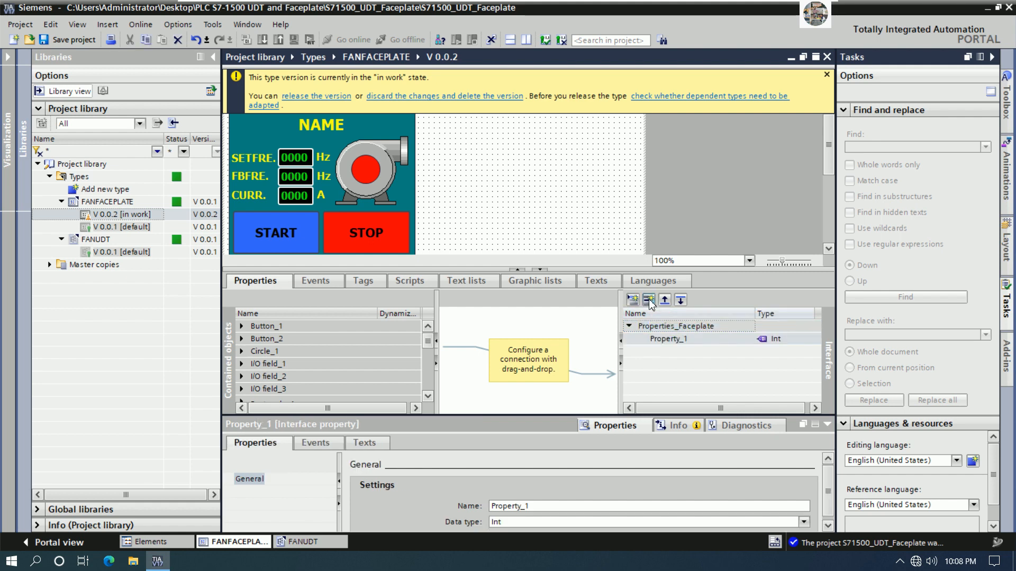
pyautogui.click(689, 346)
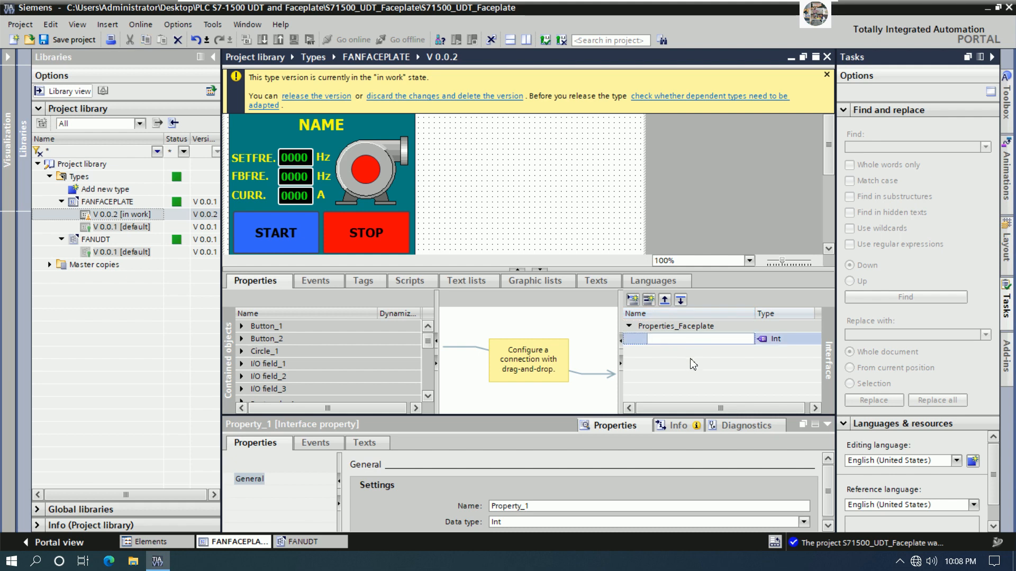
pyautogui.write('FANLIB')
pyautogui.press('Return')
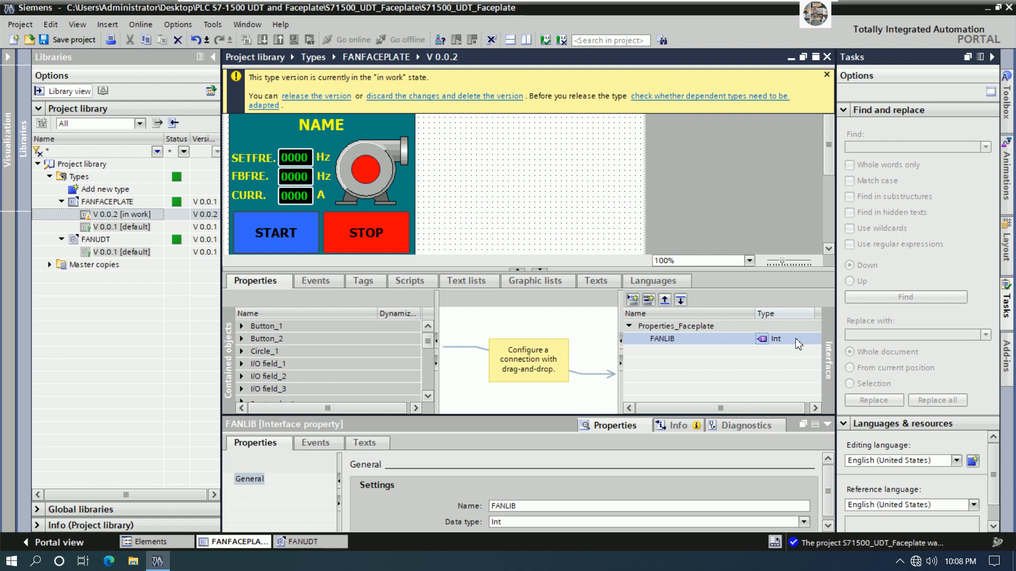
# Set the FANLIB interface property's data type to FANUDT V 0.0.1 and enlarge the interface area to show its members.
pyautogui.click(105, 242)
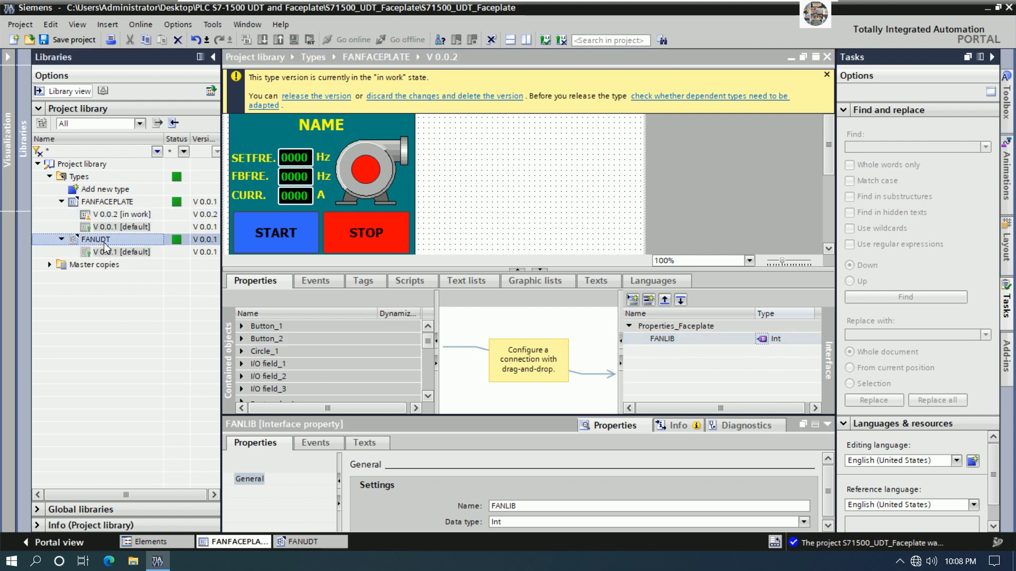
pyautogui.click(793, 339)
pyautogui.click(815, 340)
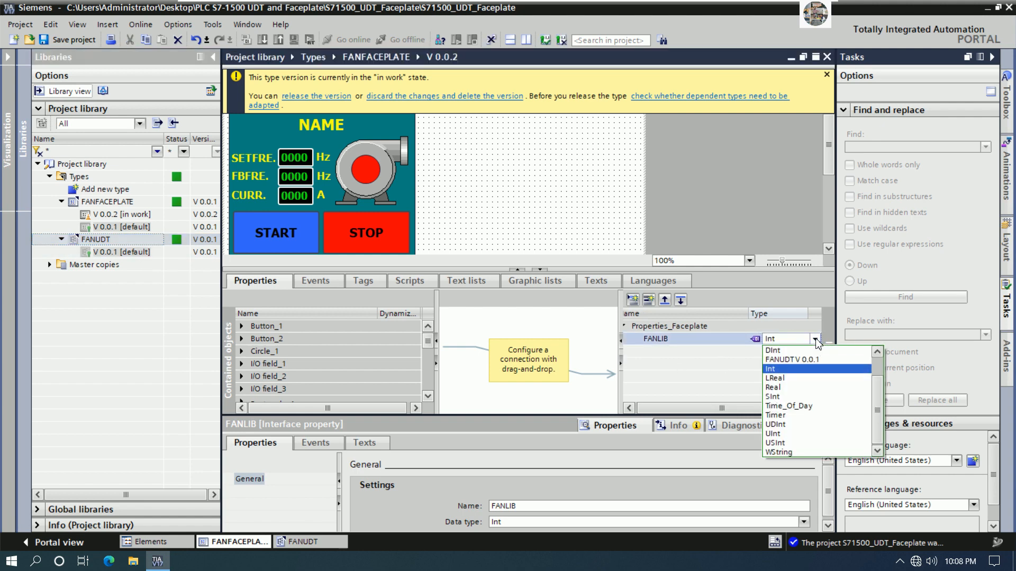
pyautogui.click(781, 359)
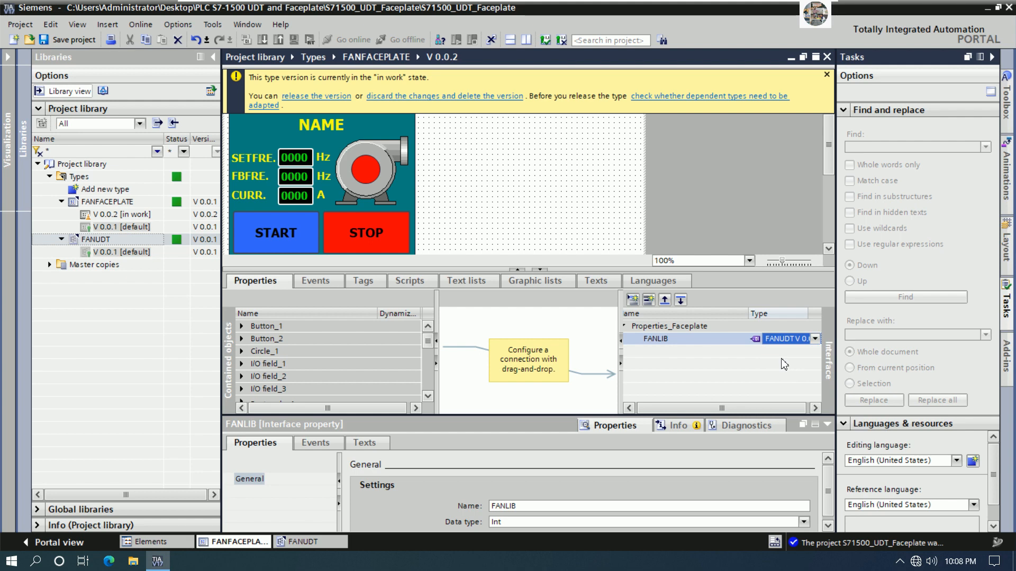
pyautogui.click(828, 427)
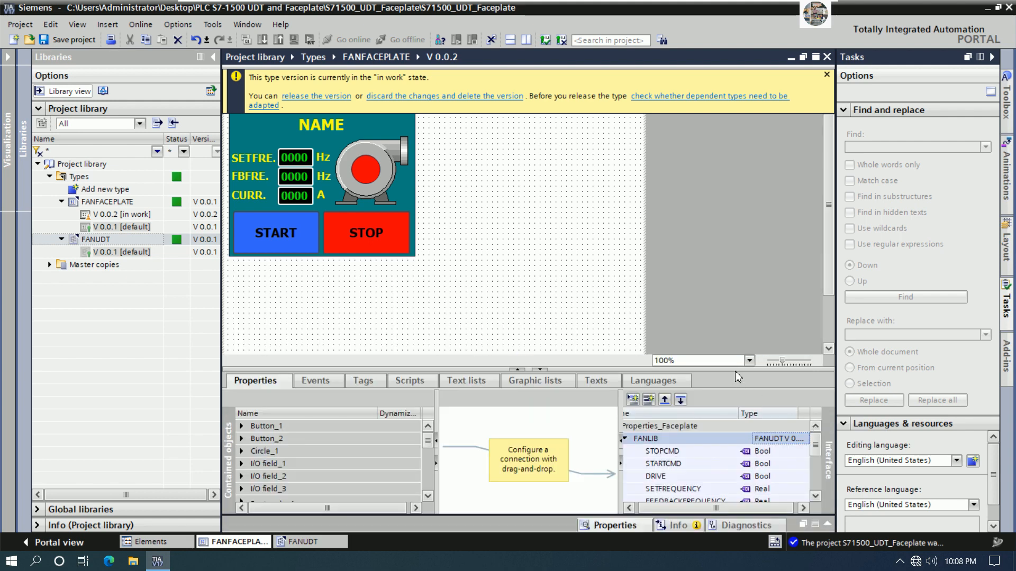
pyautogui.moveTo(735, 370); pyautogui.dragTo(738, 299)
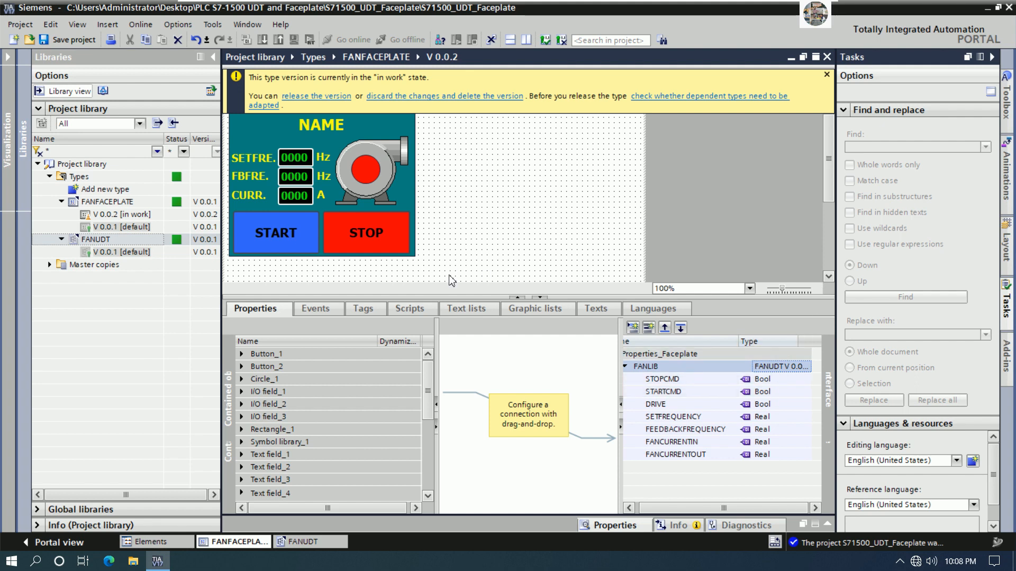
# Add the SetBit function to the Press event of the faceplate's START button.
pyautogui.click(285, 231)
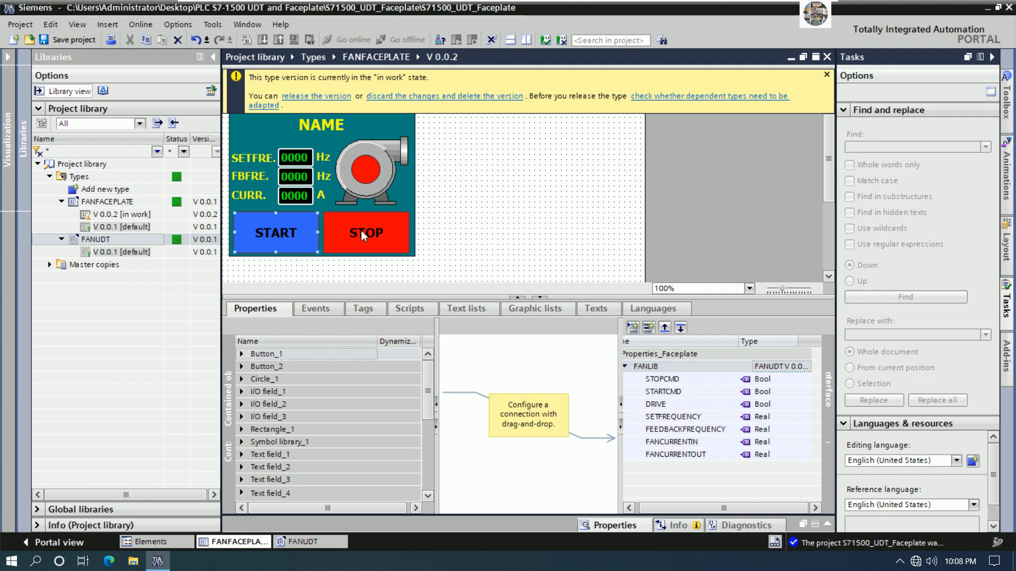
pyautogui.click(361, 232)
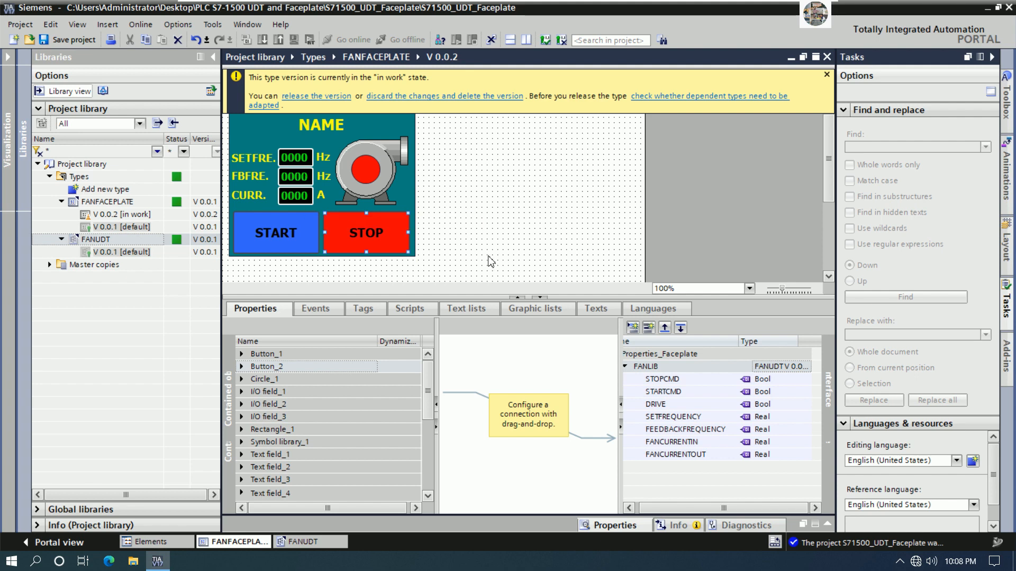
pyautogui.click(291, 227)
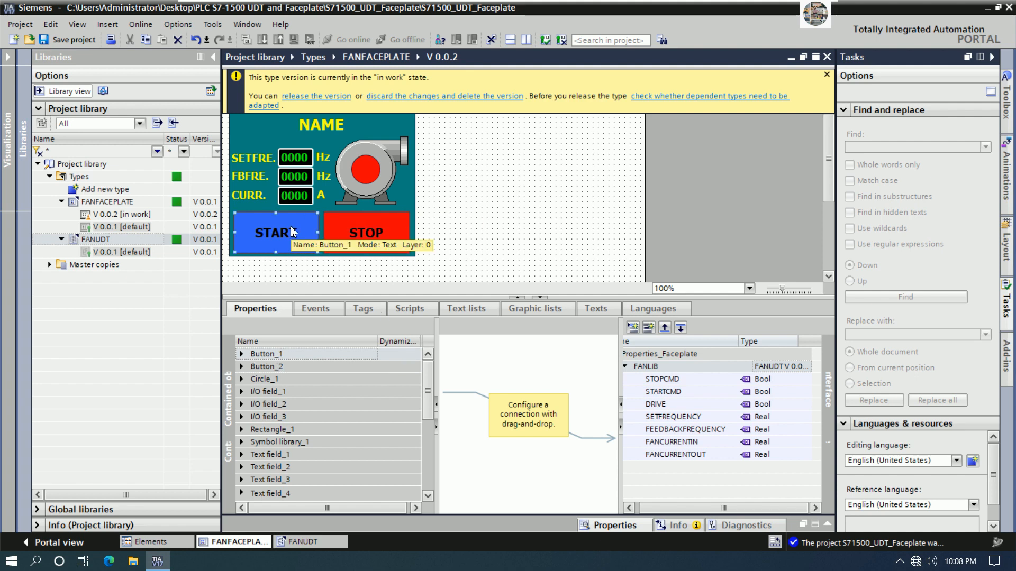
pyautogui.rightClick(290, 227)
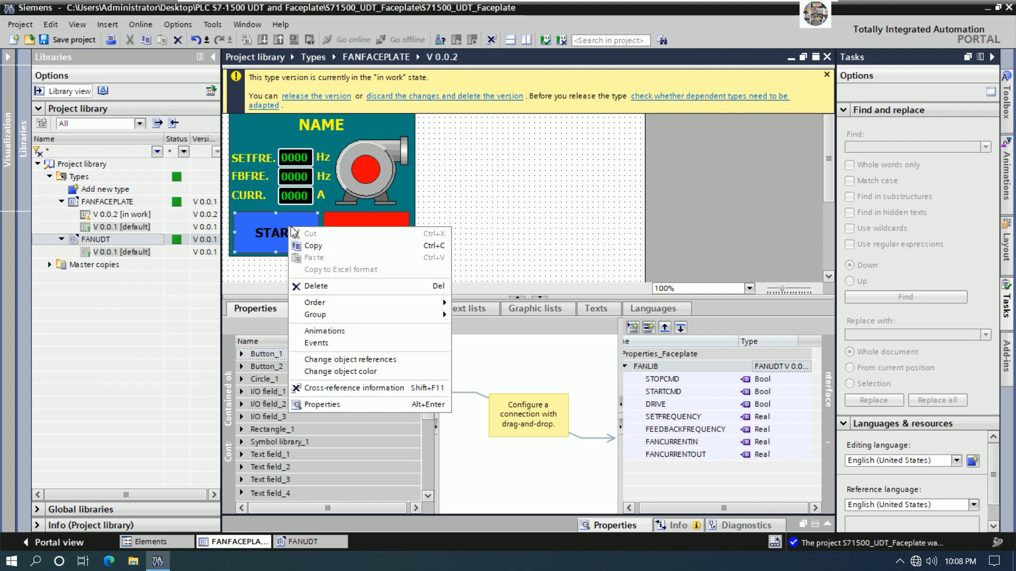
pyautogui.click(323, 343)
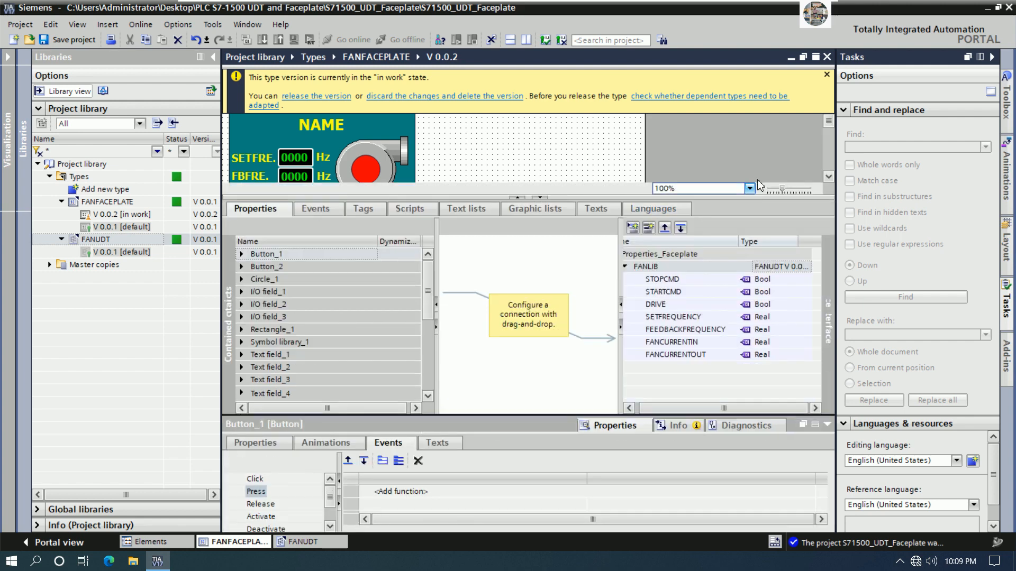
pyautogui.click(828, 177)
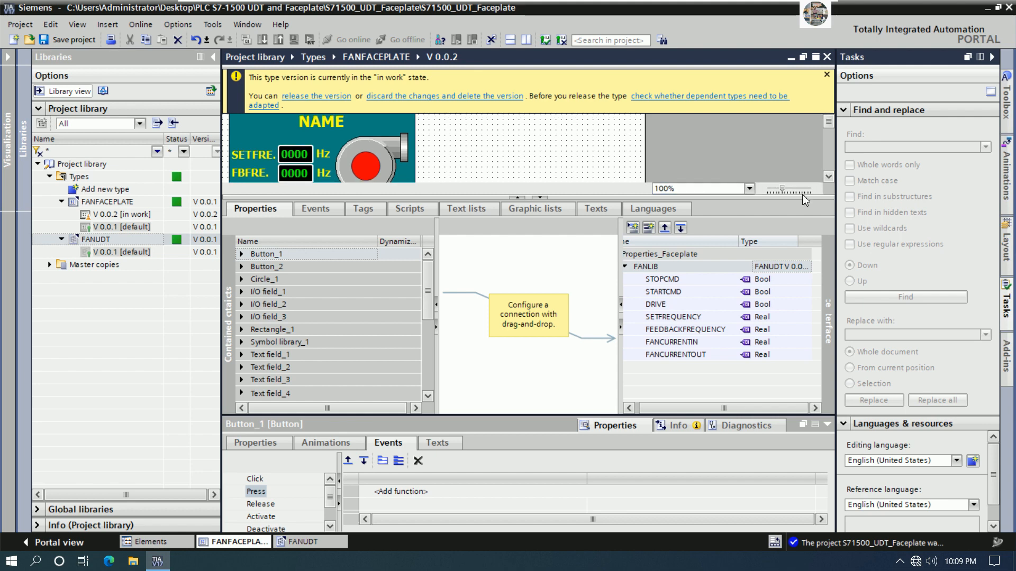
pyautogui.moveTo(802, 194); pyautogui.dragTo(805, 241)
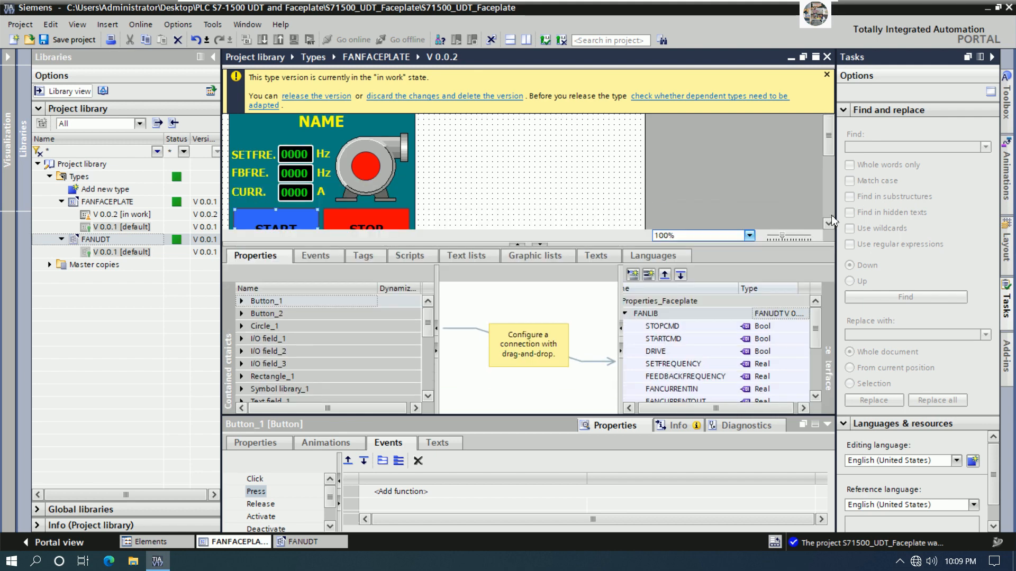
pyautogui.moveTo(727, 245); pyautogui.dragTo(730, 274)
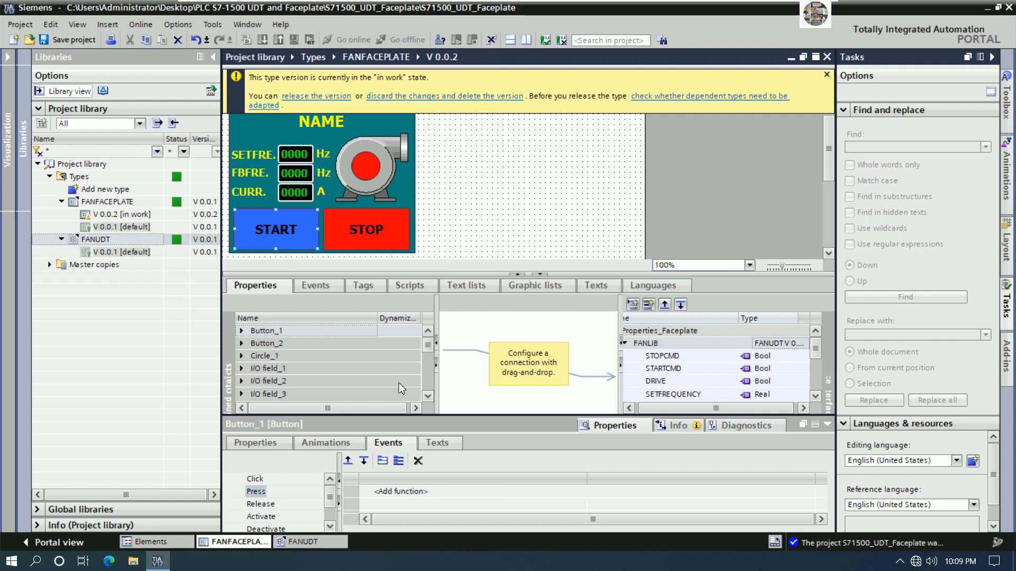
pyautogui.moveTo(427, 415); pyautogui.dragTo(437, 367)
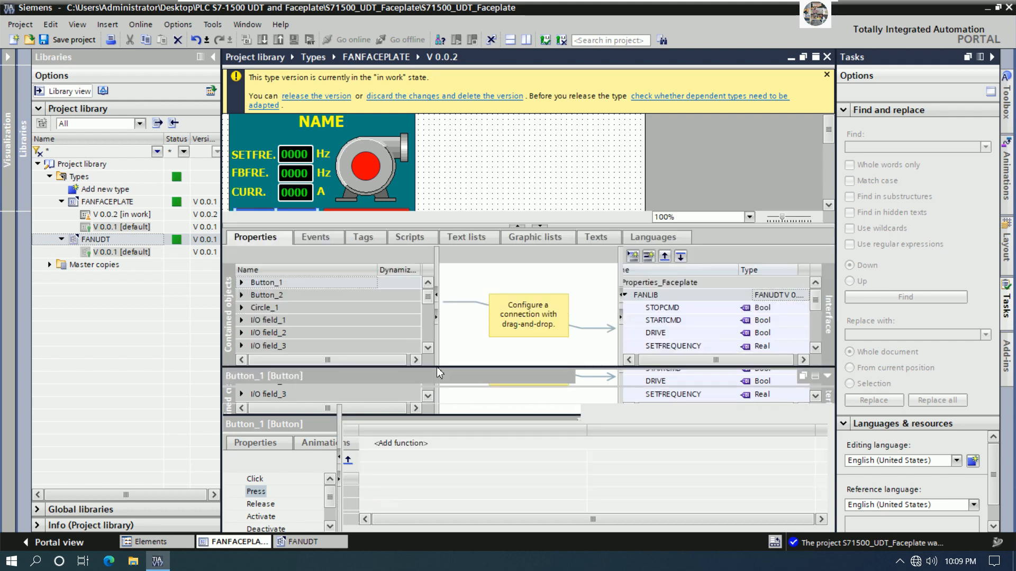
pyautogui.click(256, 444)
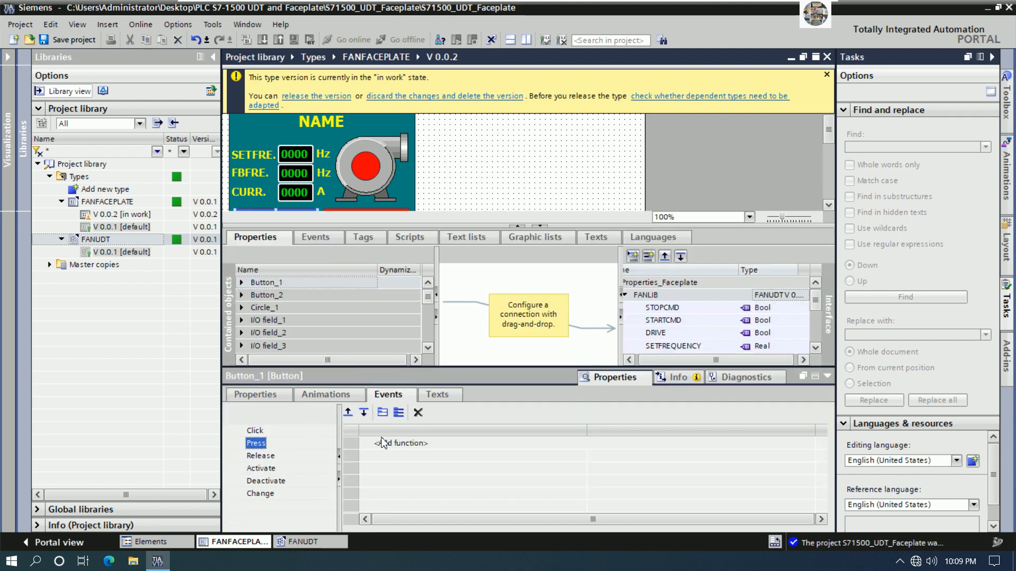
pyautogui.click(828, 206)
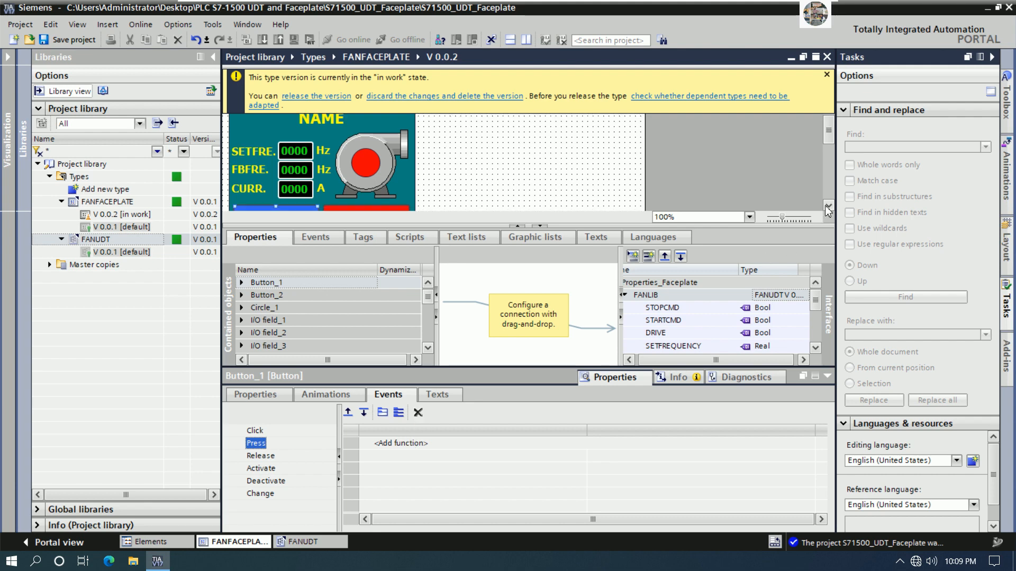
pyautogui.click(416, 446)
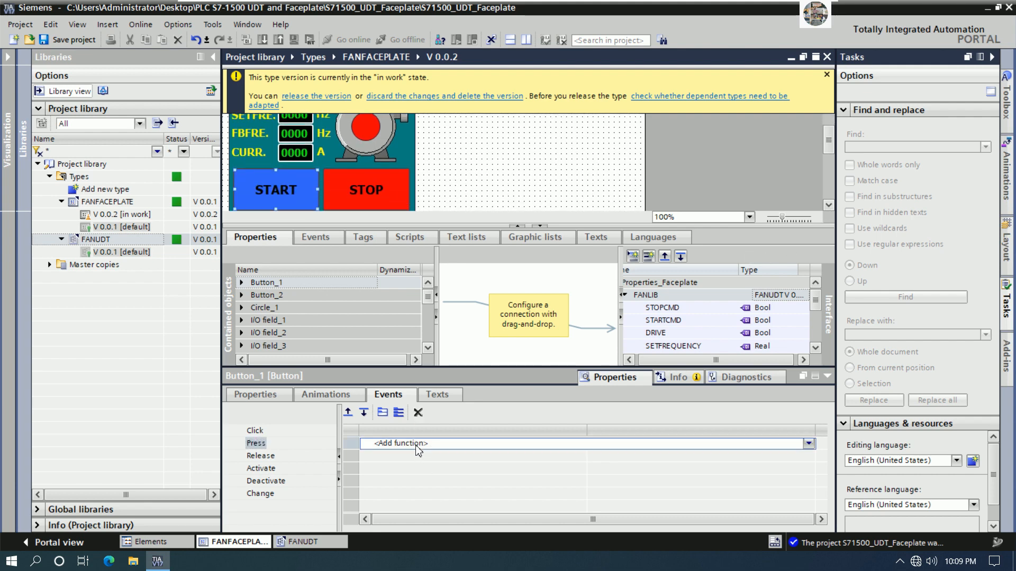
pyautogui.write('SET')
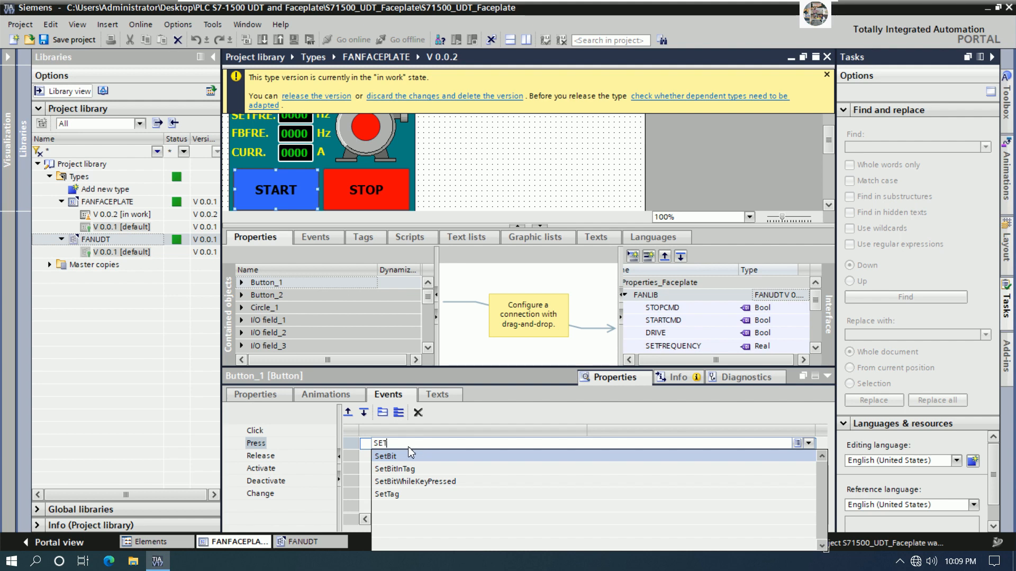
pyautogui.click(404, 456)
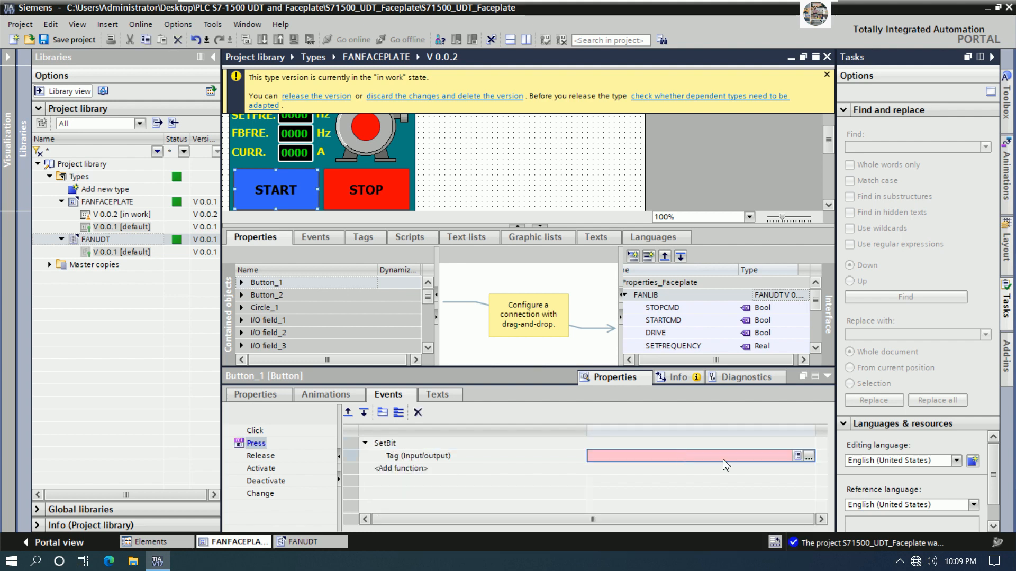
# Assign the faceplate property FANLIB.STARTCMD as the tag of the START button's SetBit function.
pyautogui.click(809, 456)
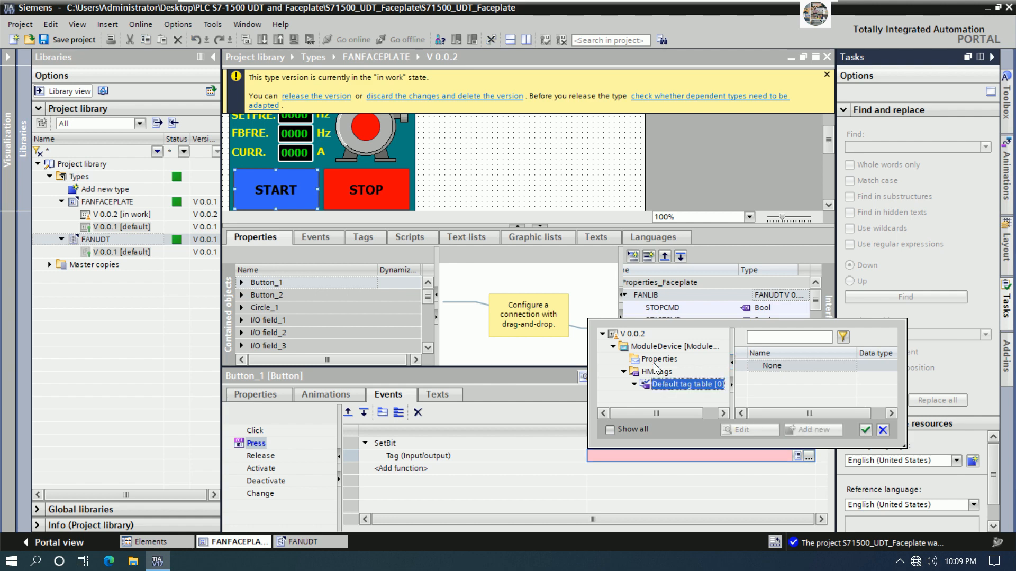
pyautogui.click(659, 359)
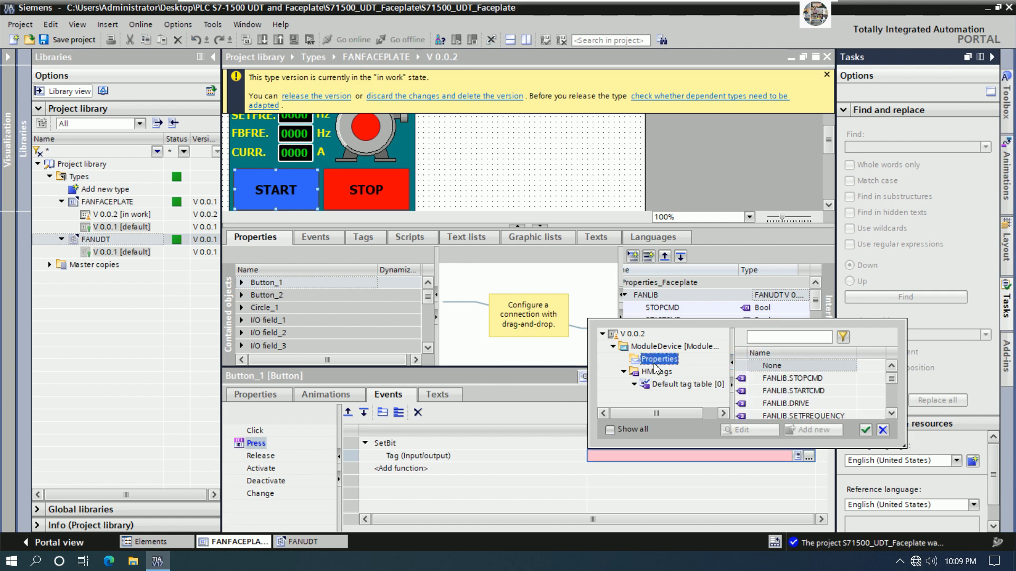
pyautogui.click(802, 392)
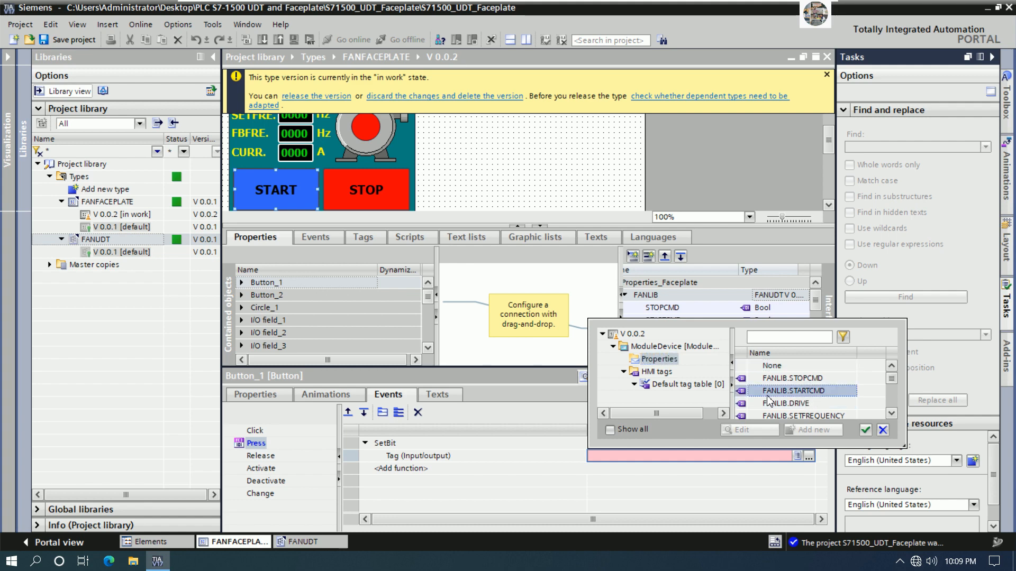
pyautogui.click(865, 430)
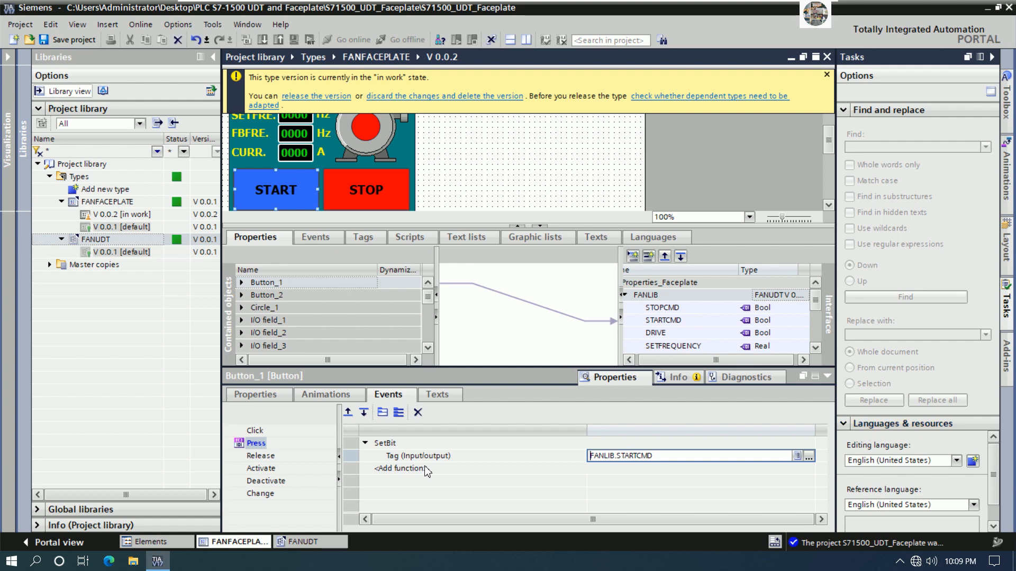
# Add the ResetBit function to the START button's Release event.
pyautogui.click(271, 456)
pyautogui.click(437, 446)
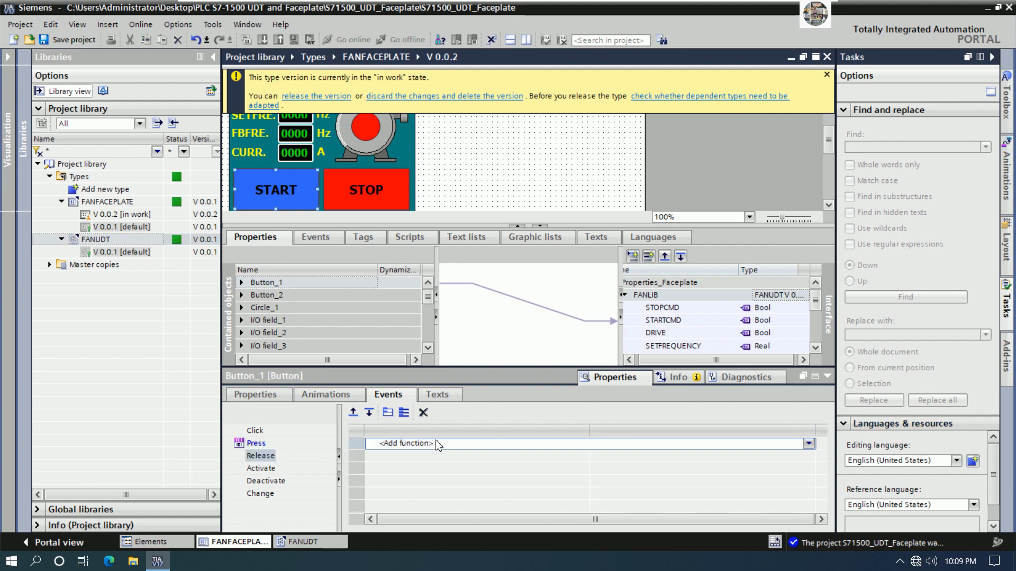
pyautogui.write('RES')
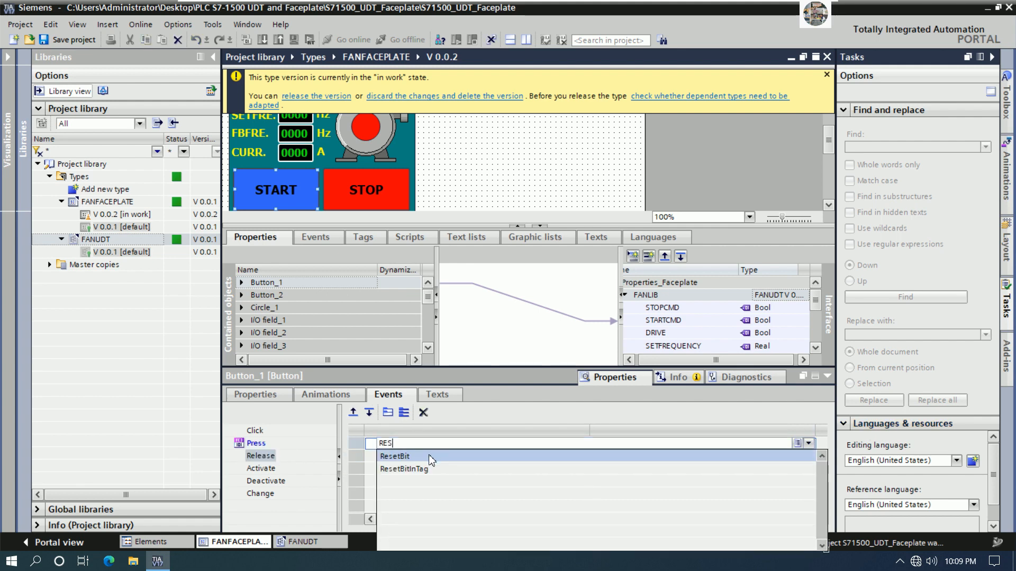
pyautogui.click(402, 456)
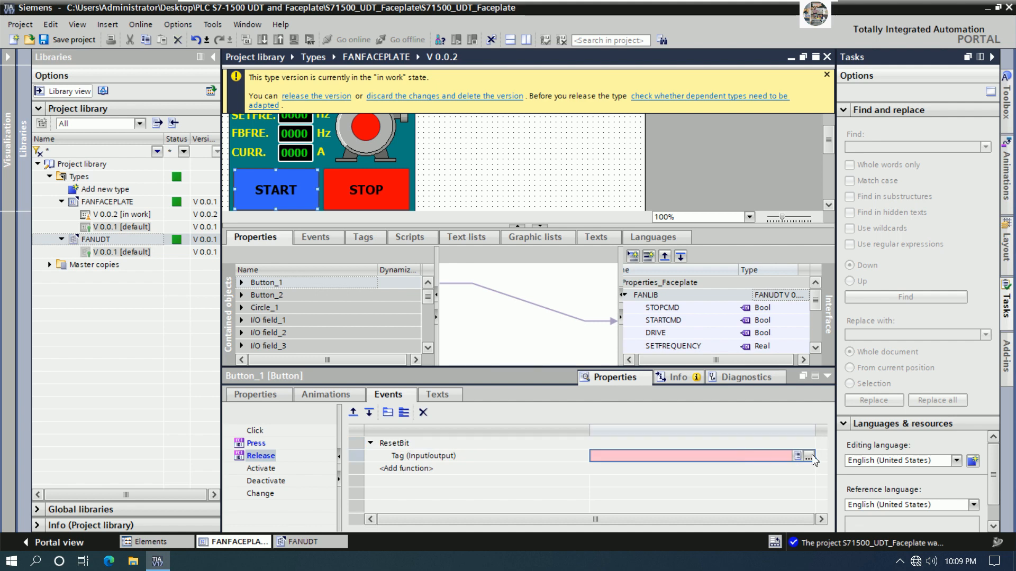
# Assign the faceplate property FANLIB.STARTCMD as the tag of the ResetBit function on the START button's Release event.
pyautogui.click(809, 456)
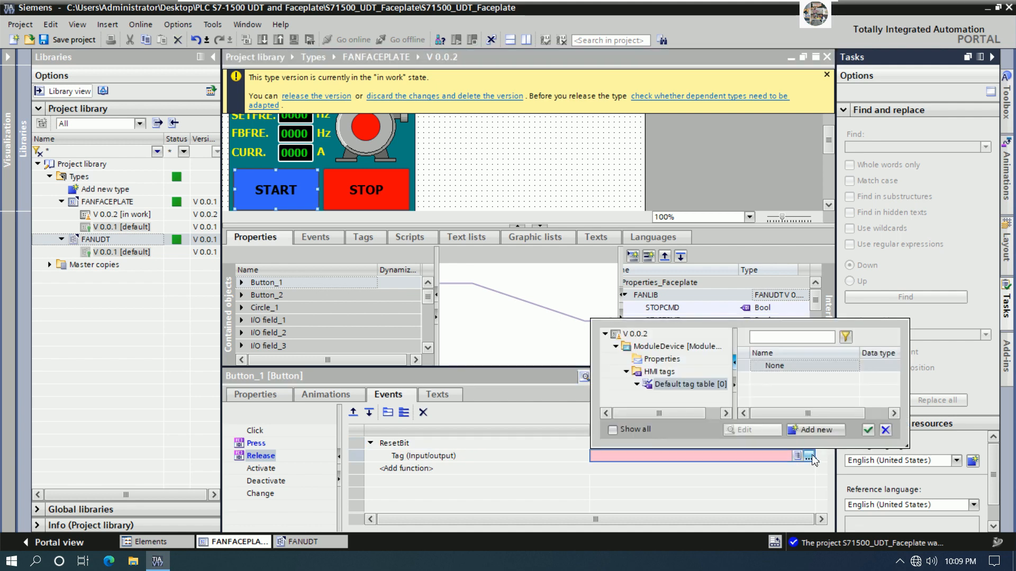
pyautogui.click(668, 360)
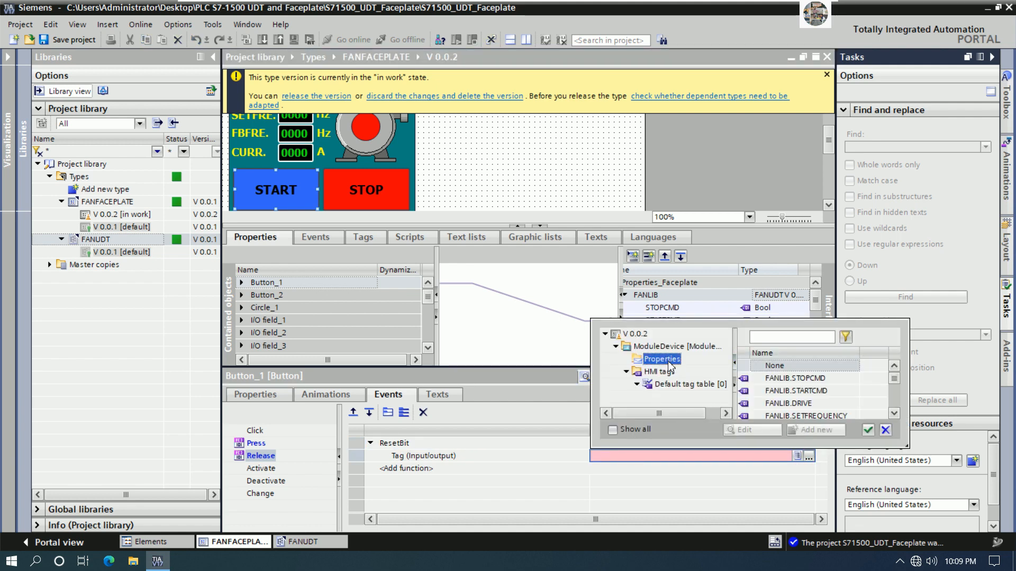
pyautogui.click(800, 394)
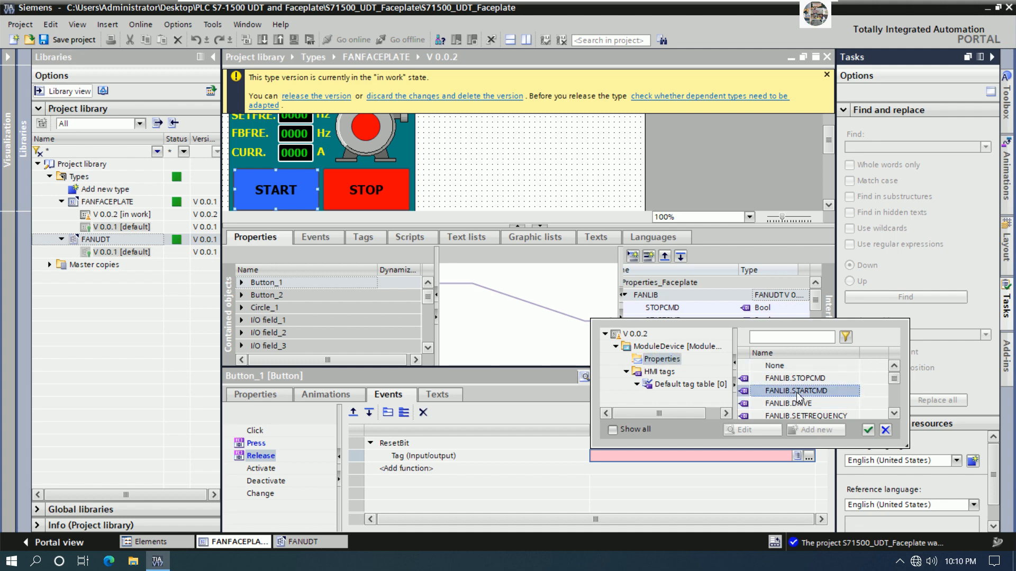
pyautogui.click(868, 430)
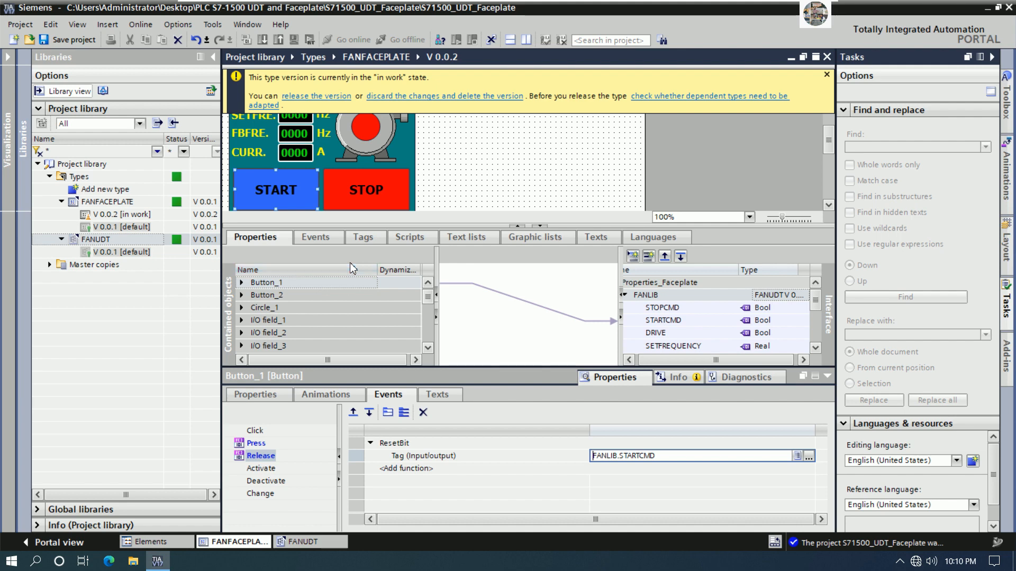
pyautogui.click(256, 443)
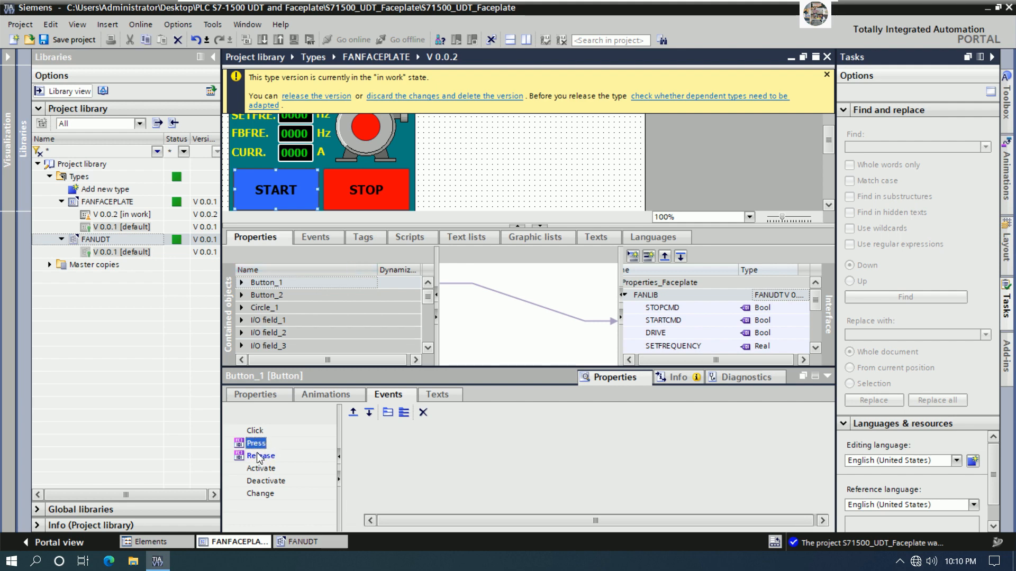
pyautogui.click(260, 456)
# Add a SetBit function with the tag FANLIB.STOPCMD to the Press event of the faceplate's STOP button.
pyautogui.click(388, 190)
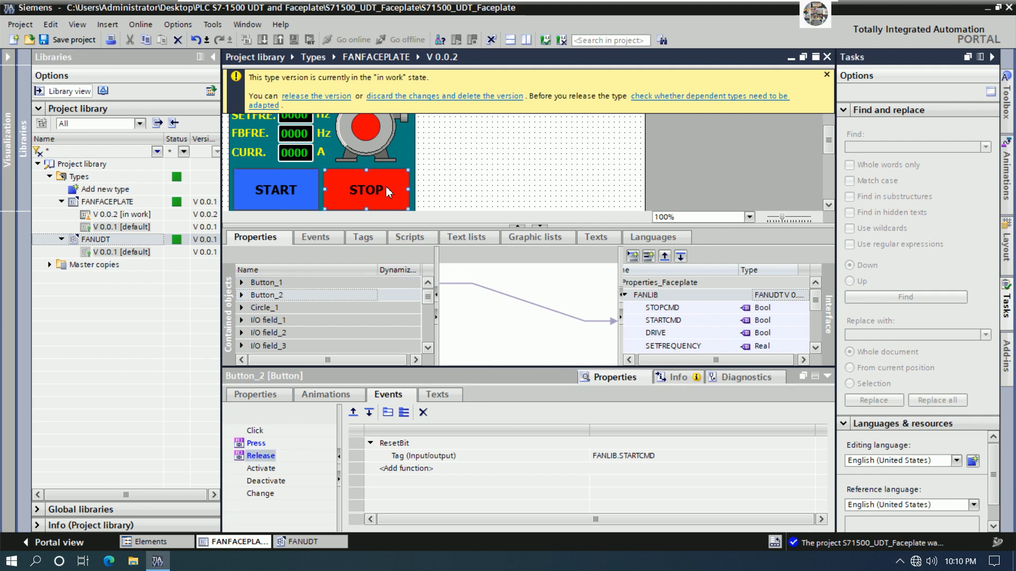
pyautogui.click(256, 444)
pyautogui.click(430, 447)
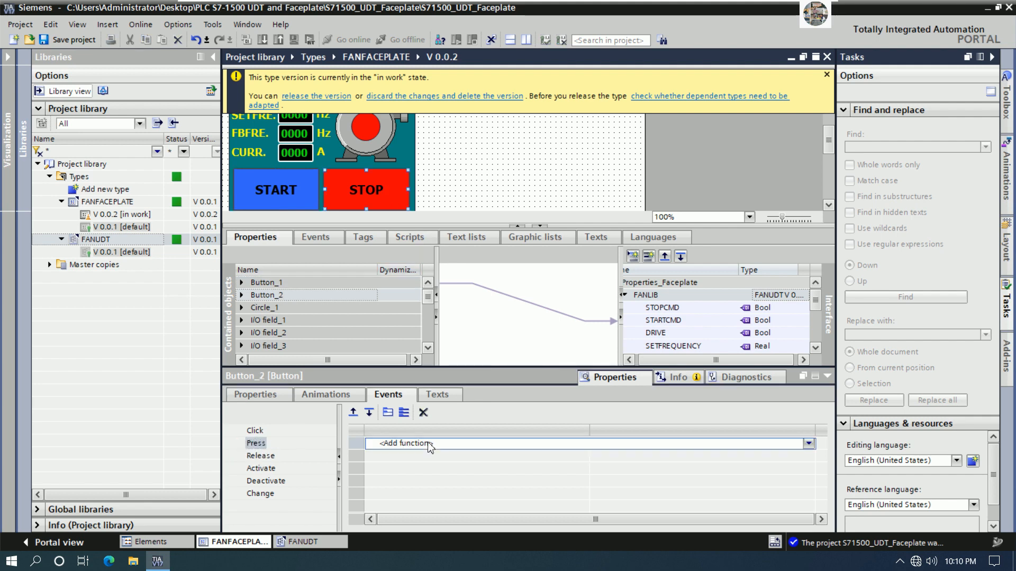
pyautogui.write('SET')
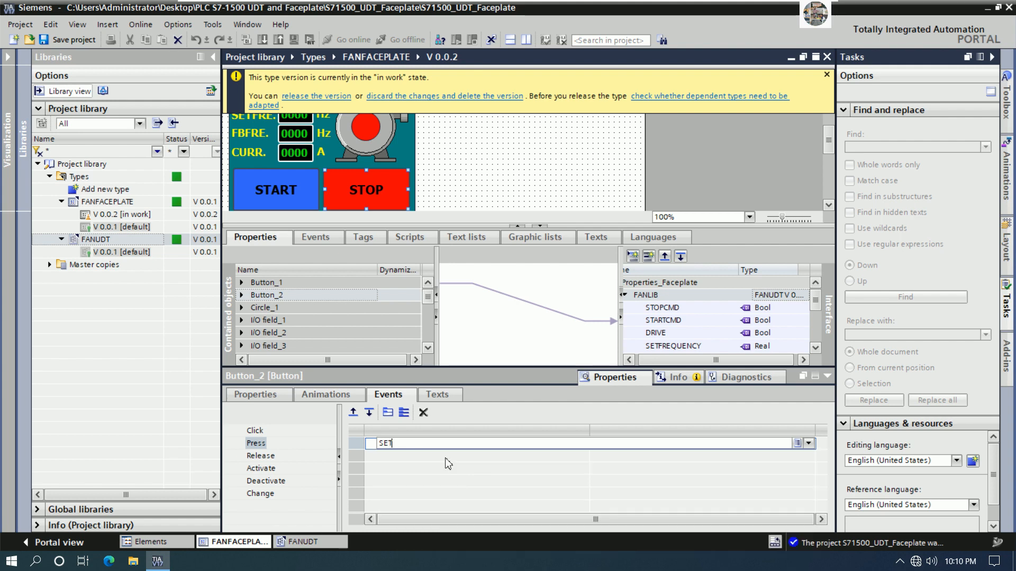
pyautogui.press('Return')
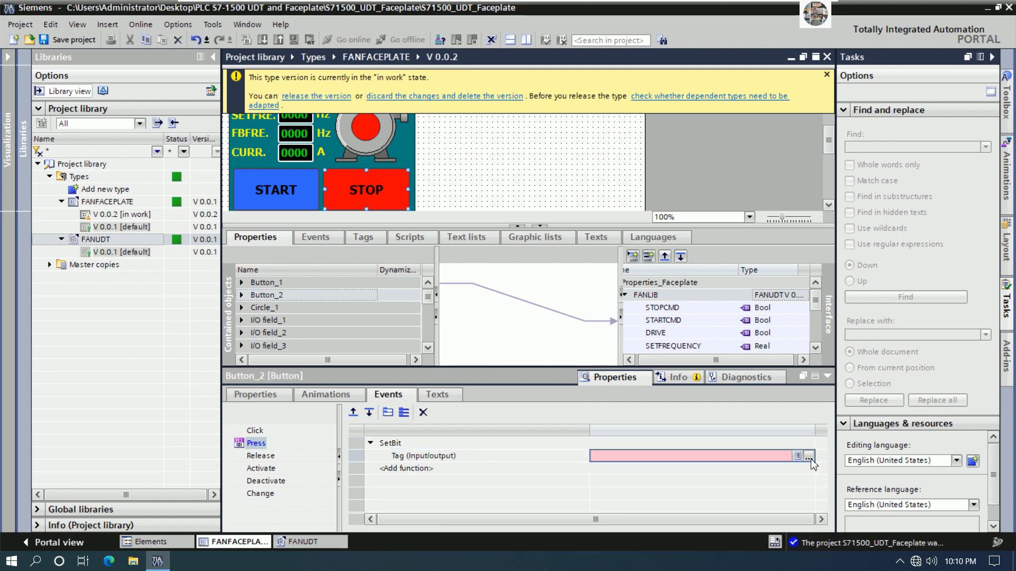
pyautogui.click(809, 457)
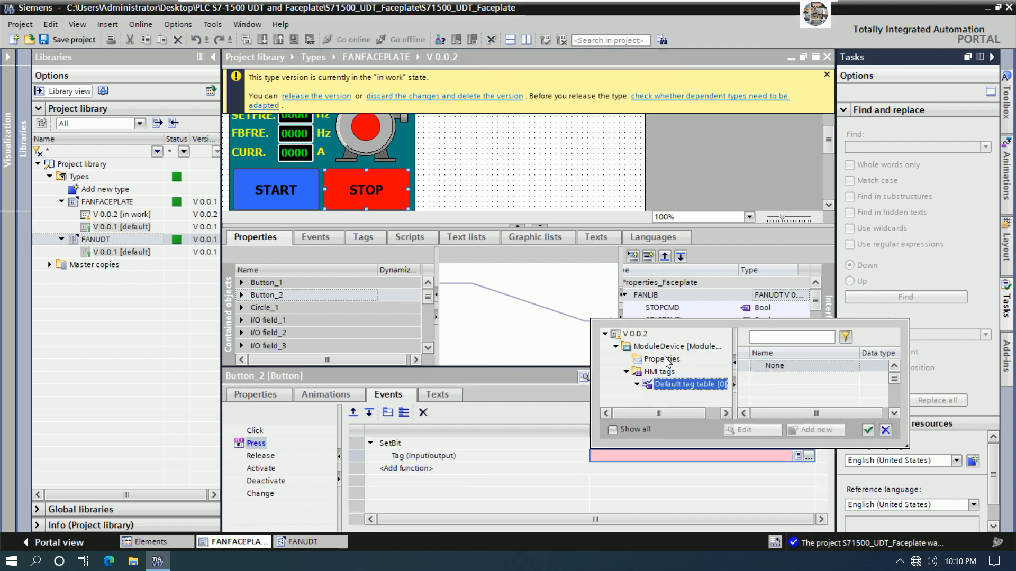
pyautogui.click(664, 360)
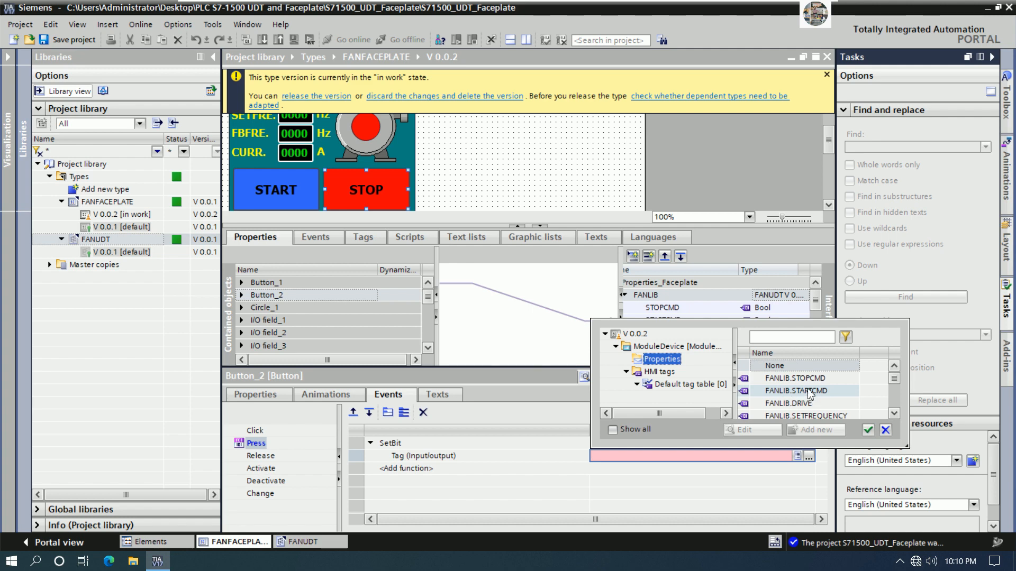
pyautogui.doubleClick(794, 377)
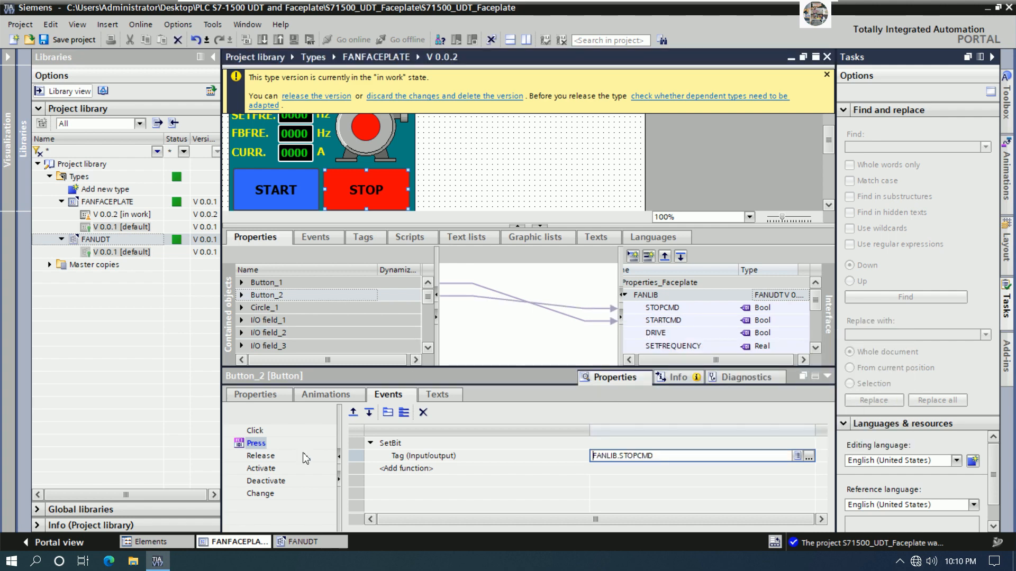
# Add a ResetBit function with the tag FANLIB.STOPCMD to the STOP button's Release event.
pyautogui.click(261, 456)
pyautogui.click(411, 446)
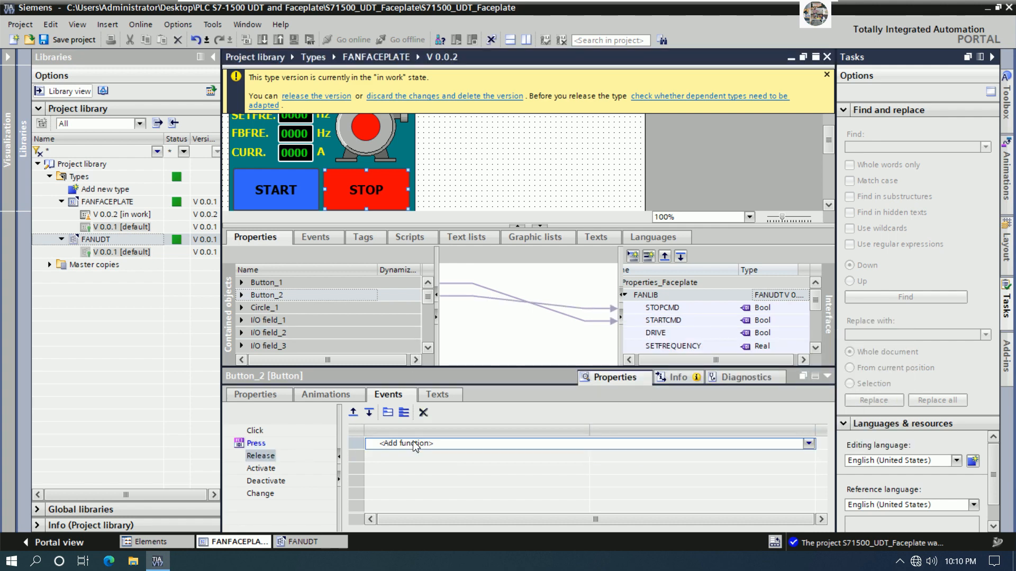
pyautogui.write('S')
pyautogui.press('BackSpace')
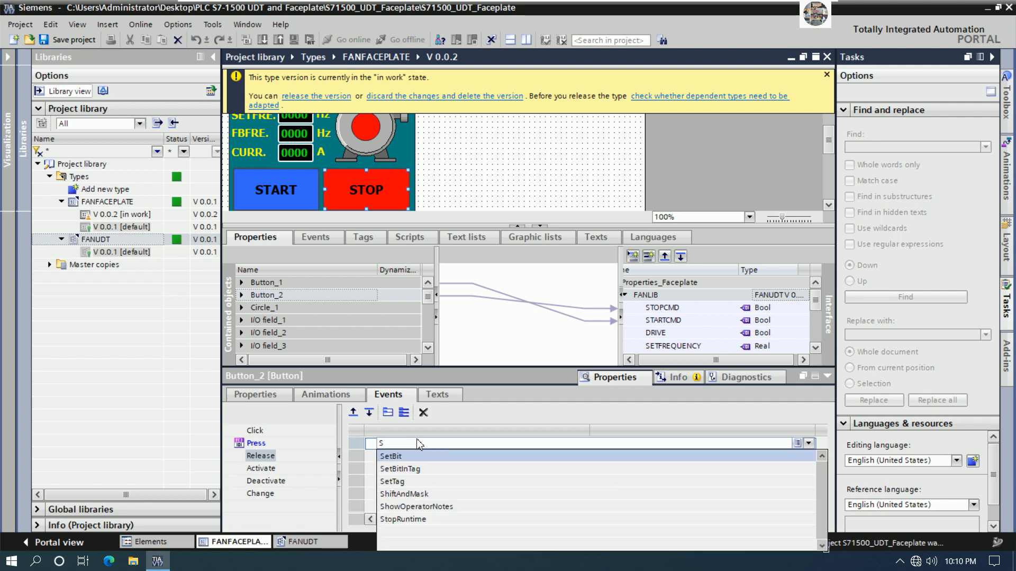
pyautogui.write('RES')
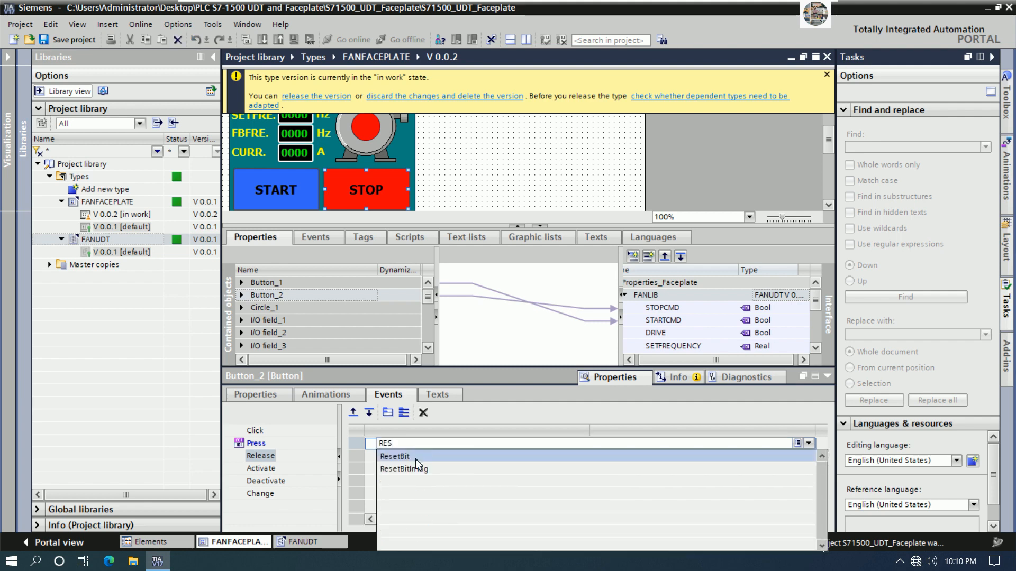
pyautogui.click(417, 458)
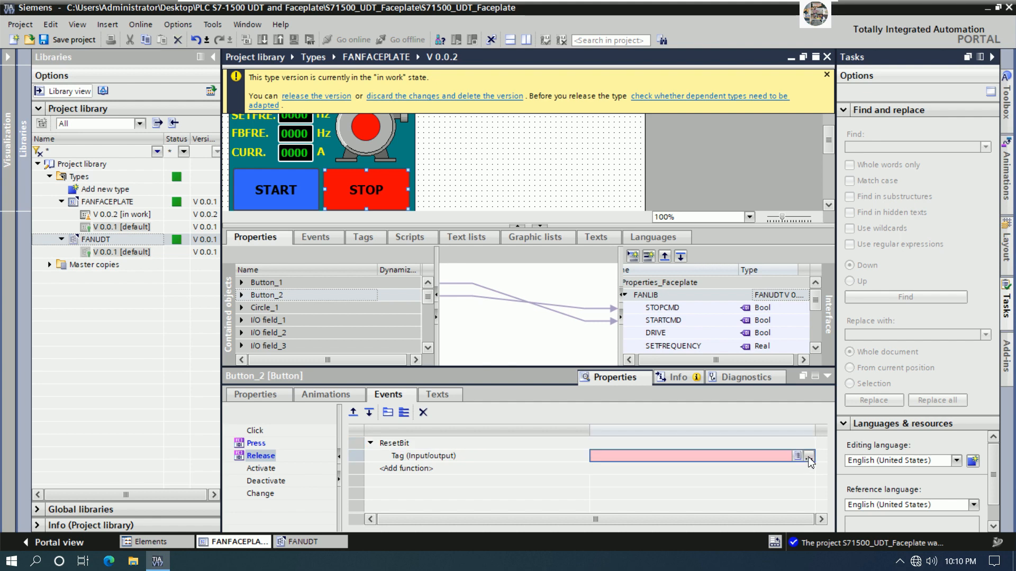
pyautogui.click(809, 458)
pyautogui.click(662, 360)
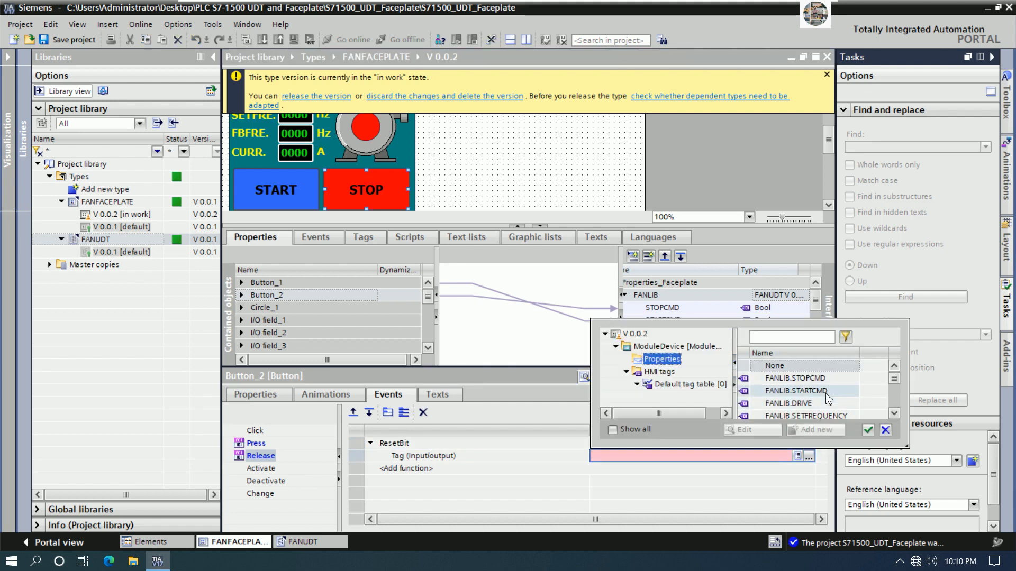
pyautogui.doubleClick(814, 380)
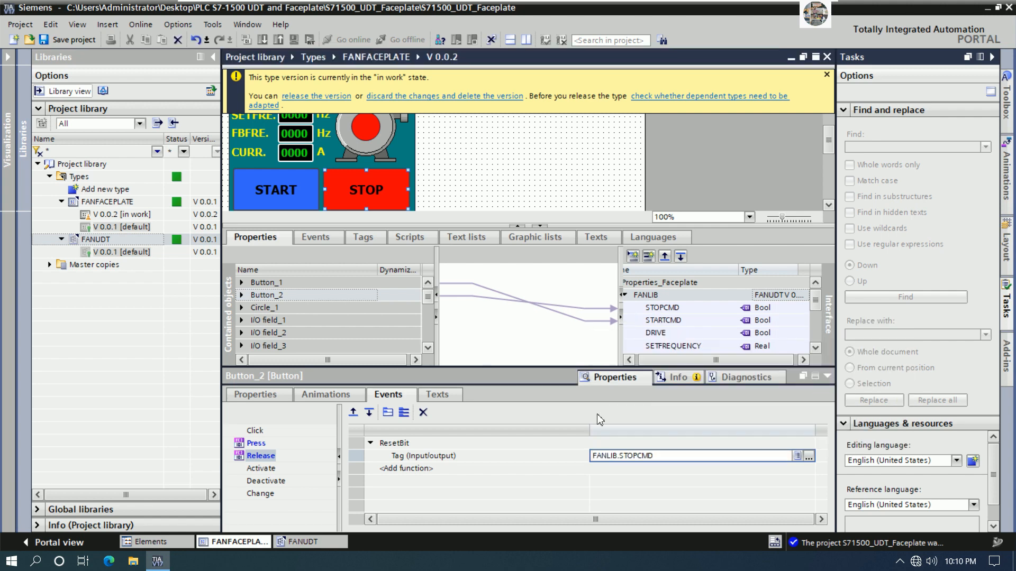
# Add an Appearance animation to the red circle in the middle of the fan graphic.
pyautogui.moveTo(829, 147); pyautogui.dragTo(830, 141)
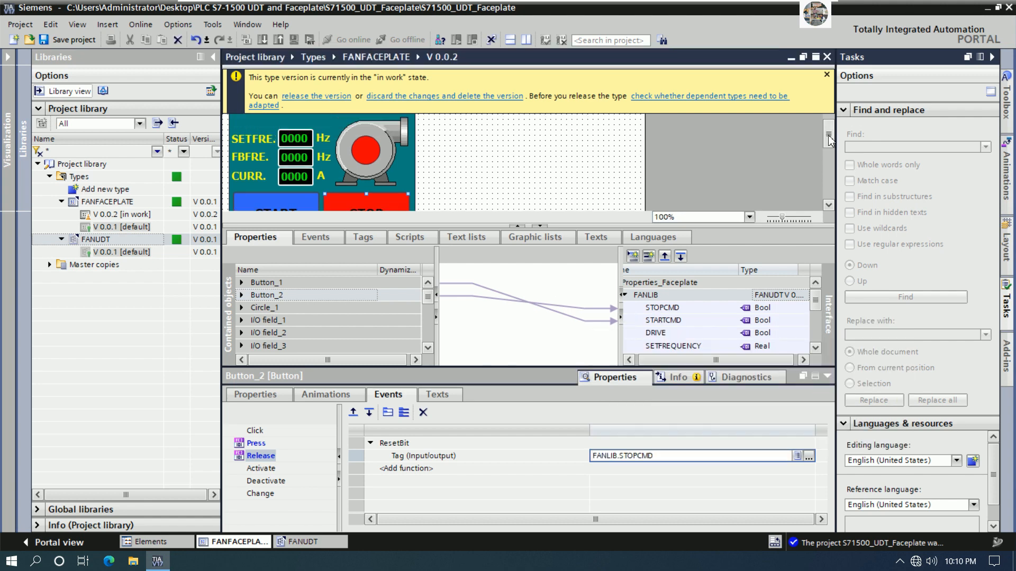
pyautogui.click(367, 155)
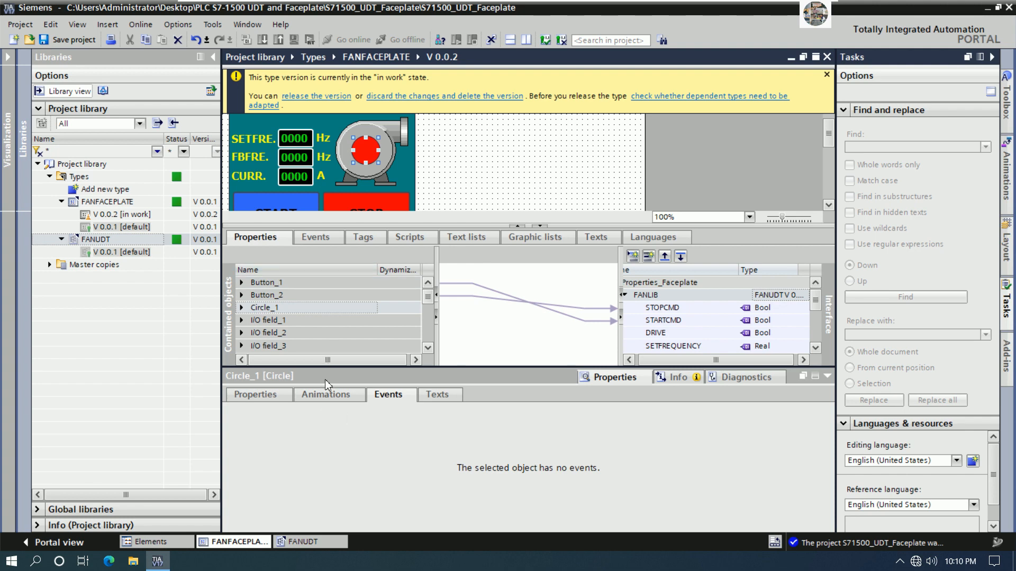
pyautogui.click(317, 396)
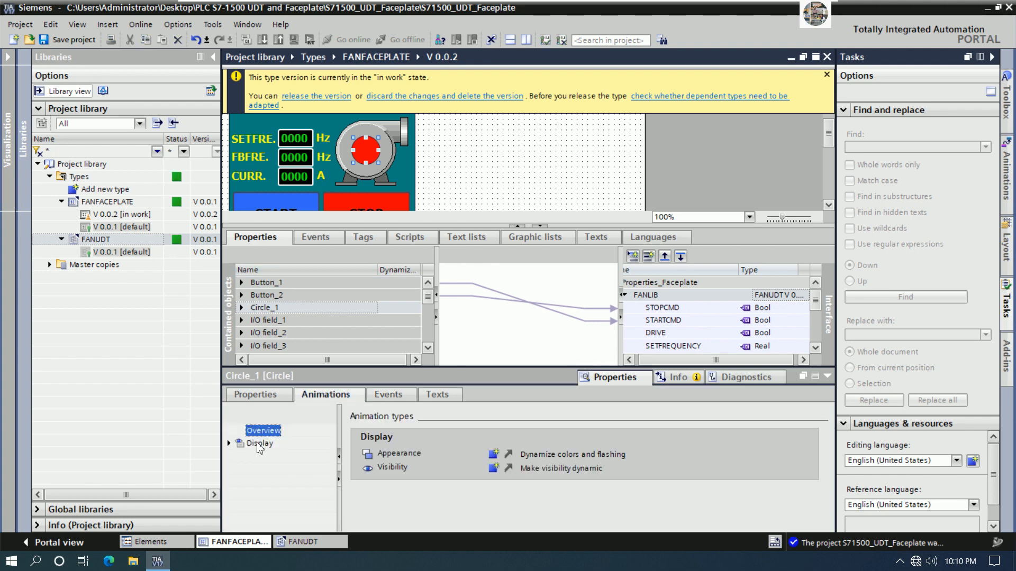
pyautogui.doubleClick(288, 456)
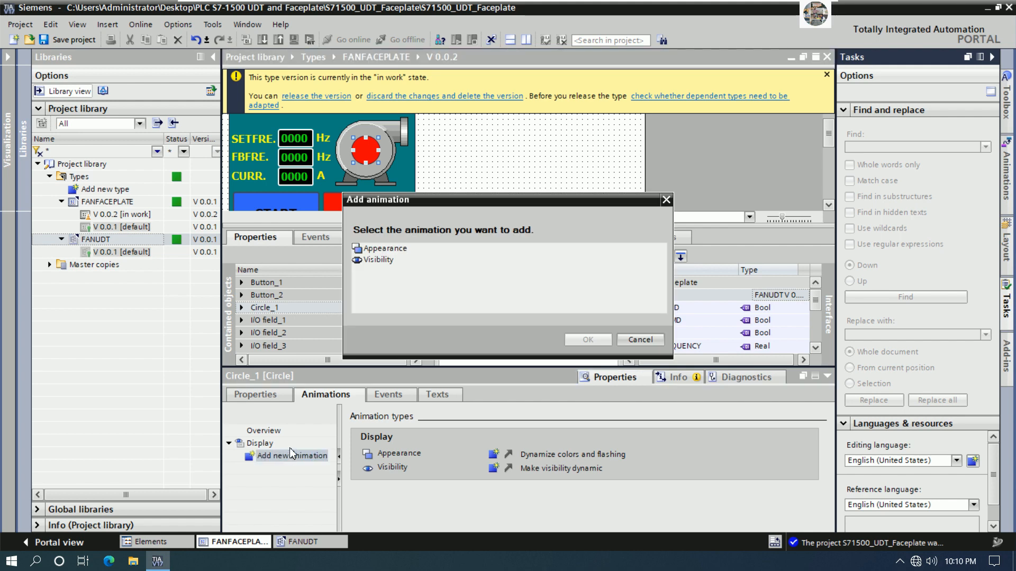
pyautogui.click(388, 249)
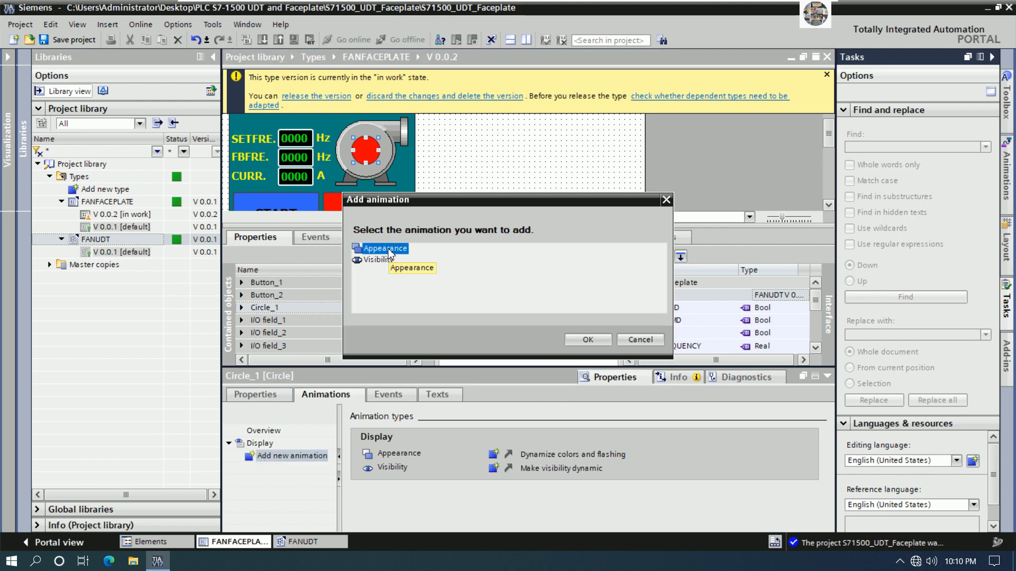
pyautogui.click(587, 341)
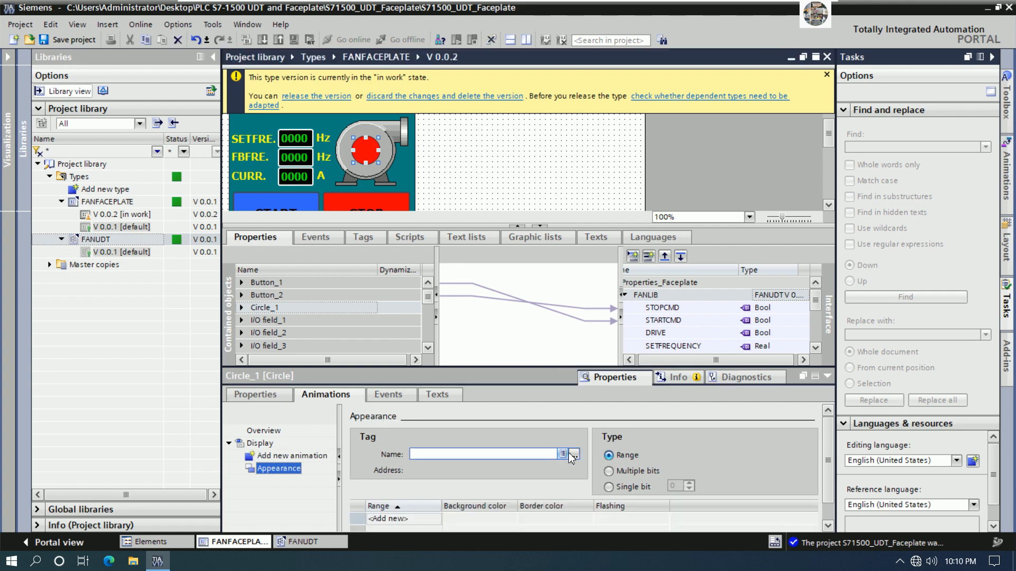
# Assign the faceplate property FANLIB.DRIVE as the tag of the circle's Appearance animation.
pyautogui.click(572, 457)
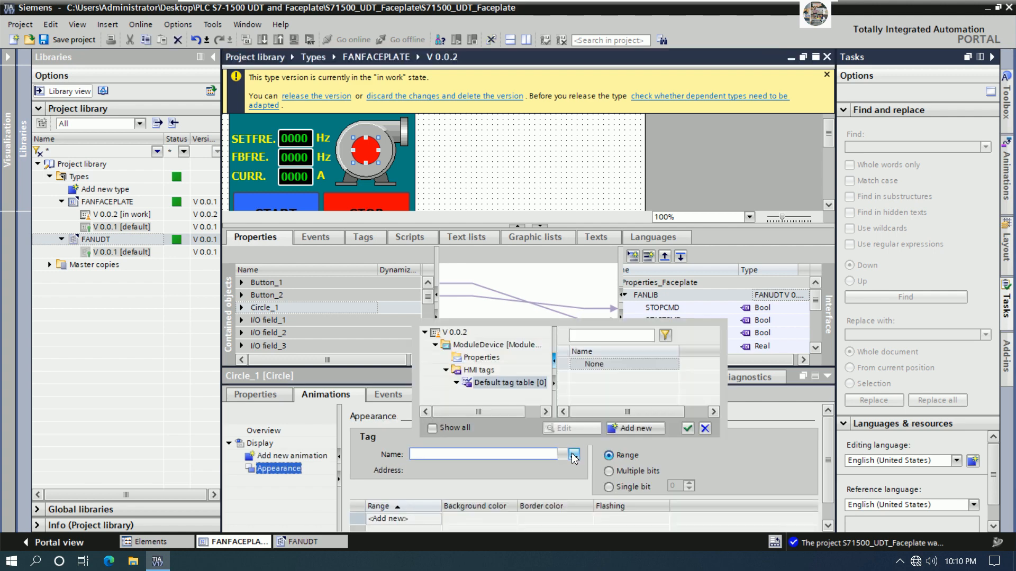
pyautogui.click(483, 358)
pyautogui.click(617, 403)
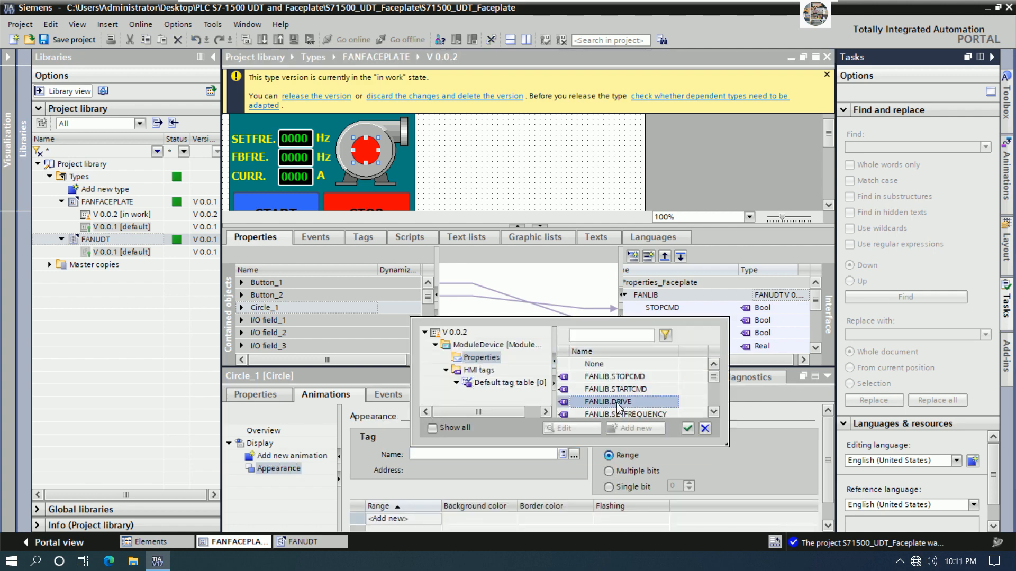
pyautogui.click(687, 428)
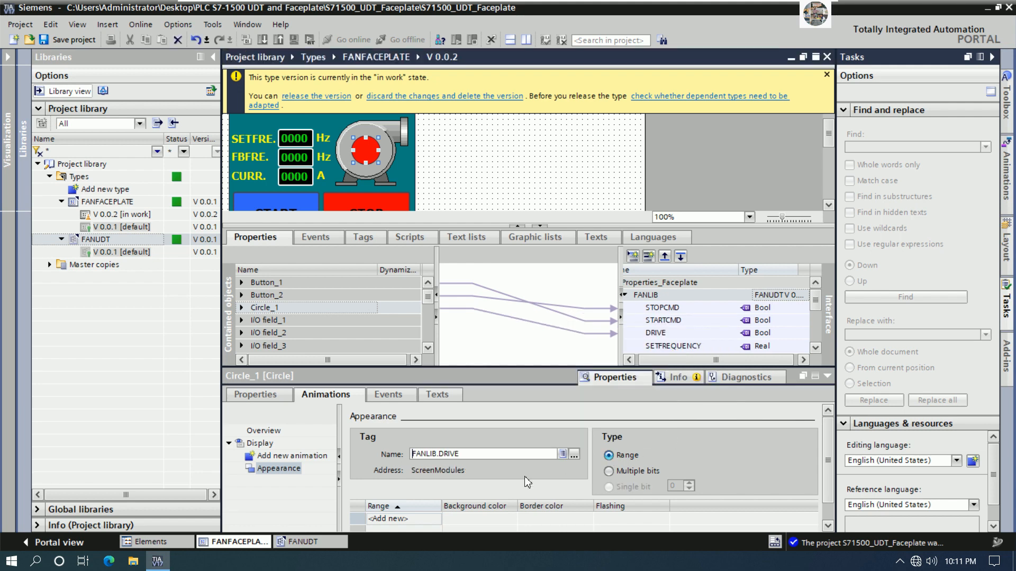
# Add range 1 to the circle's Appearance animation with background and border colors both green (0, 255, 0).
pyautogui.click(408, 519)
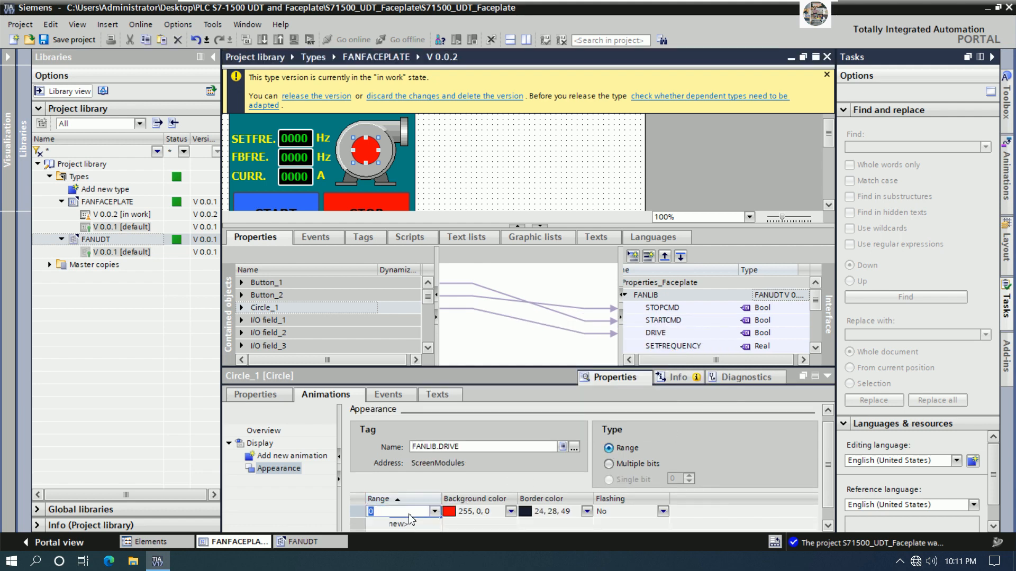
pyautogui.write('1')
pyautogui.click(511, 511)
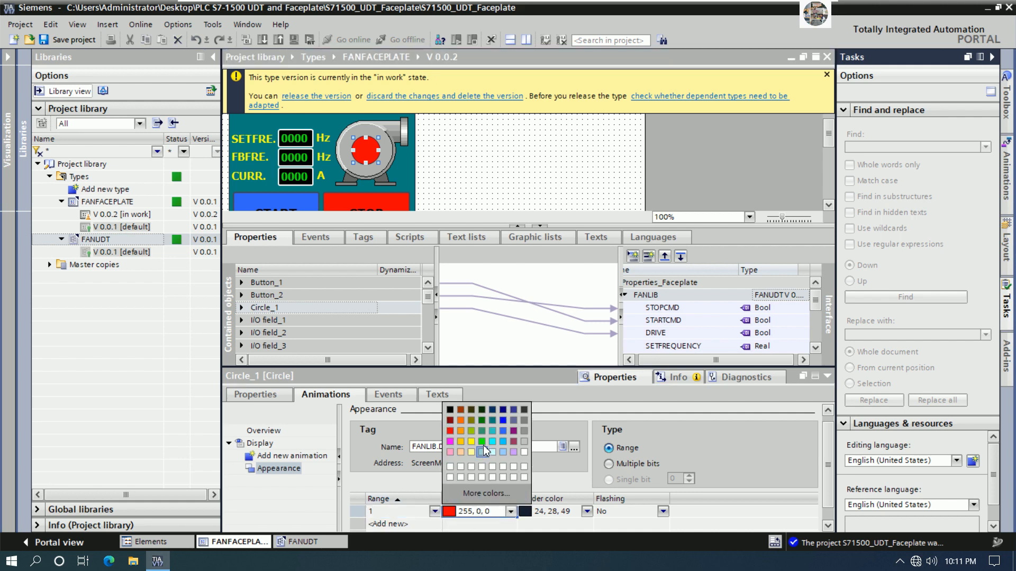
pyautogui.click(482, 442)
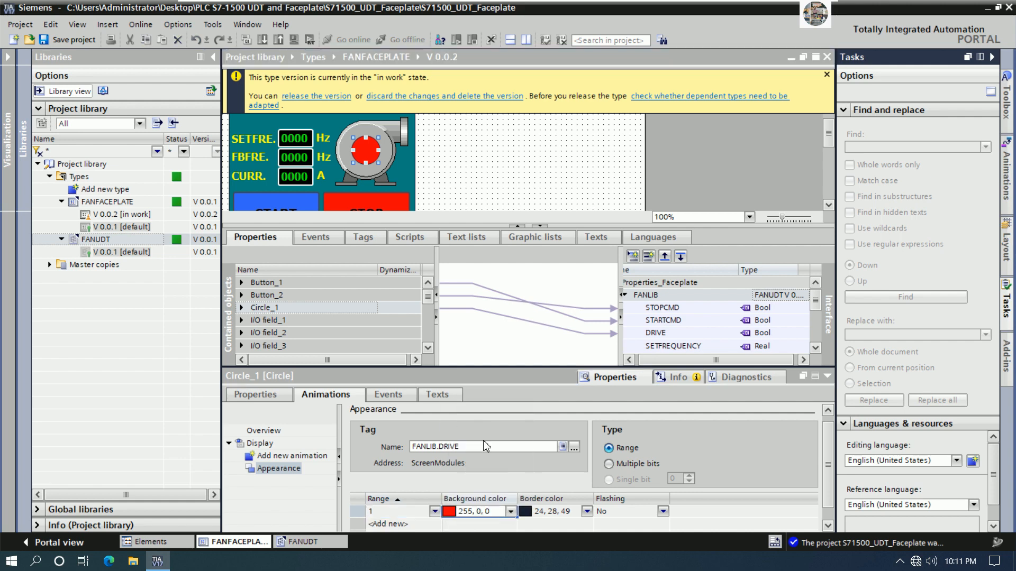
pyautogui.click(587, 512)
pyautogui.click(557, 443)
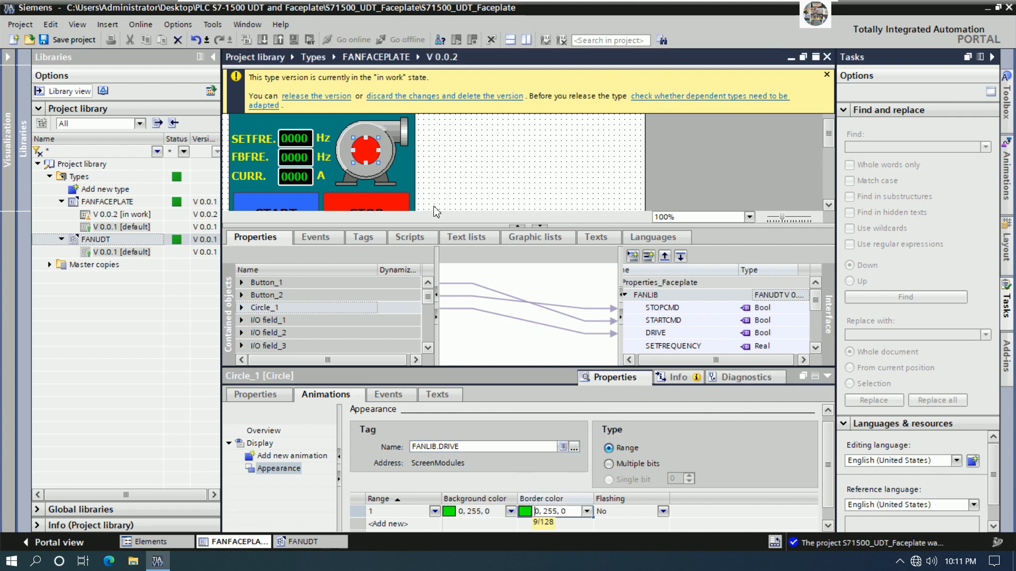
# Assign the faceplate property FANLIB.SETFREQUENCY as the process tag of the SETFRE. I/O field.
pyautogui.click(297, 139)
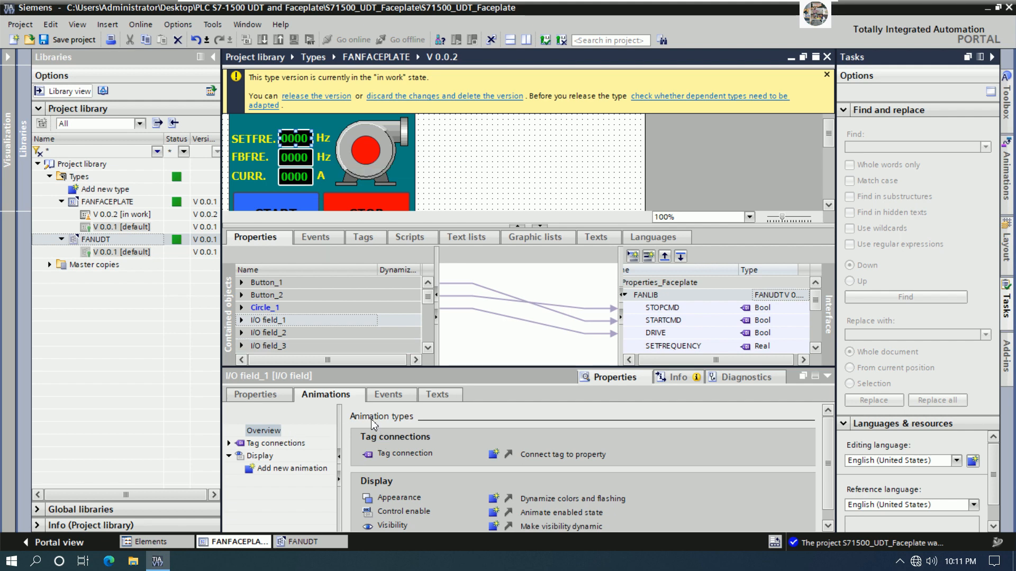
pyautogui.click(263, 397)
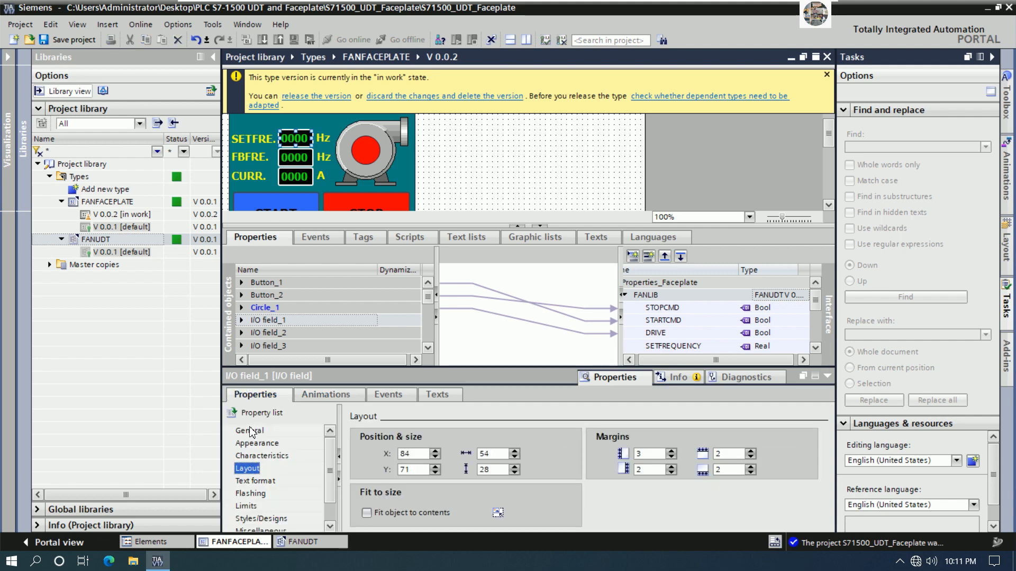
pyautogui.click(250, 431)
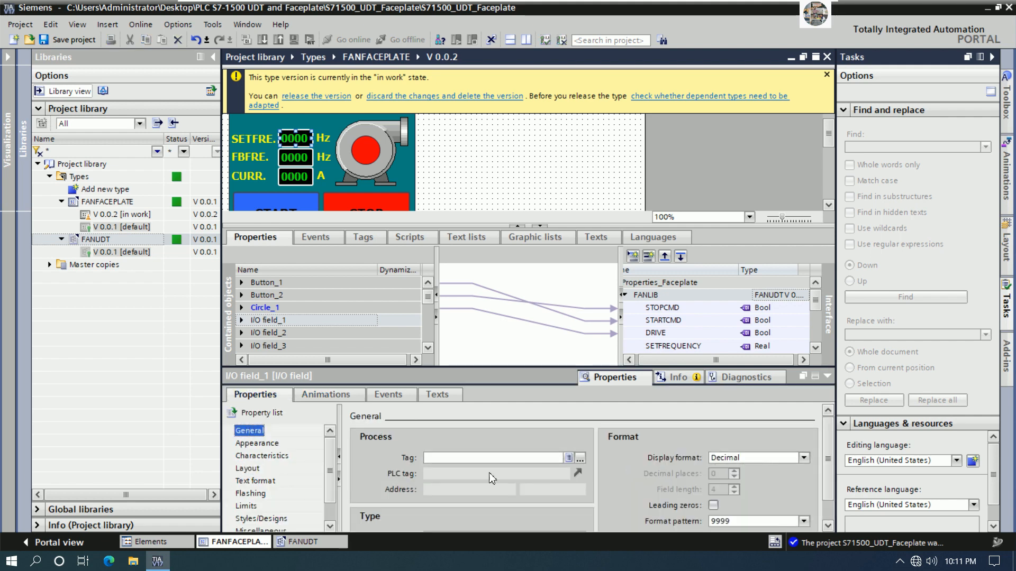
pyautogui.click(580, 458)
pyautogui.click(496, 361)
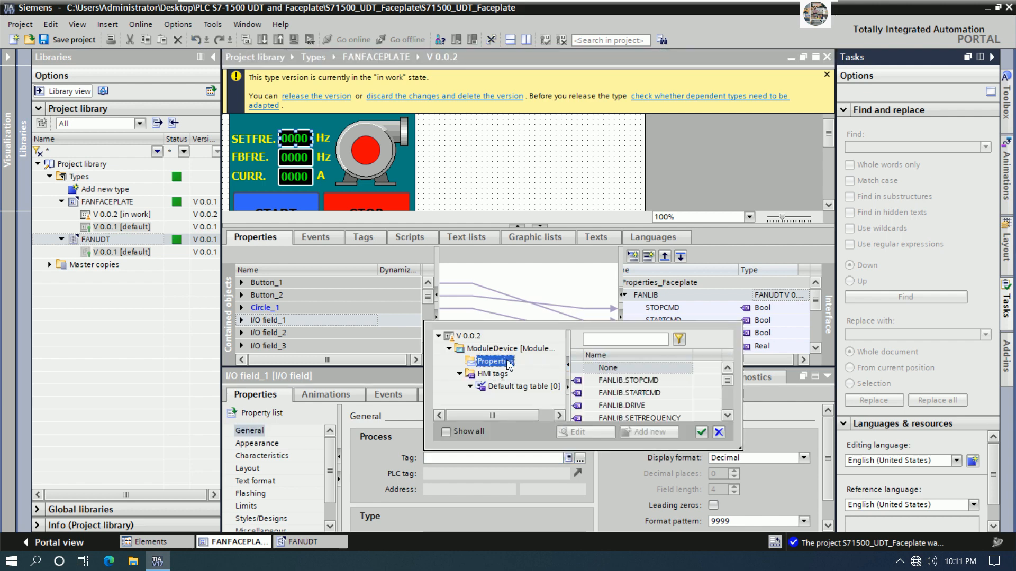
pyautogui.click(727, 416)
pyautogui.click(728, 417)
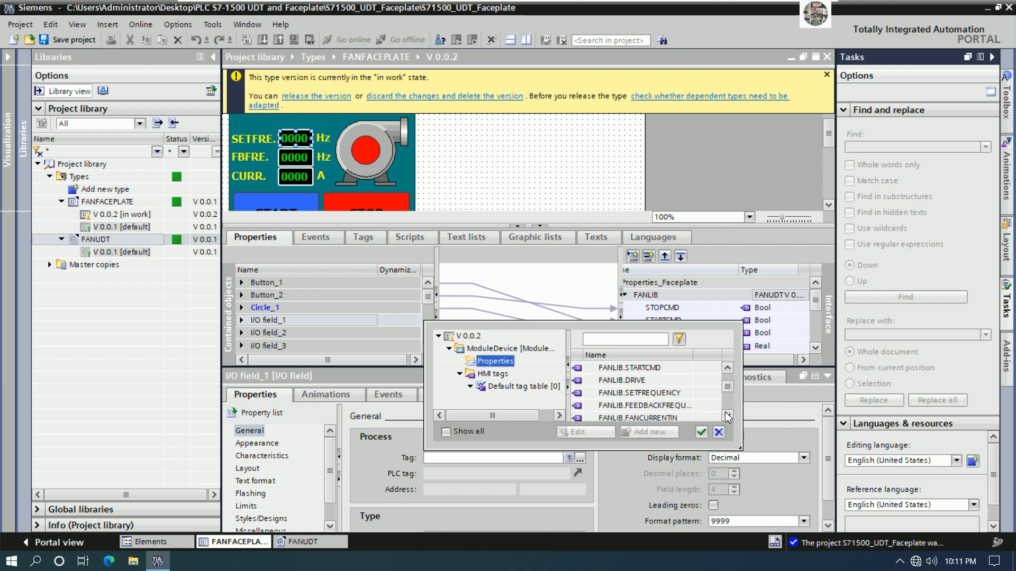
pyautogui.click(727, 416)
pyautogui.click(651, 380)
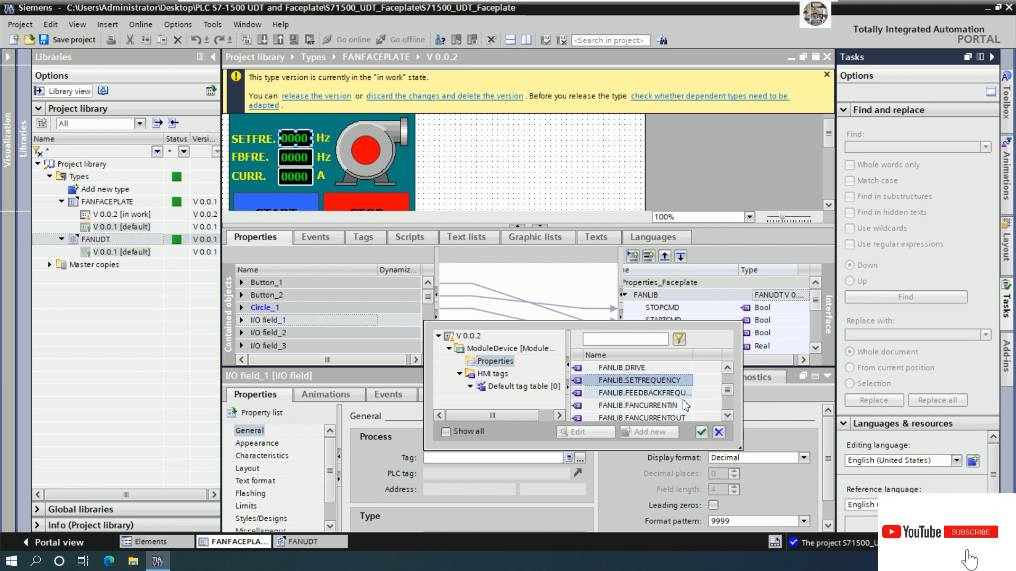
pyautogui.click(702, 432)
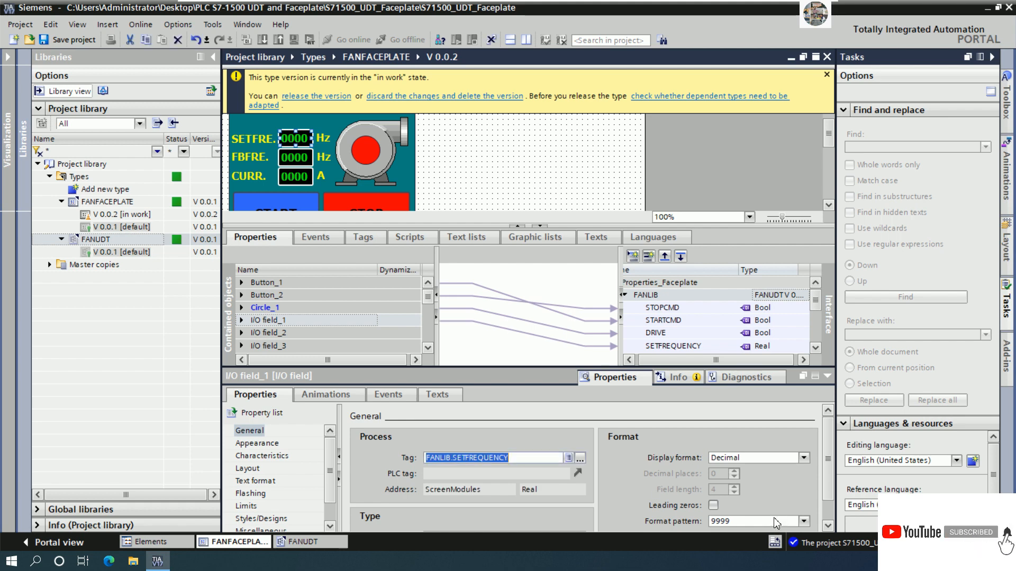
# Set the format pattern of the SETFRE. I/O field to 99.99.
pyautogui.click(757, 523)
pyautogui.press('BackSpace')
pyautogui.press('BackSpace')
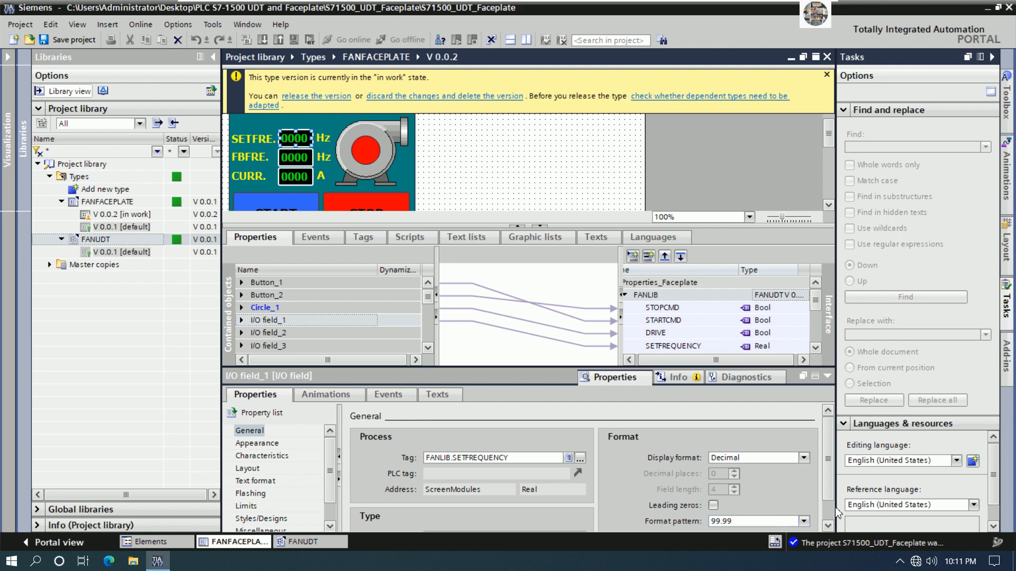
pyautogui.scroll(-1, 831, 508)
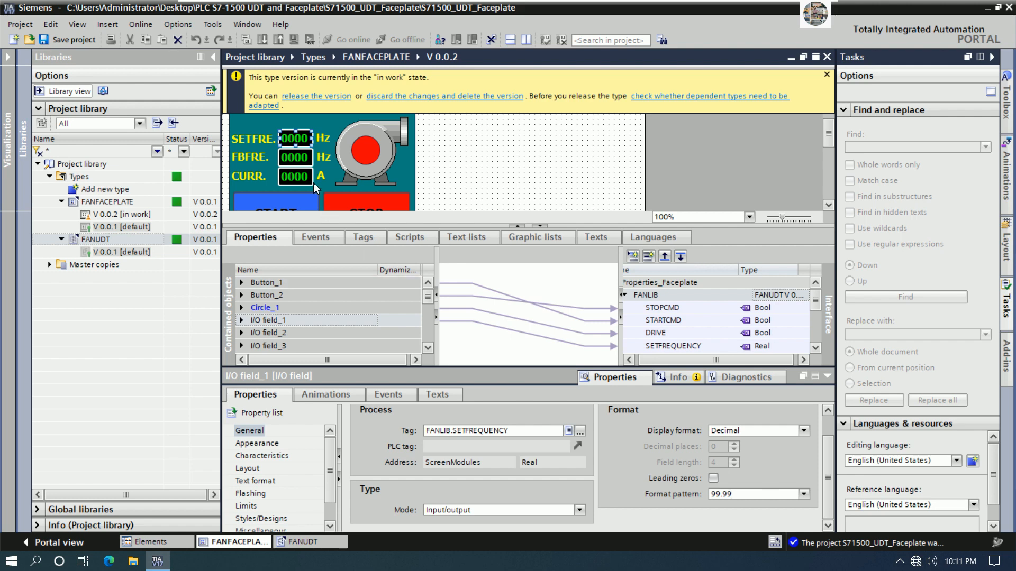
# Assign the faceplate property FANLIB.FEEDBACKFREQUENCY as the process tag of the FBFRE. I/O field.
pyautogui.click(296, 159)
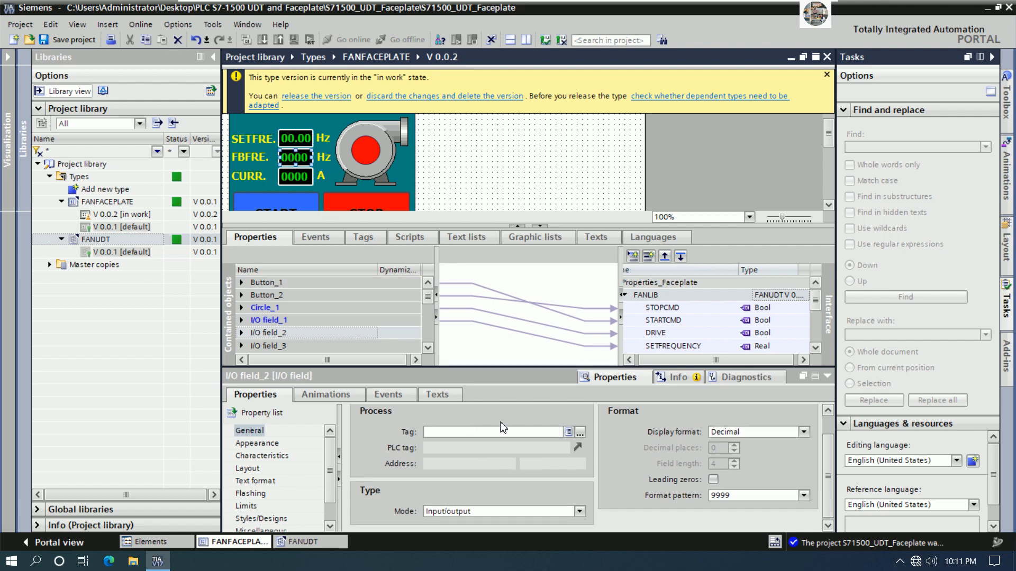
pyautogui.click(578, 431)
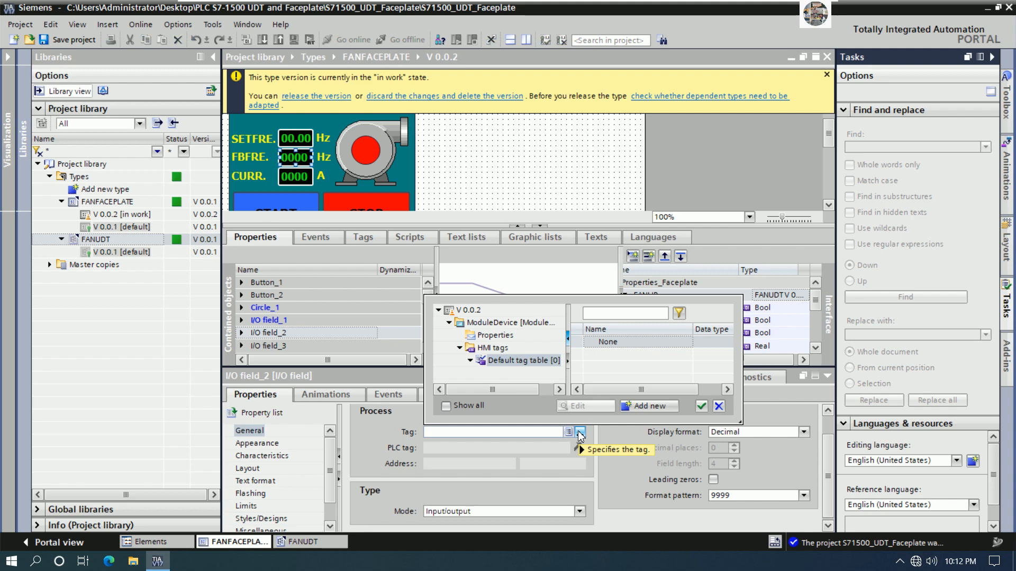
pyautogui.click(497, 335)
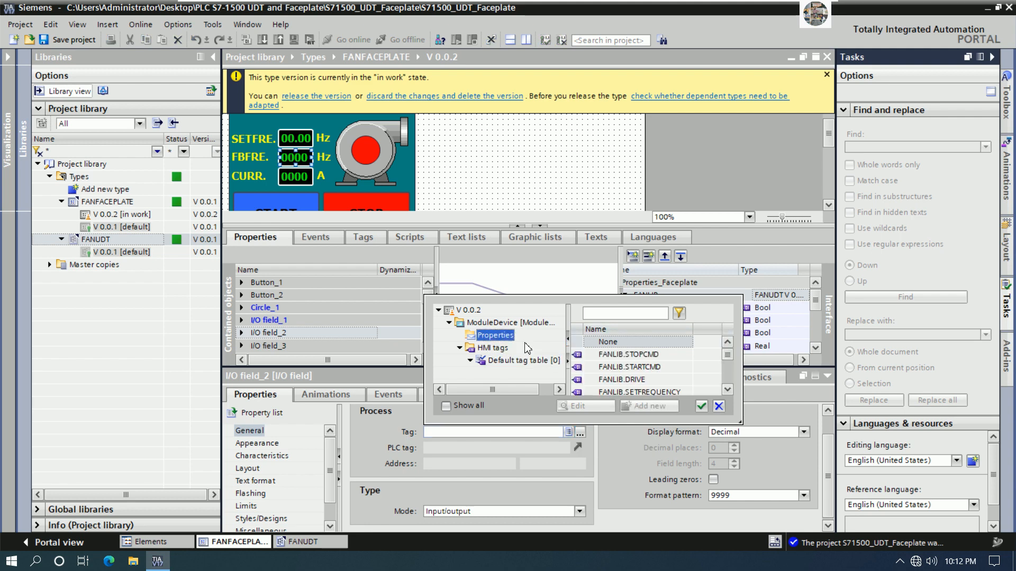
pyautogui.click(728, 391)
pyautogui.click(728, 390)
pyautogui.click(728, 391)
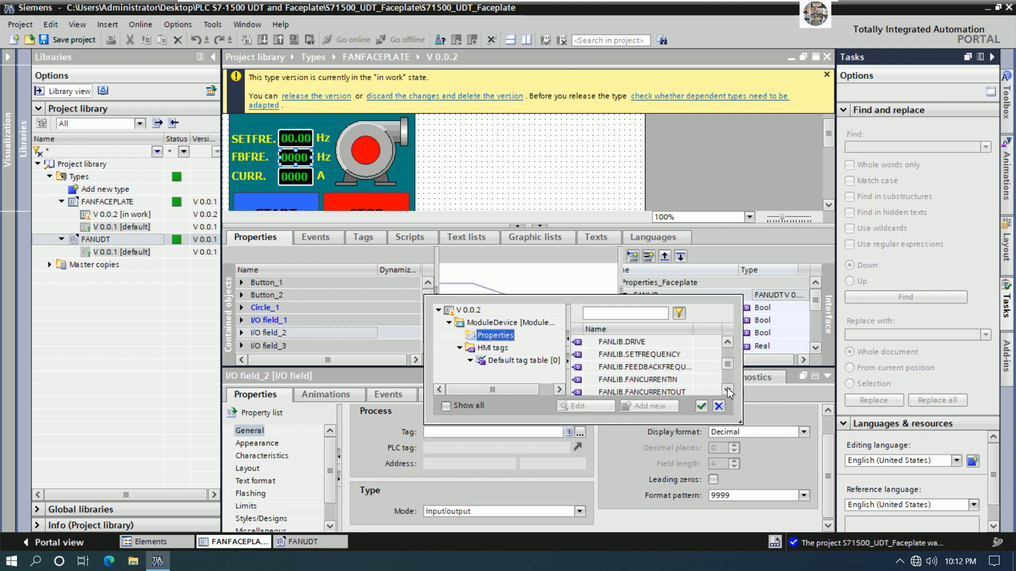
pyautogui.click(646, 368)
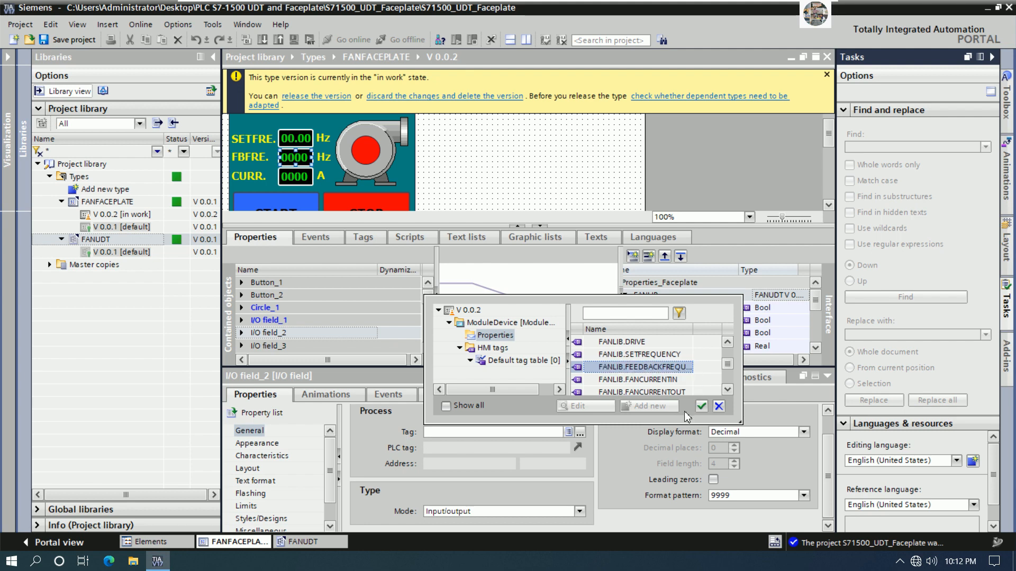
pyautogui.click(701, 408)
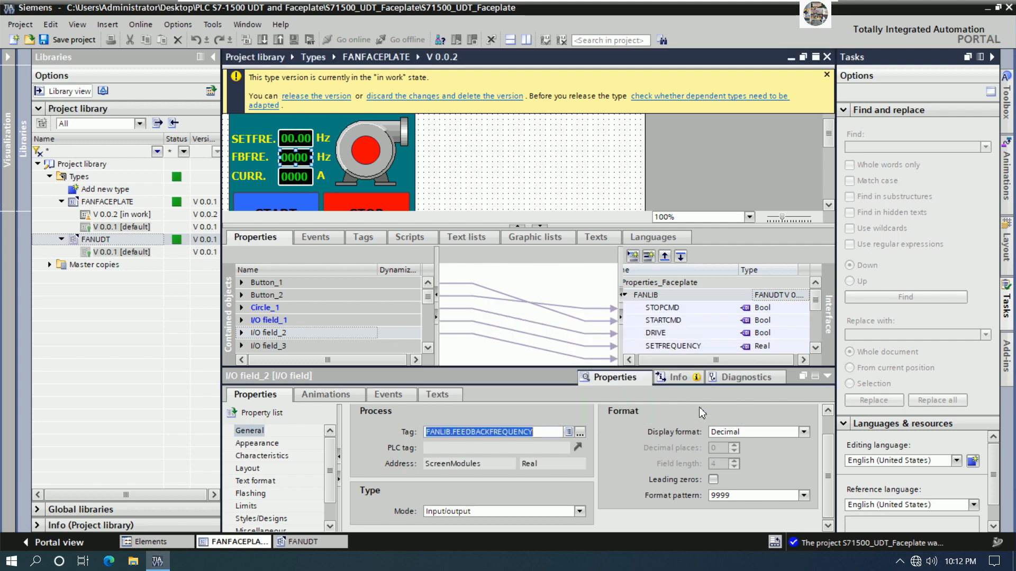
# Set the FBFRE. I/O field to Output mode with the format pattern 99.99.
pyautogui.click(579, 511)
pyautogui.click(490, 496)
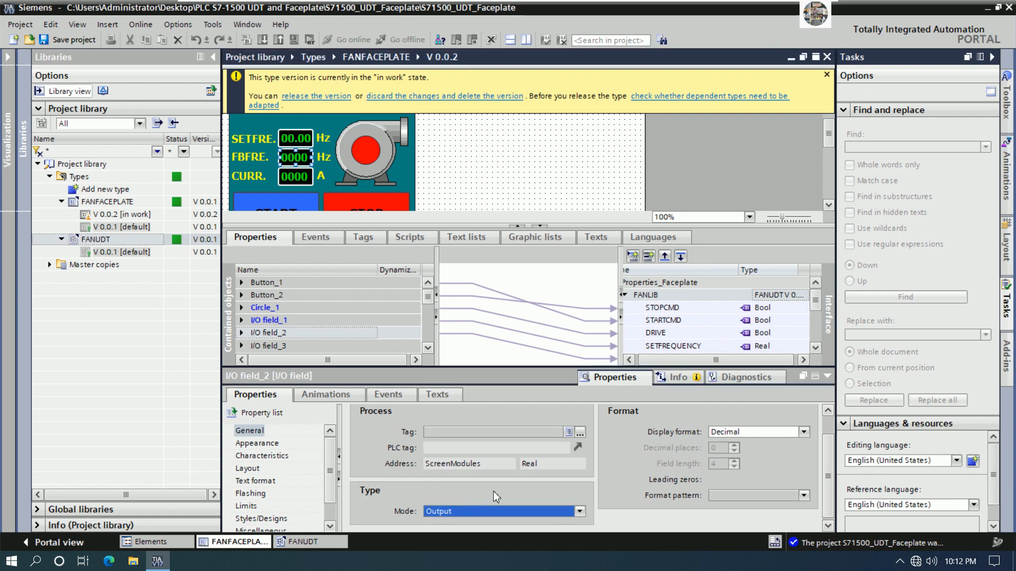
pyautogui.moveTo(735, 522); pyautogui.dragTo(659, 521)
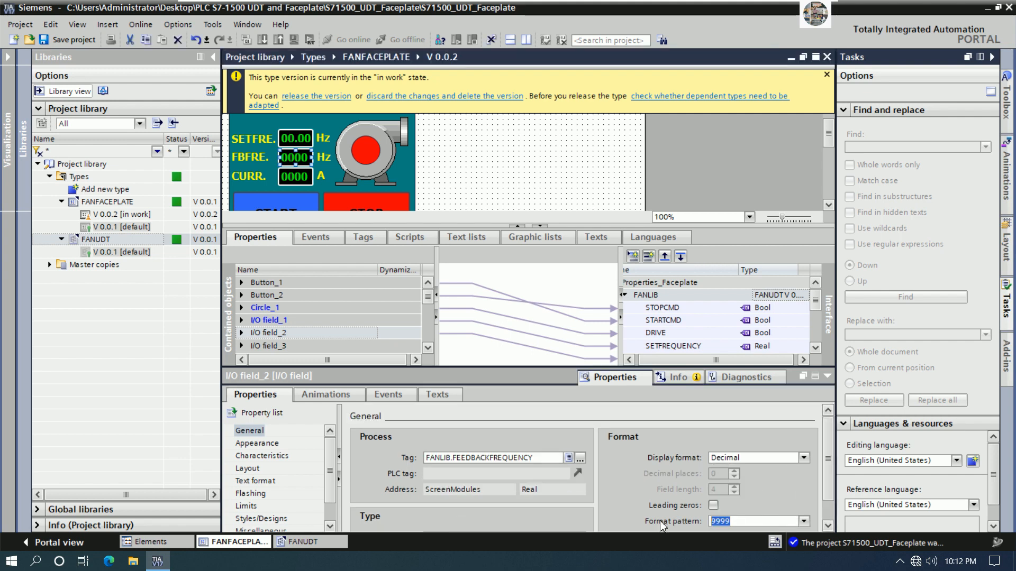
pyautogui.write('99.99')
pyautogui.press('Return')
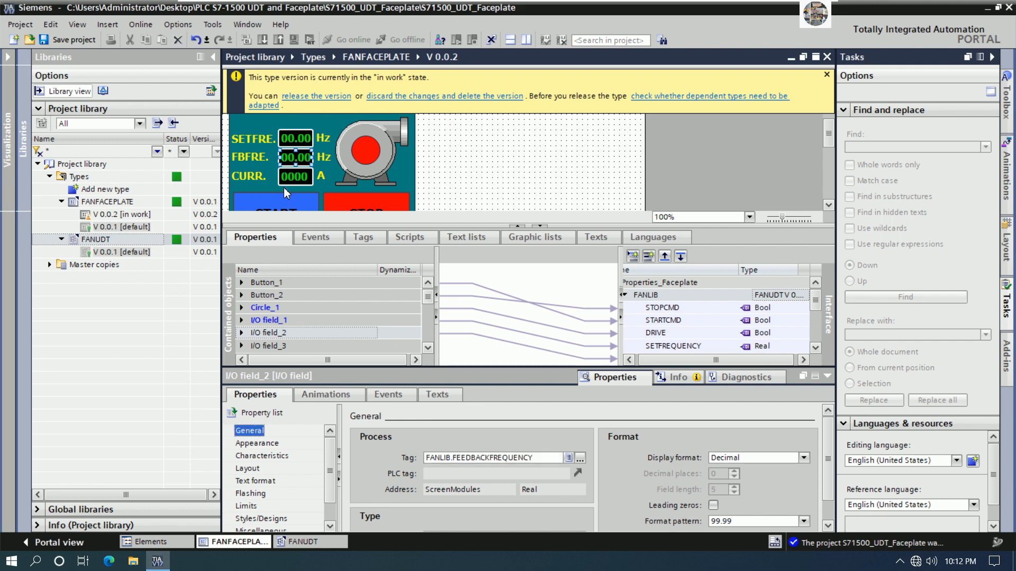
# Assign the faceplate property FANLIB.FANCURRENTOUT as the process tag of the CURR. I/O field.
pyautogui.click(298, 181)
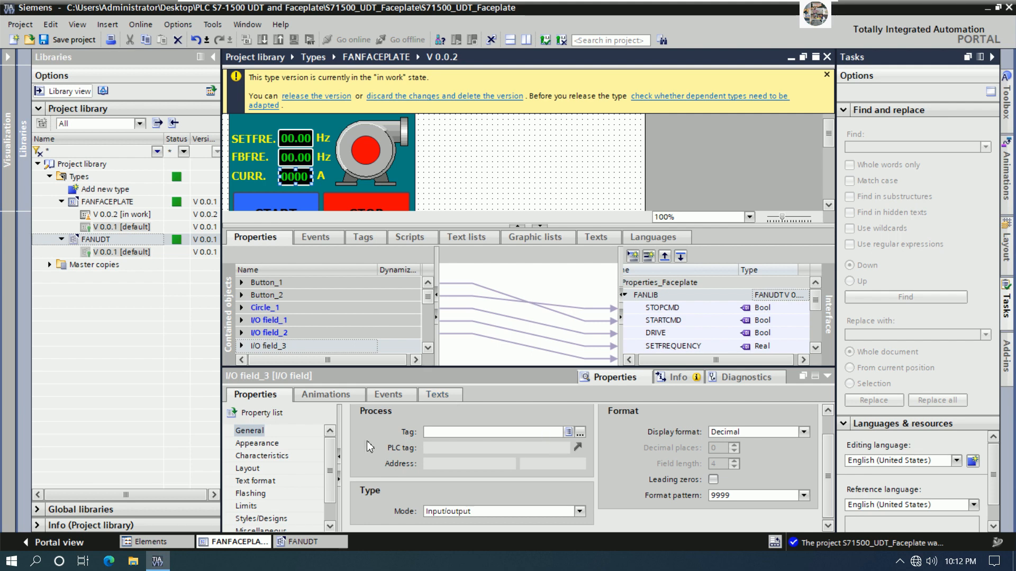
pyautogui.click(577, 435)
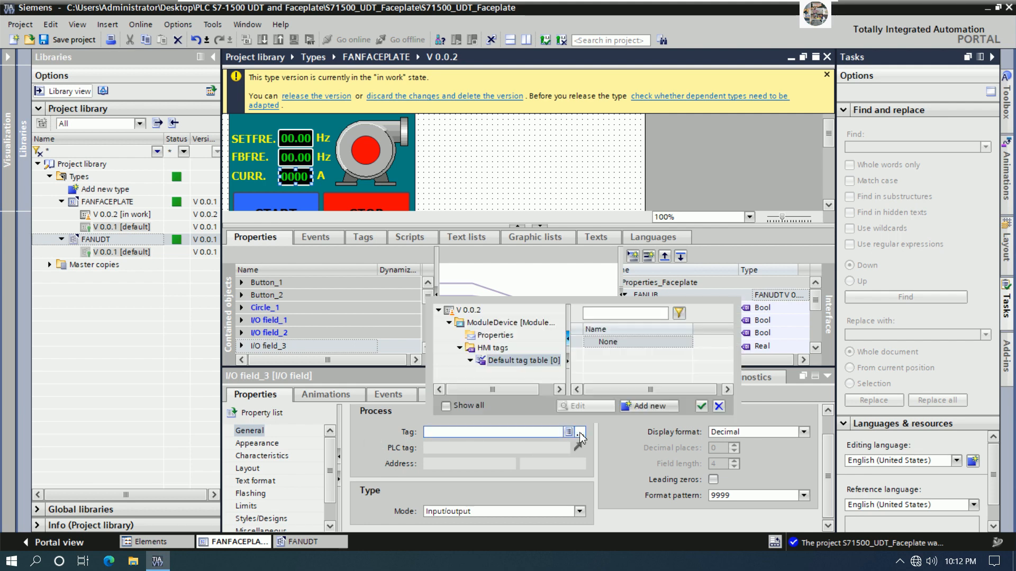
pyautogui.click(505, 336)
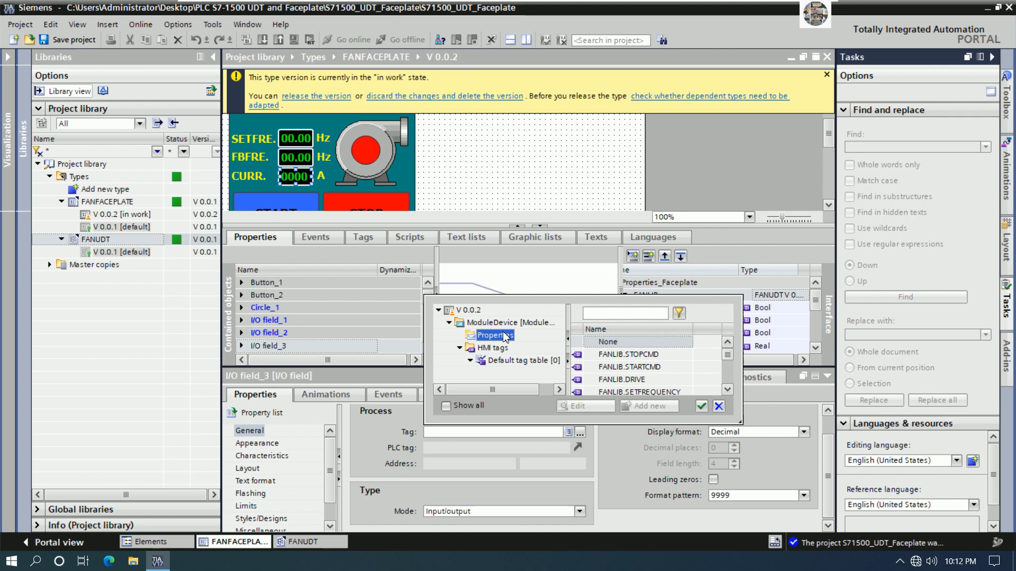
pyautogui.click(728, 390)
pyautogui.click(728, 390)
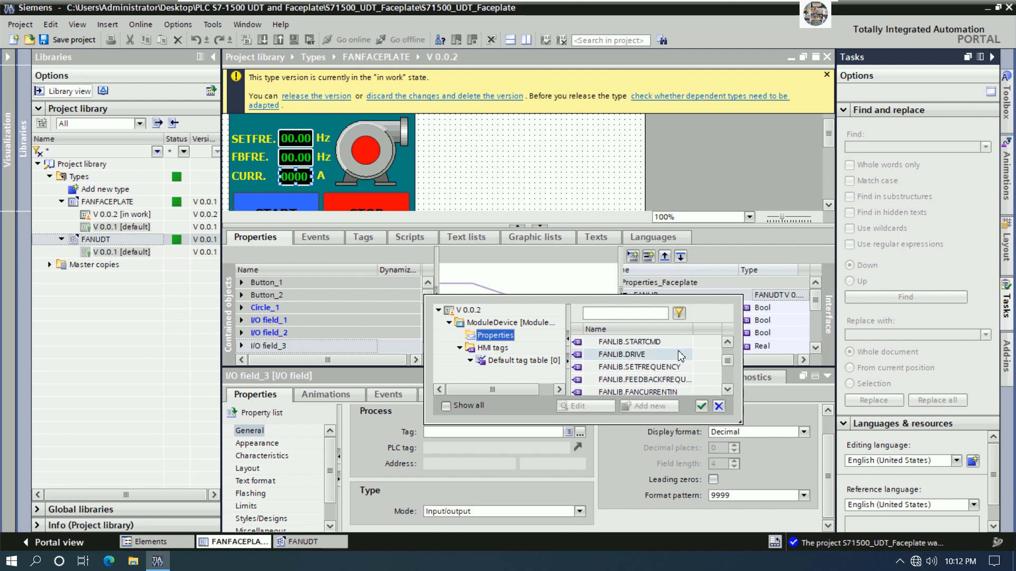
pyautogui.moveTo(692, 329); pyautogui.dragTo(709, 334)
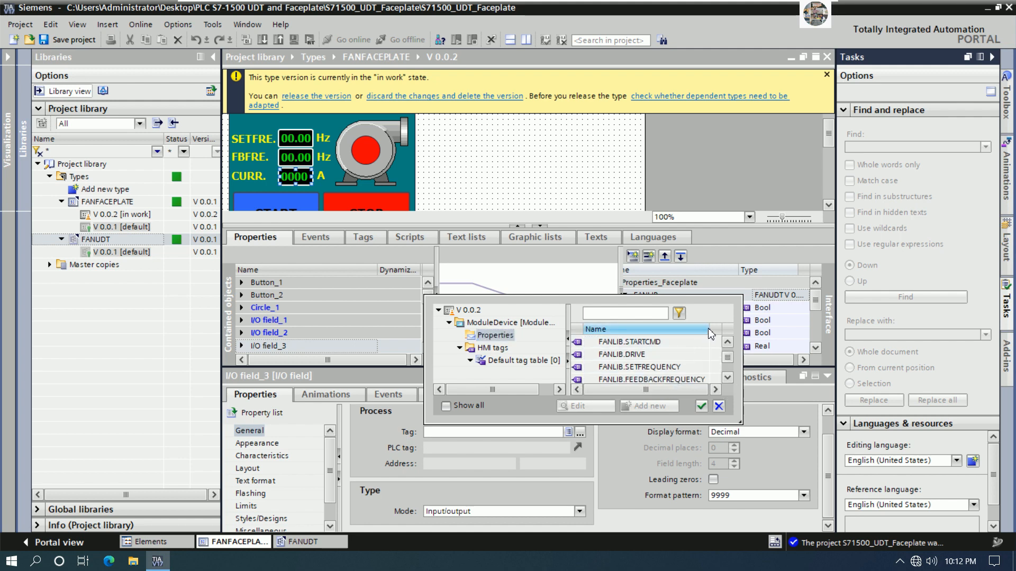
pyautogui.click(685, 380)
pyautogui.scroll(-1, 691, 377)
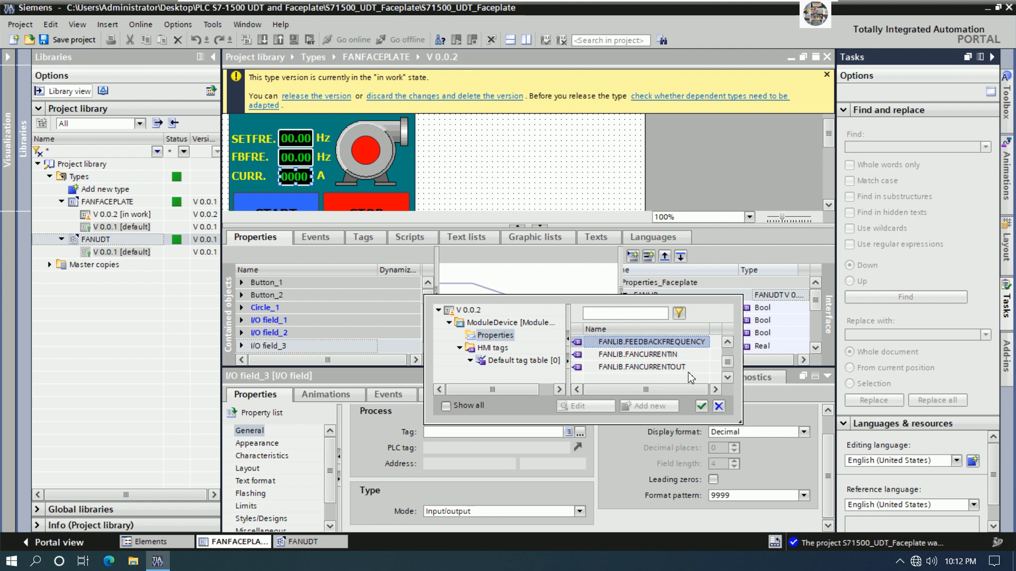
pyautogui.click(644, 369)
pyautogui.click(701, 406)
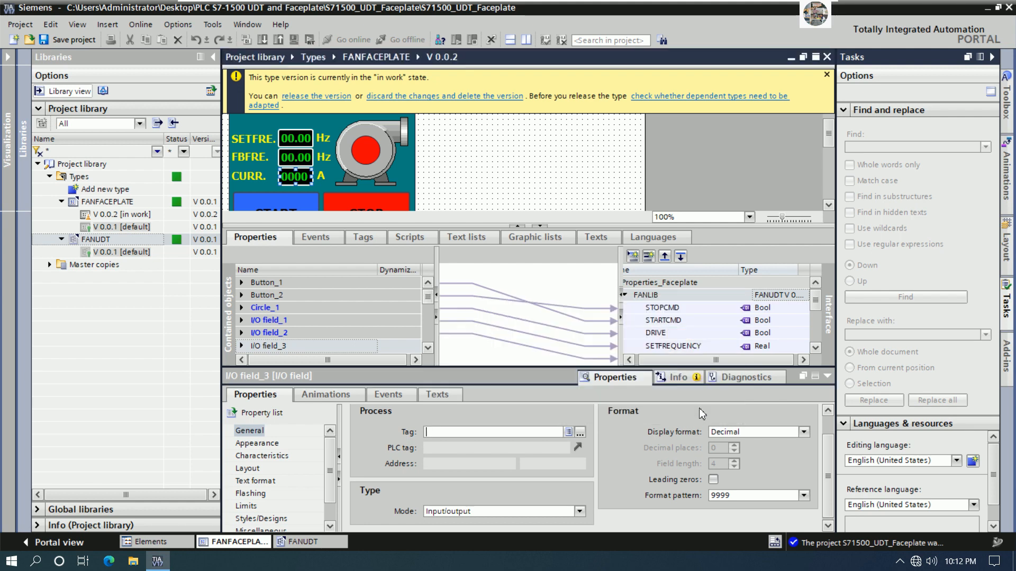
# Set the CURR. I/O field to Output mode with the format pattern 999.9.
pyautogui.click(579, 511)
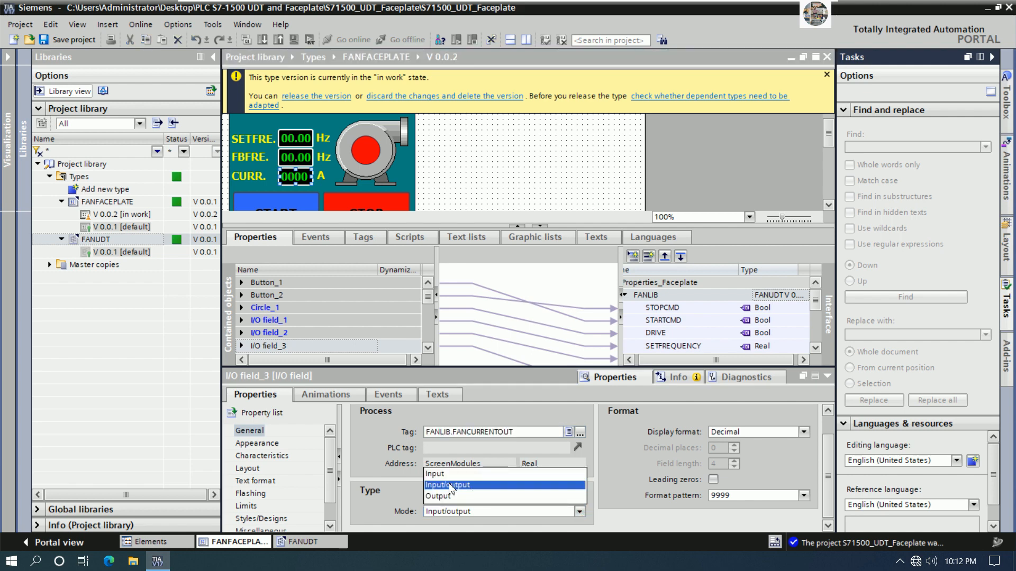
pyautogui.click(460, 496)
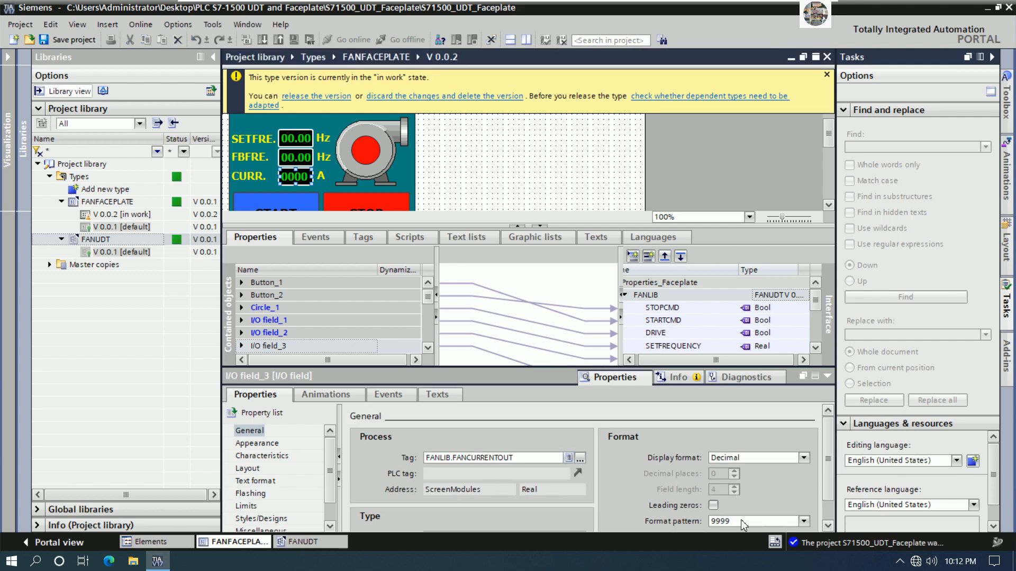
pyautogui.scroll(-1, 746, 519)
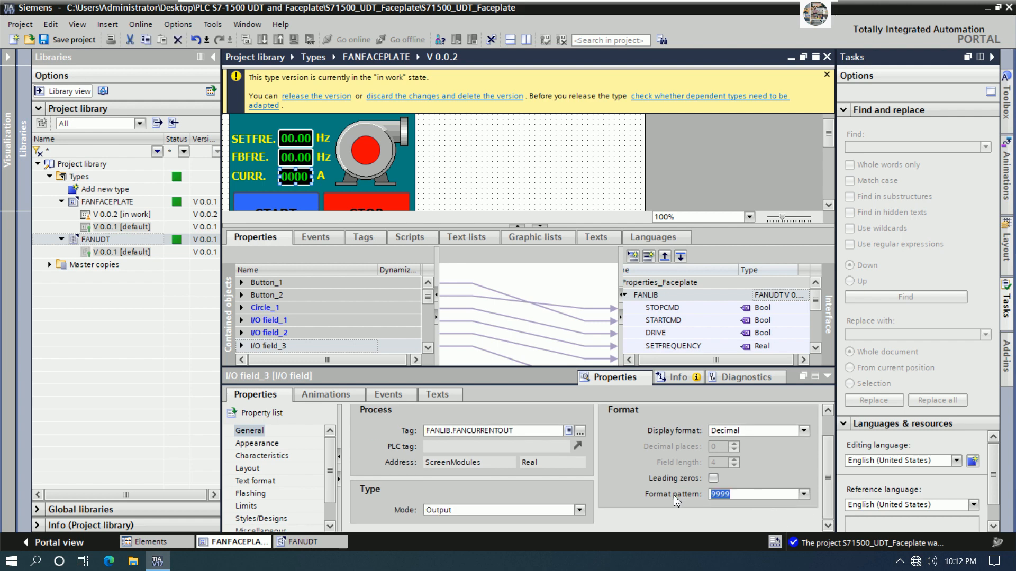
pyautogui.write('999.9')
pyautogui.press('Return')
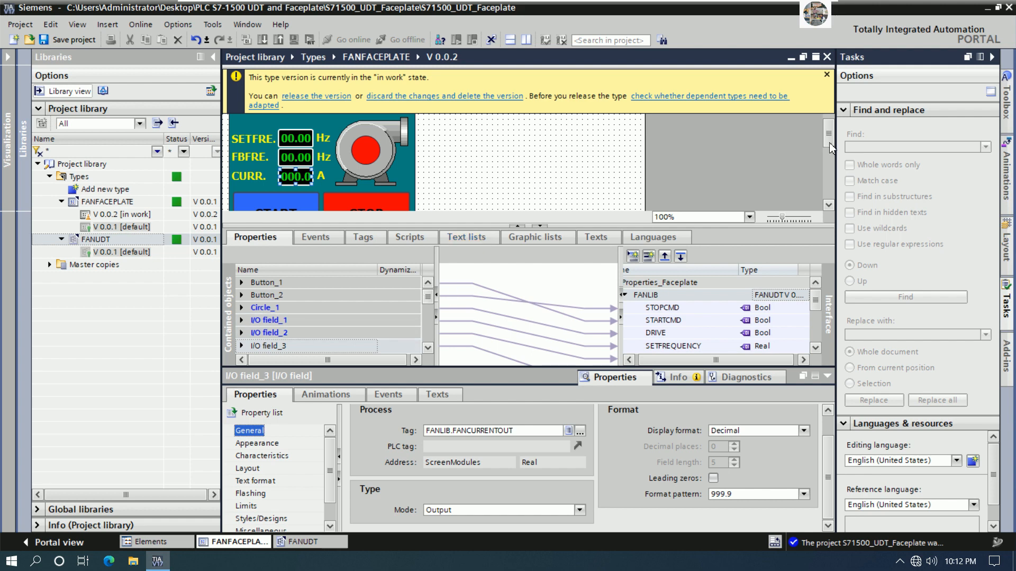
# Expose the General Text property of the NAME text field as a new property on the faceplate interface.
pyautogui.moveTo(829, 141); pyautogui.dragTo(830, 132)
pyautogui.click(336, 128)
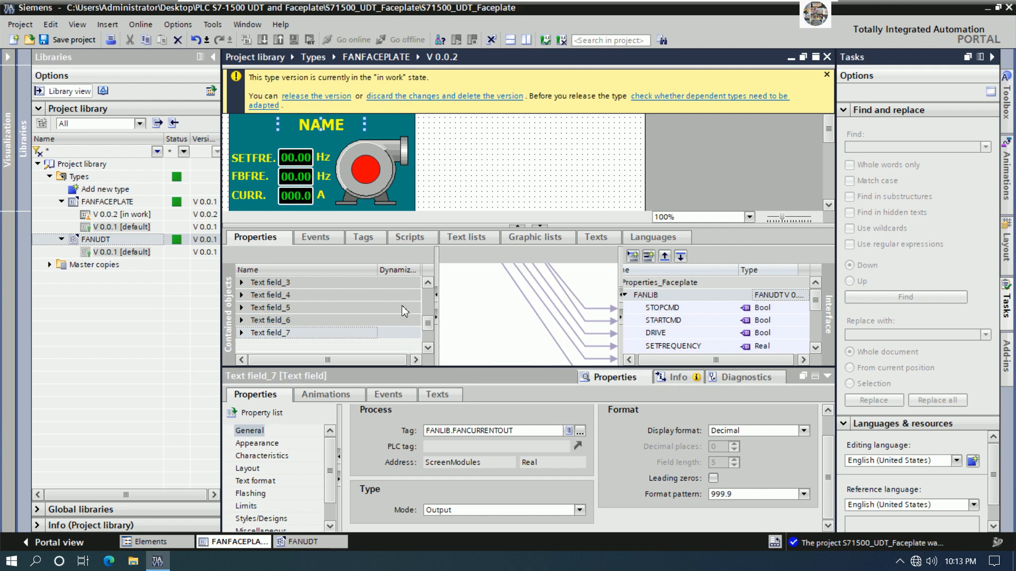
pyautogui.moveTo(453, 366); pyautogui.dragTo(456, 437)
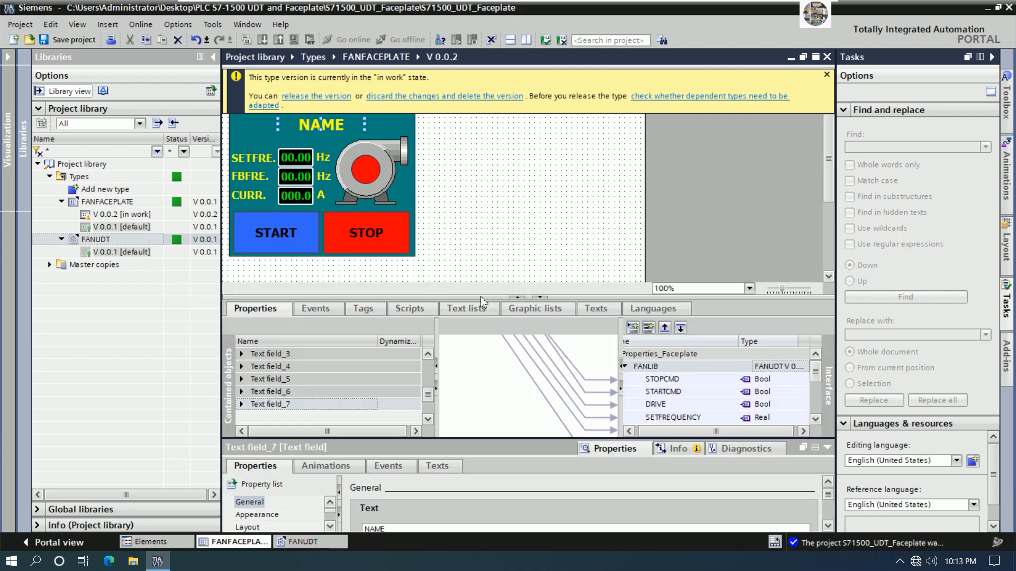
pyautogui.moveTo(480, 296); pyautogui.dragTo(484, 278)
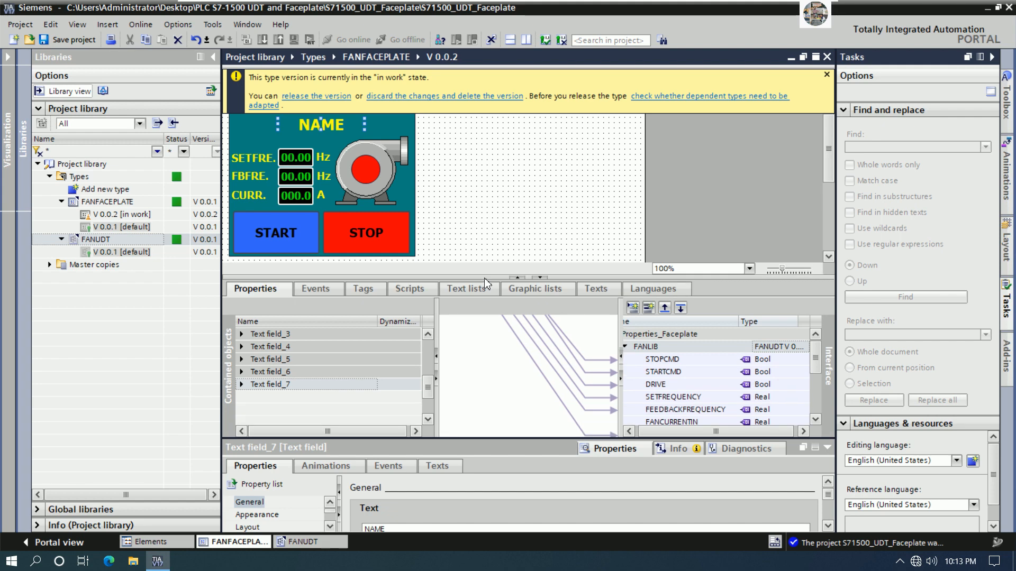
pyautogui.click(242, 385)
pyautogui.click(334, 127)
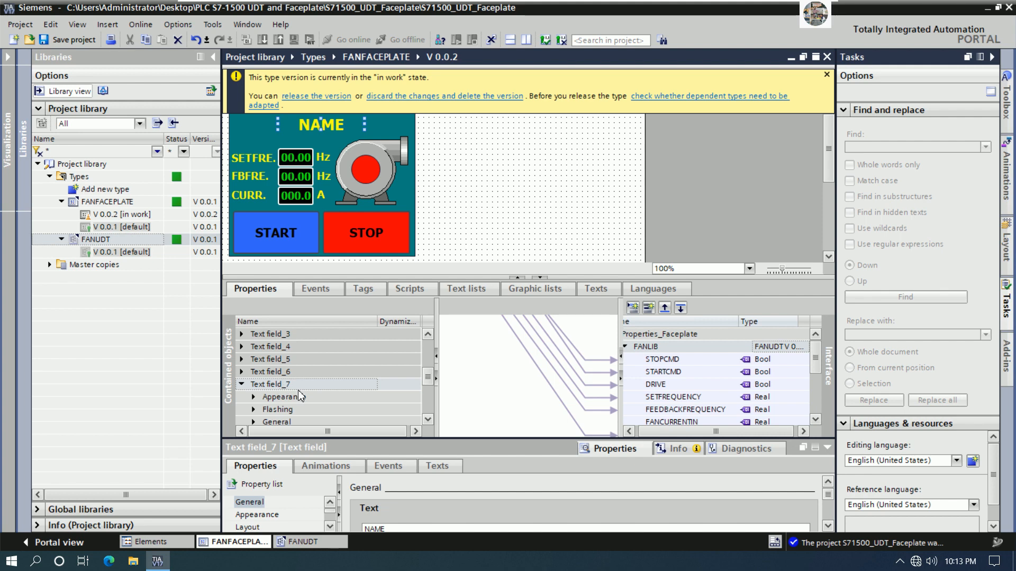
pyautogui.click(431, 419)
pyautogui.click(430, 419)
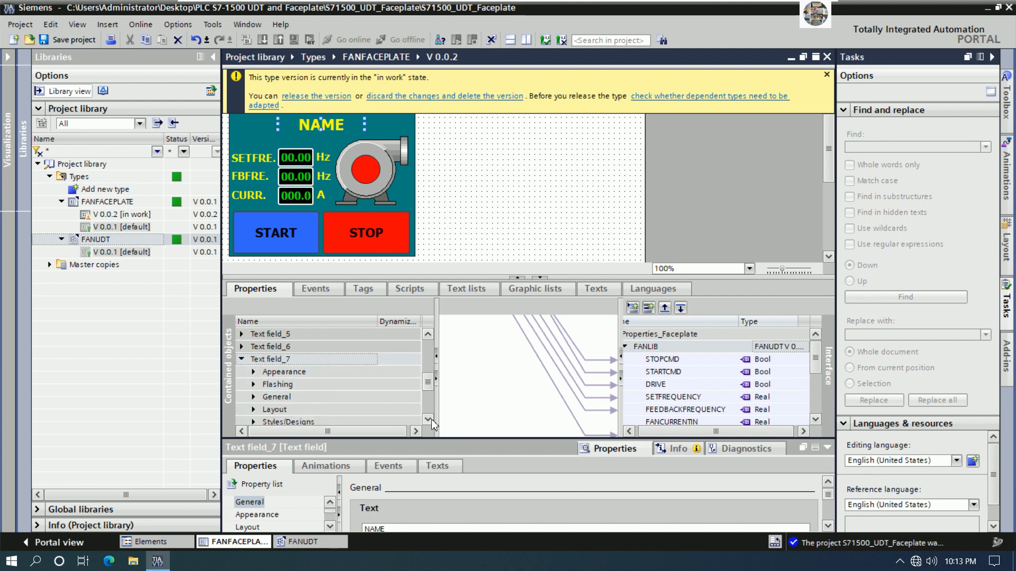
pyautogui.click(430, 419)
pyautogui.click(430, 419)
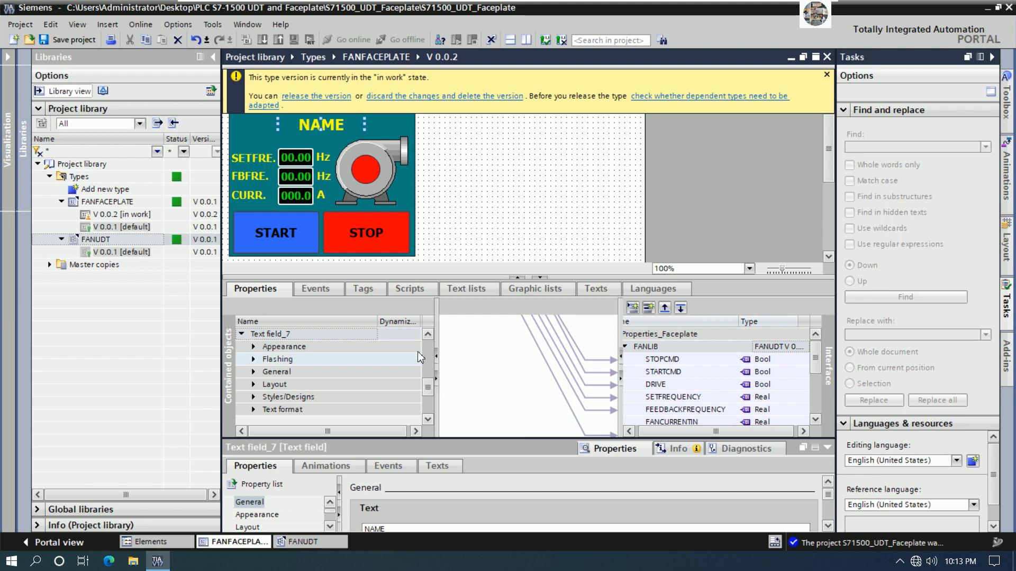
pyautogui.click(427, 334)
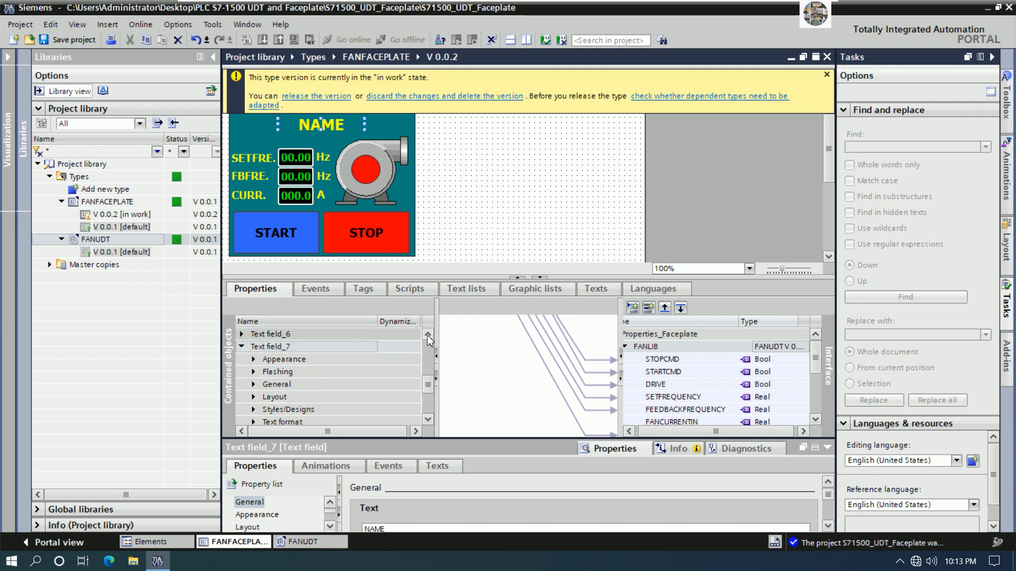
pyautogui.click(253, 384)
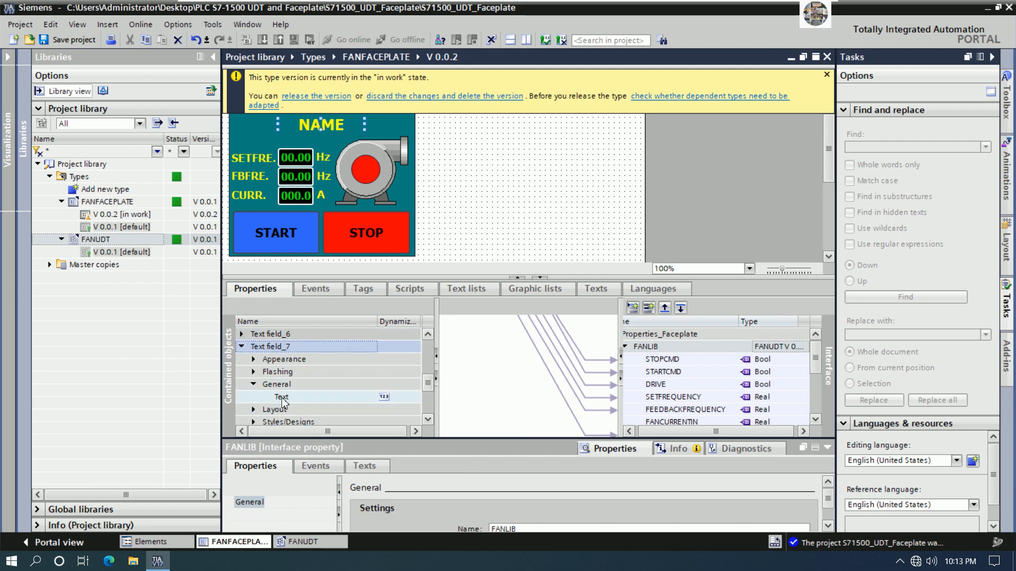
pyautogui.click(282, 400)
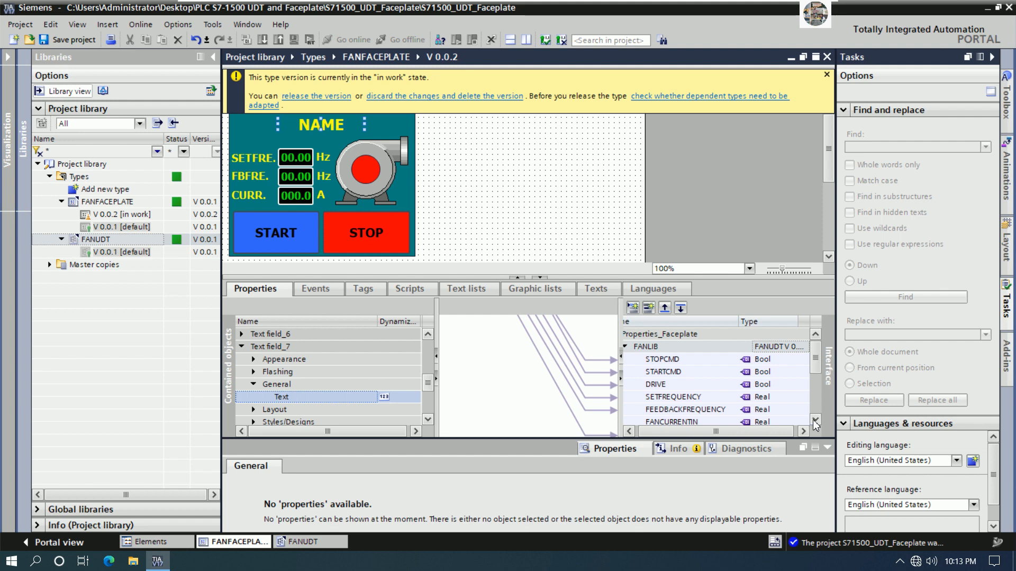
pyautogui.scroll(-5, 815, 425)
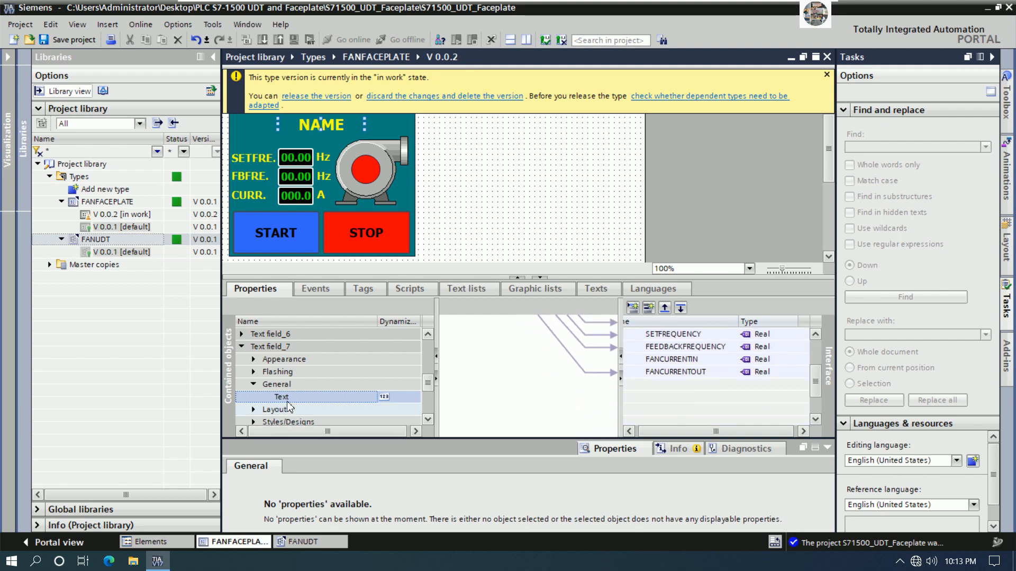
pyautogui.moveTo(287, 402); pyautogui.dragTo(660, 392)
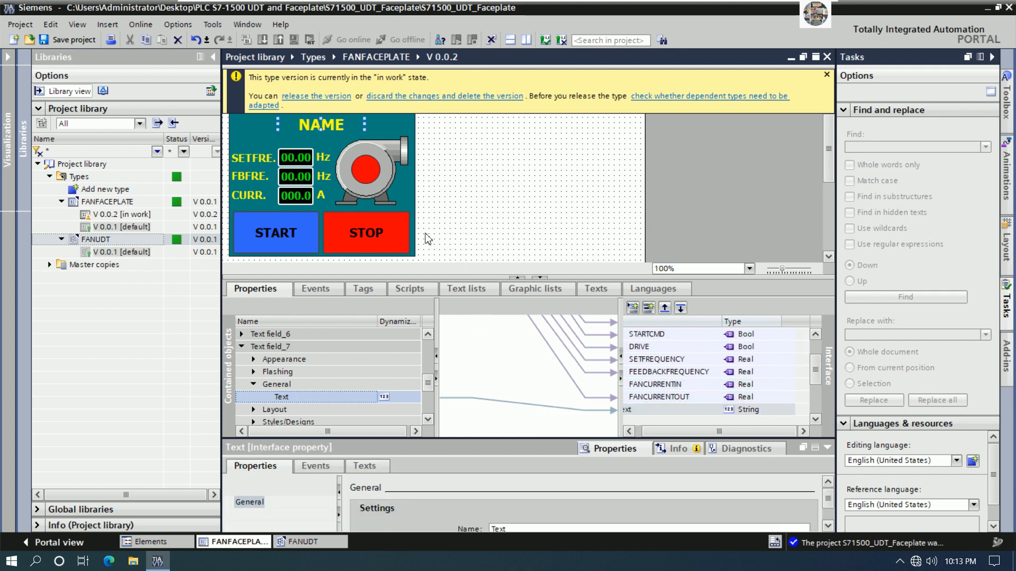
pyautogui.click(481, 197)
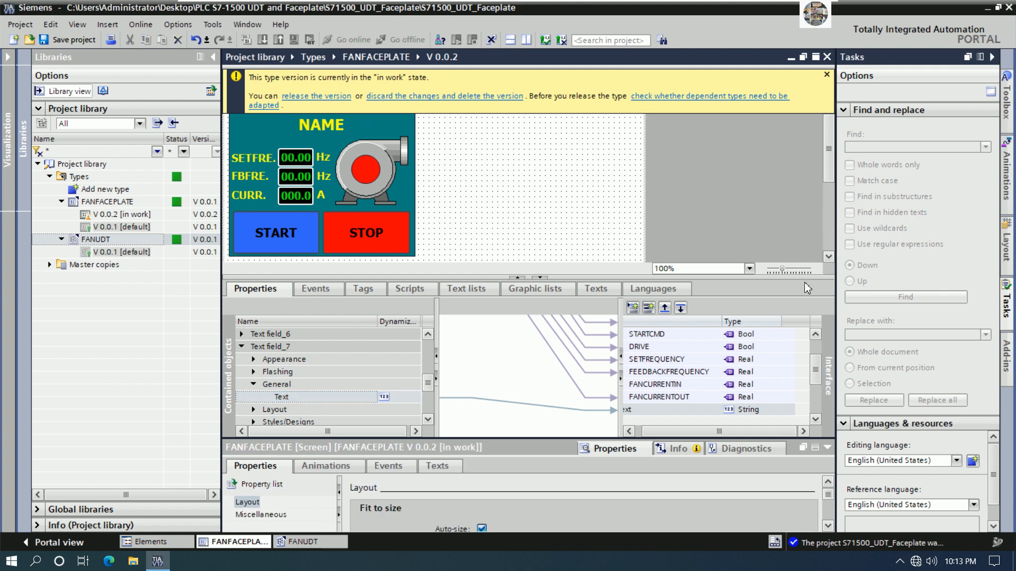
# Select all objects of the faceplate and move them together down and to the right on the canvas.
pyautogui.moveTo(804, 279); pyautogui.dragTo(788, 347)
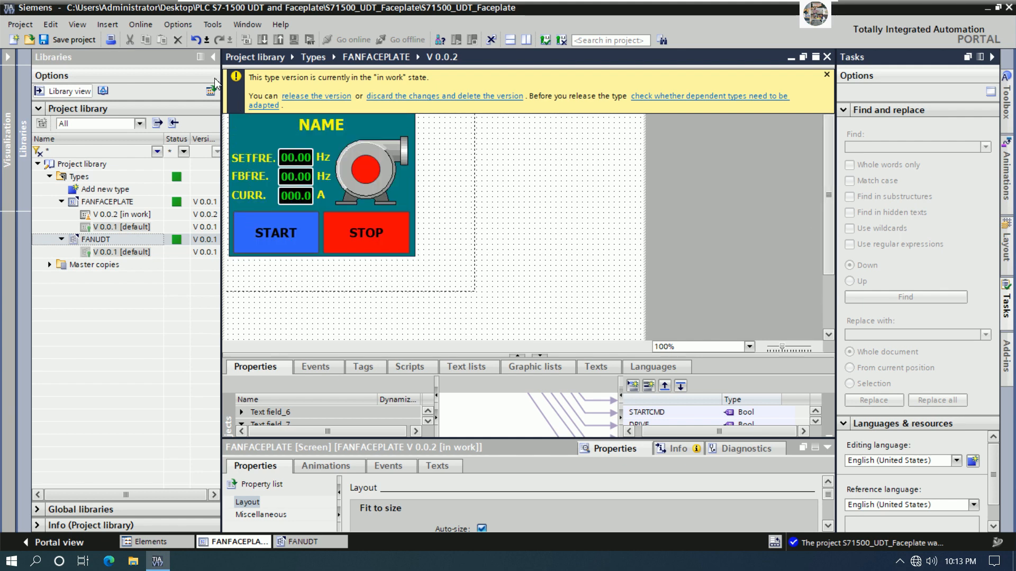
pyautogui.moveTo(215, 82); pyautogui.dragTo(217, 85)
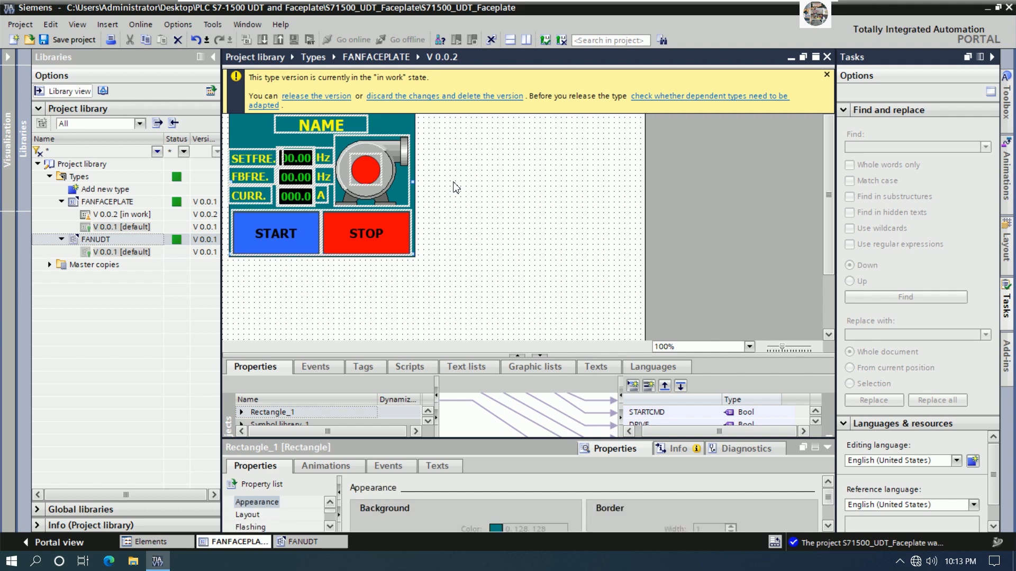
pyautogui.press('Down')
pyautogui.press('Down')
pyautogui.press('Down')
pyautogui.press('Down')
pyautogui.press('Down')
pyautogui.press('Down')
pyautogui.press('Down')
pyautogui.press('Down')
pyautogui.press('Down')
pyautogui.press('Down')
pyautogui.press('Down')
pyautogui.press('Down')
pyautogui.press('Down')
pyautogui.press('Down')
pyautogui.press('Down')
pyautogui.press('Down')
pyautogui.press('Down')
pyautogui.press('Down')
pyautogui.press('Down')
pyautogui.press('Down')
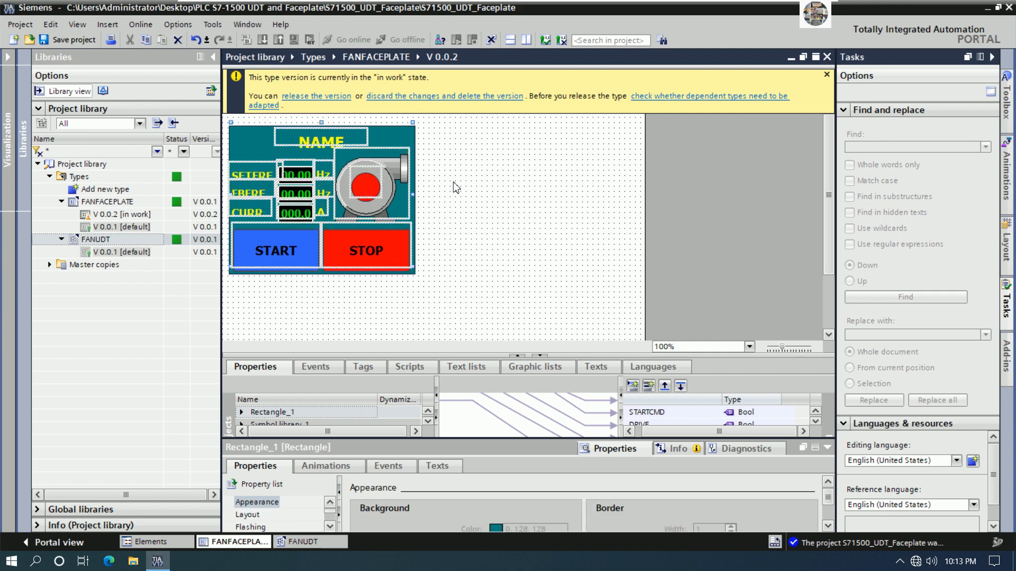
pyautogui.press('Right')
pyautogui.press('Right')
pyautogui.press('Right')
pyautogui.press('Right')
pyautogui.press('Right')
pyautogui.press('Right')
pyautogui.press('Right')
pyautogui.press('Right')
pyautogui.press('Right')
pyautogui.press('Right')
pyautogui.press('Right')
pyautogui.press('Right')
pyautogui.press('Right')
pyautogui.press('Right')
pyautogui.press('Right')
pyautogui.press('Right')
pyautogui.press('Right')
pyautogui.press('Right')
pyautogui.press('Right')
pyautogui.press('Right')
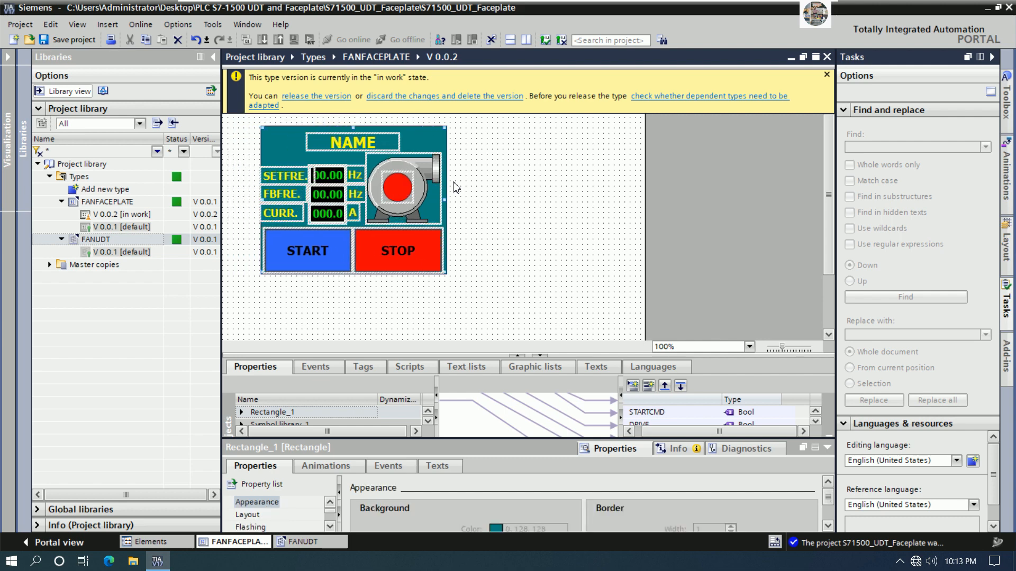
pyautogui.press('Down')
pyautogui.press('Down')
pyautogui.press('Down')
pyautogui.press('Down')
pyautogui.press('Down')
pyautogui.press('Down')
pyautogui.press('Down')
pyautogui.press('Down')
pyautogui.press('Down')
pyautogui.press('Down')
pyautogui.press('Down')
pyautogui.press('Down')
pyautogui.press('Down')
pyautogui.press('Down')
pyautogui.press('Down')
pyautogui.press('Down')
pyautogui.press('Down')
pyautogui.press('Down')
pyautogui.press('Down')
pyautogui.press('Down')
pyautogui.press('Right')
pyautogui.press('Right')
pyautogui.press('Right')
pyautogui.press('Right')
pyautogui.press('Right')
pyautogui.press('Right')
pyautogui.press('Right')
pyautogui.press('Right')
pyautogui.press('Right')
pyautogui.press('Right')
pyautogui.press('Right')
pyautogui.press('Right')
pyautogui.press('Right')
pyautogui.press('Right')
pyautogui.press('Right')
pyautogui.press('Right')
pyautogui.press('Right')
pyautogui.press('Right')
pyautogui.press('Right')
pyautogui.press('Right')
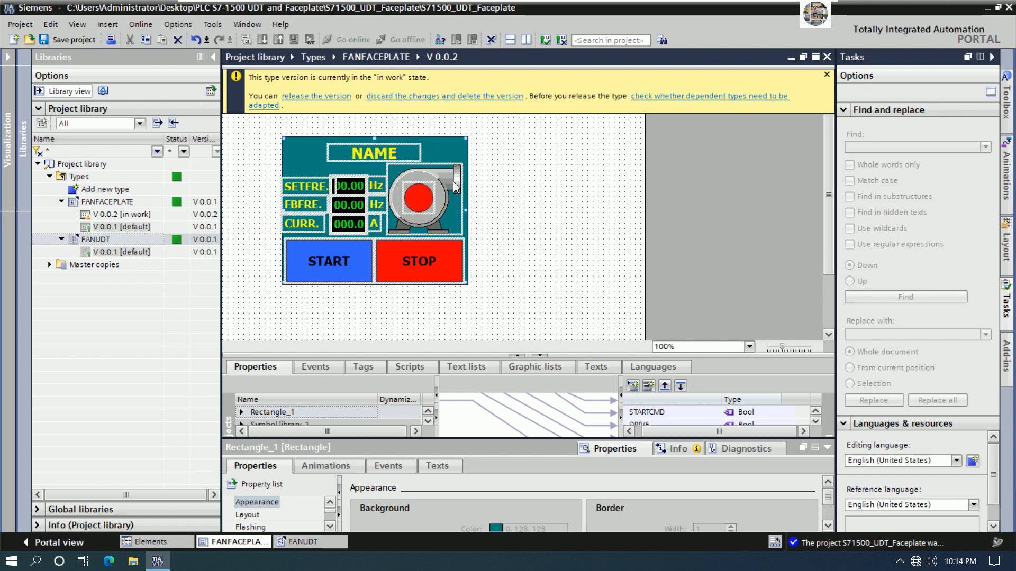
pyautogui.click(515, 180)
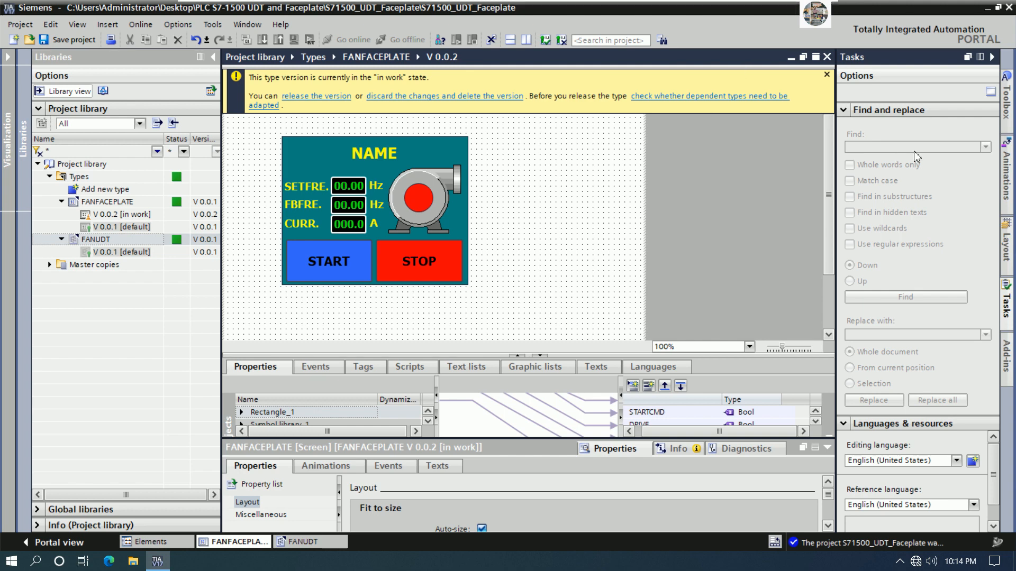
# Add a small button labelled X in the upper-right corner of the faceplate's teal background.
pyautogui.click(1010, 111)
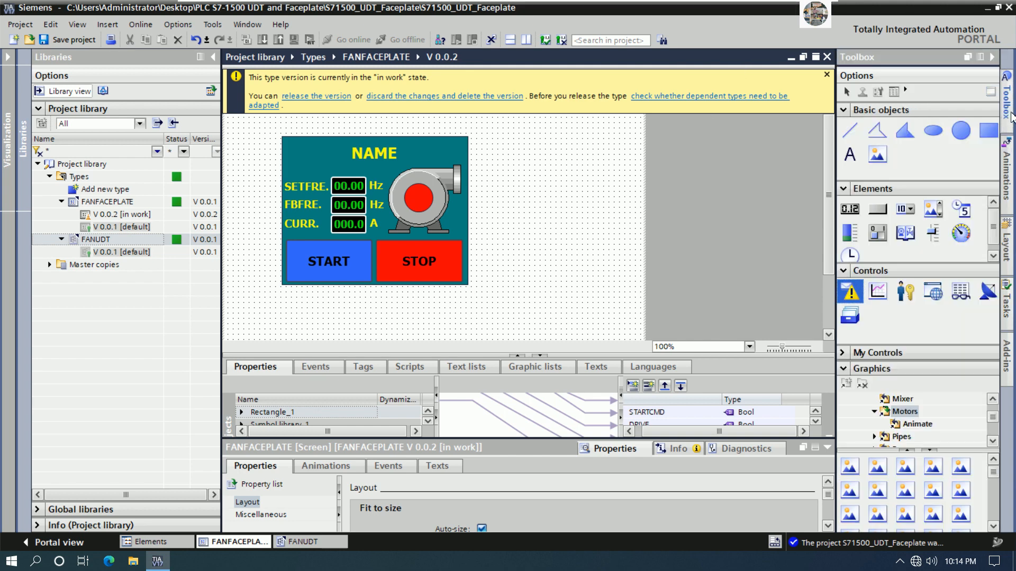
pyautogui.moveTo(880, 214); pyautogui.dragTo(453, 148)
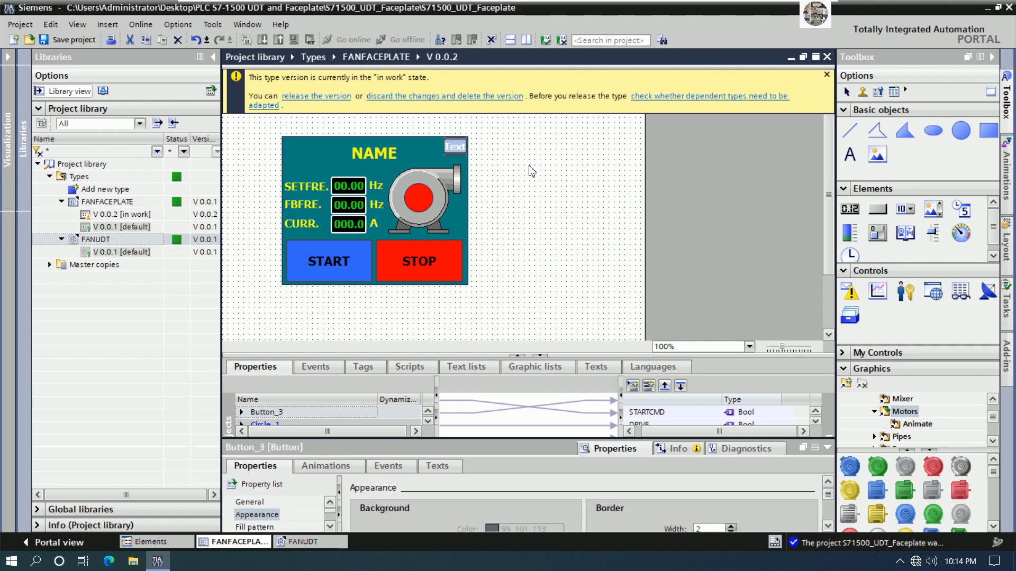
pyautogui.write('X')
pyautogui.press('Return')
pyautogui.click(514, 153)
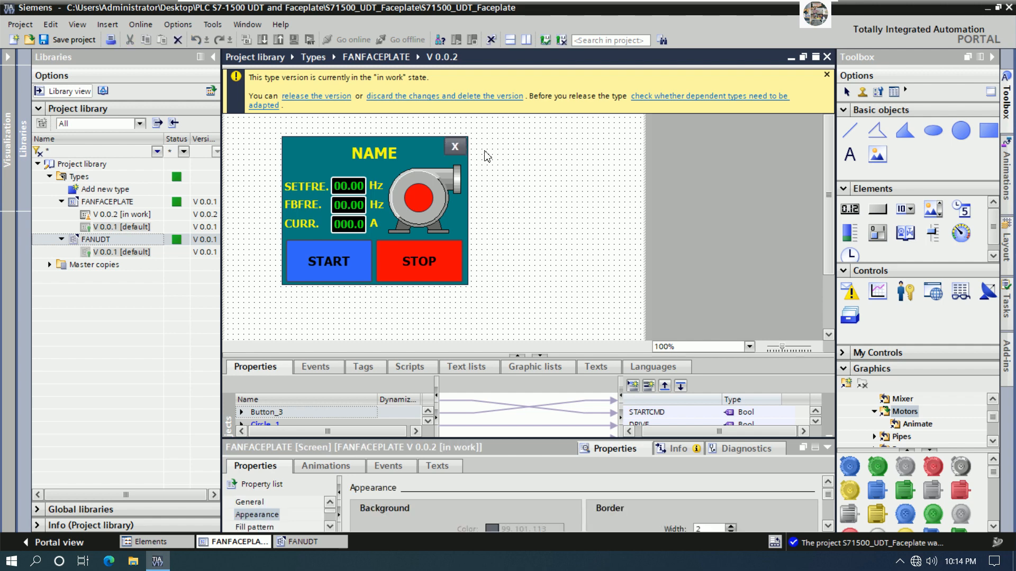
pyautogui.click(457, 147)
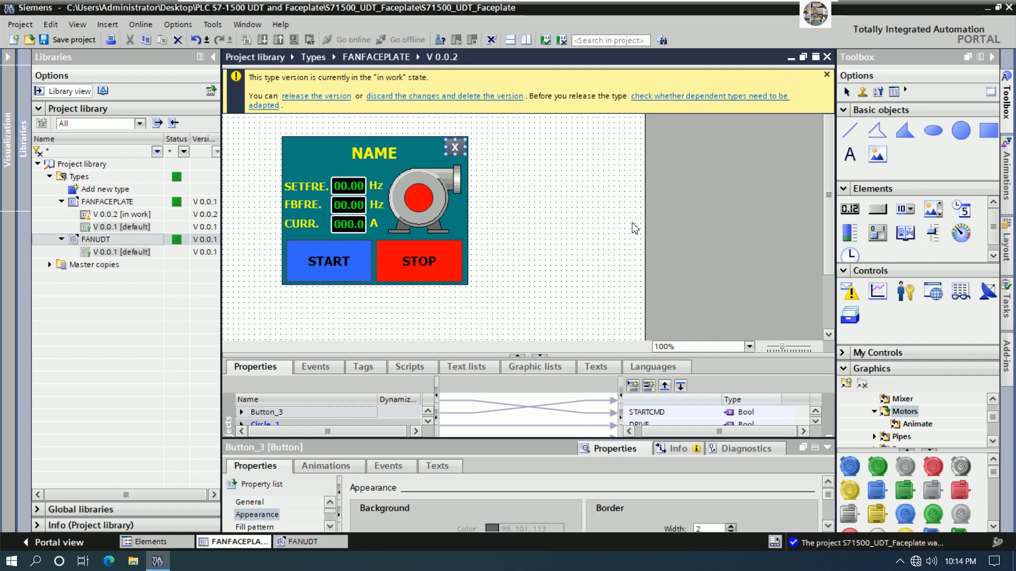
pyautogui.click(545, 201)
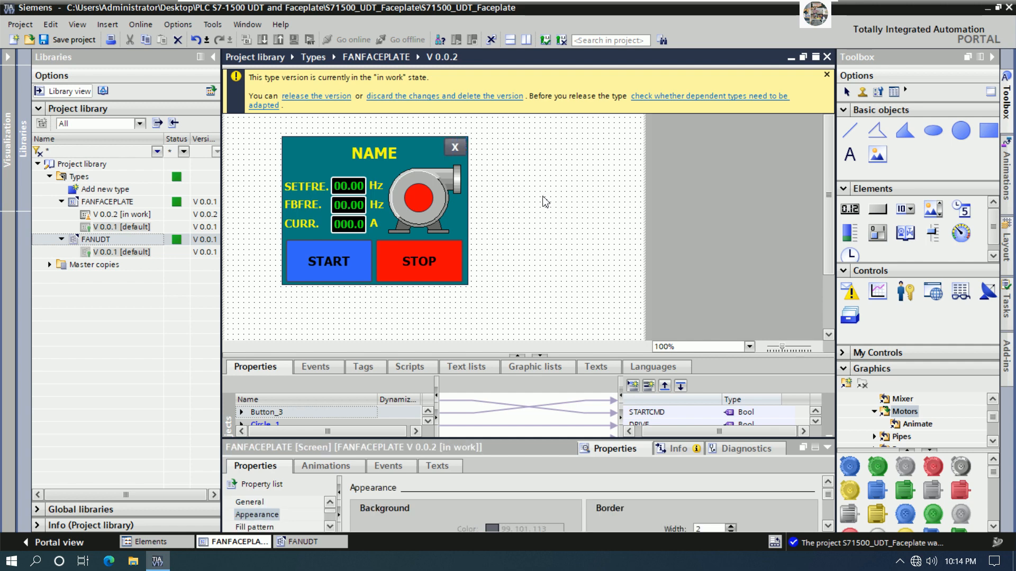
# Set the X button's font size to 17, keeping Tahoma Bold.
pyautogui.click(456, 148)
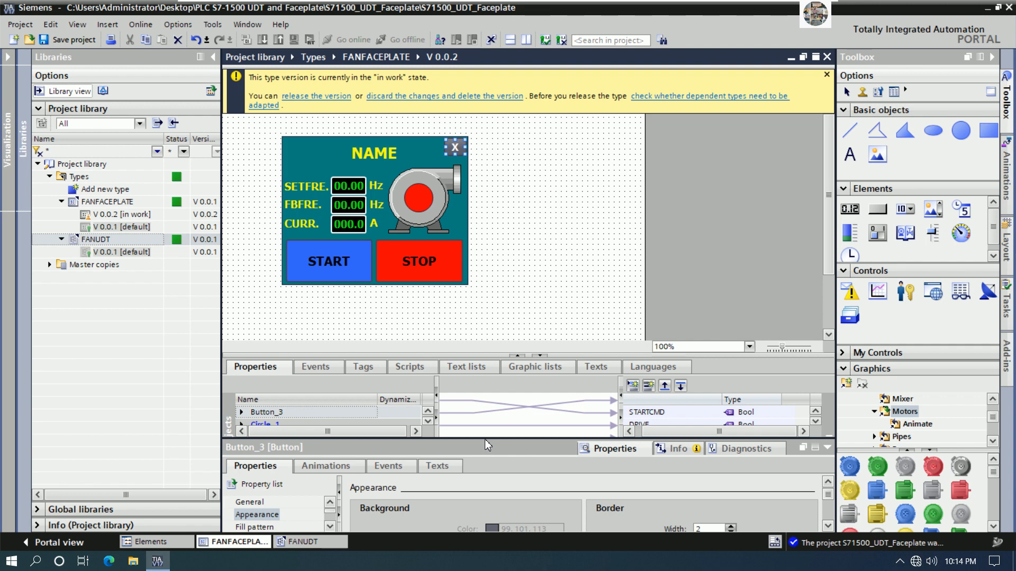
pyautogui.moveTo(487, 438); pyautogui.dragTo(489, 369)
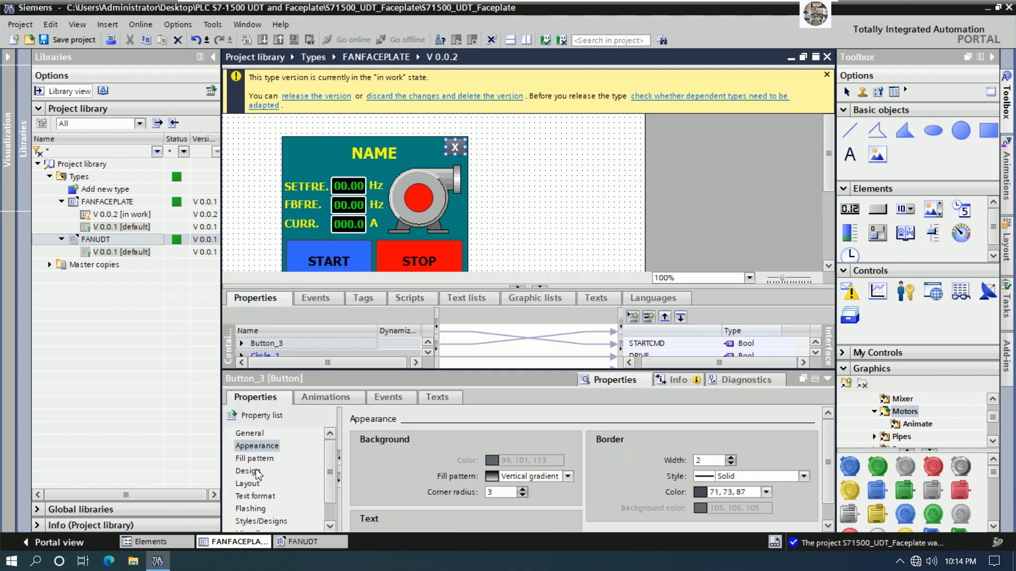
pyautogui.click(259, 434)
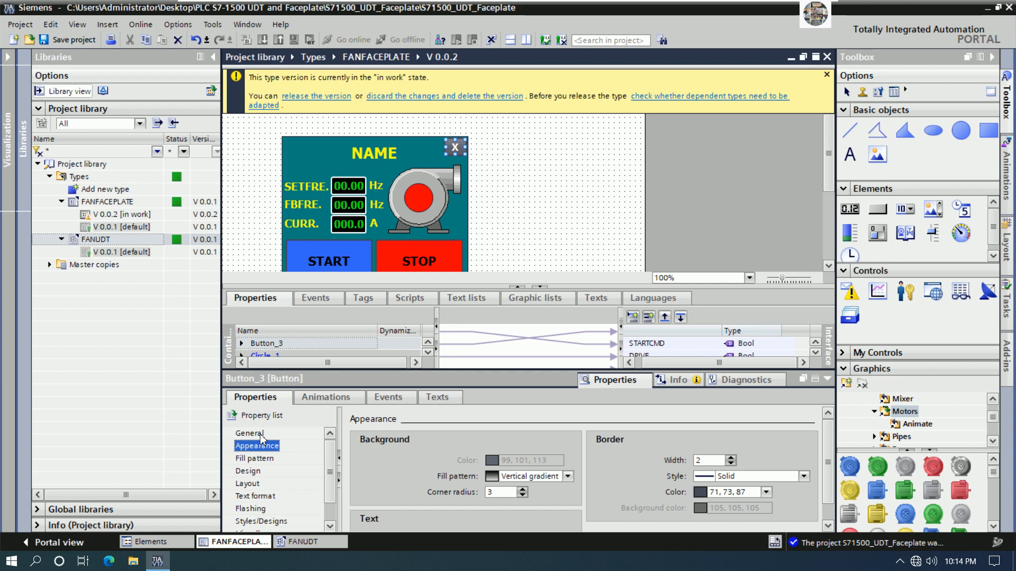
pyautogui.click(256, 496)
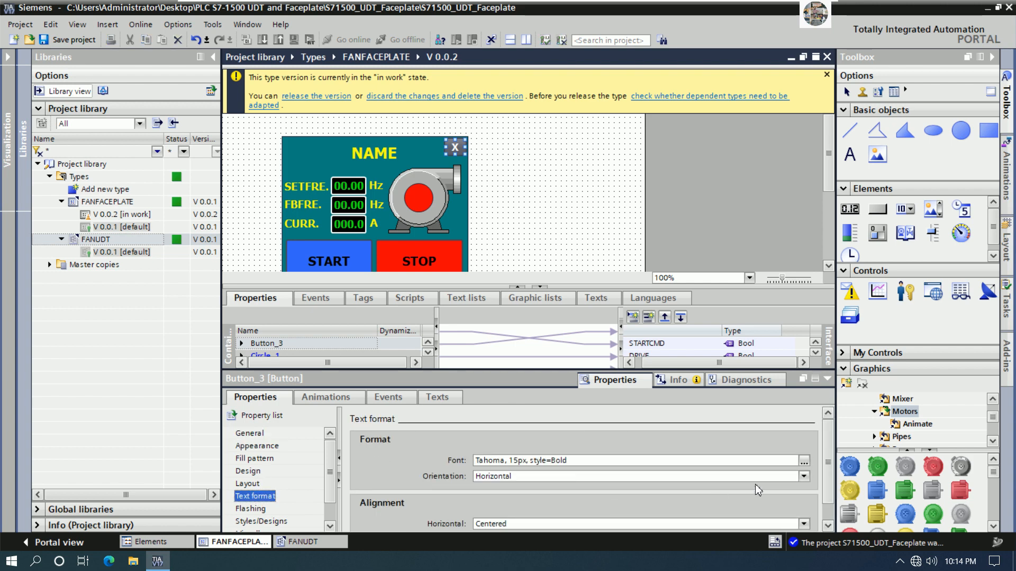
pyautogui.click(803, 461)
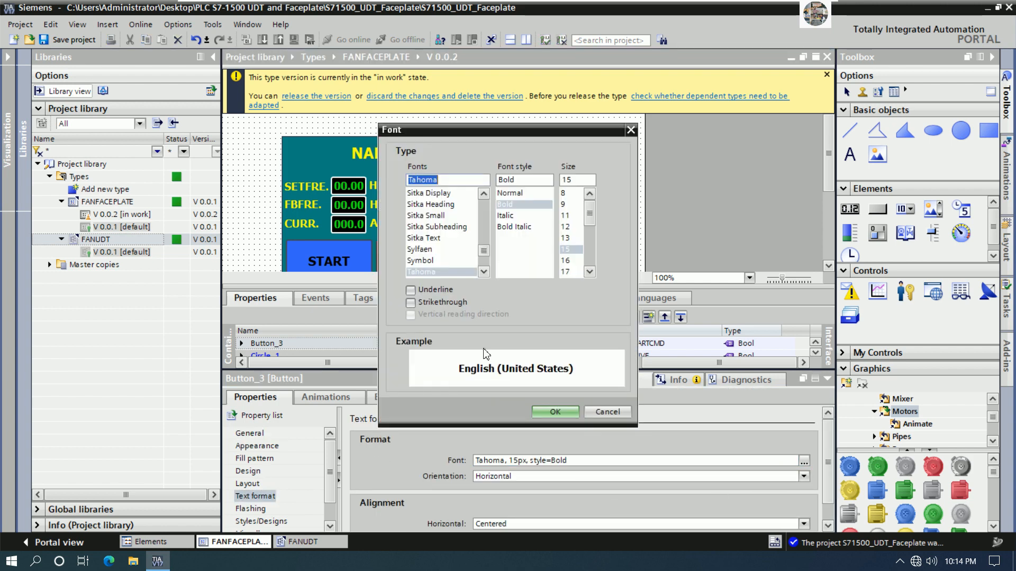
pyautogui.click(566, 272)
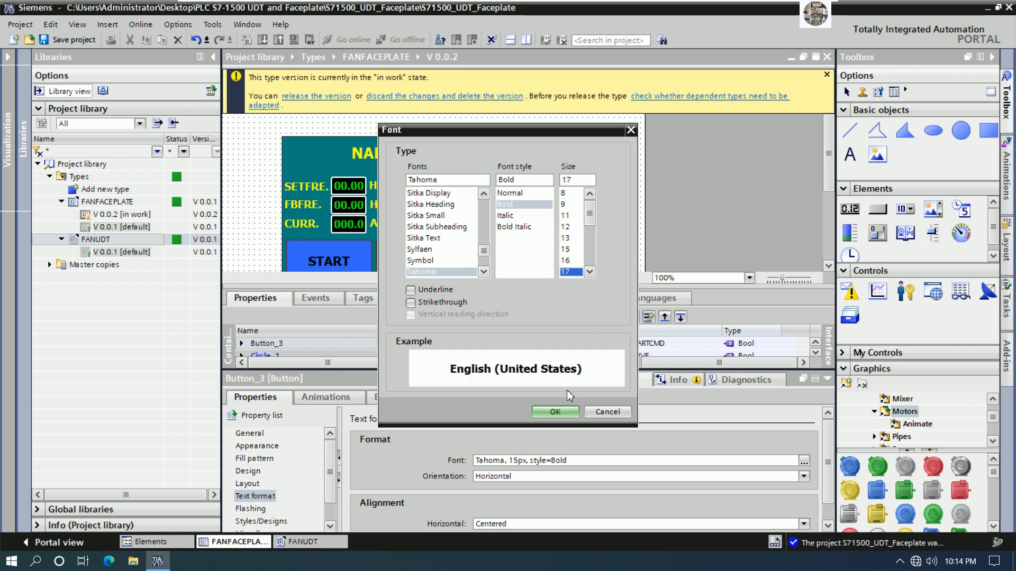
pyautogui.click(555, 411)
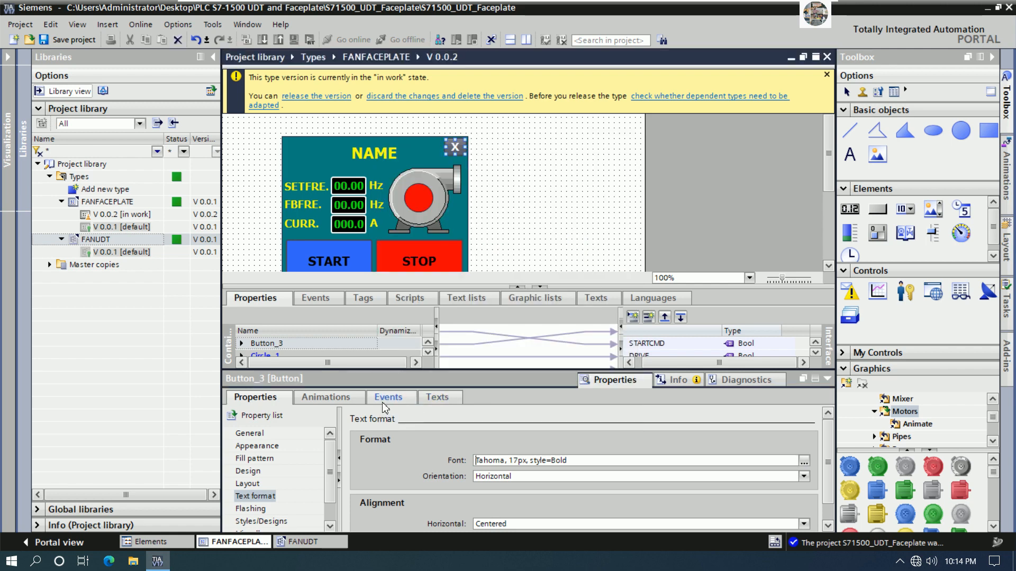
# Give the X button a Solid fill pattern with the magenta background color 255, 0, 255.
pyautogui.click(249, 433)
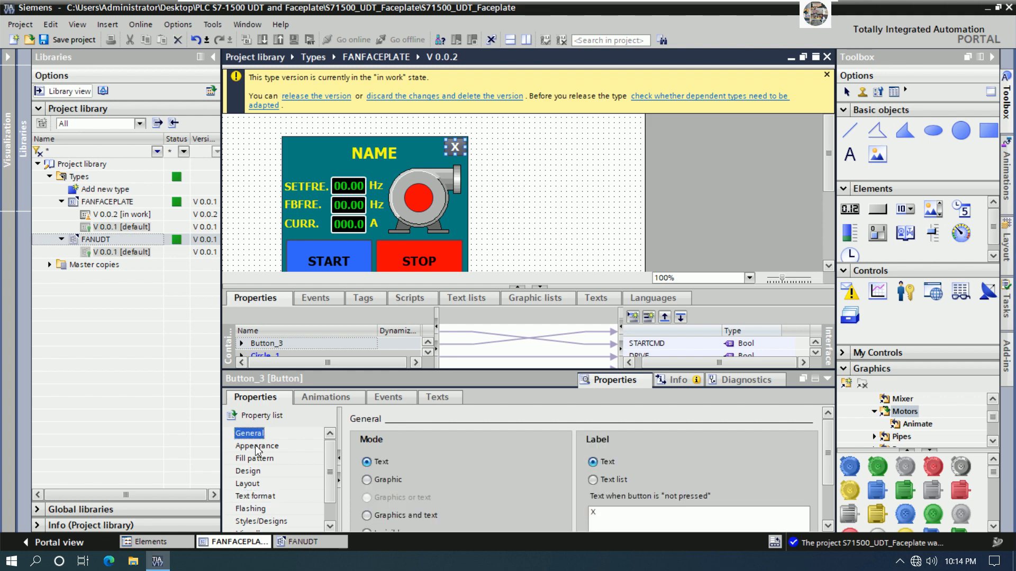
pyautogui.click(257, 446)
pyautogui.click(566, 477)
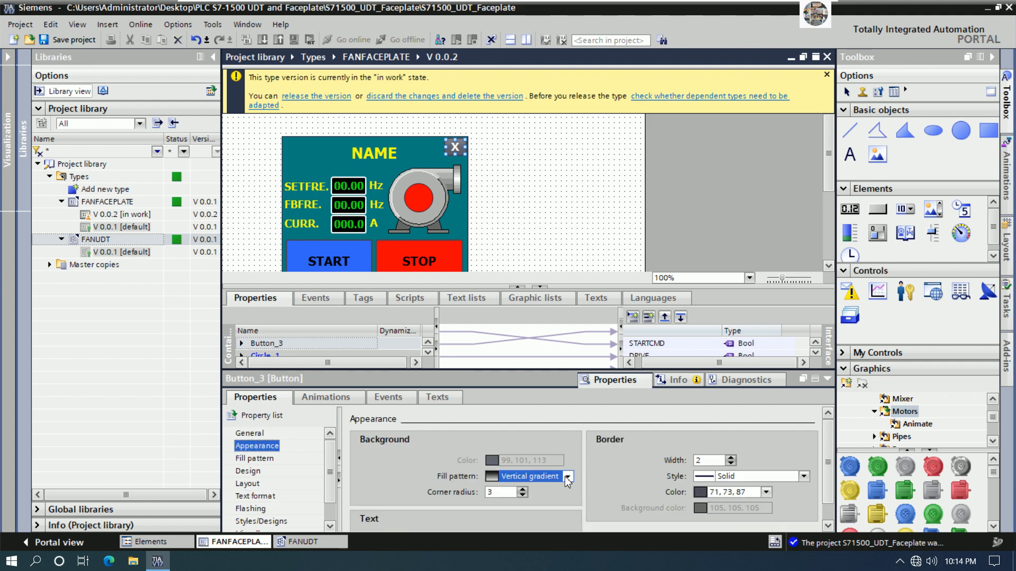
pyautogui.click(505, 499)
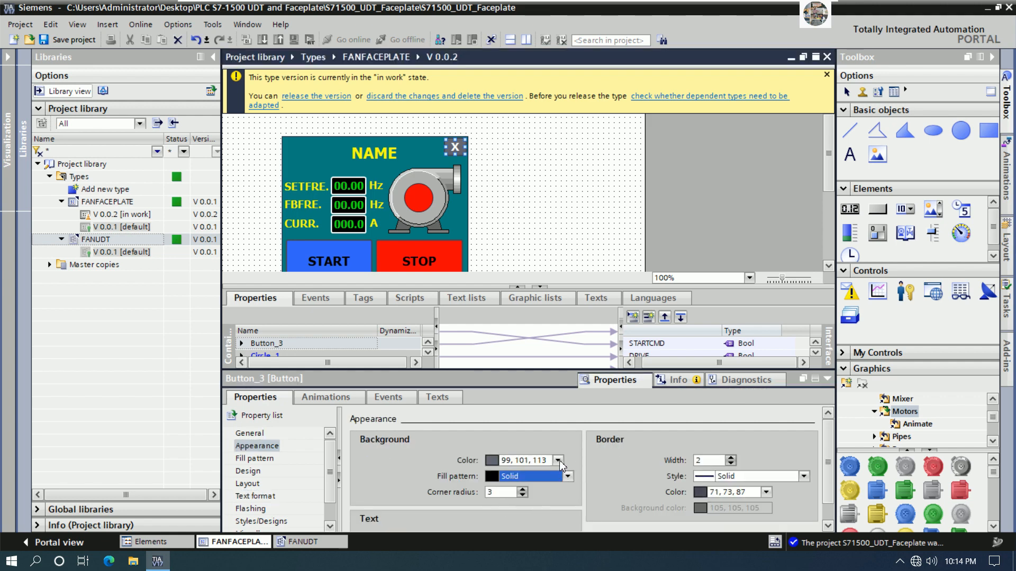
pyautogui.click(558, 460)
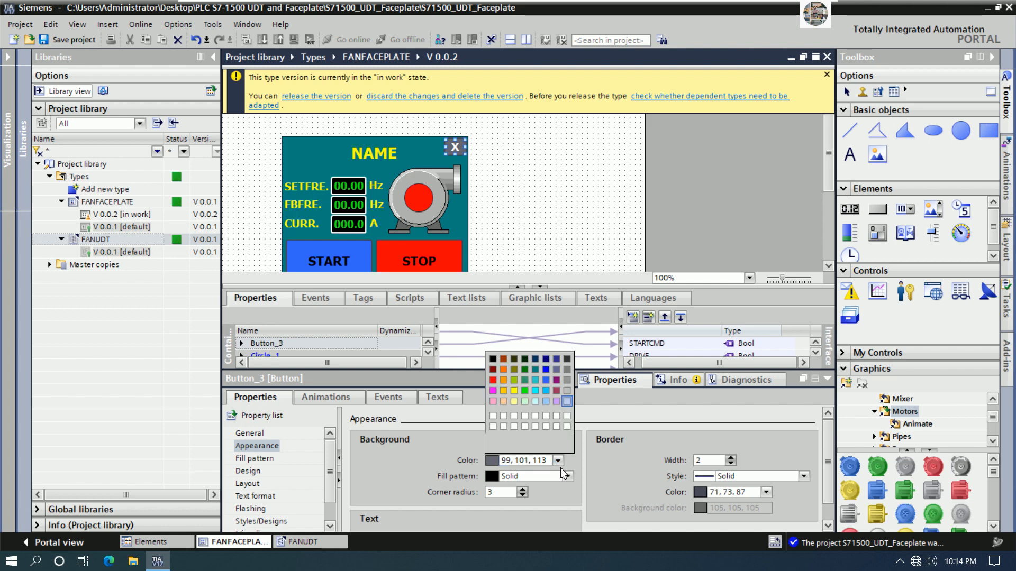
pyautogui.click(493, 391)
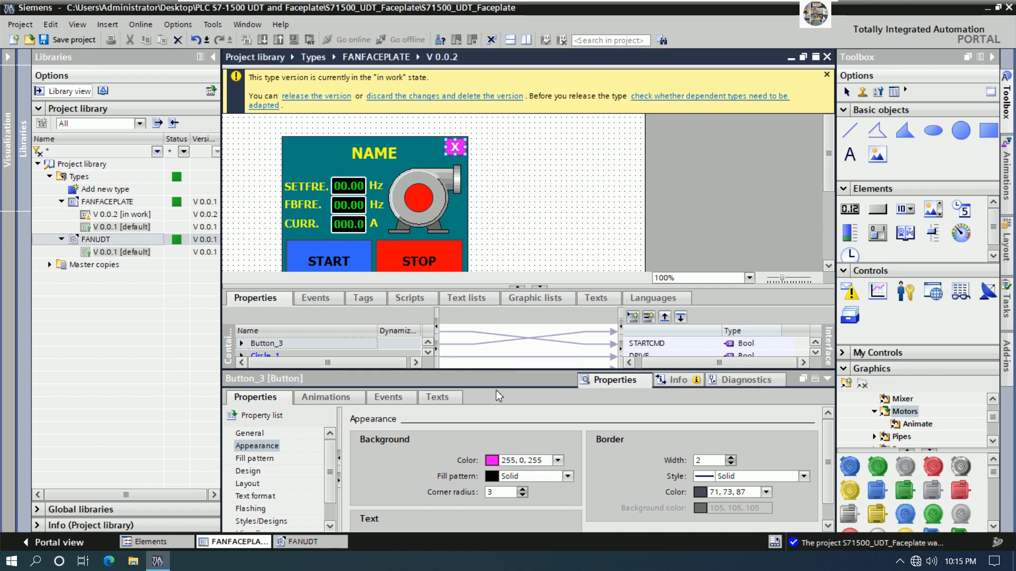
# Set the X button's text color to black (0, 0, 0).
pyautogui.click(584, 206)
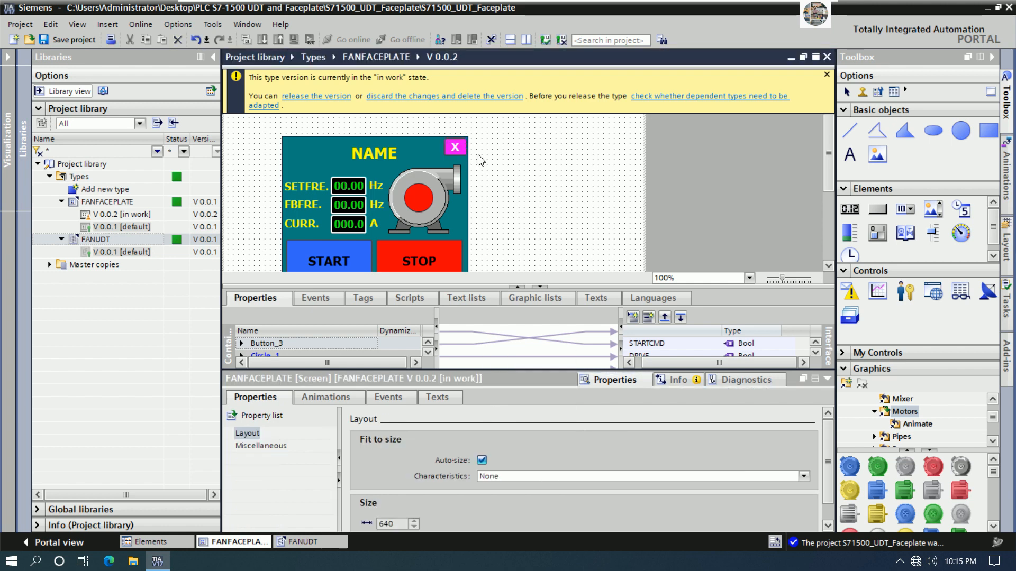
pyautogui.click(457, 149)
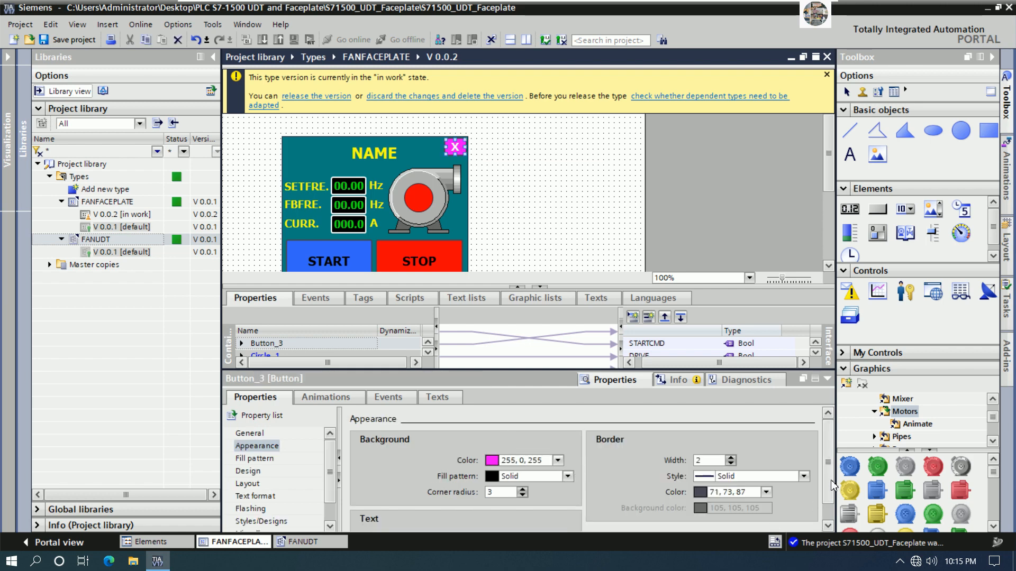
pyautogui.scroll(-1, 819, 528)
pyautogui.click(558, 518)
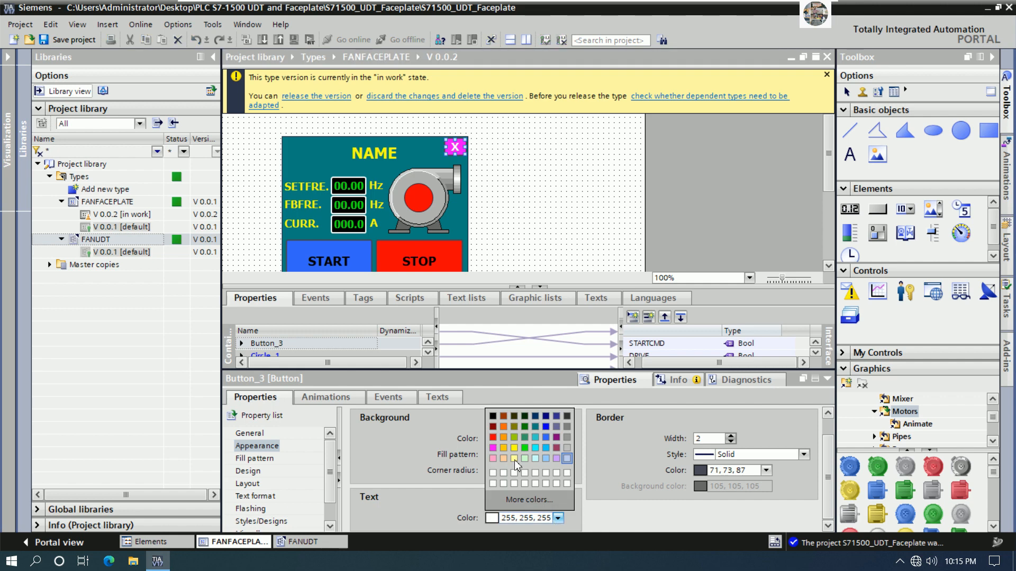
pyautogui.click(494, 418)
pyautogui.click(542, 226)
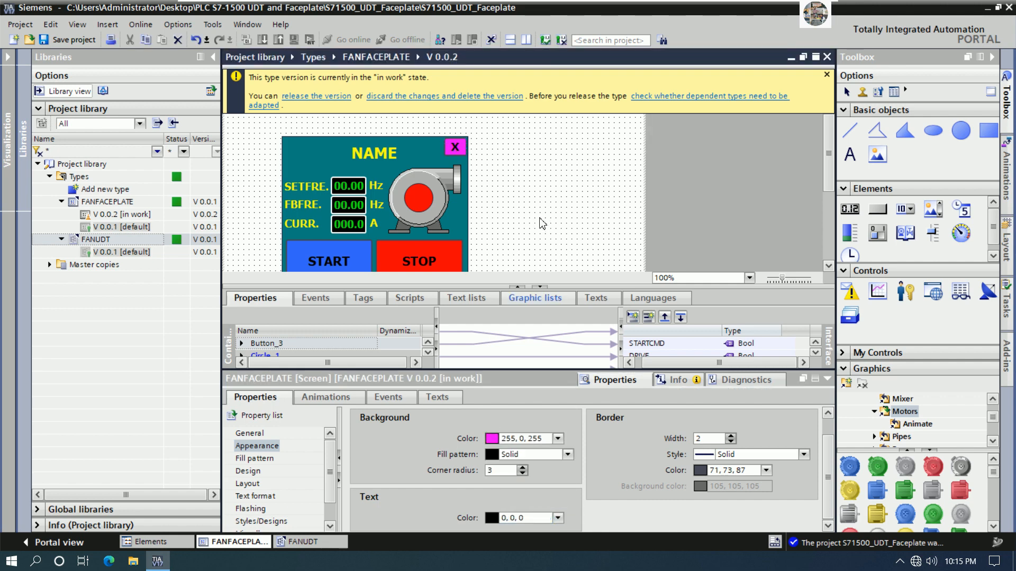
# Nudge the NAME text field slightly upward so it lines up with the X button.
pyautogui.click(381, 153)
pyautogui.press('Up')
pyautogui.press('Up')
pyautogui.press('Up')
pyautogui.press('Up')
pyautogui.press('Up')
pyautogui.press('Up')
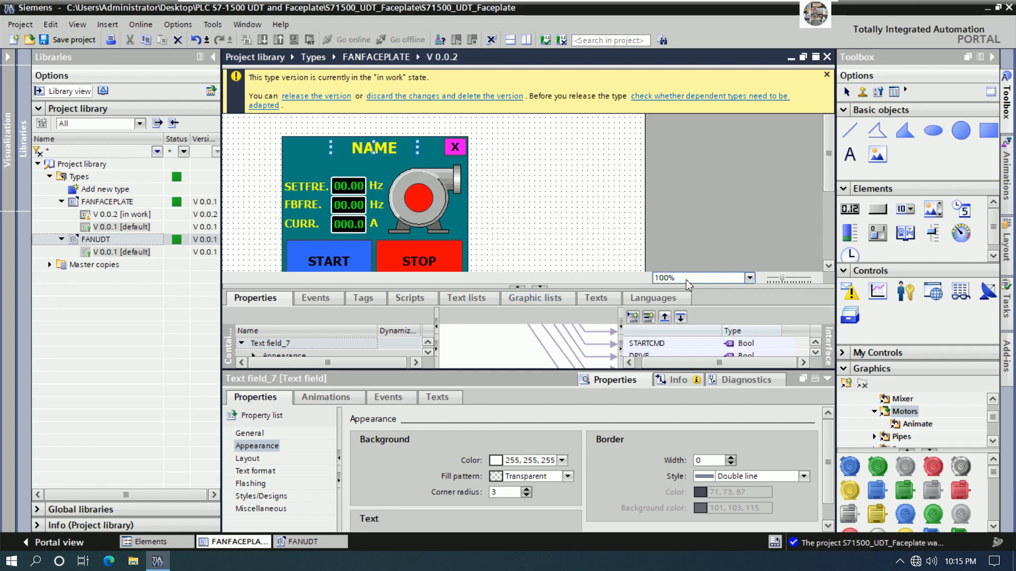
# Add an interface property named VISIBALE_FACEPLATE below the Text property in the faceplate's interface.
pyautogui.moveTo(651, 287); pyautogui.dragTo(654, 313)
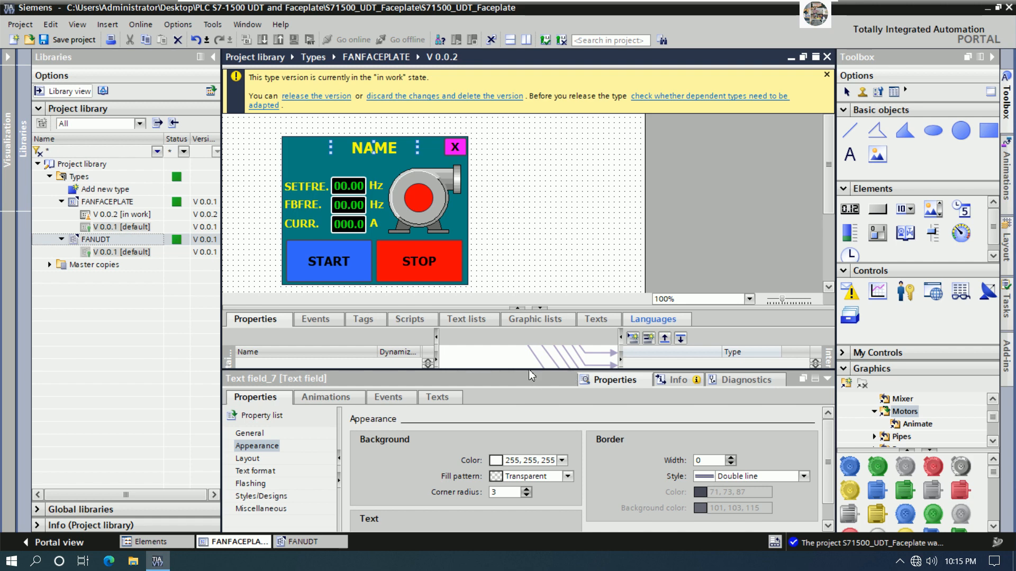
pyautogui.moveTo(529, 370); pyautogui.dragTo(529, 408)
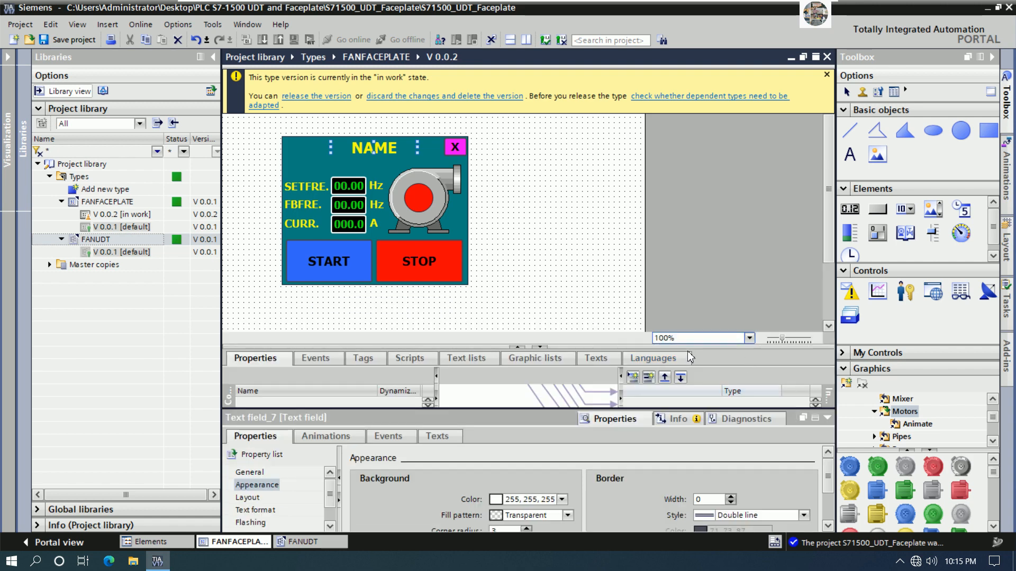
pyautogui.moveTo(630, 352); pyautogui.dragTo(627, 316)
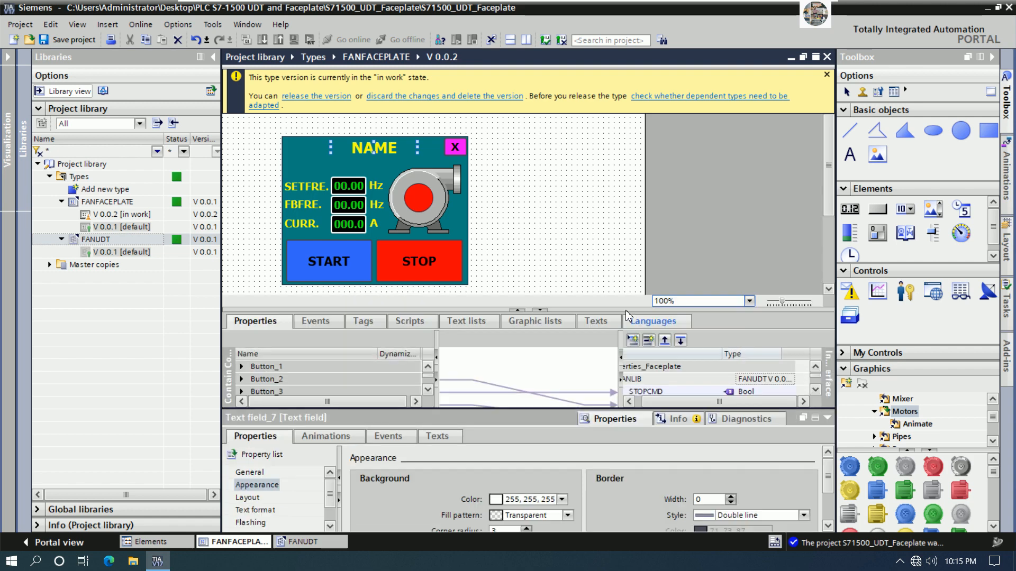
pyautogui.moveTo(558, 408); pyautogui.dragTo(558, 443)
pyautogui.moveTo(560, 342); pyautogui.dragTo(562, 315)
pyautogui.click(815, 422)
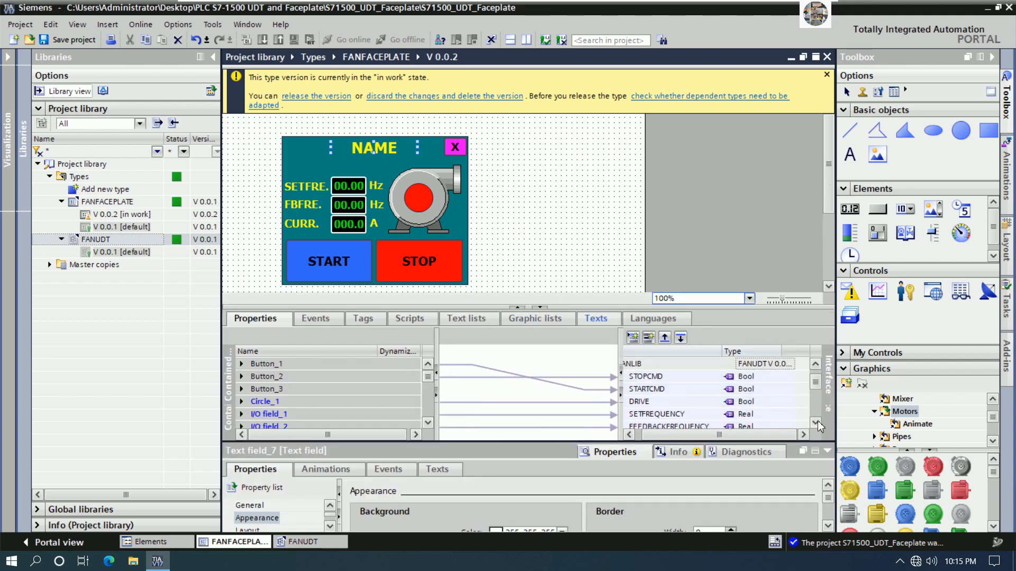
pyautogui.scroll(-5, 817, 421)
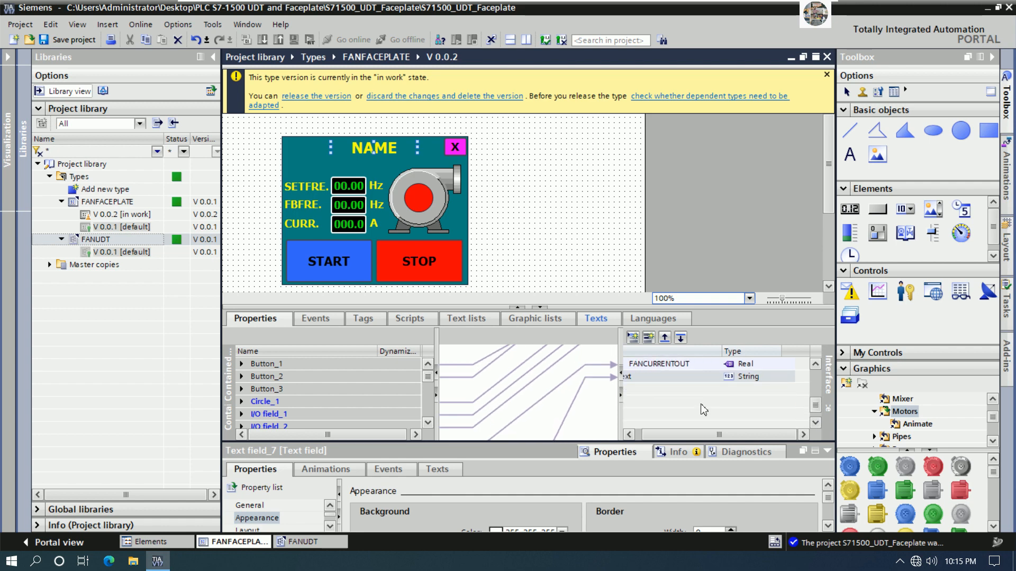
pyautogui.click(671, 396)
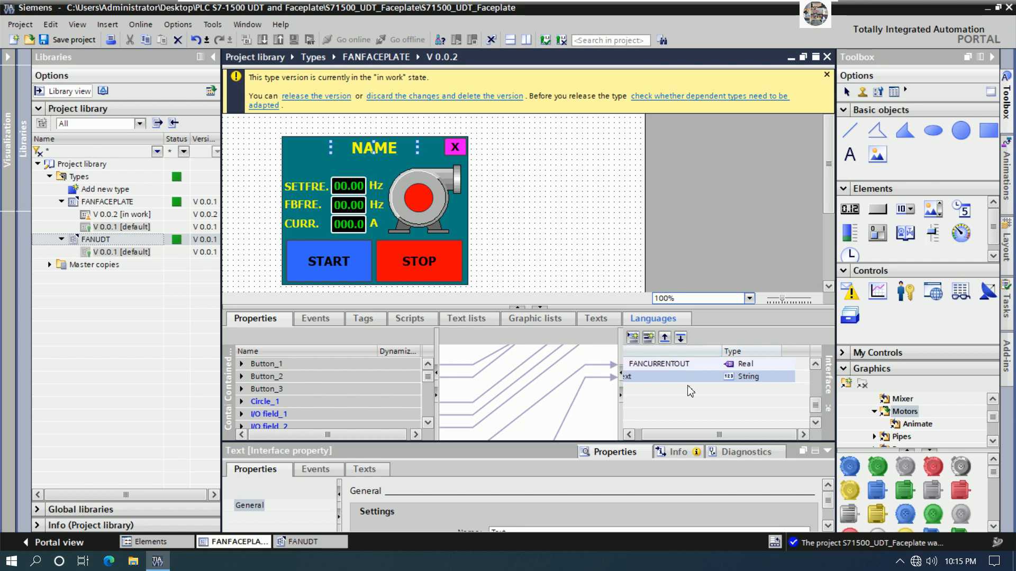
pyautogui.click(650, 340)
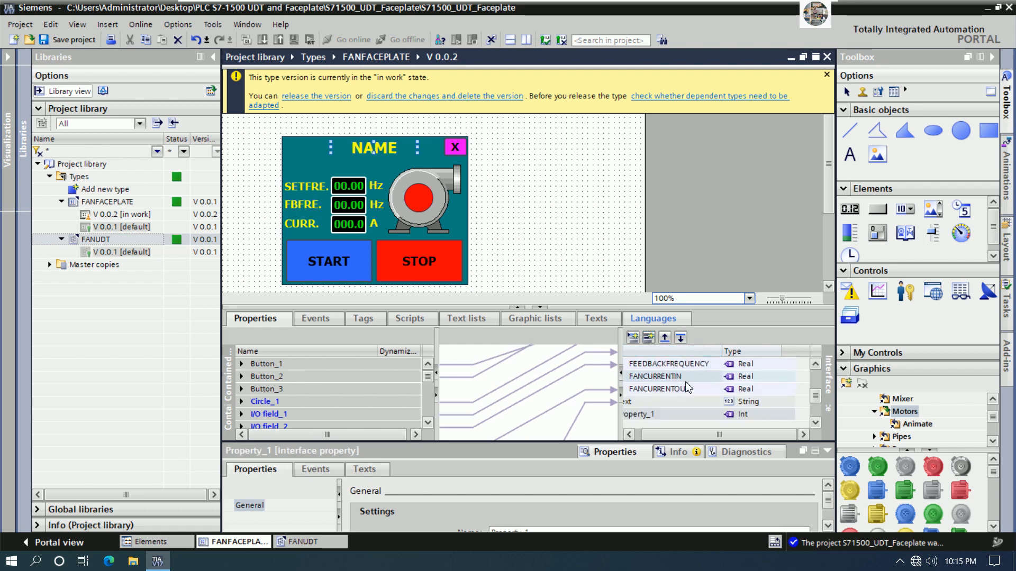
pyautogui.click(663, 415)
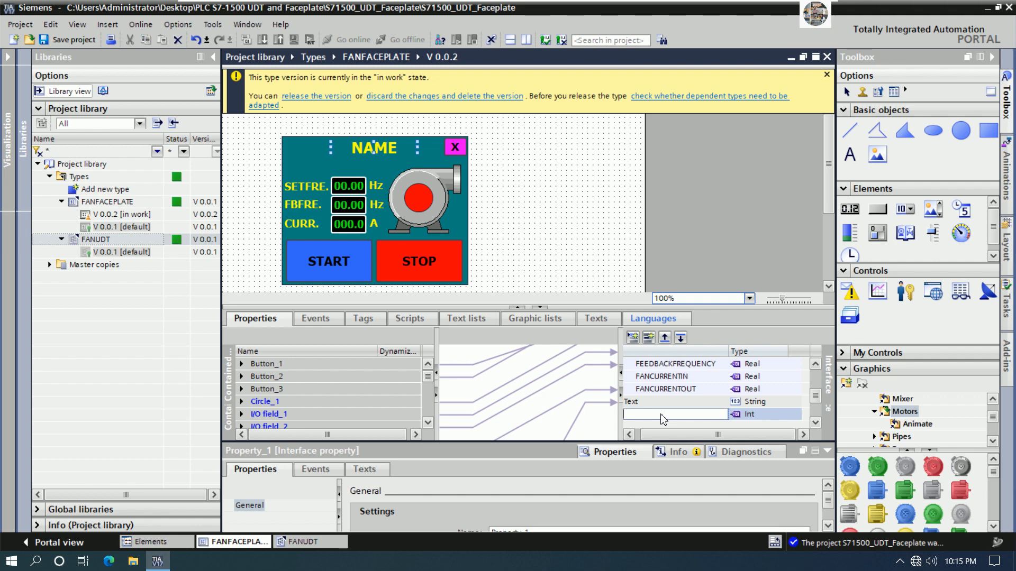
pyautogui.write('VISIBALE_FACEPLATE')
pyautogui.press('Return')
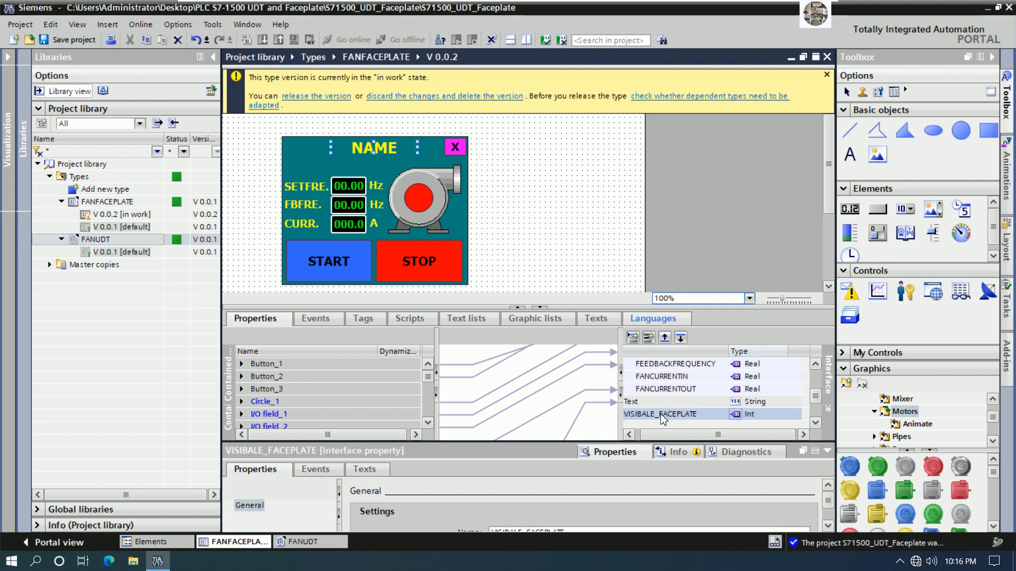
# Set the data type of the VISIBALE_FACEPLATE interface property to Bool.
pyautogui.click(785, 415)
pyautogui.click(794, 414)
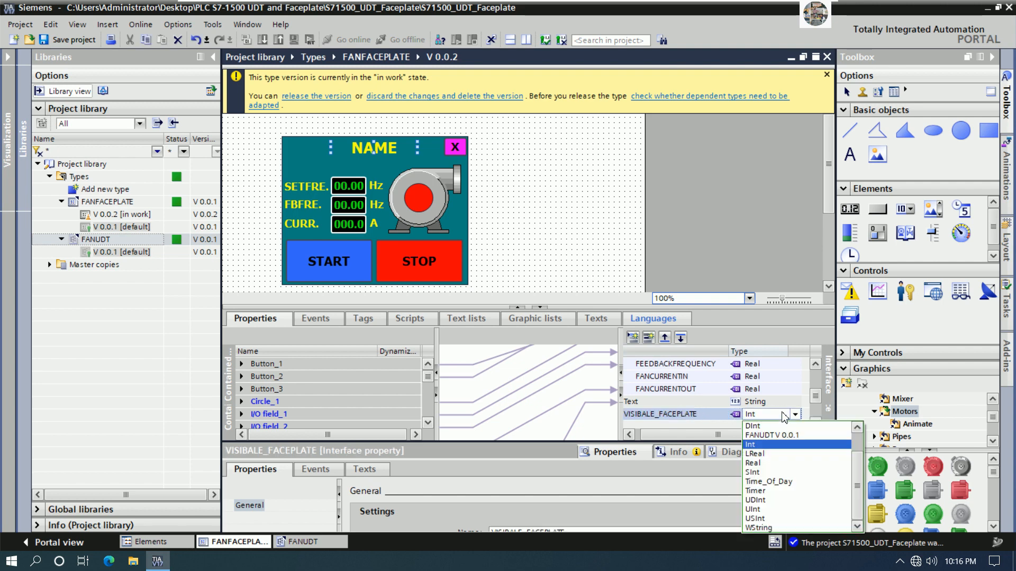
pyautogui.click(757, 426)
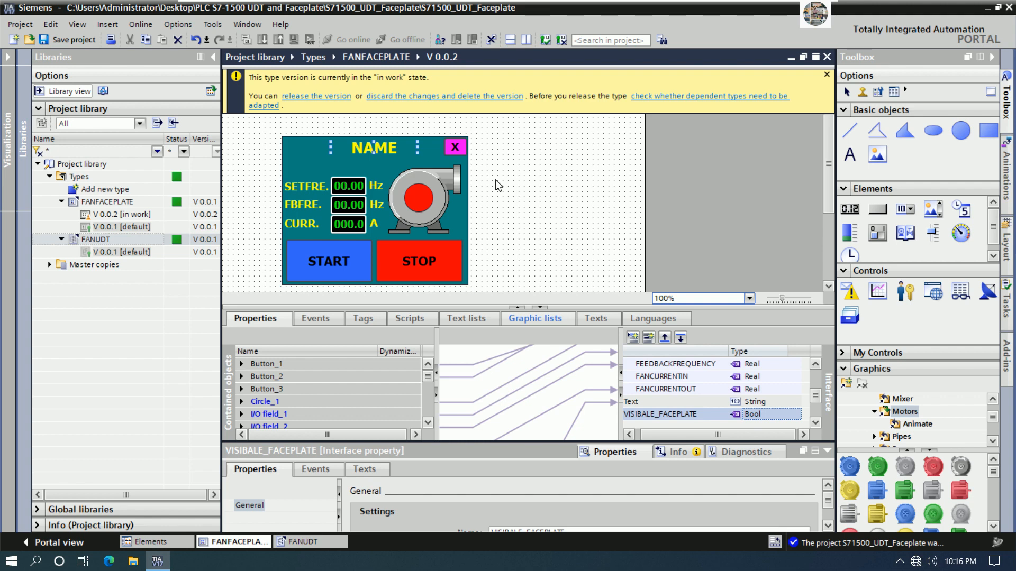
# Delete the misspelled VISIBALE_FACEPLATE property from the faceplate's interface.
pyautogui.click(456, 149)
pyautogui.click(506, 238)
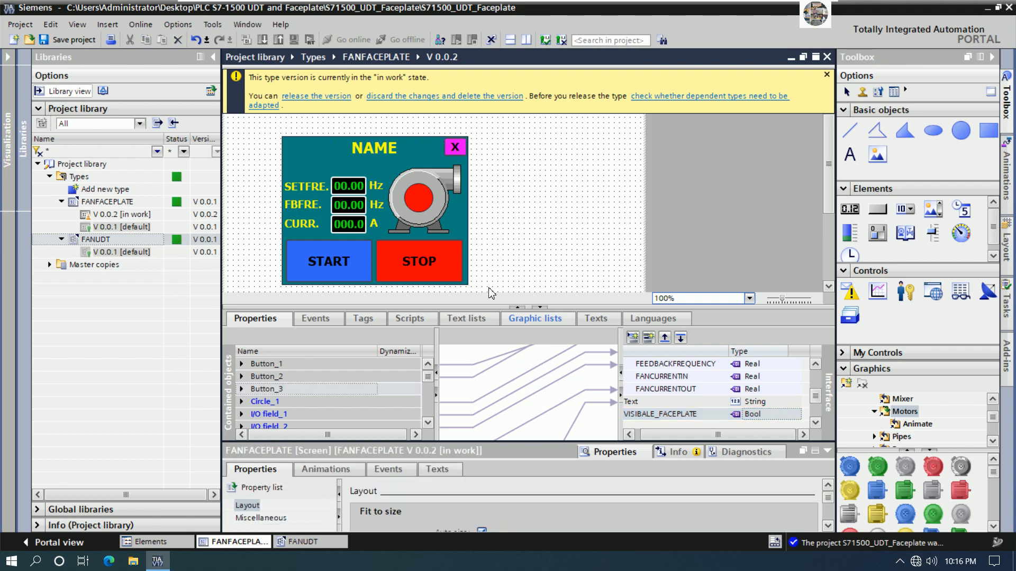
pyautogui.click(455, 153)
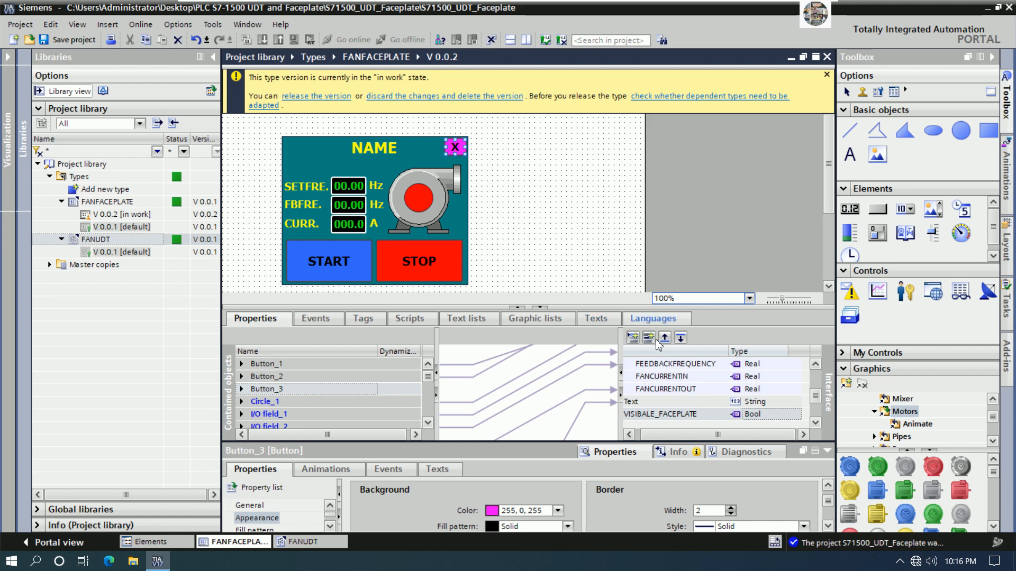
pyautogui.click(673, 418)
pyautogui.press('Delete')
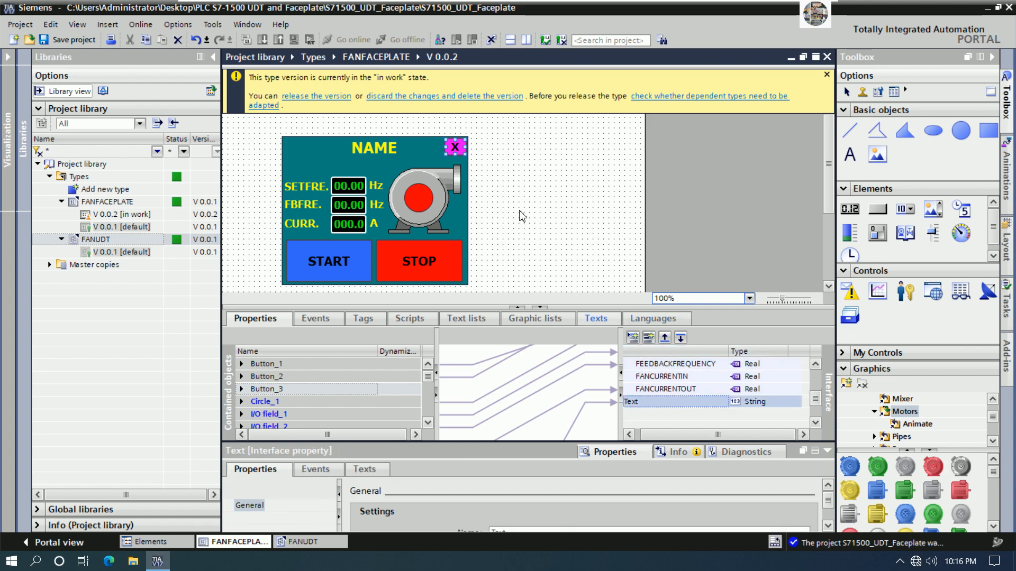
# Save the project and add a Bool interface property named VISIBLE_FACEPLATE below the Text property.
pyautogui.click(70, 41)
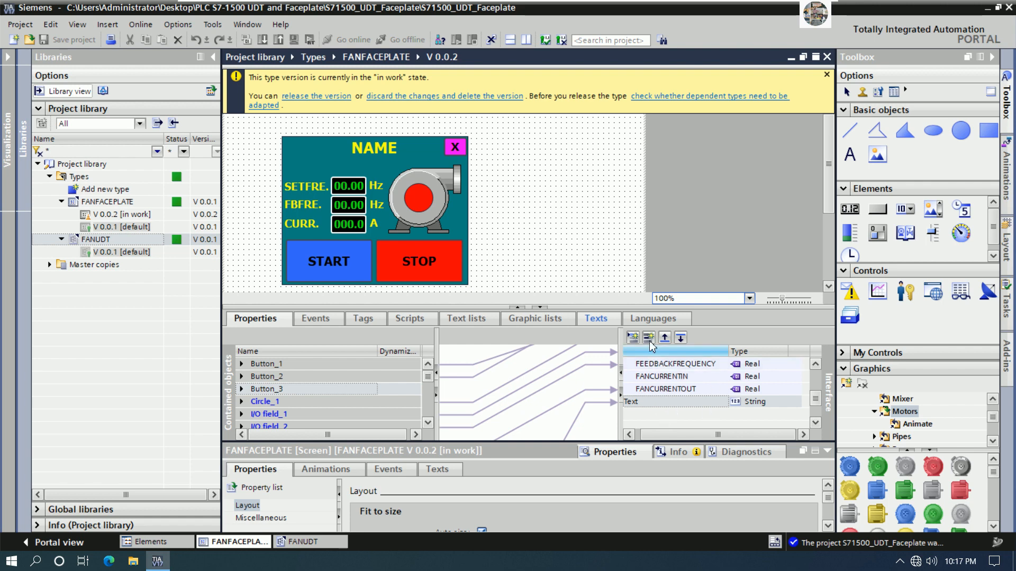
pyautogui.click(669, 415)
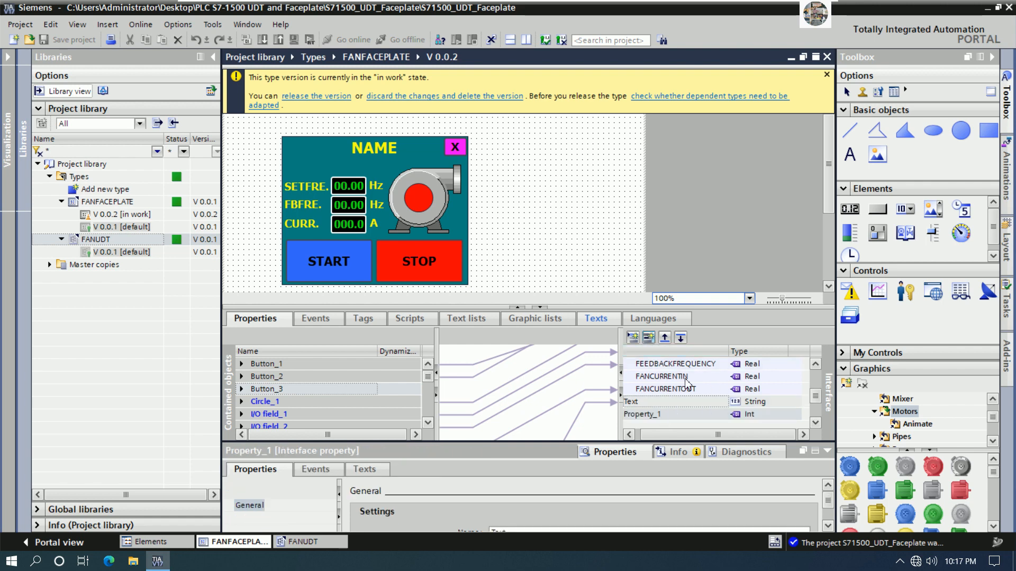
pyautogui.click(674, 416)
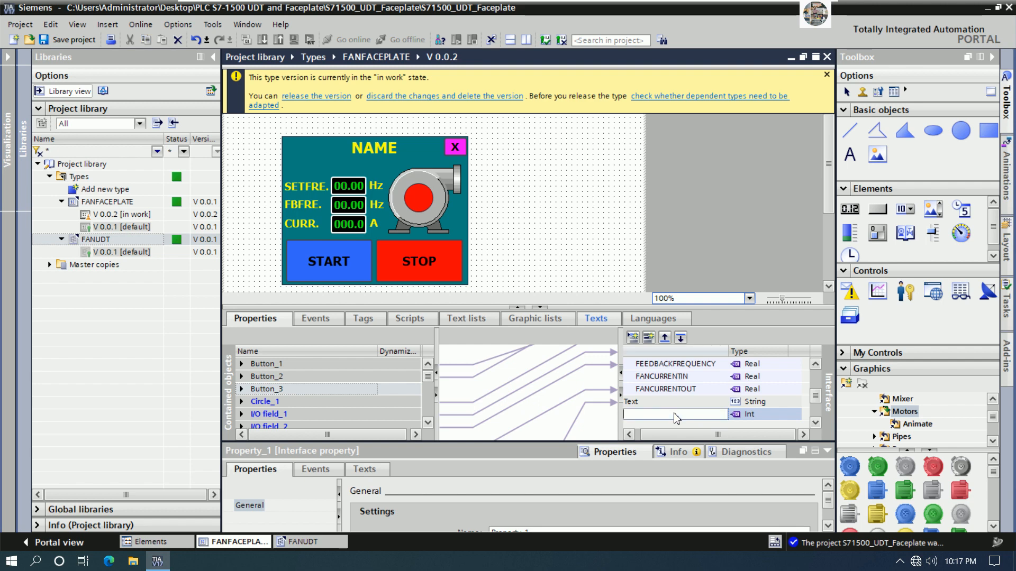
pyautogui.write('VISIBLE_FACEPLATE')
pyautogui.press('Return')
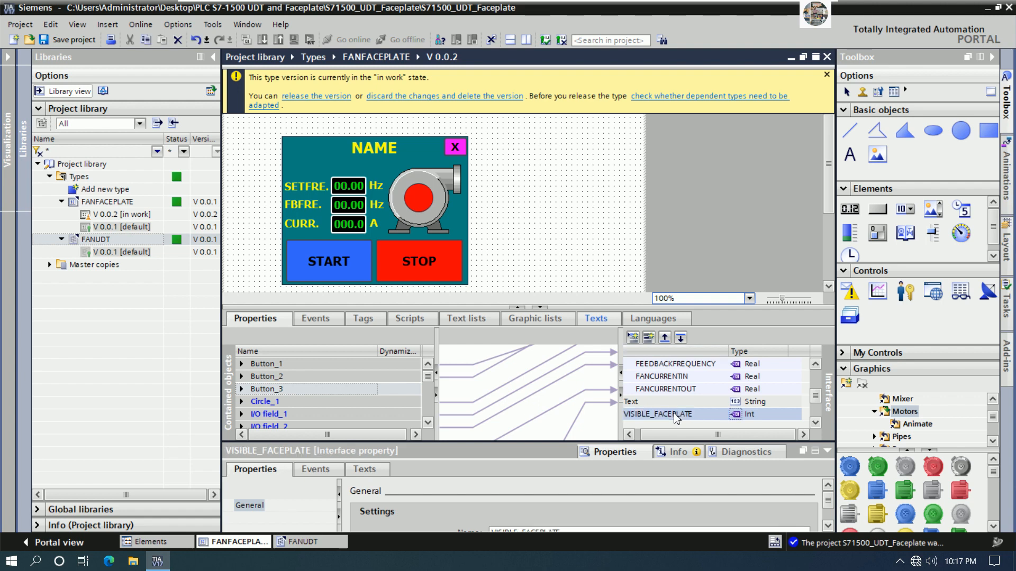
pyautogui.click(782, 420)
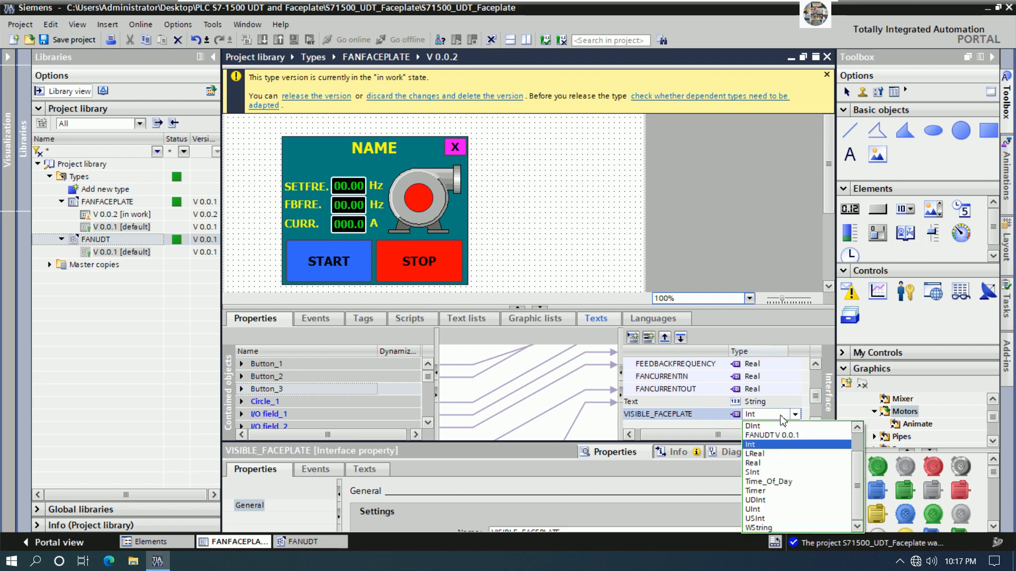
pyautogui.click(771, 429)
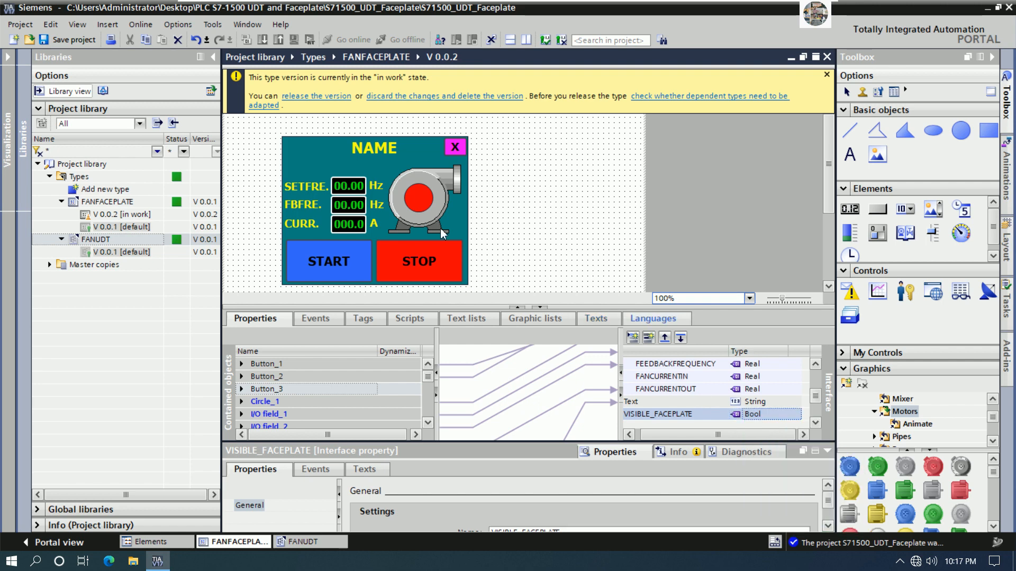
# Assign the ResetBit function to the Click event of the X button.
pyautogui.click(458, 154)
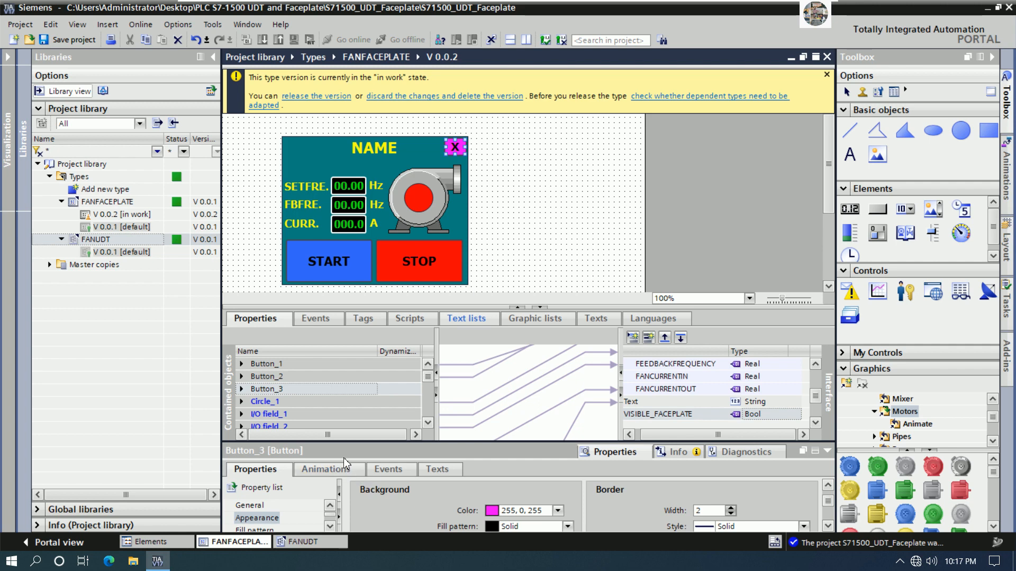
pyautogui.moveTo(358, 447); pyautogui.dragTo(365, 389)
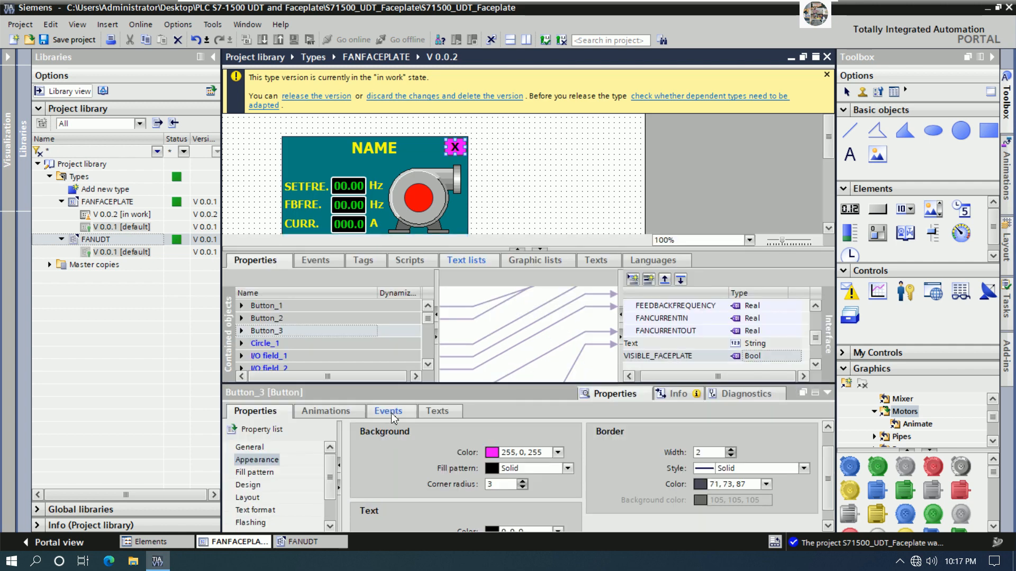
pyautogui.click(390, 411)
pyautogui.click(288, 460)
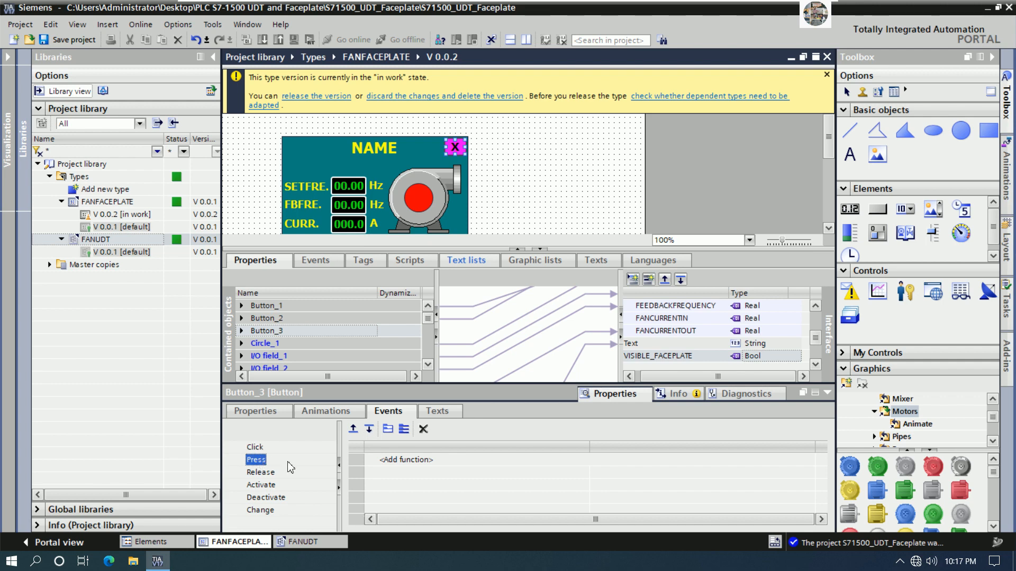
pyautogui.click(255, 447)
pyautogui.click(448, 463)
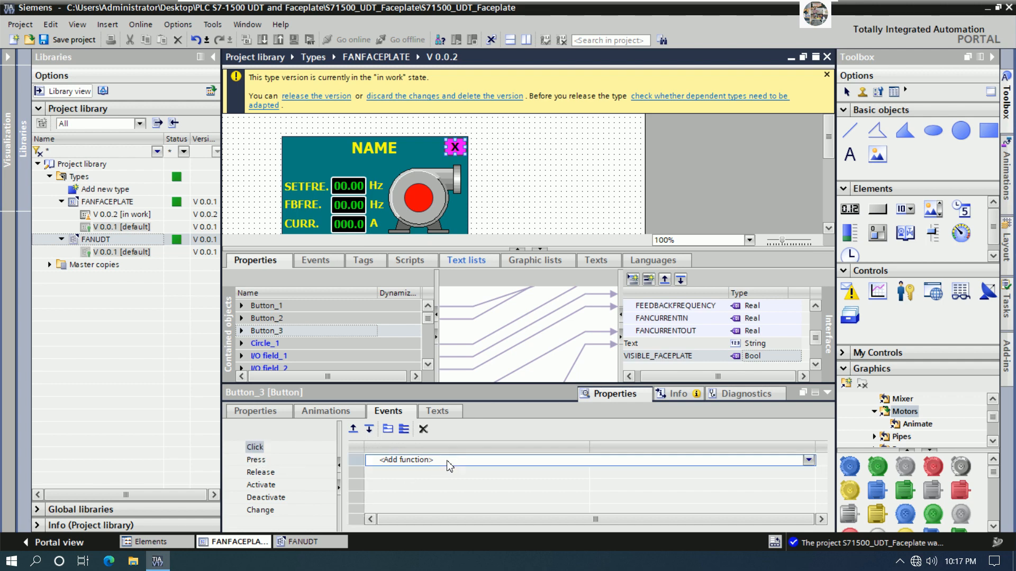
pyautogui.write('RES')
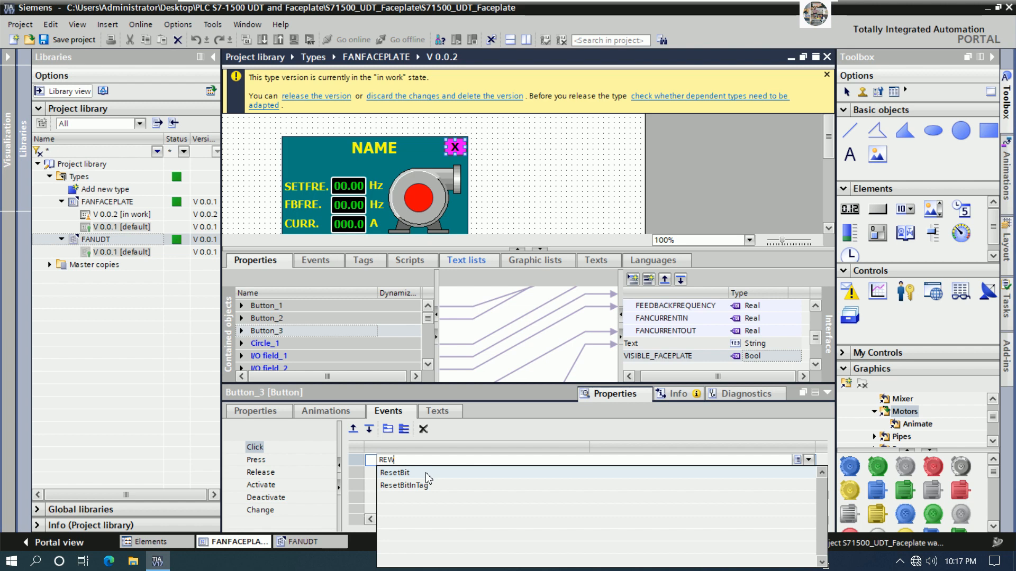
pyautogui.click(425, 473)
# Link the ResetBit function's Tag (Input/output) parameter to the VISIBLE_FACEPLATE interface property.
pyautogui.click(595, 474)
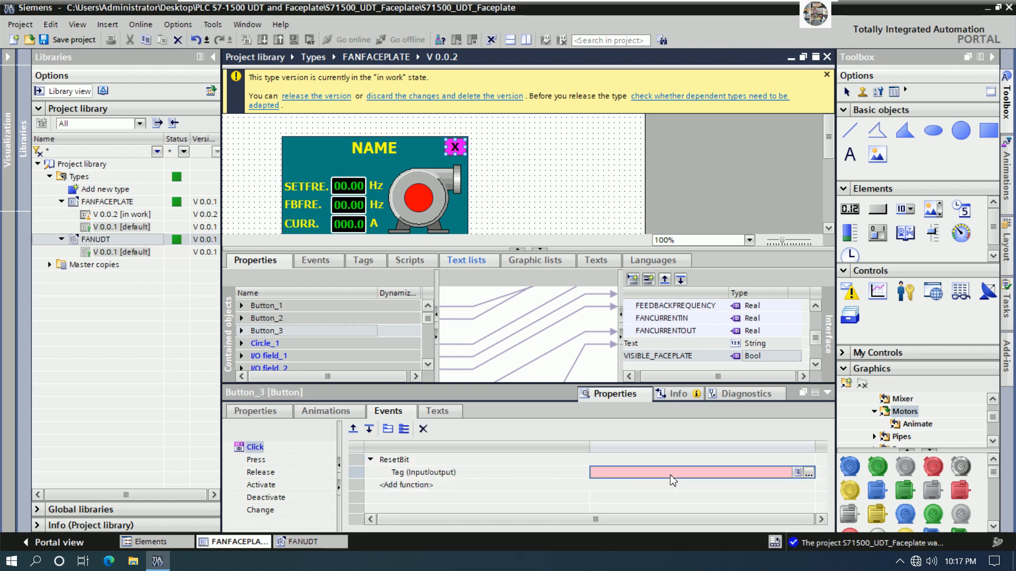
pyautogui.click(809, 473)
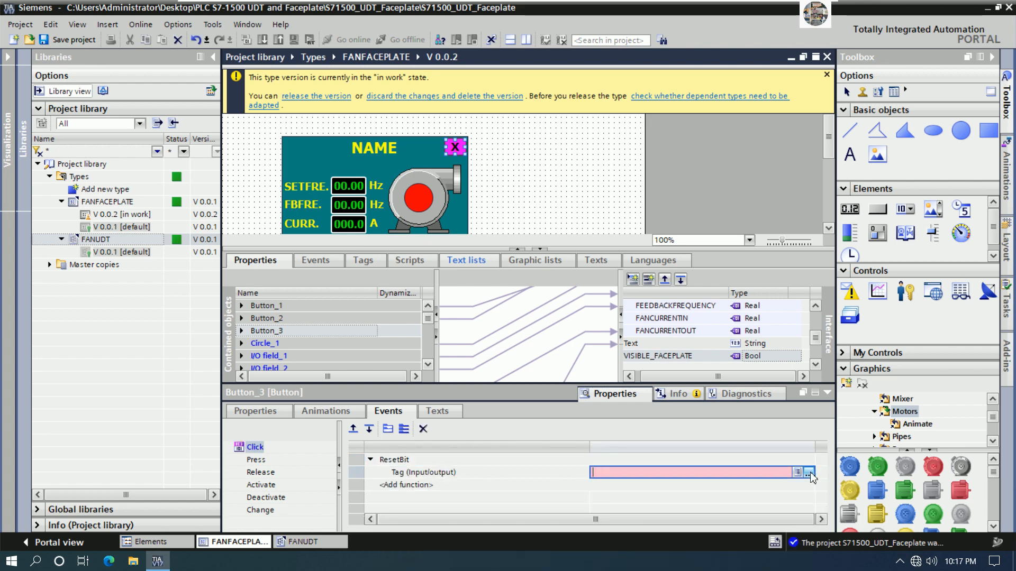
pyautogui.click(810, 472)
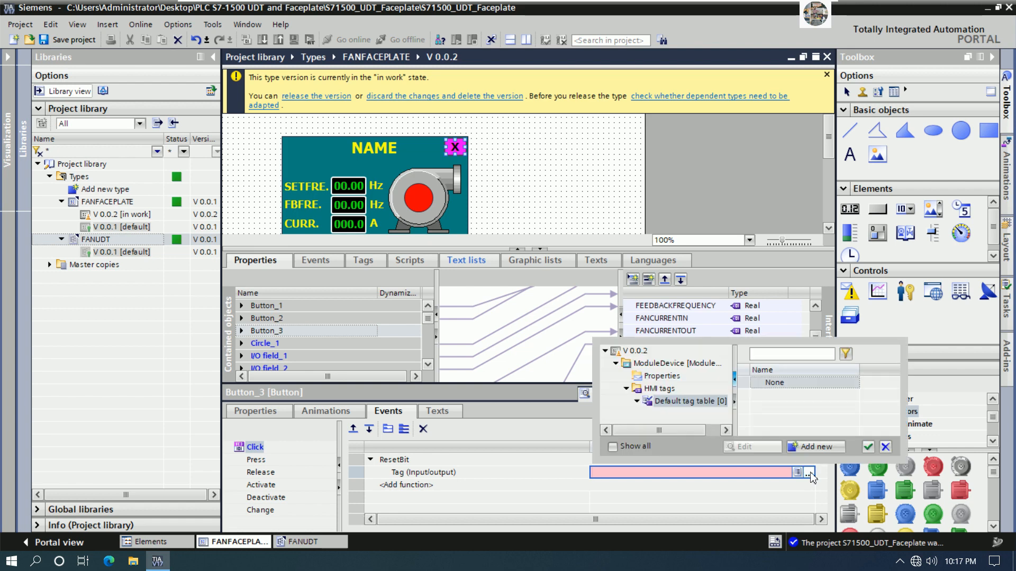
pyautogui.click(661, 376)
pyautogui.click(894, 421)
pyautogui.click(894, 420)
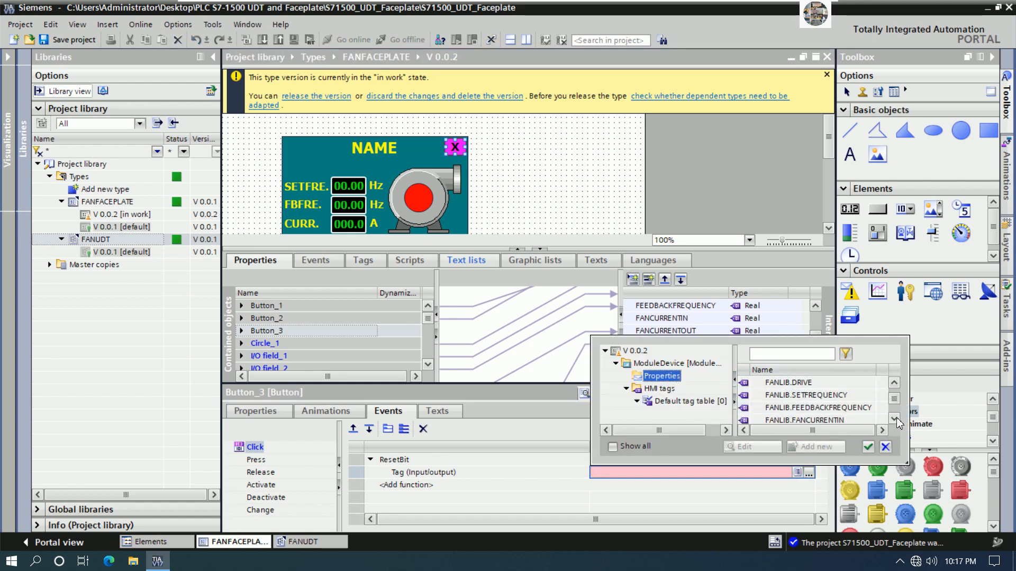
pyautogui.click(894, 419)
pyautogui.click(894, 420)
pyautogui.click(894, 420)
pyautogui.click(799, 408)
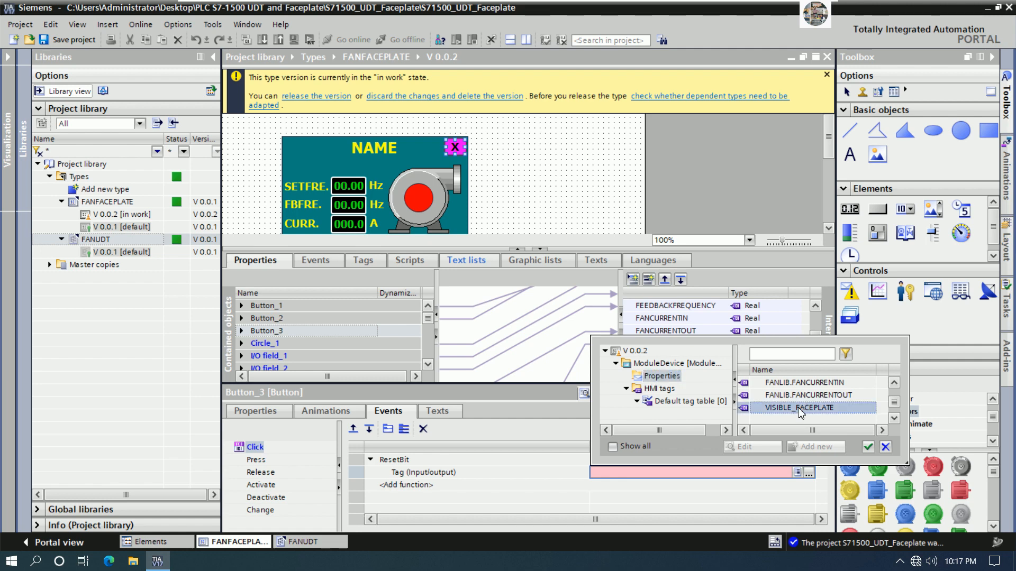
pyautogui.click(868, 446)
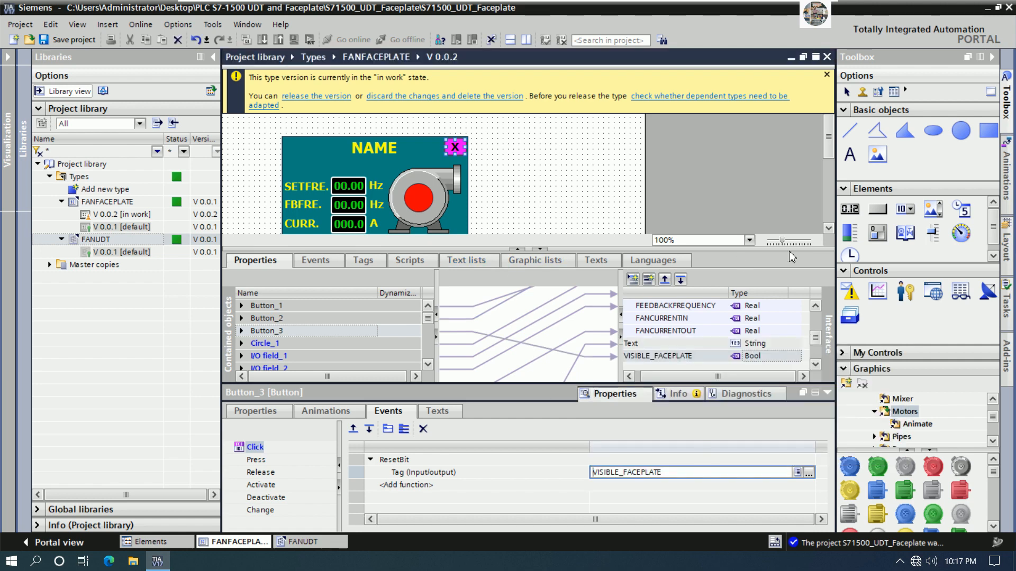
pyautogui.moveTo(826, 154); pyautogui.dragTo(824, 164)
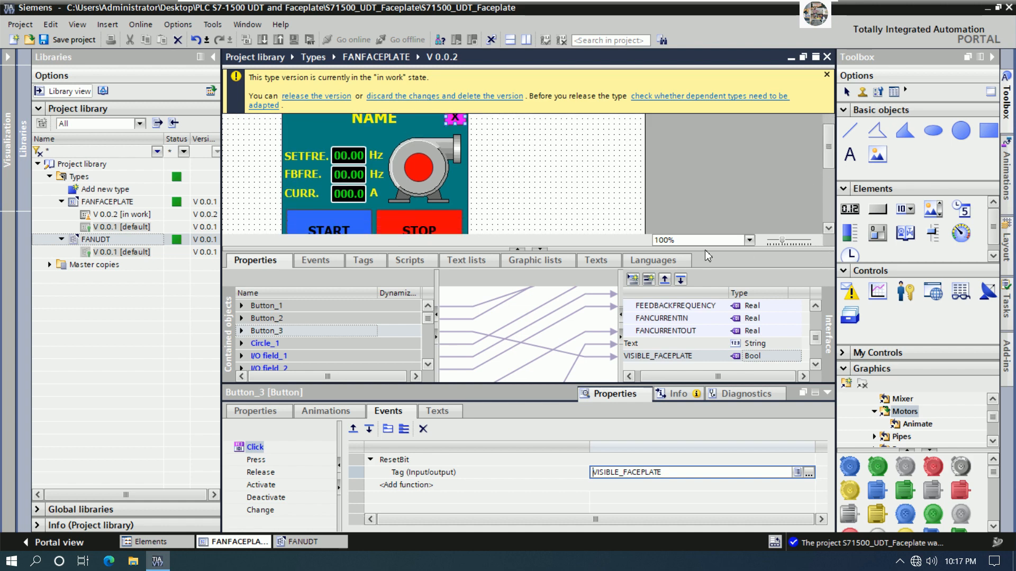
pyautogui.moveTo(706, 249); pyautogui.dragTo(711, 324)
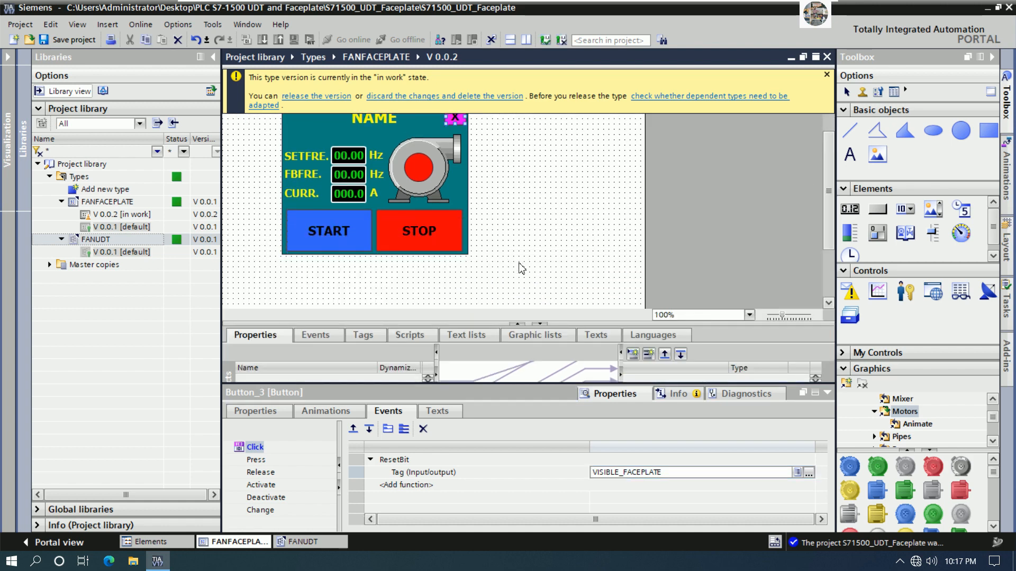
pyautogui.scroll(1, 522, 268)
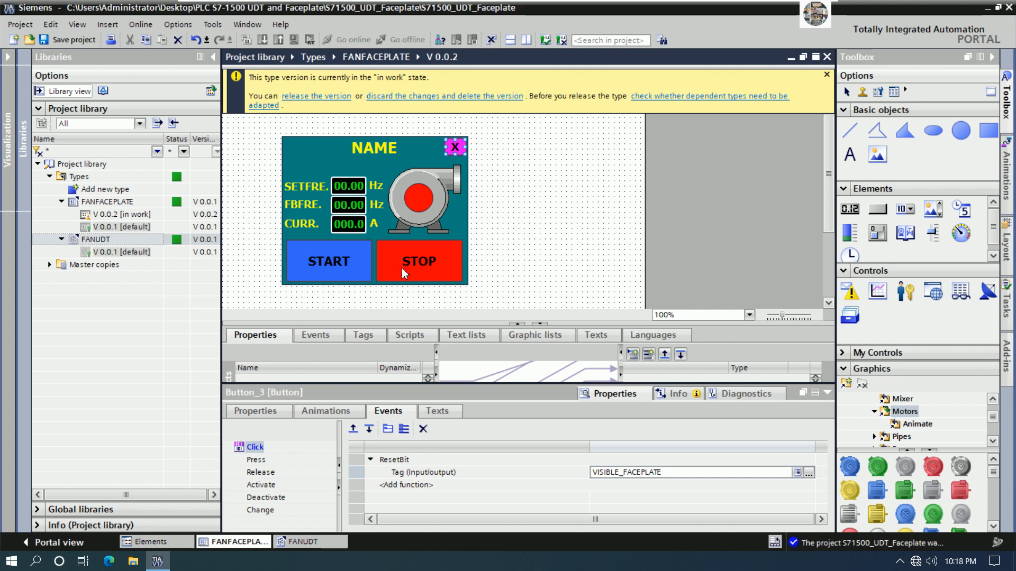
# Select all objects of the fan faceplate together and add a Visibility animation to them.
pyautogui.click(325, 252)
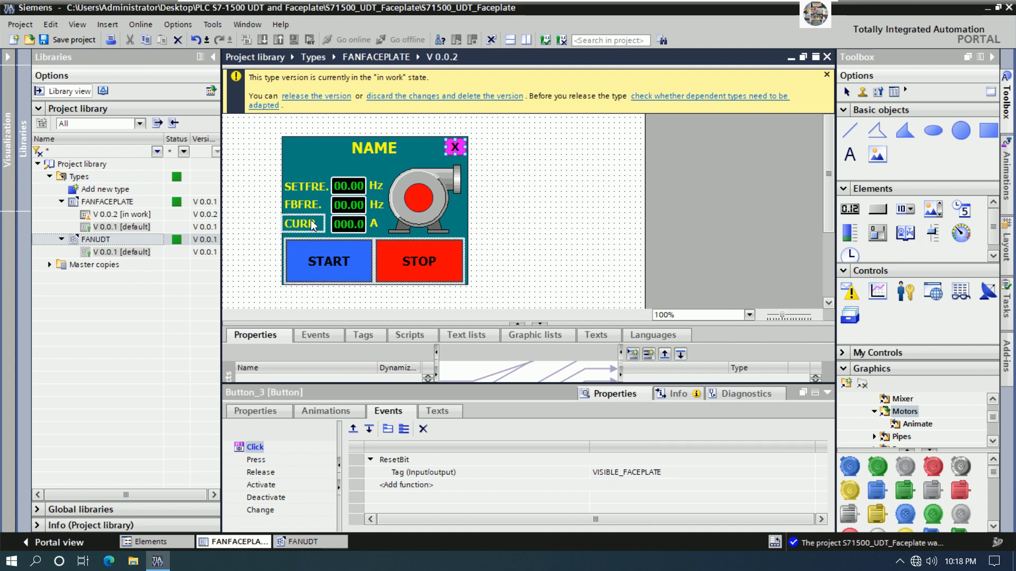
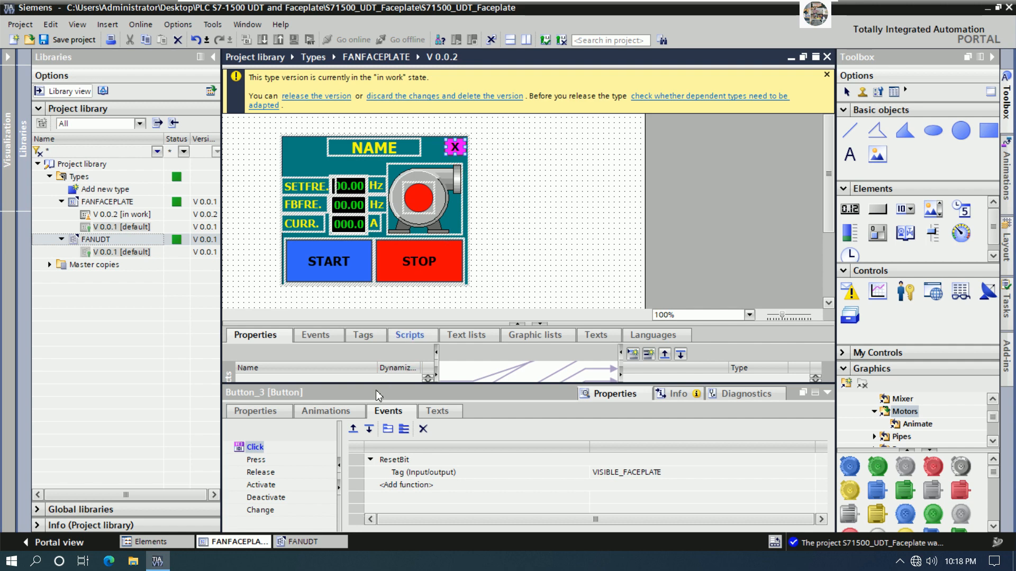
pyautogui.click(327, 413)
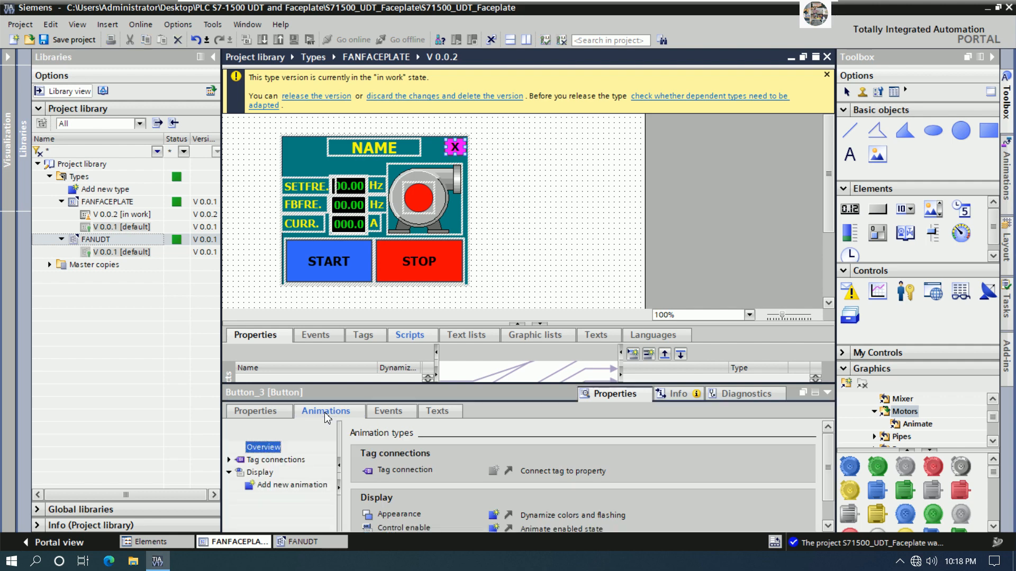
pyautogui.doubleClick(275, 491)
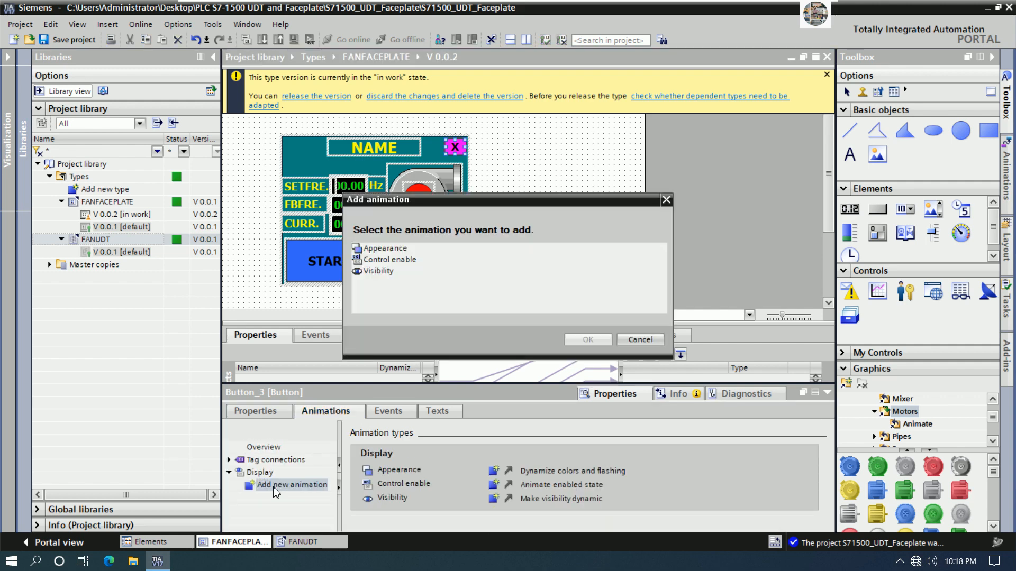
pyautogui.click(386, 271)
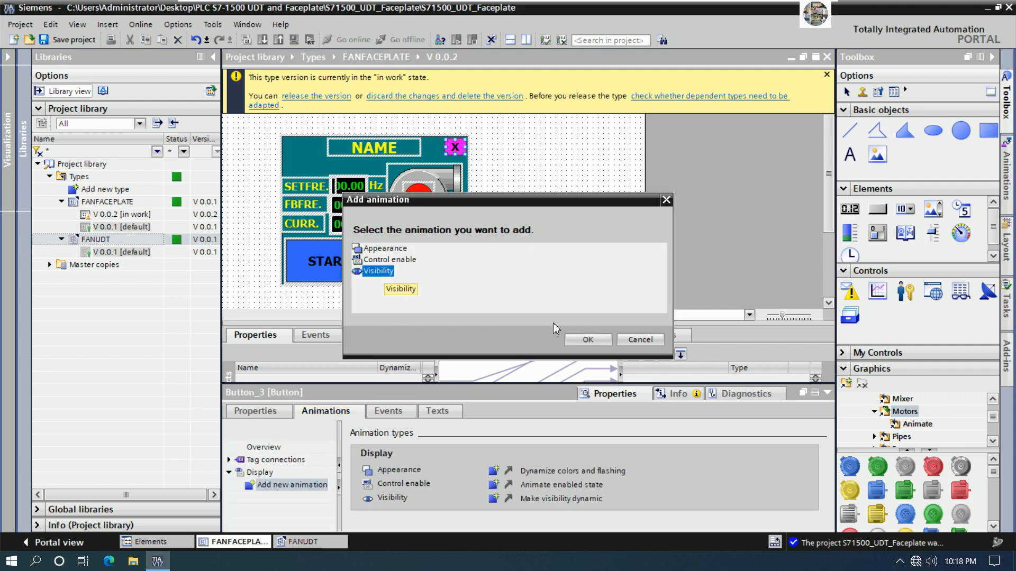
pyautogui.click(586, 343)
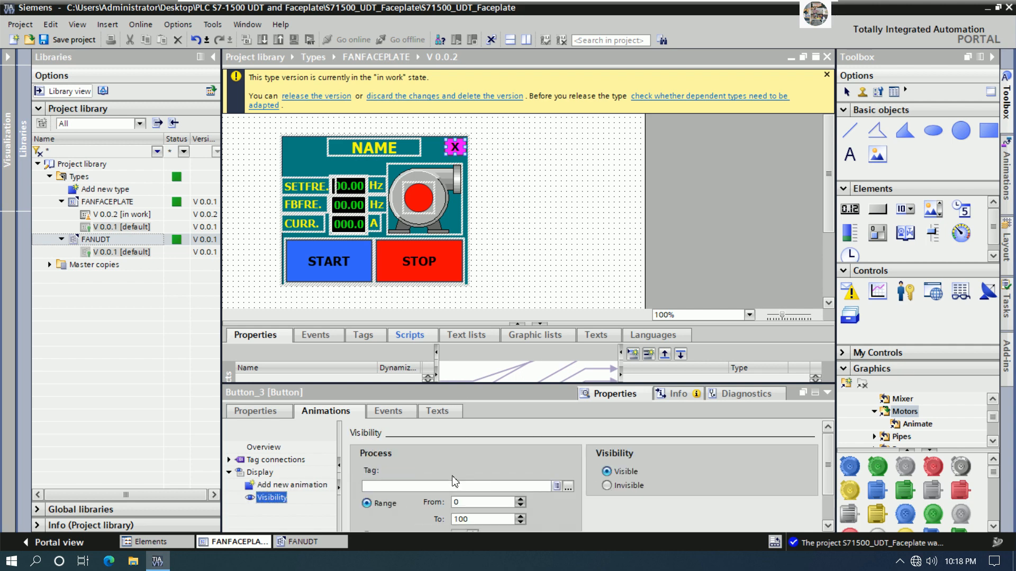
# Assign the VISIBLE_FACEPLATE interface property as the process tag of the visibility animation.
pyautogui.click(568, 486)
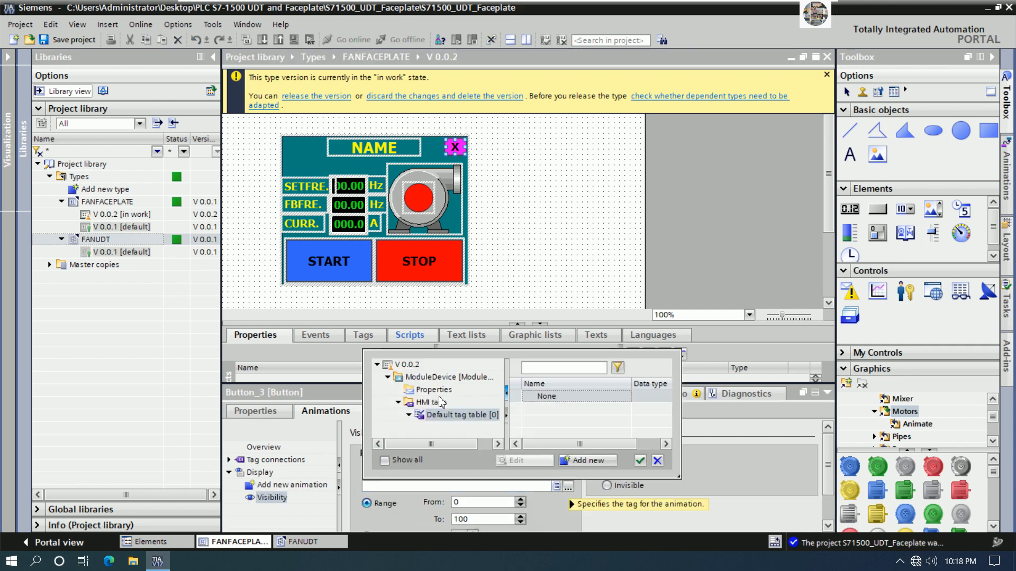
pyautogui.click(445, 414)
pyautogui.scroll(-3, 668, 415)
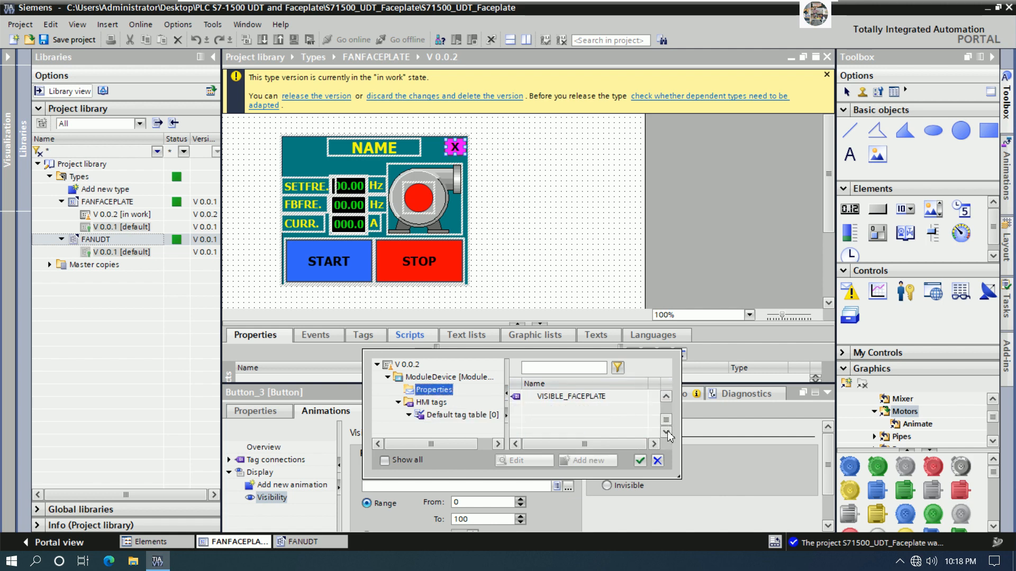
pyautogui.click(581, 397)
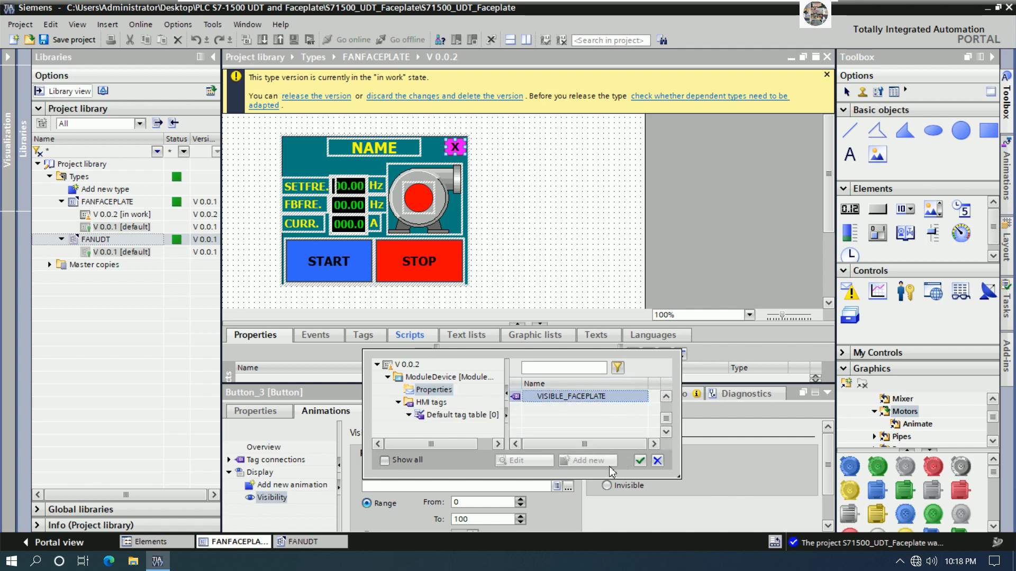
pyautogui.click(640, 461)
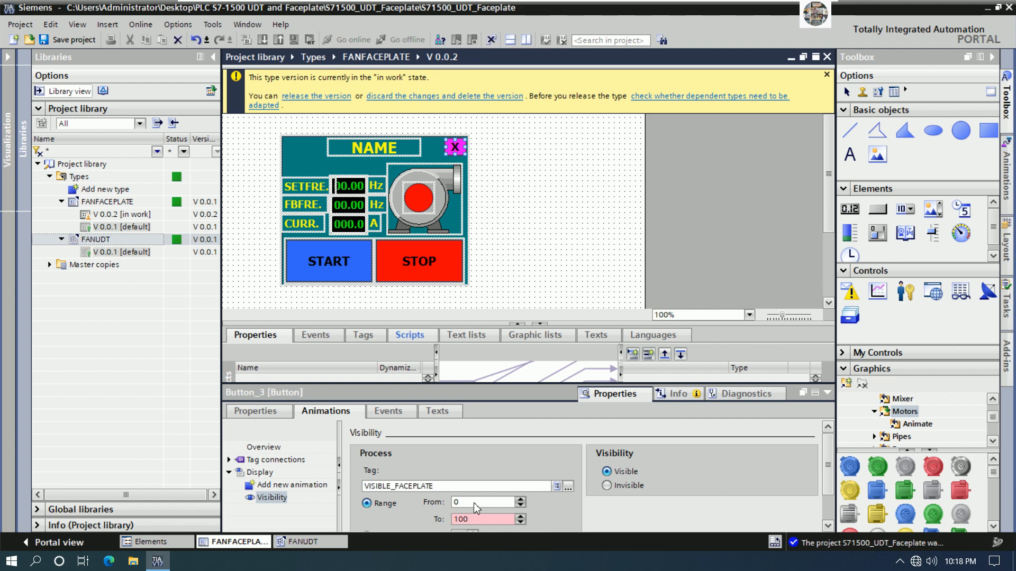
# Set the visibility animation's range from 0 to 0 with the objects Invisible, and enlarge the properties area.
pyautogui.doubleClick(456, 503)
pyautogui.doubleClick(475, 523)
pyautogui.write('0')
pyautogui.click(607, 485)
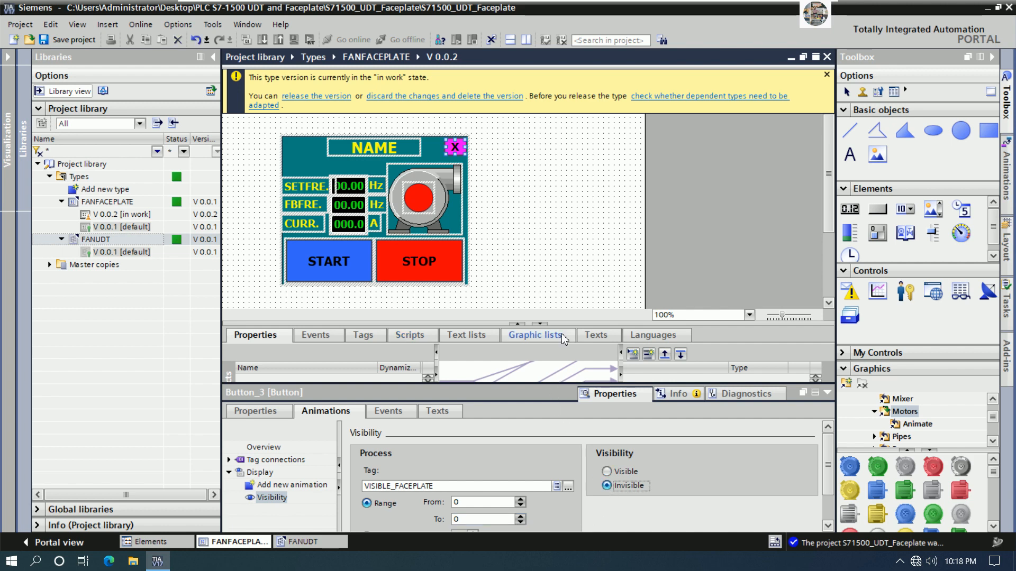
pyautogui.moveTo(568, 323); pyautogui.dragTo(570, 308)
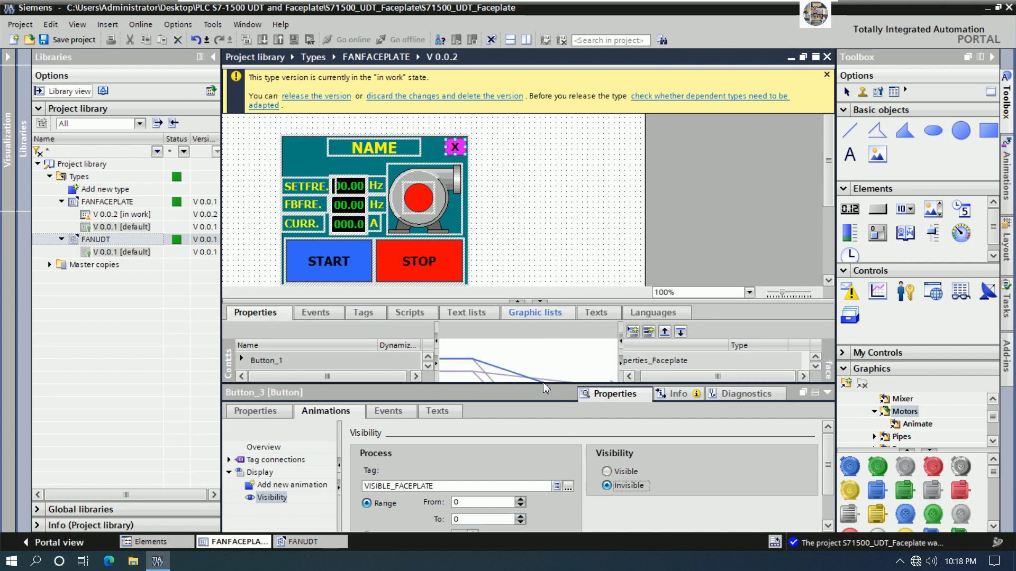
pyautogui.moveTo(545, 388); pyautogui.dragTo(546, 370)
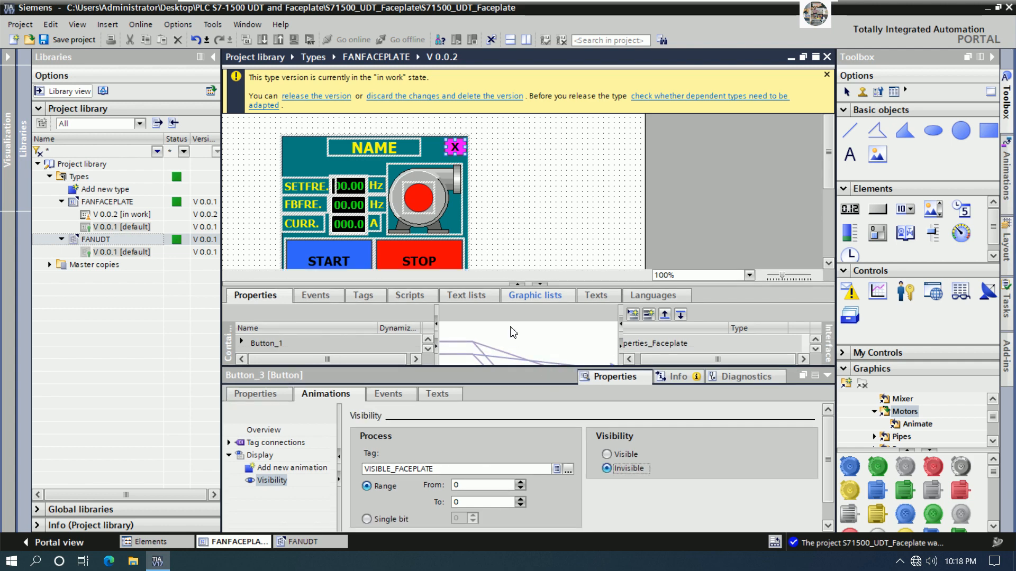
# Check the visibility animation on the red circle, the fan symbol and the NAME text field.
pyautogui.click(528, 208)
pyautogui.click(425, 204)
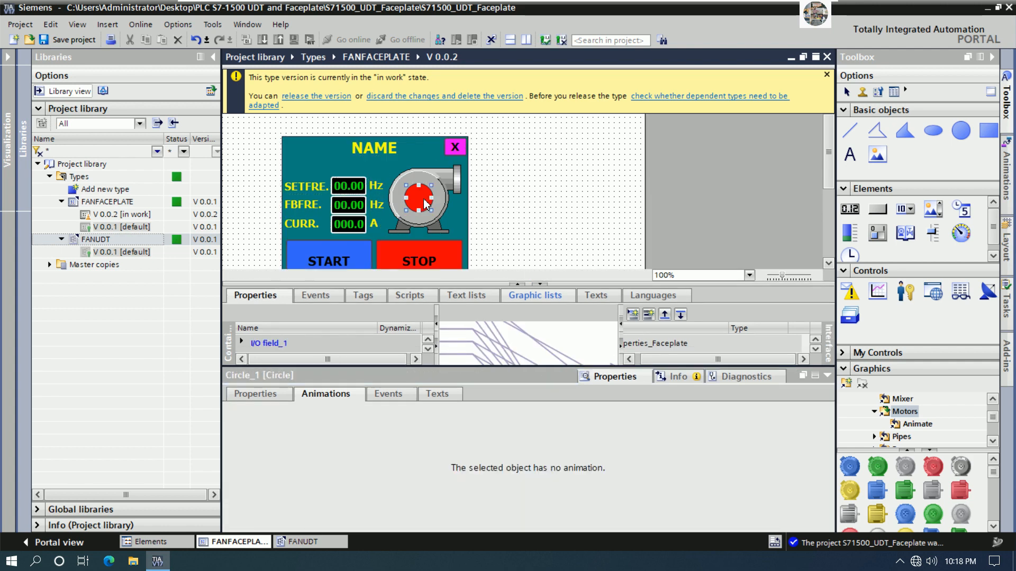
pyautogui.click(444, 182)
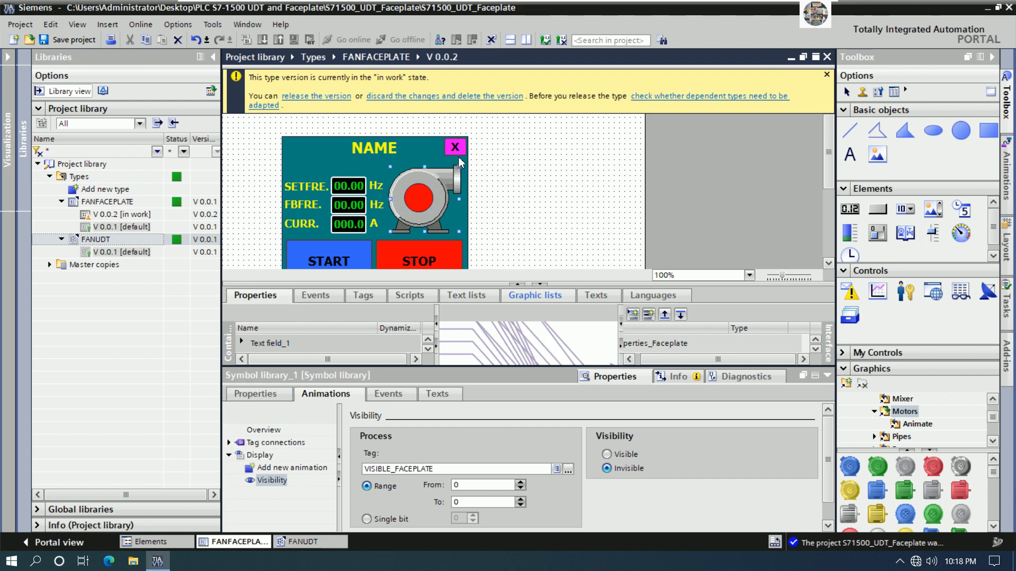
pyautogui.click(378, 153)
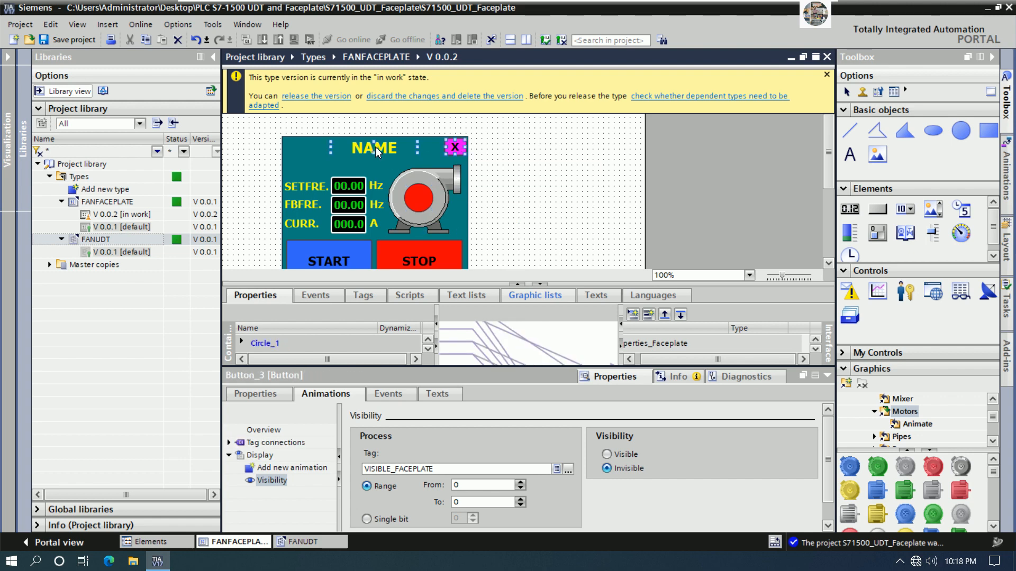
pyautogui.click(524, 181)
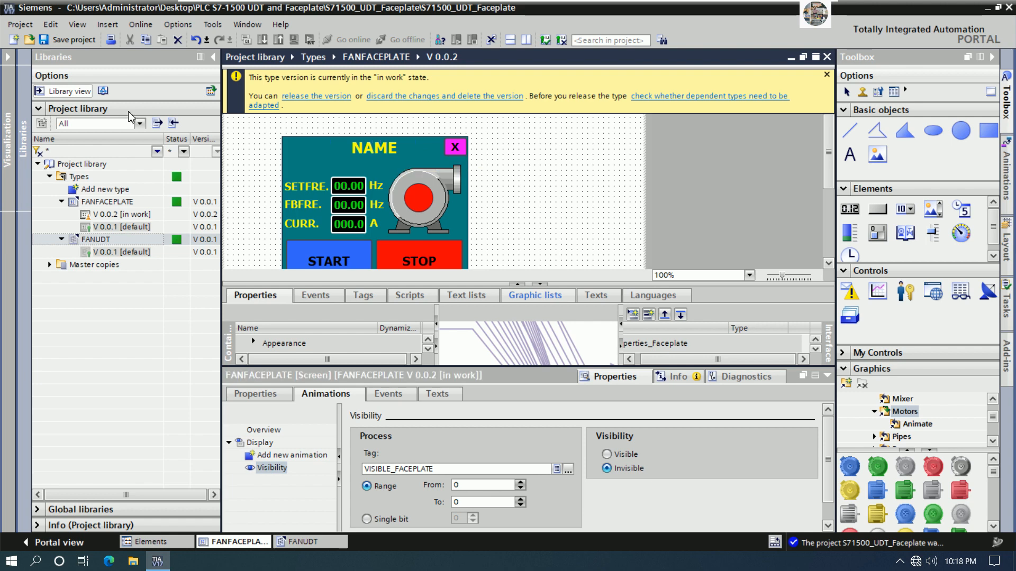
# Save the project and release FANFACEPLATE version 0.0.2 with its instances in the project updated.
pyautogui.click(72, 40)
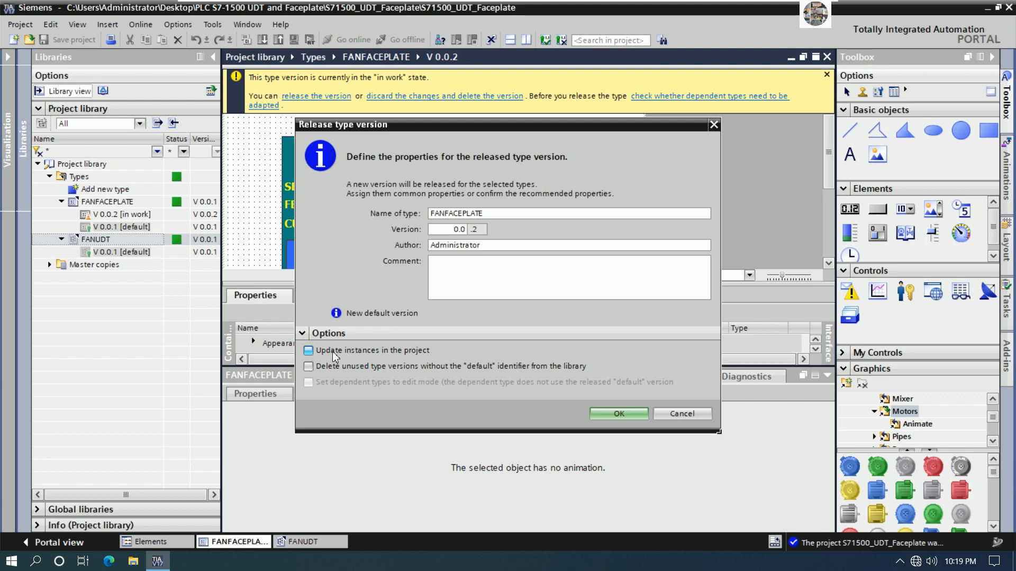
pyautogui.click(332, 354)
pyautogui.click(614, 414)
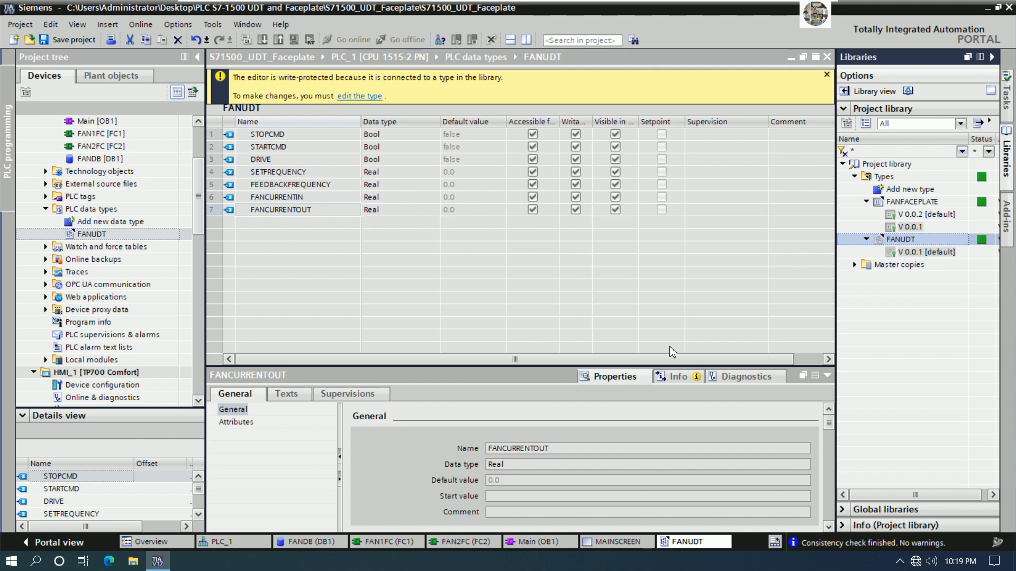
# Open MAINSCREEN and move the fan faceplate instance slightly upward.
pyautogui.click(619, 542)
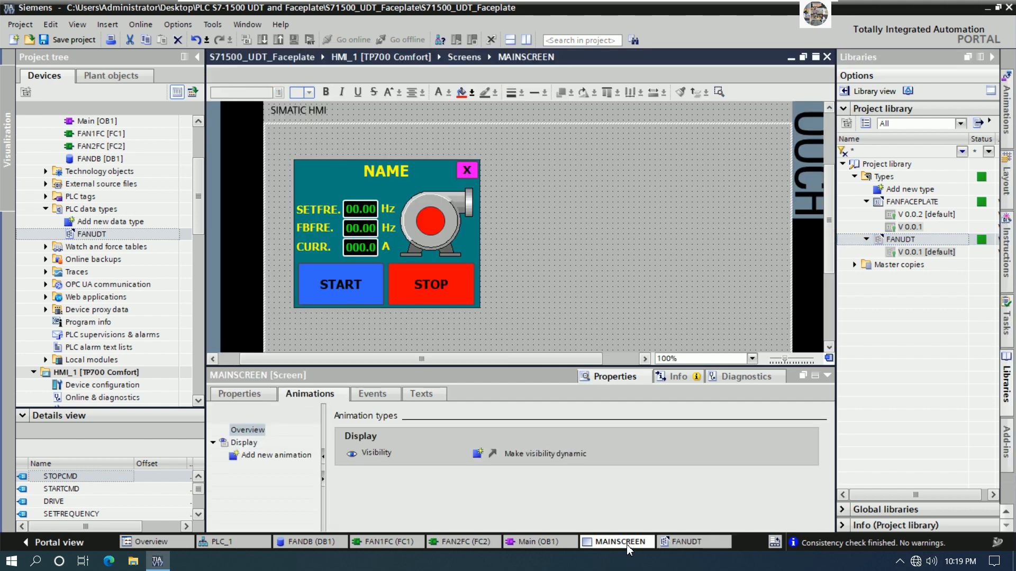
pyautogui.click(455, 260)
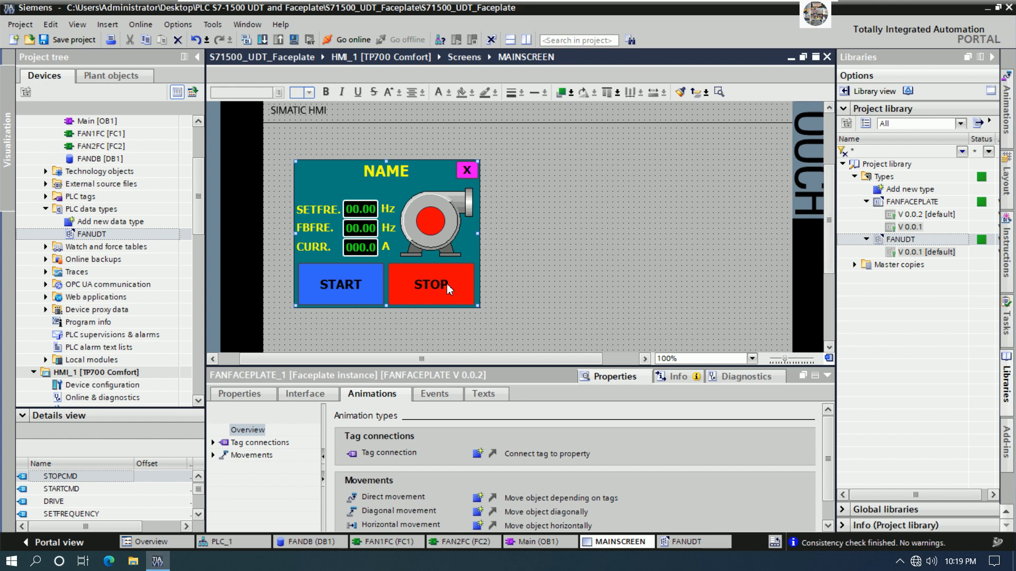
pyautogui.moveTo(449, 288); pyautogui.dragTo(448, 279)
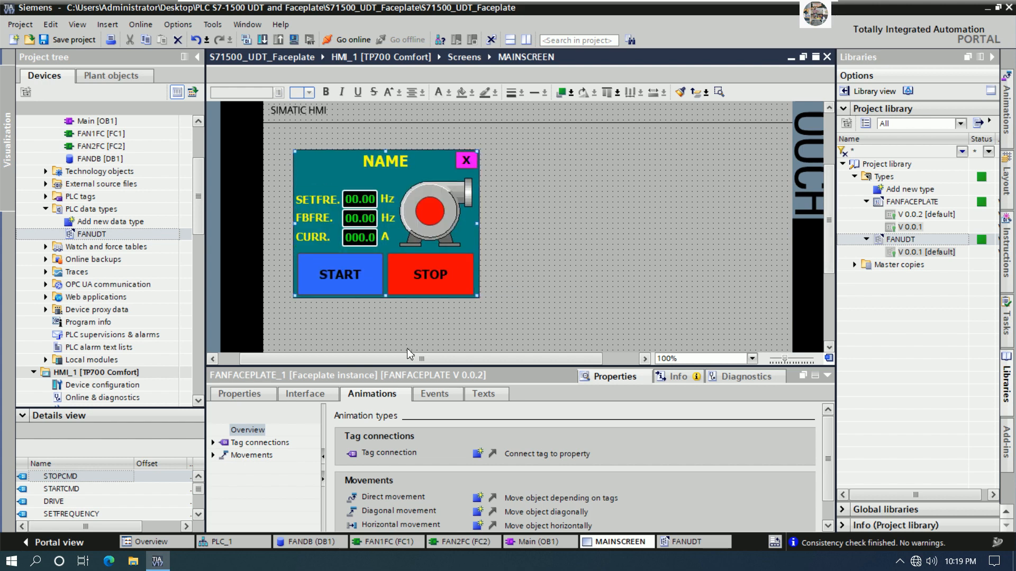
# Set the static value of the faceplate instance's Text interface property to FAN1.
pyautogui.click(309, 398)
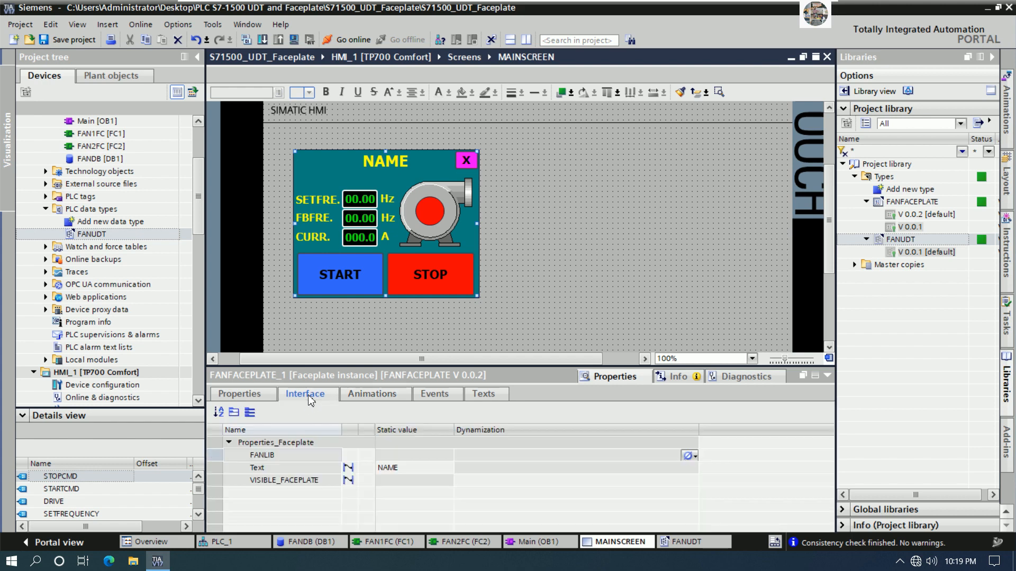
pyautogui.click(408, 468)
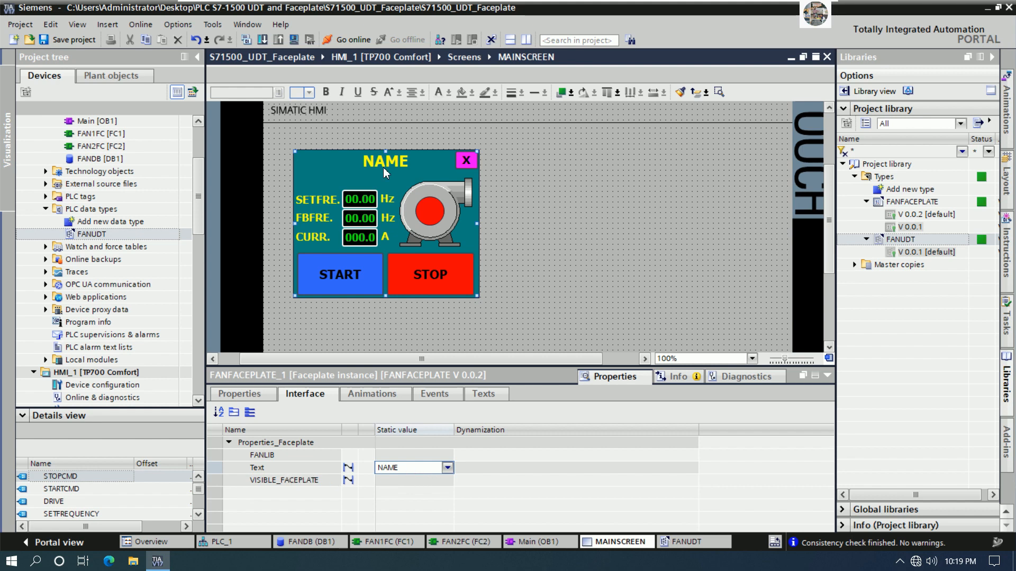
pyautogui.click(414, 471)
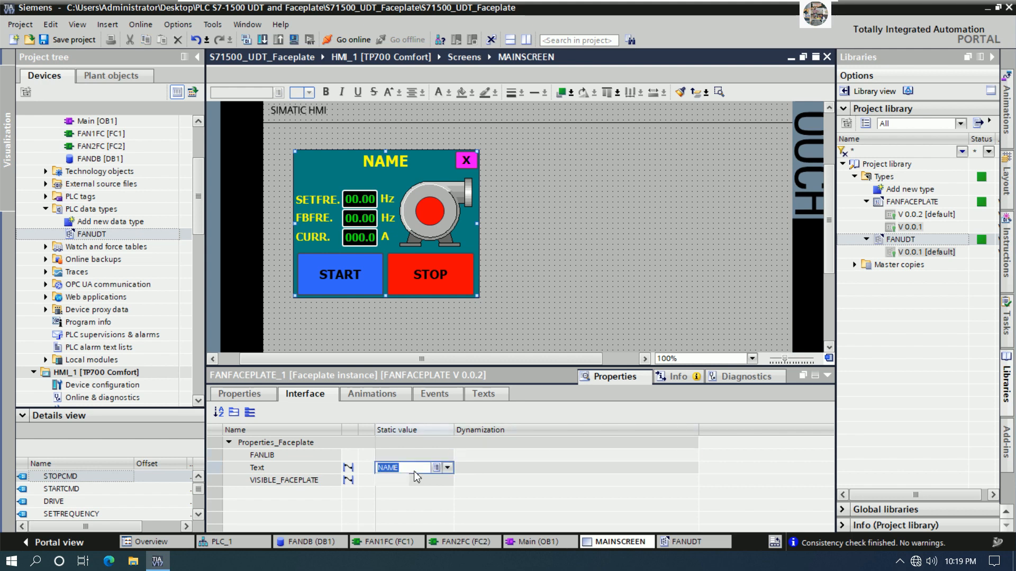
pyautogui.write('FAN1')
pyautogui.click(416, 477)
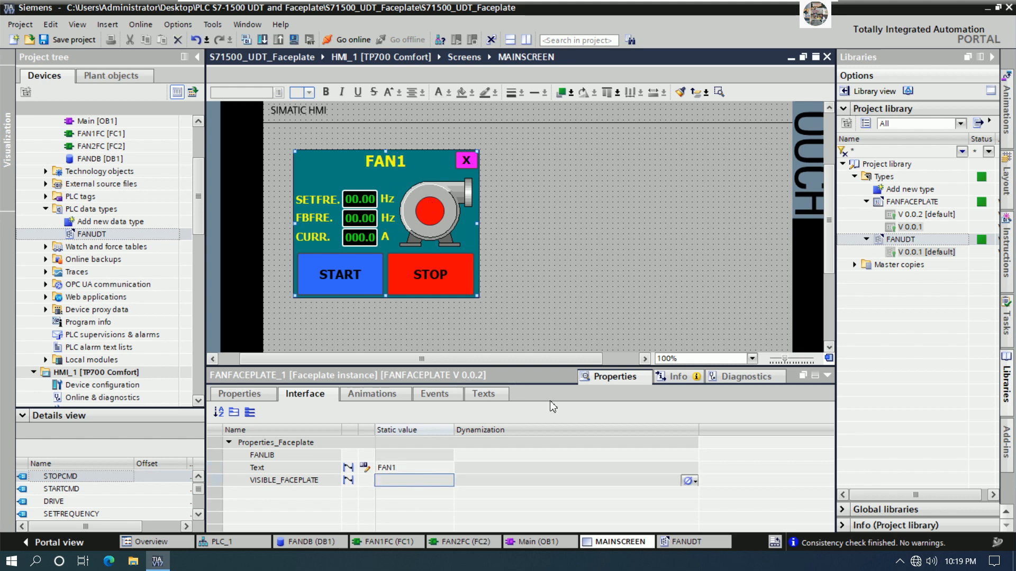
pyautogui.click(535, 466)
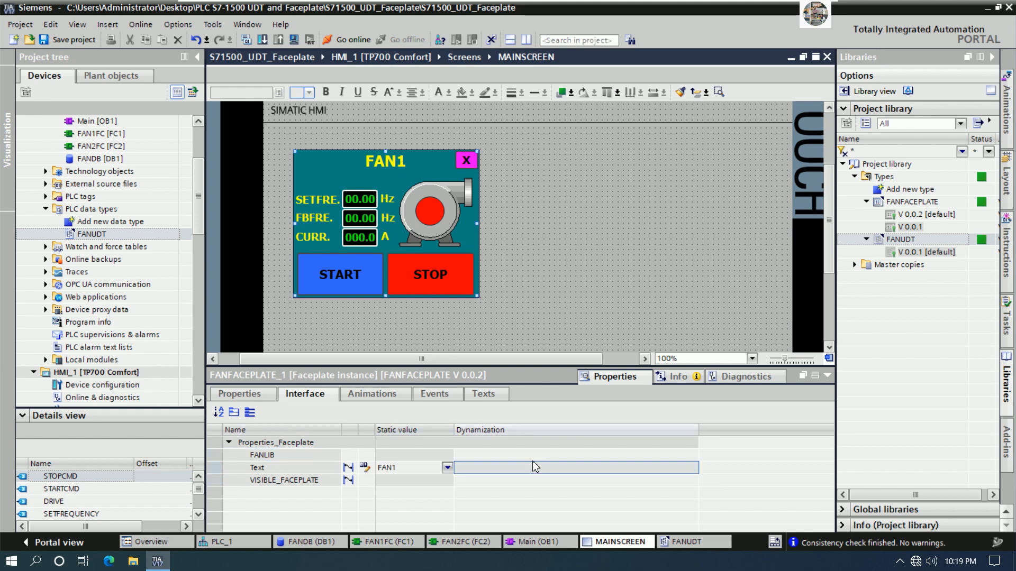
pyautogui.click(539, 456)
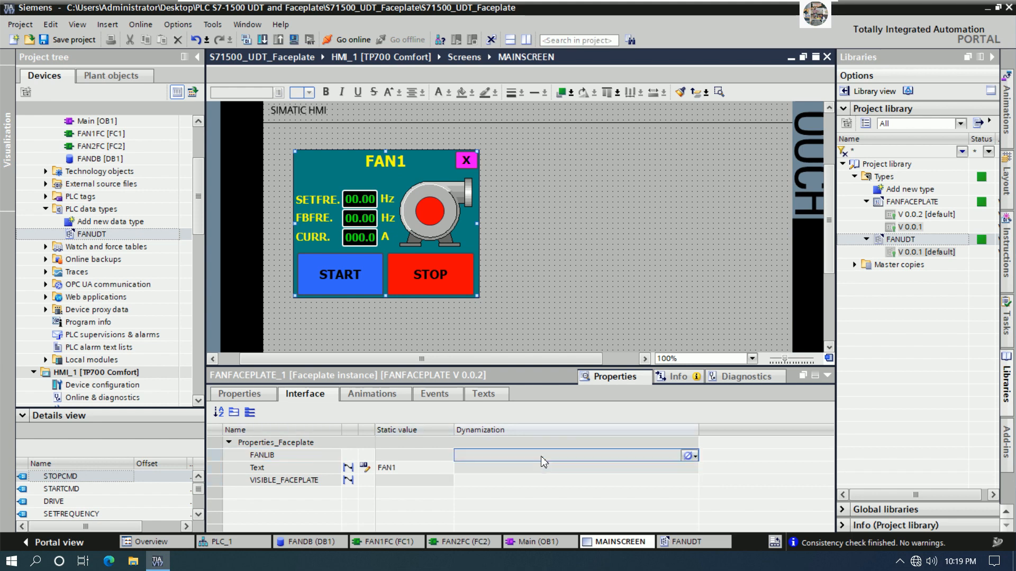
pyautogui.click(693, 456)
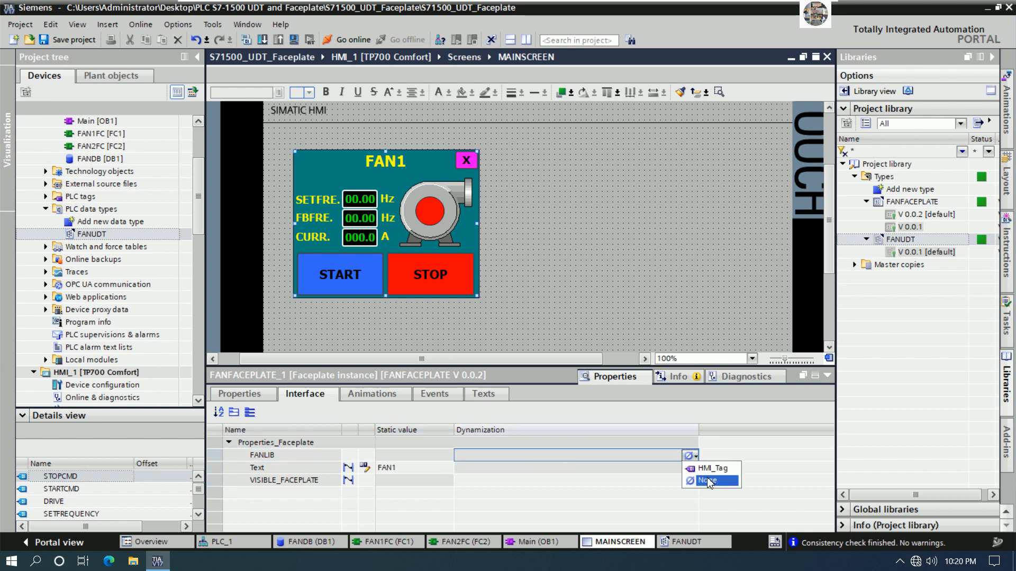
pyautogui.click(714, 468)
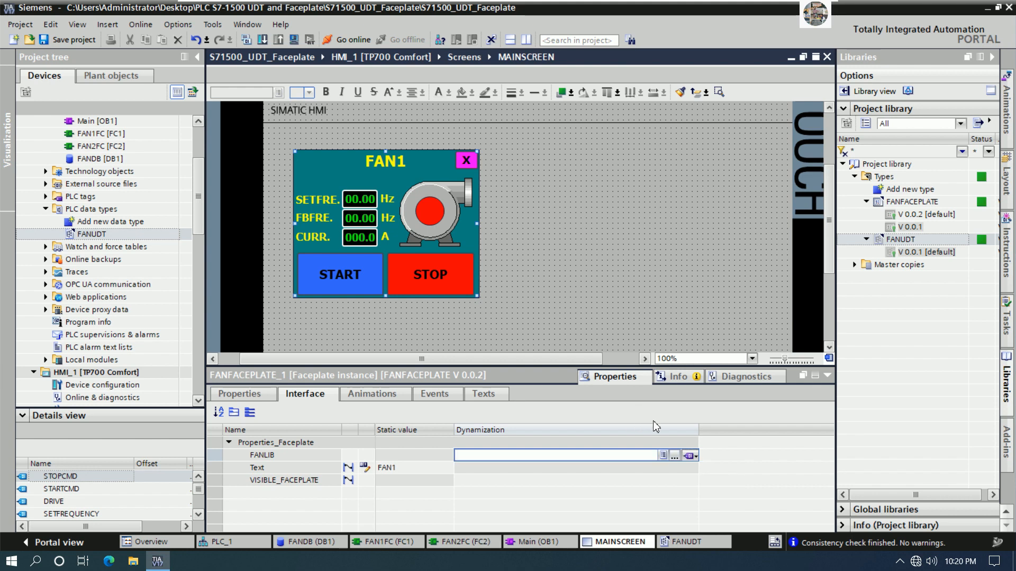
pyautogui.click(675, 456)
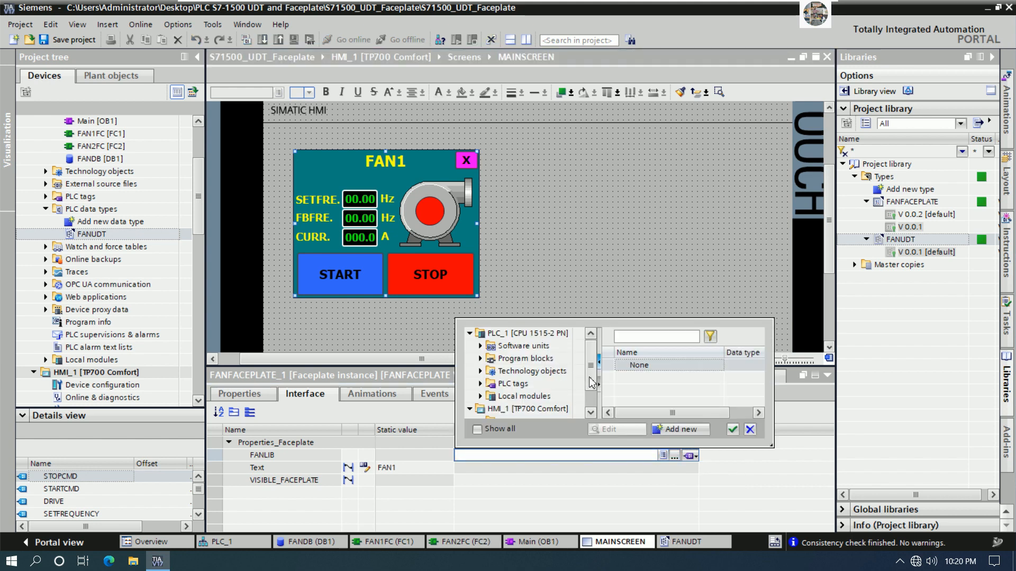
pyautogui.click(481, 359)
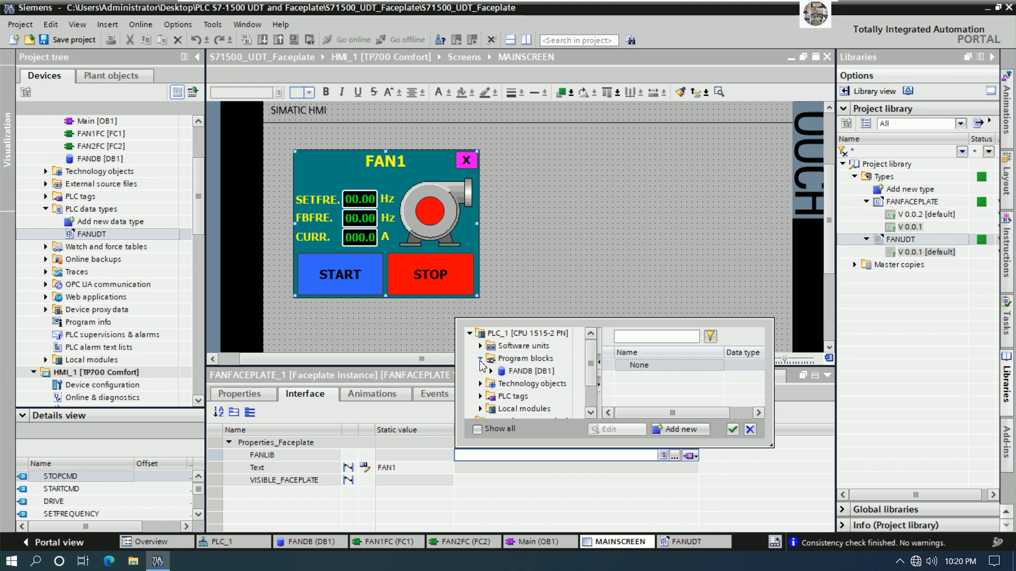
pyautogui.click(518, 372)
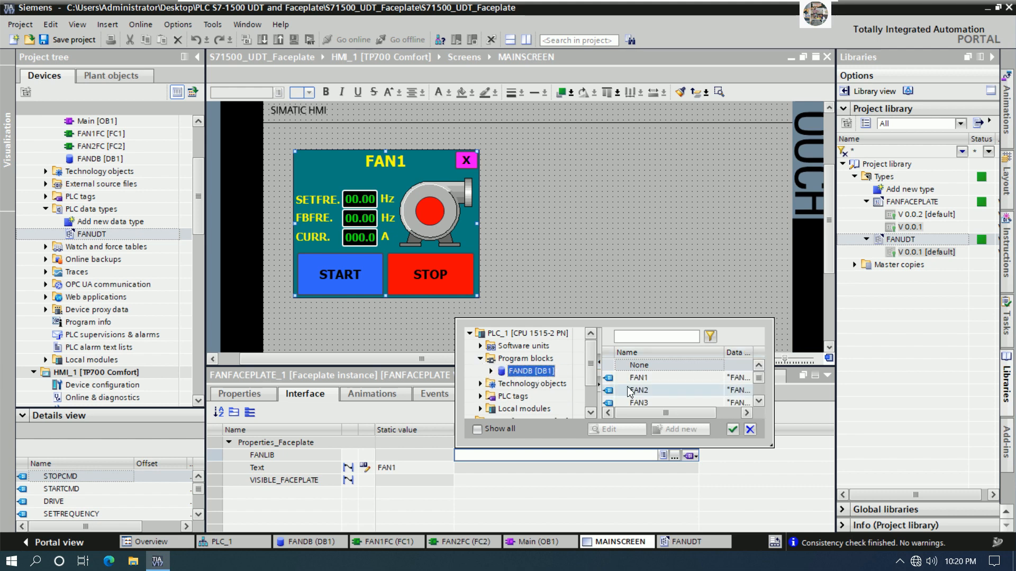
pyautogui.click(660, 319)
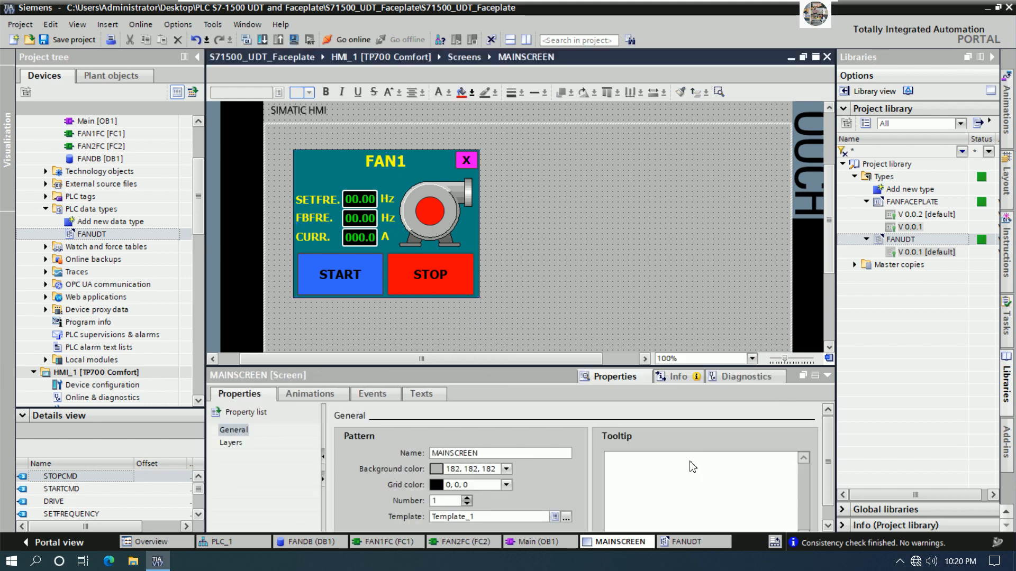
# Link the FANLIB interface property of the faceplate instance to FAN1 from the PLC data block FANDB as an HMI tag.
pyautogui.click(460, 193)
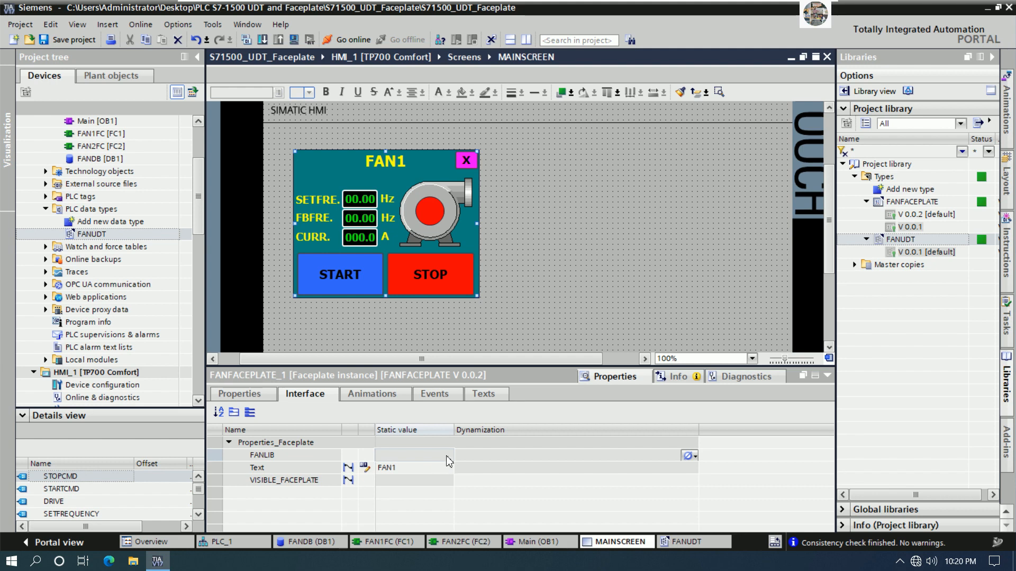
pyautogui.click(695, 458)
pyautogui.click(697, 459)
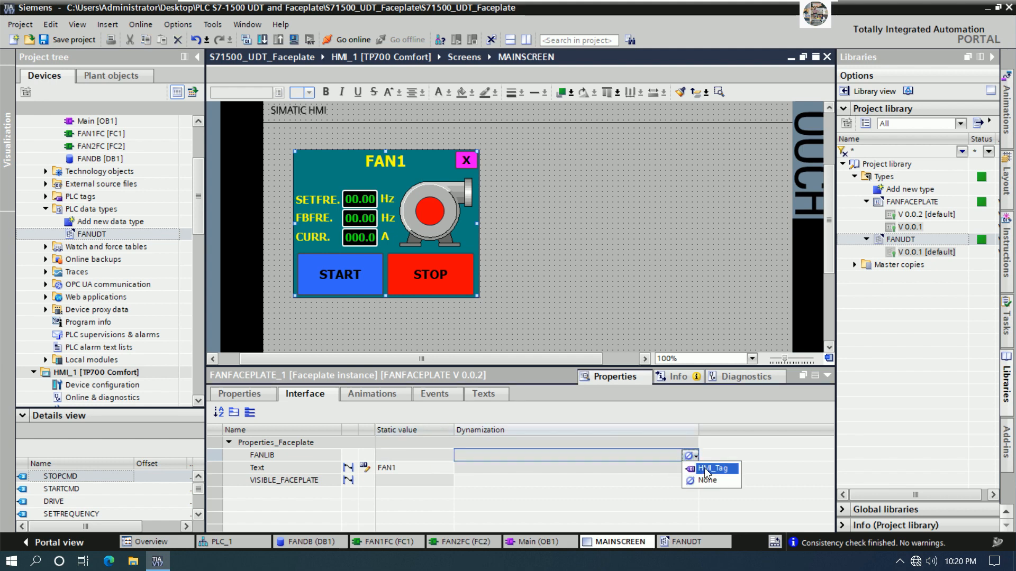
pyautogui.click(707, 468)
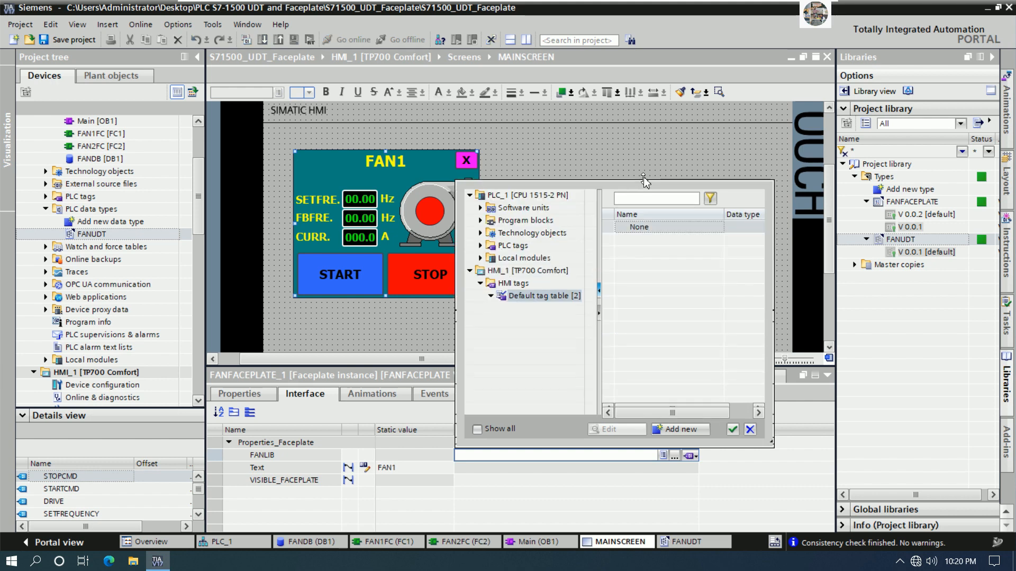
pyautogui.click(481, 216)
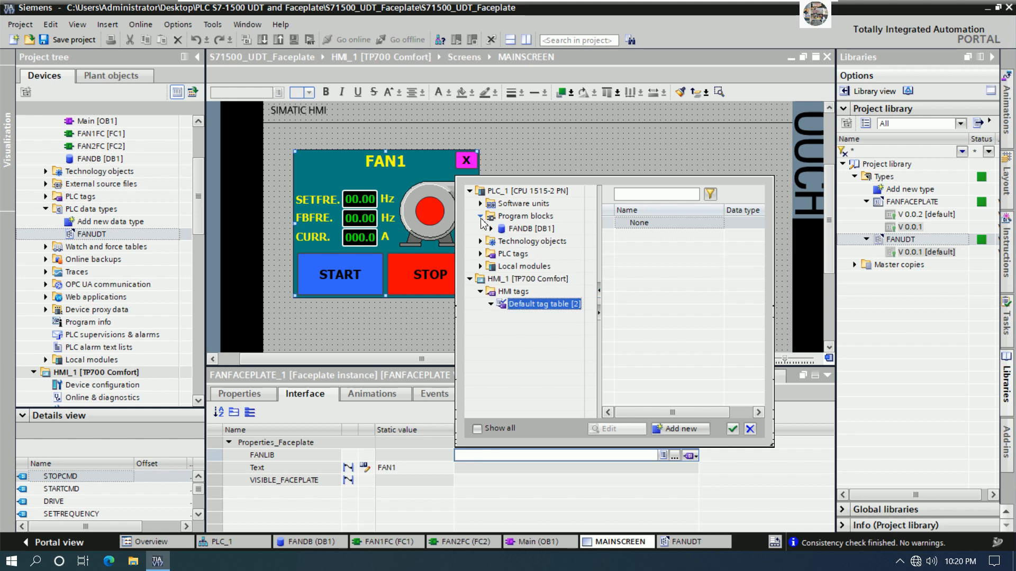
pyautogui.click(518, 231)
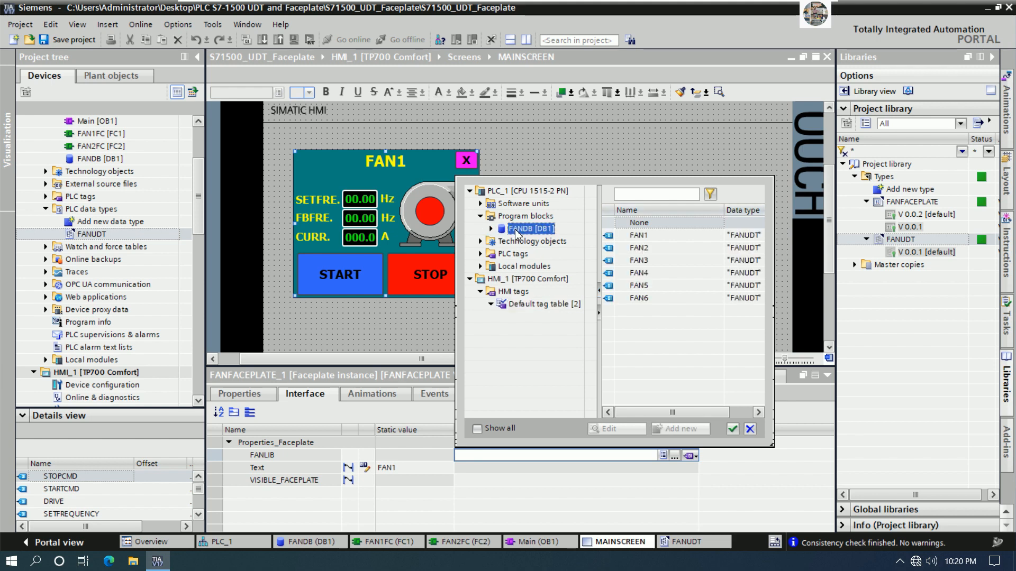
pyautogui.click(647, 236)
pyautogui.click(733, 429)
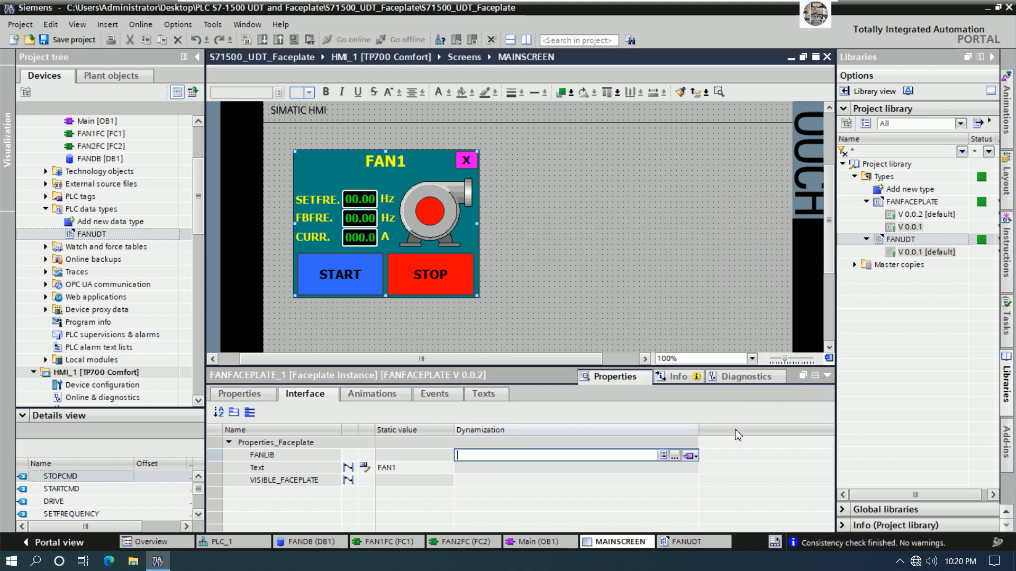
pyautogui.click(406, 485)
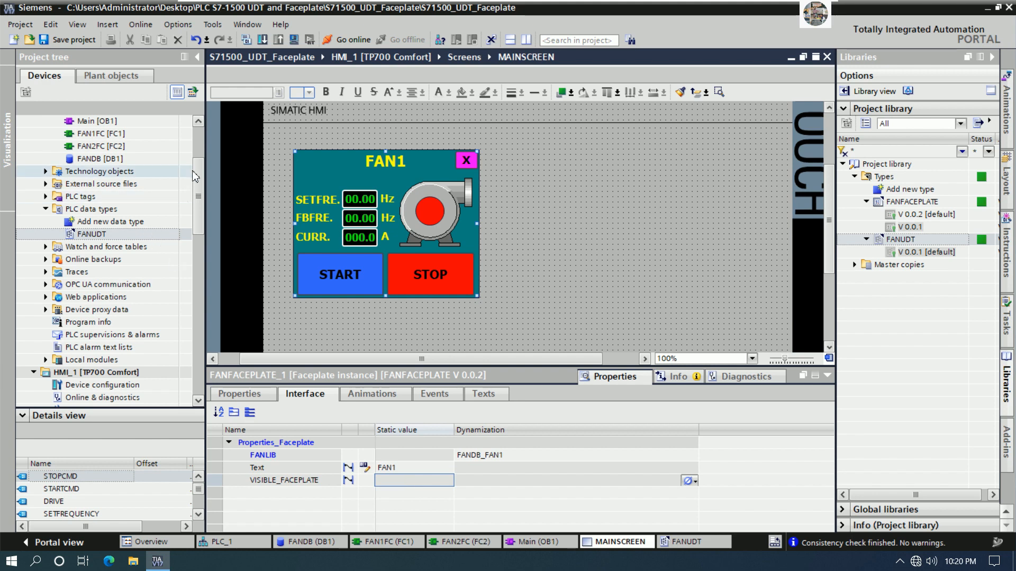
# Open the list of all HMI tags of HMI_1.
pyautogui.moveTo(197, 167)
pyautogui.mouseDown()
pyautogui.moveTo(197, 127)
pyautogui.moveTo(197, 167)
pyautogui.mouseUp()
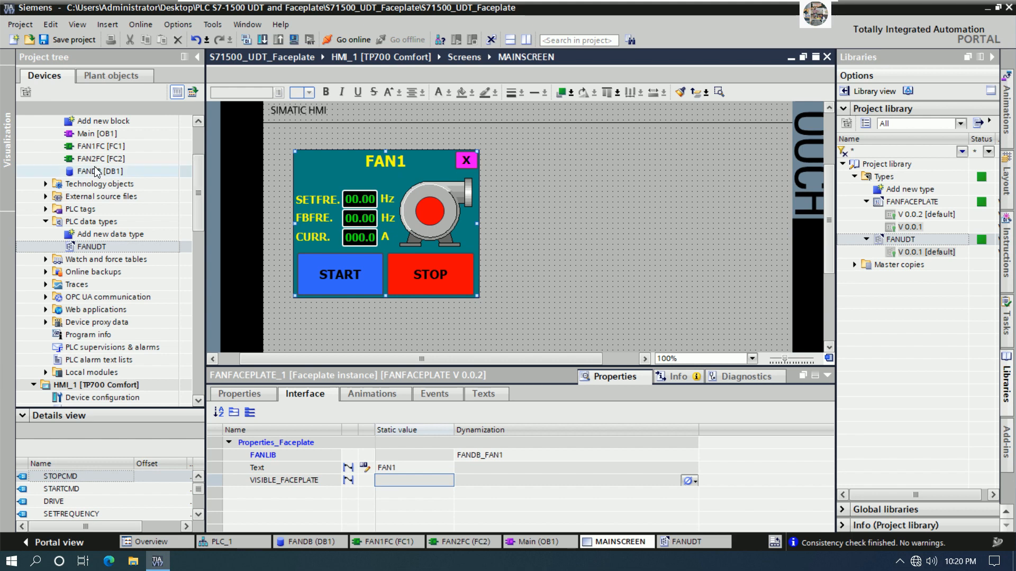
pyautogui.click(46, 209)
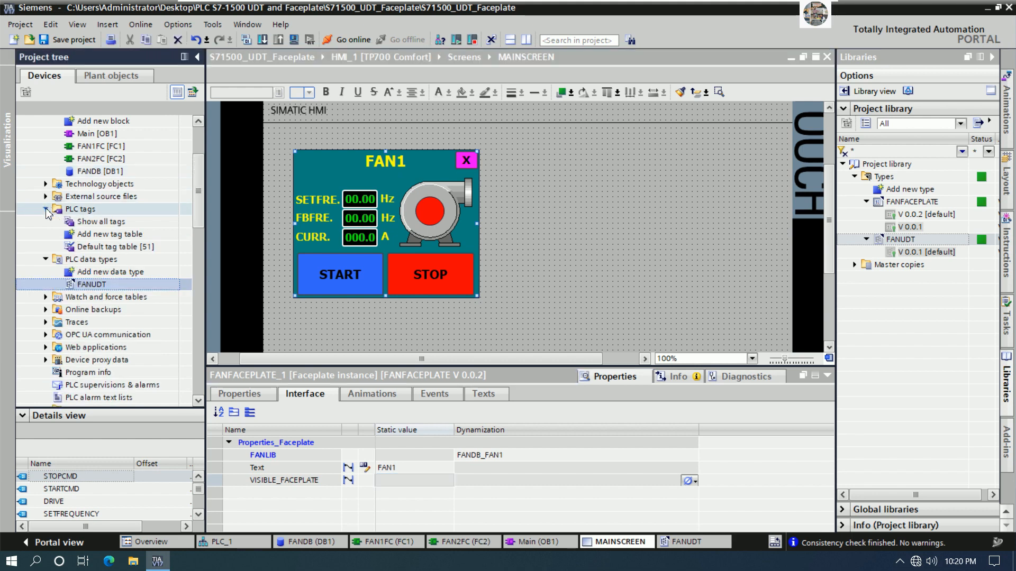
pyautogui.click(45, 209)
pyautogui.scroll(-1, 197, 229)
pyautogui.scroll(-6, 197, 229)
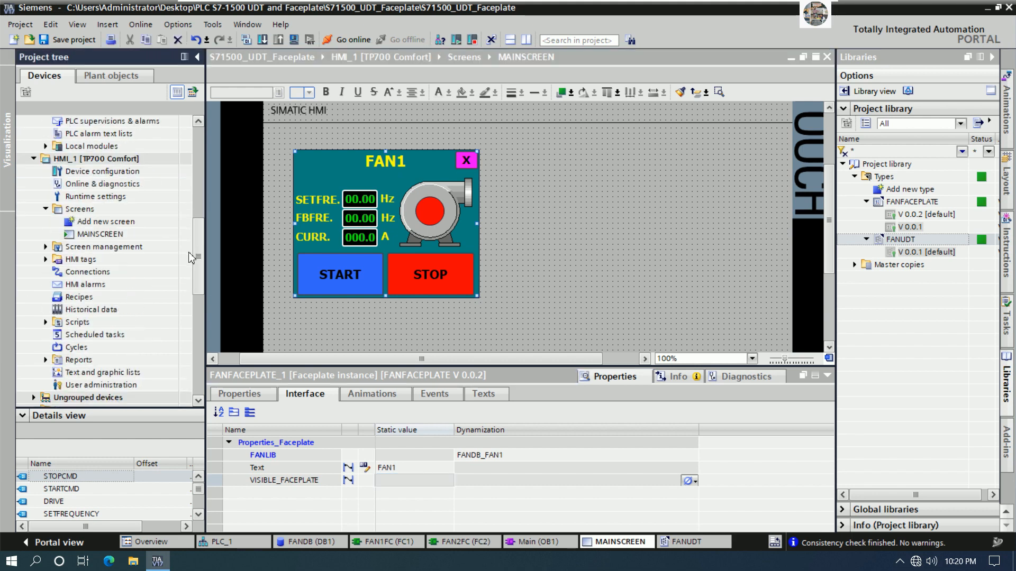
pyautogui.click(45, 259)
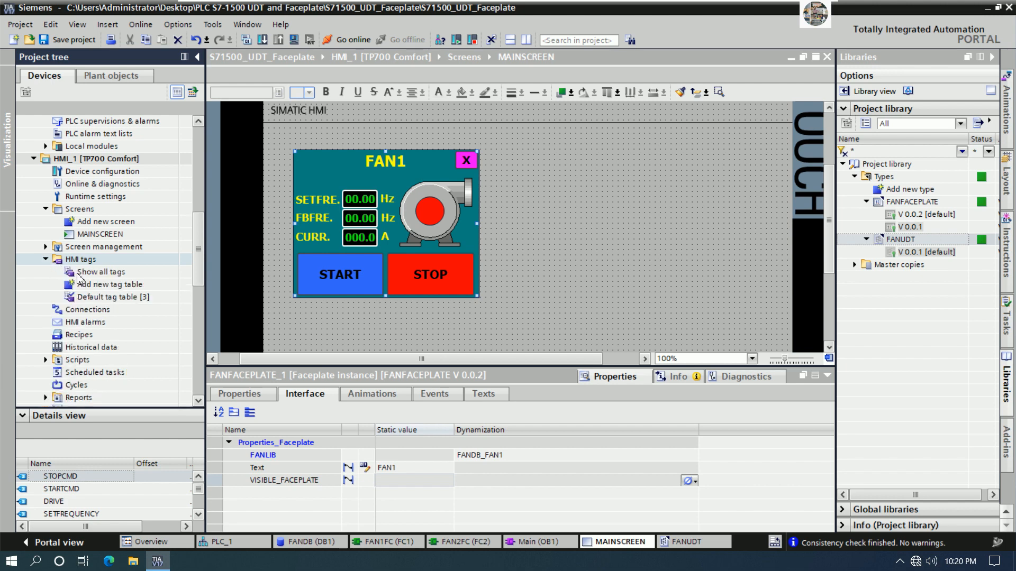
pyautogui.doubleClick(107, 275)
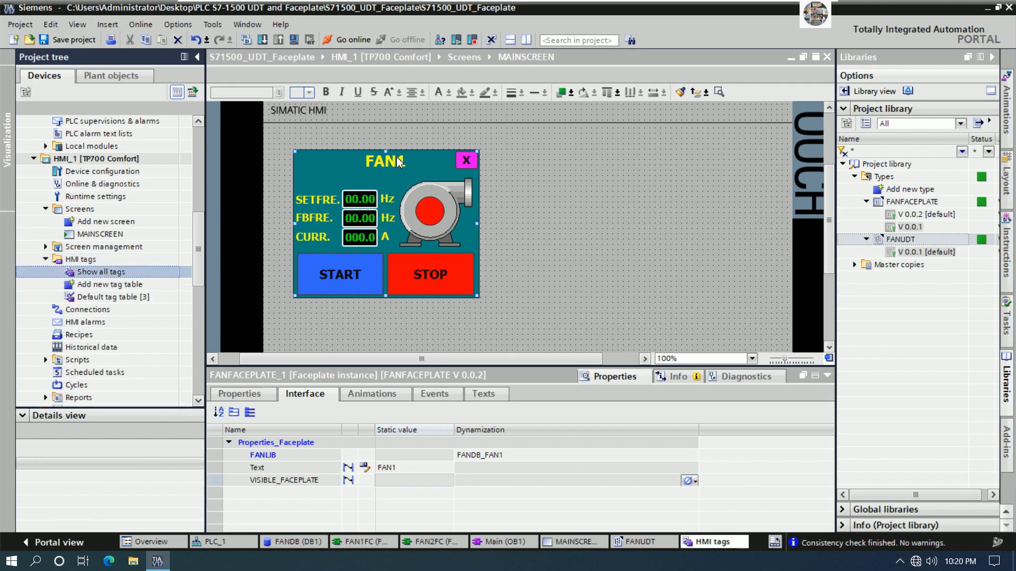
# Add two new HMI tags named FAN1_VISIBLE and FAN2_VISIBLE.
pyautogui.click(406, 196)
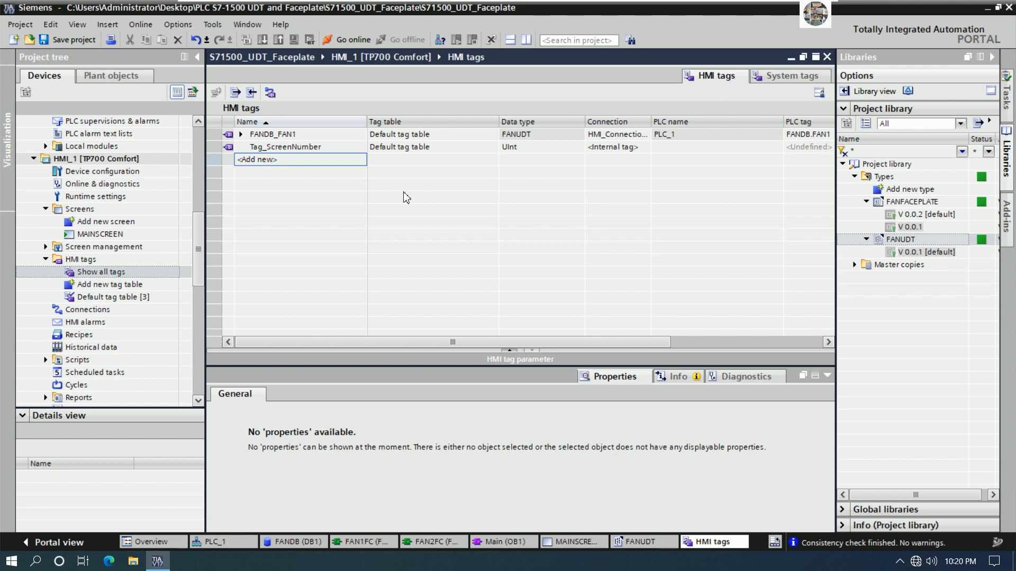
pyautogui.write('FAN')
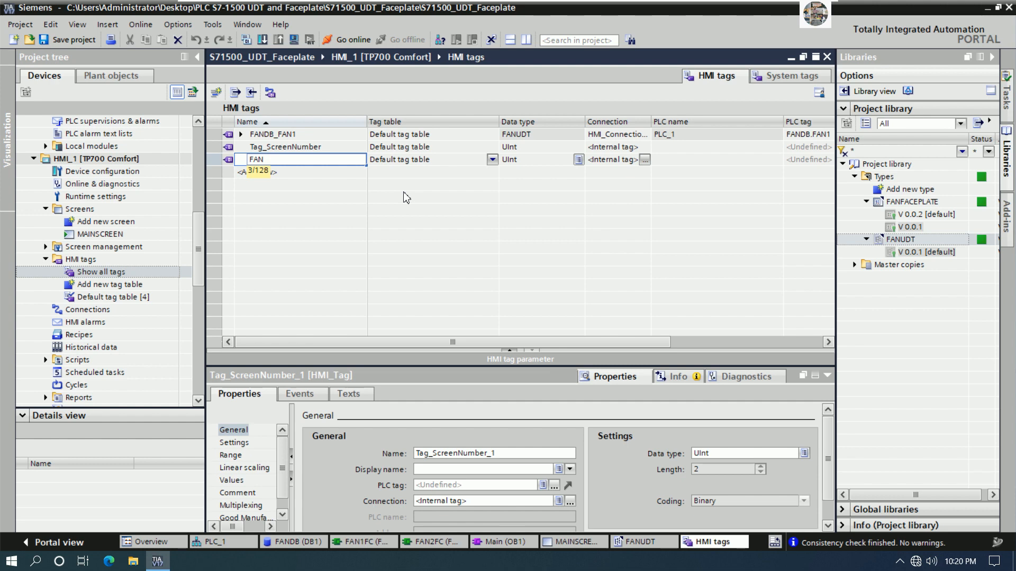
pyautogui.write('1_VISIBLE')
pyautogui.press('Return')
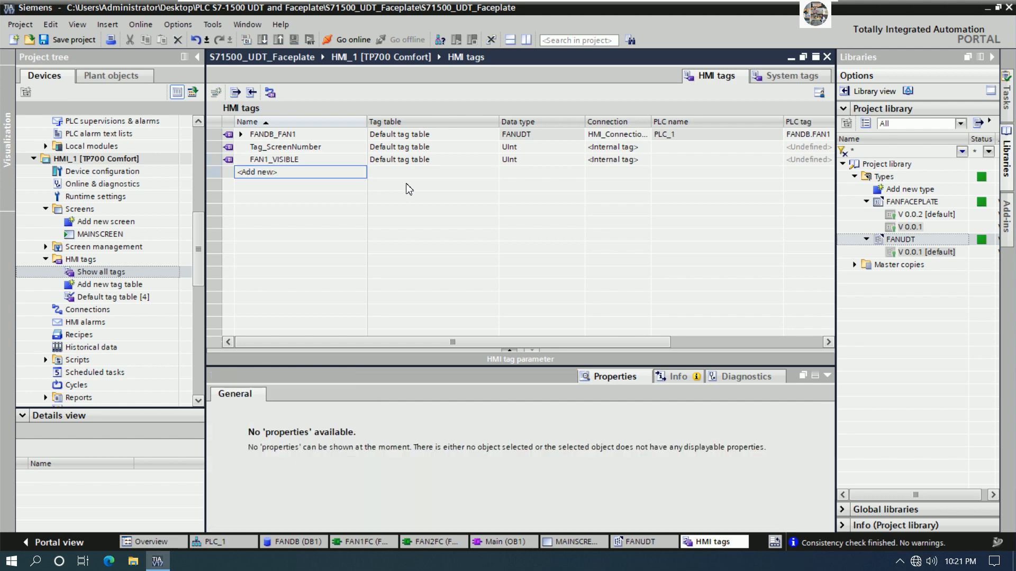
pyautogui.write('FAN2VI')
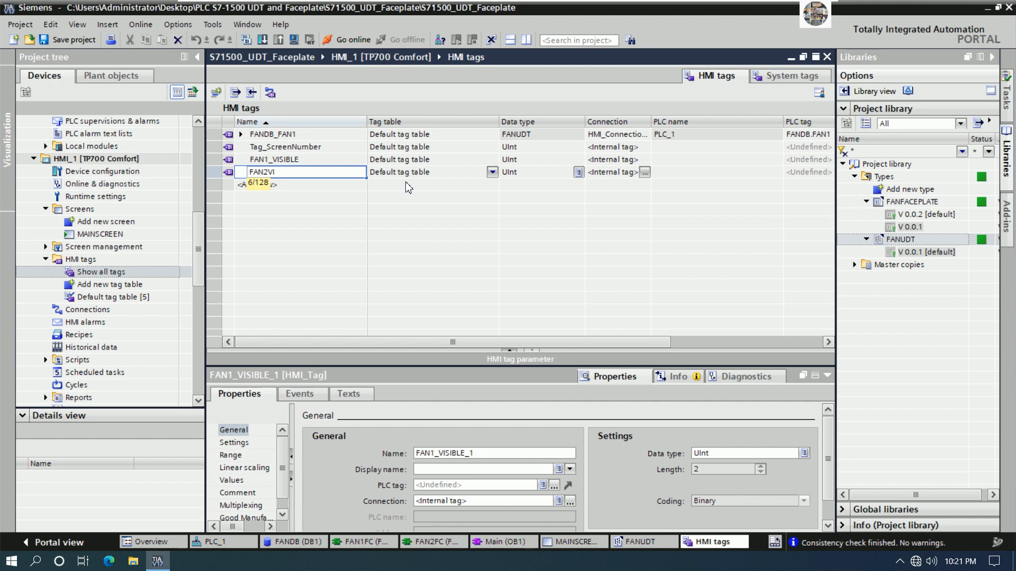
pyautogui.press('BackSpace')
pyautogui.press('BackSpace')
pyautogui.write('_VISIBLE')
pyautogui.press('Return')
# Set the data type of FAN1_VISIBLE and FAN2_VISIBLE to Bool.
pyautogui.click(531, 159)
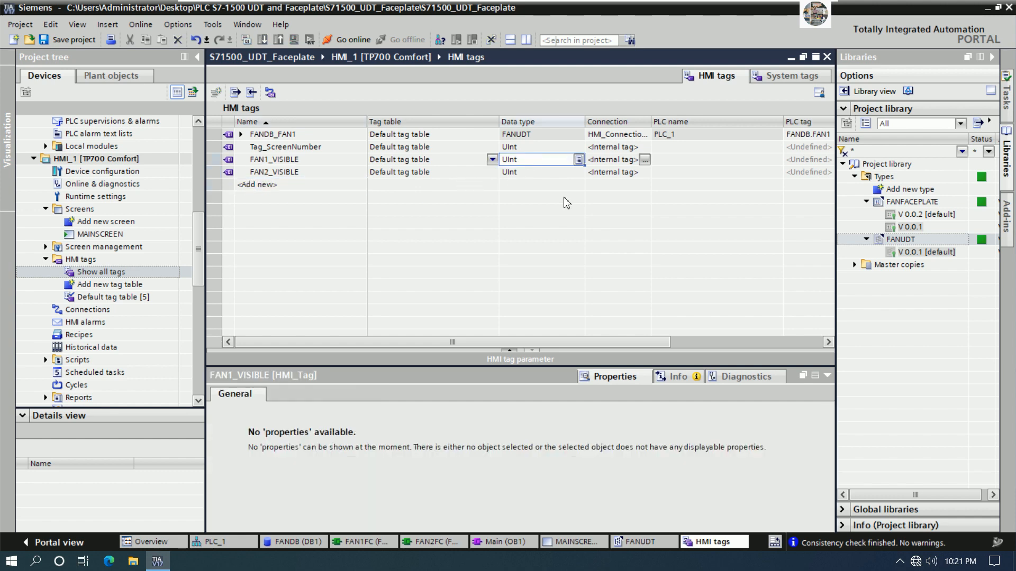
pyautogui.write('Bool')
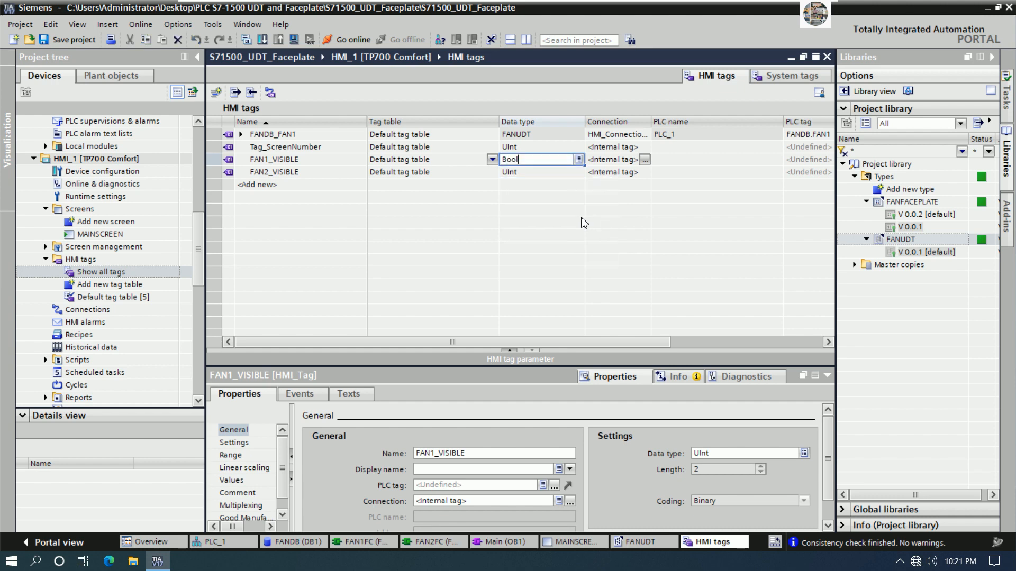
pyautogui.press('Return')
pyautogui.write('Bool')
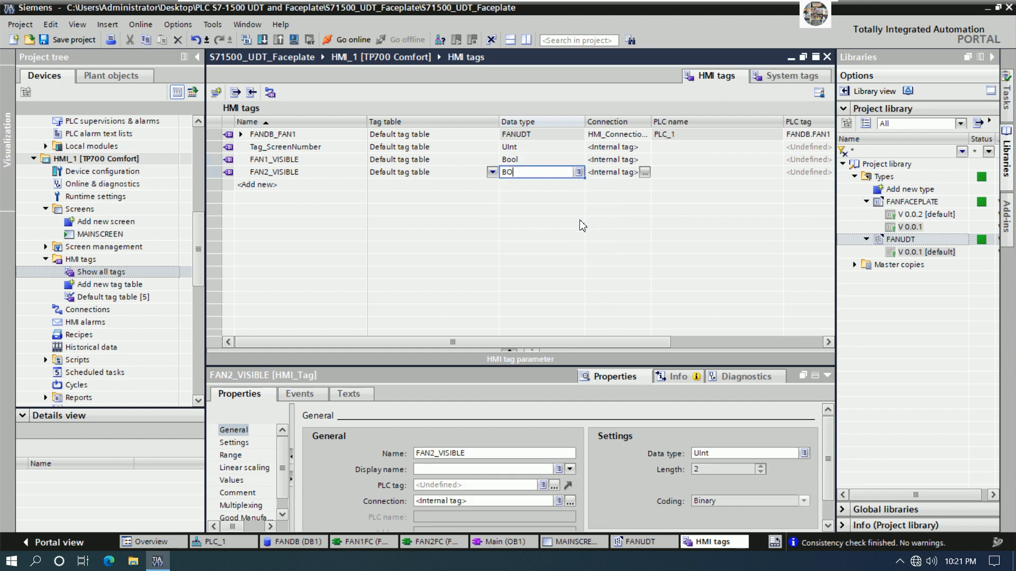
pyautogui.press('Return')
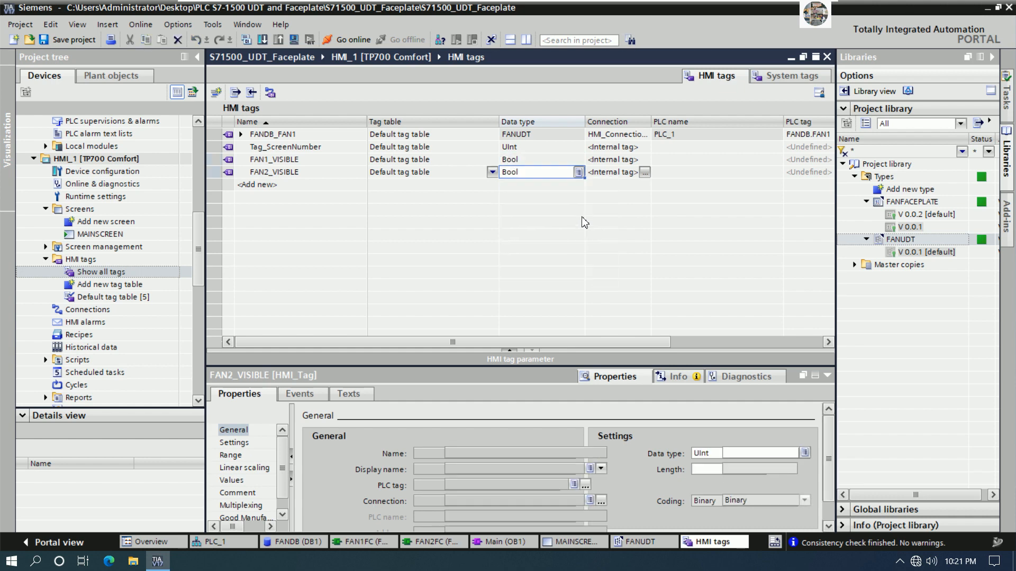
# Fill the FAN2_VISIBLE tag down over the next four rows to create four more Bool tags.
pyautogui.click(612, 160)
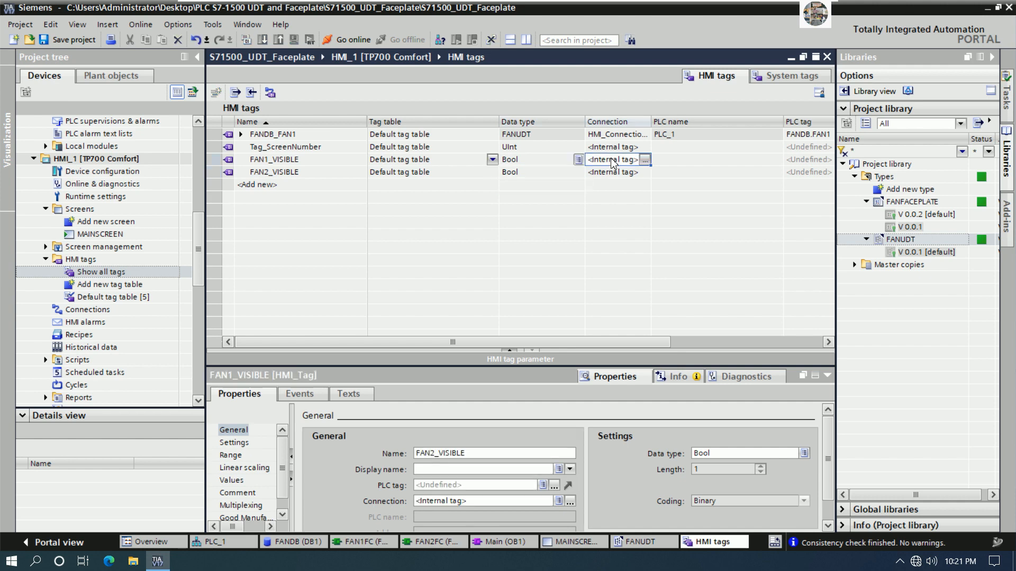
pyautogui.click(337, 162)
pyautogui.click(348, 176)
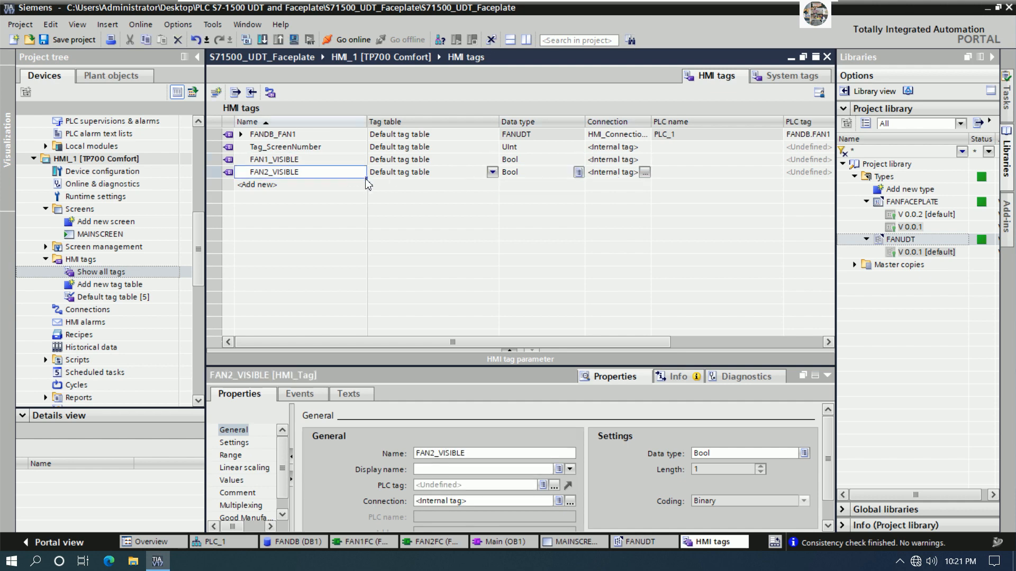
pyautogui.moveTo(368, 183); pyautogui.dragTo(368, 232)
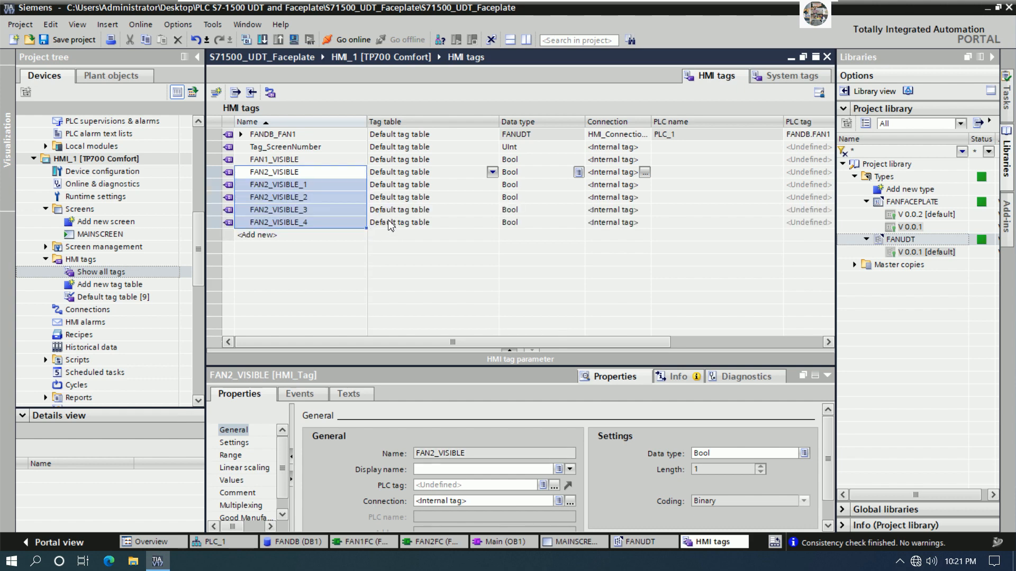
# Rename the first copied tag below FAN2_VISIBLE as FAN3_VISIBLE.
pyautogui.click(331, 185)
pyautogui.click(331, 185)
pyautogui.press('BackSpace')
pyautogui.press('BackSpace')
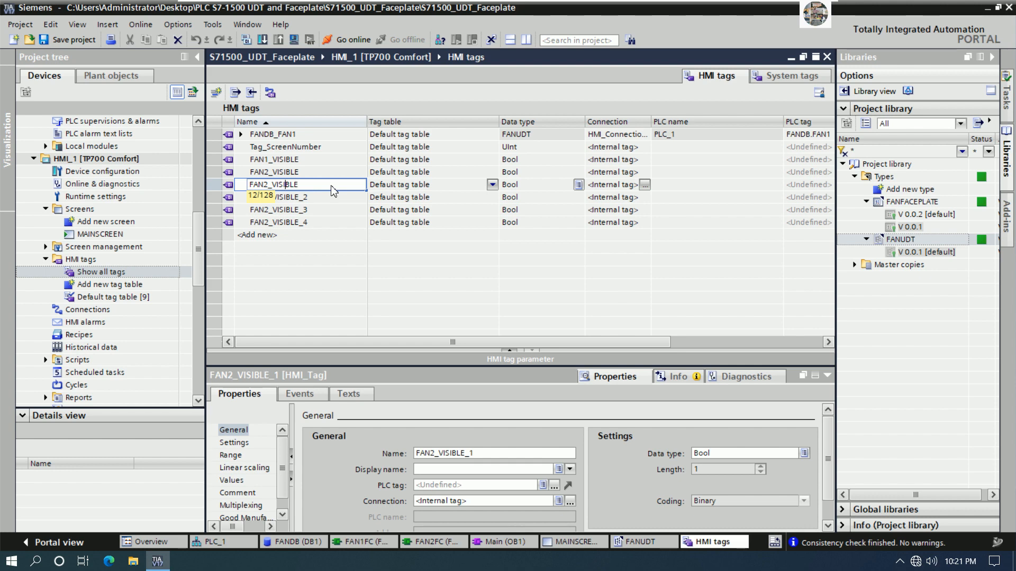
pyautogui.press('BackSpace')
pyautogui.write('3')
pyautogui.press('Return')
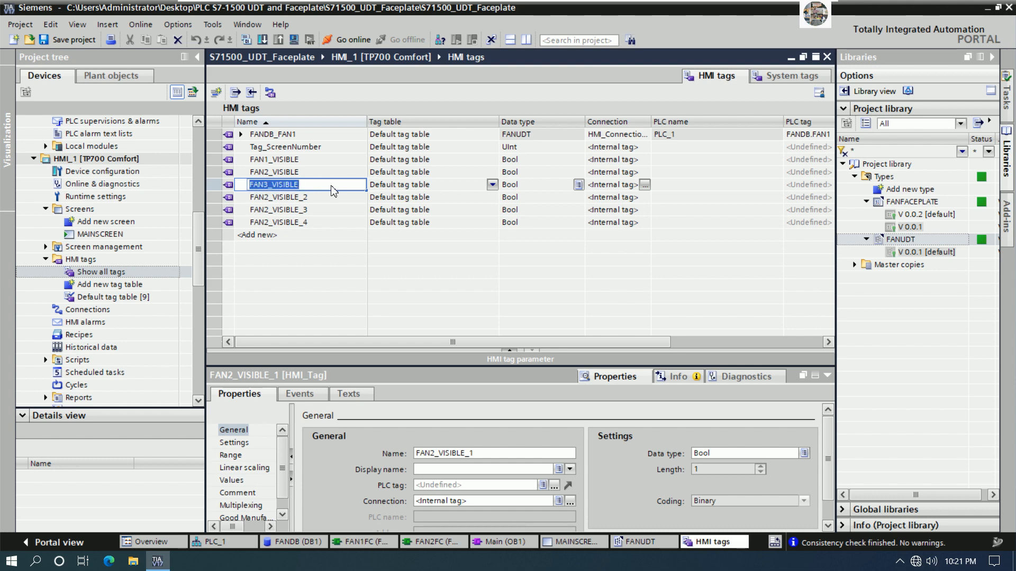
# Rename the copied tag FAN2_VISIBLE_2 as FAN4_VISIBLE.
pyautogui.click(331, 198)
pyautogui.click(331, 197)
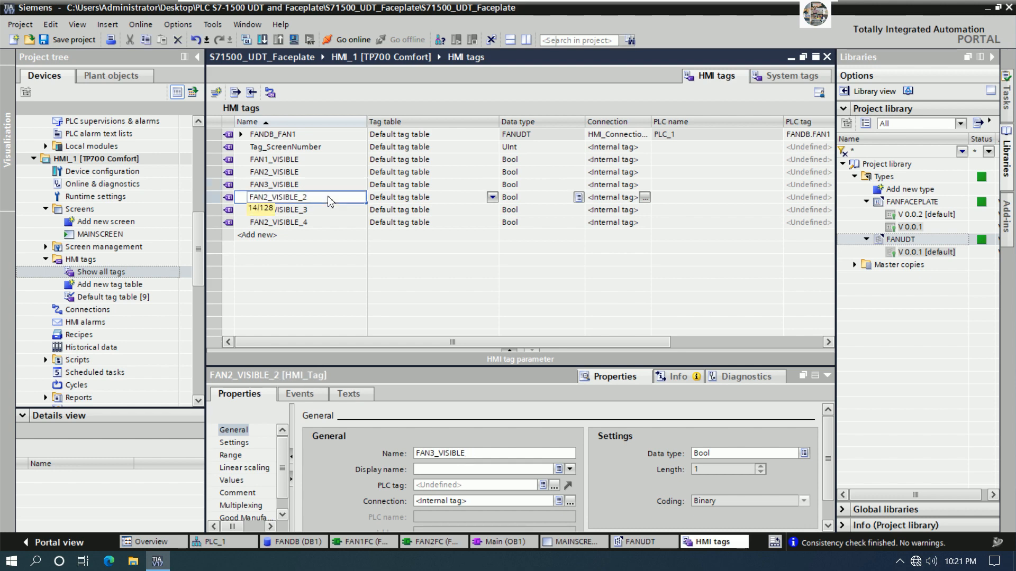
pyautogui.press('BackSpace')
pyautogui.press('BackSpace')
pyautogui.press('BackSpace')
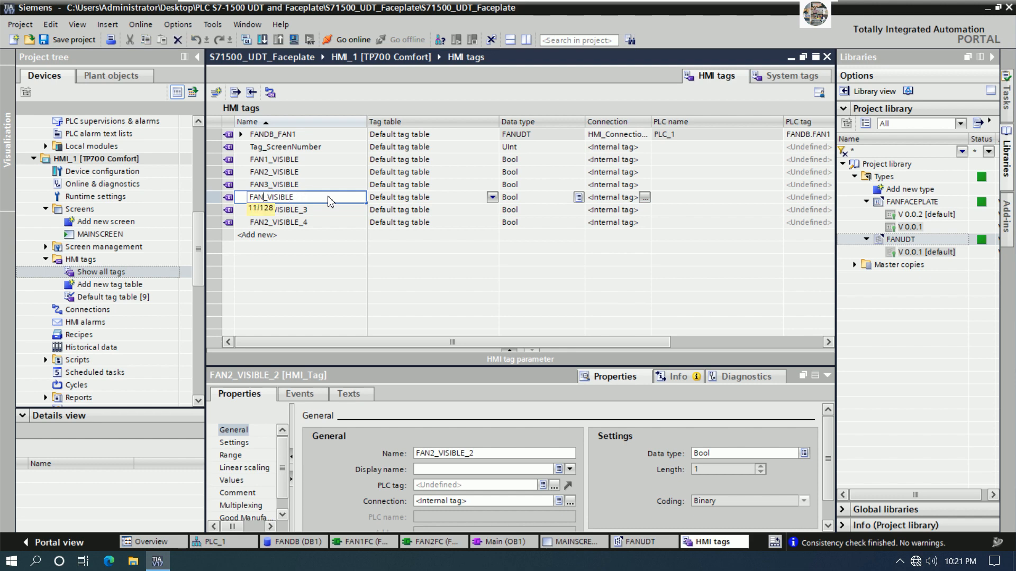
pyautogui.write('4')
pyautogui.press('Down')
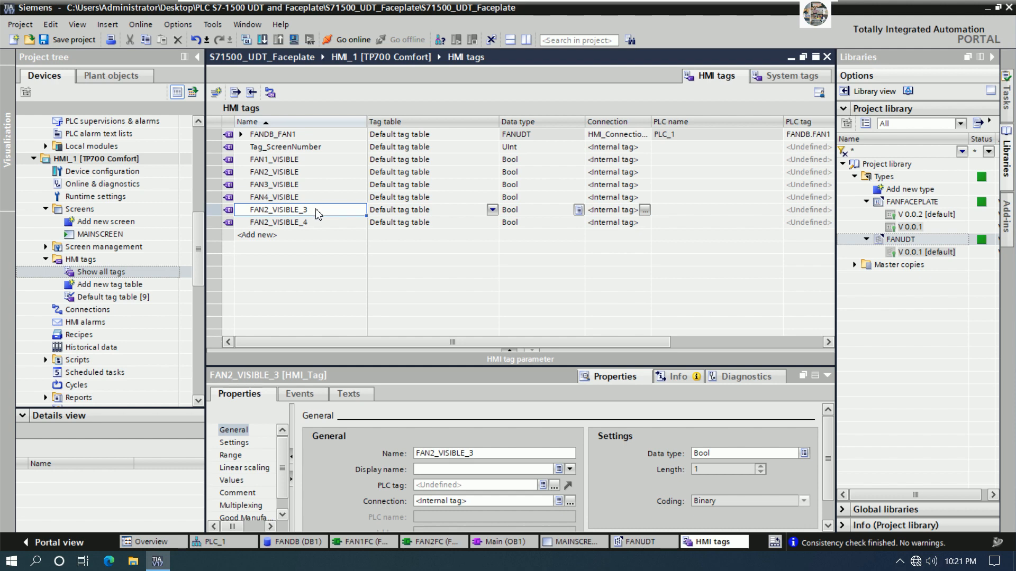
# Rename the copied tag FAN2_VISIBLE_3 as FAN5_VISIBLE.
pyautogui.click(317, 213)
pyautogui.press('BackSpace')
pyautogui.press('BackSpace')
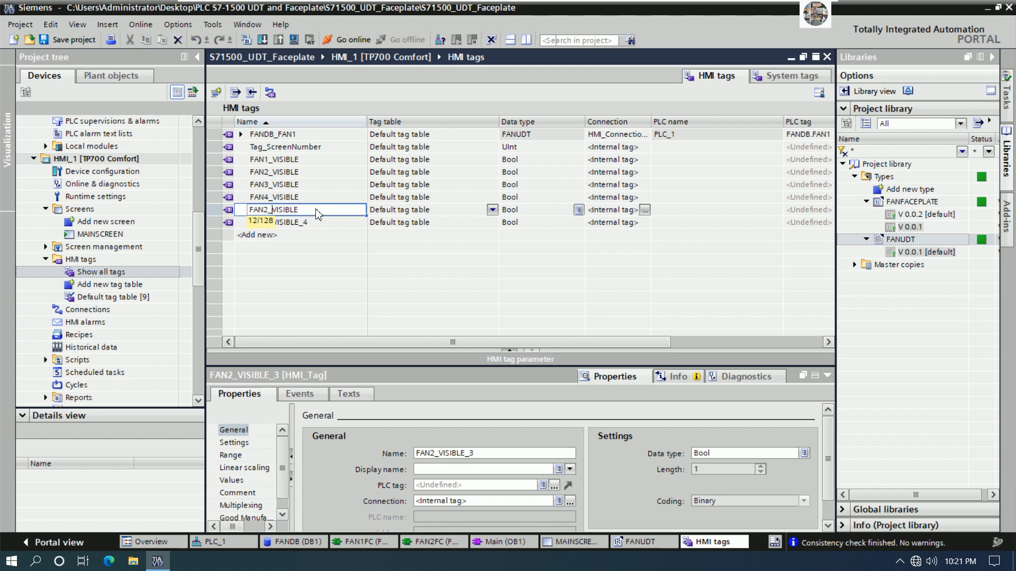
pyautogui.press('BackSpace')
pyautogui.write('5')
pyautogui.press('Return')
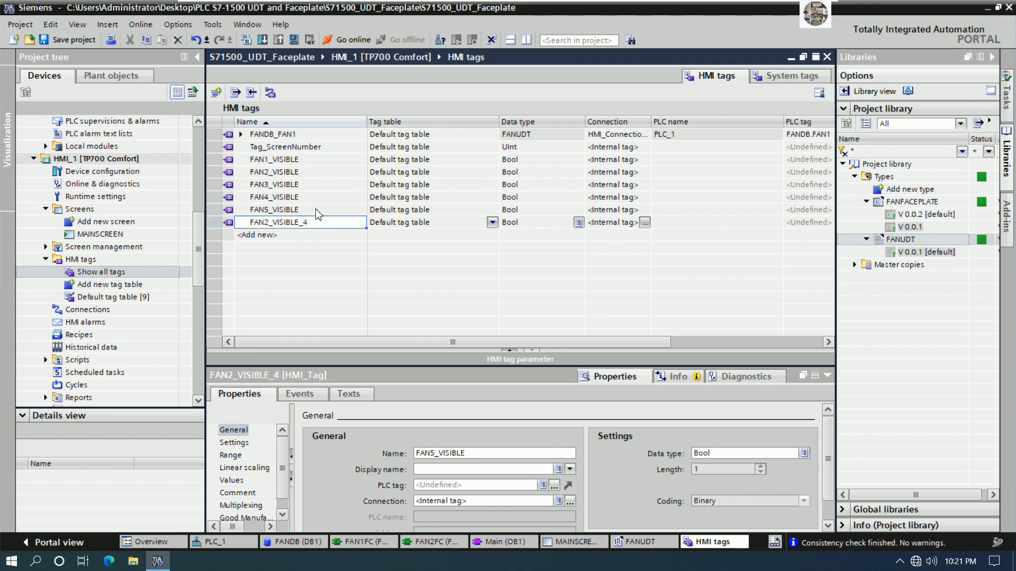
# Rename the last copied tag, FAN2_VISIBLE_4, as FAN6_VISIBLE.
pyautogui.click(318, 229)
pyautogui.click(321, 228)
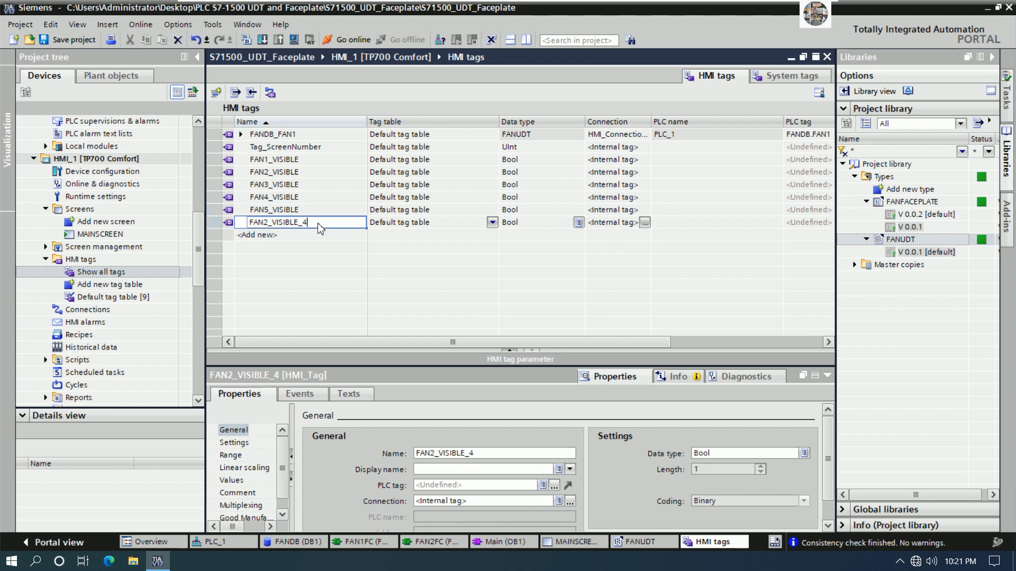
pyautogui.press('BackSpace')
pyautogui.press('BackSpace')
pyautogui.press('Left')
pyautogui.press('Left')
pyautogui.press('Left')
pyautogui.press('Left')
pyautogui.press('Left')
pyautogui.press('Left')
pyautogui.press('Left')
pyautogui.press('Left')
pyautogui.press('BackSpace')
pyautogui.write('6')
pyautogui.press('Return')
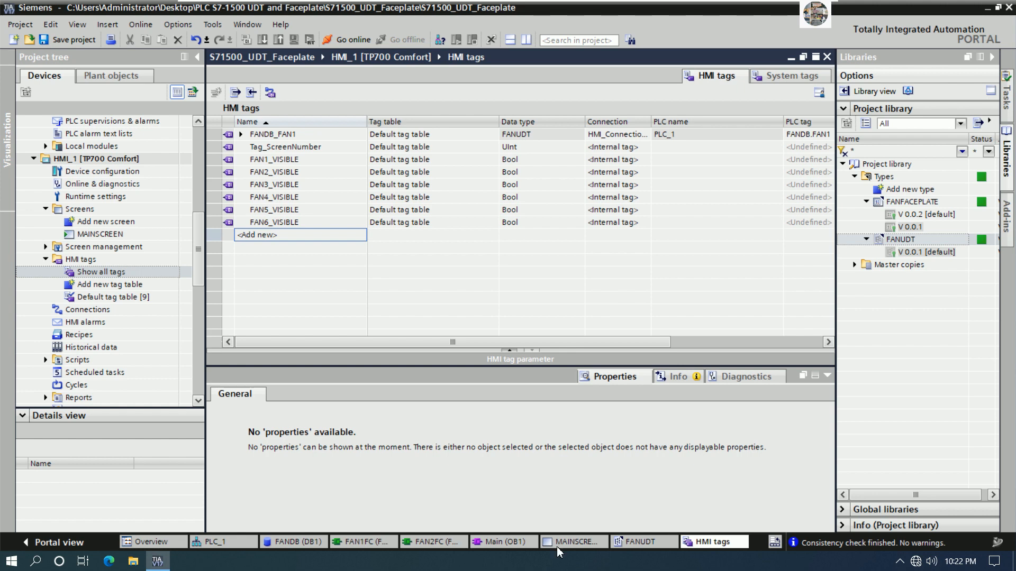
# Link the VISIBLE_FACEPLATE property of the FAN1 faceplate on MAINSCREEN to the HMI tag FAN1_VISIBLE from the default tag table.
pyautogui.click(572, 541)
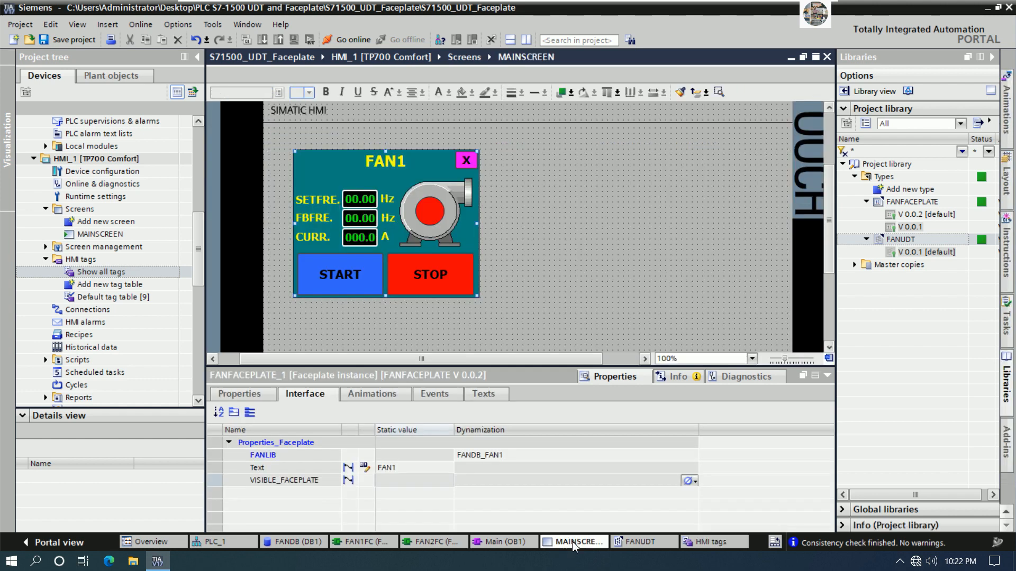
pyautogui.click(402, 480)
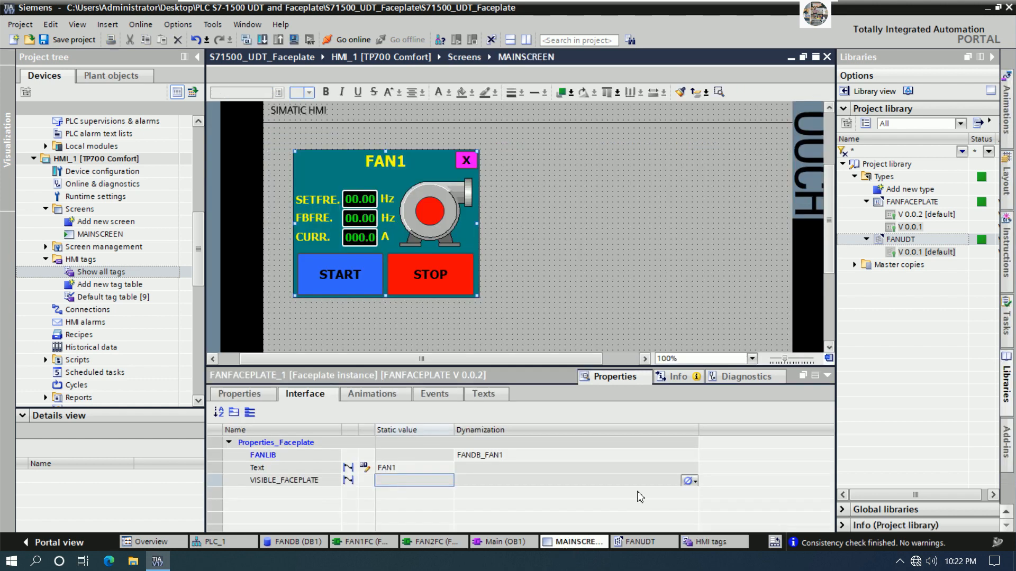
pyautogui.click(695, 484)
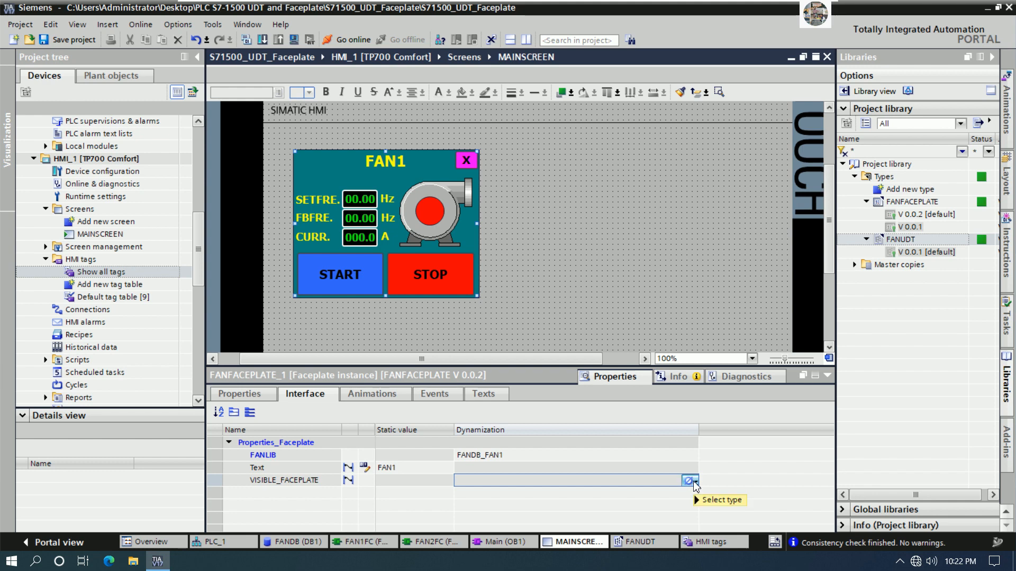
pyautogui.click(694, 483)
pyautogui.click(707, 492)
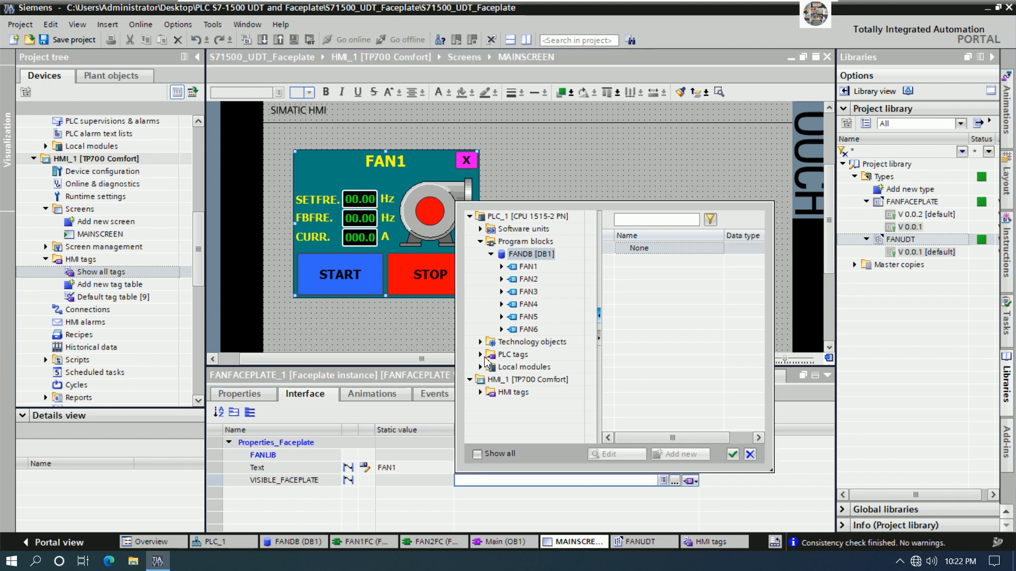
pyautogui.click(480, 392)
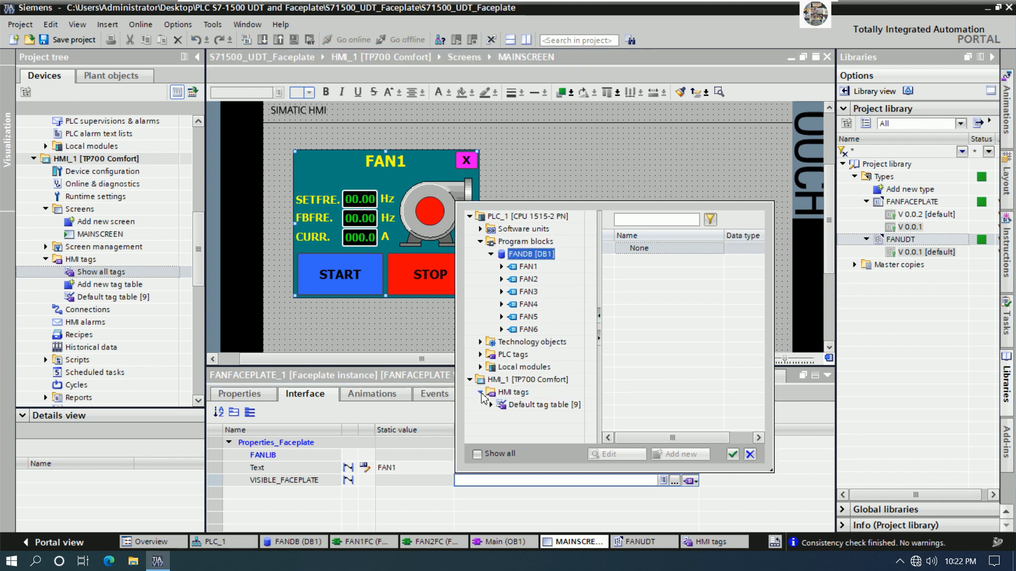
pyautogui.click(525, 408)
pyautogui.click(660, 265)
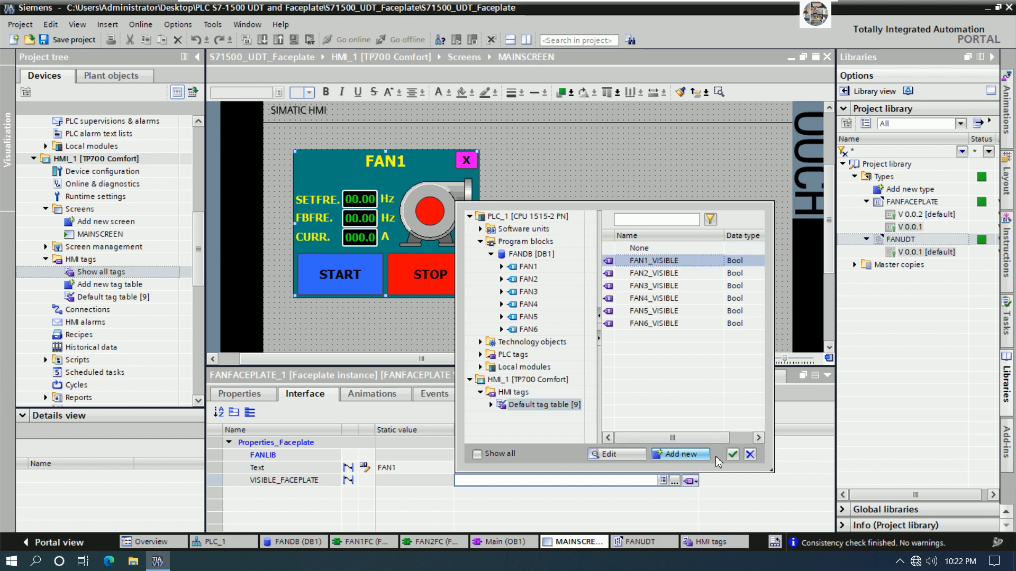
pyautogui.click(732, 454)
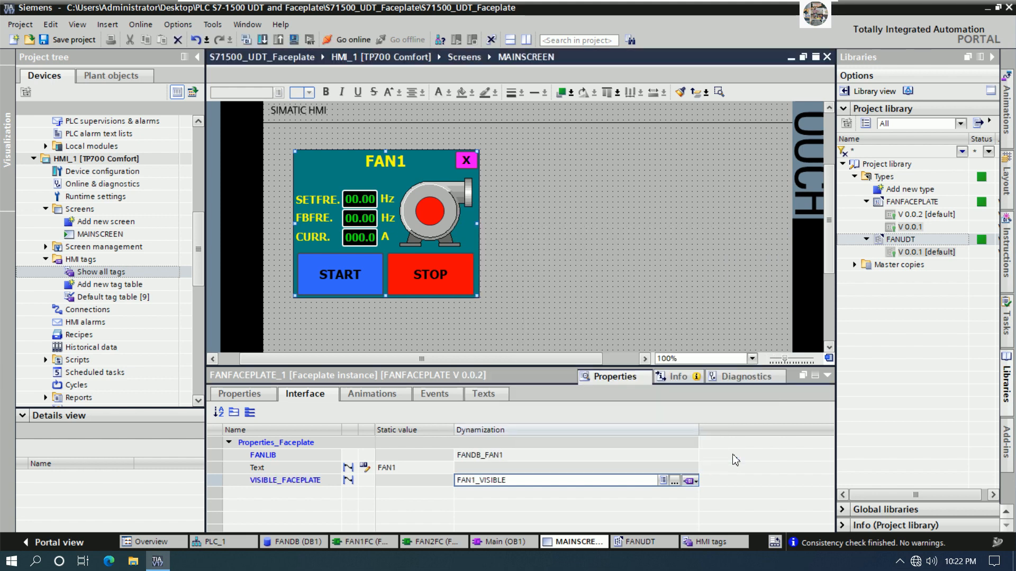
# Save the project, compile the HMI and run MAINSCREEN in the runtime simulation, closing the simulation after the check.
pyautogui.click(826, 375)
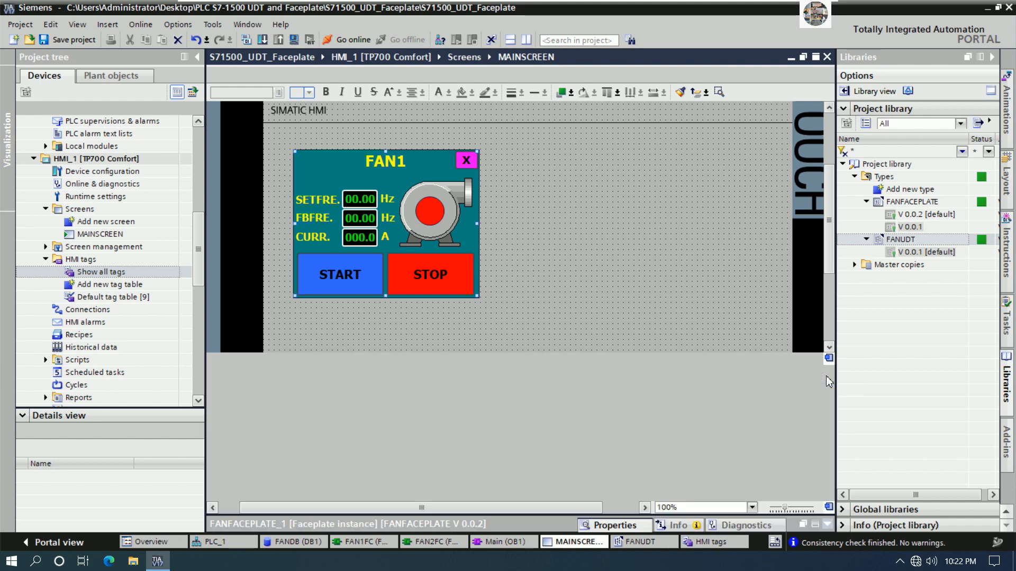
pyautogui.click(586, 297)
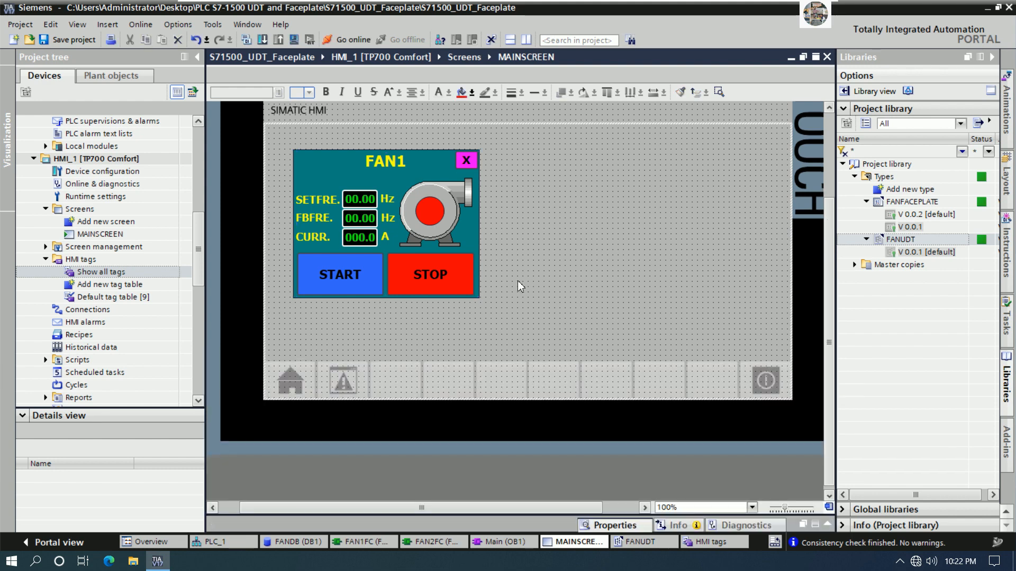
pyautogui.click(70, 45)
pyautogui.hotkey('ctrl', 'b')
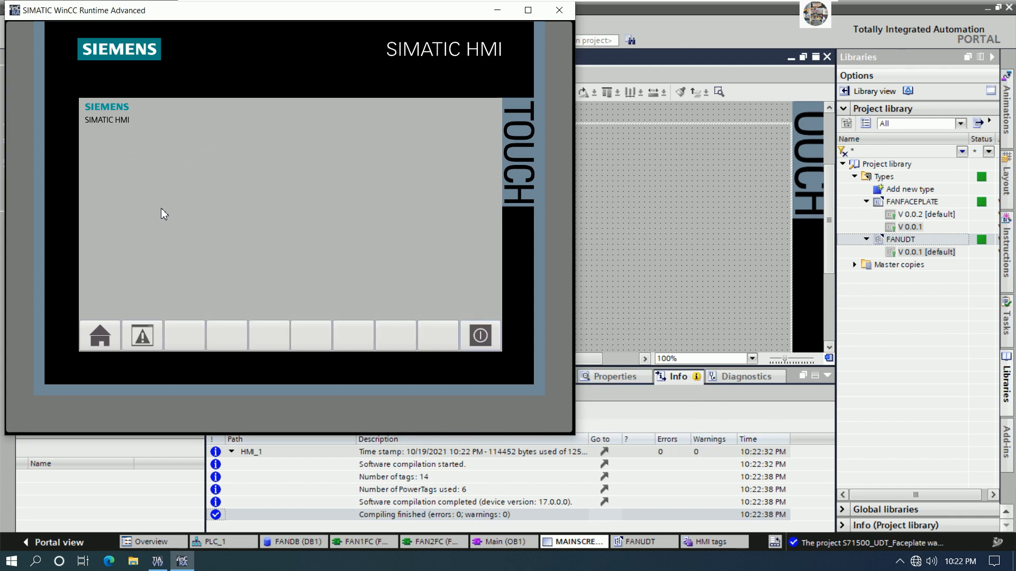
pyautogui.click(559, 15)
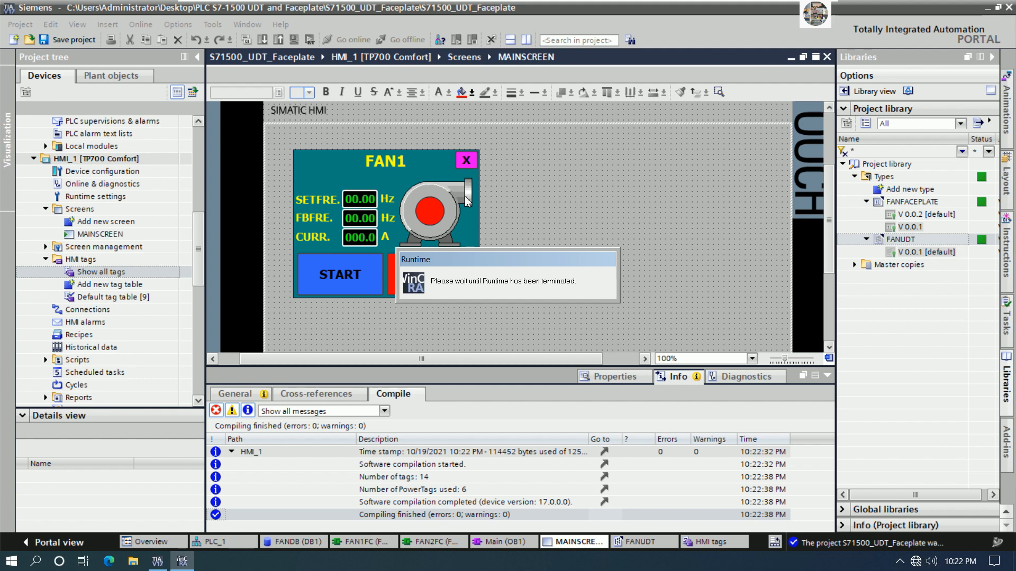
# Move the FAN1 faceplate lower on the screen and place a grey blower symbol in the free space above it.
pyautogui.click(424, 190)
pyautogui.moveTo(424, 190); pyautogui.dragTo(416, 233)
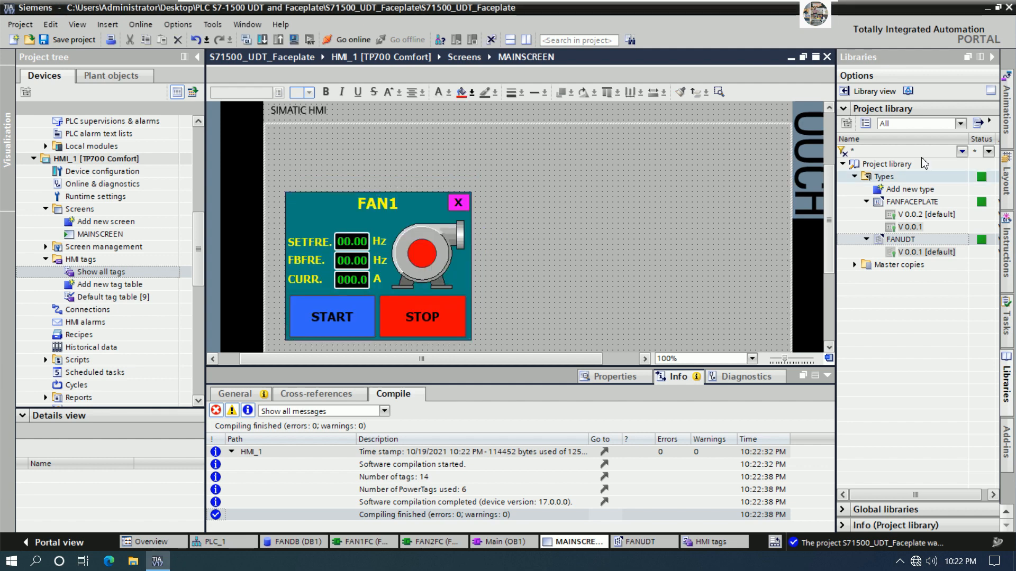
pyautogui.click(1006, 513)
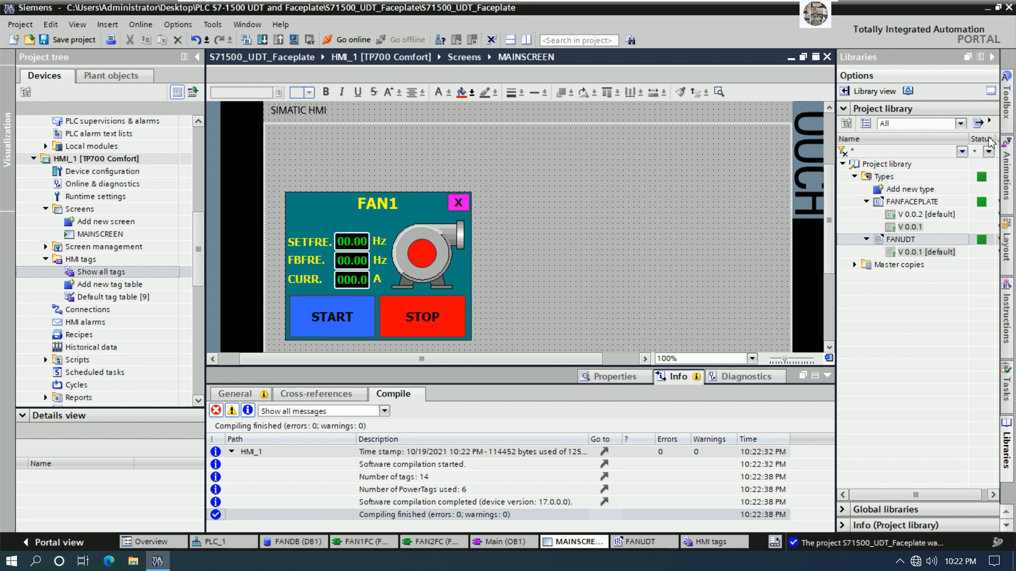
pyautogui.click(1008, 114)
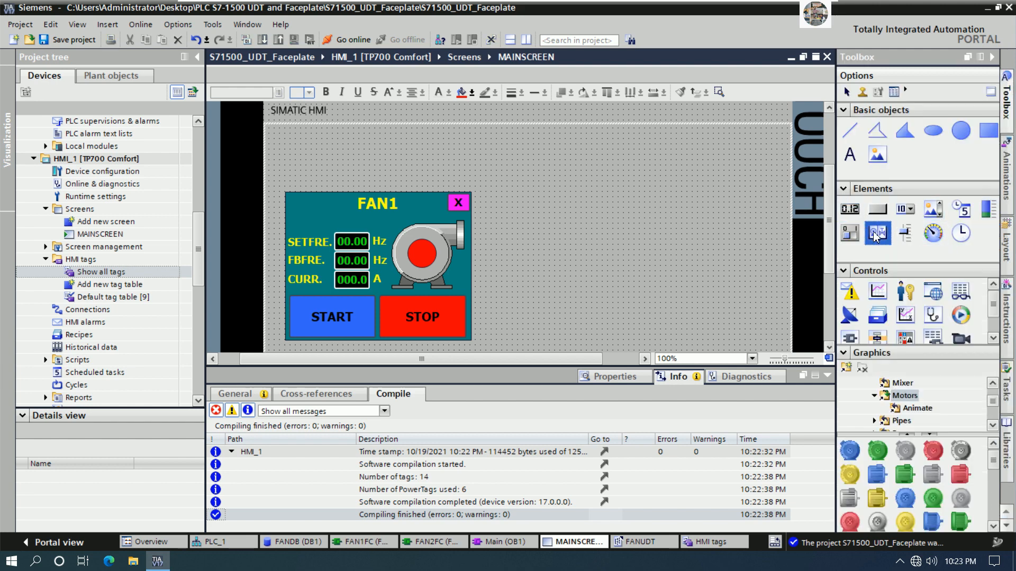
pyautogui.moveTo(877, 232)
pyautogui.mouseDown()
pyautogui.moveTo(349, 162)
pyautogui.moveTo(344, 148)
pyautogui.moveTo(397, 181)
pyautogui.mouseUp()
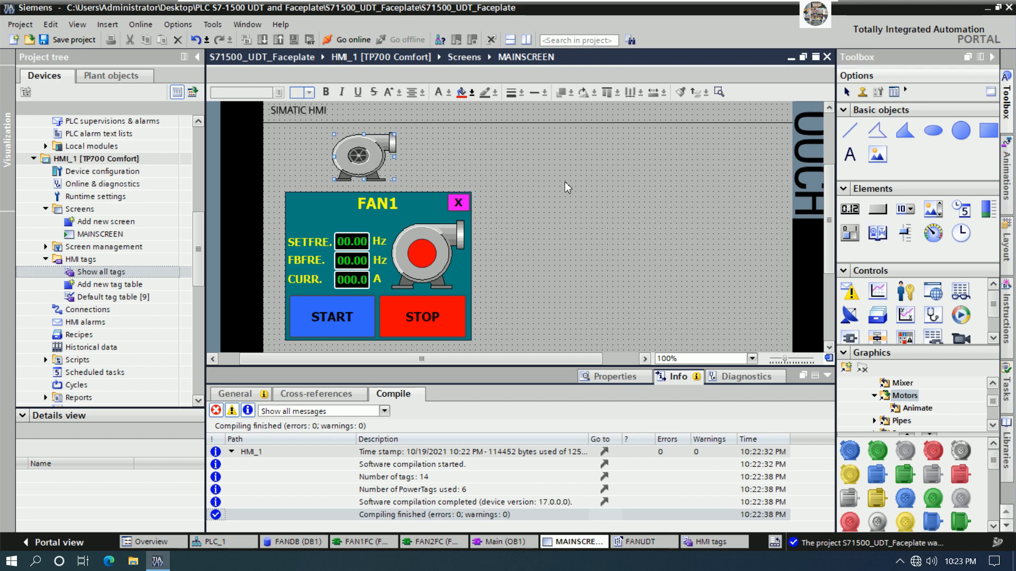
# Shift the FAN1 faceplate towards the screen's left edge and nudge the blower symbol so it sits above it.
pyautogui.click(509, 198)
pyautogui.moveTo(418, 245); pyautogui.dragTo(403, 248)
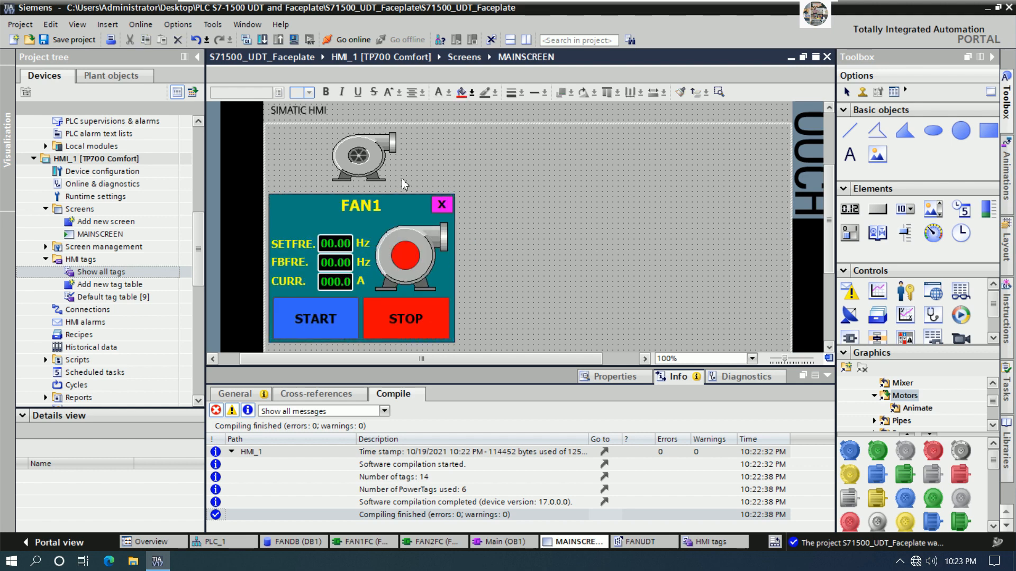
pyautogui.click(374, 162)
pyautogui.moveTo(372, 158); pyautogui.dragTo(366, 162)
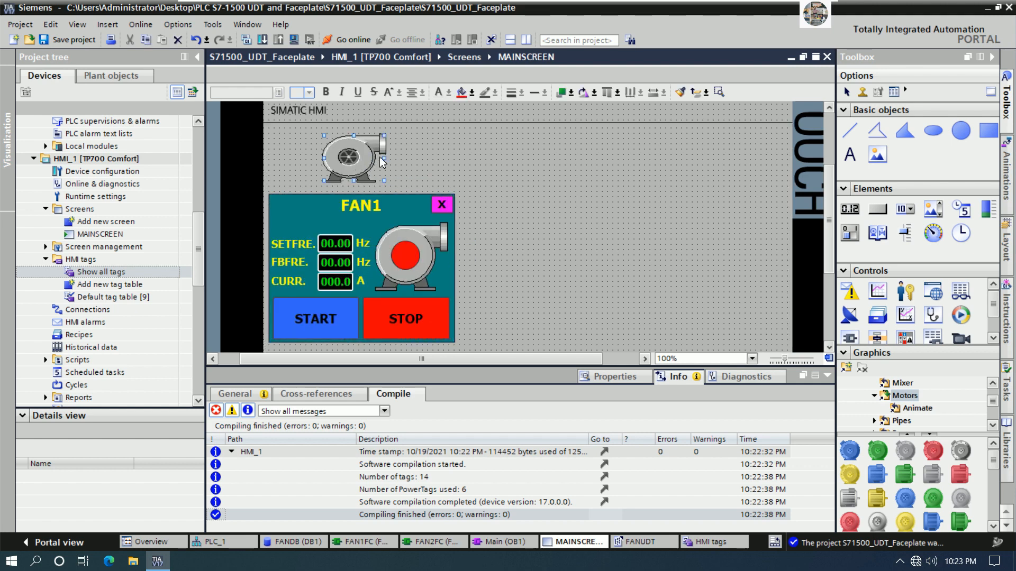
pyautogui.click(492, 173)
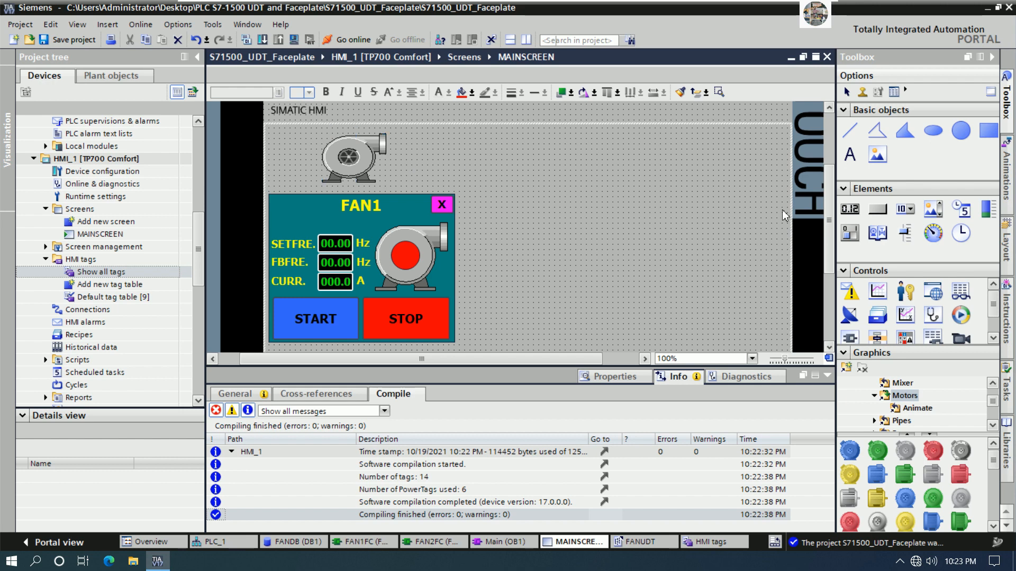
# Draw a button covering the blower symbol and delete its default text.
pyautogui.click(877, 209)
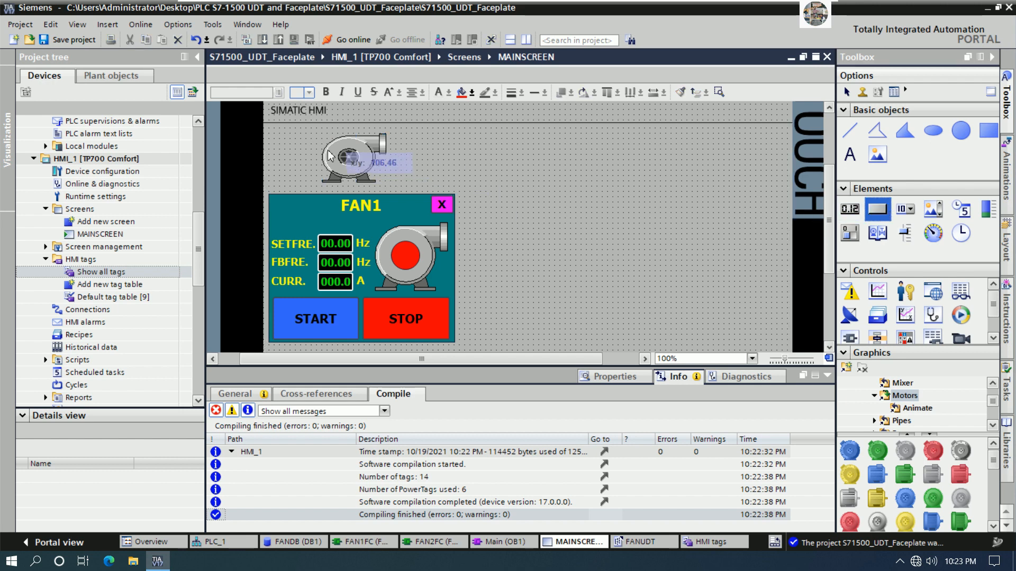
pyautogui.moveTo(318, 134); pyautogui.dragTo(393, 185)
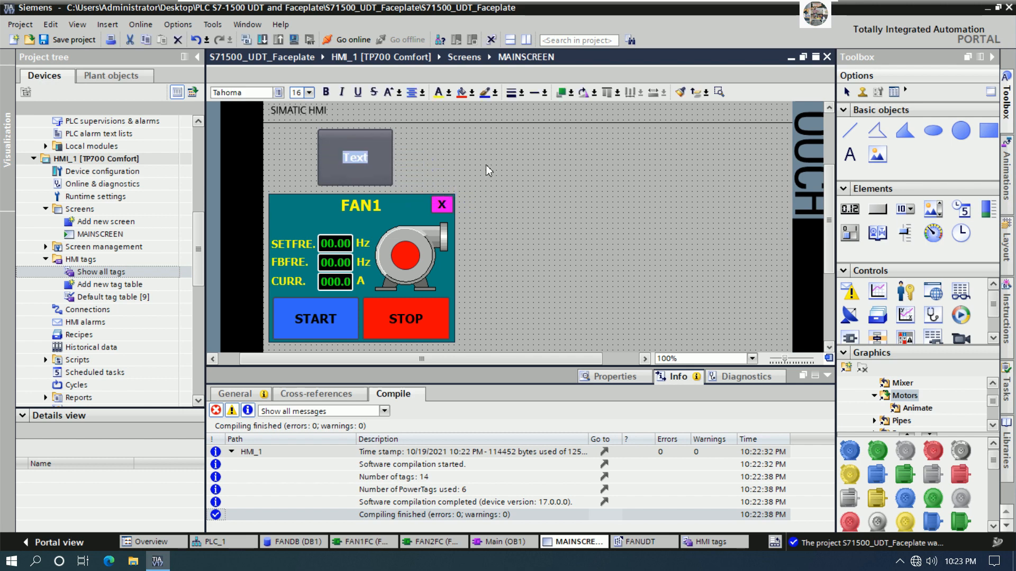
pyautogui.press('Delete')
pyautogui.click(471, 171)
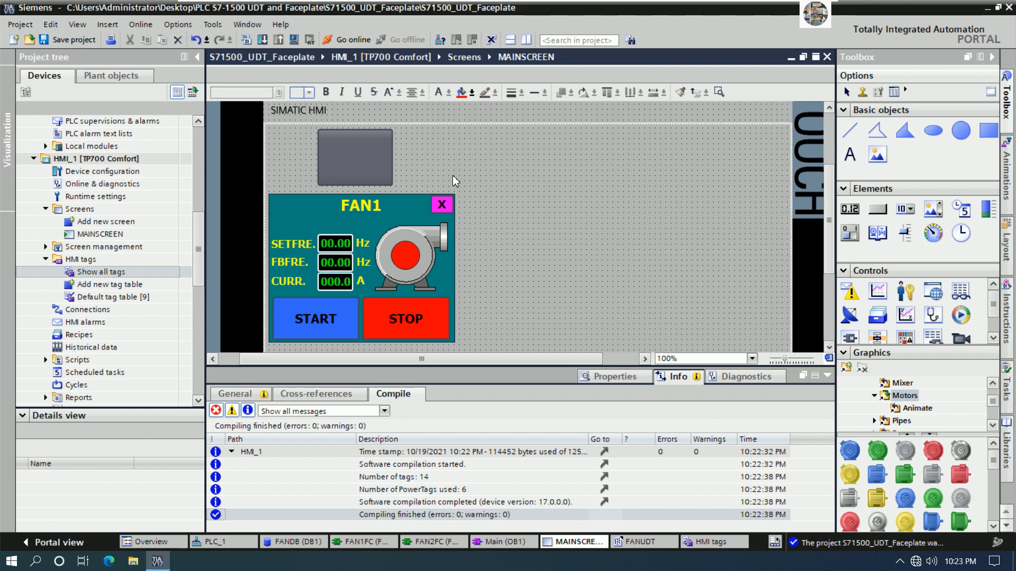
# Make the button over the blower invisible with a Transparent fill pattern, corner radius 0 and border width 0.
pyautogui.rightClick(372, 165)
pyautogui.click(438, 370)
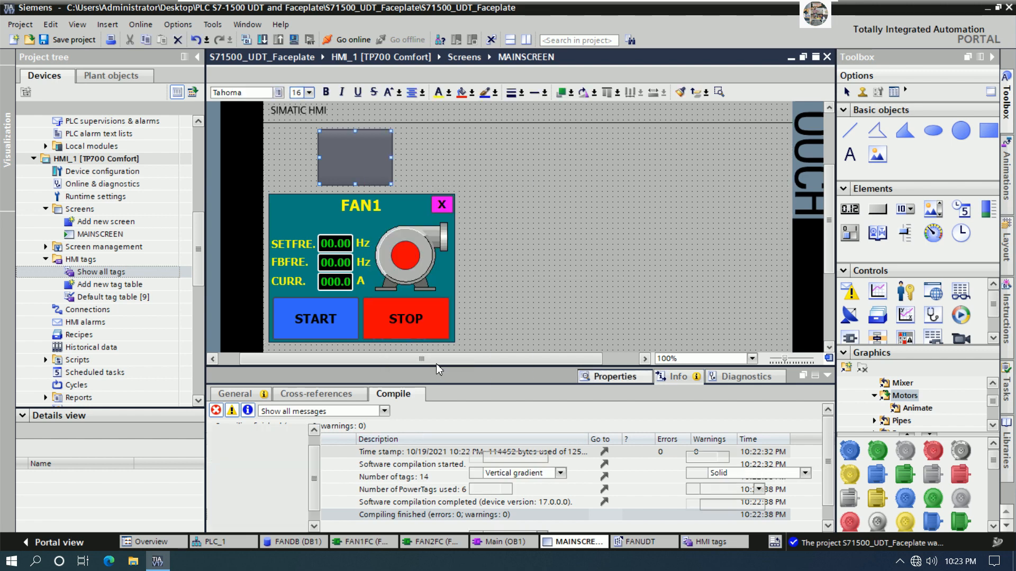
pyautogui.click(560, 473)
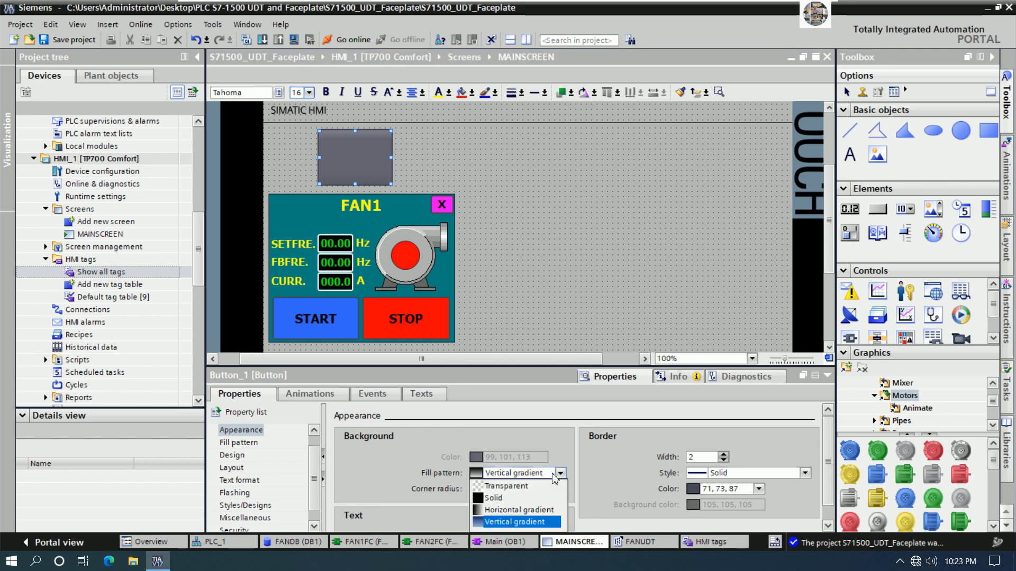
pyautogui.click(507, 486)
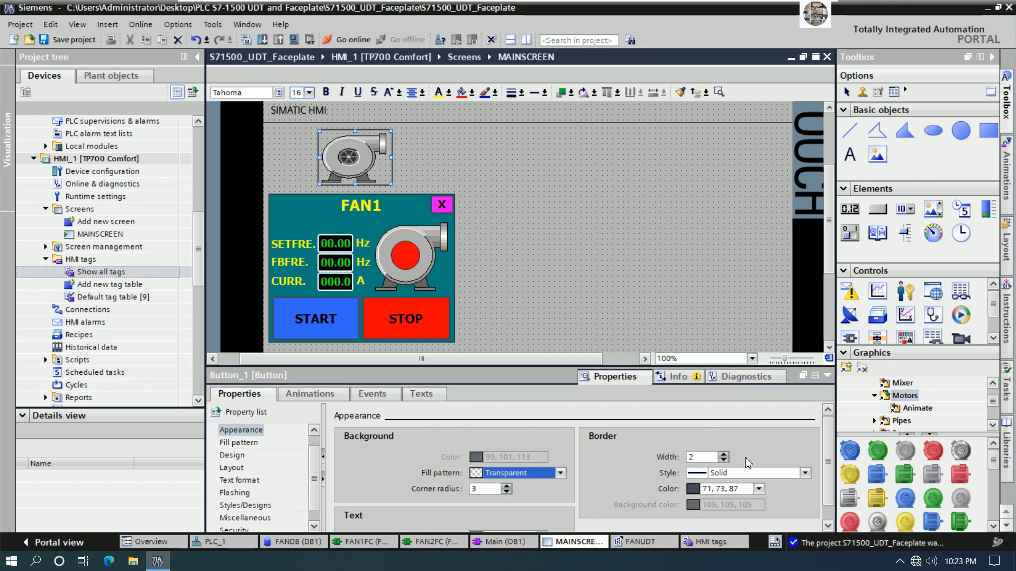
pyautogui.click(805, 475)
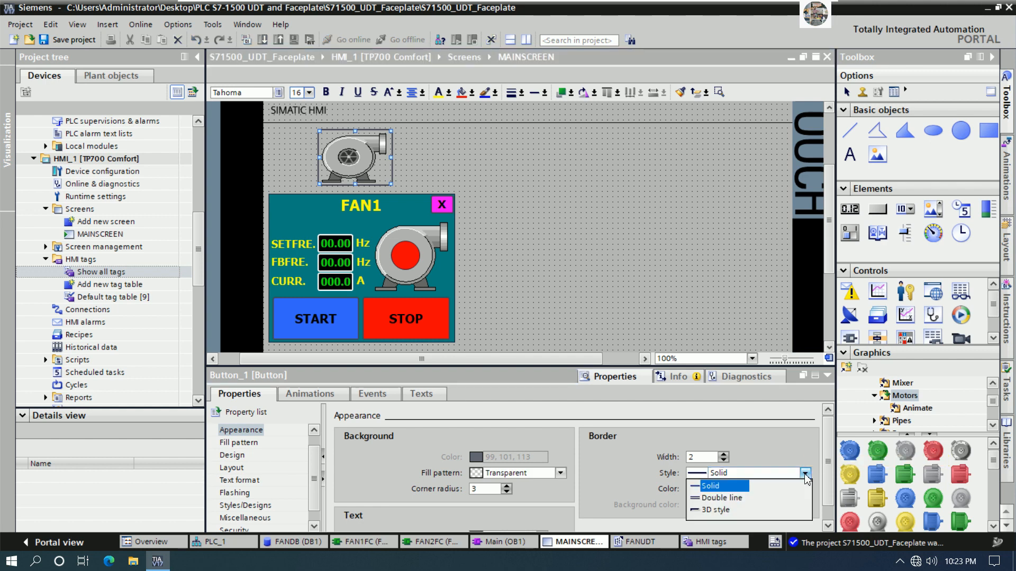
pyautogui.click(643, 477)
pyautogui.click(507, 492)
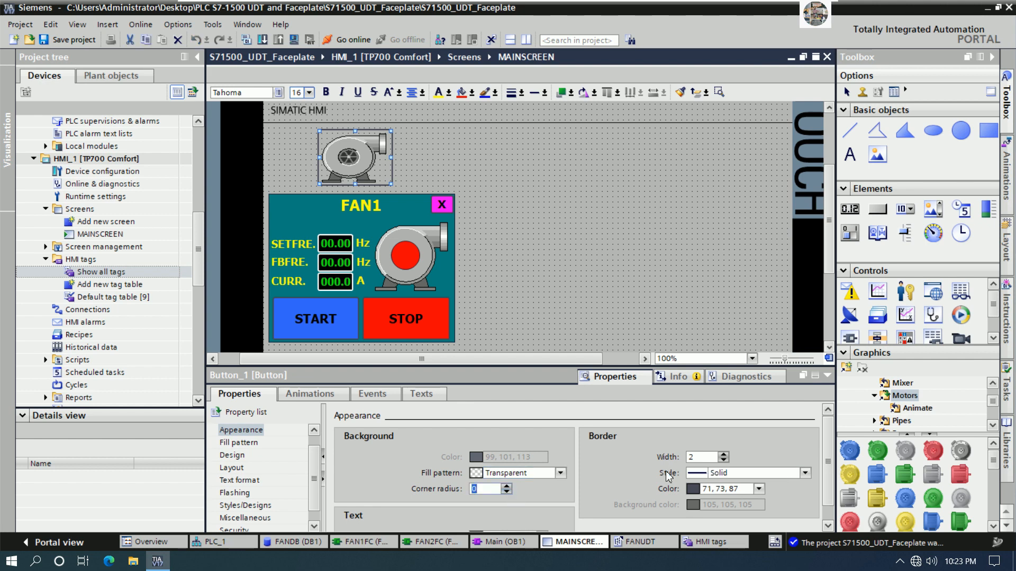
pyautogui.click(723, 459)
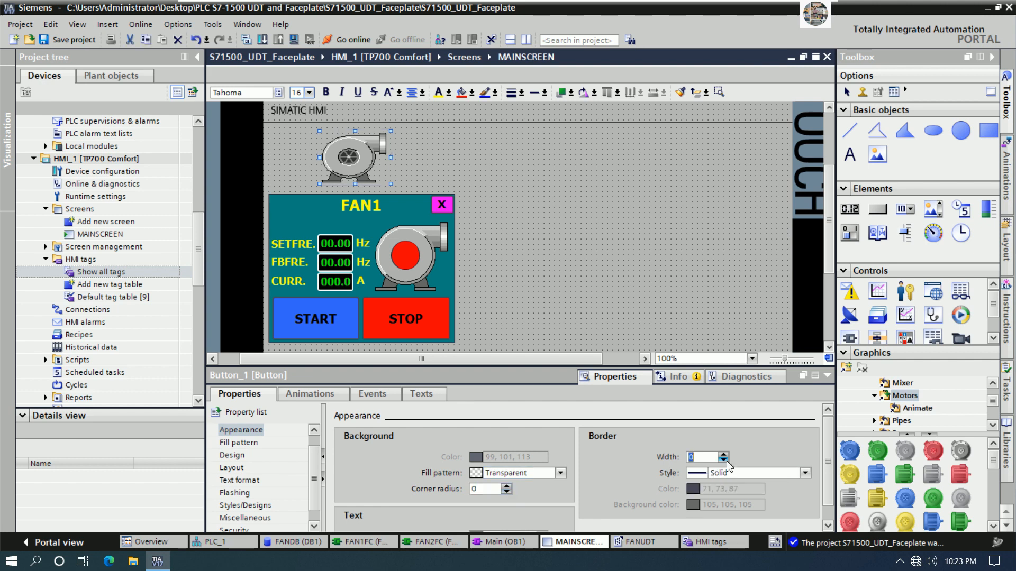
pyautogui.click(403, 180)
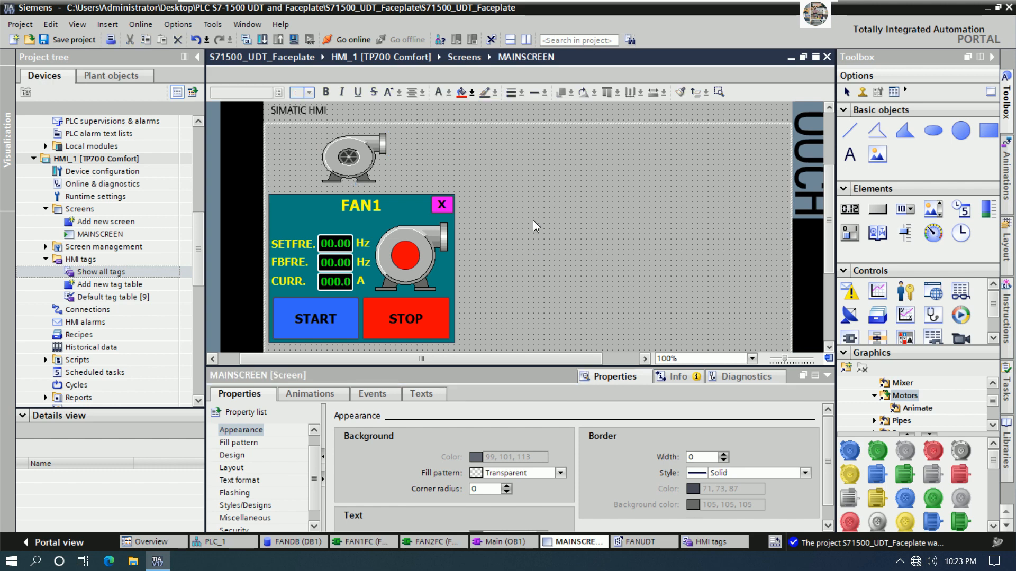
# Add a SetBit function to the Click event of the transparent button over the blower symbol.
pyautogui.click(384, 176)
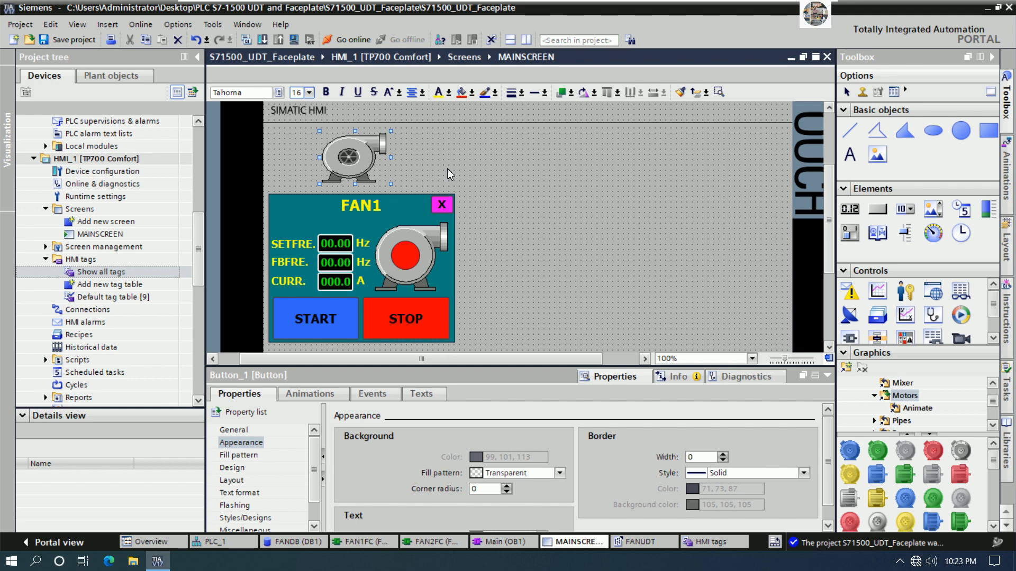
pyautogui.rightClick(387, 172)
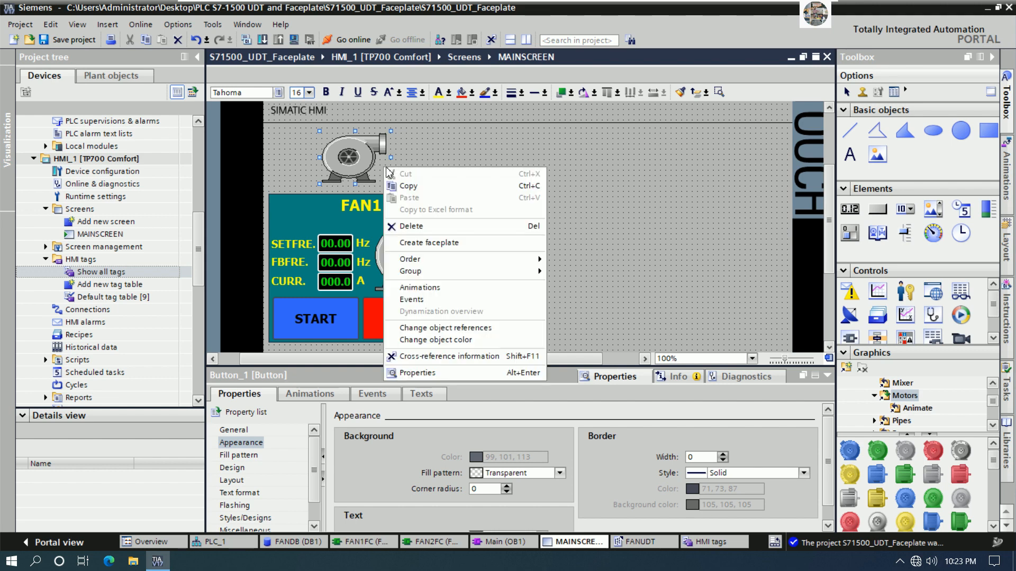
pyautogui.click(423, 299)
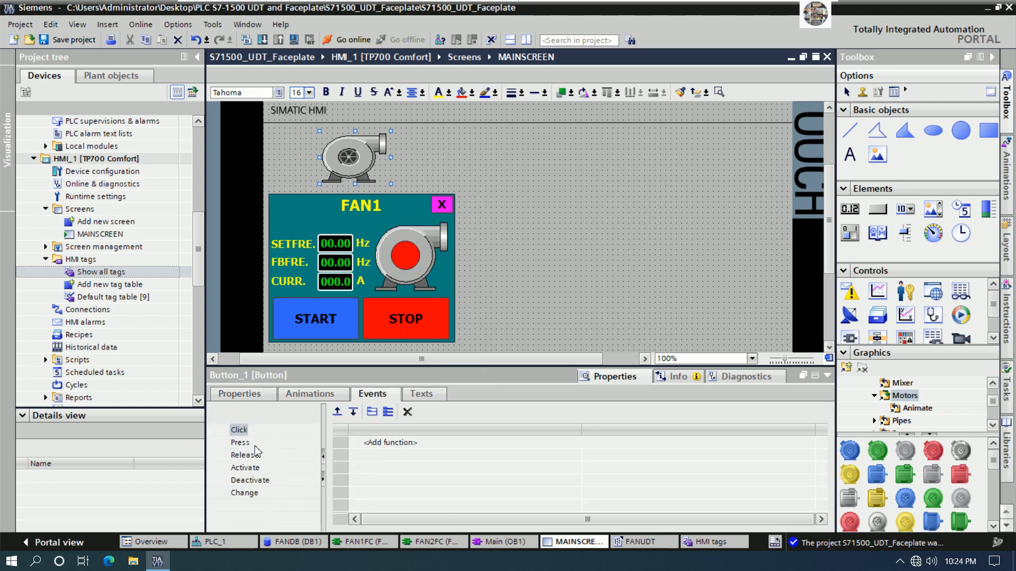
pyautogui.click(241, 442)
pyautogui.click(238, 429)
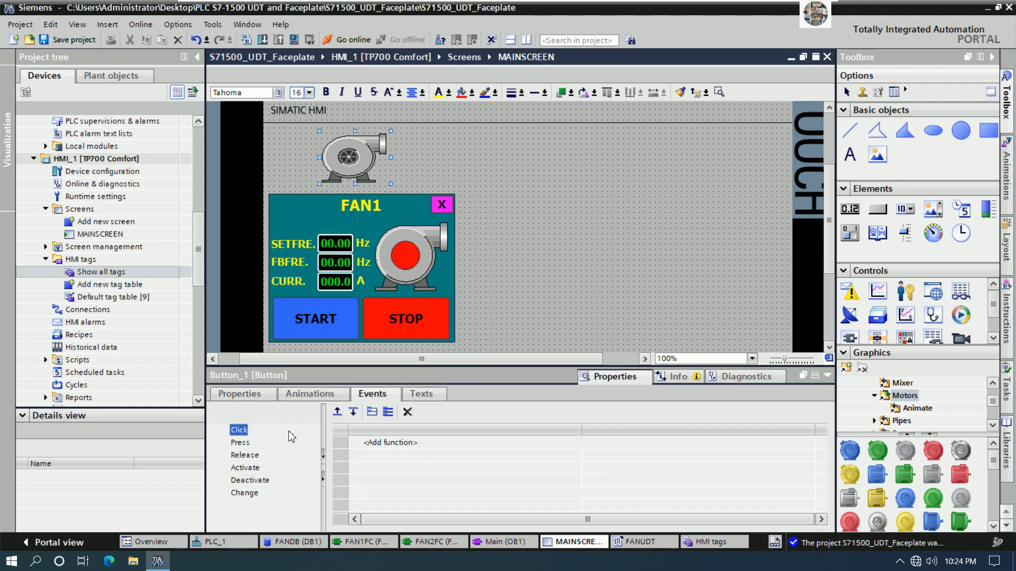
pyautogui.click(394, 445)
pyautogui.write('SE')
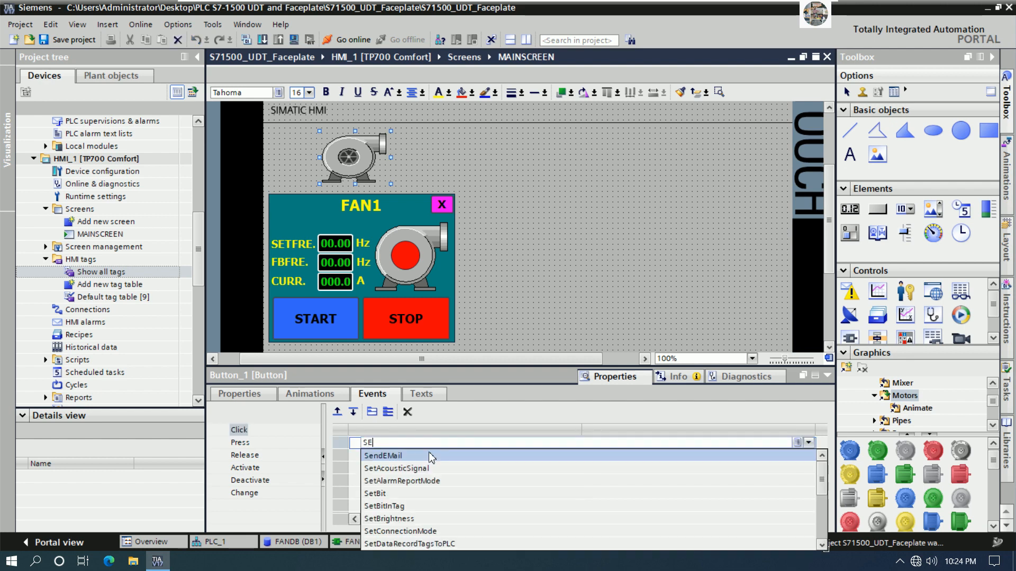
pyautogui.click(381, 494)
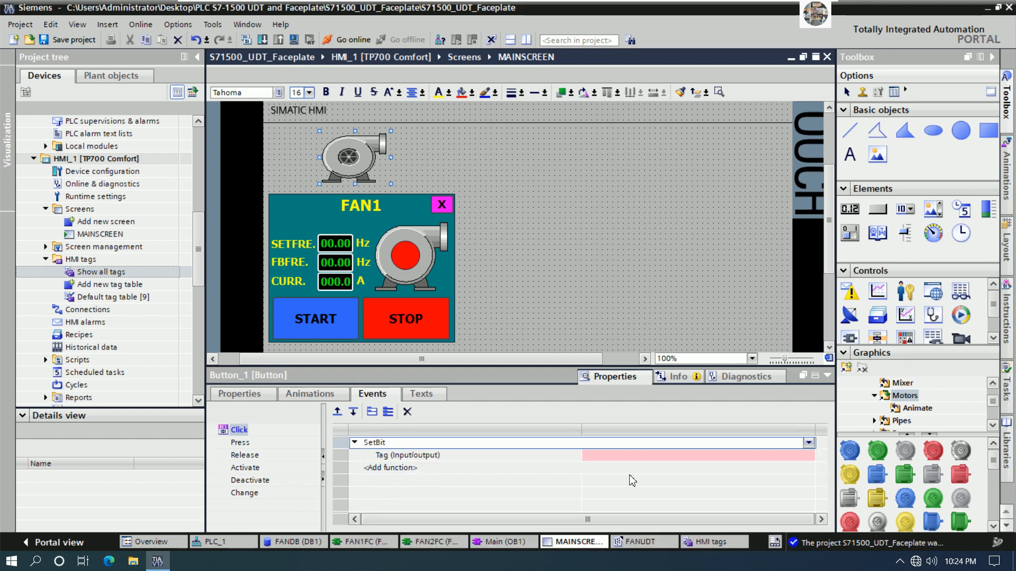
# Assign the FAN1_VISIBLE tag from the default HMI tag table to the button's SetBit function.
pyautogui.click(711, 456)
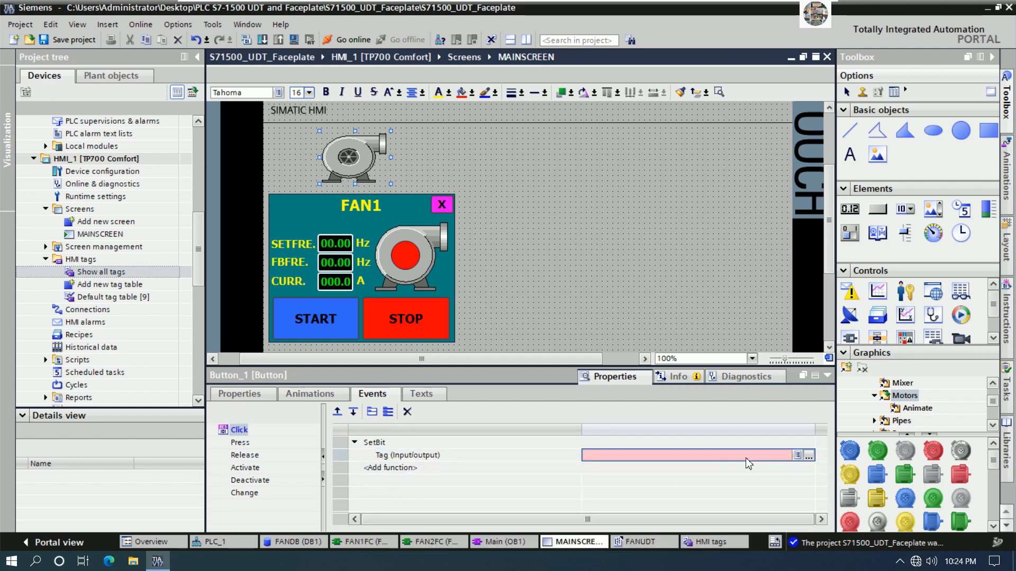
pyautogui.click(809, 455)
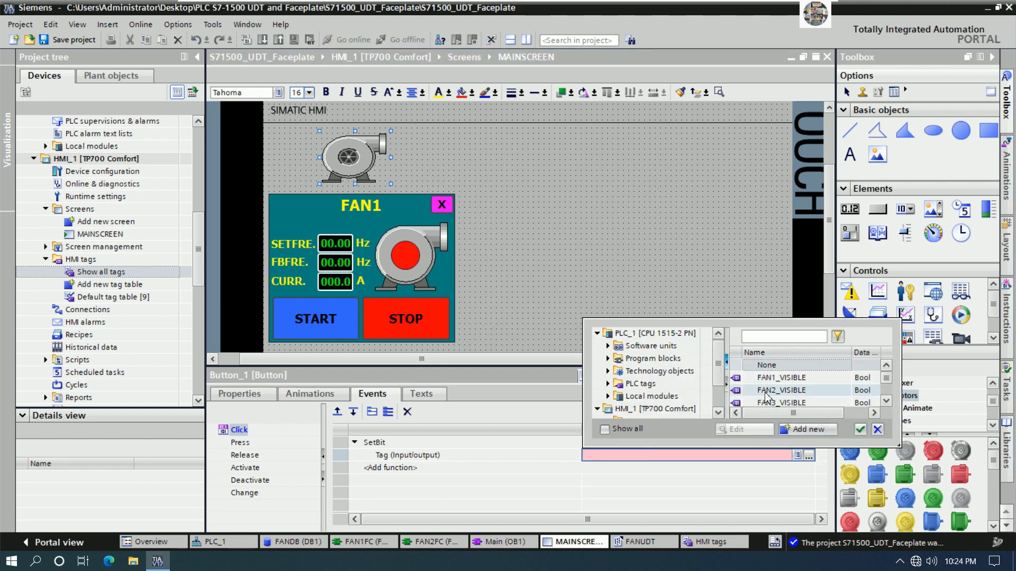
pyautogui.click(778, 377)
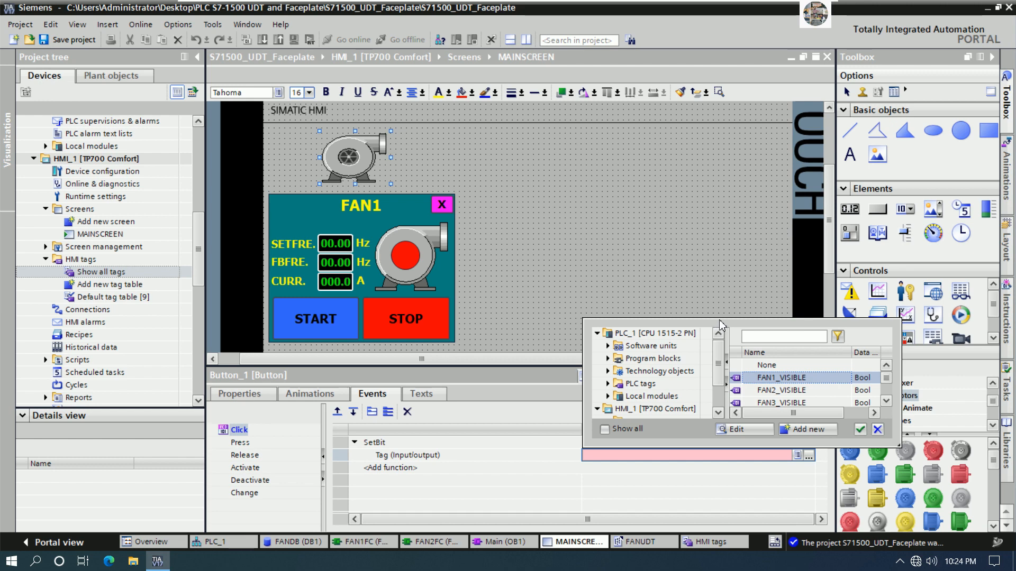
pyautogui.moveTo(722, 324); pyautogui.dragTo(722, 196)
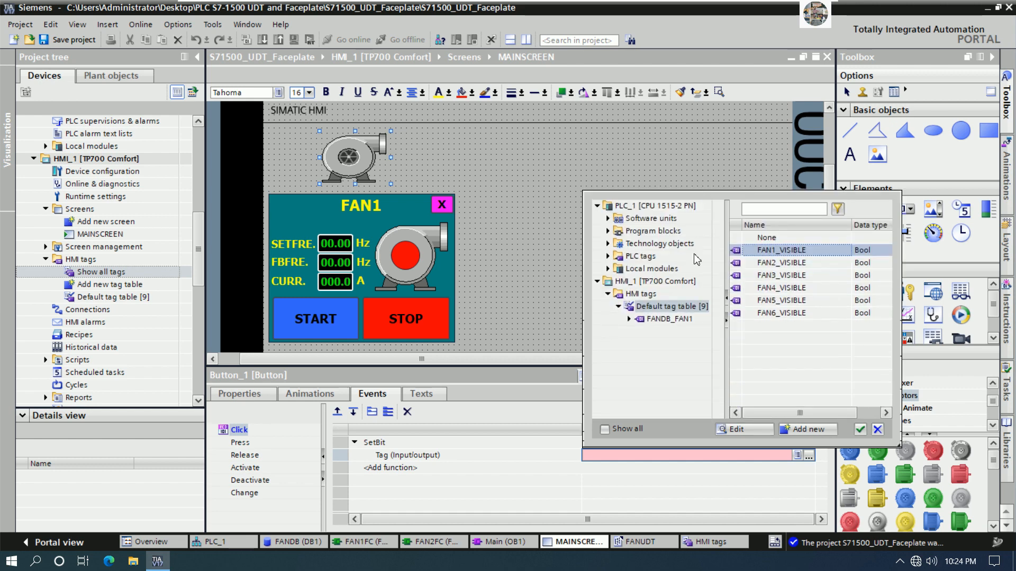
pyautogui.click(667, 306)
pyautogui.click(783, 251)
pyautogui.click(859, 429)
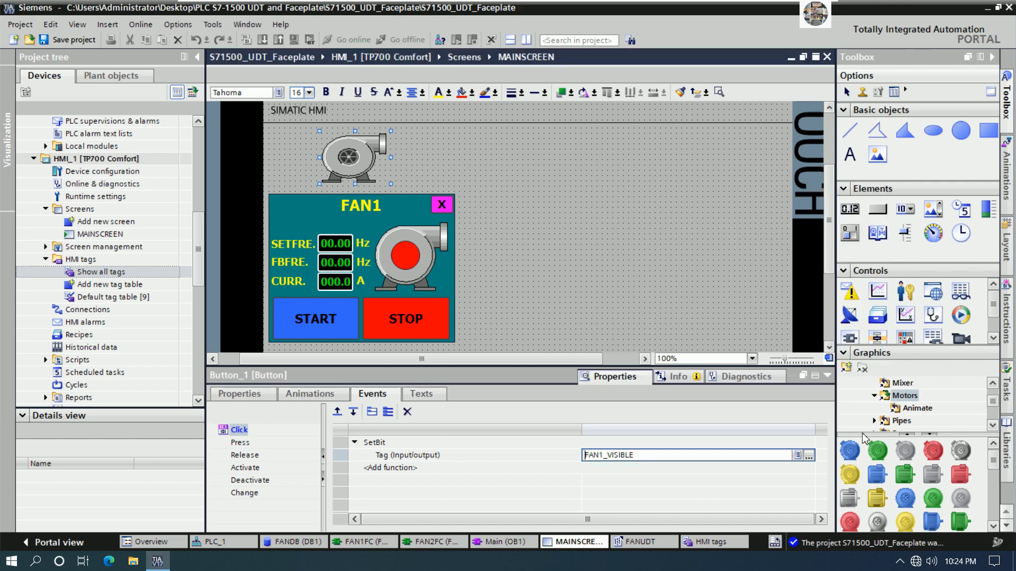
pyautogui.click(828, 376)
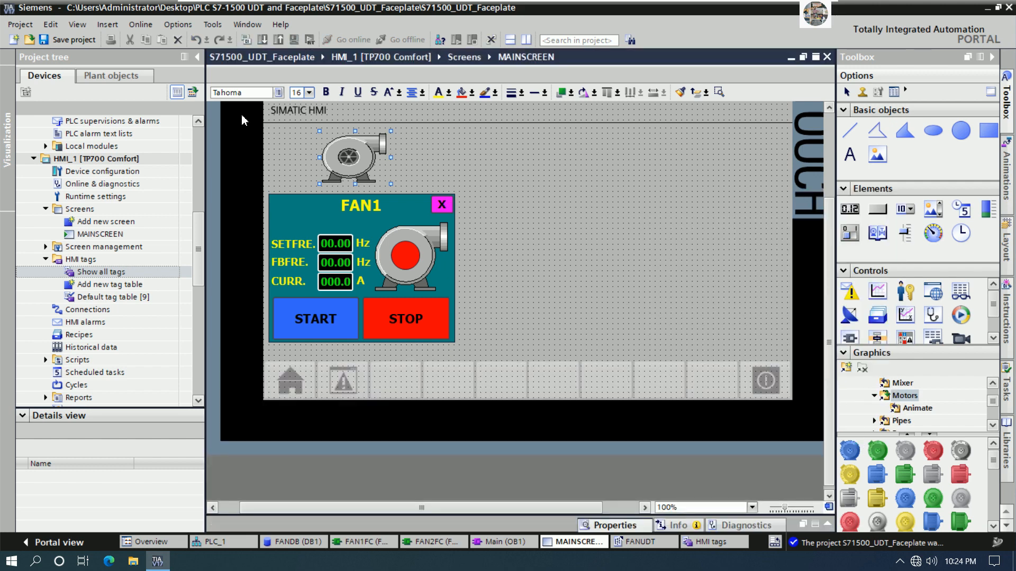
# Save the project and start the runtime simulation of HMI_1.
pyautogui.click(67, 40)
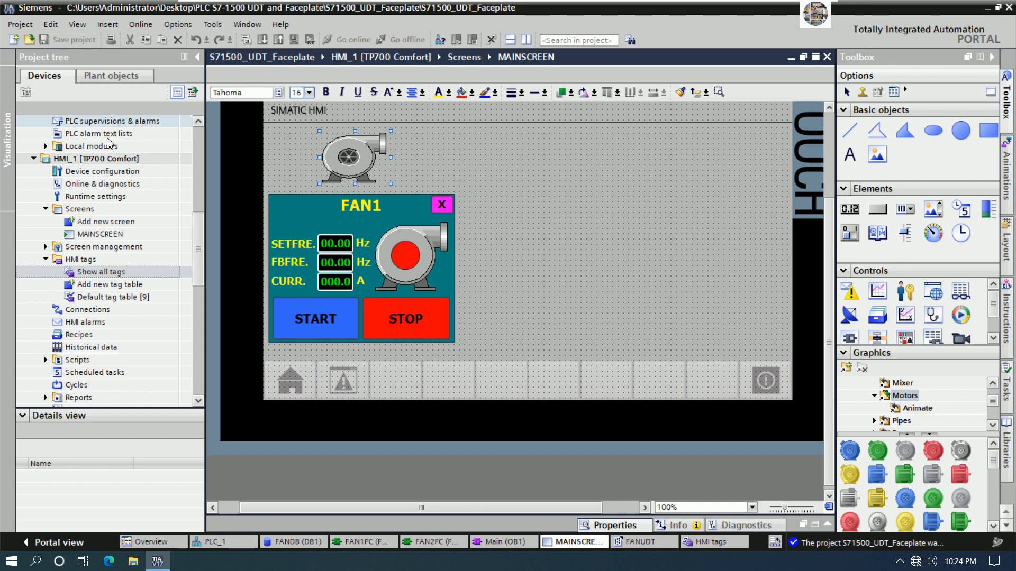
pyautogui.click(107, 159)
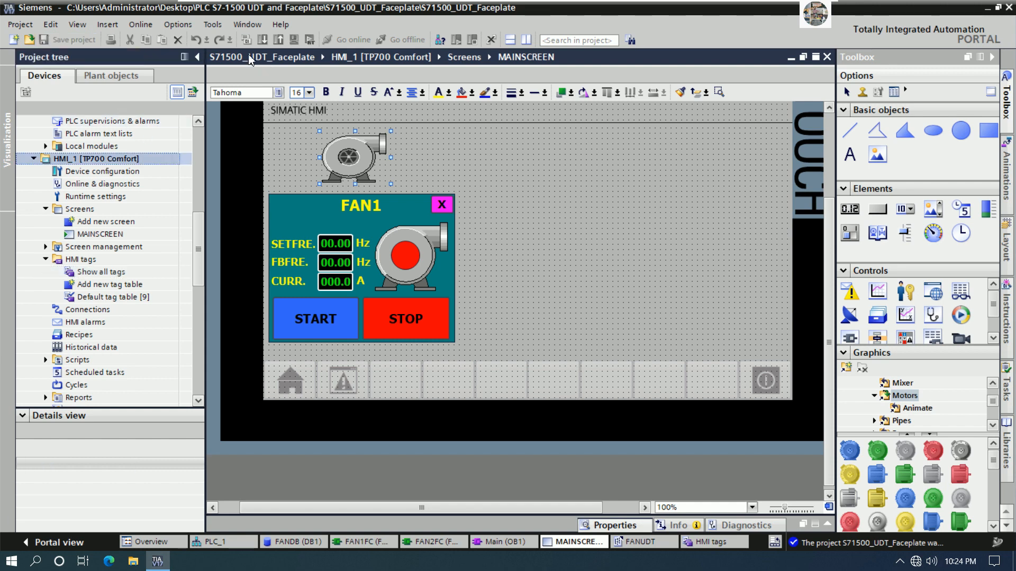
pyautogui.click(293, 41)
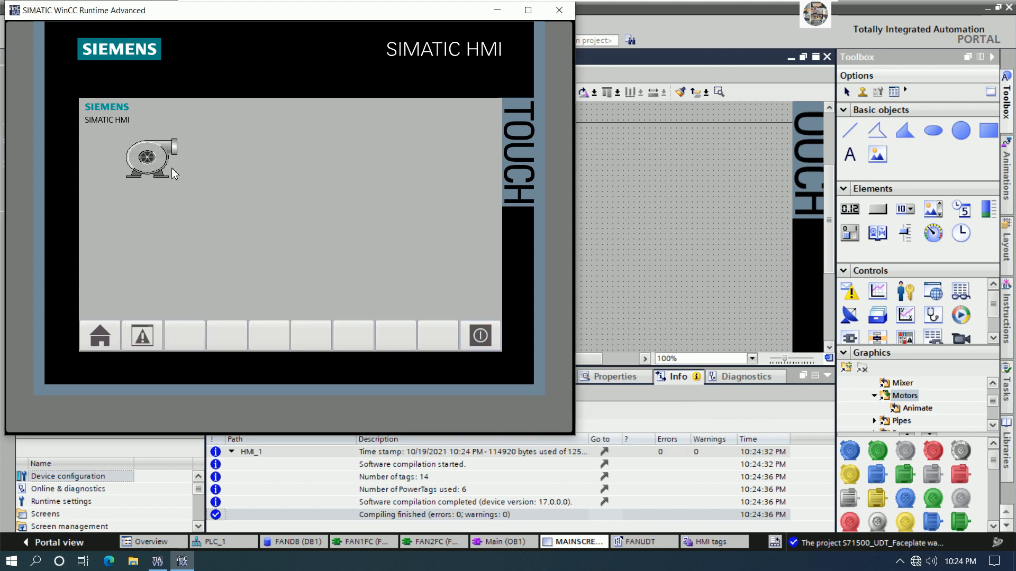
# Test showing the FAN1 faceplate with the blower symbol and hiding it with its X several times, and close the simulation.
pyautogui.click(173, 166)
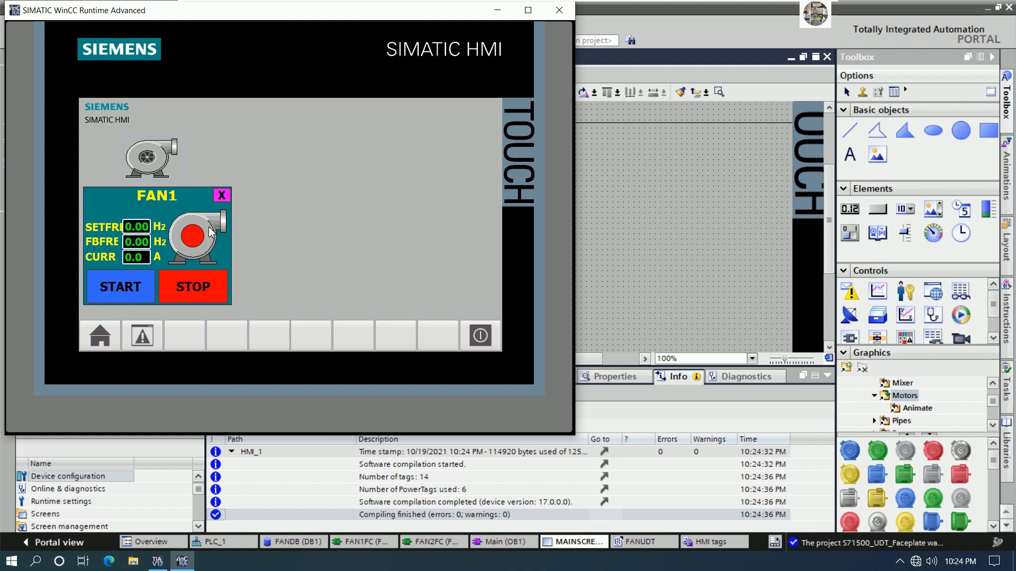
pyautogui.click(222, 198)
pyautogui.click(172, 168)
pyautogui.click(224, 197)
pyautogui.click(188, 178)
pyautogui.click(222, 196)
pyautogui.click(174, 170)
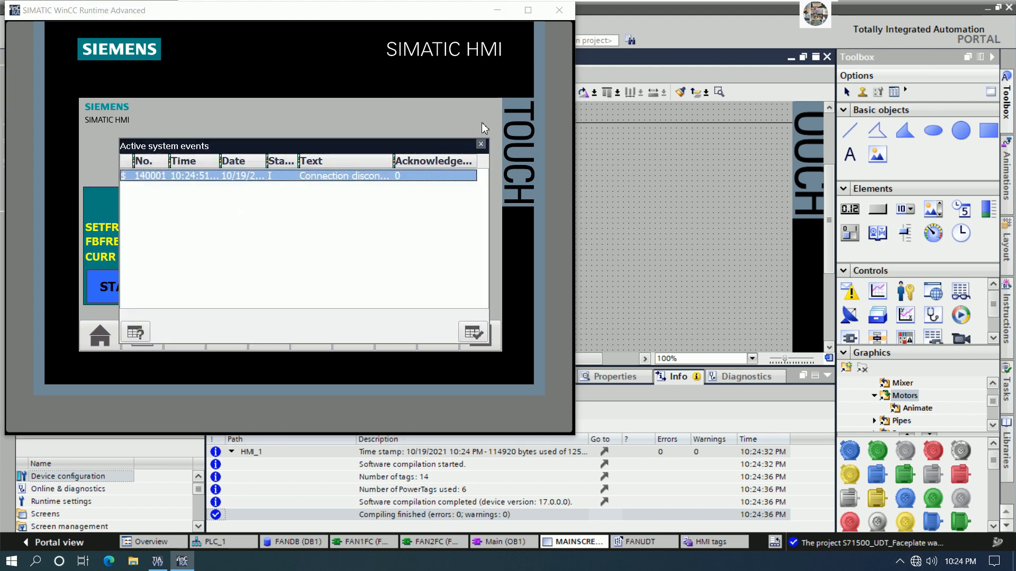
pyautogui.click(480, 144)
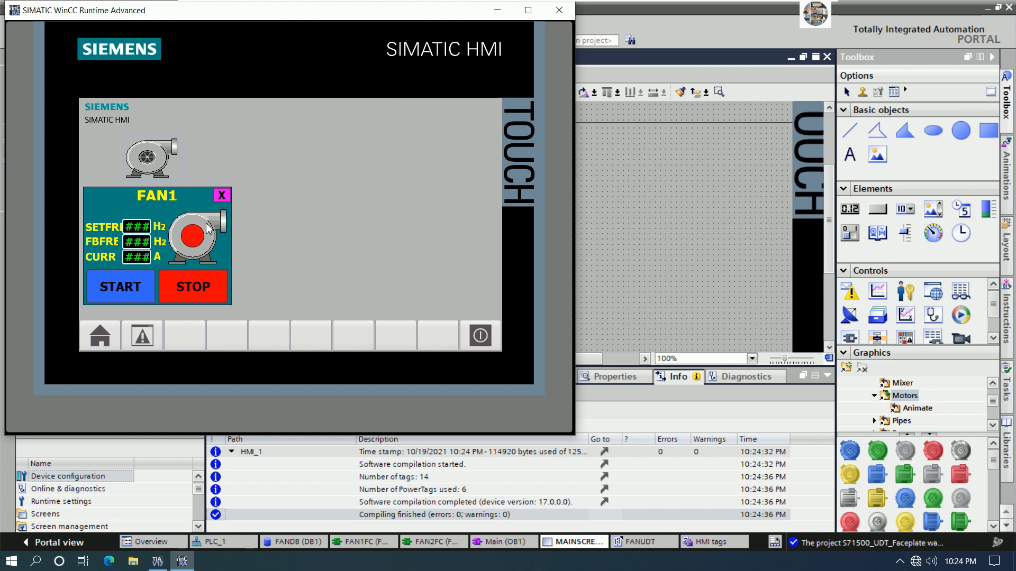
pyautogui.click(222, 196)
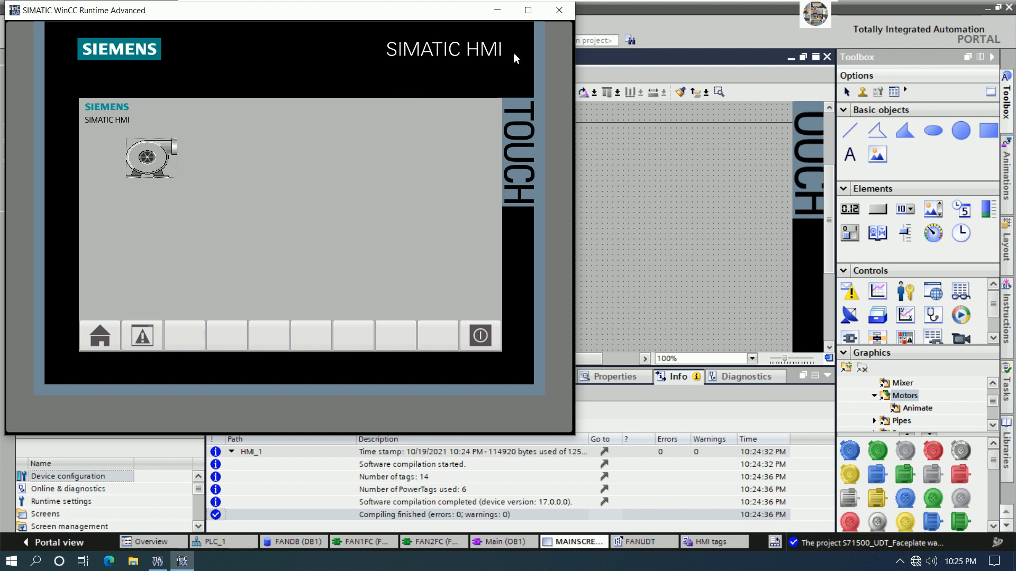
pyautogui.click(559, 10)
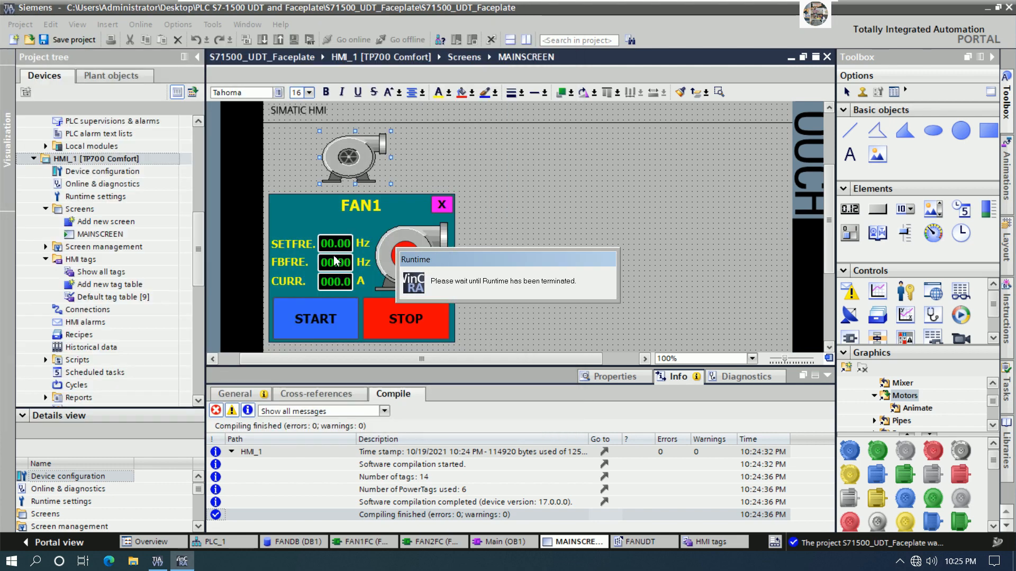
# Open the type of the FAN1 faceplate on MAINSCREEN for editing in the project library.
pyautogui.click(420, 271)
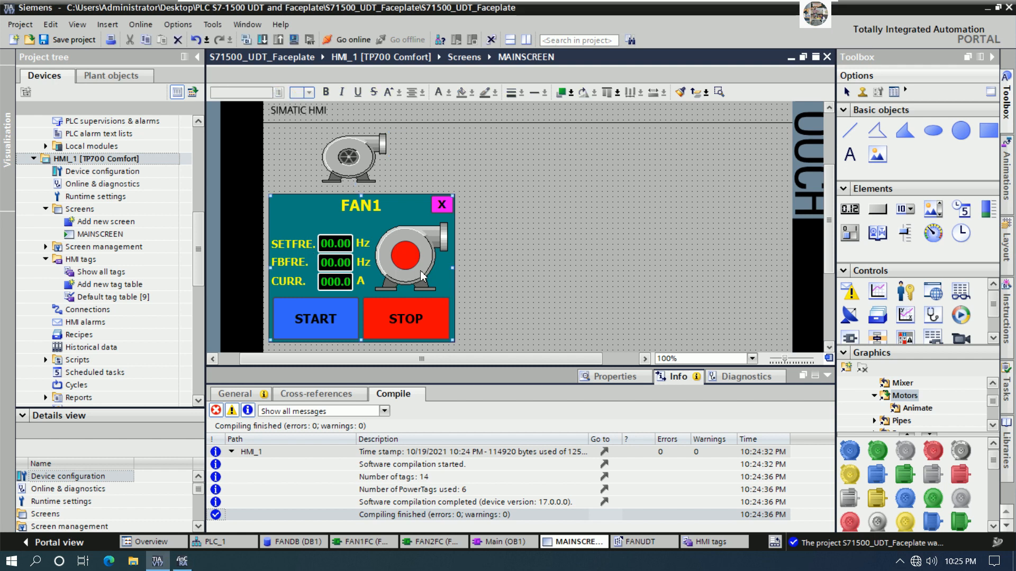
pyautogui.rightClick(413, 256)
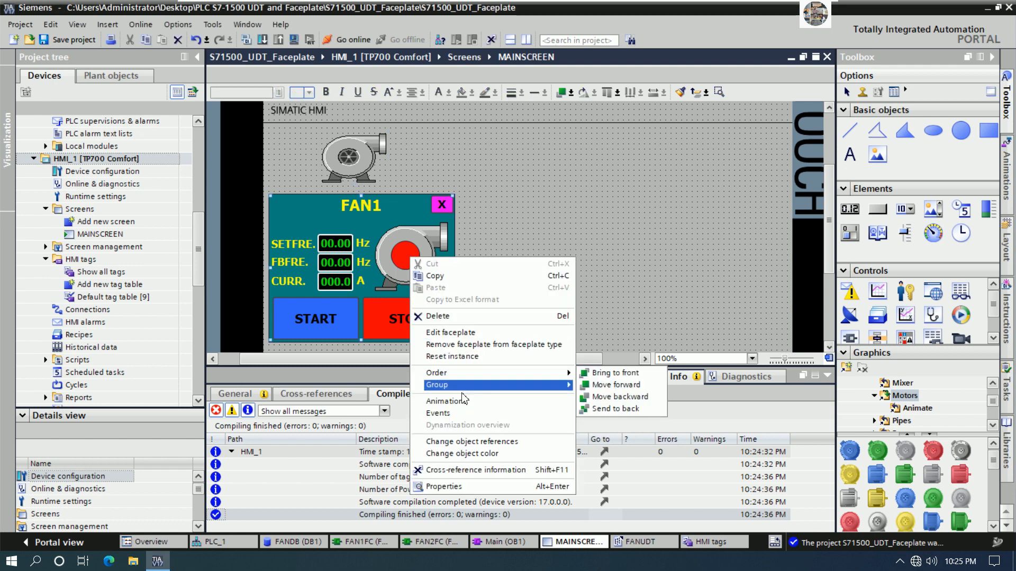
pyautogui.click(450, 333)
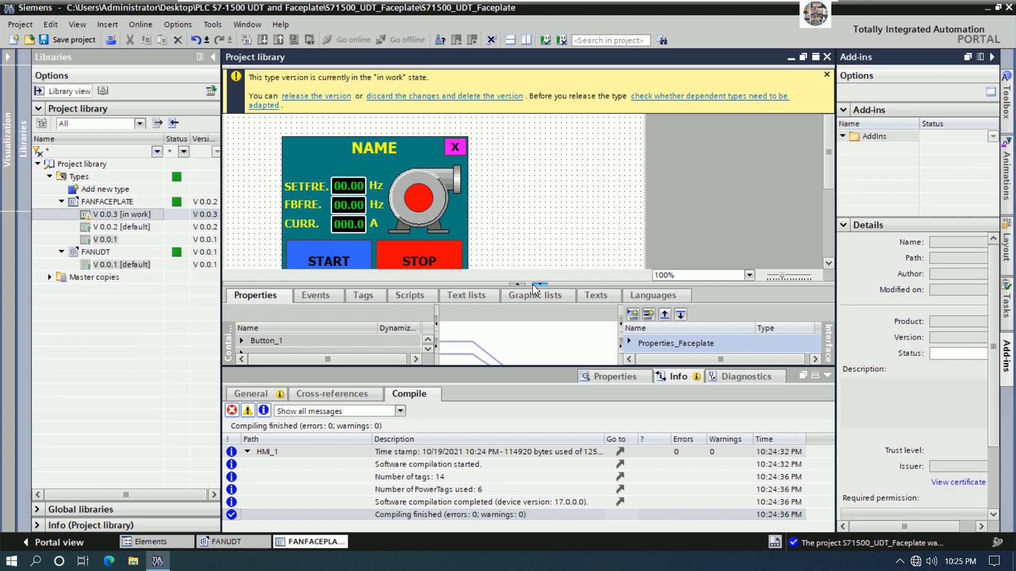
# Set the font size of the SETFRE., FBFRE. and CURR. labels in the faceplate to 15.
pyautogui.click(313, 192)
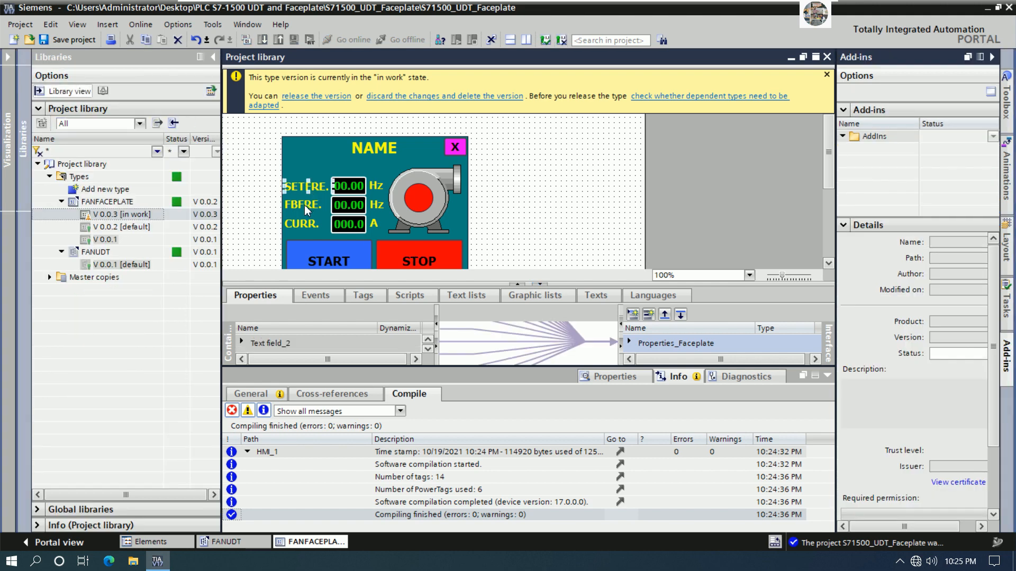
pyautogui.keyDown('ctrl'); pyautogui.click(305, 210); pyautogui.keyUp('ctrl')
pyautogui.keyDown('ctrl'); pyautogui.click(310, 229); pyautogui.keyUp('ctrl')
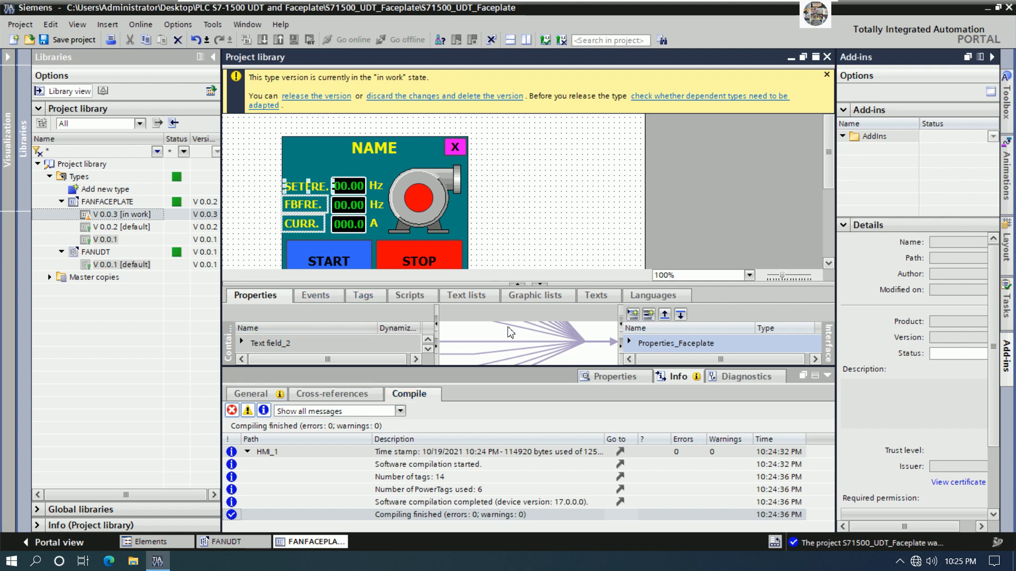
pyautogui.rightClick(301, 207)
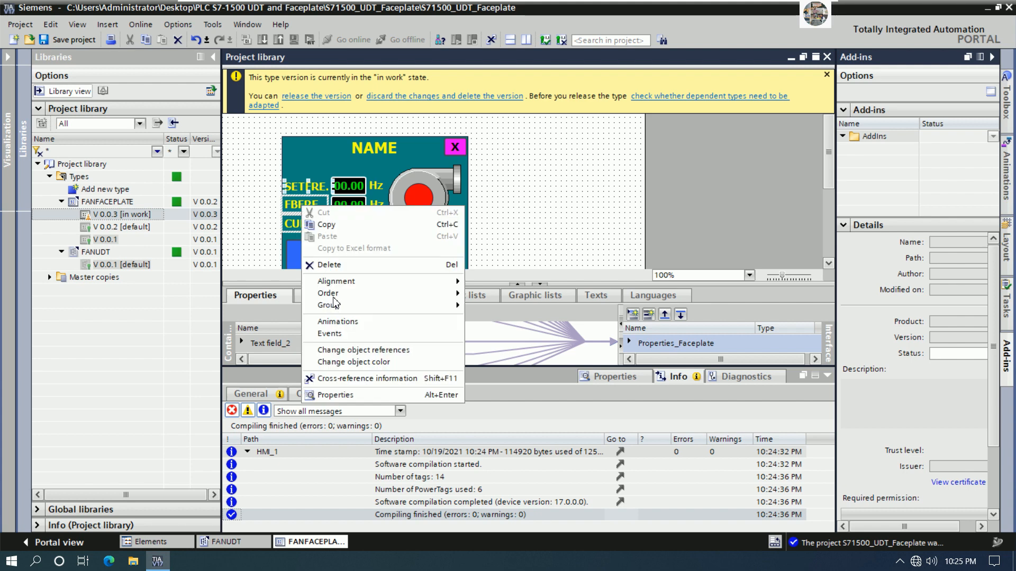
pyautogui.click(343, 395)
pyautogui.click(267, 397)
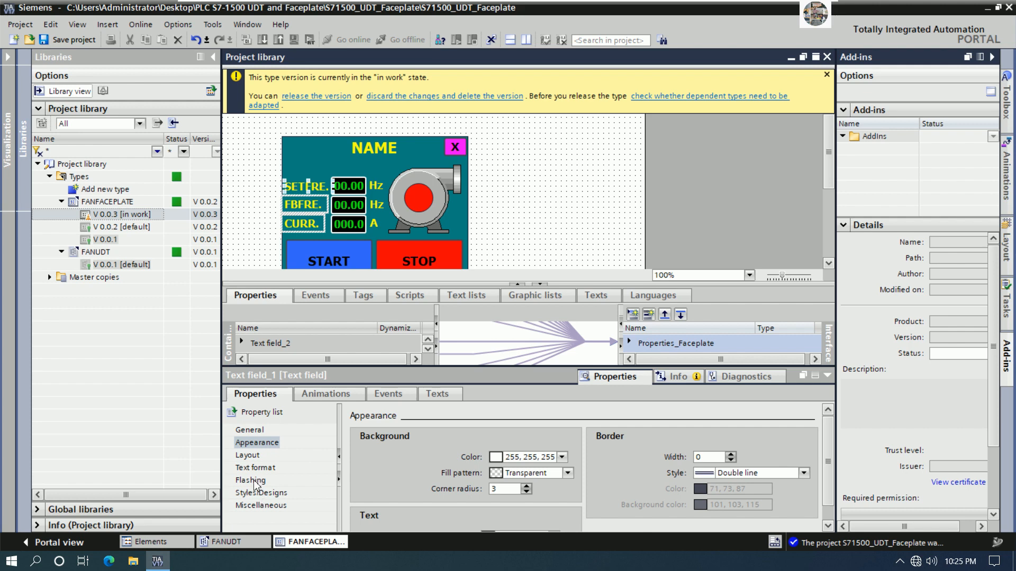
pyautogui.scroll(-5, 459, 471)
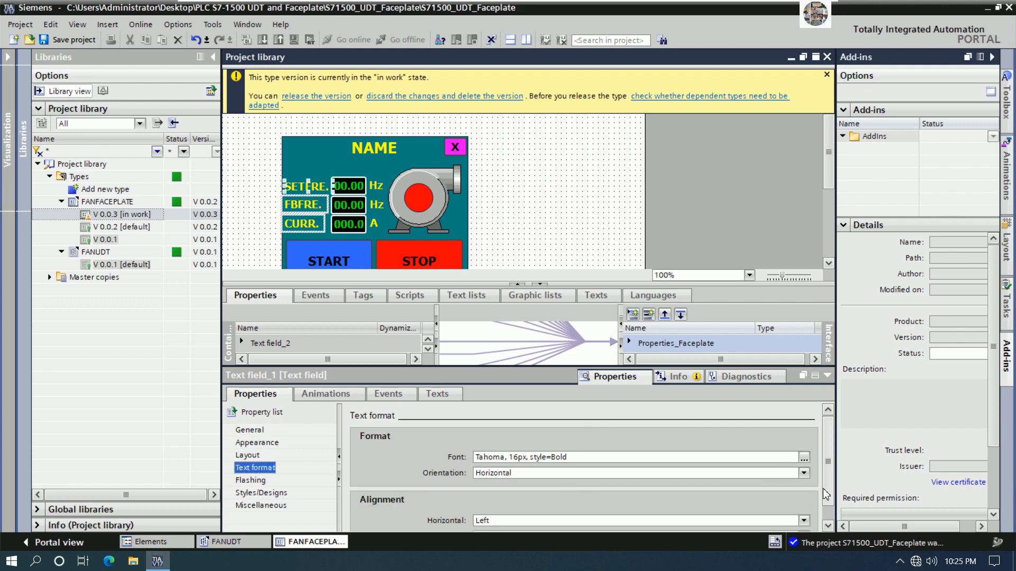
pyautogui.click(804, 458)
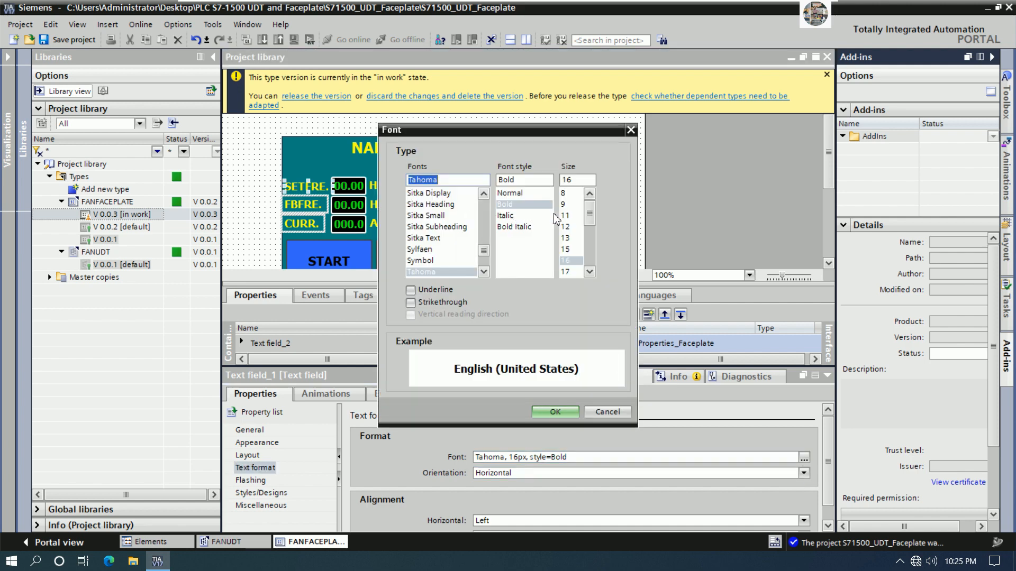
pyautogui.click(569, 249)
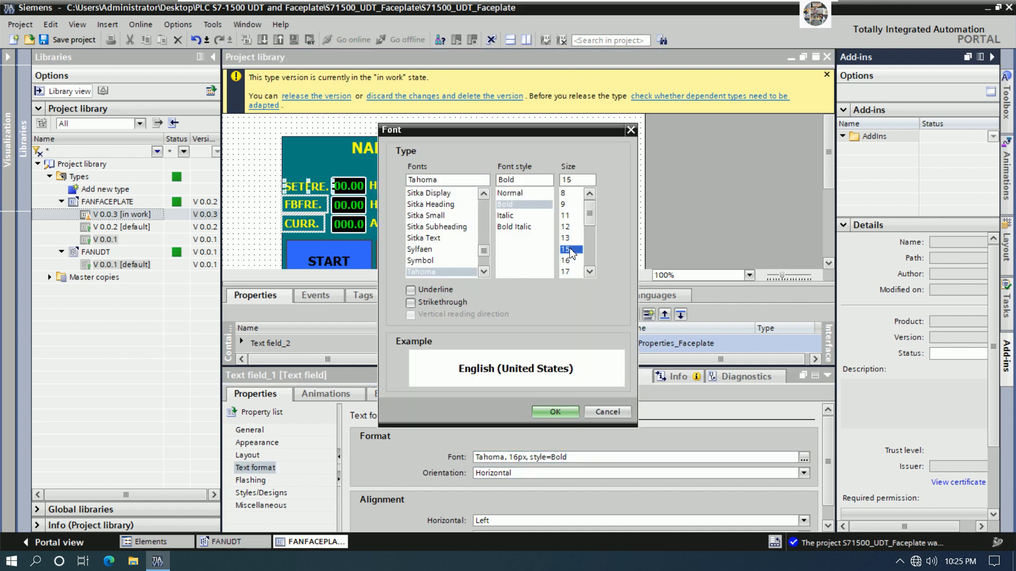
pyautogui.click(556, 413)
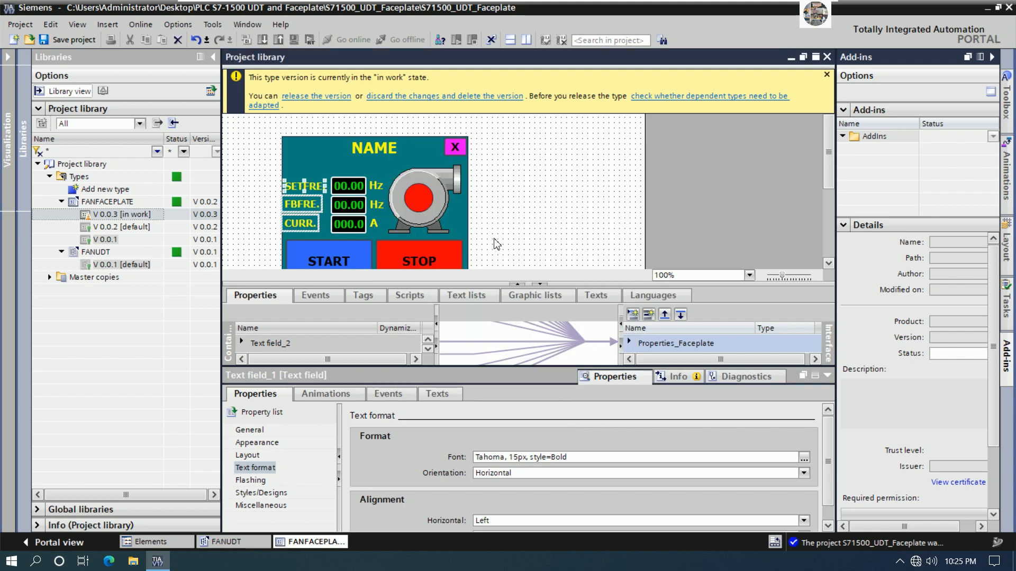
pyautogui.click(534, 200)
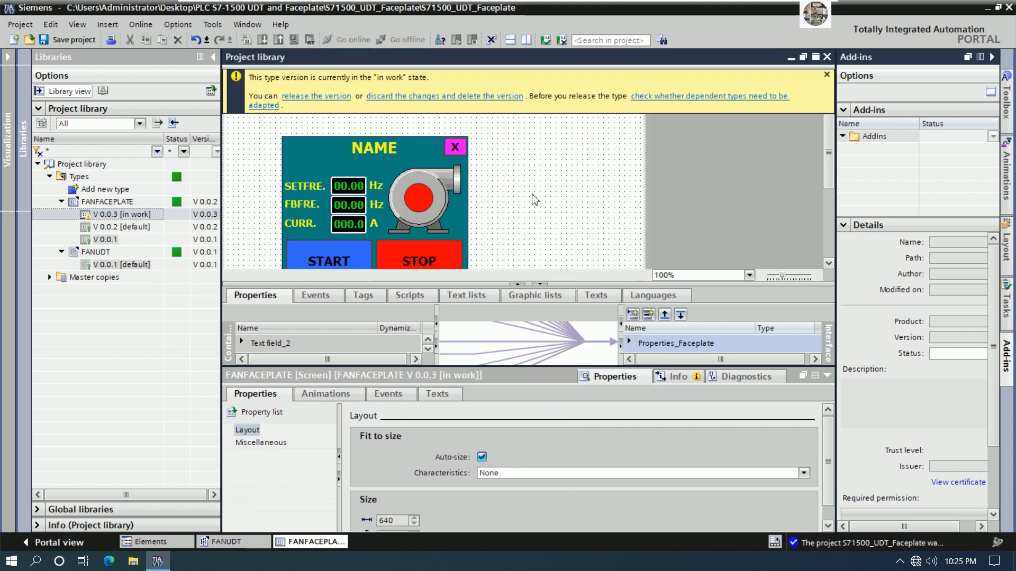
# Release the edited FANFACEPLATE type as version 0.0.3 with its project instances updated.
pyautogui.click(828, 264)
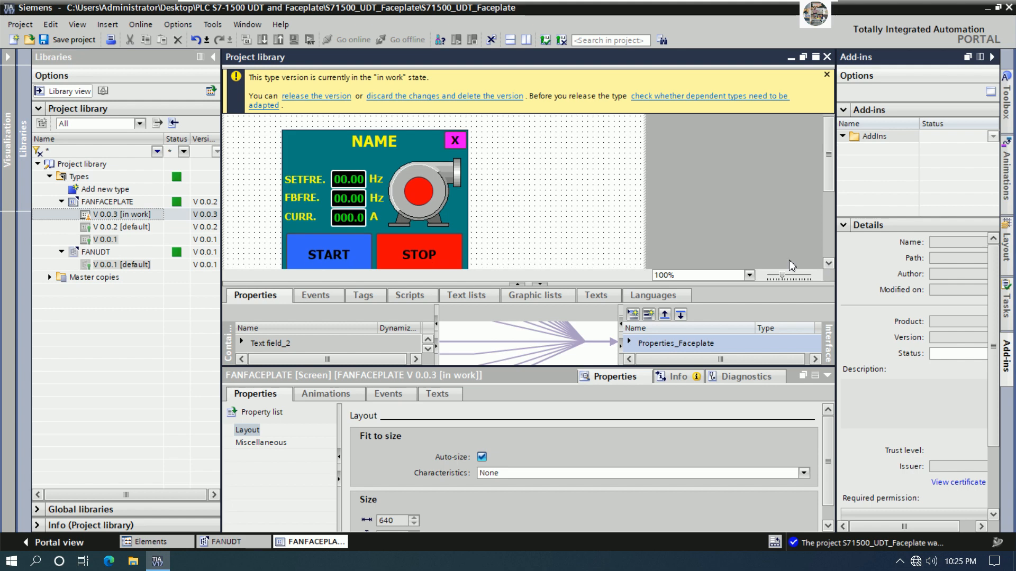
pyautogui.click(295, 97)
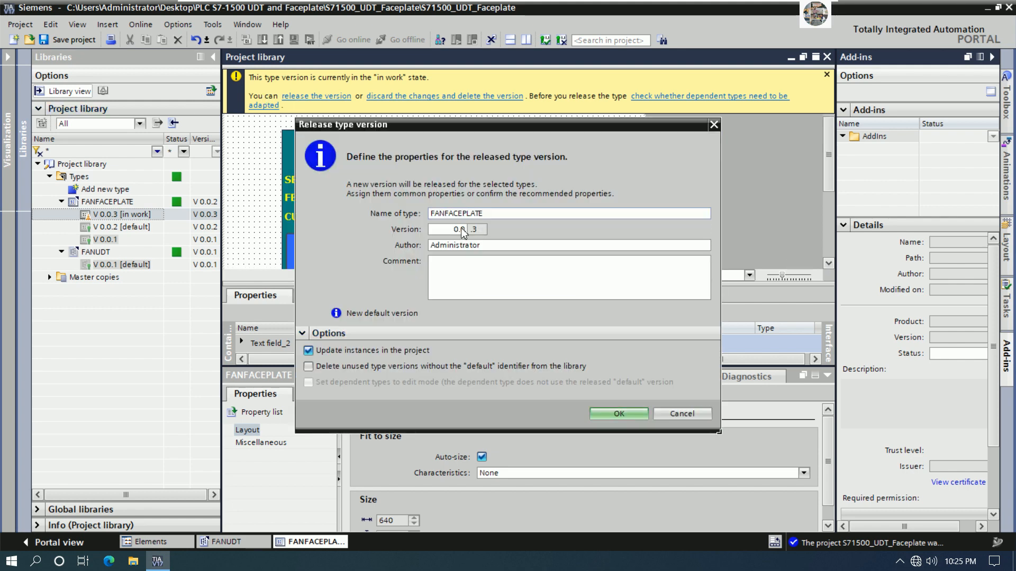
pyautogui.click(611, 415)
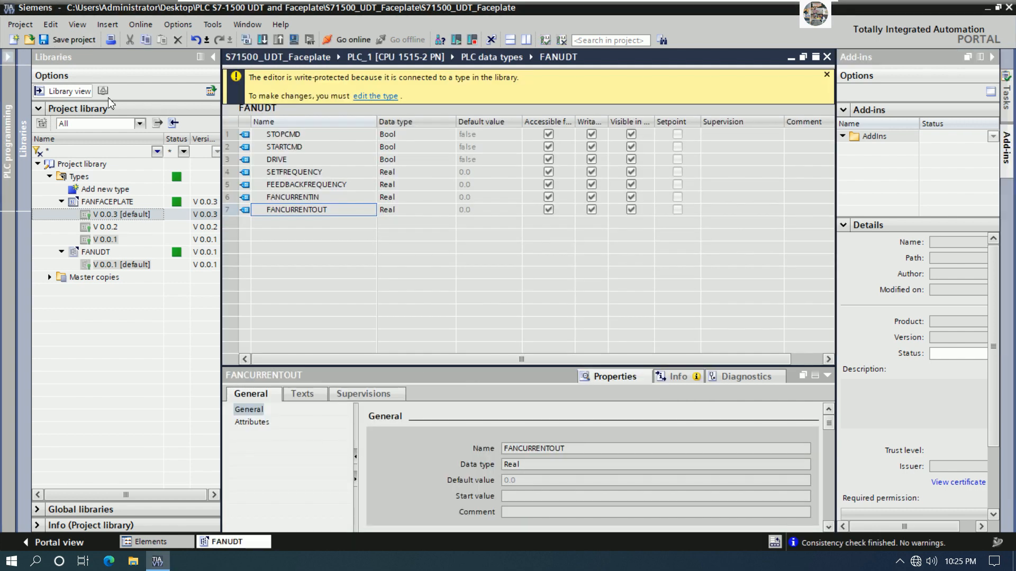
# Return to MAINSCREEN from the library view and move the transparent button off the blower symbol onto the empty area beside it.
pyautogui.click(101, 90)
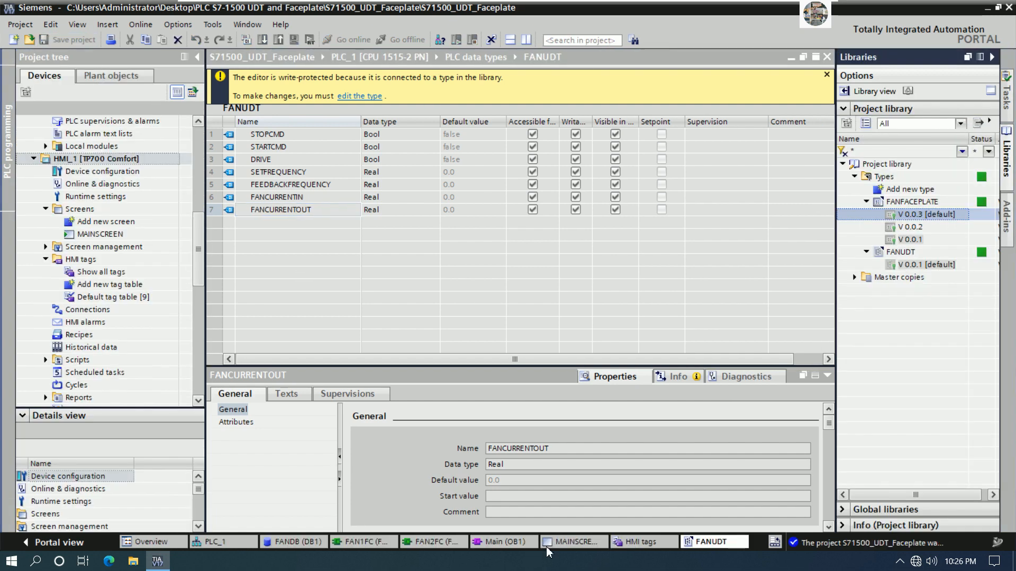
pyautogui.click(563, 544)
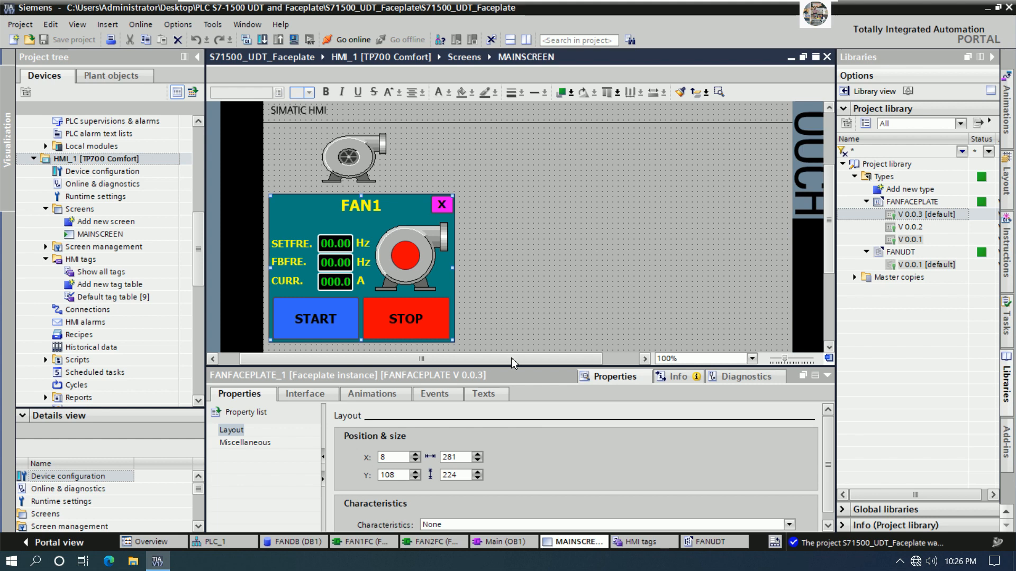
pyautogui.click(555, 271)
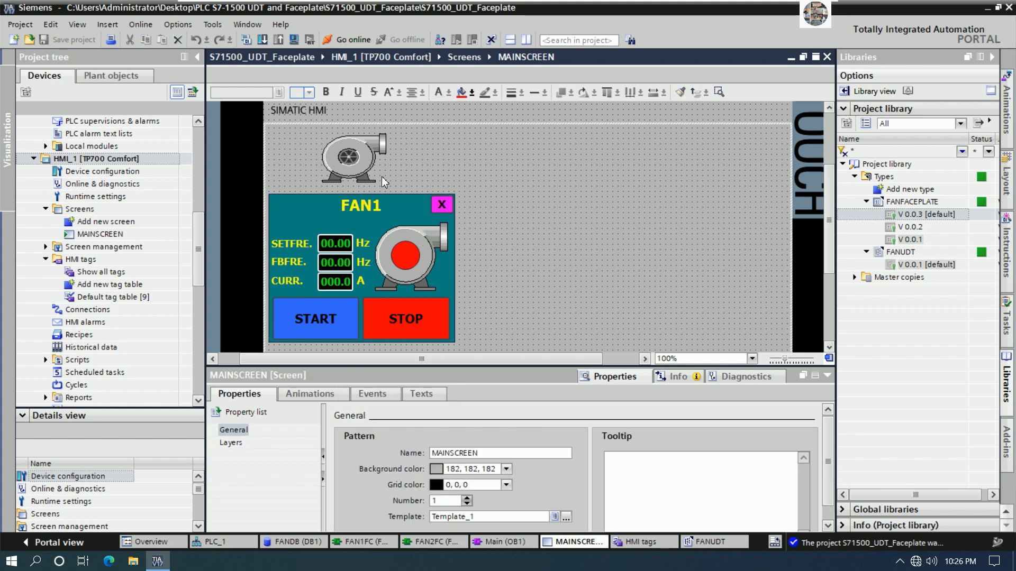
pyautogui.moveTo(382, 176); pyautogui.dragTo(501, 171)
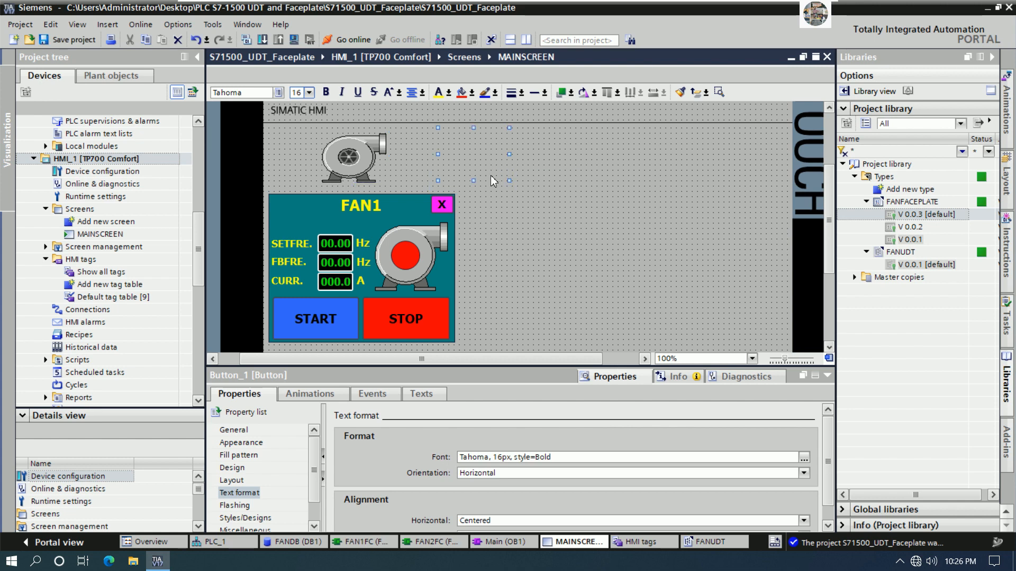
# Draw a small circle over the hub of the blower symbol above the faceplate and fill it red (255, 0, 0).
pyautogui.click(1007, 511)
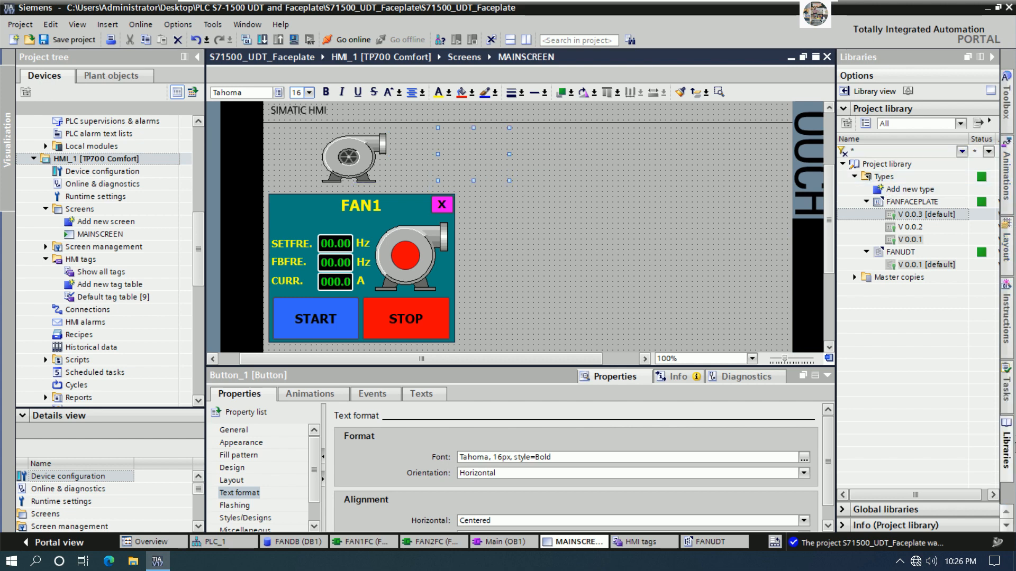
pyautogui.click(1007, 132)
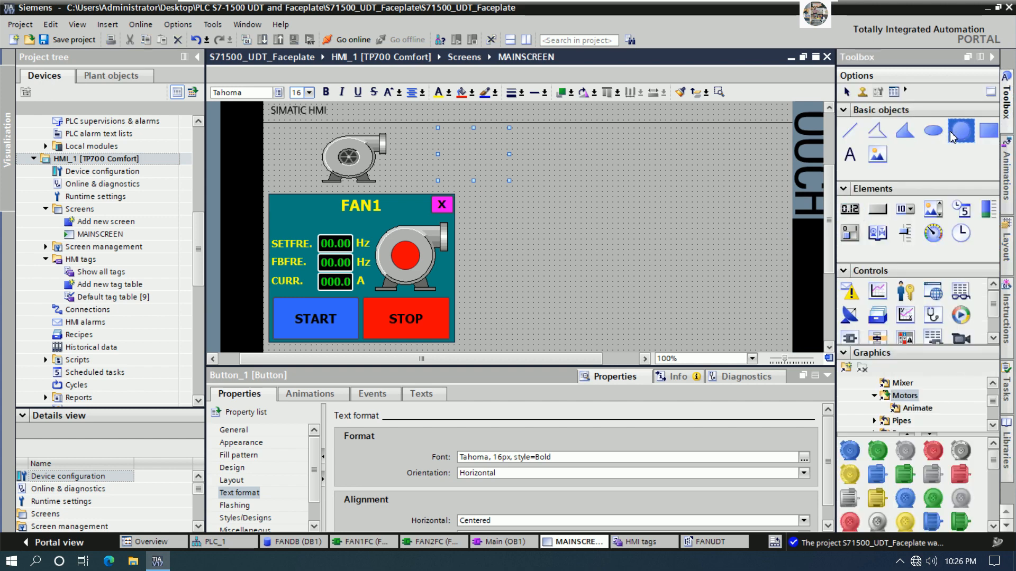
pyautogui.moveTo(952, 137); pyautogui.dragTo(365, 169)
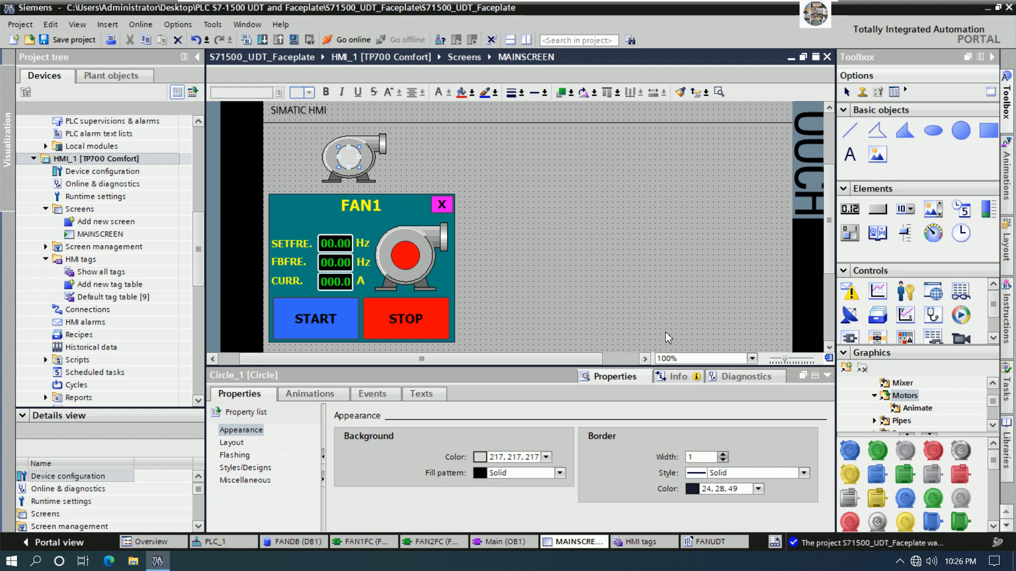
pyautogui.click(546, 460)
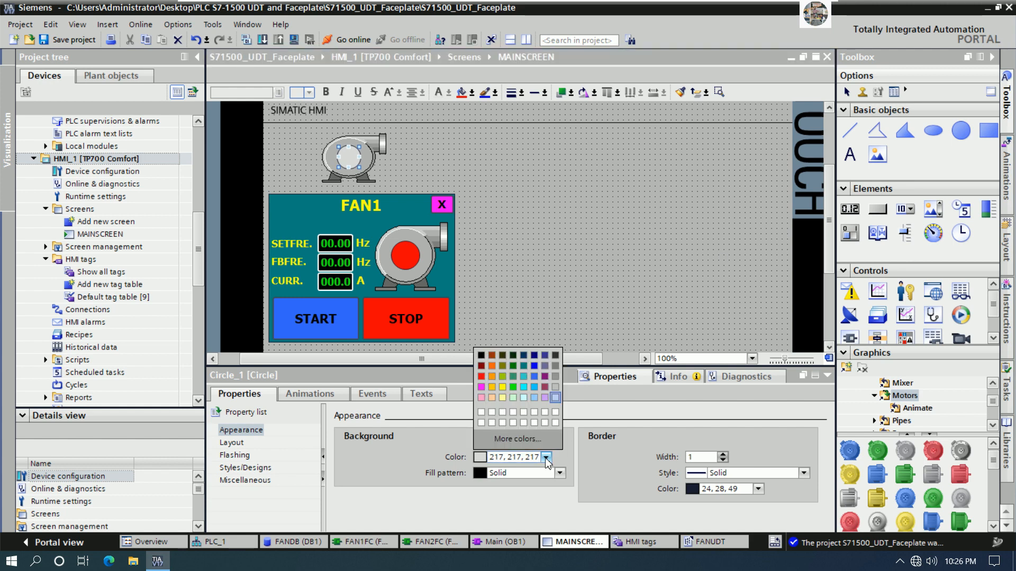
pyautogui.click(482, 376)
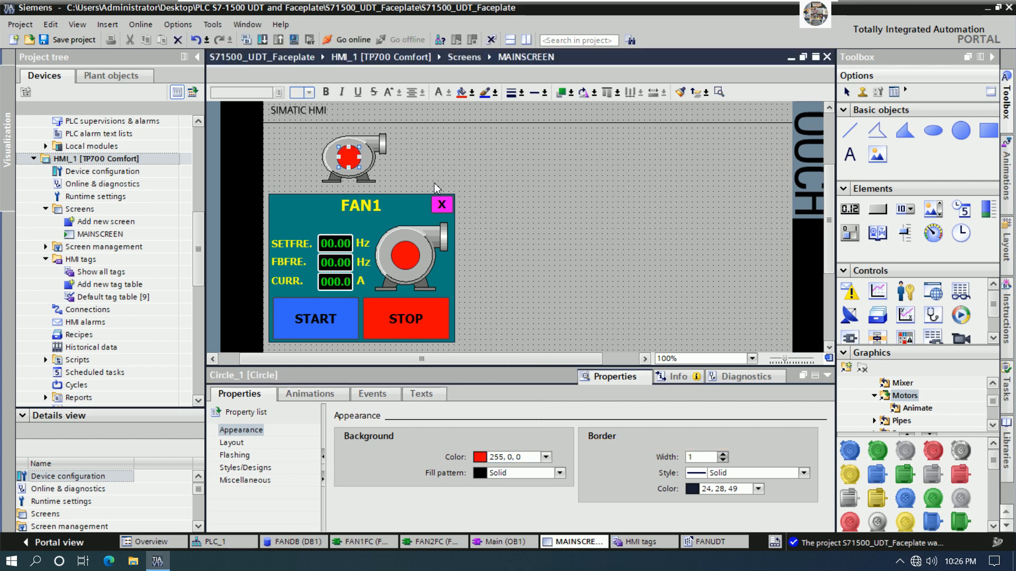
# Add an Appearance animation to the red circle on the blower symbol.
pyautogui.click(352, 162)
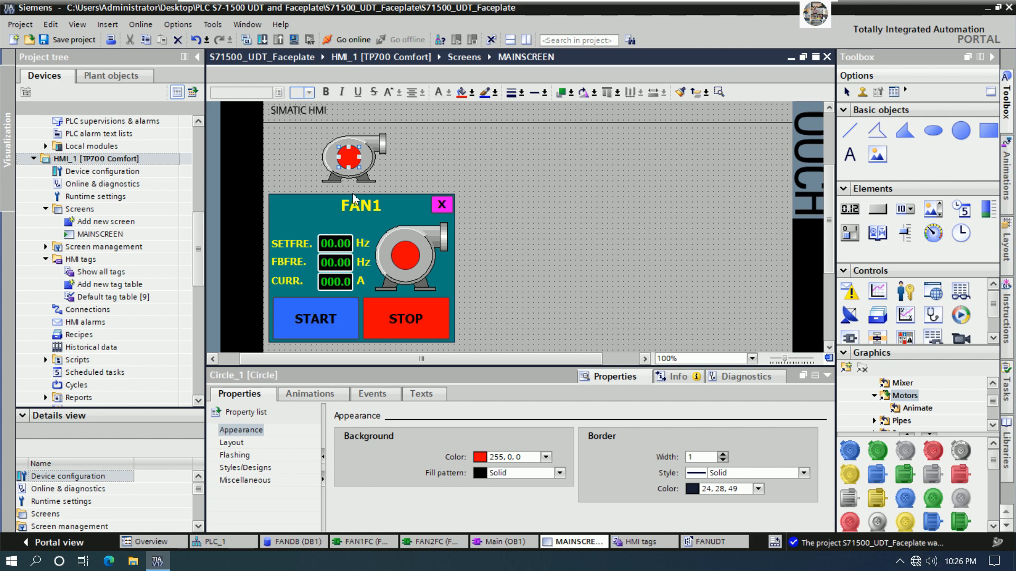
pyautogui.click(316, 396)
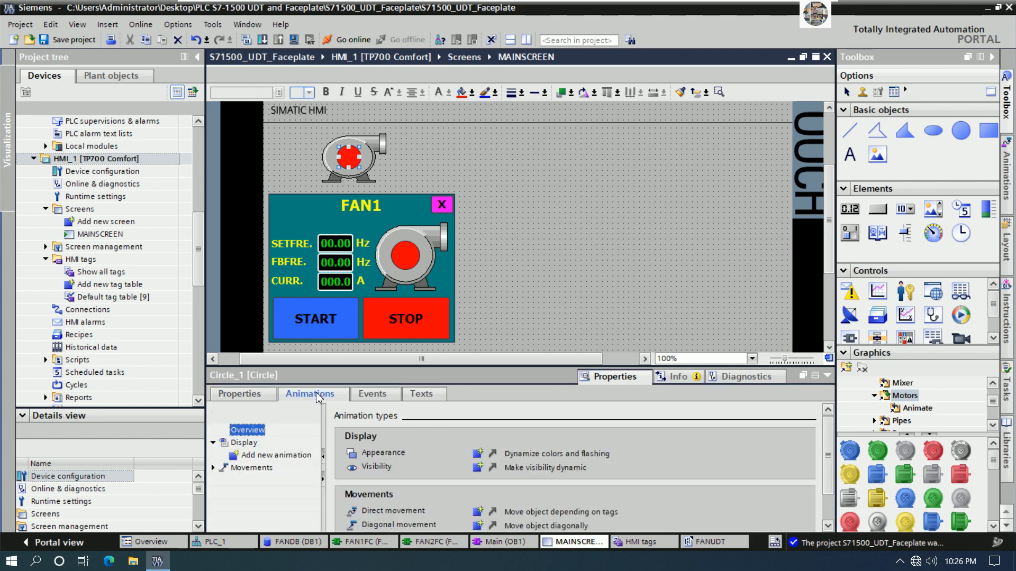
pyautogui.doubleClick(279, 457)
pyautogui.click(384, 249)
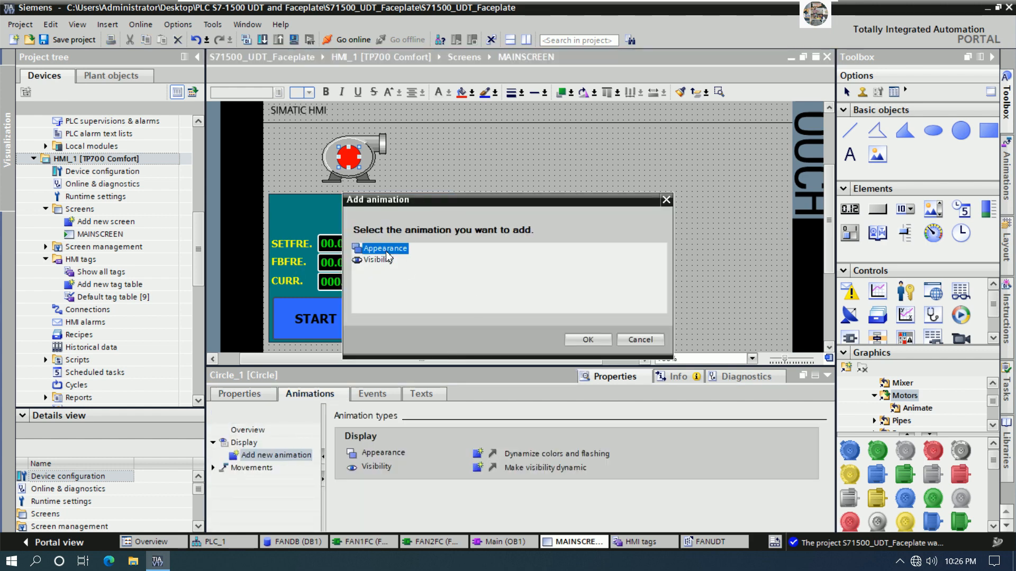
pyautogui.click(568, 339)
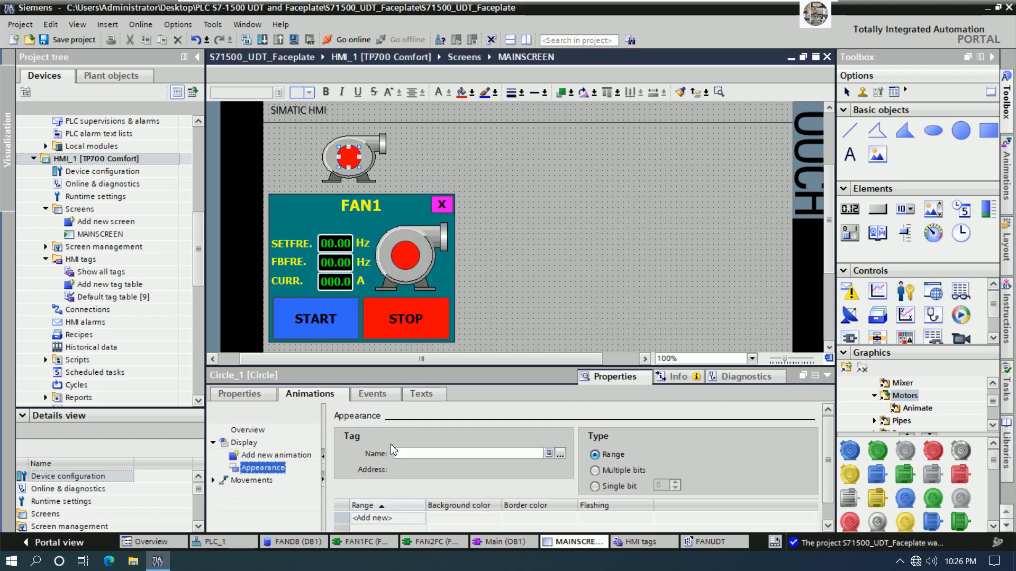
# Link the circle's appearance animation to the DRIVE tag of FAN1 in FANDB [DB1].
pyautogui.click(560, 454)
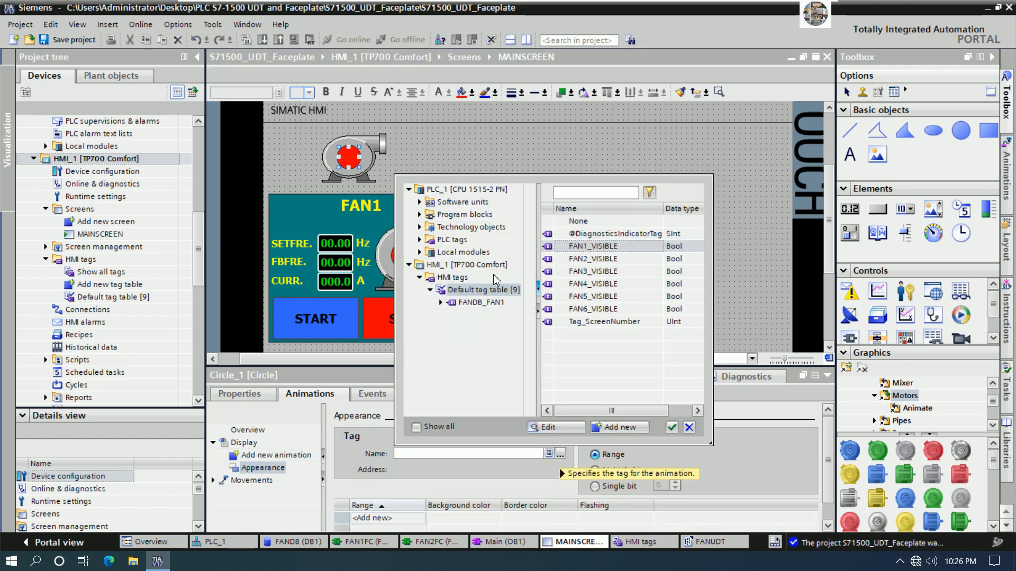
pyautogui.click(419, 214)
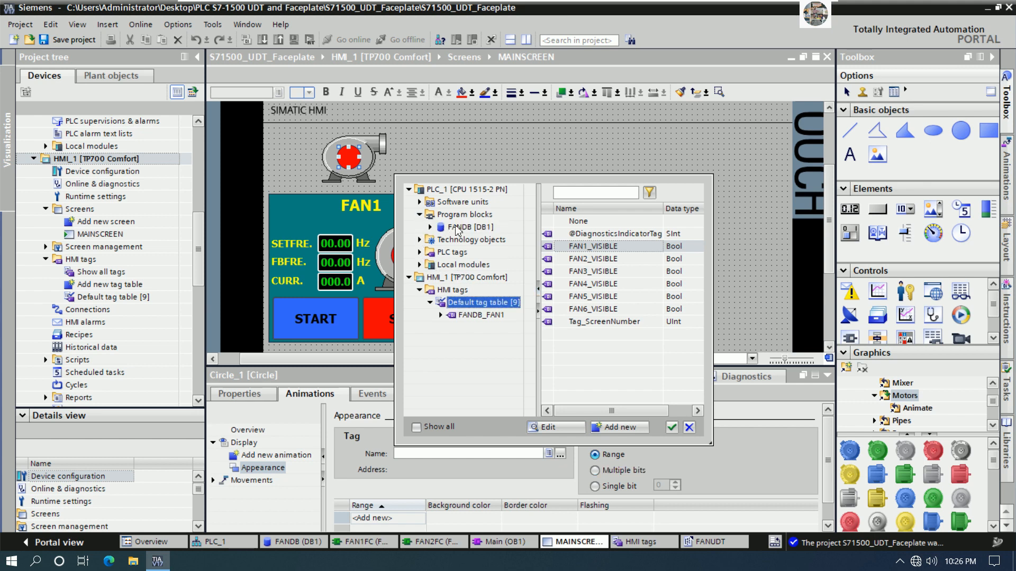
pyautogui.click(431, 228)
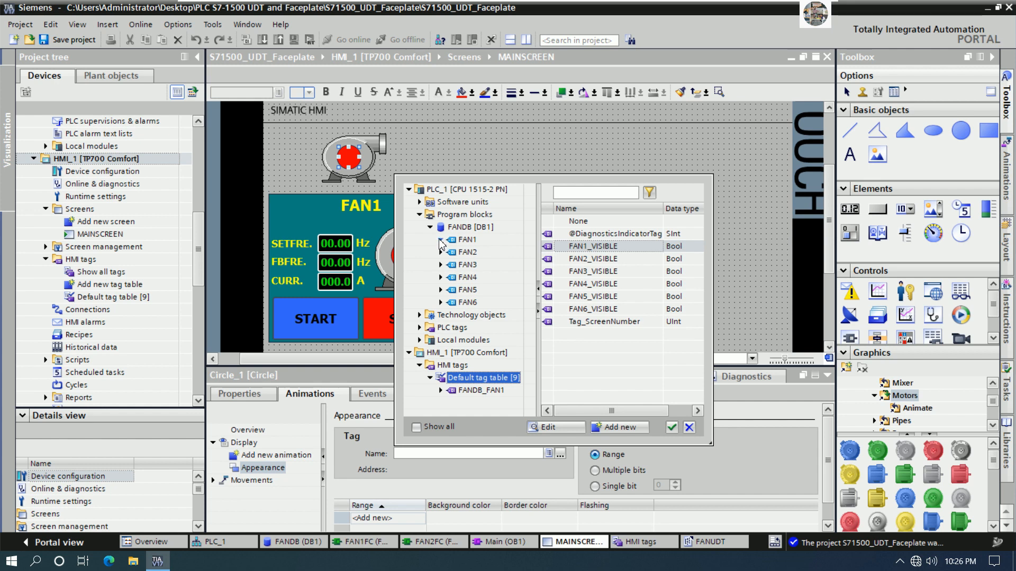
pyautogui.click(441, 241)
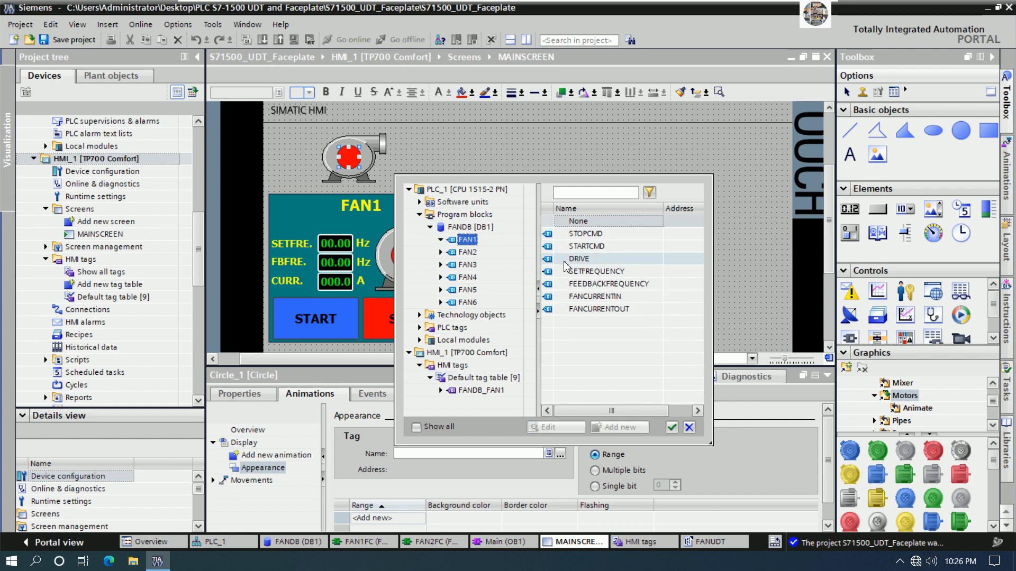
pyautogui.click(578, 259)
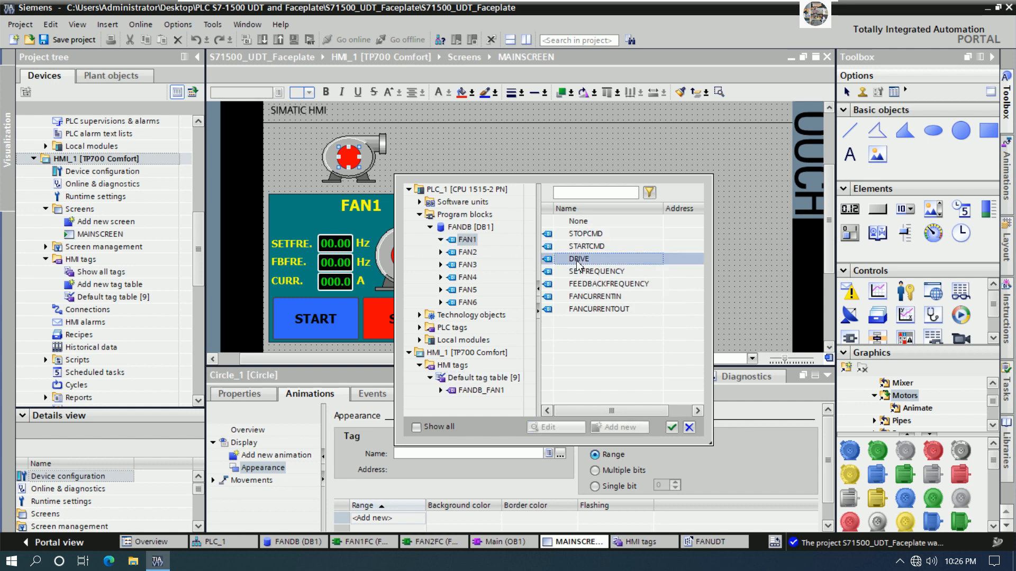
pyautogui.click(673, 427)
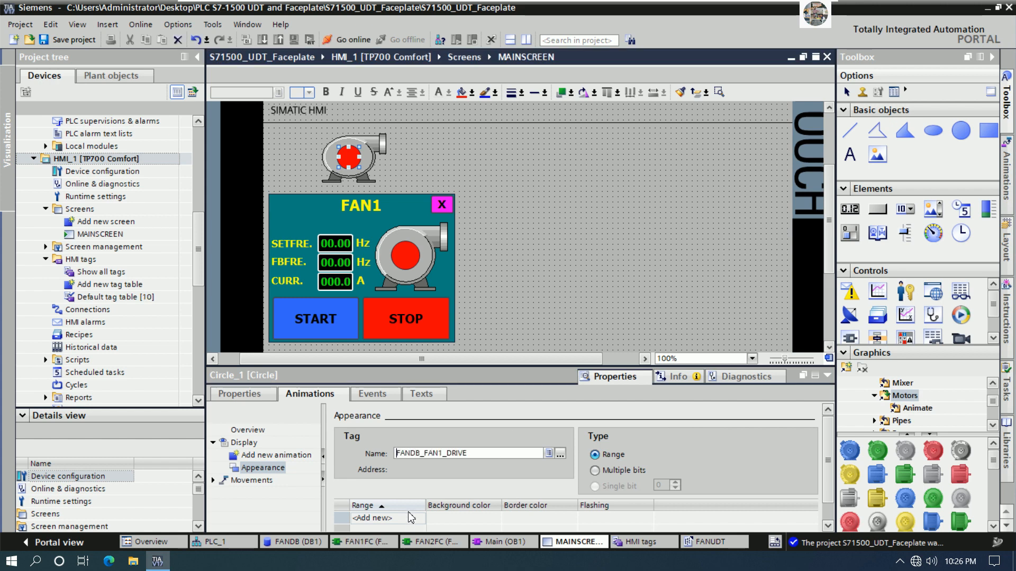
# Add range 1 to the circle's appearance animation with background and border color set to green (0, 255, 0).
pyautogui.click(411, 518)
pyautogui.click(407, 517)
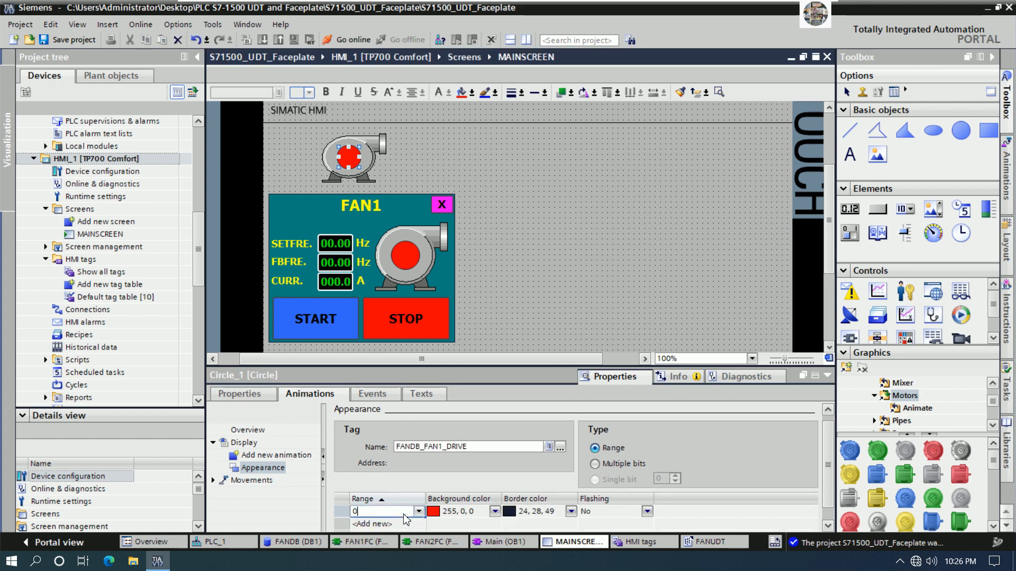
pyautogui.press('Tab')
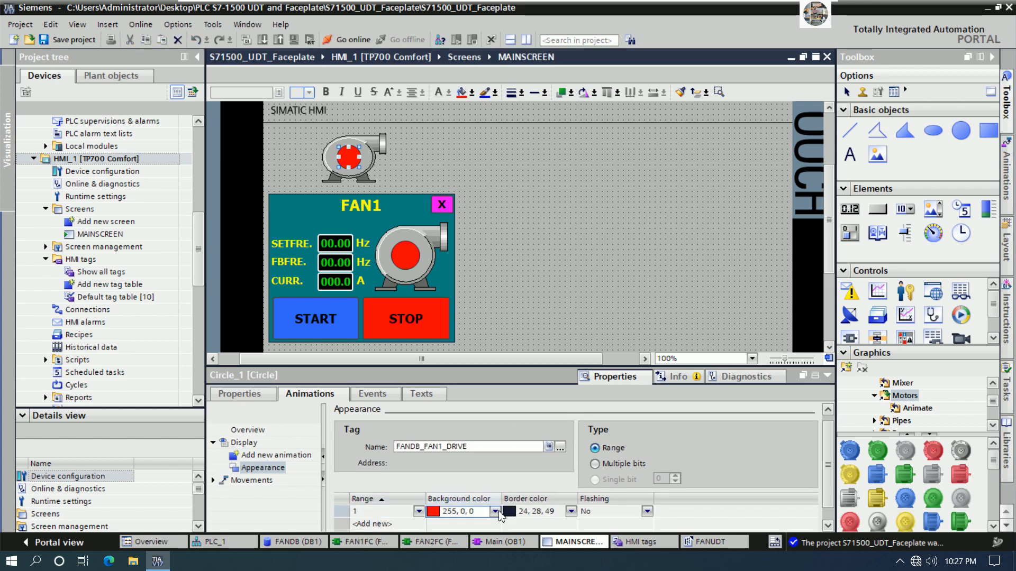
pyautogui.click(496, 512)
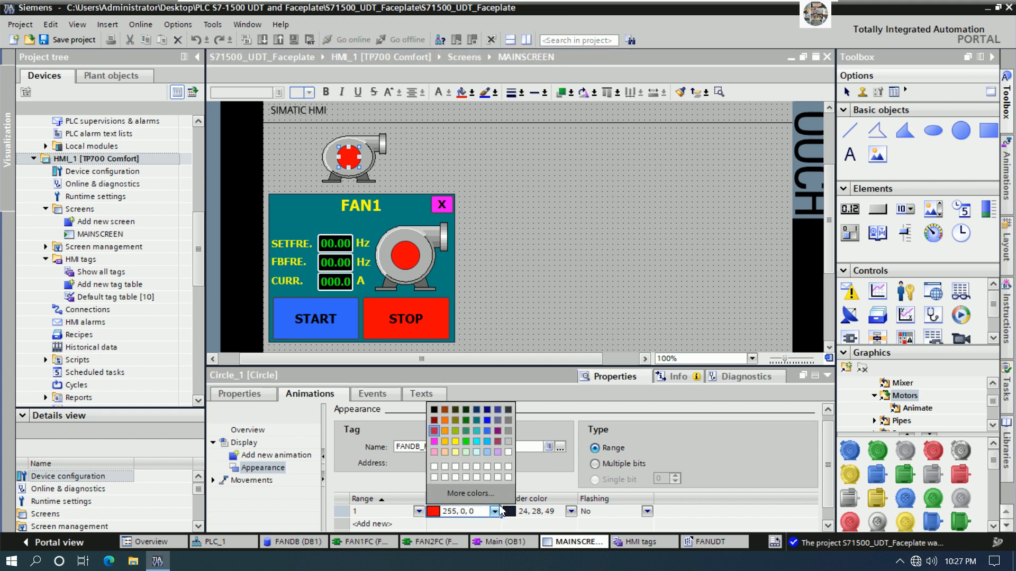
pyautogui.click(467, 440)
pyautogui.click(571, 512)
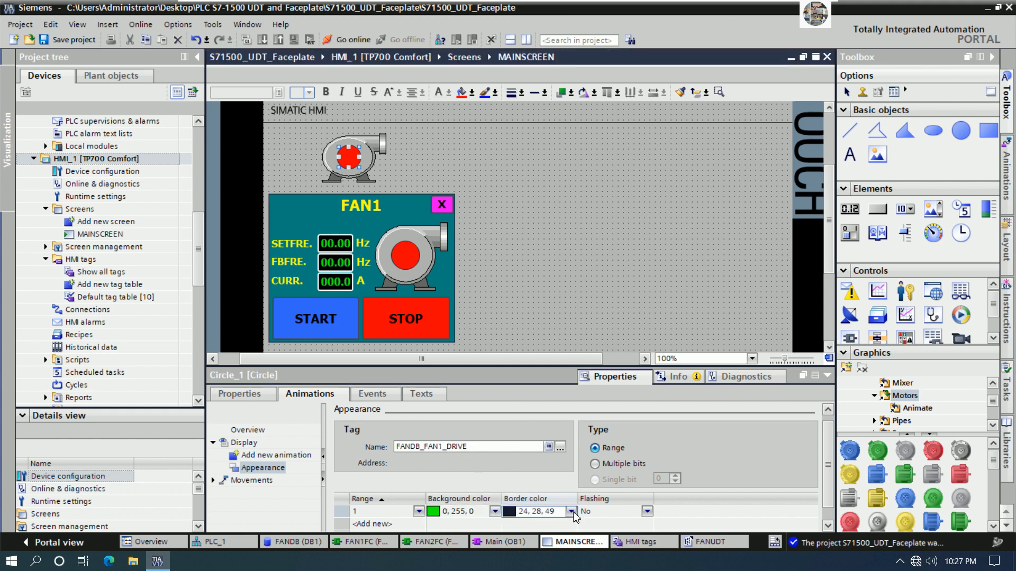
pyautogui.click(541, 440)
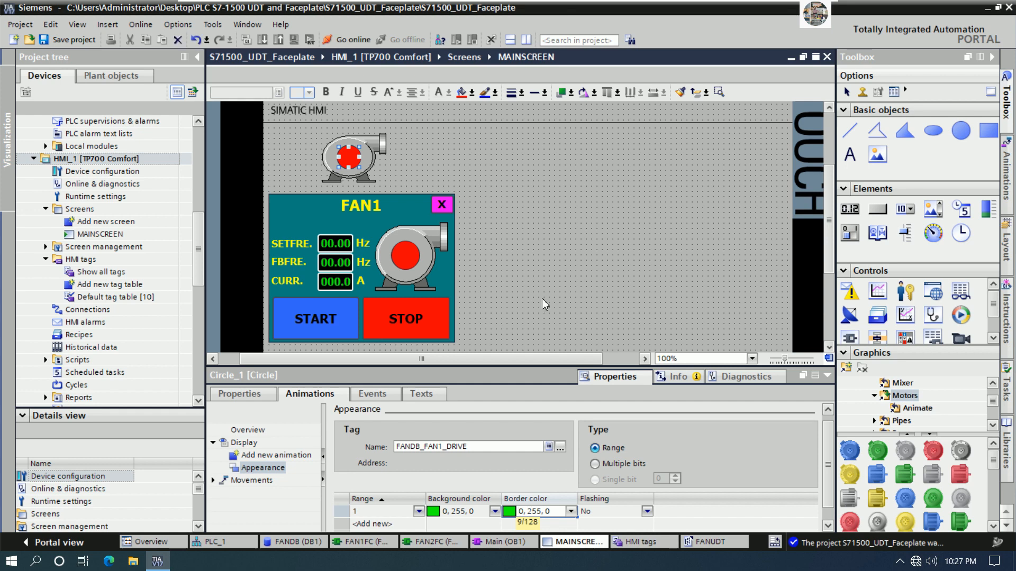
# Move the transparent button back over the blower symbol so it covers the circle.
pyautogui.click(520, 256)
pyautogui.moveTo(499, 167); pyautogui.dragTo(385, 175)
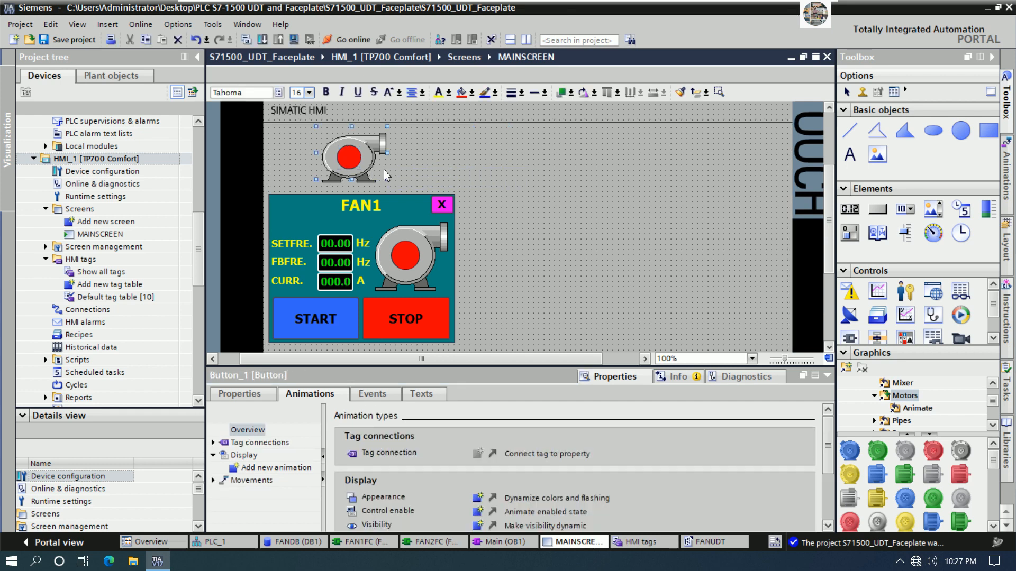
pyautogui.click(535, 211)
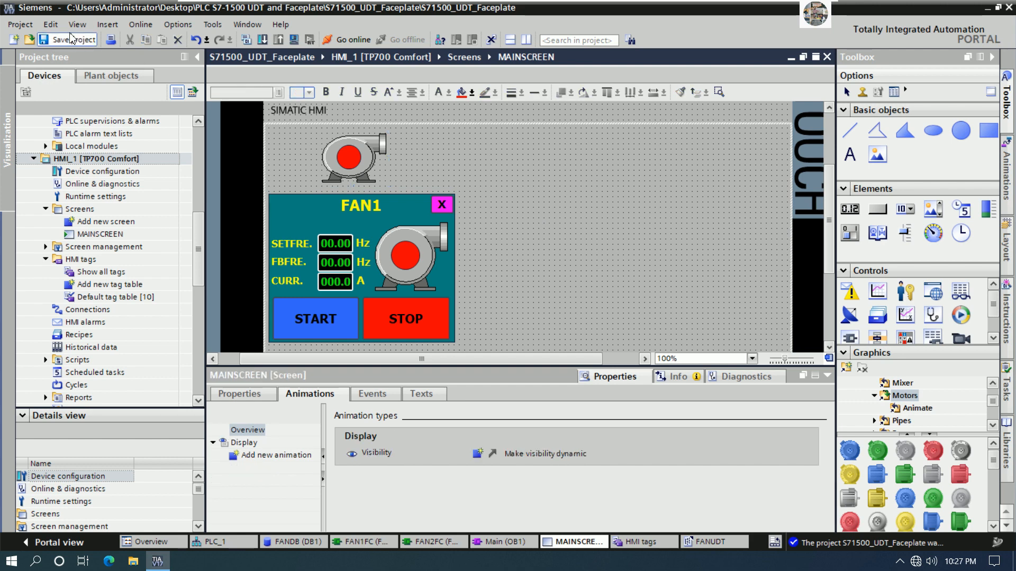
# Simulate the HMI, show the FAN1 faceplate with the blower symbol to check its labels, and close the simulation.
pyautogui.click(295, 41)
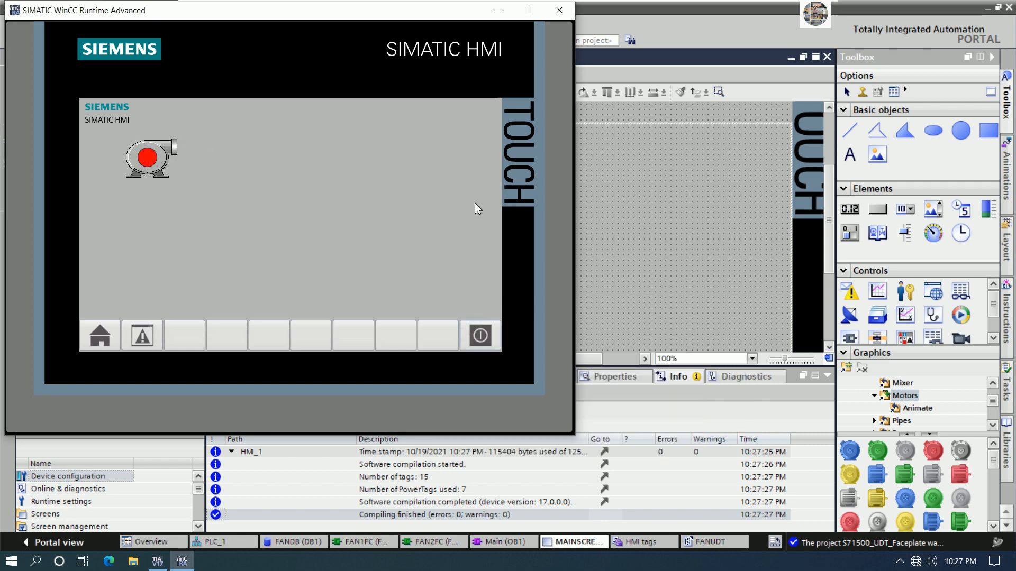
pyautogui.click(159, 157)
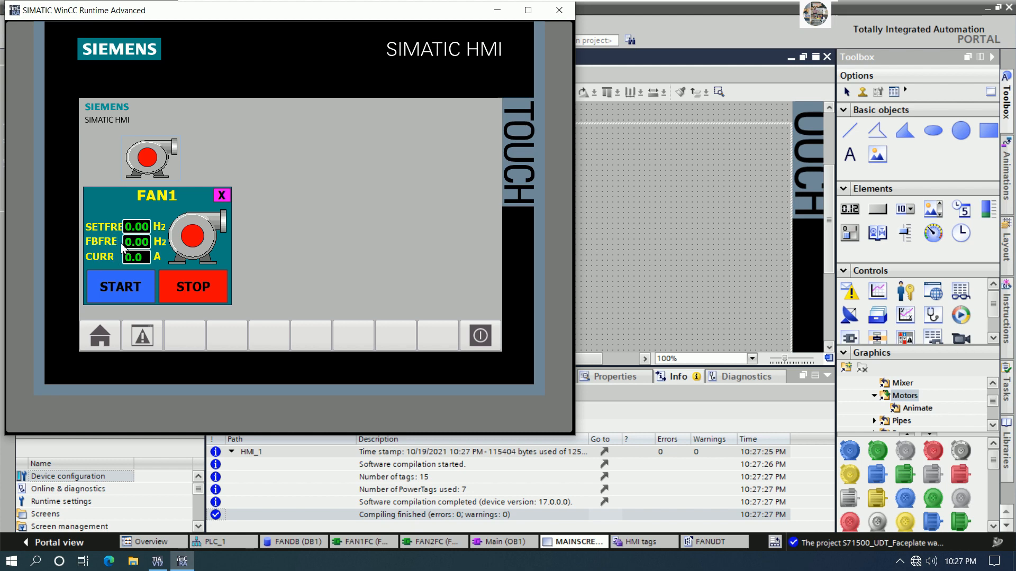
pyautogui.click(558, 10)
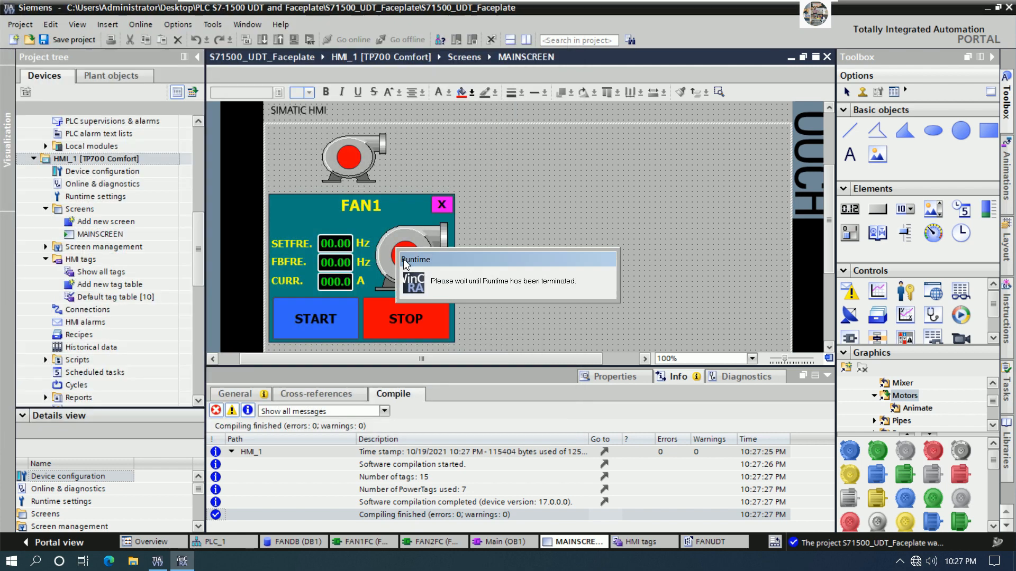
# Open the FAN1 faceplate's type for editing and nudge its three I/O fields slightly to the right, away from the labels.
pyautogui.rightClick(408, 241)
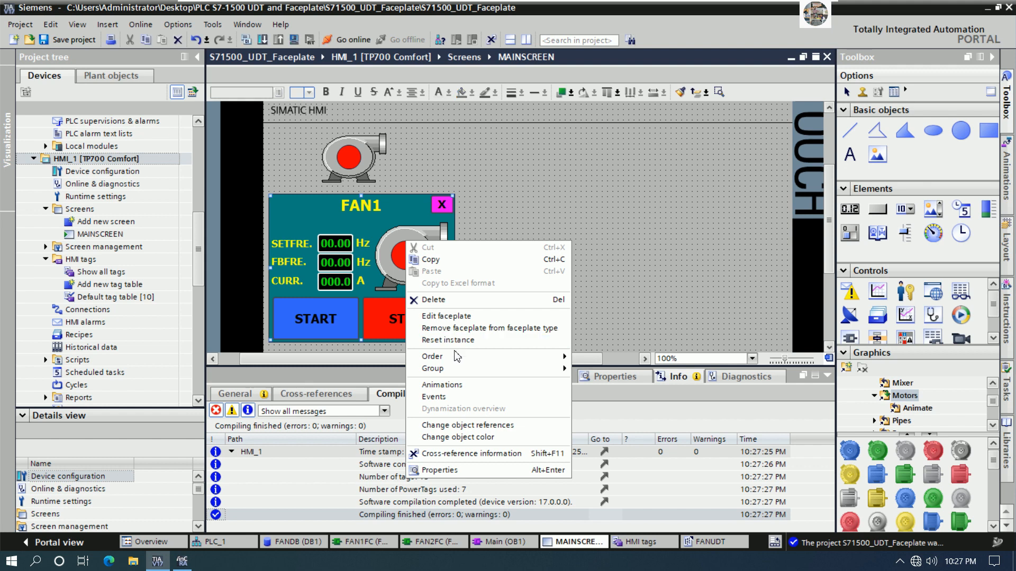
pyautogui.click(470, 317)
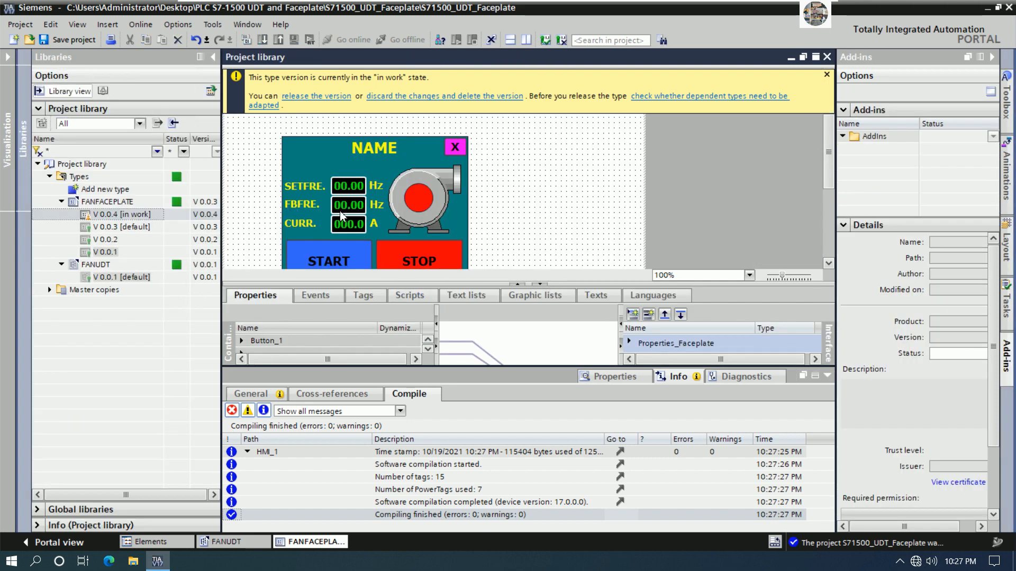
pyautogui.click(343, 191)
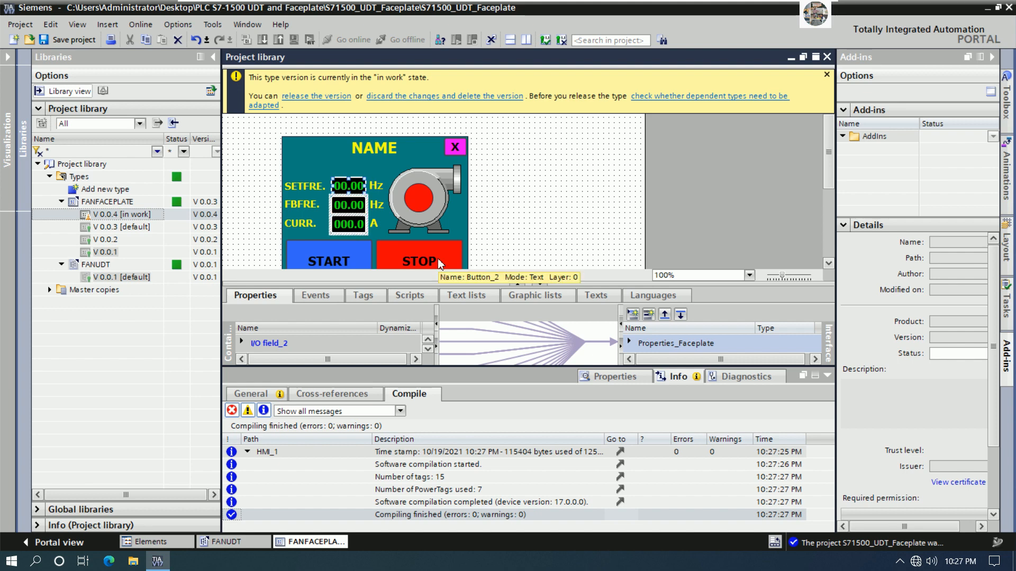
pyautogui.press('Right')
pyautogui.press('Right')
pyautogui.press('Right')
pyautogui.press('Right')
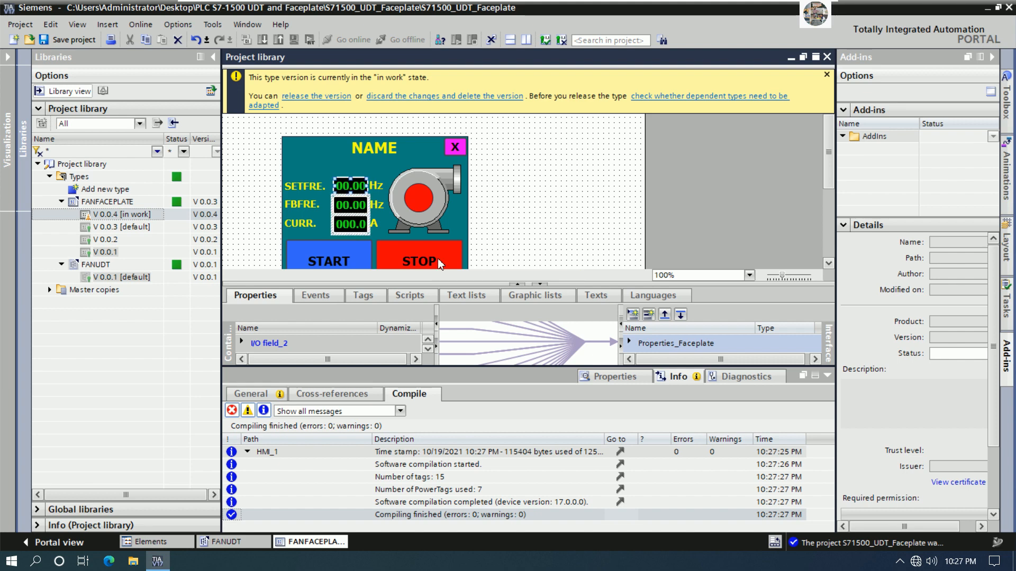
# Nudge the two Hz labels and the A unit label in the faceplate slightly to the right of the I/O fields.
pyautogui.click(378, 191)
pyautogui.keyDown('shift'); pyautogui.click(382, 211); pyautogui.keyUp('shift')
pyautogui.keyDown('shift'); pyautogui.click(380, 221); pyautogui.keyUp('shift')
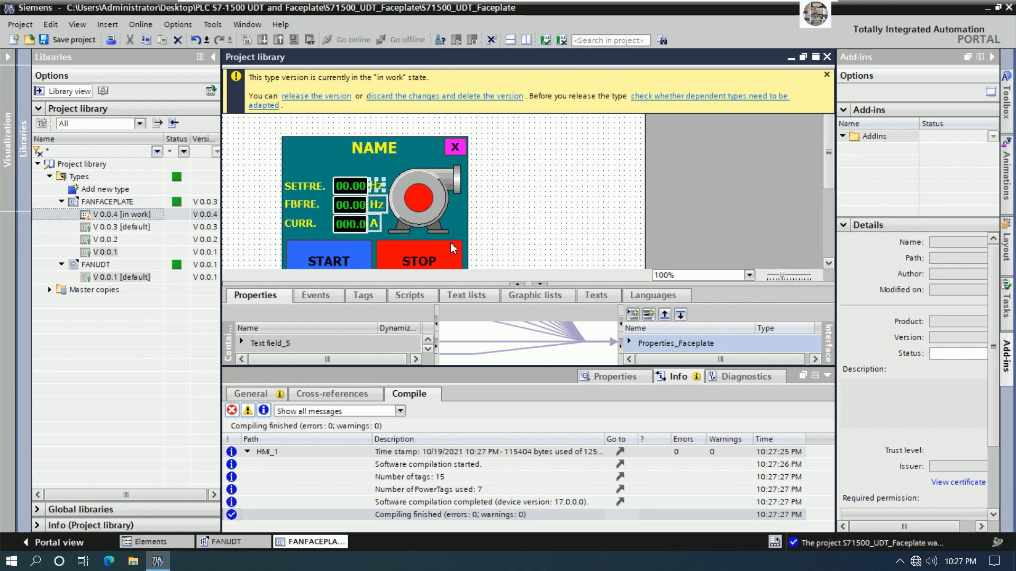
pyautogui.press('Right')
pyautogui.press('Right')
pyautogui.press('Right')
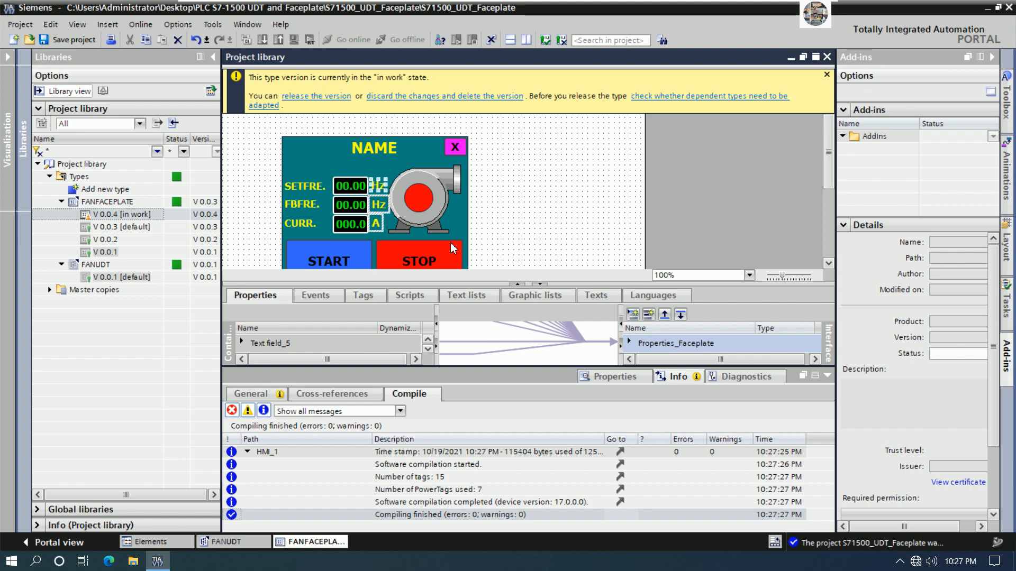
# Nudge the NAME title at the top of the faceplate slightly to the left and slightly down.
pyautogui.click(612, 188)
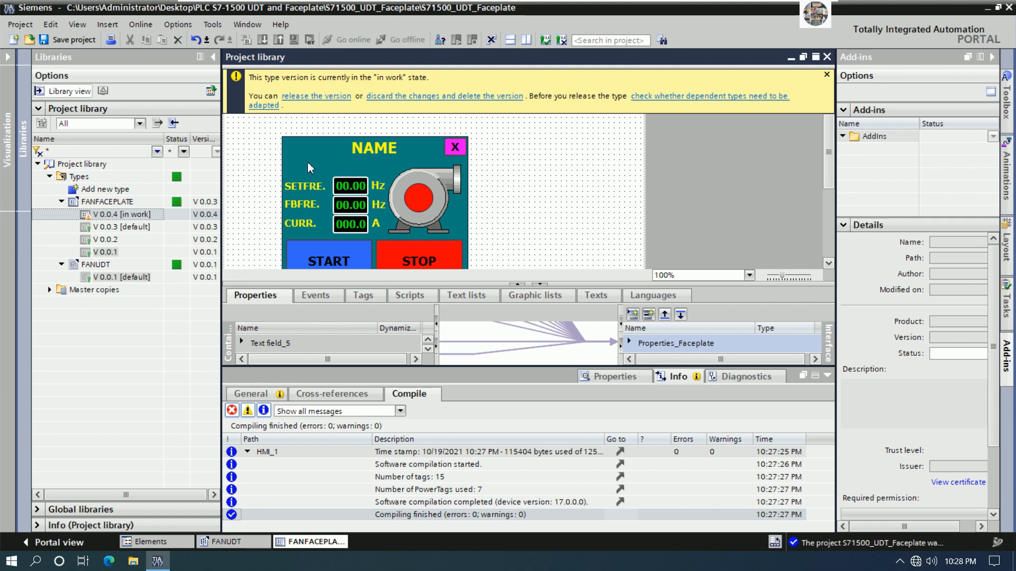
pyautogui.click(360, 161)
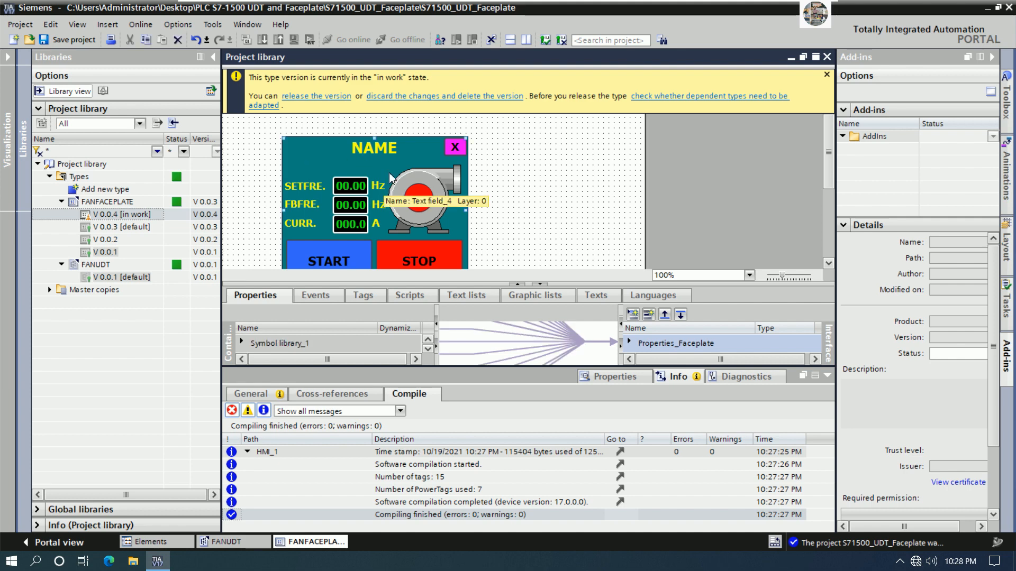
pyautogui.click(390, 155)
pyautogui.press('Left')
pyautogui.press('Left')
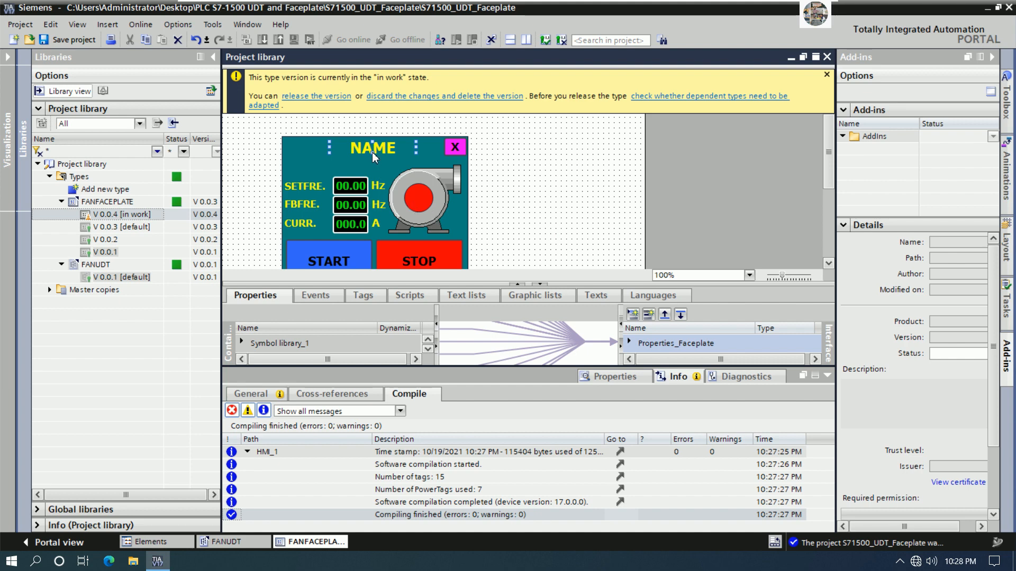
pyautogui.moveTo(372, 154); pyautogui.dragTo(373, 163)
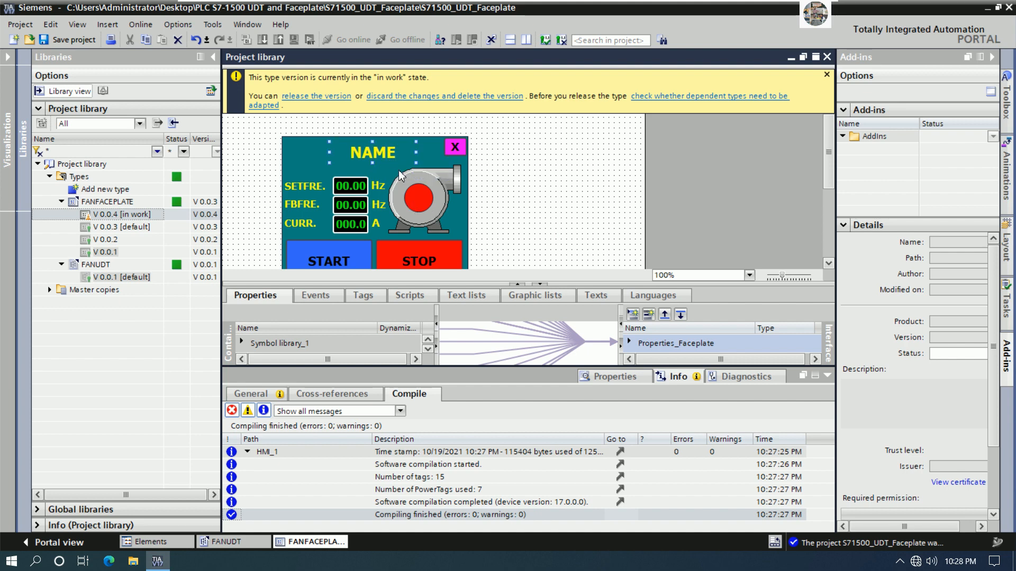
pyautogui.press('Up')
pyautogui.press('Up')
pyautogui.press('Up')
pyautogui.press('Up')
pyautogui.press('Up')
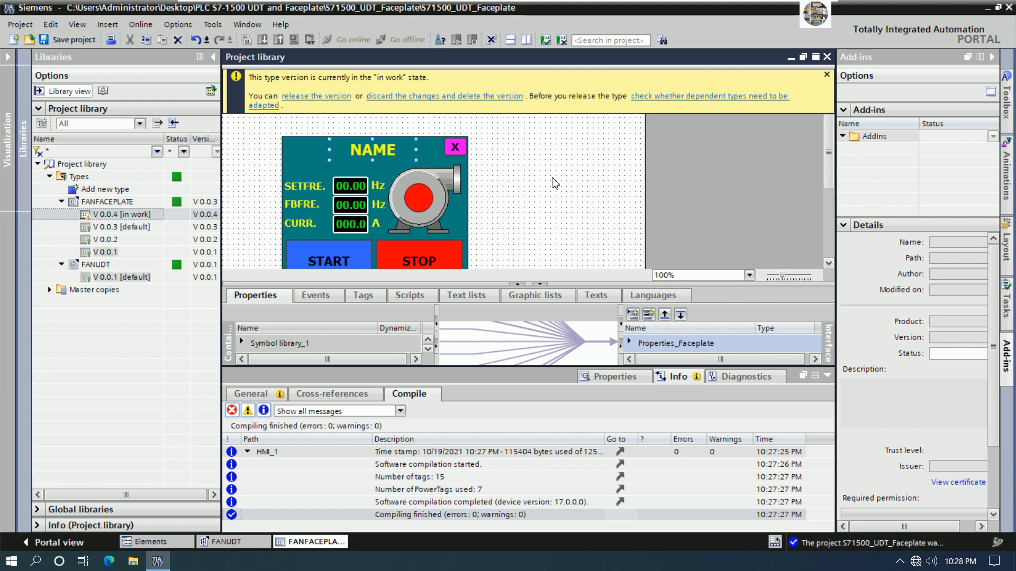
pyautogui.click(553, 184)
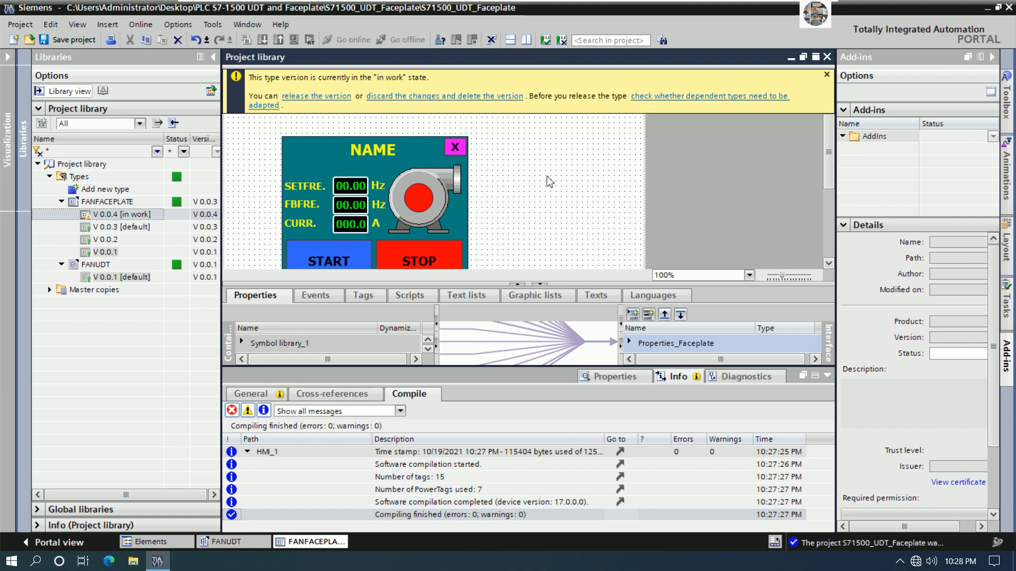
# Save the project and release FANFACEPLATE as version 0.0.4 with its instances in the project updated.
pyautogui.click(69, 40)
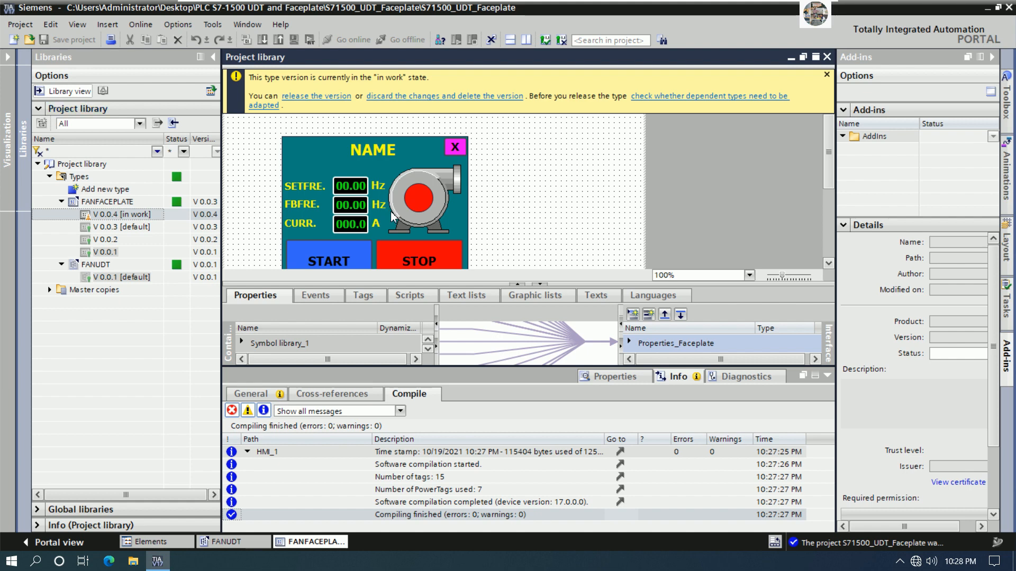
pyautogui.click(316, 96)
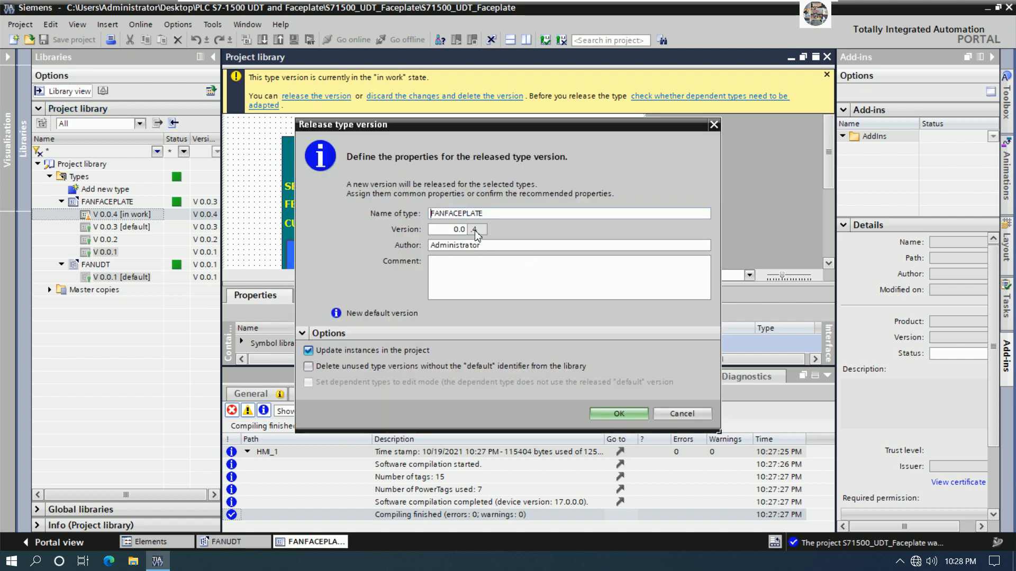
pyautogui.click(618, 414)
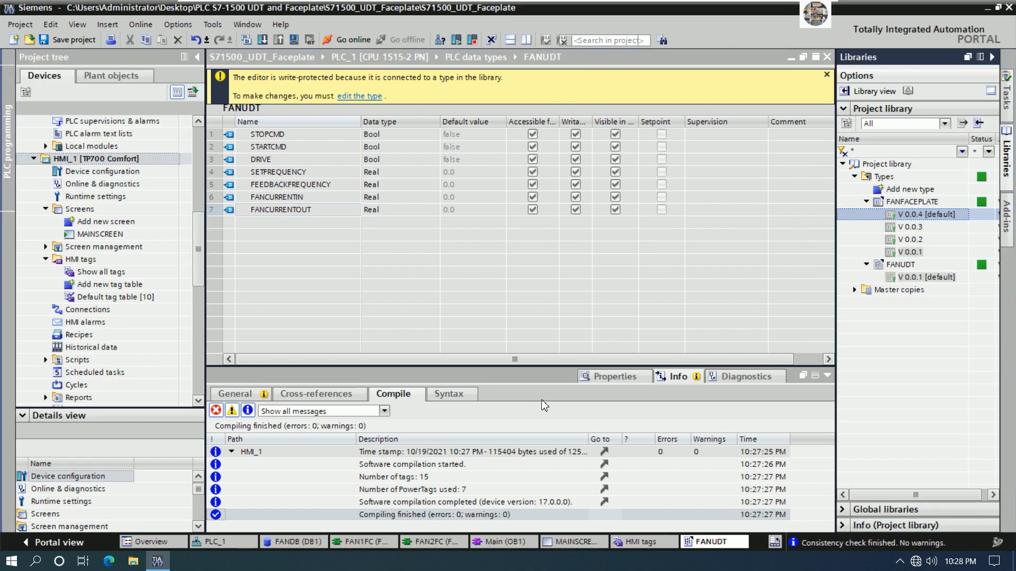
# Save the project from MAINSCREEN and simulate the HMI, showing the FAN1 faceplate with the blower symbol.
pyautogui.click(558, 540)
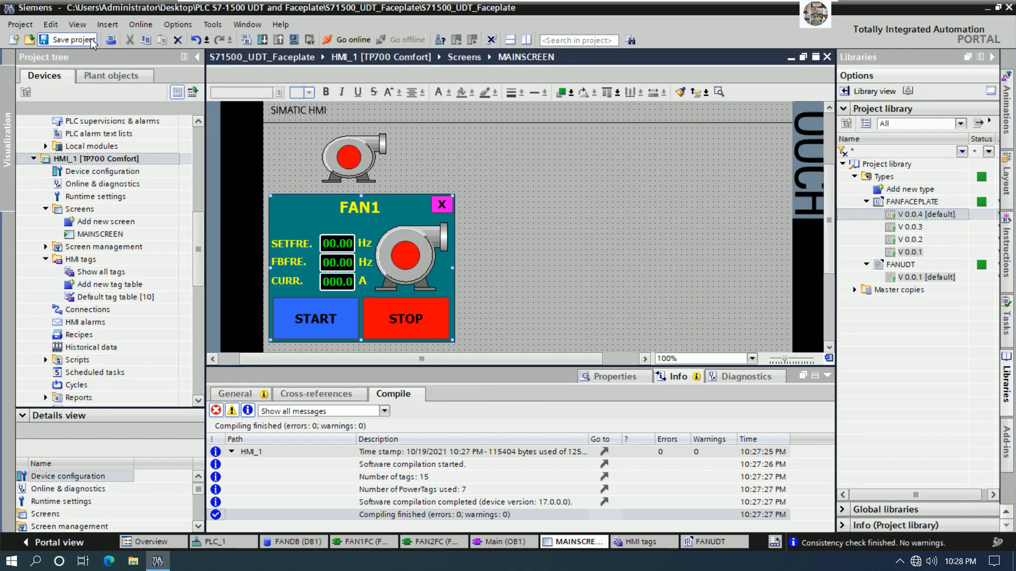
pyautogui.click(74, 40)
pyautogui.click(296, 42)
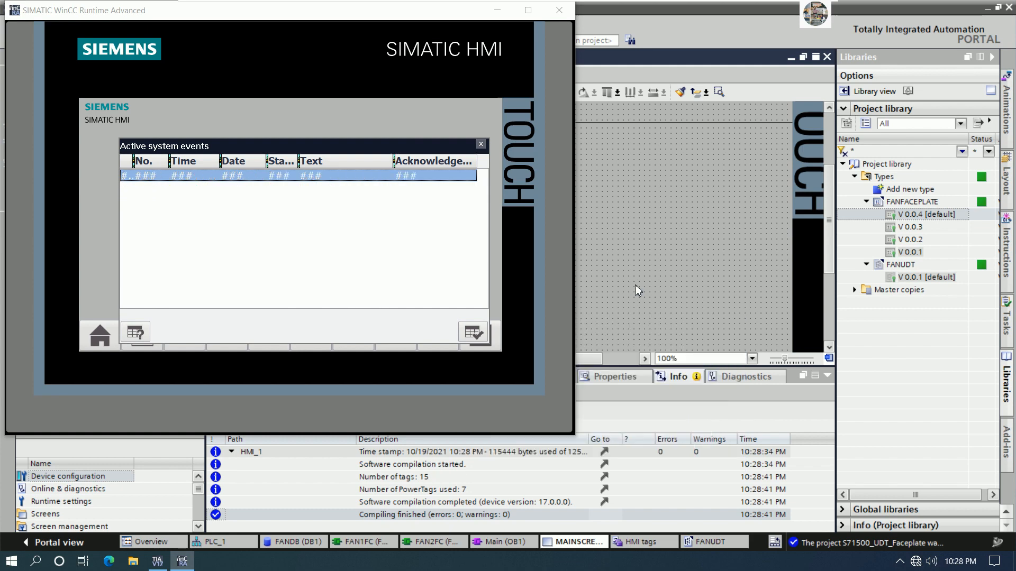
pyautogui.click(175, 159)
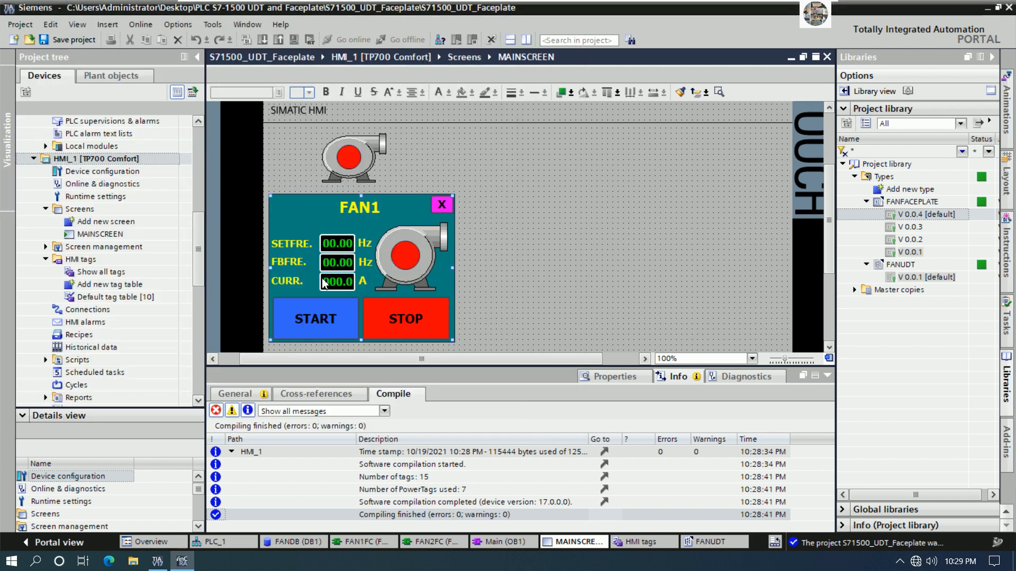
# Open the FAN1 faceplate's type on MAINSCREEN for editing.
pyautogui.rightClick(320, 281)
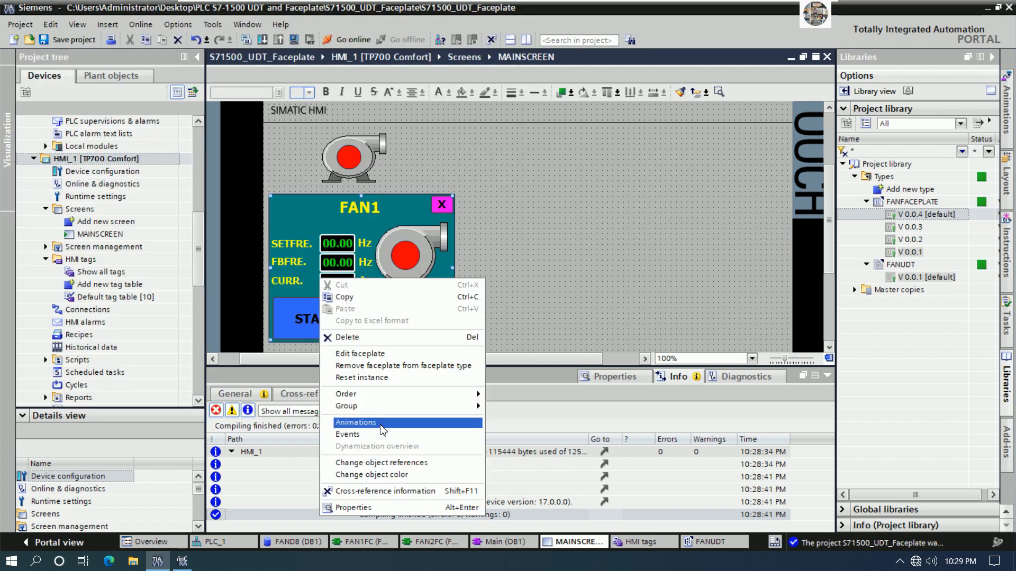
pyautogui.click(390, 355)
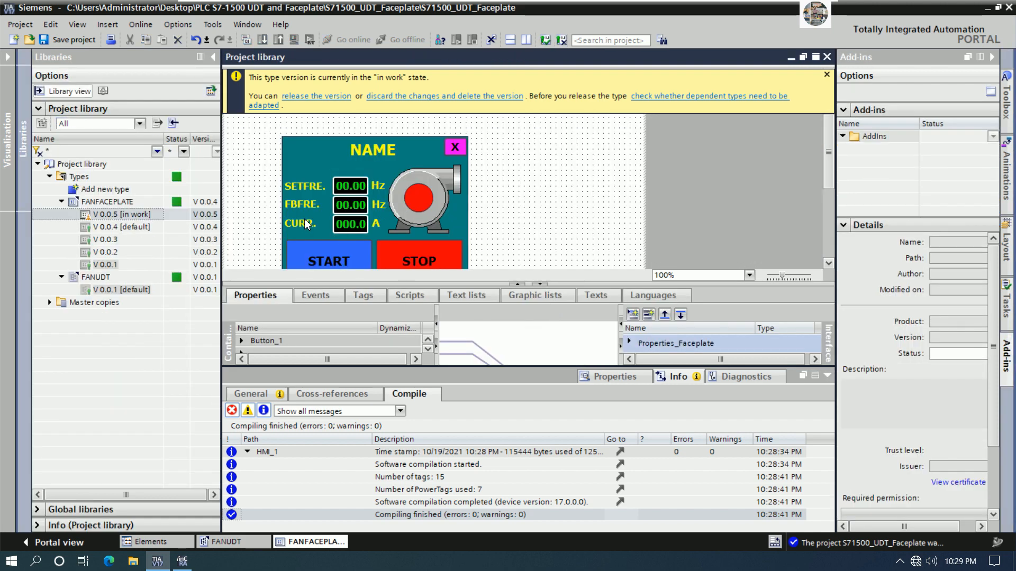
# Set the font size of the SETFRE., FBFRE. and CURR. labels to 13 in Tahoma Bold.
pyautogui.click(306, 224)
pyautogui.keyDown('ctrl'); pyautogui.click(304, 205); pyautogui.keyUp('ctrl')
pyautogui.keyDown('ctrl'); pyautogui.click(307, 187); pyautogui.keyUp('ctrl')
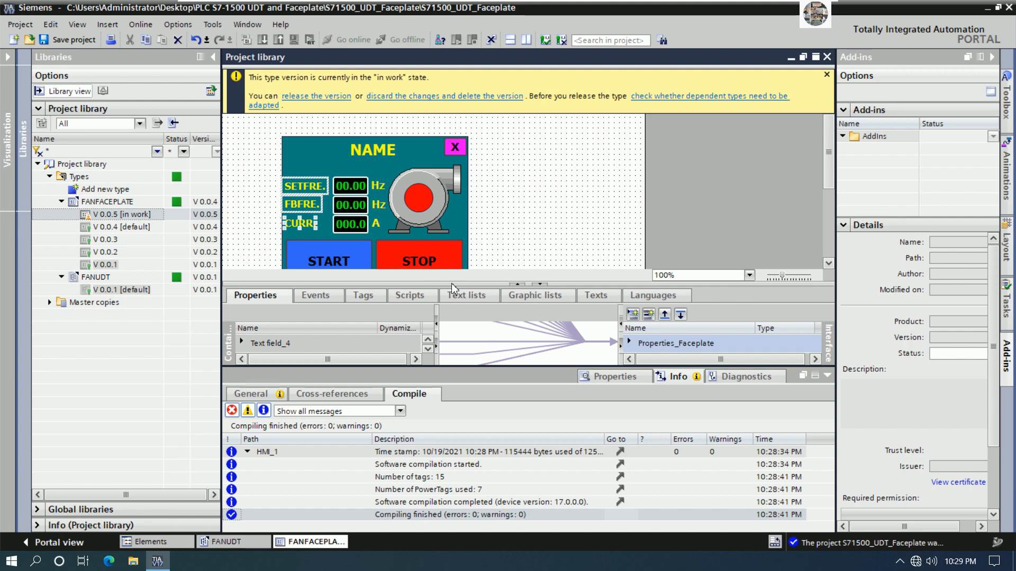
pyautogui.rightClick(306, 188)
pyautogui.click(347, 374)
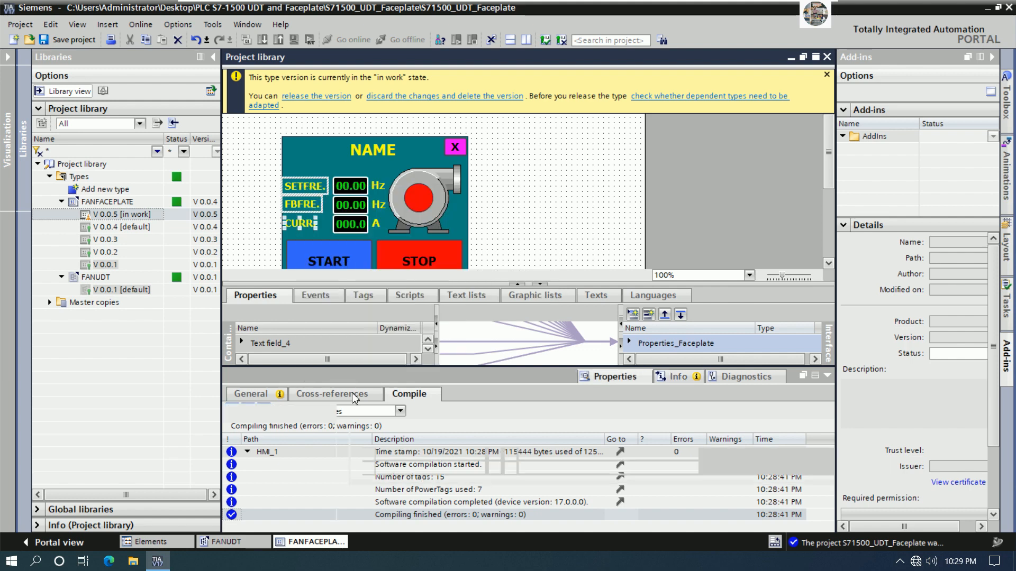
pyautogui.click(255, 393)
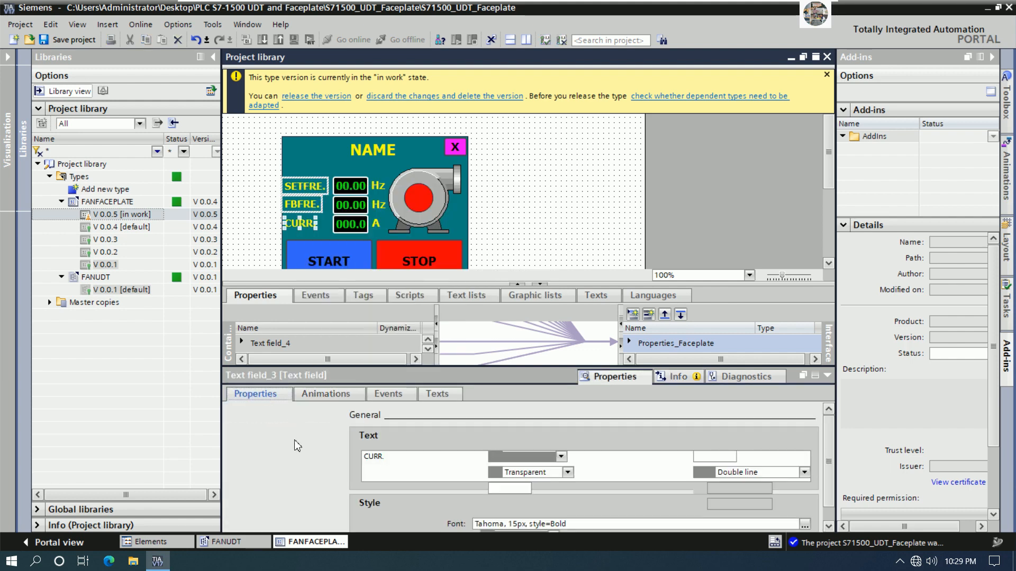
pyautogui.click(257, 469)
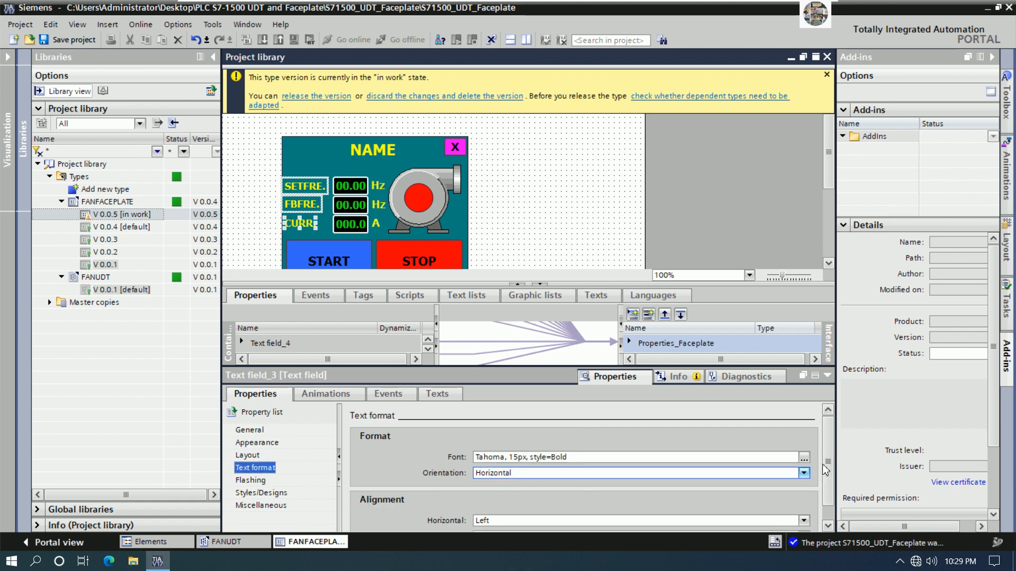
pyautogui.click(804, 458)
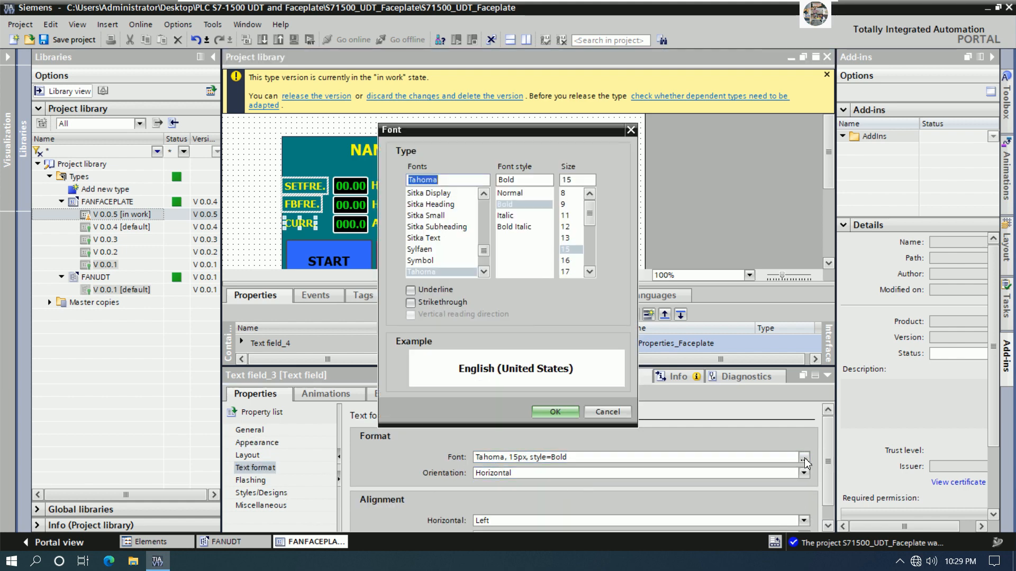
pyautogui.click(570, 238)
pyautogui.click(548, 411)
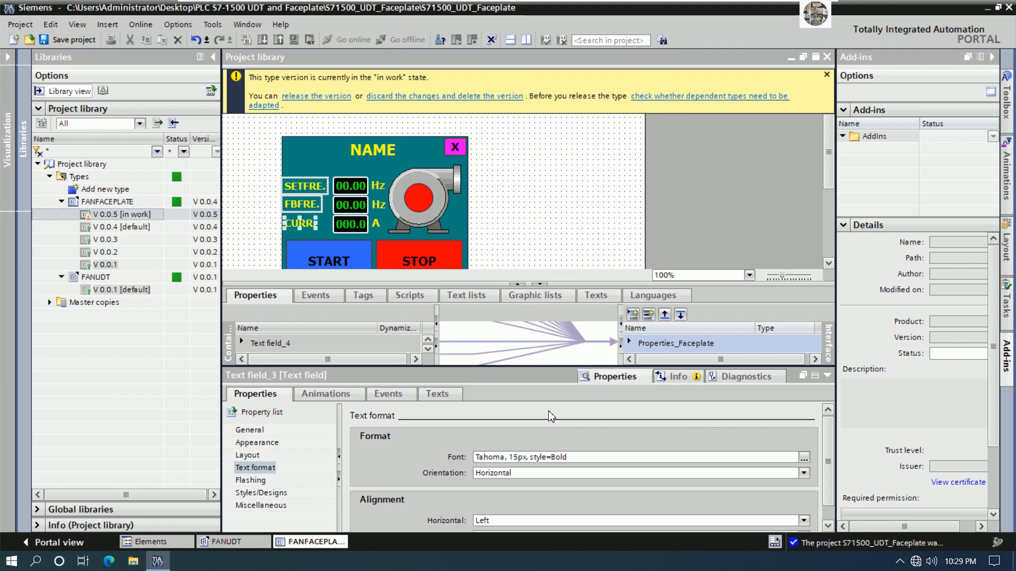
pyautogui.click(828, 375)
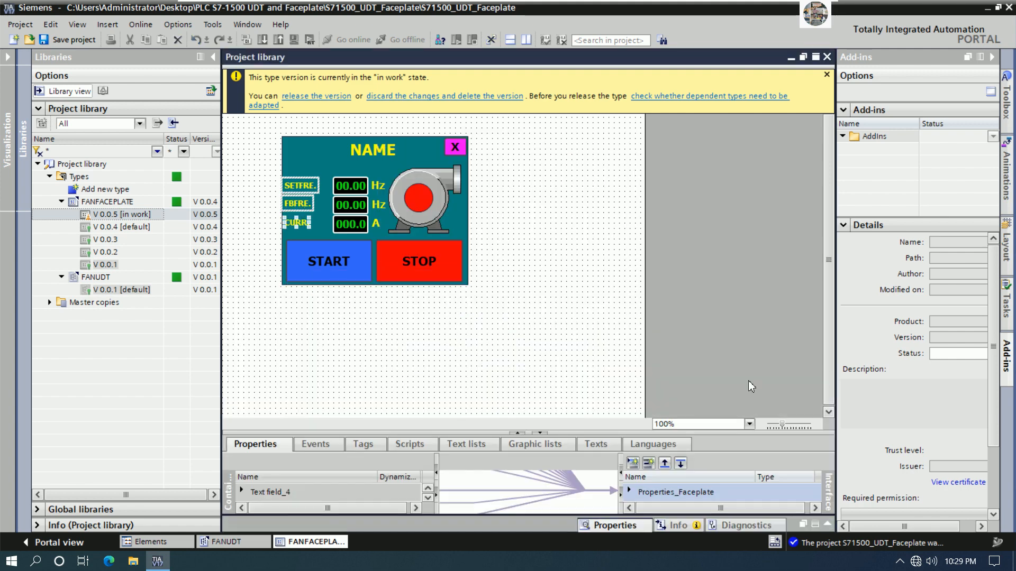
pyautogui.click(393, 336)
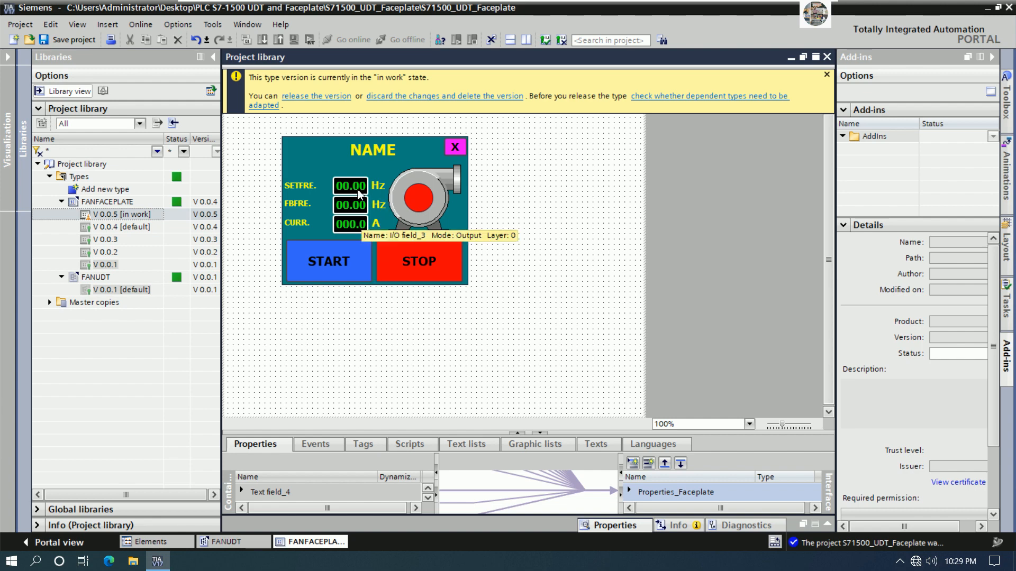
# Turn off fitting the object to its contents for the SETFRE., FBFRE. and CURR. labels.
pyautogui.click(307, 190)
pyautogui.keyDown('shift'); pyautogui.click(308, 204); pyautogui.keyUp('shift')
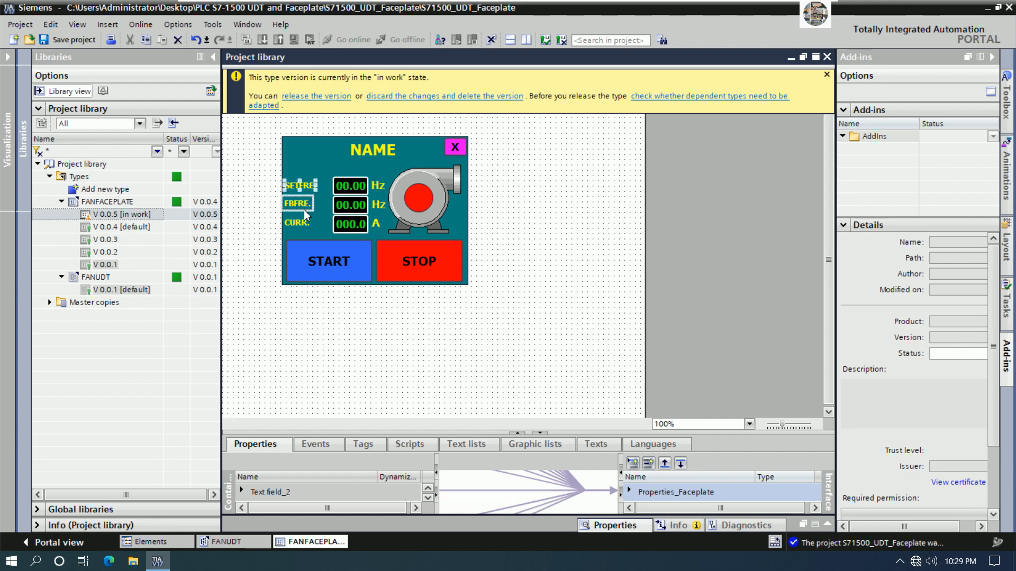
pyautogui.keyDown('shift'); pyautogui.click(305, 225); pyautogui.keyUp('shift')
pyautogui.moveTo(390, 433); pyautogui.dragTo(396, 350)
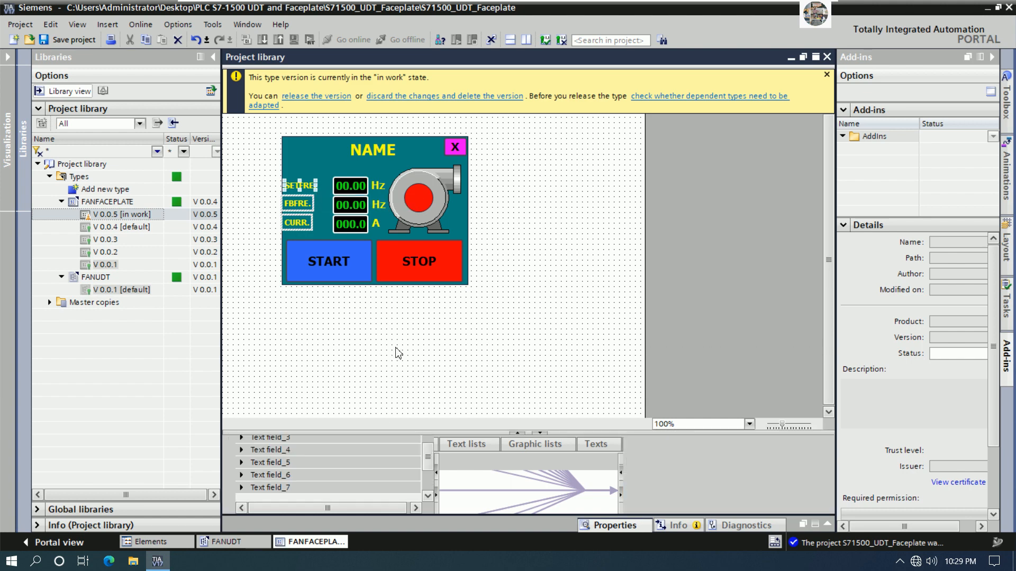
pyautogui.rightClick(304, 189)
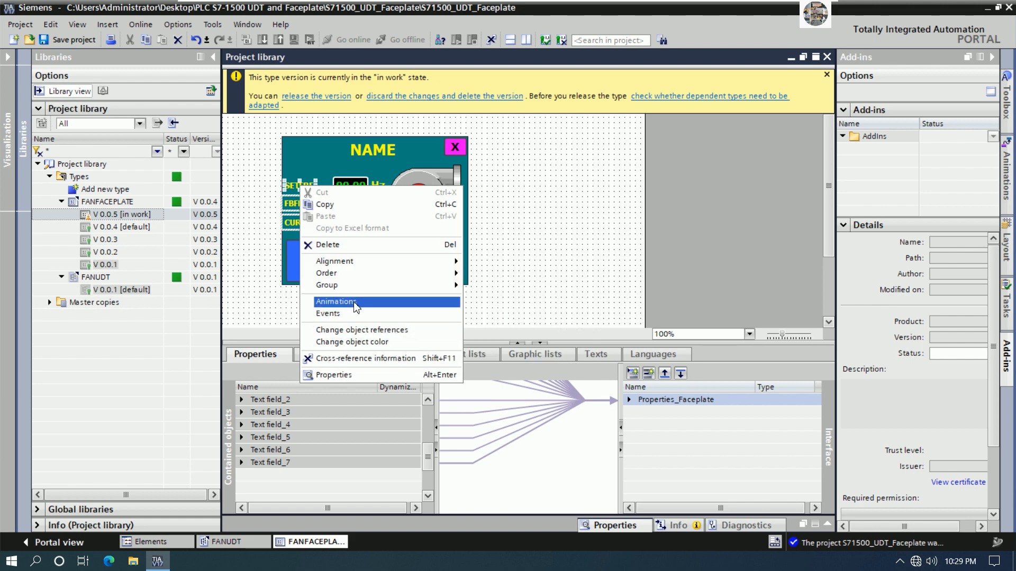
pyautogui.click(349, 375)
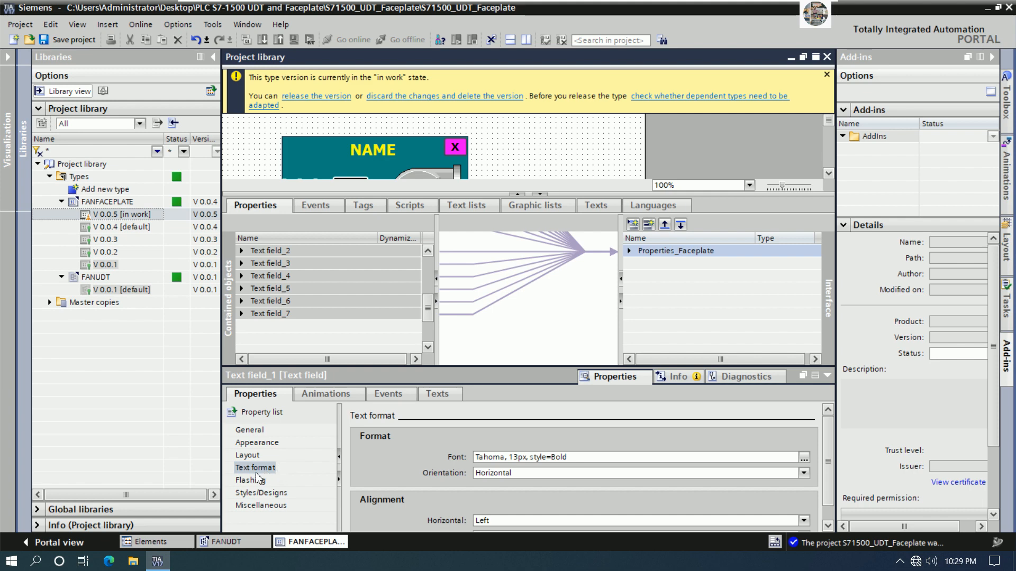
pyautogui.click(247, 455)
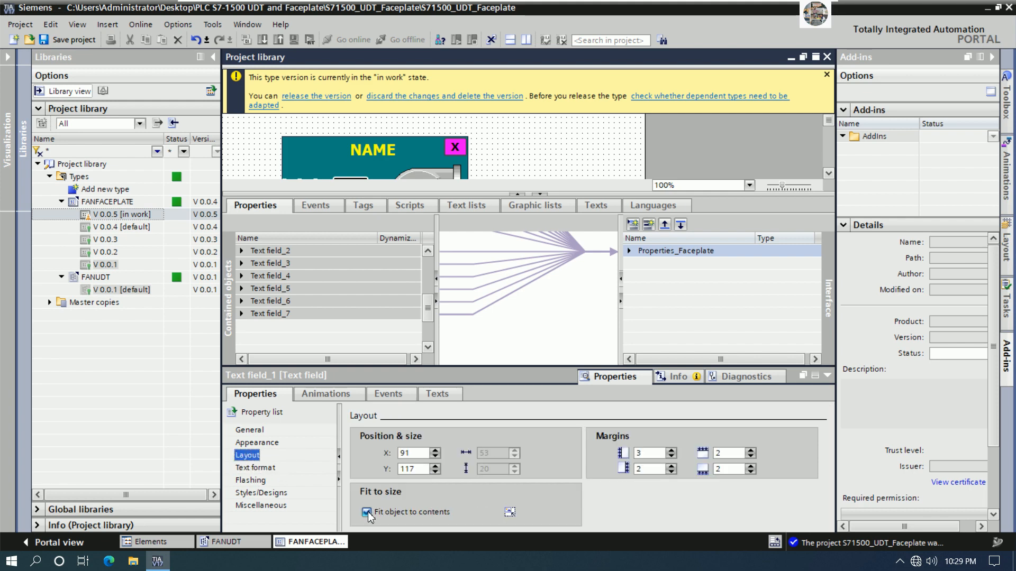
pyautogui.click(366, 512)
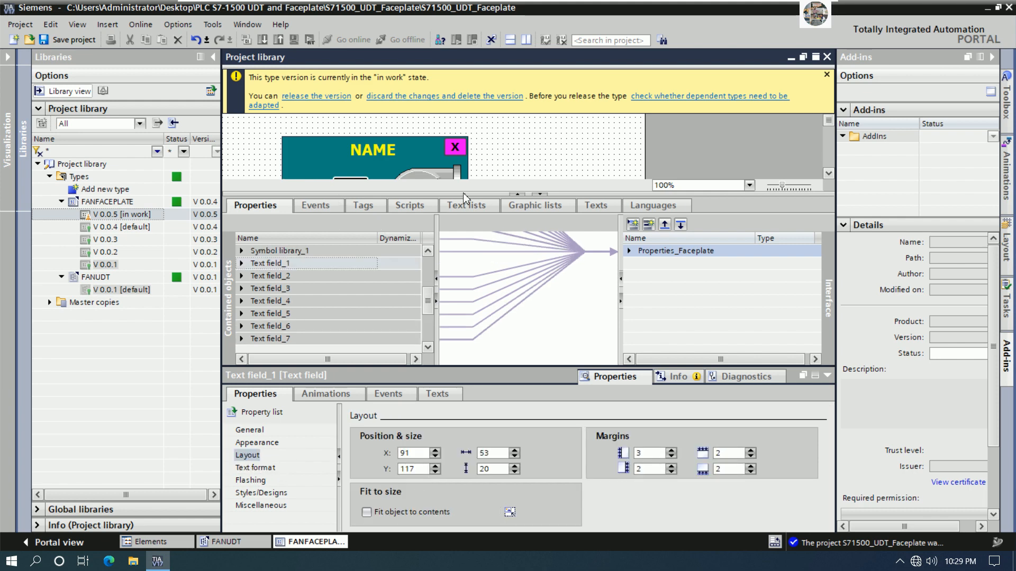
# Widen the SETFRE., FBFRE. and CURR. labels toward the I/O fields, making SETFRE. about 72 wide.
pyautogui.scroll(-3, 828, 176)
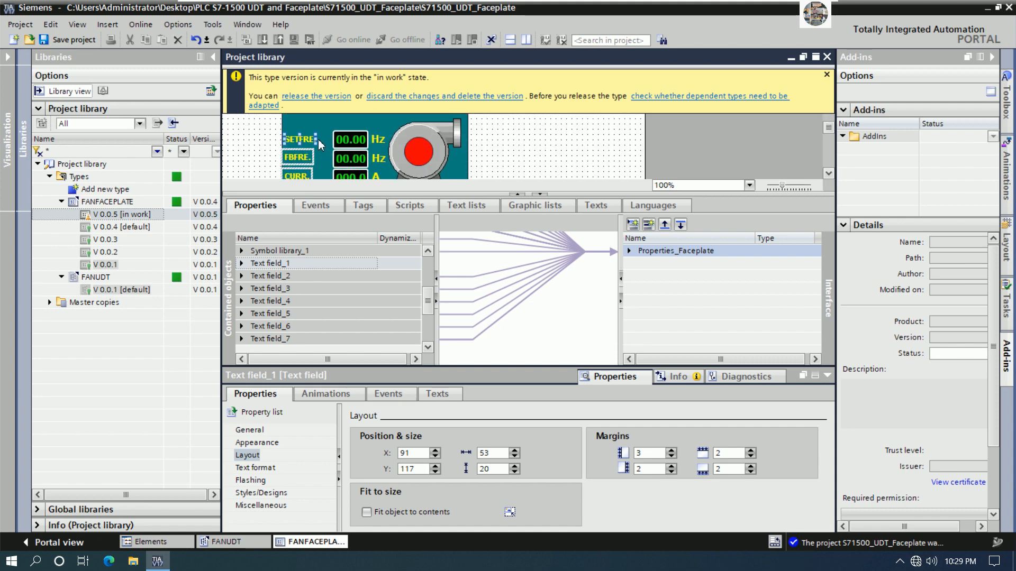
pyautogui.moveTo(316, 143); pyautogui.dragTo(322, 143)
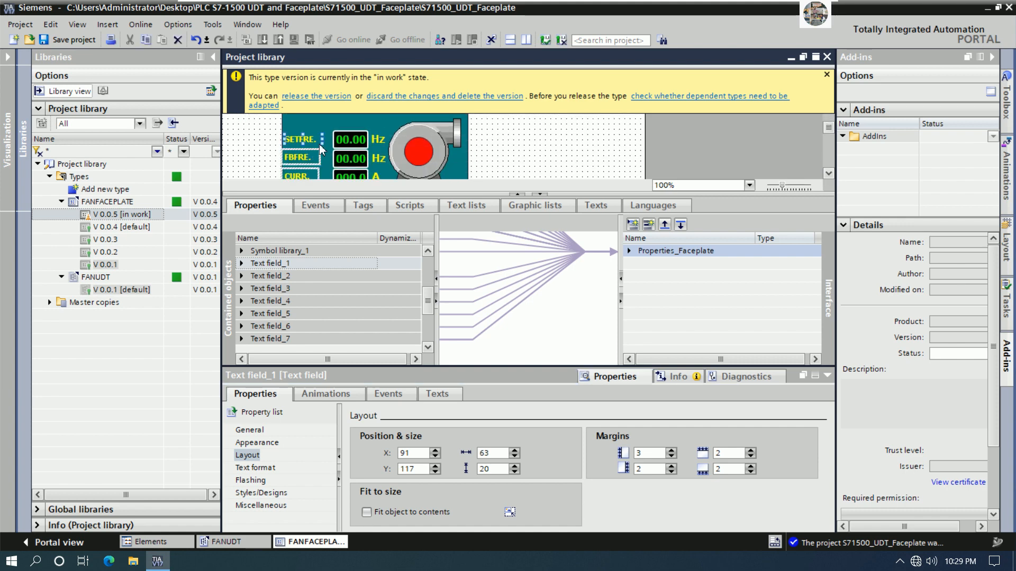
pyautogui.click(328, 143)
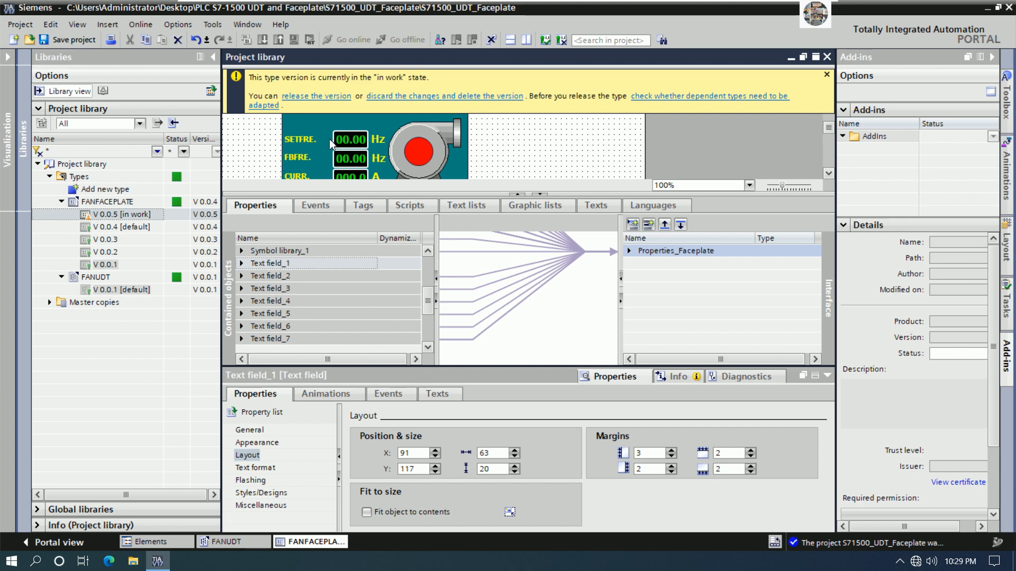
pyautogui.moveTo(331, 143); pyautogui.dragTo(335, 154)
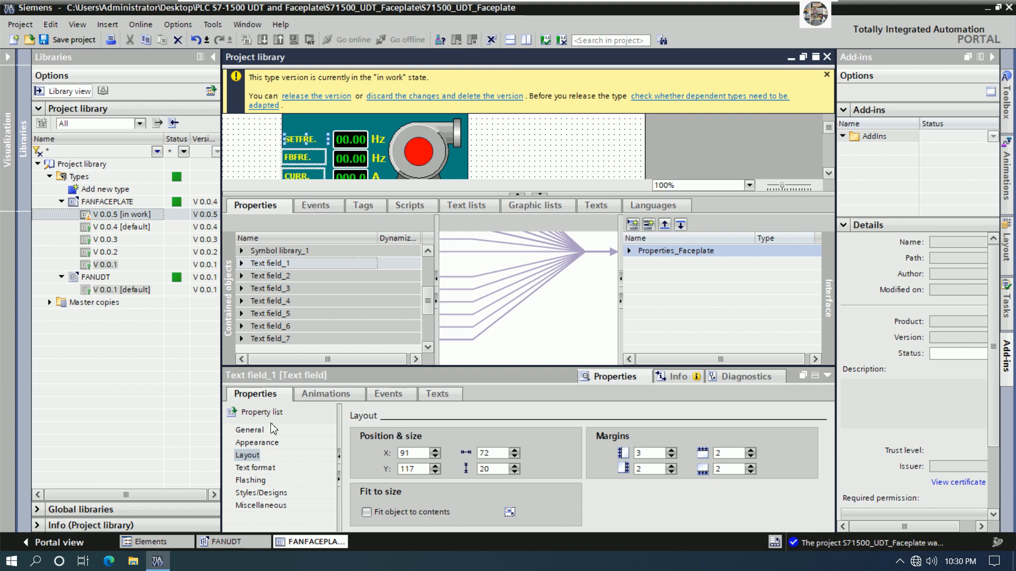
# Set the font size of the three widened labels to 15.
pyautogui.click(256, 468)
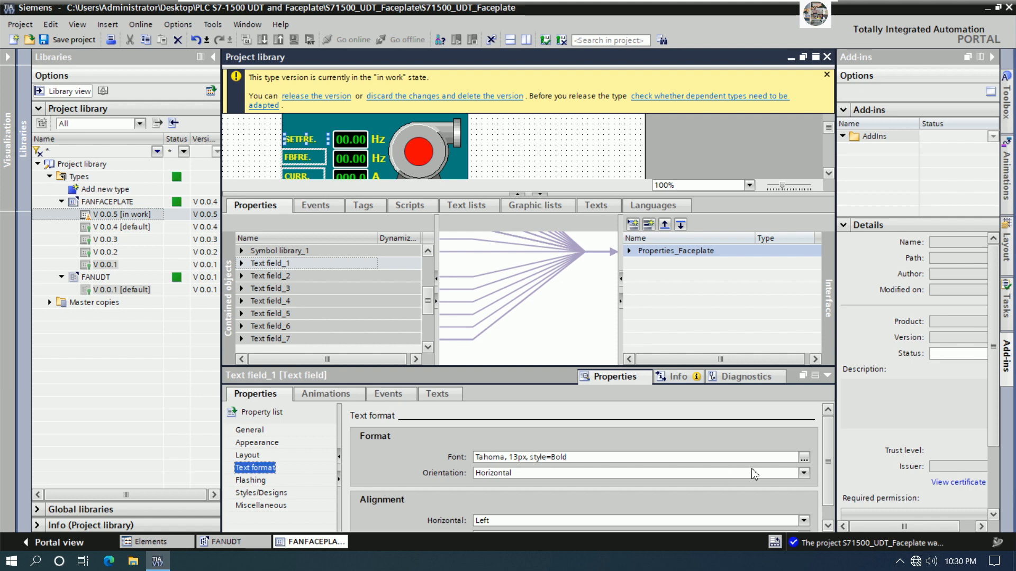
pyautogui.click(803, 458)
pyautogui.click(571, 248)
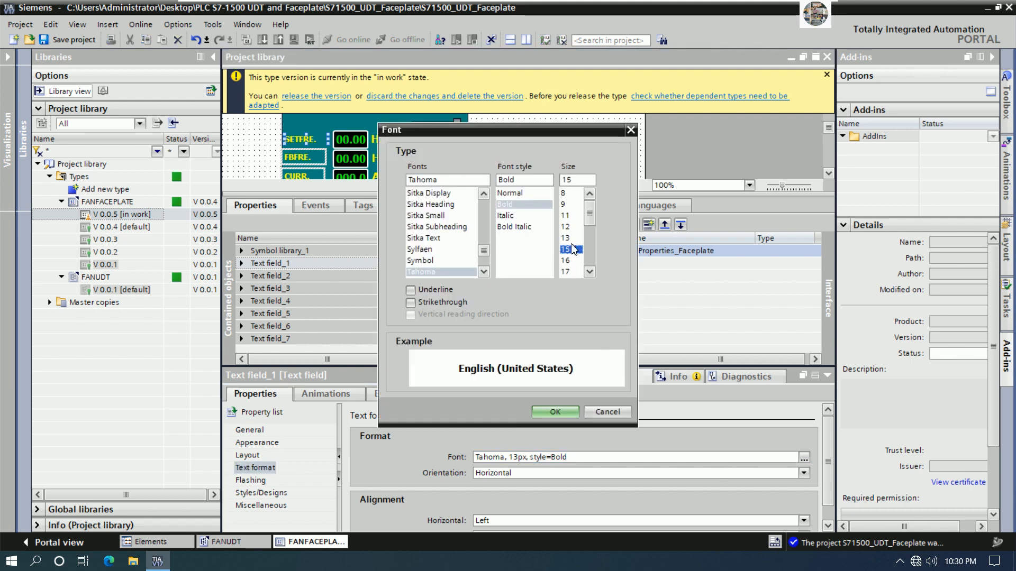
pyautogui.click(557, 411)
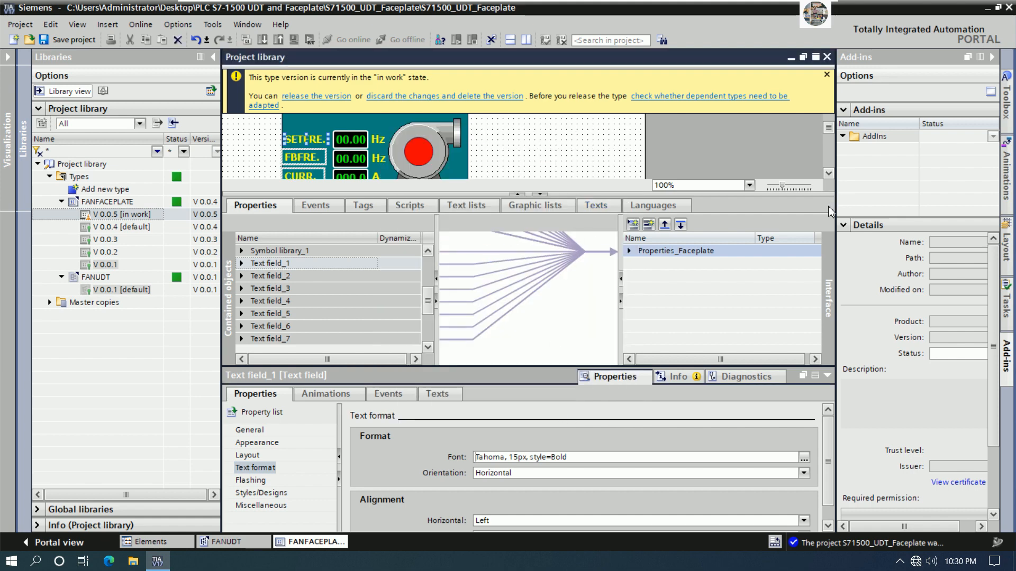
# Enlarge the faceplate drawing area and slightly resize the selected SETFRE., FBFRE. and CURR. labels.
pyautogui.moveTo(811, 192); pyautogui.dragTo(814, 245)
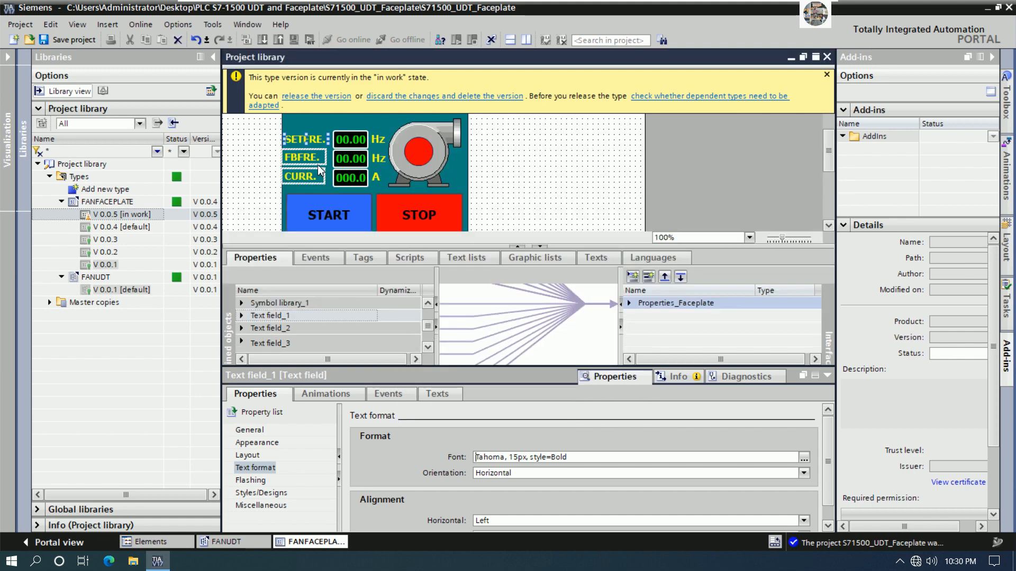
pyautogui.moveTo(328, 137); pyautogui.dragTo(335, 146)
pyautogui.click(529, 181)
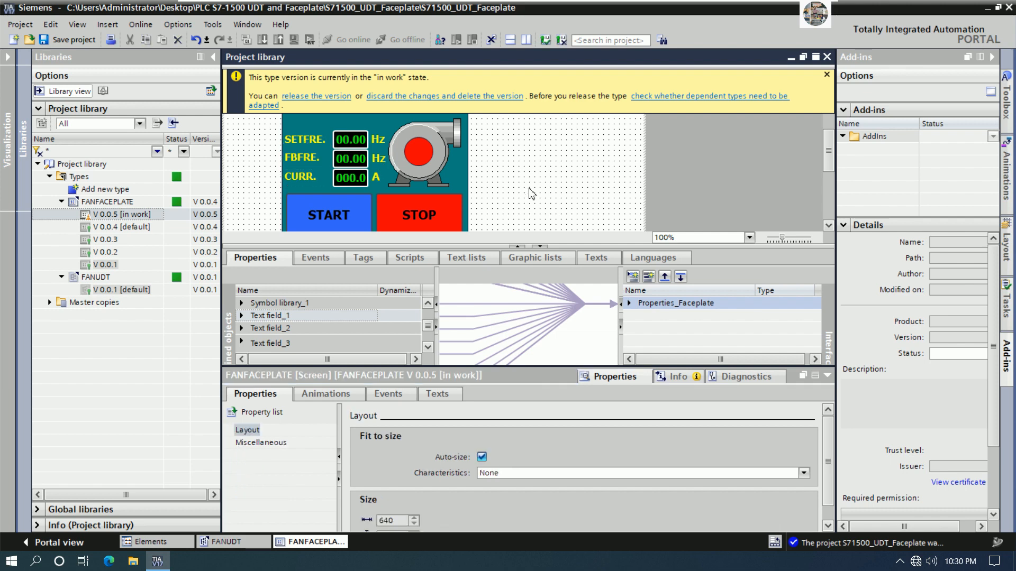
# Save the project and release the FANFACEPLATE type as version 0.0.5, updating its instances in the project.
pyautogui.click(51, 24)
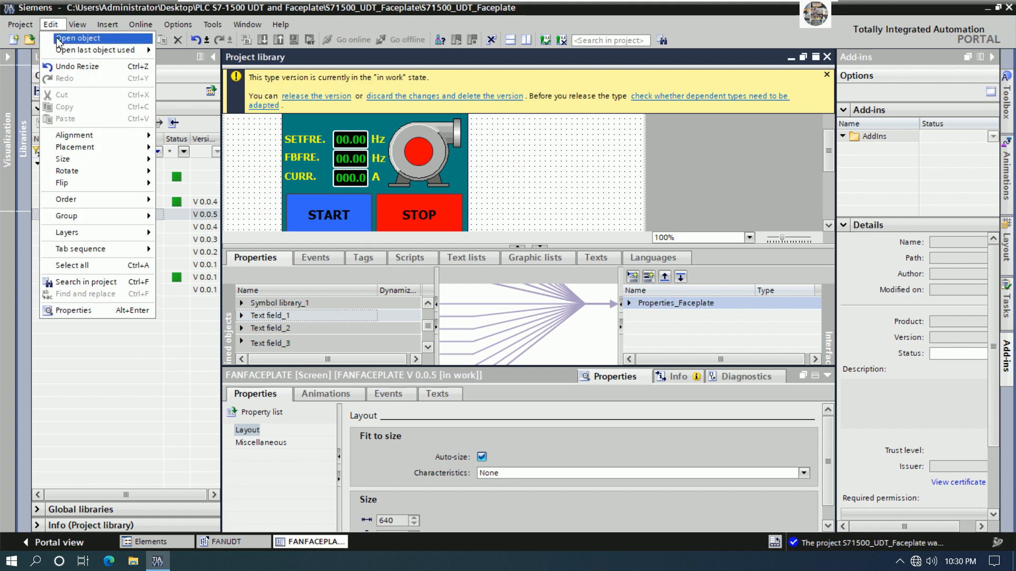
pyautogui.moveTo(95, 50)
pyautogui.click(538, 183)
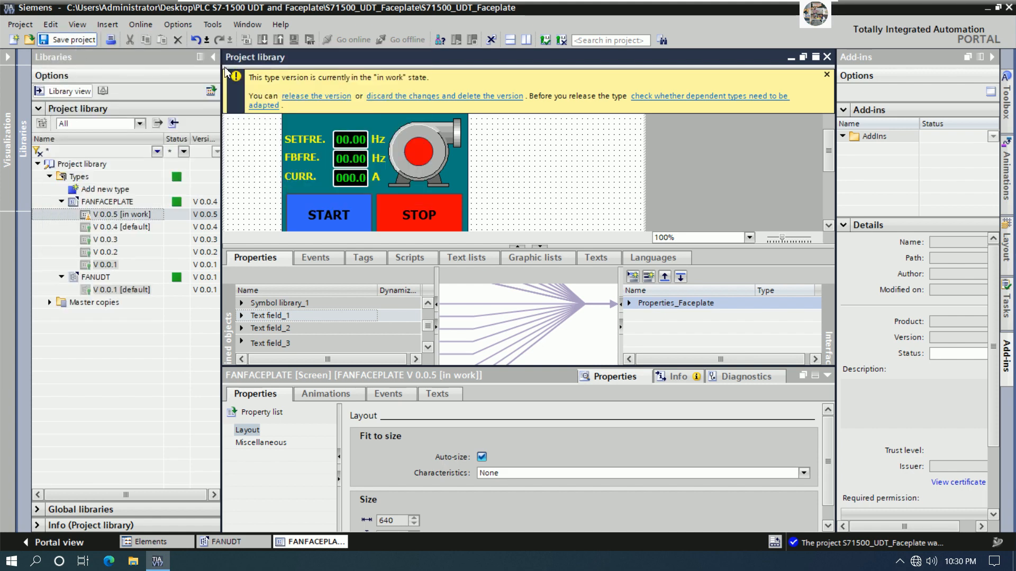
pyautogui.hotkey('ctrl', 's')
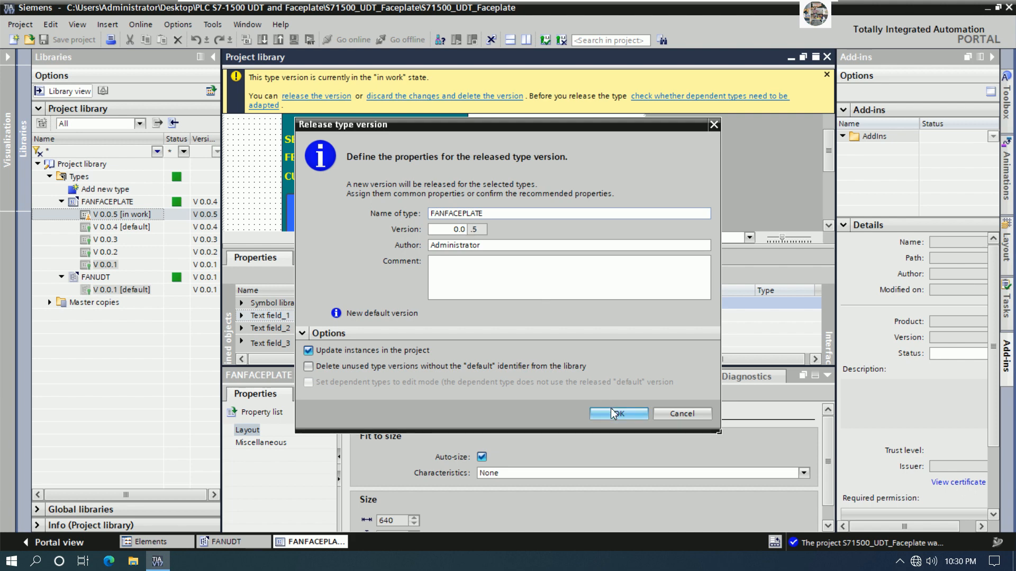
pyautogui.click(615, 413)
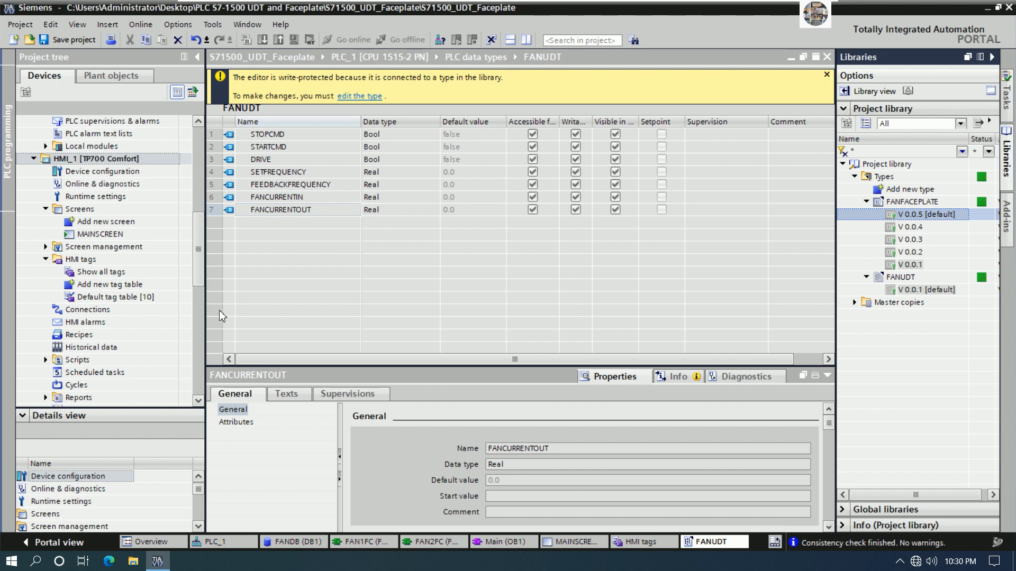
# Return to MAINSCREEN, save the project and start the HMI simulation.
pyautogui.click(569, 545)
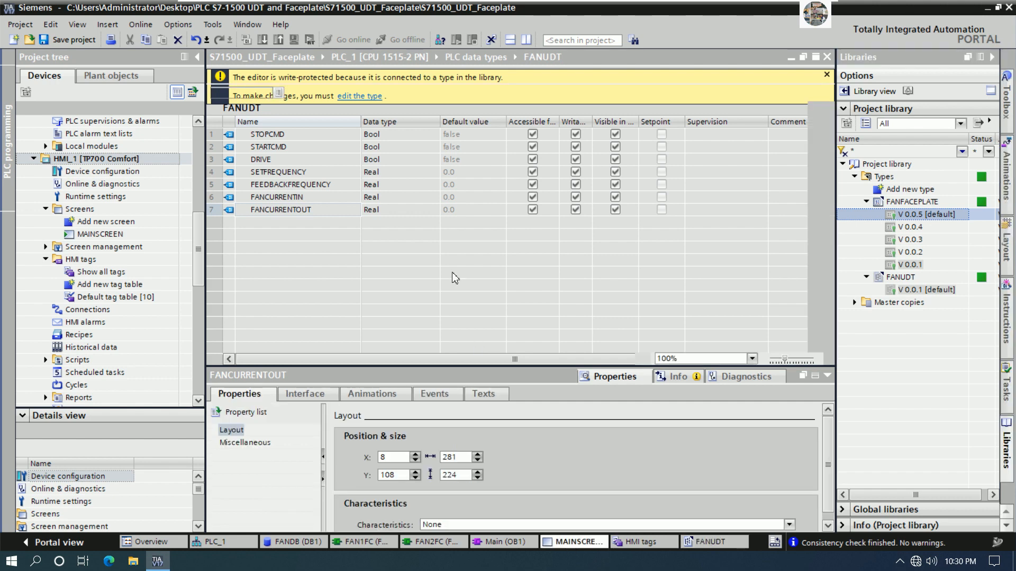
pyautogui.click(535, 253)
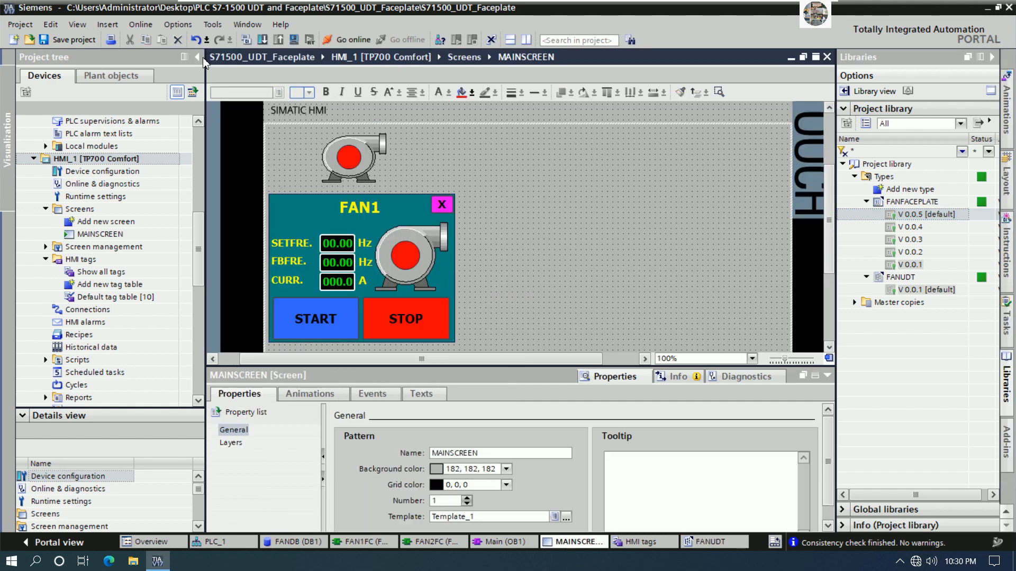
pyautogui.click(74, 40)
pyautogui.click(295, 41)
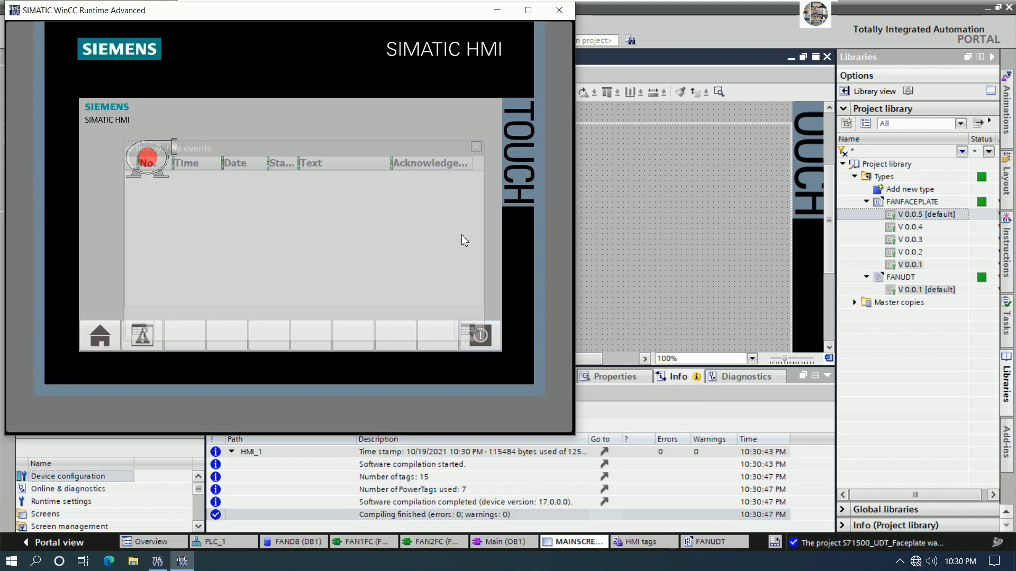
# Open the FAN1 faceplate from the blower symbol in the simulation, dismiss the system events window and close the simulation.
pyautogui.click(163, 150)
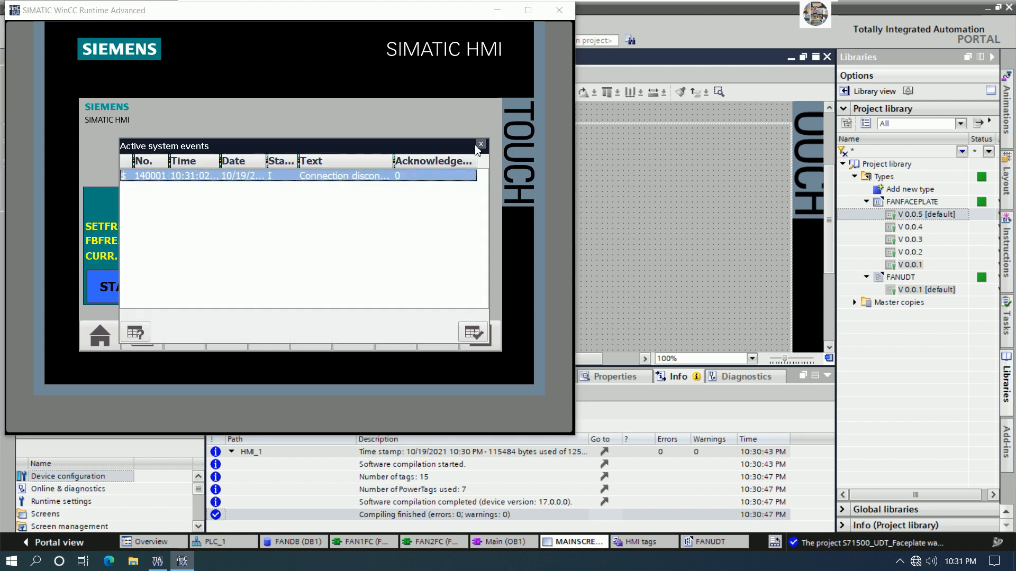
pyautogui.click(484, 141)
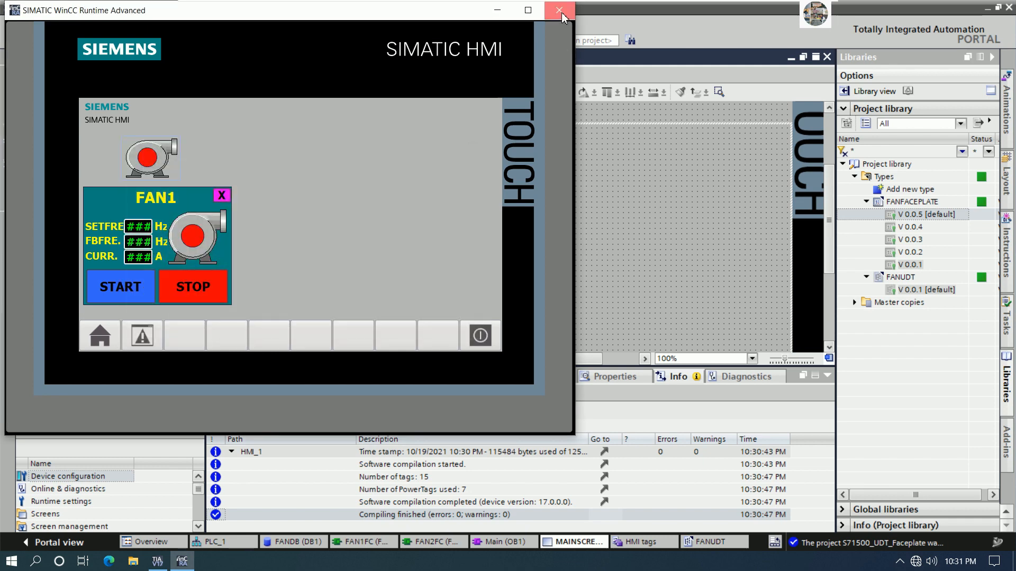
pyautogui.click(559, 11)
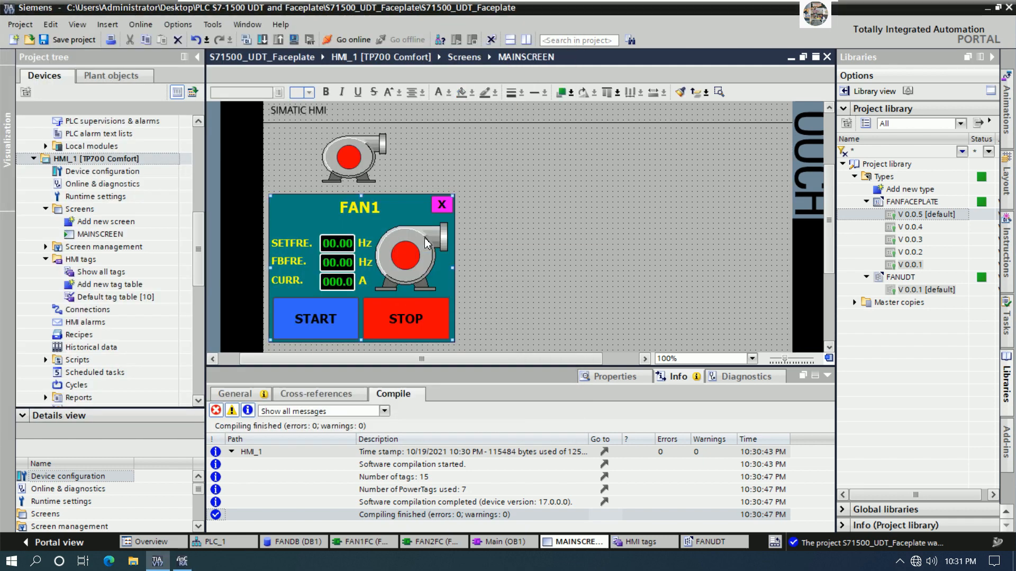
# Duplicate the blower symbol together with the FAN1 faceplate on MAINSCREEN.
pyautogui.click(379, 163)
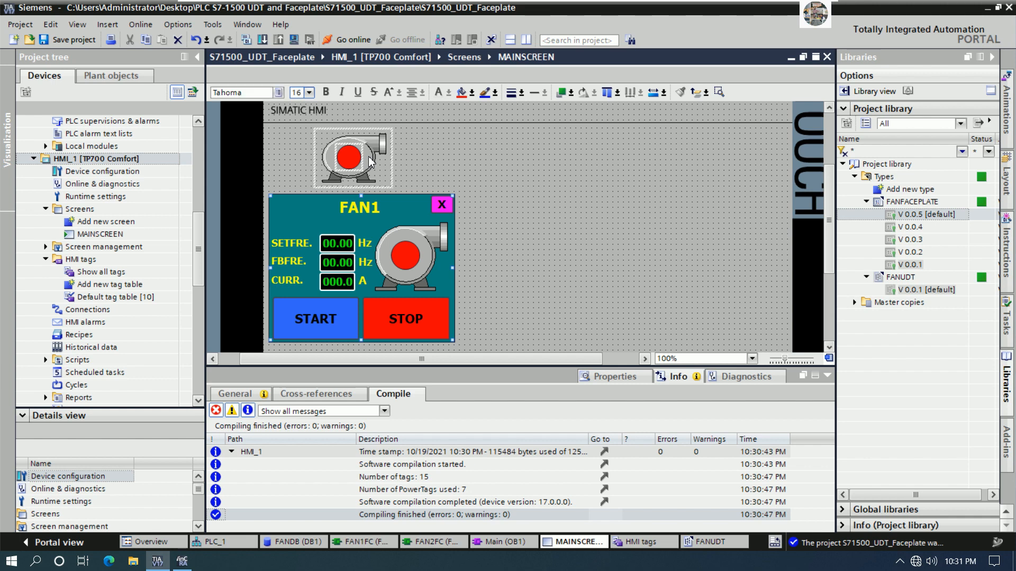
pyautogui.click(526, 179)
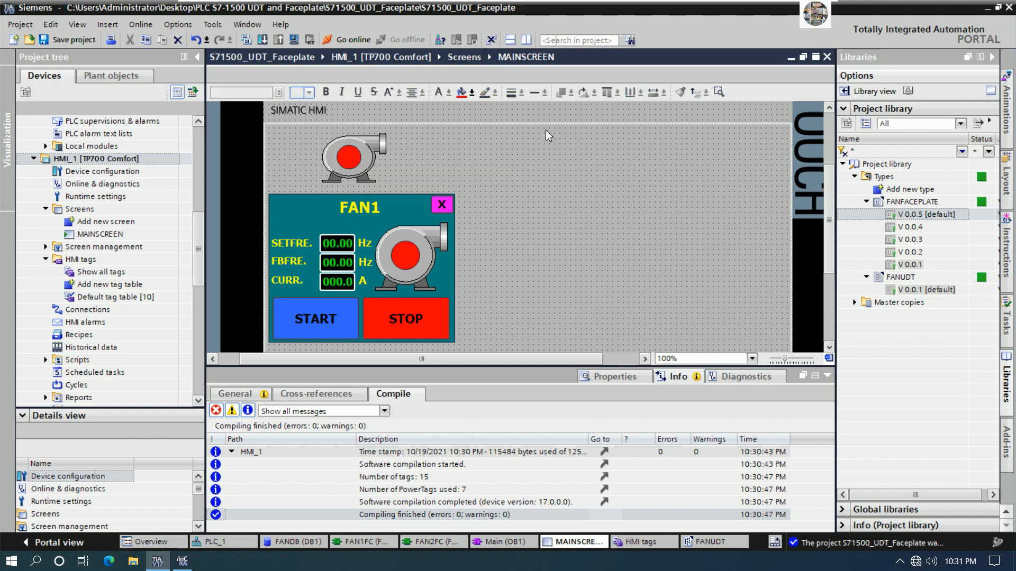
pyautogui.moveTo(545, 129); pyautogui.dragTo(261, 362)
pyautogui.rightClick(387, 235)
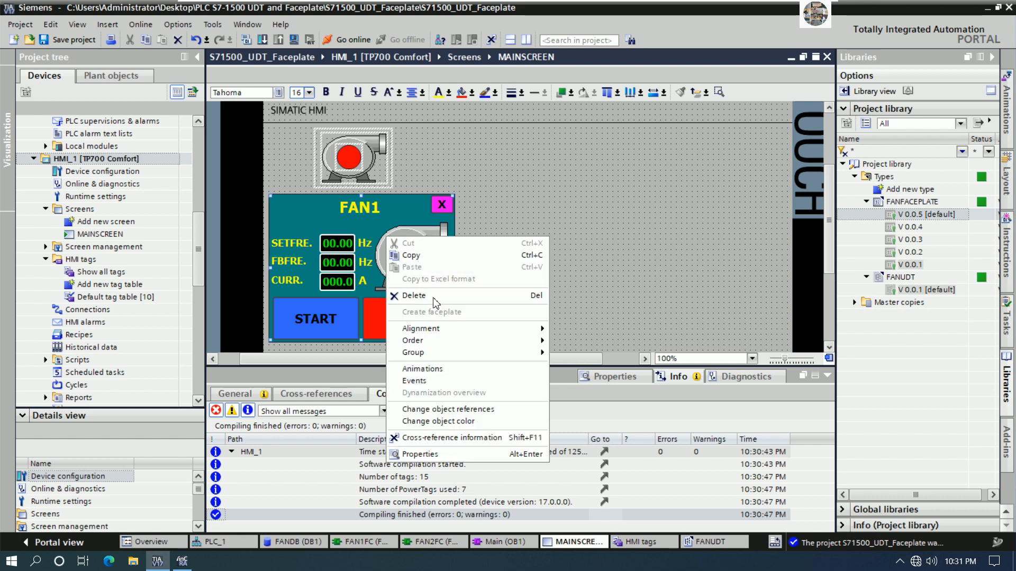
pyautogui.click(438, 255)
pyautogui.rightClick(537, 162)
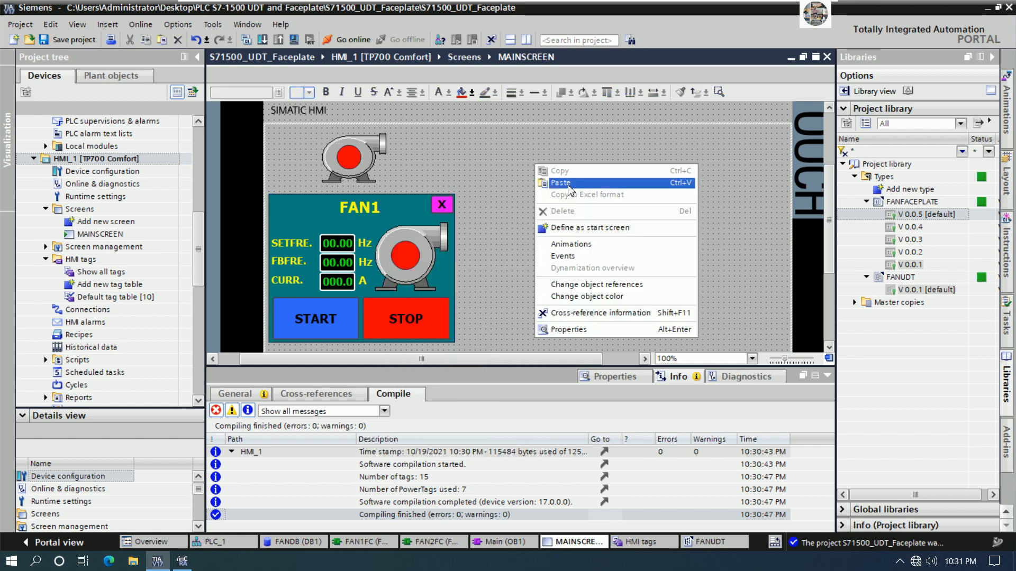
pyautogui.click(567, 184)
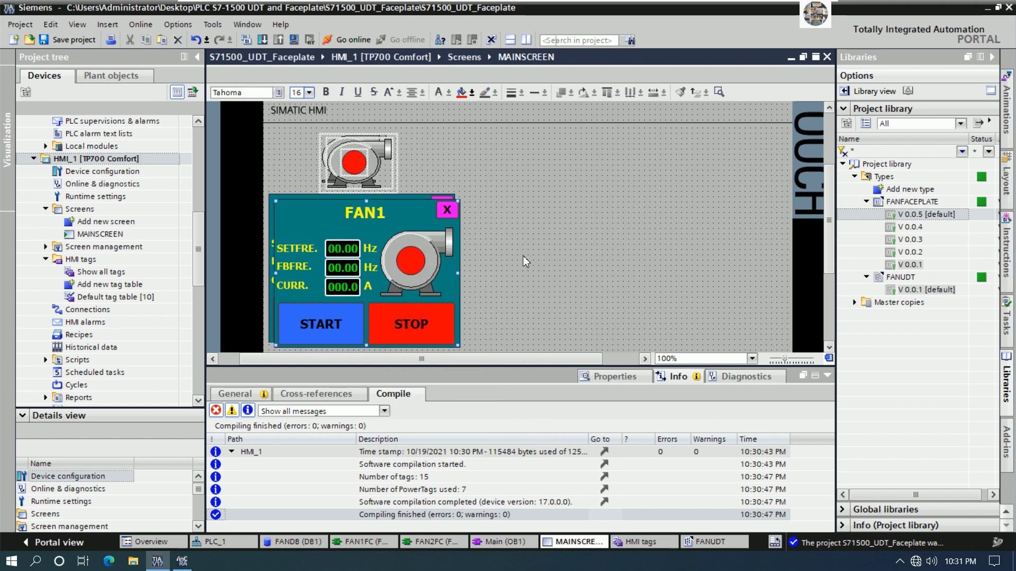
# Place the duplicated blower symbol and faceplate to the right of the originals and align them vertically with the originals.
pyautogui.moveTo(421, 254); pyautogui.dragTo(609, 249)
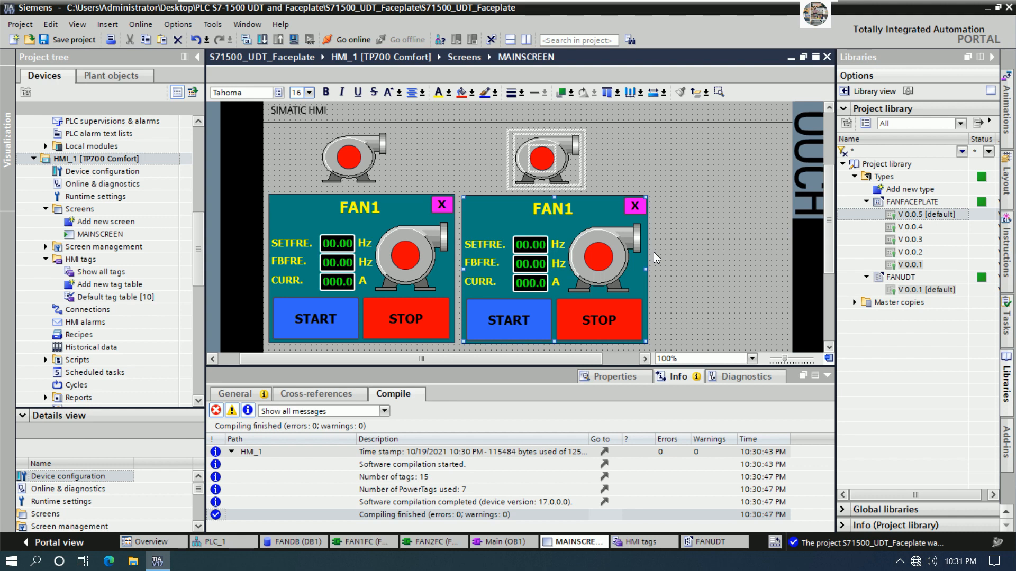
pyautogui.press('Up')
pyautogui.press('Up')
pyautogui.press('Up')
pyautogui.press('Up')
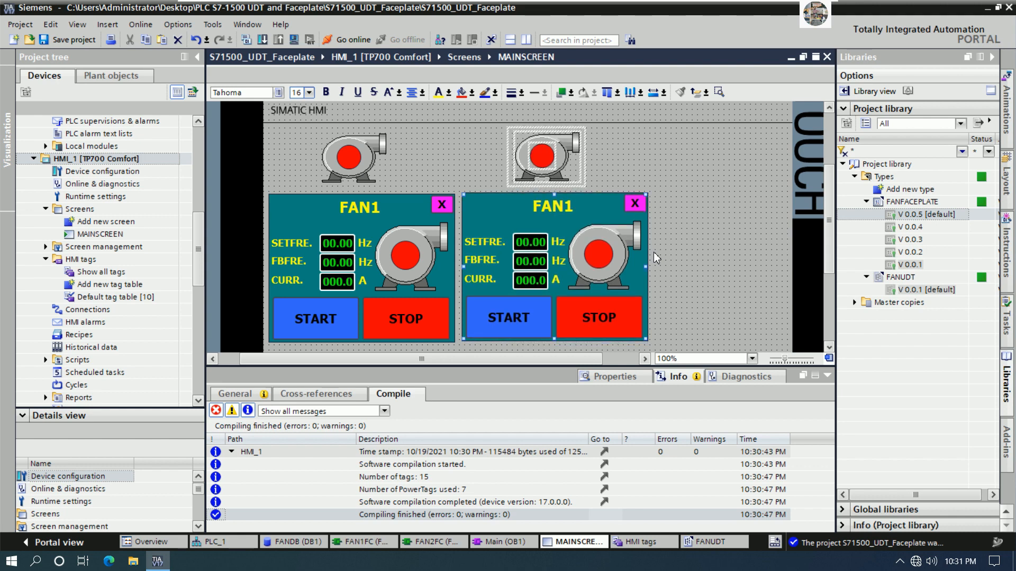
pyautogui.press('Left')
pyautogui.press('Left')
pyautogui.press('Left')
pyautogui.press('Left')
pyautogui.press('Down')
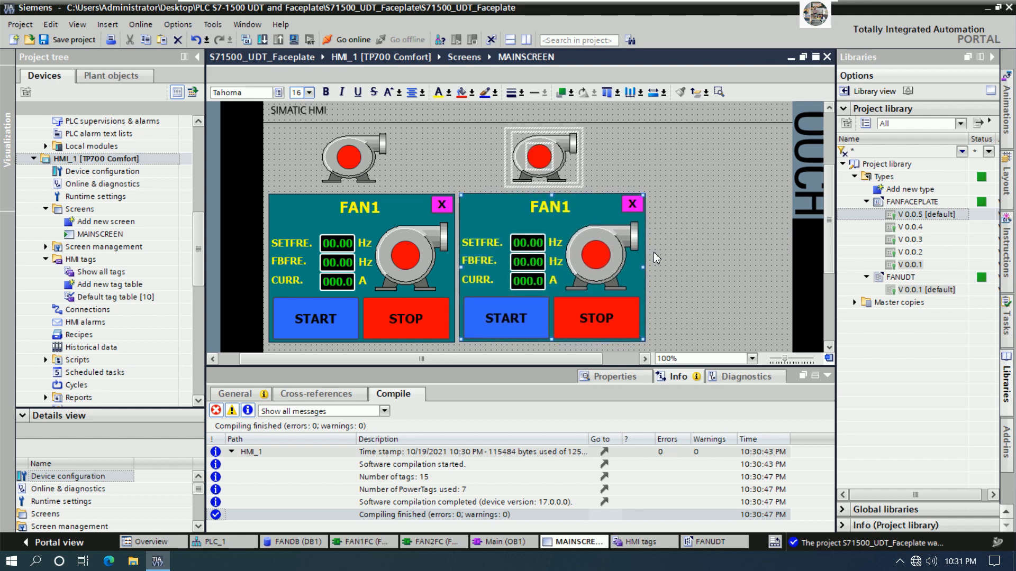
pyautogui.press('Left')
pyautogui.press('Left')
pyautogui.press('Down')
pyautogui.press('Down')
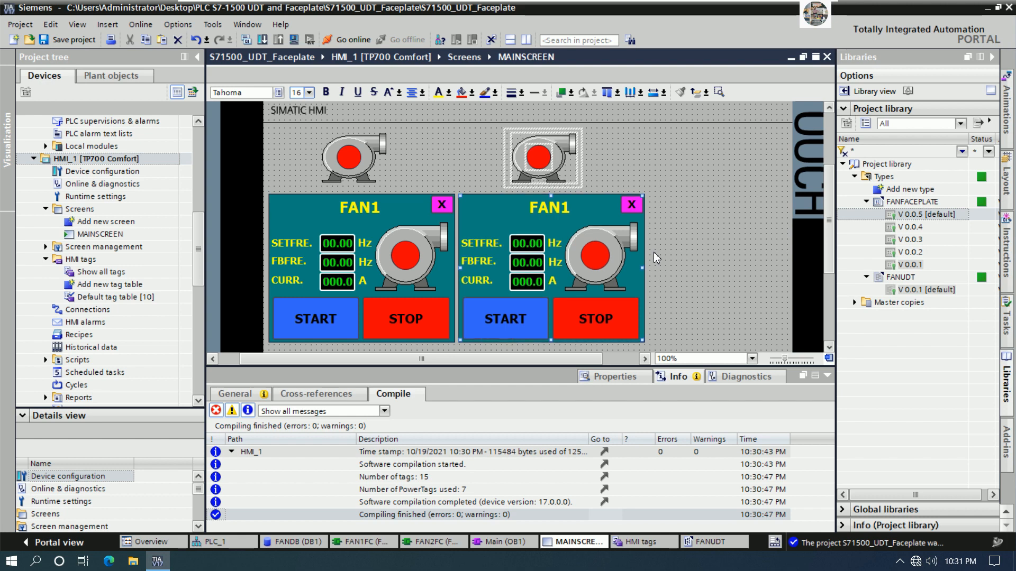
pyautogui.click(703, 224)
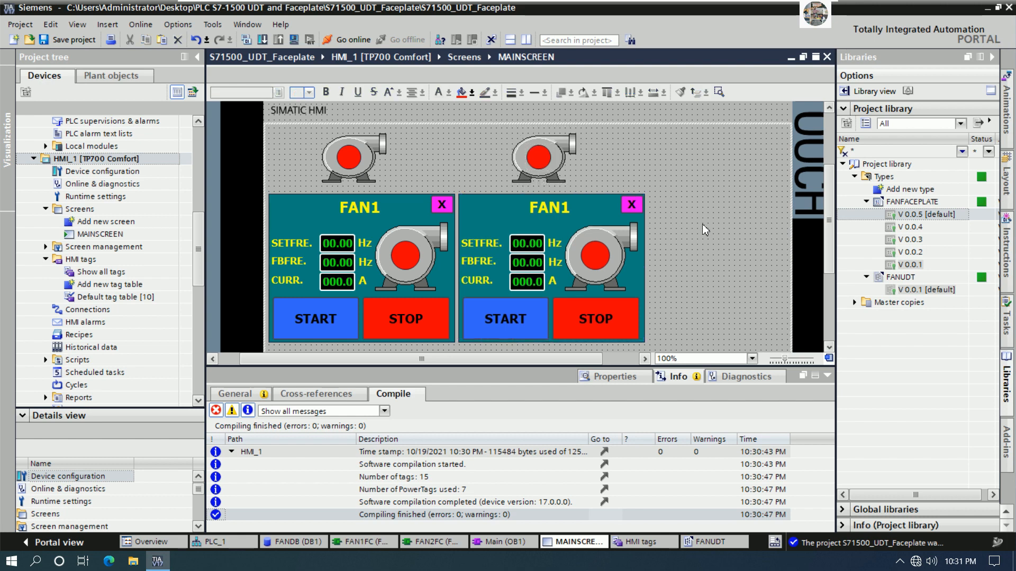
# Enlarge the screen work area and shift the duplicated blower symbol and faceplate close to the right edge of MAINSCREEN.
pyautogui.scroll(-1, 828, 220)
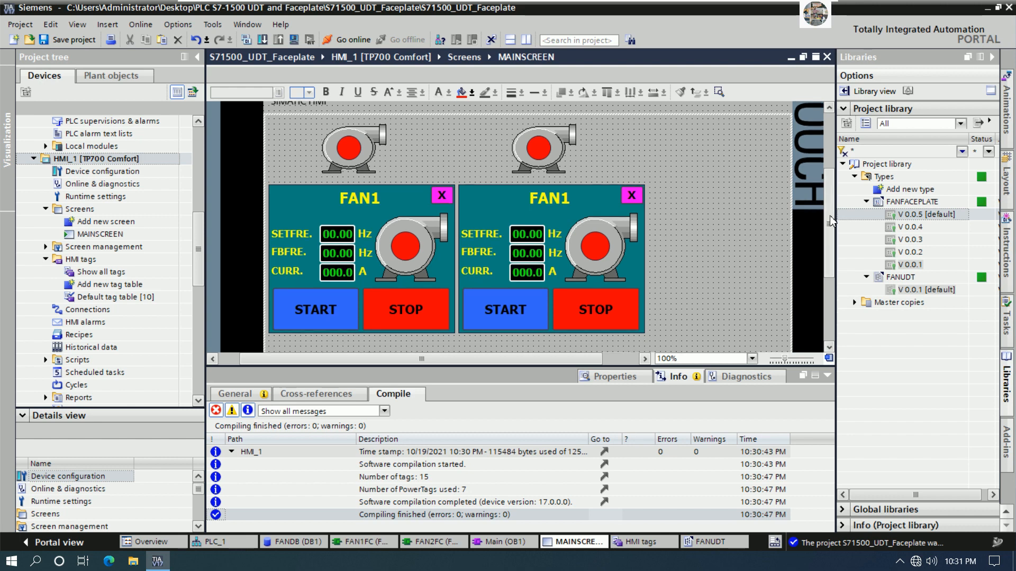
pyautogui.click(824, 375)
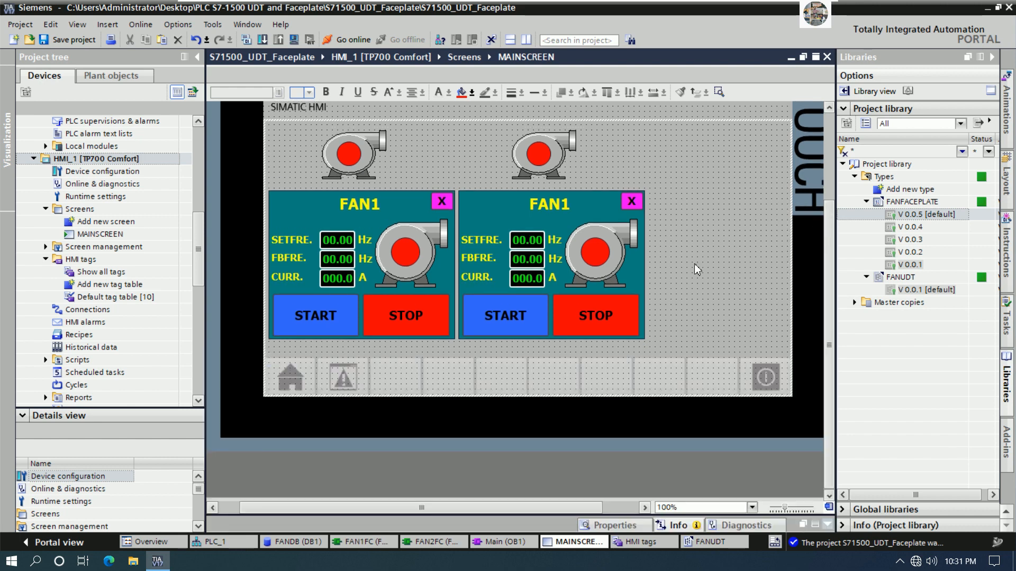
pyautogui.moveTo(702, 127); pyautogui.dragTo(456, 357)
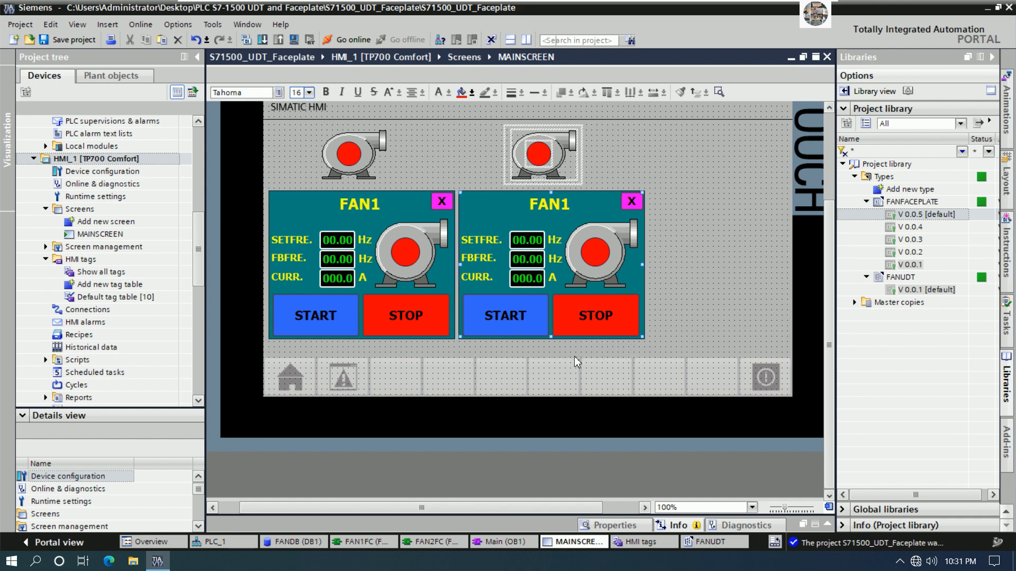
pyautogui.press('Right')
pyautogui.press('Right')
pyautogui.press('Right')
pyautogui.press('Right')
pyautogui.press('Right')
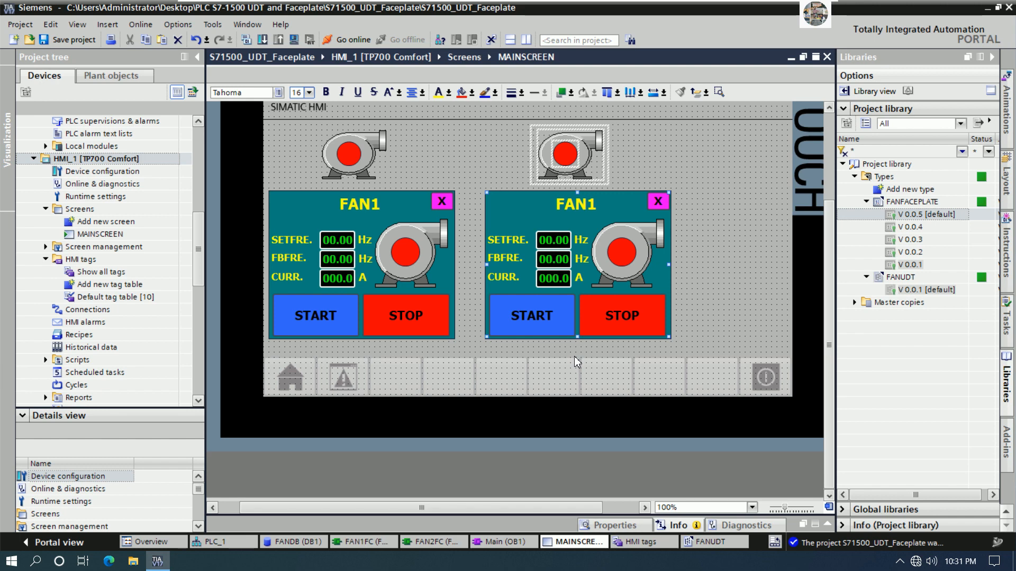
pyautogui.press('Right')
pyautogui.press('Right')
pyautogui.press('Right')
pyautogui.press('Right')
pyautogui.press('Right')
pyautogui.press('Right')
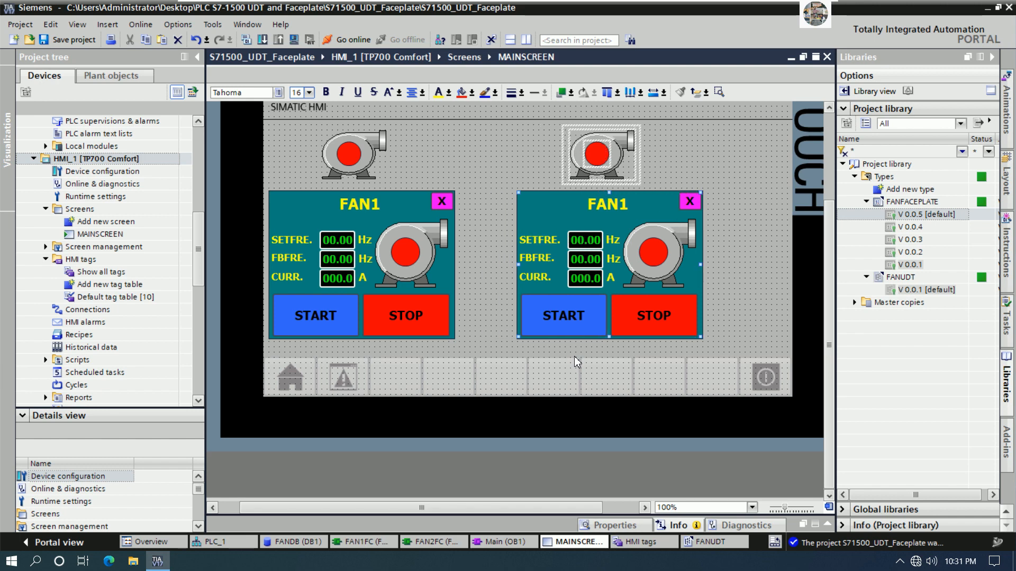
pyautogui.press('Right')
pyautogui.press('Right')
pyautogui.press('Right')
pyautogui.press('Right')
pyautogui.press('Right')
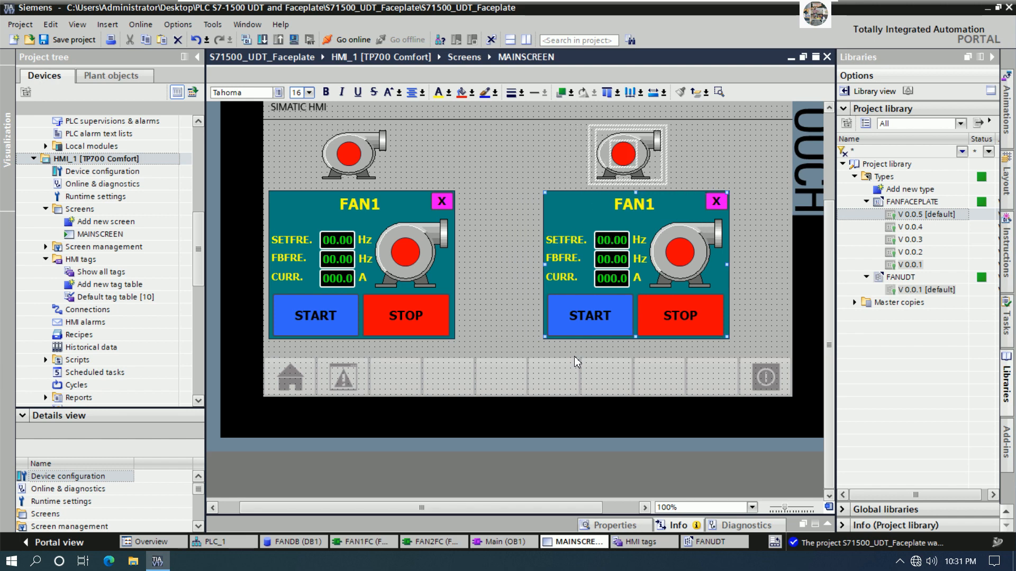
pyautogui.press('Right')
pyautogui.press('Right')
pyautogui.press('Right')
pyautogui.press('Right')
pyautogui.press('Right')
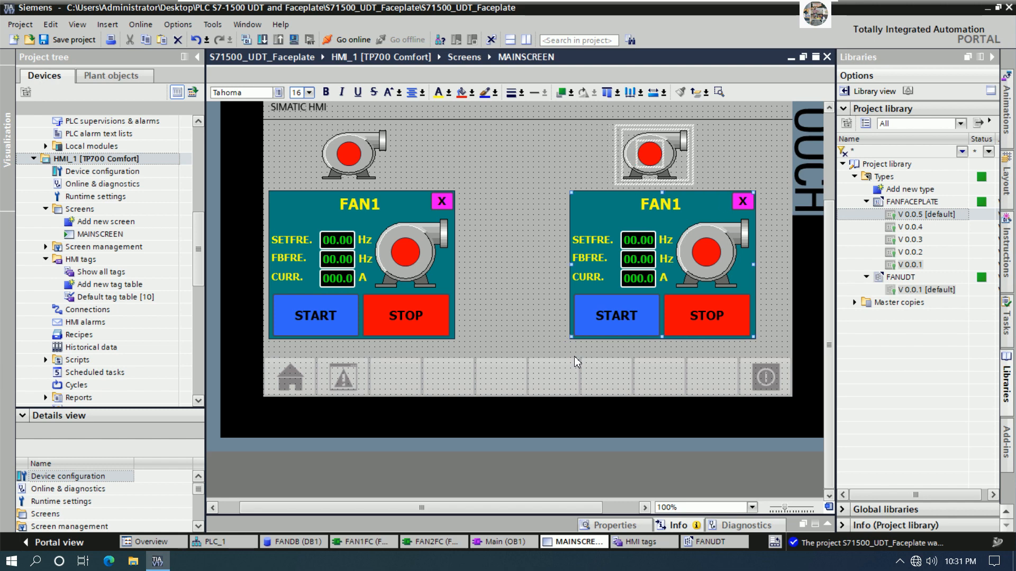
pyautogui.click(479, 204)
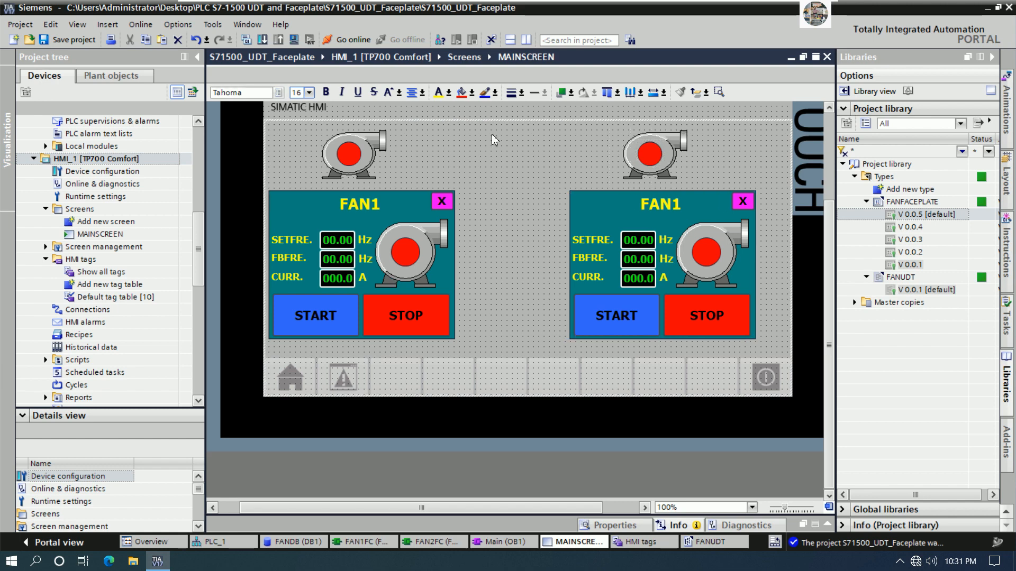
# Shift the original blower symbol and FAN1 faceplate to the right, away from the left edge of MAINSCREEN.
pyautogui.moveTo(491, 132); pyautogui.dragTo(246, 350)
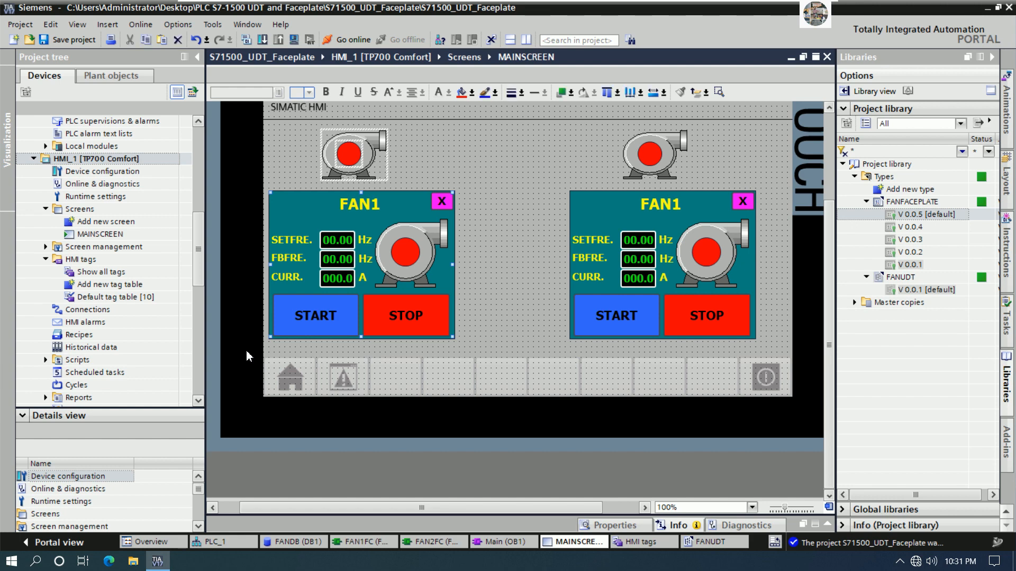
pyautogui.press('Right')
pyautogui.press('Right')
pyautogui.press('Right')
pyautogui.press('Right')
pyautogui.press('Right')
pyautogui.press('Right')
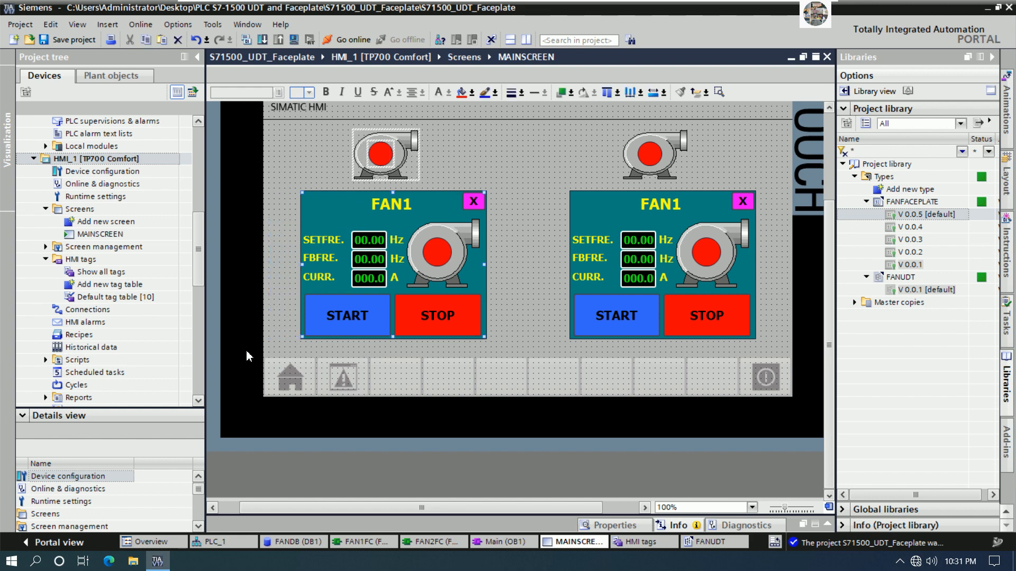
pyautogui.press('Right')
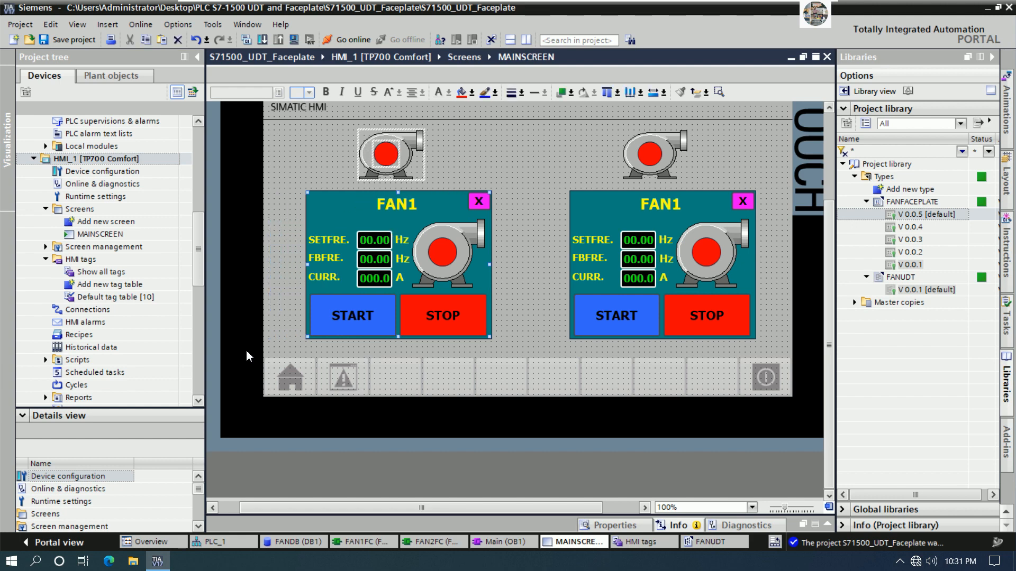
pyautogui.click(531, 207)
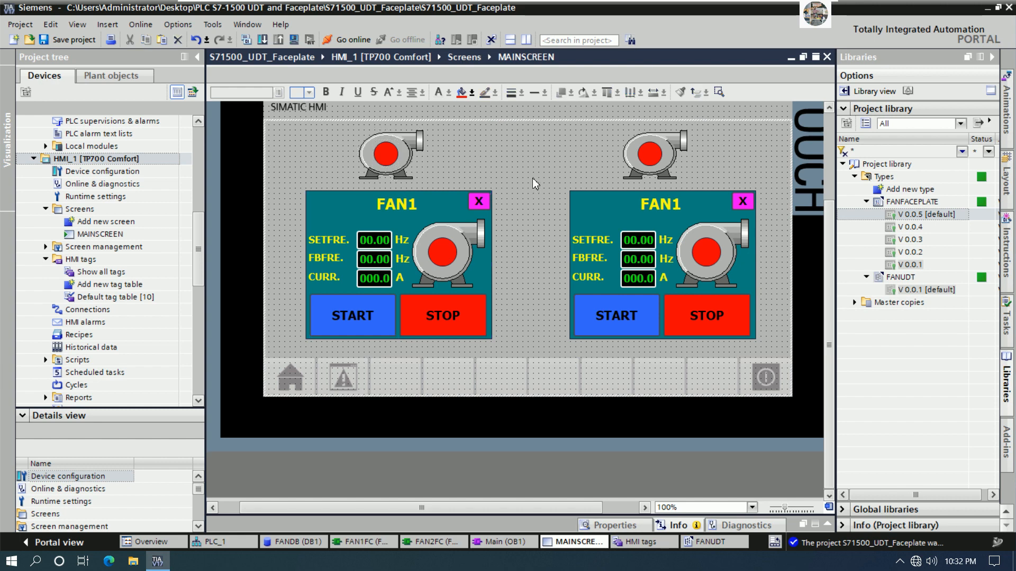
# Set the duplicated faceplate's interface Text property to FAN2.
pyautogui.rightClick(662, 209)
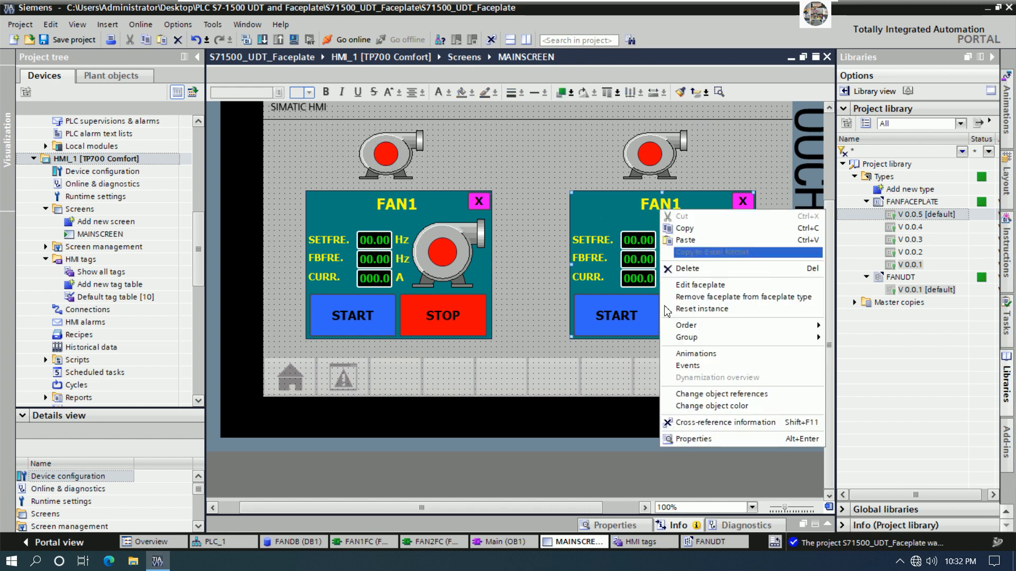
pyautogui.click(701, 440)
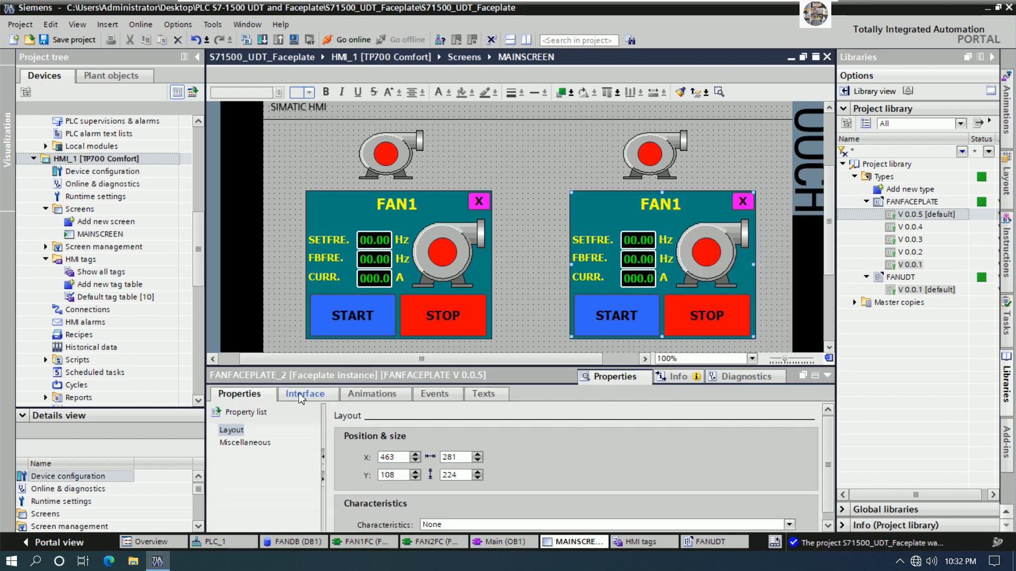
pyautogui.click(299, 397)
pyautogui.click(408, 468)
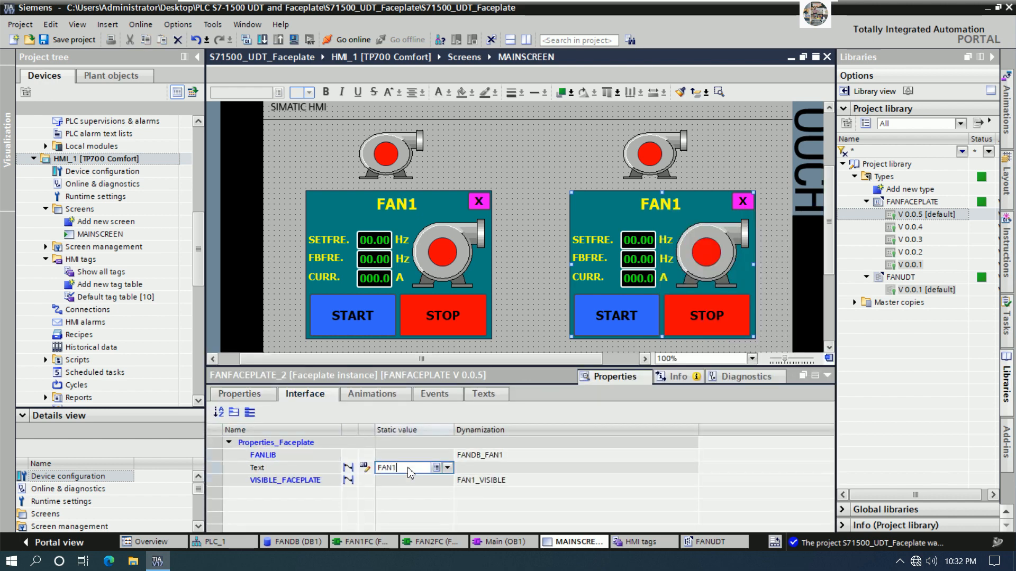
pyautogui.press('BackSpace')
pyautogui.write('2')
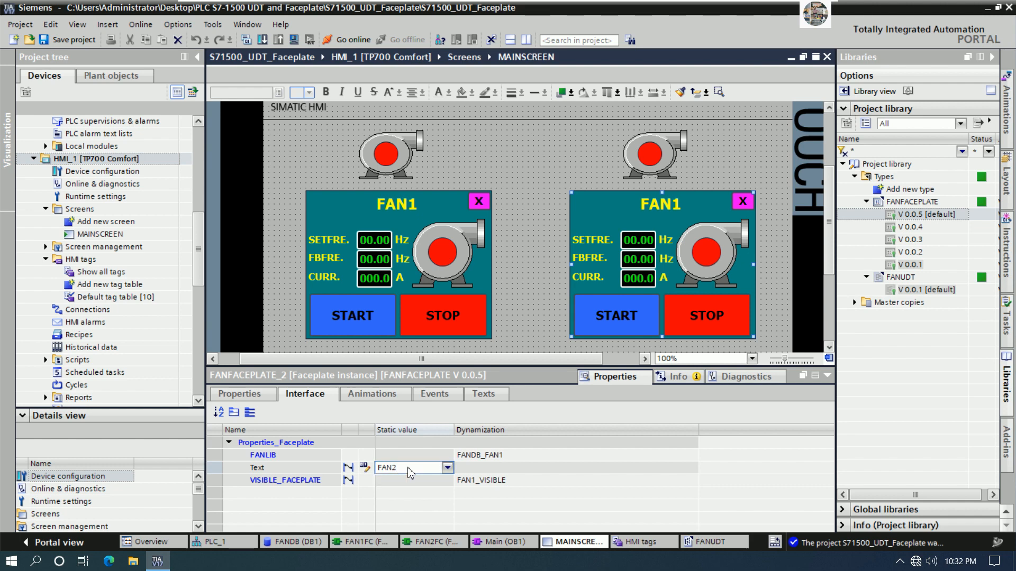
pyautogui.press('Return')
# Try to enter FANDB_FAN2 directly as the tag for the FAN2 faceplate's FANLIB property, and clear the entry.
pyautogui.click(531, 457)
pyautogui.click(531, 457)
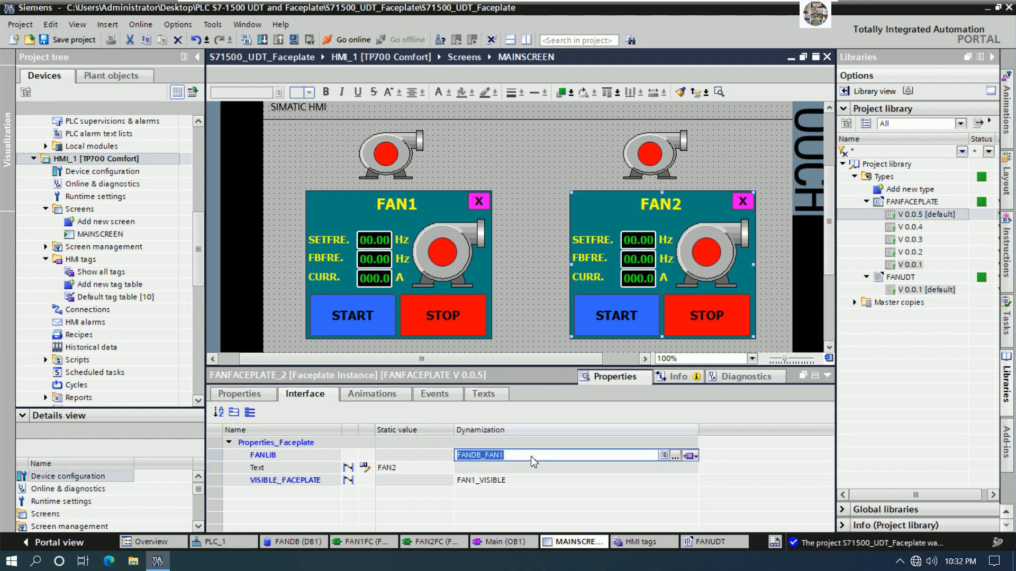
pyautogui.click(531, 457)
pyautogui.write('2')
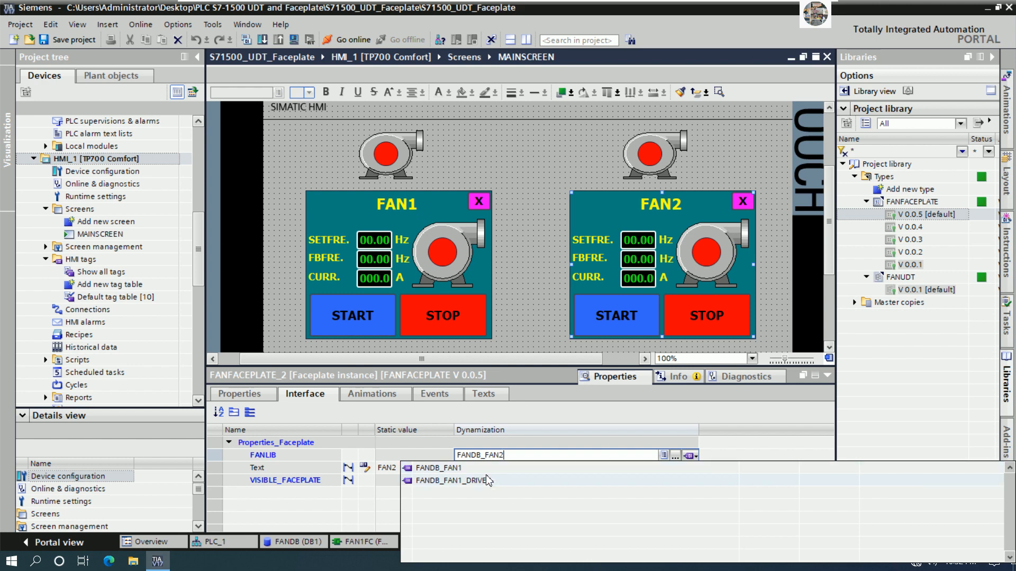
pyautogui.click(541, 478)
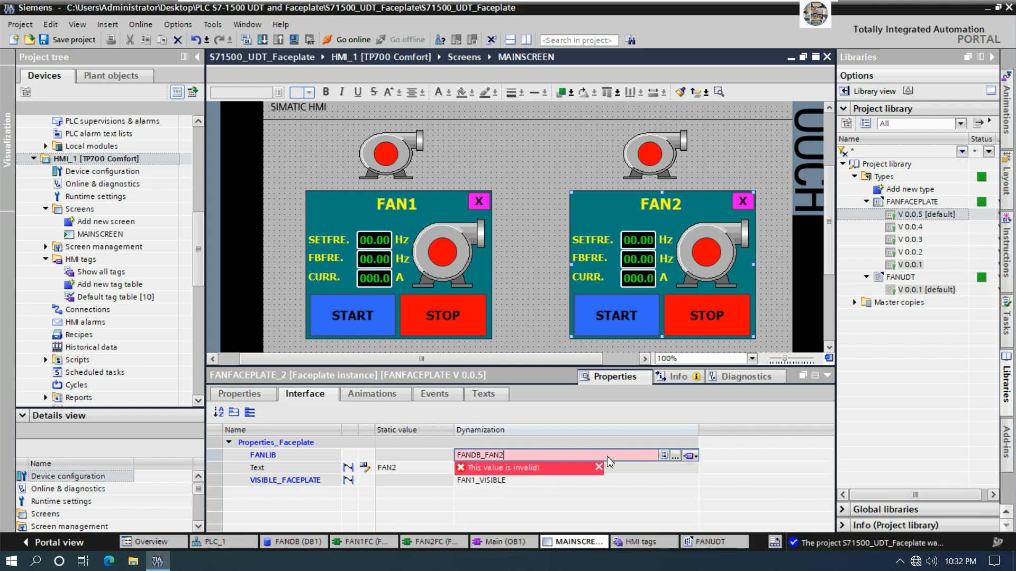
pyautogui.moveTo(606, 458); pyautogui.dragTo(424, 458)
pyautogui.press('Delete')
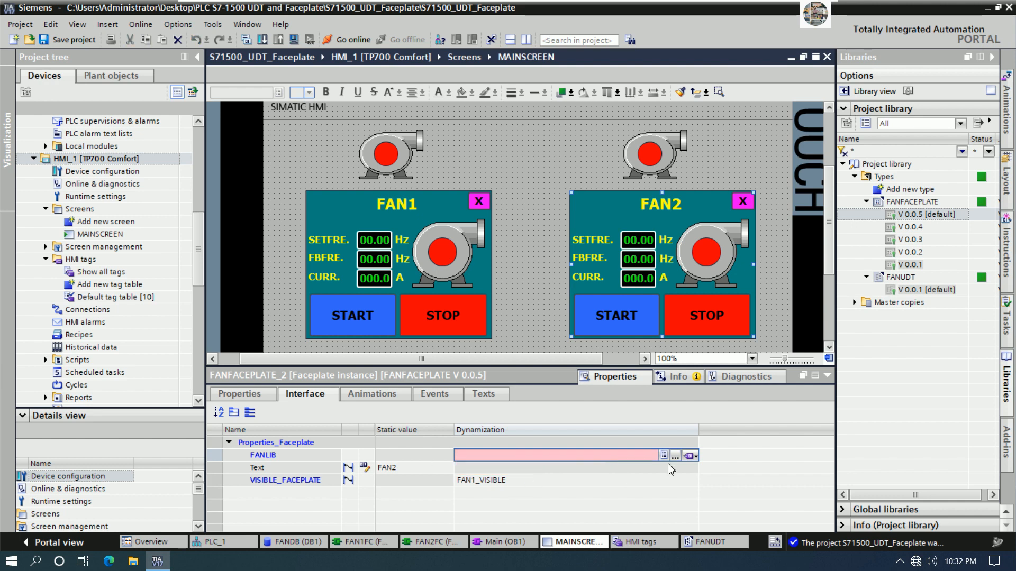
# Link the FAN2 faceplate's FANLIB property to the FAN2 structure in PLC data block FANDB [DB1].
pyautogui.click(676, 457)
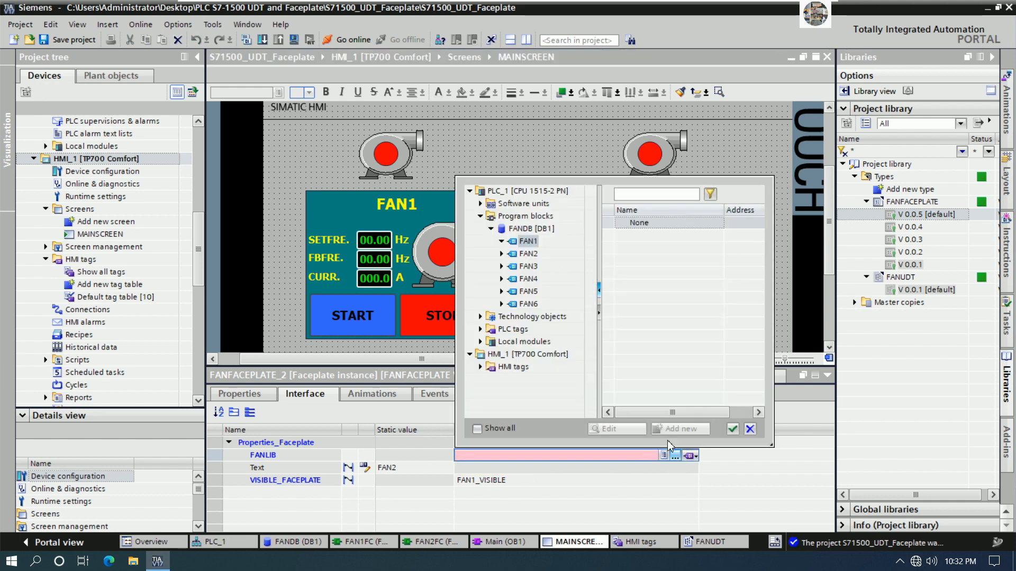
pyautogui.click(532, 255)
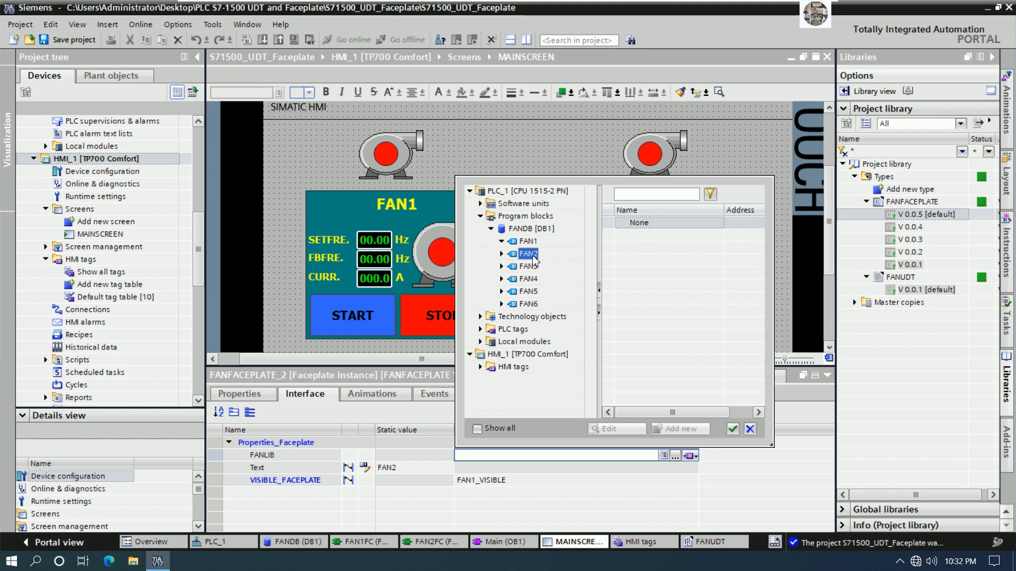
pyautogui.click(524, 228)
pyautogui.click(640, 248)
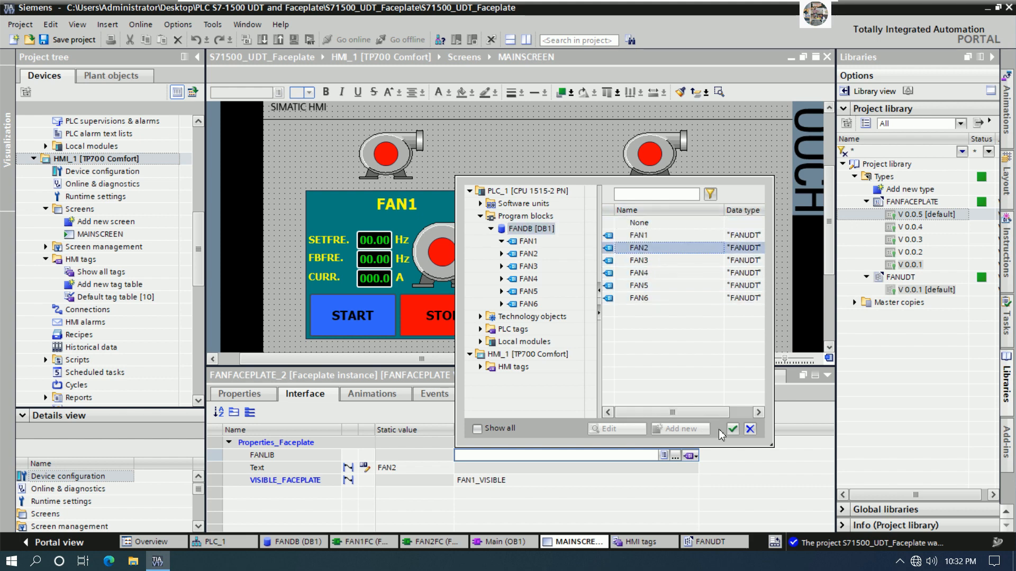
pyautogui.click(733, 429)
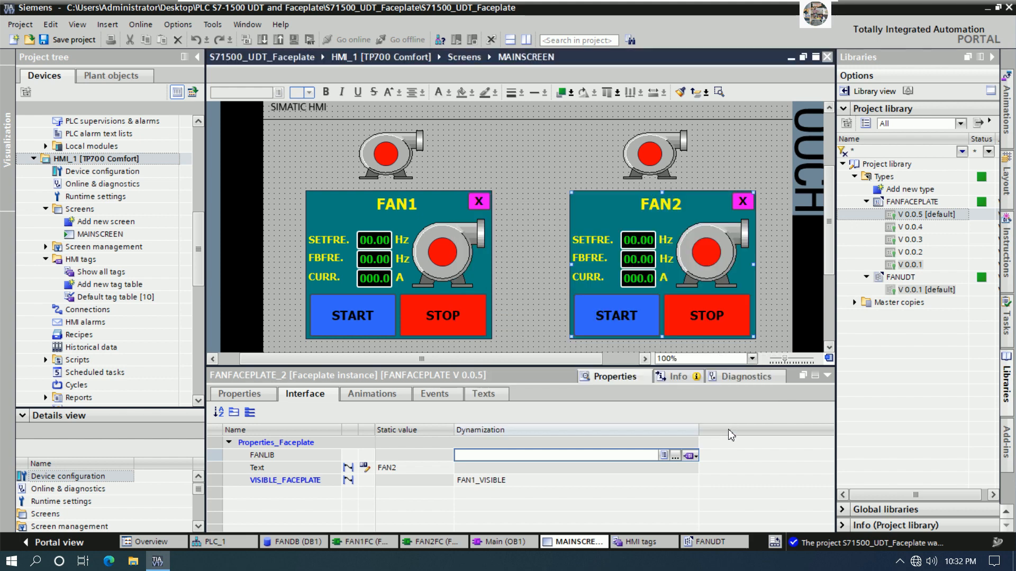
# Set the FAN2 faceplate's VISIBLE_FACEPLATE property to the tag FAN2_VISIBLE.
pyautogui.click(530, 482)
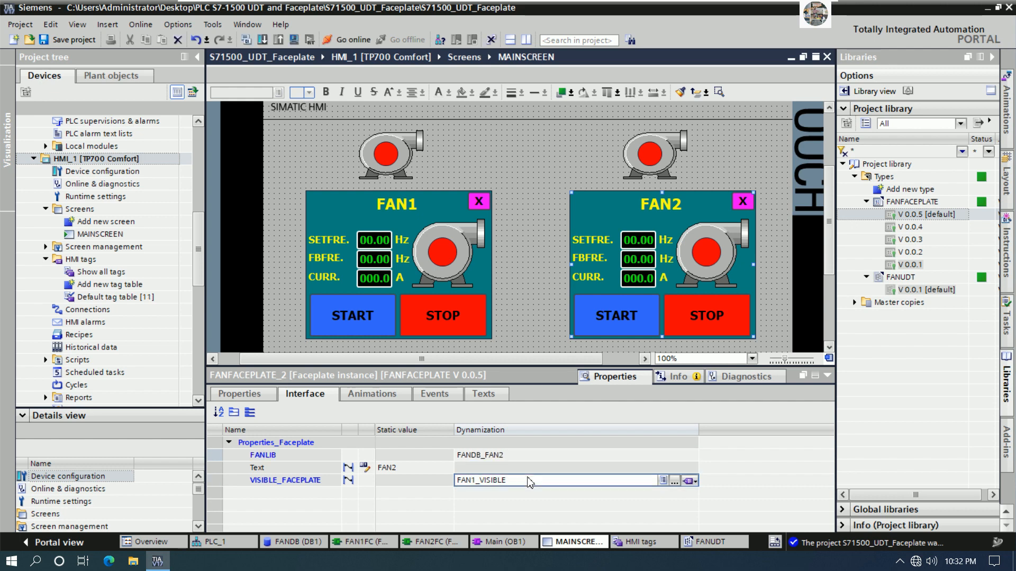
pyautogui.click(476, 481)
pyautogui.press('BackSpace')
pyautogui.write('2')
# Open the appearance animation of the red circle on the blower symbol above the FAN2 faceplate.
pyautogui.click(650, 154)
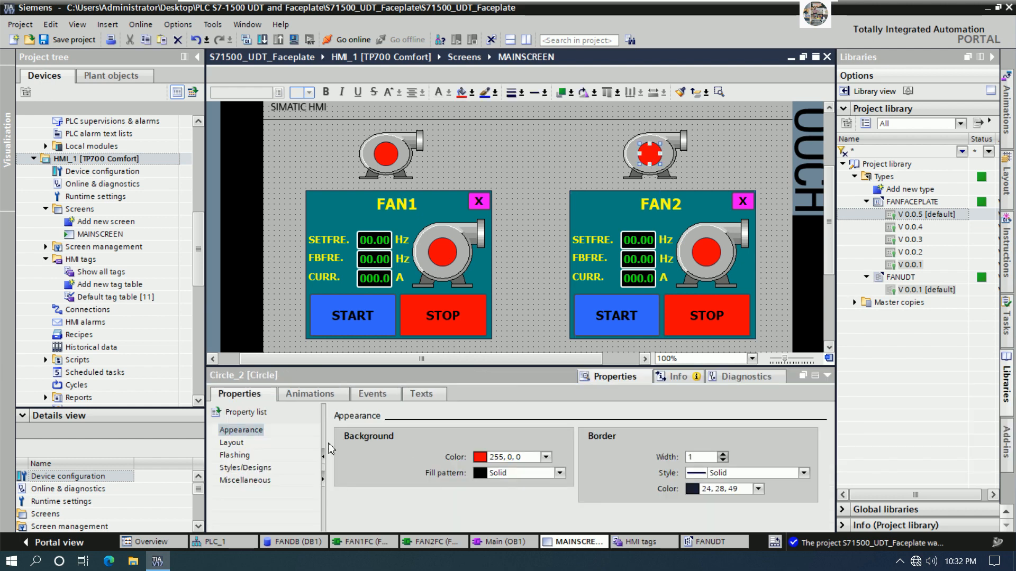
pyautogui.click(312, 395)
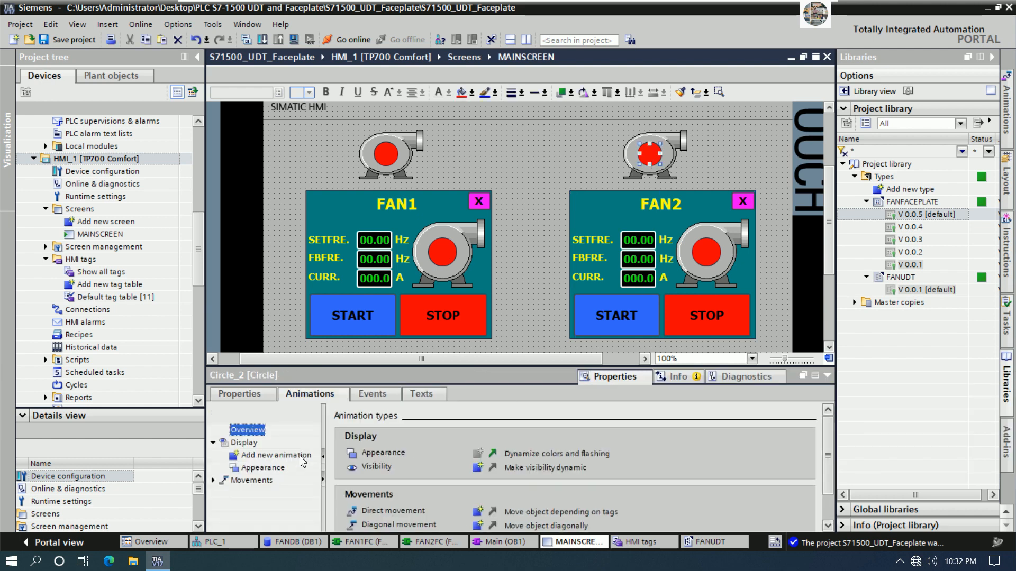
pyautogui.click(252, 480)
pyautogui.click(263, 468)
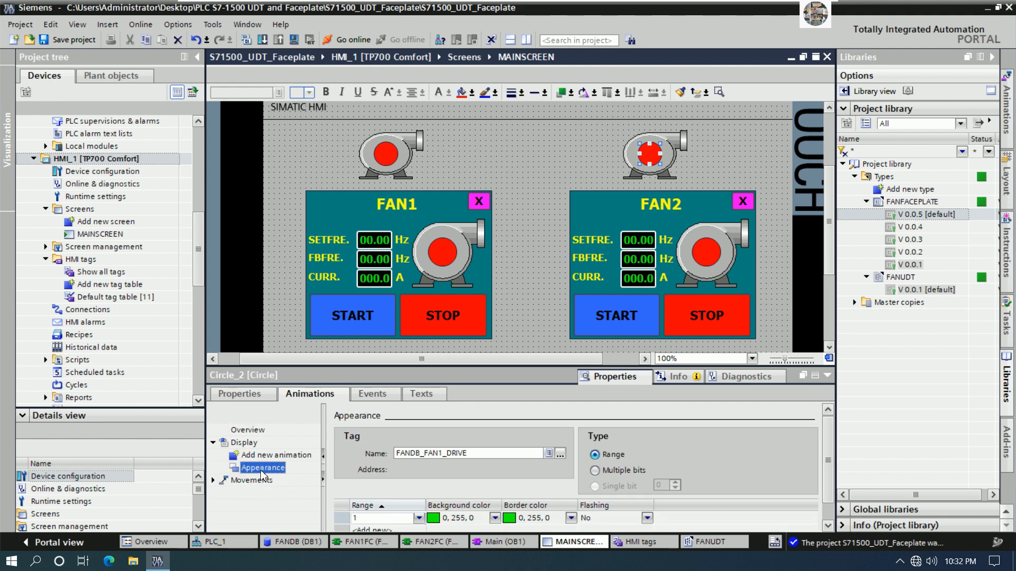
# Try to enter FANDB_FAN2_DRIVE directly as the circle's appearance tag, and clear the entry.
pyautogui.click(444, 453)
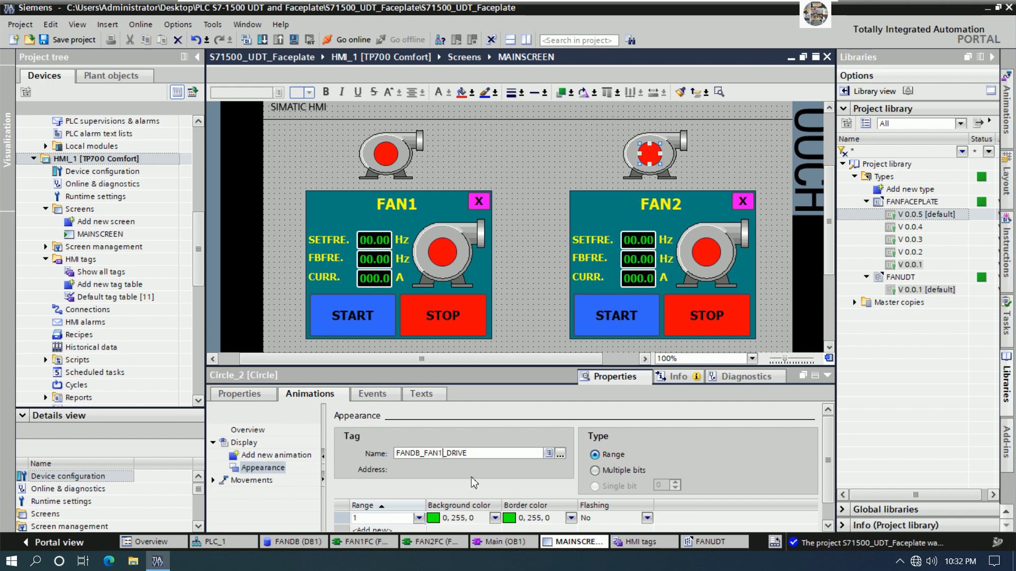
pyautogui.press('BackSpace')
pyautogui.write('2')
pyautogui.moveTo(522, 455); pyautogui.dragTo(379, 459)
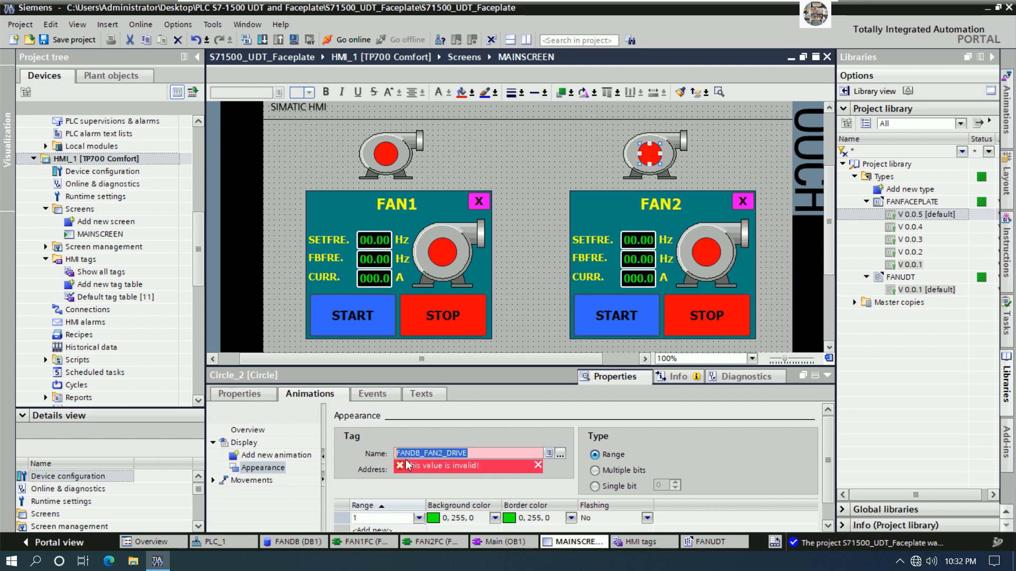
pyautogui.press('BackSpace')
# Link the circle's appearance animation to the DRIVE element of FAN2 in data block FANDB [DB1].
pyautogui.click(559, 454)
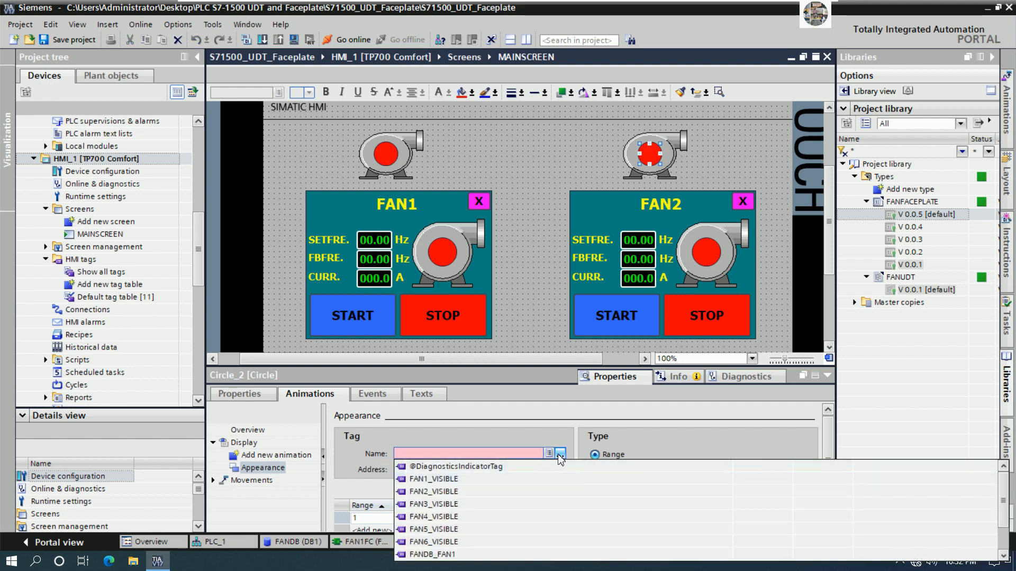
pyautogui.click(559, 456)
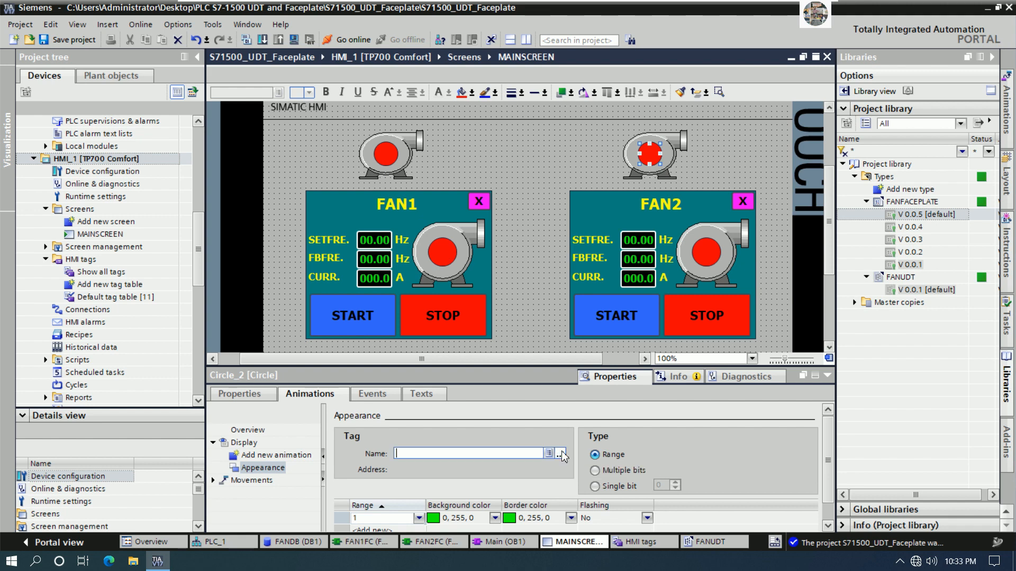
pyautogui.click(560, 455)
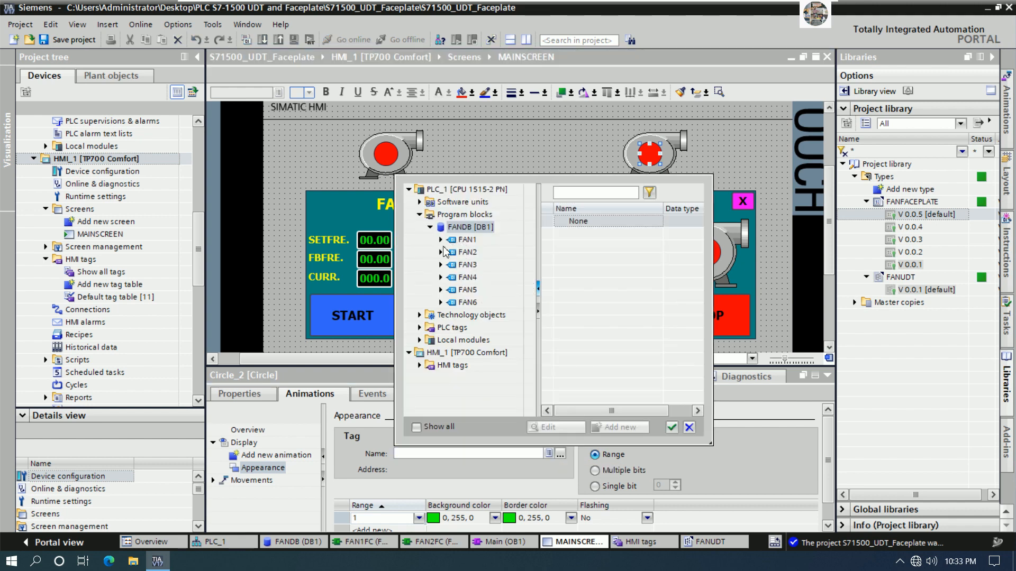
pyautogui.click(453, 255)
pyautogui.click(585, 259)
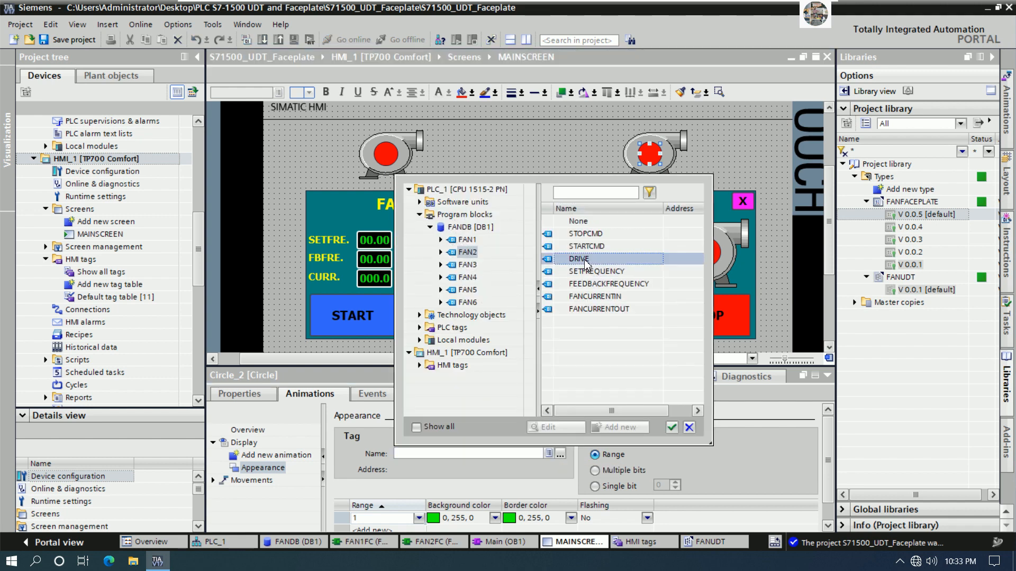
pyautogui.click(672, 427)
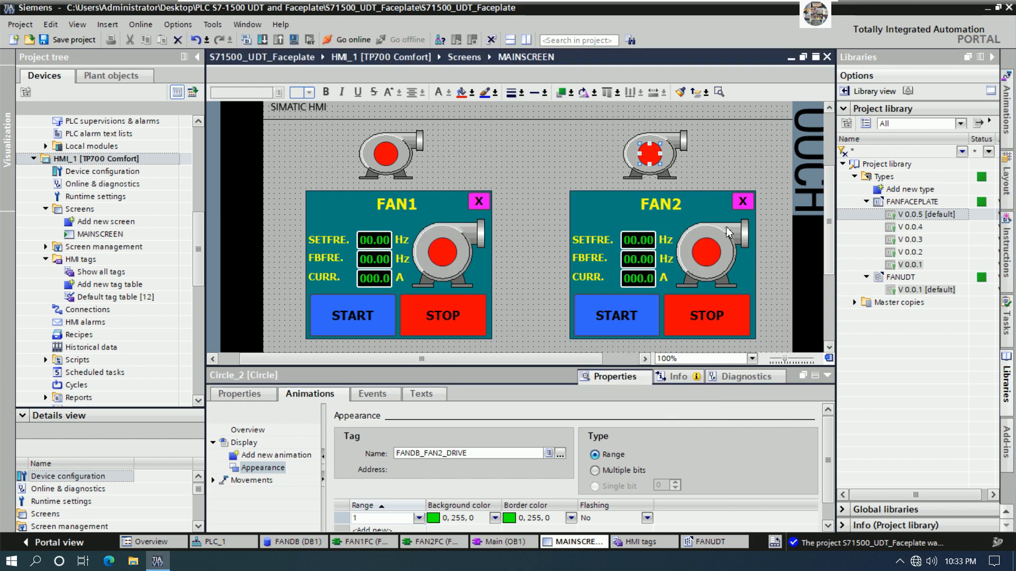
# Change the SetBit tag in the click event of the second blower's overlay button to FAN2_VISIBLE.
pyautogui.click(688, 158)
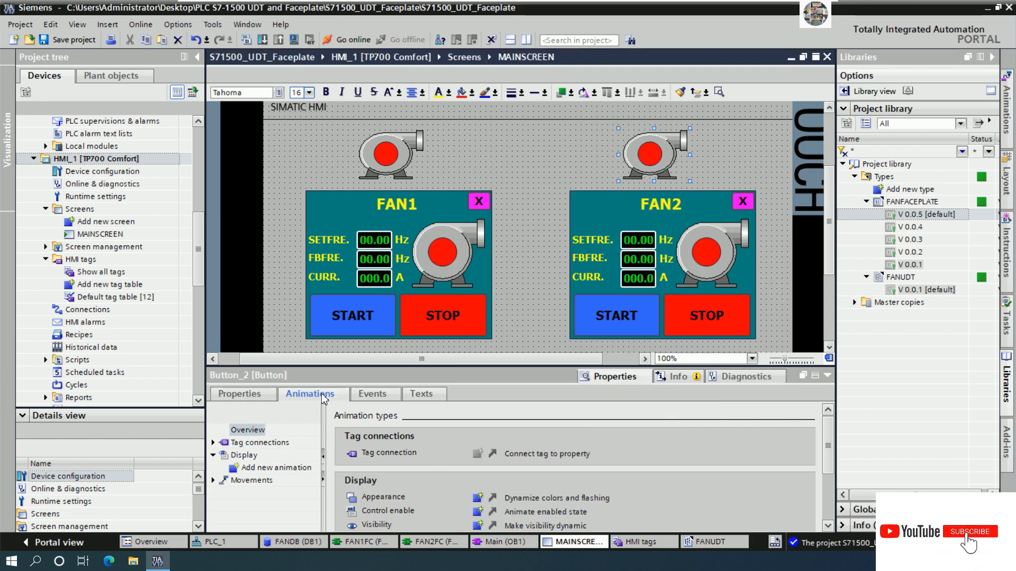
pyautogui.click(372, 394)
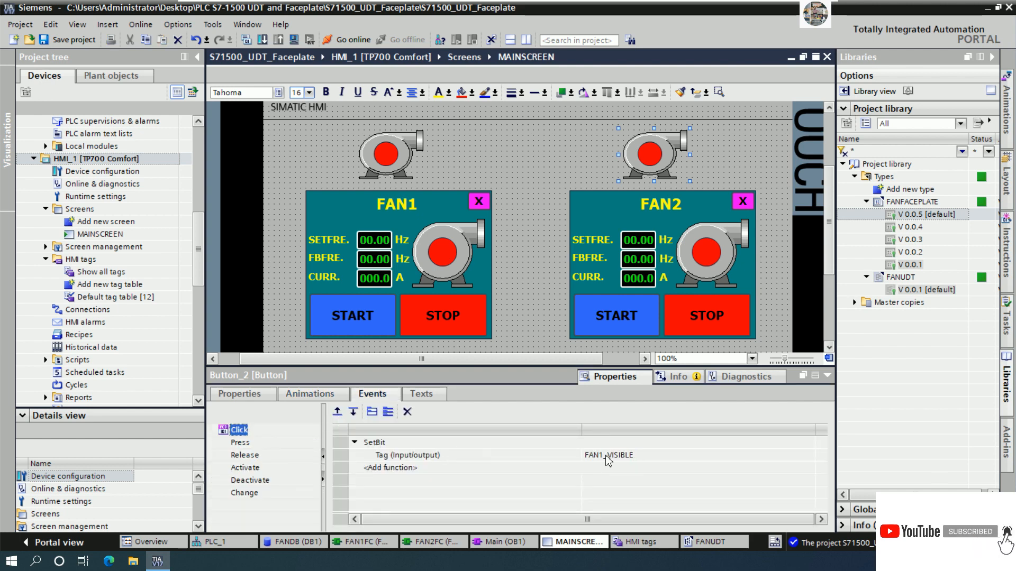
pyautogui.click(646, 455)
pyautogui.click(600, 455)
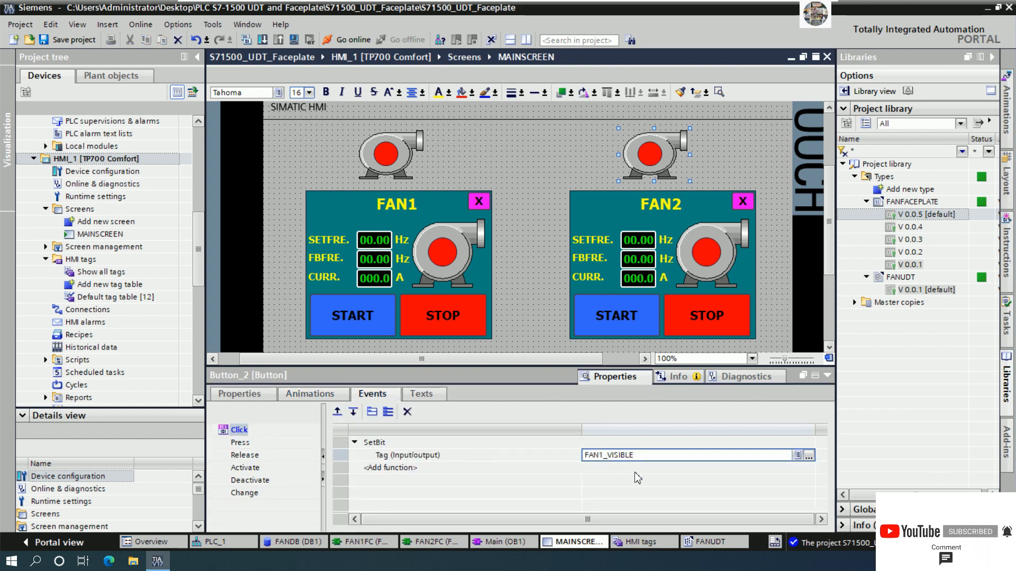
pyautogui.press('Delete')
pyautogui.write('2')
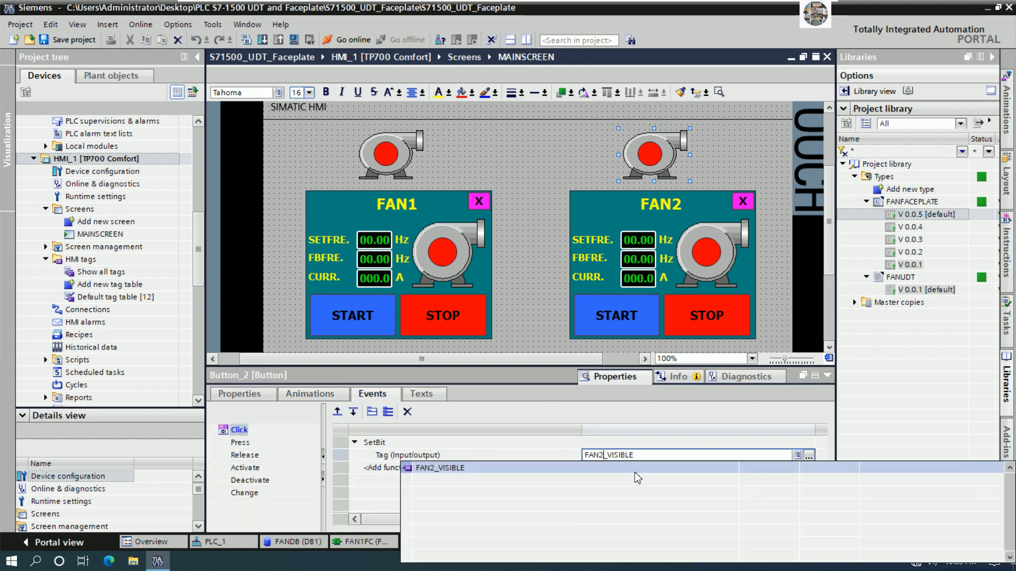
pyautogui.click(494, 472)
# Collapse the object properties, save the project and start the HMI runtime simulation.
pyautogui.click(827, 376)
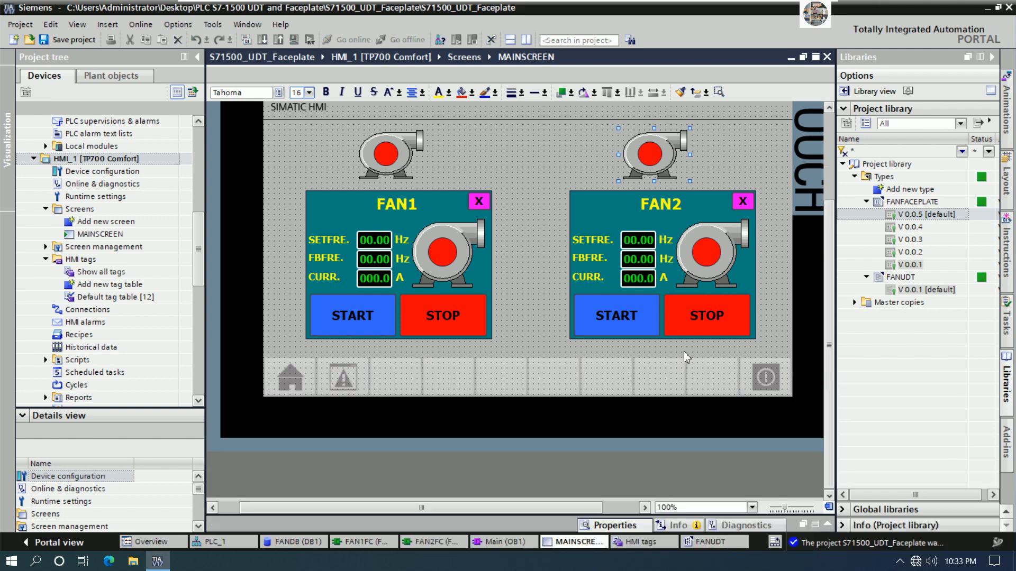
pyautogui.click(532, 252)
pyautogui.click(79, 40)
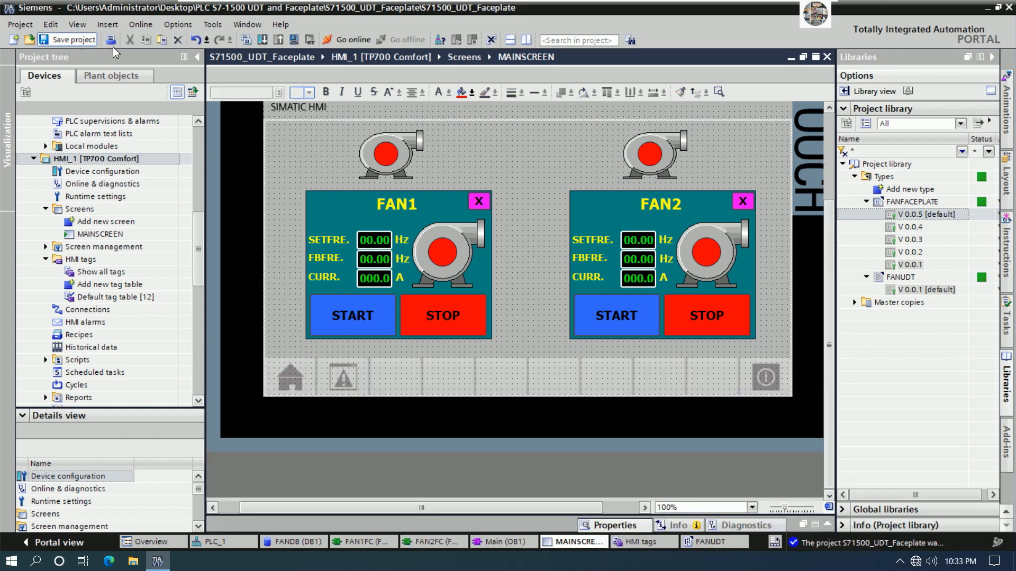
pyautogui.click(294, 39)
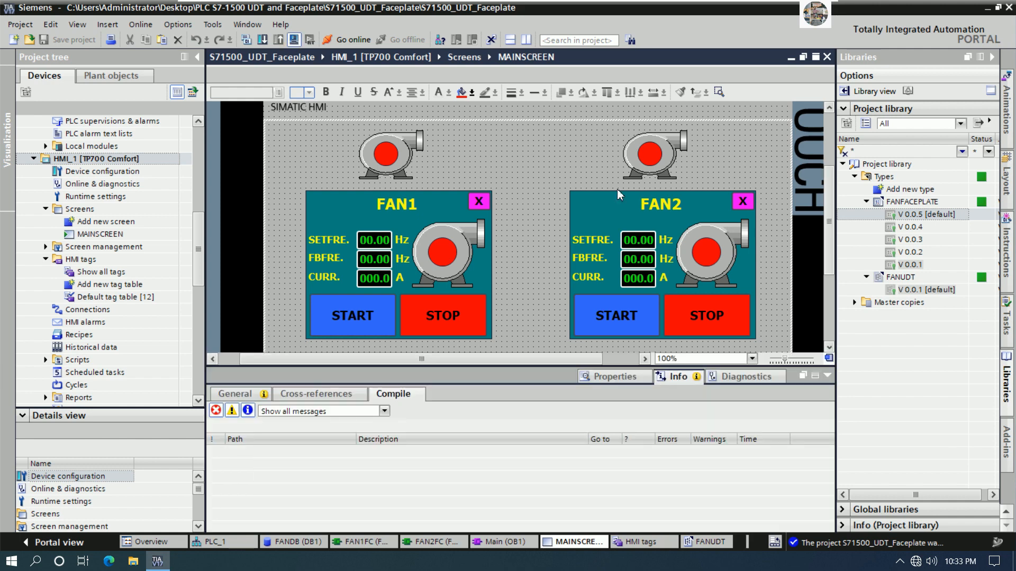
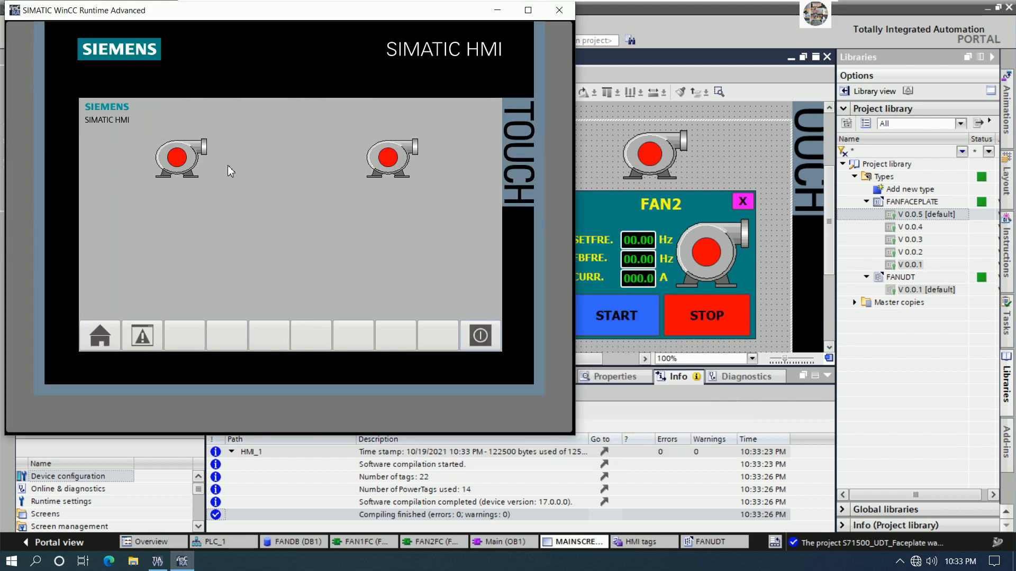
# Test opening the FAN1 and FAN2 faceplates from their blower symbols in the simulation, and close the runtime window.
pyautogui.click(192, 158)
pyautogui.click(365, 168)
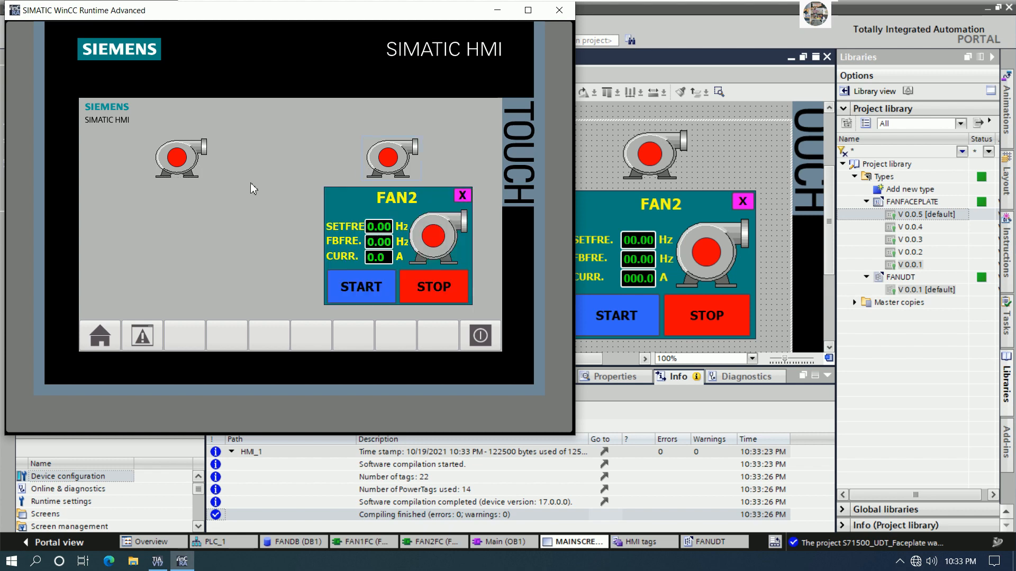
pyautogui.click(199, 173)
pyautogui.click(364, 167)
pyautogui.click(147, 144)
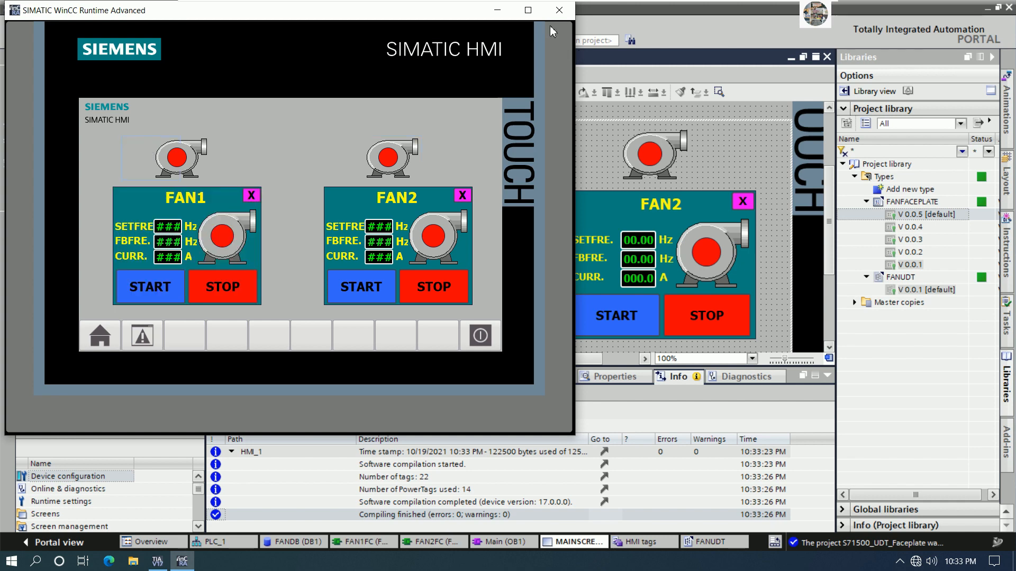
pyautogui.click(559, 10)
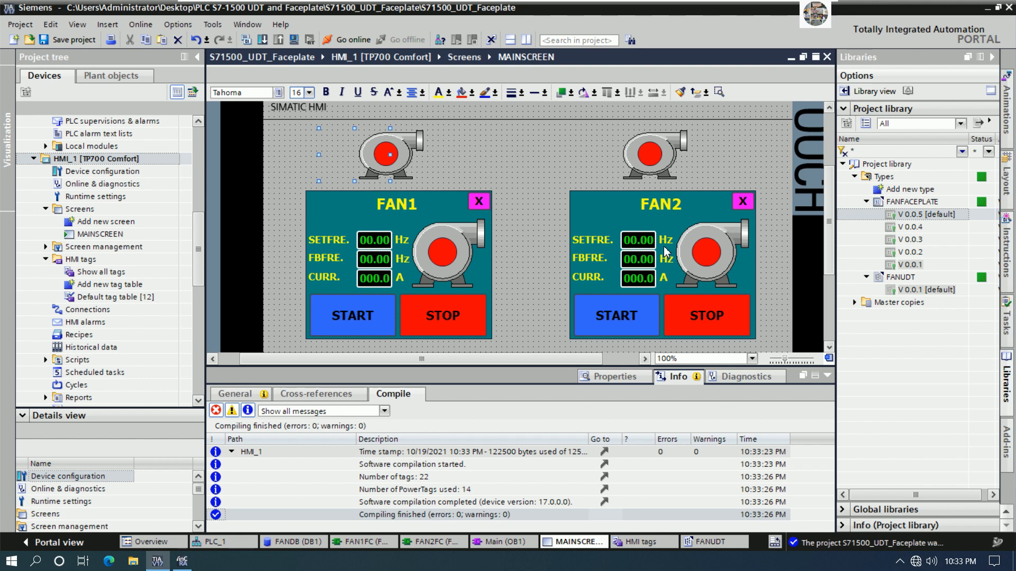
# Shift the transparent button of the original blower symbol to the right so it covers the symbol.
pyautogui.press('Right')
pyautogui.press('Right')
pyautogui.press('Right')
pyautogui.press('Right')
pyautogui.press('Right')
pyautogui.press('Right')
pyautogui.click(547, 200)
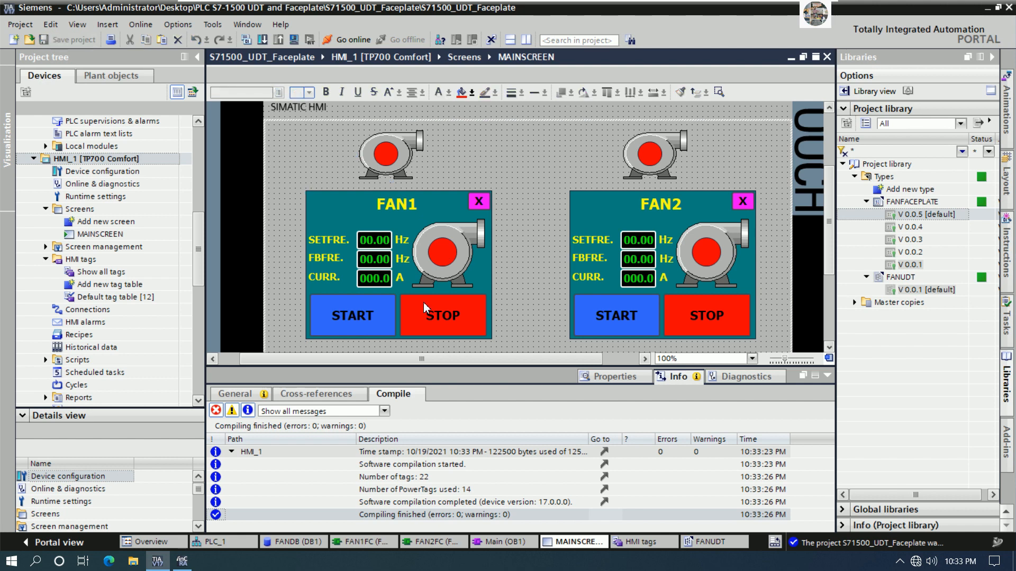
# Add a new screen to the Screens folder of HMI_1.
pyautogui.scroll(3, 544, 252)
pyautogui.scroll(-3, 544, 252)
pyautogui.moveTo(198, 252); pyautogui.dragTo(199, 213)
pyautogui.moveTo(200, 203); pyautogui.dragTo(199, 259)
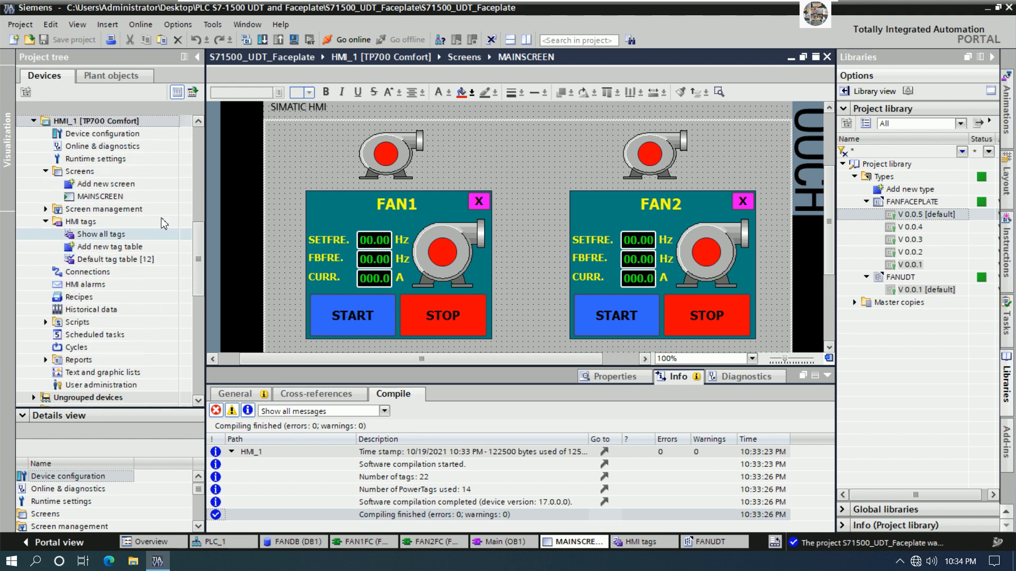
pyautogui.click(103, 187)
pyautogui.doubleClick(102, 187)
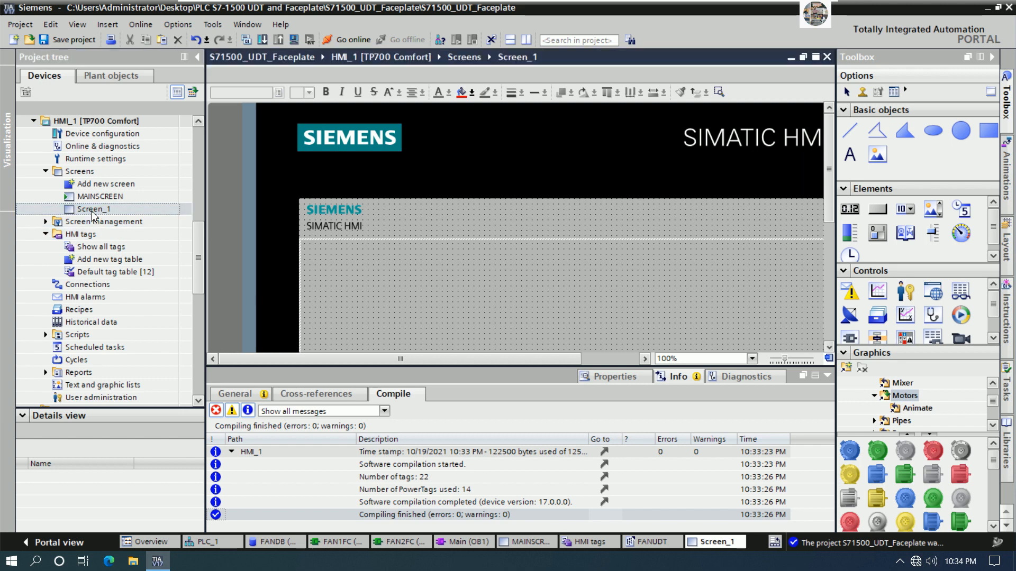
# Rename the newly added screen as FAN3_FAN4.
pyautogui.rightClick(92, 212)
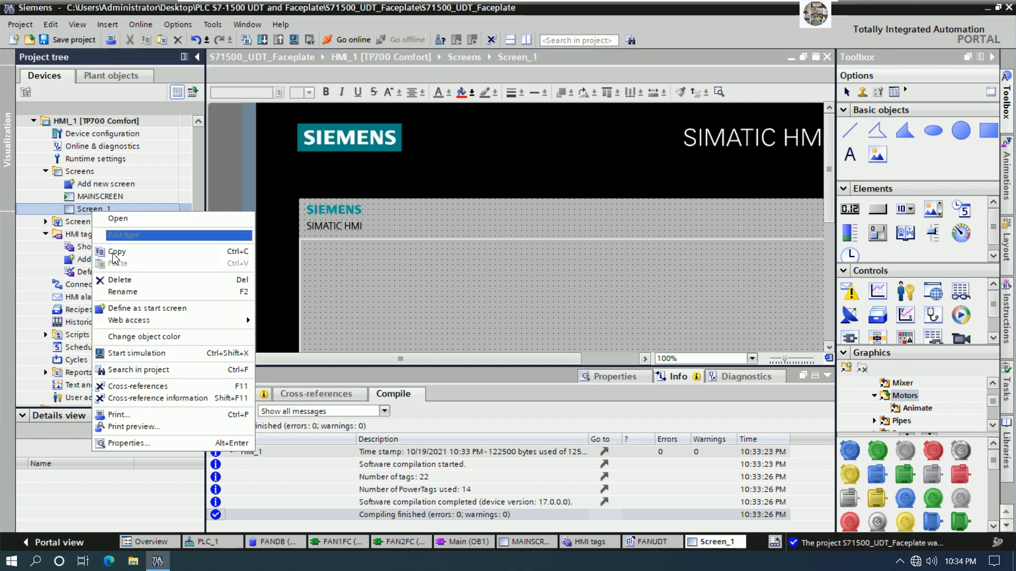
pyautogui.click(133, 291)
pyautogui.write('S')
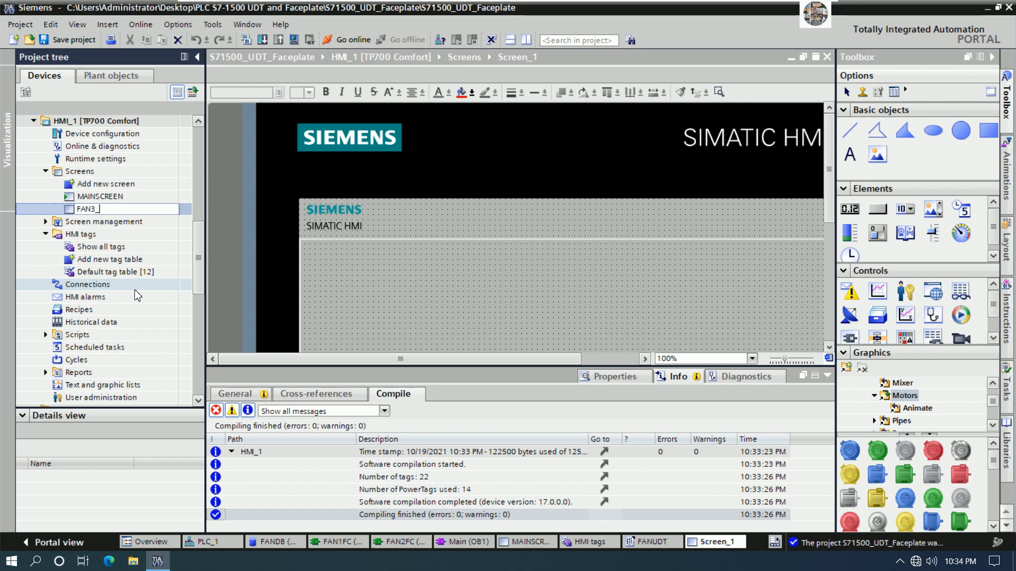
pyautogui.write('AN3_')
pyautogui.press('BackSpace')
pyautogui.write('AND')
pyautogui.write('F')
pyautogui.write('AN4')
pyautogui.press('Return')
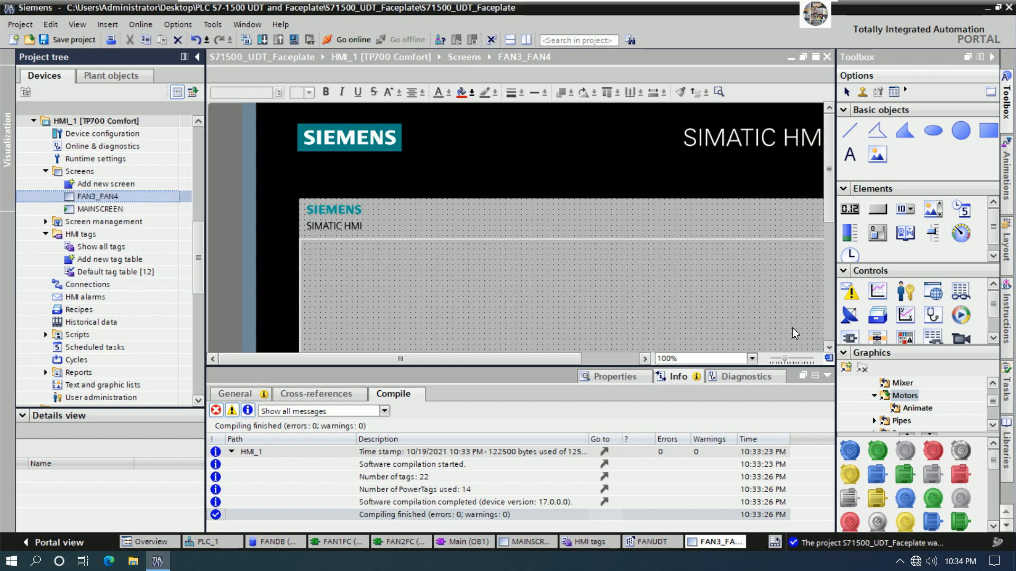
# Enlarge the screen work area and copy the FAN1 blower symbol together with its faceplate from MAINSCREEN.
pyautogui.click(826, 376)
pyautogui.click(623, 367)
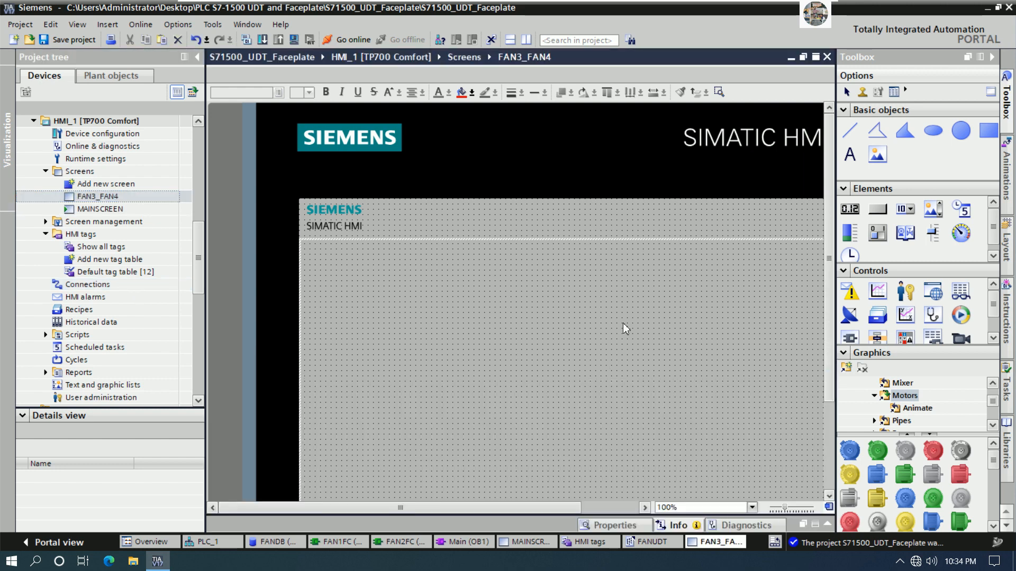
pyautogui.scroll(-2, 625, 324)
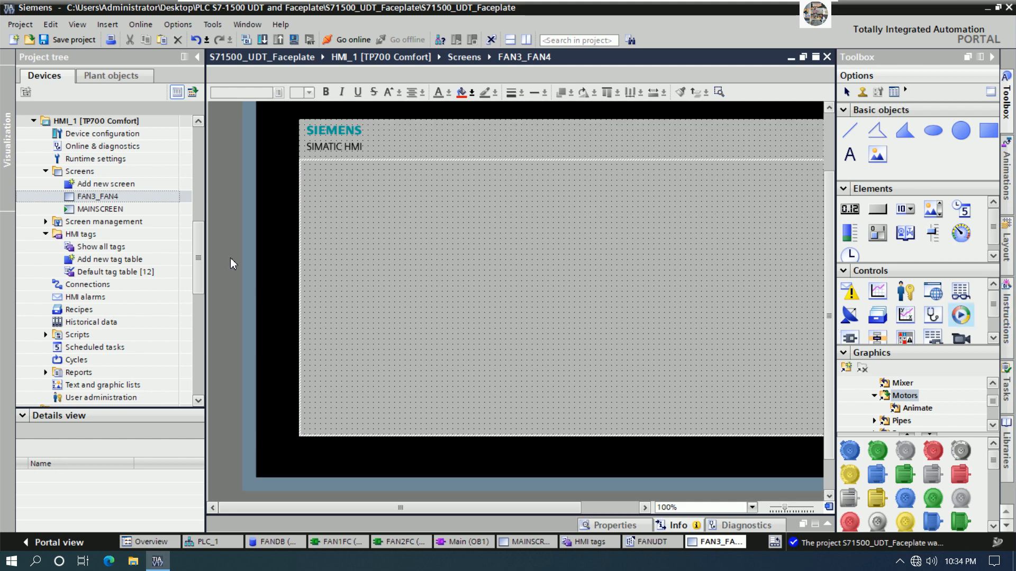
pyautogui.click(532, 541)
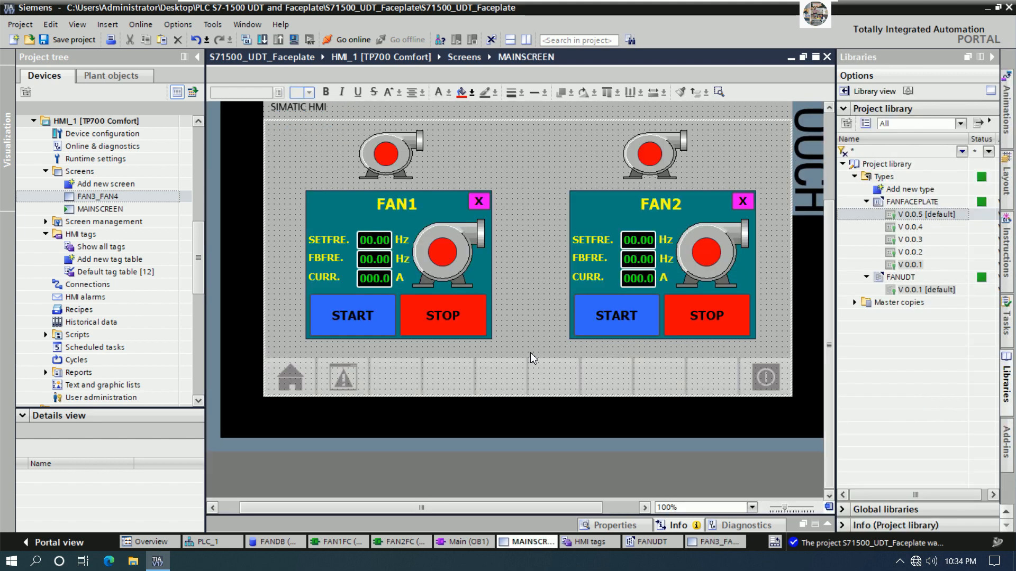
pyautogui.moveTo(530, 351); pyautogui.dragTo(275, 130)
pyautogui.rightClick(392, 160)
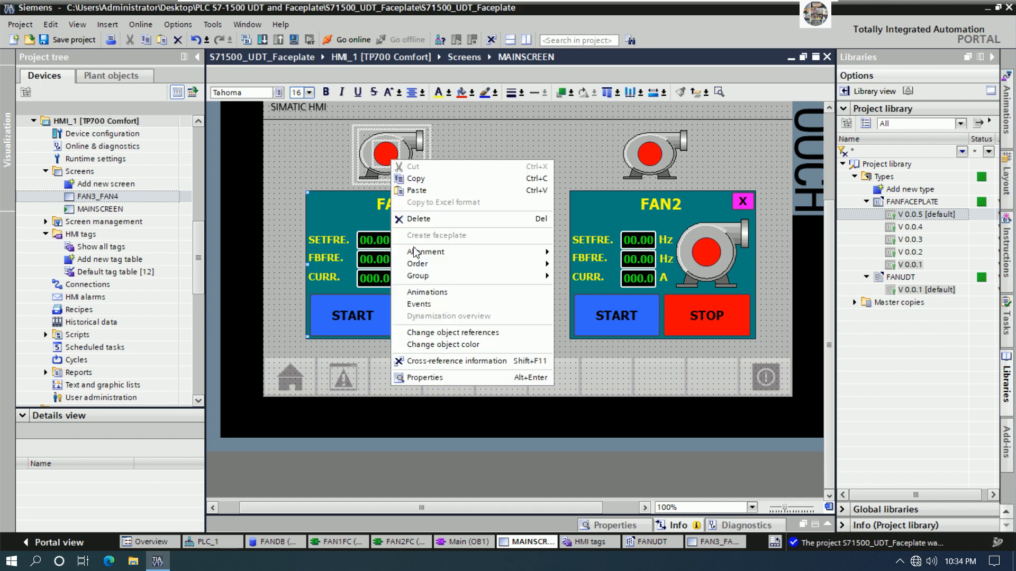
pyautogui.click(417, 178)
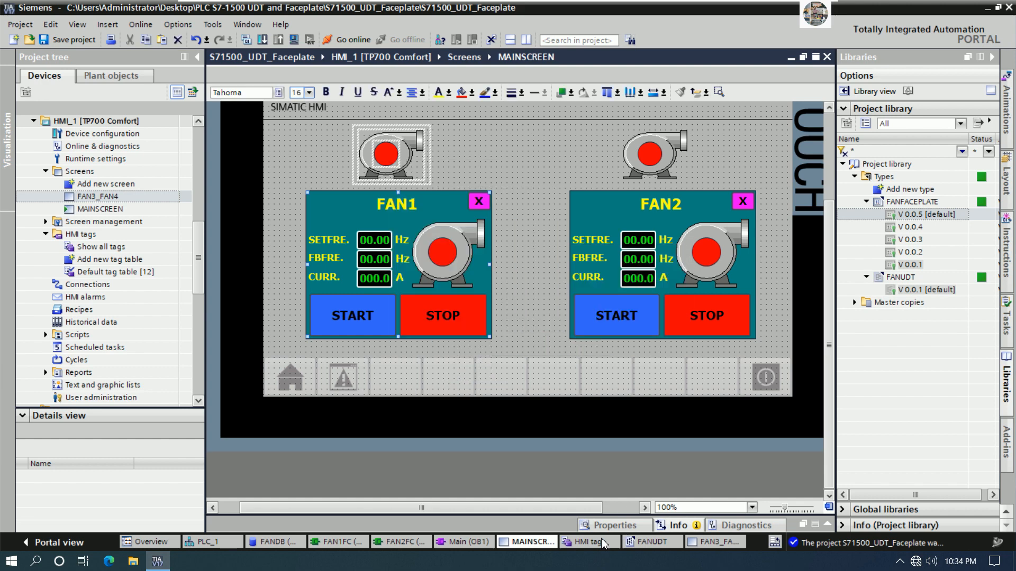
# Paste the copied blower symbol and faceplate onto the left half of the FAN3_FAN4 screen.
pyautogui.click(697, 545)
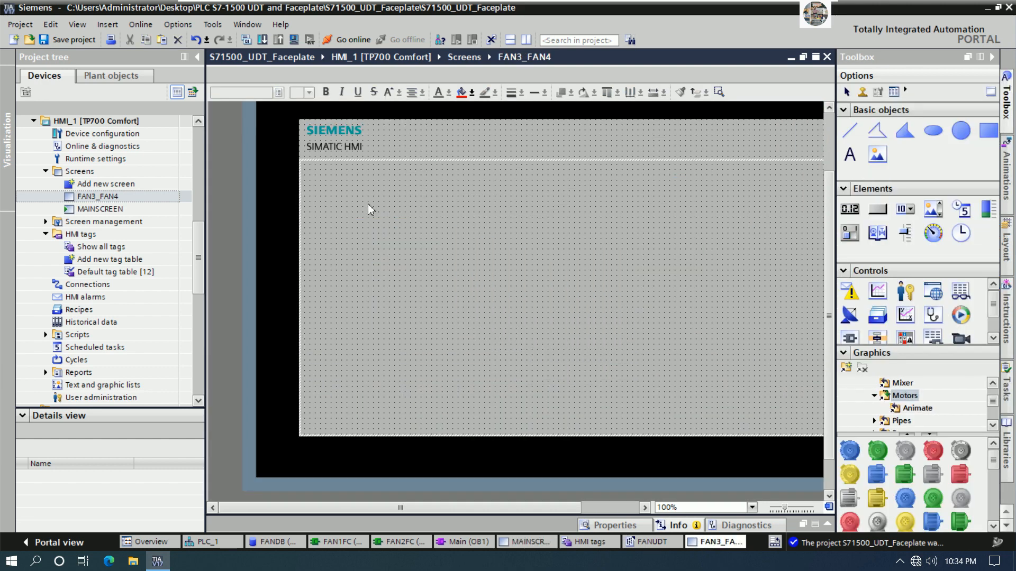
pyautogui.rightClick(369, 209)
pyautogui.click(400, 229)
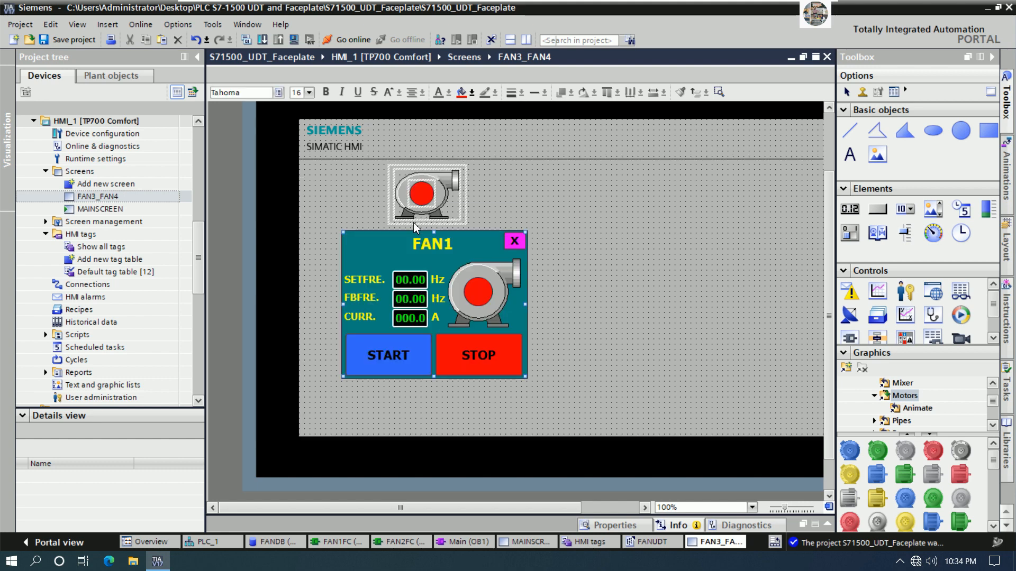
# Paste a second copy of the blower symbol and faceplate and align it beside the first on the screen's right half.
pyautogui.rightClick(675, 179)
pyautogui.click(706, 198)
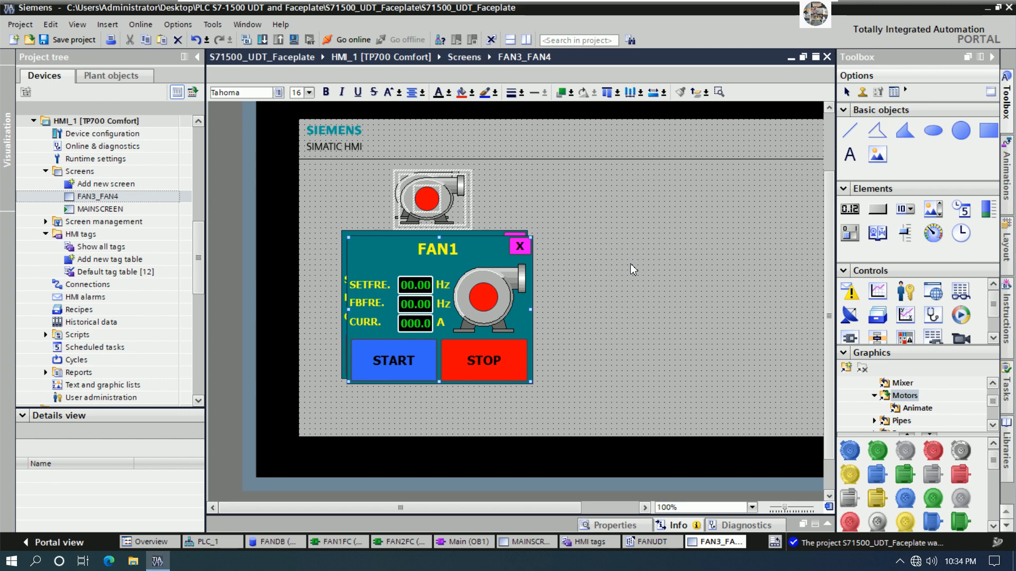
pyautogui.press('Right')
pyautogui.press('Right')
pyautogui.press('Right')
pyautogui.press('Right')
pyautogui.press('Right')
pyautogui.press('Right')
pyautogui.press('Right')
pyautogui.press('Right')
pyautogui.press('Right')
pyautogui.press('Right')
pyautogui.press('Right')
pyautogui.press('Right')
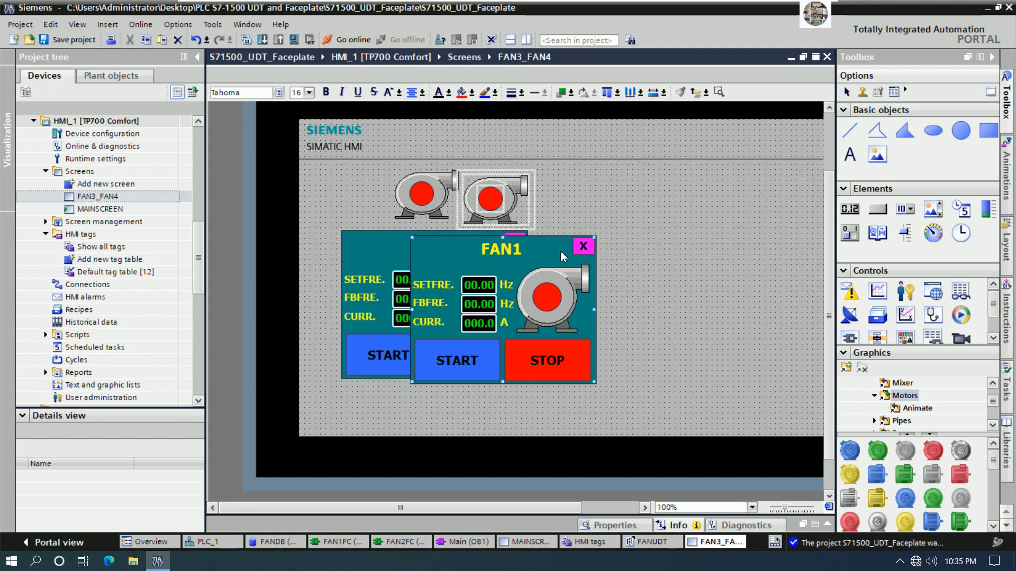
pyautogui.moveTo(560, 250); pyautogui.dragTo(747, 243)
pyautogui.moveTo(573, 508); pyautogui.dragTo(611, 507)
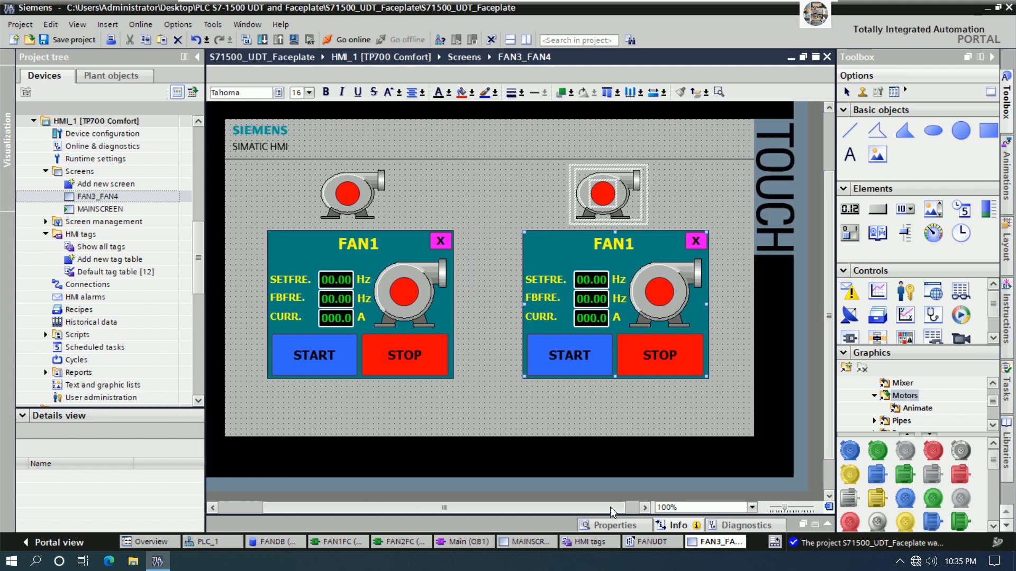
# Set the Text interface property of the left faceplate on FAN3_FAN4 to FAN3.
pyautogui.click(401, 275)
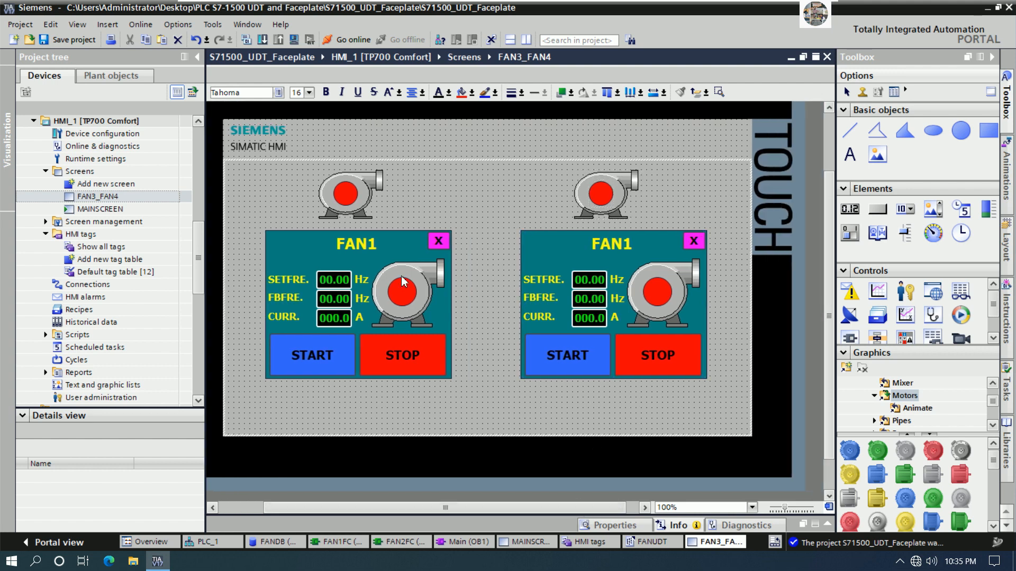
pyautogui.rightClick(379, 252)
pyautogui.click(439, 481)
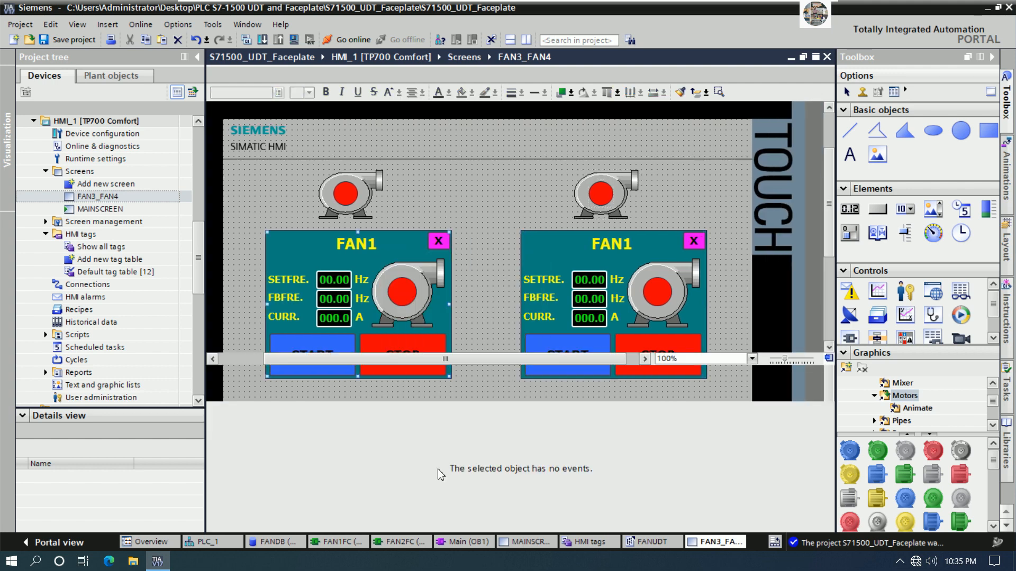
pyautogui.click(304, 395)
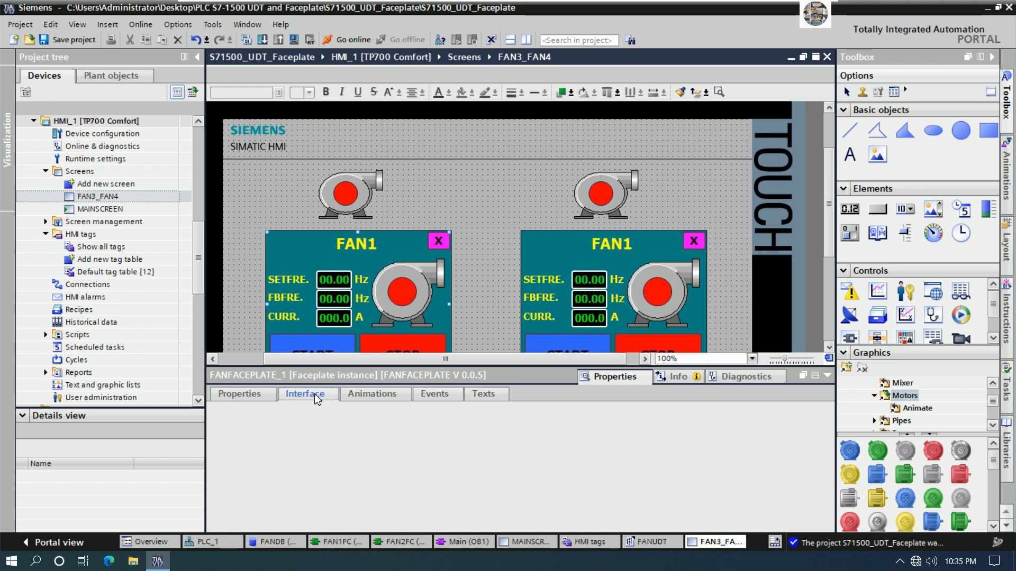
pyautogui.click(412, 471)
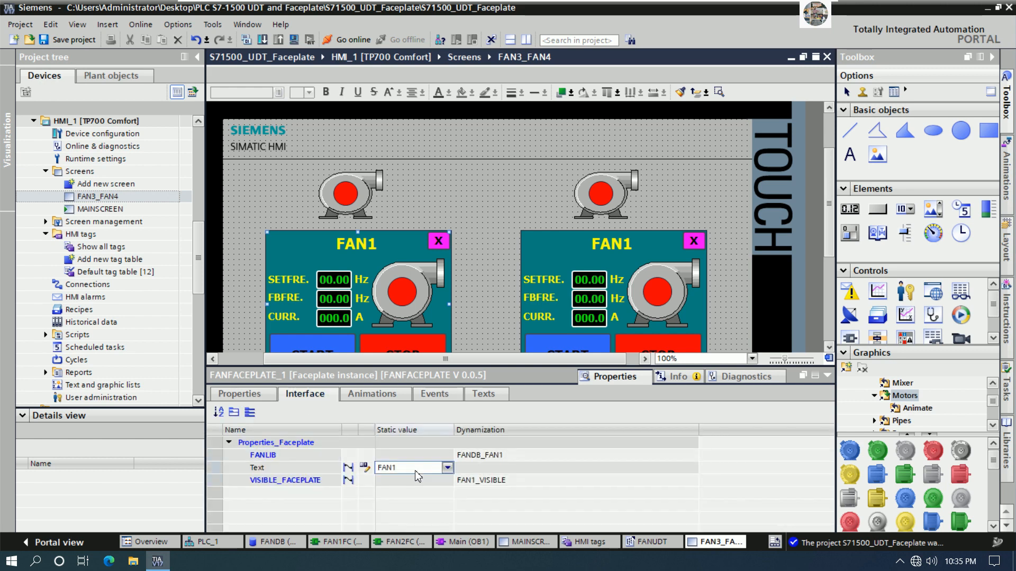
pyautogui.press('BackSpace')
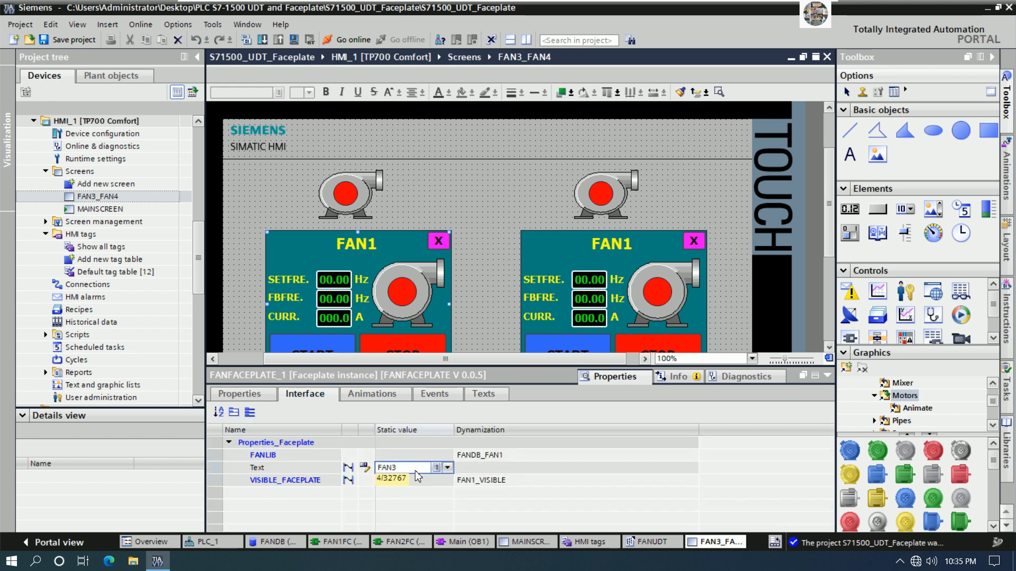
pyautogui.press('Return')
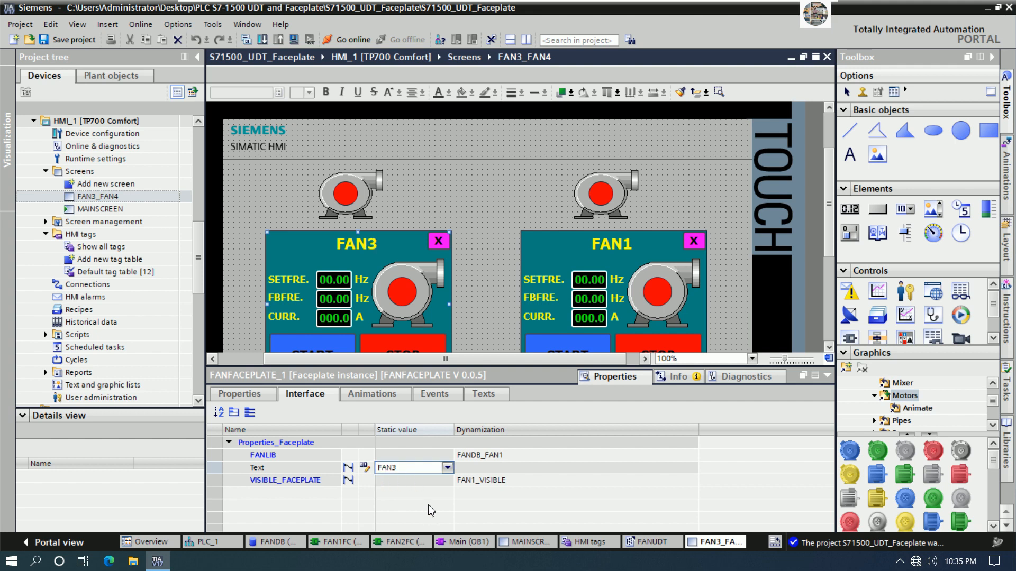
# Link the left faceplate's FANLIB interface property to FAN3 from the PLC data block FANDB [DB1].
pyautogui.click(537, 456)
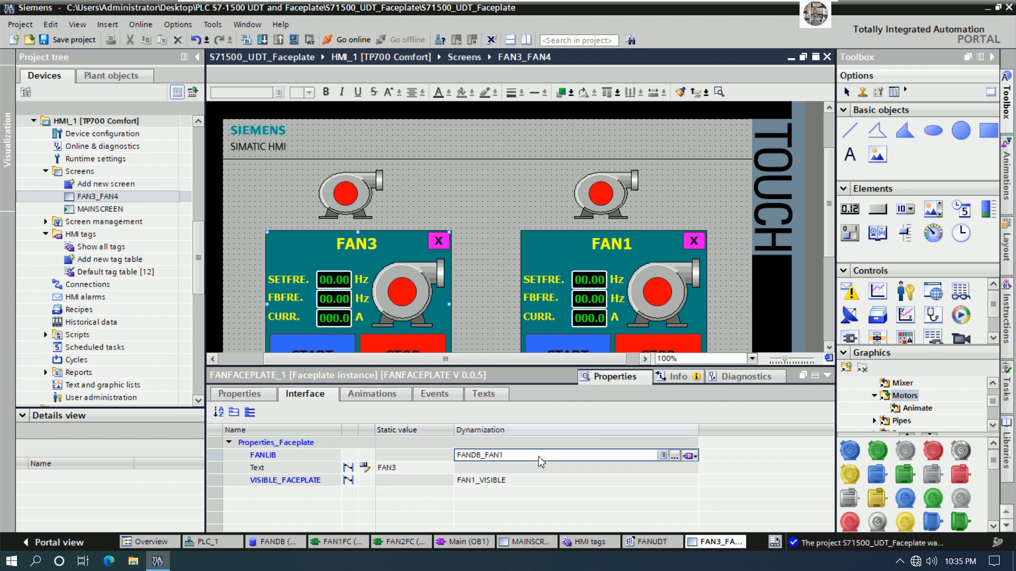
pyautogui.click(676, 456)
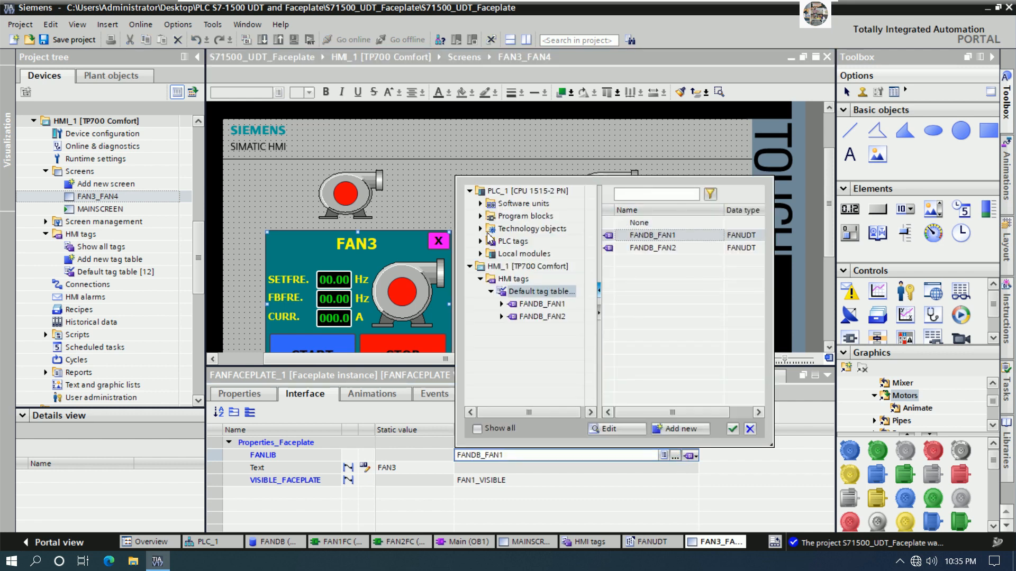
pyautogui.click(481, 216)
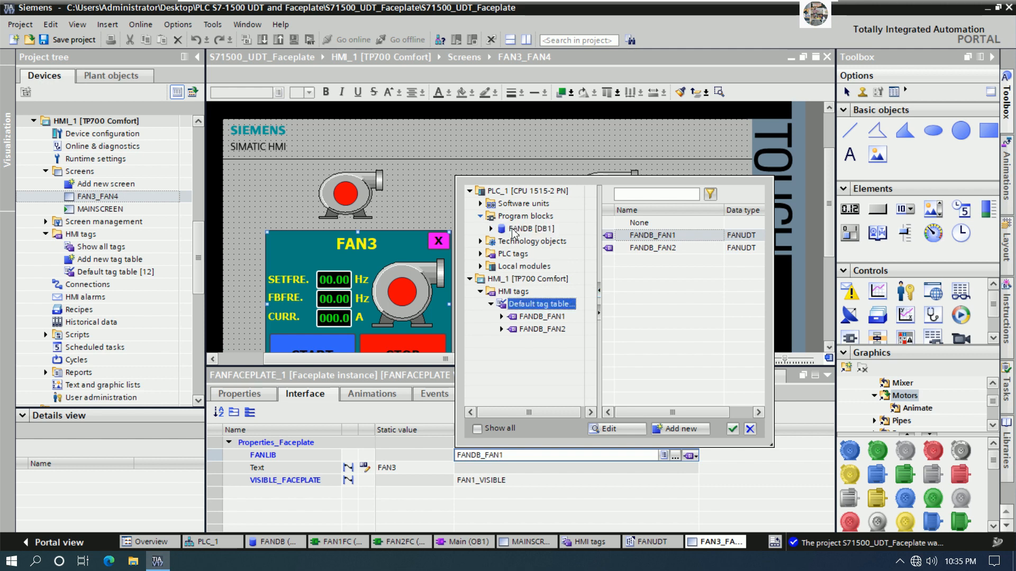
pyautogui.click(529, 230)
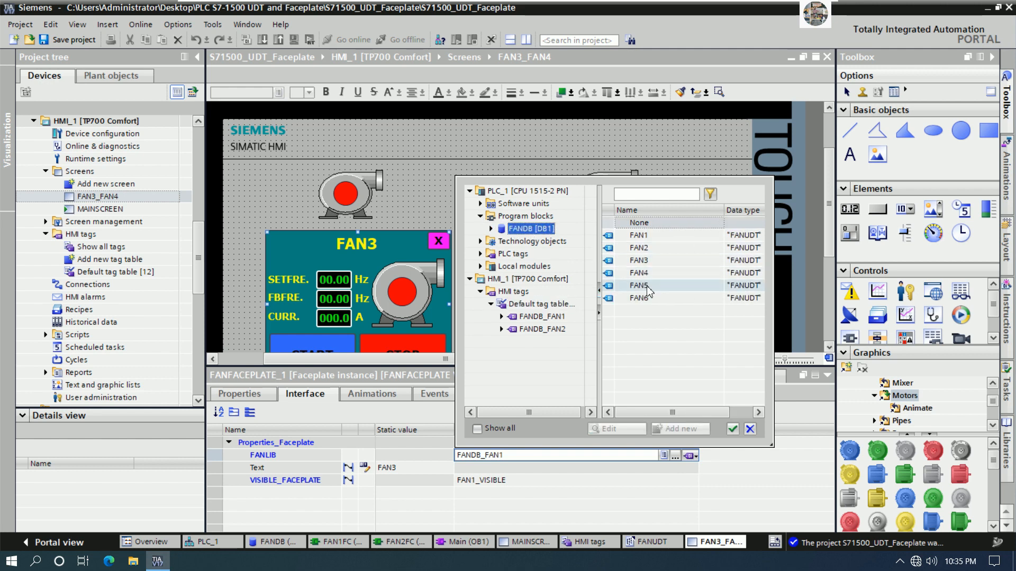
pyautogui.click(674, 260)
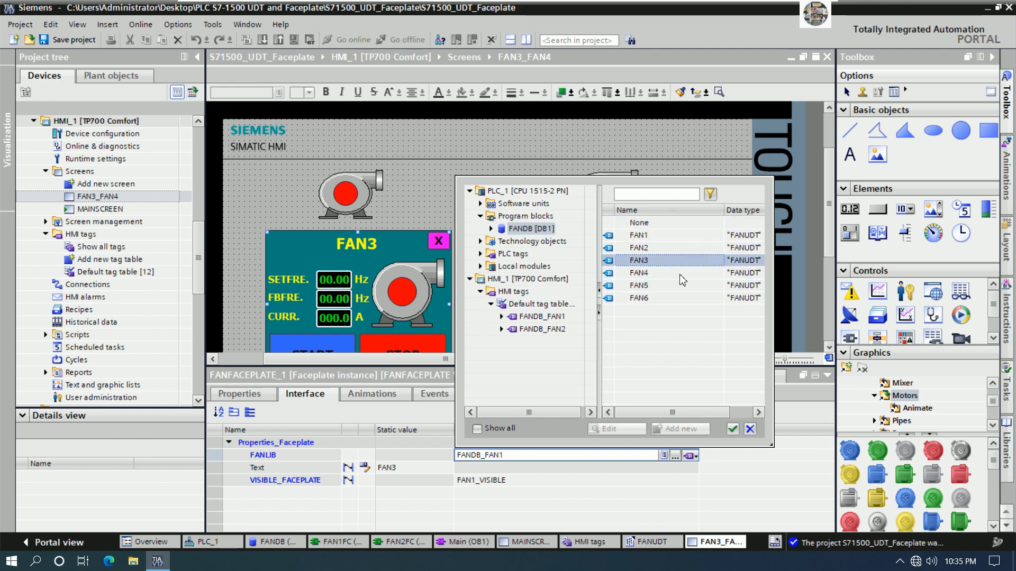
pyautogui.click(733, 430)
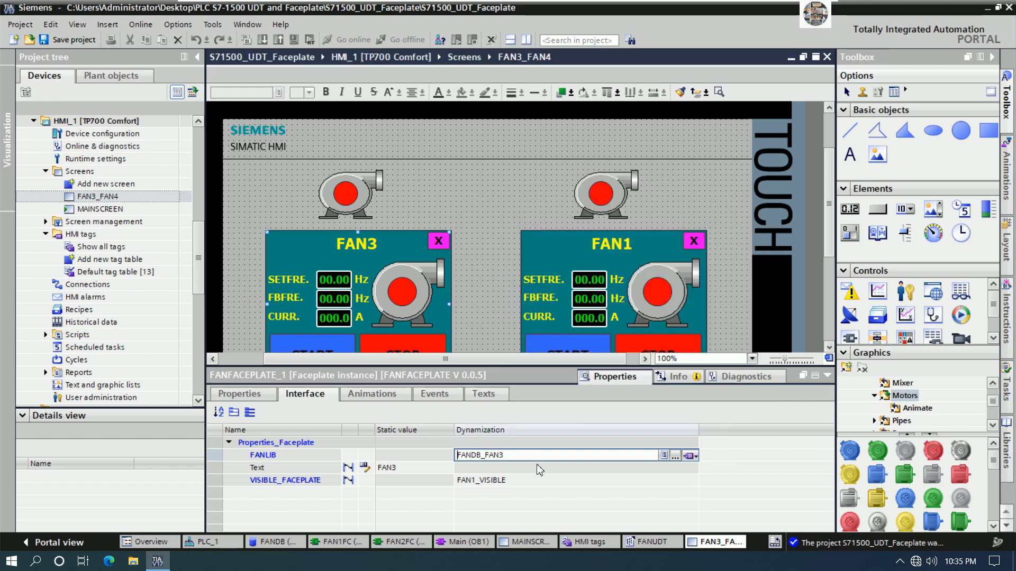
# Change the tag of the left faceplate's VISIBLE_FACEPLATE interface property to FAN3_VISIBLE.
pyautogui.click(479, 481)
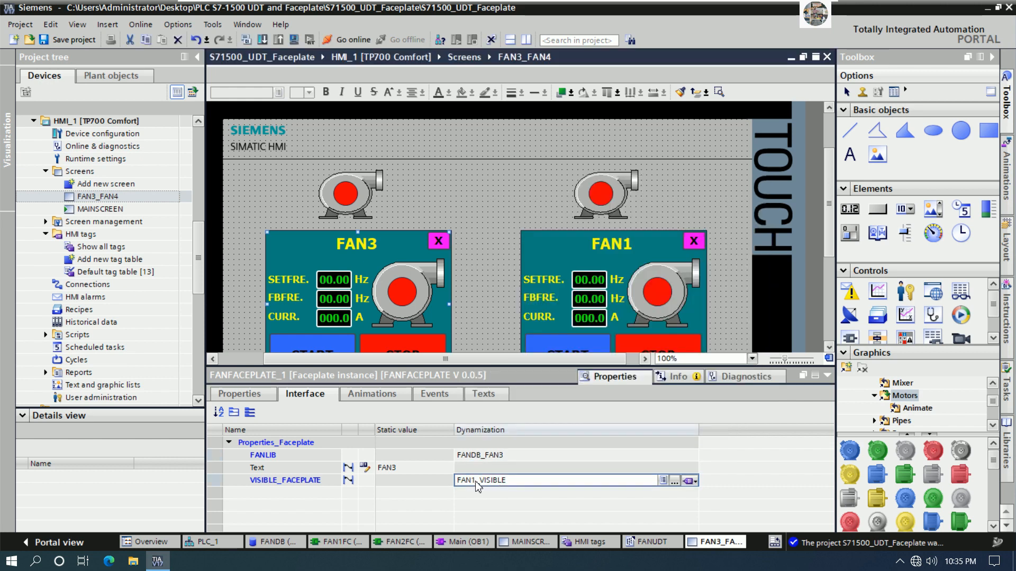
pyautogui.doubleClick(479, 483)
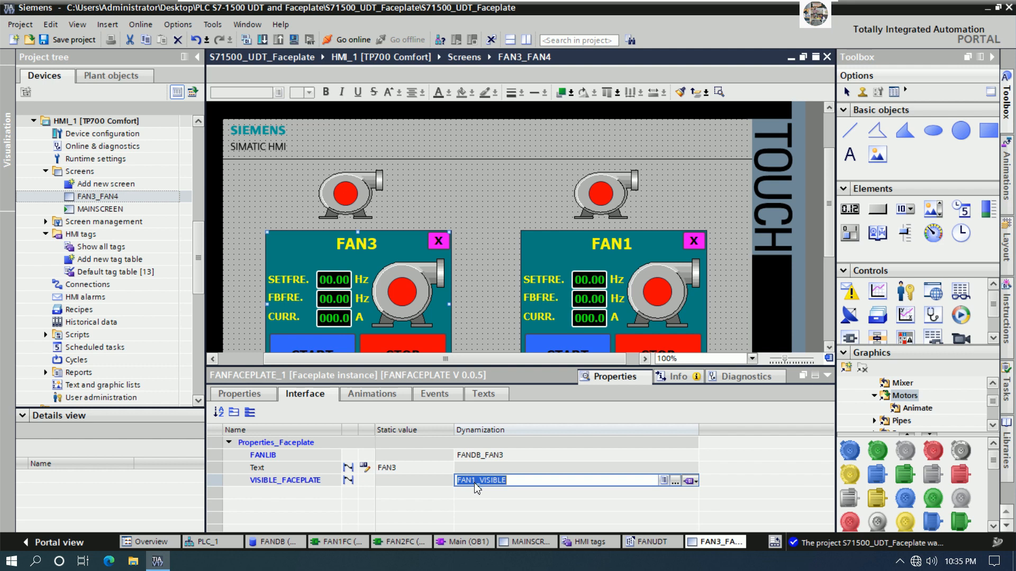
pyautogui.click(475, 483)
pyautogui.press('BackSpace')
pyautogui.write('3')
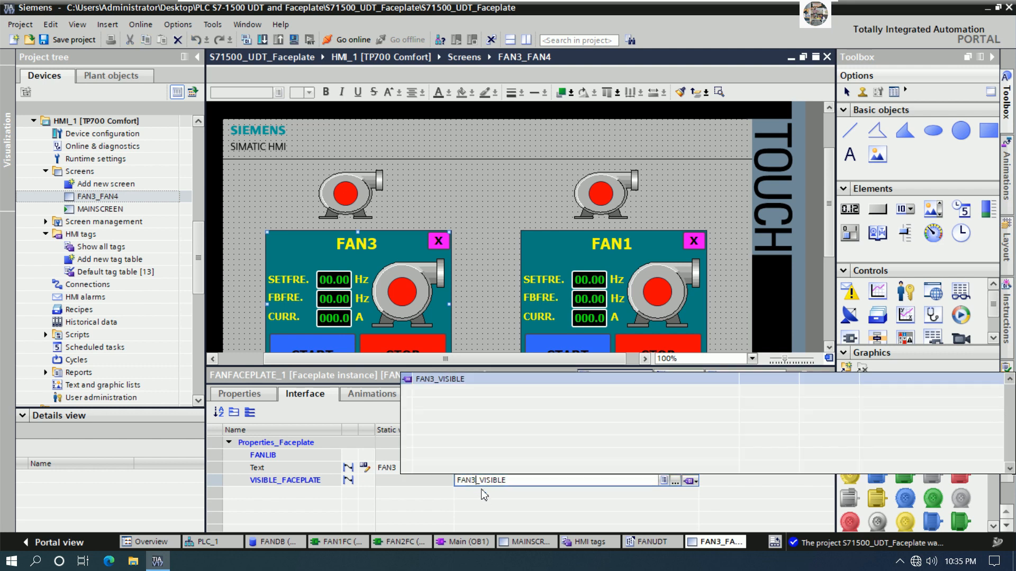
pyautogui.click(472, 381)
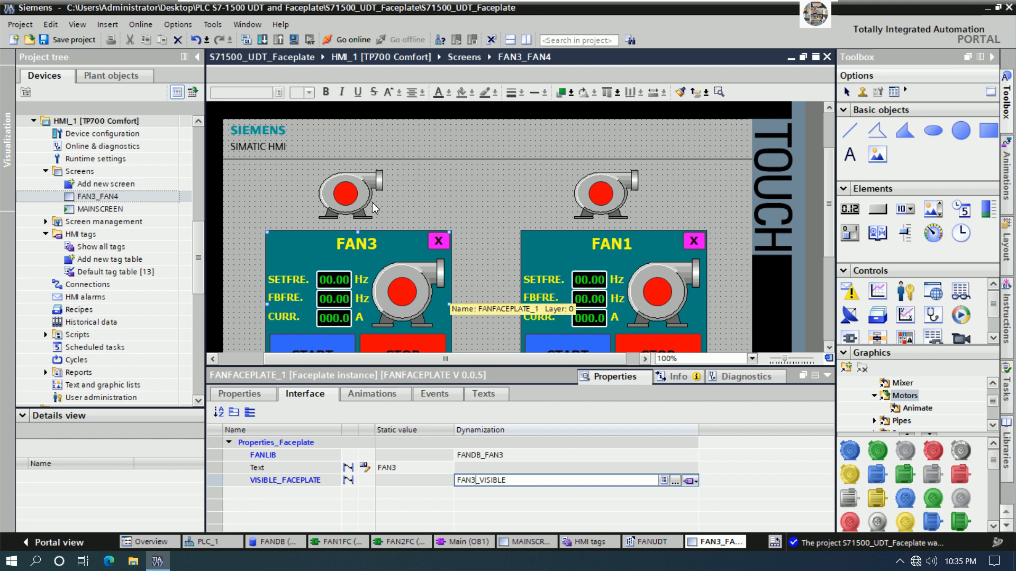
# Link the appearance animation of the left blower's red circle to the DRIVE tag of FAN3 in the PLC data block FANDB [DB1].
pyautogui.click(349, 197)
pyautogui.rightClick(345, 194)
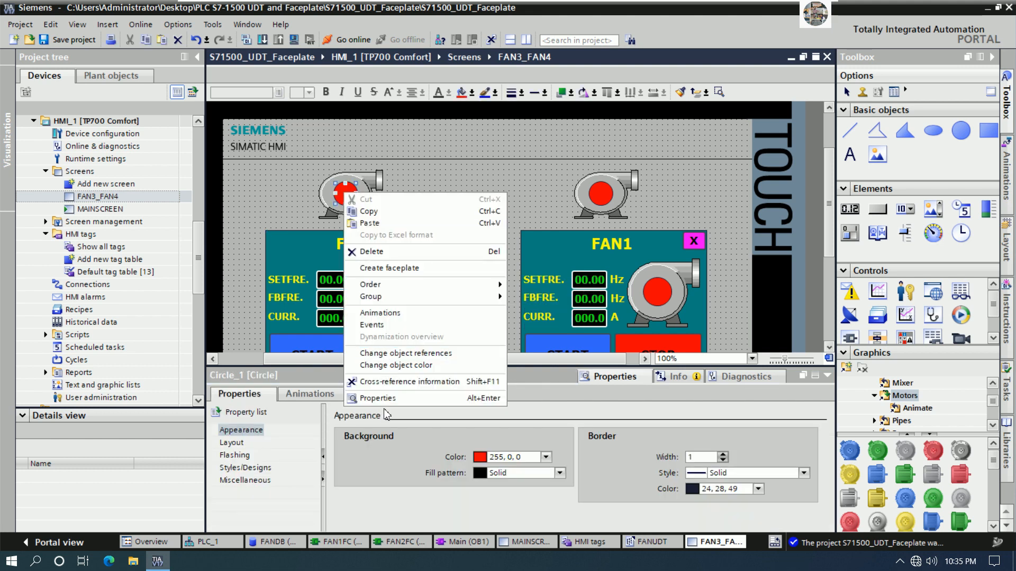
pyautogui.click(306, 398)
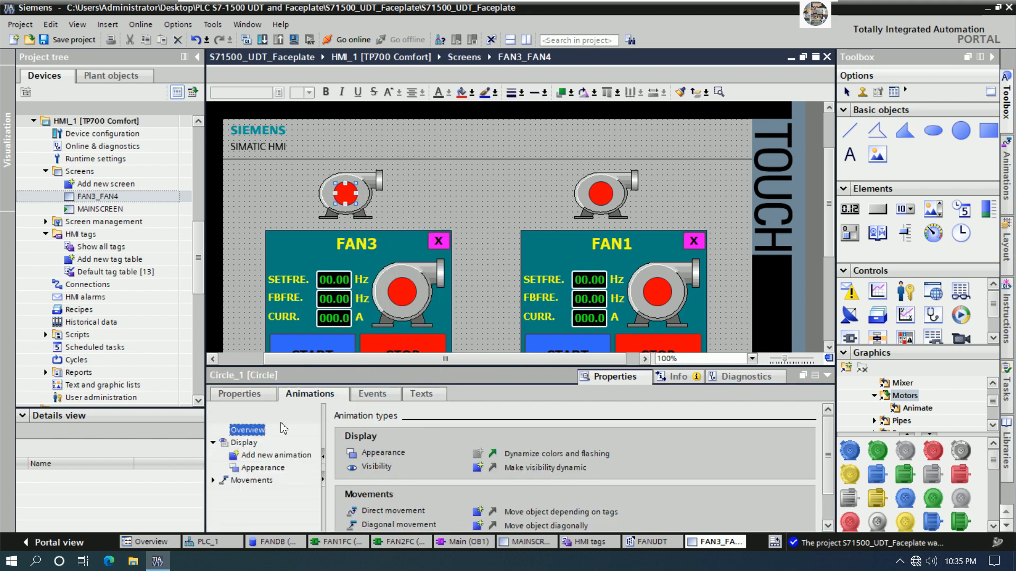
pyautogui.click(261, 468)
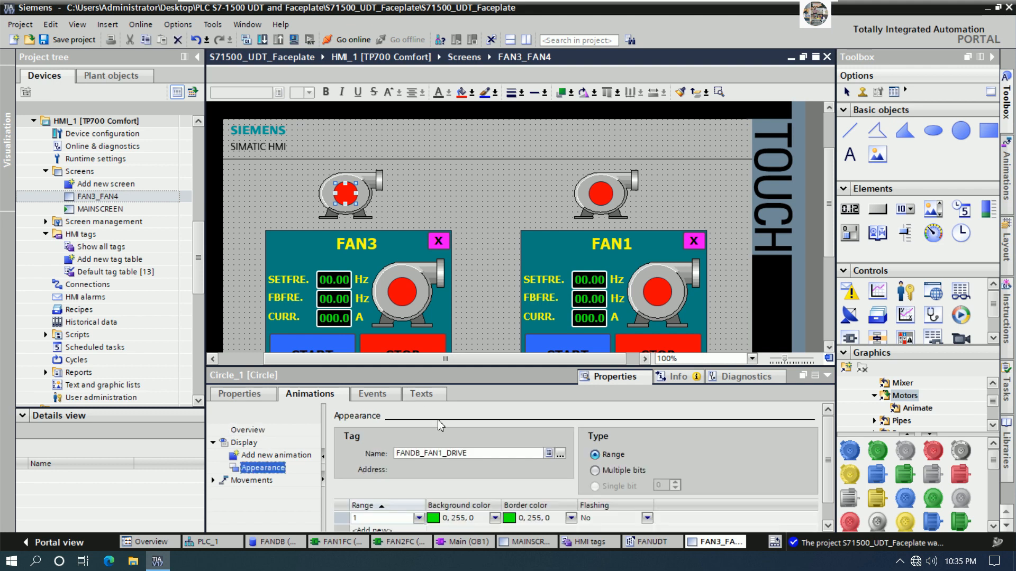
pyautogui.moveTo(467, 453); pyautogui.dragTo(352, 444)
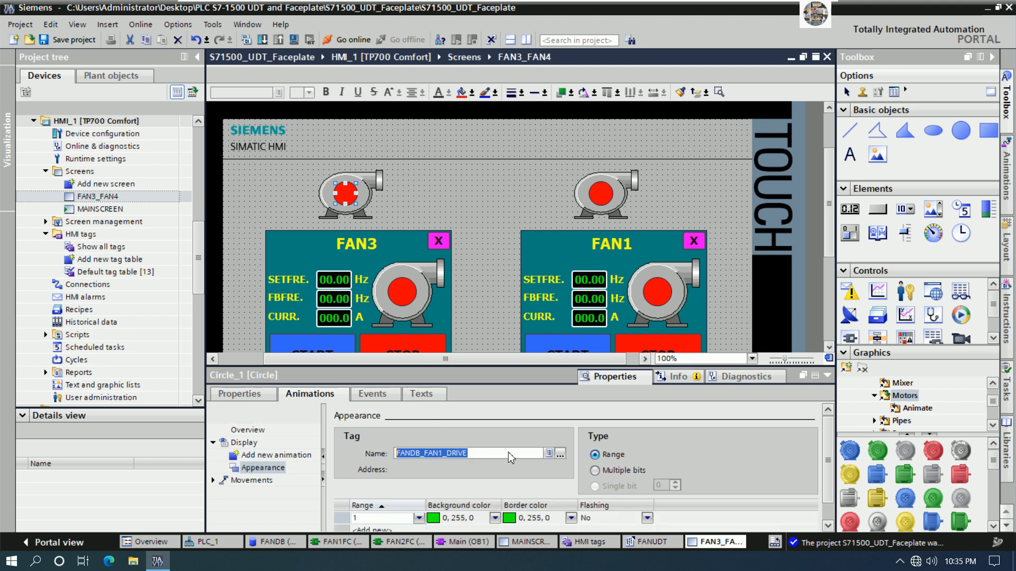
pyautogui.click(560, 453)
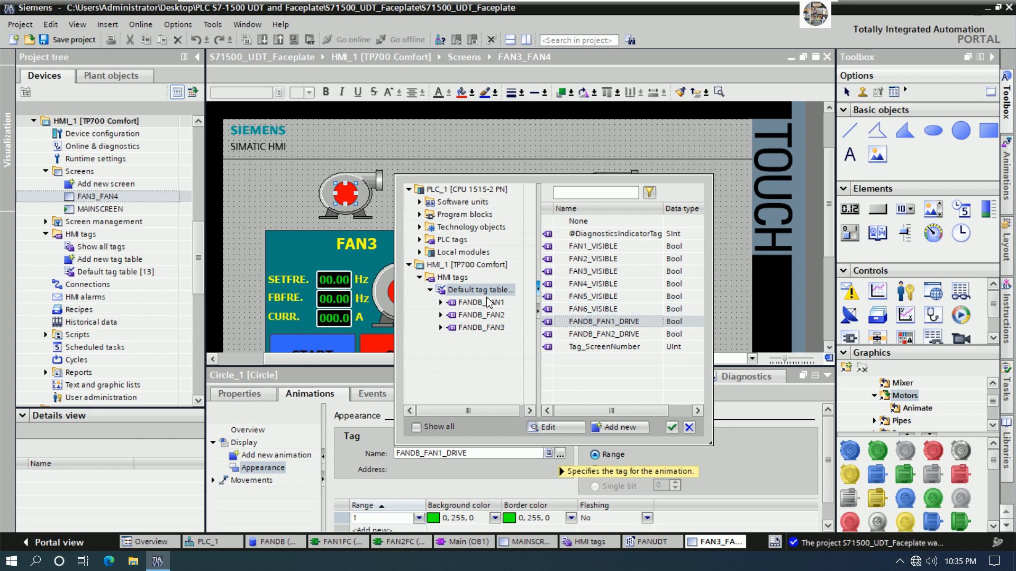
pyautogui.click(419, 215)
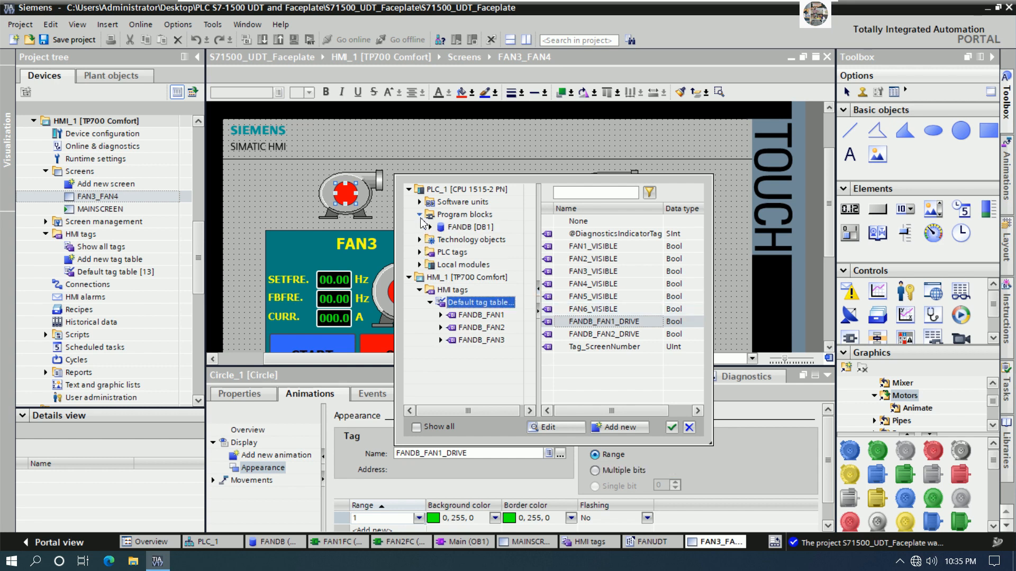
pyautogui.click(430, 227)
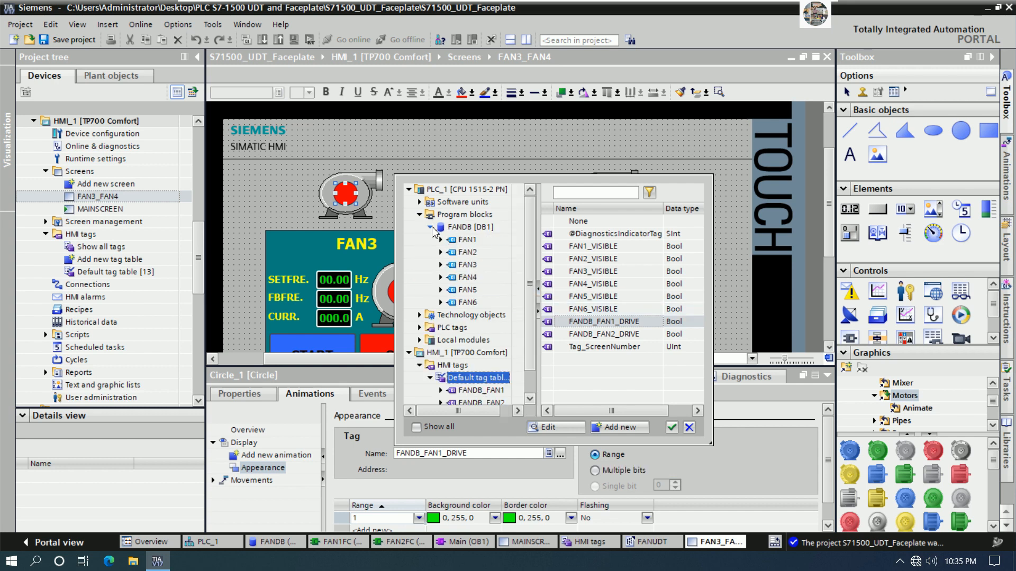
pyautogui.click(468, 265)
pyautogui.click(582, 259)
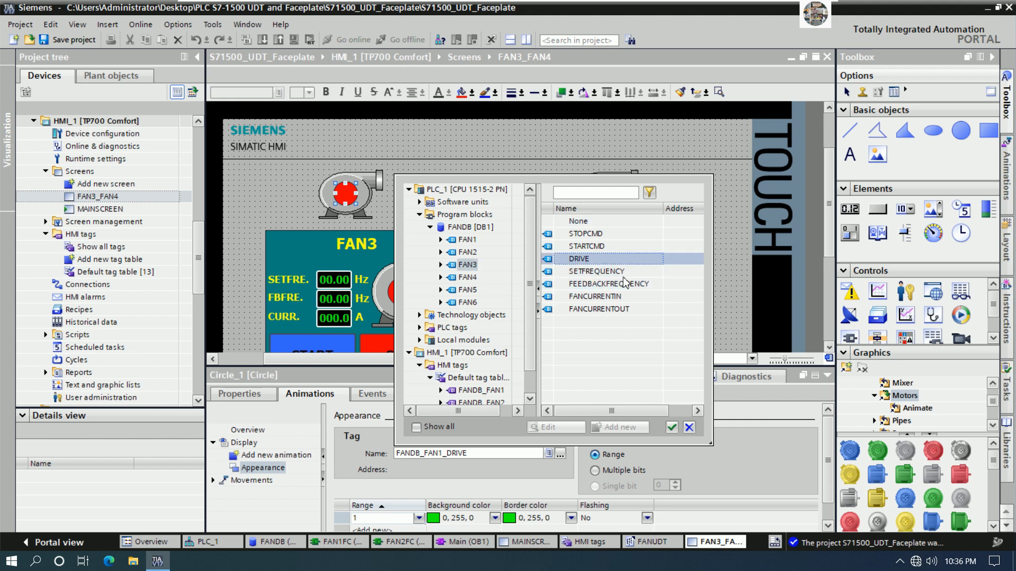
pyautogui.click(673, 428)
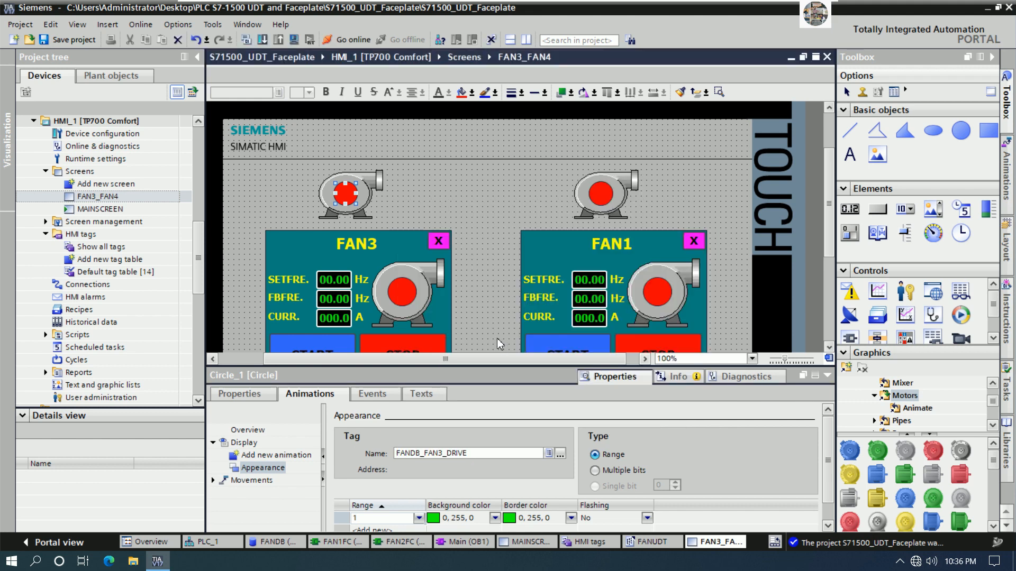
# Change the SetBit tag in the click event of the button over the left blower to FAN3_VISIBLE.
pyautogui.click(373, 210)
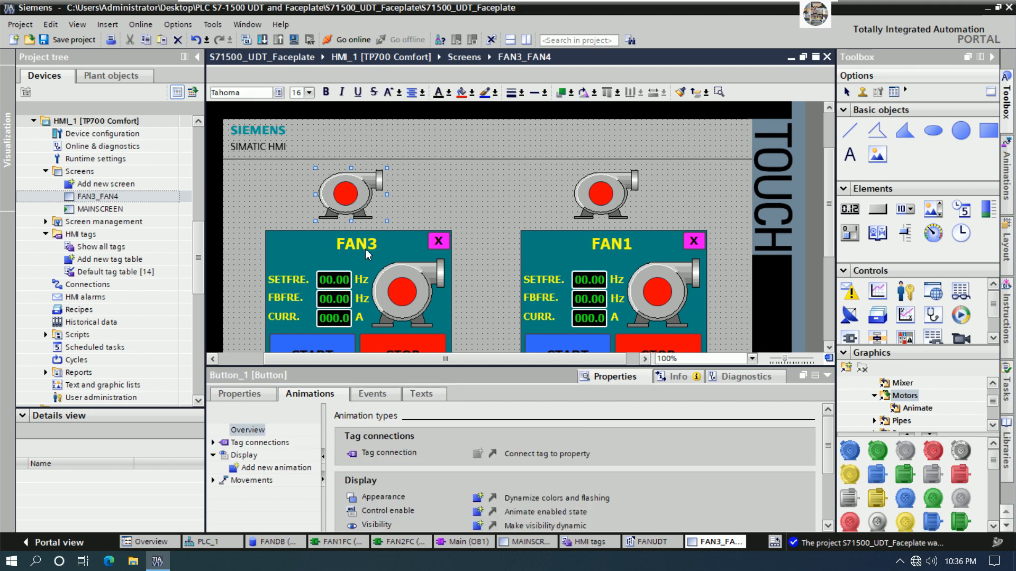
pyautogui.click(368, 392)
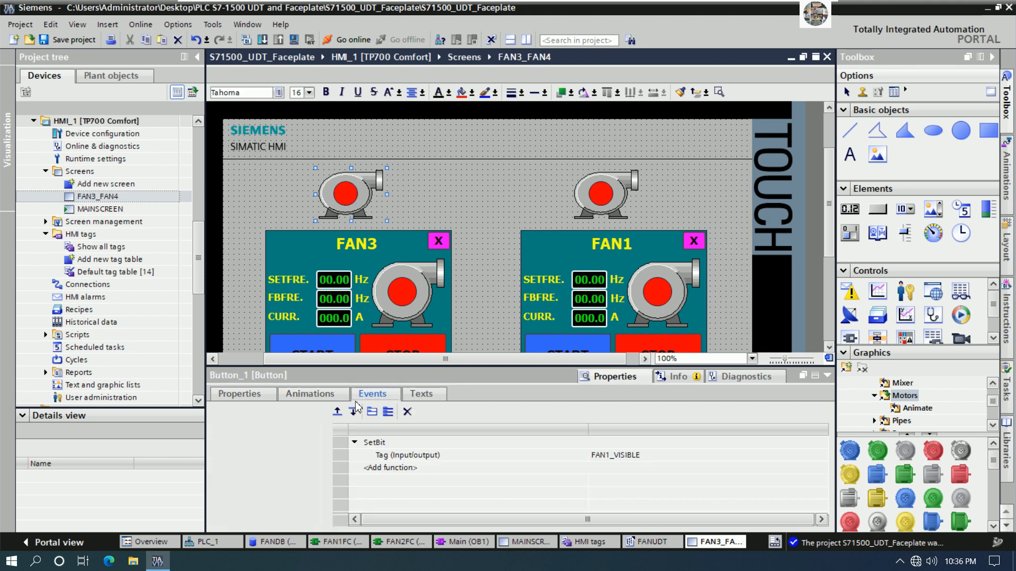
pyautogui.click(625, 456)
pyautogui.click(604, 455)
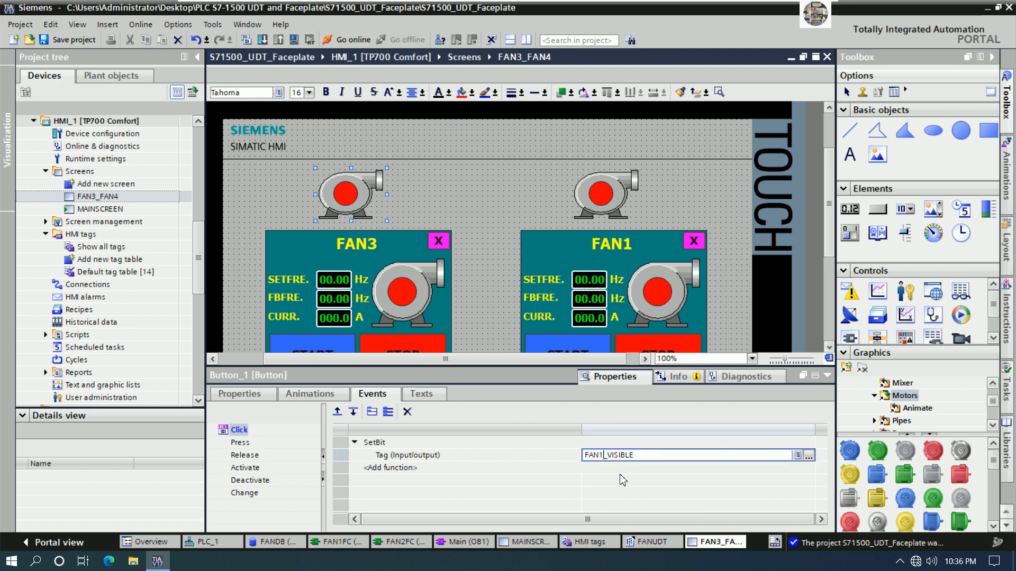
pyautogui.press('BackSpace')
pyautogui.write('3')
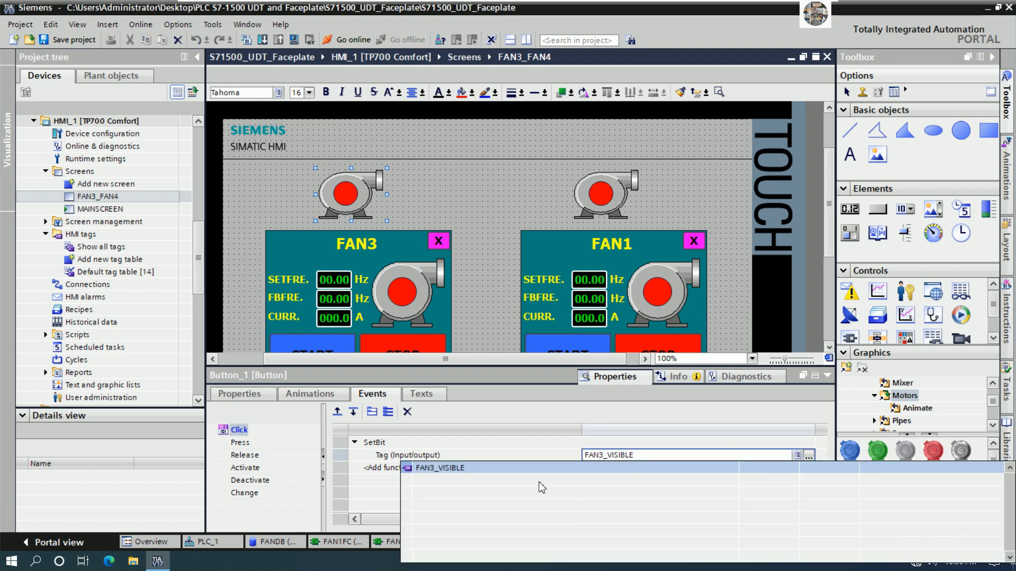
pyautogui.click(507, 473)
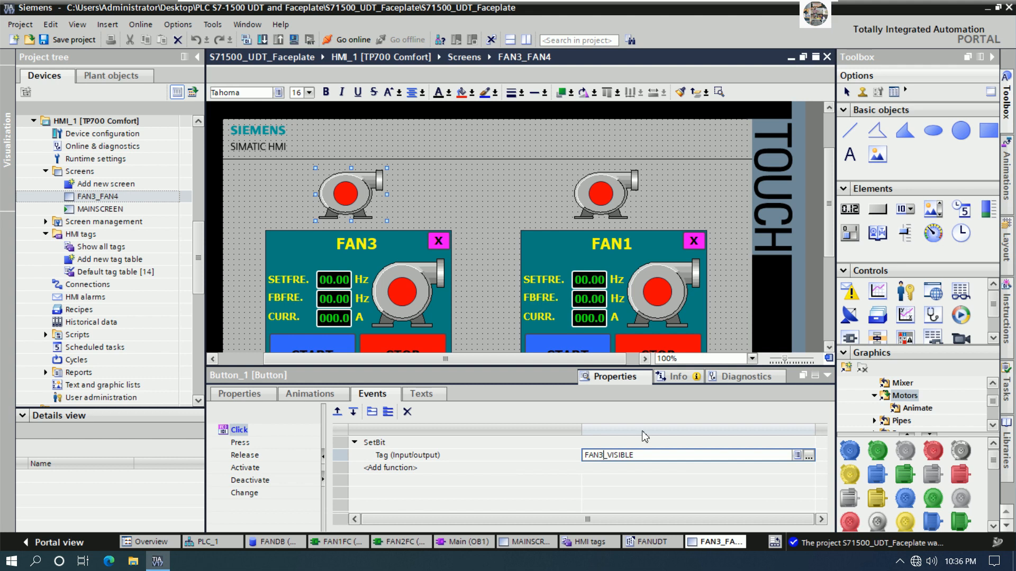
pyautogui.click(828, 376)
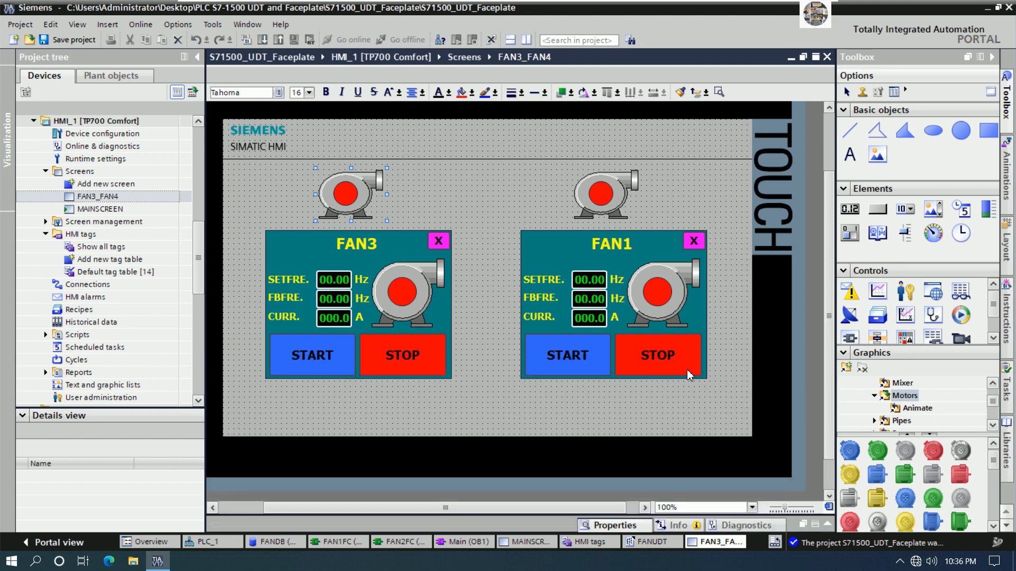
# Set the Text interface property of the right faceplate on FAN3_FAN4 to FAN4.
pyautogui.rightClick(626, 253)
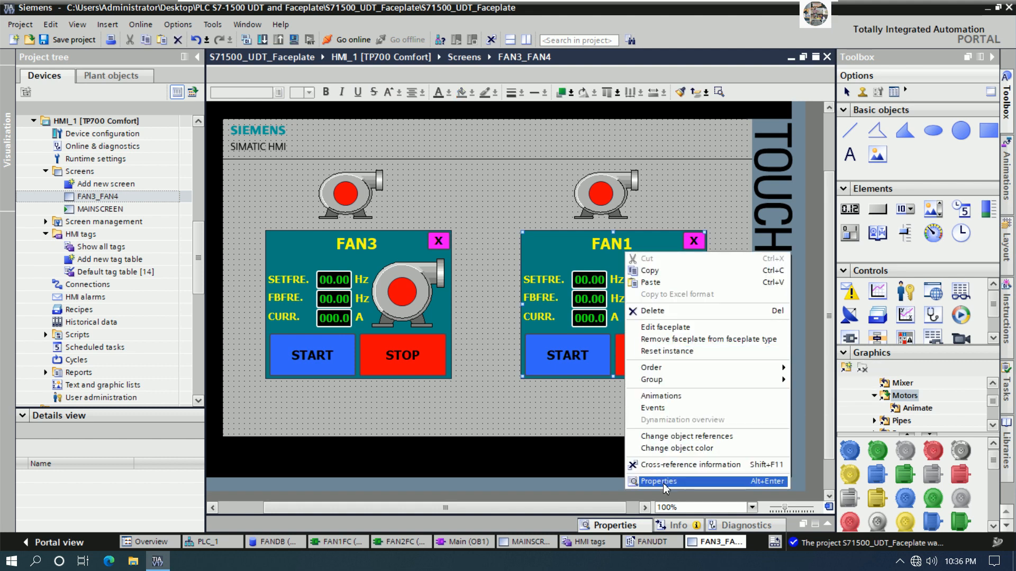
pyautogui.click(662, 482)
pyautogui.click(305, 394)
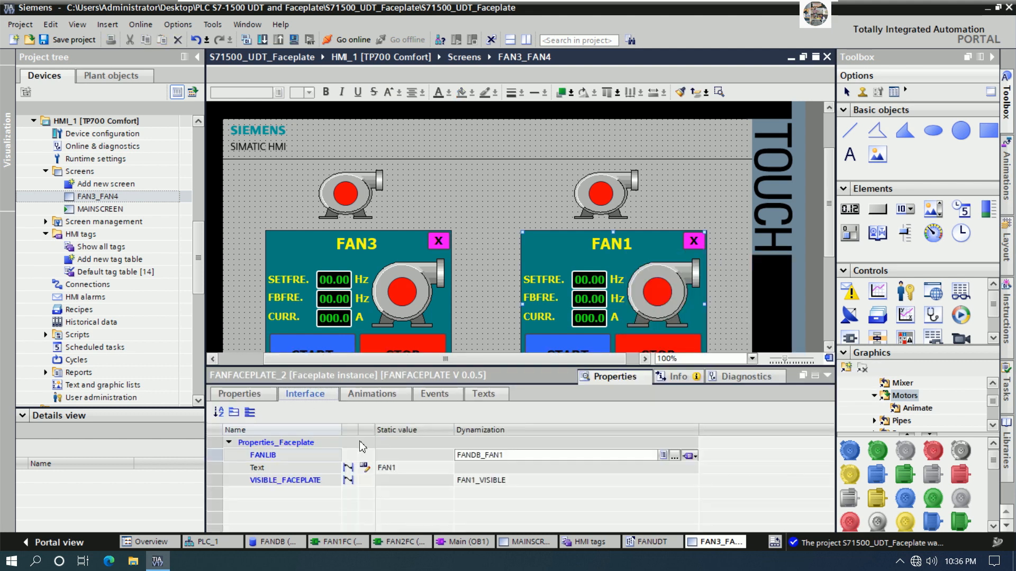
pyautogui.click(406, 468)
pyautogui.press('BackSpace')
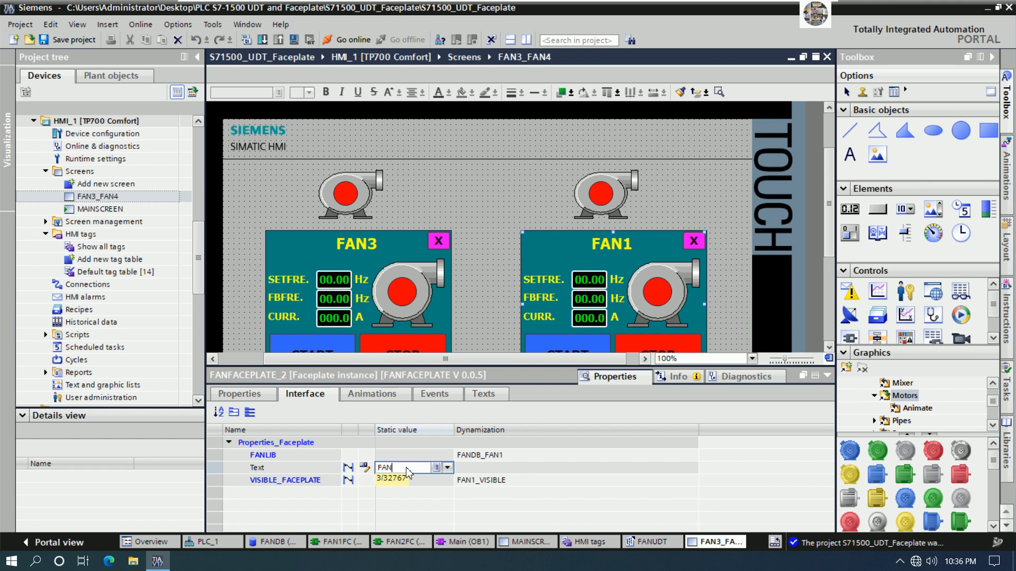
pyautogui.write('4')
pyautogui.press('Return')
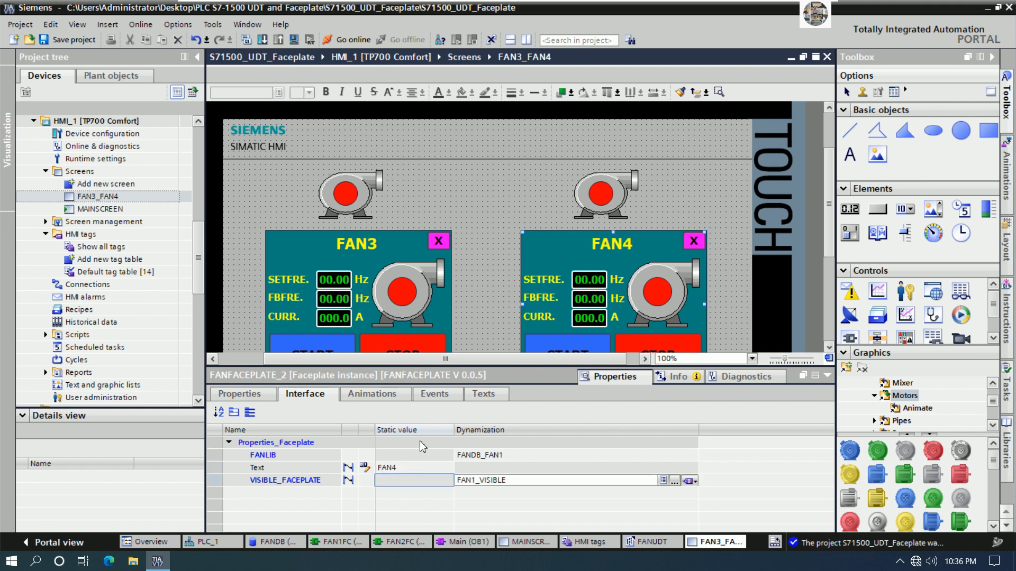
# Link the right faceplate's FANLIB interface property to FAN4 from the PLC data block FANDB [DB1].
pyautogui.click(643, 456)
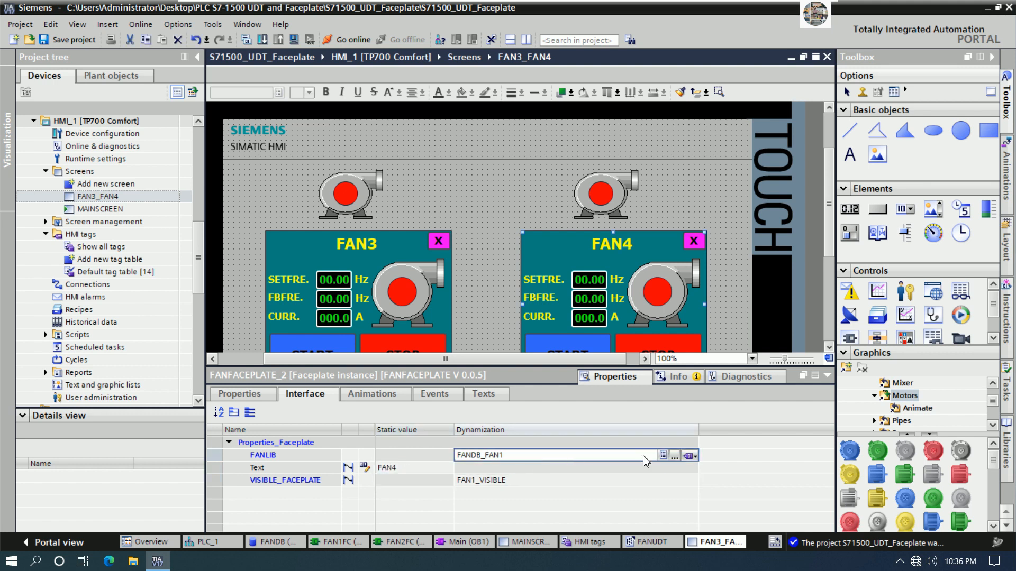
pyautogui.click(677, 454)
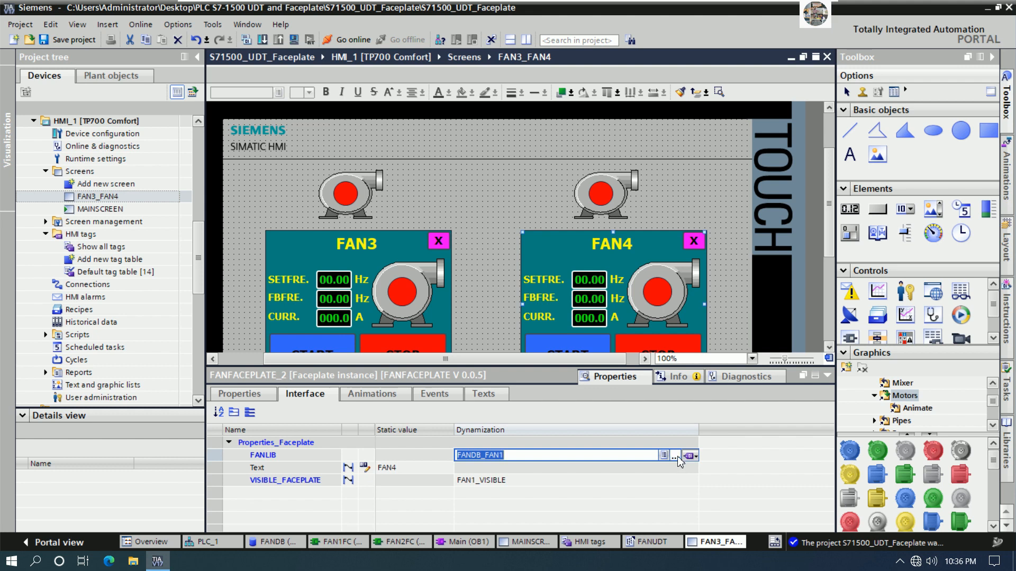
pyautogui.click(677, 456)
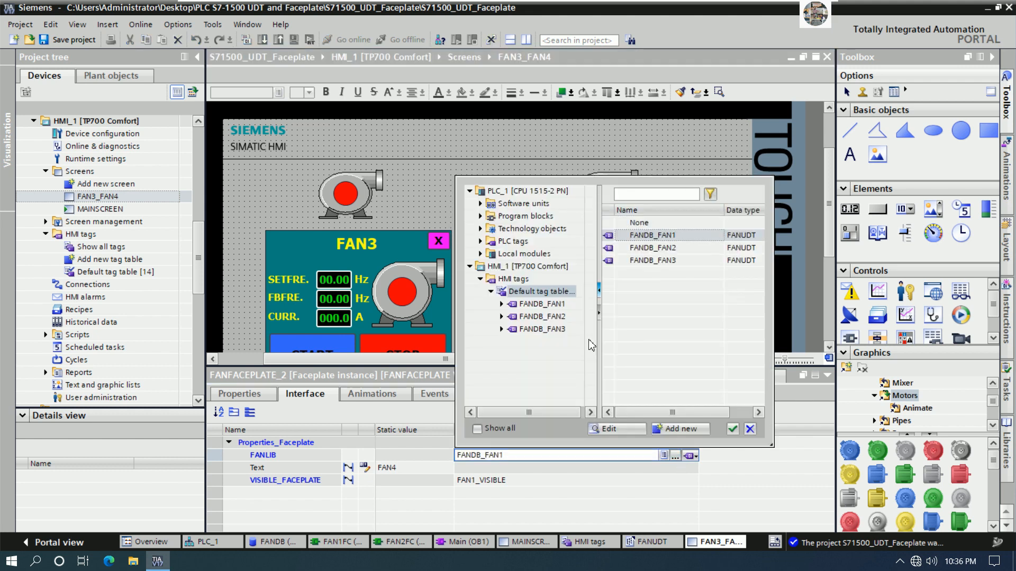
pyautogui.click(480, 216)
pyautogui.click(527, 229)
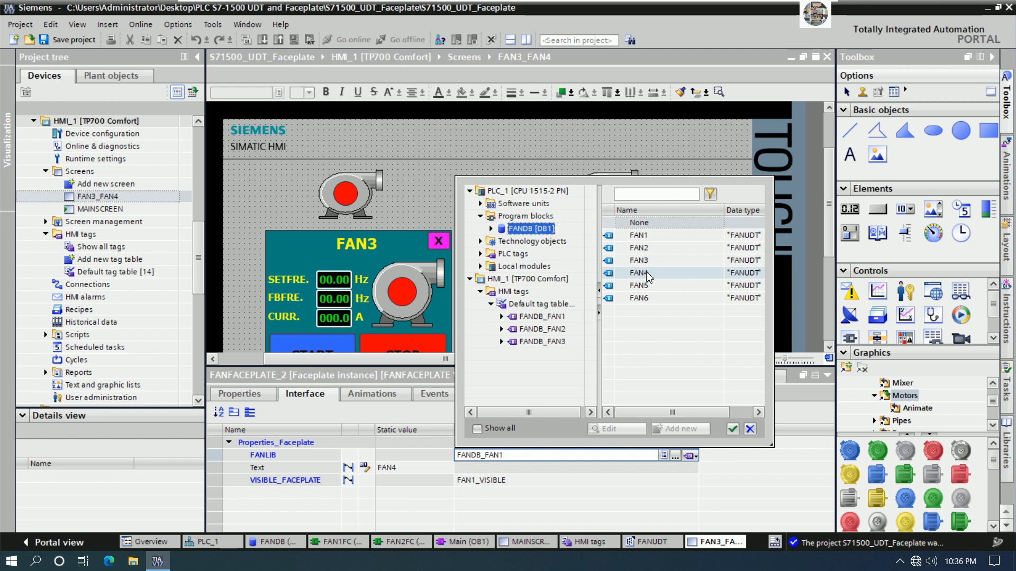
pyautogui.click(647, 274)
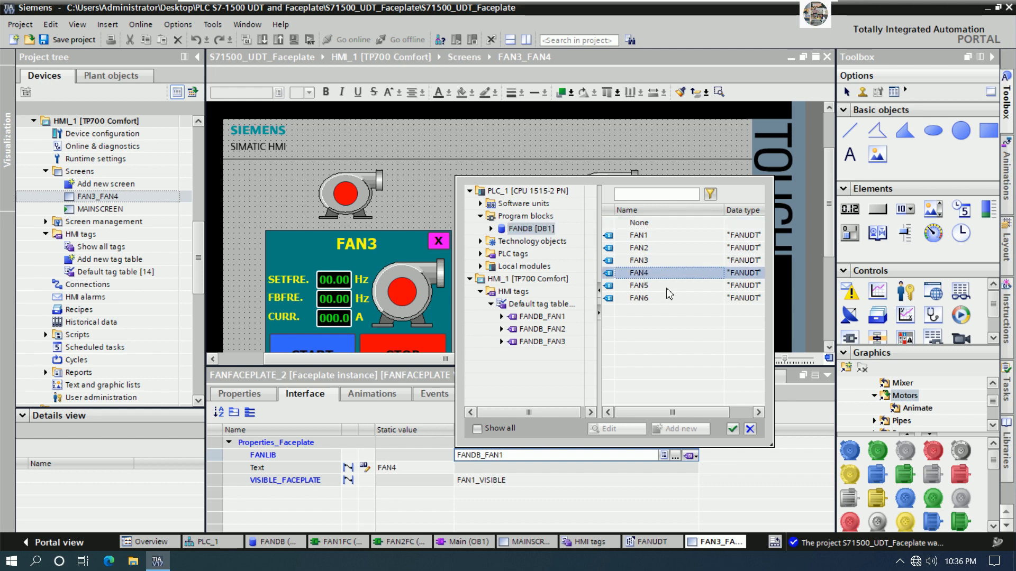
pyautogui.click(731, 429)
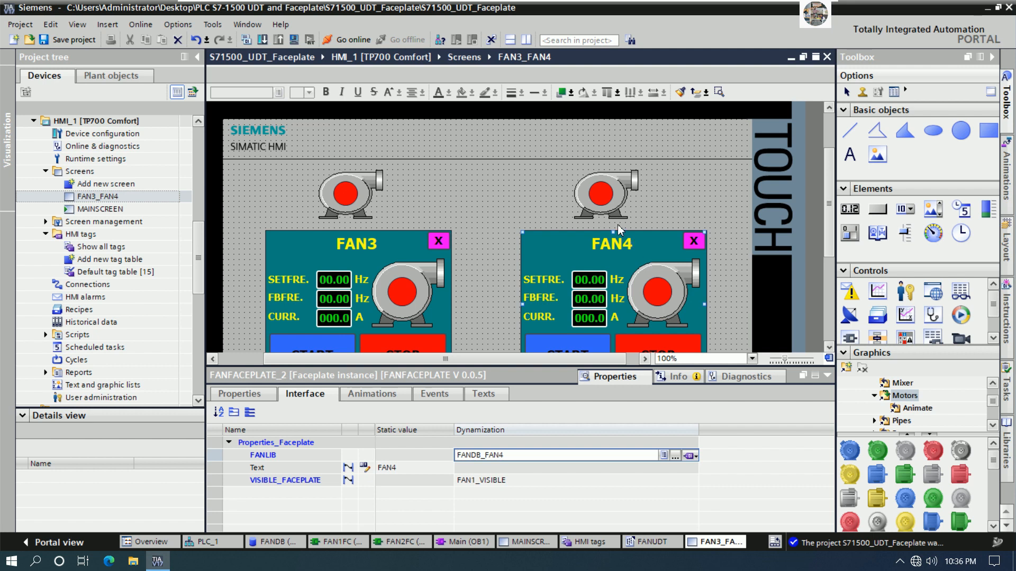
# Link the appearance animation of the right blower's red circle to the DRIVE tag of FAN4 in FANDB [DB1].
pyautogui.click(601, 201)
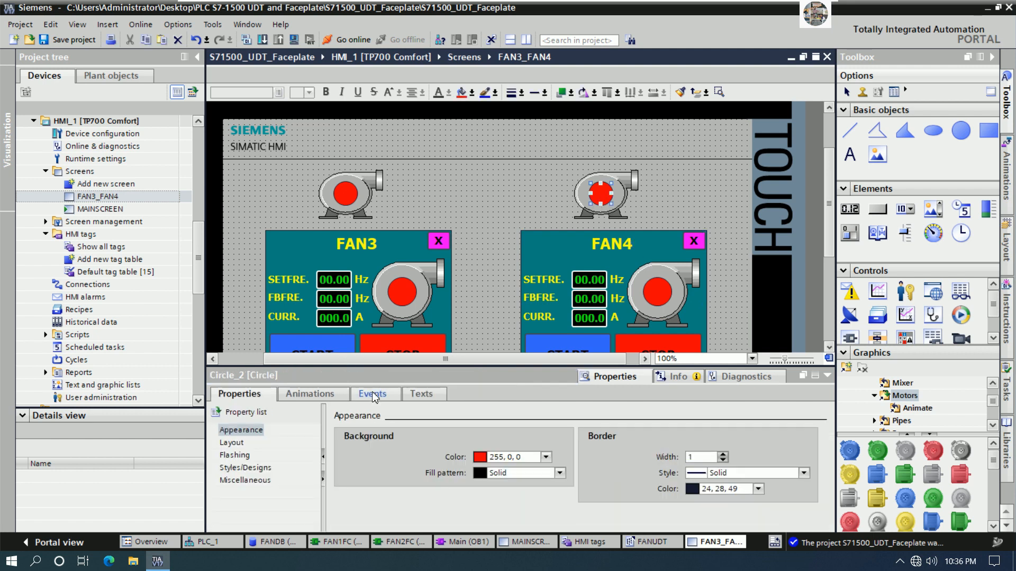
pyautogui.click(333, 397)
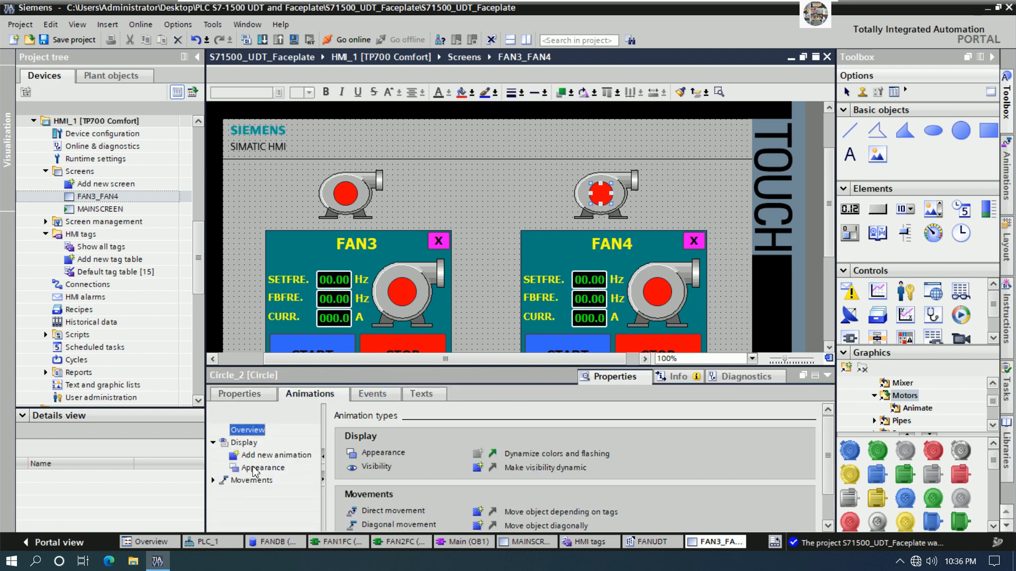
pyautogui.click(257, 468)
pyautogui.click(559, 453)
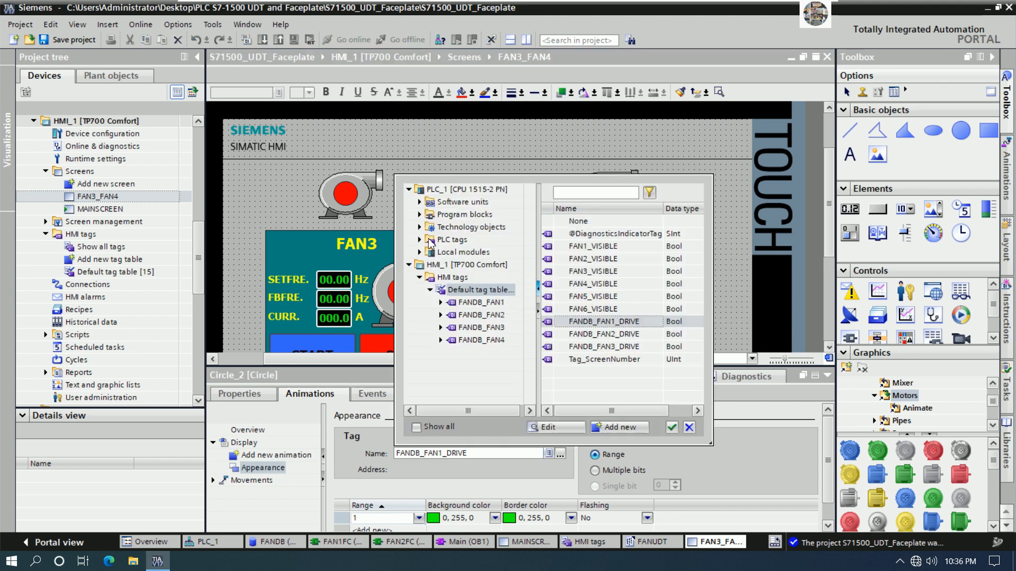
pyautogui.click(420, 214)
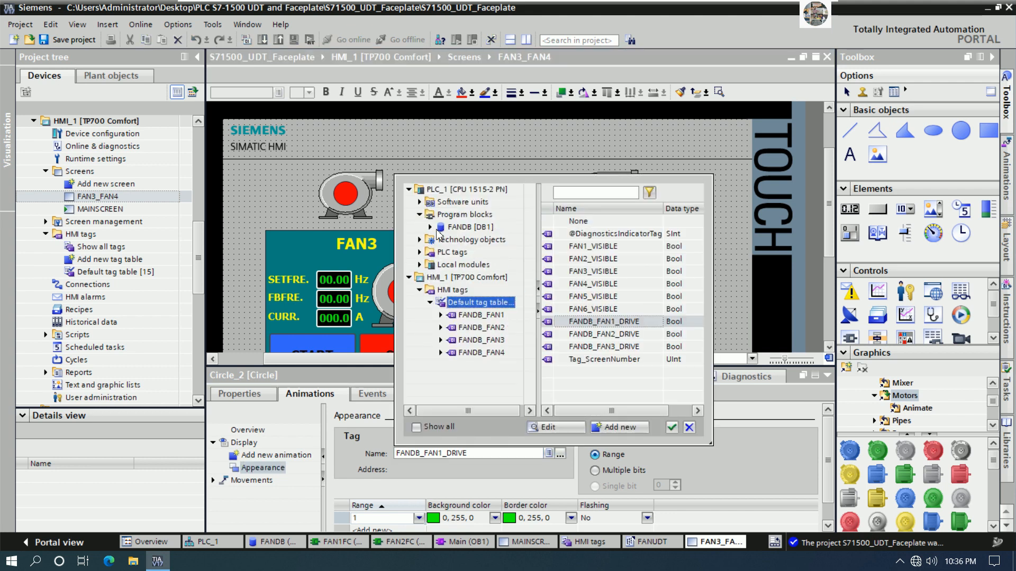
pyautogui.click(468, 277)
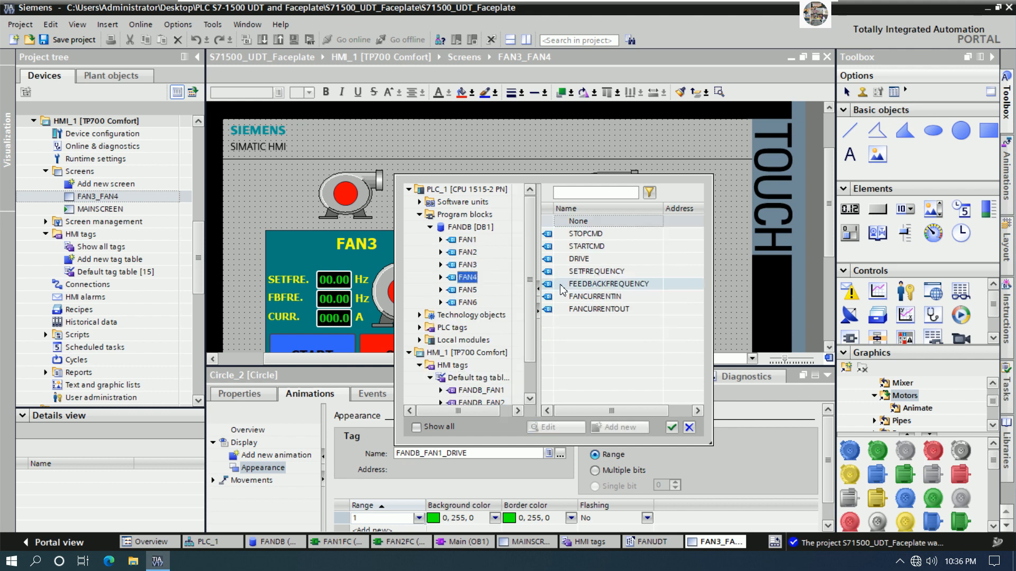
pyautogui.click(579, 258)
pyautogui.click(671, 427)
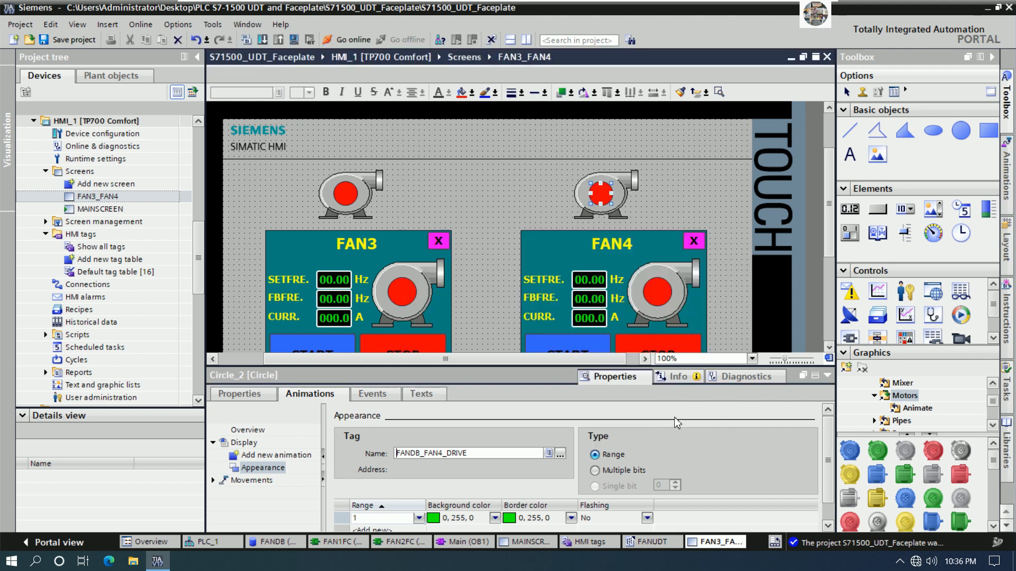
pyautogui.click(828, 375)
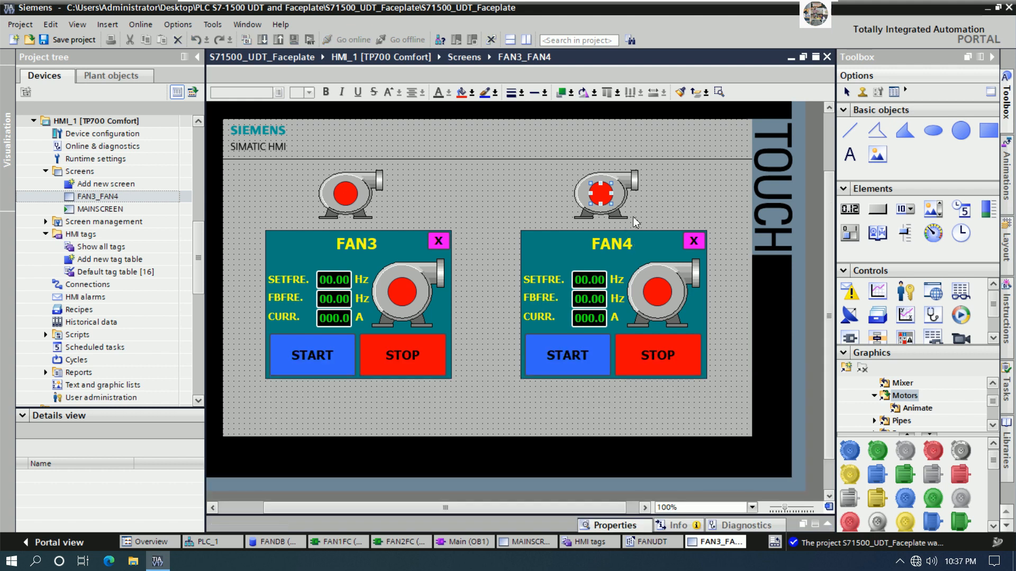
# Change the SetBit tag in the click event of the button over the right blower to FAN4_VISIBLE and save the project.
pyautogui.click(650, 207)
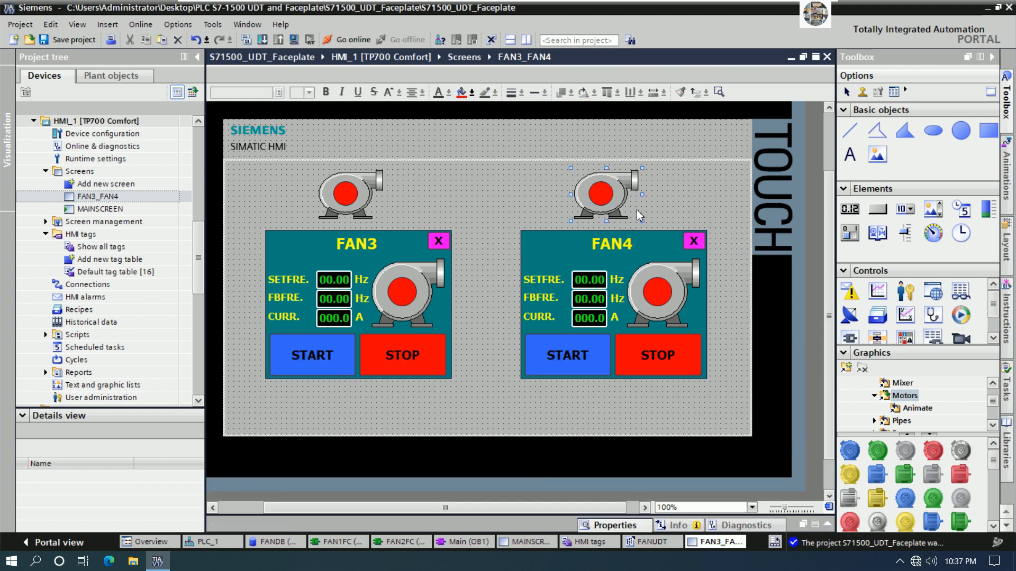
pyautogui.click(639, 215)
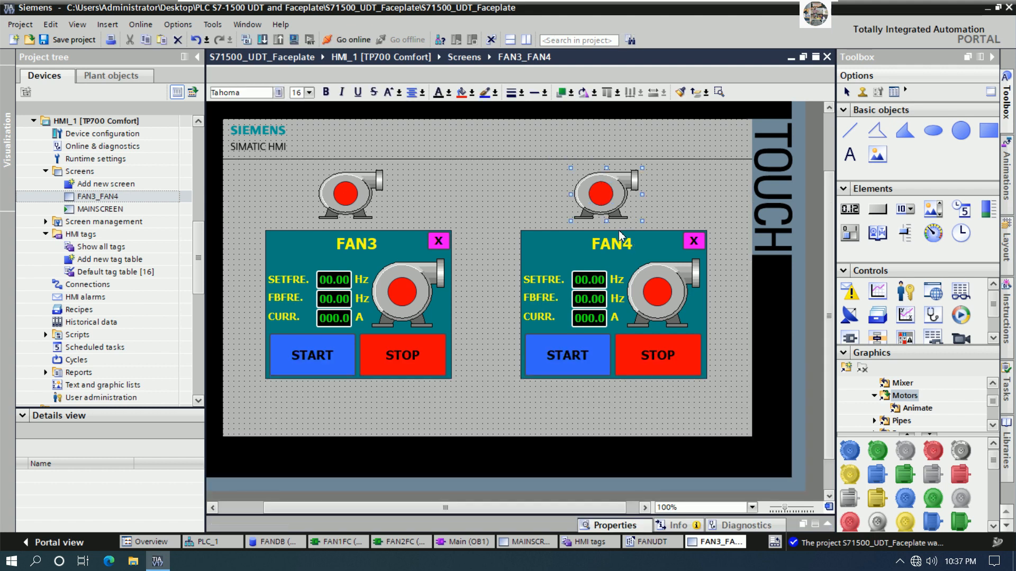
pyautogui.rightClick(634, 201)
pyautogui.click(669, 411)
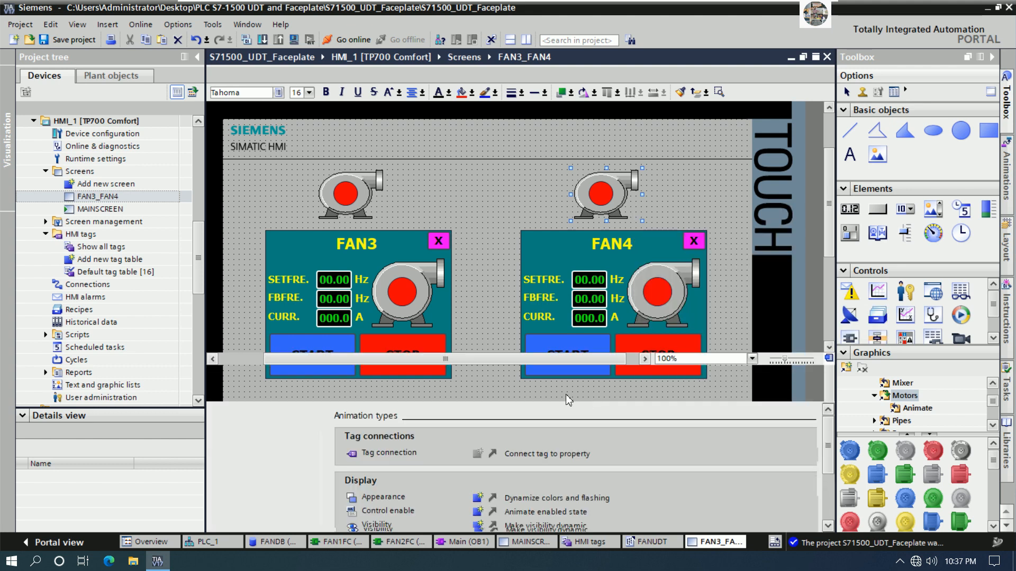
pyautogui.click(258, 394)
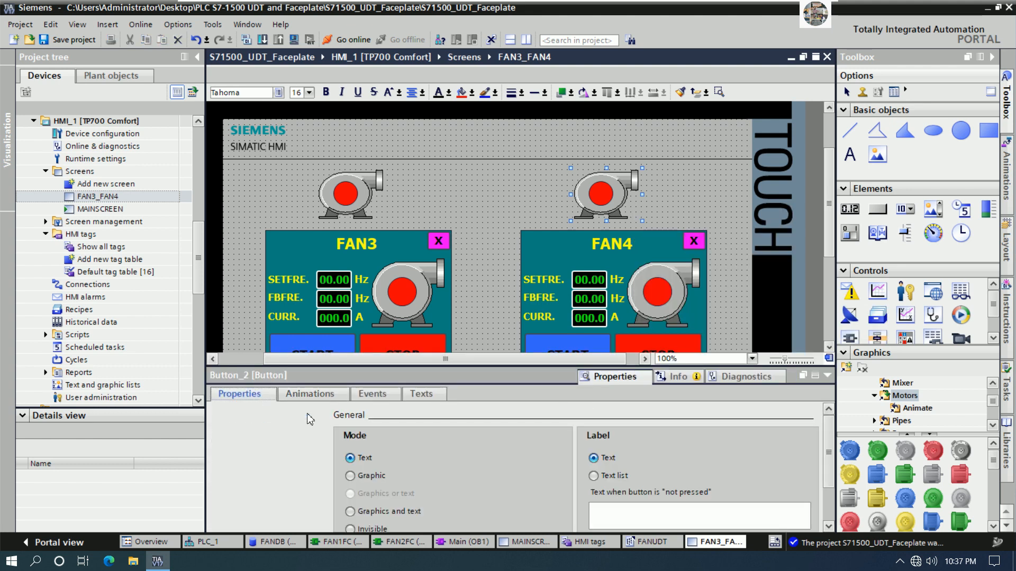
pyautogui.click(372, 396)
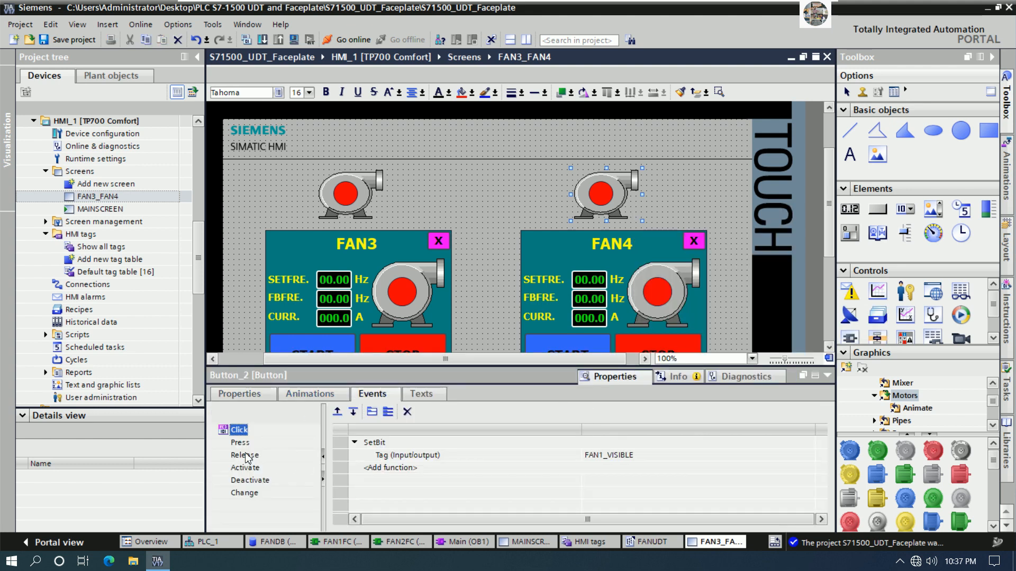
pyautogui.click(642, 456)
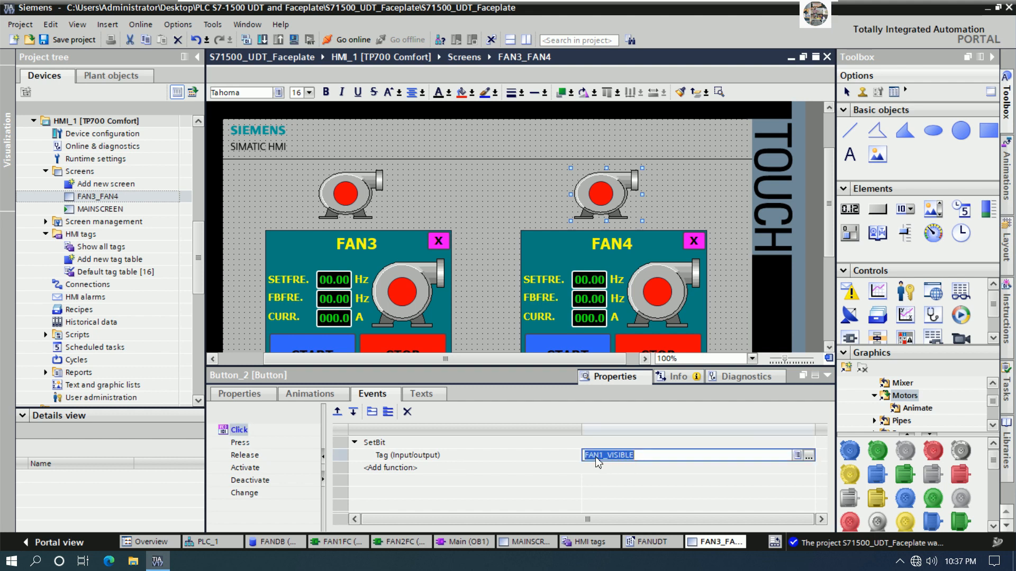
pyautogui.click(603, 456)
pyautogui.press('BackSpace')
pyautogui.write('4')
pyautogui.click(509, 477)
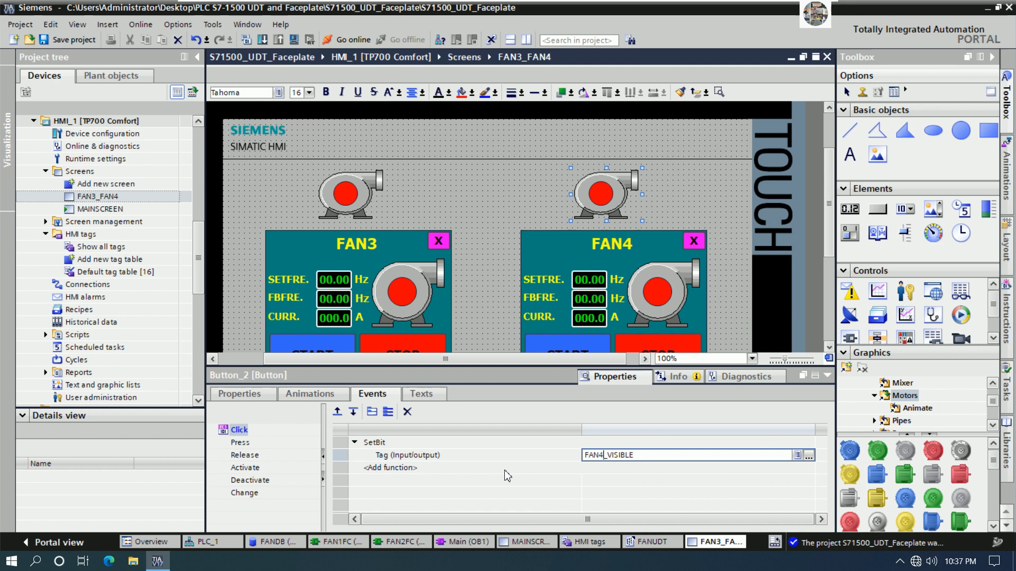
pyautogui.click(828, 375)
pyautogui.click(731, 338)
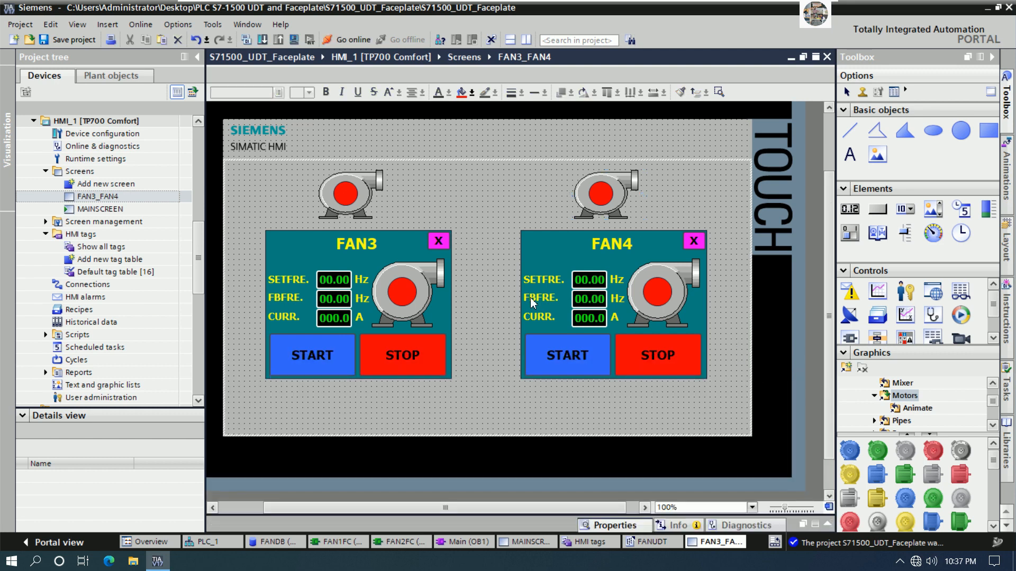
pyautogui.click(80, 47)
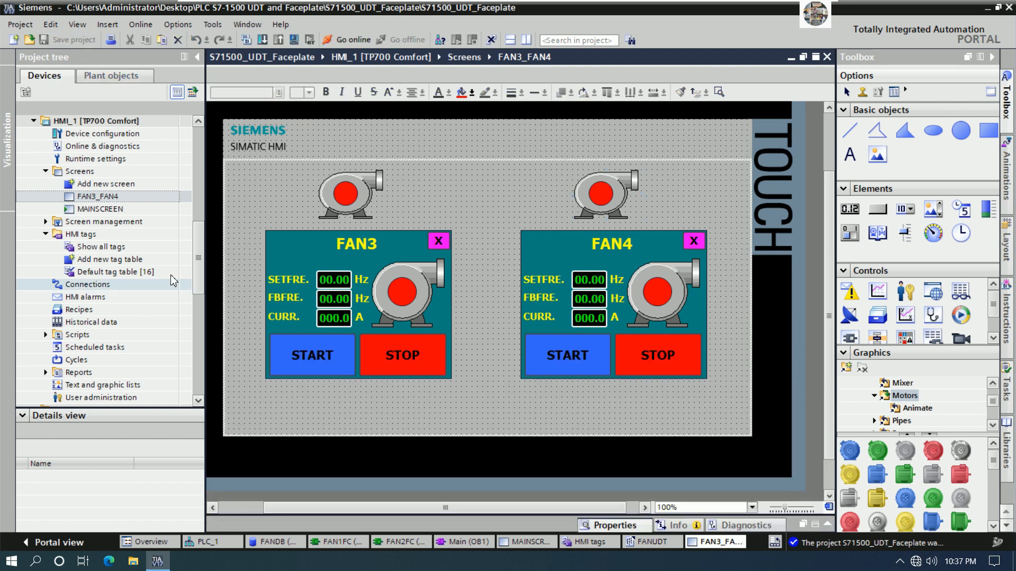
# Duplicate the FAN3_FAN4 screen in the Screens folder of HMI_1.
pyautogui.rightClick(94, 198)
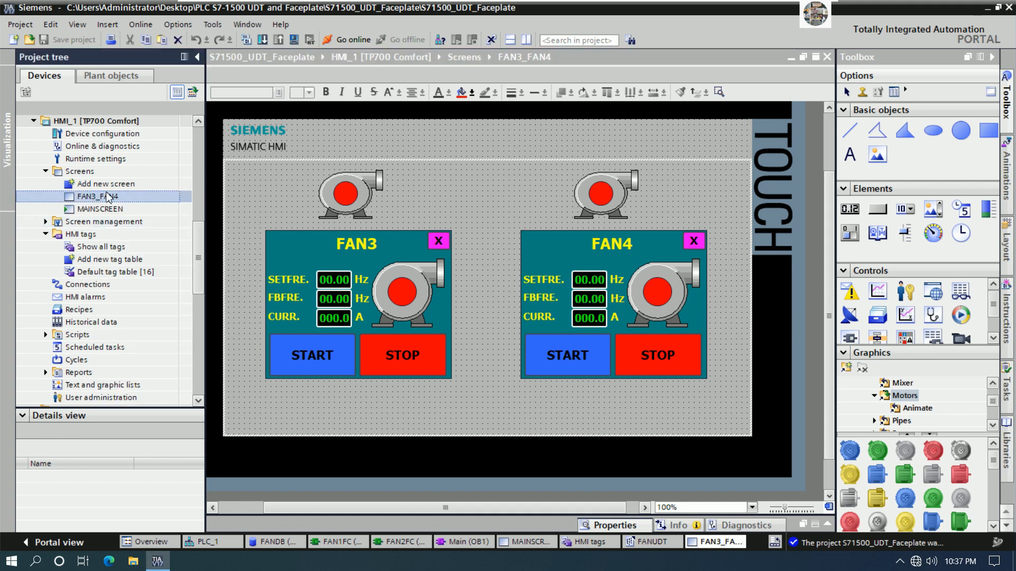
pyautogui.click(107, 185)
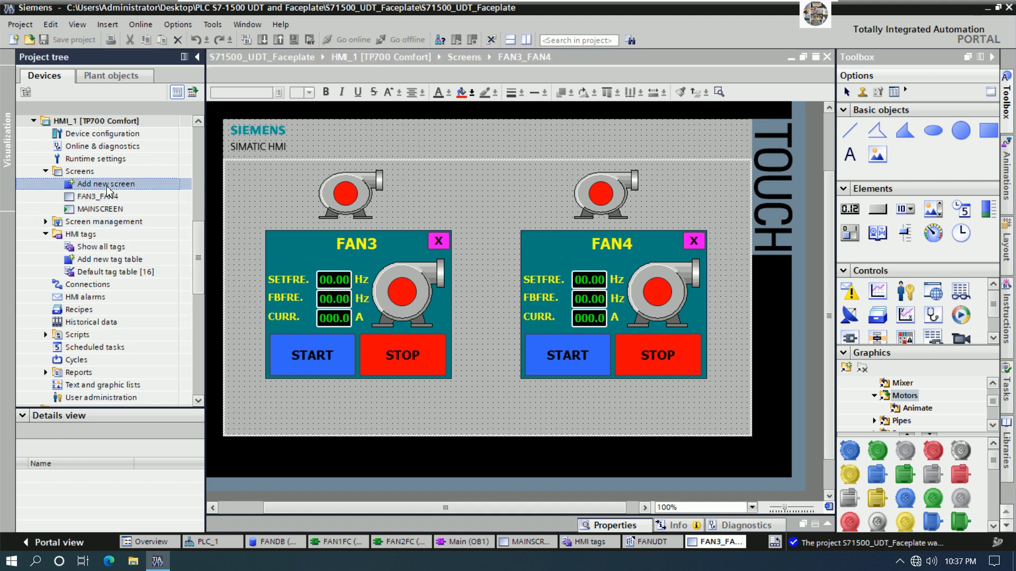
pyautogui.rightClick(80, 176)
pyautogui.click(108, 242)
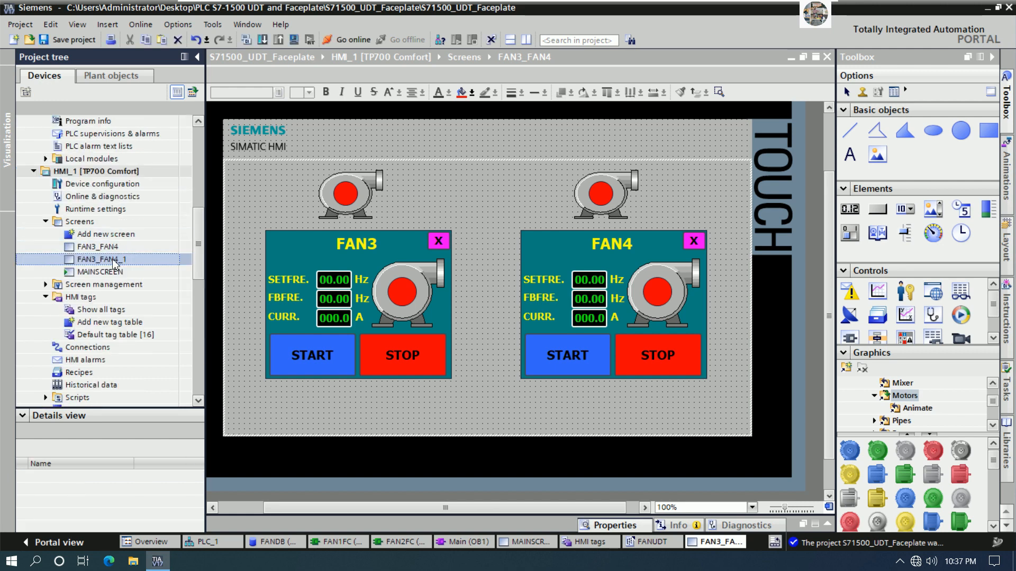
# Rename the duplicated screen FAN3_FAN4_1 as FAN5_FAN6.
pyautogui.click(113, 260)
pyautogui.click(130, 264)
pyautogui.press('BackSpace')
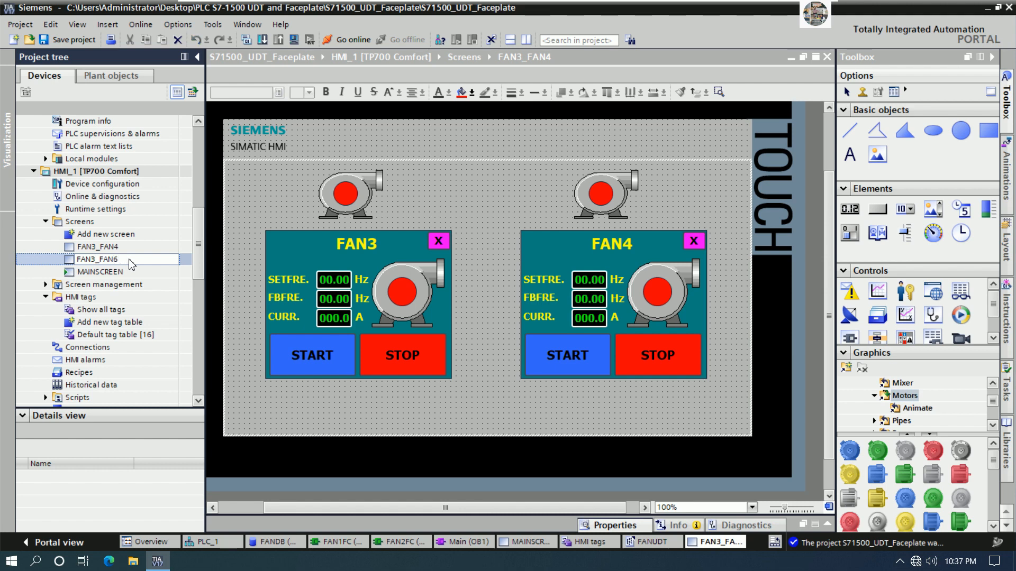
pyautogui.press('BackSpace')
pyautogui.write('5')
pyautogui.press('Return')
# Rename the MAINSCREEN screen as FAN1_FAN2.
pyautogui.rightClick(100, 270)
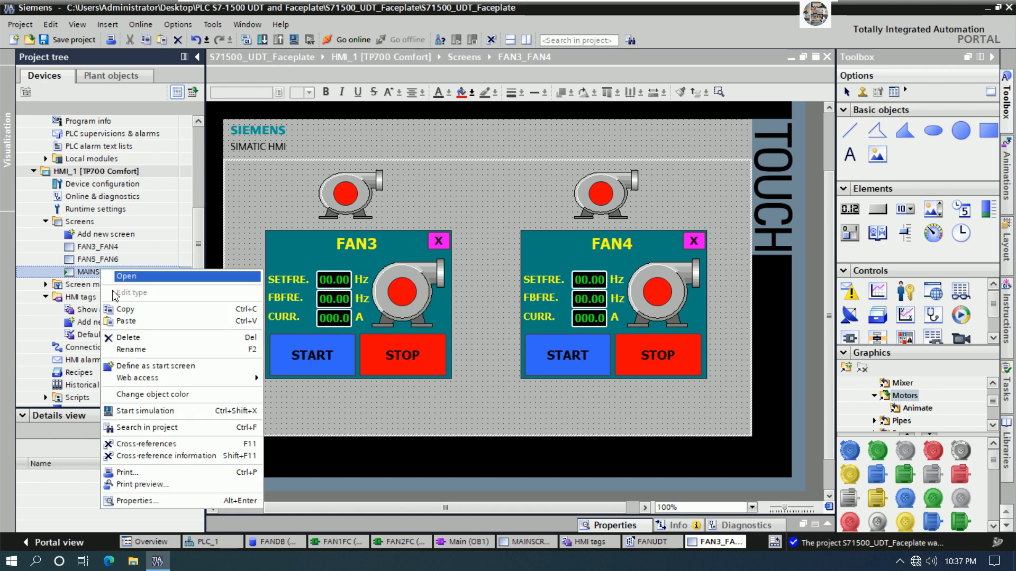
pyautogui.click(131, 349)
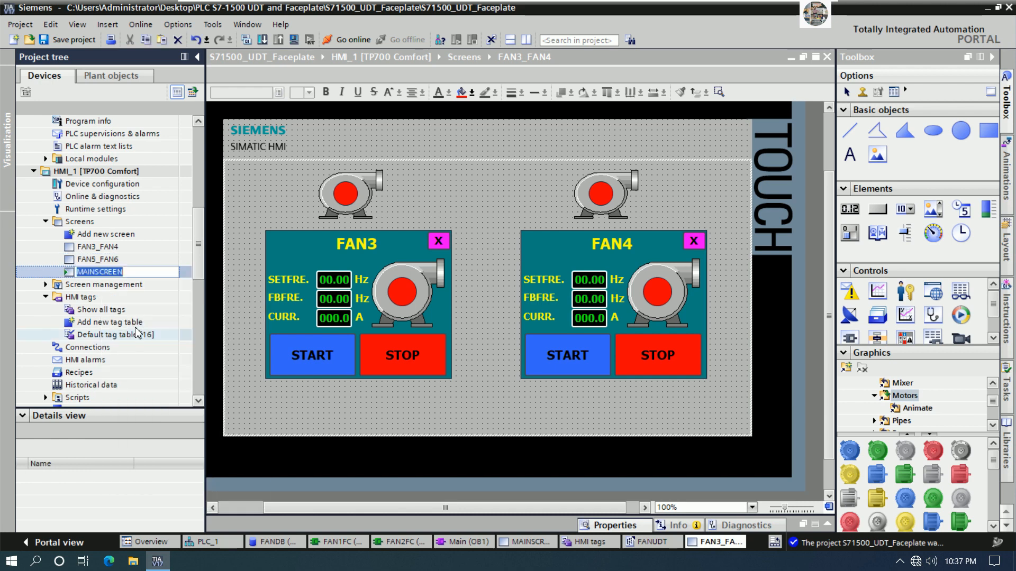
pyautogui.write('FAN1_FAN')
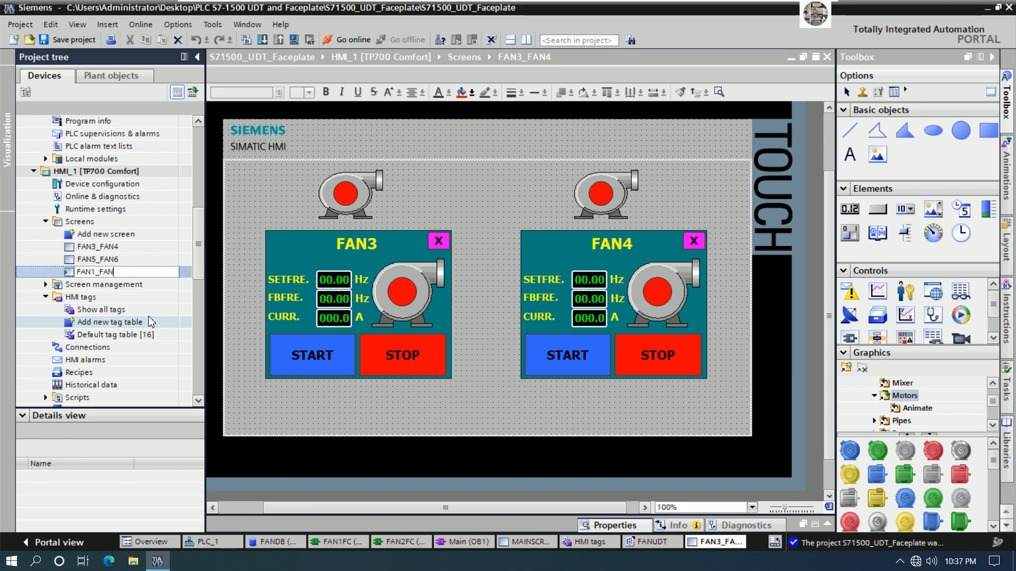
pyautogui.write('2')
pyautogui.press('Return')
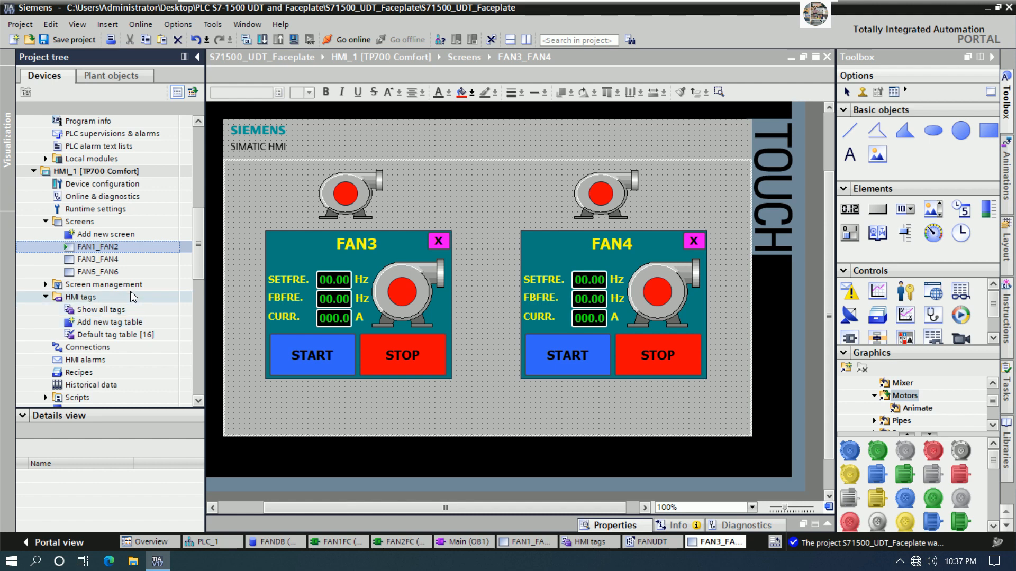
# Open the FAN5_FAN6 screen and set the FAN3 faceplate's Text interface property to FAN5.
pyautogui.doubleClick(98, 271)
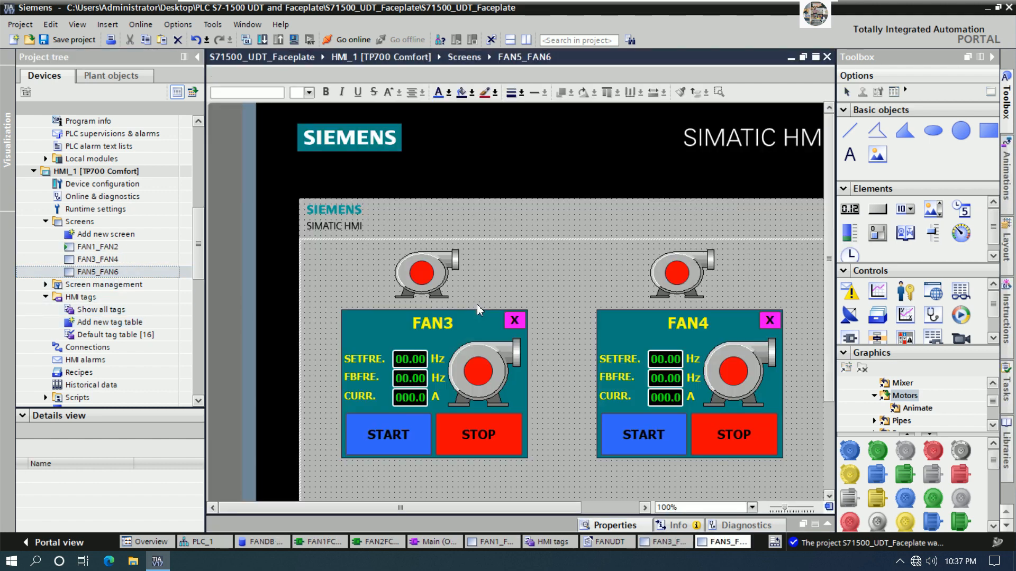
pyautogui.moveTo(827, 369); pyautogui.dragTo(829, 414)
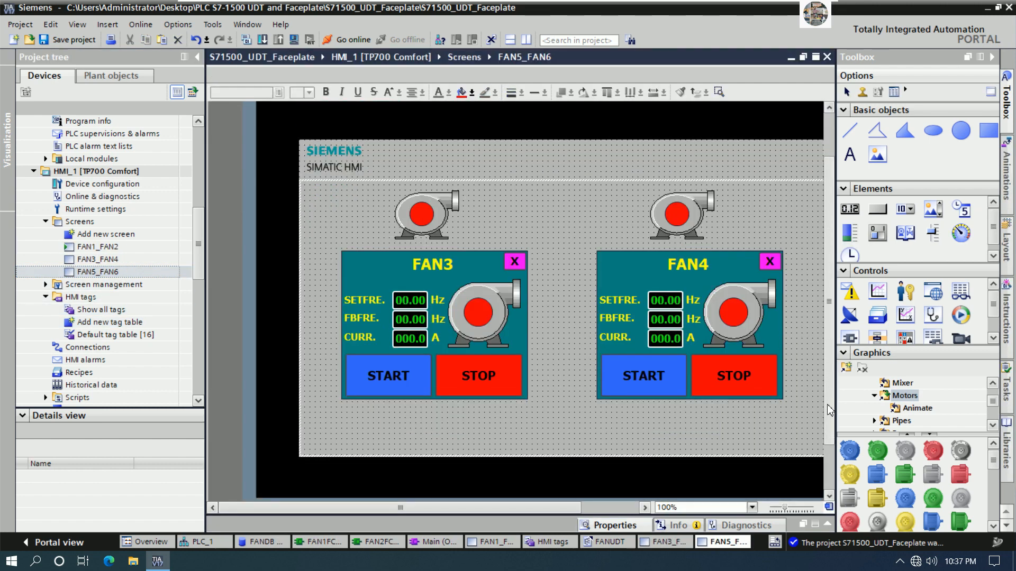
pyautogui.rightClick(472, 278)
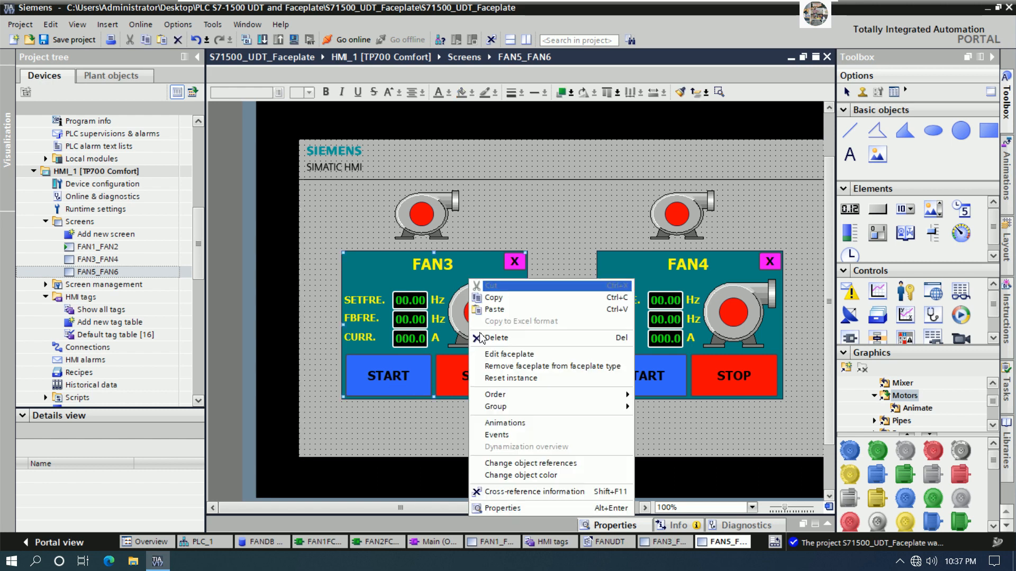
pyautogui.click(508, 508)
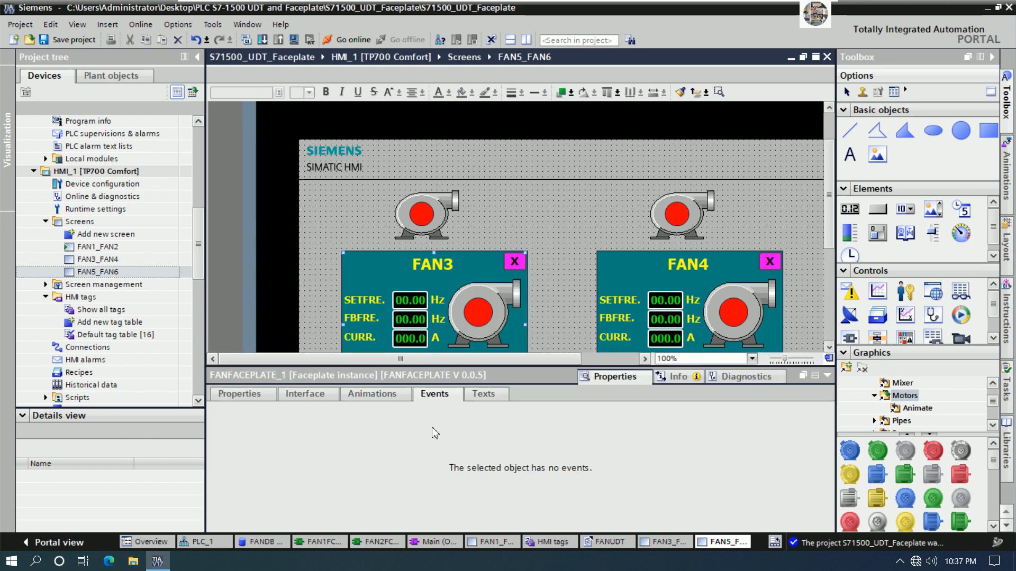
pyautogui.click(305, 394)
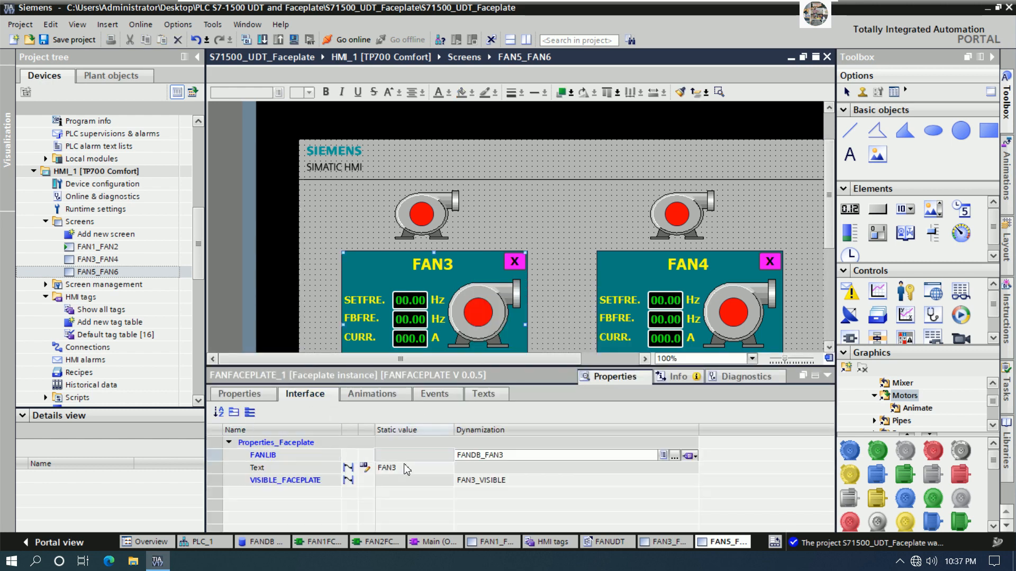
pyautogui.click(411, 469)
pyautogui.click(412, 469)
pyautogui.press('BackSpace')
pyautogui.write('5')
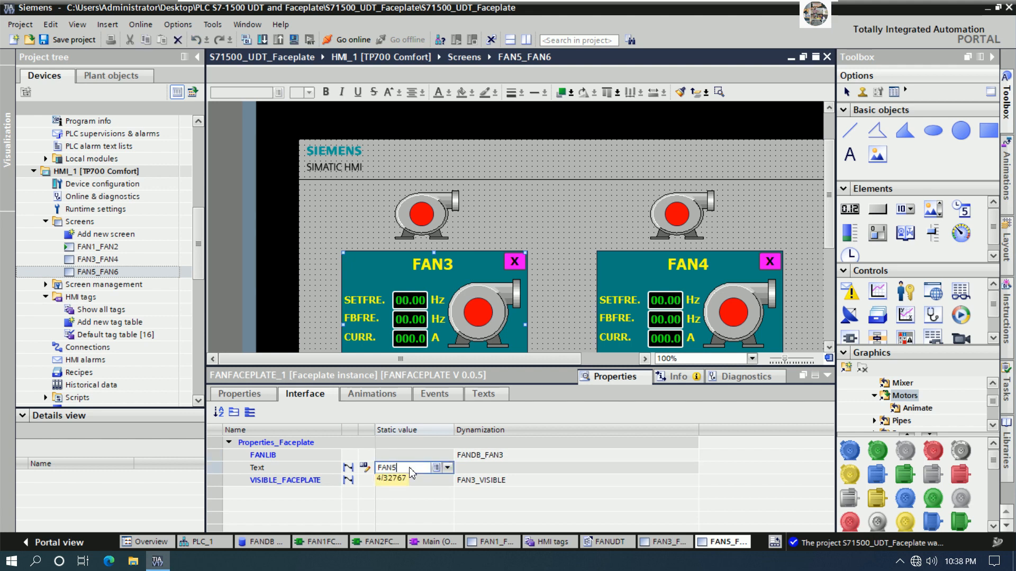
pyautogui.press('Return')
# Link the FAN5 faceplate's FANLIB interface property to the FAN5 tag in the FANDB [DB1] data block.
pyautogui.click(530, 458)
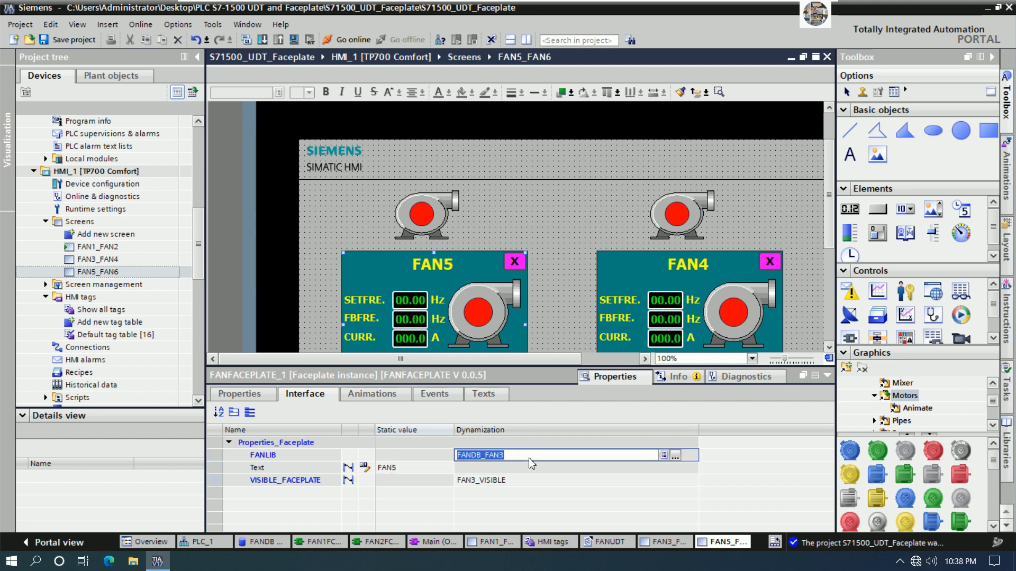
pyautogui.click(676, 456)
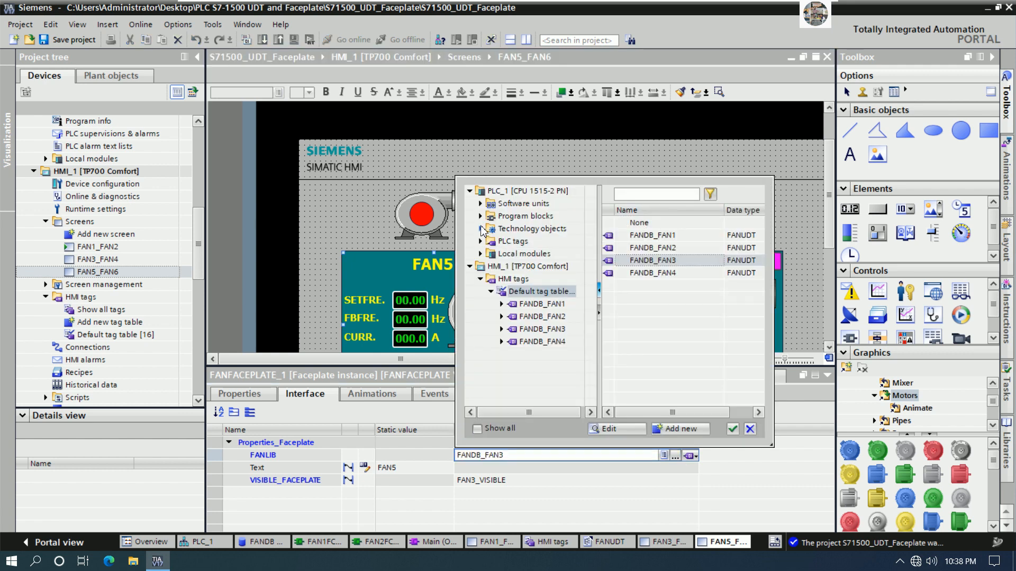
pyautogui.click(481, 216)
pyautogui.click(518, 230)
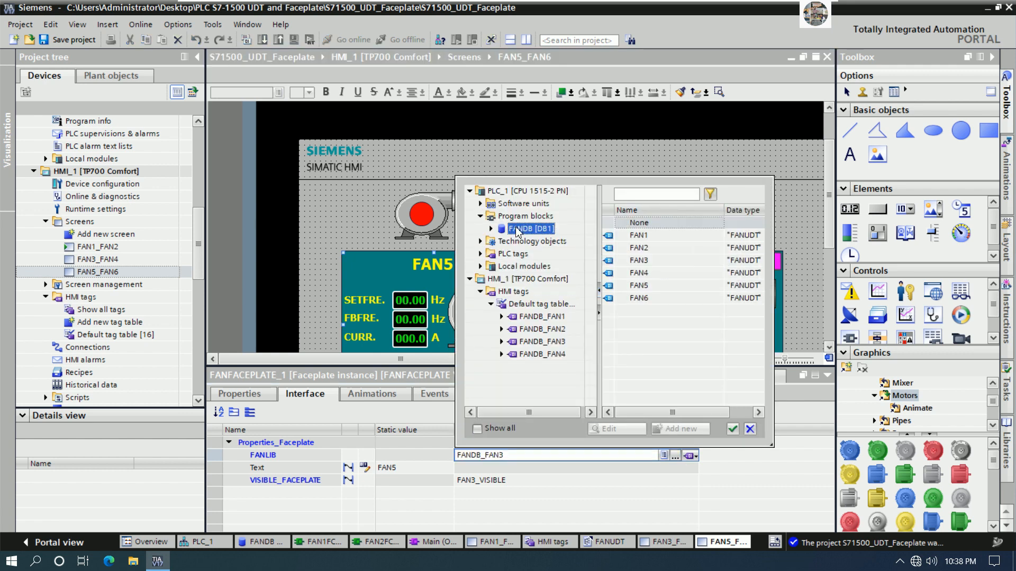
pyautogui.click(640, 286)
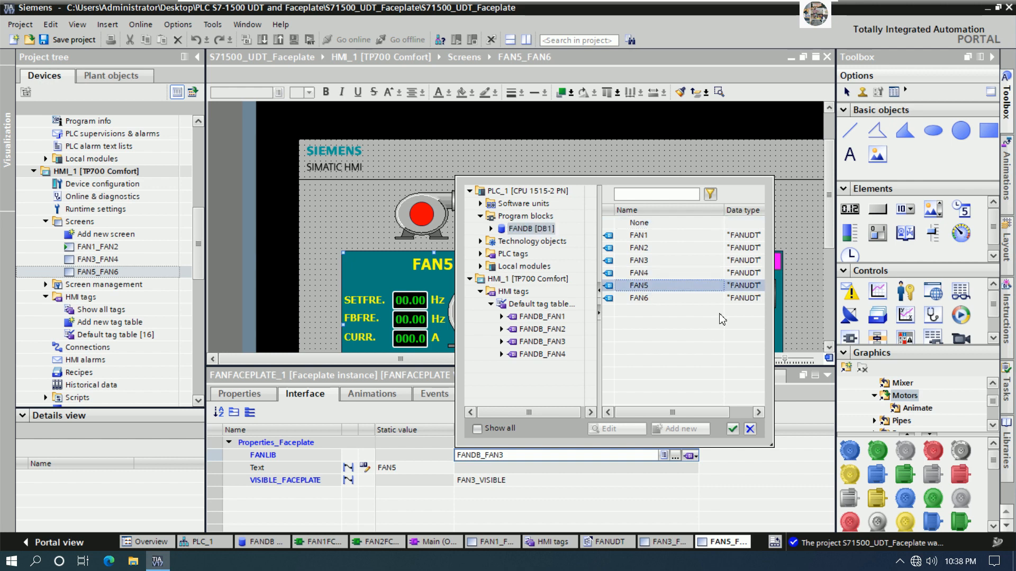
pyautogui.click(733, 428)
# Set the FAN5 faceplate's VISIBLE_FACEPLATE dynamization to the FAN5_VISIBLE tag.
pyautogui.click(547, 481)
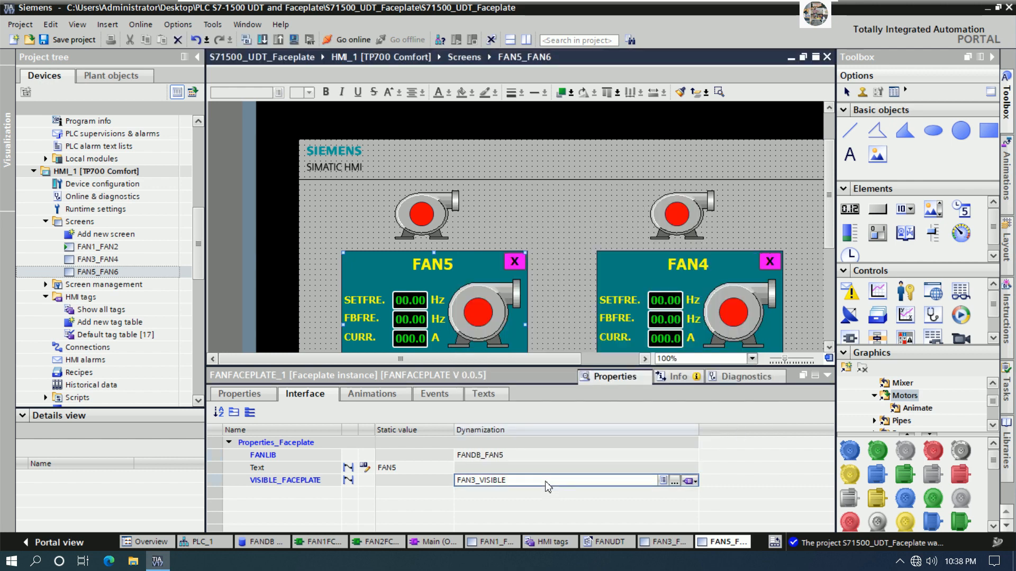
pyautogui.click(476, 480)
pyautogui.press('BackSpace')
pyautogui.write('5')
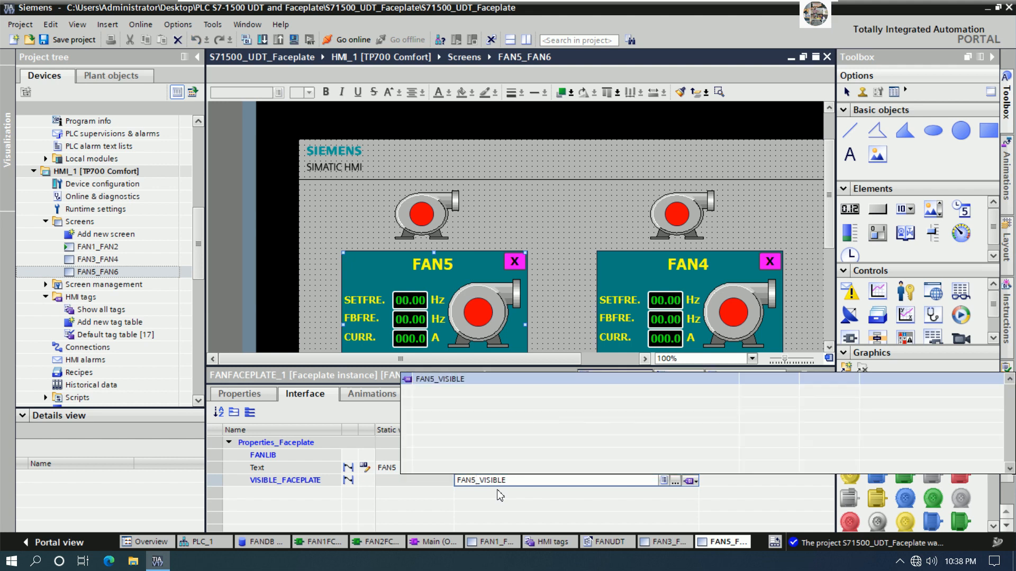
pyautogui.click(443, 380)
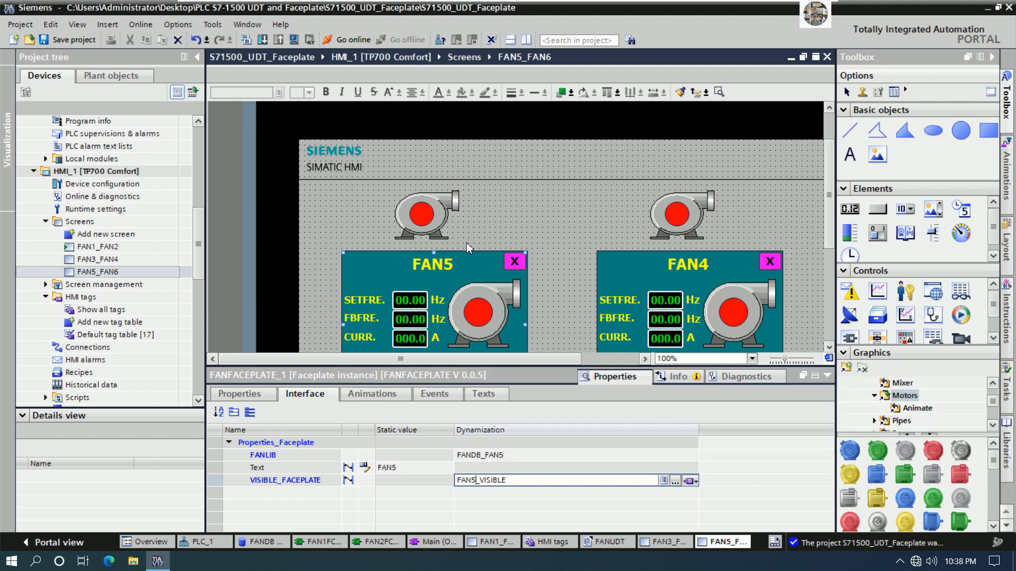
# Link the appearance animation of the red circle on the fan above the FAN5 faceplate to the DRIVE tag of FAN5 in FANDB [DB1].
pyautogui.click(427, 219)
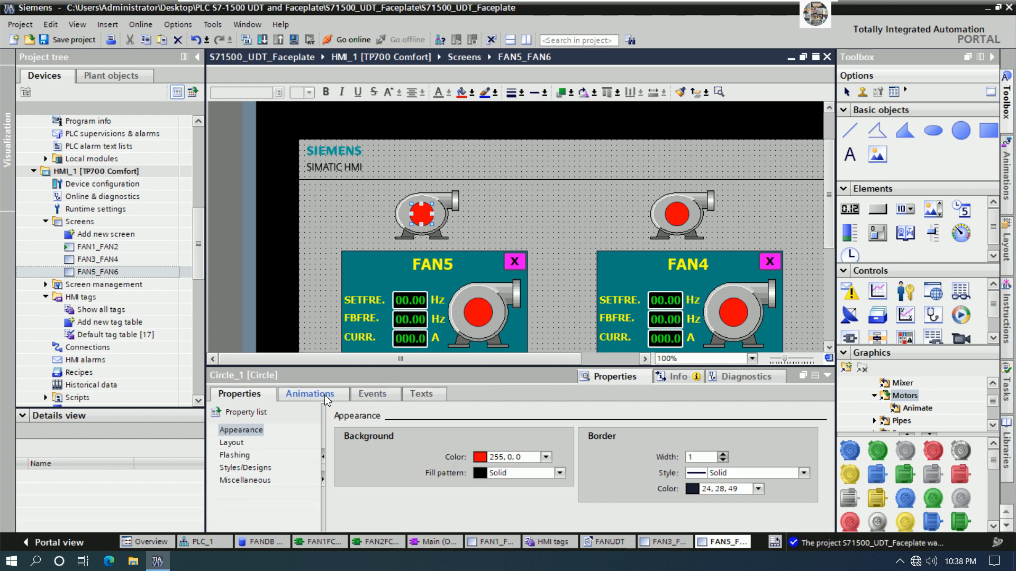
pyautogui.click(326, 400)
pyautogui.click(263, 467)
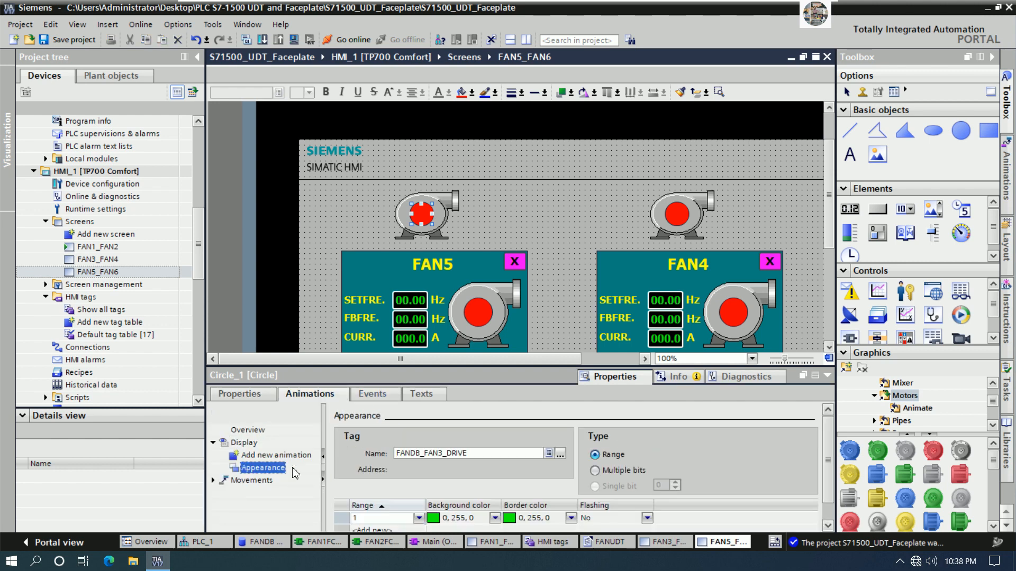
pyautogui.click(561, 454)
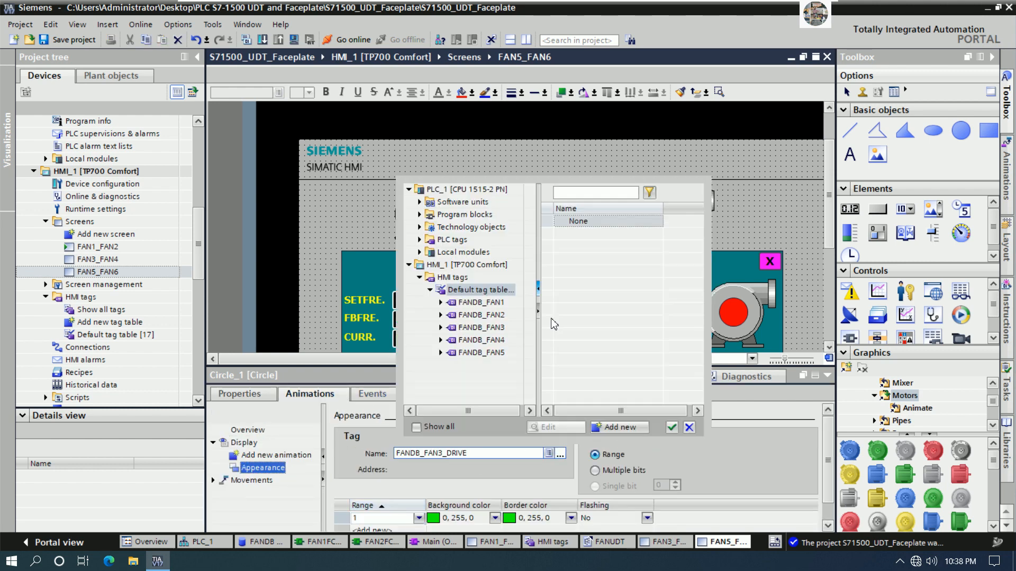
pyautogui.click(419, 214)
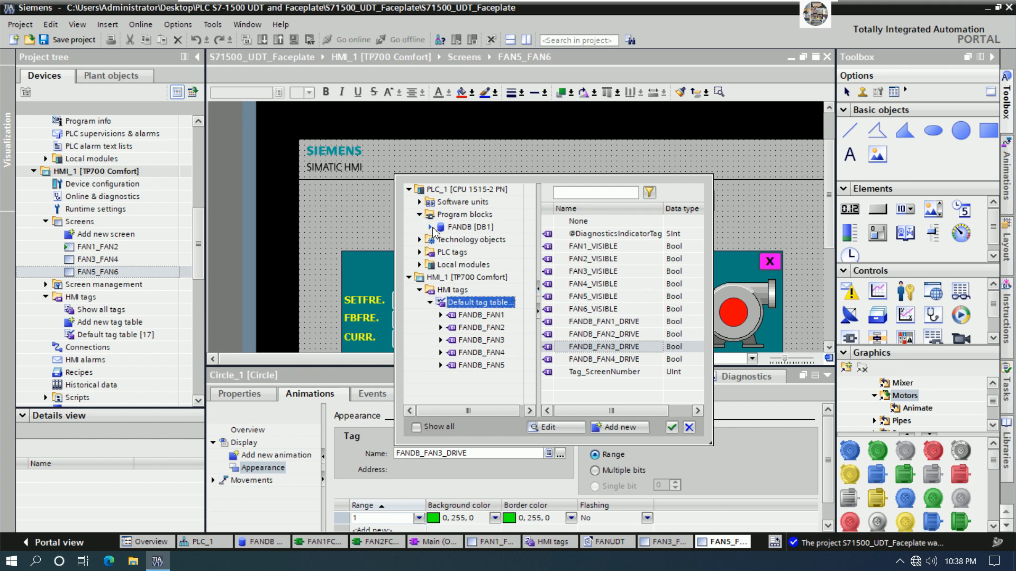
pyautogui.click(432, 227)
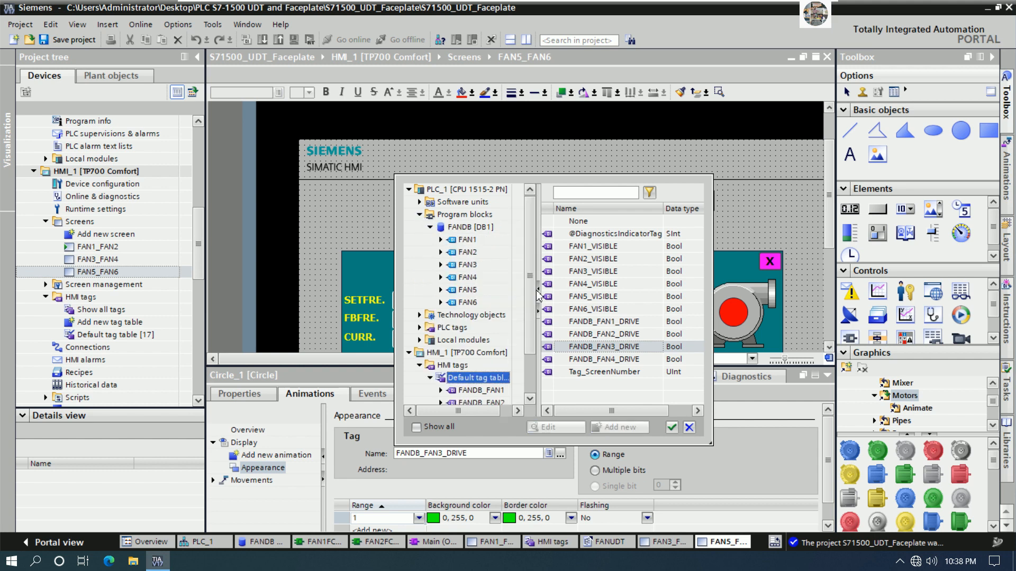
pyautogui.click(467, 290)
pyautogui.click(585, 259)
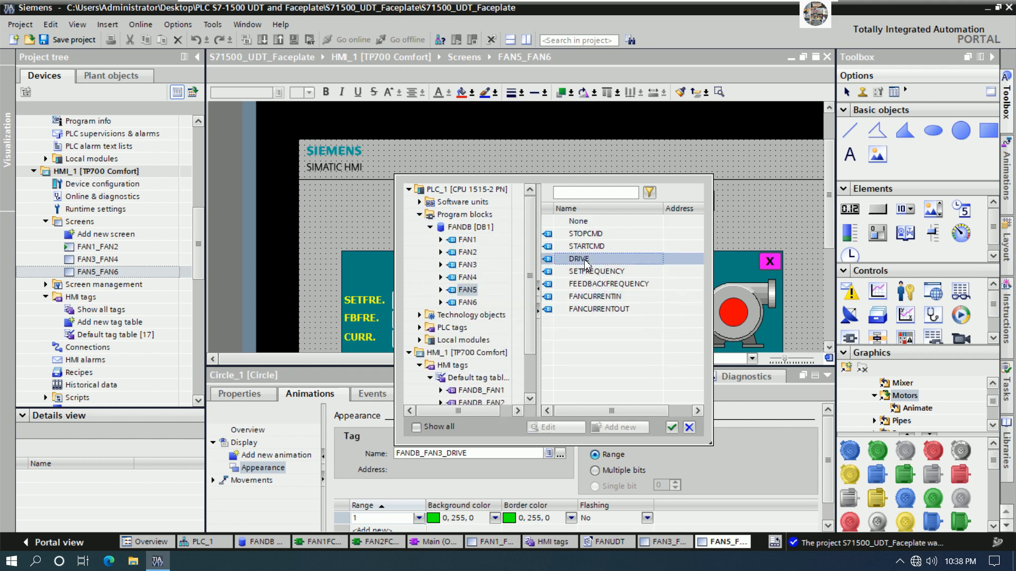
pyautogui.click(672, 428)
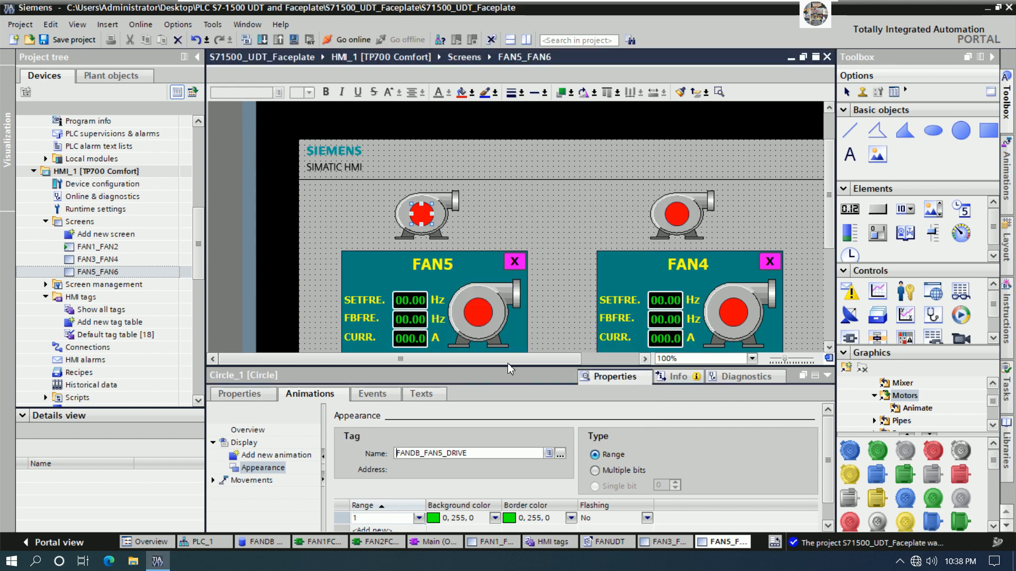
# Set the SetBit tag in the Click event of the button over the fan above the FAN5 faceplate to FAN5_VISIBLE.
pyautogui.click(459, 224)
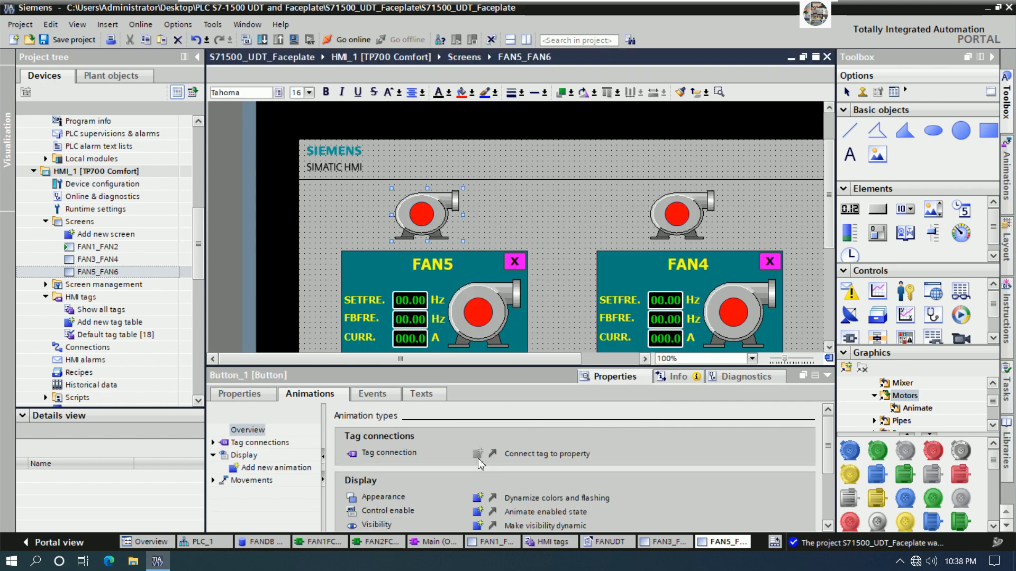
pyautogui.click(371, 393)
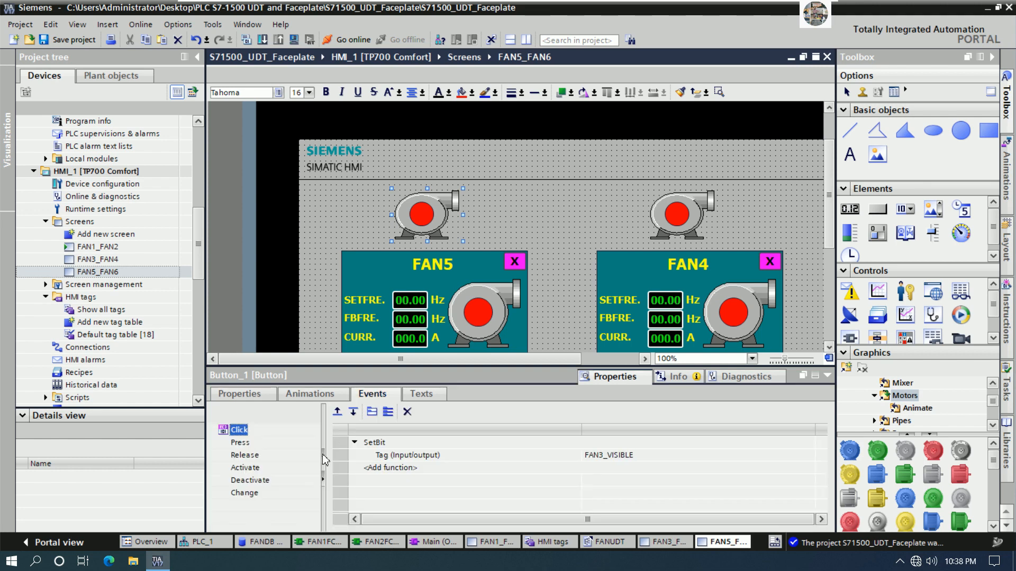
pyautogui.click(606, 456)
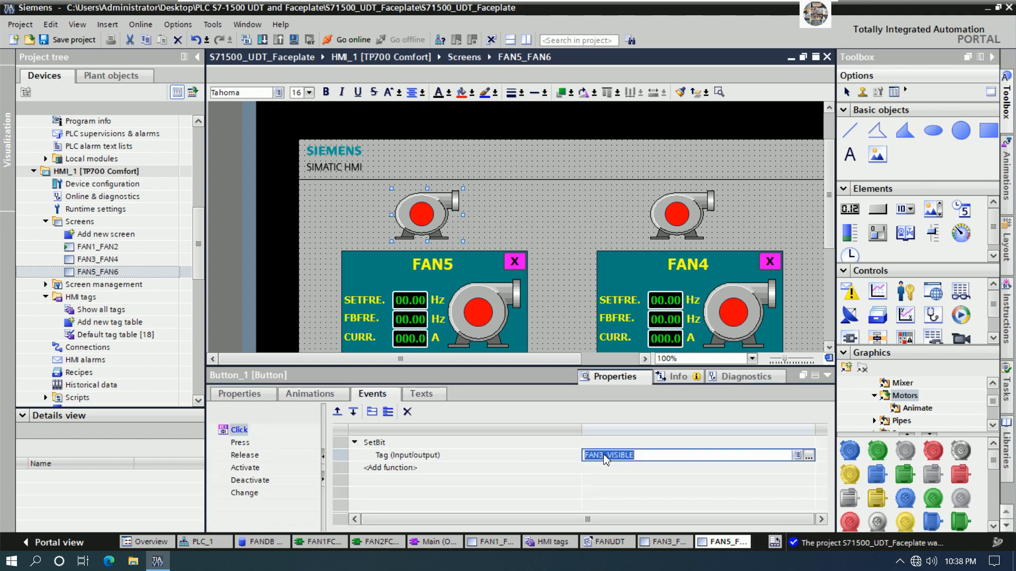
pyautogui.click(603, 455)
pyautogui.press('BackSpace')
pyautogui.write('5')
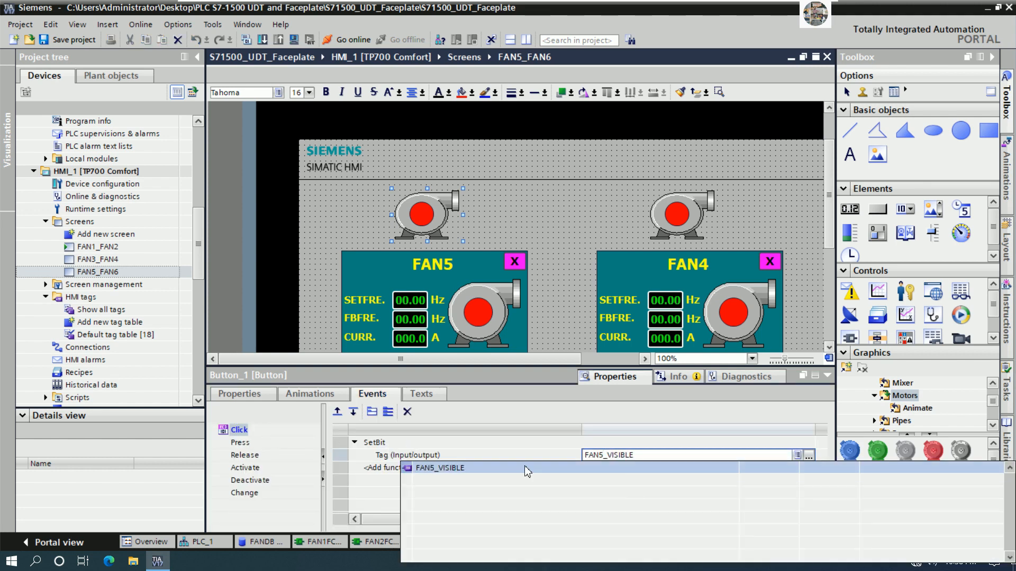
pyautogui.click(825, 377)
# Set the Text interface property of the FAN4 faceplate on the FAN5_FAN6 screen to FAN6.
pyautogui.rightClick(736, 317)
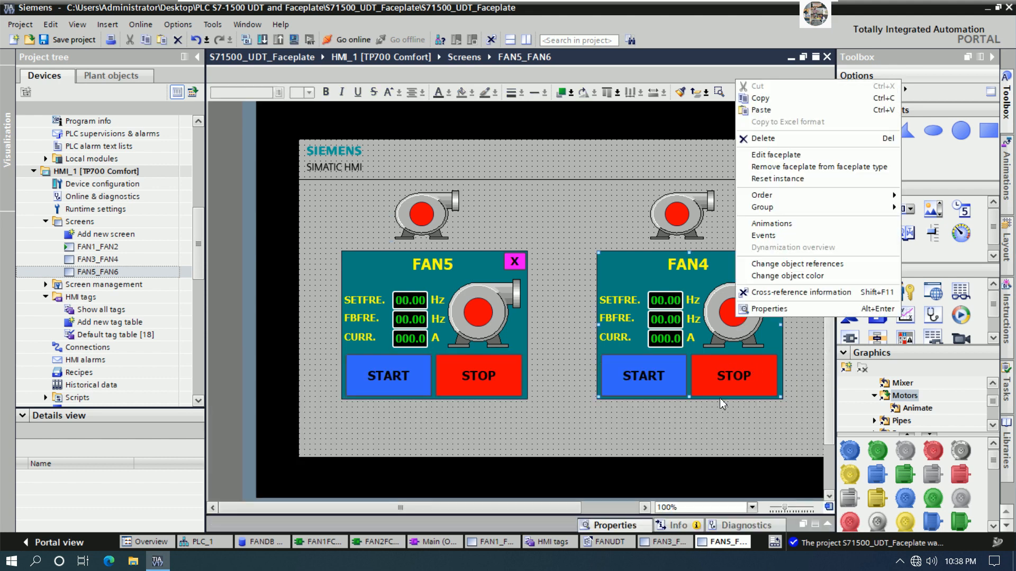
pyautogui.click(774, 312)
pyautogui.click(320, 395)
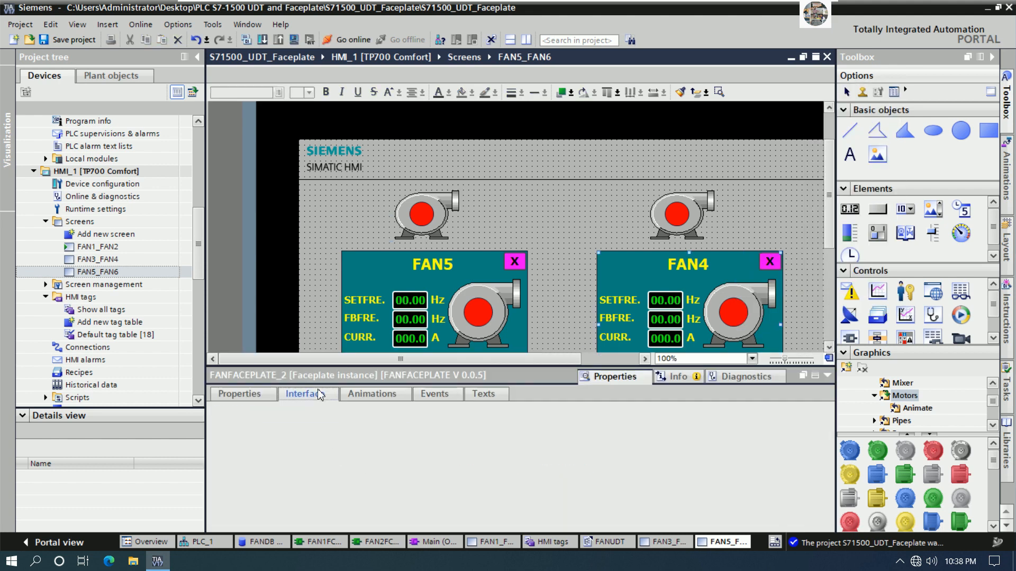
pyautogui.click(408, 469)
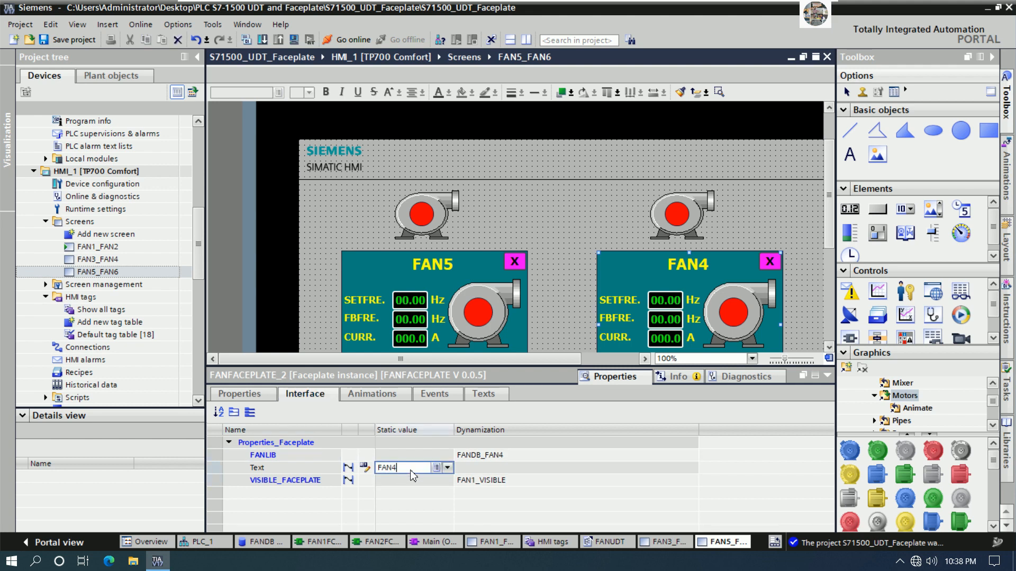
pyautogui.press('BackSpace')
pyautogui.write('6')
pyautogui.press('Return')
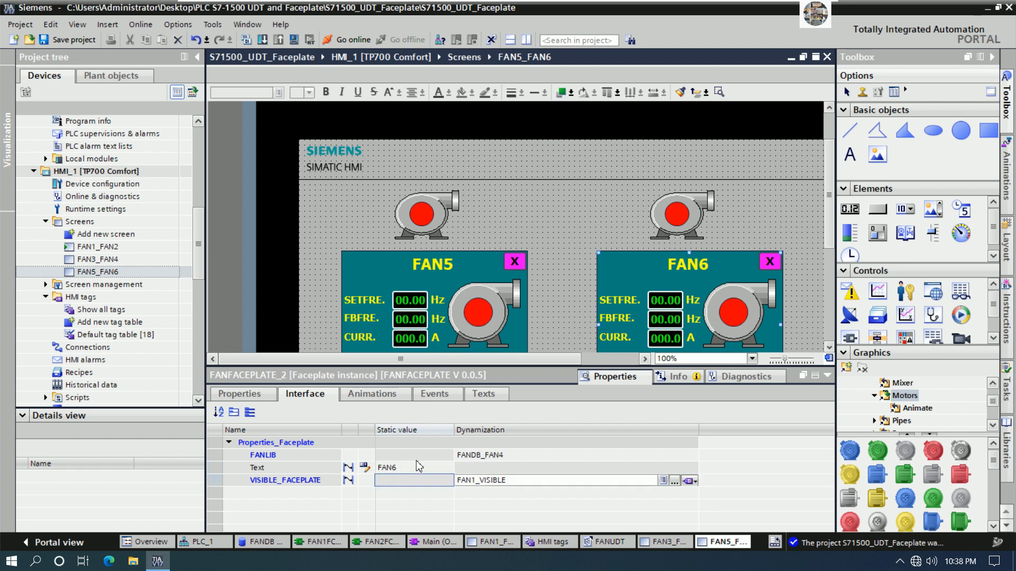
# Link the FAN6 faceplate's FANLIB interface property to the FAN6 tag in the FANDB [DB1] data block.
pyautogui.click(527, 456)
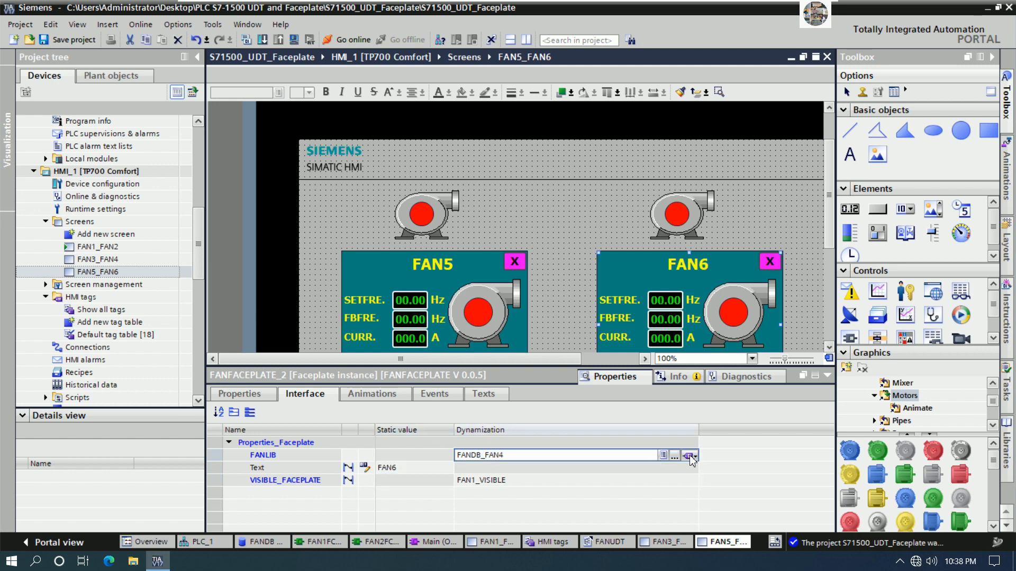
pyautogui.click(686, 457)
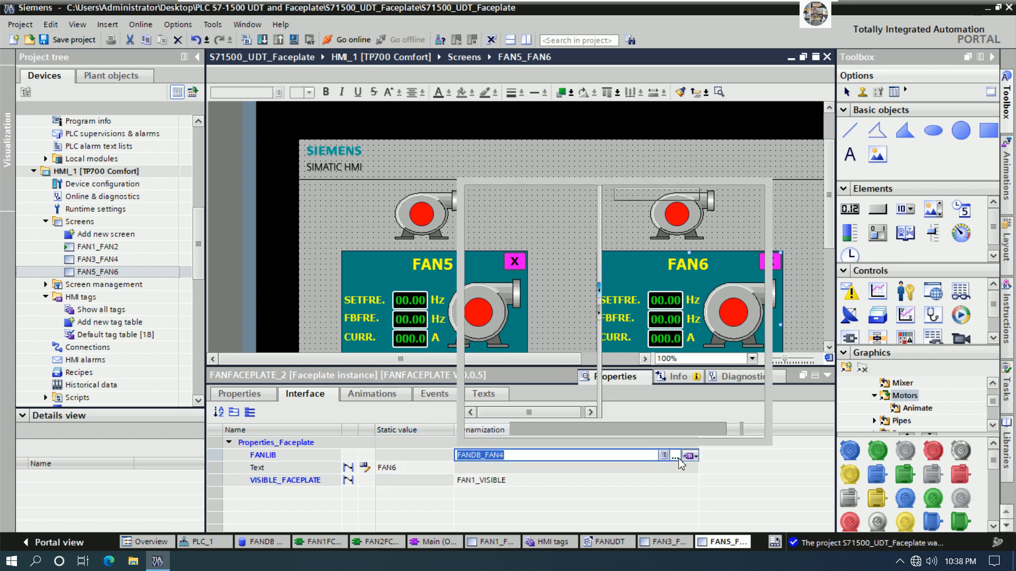
pyautogui.click(480, 217)
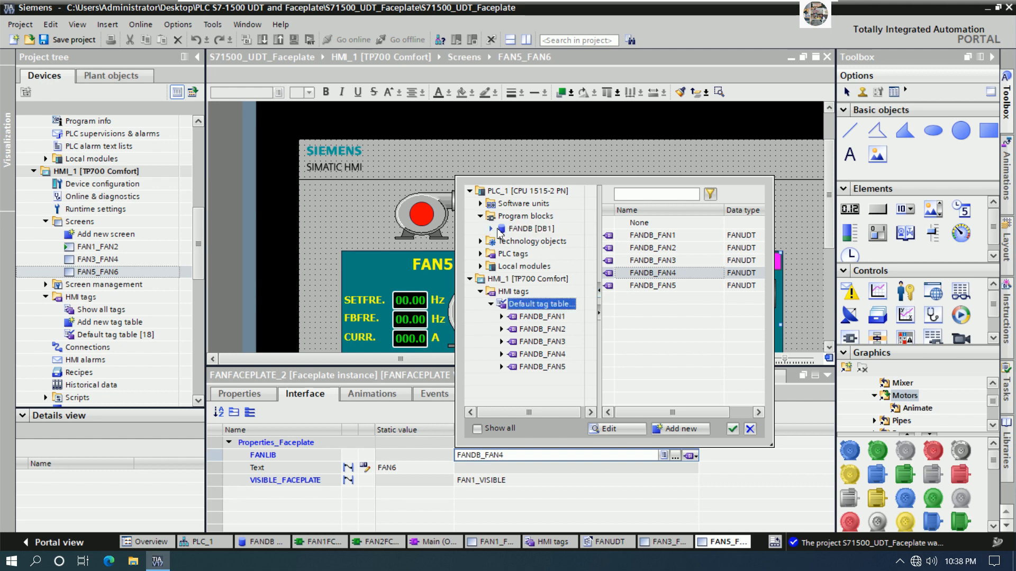
pyautogui.click(523, 229)
pyautogui.click(648, 299)
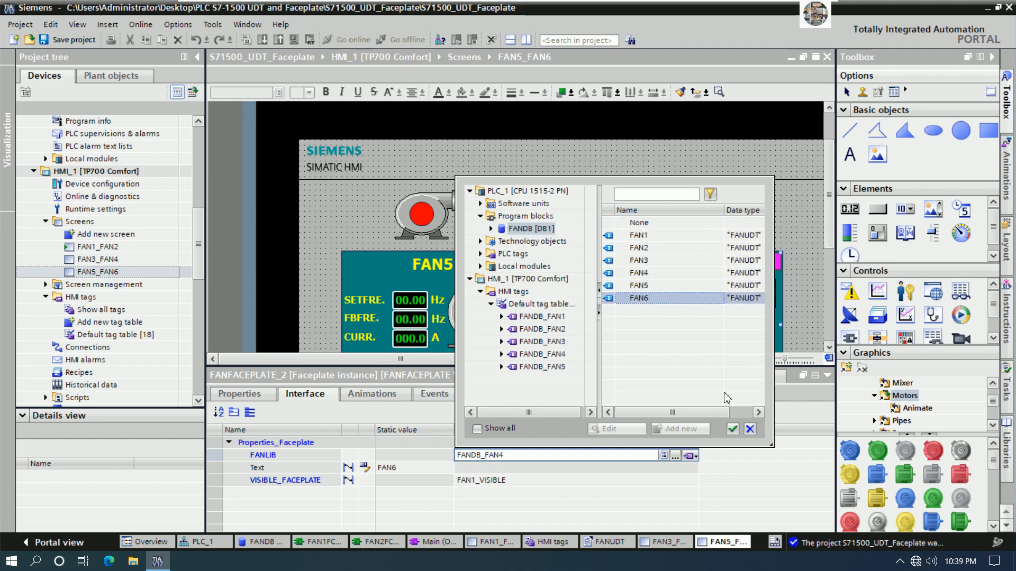
pyautogui.click(735, 429)
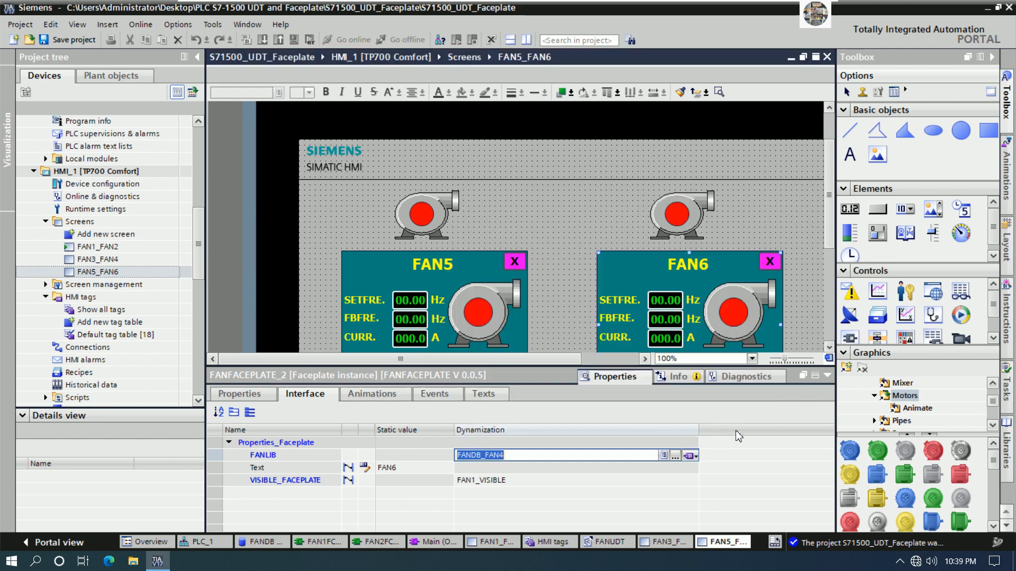
# Set the FAN6 faceplate's VISIBLE_FACEPLATE dynamization to the FAN6_VISIBLE tag.
pyautogui.click(533, 481)
pyautogui.click(476, 482)
pyautogui.click(476, 482)
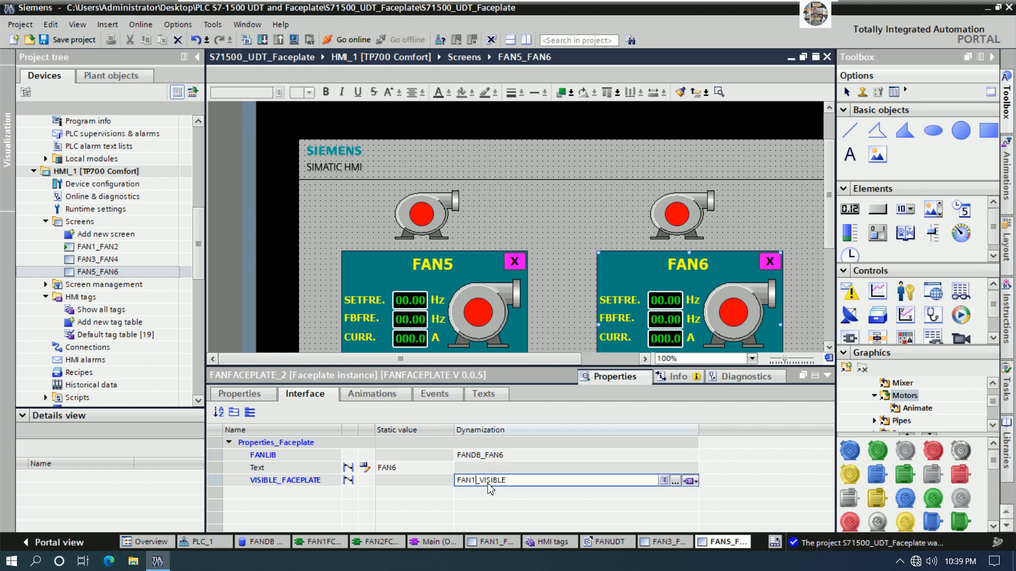
pyautogui.press('BackSpace')
pyautogui.write('6')
# Link the appearance animation of the red circle on the fan above the FAN6 faceplate to the DRIVE tag of FAN6 in FANDB [DB1].
pyautogui.click(677, 214)
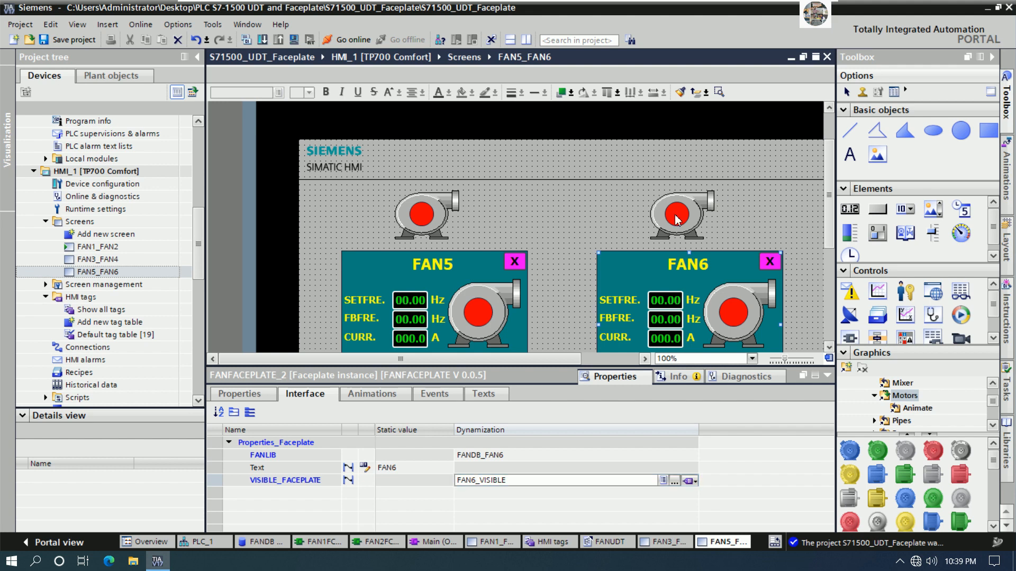
pyautogui.click(316, 395)
pyautogui.click(263, 467)
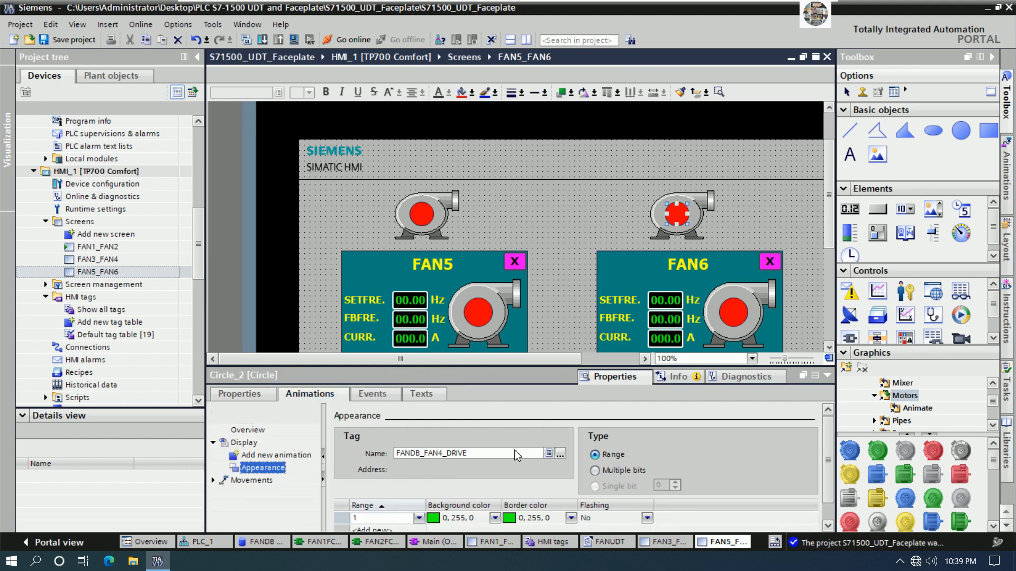
pyautogui.click(560, 453)
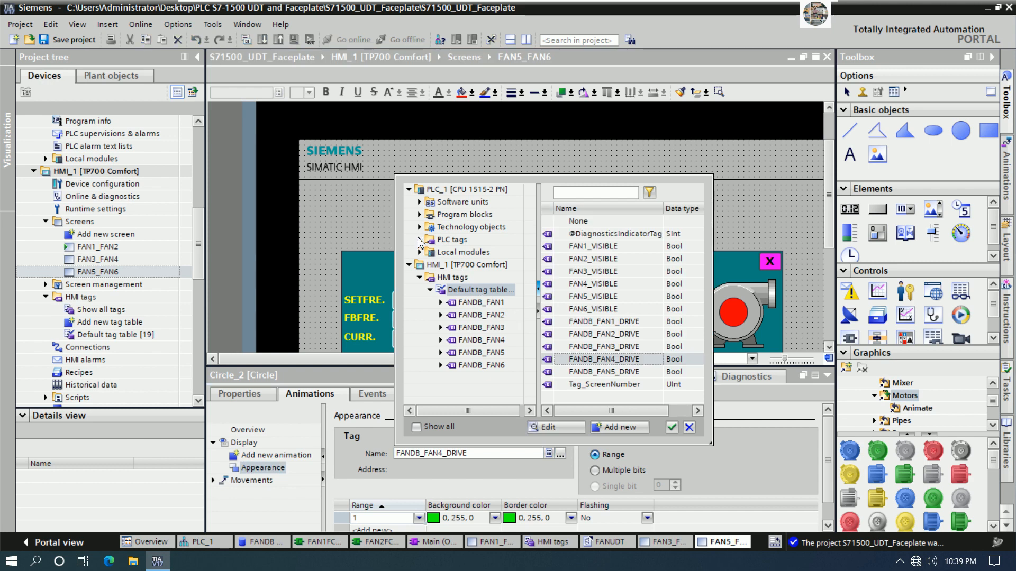
pyautogui.click(420, 215)
pyautogui.click(429, 227)
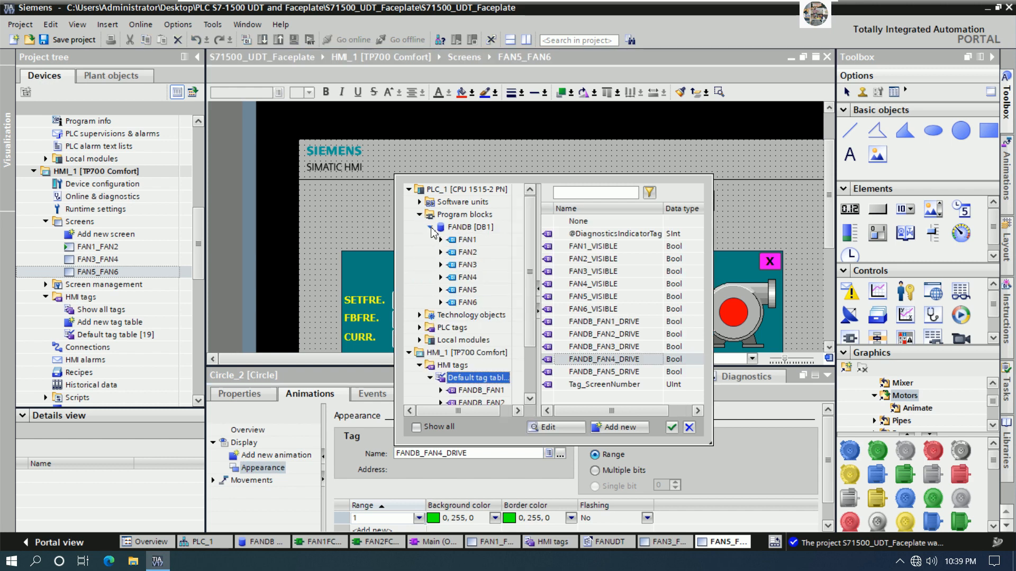
pyautogui.click(467, 302)
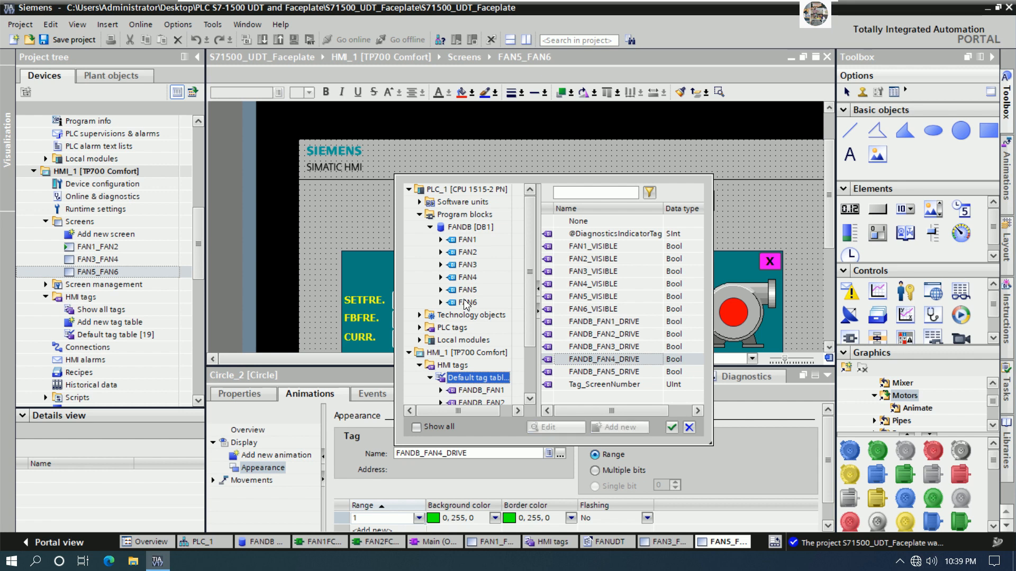
pyautogui.click(582, 258)
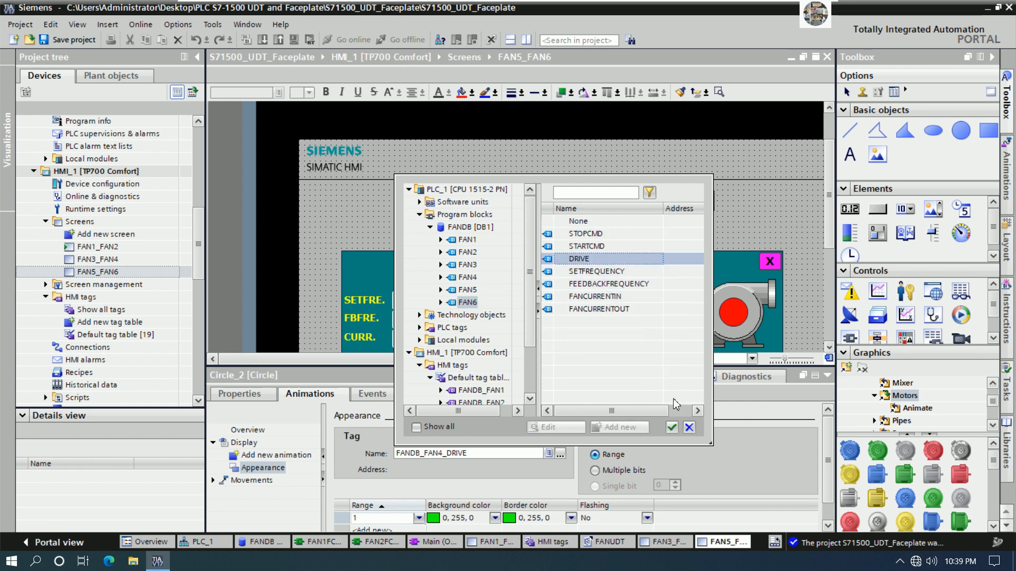
pyautogui.click(672, 428)
pyautogui.click(827, 375)
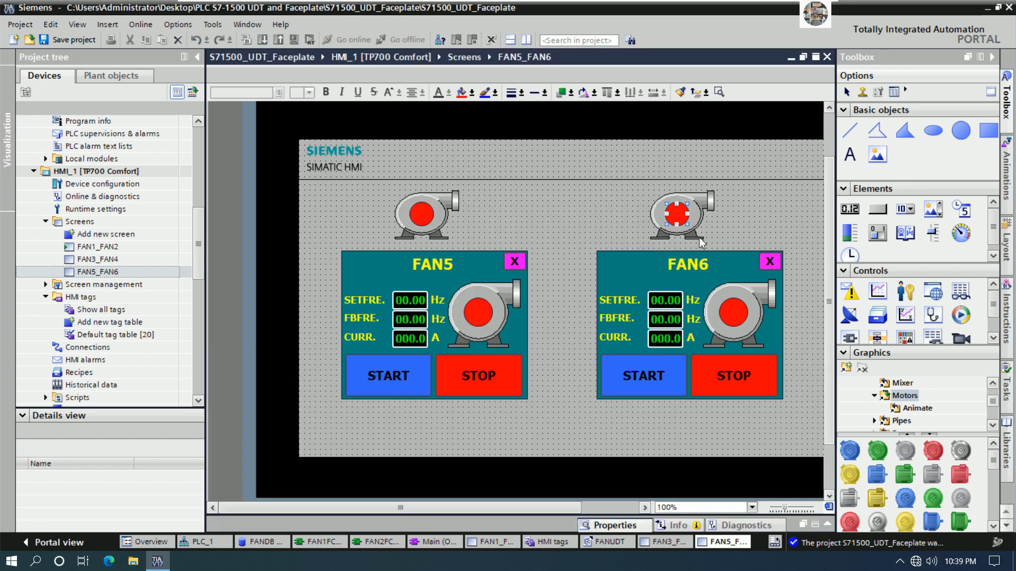
# Set the SetBit tag in the Click event of the button over the fan above the FAN6 faceplate to FAN6_VISIBLE.
pyautogui.click(720, 227)
pyautogui.rightClick(721, 229)
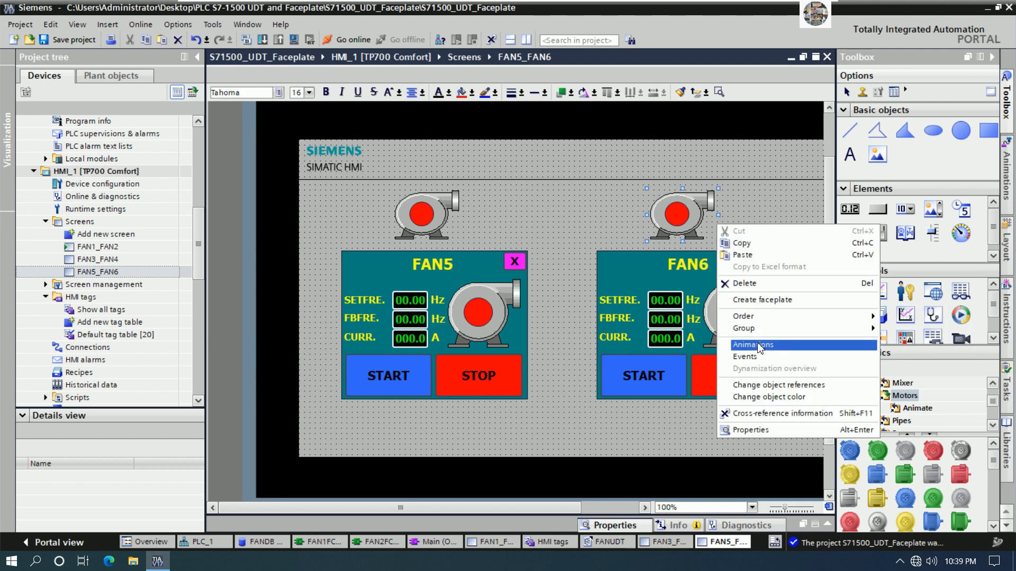
pyautogui.click(752, 357)
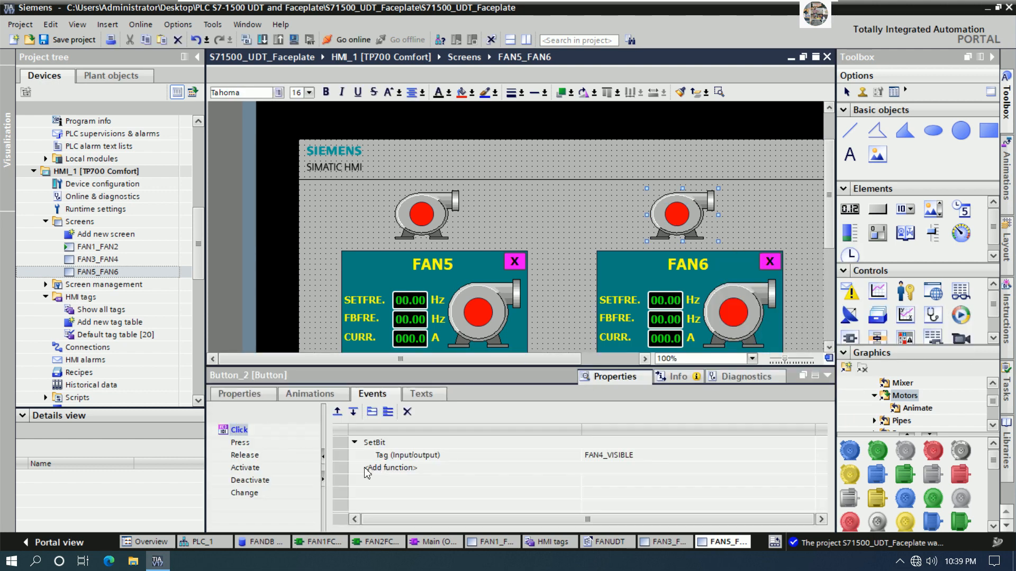
pyautogui.click(629, 456)
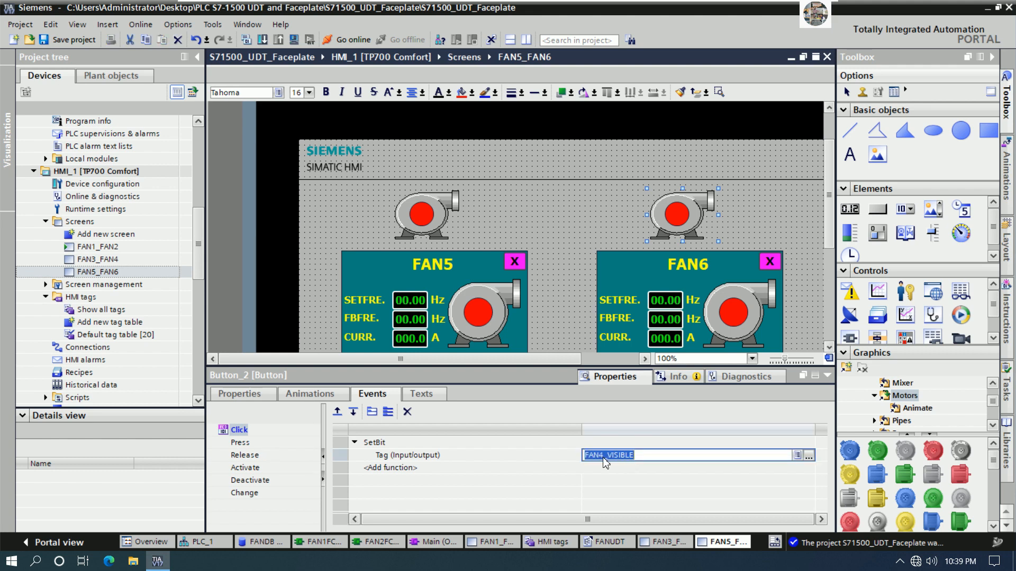
pyautogui.click(605, 458)
pyautogui.press('BackSpace')
pyautogui.write('6')
pyautogui.click(468, 470)
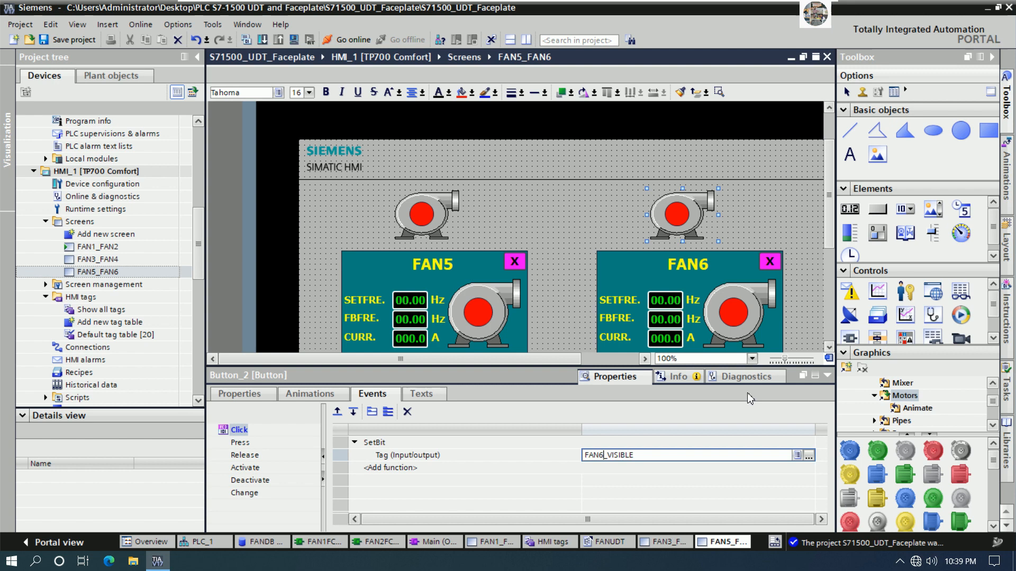
pyautogui.click(827, 376)
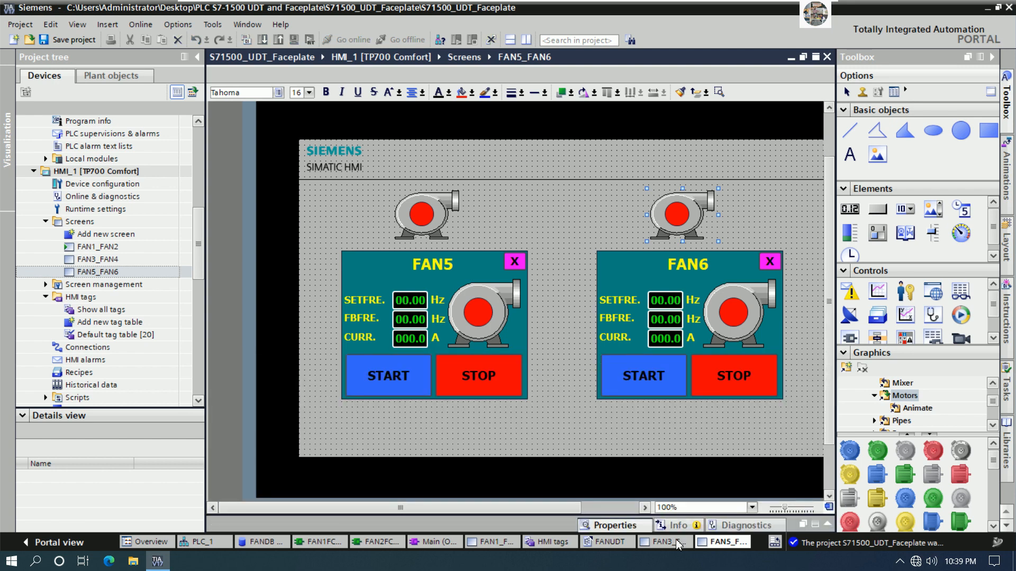
# On the FAN3_FAN4 screen, set the FAN4 faceplate's VISIBLE_FACEPLATE dynamization to the FAN4_VISIBLE tag.
pyautogui.click(667, 542)
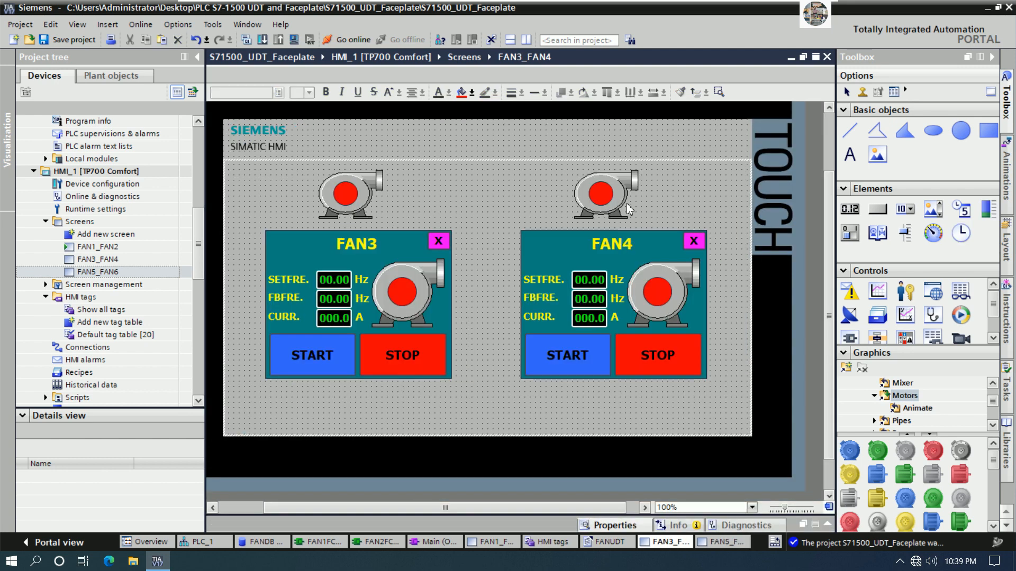
pyautogui.click(607, 201)
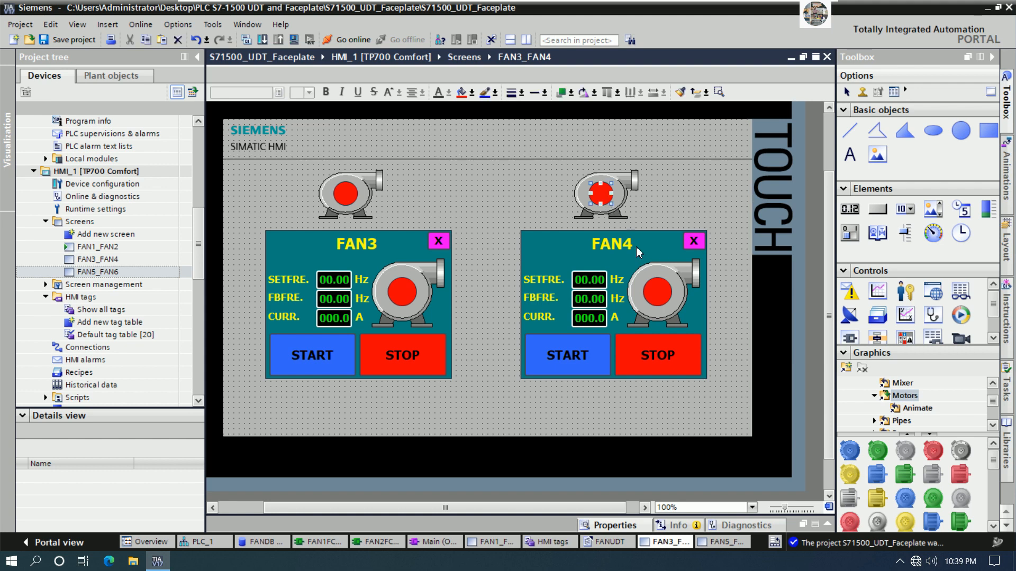
pyautogui.click(655, 255)
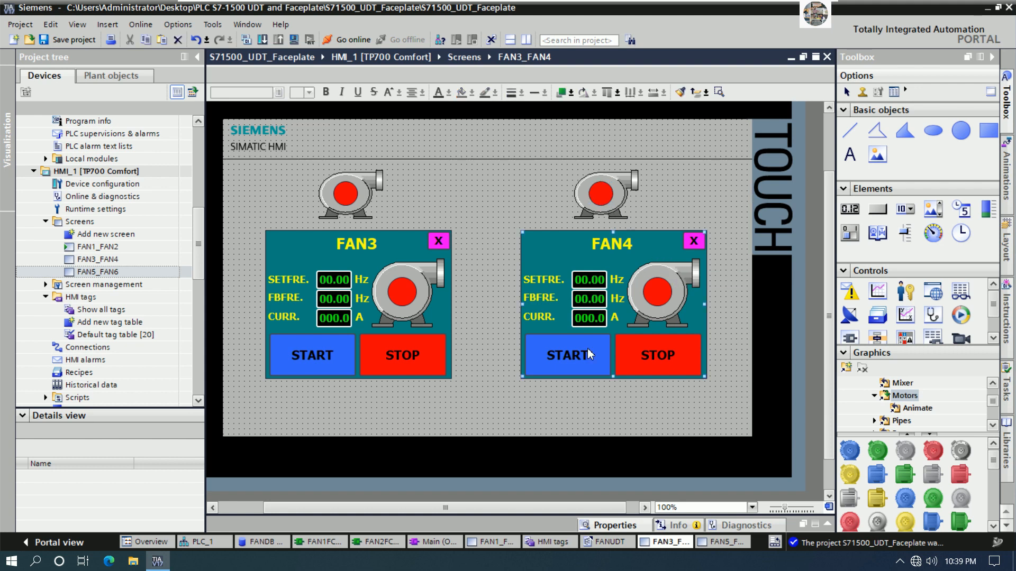
pyautogui.rightClick(625, 288)
pyautogui.click(651, 515)
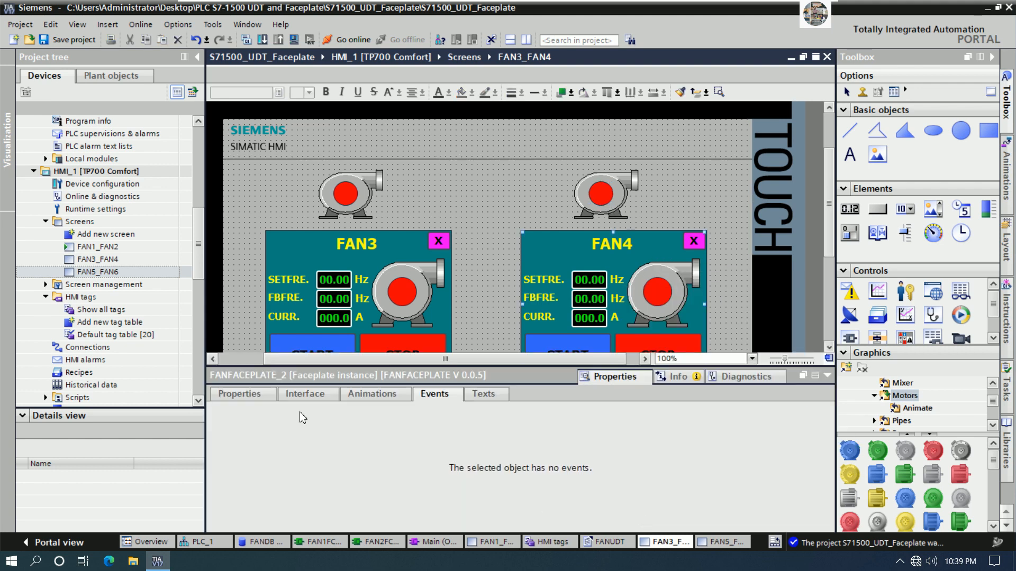
pyautogui.click(305, 393)
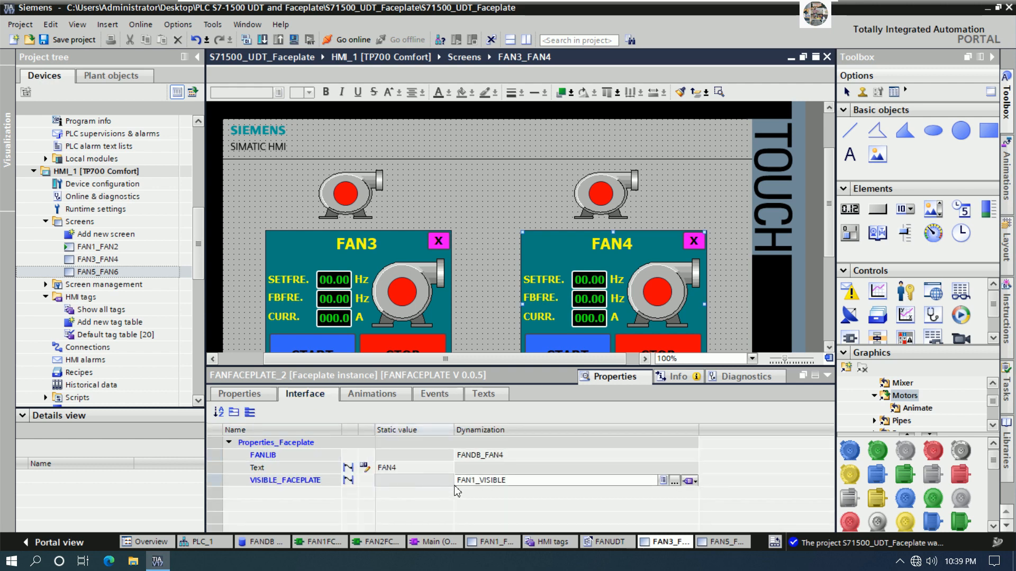
pyautogui.click(476, 479)
pyautogui.click(476, 479)
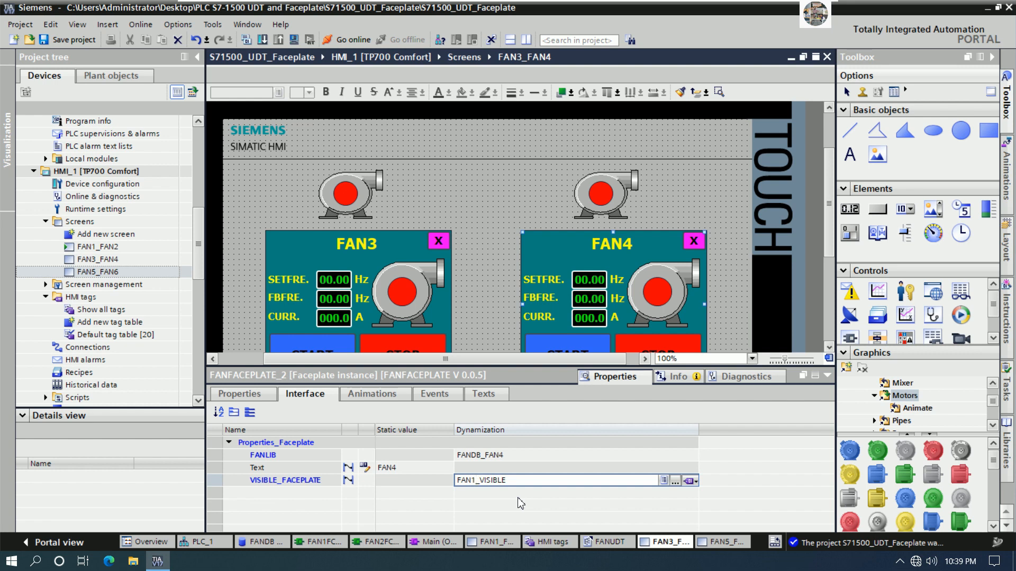
pyautogui.press('BackSpace')
pyautogui.write('4')
pyautogui.click(449, 379)
pyautogui.click(602, 198)
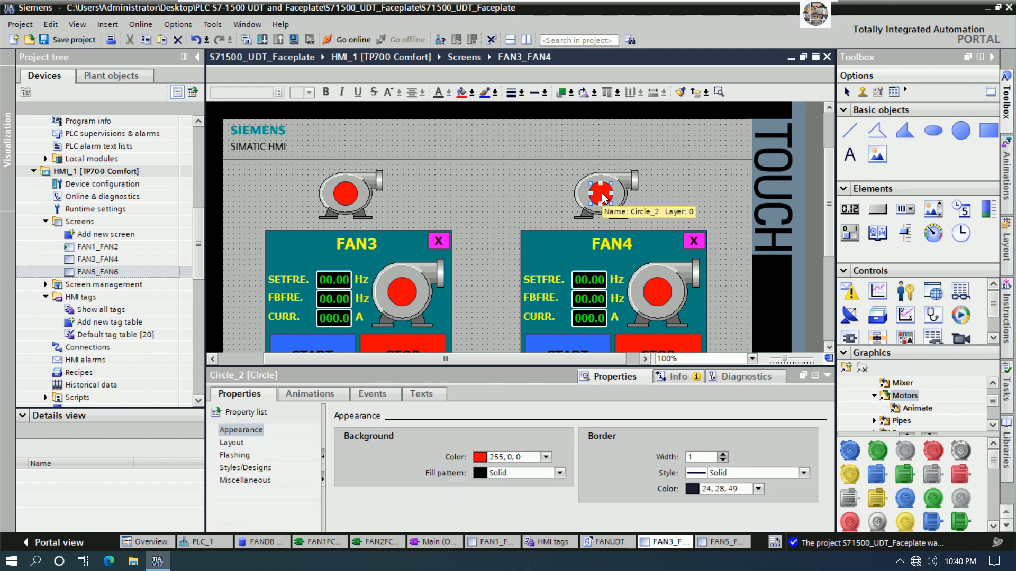
pyautogui.click(827, 376)
pyautogui.click(733, 247)
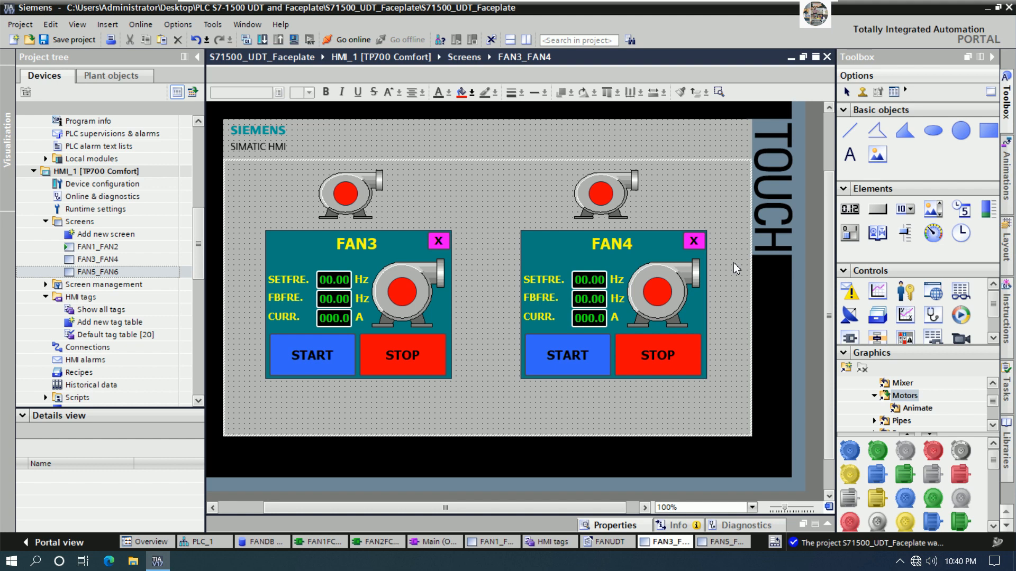
# Add a button labelled GO TO MAIN SCREEN below the FAN3 faceplate on the FAN3_FAN4 screen.
pyautogui.click(878, 209)
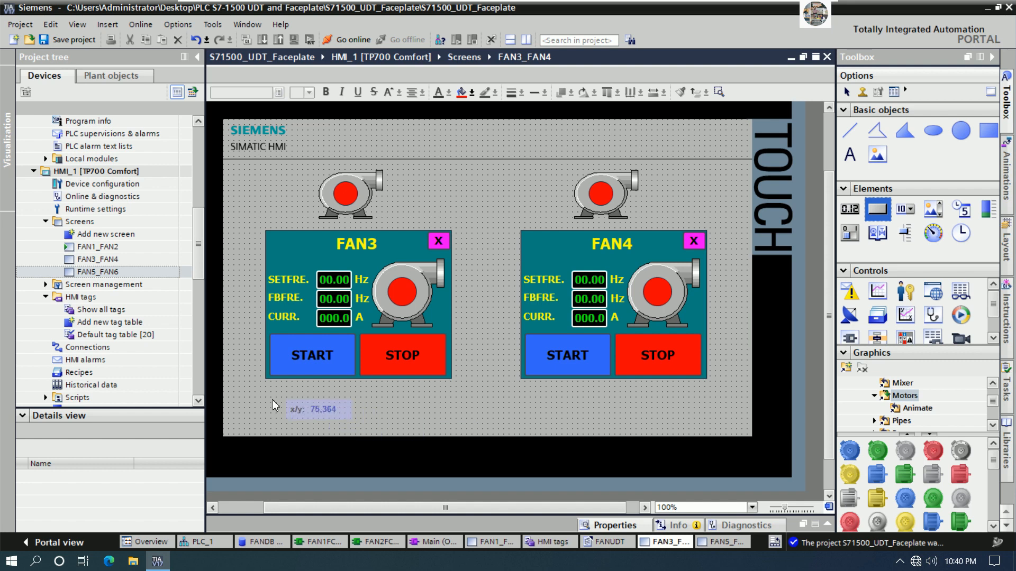
pyautogui.moveTo(272, 399); pyautogui.dragTo(376, 433)
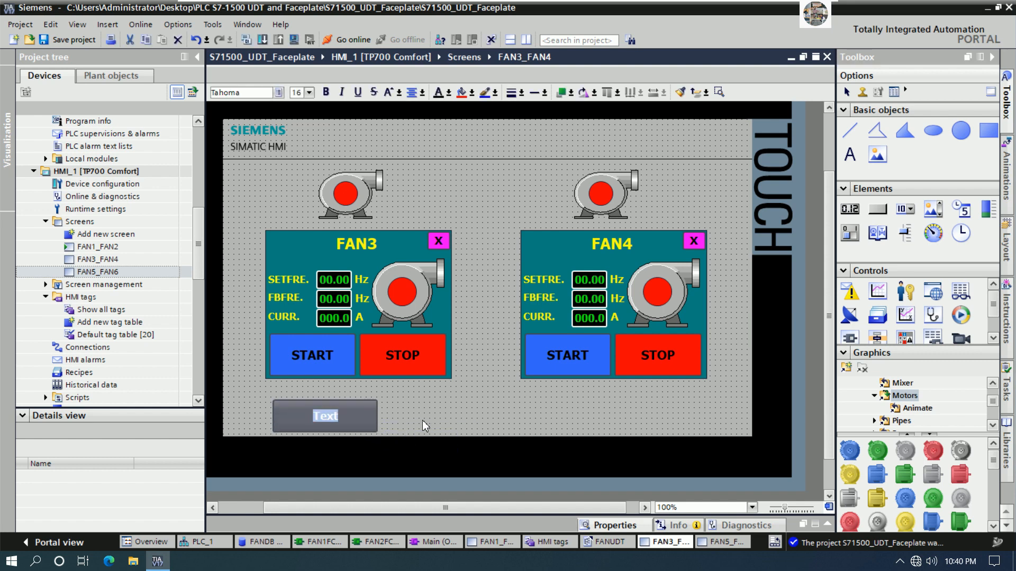
pyautogui.write('GO TO MA')
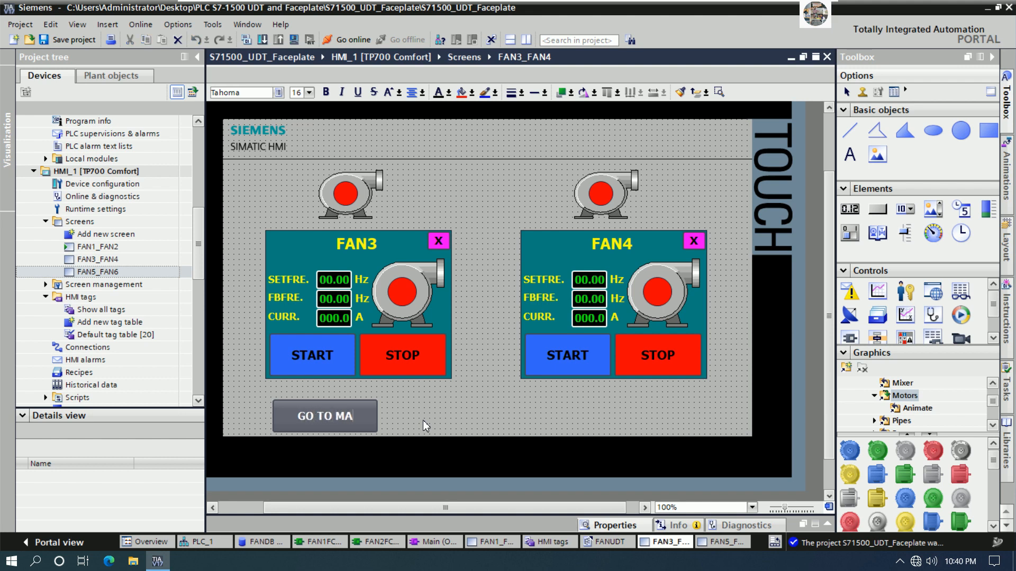
pyautogui.write('IN SCREEN')
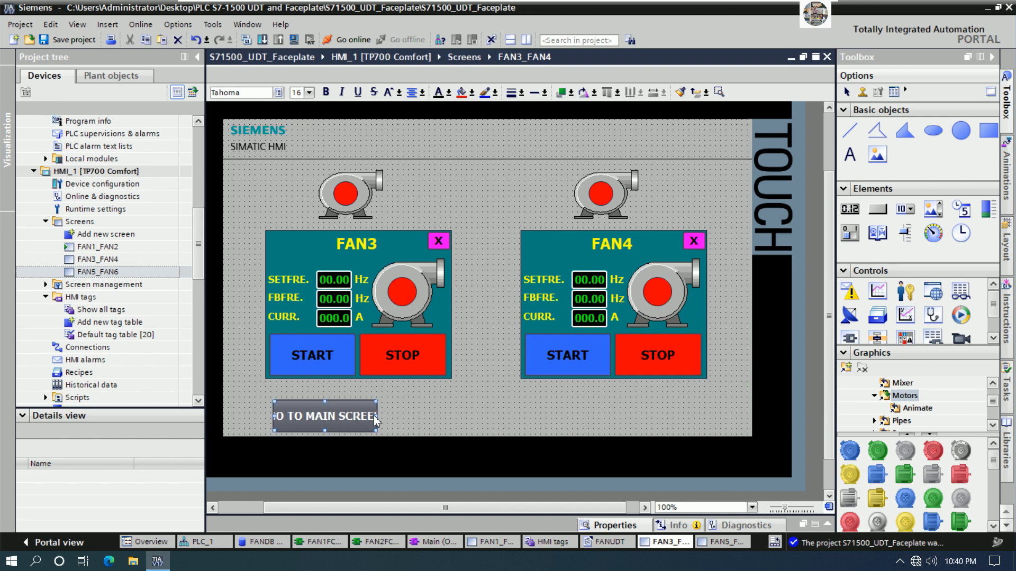
# Widen the GO TO MAIN SCREEN button to fit its text and place a copy beside it labelled FAN2_FAN2 SCREEN.
pyautogui.moveTo(378, 421); pyautogui.dragTo(524, 419)
pyautogui.click(494, 412)
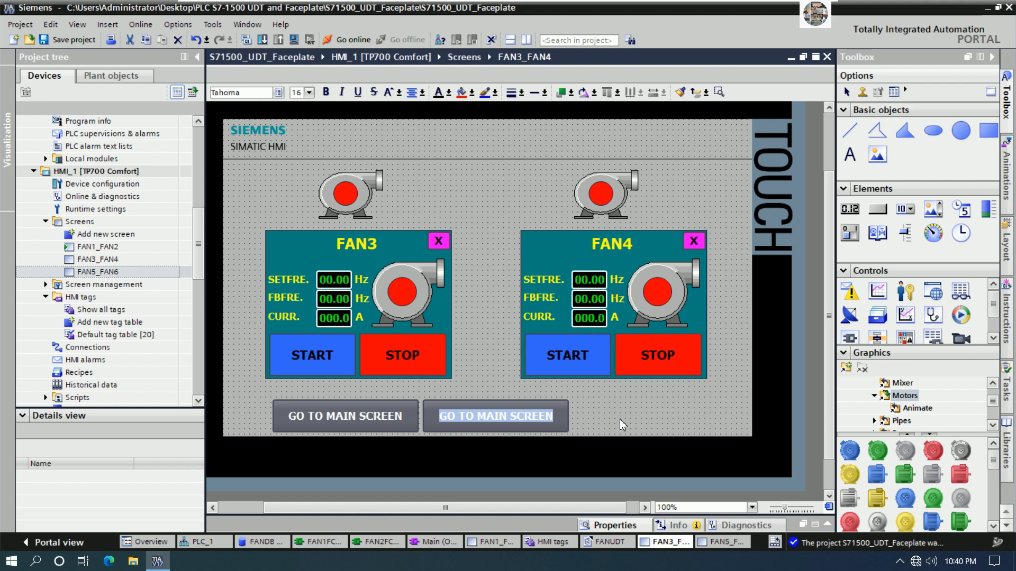
pyautogui.write('FAN')
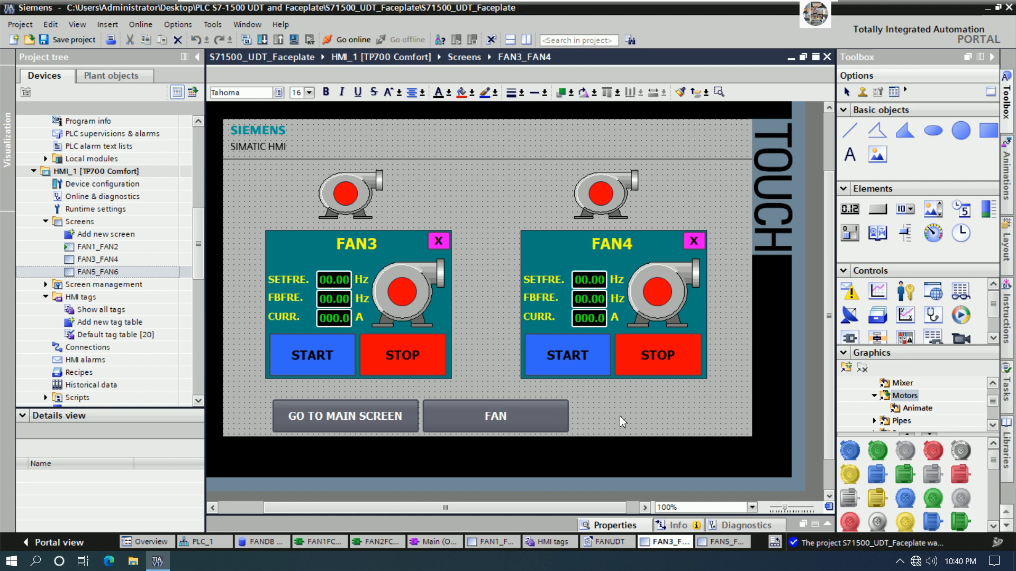
pyautogui.write('2_FAN')
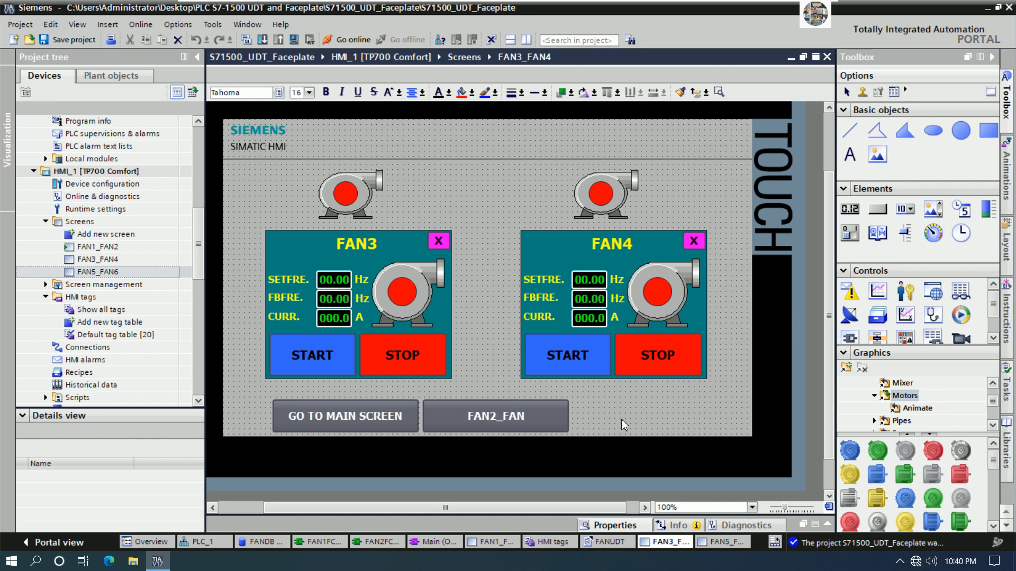
pyautogui.write('2 SCR')
pyautogui.write('EEN')
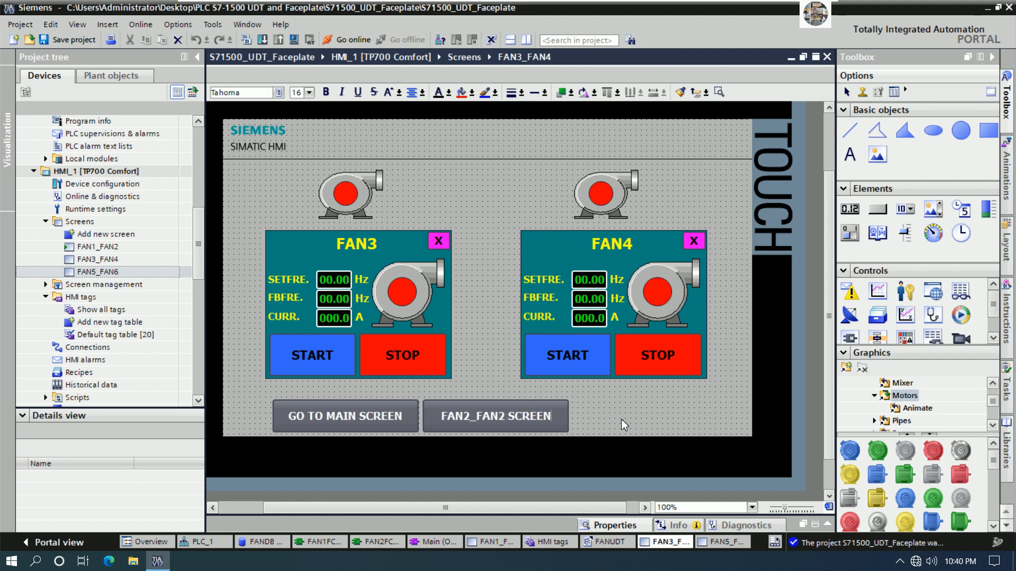
pyautogui.click(621, 419)
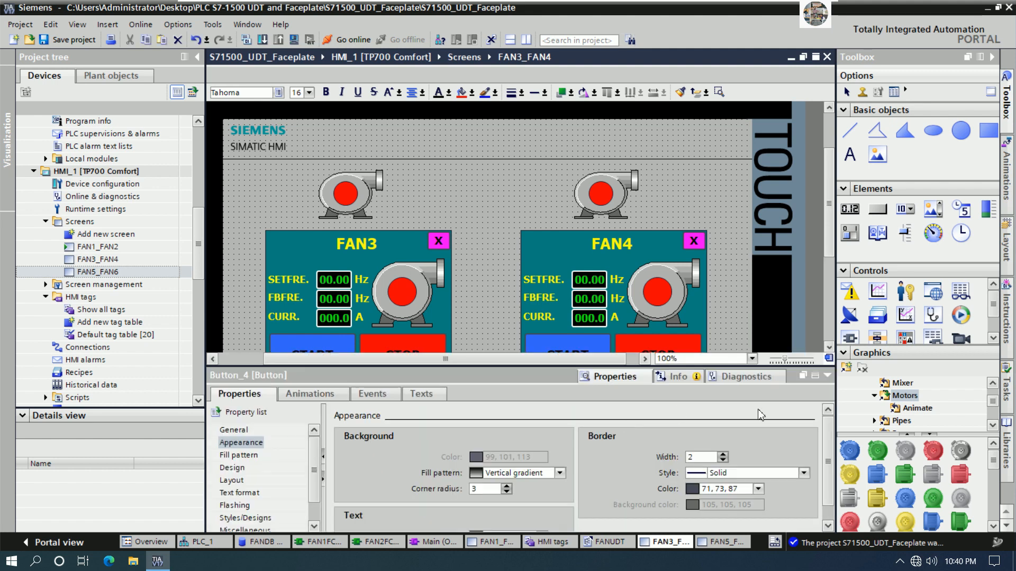
pyautogui.click(828, 376)
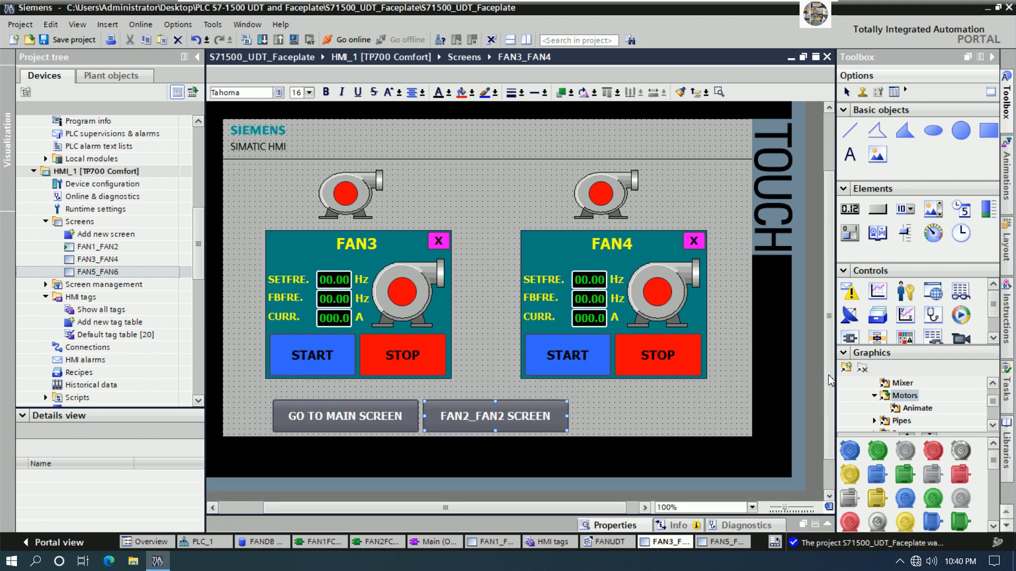
pyautogui.click(609, 404)
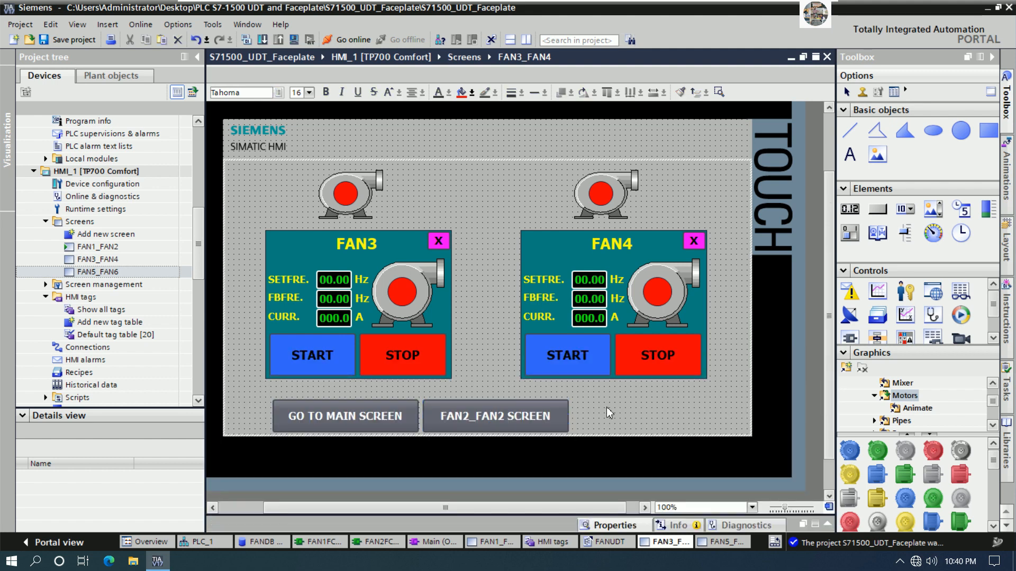
# Duplicate the FAN2_FAN2 SCREEN button and place the copy at the end of the button row, below the FAN4 faceplate.
pyautogui.rightClick(517, 411)
pyautogui.click(540, 215)
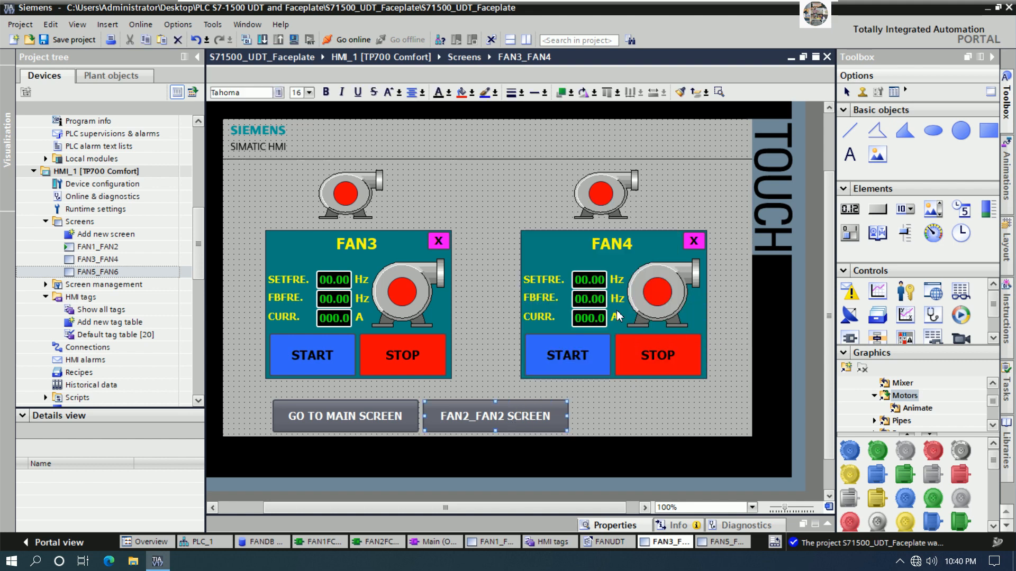
pyautogui.rightClick(643, 394)
pyautogui.click(675, 231)
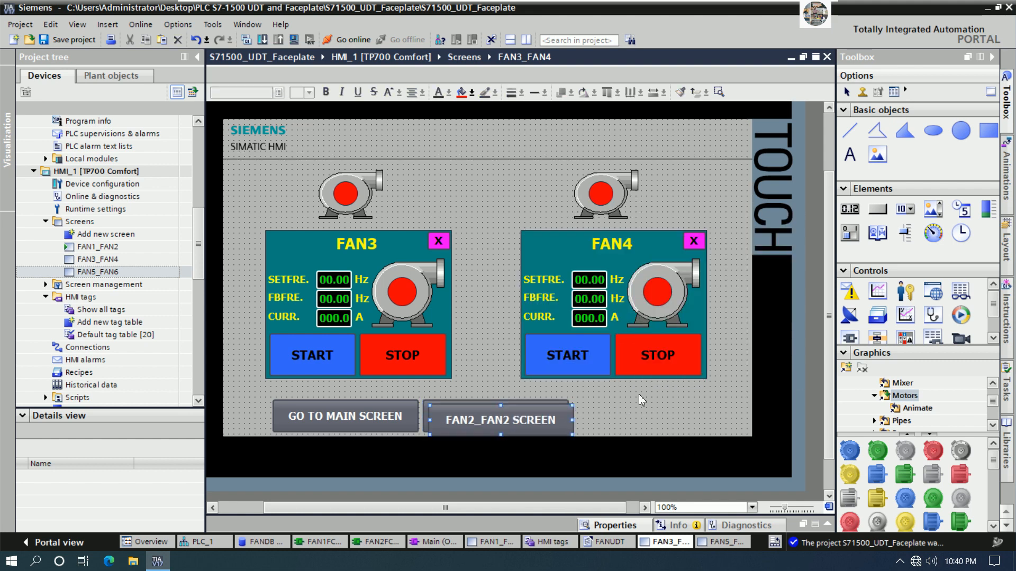
pyautogui.moveTo(538, 425); pyautogui.dragTo(688, 422)
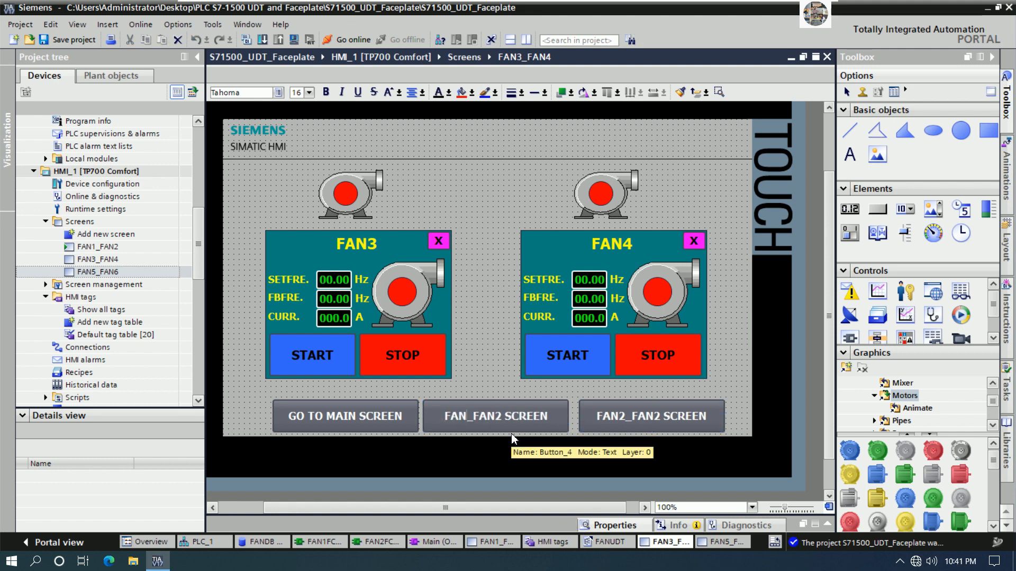
# Relabel the middle button FAN1_FAN2 SCREEN and the button below the FAN4 faceplate FAN4_FAN4 SCREEN.
pyautogui.press('BackSpace')
pyautogui.write('1')
pyautogui.click(620, 421)
pyautogui.doubleClick(620, 422)
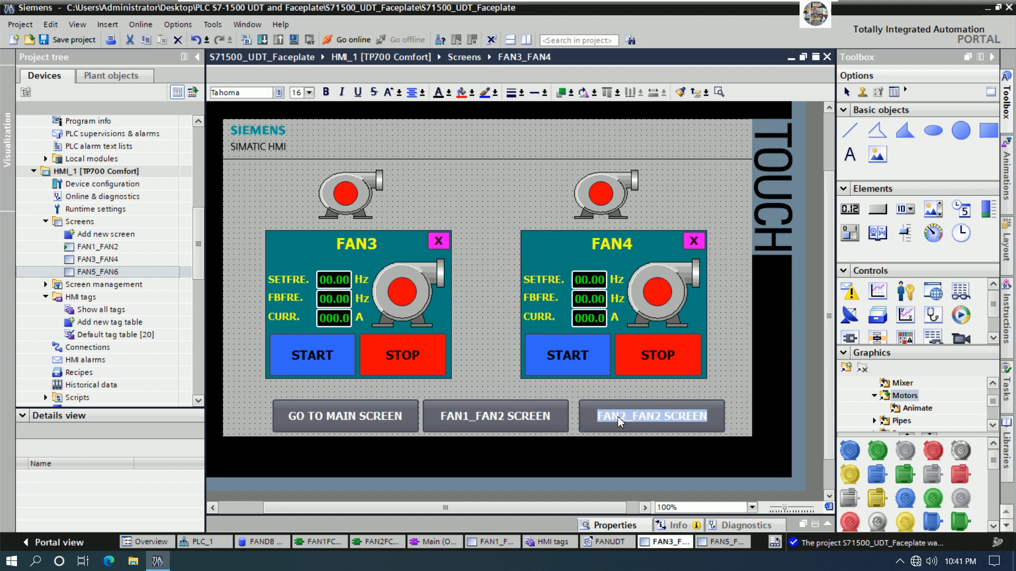
pyautogui.click(626, 418)
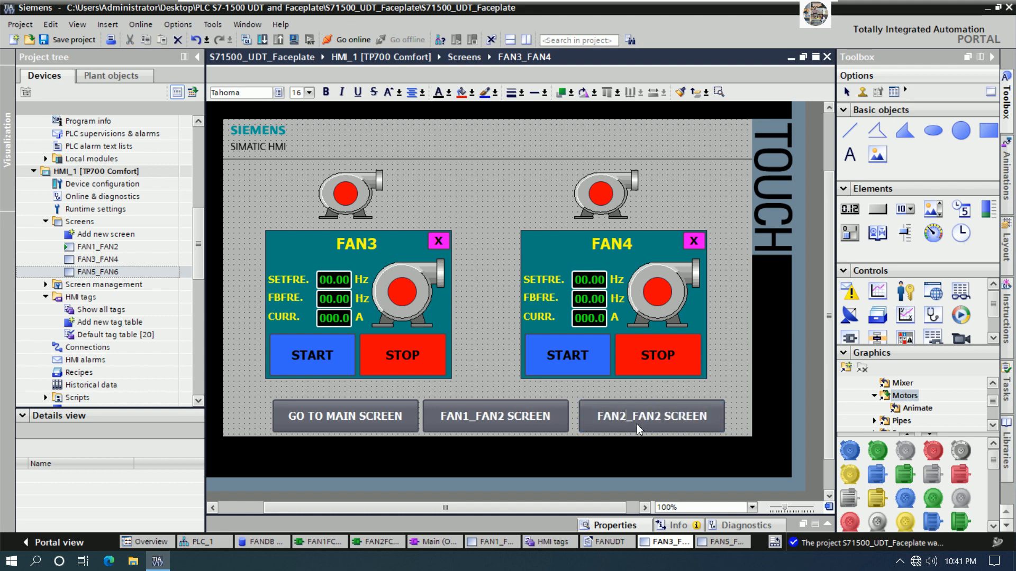
pyautogui.press('BackSpace')
pyautogui.write('4')
pyautogui.press('BackSpace')
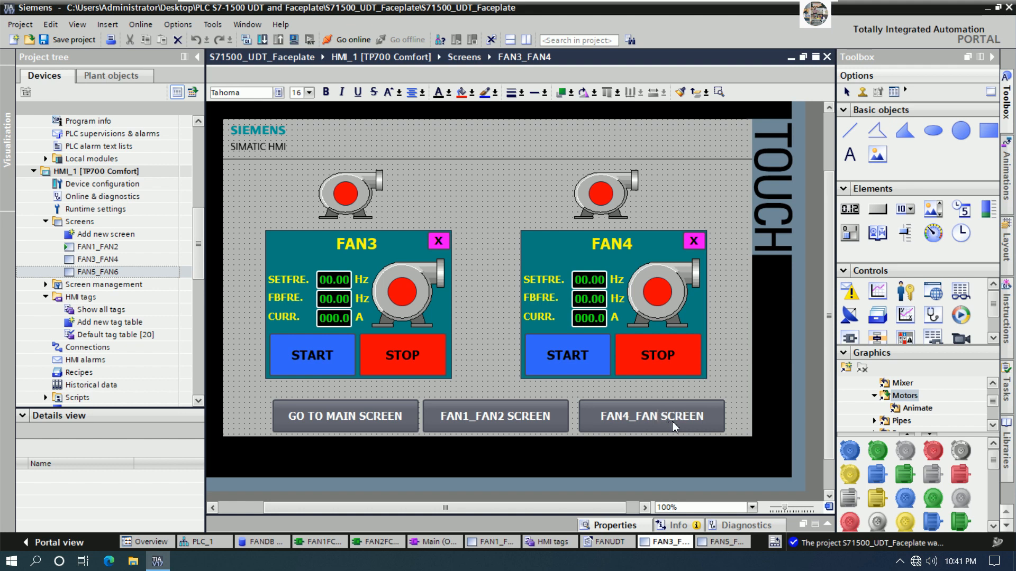
pyautogui.write('4')
pyautogui.click(735, 371)
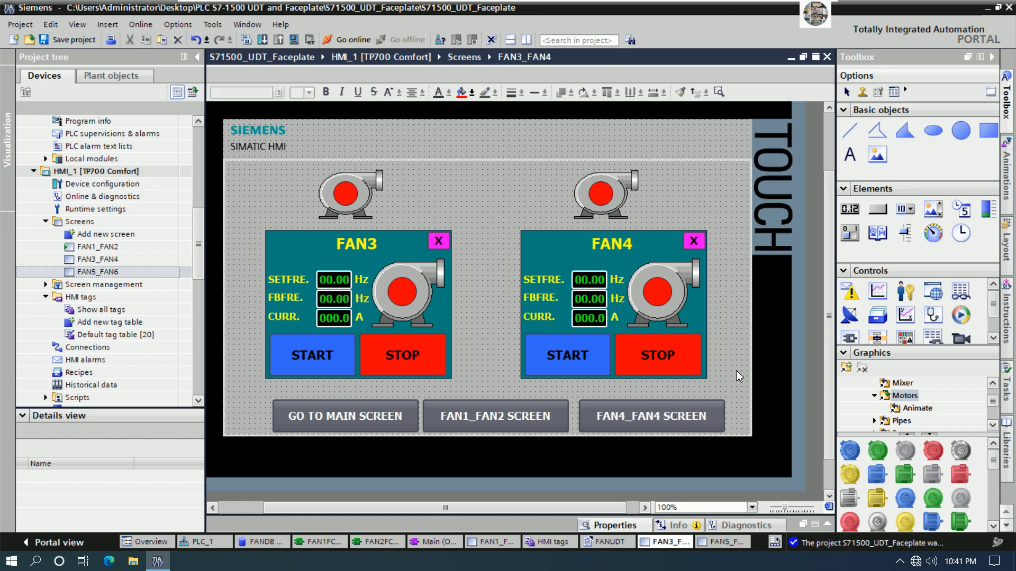
# Move the FAN4_FAN4 SCREEN button left until it sits close beside the FAN1_FAN2 SCREEN button.
pyautogui.moveTo(605, 421); pyautogui.dragTo(600, 421)
pyautogui.press('Left')
pyautogui.press('Left')
pyautogui.press('Left')
pyautogui.press('Left')
pyautogui.press('Left')
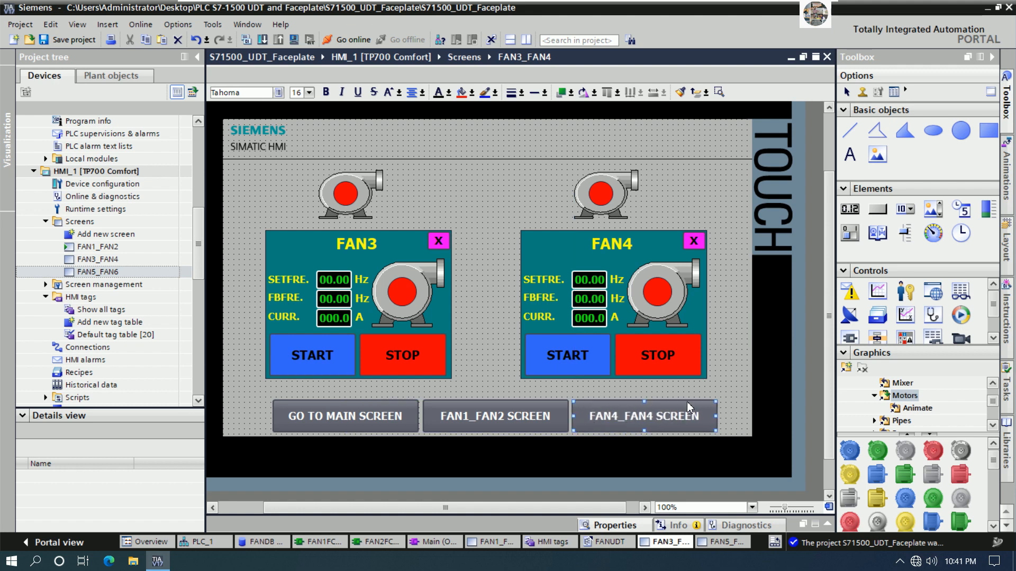
# Shift all three navigation buttons together slightly to the left.
pyautogui.keyDown('shift'); pyautogui.click(505, 420); pyautogui.keyUp('shift')
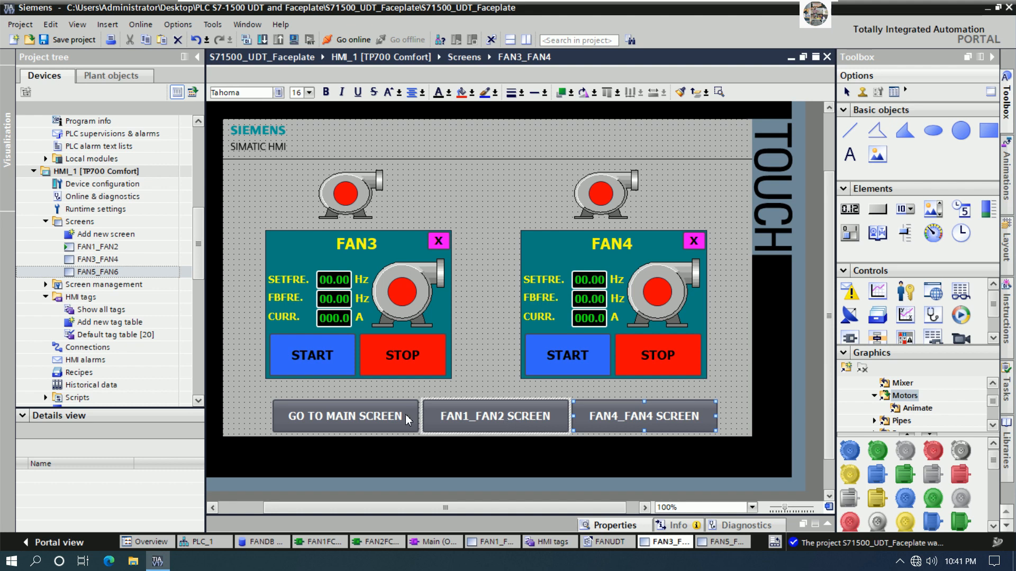
pyautogui.keyDown('shift'); pyautogui.click(393, 413); pyautogui.keyUp('shift')
pyautogui.press('Left')
pyautogui.press('Left')
pyautogui.press('Left')
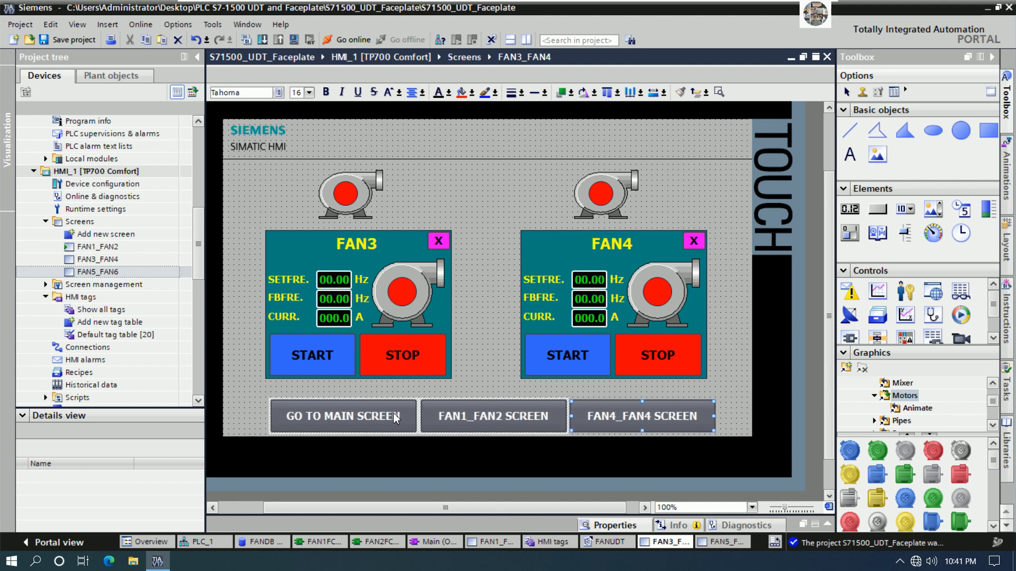
pyautogui.click(473, 366)
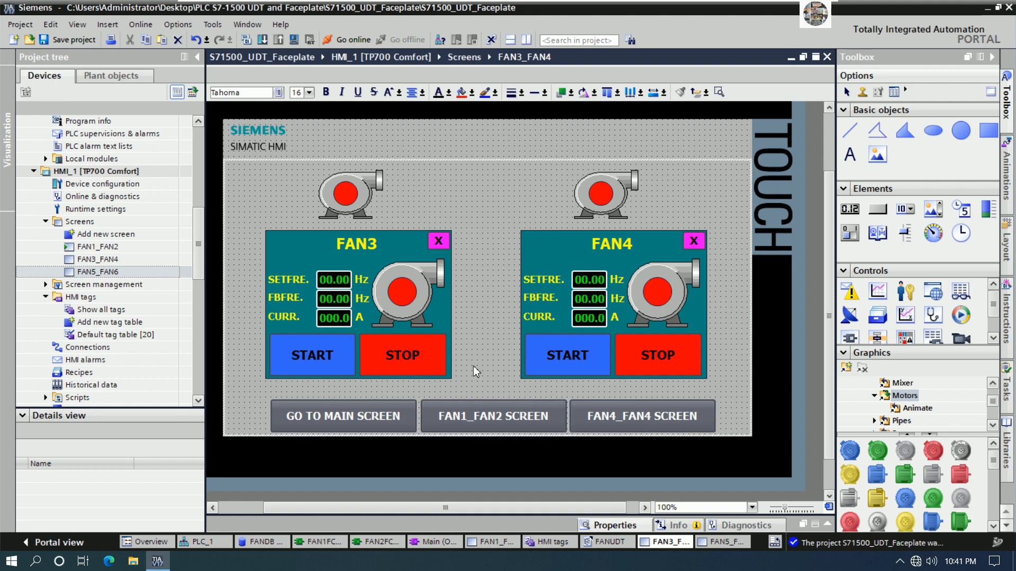
# Add an ActivateScreen function to the Click event of the GO TO MAIN SCREEN button, with FAN1_FAN2 as the screen name.
pyautogui.click(373, 421)
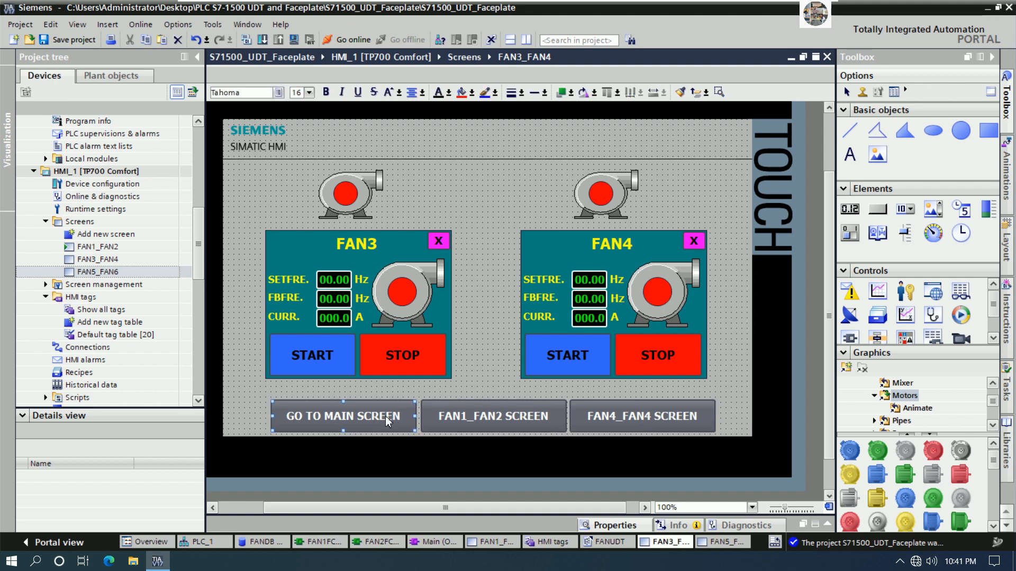
pyautogui.rightClick(386, 420)
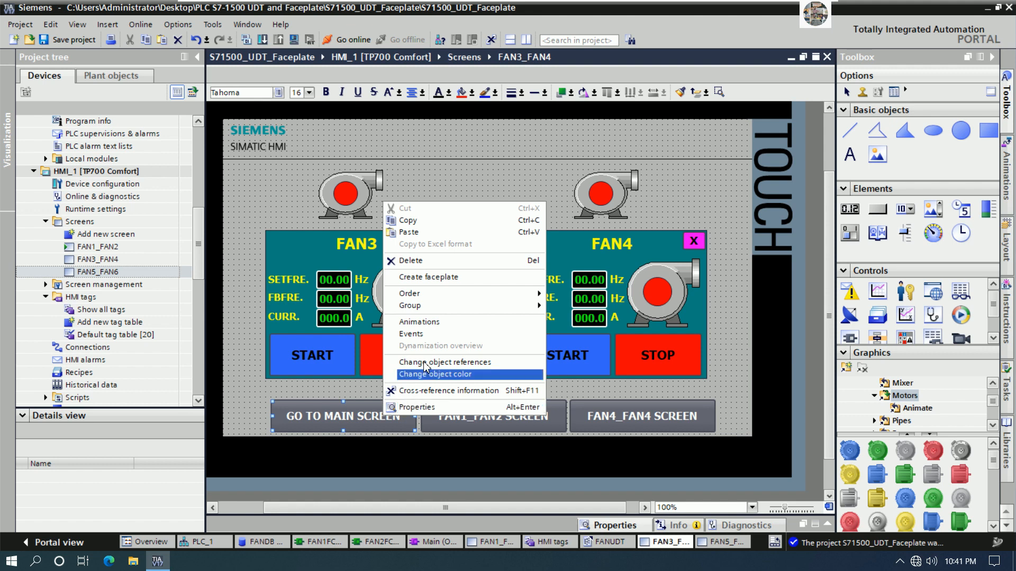
pyautogui.click(430, 334)
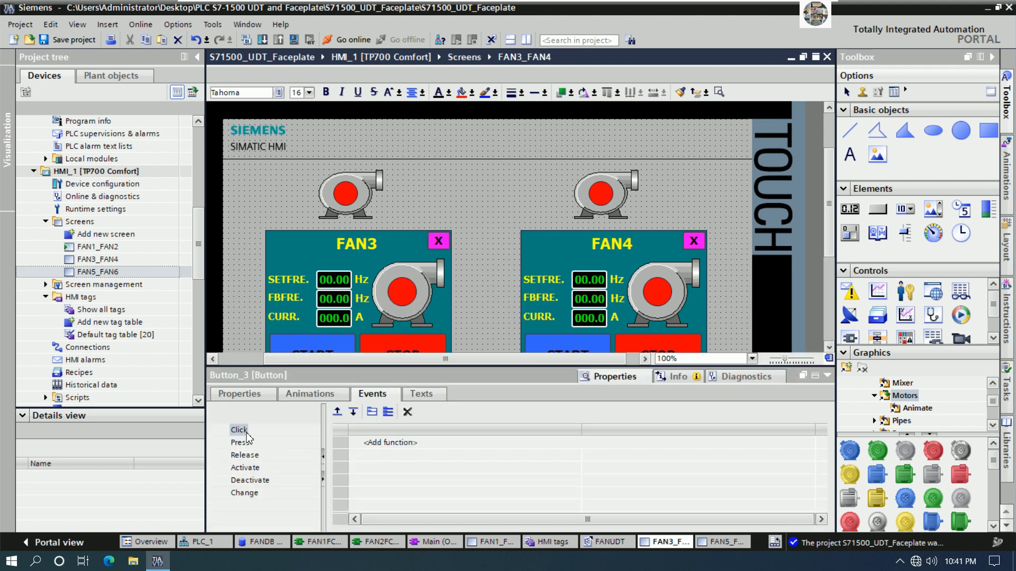
pyautogui.click(389, 443)
pyautogui.write('A')
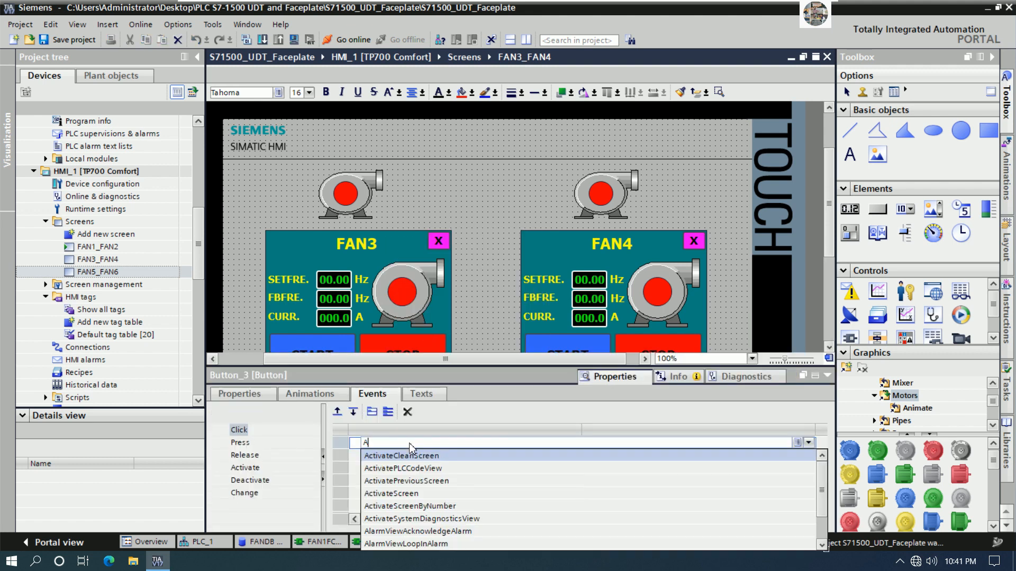
pyautogui.click(402, 494)
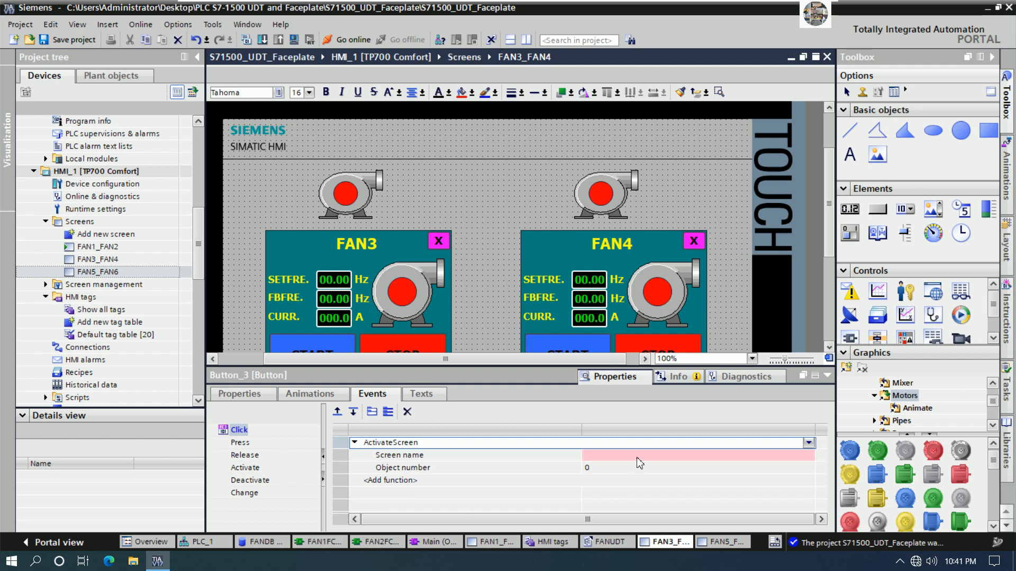
pyautogui.click(809, 456)
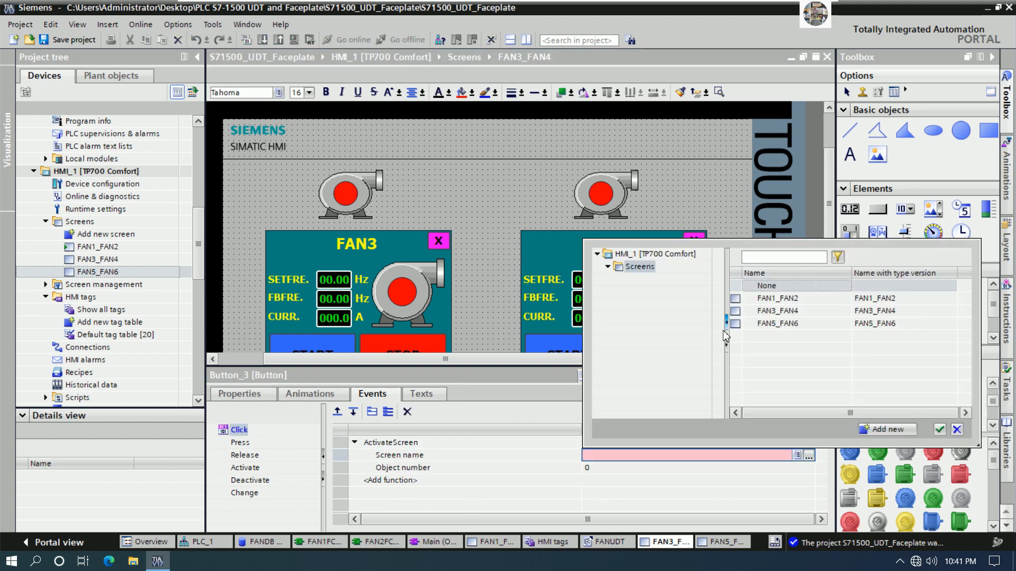
pyautogui.click(777, 298)
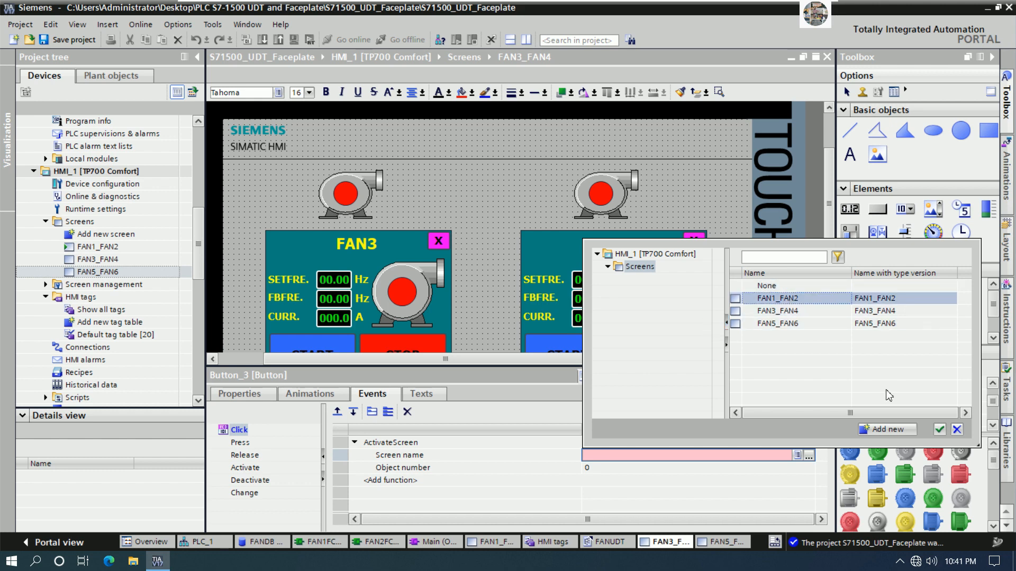
pyautogui.click(940, 429)
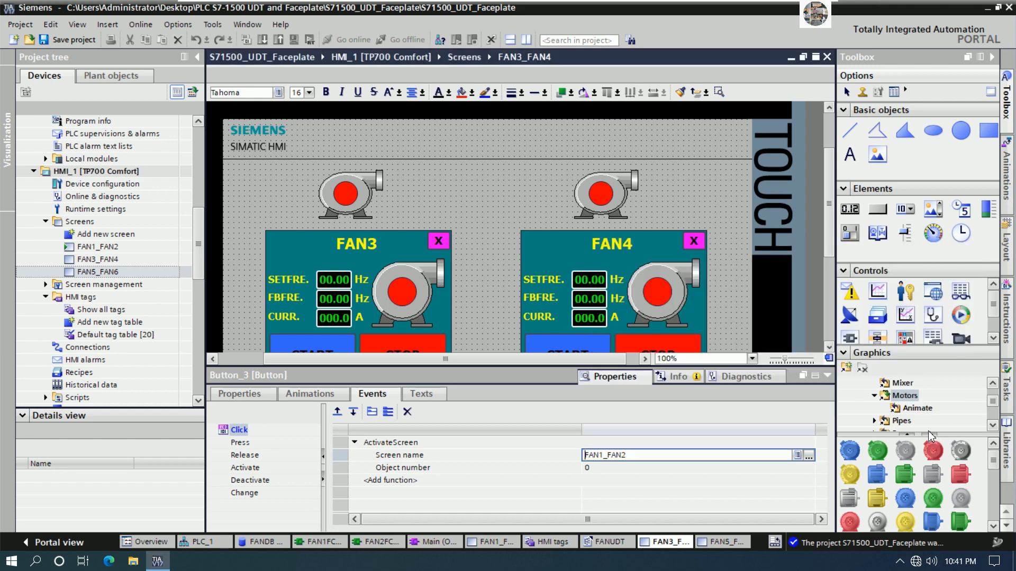
pyautogui.click(828, 376)
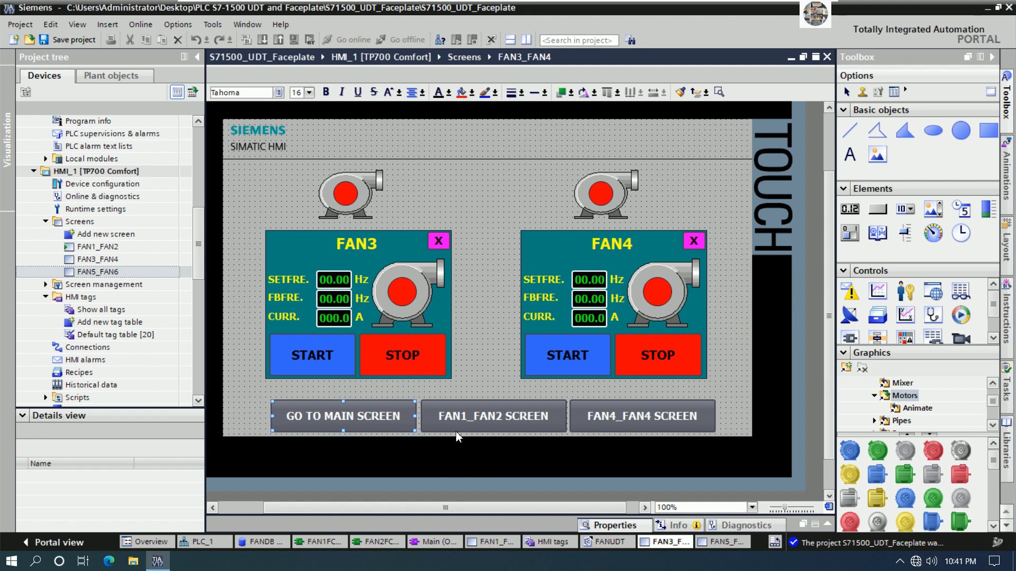
# Remove the middle FAN1_FAN2 SCREEN button, then move the GO TO MAIN SCREEN button towards the gap and relabel it FAN1_FAN2 SCREEN.
pyautogui.moveTo(487, 414)
pyautogui.mouseDown()
pyautogui.moveTo(396, 418)
pyautogui.moveTo(478, 418)
pyautogui.mouseUp()
pyautogui.doubleClick(491, 423)
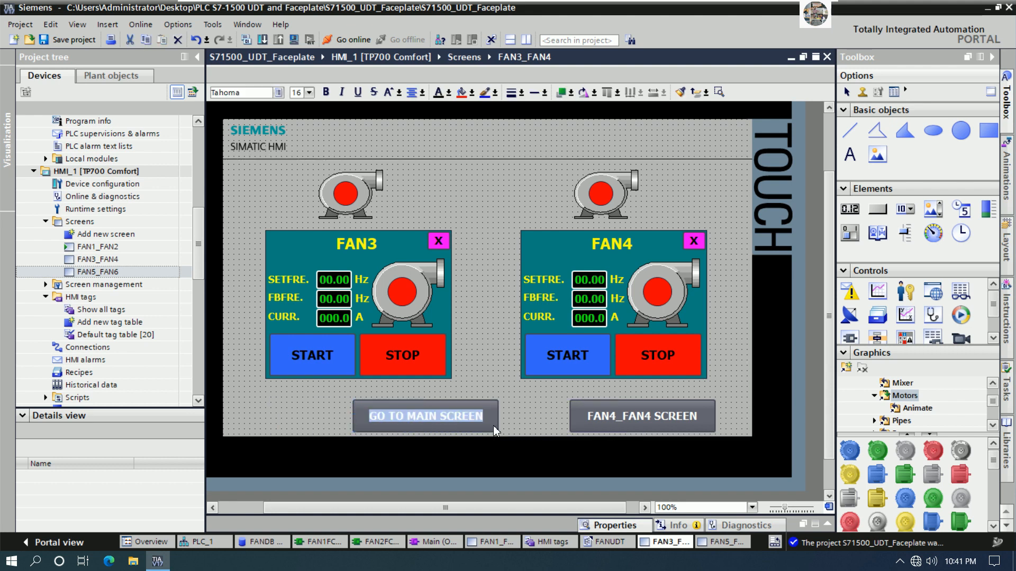
pyautogui.write('FA')
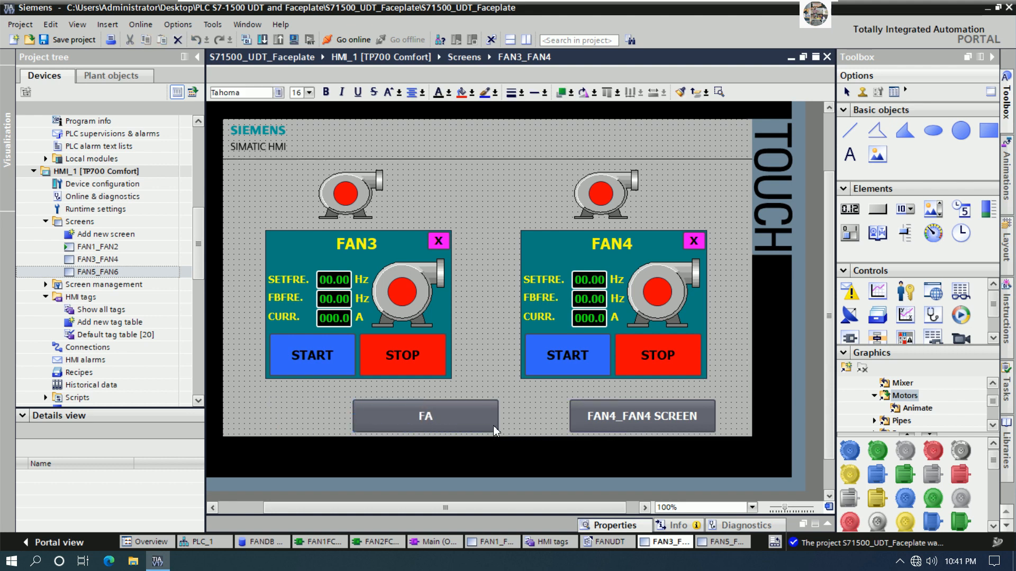
pyautogui.write('1')
pyautogui.press('BackSpace')
pyautogui.write('N1_FAN2 SCREEN')
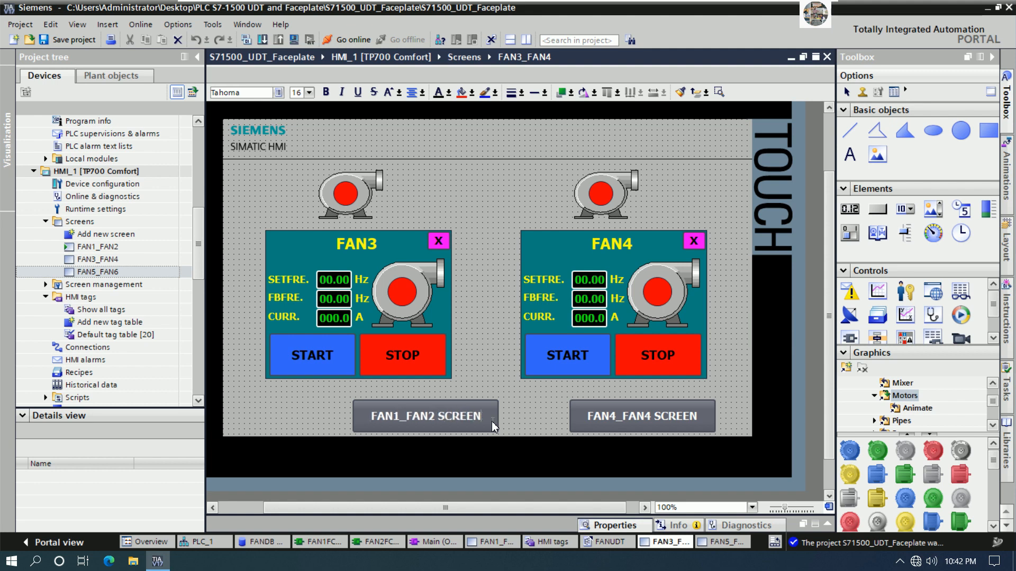
pyautogui.click(521, 413)
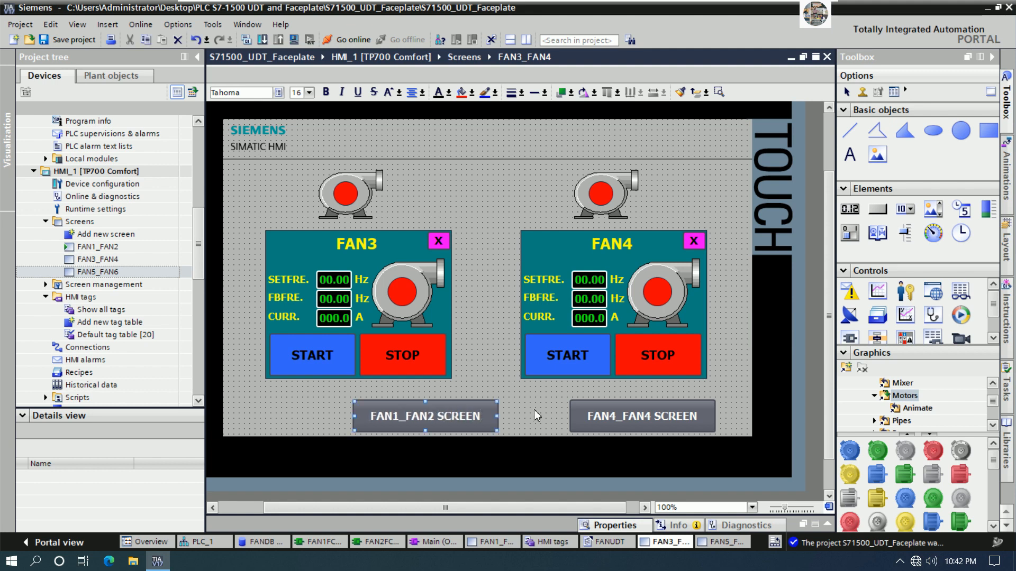
# Widen the FAN1_FAN2 SCREEN and FAN4_FAN4 SCREEN buttons towards each other and shift the pair left to centre it below the faceplates.
pyautogui.moveTo(497, 420); pyautogui.dragTo(539, 417)
pyautogui.click(582, 417)
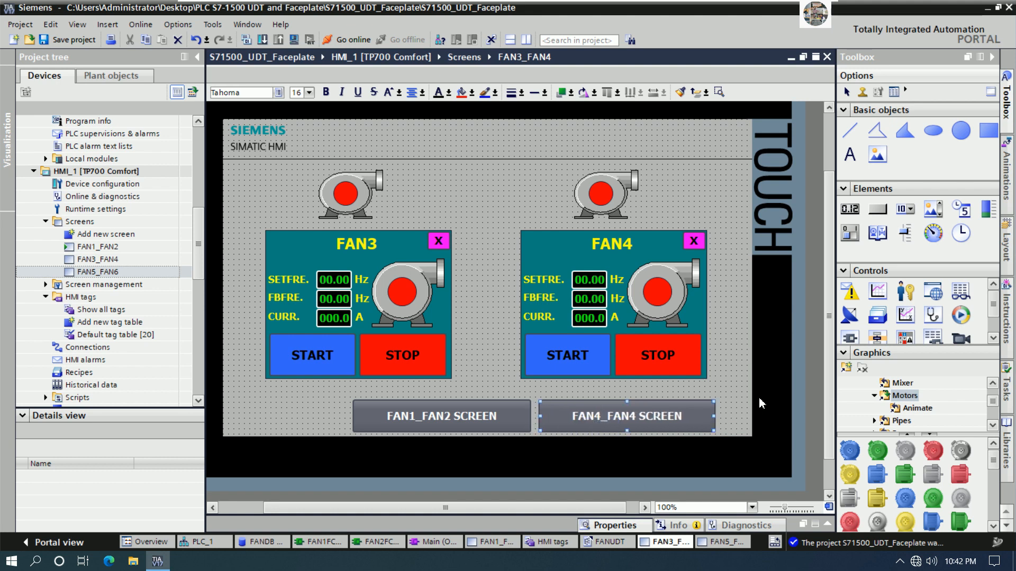
pyautogui.keyDown('shift'); pyautogui.click(497, 427); pyautogui.keyUp('shift')
pyautogui.press('Left')
pyautogui.press('Left')
pyautogui.press('Left')
pyautogui.press('Left')
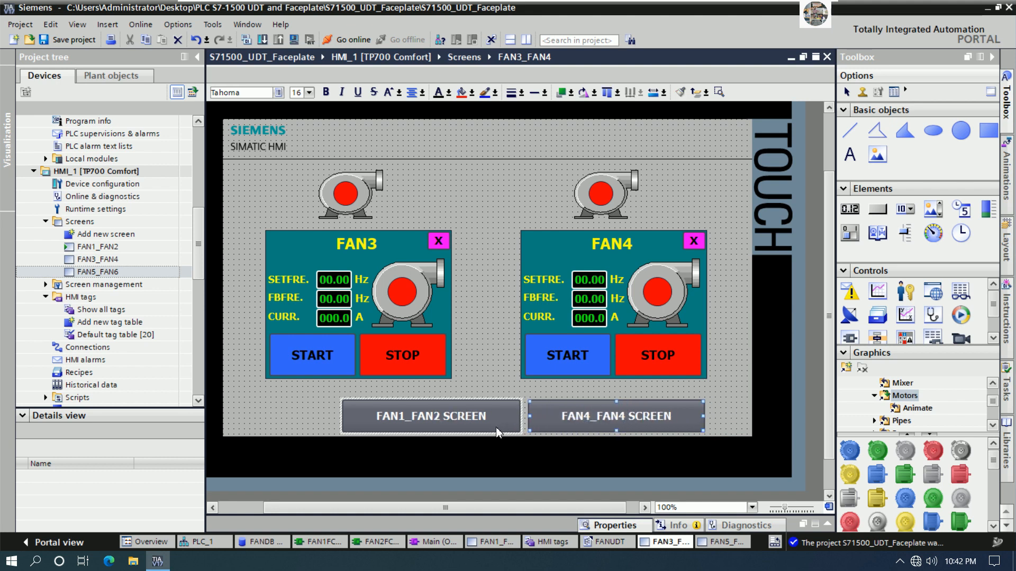
pyautogui.press('Left')
pyautogui.press('Left')
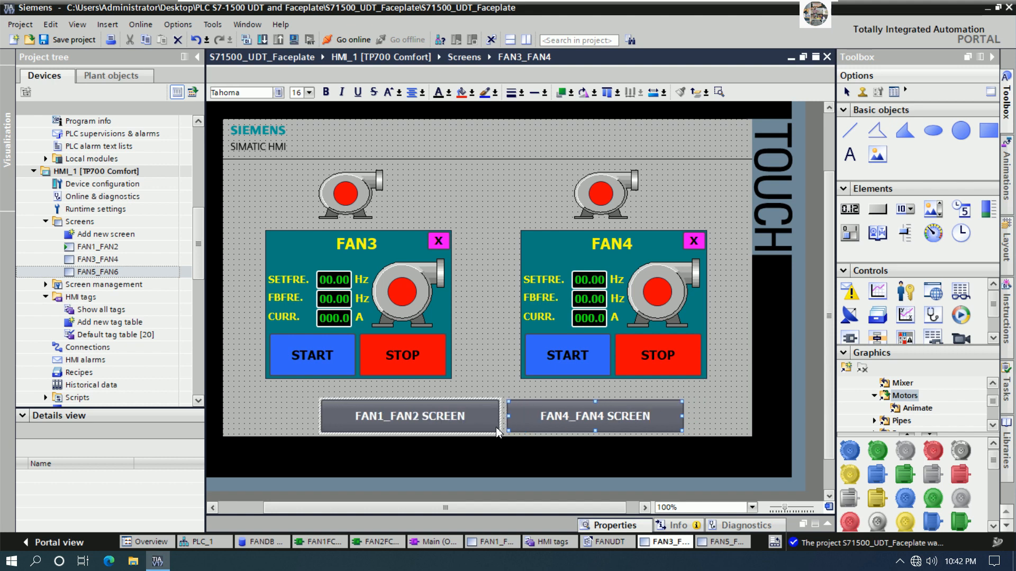
pyautogui.click(482, 377)
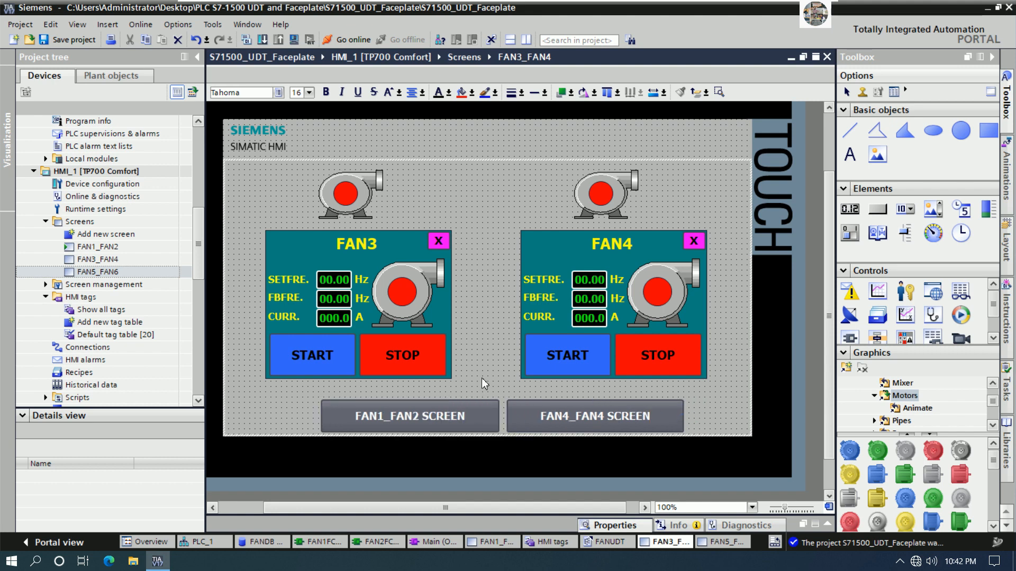
# Open the events of the FAN4_FAN4 SCREEN button and relabel the button FAN3_FAN4 SCREEN.
pyautogui.click(550, 418)
pyautogui.rightClick(550, 417)
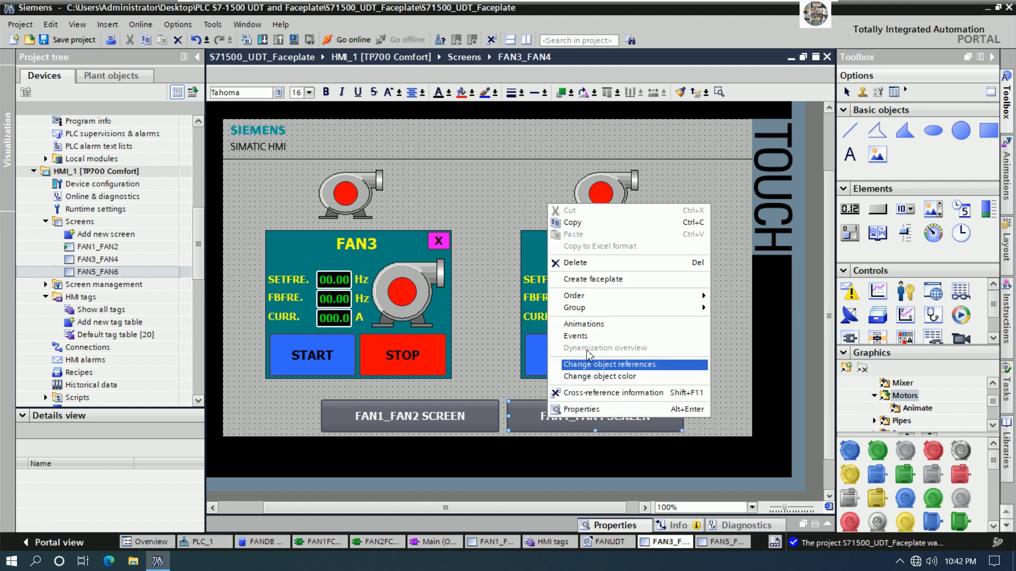
pyautogui.click(577, 336)
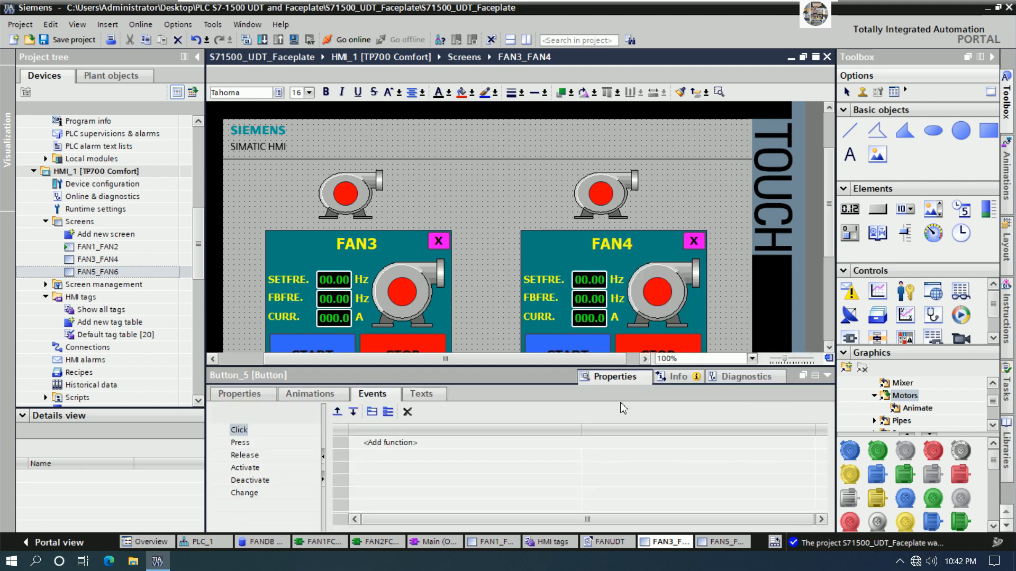
pyautogui.moveTo(829, 211); pyautogui.dragTo(829, 262)
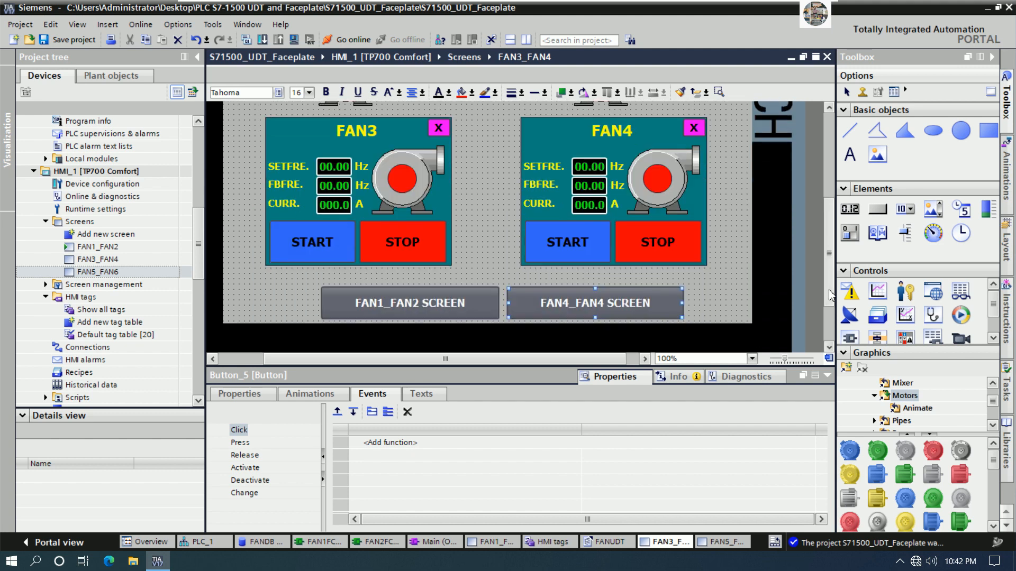
pyautogui.doubleClick(604, 303)
pyautogui.click(605, 303)
pyautogui.press('BackSpace')
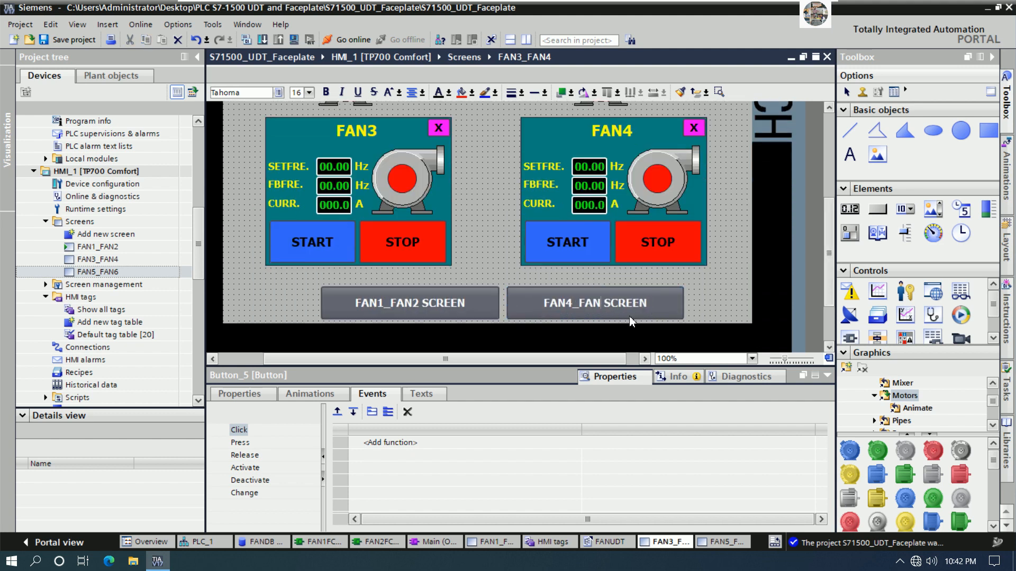
pyautogui.write('5')
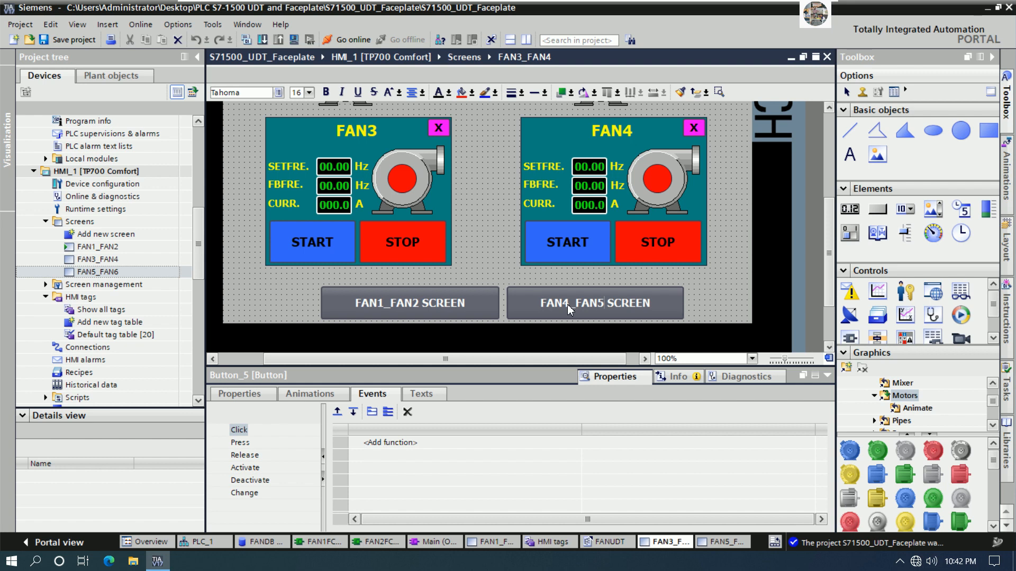
pyautogui.press('BackSpace')
pyautogui.write('3')
pyautogui.press('Right')
pyautogui.press('Right')
pyautogui.press('Right')
pyautogui.press('Right')
pyautogui.press('Right')
pyautogui.press('BackSpace')
pyautogui.write('4')
pyautogui.click(714, 297)
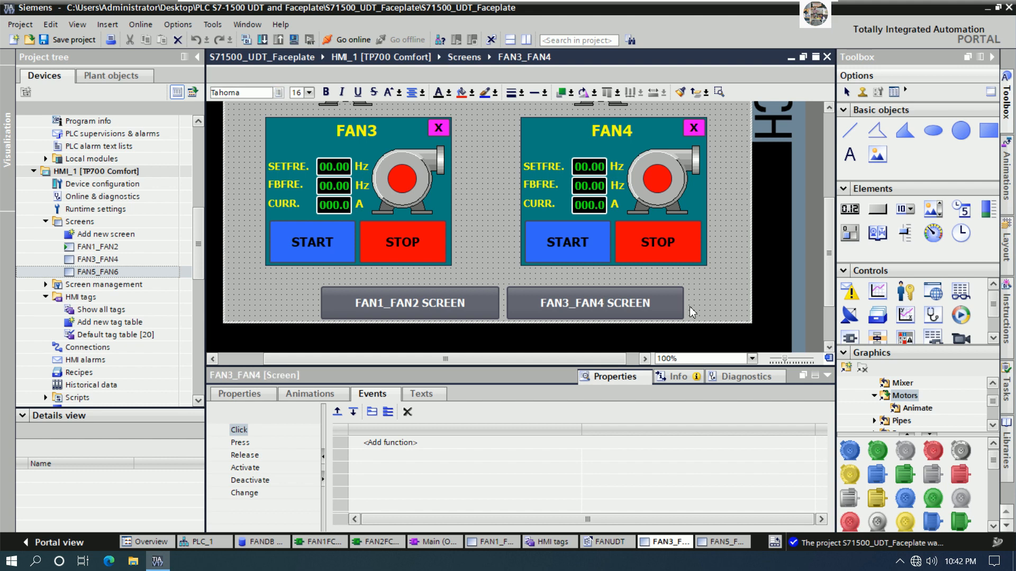
# Add an ActivateScreen function to the Click event of the FAN3_FAN4 SCREEN button, with FAN3_FAN4 as the screen name.
pyautogui.click(601, 303)
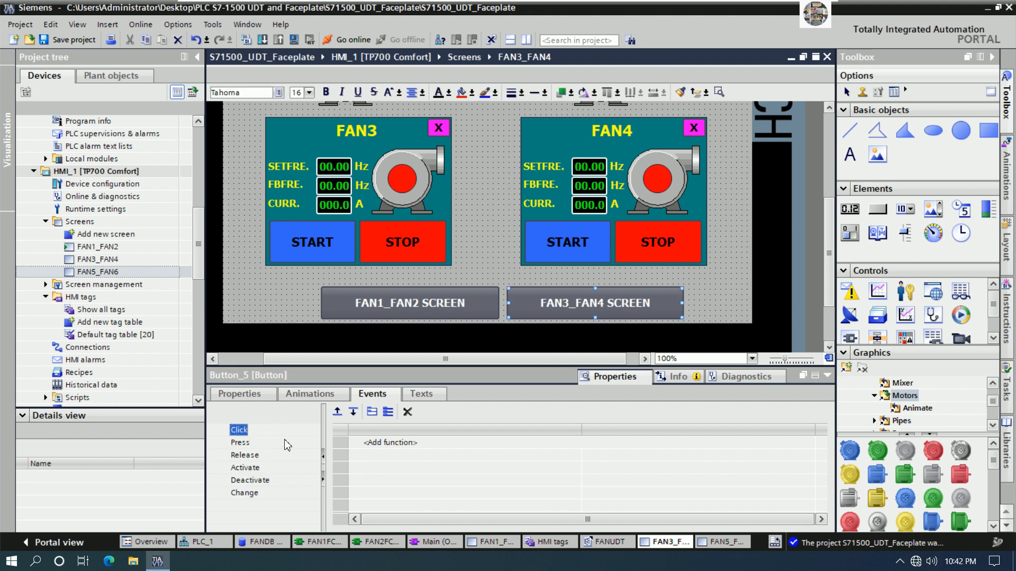
pyautogui.click(417, 446)
pyautogui.click(418, 449)
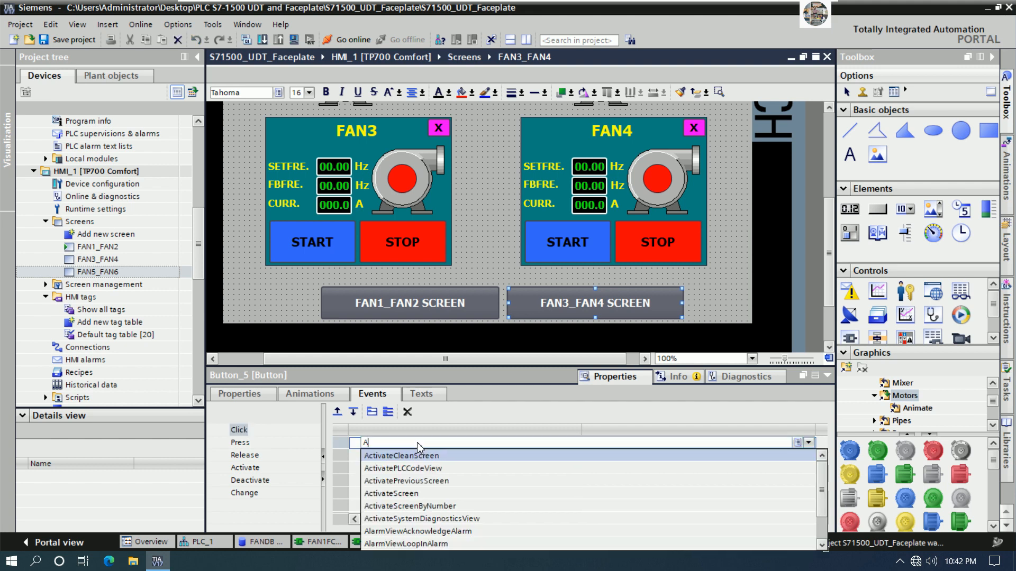
pyautogui.click(414, 501)
pyautogui.click(672, 456)
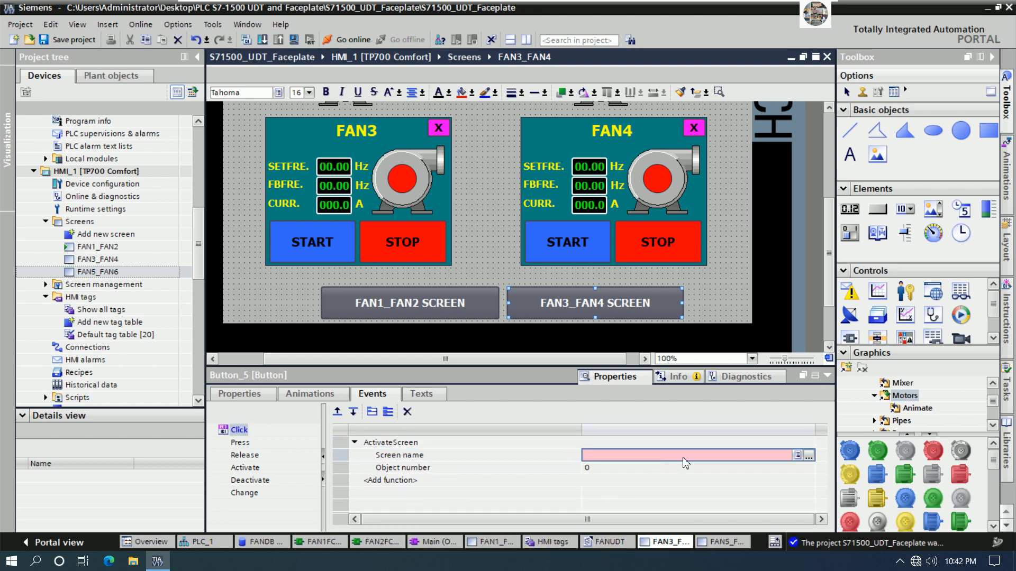
pyautogui.click(809, 457)
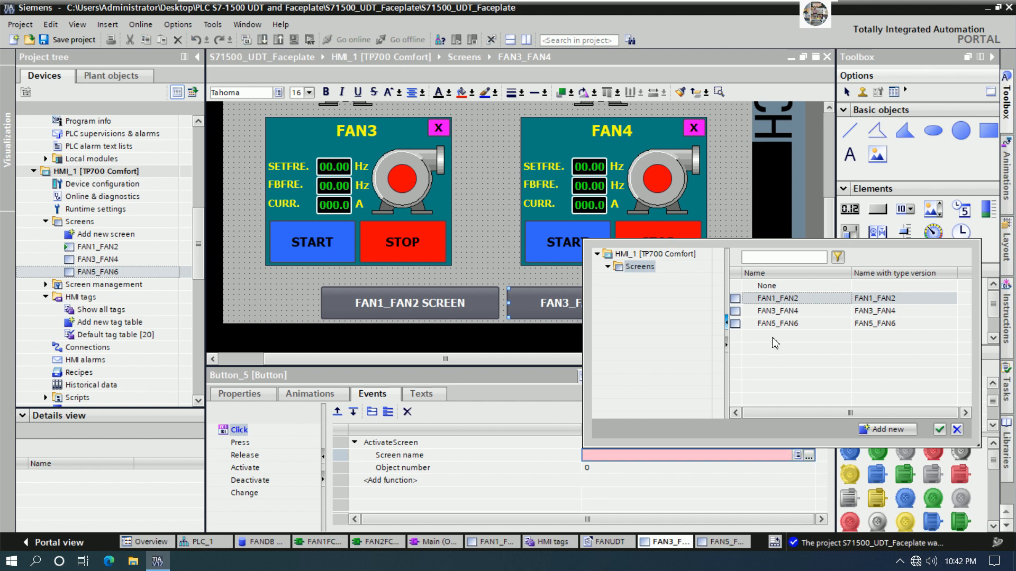
pyautogui.click(777, 311)
pyautogui.click(939, 429)
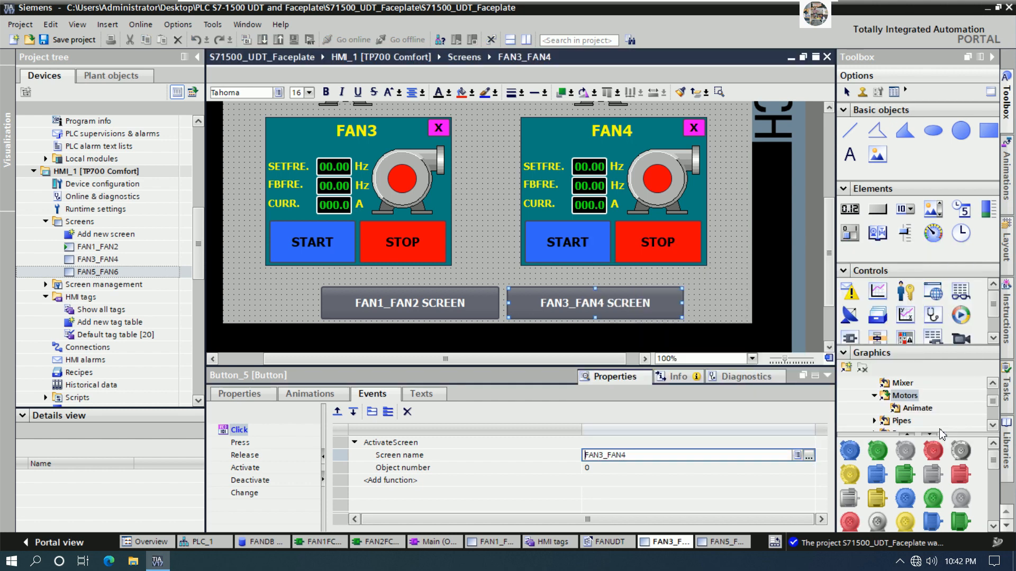
pyautogui.click(826, 377)
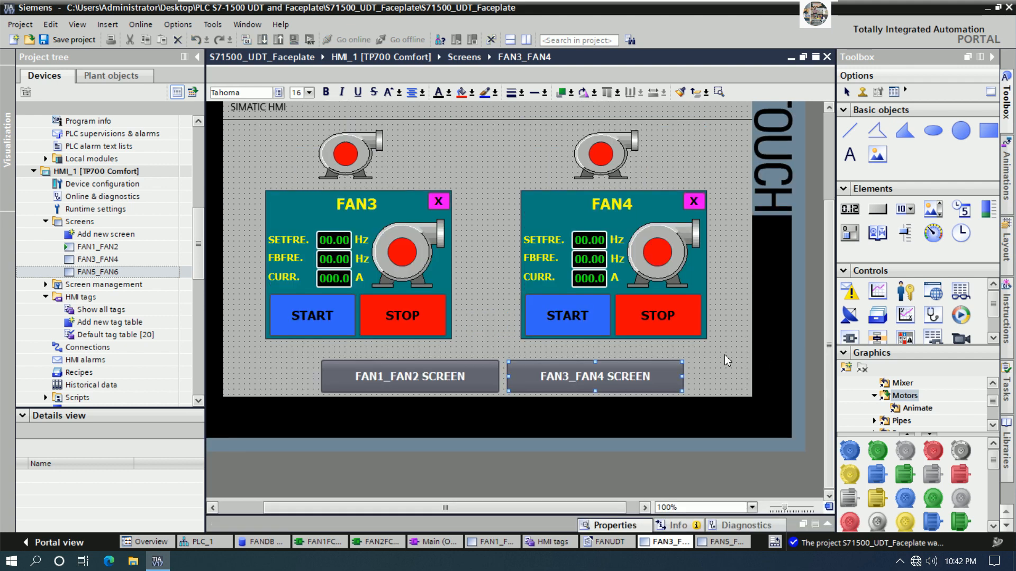
# Select both navigation buttons below the FAN3 and FAN4 faceplates and nudge them slightly to the left.
pyautogui.click(721, 357)
pyautogui.click(474, 380)
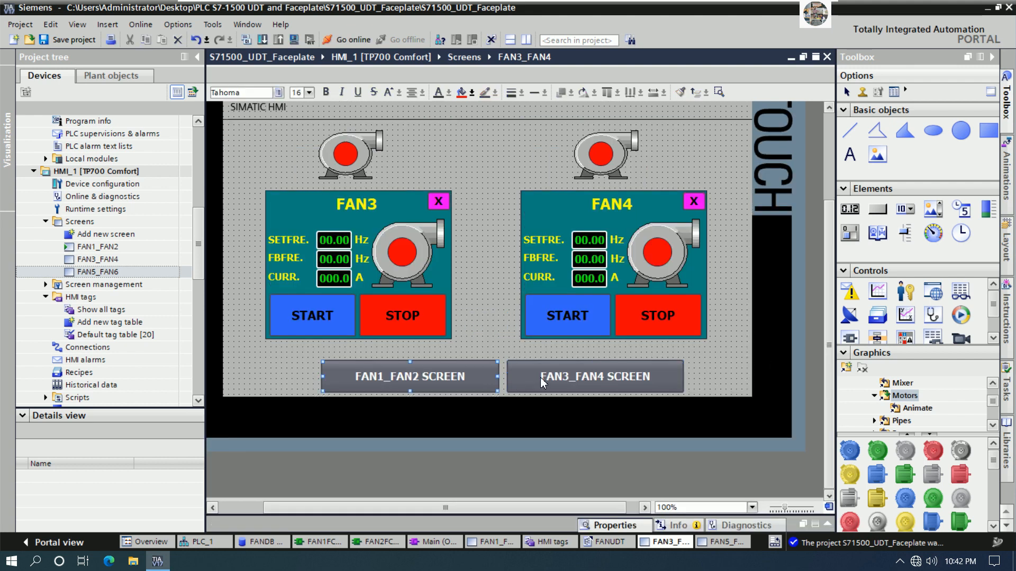
pyautogui.press('Left')
pyautogui.press('Left')
pyautogui.press('Left')
pyautogui.press('Left')
pyautogui.press('Left')
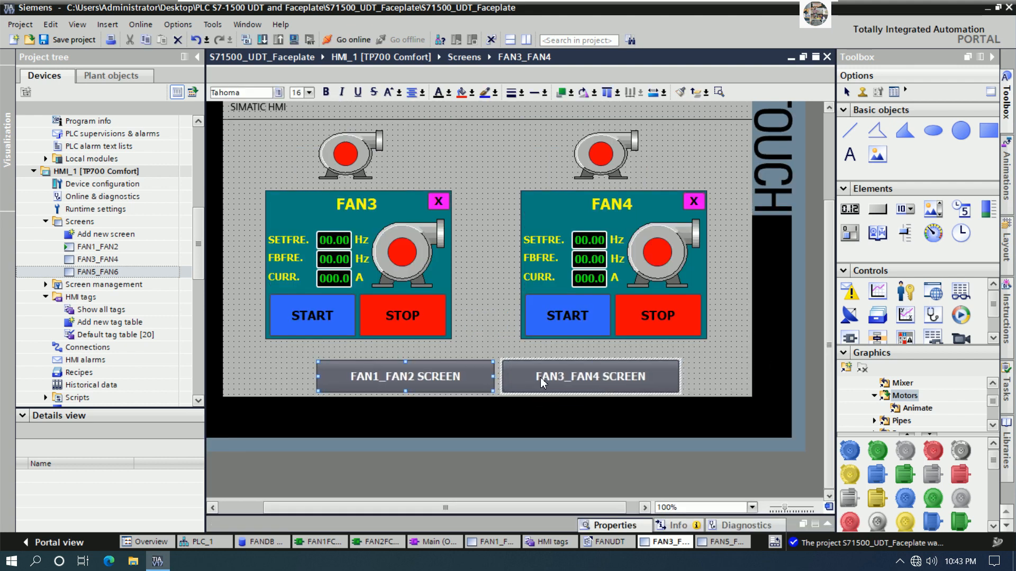
# Copy the two navigation buttons and paste them below the faceplates on the FAN5_FAN6 screen.
pyautogui.rightClick(466, 379)
pyautogui.click(487, 170)
pyautogui.click(709, 543)
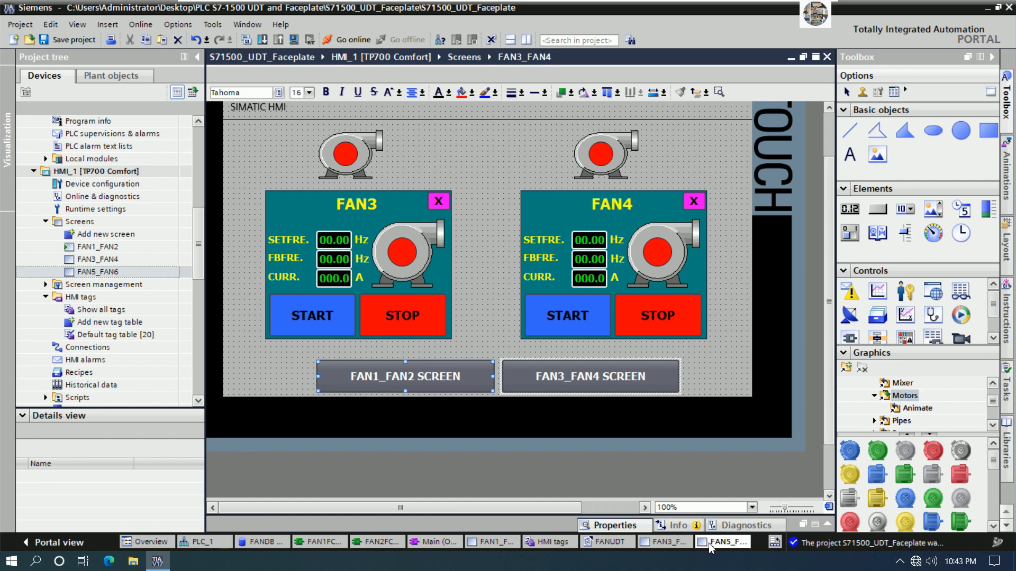
pyautogui.rightClick(579, 428)
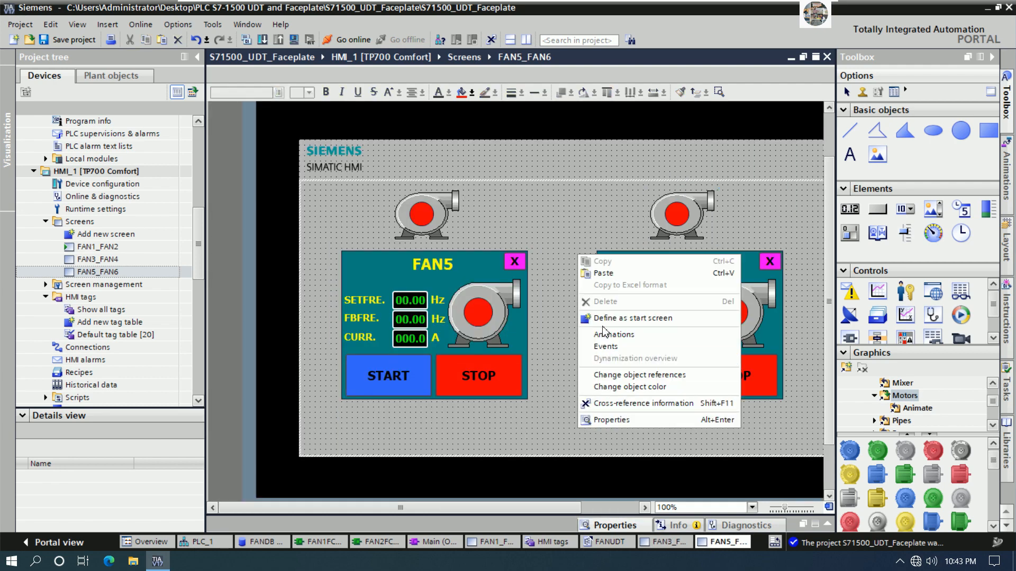
pyautogui.click(603, 273)
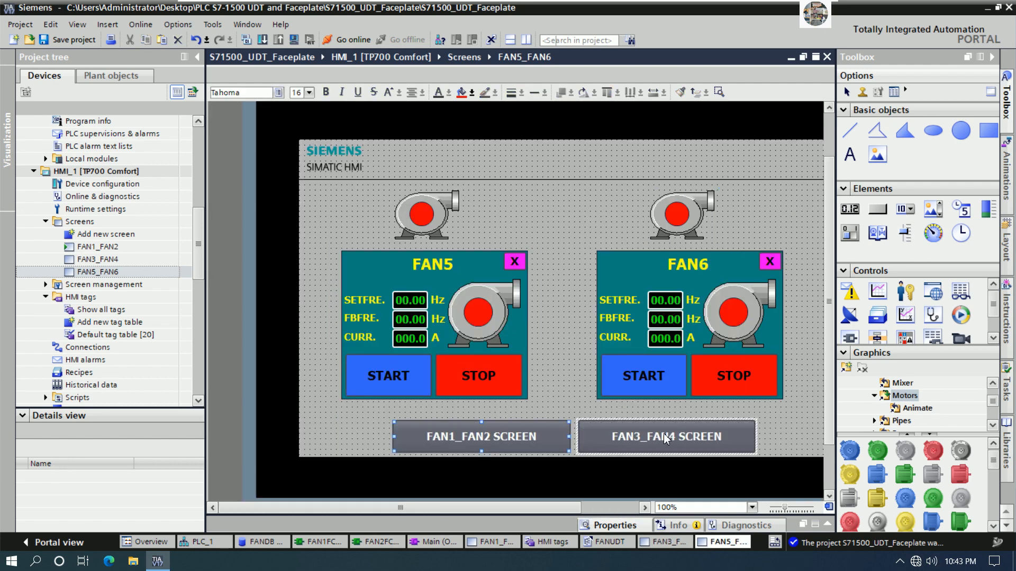
pyautogui.doubleClick(491, 443)
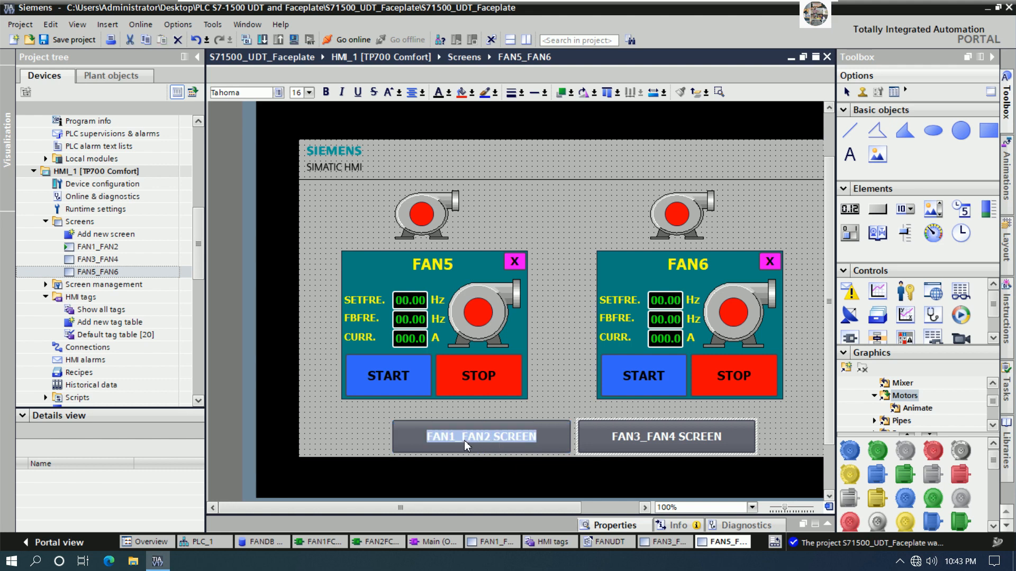
pyautogui.doubleClick(648, 435)
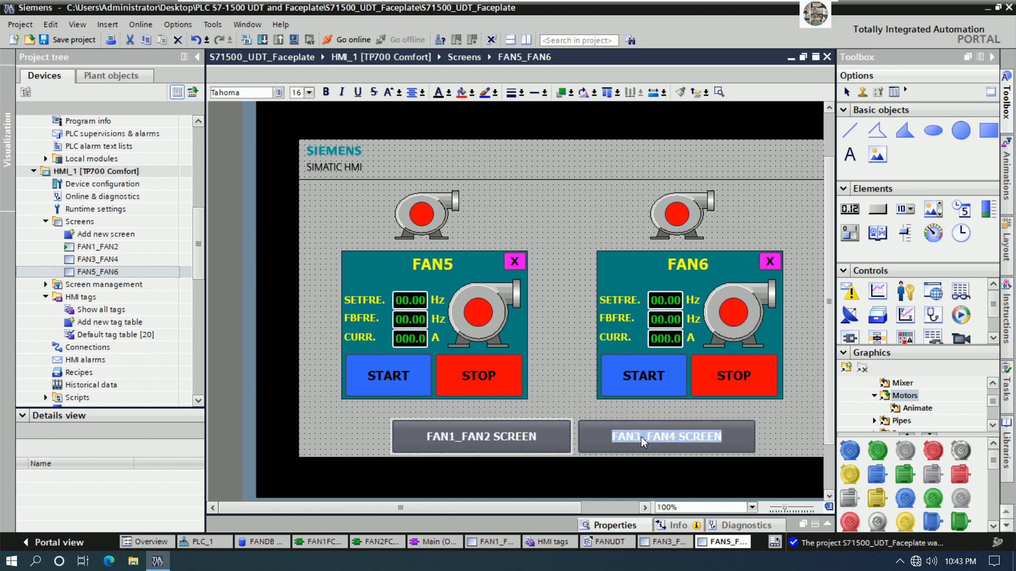
pyautogui.click(641, 437)
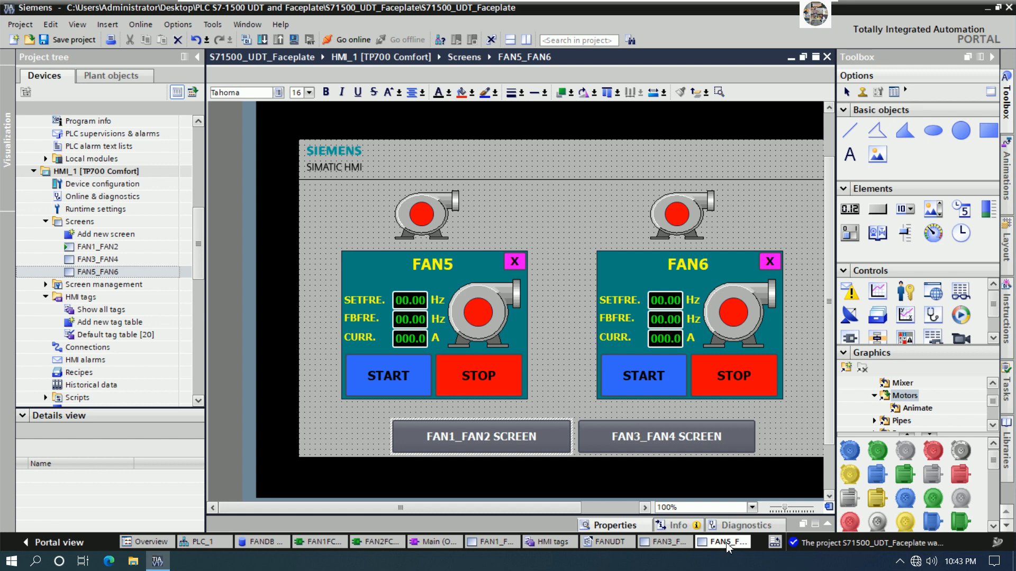
# On the FAN3_FAN4 screen, relabel the FAN3_FAN4 SCREEN button as FAN5_FAN6 SCREEN.
pyautogui.click(671, 543)
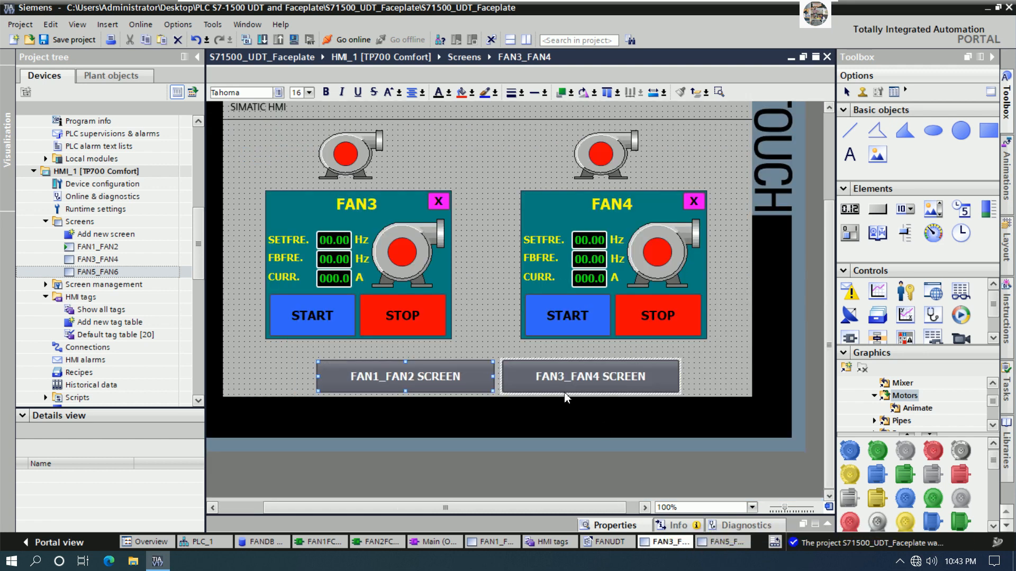
pyautogui.click(562, 377)
pyautogui.click(562, 378)
pyautogui.click(563, 378)
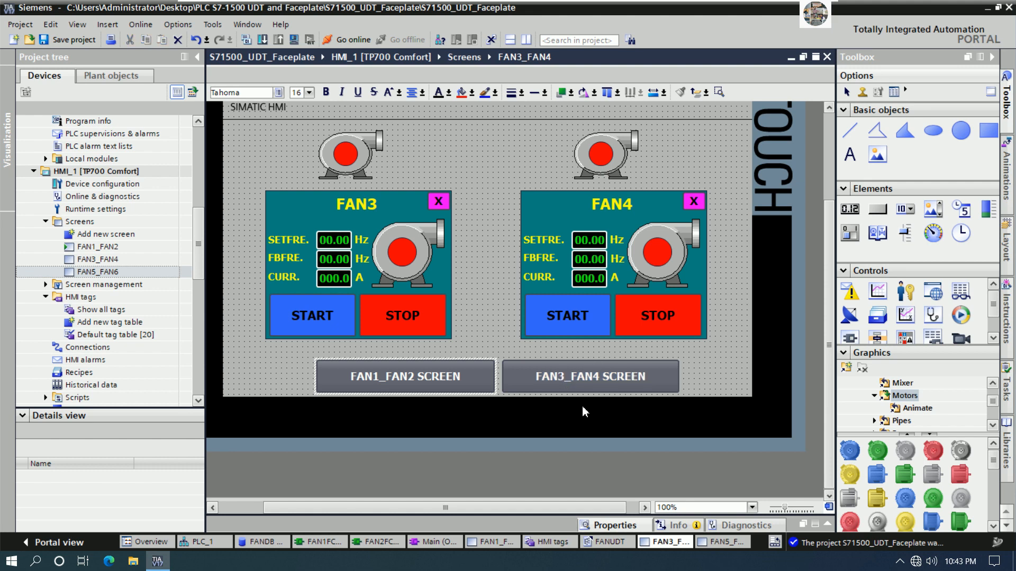
pyautogui.press('BackSpace')
pyautogui.write('5')
pyautogui.press('Right')
pyautogui.press('Right')
pyautogui.press('Right')
pyautogui.press('Right')
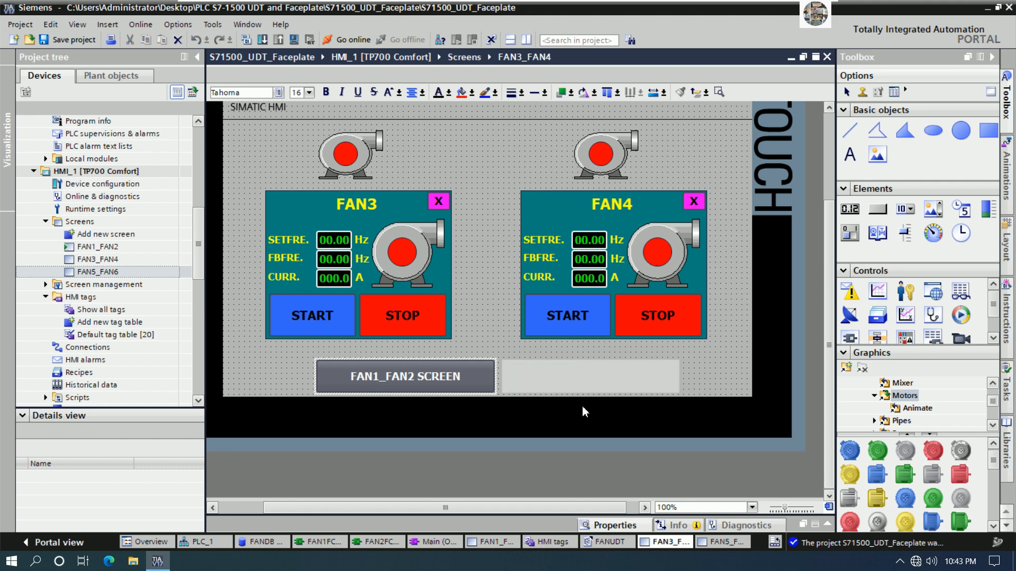
pyautogui.press('BackSpace')
pyautogui.write('6 SCREEN')
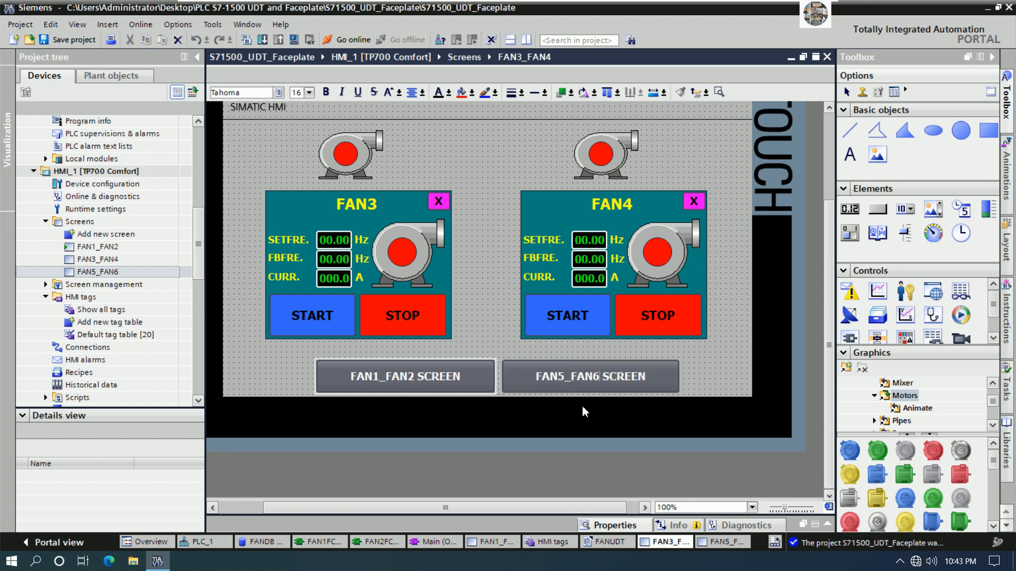
pyautogui.click(685, 372)
# Clear the FAN3_FAN4 screen name from the ActivateScreen function on the Click event of the FAN5_FAN6 SCREEN button.
pyautogui.rightClick(623, 376)
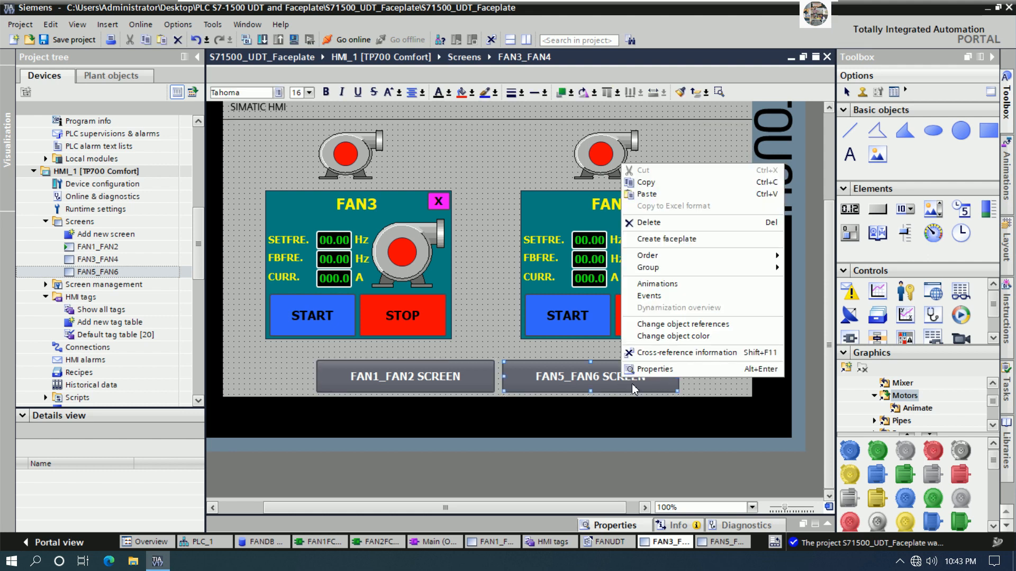
pyautogui.click(649, 296)
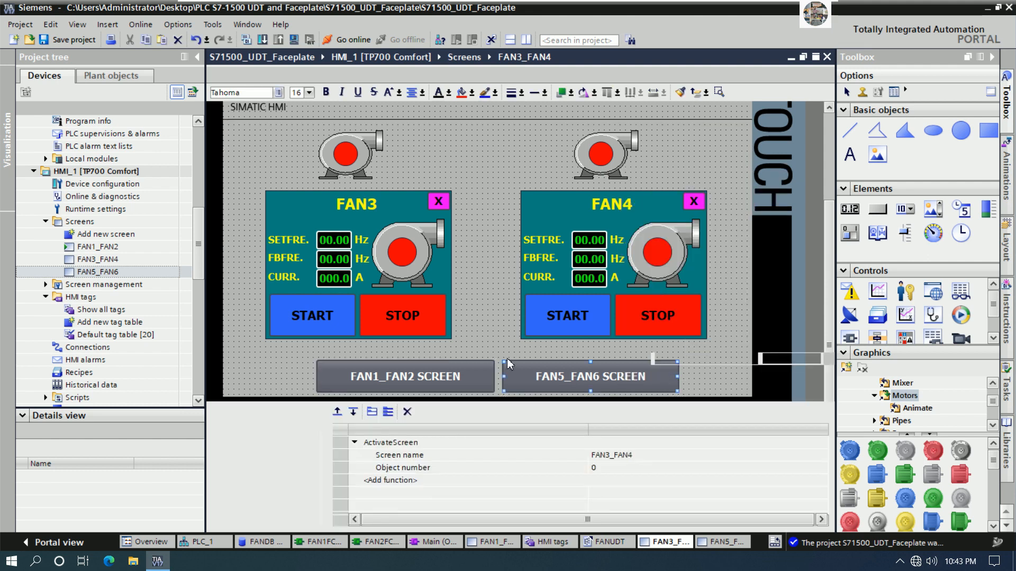
pyautogui.click(616, 462)
pyautogui.click(603, 455)
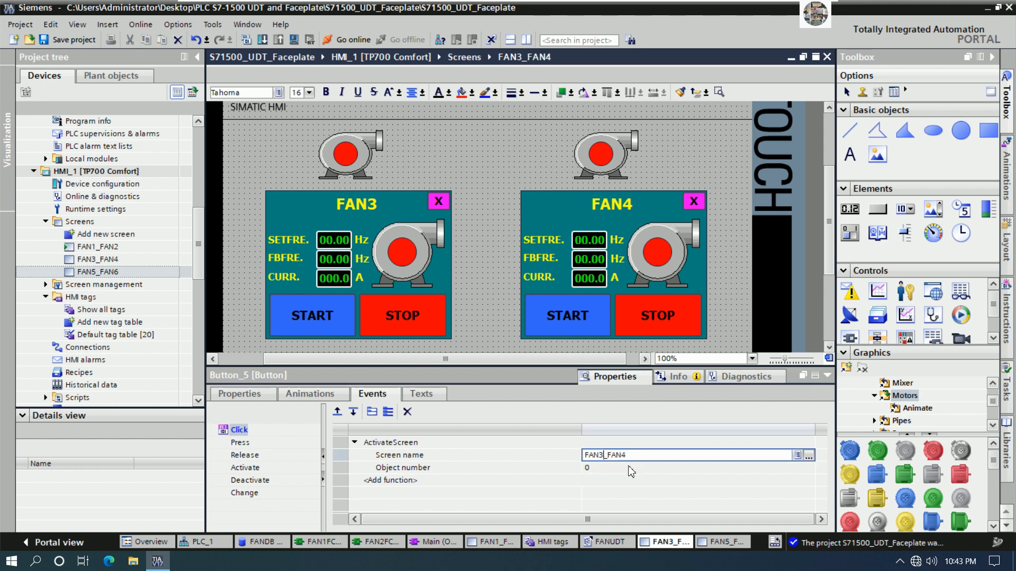
pyautogui.moveTo(742, 453); pyautogui.dragTo(574, 464)
pyautogui.press('BackSpace')
pyautogui.click(571, 497)
pyautogui.click(827, 376)
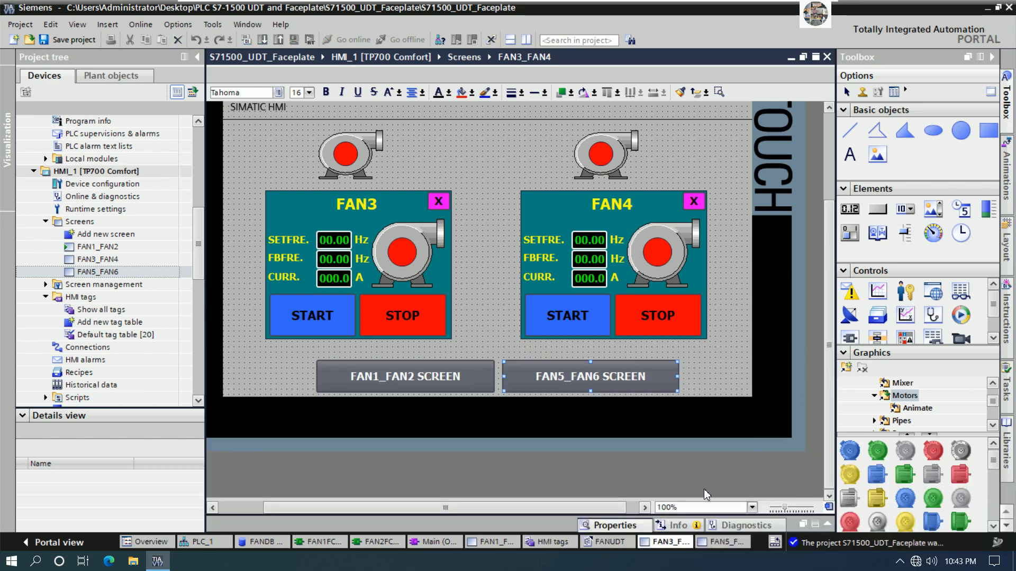
# Copy both navigation buttons from the FAN5_FAN6 screen and paste them below the faceplates on the FAN1_FAN2 screen.
pyautogui.click(724, 543)
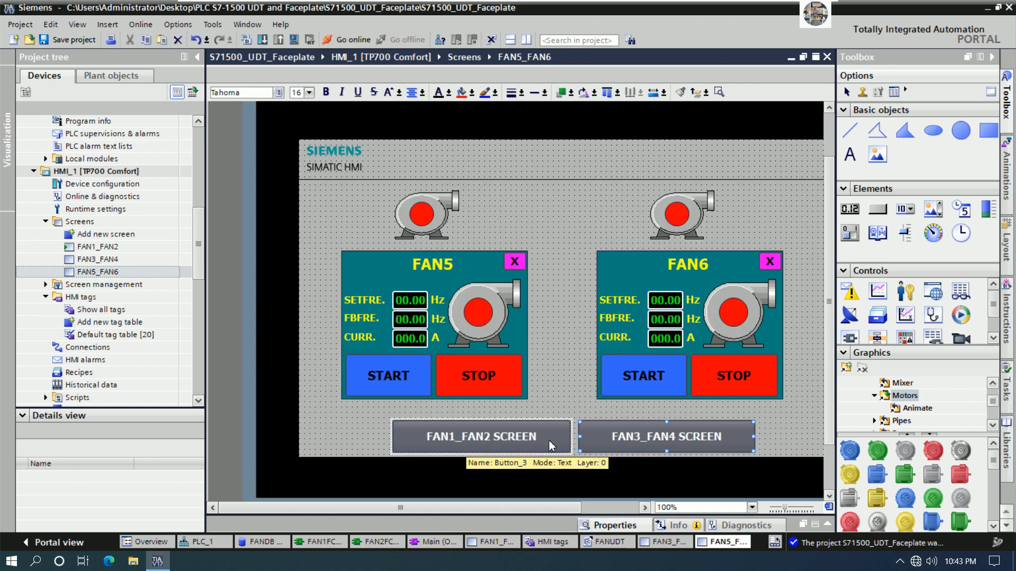
pyautogui.doubleClick(644, 444)
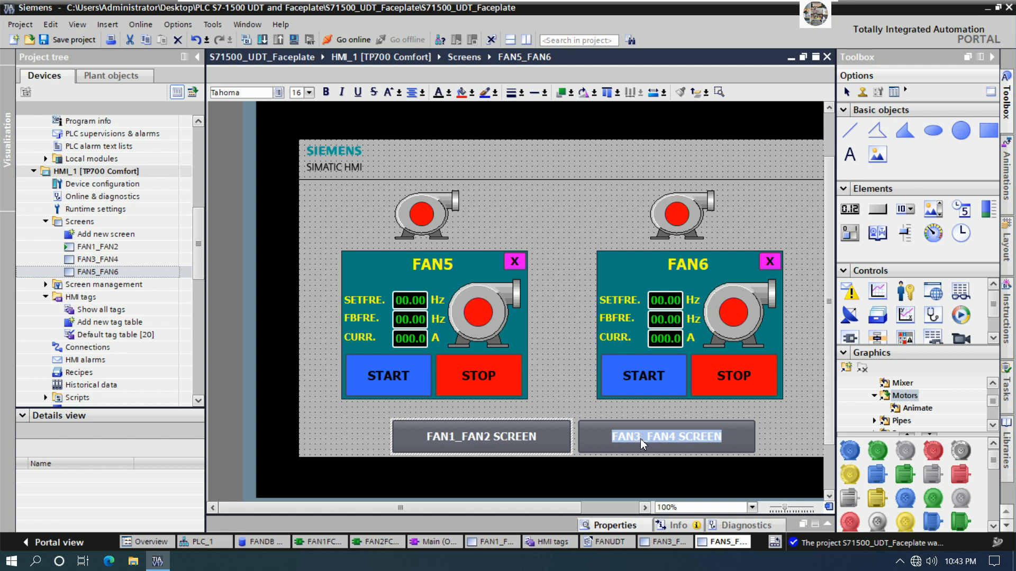
pyautogui.click(641, 439)
pyautogui.click(804, 440)
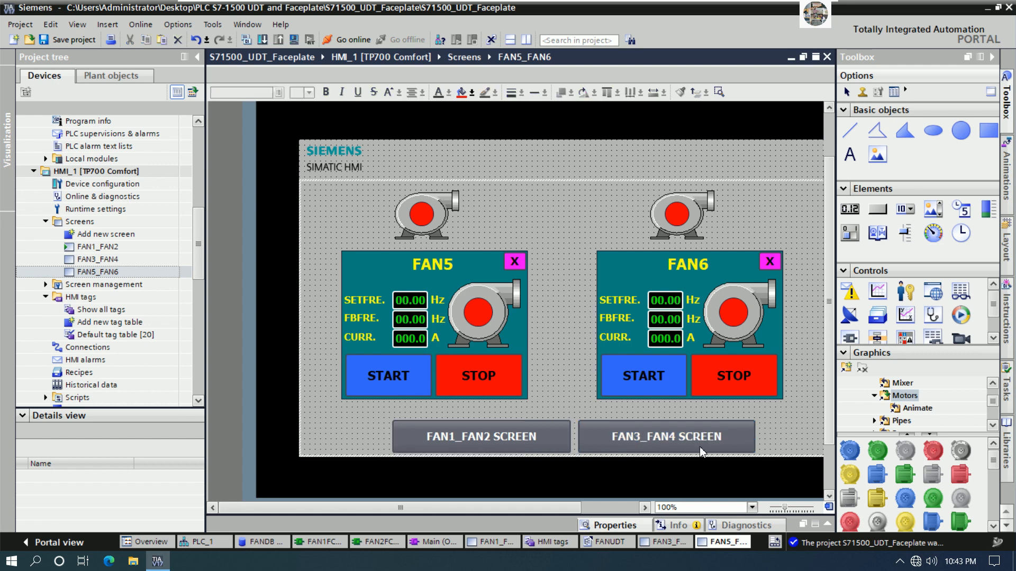
pyautogui.click(507, 439)
pyautogui.rightClick(596, 440)
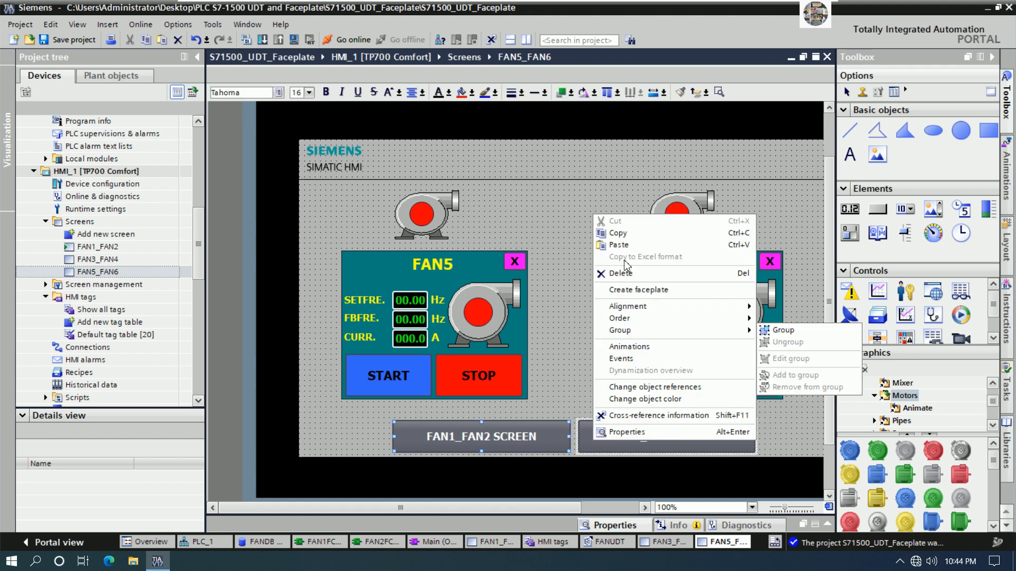
pyautogui.click(630, 234)
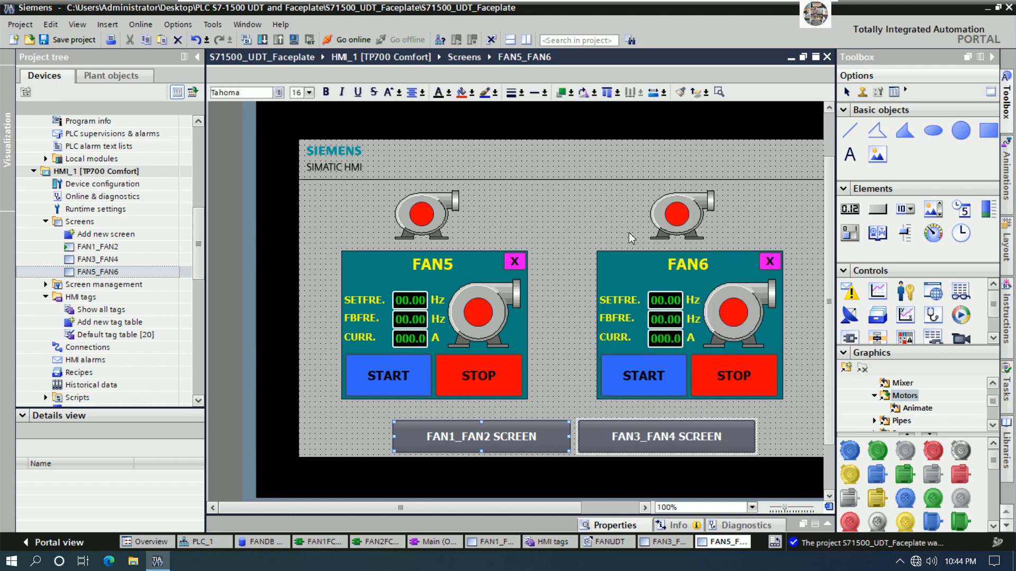
pyautogui.click(499, 538)
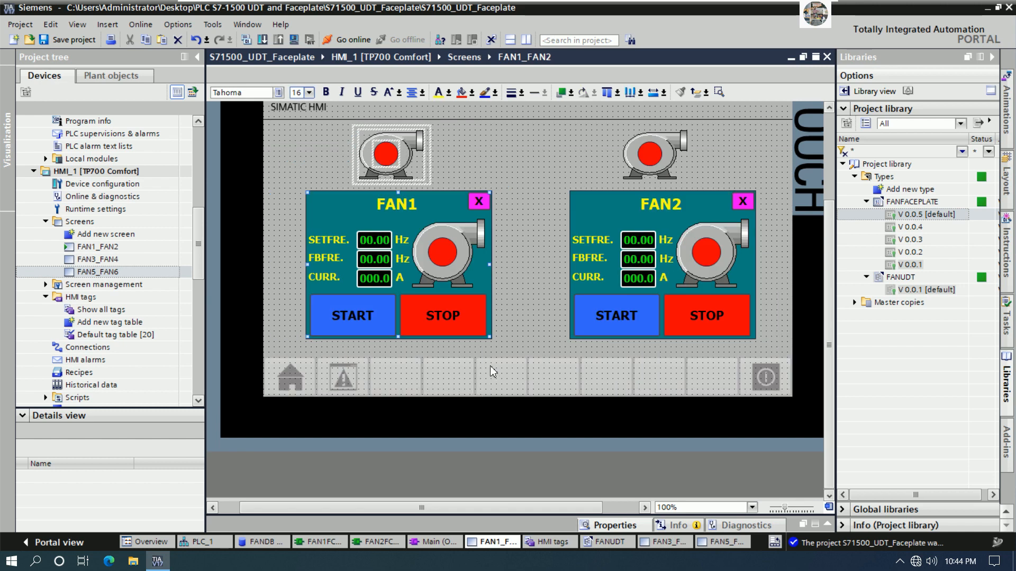
pyautogui.hotkey('ctrl', 'v')
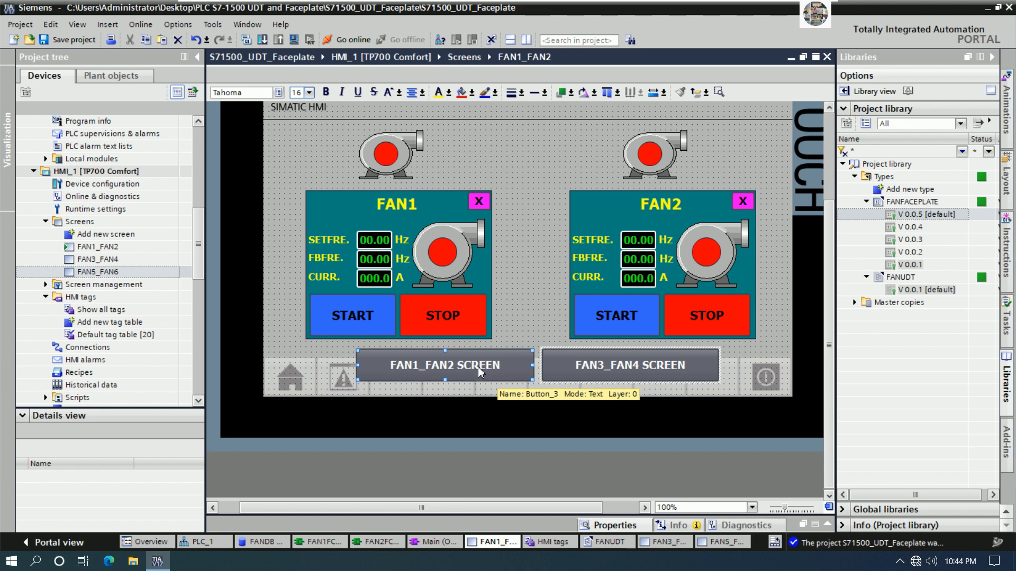
# On the FAN1_FAN2 screen, relabel the FAN1_FAN2 SCREEN button as FAN2_FAN3 SCREEN.
pyautogui.doubleClick(419, 369)
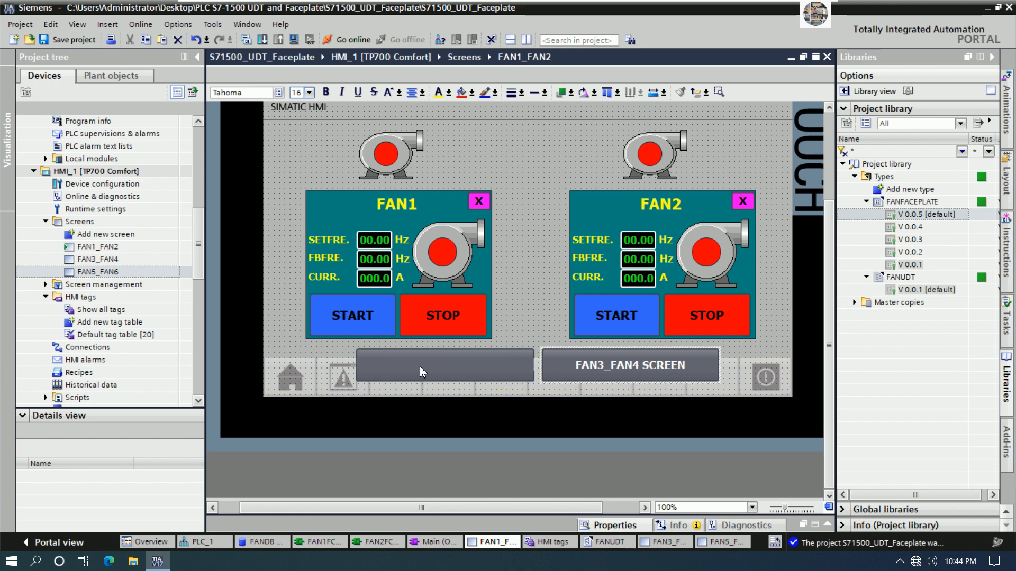
pyautogui.click(419, 369)
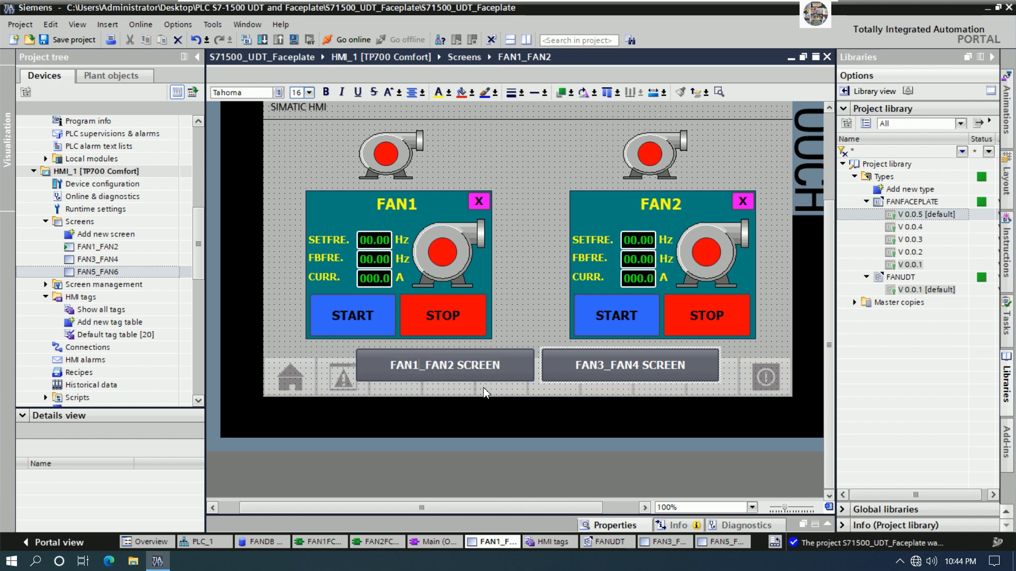
pyautogui.press('BackSpace')
pyautogui.write('2')
pyautogui.press('Right')
pyautogui.press('Right')
pyautogui.press('Right')
pyautogui.press('Right')
pyautogui.press('Right')
pyautogui.press('BackSpace')
pyautogui.write('3')
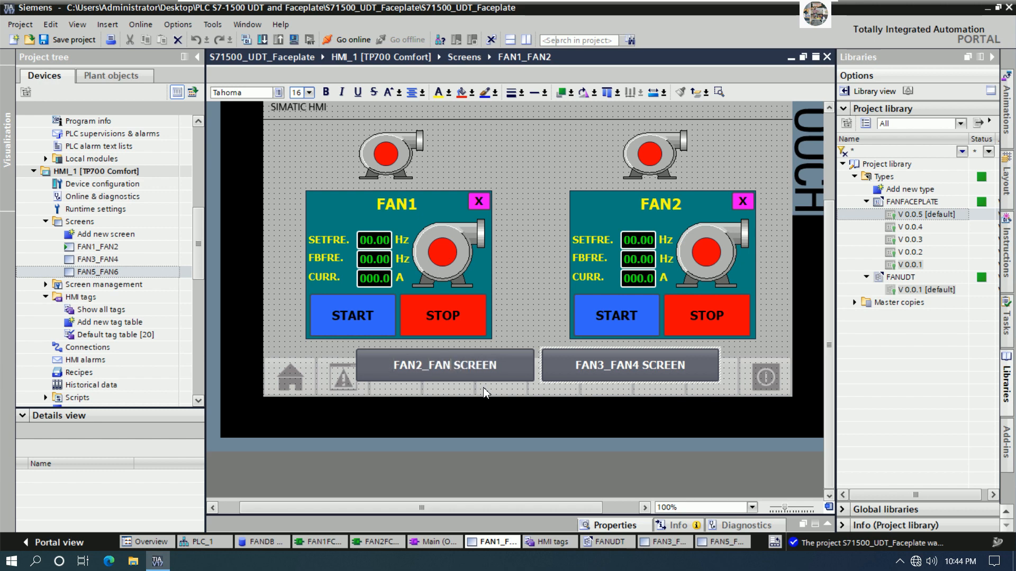
# On the FAN1_FAN2 screen, relabel the FAN3_FAN4 SCREEN button as FAN5_FAN6 SCREEN.
pyautogui.click(582, 368)
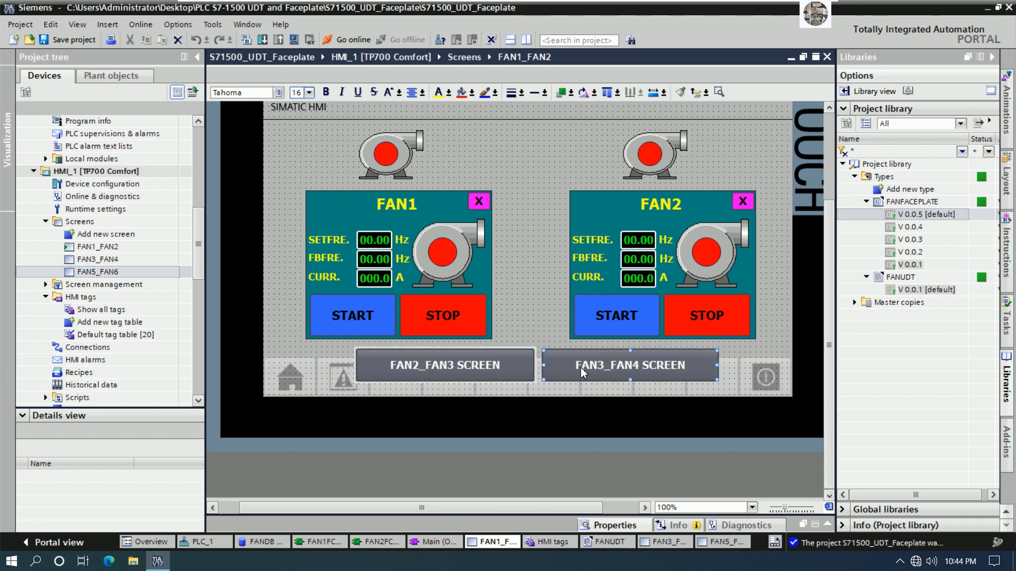
pyautogui.click(604, 366)
pyautogui.click(607, 368)
pyautogui.press('BackSpace')
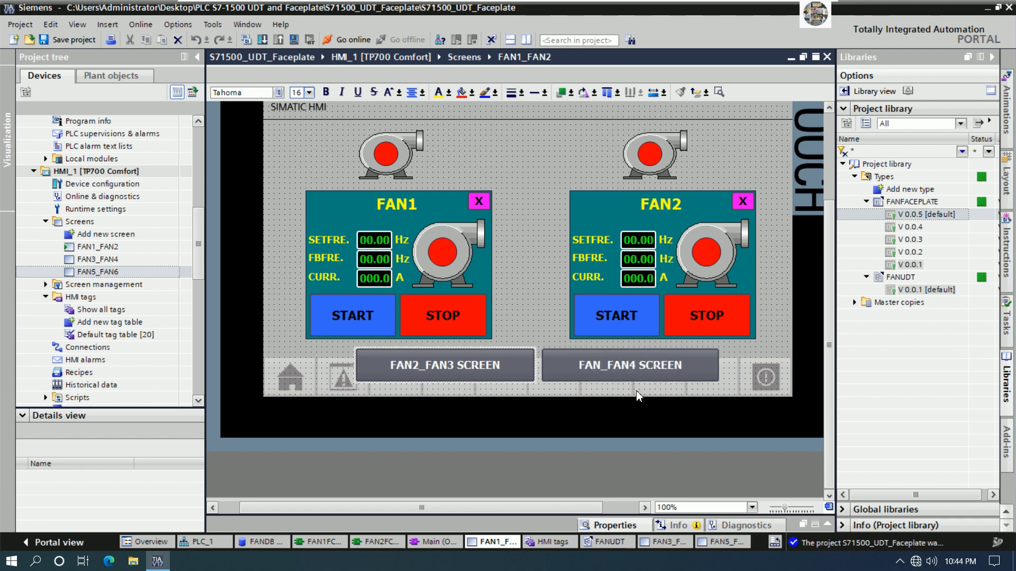
pyautogui.write('4')
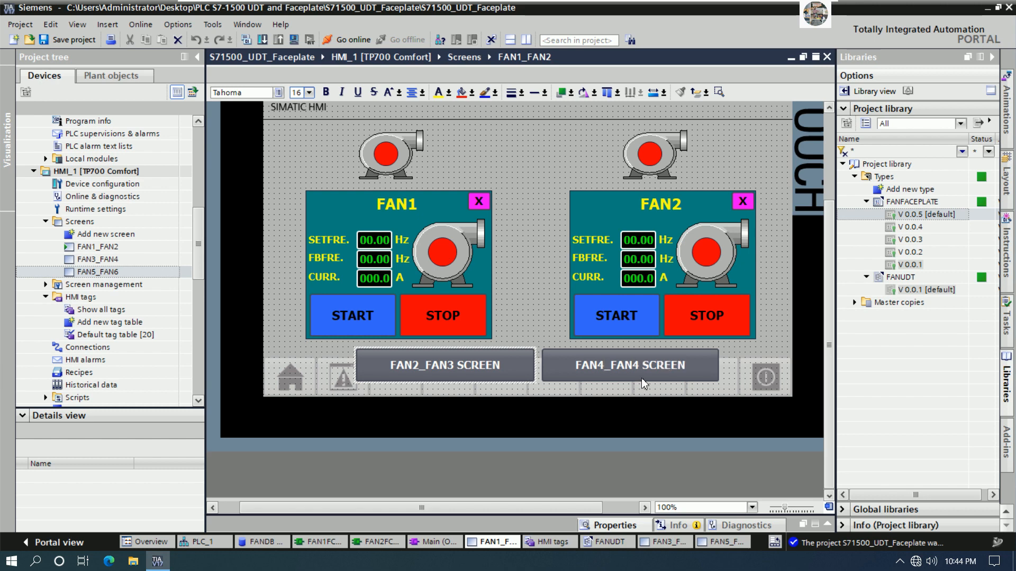
pyautogui.press('BackSpace')
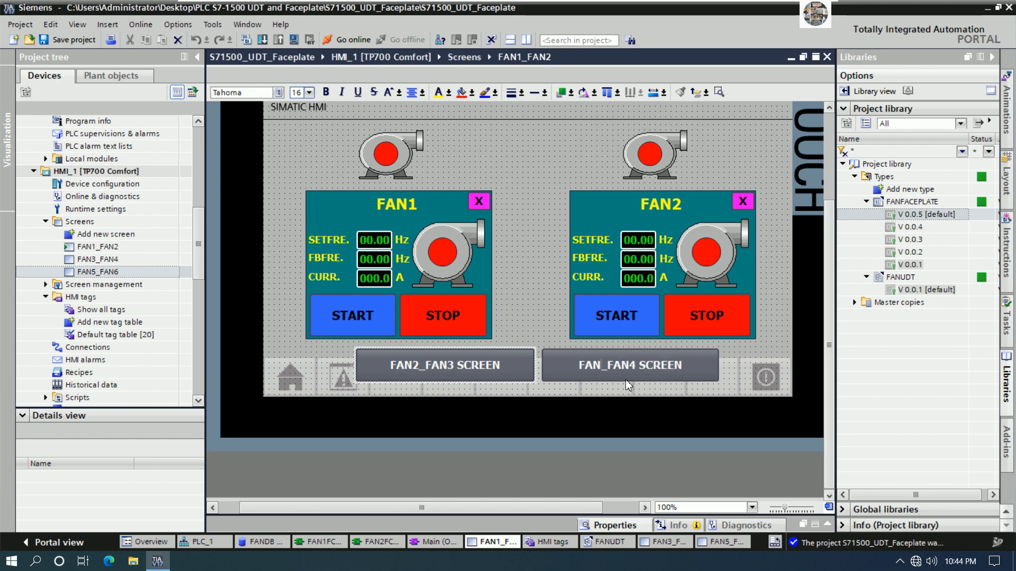
pyautogui.write('5')
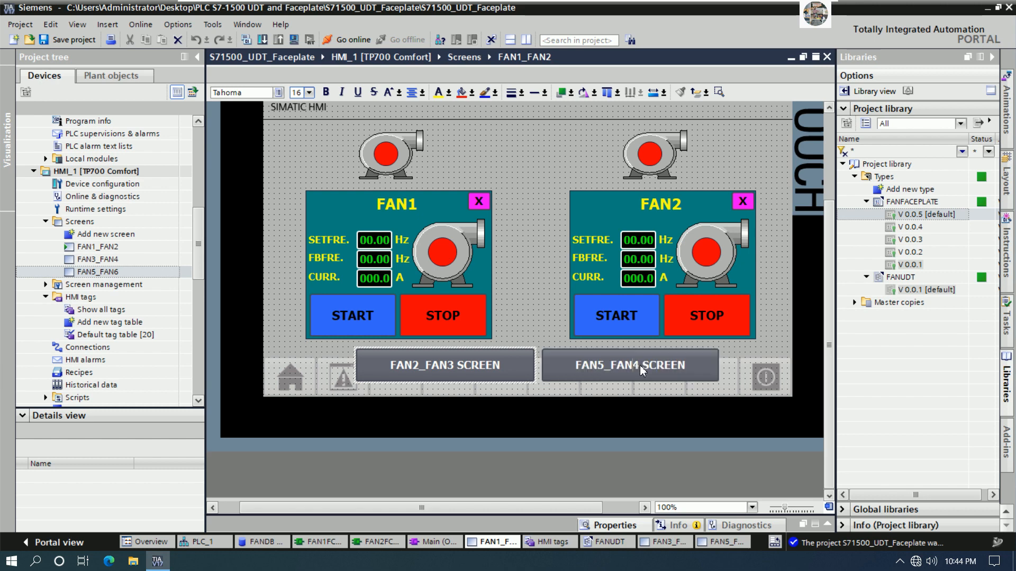
pyautogui.press('BackSpace')
pyautogui.write('6')
# Correct the label of the FAN2_FAN3 SCREEN button to FAN3_FAN4 SCREEN.
pyautogui.doubleClick(420, 367)
pyautogui.click(419, 366)
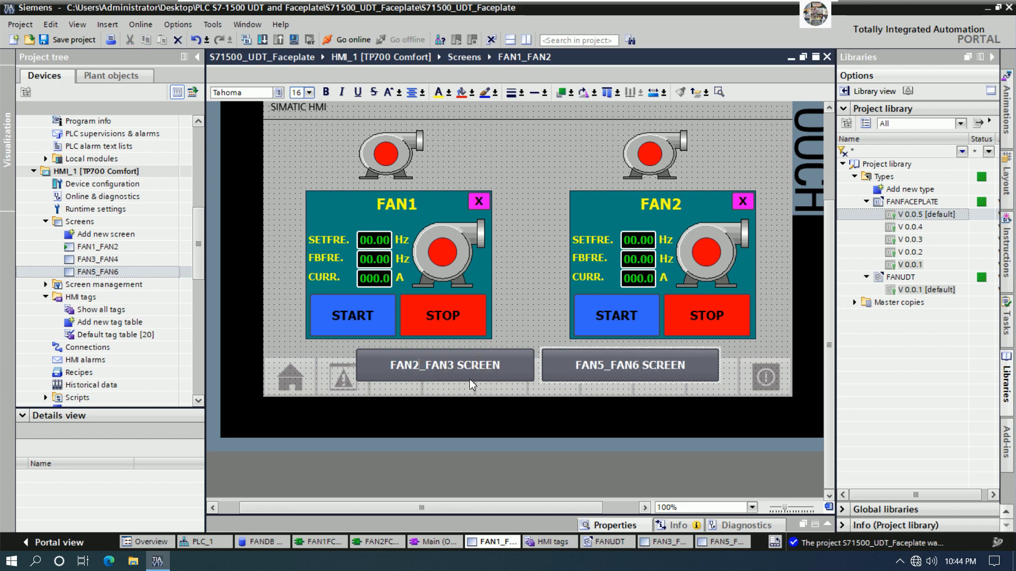
pyautogui.press('BackSpace')
pyautogui.write('3')
pyautogui.click(530, 325)
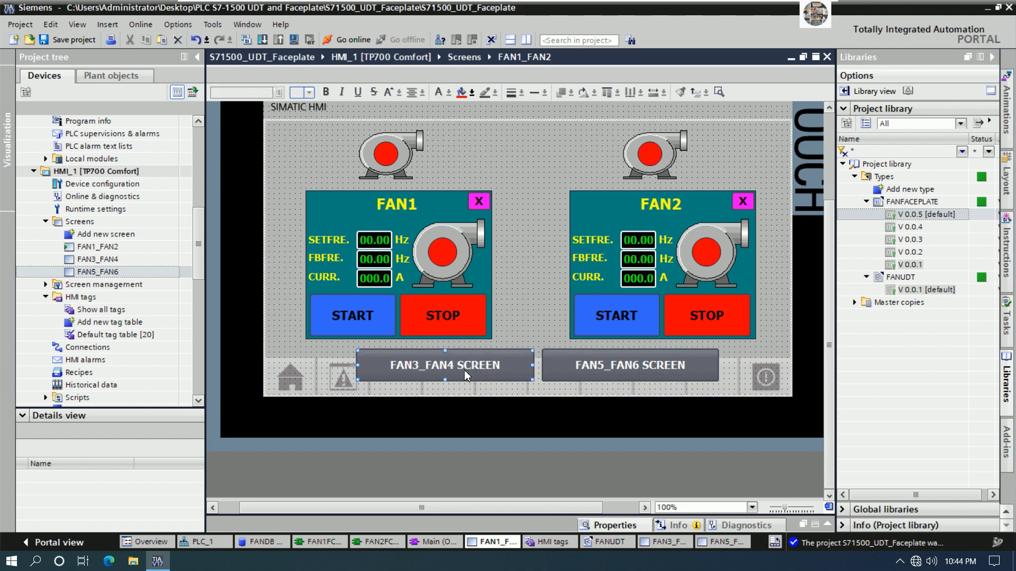
pyautogui.doubleClick(577, 367)
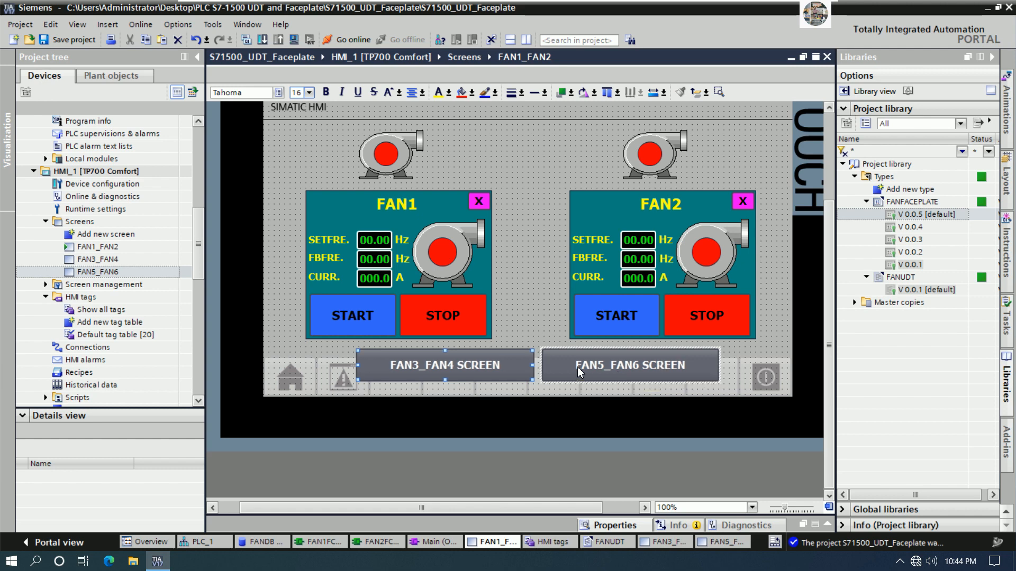
# Set the ActivateScreen screen name to FAN3_FAN4 on the Click event of the FAN3_FAN4 SCREEN button.
pyautogui.rightClick(467, 366)
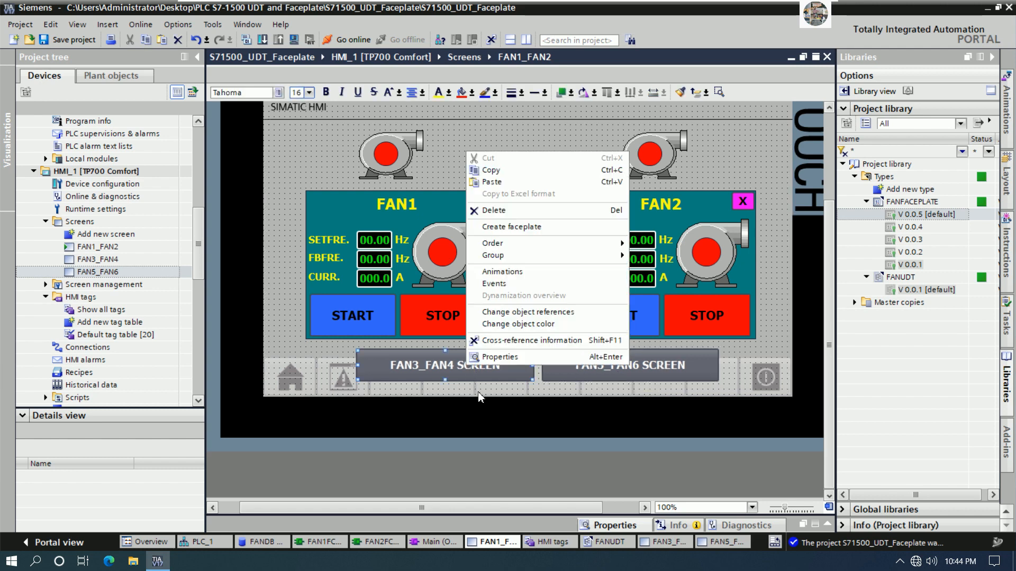
pyautogui.click(503, 283)
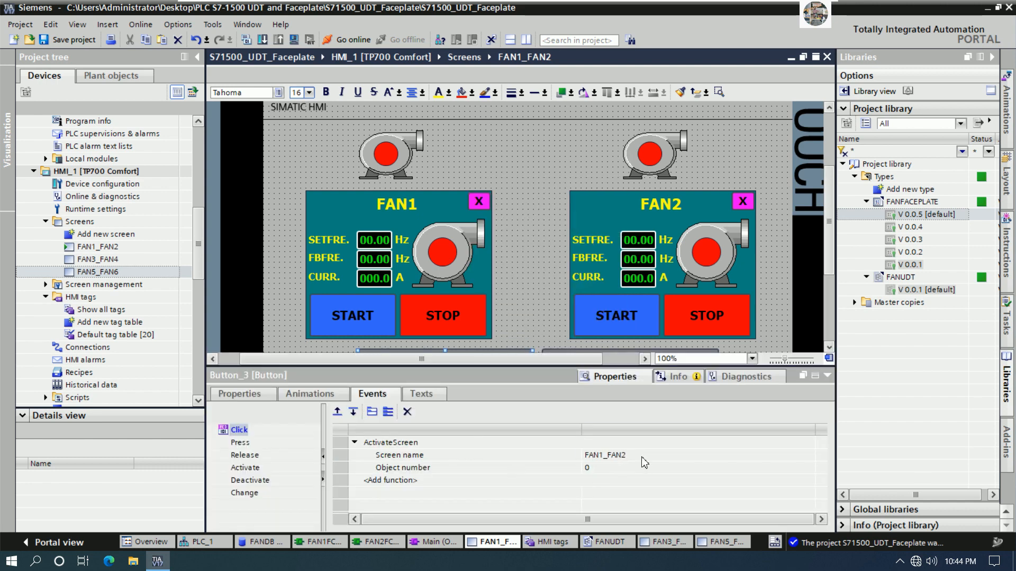
pyautogui.click(642, 456)
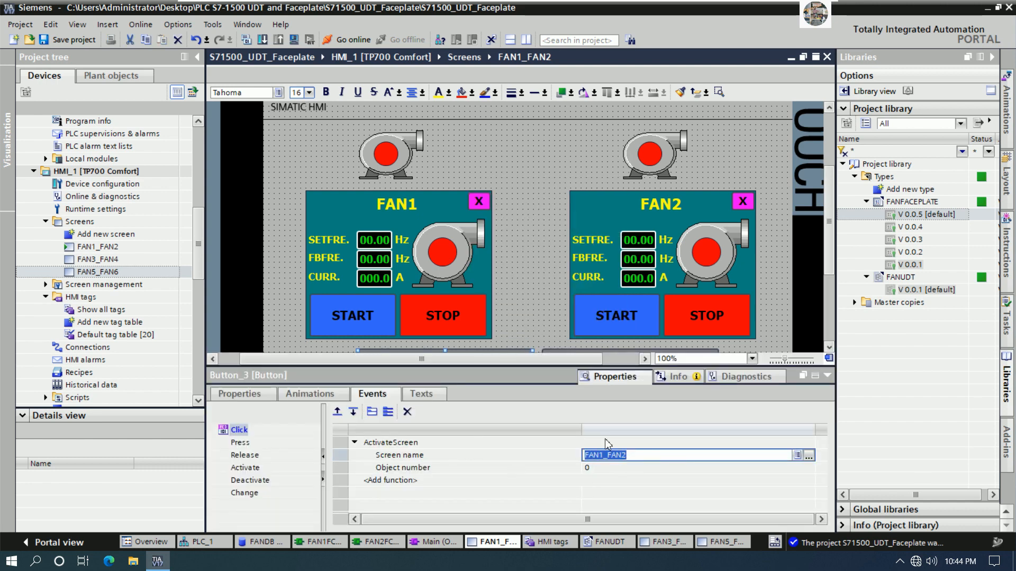
pyautogui.scroll(-3, 809, 302)
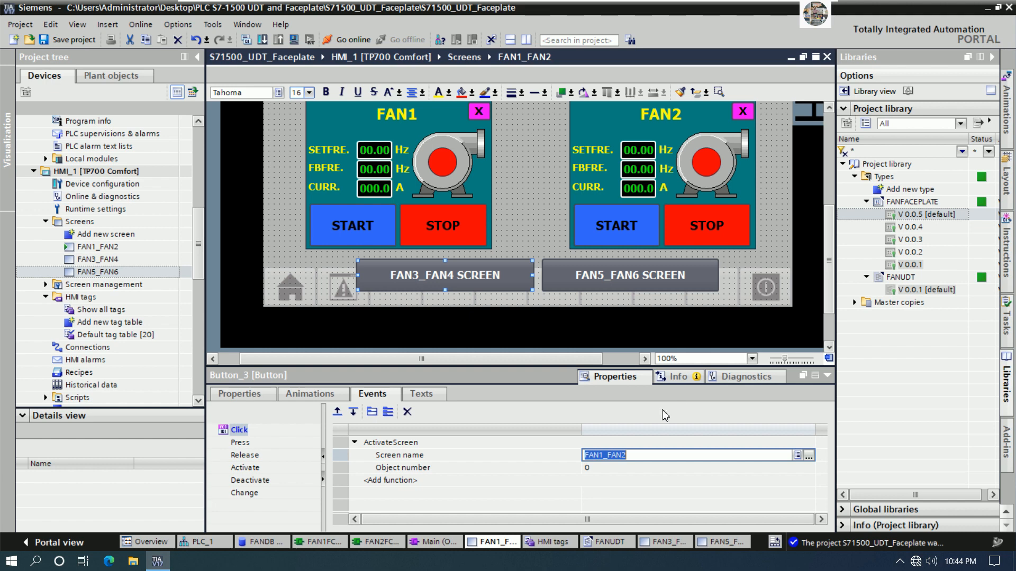
pyautogui.click(604, 456)
pyautogui.press('BackSpace')
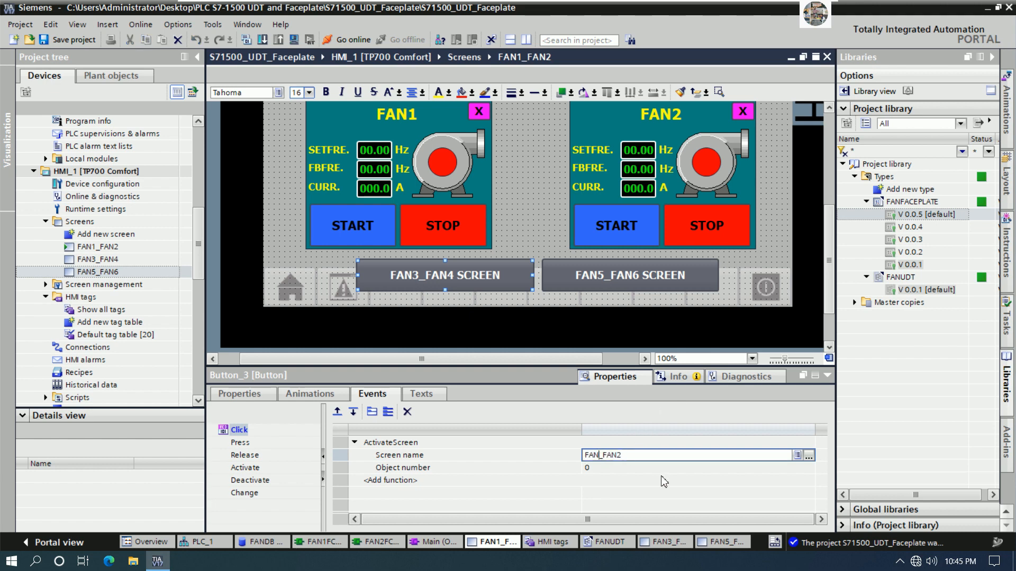
pyautogui.write('3')
pyautogui.press('End')
pyautogui.press('BackSpace')
pyautogui.write('4')
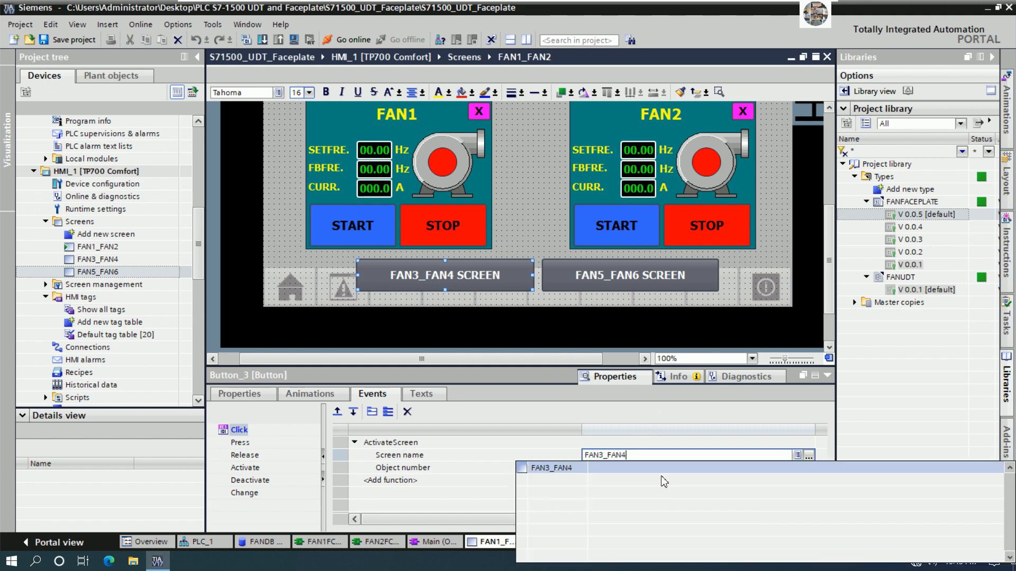
pyautogui.click(581, 469)
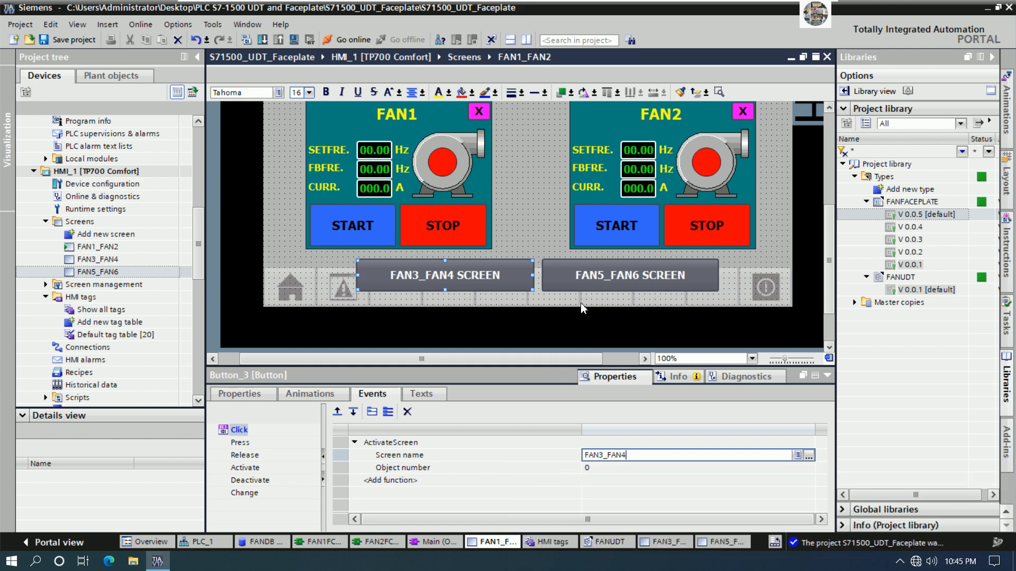
# Set the ActivateScreen screen name to FAN5_FAN6 on the Click event of the FAN5_FAN6 SCREEN button and collapse the properties.
pyautogui.click(605, 278)
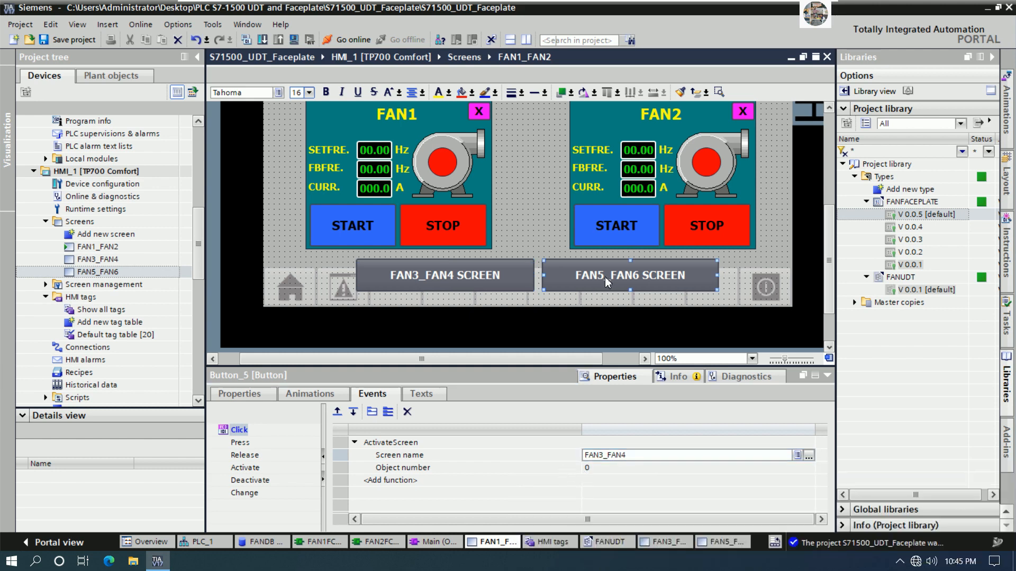
pyautogui.click(614, 458)
pyautogui.click(604, 459)
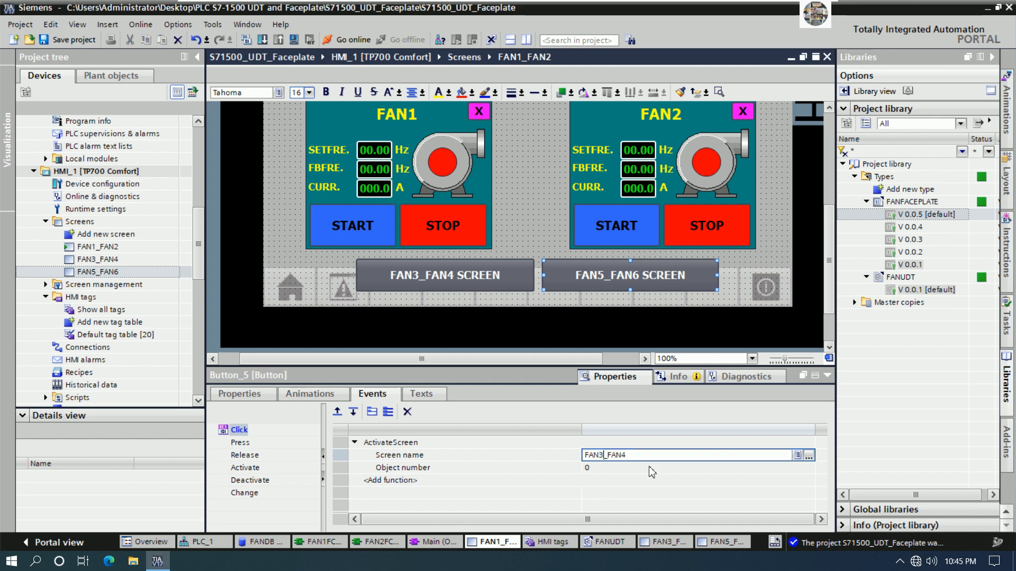
pyautogui.press('BackSpace')
pyautogui.write('5')
pyautogui.click(639, 456)
pyautogui.write('6')
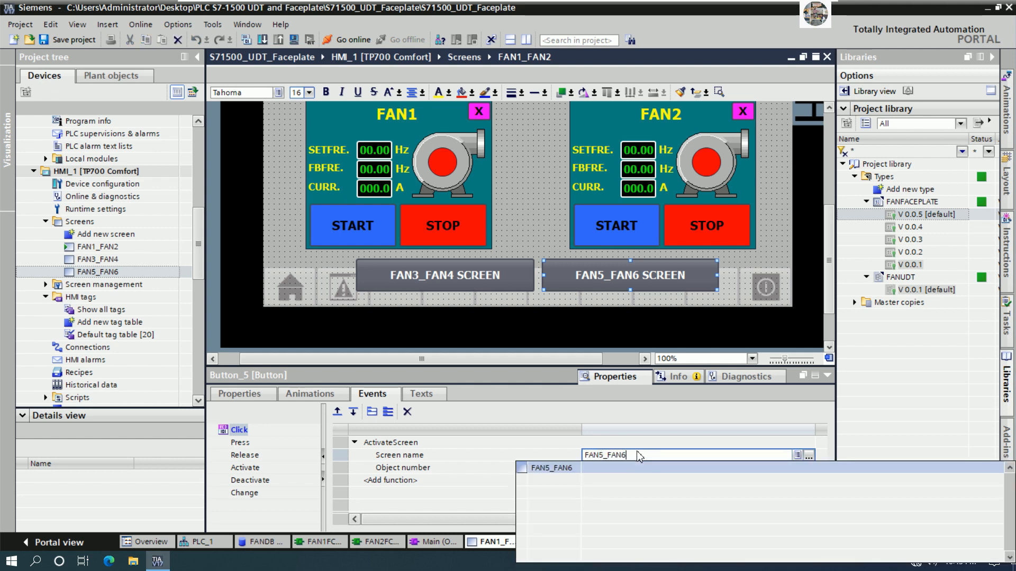
pyautogui.click(578, 472)
pyautogui.click(826, 376)
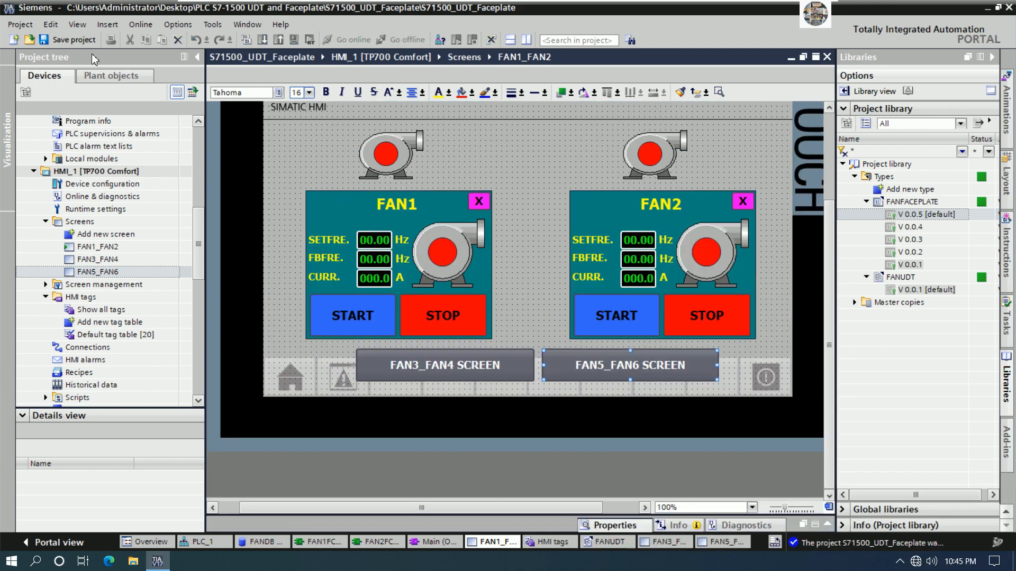
# Save the project and start the HMI simulation from the FAN1_FAN2 screen.
pyautogui.click(79, 41)
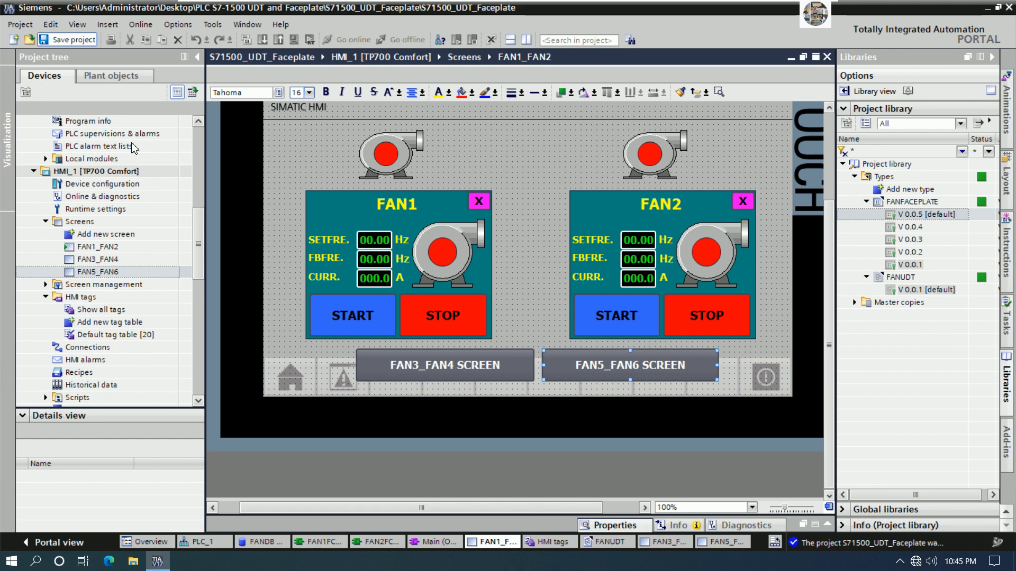
pyautogui.click(106, 246)
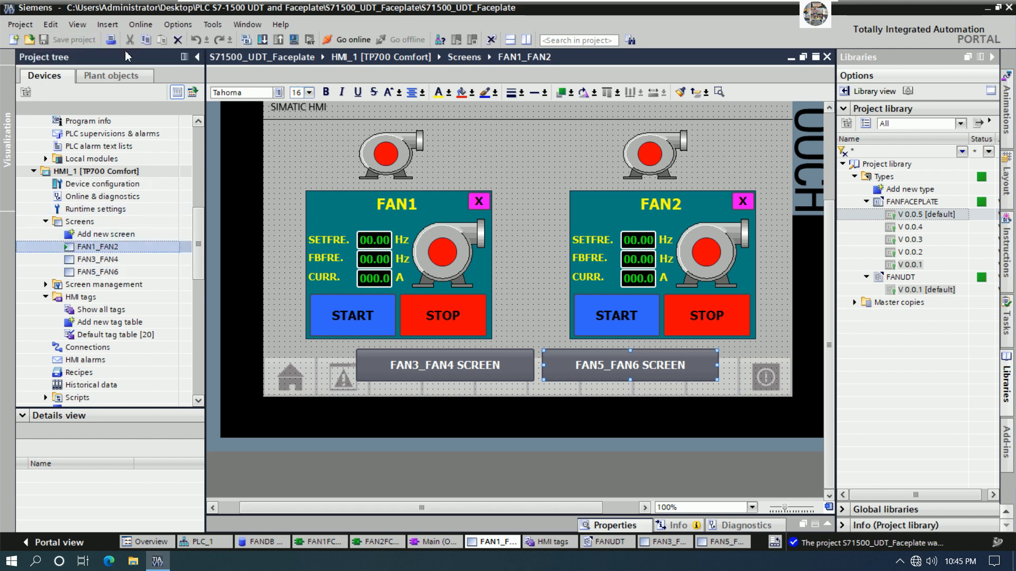
pyautogui.click(294, 40)
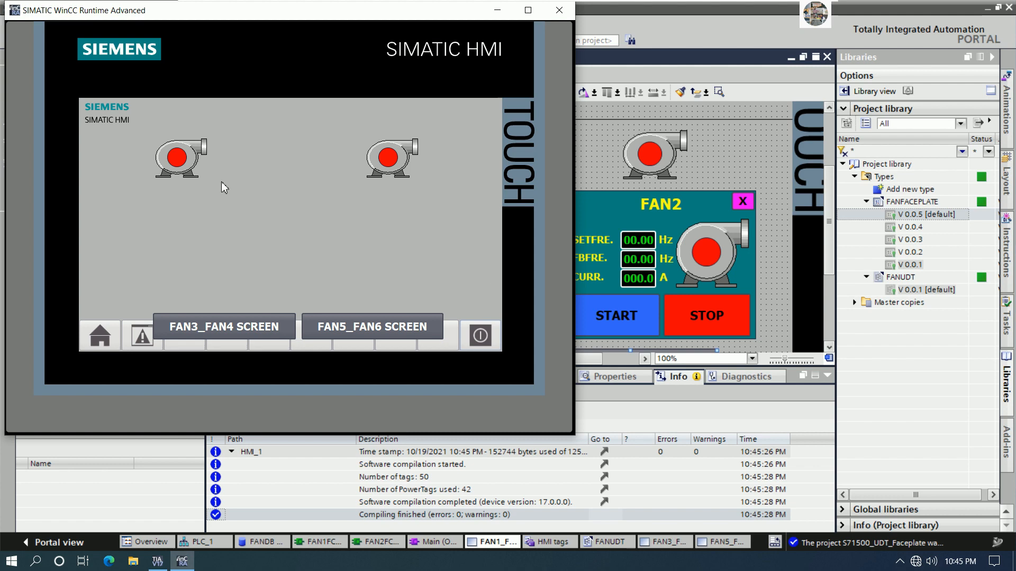
# In the simulation, open both fan faceplates on the FAN1_FAN2 screen, the FAN3_FAN4 screen and the FAN5_FAN6 screen.
pyautogui.click(206, 161)
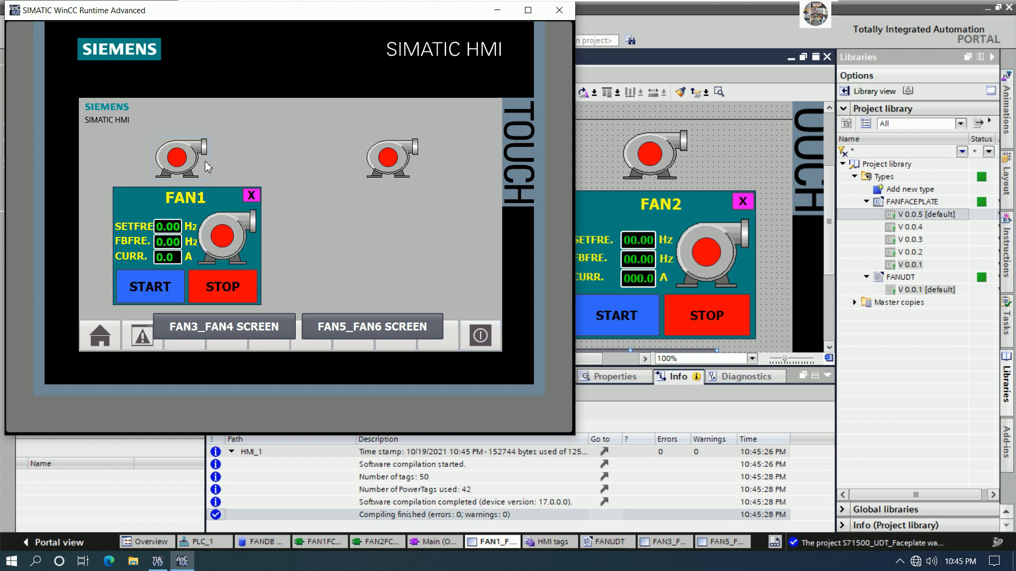
pyautogui.click(405, 176)
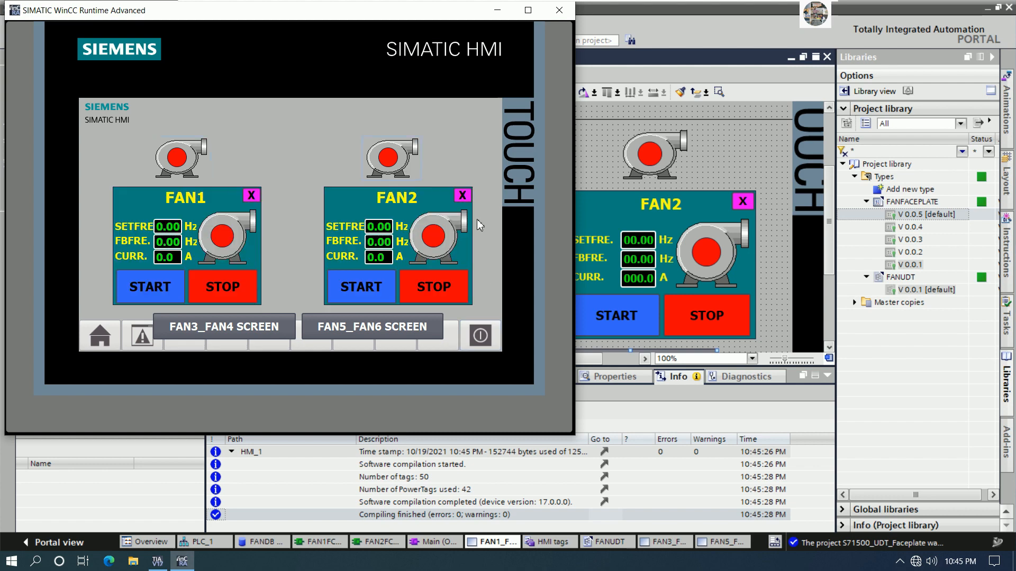
pyautogui.click(220, 331)
pyautogui.click(206, 178)
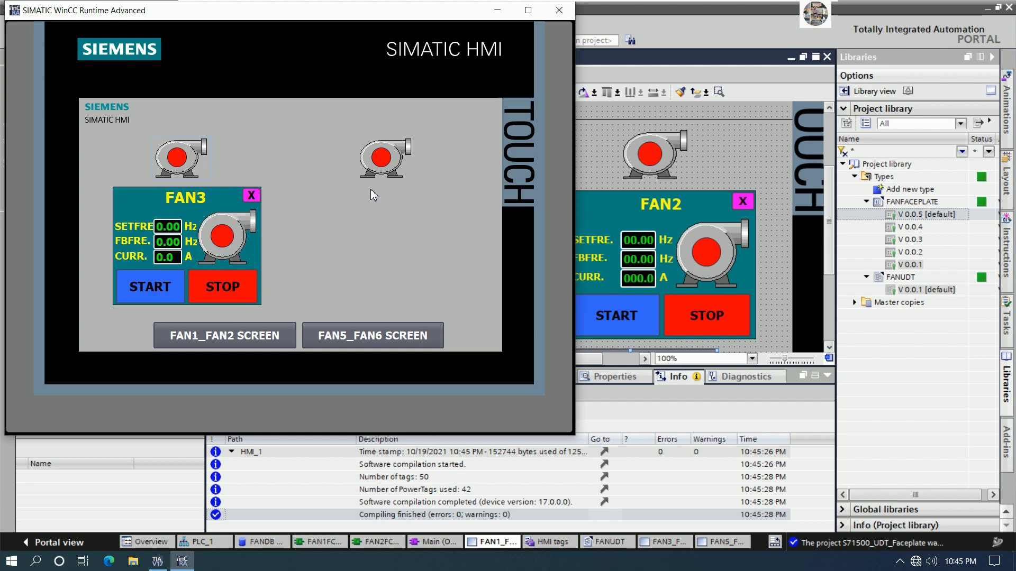
pyautogui.click(404, 173)
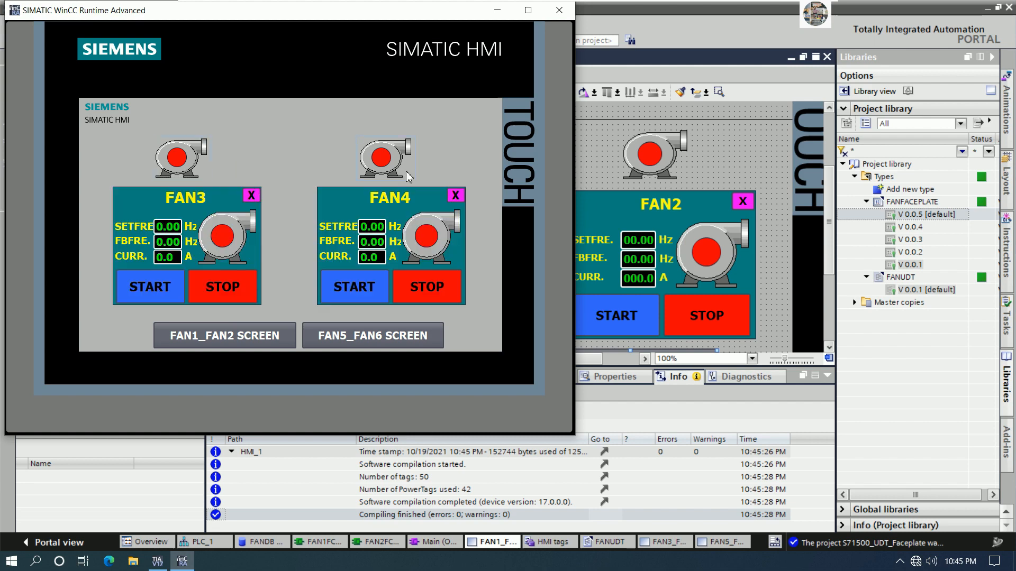
pyautogui.click(359, 340)
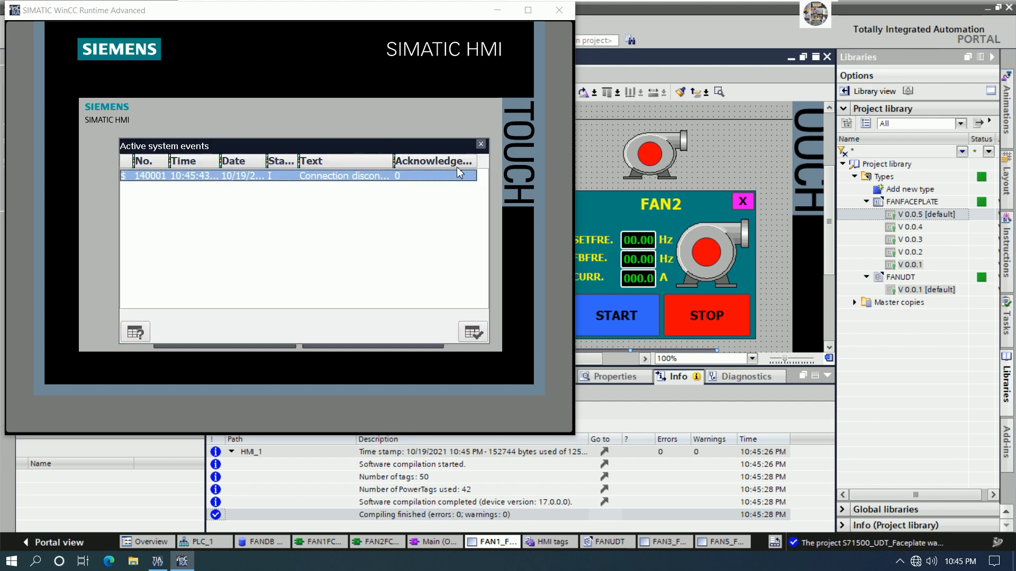
pyautogui.click(206, 173)
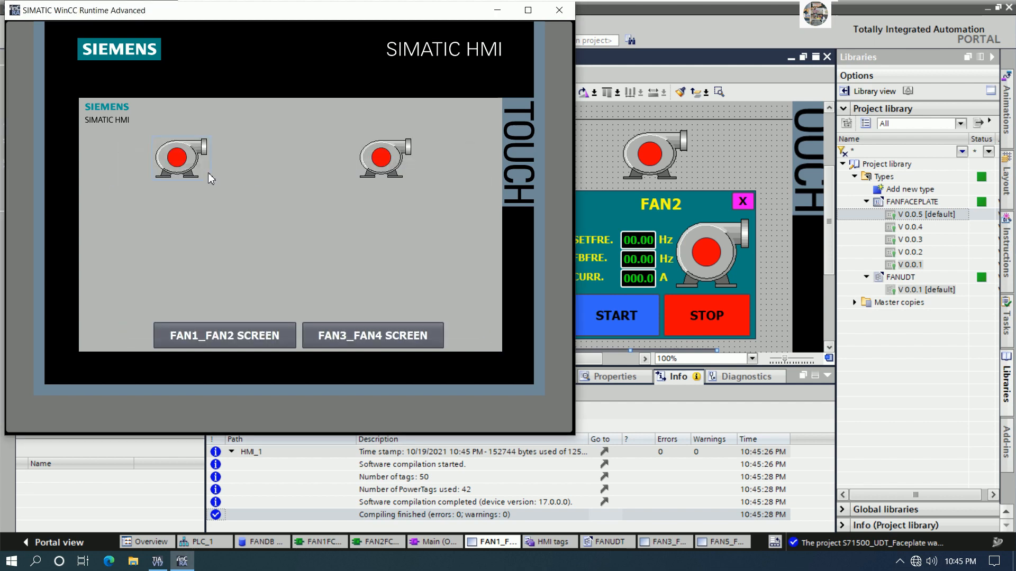
pyautogui.click(411, 170)
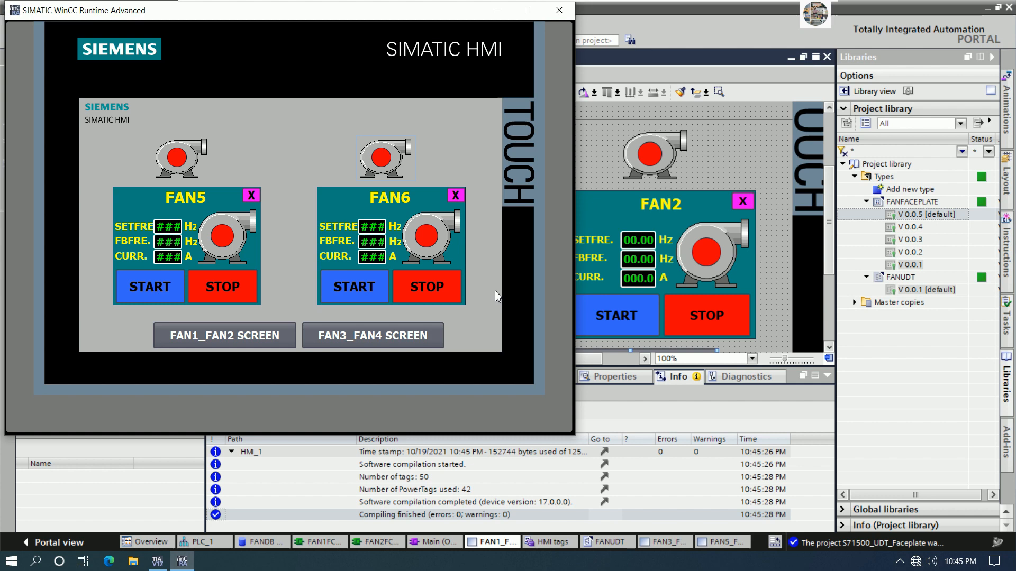
# Test the navigation buttons by switching repeatedly between the fan screens in the simulation, ending on the FAN1_FAN2 screen.
pyautogui.click(236, 337)
pyautogui.click(324, 336)
pyautogui.click(237, 334)
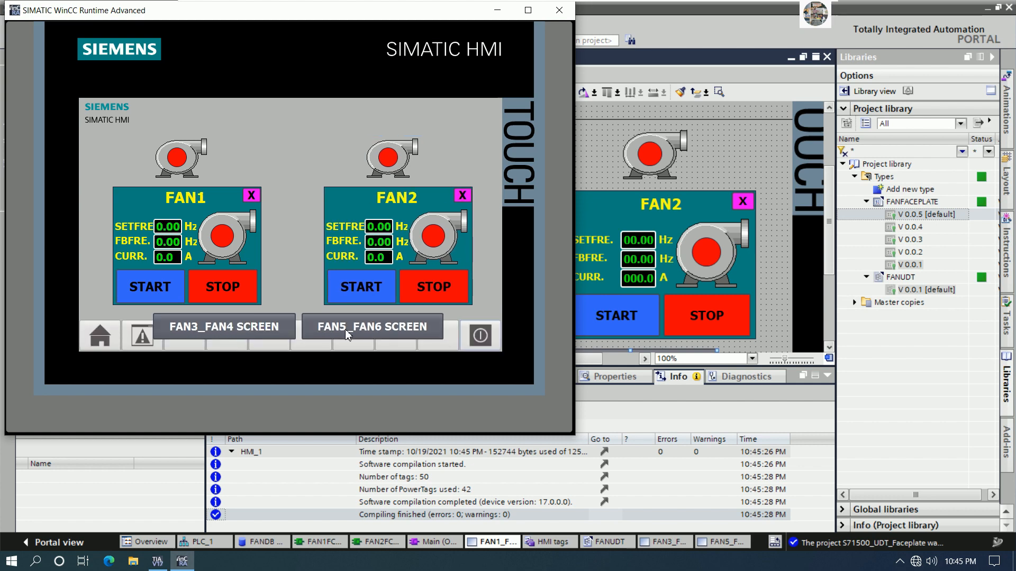
pyautogui.click(345, 329)
pyautogui.click(261, 335)
pyautogui.click(365, 328)
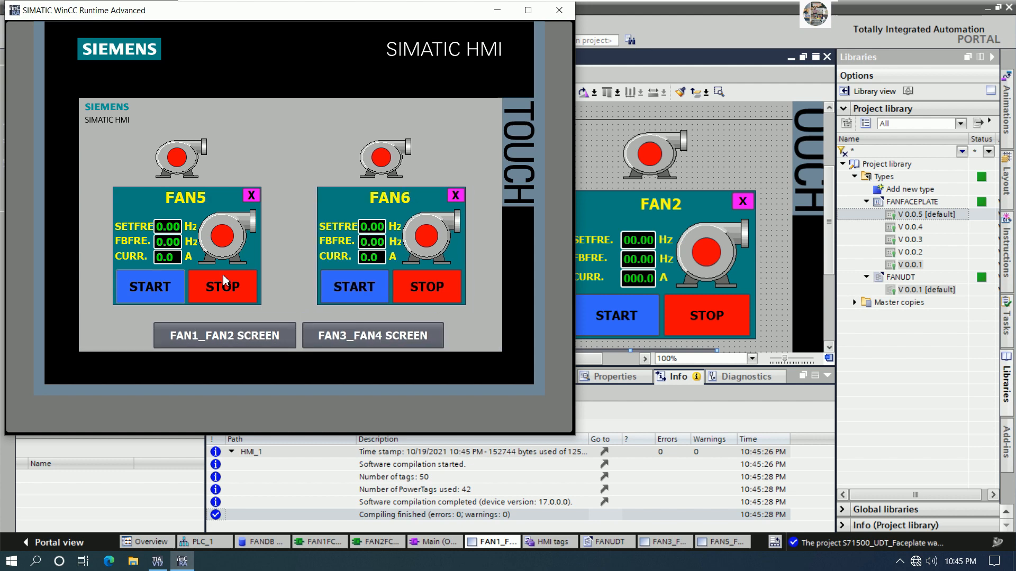
pyautogui.click(238, 333)
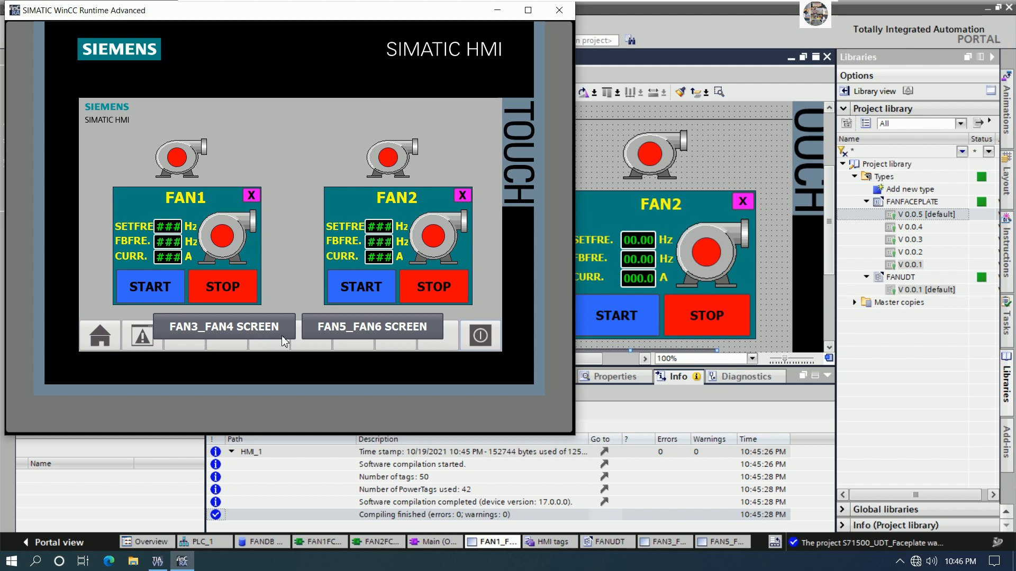
# View the FAN5_FAN6 and FAN3_FAN4 screens in the simulation and close the runtime window.
pyautogui.click(376, 328)
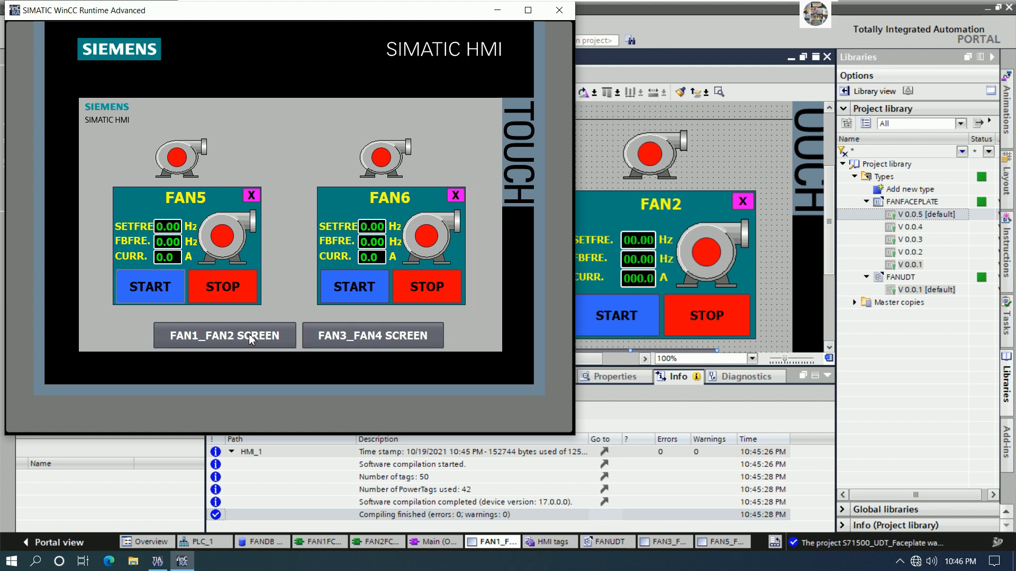
pyautogui.click(349, 335)
pyautogui.click(559, 11)
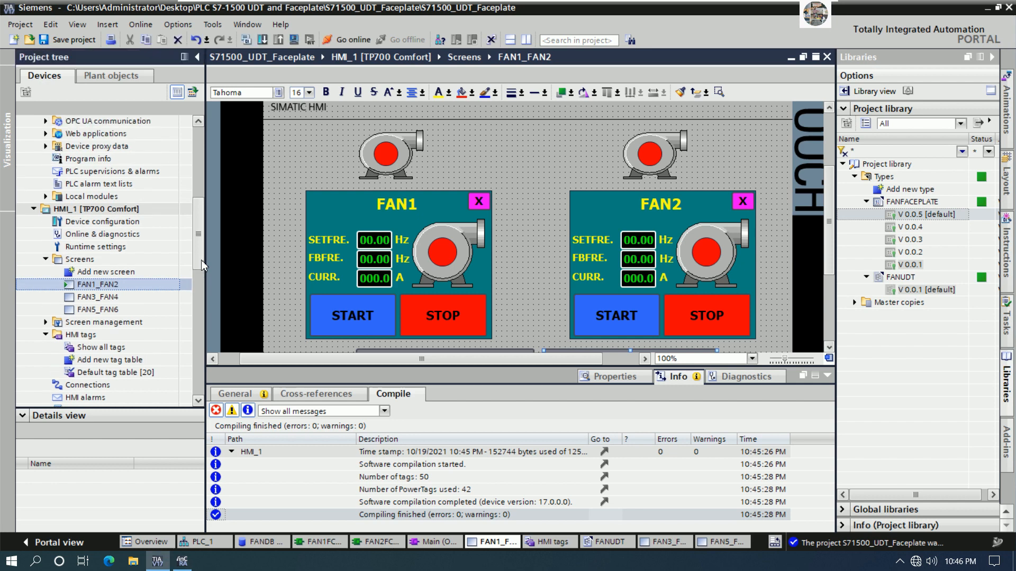
# Select PLC_1 [CPU 1515-2 PN] in the project tree and save the project.
pyautogui.moveTo(201, 259); pyautogui.dragTo(202, 167)
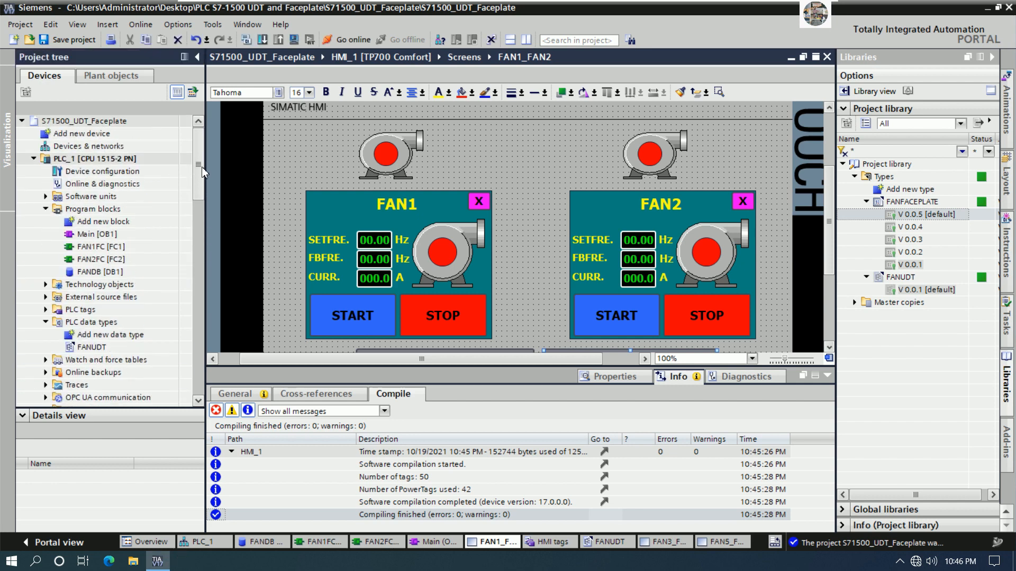
pyautogui.click(113, 160)
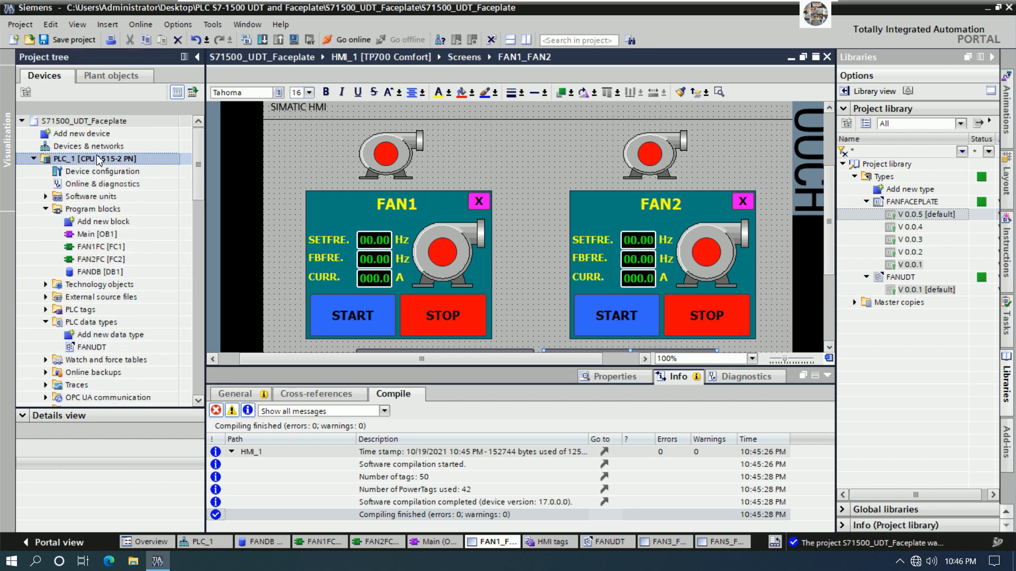
pyautogui.click(64, 40)
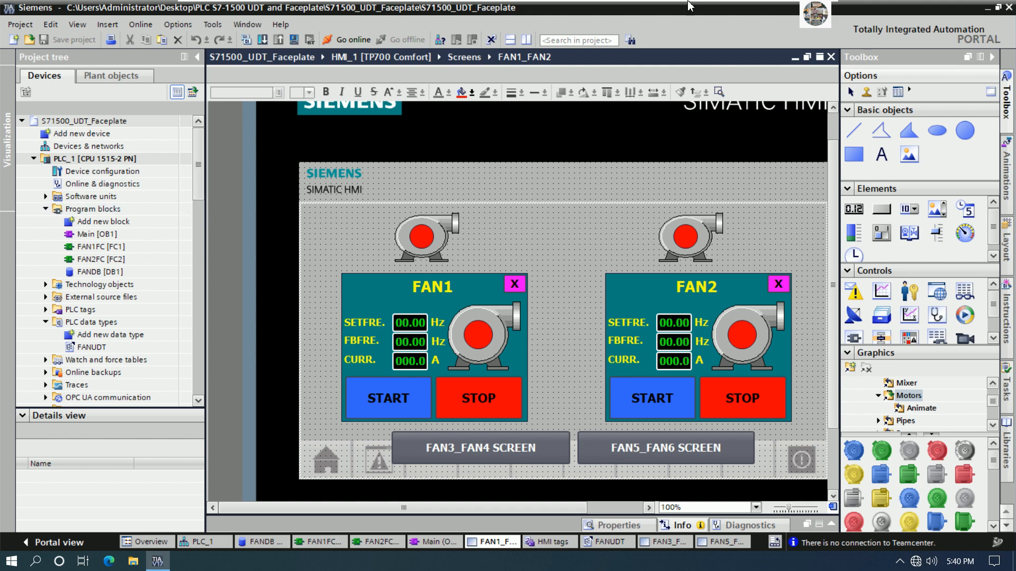
# Check the installed module part numbers on the PowerPoint slide, return to TIA Portal and show PLC_1's device view.
pyautogui.click(790, 15)
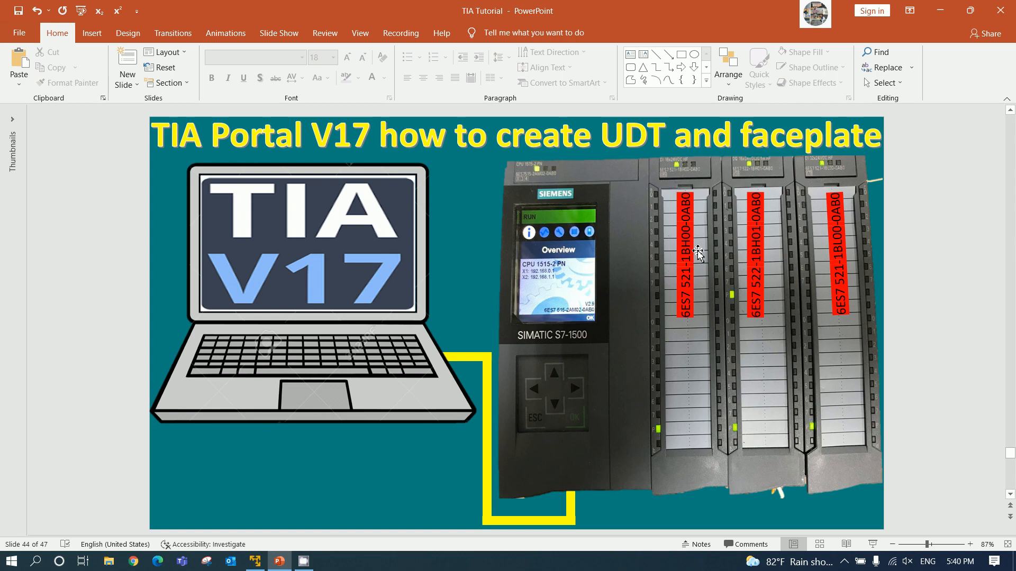
pyautogui.click(254, 561)
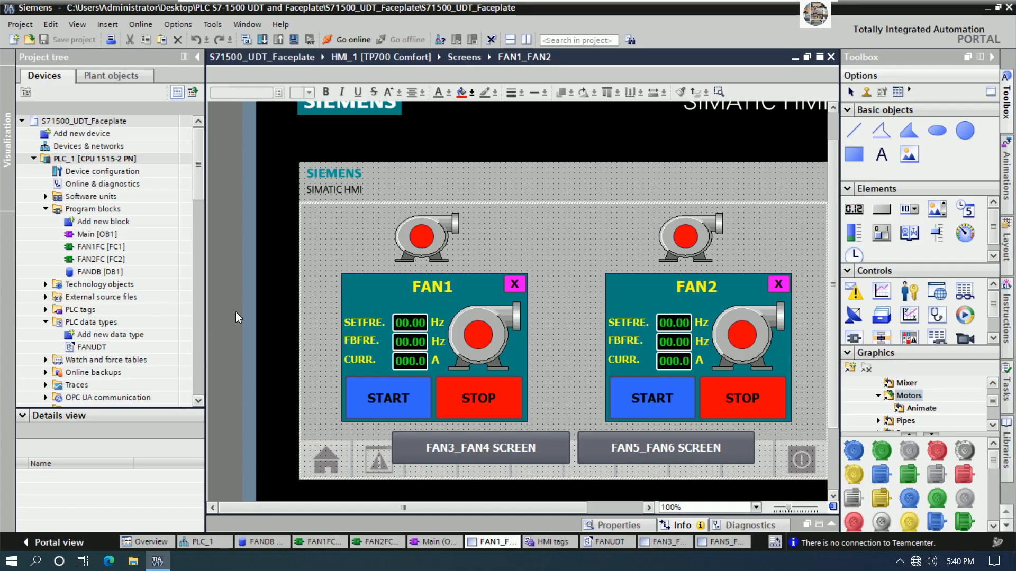
pyautogui.click(197, 541)
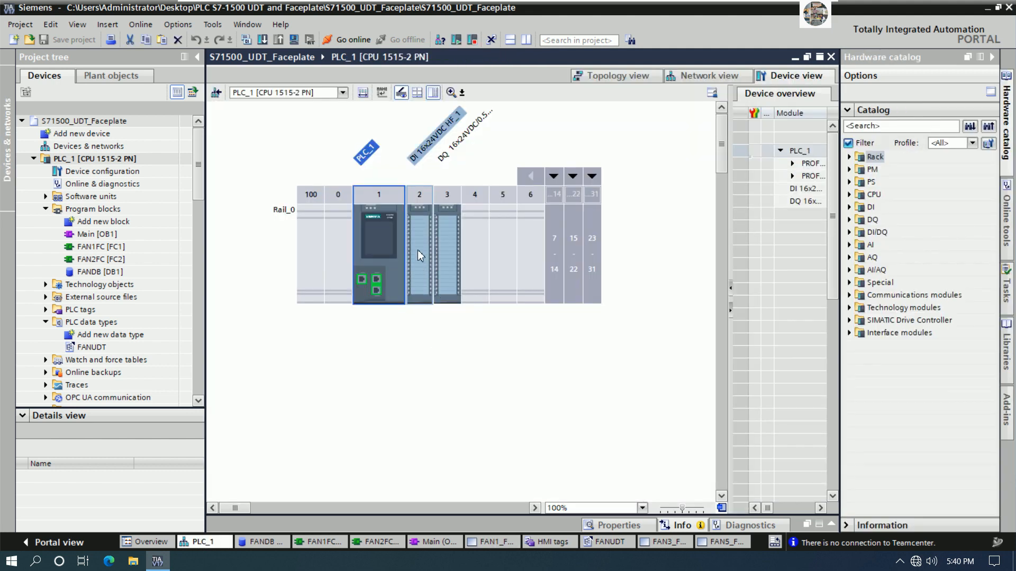
# Delete the DI 16x24VDC HF module in slot 2 and the DQ 16x24VDC module in slot 3 from PLC_1's rack.
pyautogui.rightClick(417, 250)
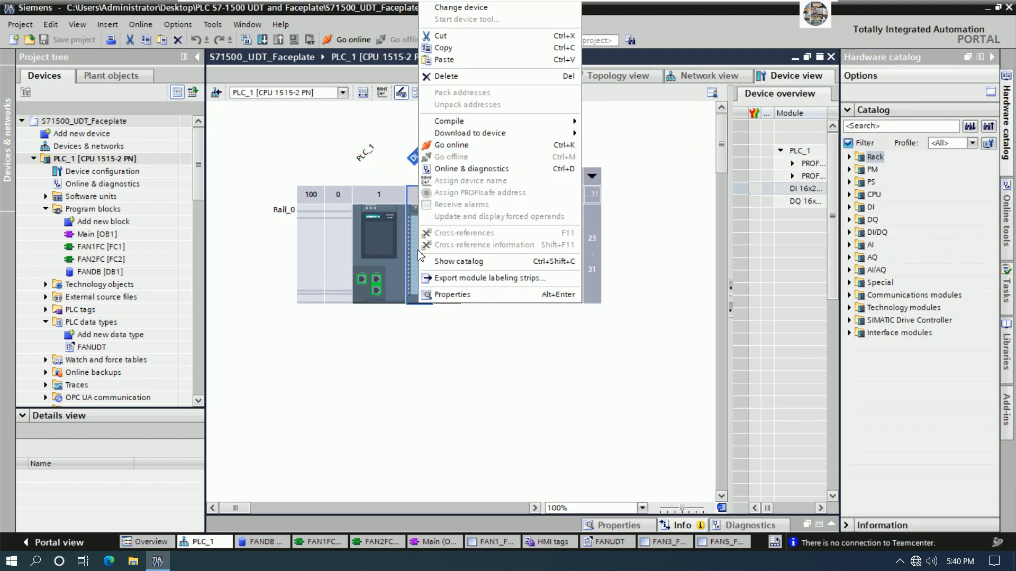
pyautogui.click(462, 336)
pyautogui.click(424, 255)
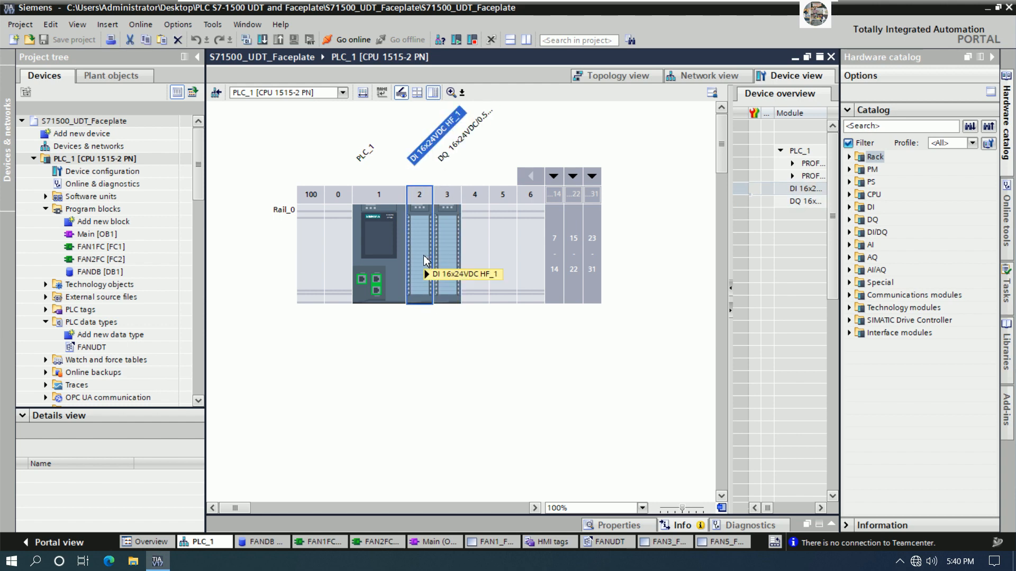
pyautogui.press('Delete')
pyautogui.click(538, 317)
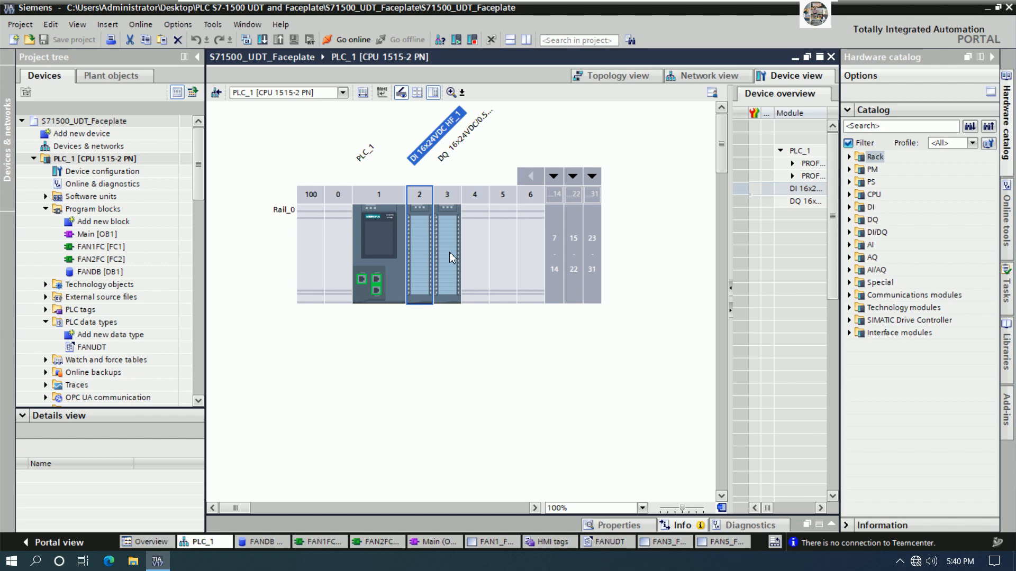
pyautogui.click(448, 252)
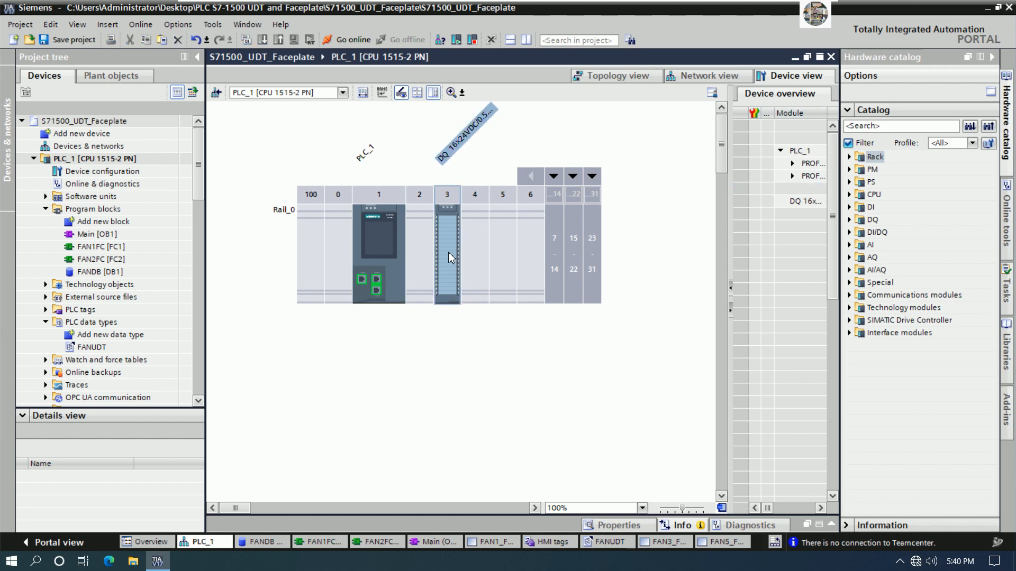
pyautogui.press('Delete')
pyautogui.click(538, 317)
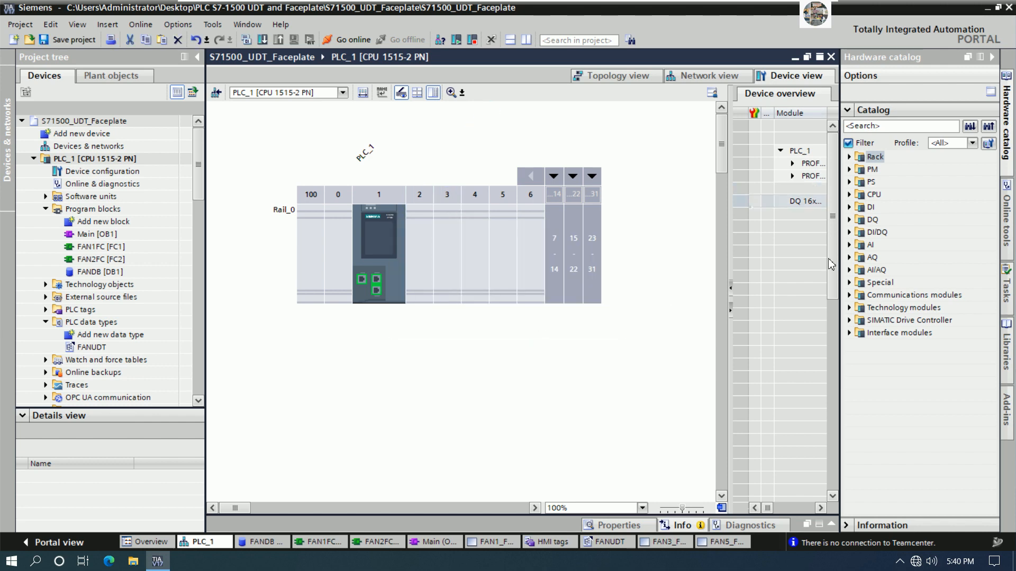
# Add the DI 16x24VDC HF module 6ES7 521-1BH00-0AB0 to slot 2 of PLC_1's rack.
pyautogui.click(849, 207)
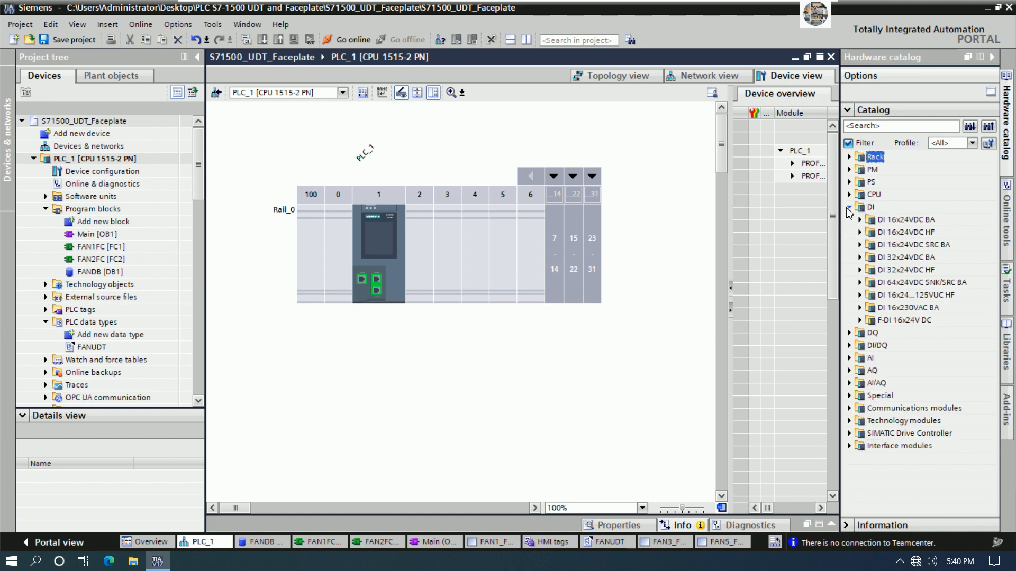
pyautogui.click(860, 233)
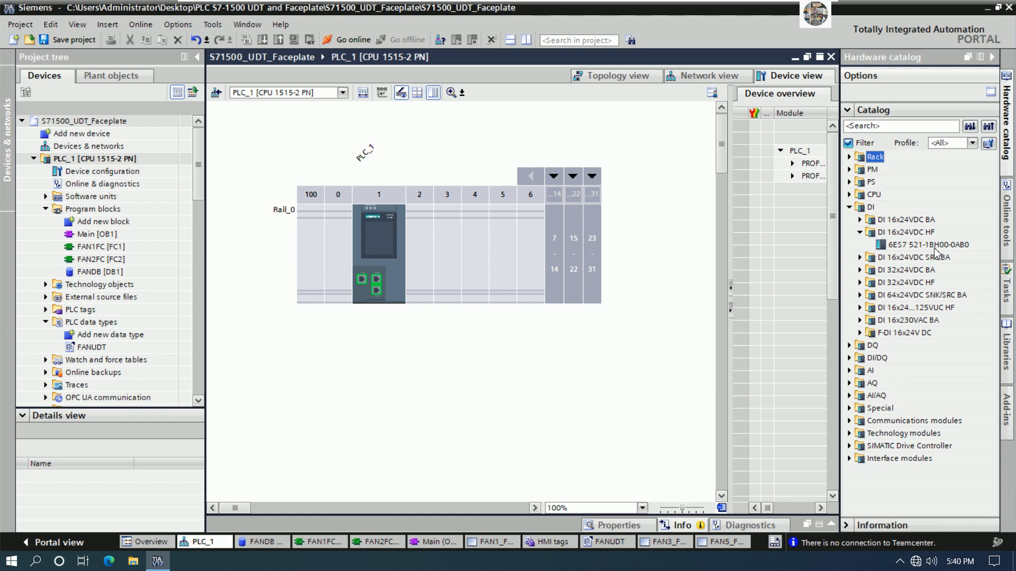
pyautogui.moveTo(938, 245); pyautogui.dragTo(421, 263)
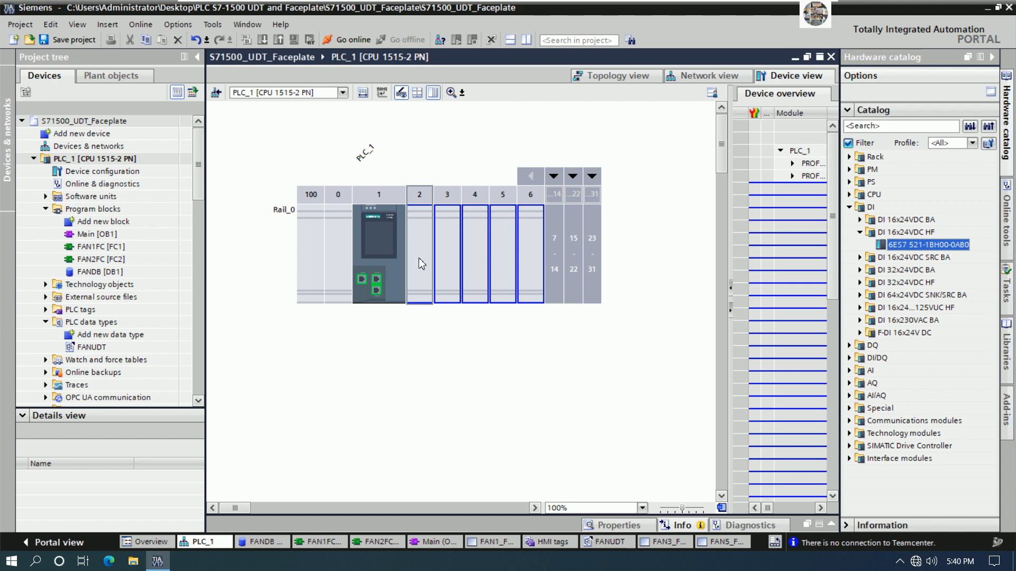
pyautogui.moveTo(427, 258); pyautogui.dragTo(427, 259)
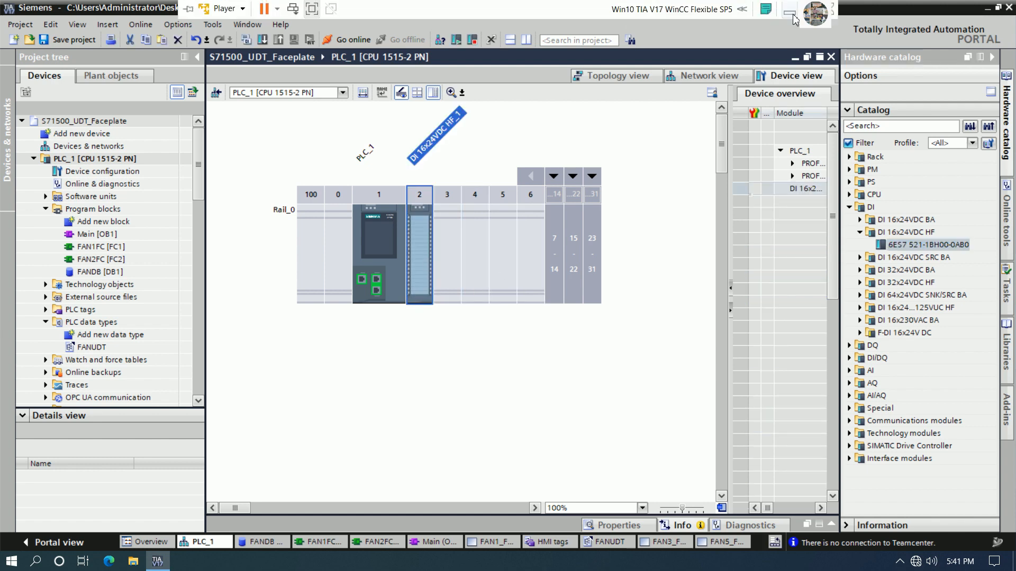
# Compare the output module's part number on the PowerPoint slide with the DQ modules in TIA Portal's hardware catalog.
pyautogui.click(781, 14)
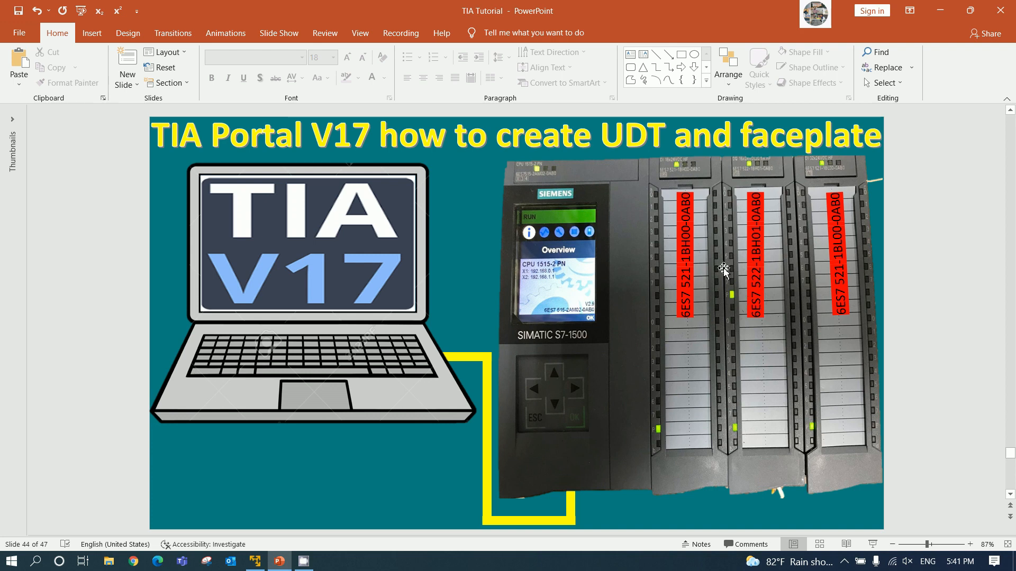
pyautogui.click(255, 561)
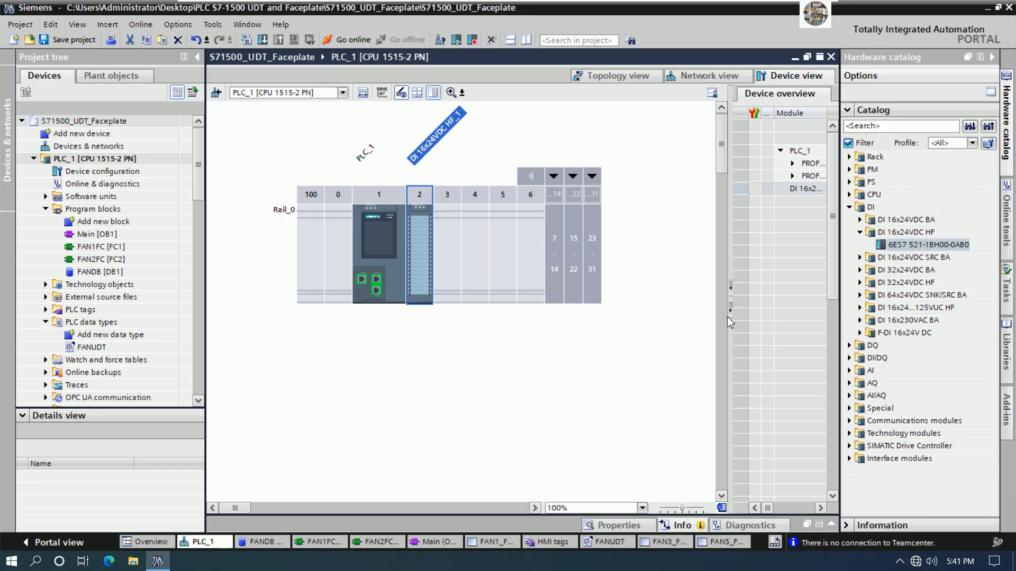
pyautogui.click(849, 345)
pyautogui.scroll(-1, 991, 354)
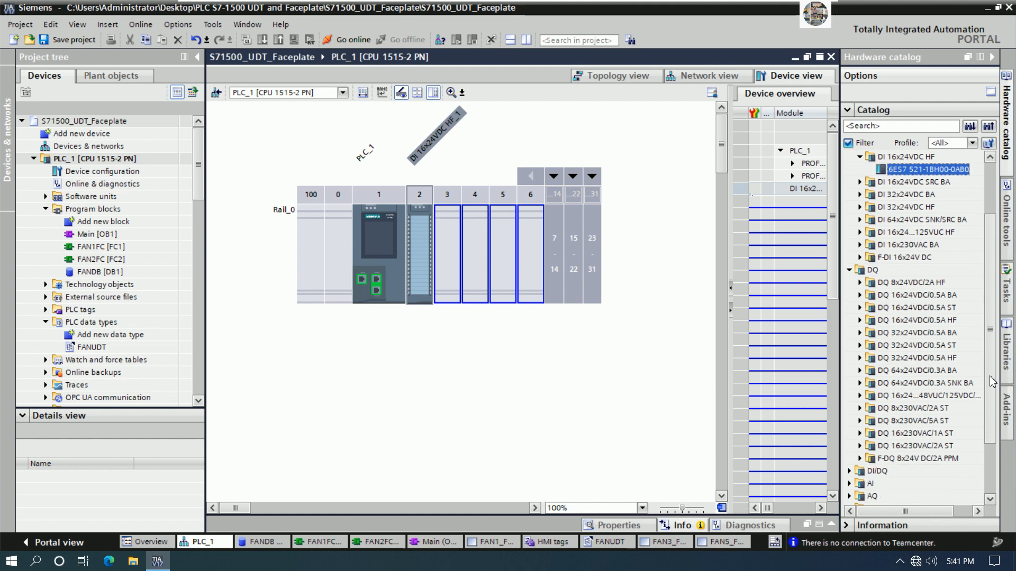
pyautogui.click(859, 371)
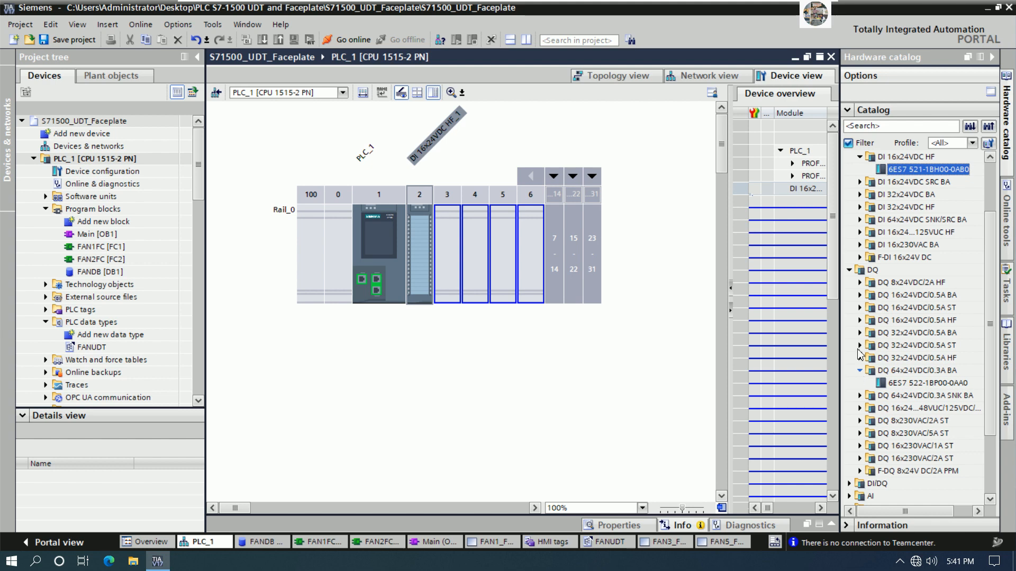
pyautogui.click(859, 283)
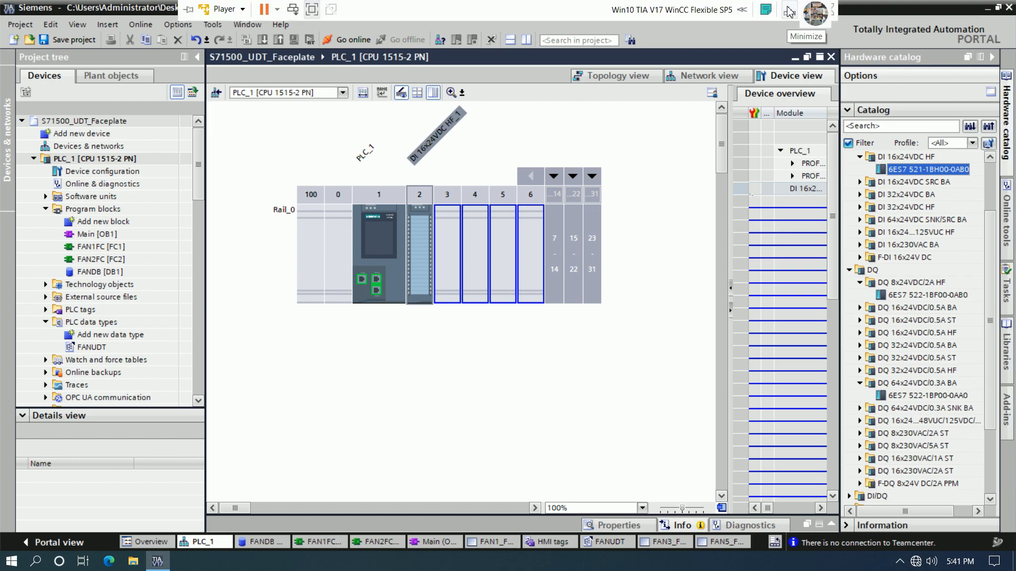
pyautogui.click(787, 9)
pyautogui.click(872, 544)
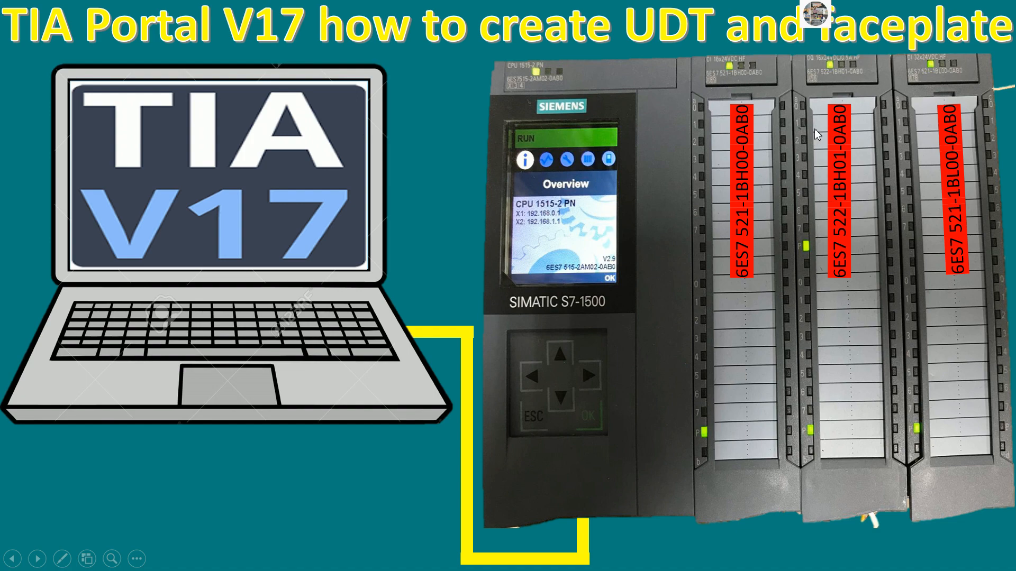
pyautogui.press('Escape')
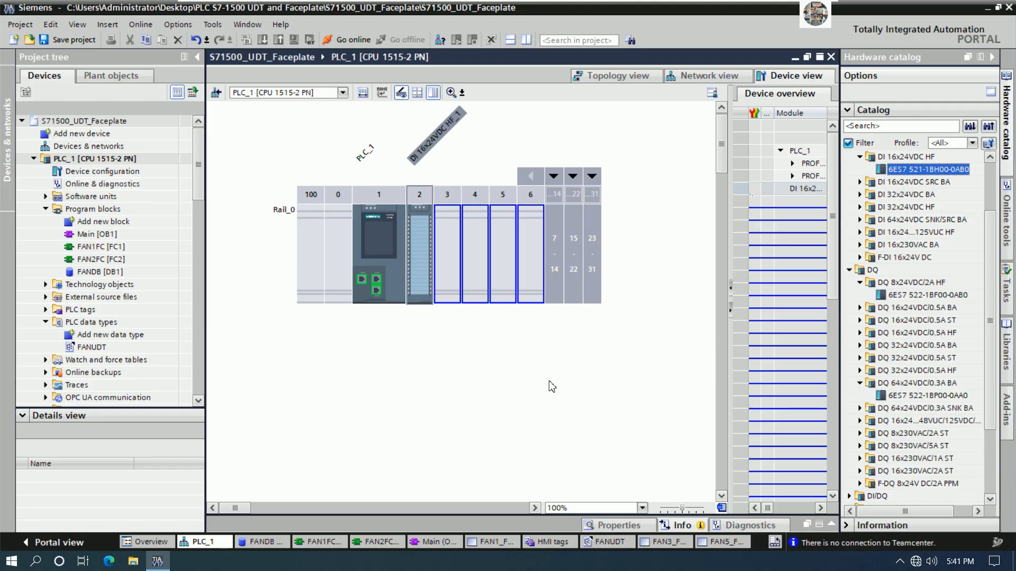
pyautogui.click(256, 561)
# Add the DQ 16x24VDC/0.5A HF module 6ES7 522-1BH01-0AB0 to slot 3 of the rack.
pyautogui.click(859, 333)
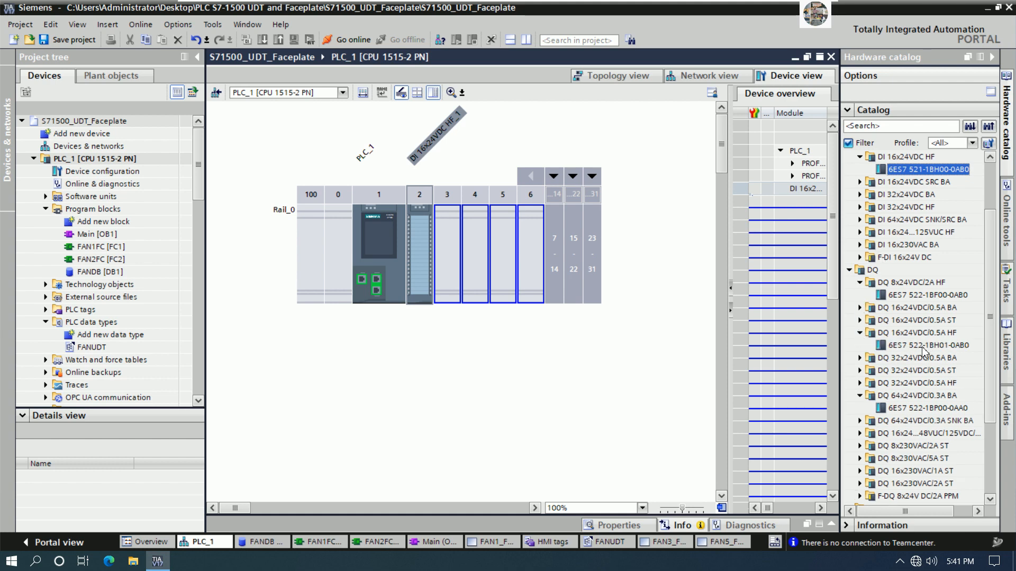
pyautogui.click(949, 347)
pyautogui.moveTo(949, 349); pyautogui.dragTo(452, 274)
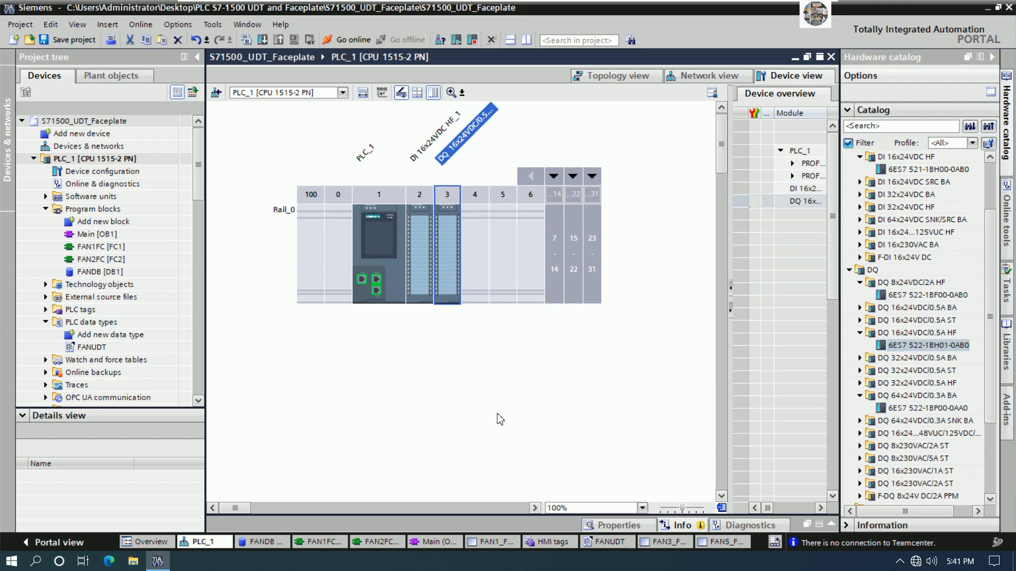
# Check the third module's part number on the PowerPoint slide and add the DI 32x24VDC HF module 6ES7 521-1BL00-0AB0 to slot 4.
pyautogui.click(798, 13)
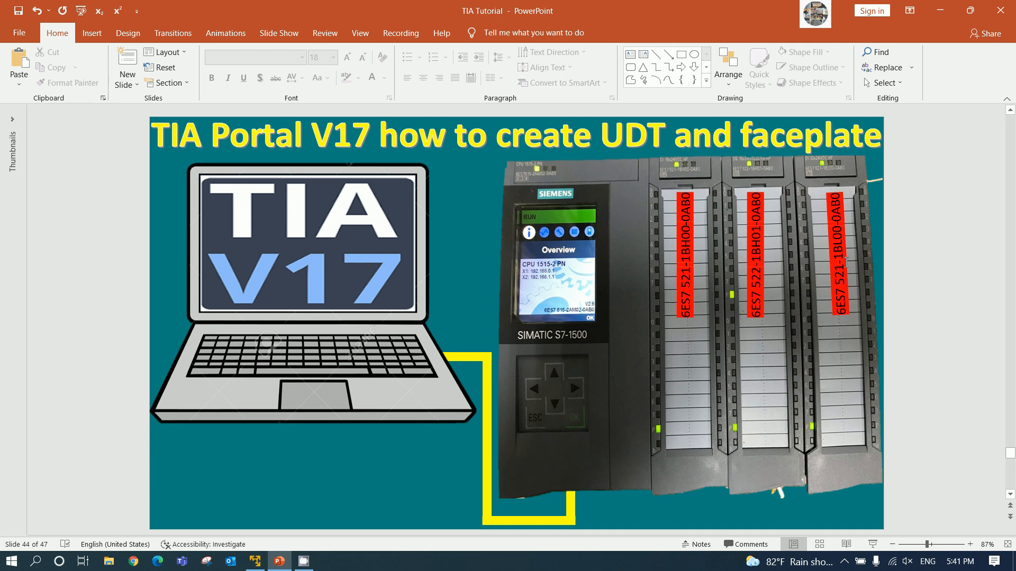
pyautogui.click(255, 561)
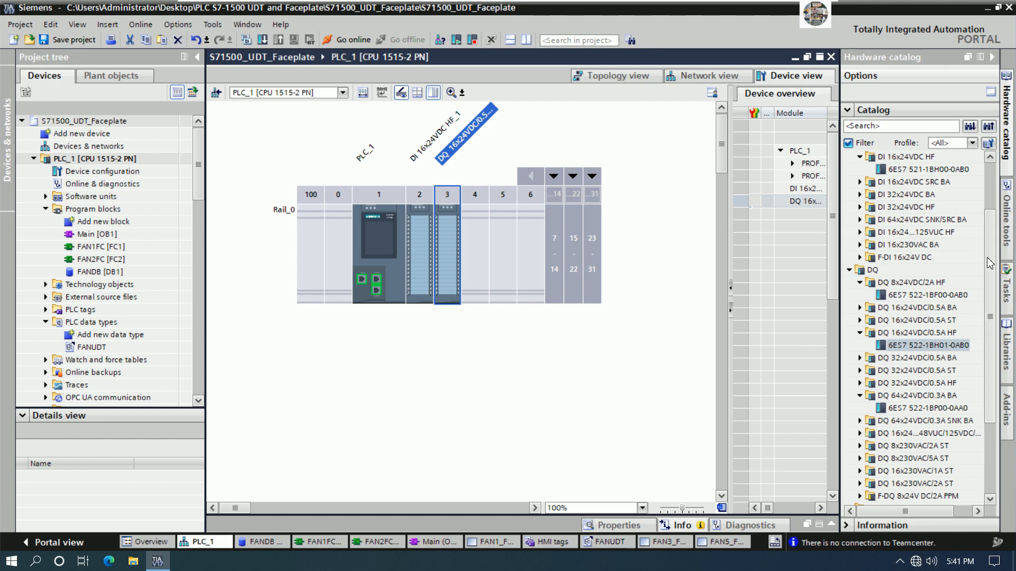
pyautogui.scroll(-1, 990, 290)
pyautogui.moveTo(991, 290); pyautogui.dragTo(981, 347)
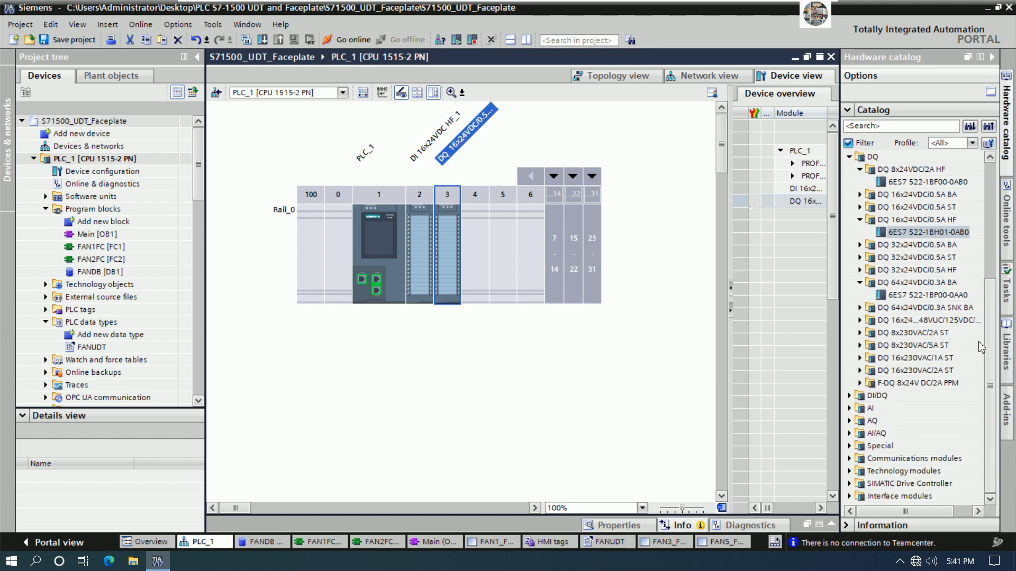
pyautogui.scroll(5, 982, 347)
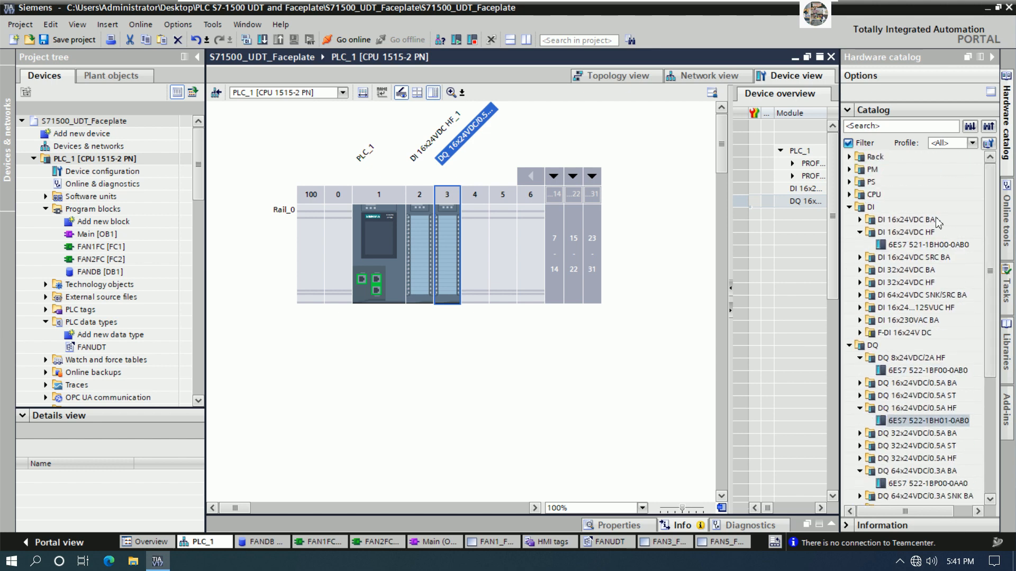
pyautogui.click(860, 281)
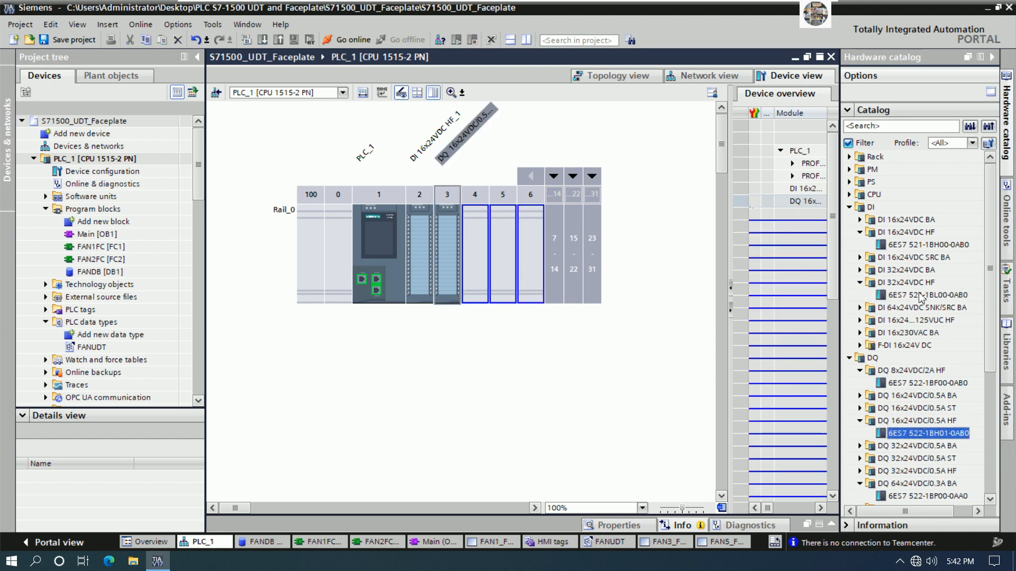
pyautogui.moveTo(923, 296); pyautogui.dragTo(480, 293)
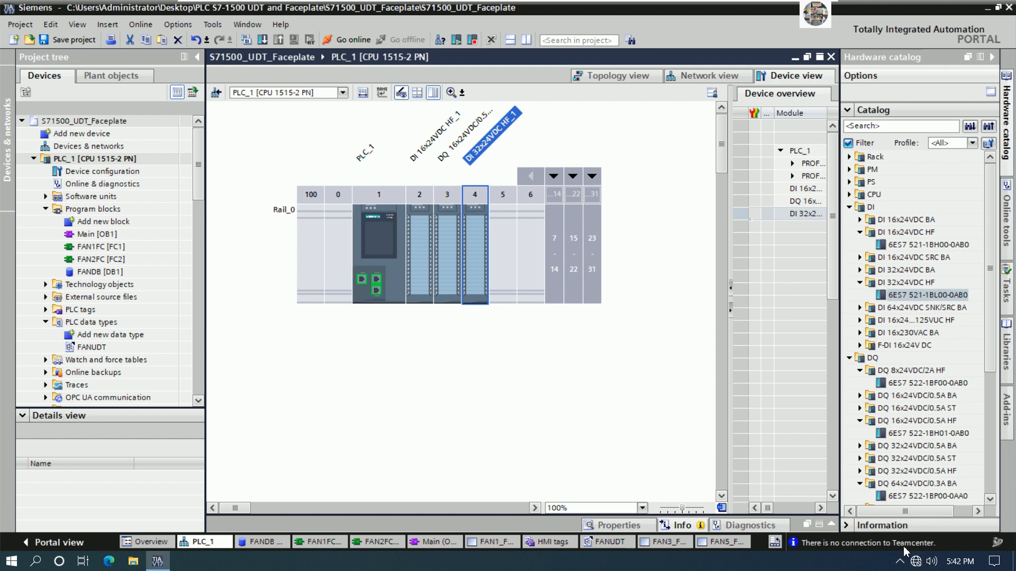
# Check the IPv4 address and connection details of the PC's Ethernet0 adapter in Windows network settings and return to TIA Portal.
pyautogui.rightClick(918, 565)
pyautogui.click(915, 544)
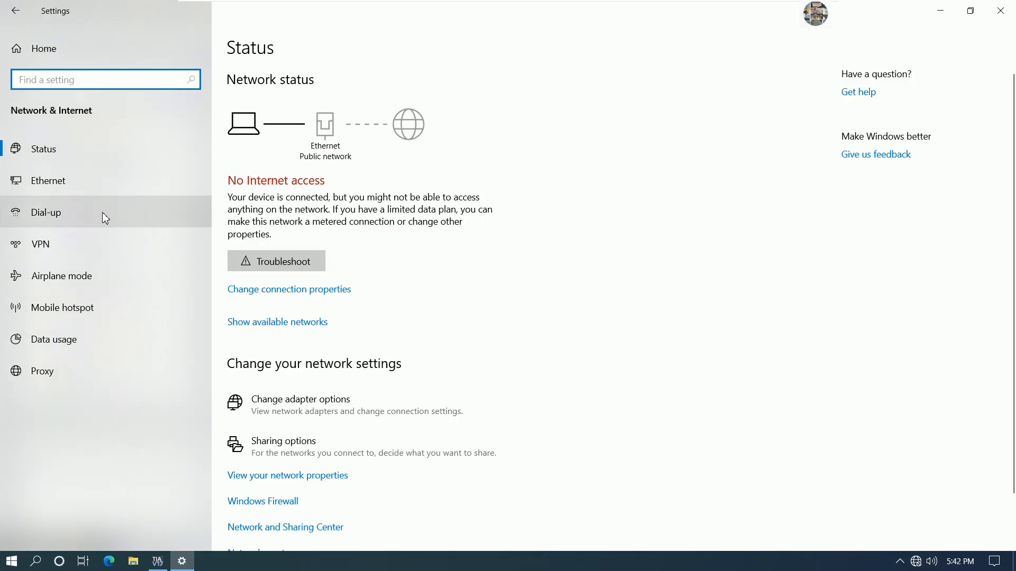
pyautogui.click(53, 189)
pyautogui.click(862, 94)
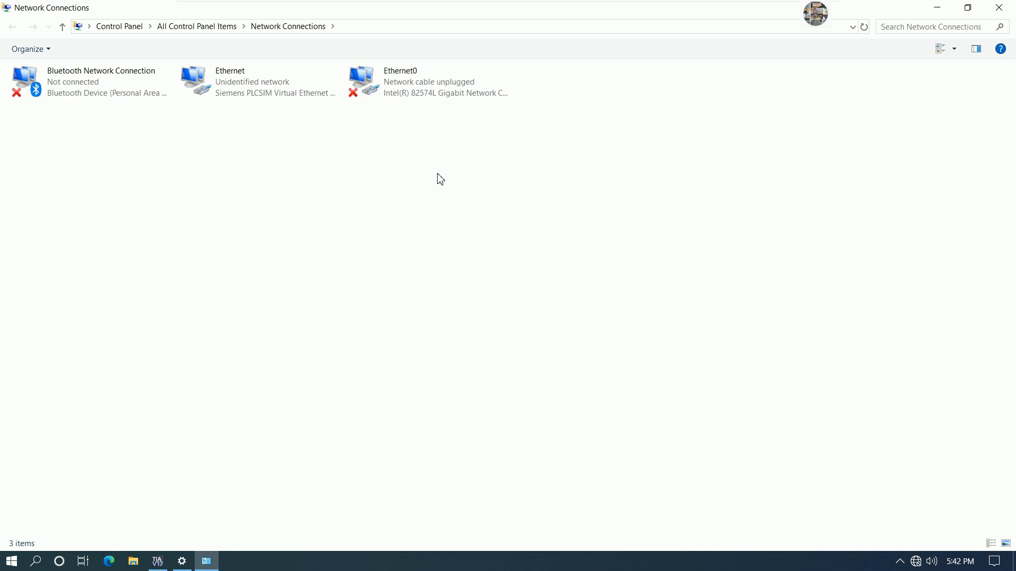
pyautogui.click(422, 97)
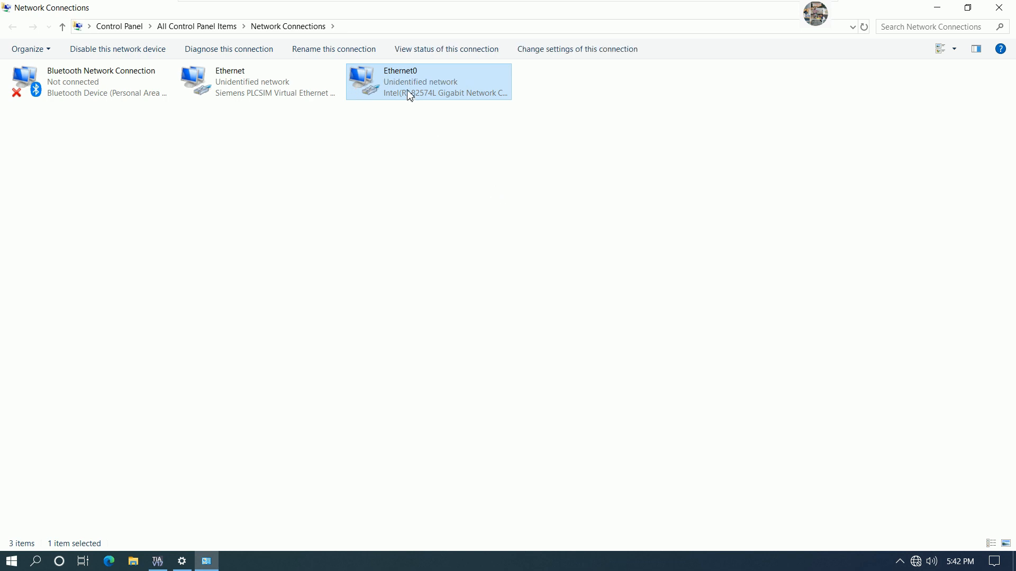
pyautogui.press('Return')
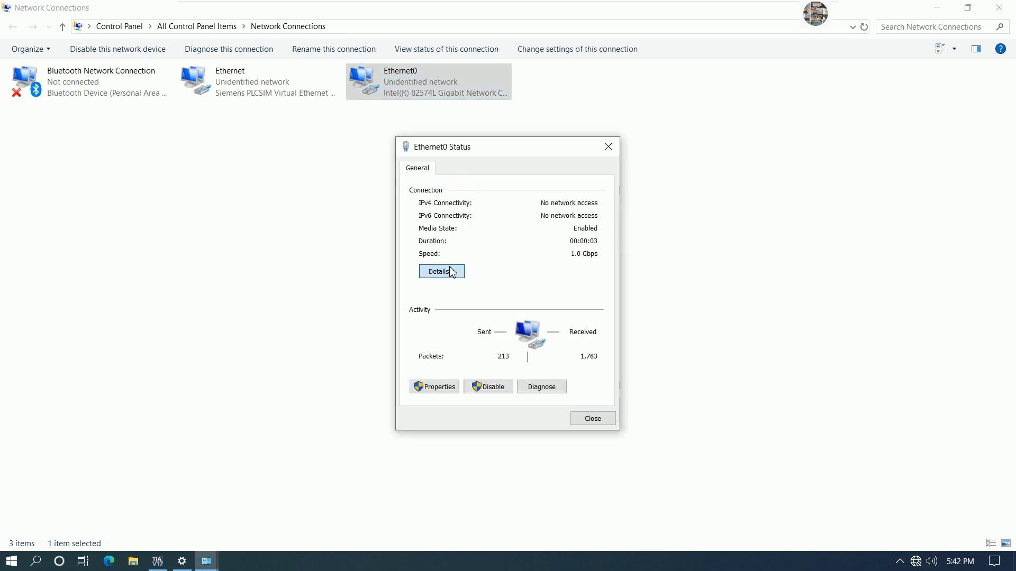
pyautogui.click(449, 271)
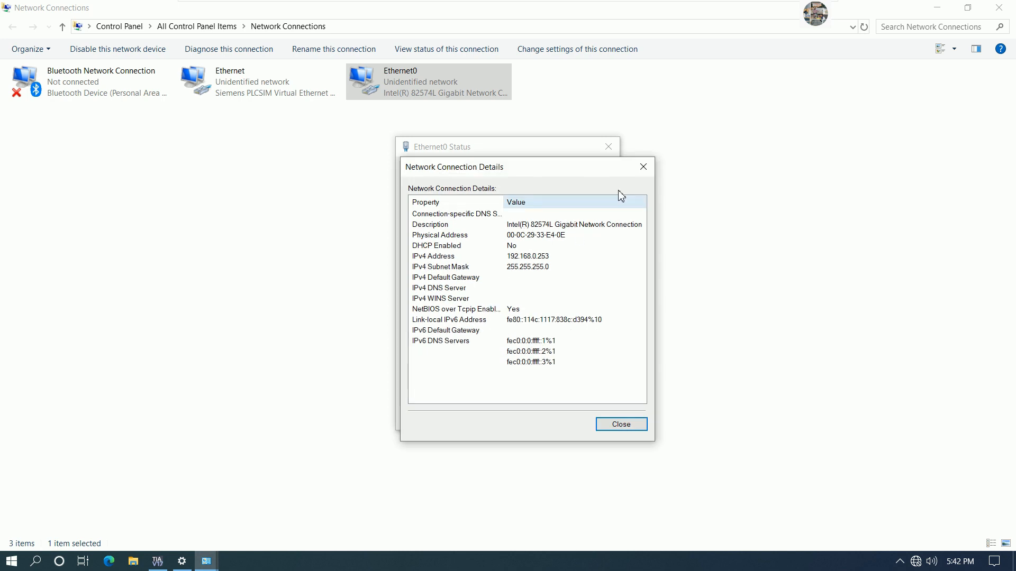
pyautogui.click(643, 167)
pyautogui.click(608, 148)
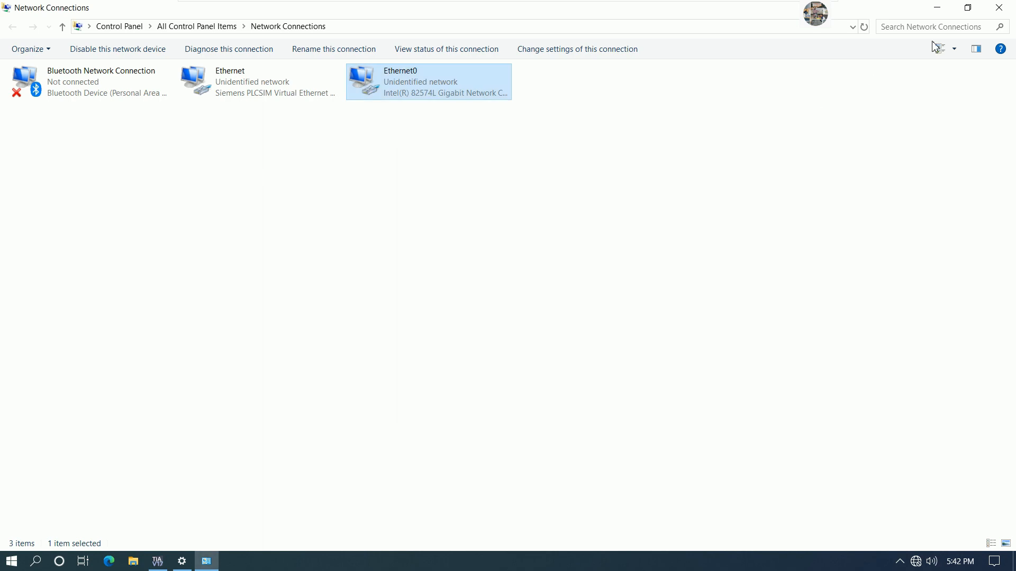
pyautogui.click(994, 11)
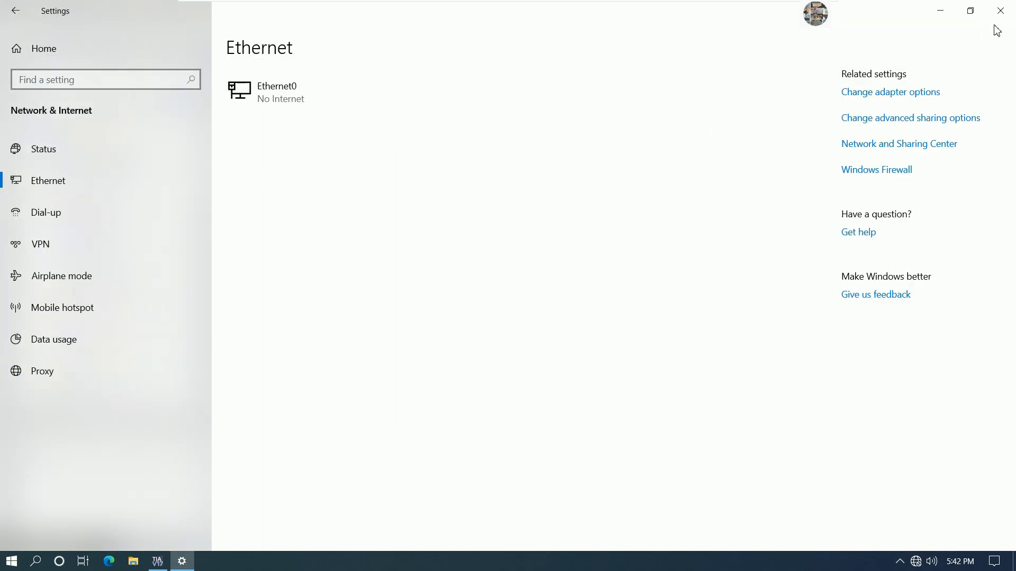
pyautogui.click(1005, 8)
# Save the project and compile PLC_1's hardware and software.
pyautogui.click(396, 272)
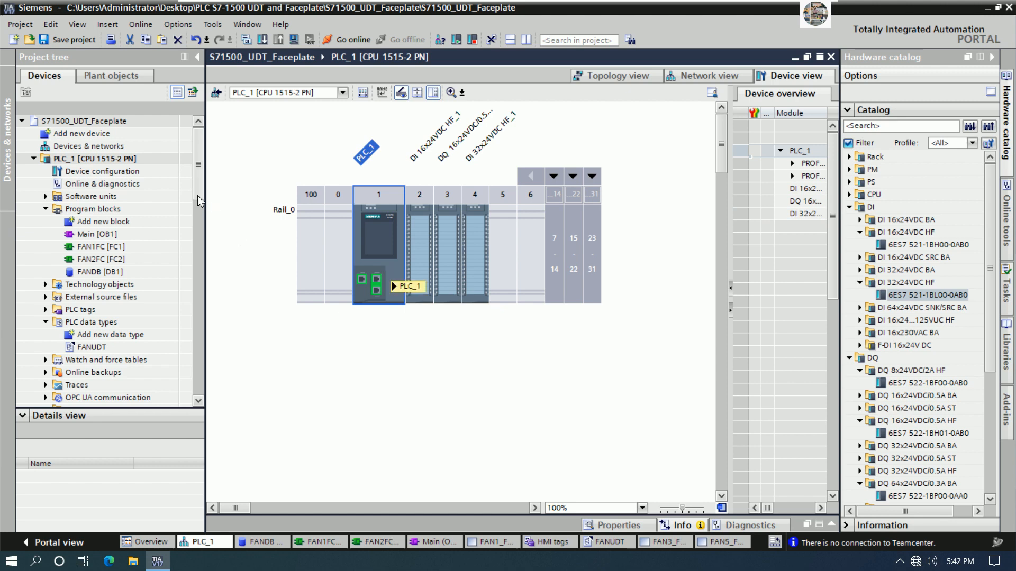
pyautogui.click(111, 160)
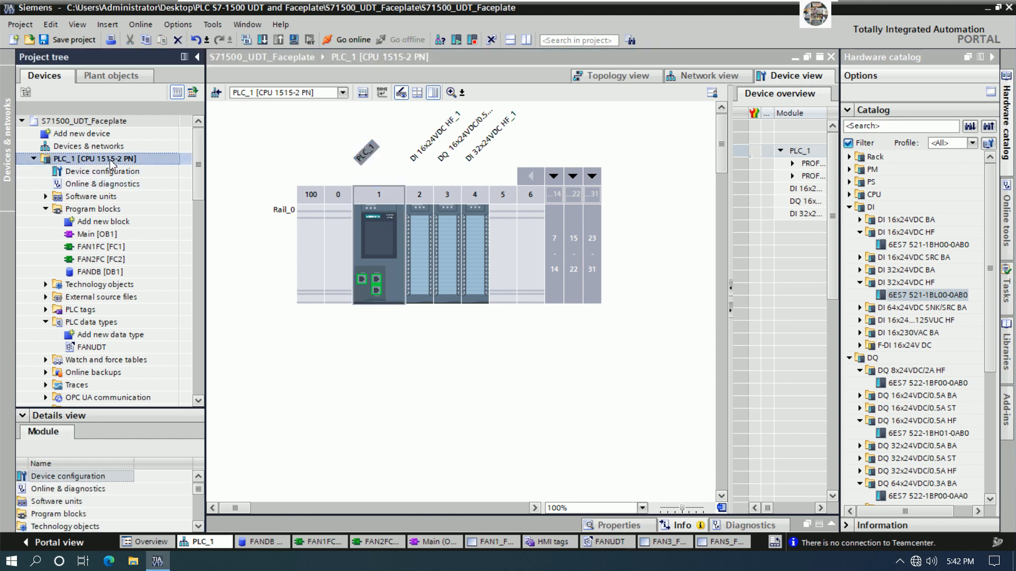
pyautogui.click(74, 40)
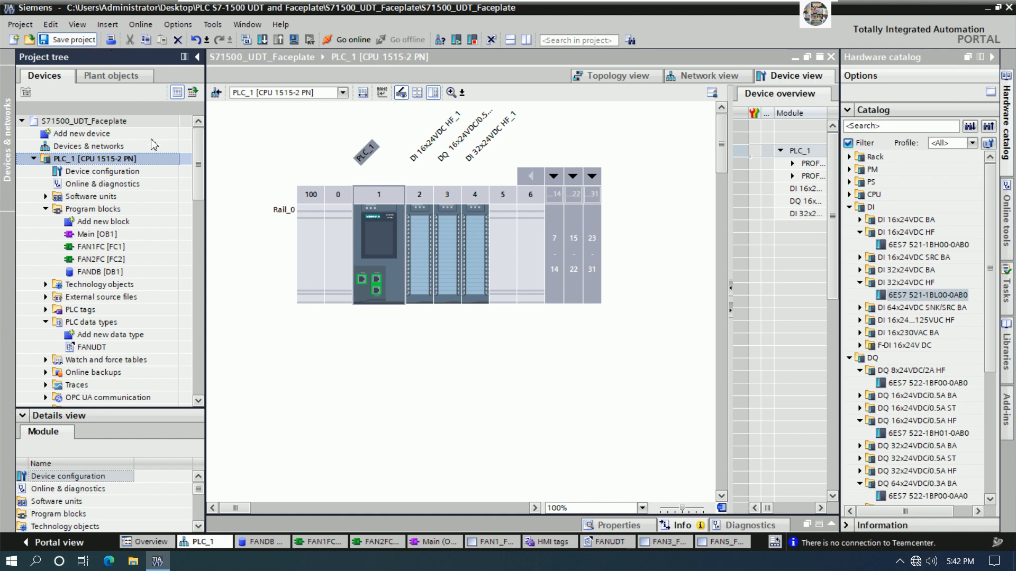
pyautogui.click(246, 39)
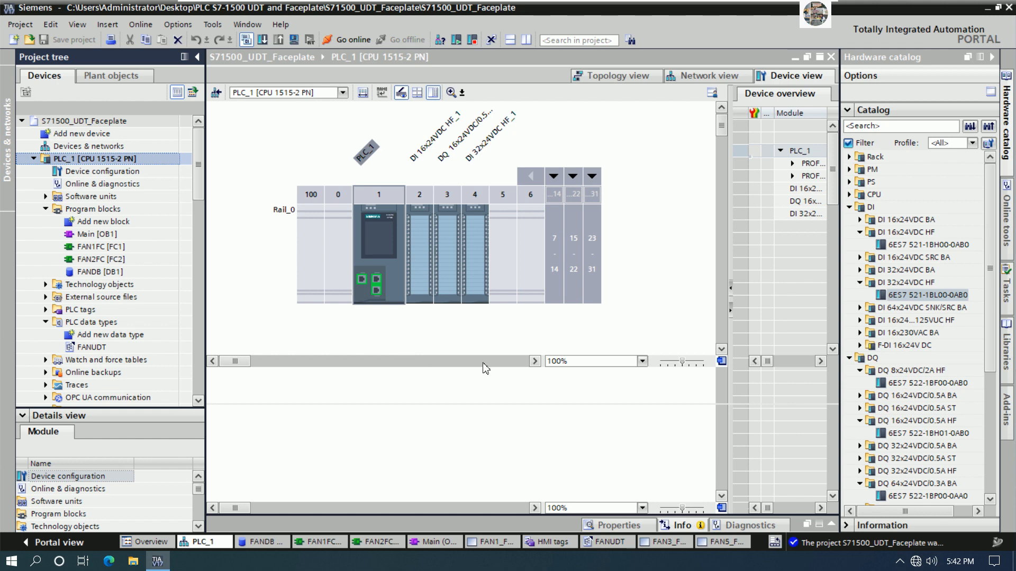
pyautogui.hotkey('ctrl', 'b')
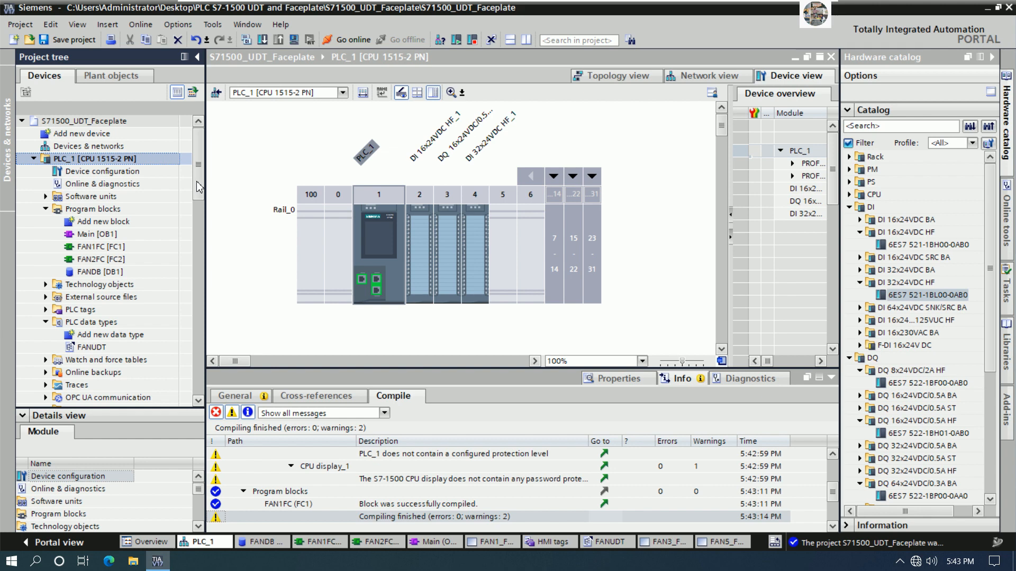
# Start a download of PLC_1 and search for devices over the Intel(R) 82574L Gigabit Network Connection, using Try all interfaces.
pyautogui.click(264, 42)
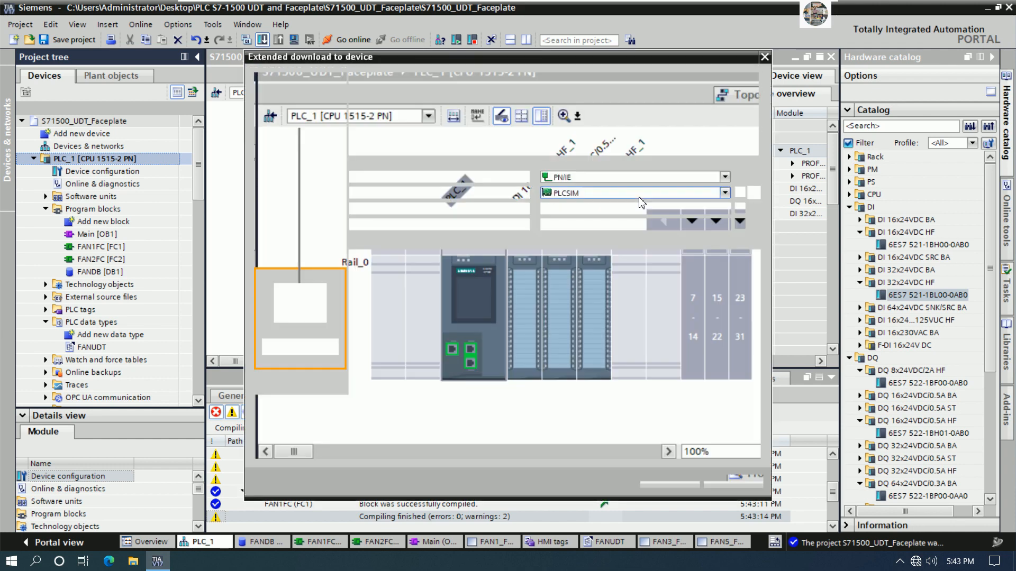
pyautogui.click(641, 196)
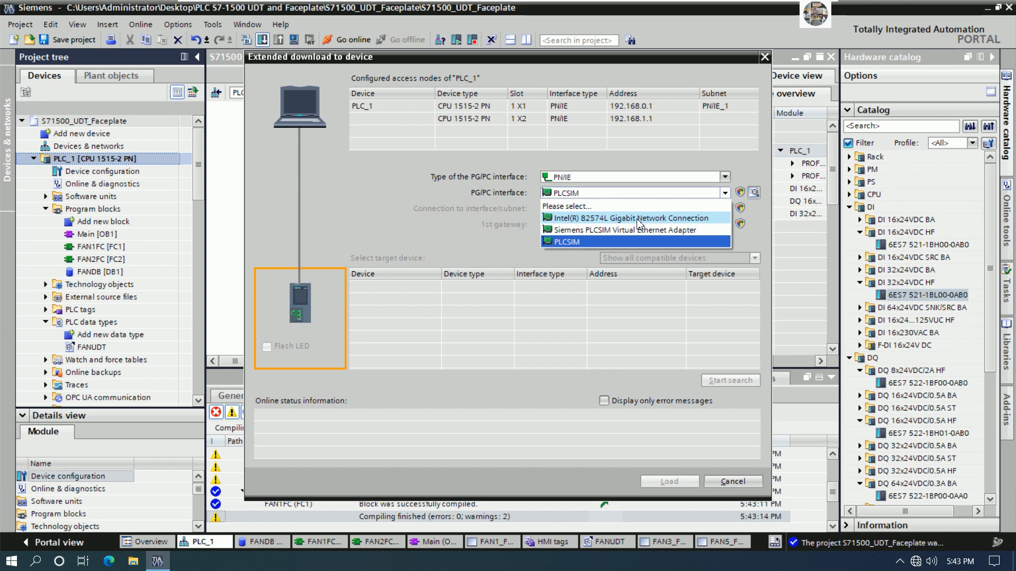
pyautogui.click(637, 218)
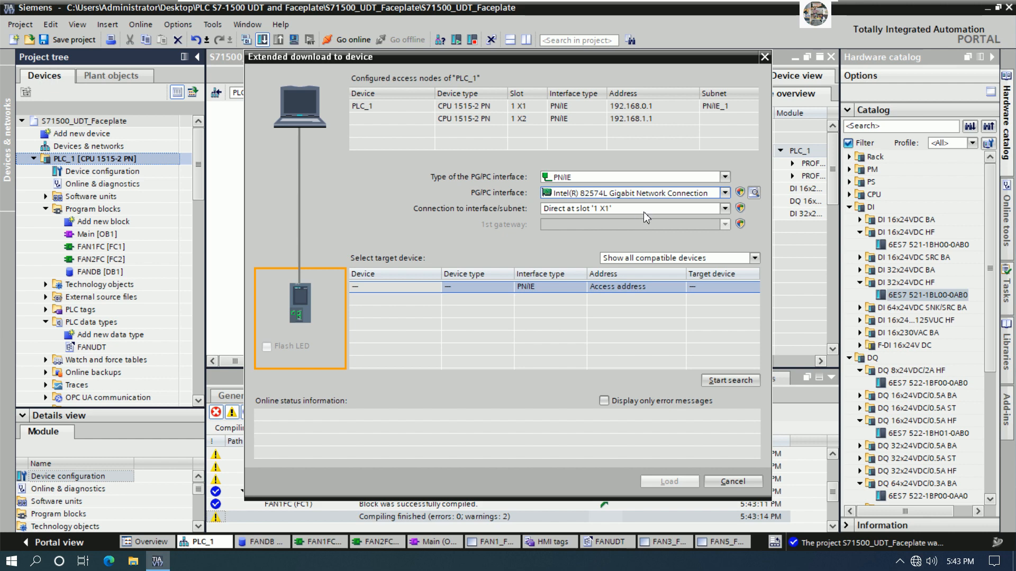
pyautogui.click(725, 208)
pyautogui.click(573, 258)
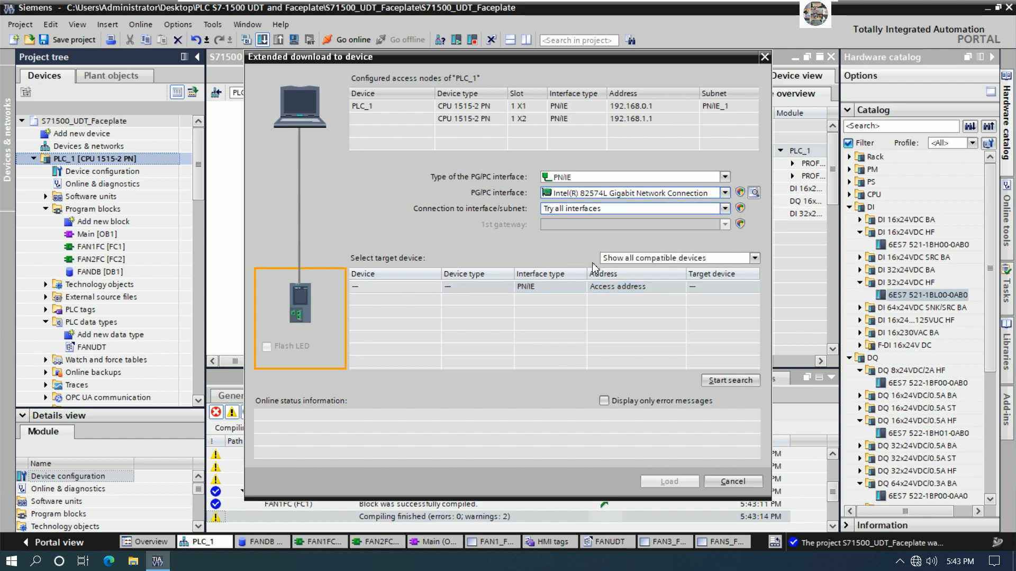
pyautogui.click(731, 379)
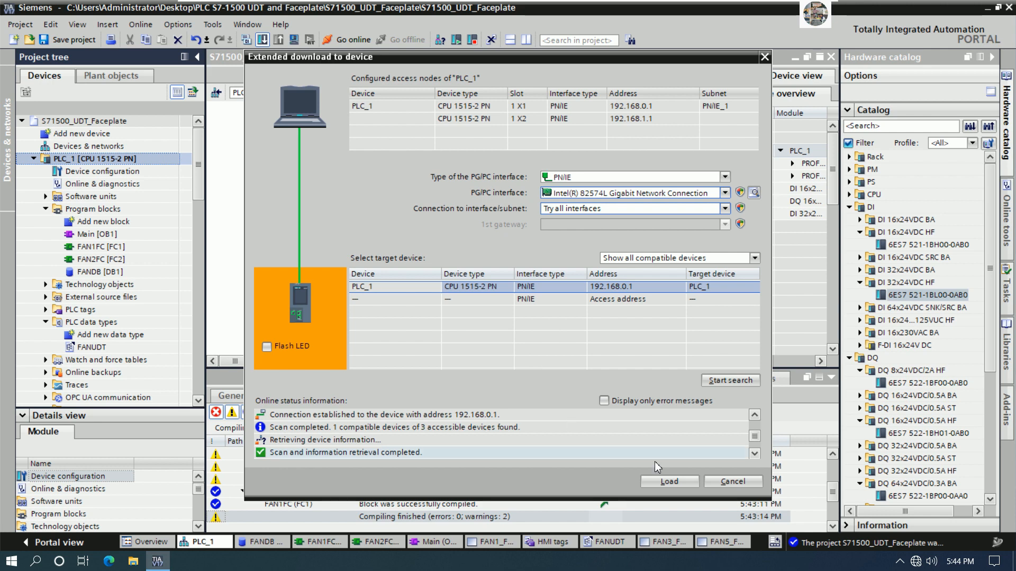
# Connect to the found PLC_1 for loading, trusting its certificate and adding an IP address in the device's subnet to the PC.
pyautogui.click(671, 482)
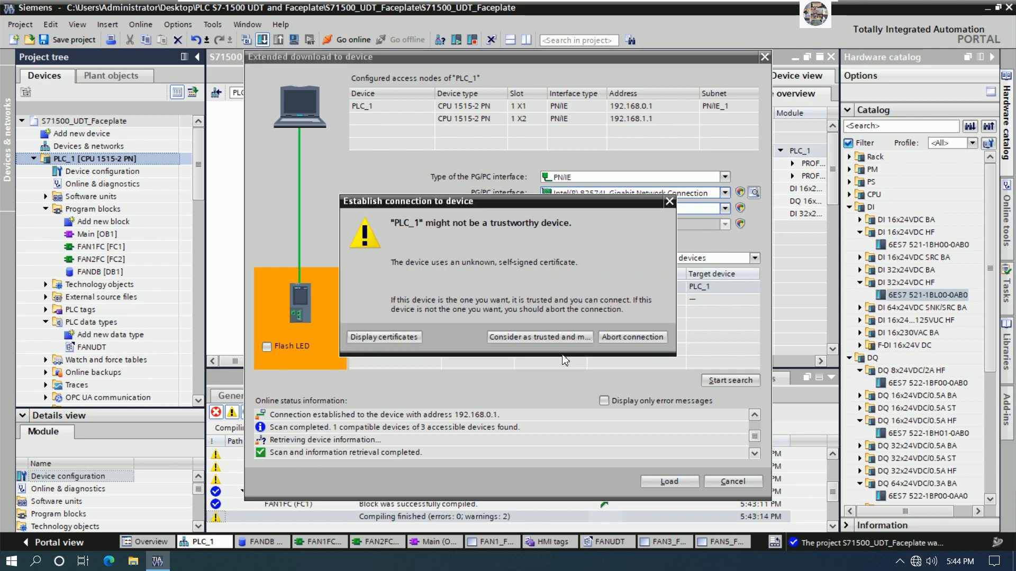
pyautogui.click(547, 341)
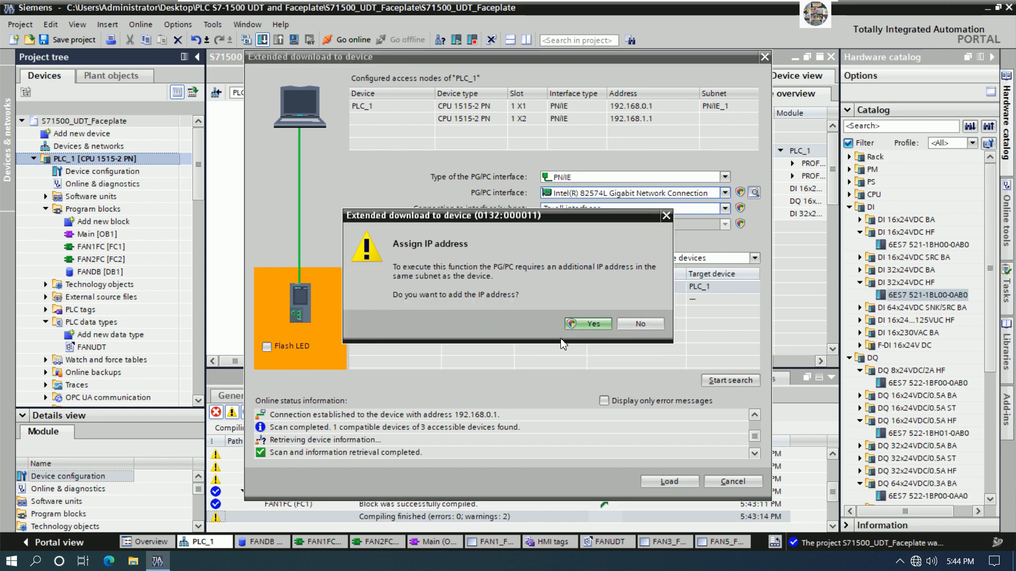
pyautogui.click(589, 324)
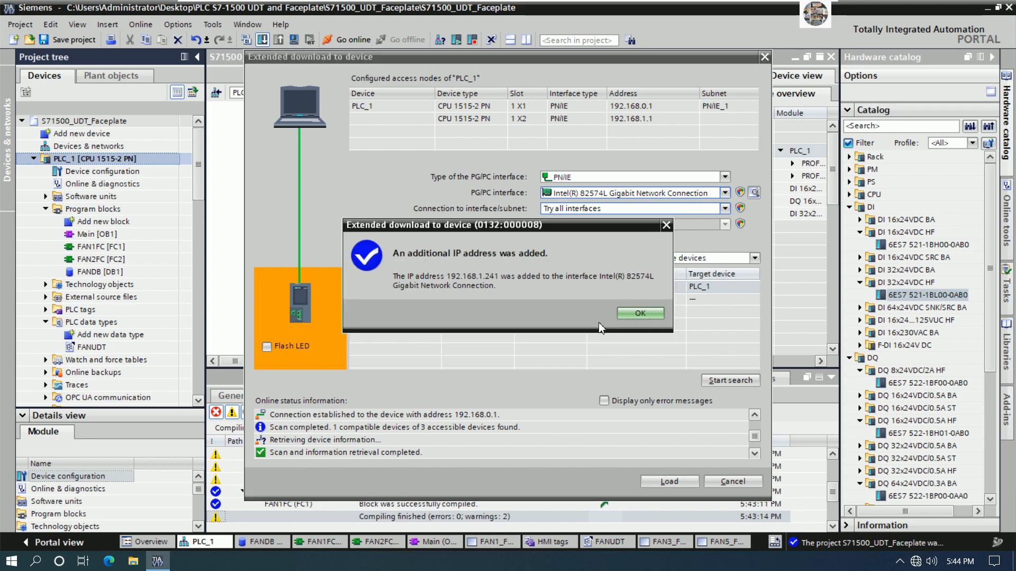
pyautogui.click(640, 313)
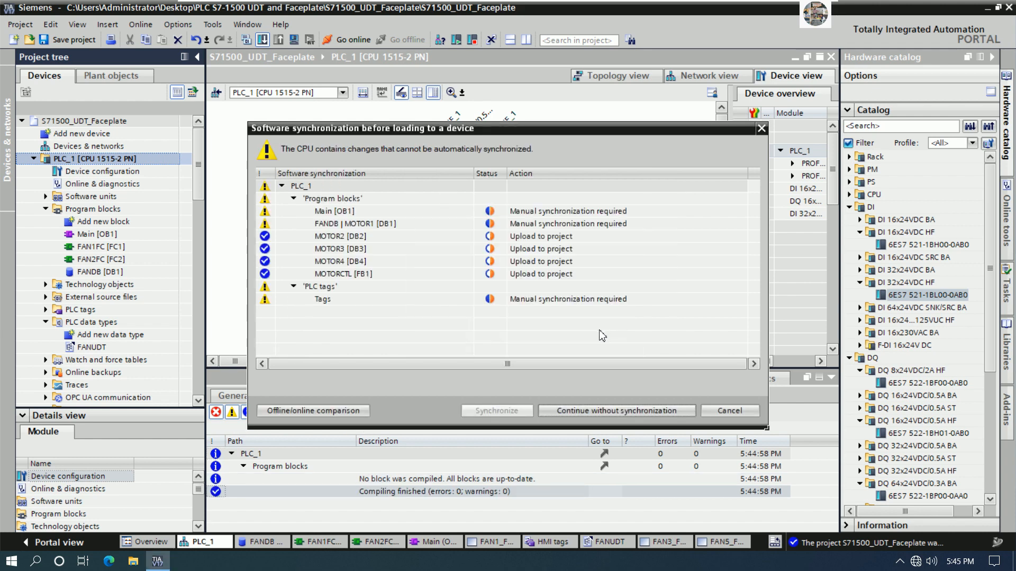
# Load PLC_1 without synchronization, keep Start module as the action after downloading, and go online with the CPU.
pyautogui.click(614, 413)
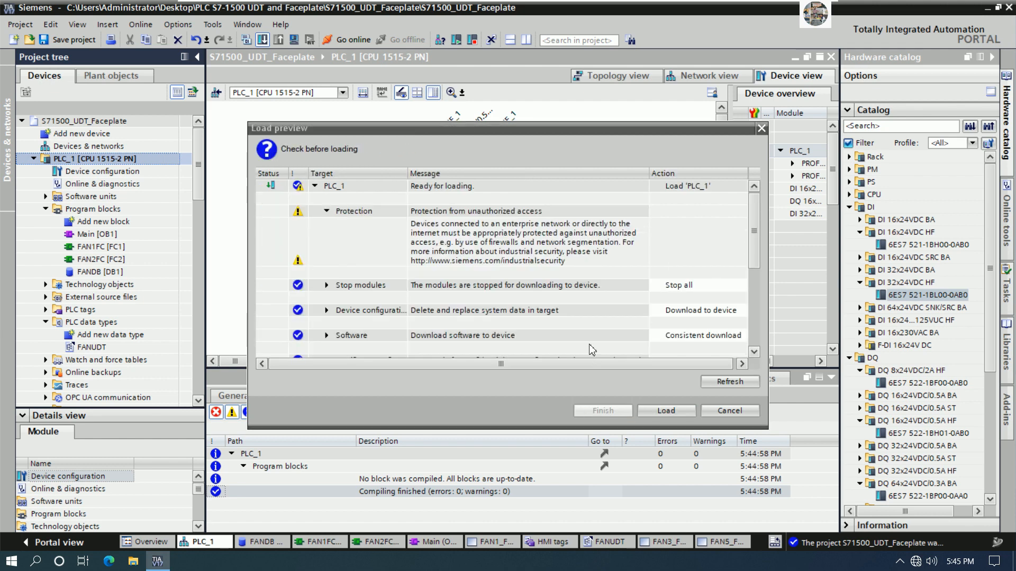
pyautogui.click(661, 412)
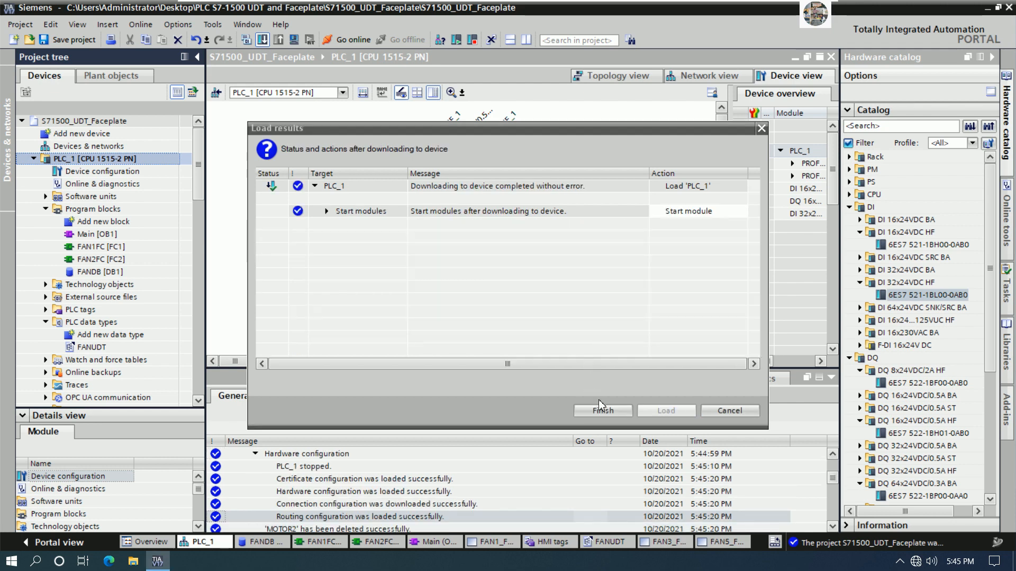
pyautogui.click(720, 215)
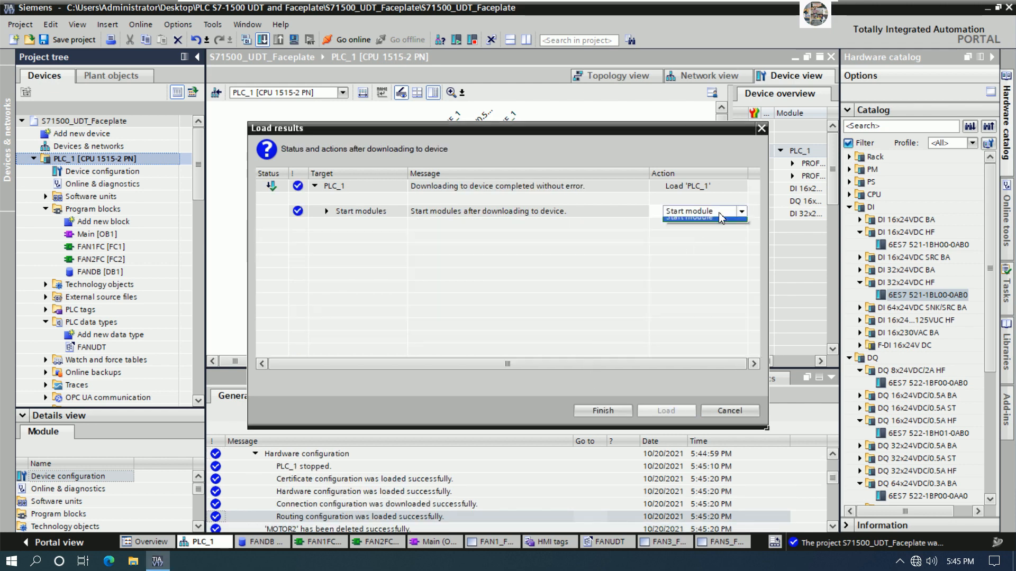
pyautogui.click(719, 211)
pyautogui.click(693, 232)
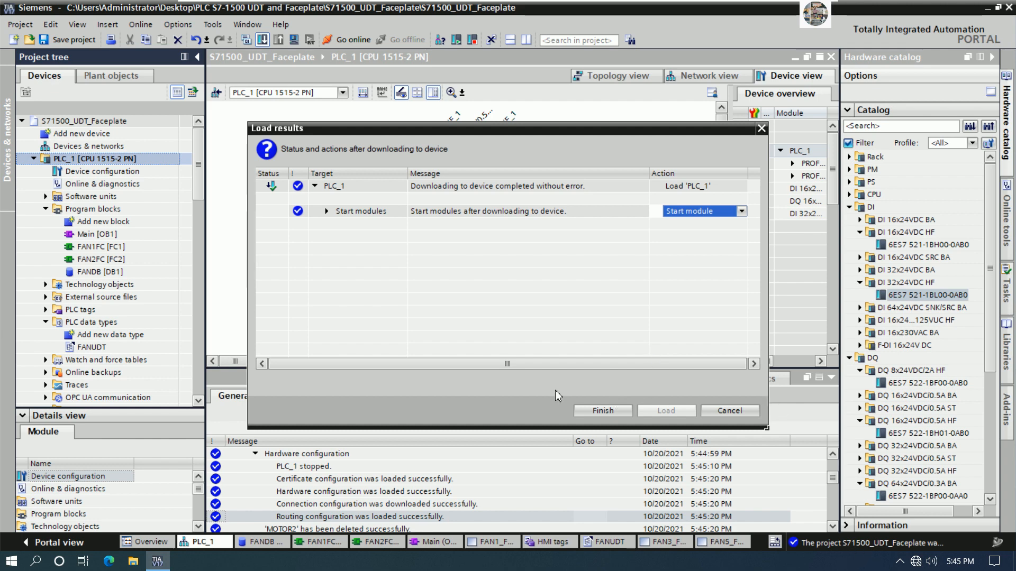
pyautogui.click(595, 413)
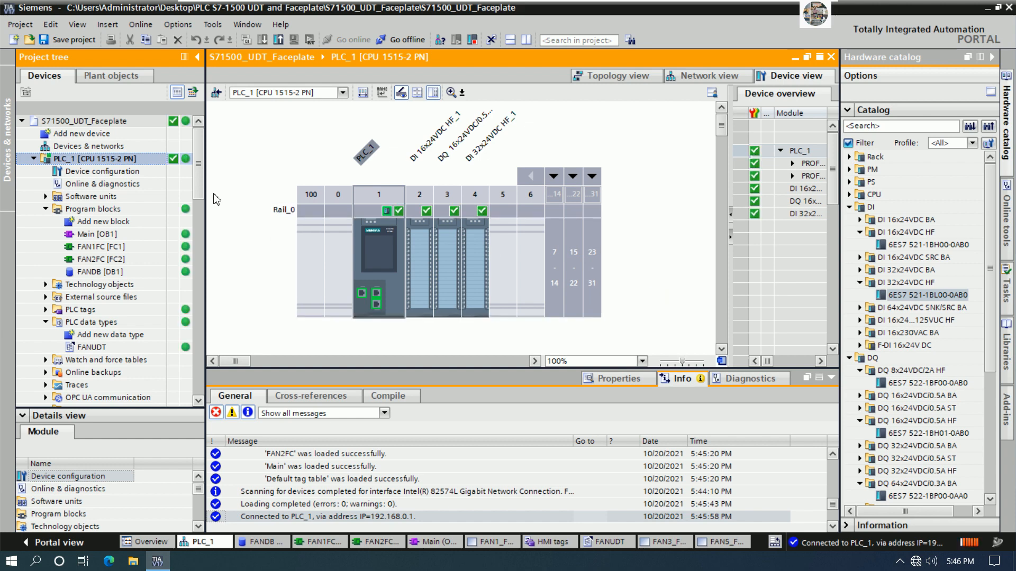
# Open the Main and FAN1FC blocks, turn on monitoring for FAN1FC, and enlarge its editor area.
pyautogui.scroll(-2, 195, 201)
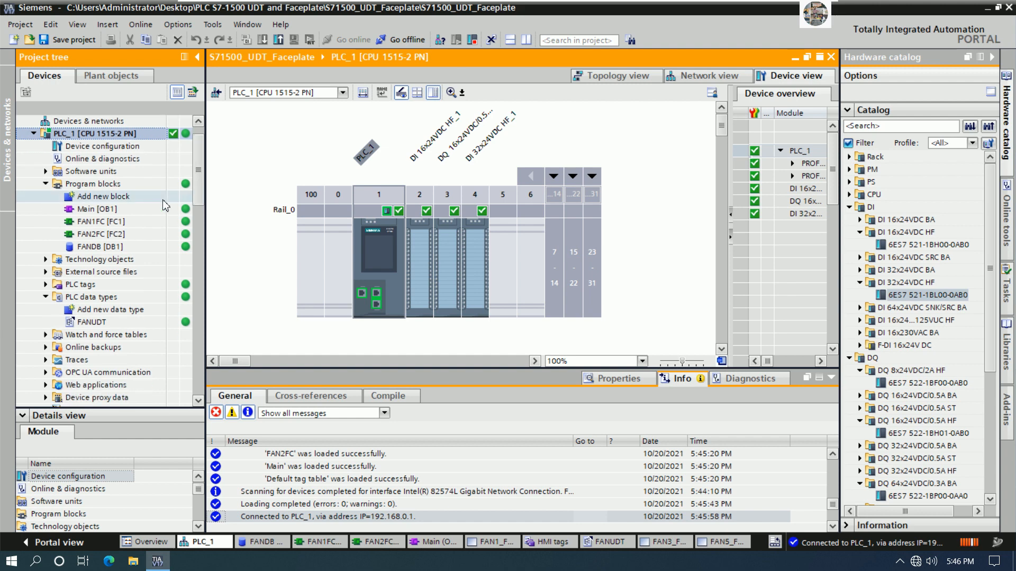
pyautogui.doubleClick(100, 210)
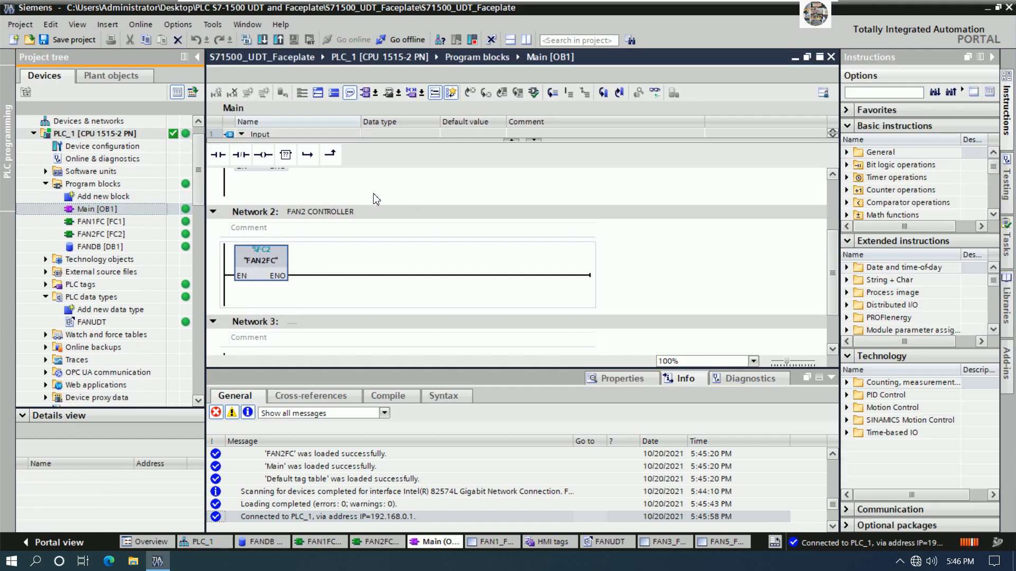
pyautogui.doubleClick(103, 222)
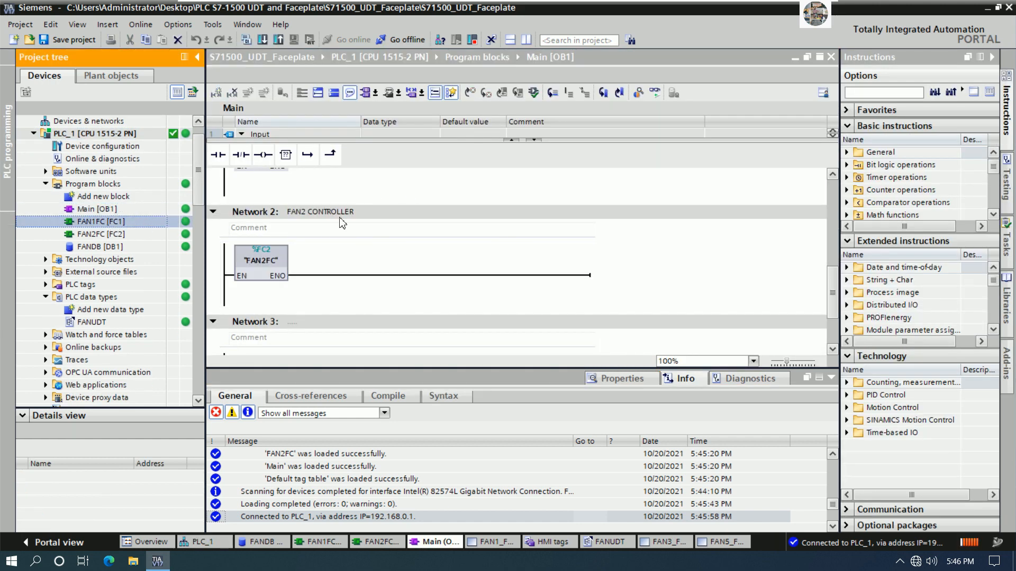
pyautogui.scroll(5, 474, 222)
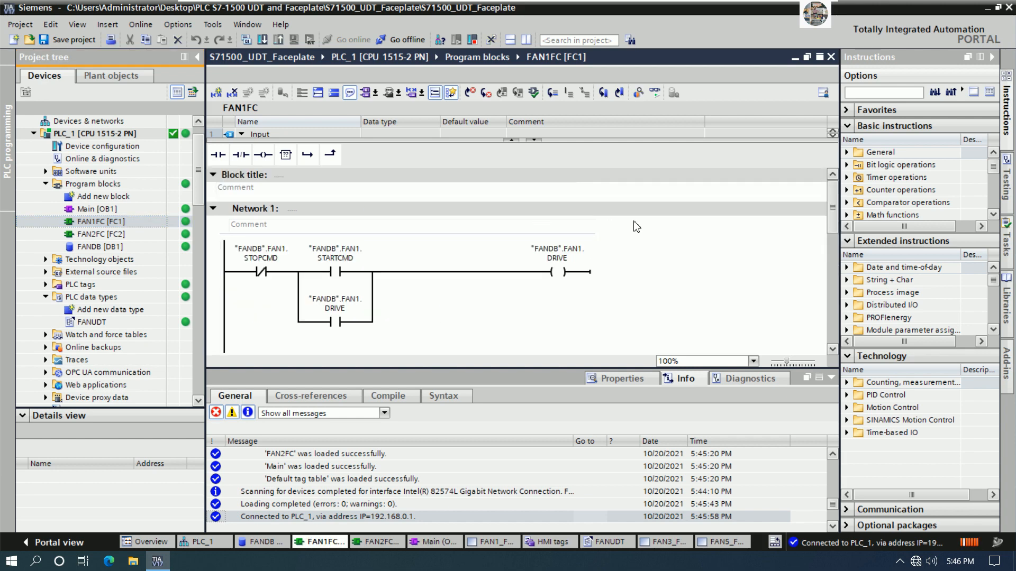
pyautogui.click(831, 378)
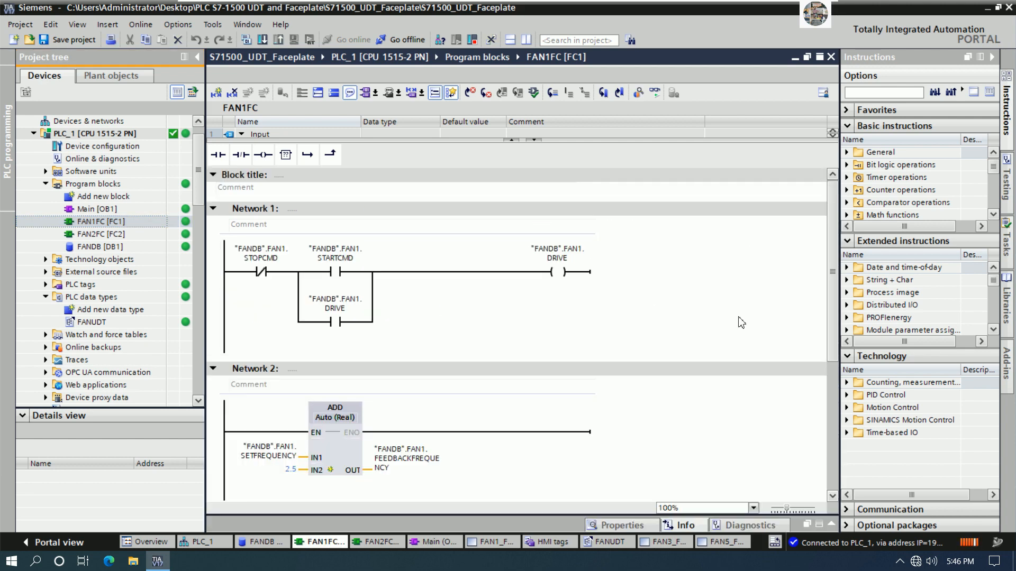
pyautogui.click(654, 92)
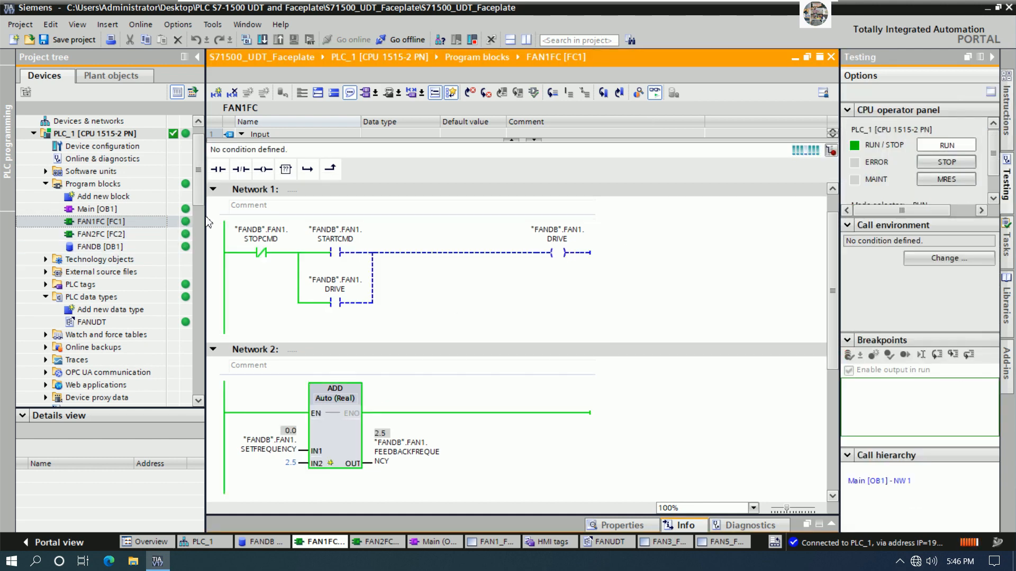
pyautogui.moveTo(206, 219); pyautogui.dragTo(158, 229)
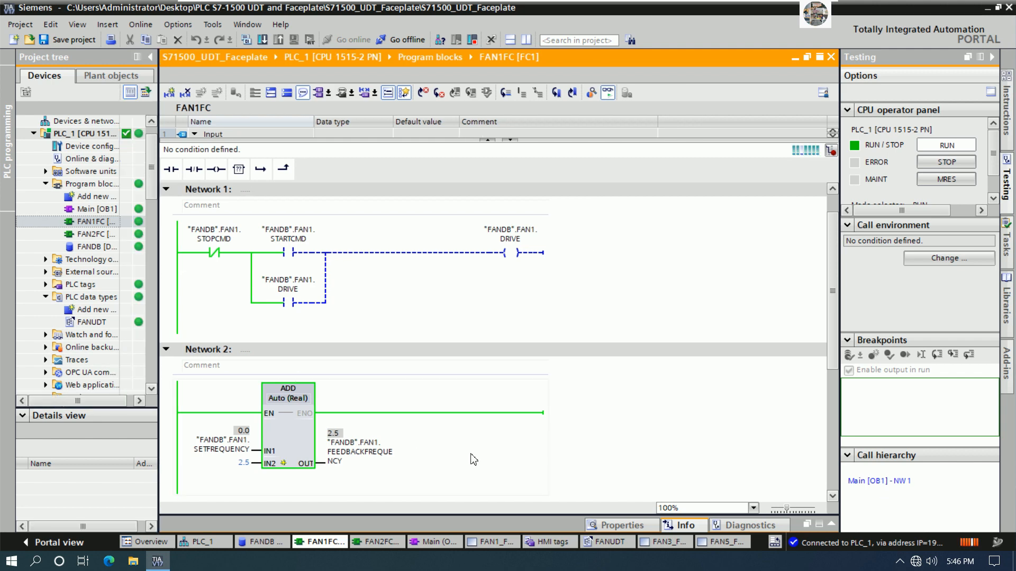
# Open the FAN1_FAN2 screen and compile HMI_1, repeating the compilation after it aborts, and collapse the compile messages.
pyautogui.click(493, 542)
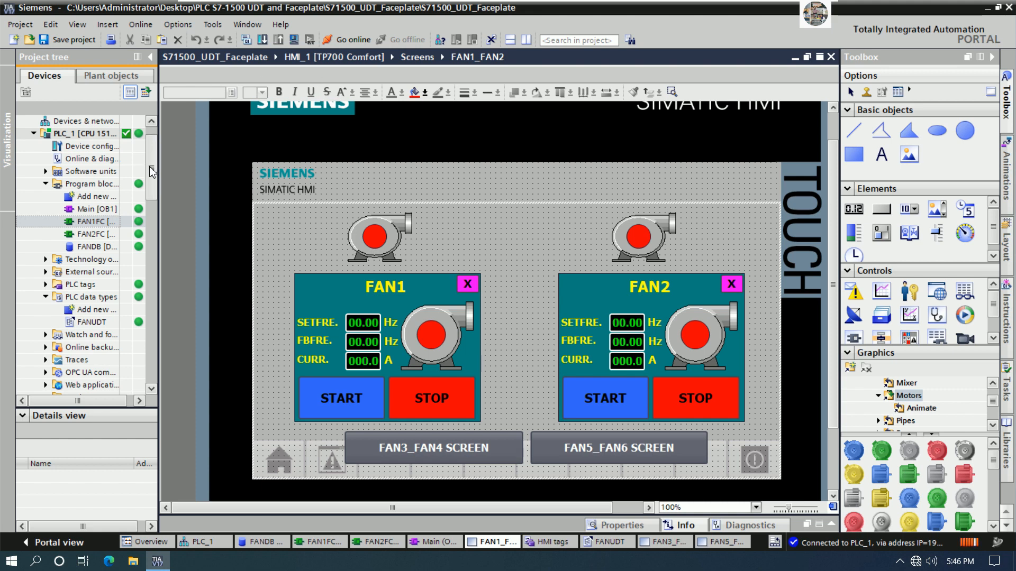
pyautogui.scroll(-2, 147, 206)
pyautogui.scroll(-6, 146, 205)
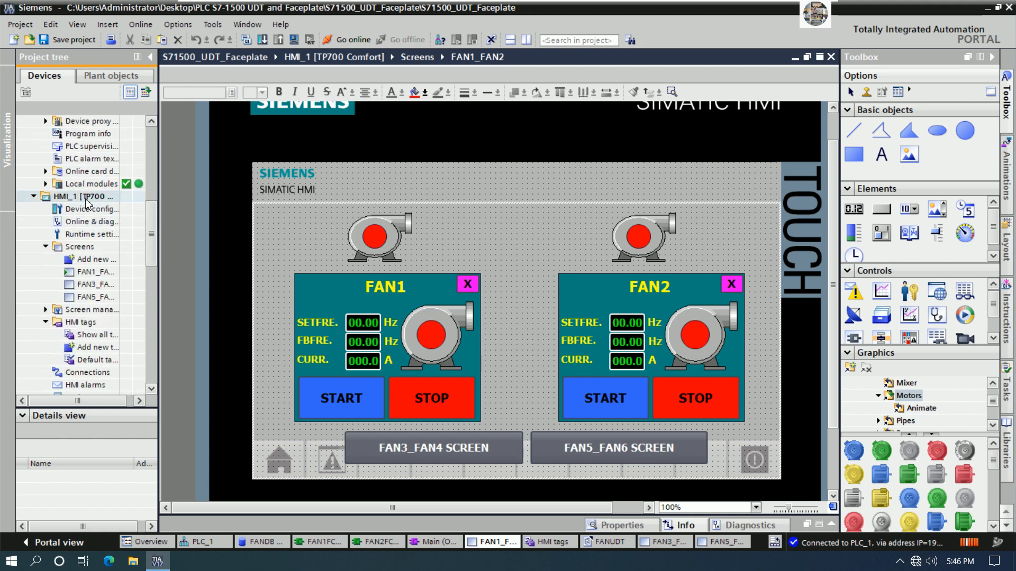
pyautogui.click(106, 196)
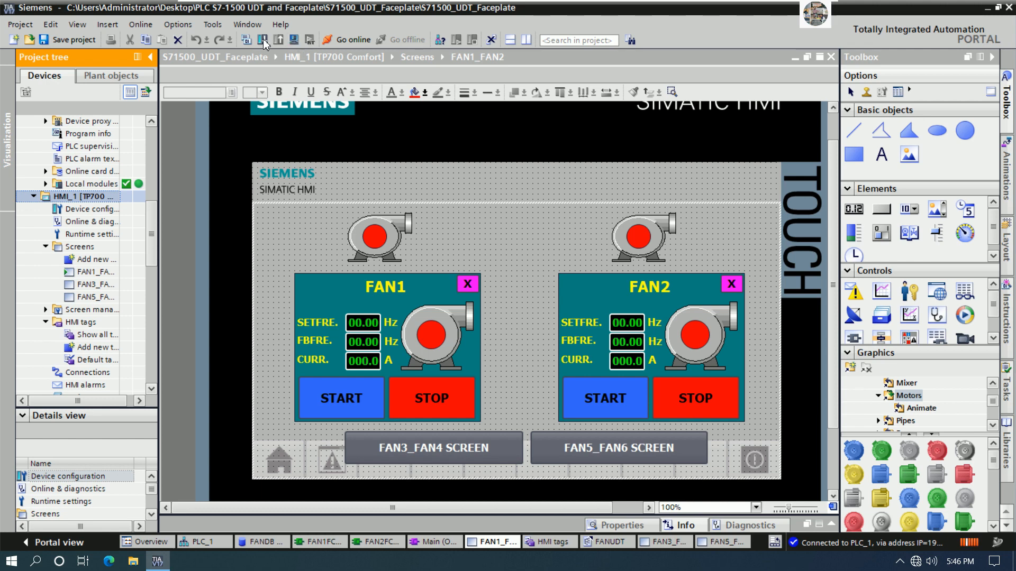
pyautogui.click(246, 40)
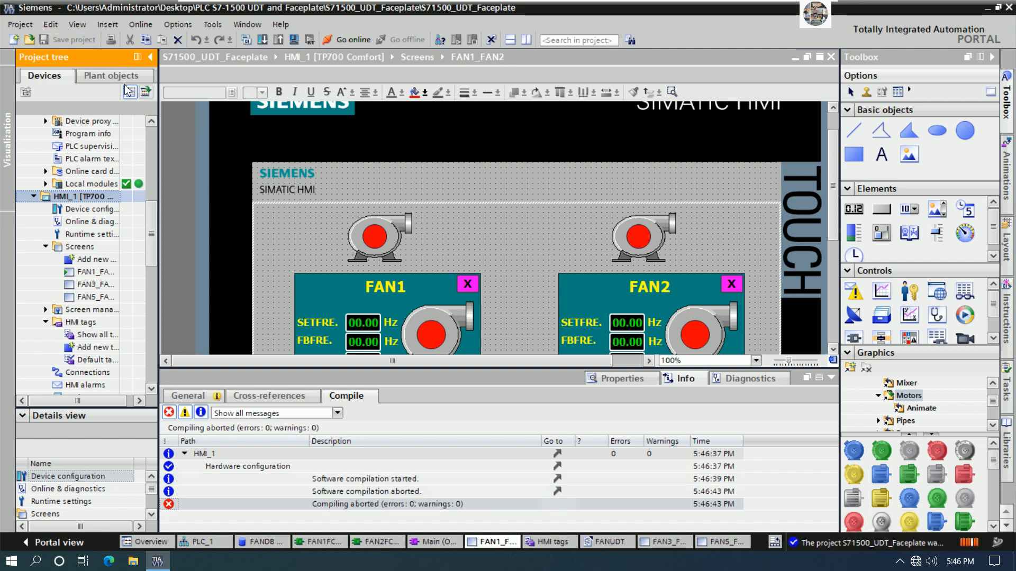
pyautogui.click(246, 42)
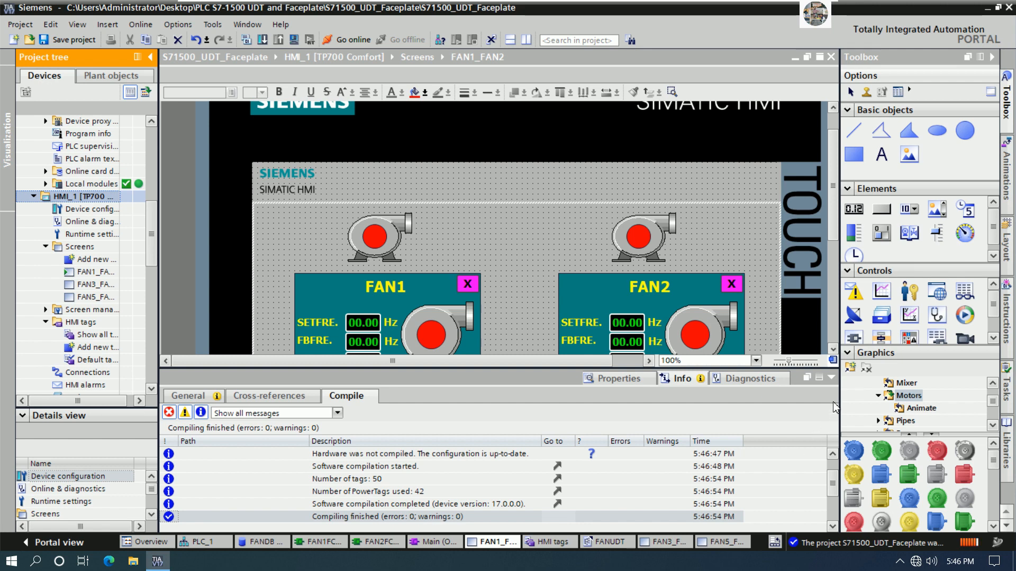
pyautogui.click(831, 377)
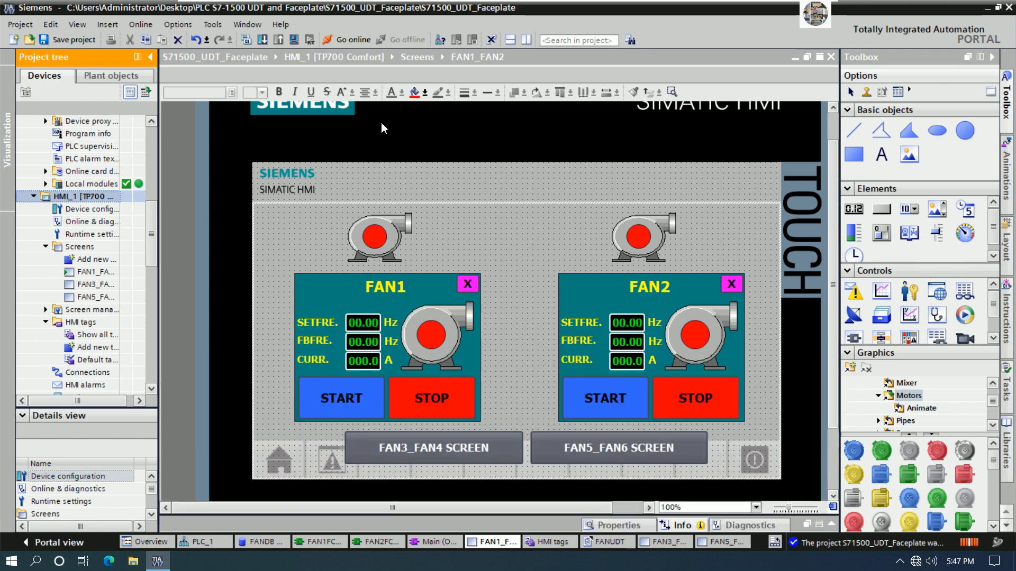
# Start the runtime simulation of HMI_1 and place its window beside the monitored networks of FAN1FC.
pyautogui.click(294, 39)
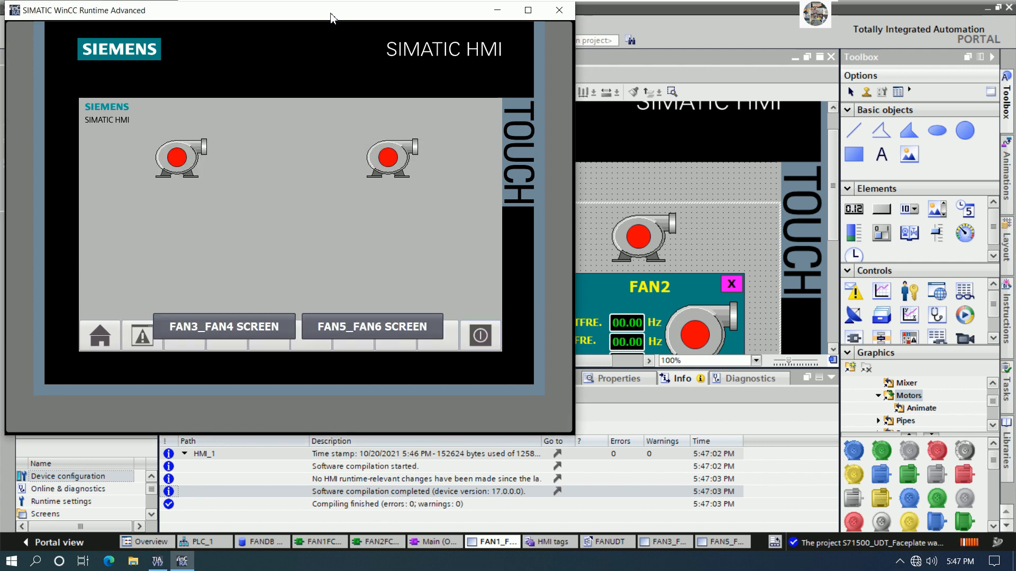
pyautogui.moveTo(330, 17); pyautogui.dragTo(709, 72)
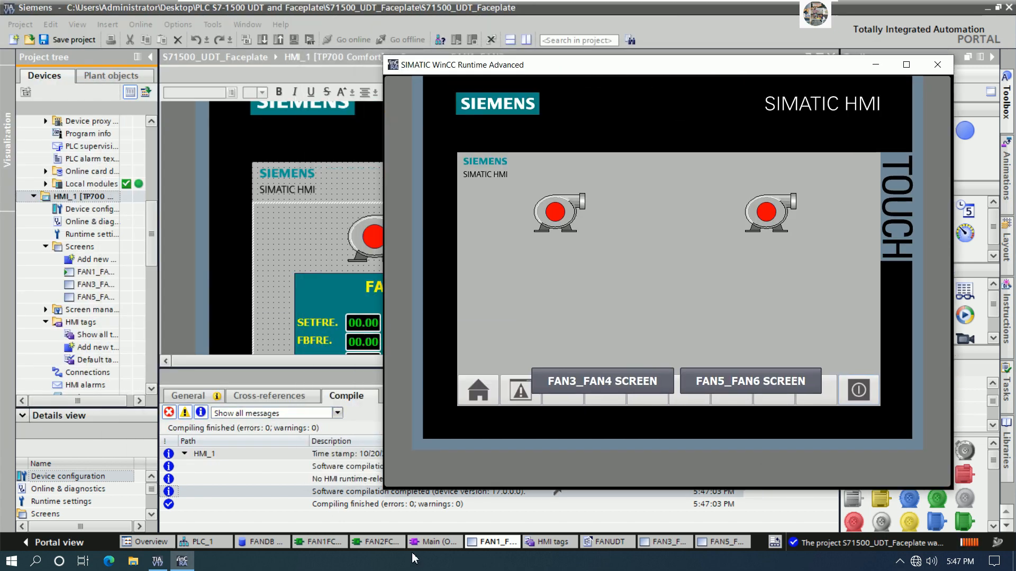
pyautogui.click(325, 542)
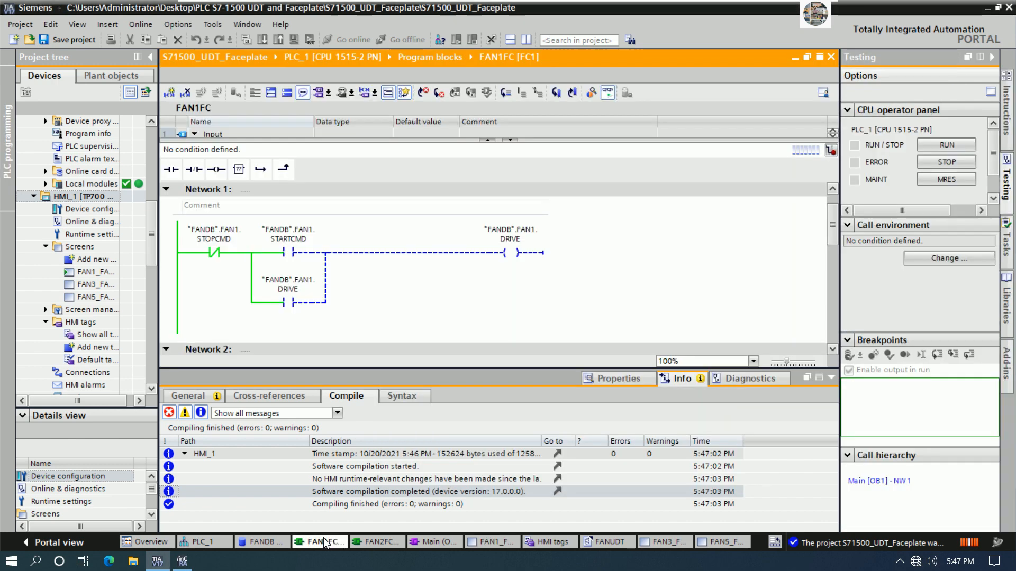
pyautogui.click(831, 377)
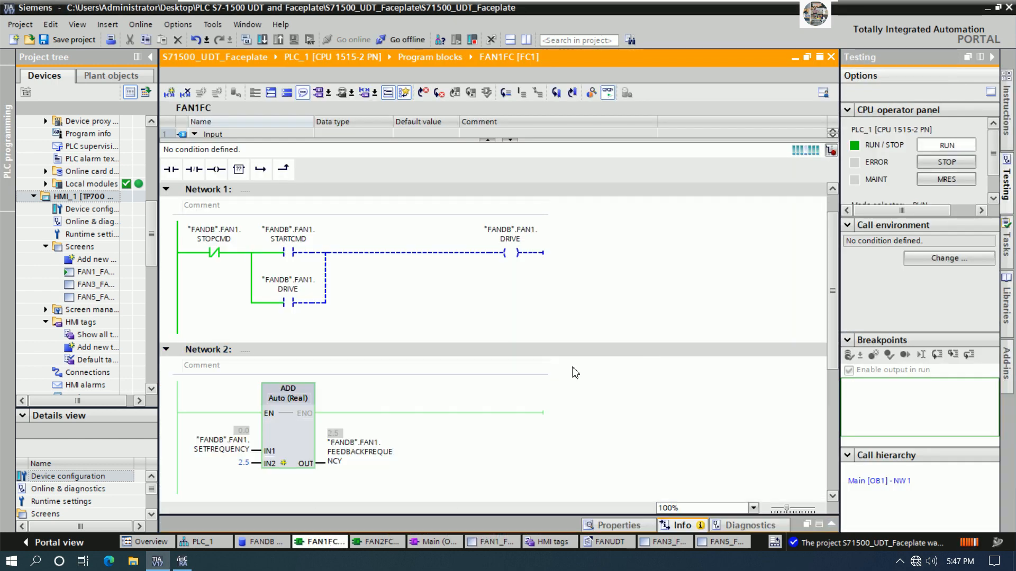
pyautogui.click(182, 561)
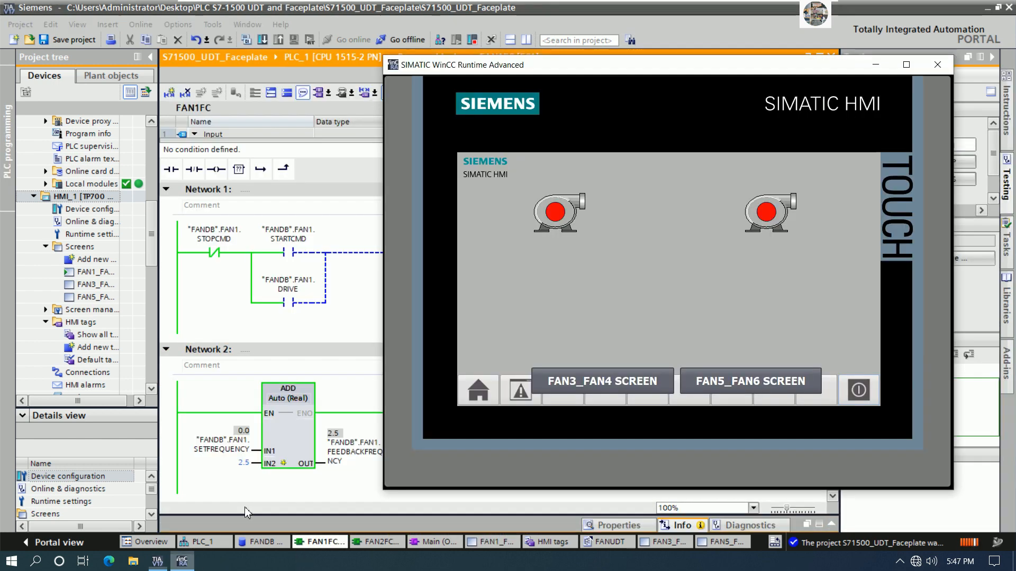
pyautogui.moveTo(610, 70); pyautogui.dragTo(801, 62)
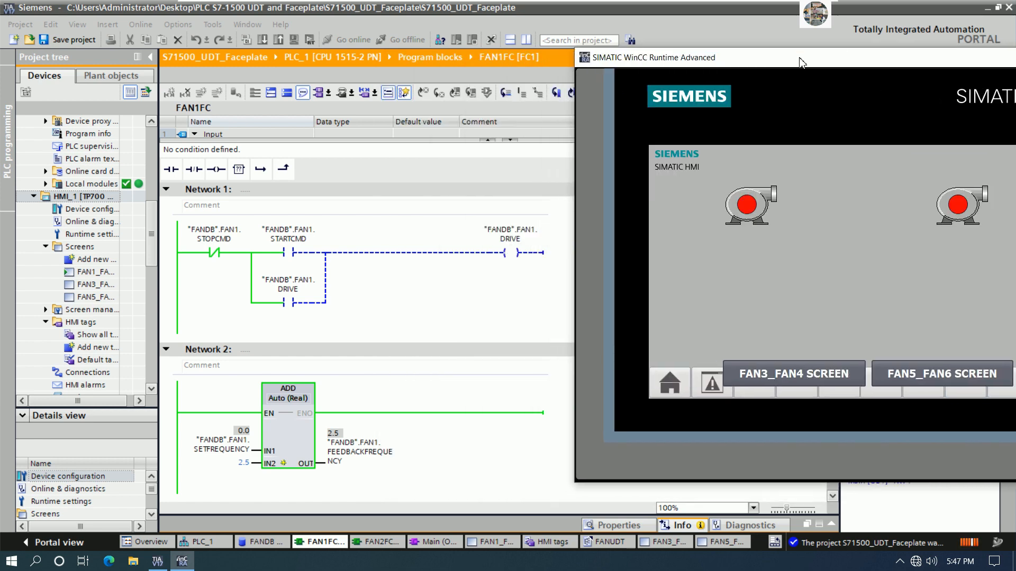
# Set FAN1's frequency to 25 Hz in its runtime faceplate, and test starting and stopping the fan.
pyautogui.click(762, 200)
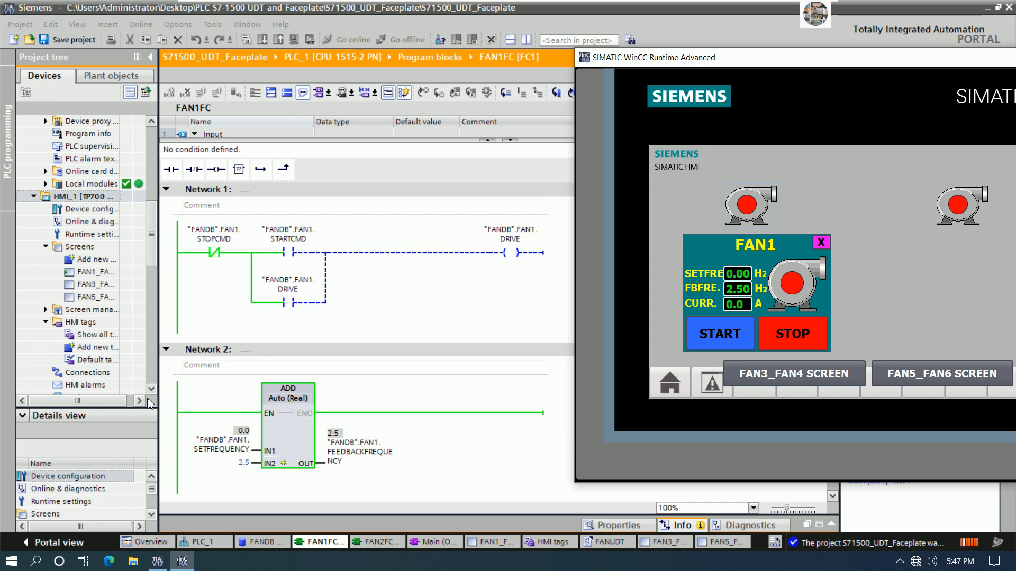
pyautogui.click(743, 275)
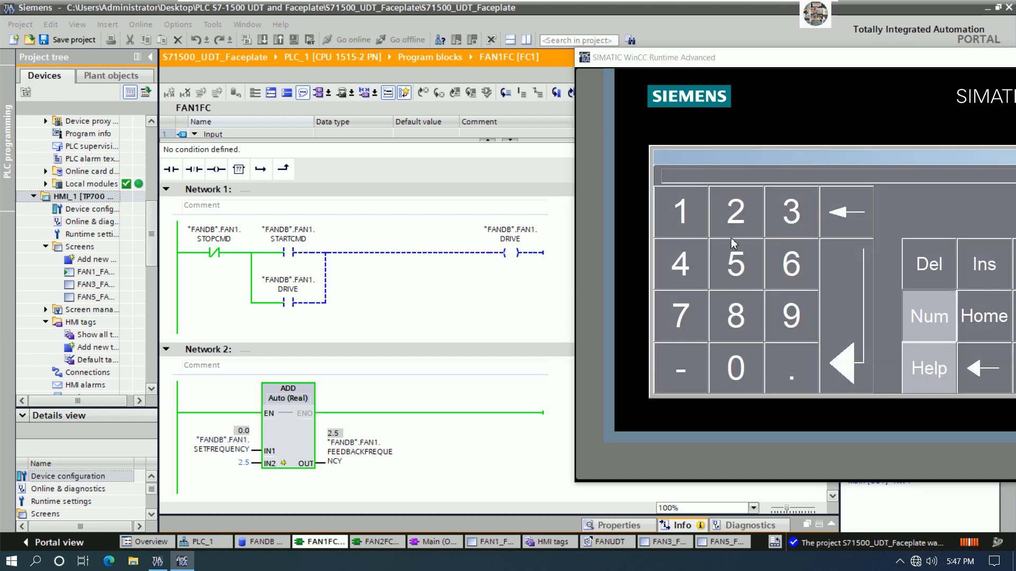
pyautogui.click(844, 331)
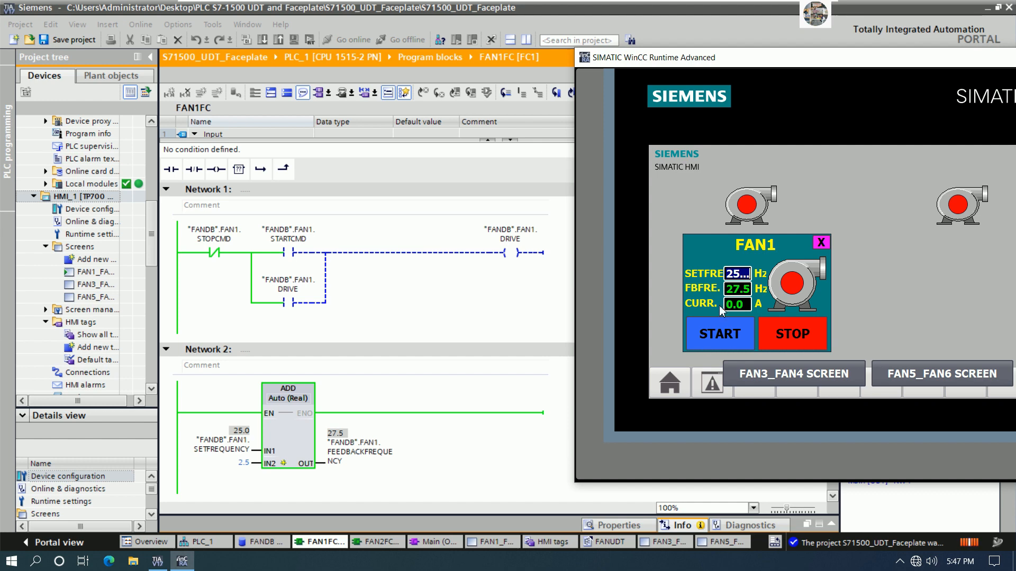
pyautogui.click(720, 334)
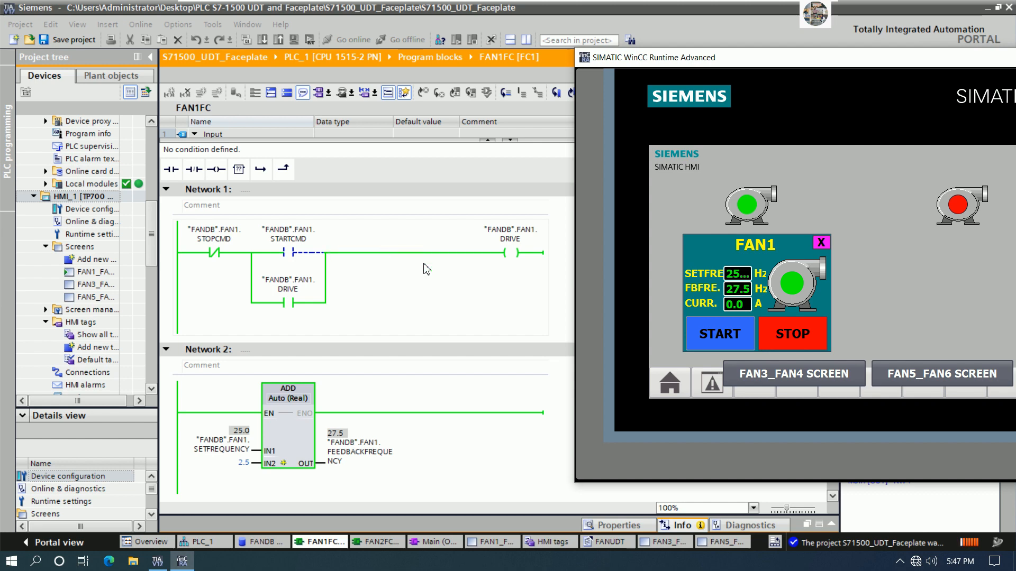
pyautogui.click(783, 345)
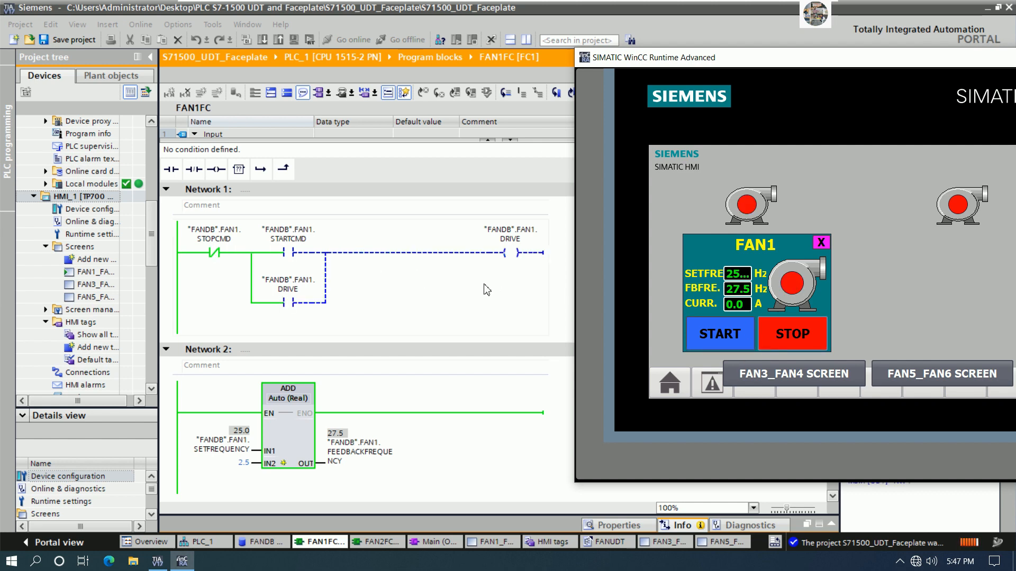
# Open the FAN2 faceplate in the runtime and turn on monitoring for FAN2FC, keeping the runtime window beside its networks.
pyautogui.click(978, 203)
pyautogui.click(490, 319)
pyautogui.scroll(-3, 488, 317)
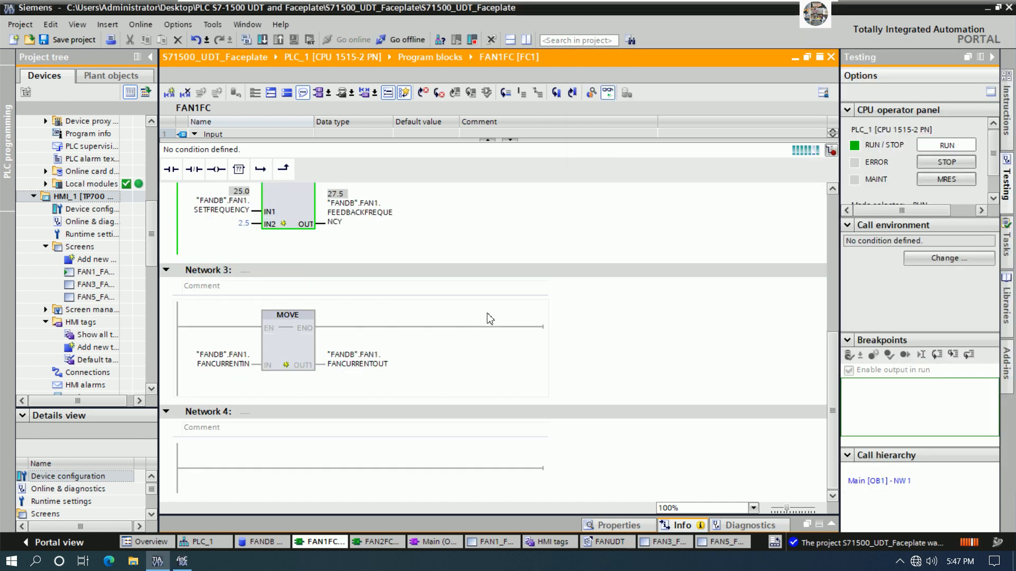
pyautogui.scroll(5, 487, 318)
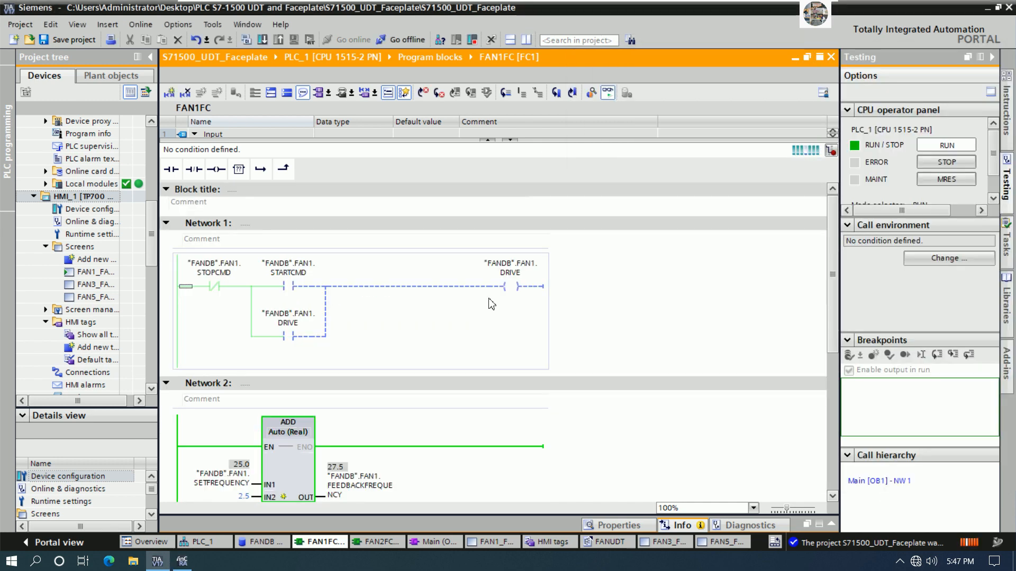
pyautogui.click(398, 541)
pyautogui.scroll(-3, 427, 301)
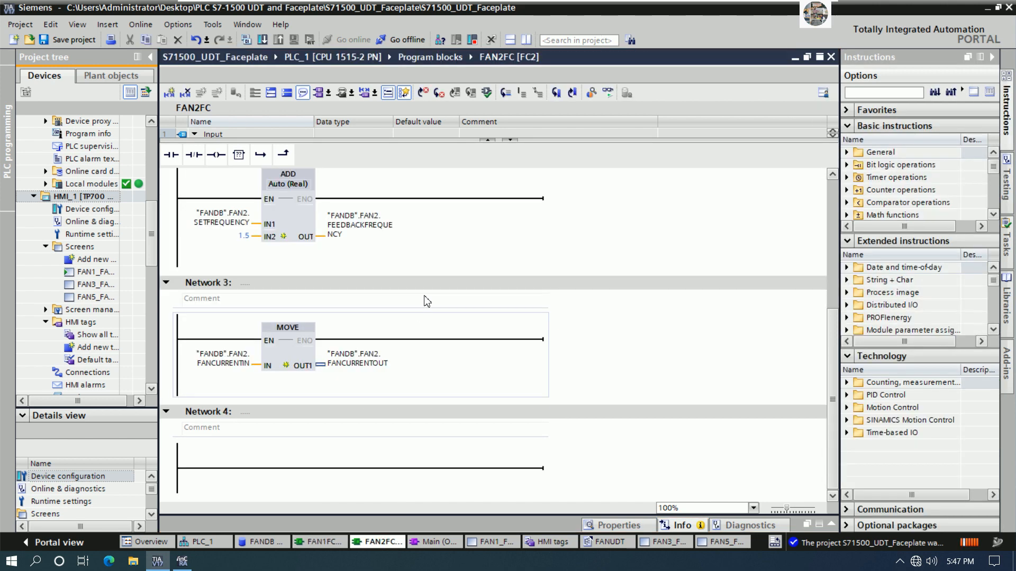
pyautogui.scroll(3, 521, 281)
pyautogui.click(608, 94)
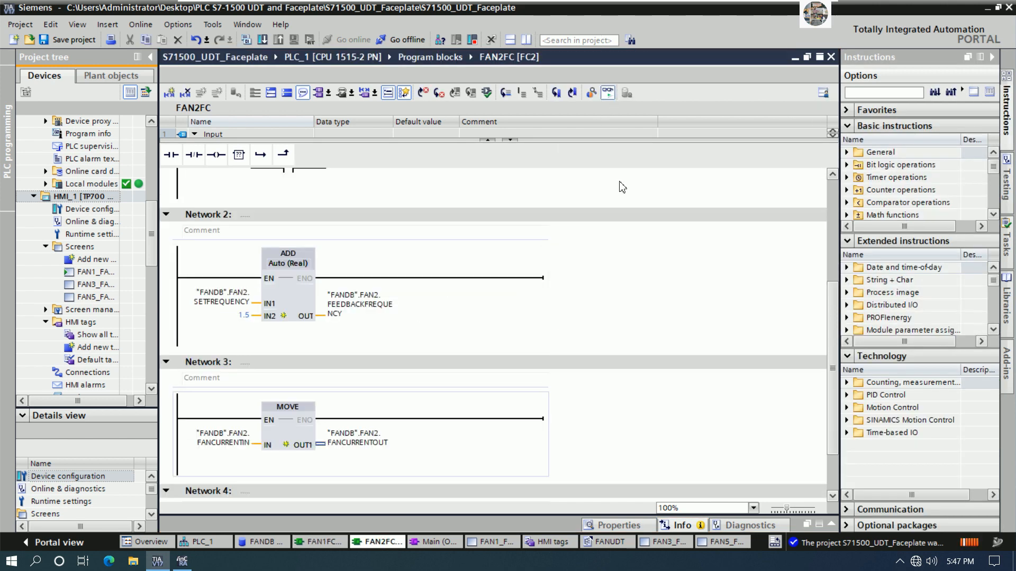
pyautogui.scroll(6, 568, 322)
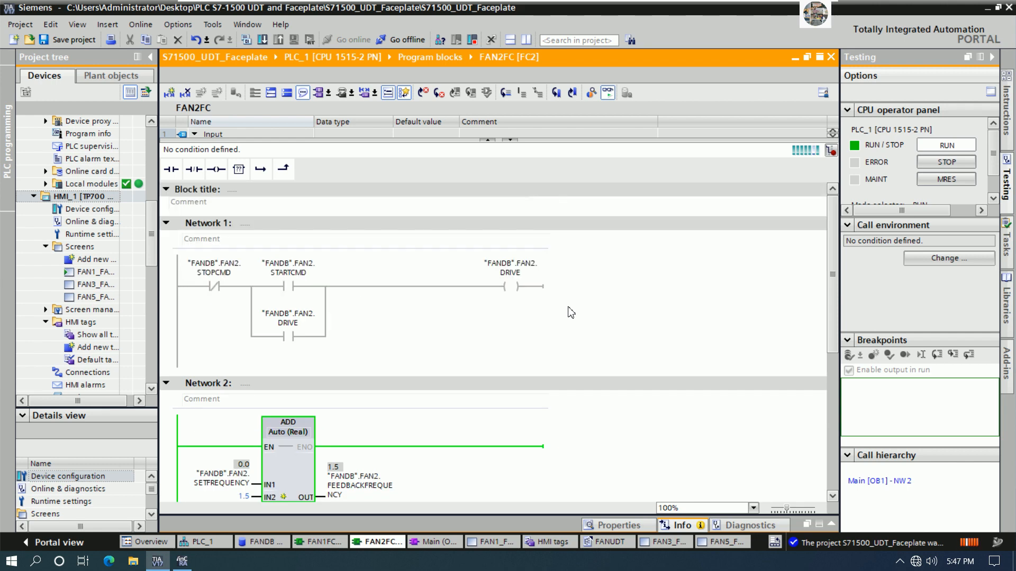
pyautogui.scroll(-3, 384, 469)
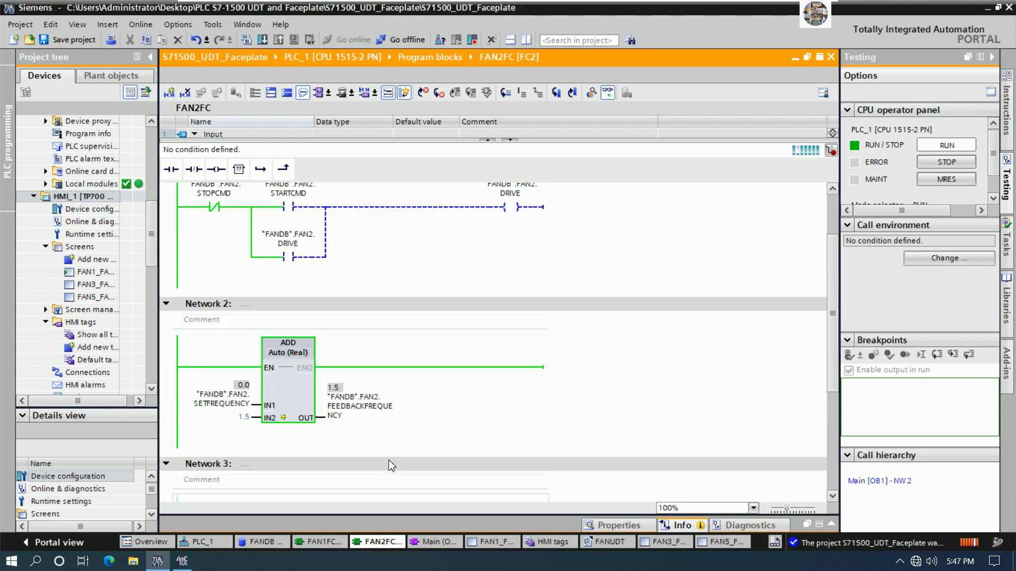
pyautogui.click(832, 191)
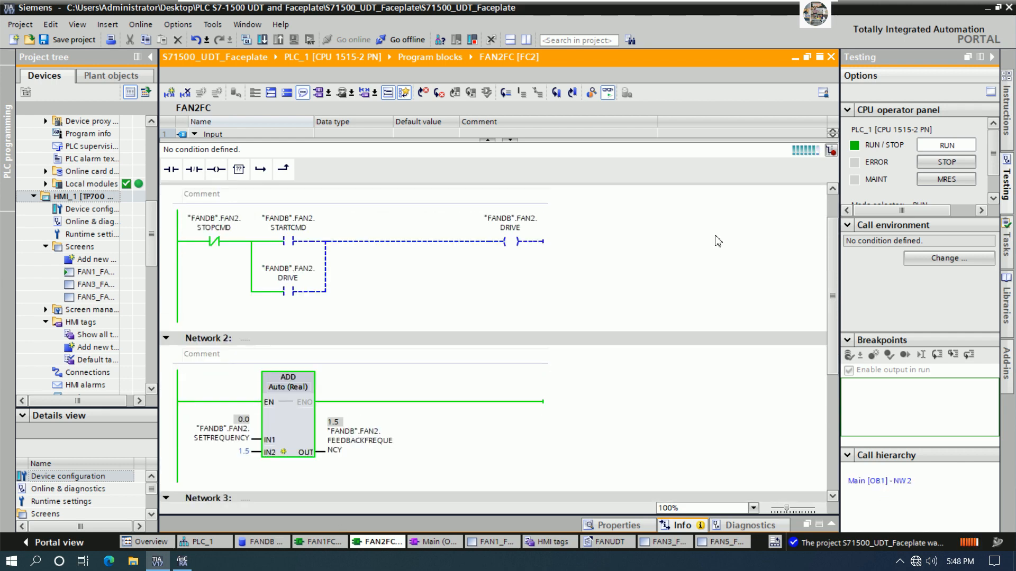
pyautogui.hotkey('alt', 'Tab')
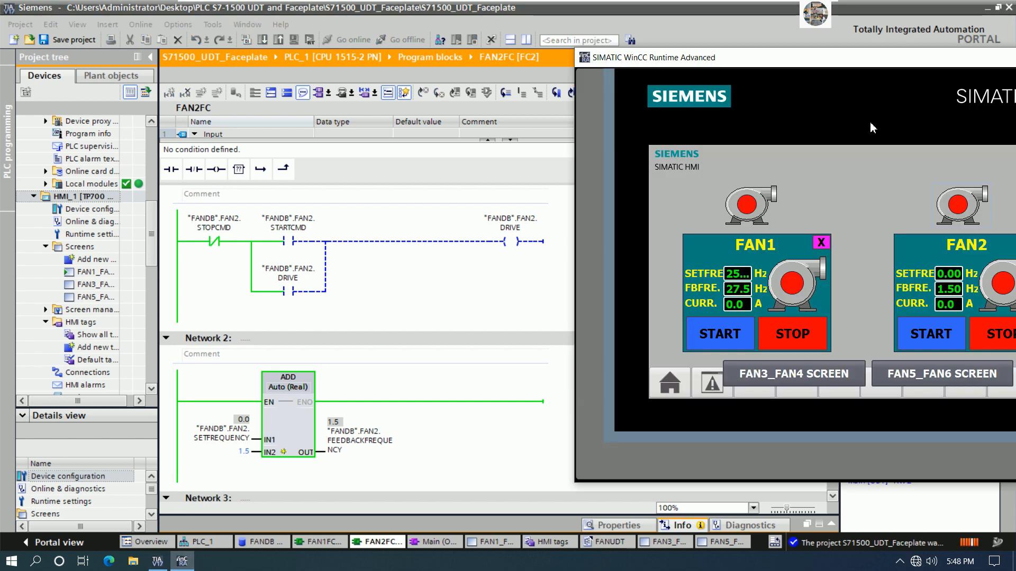
pyautogui.moveTo(868, 60); pyautogui.dragTo(853, 65)
# Enter 520 Hz as FAN2's set frequency in its faceplate.
pyautogui.click(934, 279)
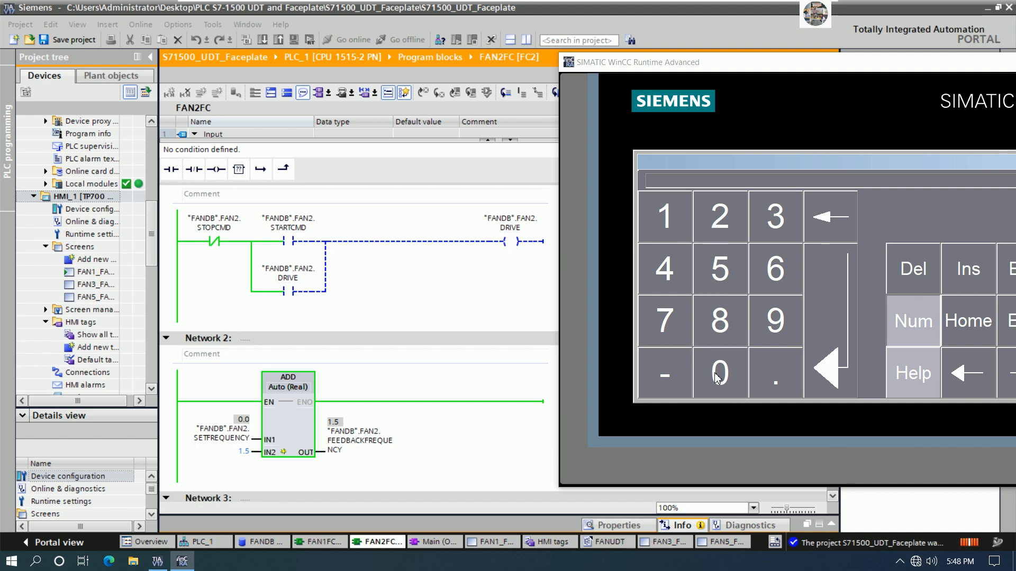
pyautogui.click(837, 227)
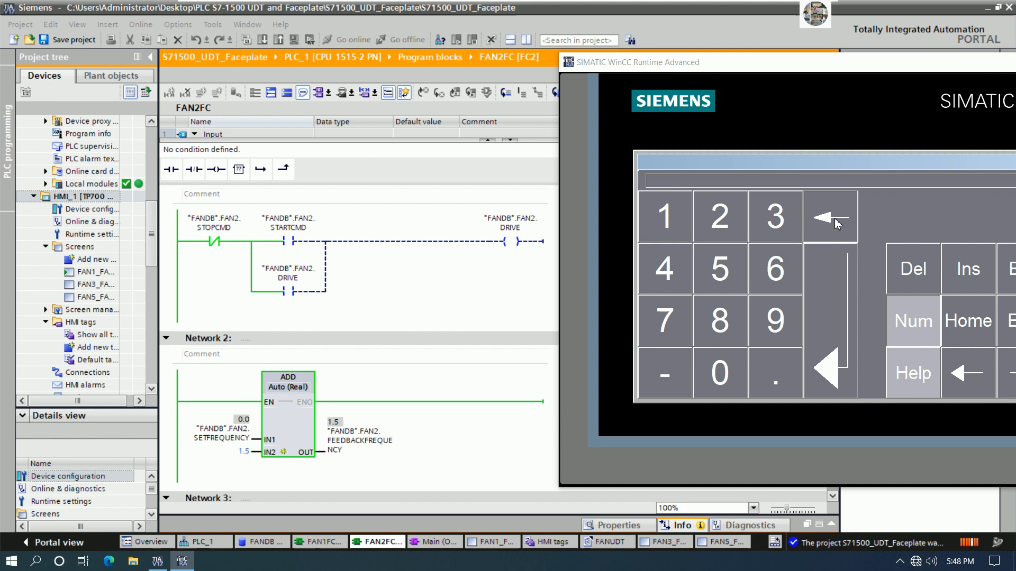
pyautogui.click(724, 234)
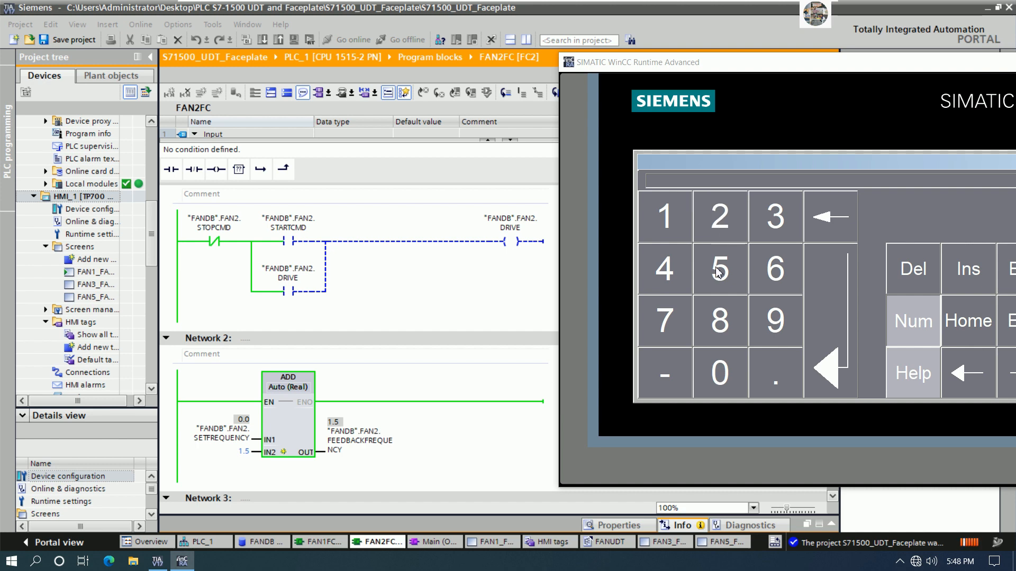
pyautogui.click(724, 360)
pyautogui.click(815, 333)
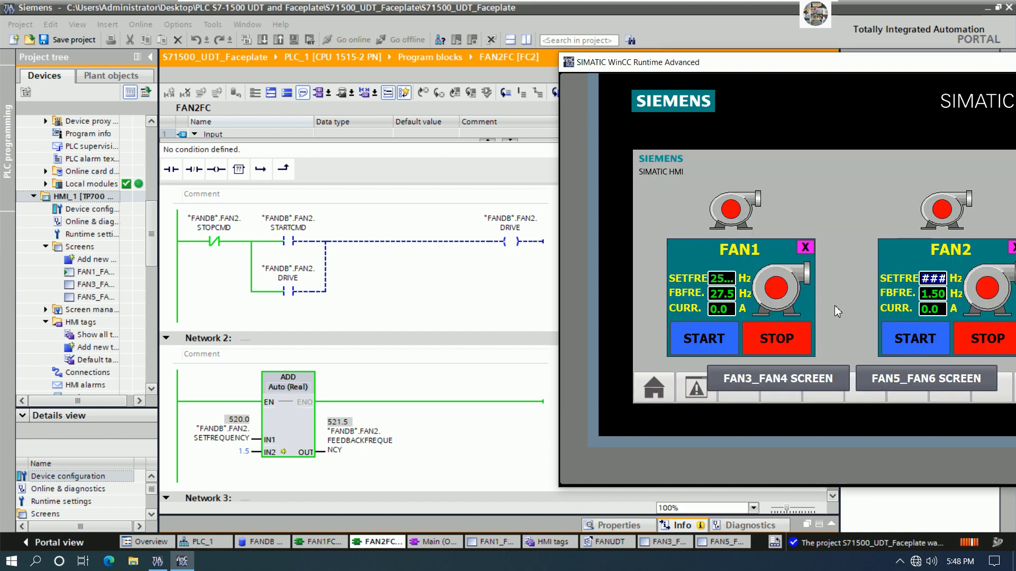
# Set FAN2's frequency to 20 Hz in its faceplate, and shift the runtime window so more of the faceplate shows.
pyautogui.click(933, 278)
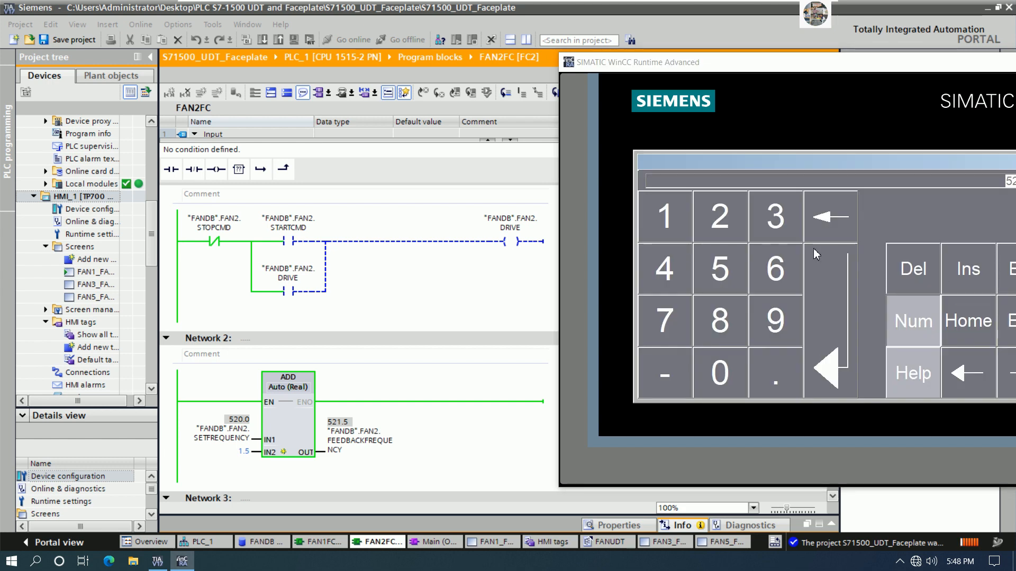
pyautogui.click(724, 233)
pyautogui.click(728, 373)
pyautogui.click(821, 347)
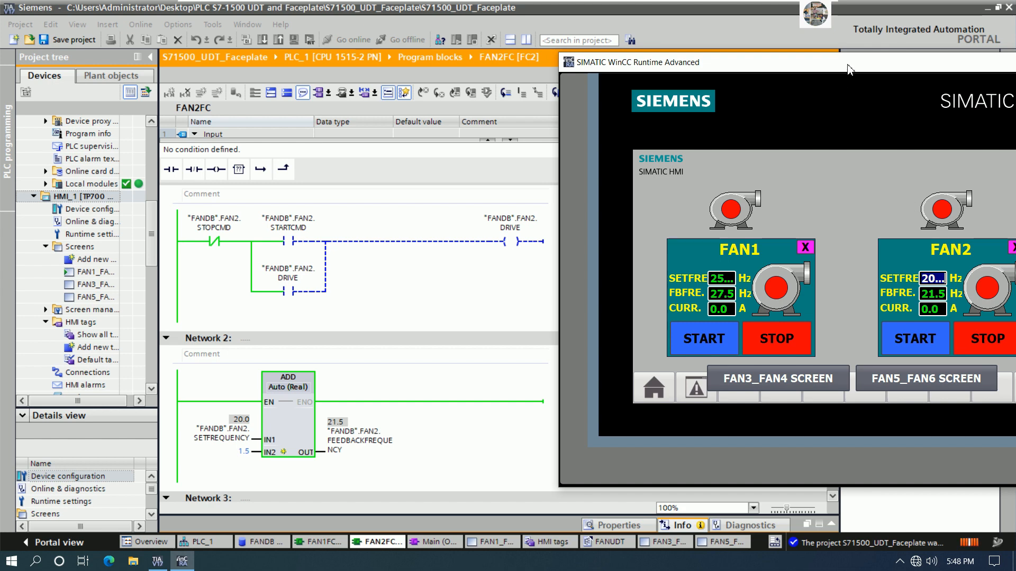
pyautogui.moveTo(849, 70); pyautogui.dragTo(838, 69)
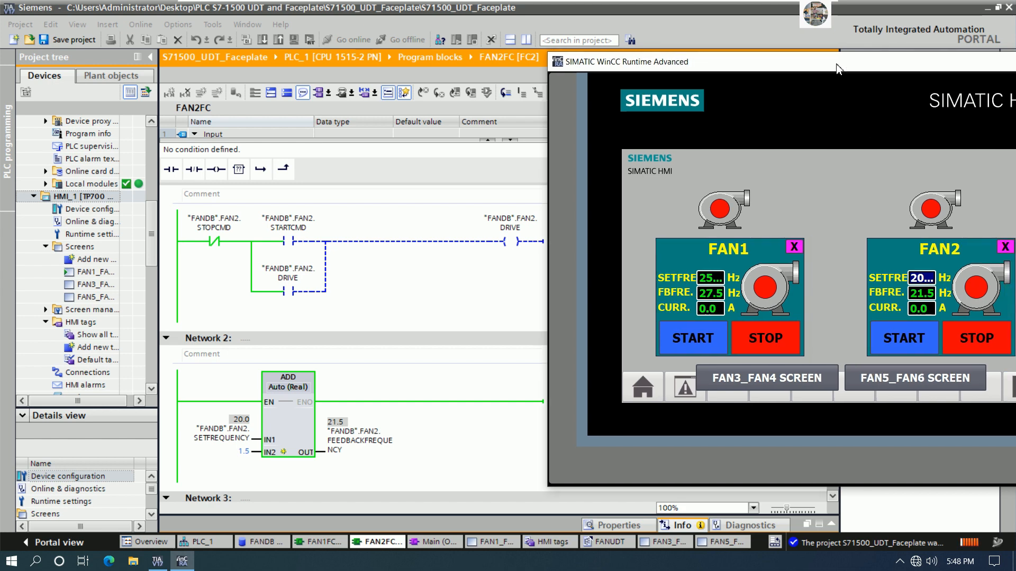
# Test FAN2 from its faceplate by starting it, stopping it and starting it again.
pyautogui.click(917, 341)
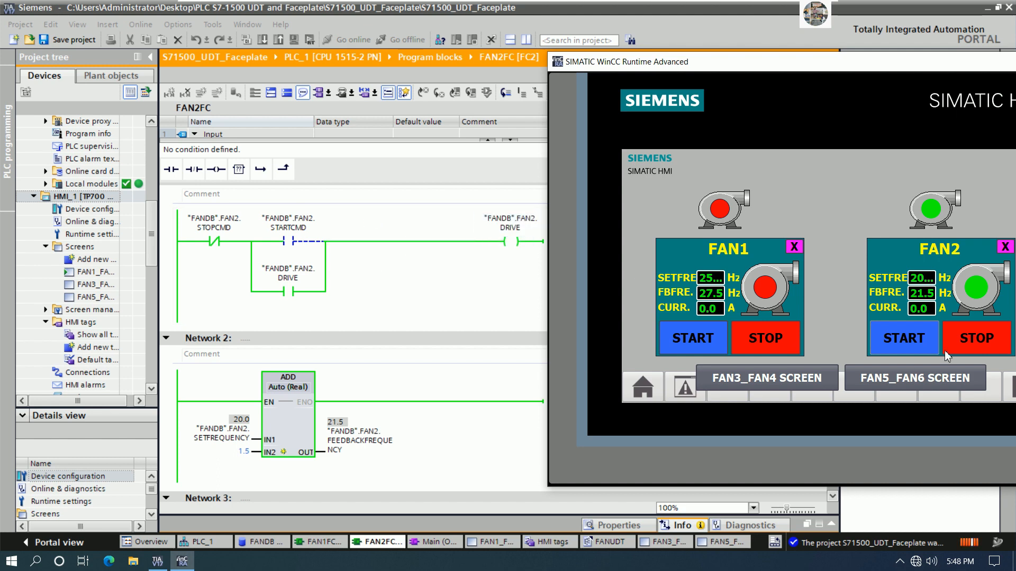
pyautogui.click(968, 343)
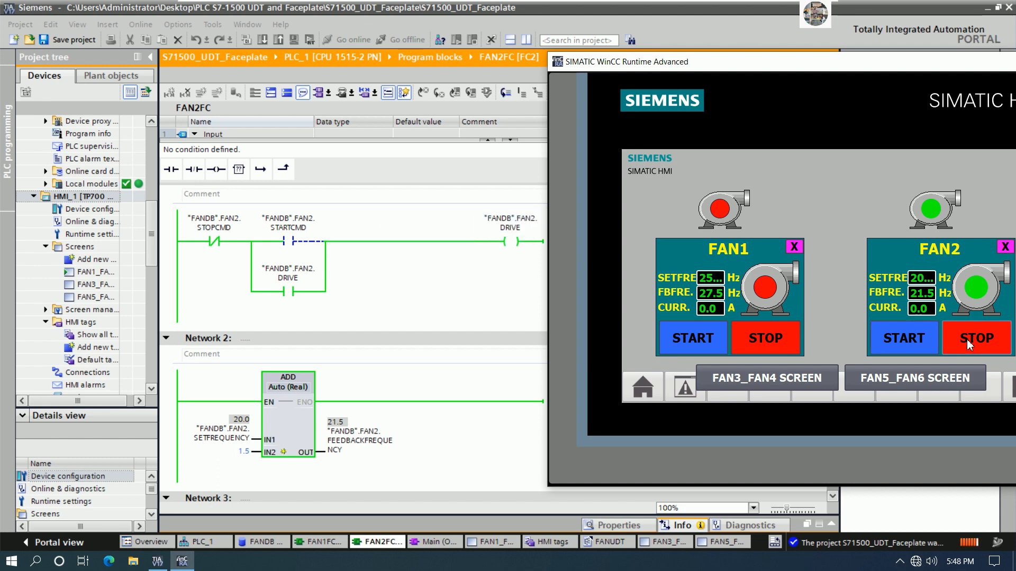
pyautogui.click(917, 344)
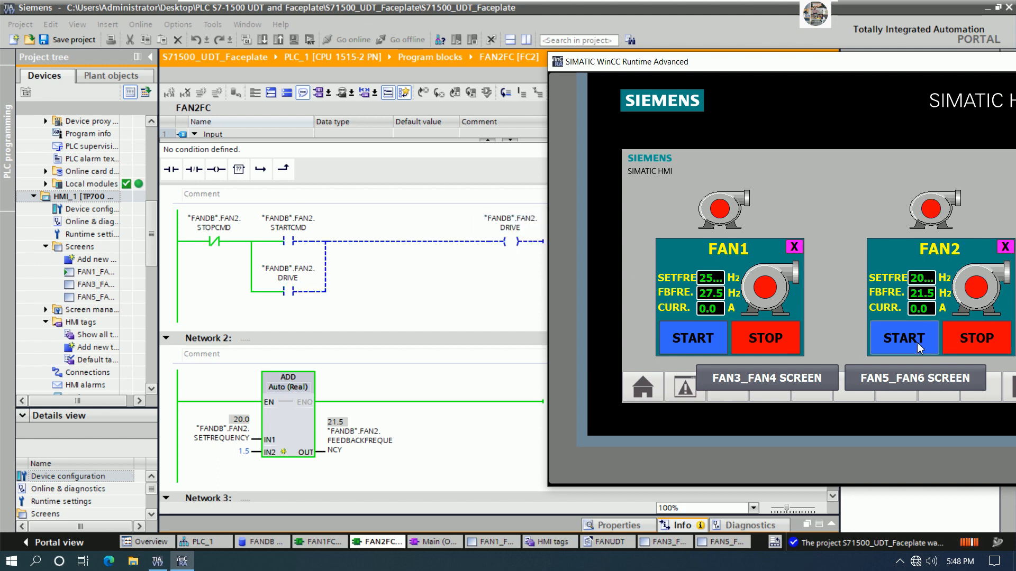
# Start FAN1 from its faceplate, and open the FAN3 and FAN4 faceplates on the FAN3_FAN4 screen.
pyautogui.click(683, 342)
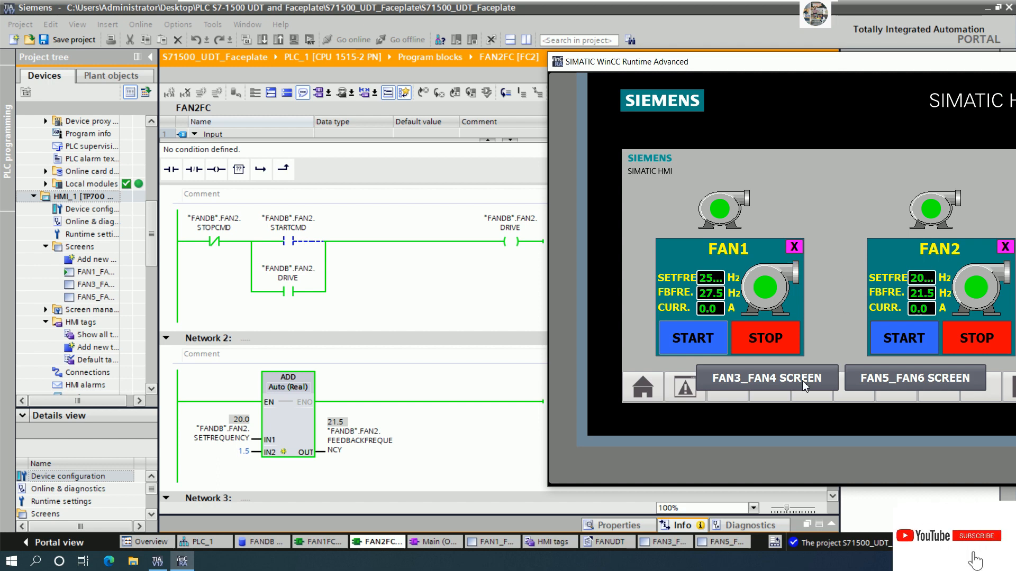
pyautogui.click(773, 384)
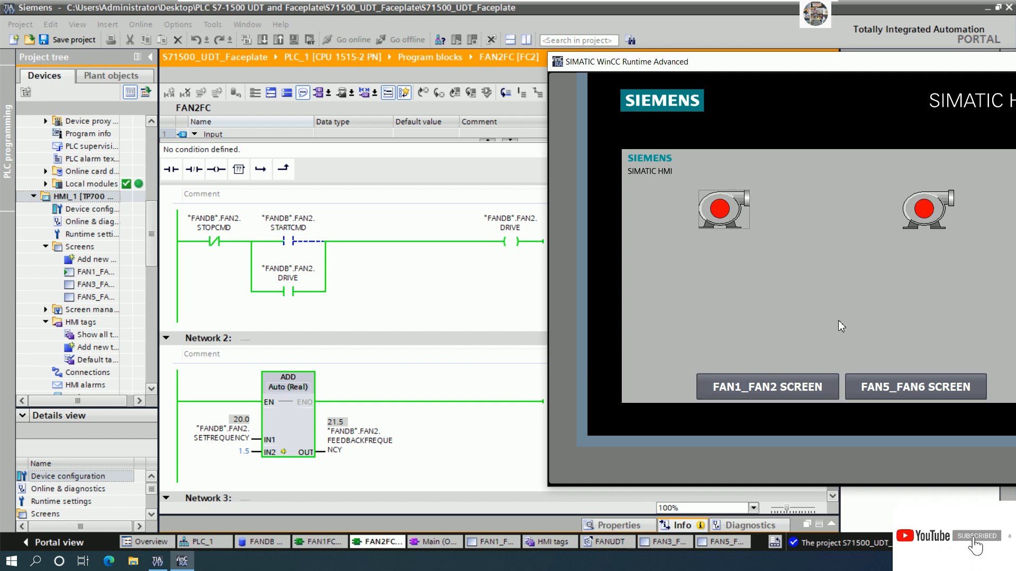
pyautogui.click(748, 213)
pyautogui.click(911, 223)
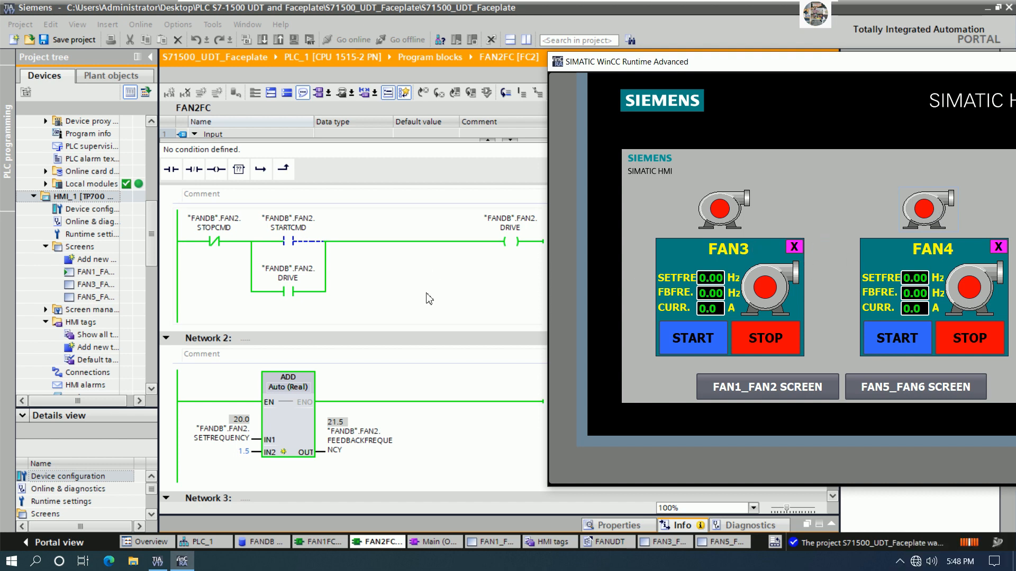
# Switch back to the TIA Portal project, take PLC_1 offline and widen the project tree so the block names are readable.
pyautogui.moveTo(153, 238); pyautogui.dragTo(156, 158)
pyautogui.click(85, 158)
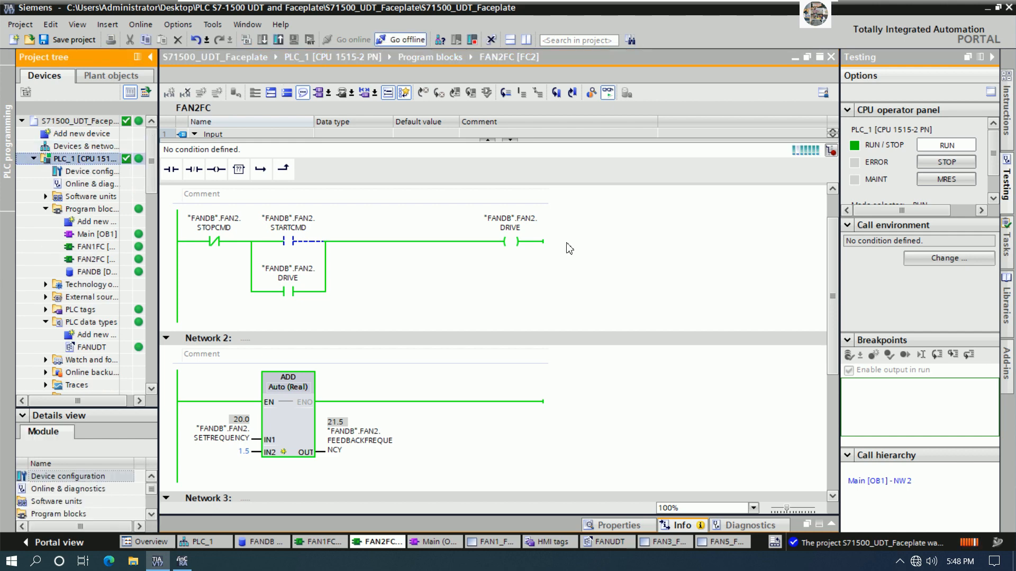
pyautogui.hotkey('ctrl', 'm')
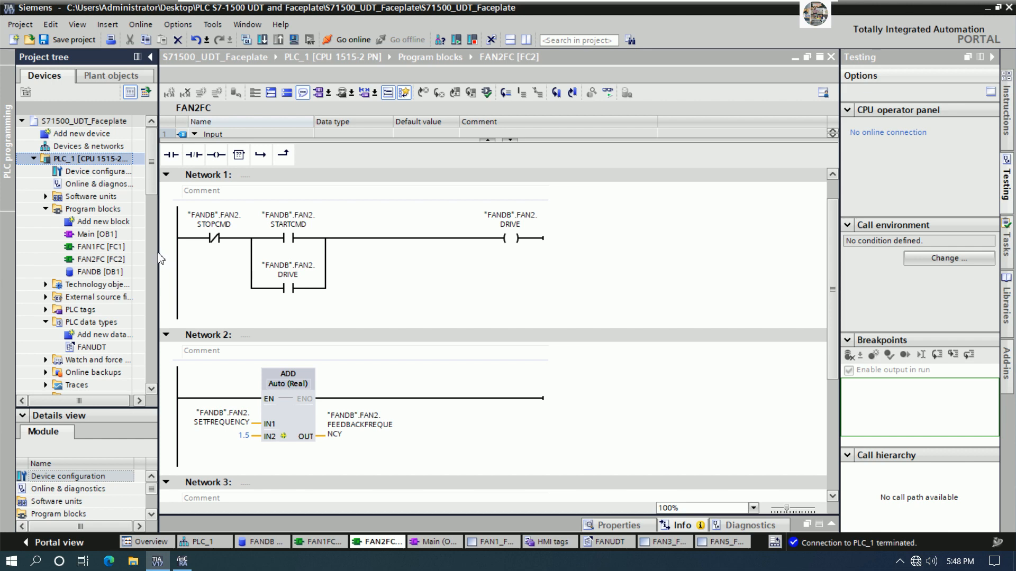
pyautogui.moveTo(161, 259); pyautogui.dragTo(191, 260)
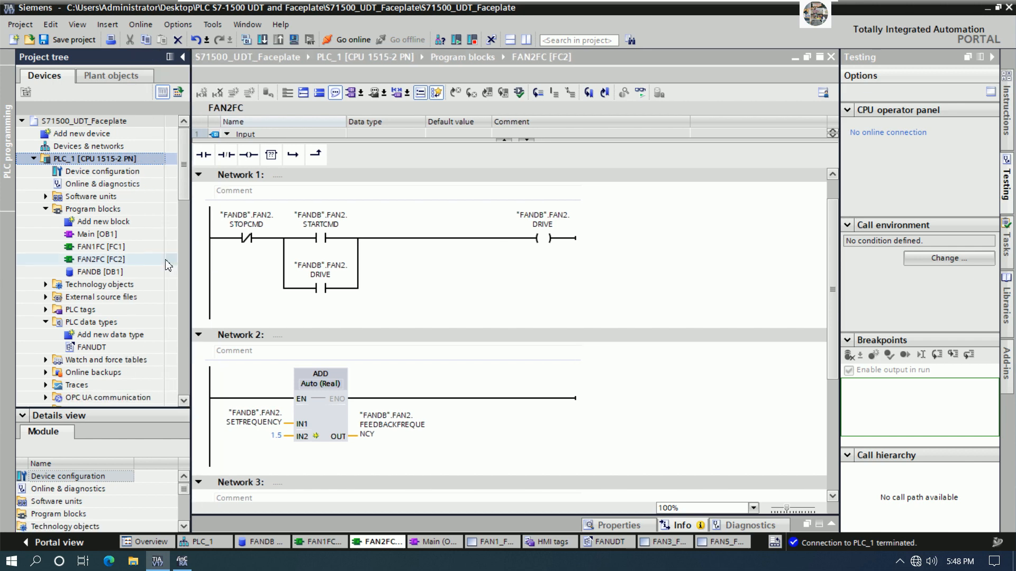
# Add a new LAD function named FAN3FC to PLC_1's program blocks, with automatic numbering, and open it.
pyautogui.click(109, 237)
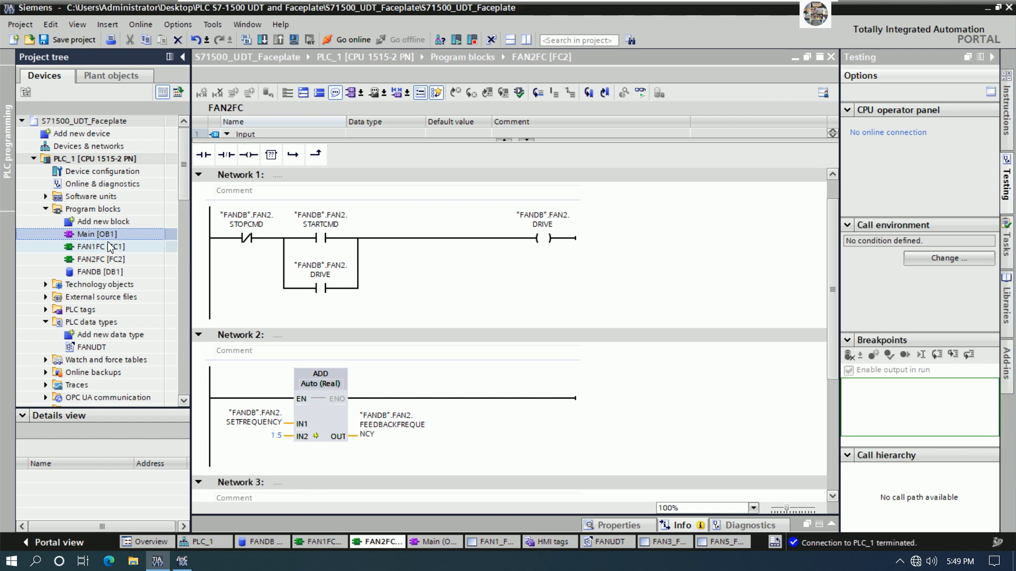
pyautogui.press('Up')
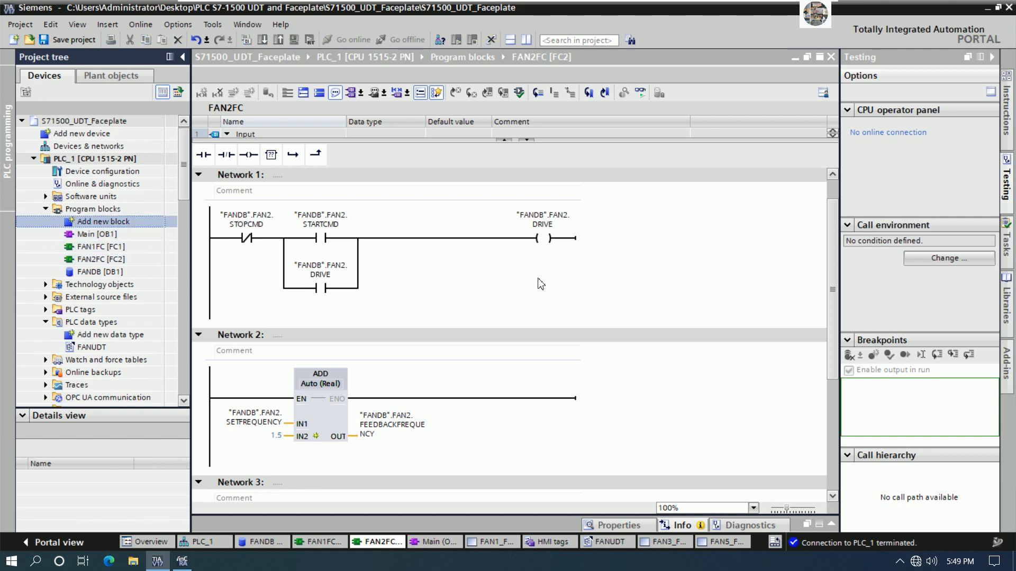
pyautogui.press('Return')
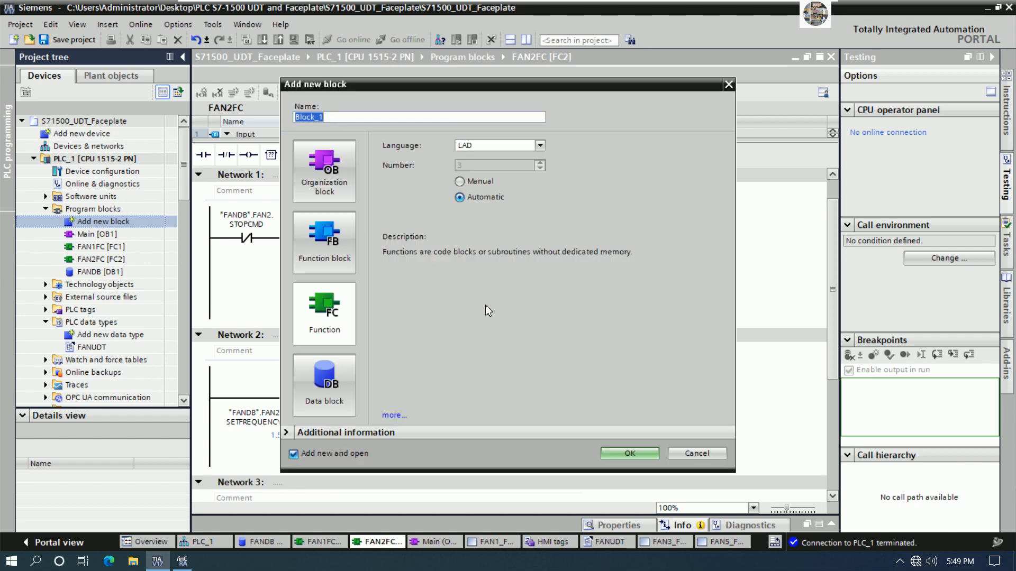
pyautogui.write('fa')
pyautogui.write('AN3FC')
pyautogui.click(320, 313)
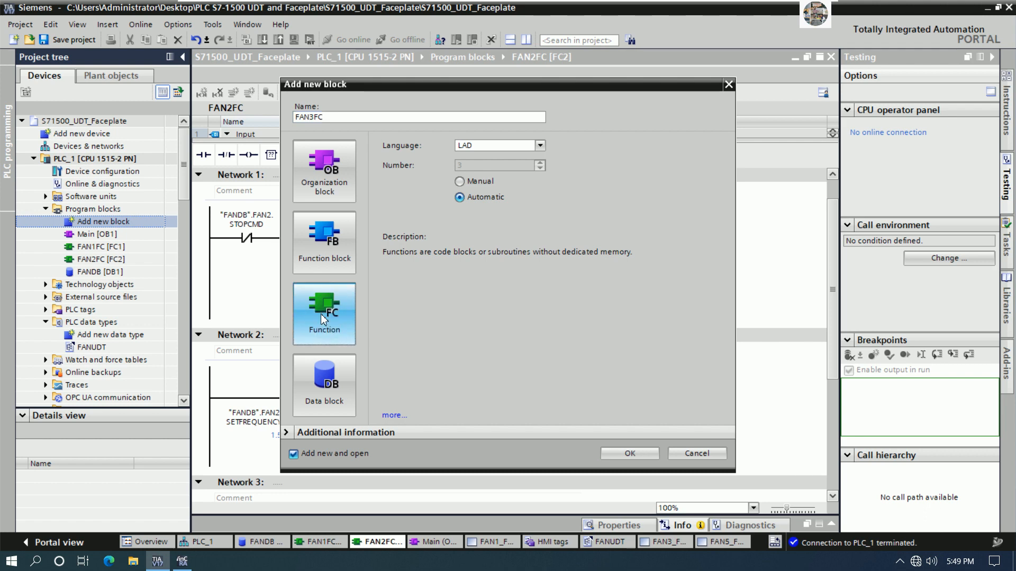
pyautogui.click(649, 453)
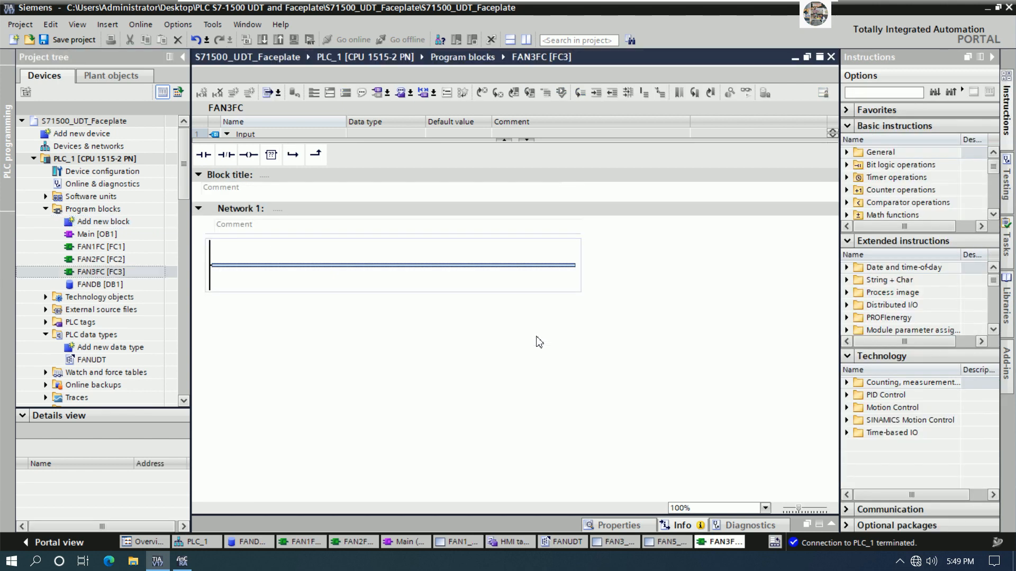
# Title Network 1 of FAN3FC "FAN3 CONTROLLER".
pyautogui.click(317, 208)
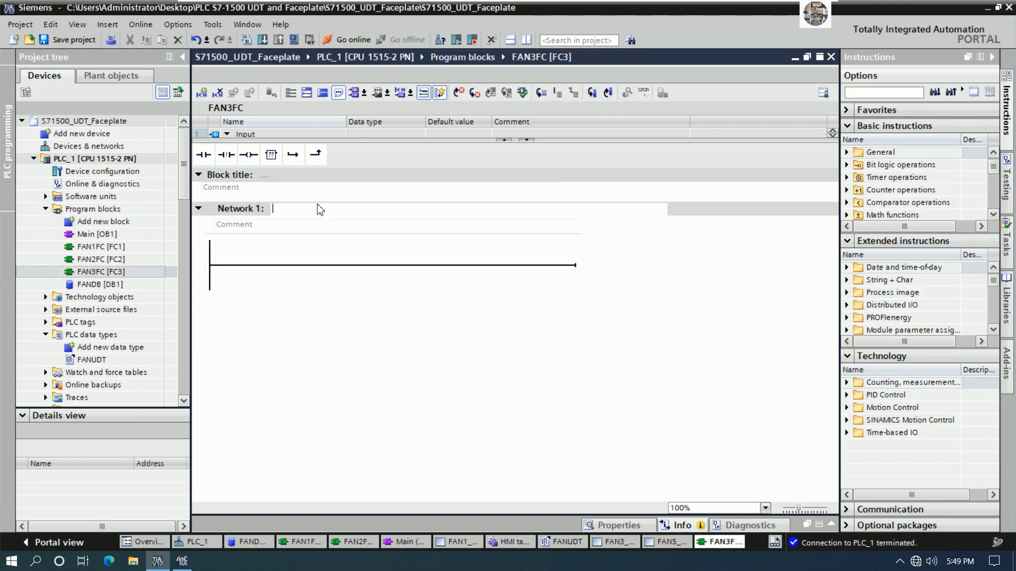
pyautogui.write('FAN')
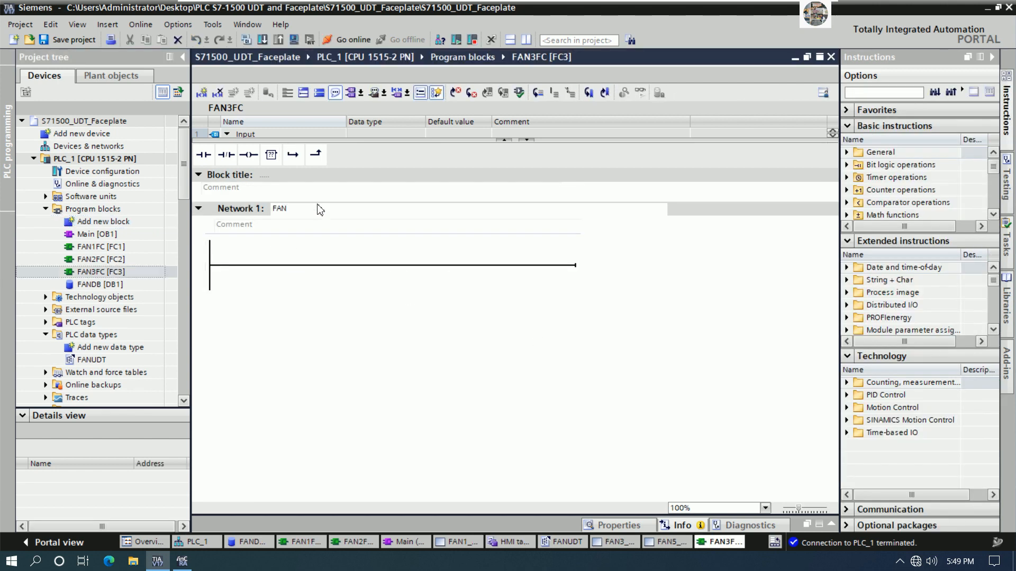
pyautogui.write('3 CONTROLLER')
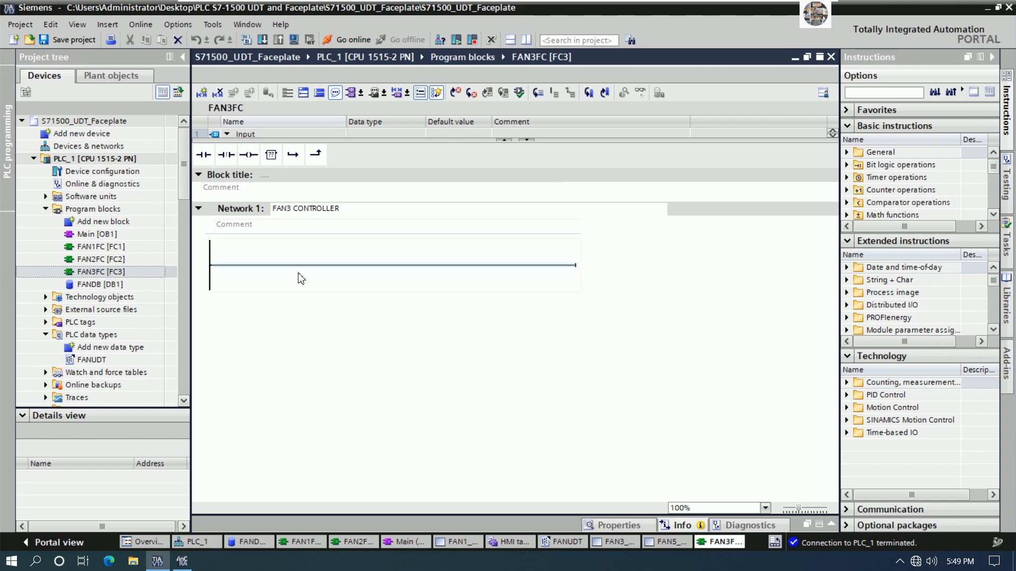
# Build a latching rung in Network 1: normally closed contact, normally open contact with a parallel normally open contact, and output coil.
pyautogui.click(310, 266)
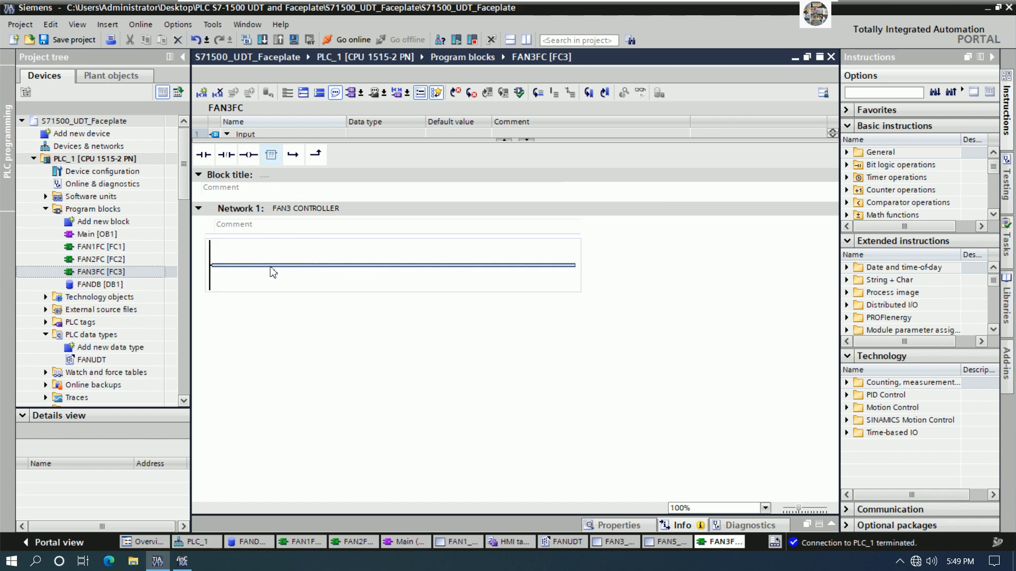
pyautogui.click(226, 154)
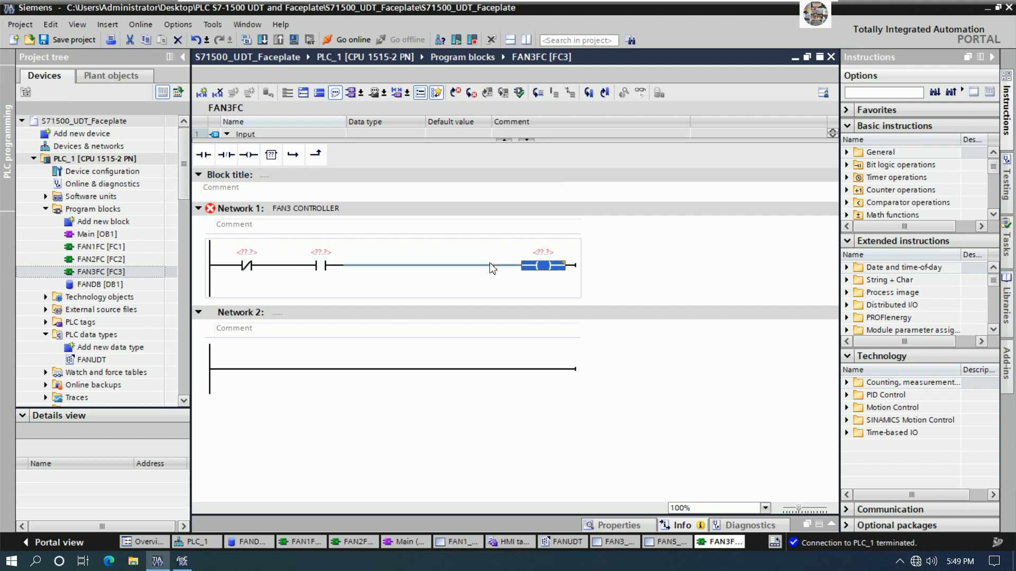
pyautogui.click(281, 264)
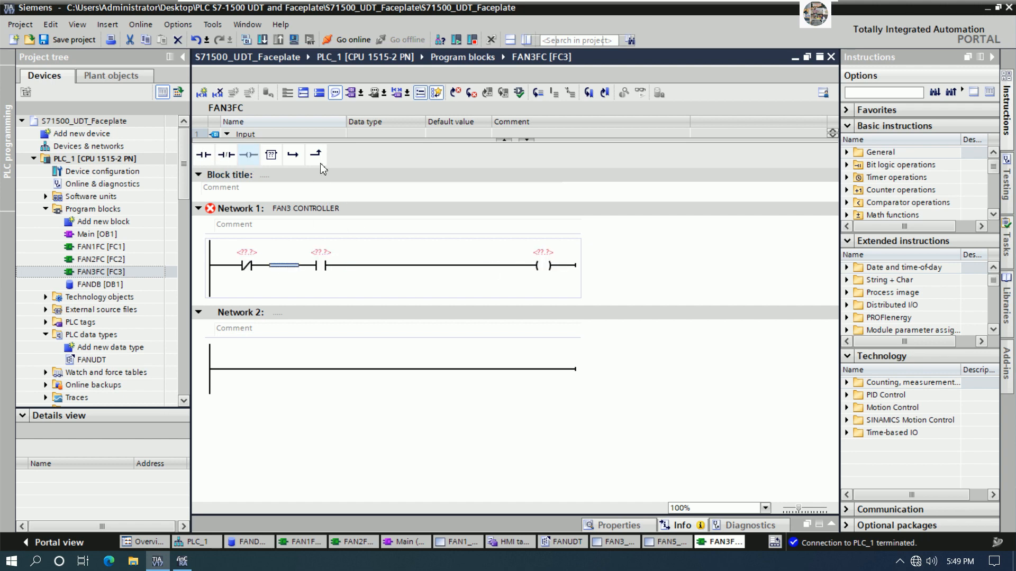
pyautogui.click(319, 157)
pyautogui.click(293, 154)
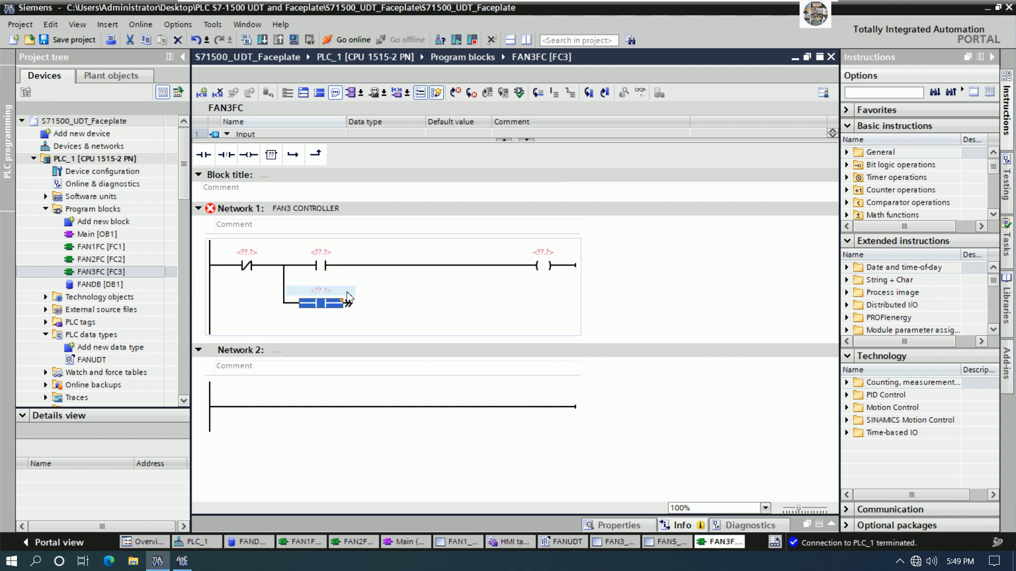
pyautogui.moveTo(348, 303); pyautogui.dragTo(430, 265)
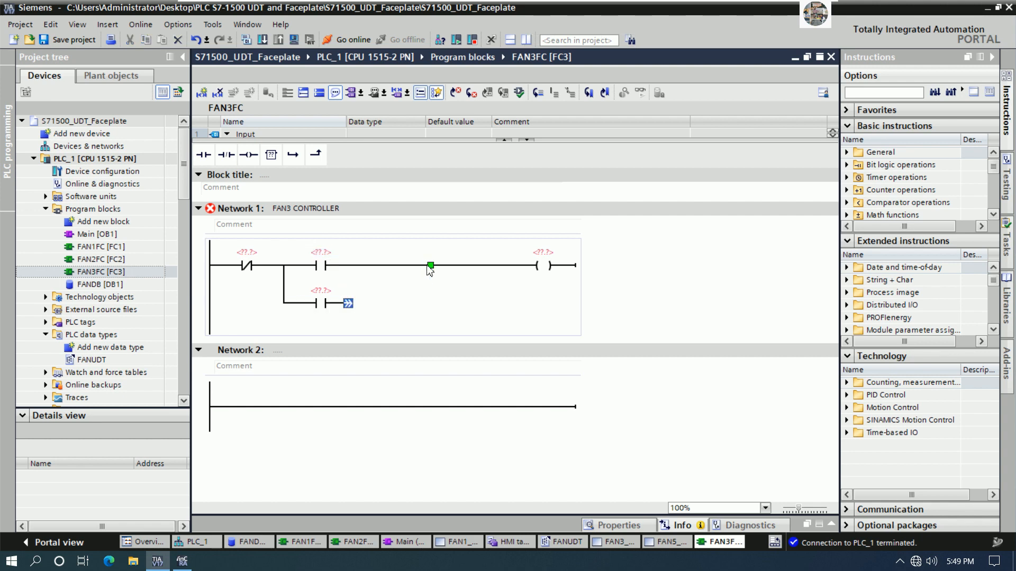
# Assign "FANDB".FAN3.STOPCMD to the normally closed contact in Network 1.
pyautogui.click(274, 256)
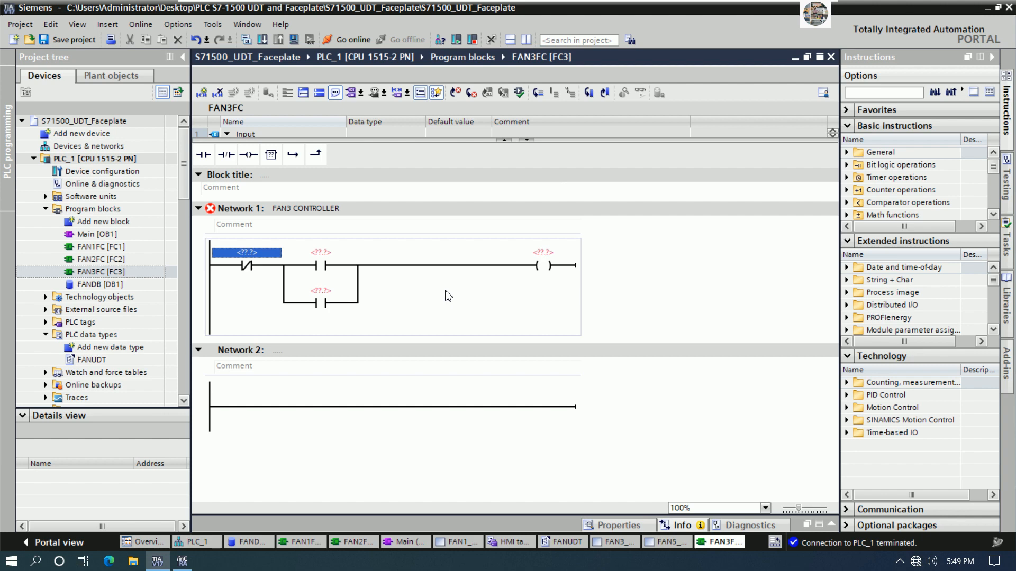
pyautogui.write('FANDB.')
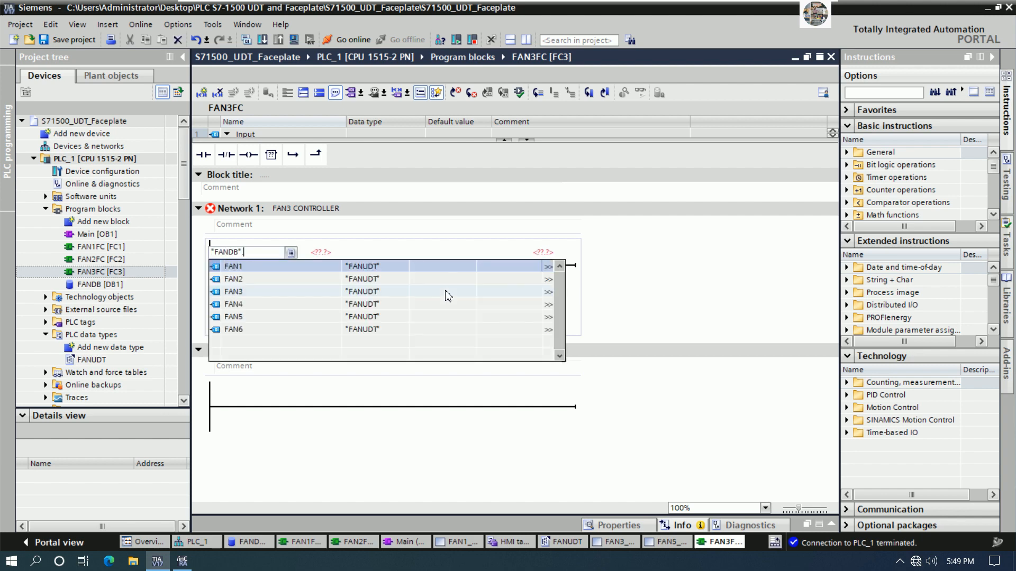
pyautogui.press('Down')
pyautogui.press('Down')
pyautogui.write('.')
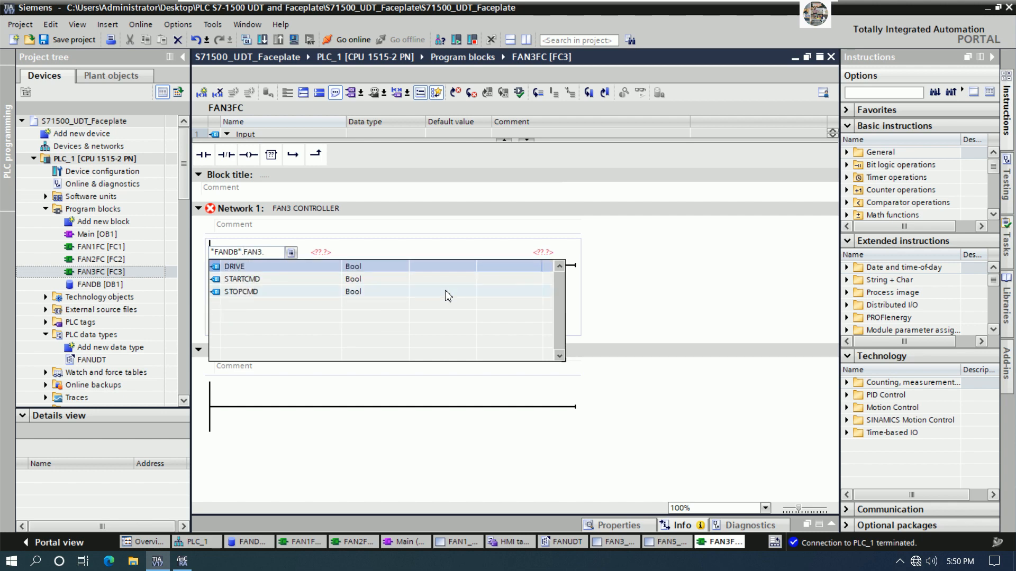
pyautogui.press('Down')
pyautogui.press('Down')
pyautogui.press('Return')
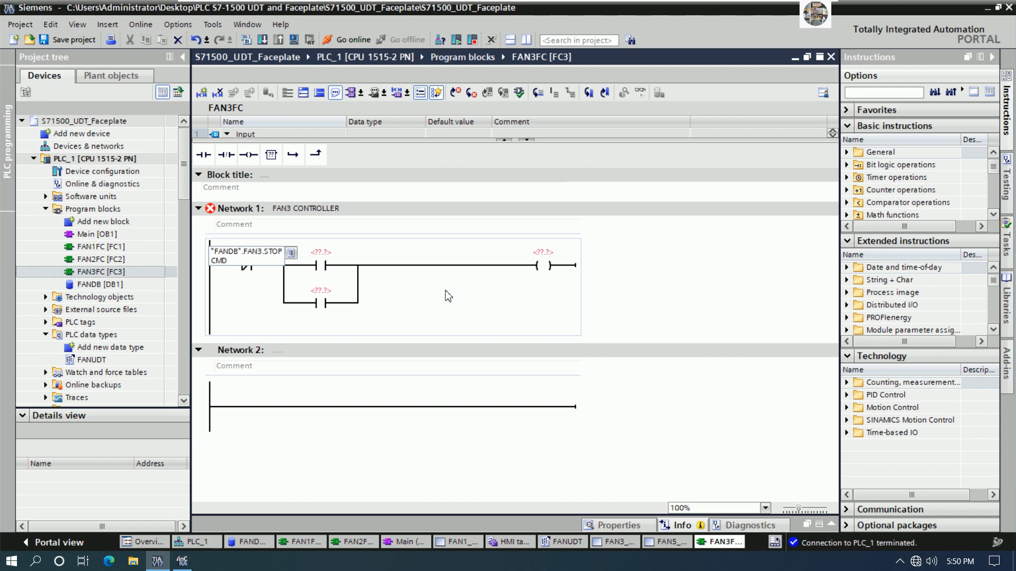
pyautogui.press('Return')
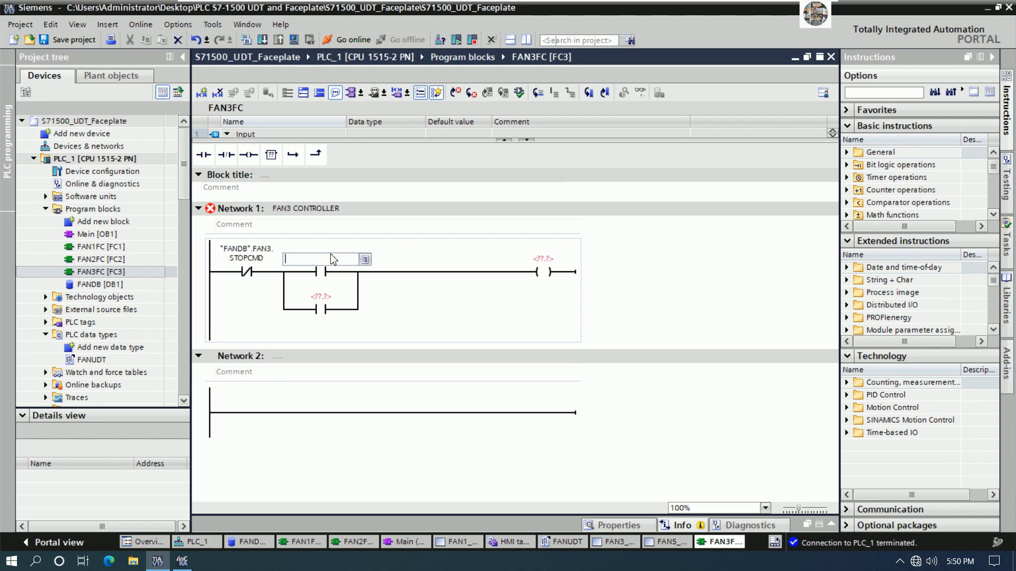
# Assign "FANDB".FAN3.STARTCMD to the upper normally open contact in Network 1.
pyautogui.write('FAND')
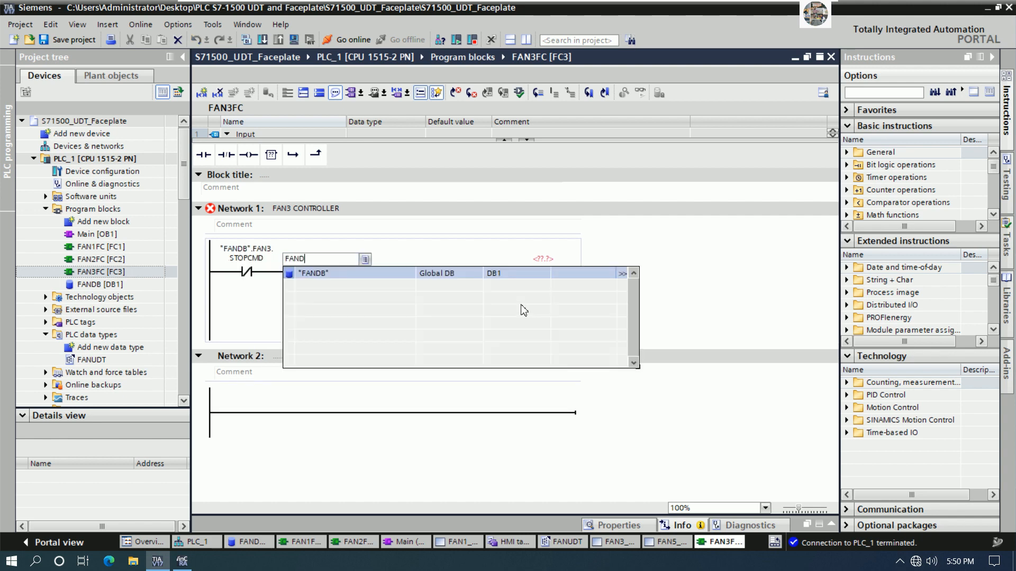
pyautogui.write('B')
pyautogui.write('.')
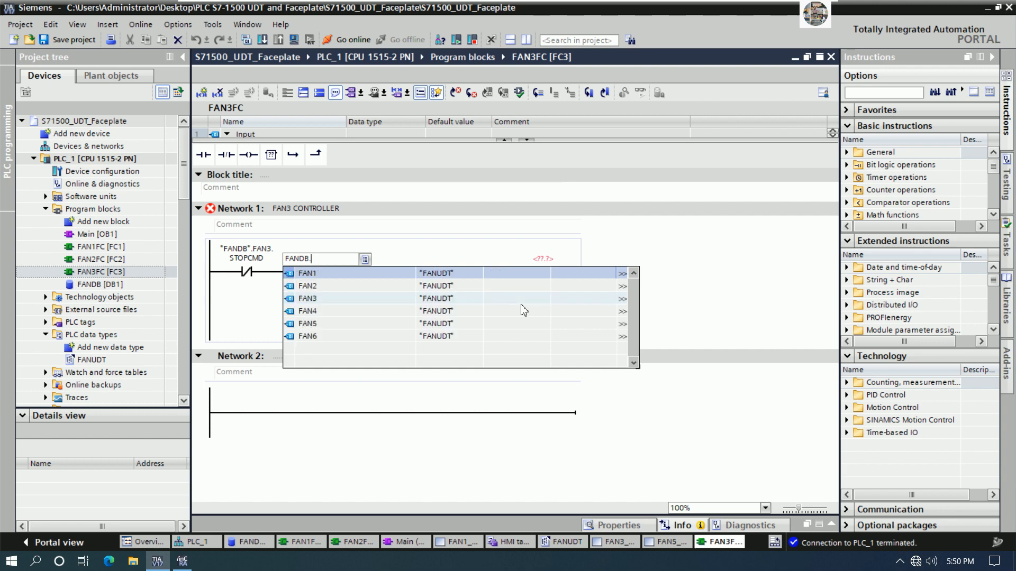
pyautogui.press('Down')
pyautogui.press('Down')
pyautogui.write('.')
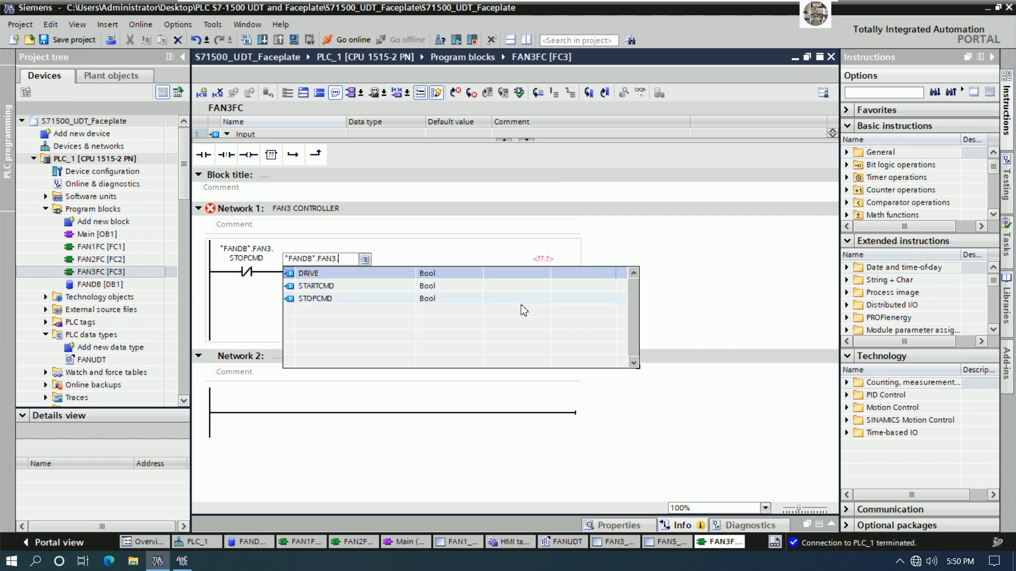
pyautogui.press('Down')
pyautogui.press('Return')
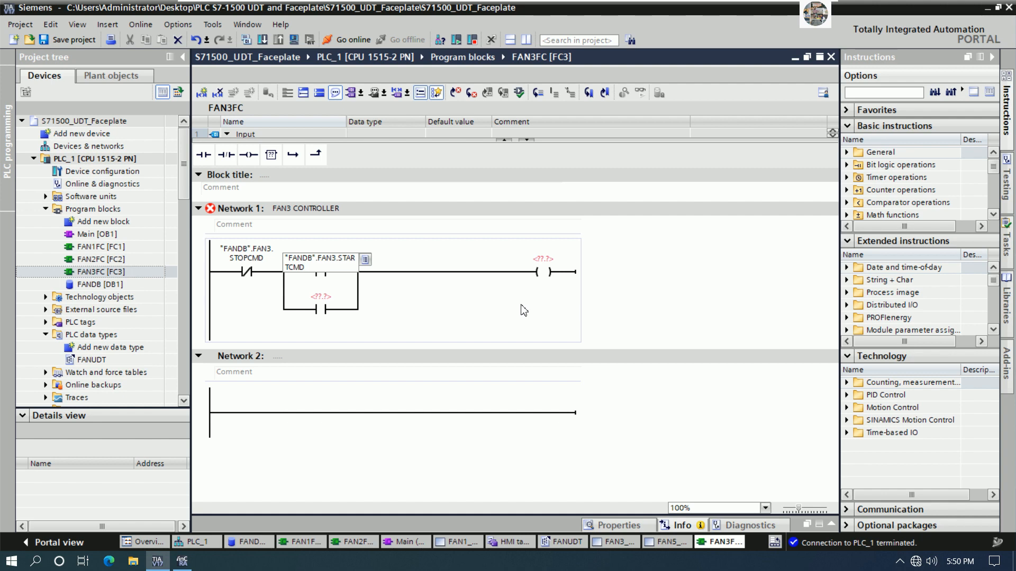
pyautogui.press('Return')
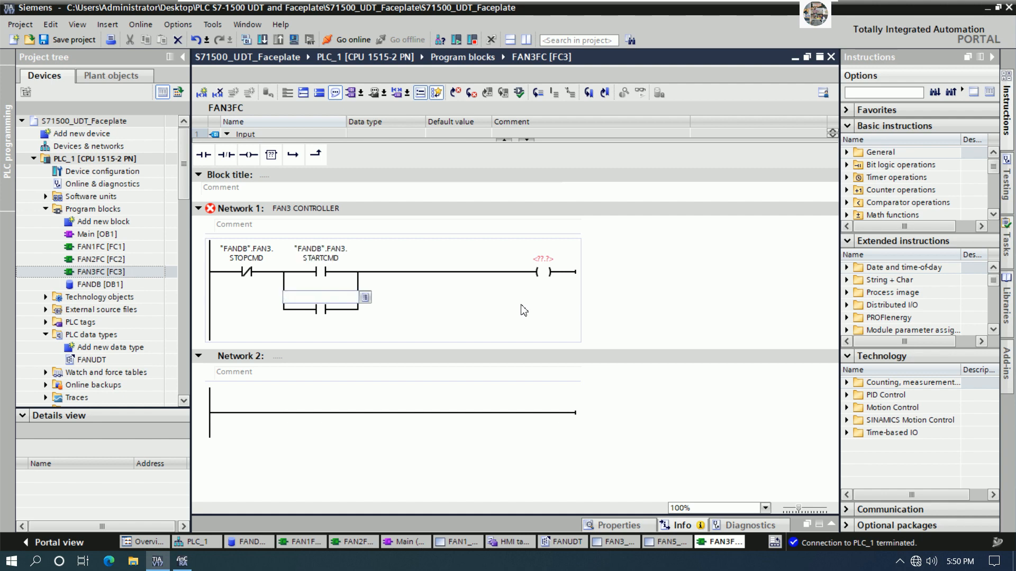
# Assign "FANDB".FAN3.DRIVE to the parallel branch contact in Network 1.
pyautogui.write('FA')
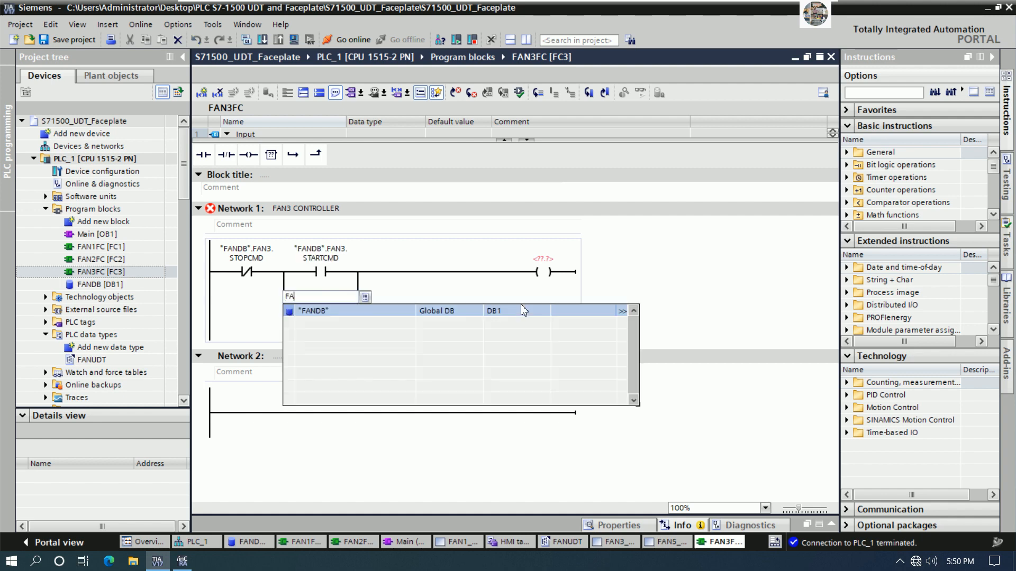
pyautogui.write('NDB.FAN')
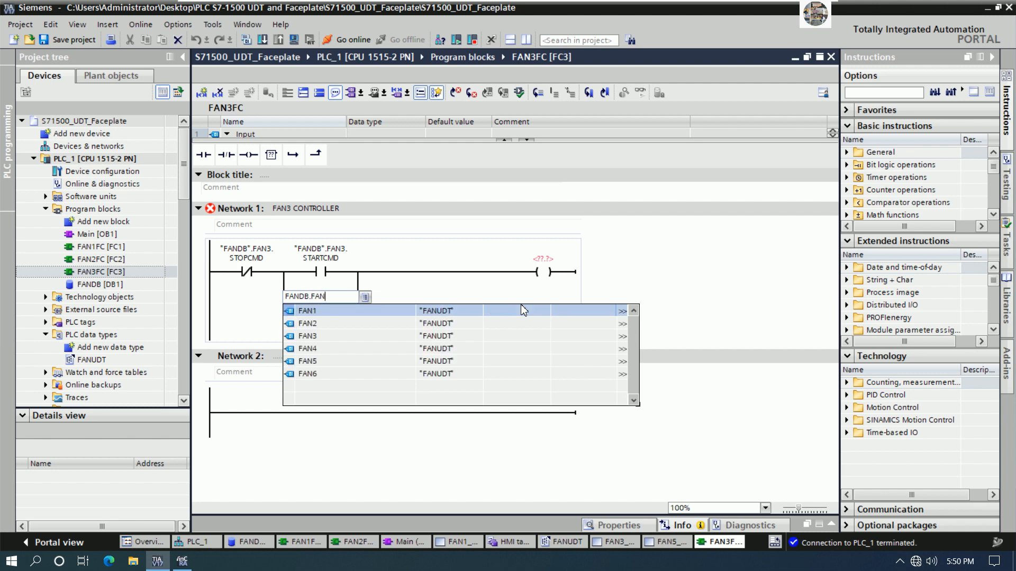
pyautogui.write('3.')
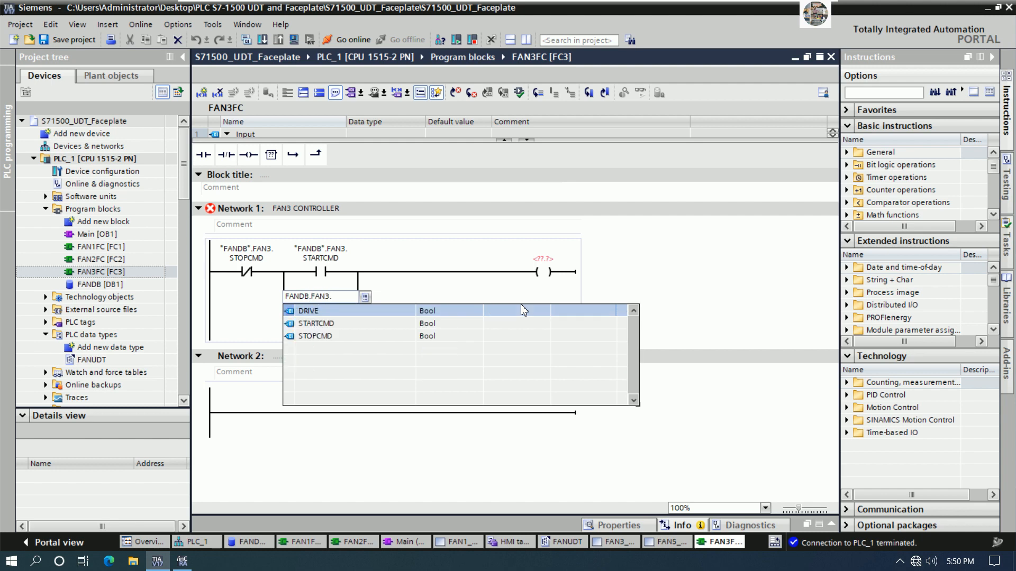
pyautogui.press('Return')
pyautogui.press('Return')
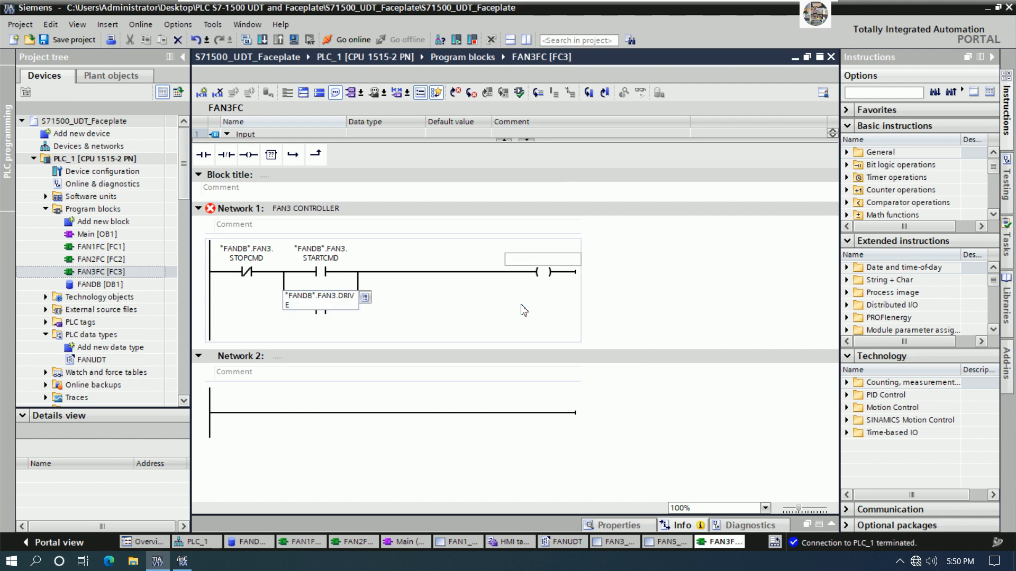
# Copy the "FANDB".FAN3.DRIVE operand from the parallel branch contact to the output coil in Network 1.
pyautogui.click(320, 304)
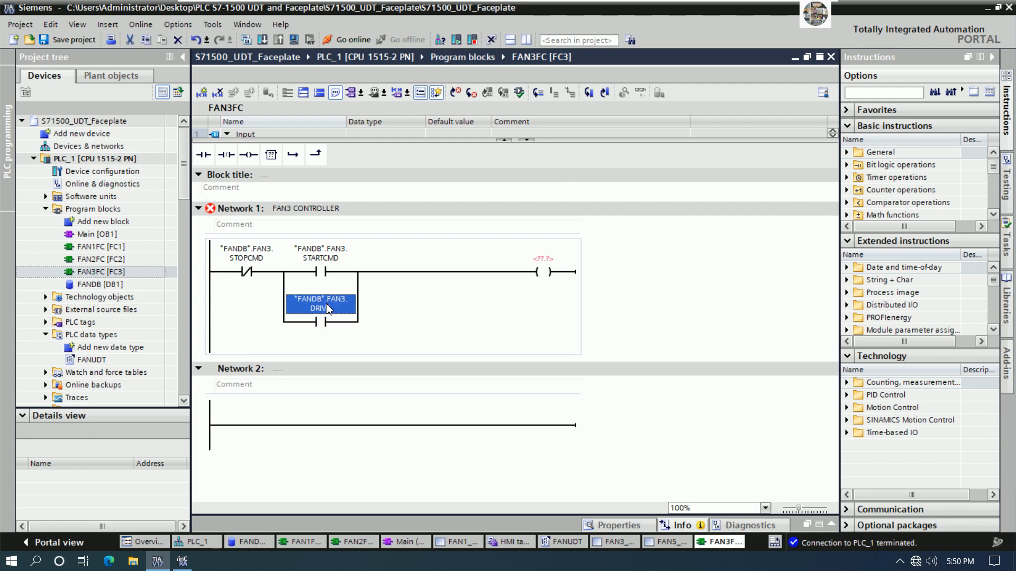
pyautogui.rightClick(326, 304)
pyautogui.click(352, 158)
pyautogui.click(541, 259)
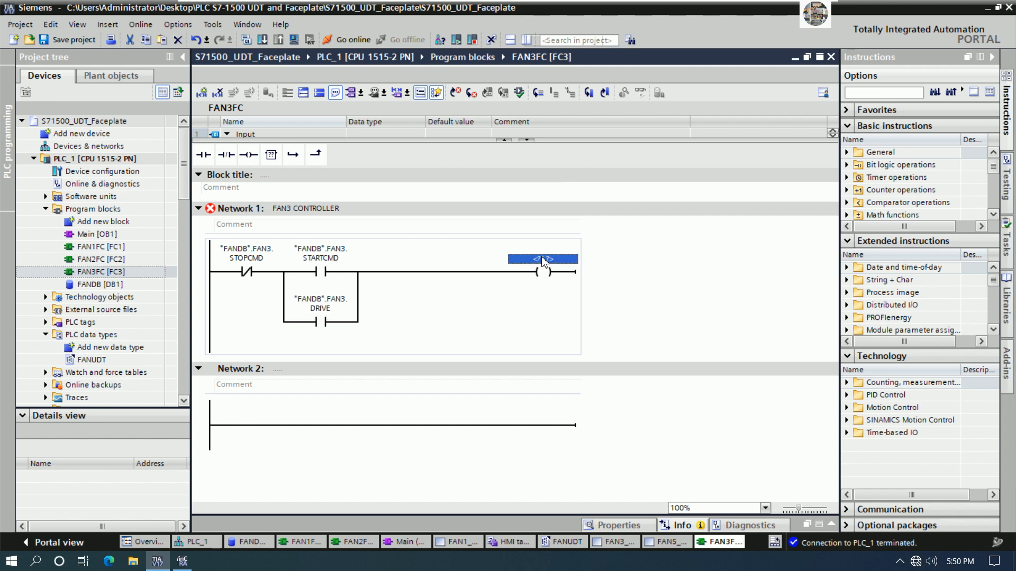
pyautogui.rightClick(541, 259)
pyautogui.click(565, 373)
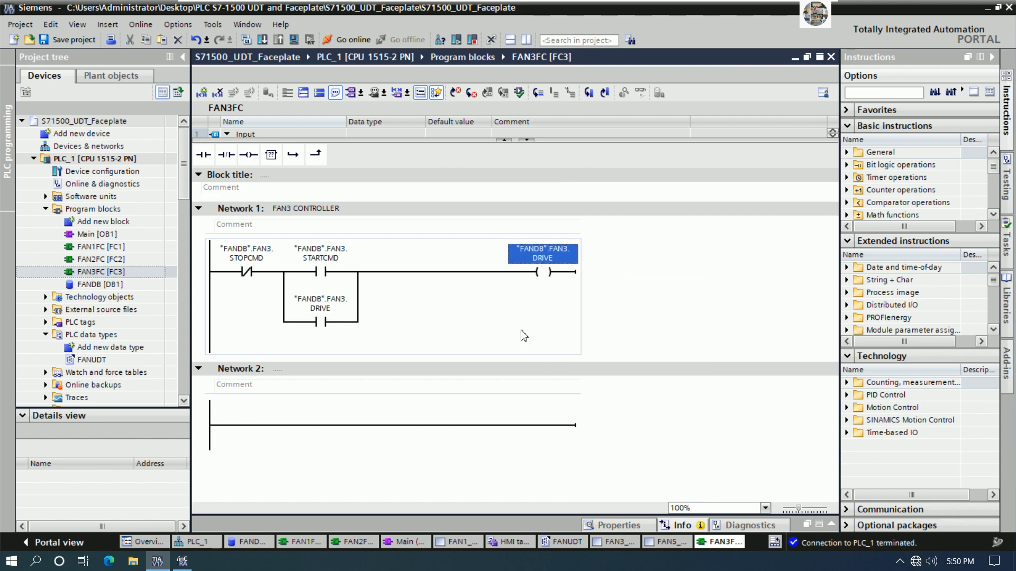
# Insert an ADD instruction on the empty rung of Network 2.
pyautogui.click(277, 369)
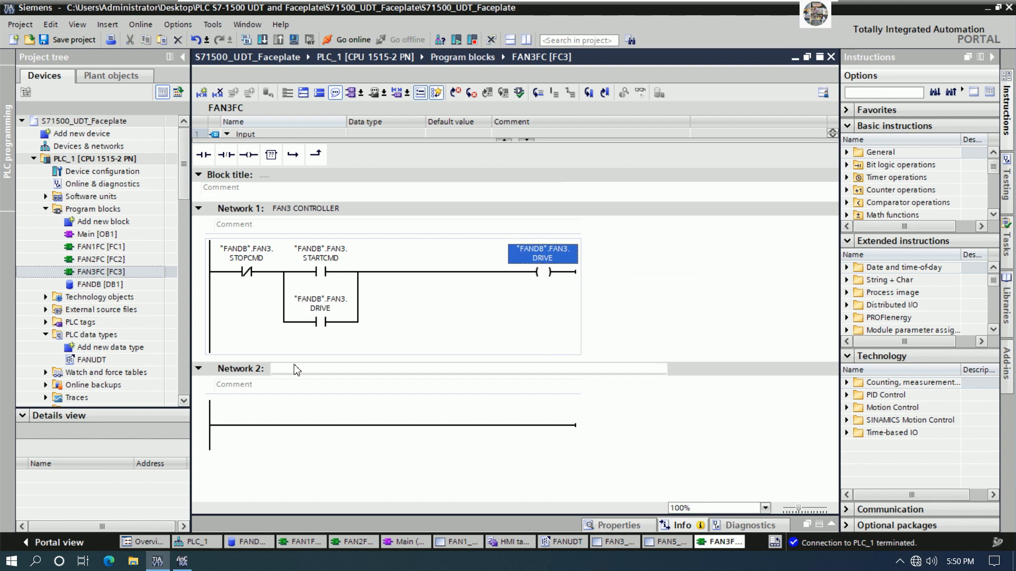
pyautogui.click(277, 425)
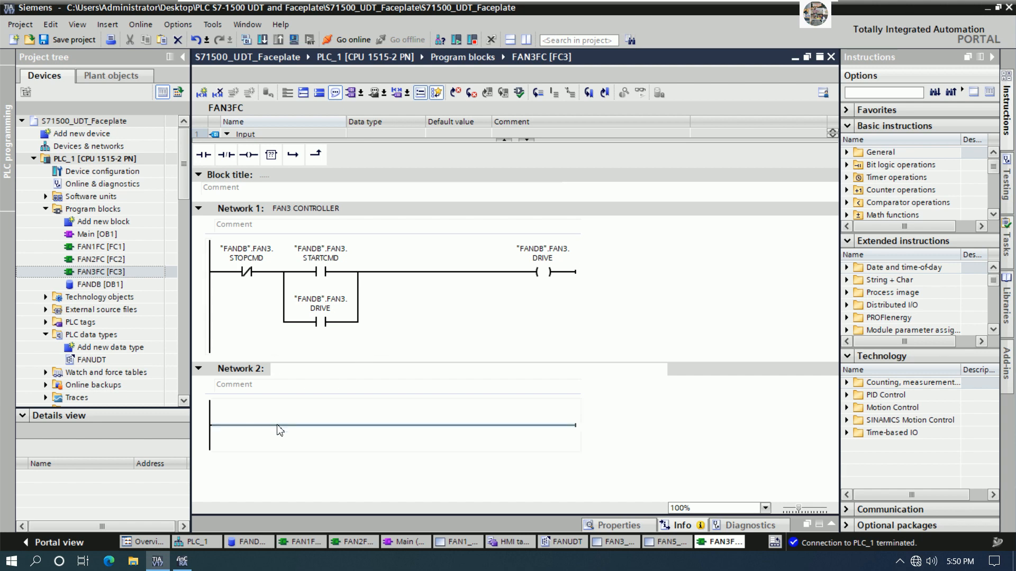
pyautogui.click(271, 155)
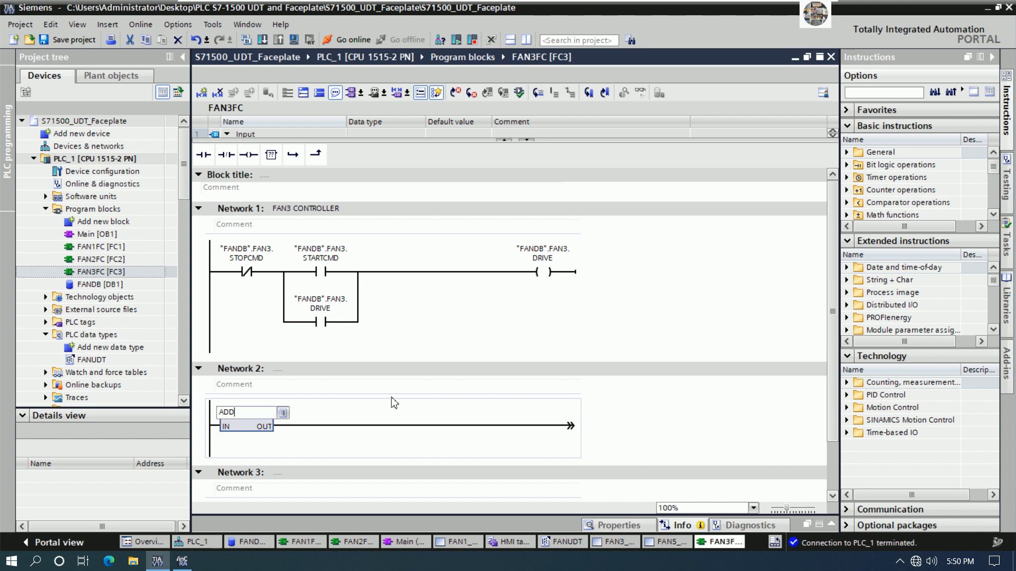
pyautogui.press('Return')
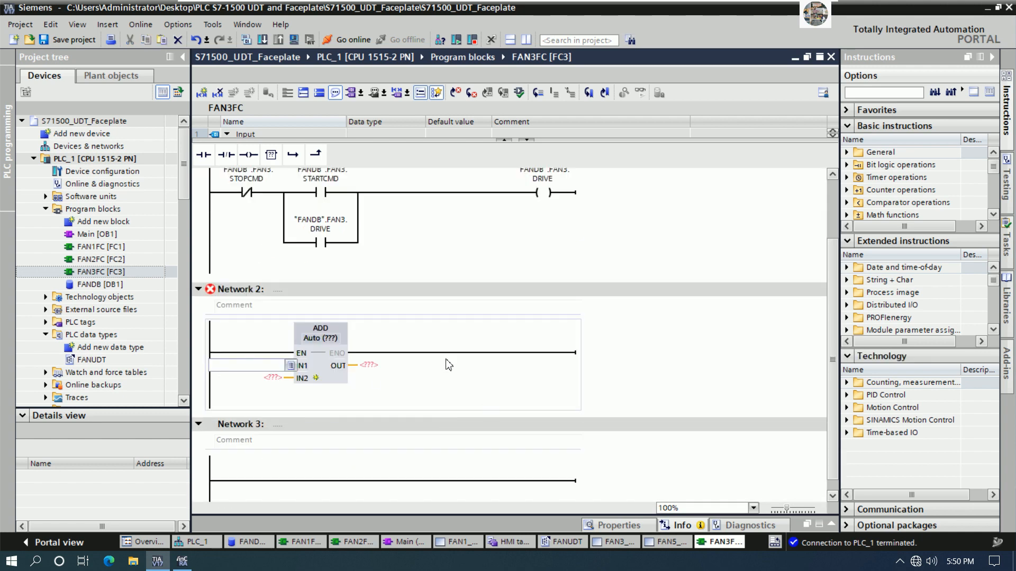
# Assign "FANDB".FAN3.SETFREQUENCY to input IN1 of the ADD instruction in Network 2.
pyautogui.press('Tab')
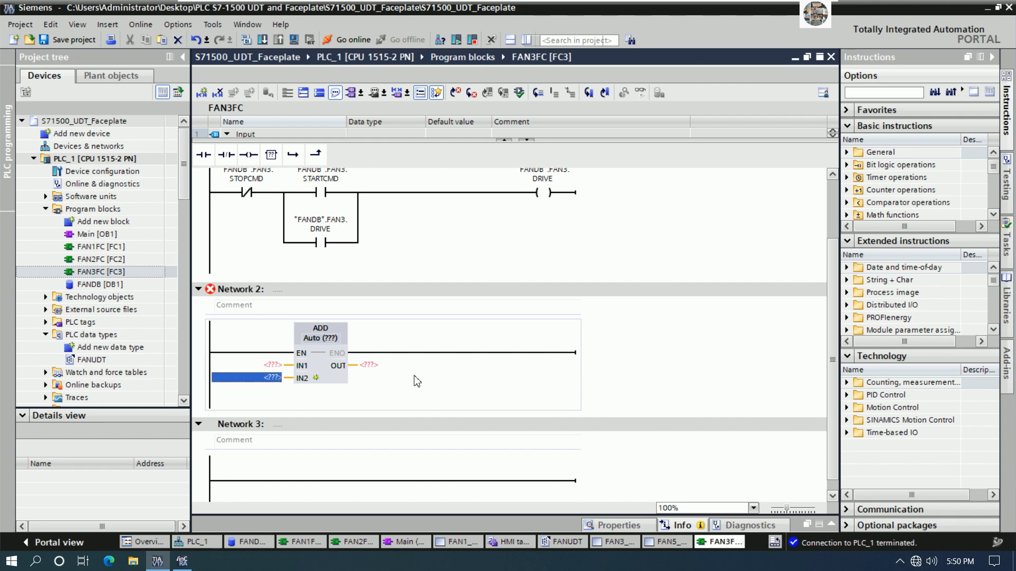
pyautogui.hotkey('shift', 'Tab')
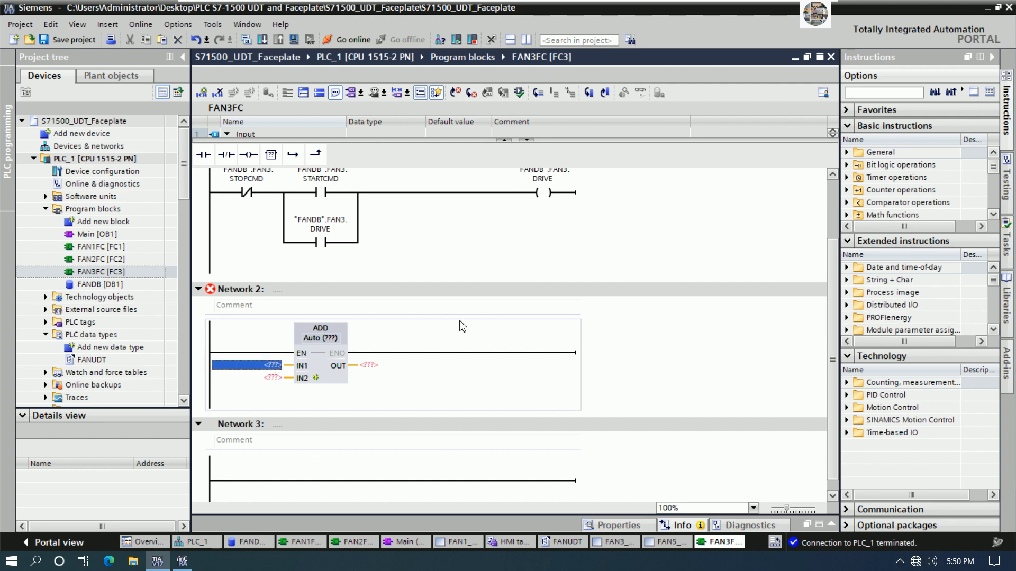
pyautogui.write('A')
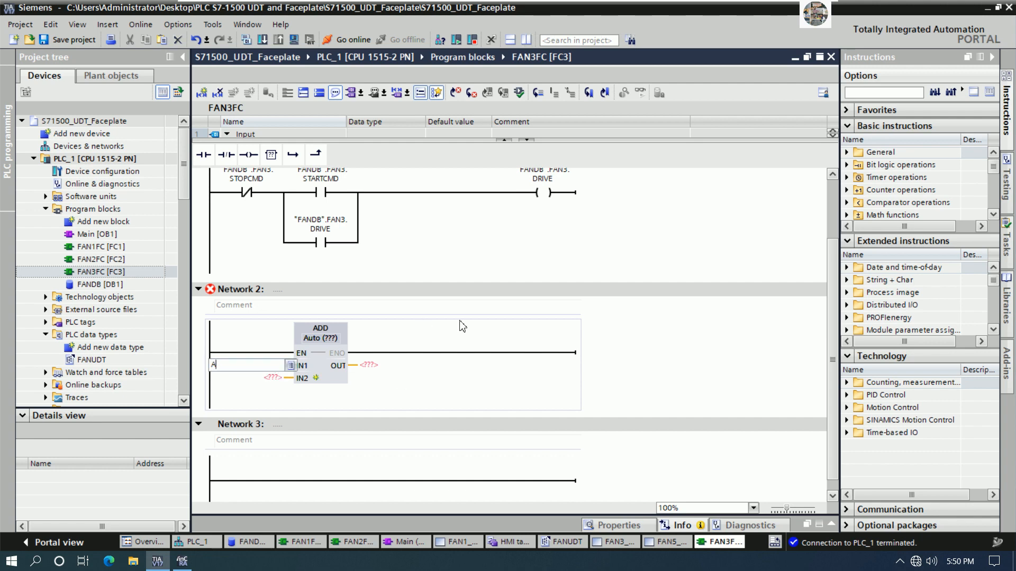
pyautogui.press('BackSpace')
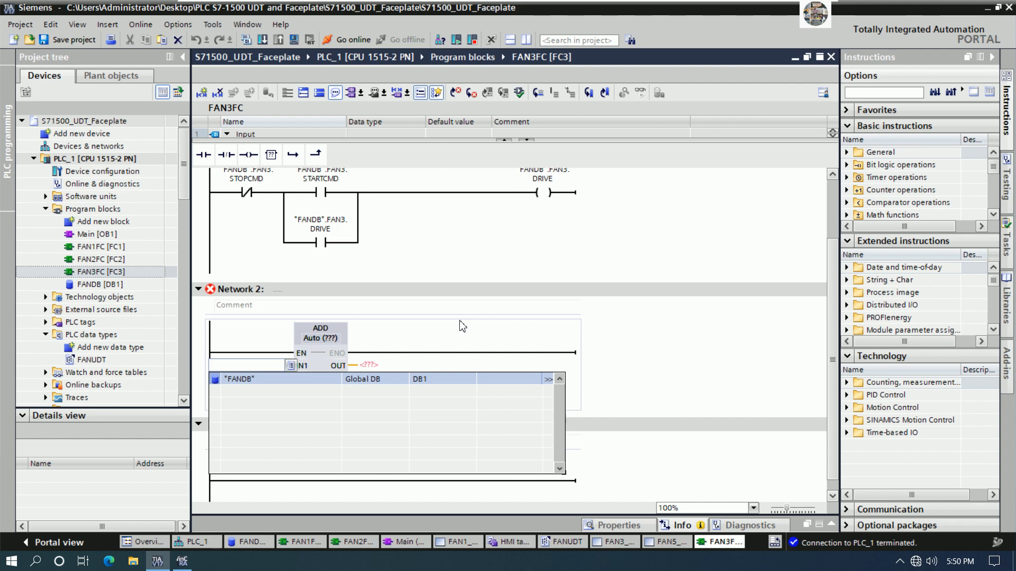
pyautogui.write('ND')
pyautogui.write('B".F')
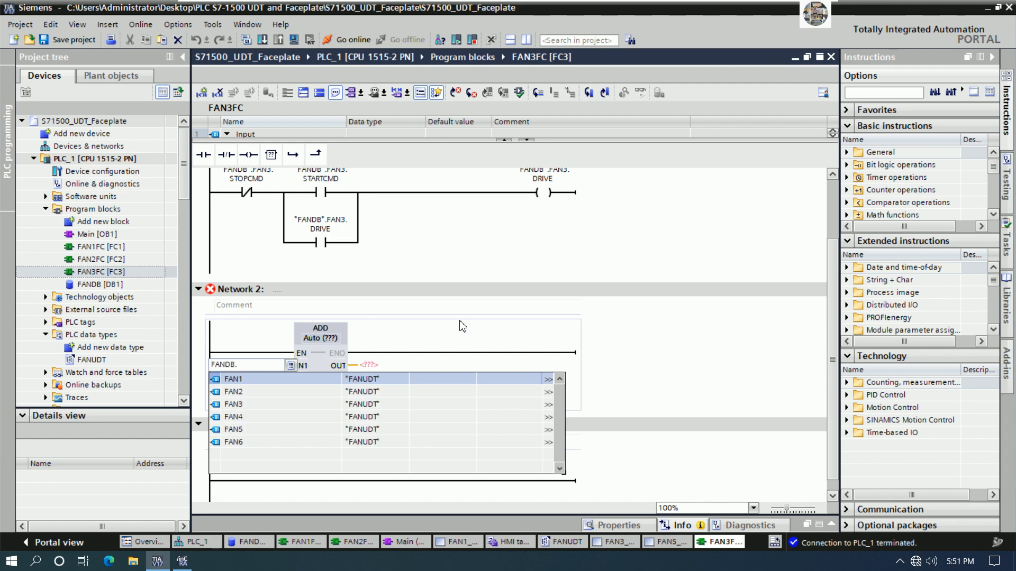
pyautogui.write('AN3.')
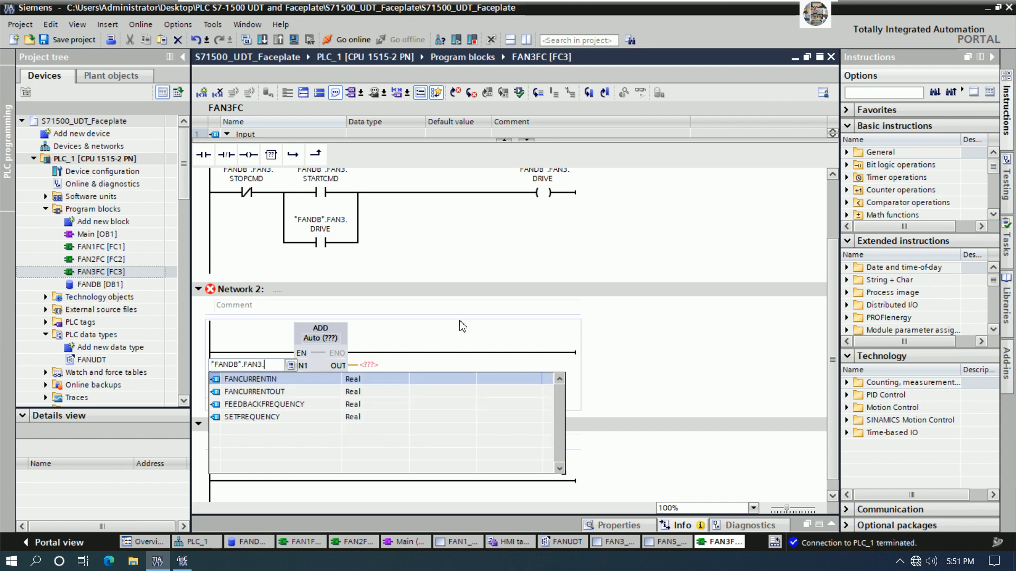
pyautogui.press('Down')
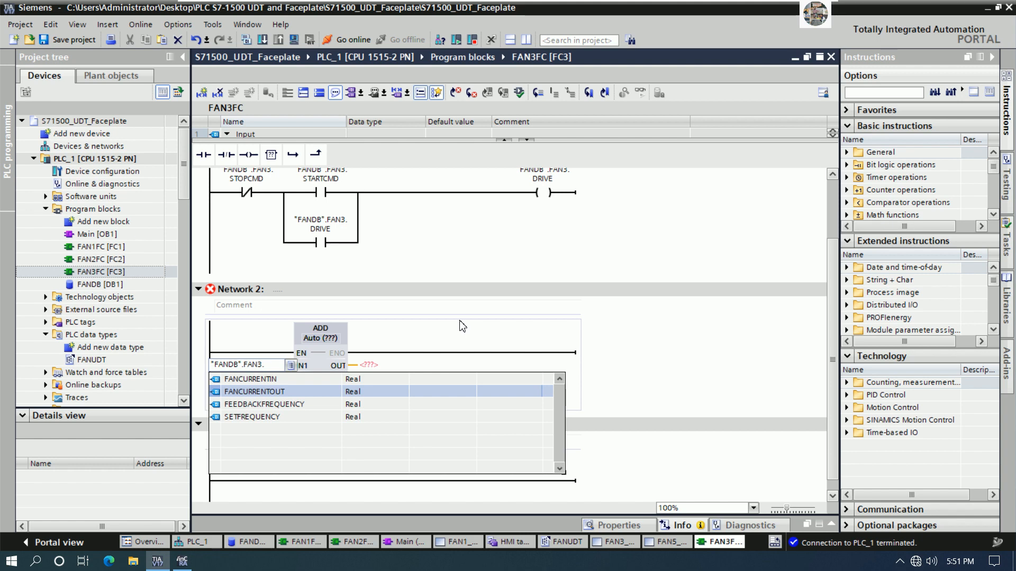
pyautogui.press('Down')
pyautogui.press('Up')
pyautogui.press('Down')
pyautogui.press('Down')
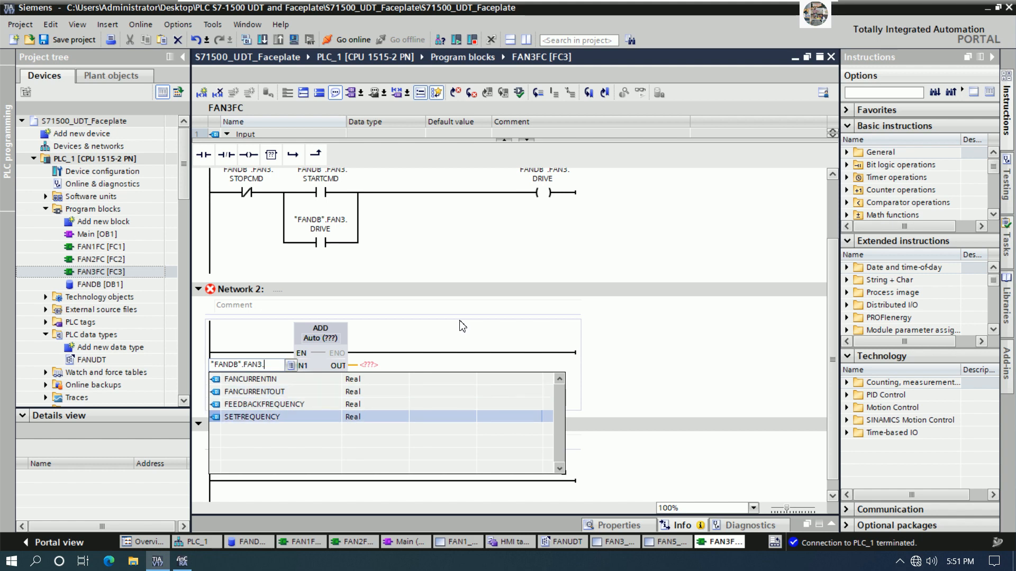
pyautogui.press('Return')
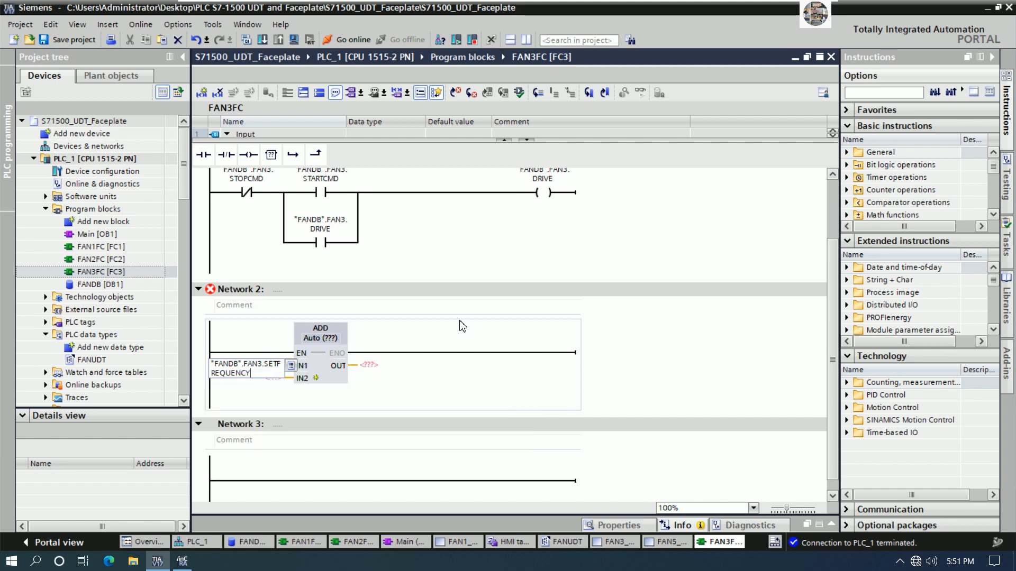
pyautogui.press('Return')
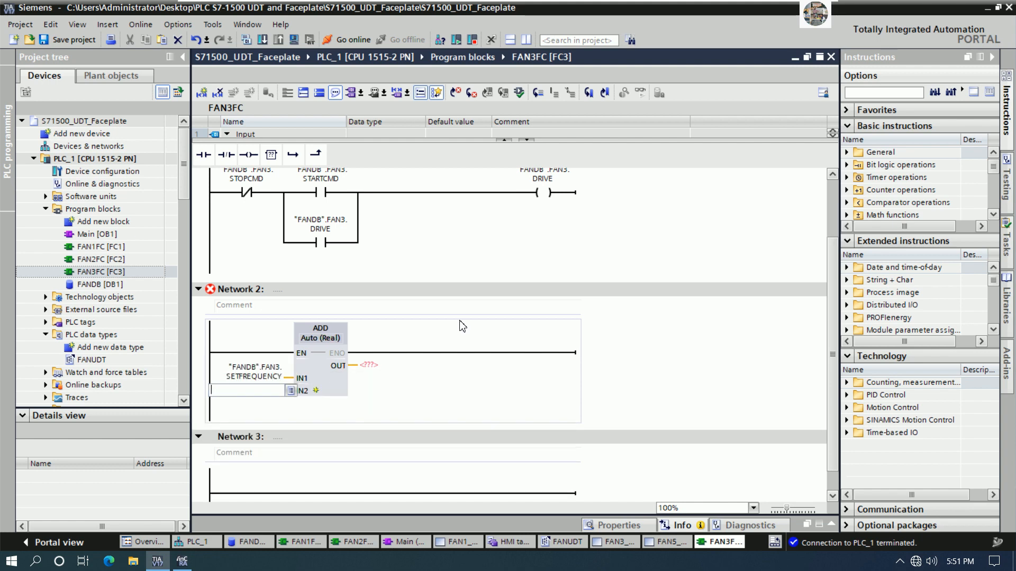
# Set the ADD instruction's IN2 to 1.4 and assign "FANDB".FAN3.FEEDBACKFREQUENCY to its output.
pyautogui.write('1.4')
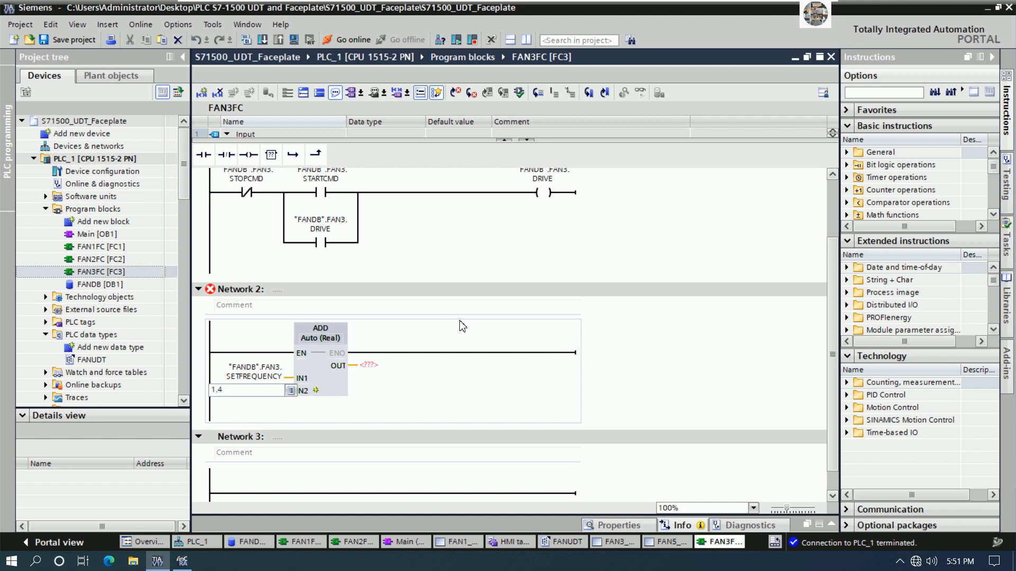
pyautogui.press('Return')
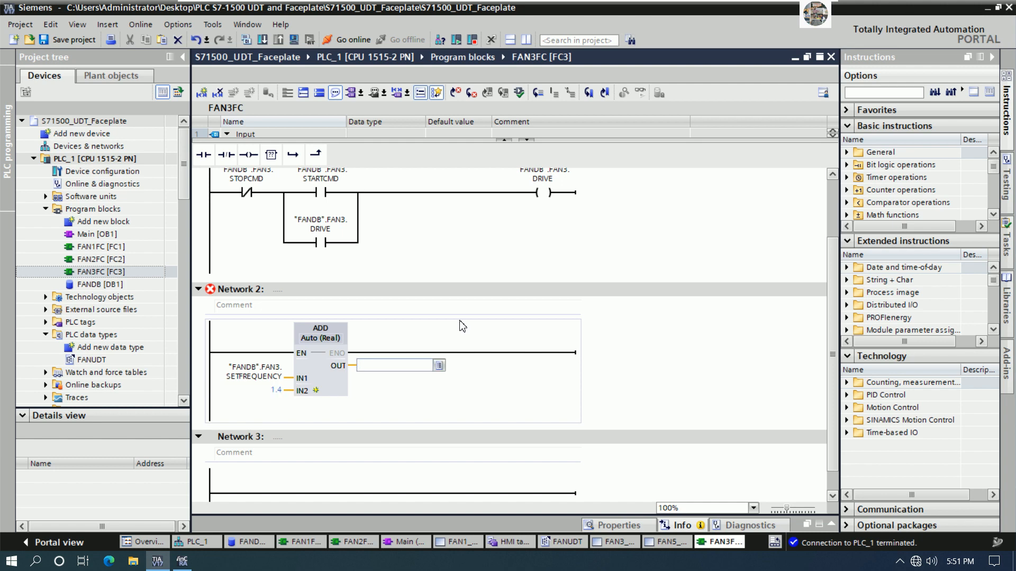
pyautogui.write('FAN')
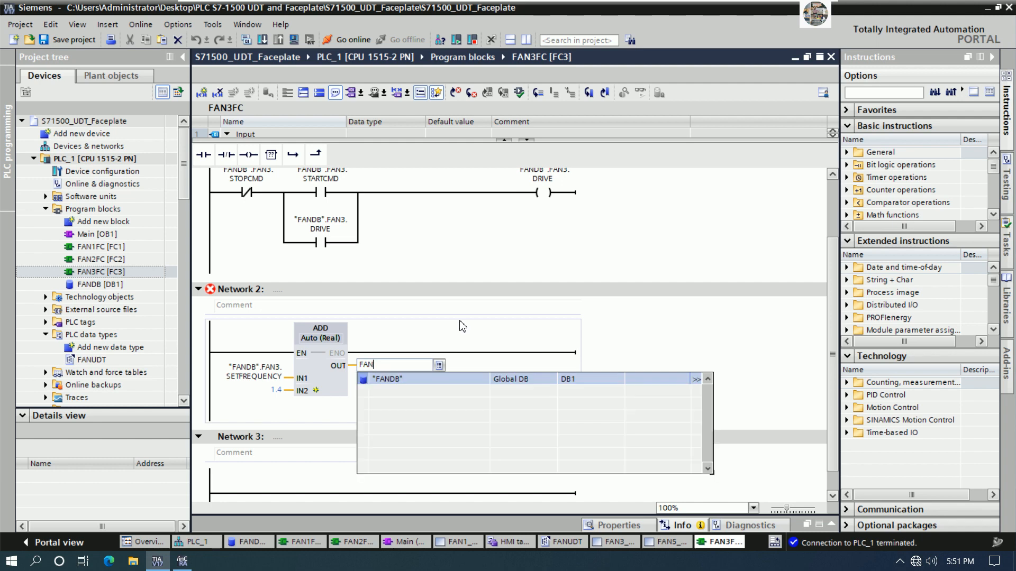
pyautogui.write('DB.FAN')
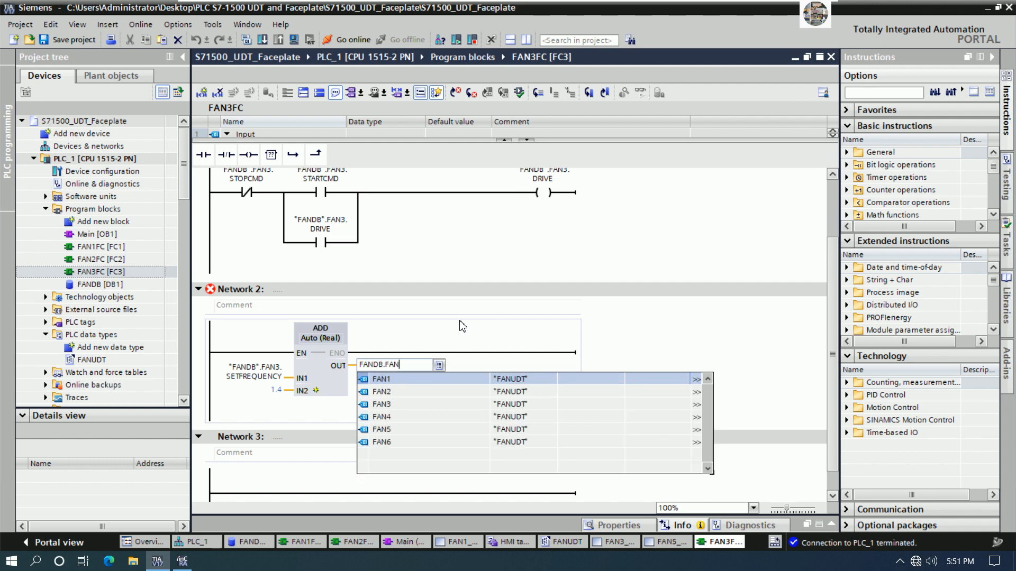
pyautogui.write('3.')
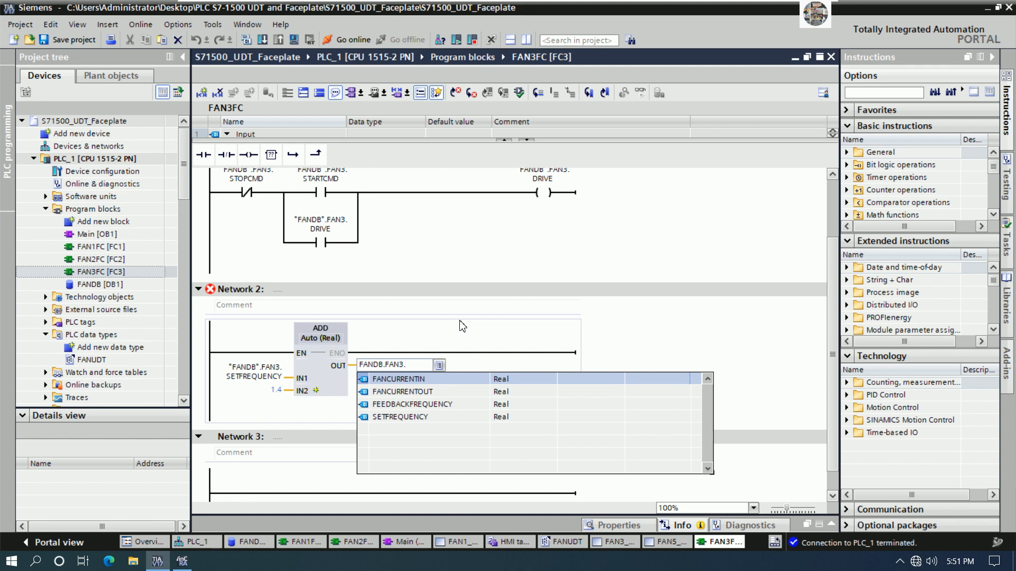
pyautogui.press('Down')
pyautogui.press('Up')
pyautogui.press('Down')
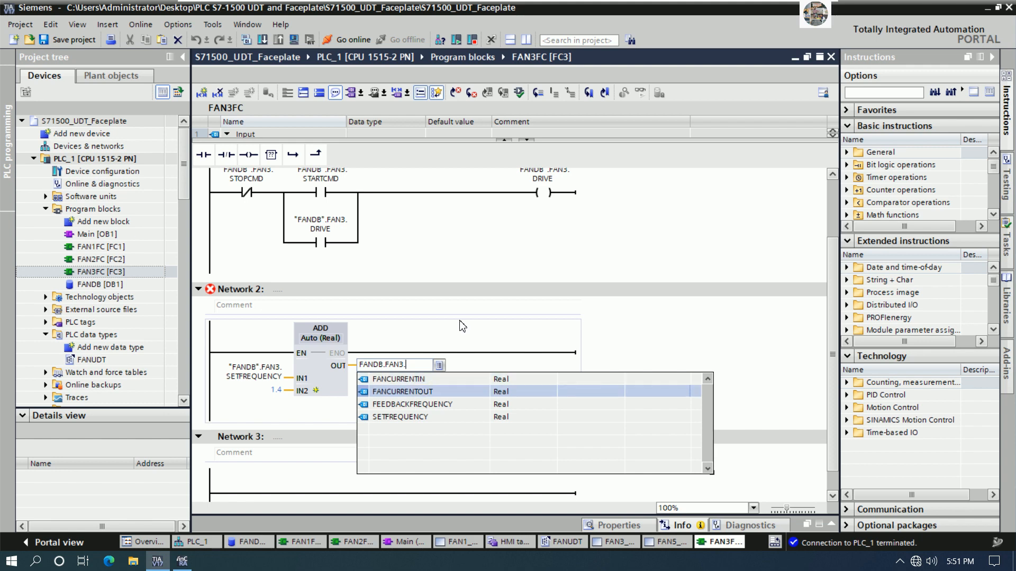
pyautogui.press('Down')
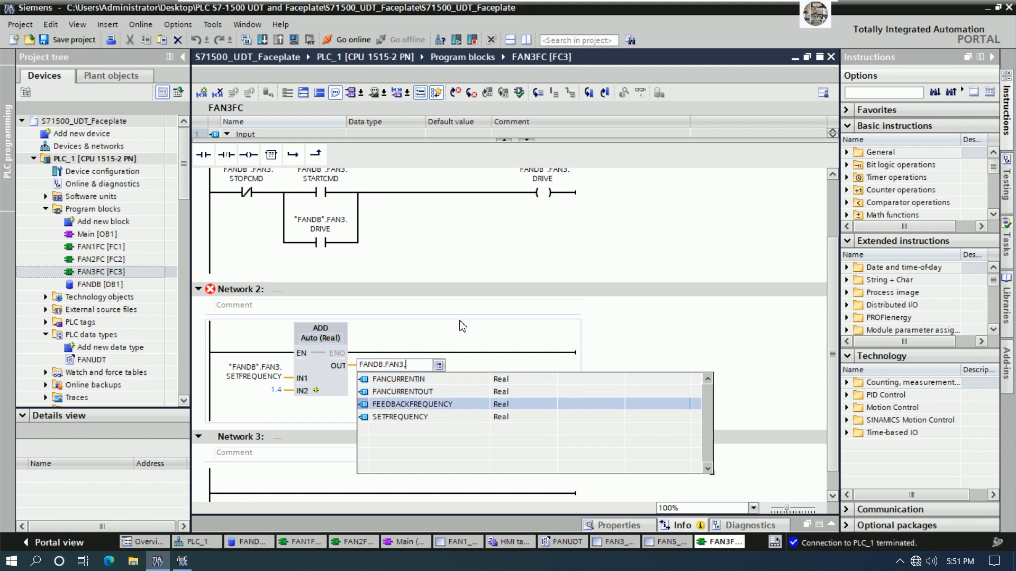
pyautogui.press('Return')
# Insert a MOVE instruction on the empty rung of Network 3.
pyautogui.scroll(-1, 397, 399)
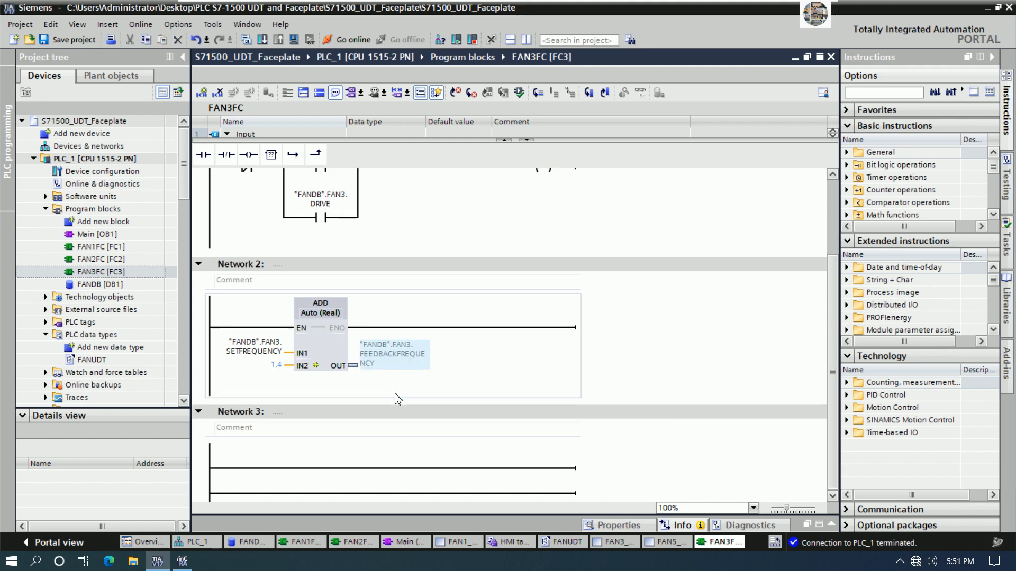
pyautogui.click(322, 468)
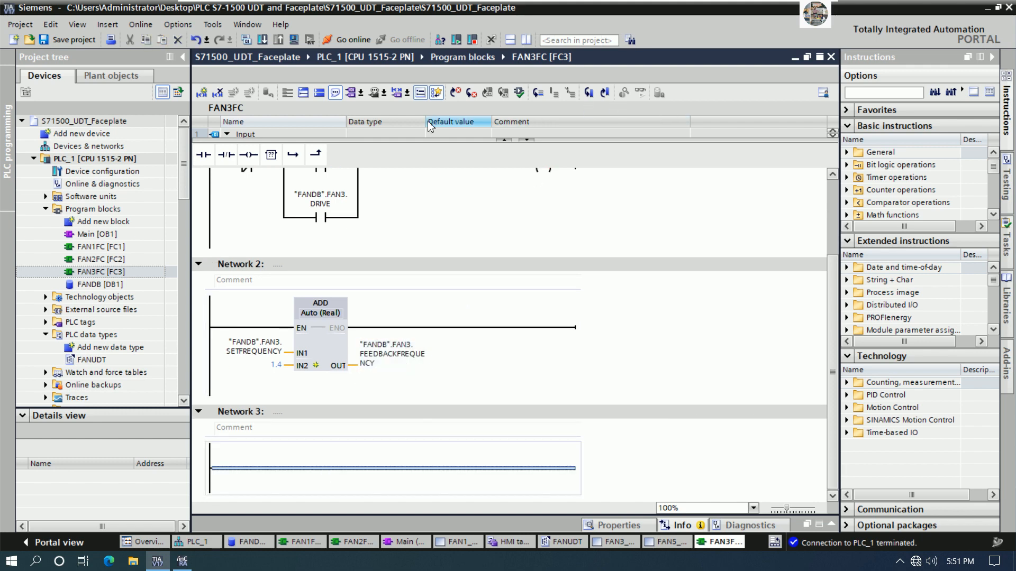
pyautogui.click(270, 155)
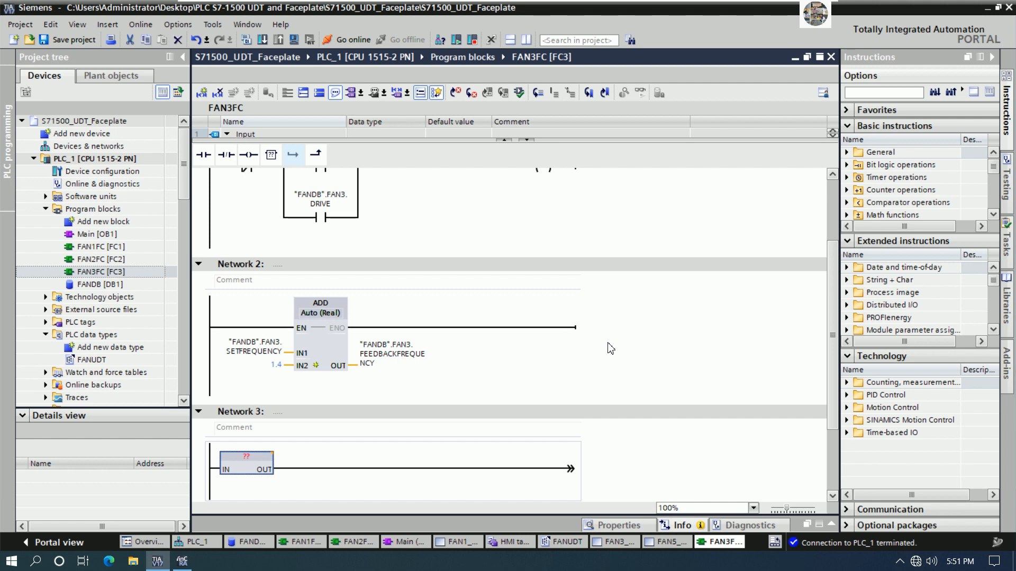
pyautogui.write('MOVE')
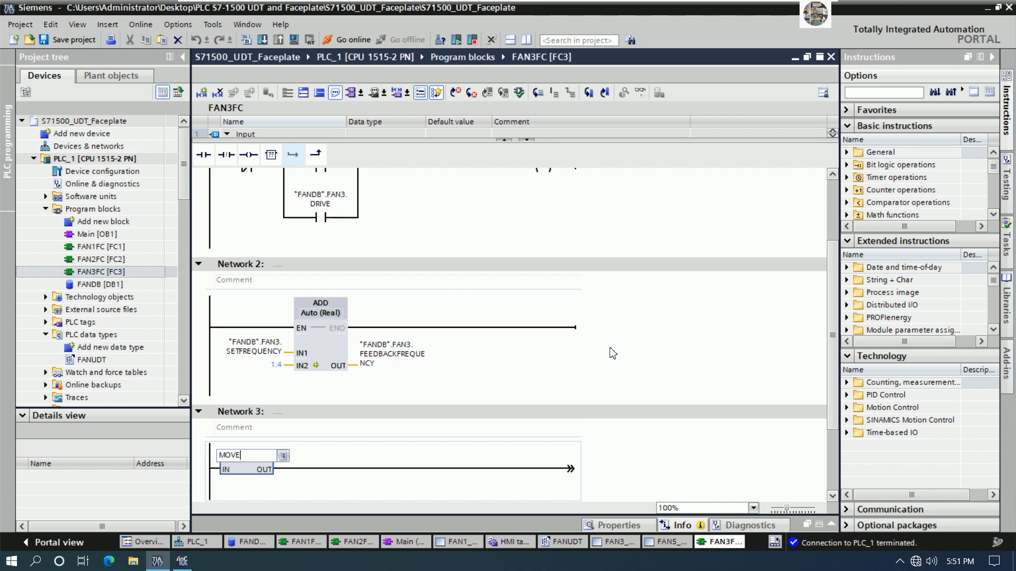
pyautogui.press('Return')
# Assign "FANDB".FAN3.FANCURRENTIN to the input of the MOVE instruction in Network 3.
pyautogui.write('FANDB')
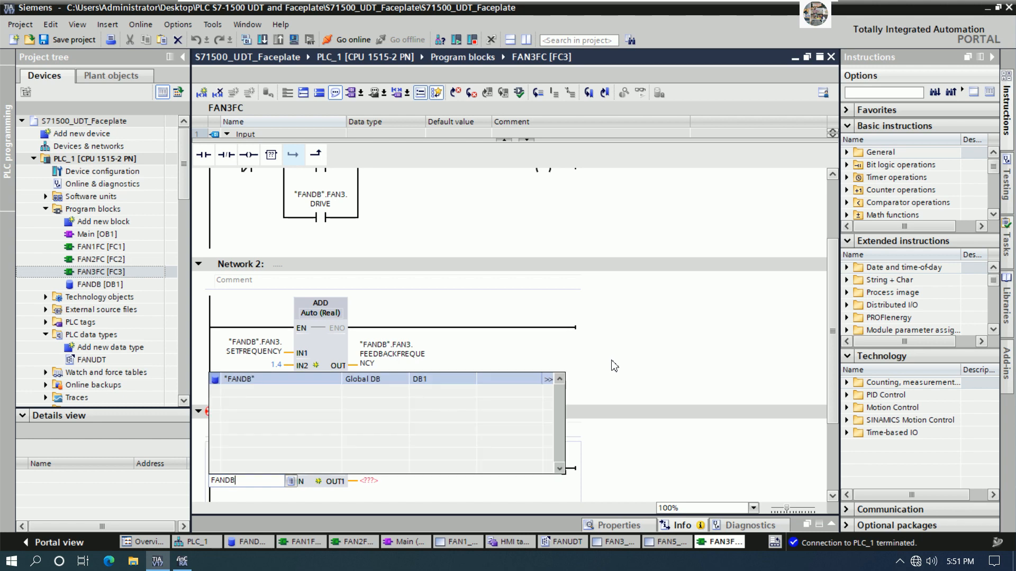
pyautogui.write('.')
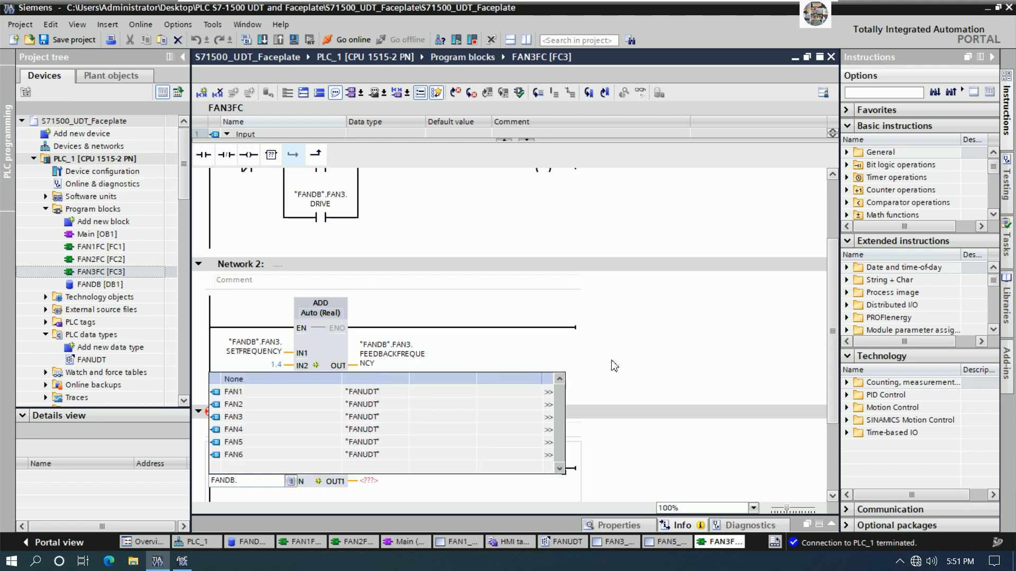
pyautogui.press('Down')
pyautogui.press('Down')
pyautogui.press('Down')
pyautogui.press('Down')
pyautogui.press('Down')
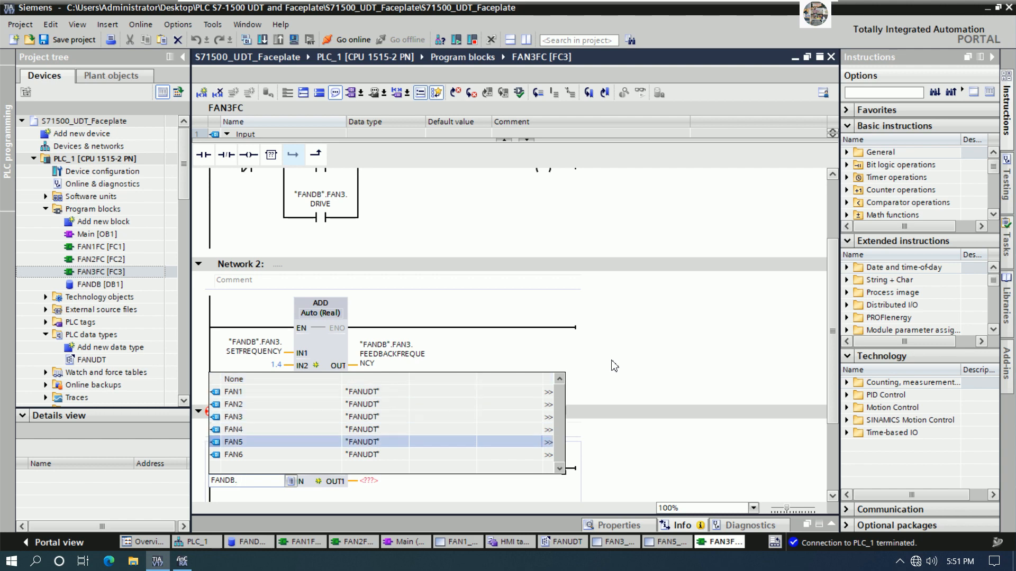
pyautogui.press('Up')
pyautogui.press('Up')
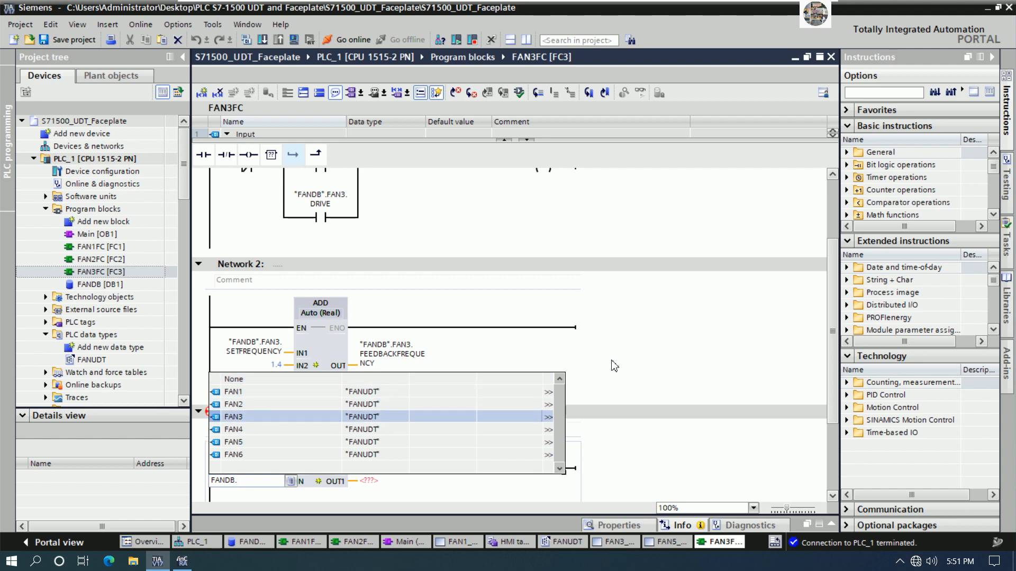
pyautogui.write('.')
pyautogui.press('BackSpace')
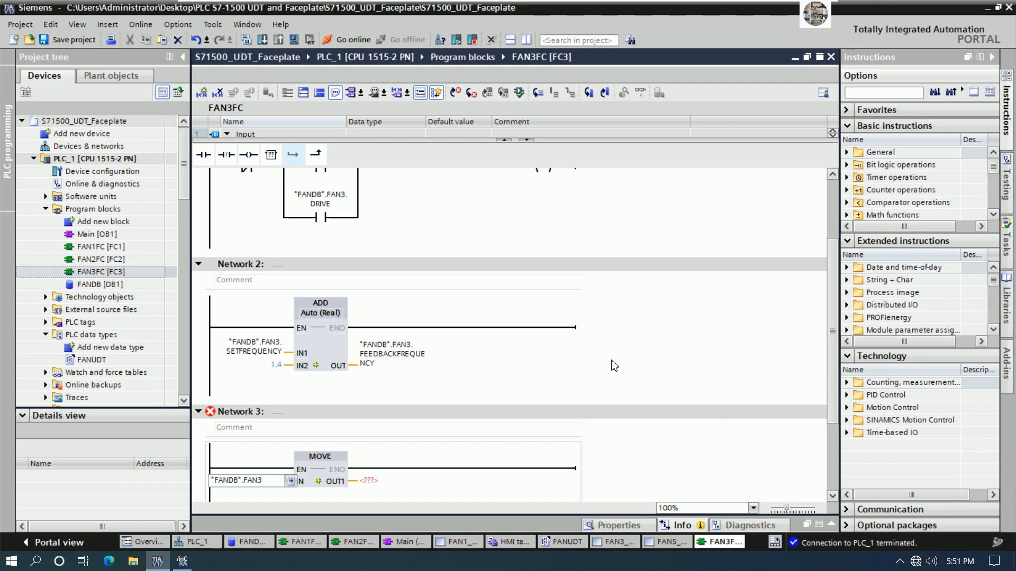
pyautogui.write('.')
pyautogui.press('Down')
pyautogui.press('Down')
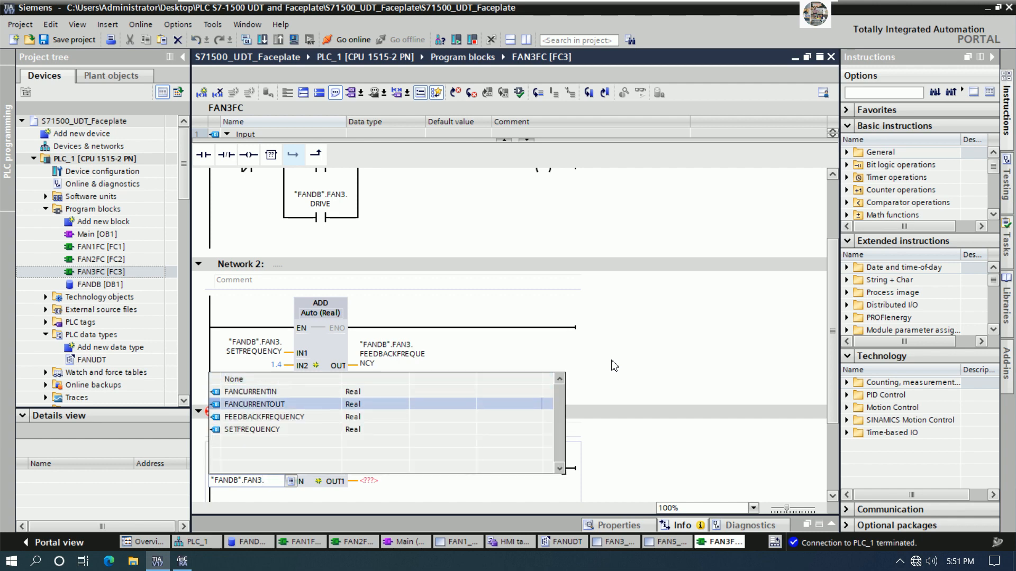
pyautogui.press('Up')
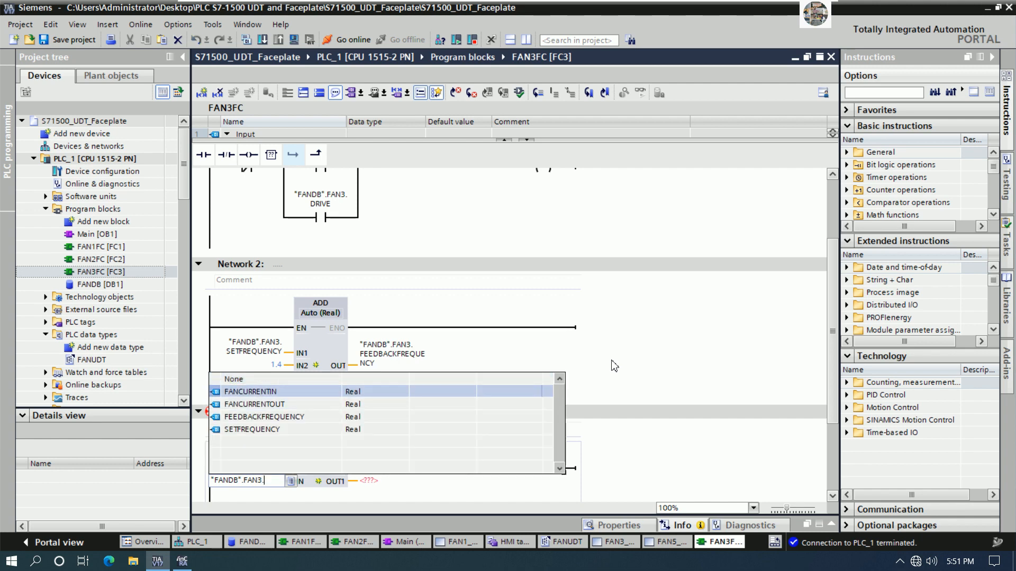
# Assign "FANDB".FAN3.FANCURRENTIN to the input and "FANDB".FAN3.FANCURRENTOUT to the output of the MOVE block in Network 3.
pyautogui.press('Return')
pyautogui.press('Return')
pyautogui.scroll(-3, 614, 366)
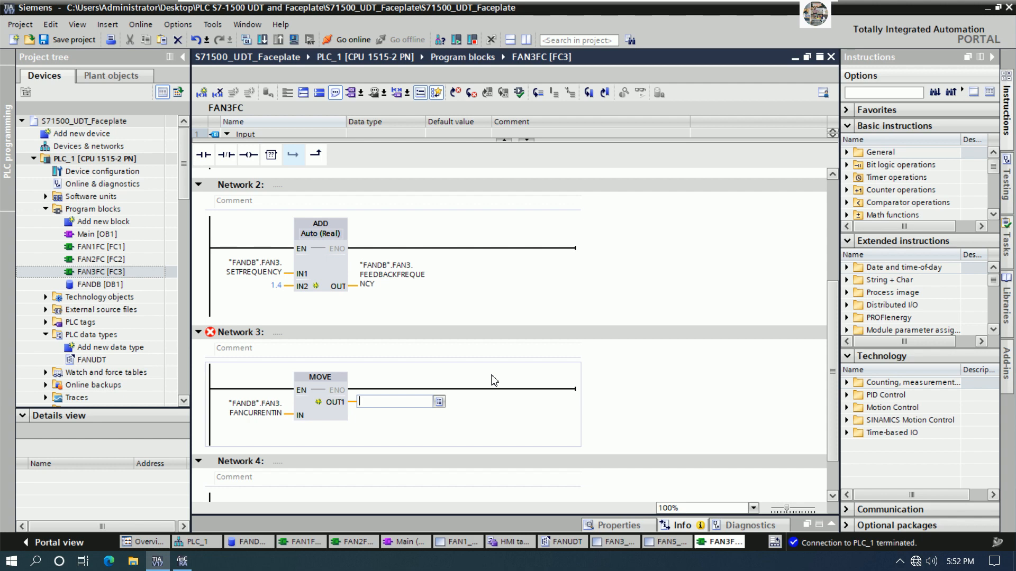
pyautogui.write('FANDB.FA')
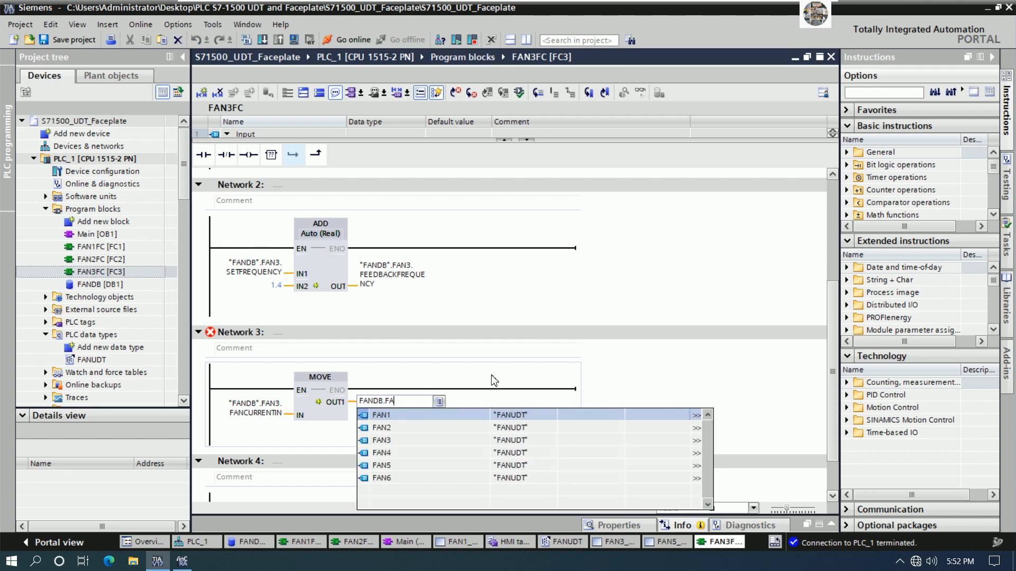
pyautogui.press('Down')
pyautogui.press('Down')
pyautogui.write('.')
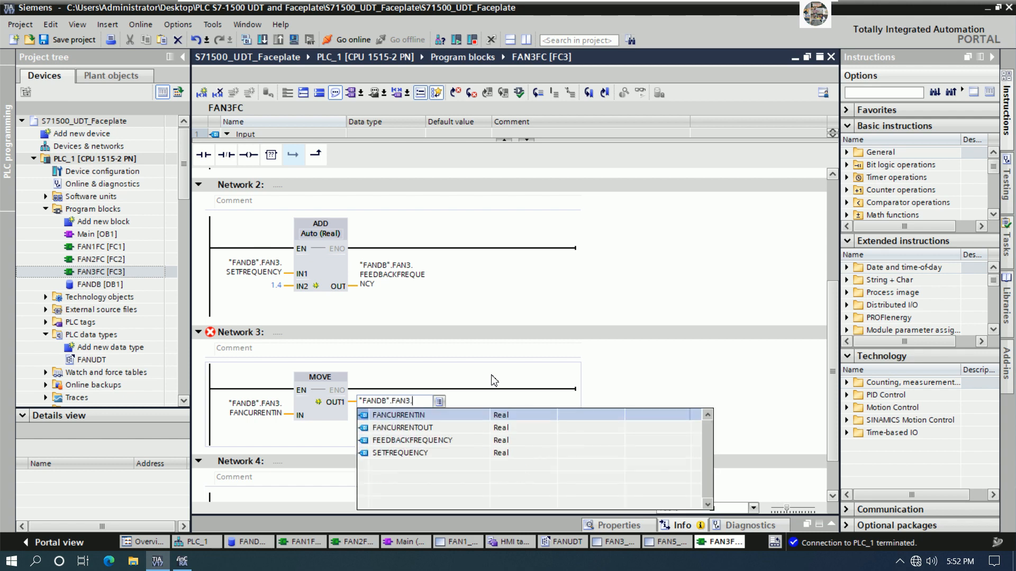
pyautogui.press('Down')
pyautogui.press('Return')
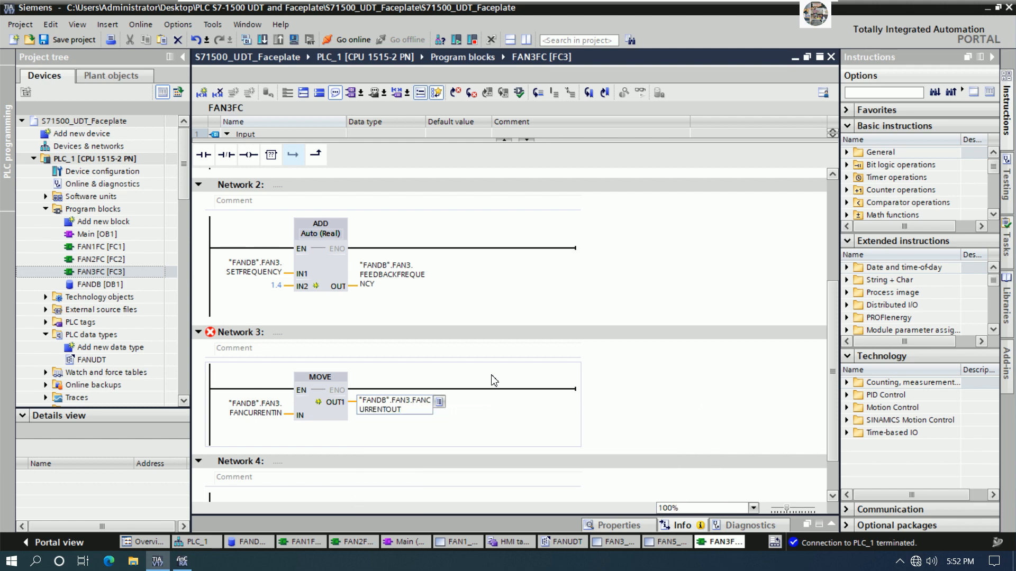
pyautogui.click(653, 335)
# Look back over the FAN3FC networks up to Network 1 and save the project.
pyautogui.scroll(3, 515, 310)
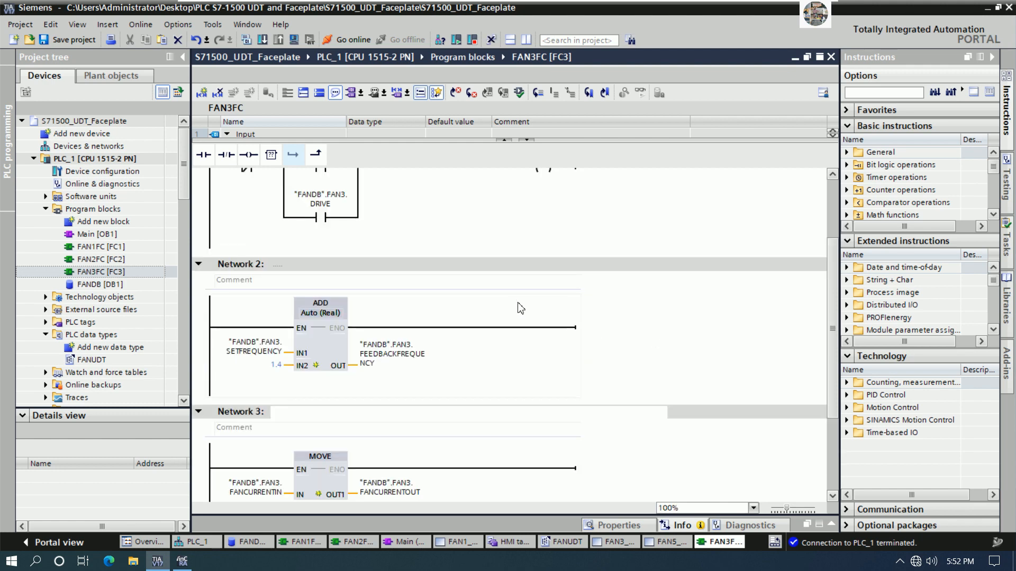
pyautogui.scroll(4, 521, 307)
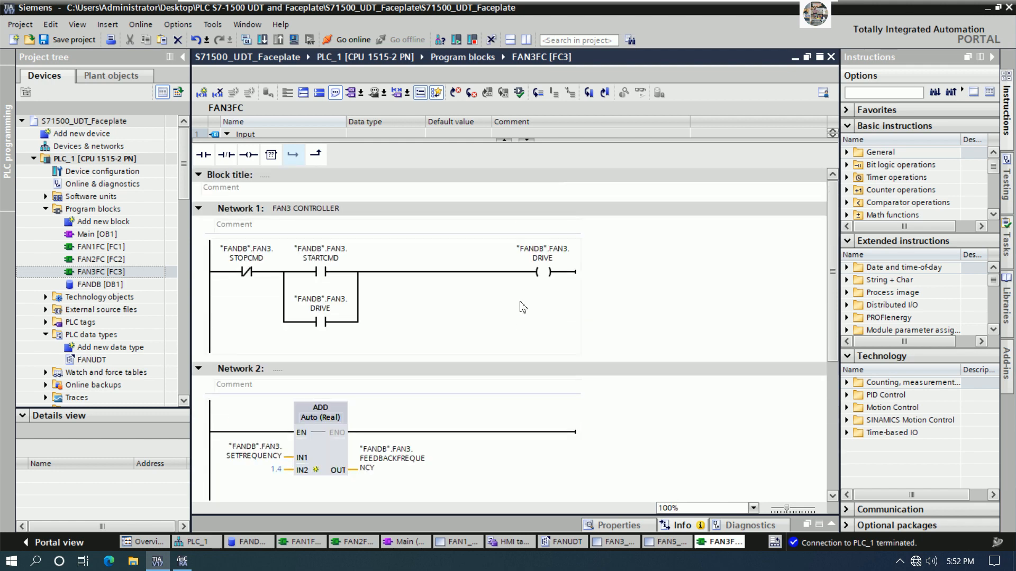
pyautogui.click(80, 40)
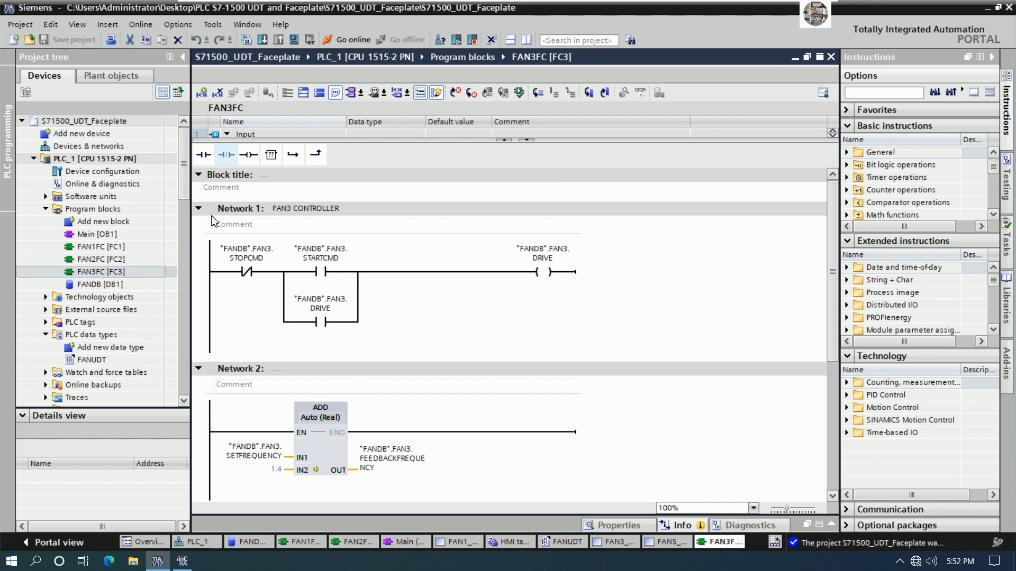
# Open the Main [OB1] block and insert a call to FAN3FC [FC3] in Network 3.
pyautogui.doubleClick(100, 234)
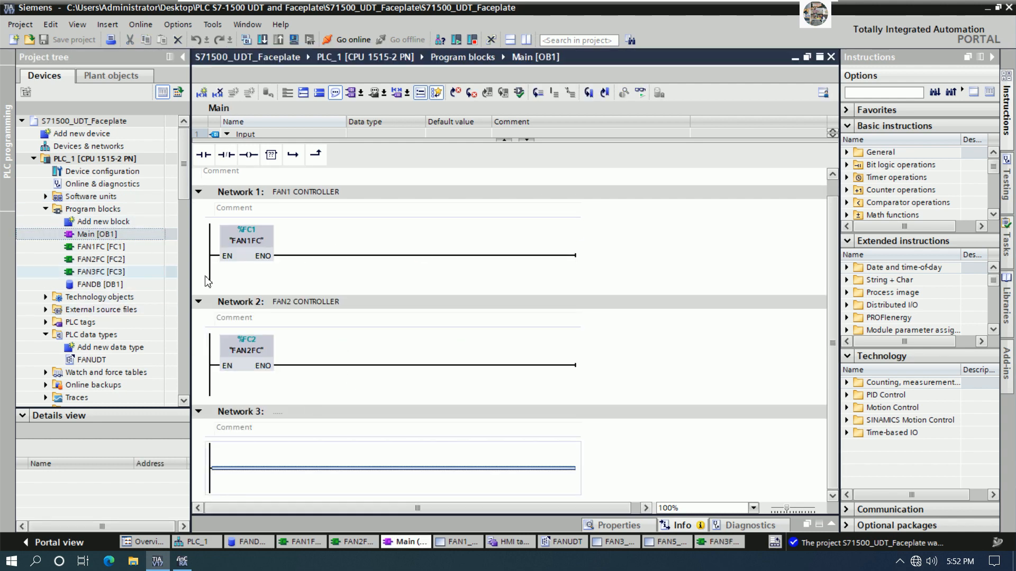
pyautogui.moveTo(101, 271)
pyautogui.mouseDown()
pyautogui.moveTo(374, 468)
pyautogui.moveTo(390, 469)
pyautogui.mouseUp()
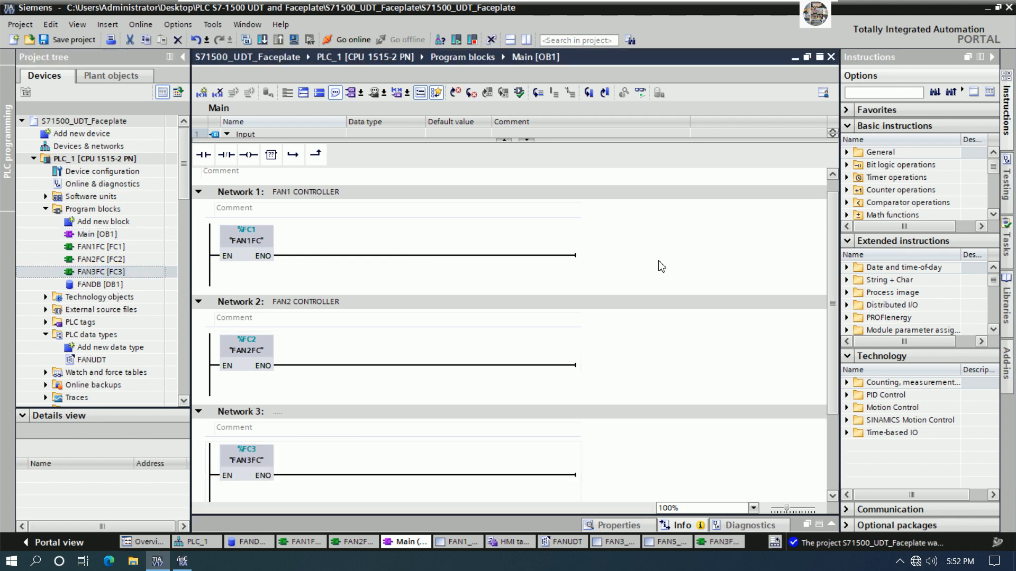
# Title Network 4 of the Main block "FAN1 COMMAND DRIVE".
pyautogui.scroll(-2, 582, 317)
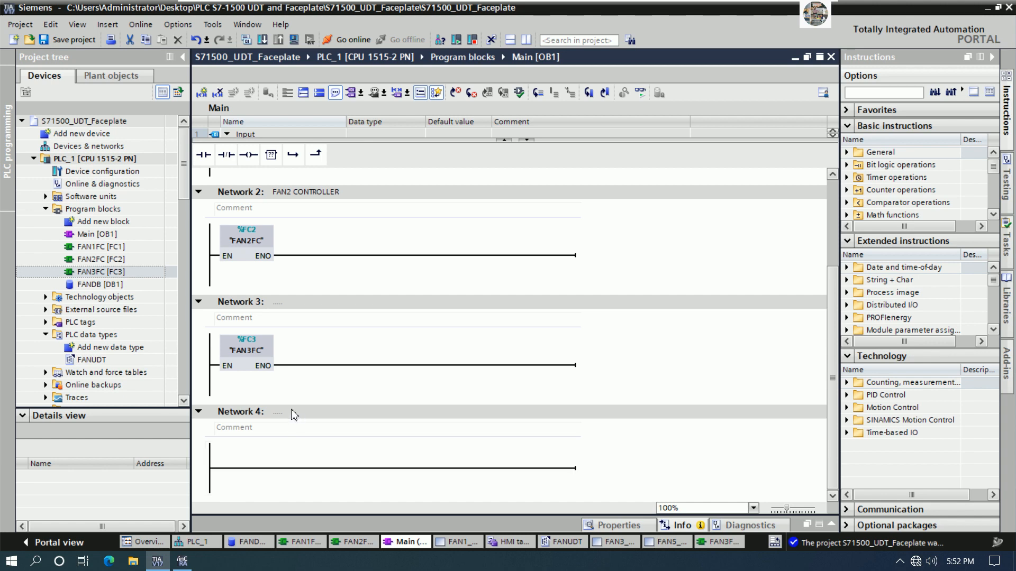
pyautogui.click(344, 413)
pyautogui.write('FAN1')
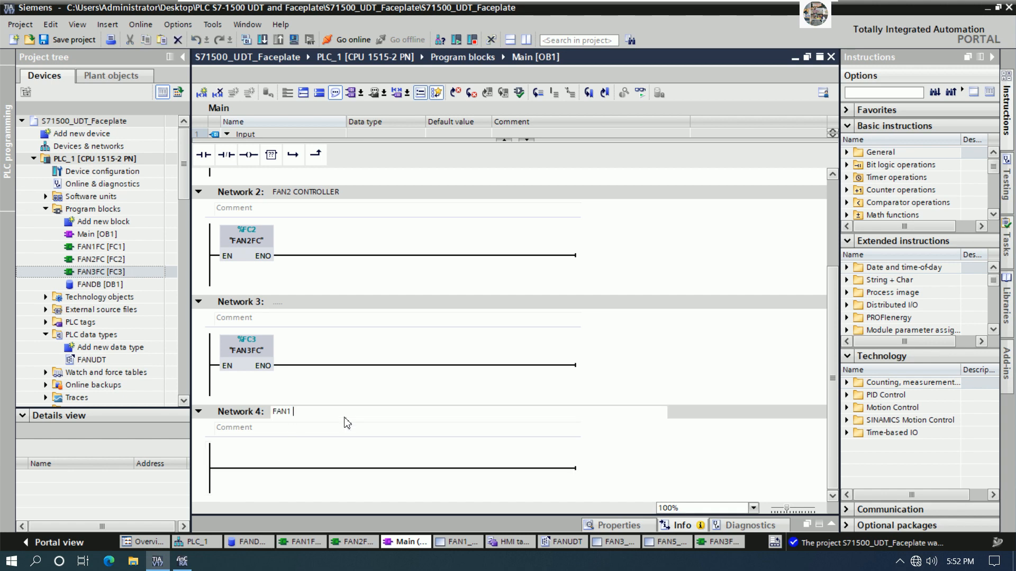
pyautogui.write(' COMMAND DRIVE')
# Add a normally open contact assigned to "FANDB".FAN1.DRIVE in Network 4, followed by an unassigned output coil at the rung's end.
pyautogui.click(302, 468)
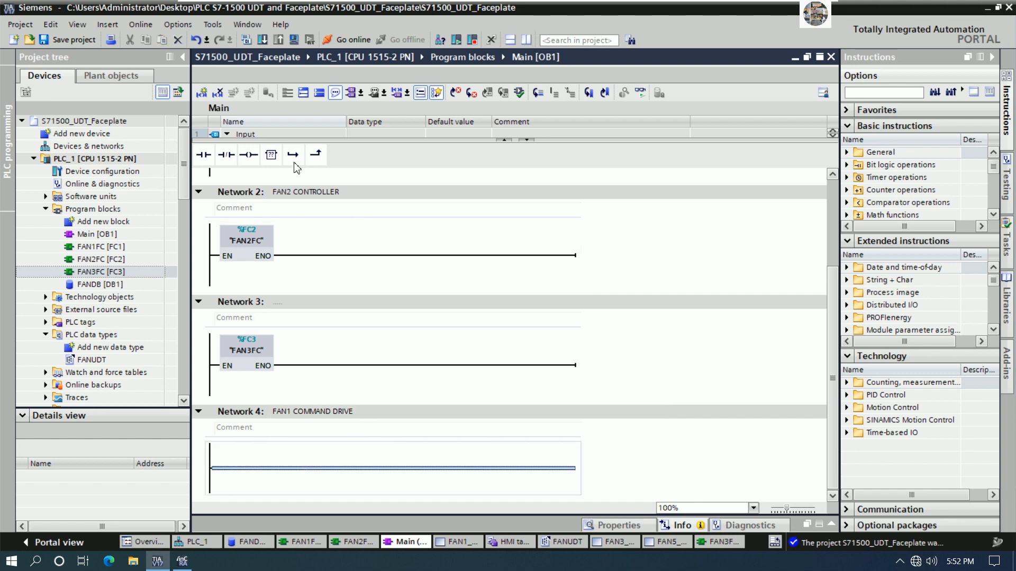
pyautogui.click(227, 156)
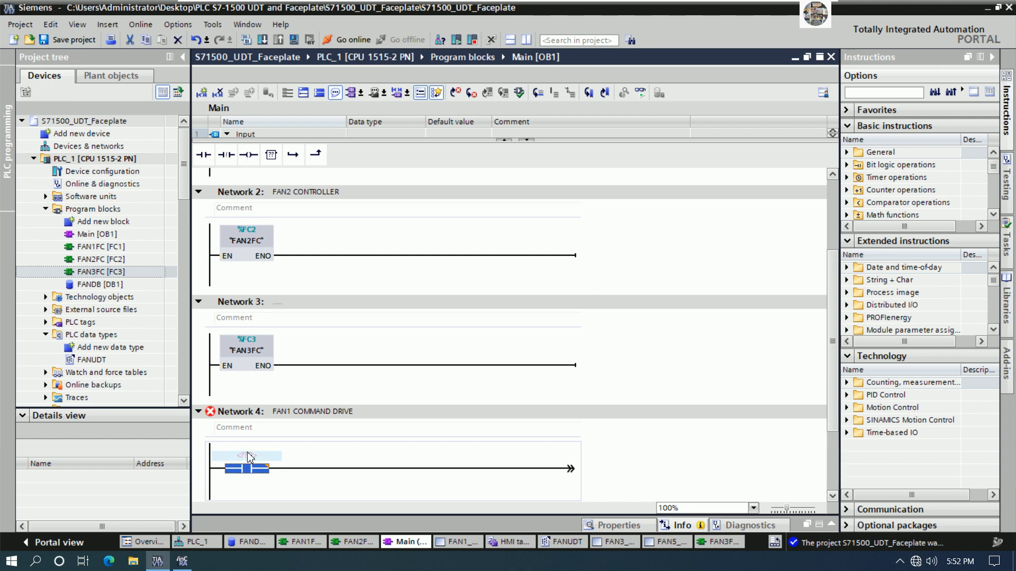
pyautogui.write('FAD')
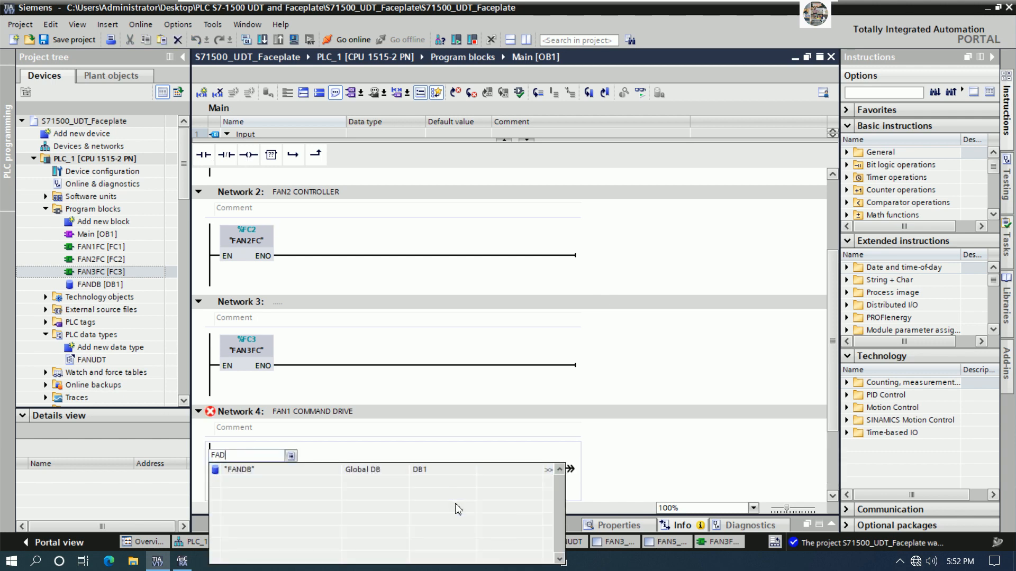
pyautogui.write('B.N.')
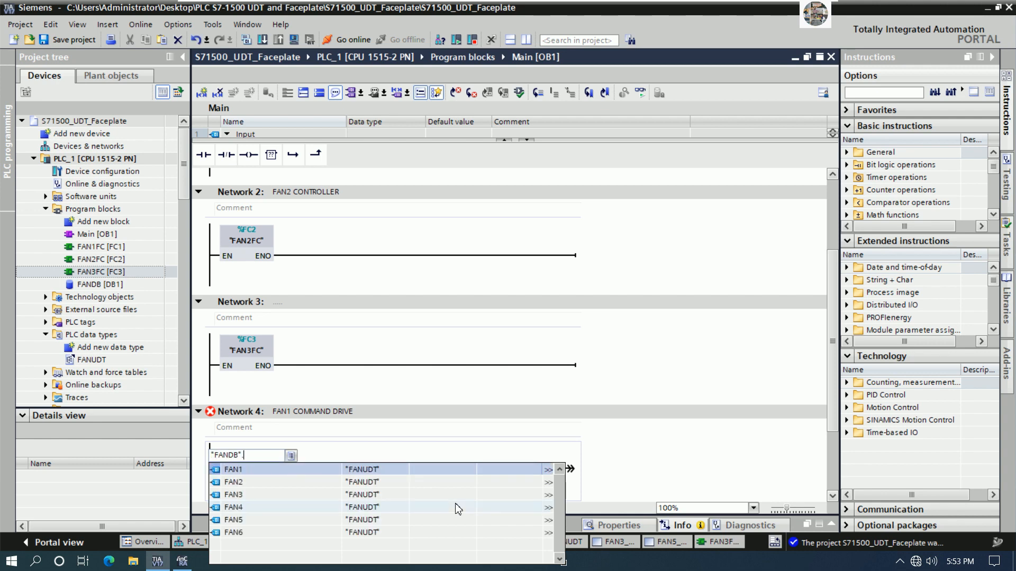
pyautogui.write('FAN1.')
pyautogui.press('Return')
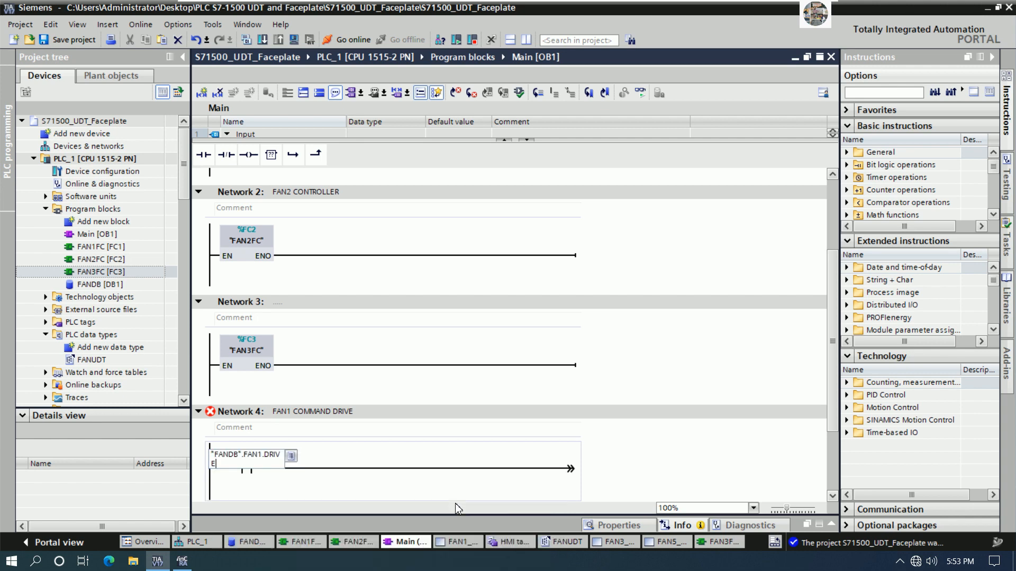
pyautogui.click(502, 475)
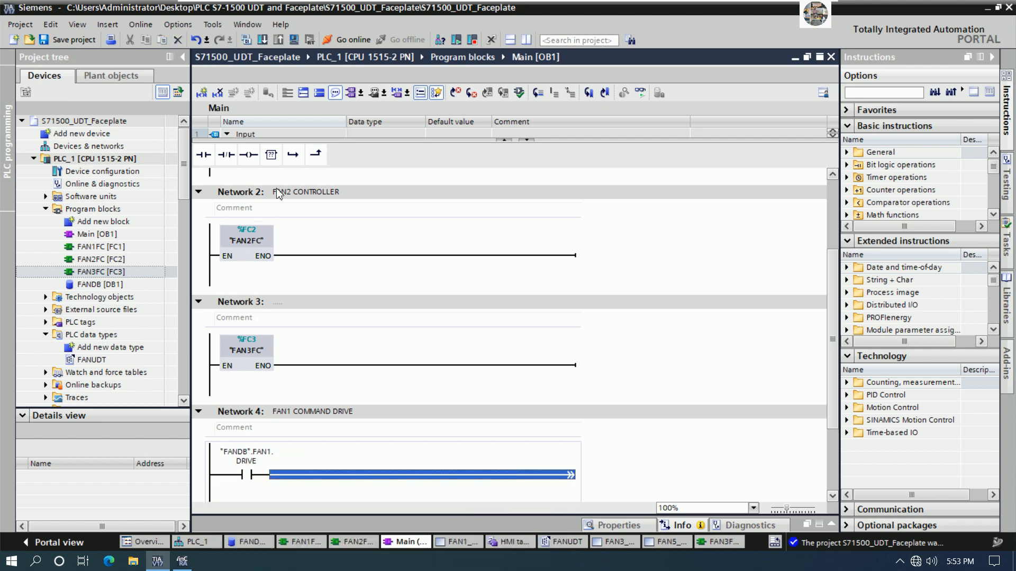
pyautogui.click(248, 154)
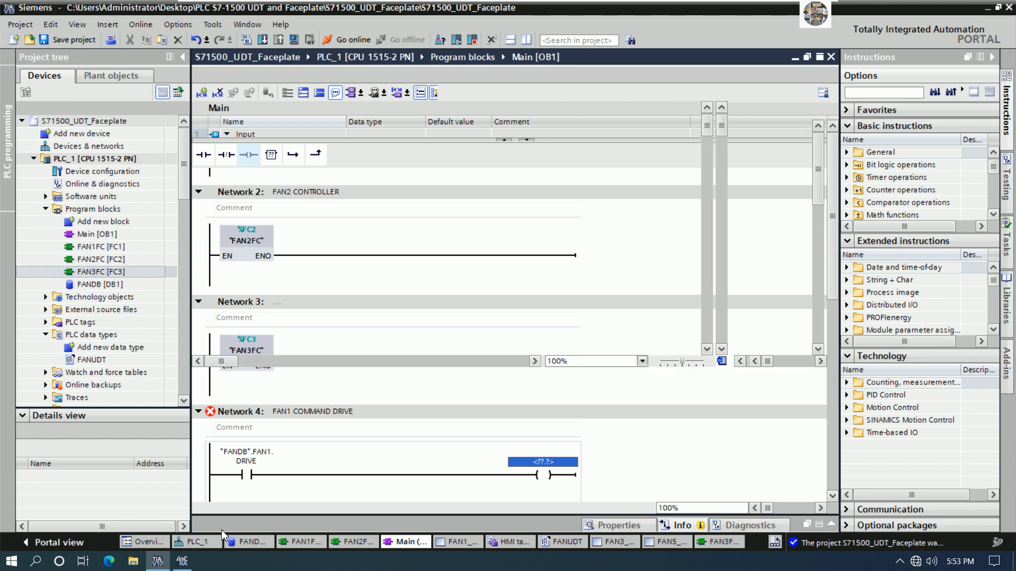
# Check the output addresses and IO tags of the DQ 16x24VDC/0.5A HF module in slot 3 of PLC_1.
pyautogui.click(197, 541)
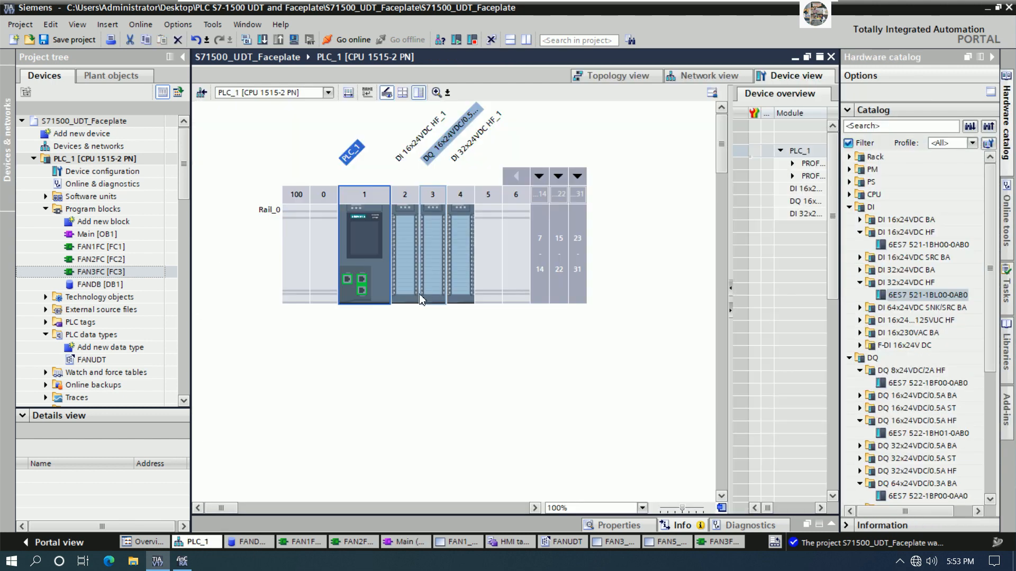
pyautogui.click(399, 283)
pyautogui.click(427, 259)
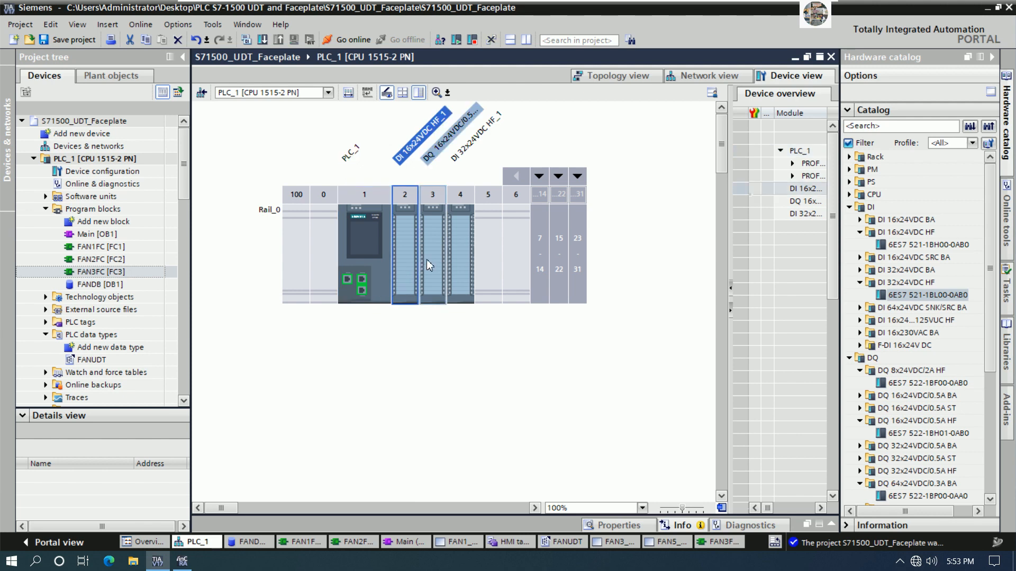
pyautogui.rightClick(427, 259)
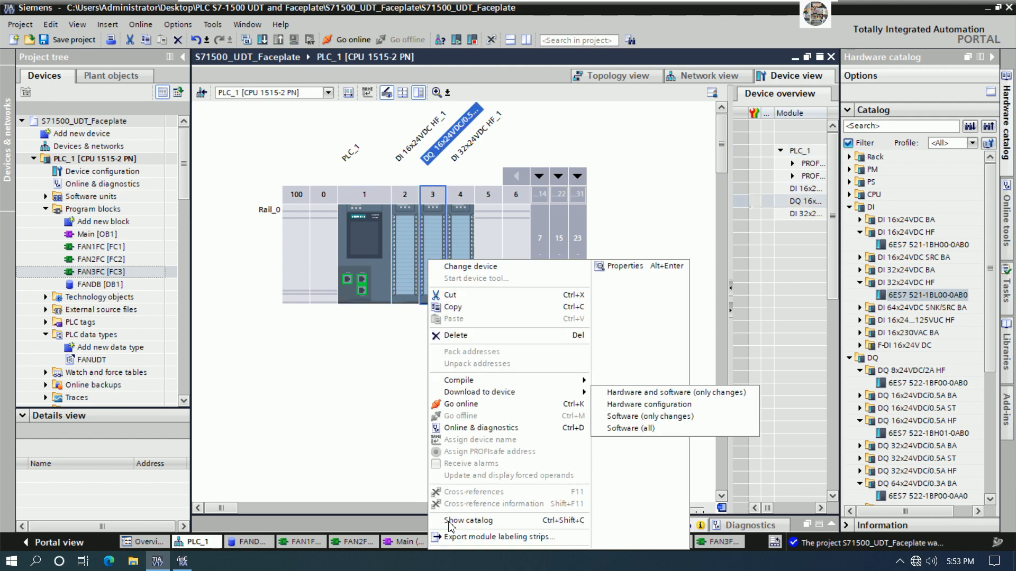
pyautogui.click(626, 267)
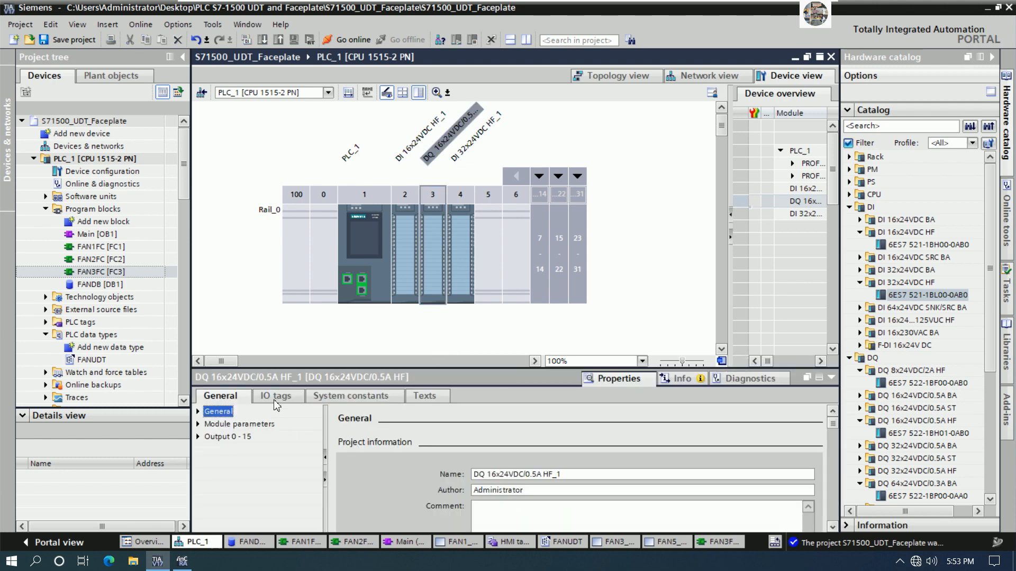
pyautogui.click(199, 437)
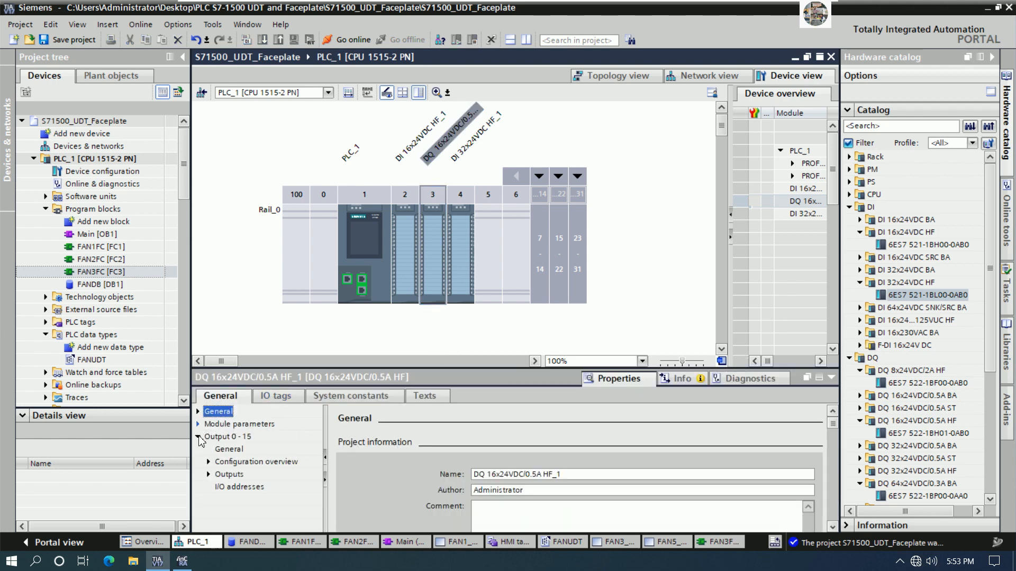
pyautogui.click(228, 487)
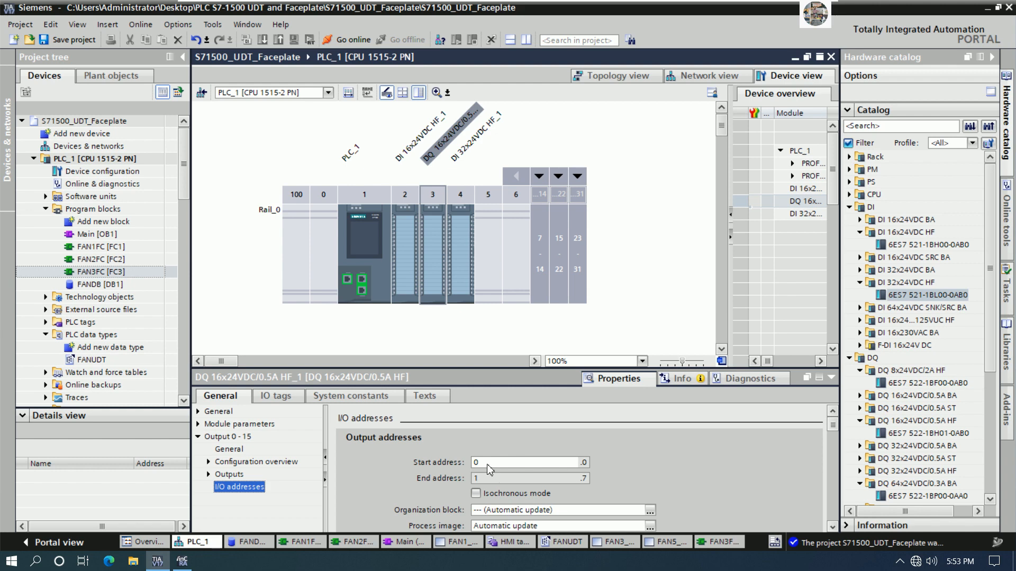
pyautogui.click(275, 396)
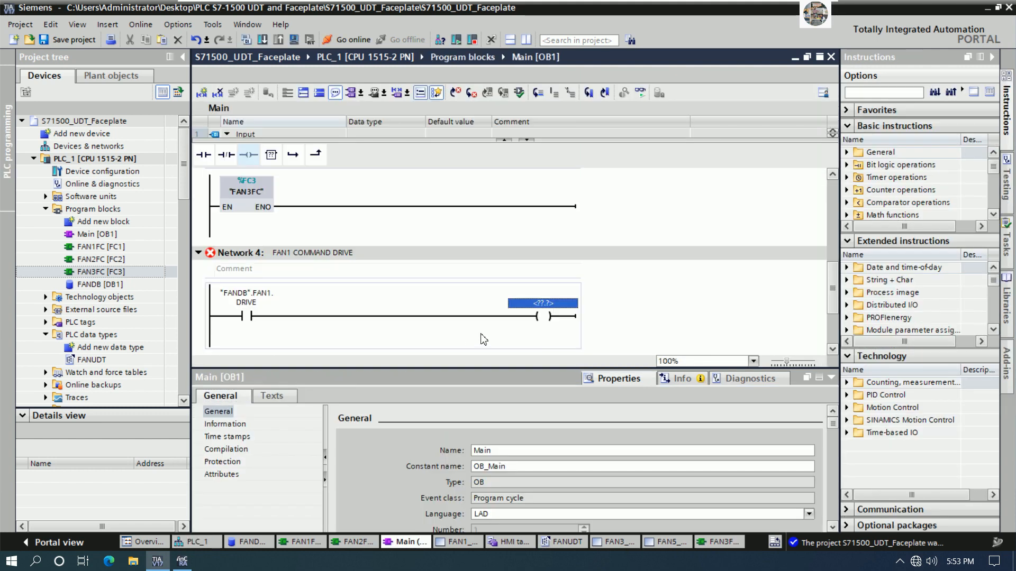
# Return to the Main block and assign the operand FAND1DRIVE to the Network 4 output coil.
pyautogui.doubleClick(549, 305)
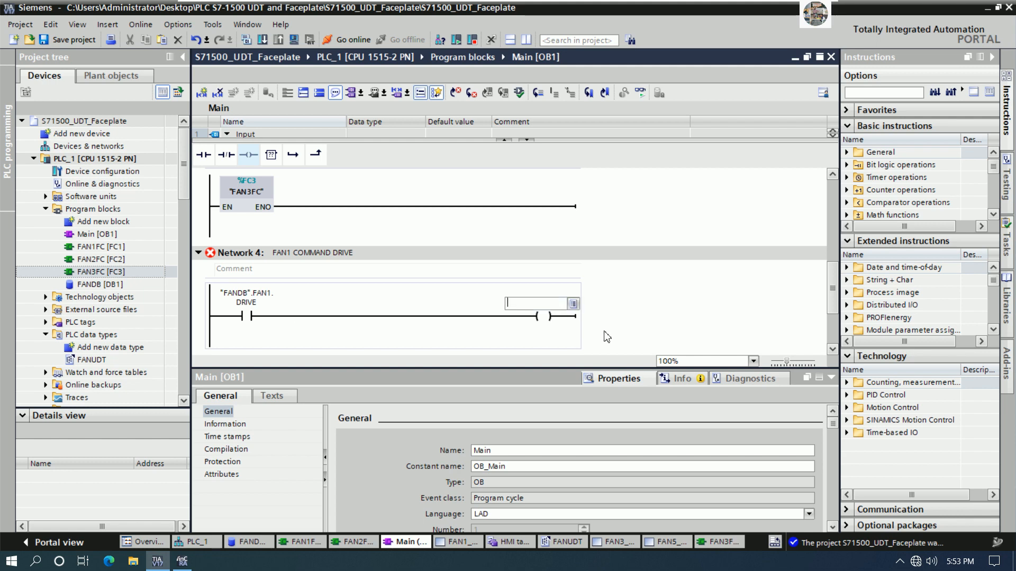
pyautogui.write('FAND1DRIVE')
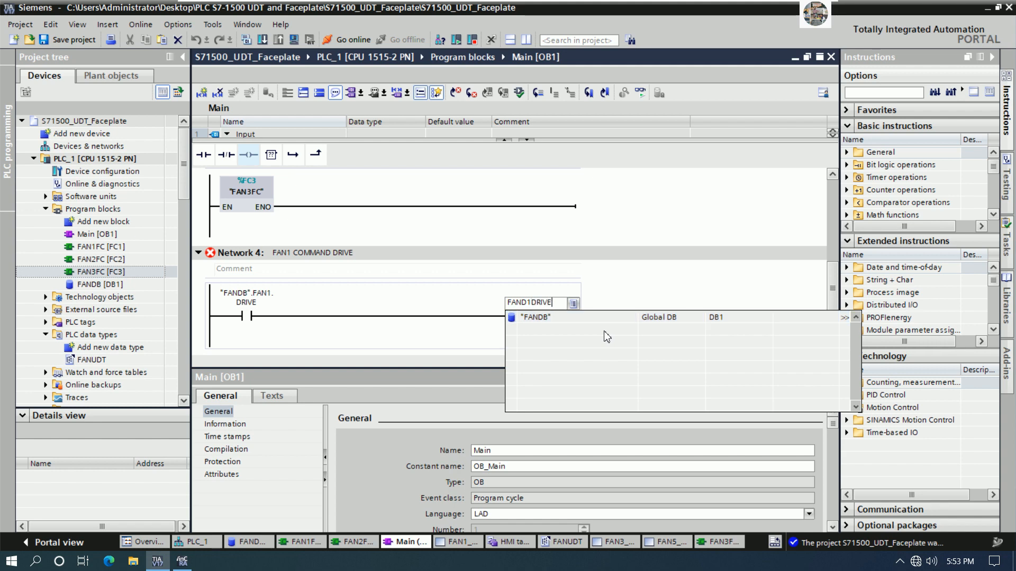
pyautogui.press('Return')
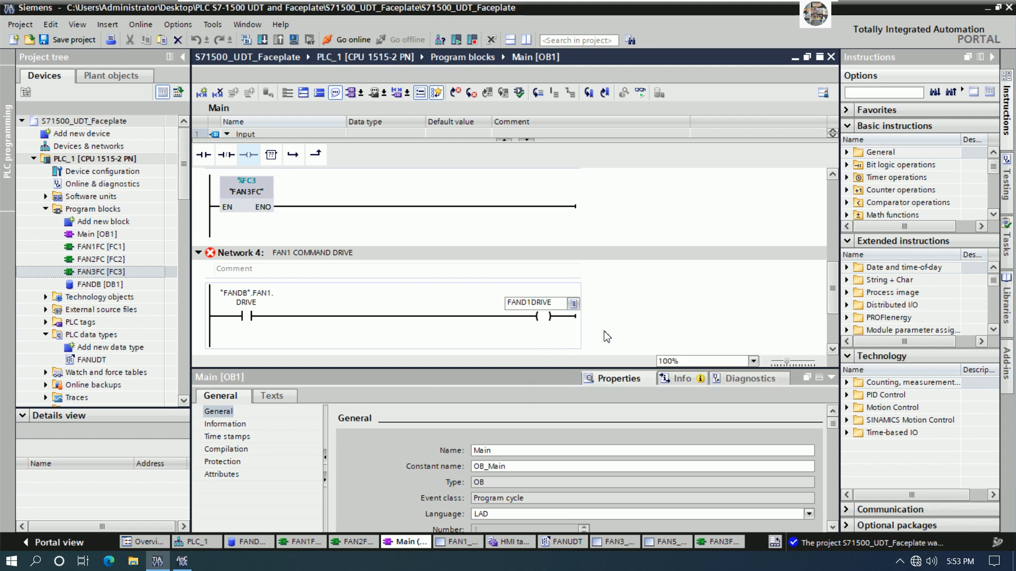
# Define the FAND1DRIVE tag as a Bool global output at %Q0.0 in the default tag table, and collapse the properties area.
pyautogui.rightClick(247, 252)
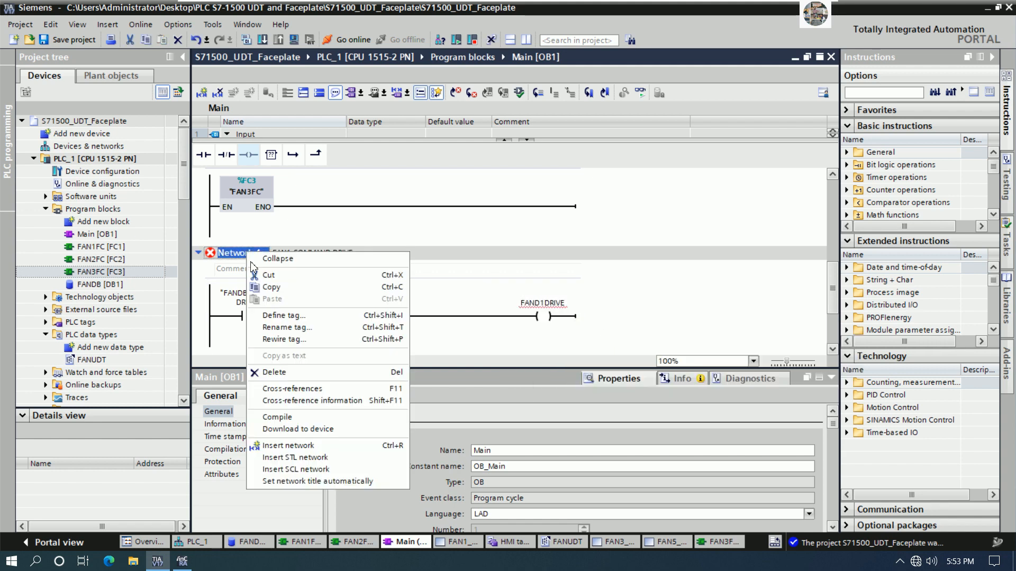
pyautogui.click(290, 316)
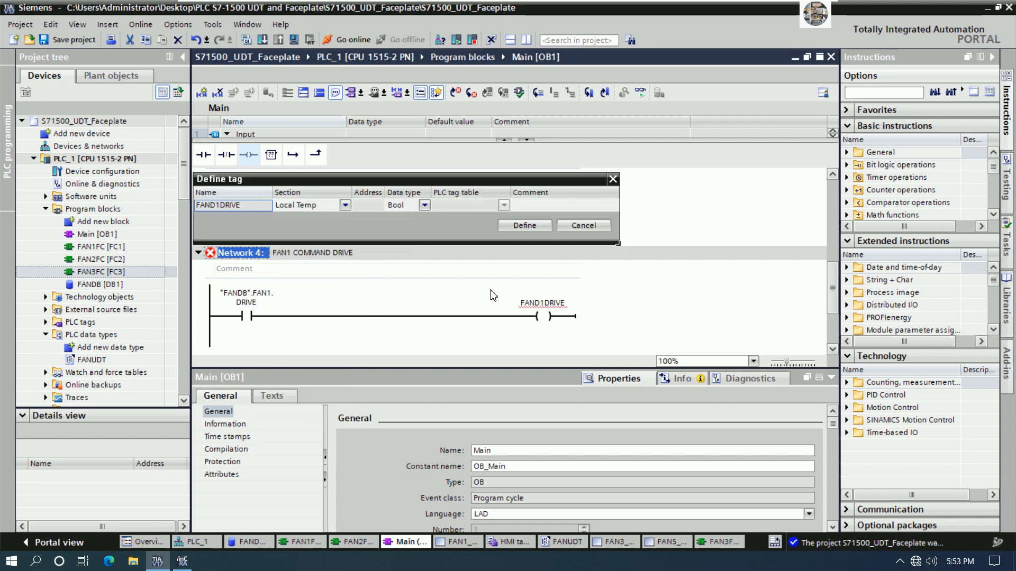
pyautogui.click(346, 206)
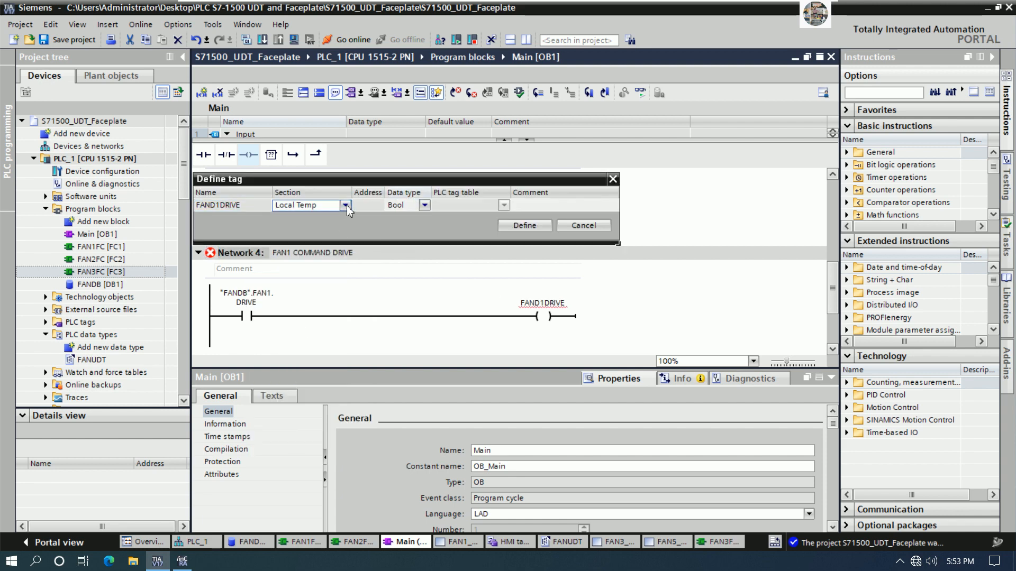
pyautogui.click(346, 206)
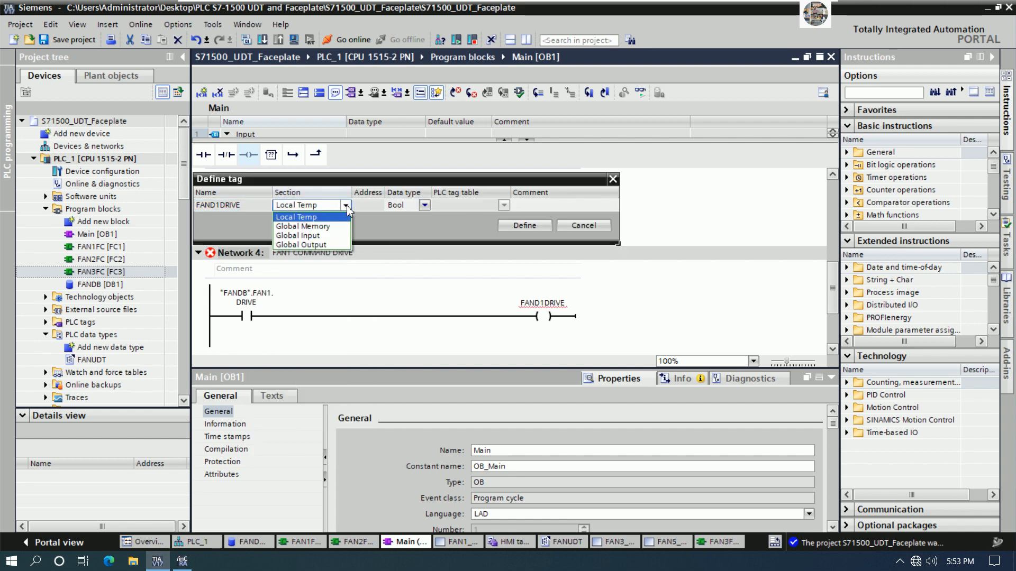
pyautogui.click(312, 245)
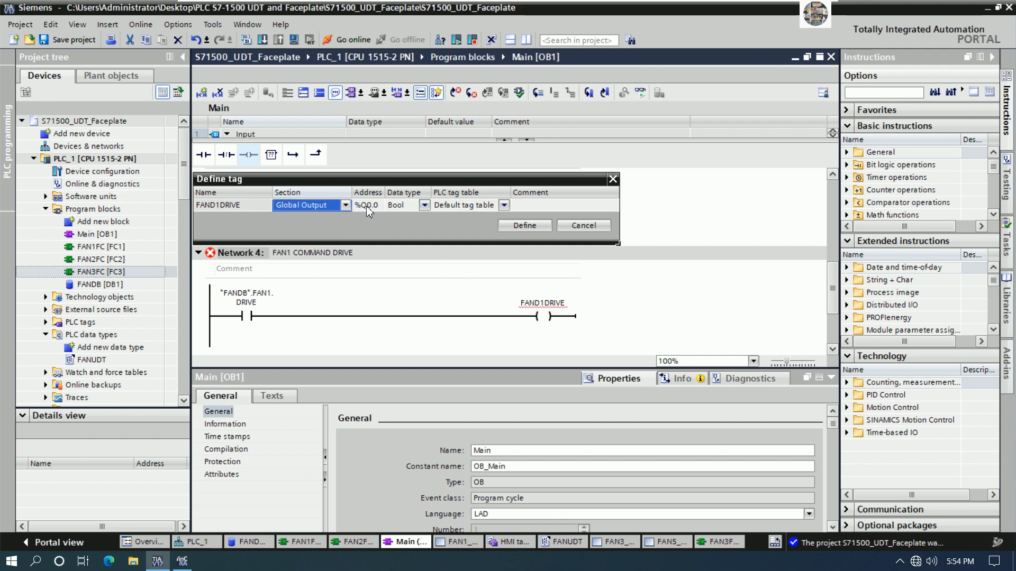
pyautogui.click(527, 226)
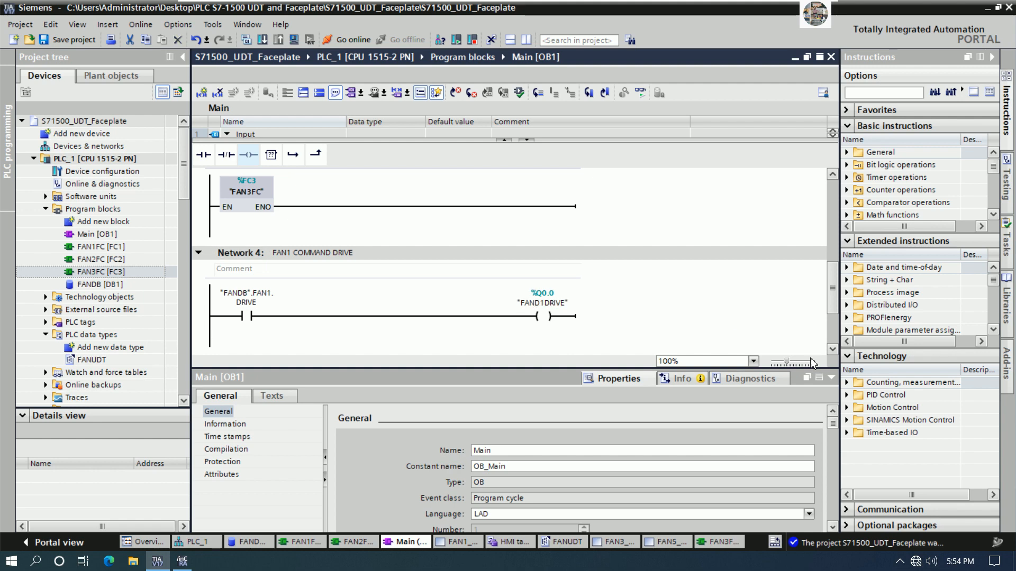
pyautogui.click(830, 379)
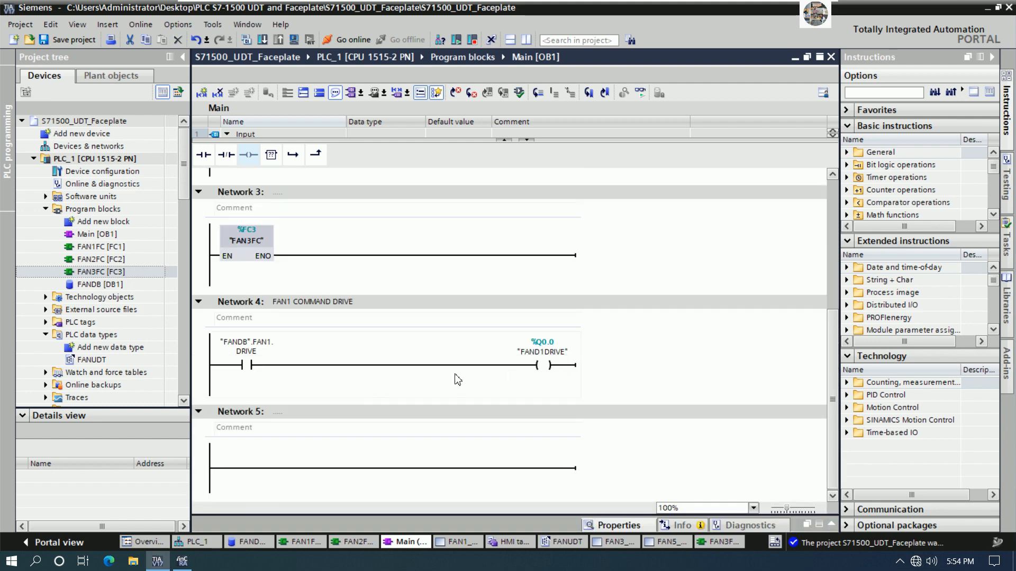
# Copy the Network 4 title to Network 5 and change it to FAN2 COMMAND DRIVE.
pyautogui.click(305, 305)
pyautogui.moveTo(277, 303); pyautogui.dragTo(378, 317)
pyautogui.hotkey('ctrl', 'a')
pyautogui.hotkey('ctrl', 'c')
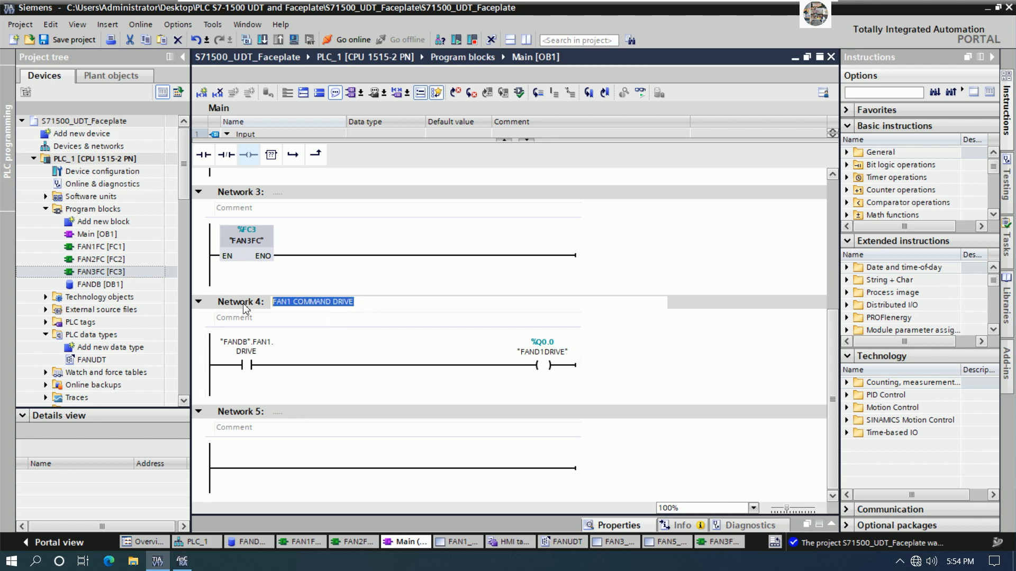
pyautogui.click(272, 413)
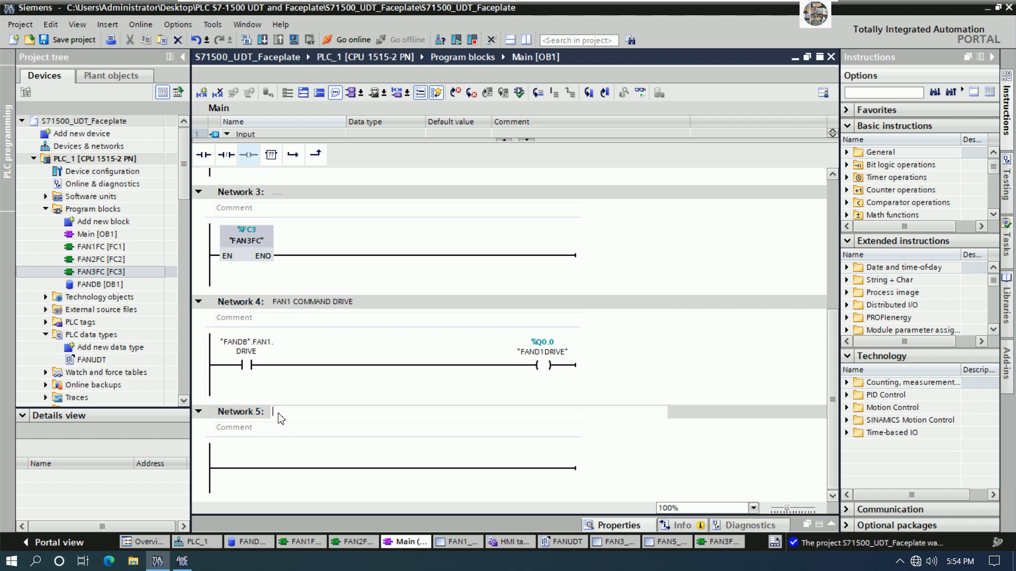
pyautogui.hotkey('ctrl', 'v')
pyautogui.click(291, 412)
pyautogui.press('BackSpace')
pyautogui.write('2')
# Add a normally open contact assigned to "FANDB".FAN2.DRIVE on the Network 5 rung.
pyautogui.click(327, 461)
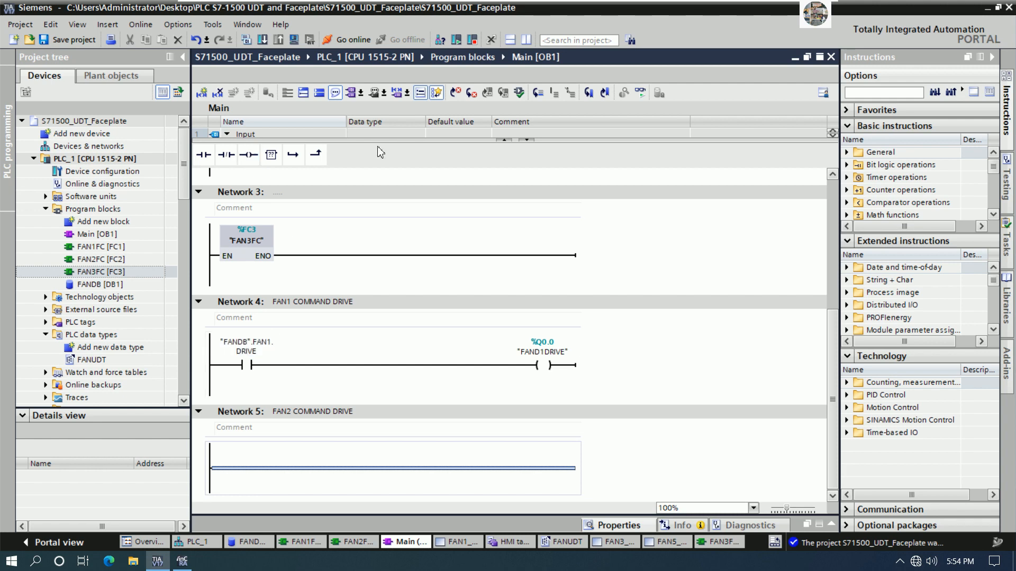
pyautogui.click(204, 155)
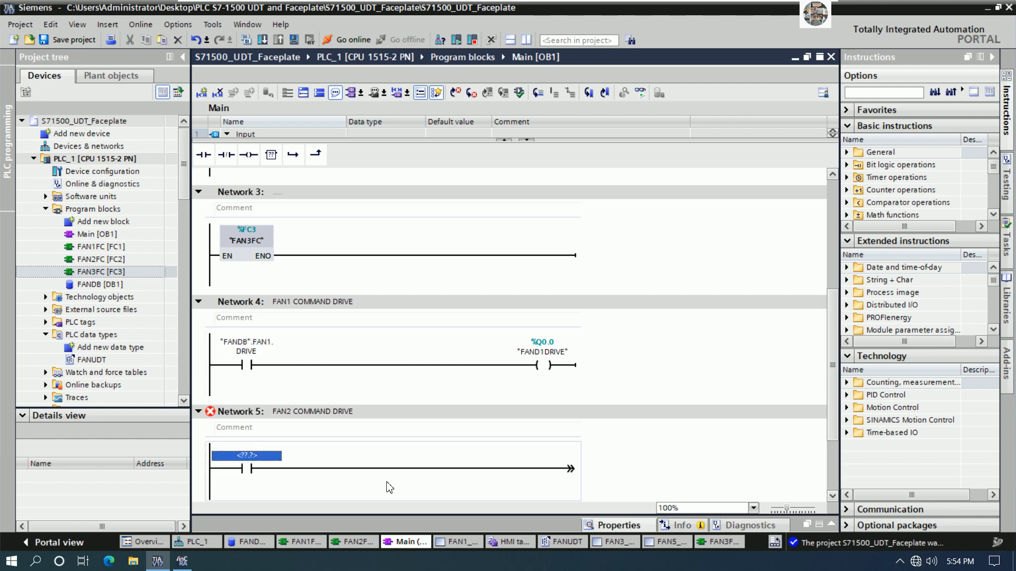
pyautogui.write('FAD')
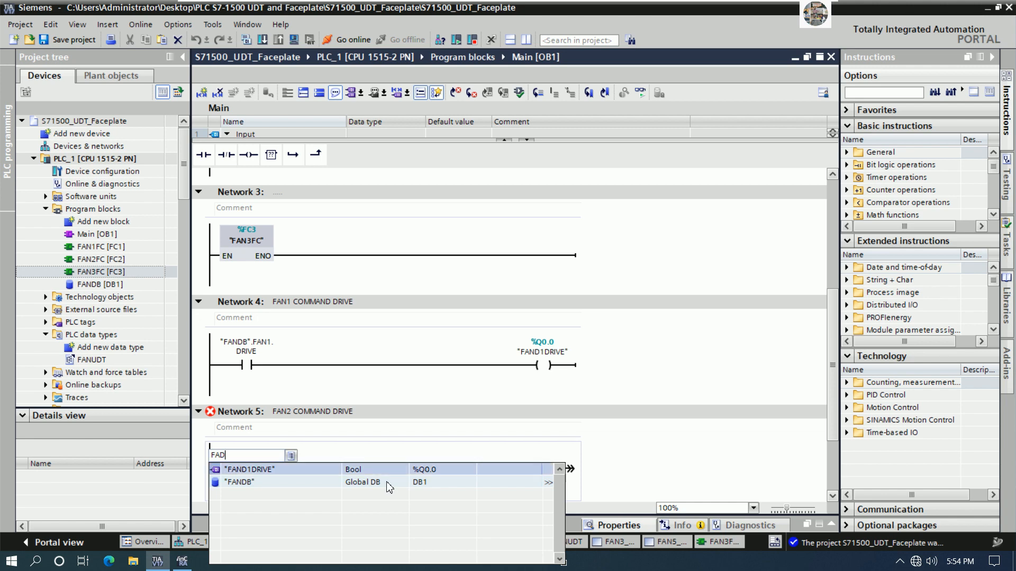
pyautogui.click(389, 482)
pyautogui.write('.')
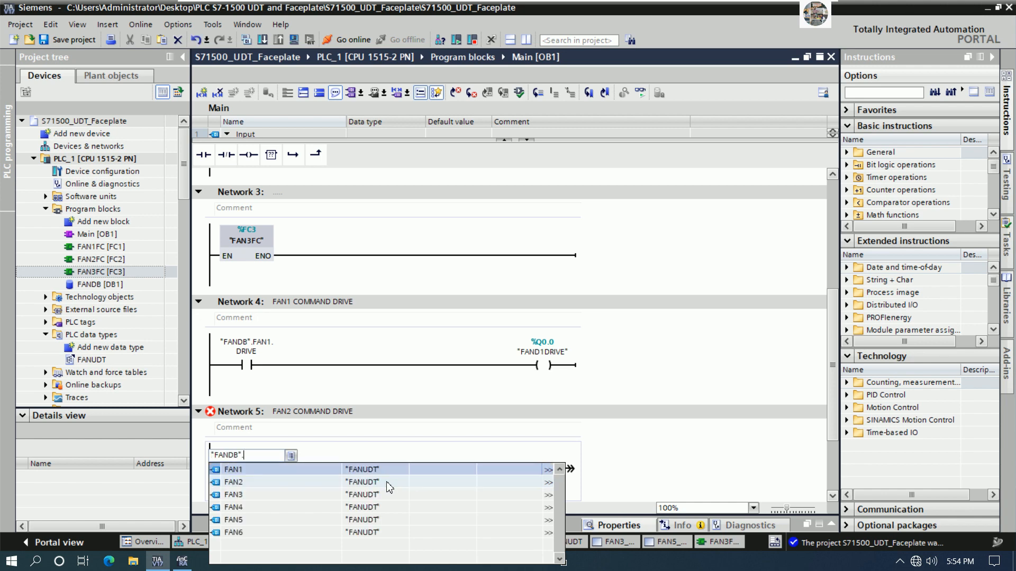
pyautogui.click(389, 487)
pyautogui.write('.')
pyautogui.press('Return')
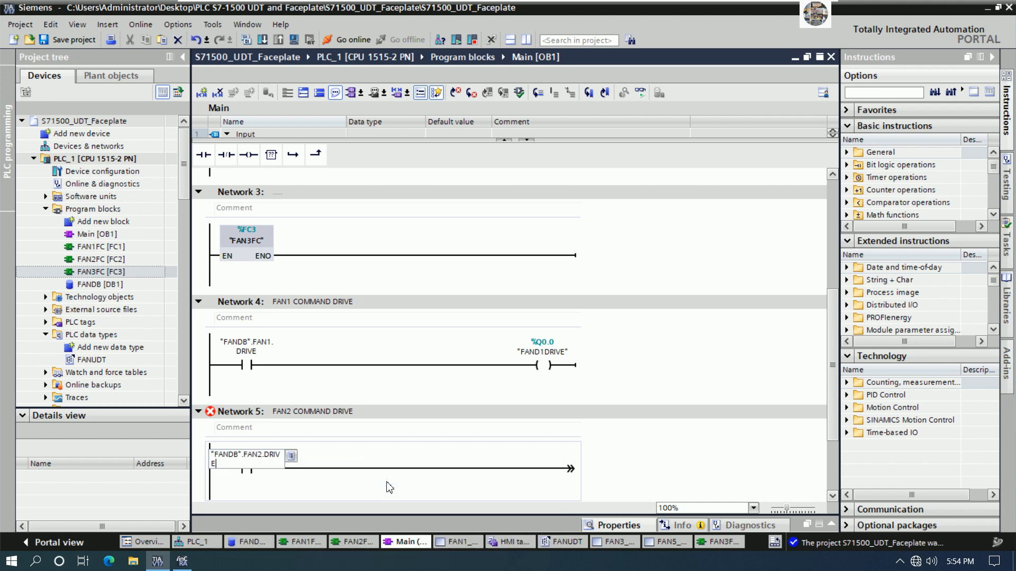
pyautogui.press('Return')
# Add an output coil at the end of the Network 5 rung and assign it the operand FAND2DRIVE.
pyautogui.click(462, 475)
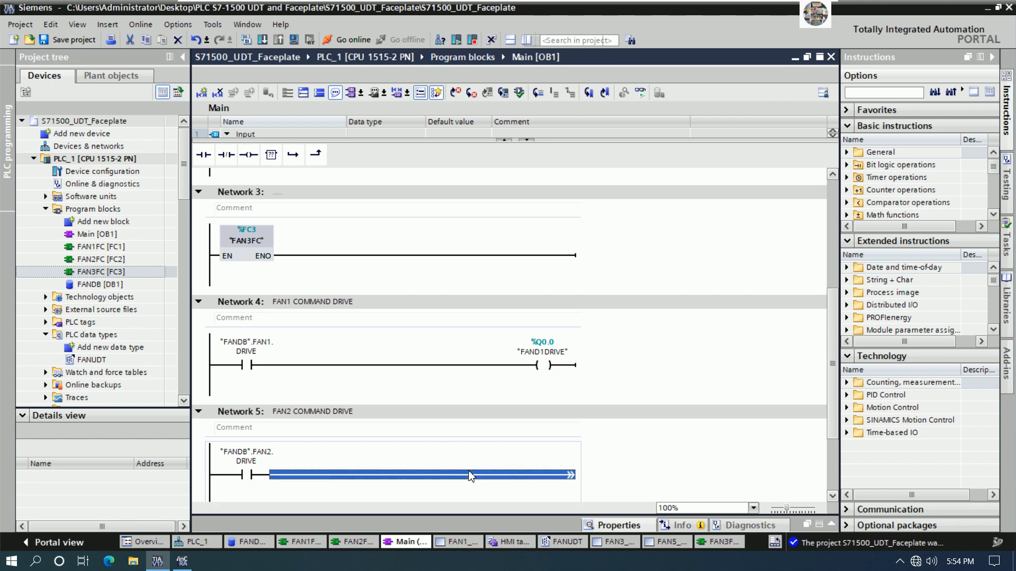
pyautogui.click(248, 155)
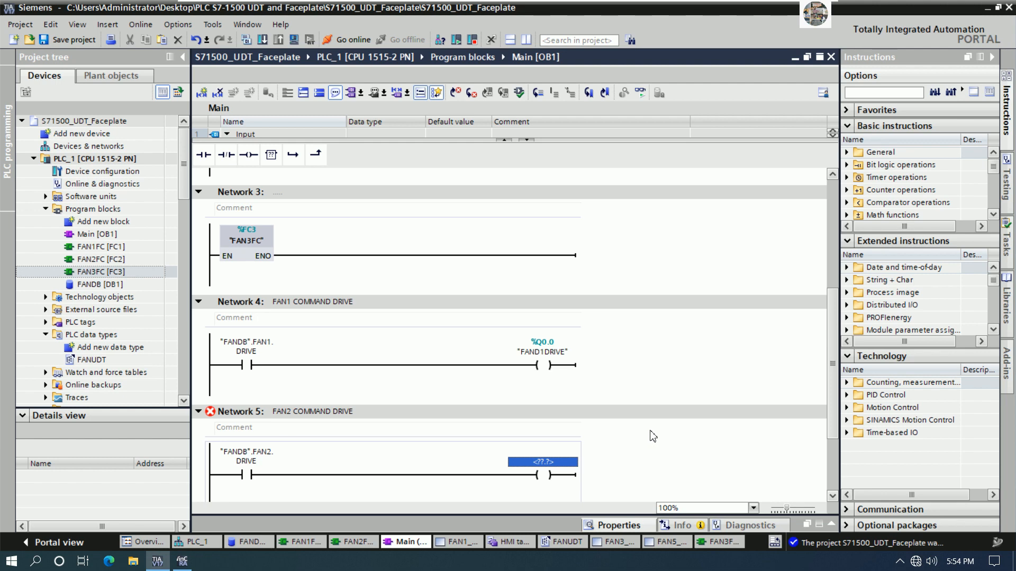
pyautogui.write('FAND')
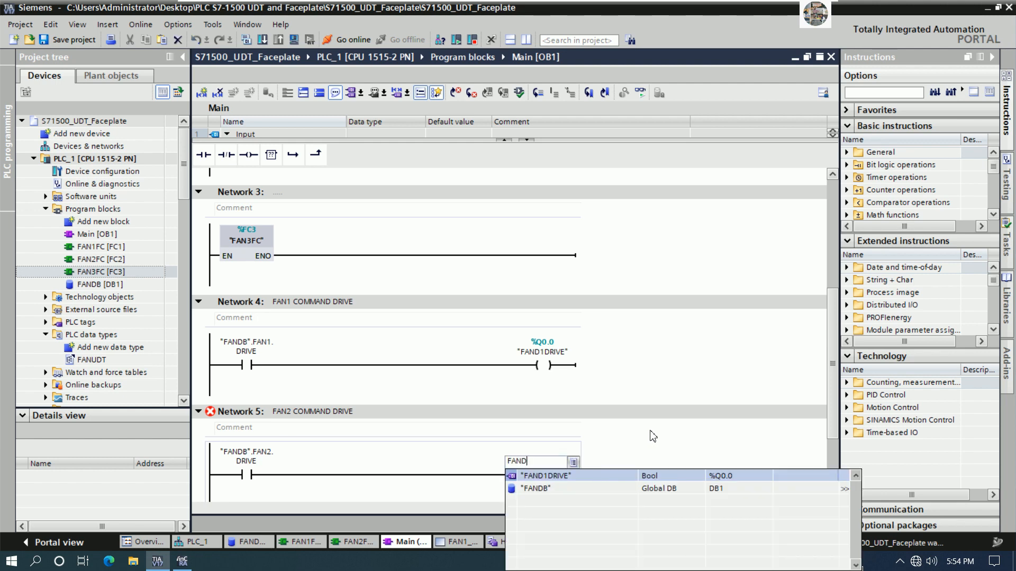
pyautogui.write('2')
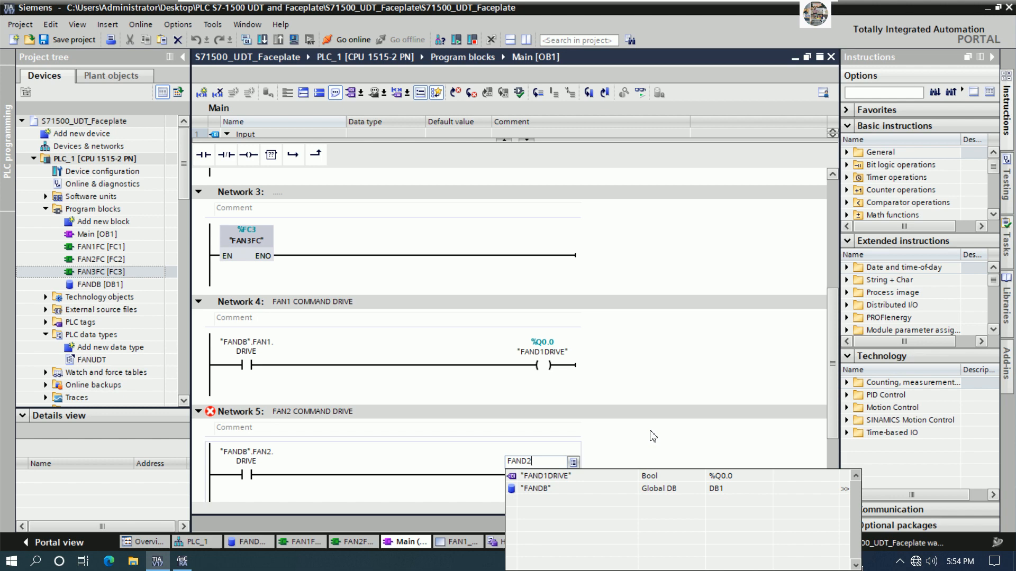
pyautogui.write('DRIVE')
pyautogui.press('Return')
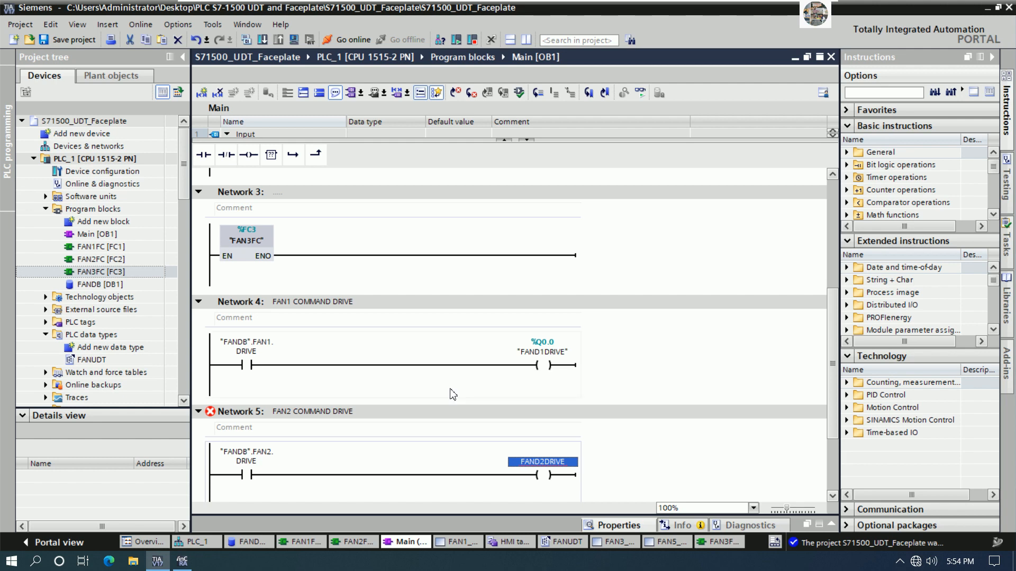
# Define the FAND2DRIVE tag as a Bool global output at %Q0.1 in the default tag table.
pyautogui.click(249, 412)
pyautogui.rightClick(248, 414)
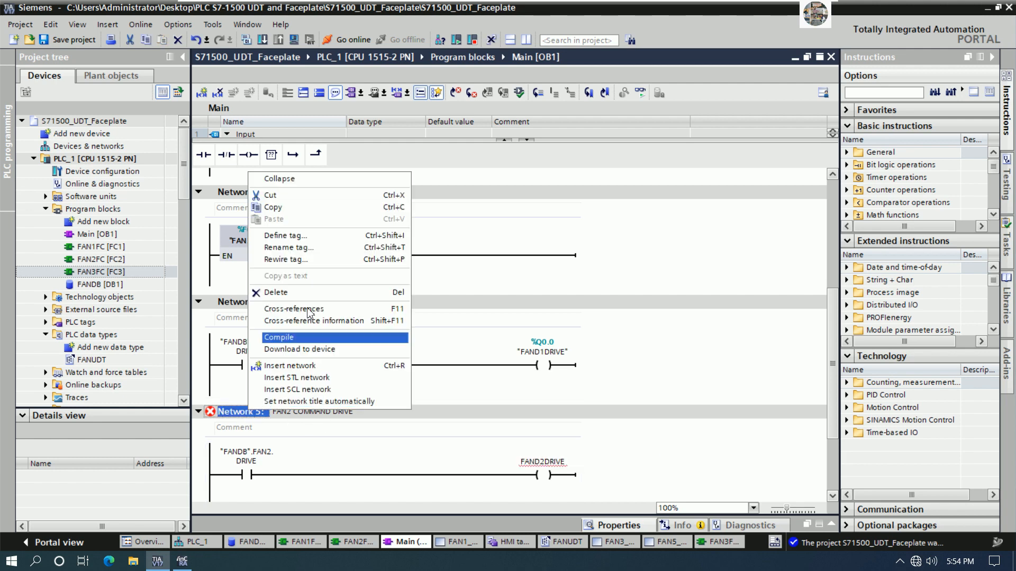
pyautogui.click(296, 236)
pyautogui.click(345, 363)
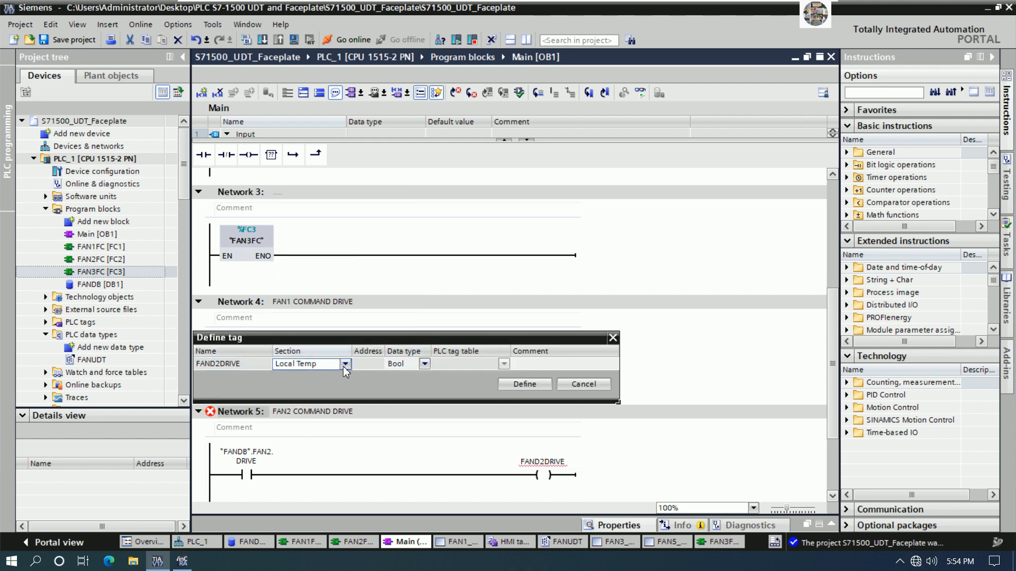
pyautogui.click(327, 385)
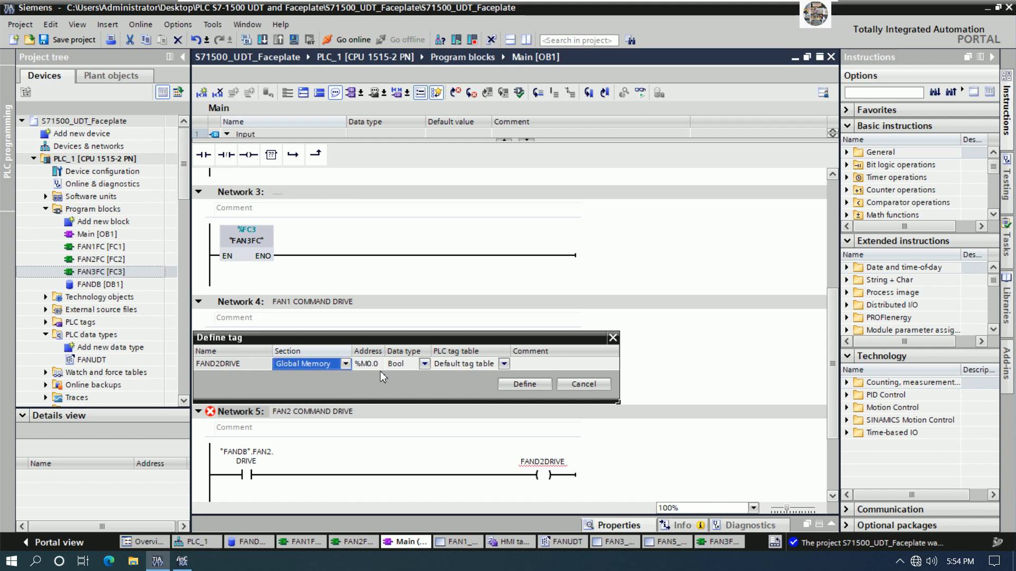
pyautogui.click(345, 363)
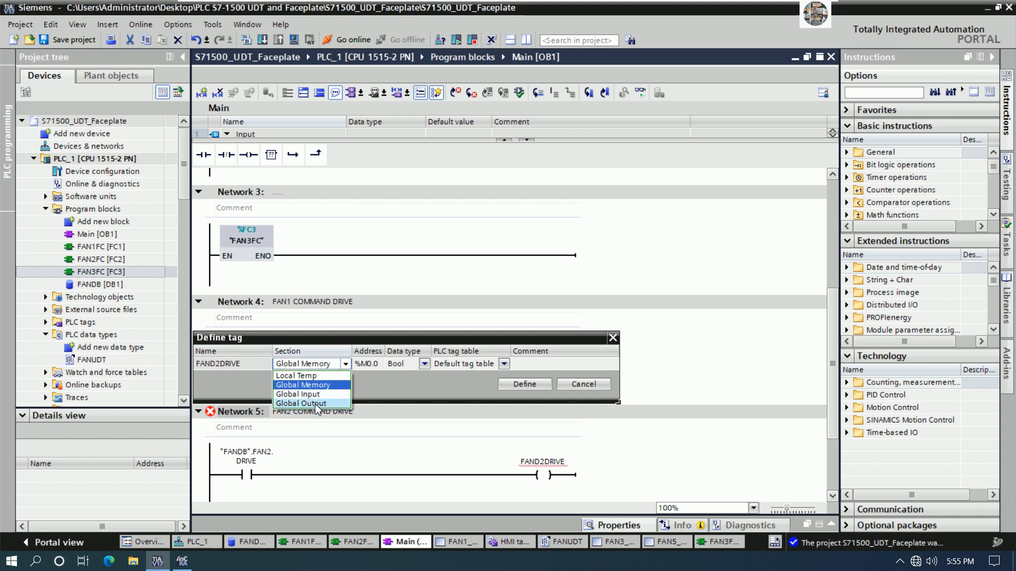
pyautogui.click(312, 407)
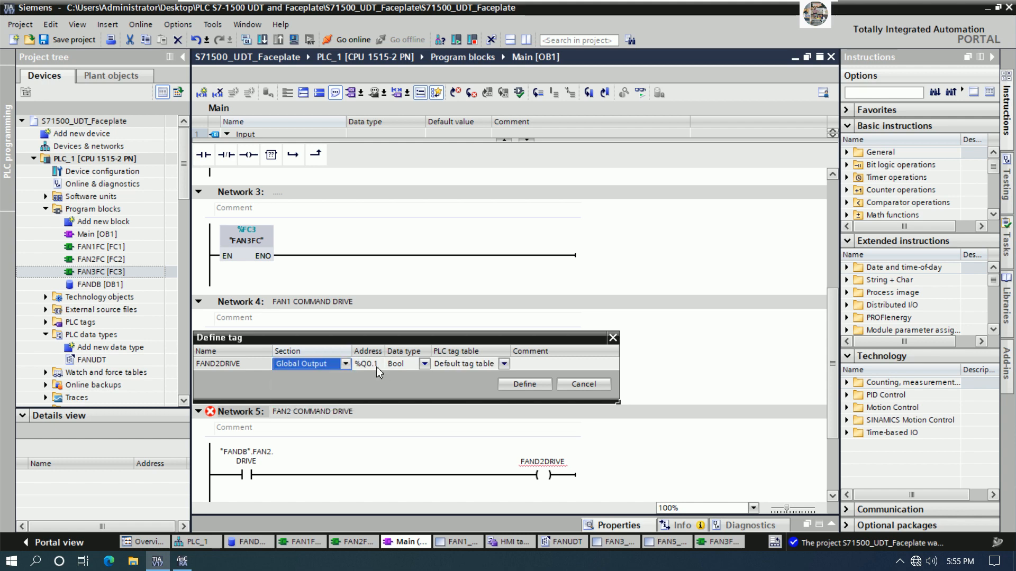
pyautogui.click(529, 384)
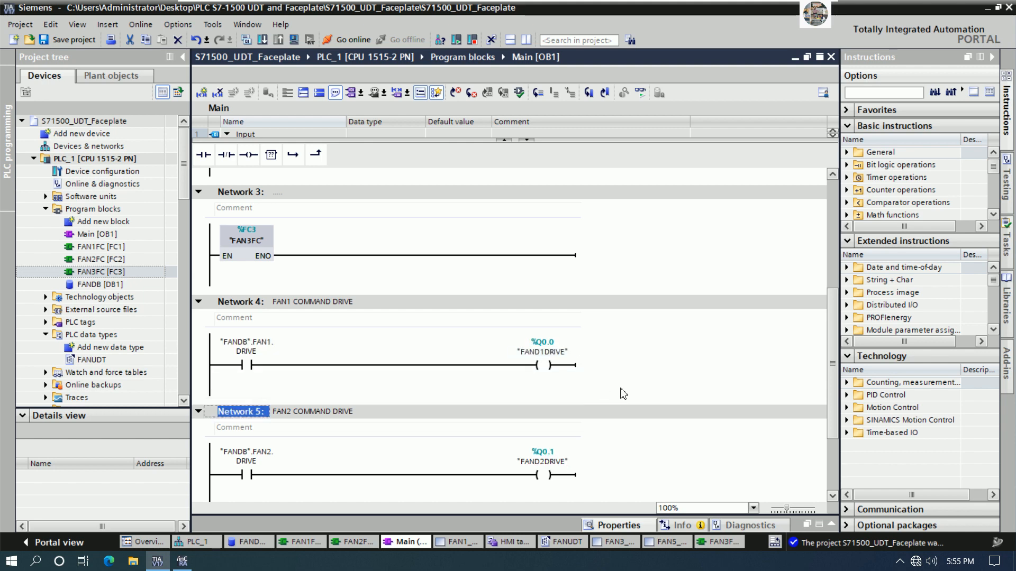
# Copy the Network 5 title to Network 6 and change it to FAN3 COMMAND DRIVE.
pyautogui.click(832, 497)
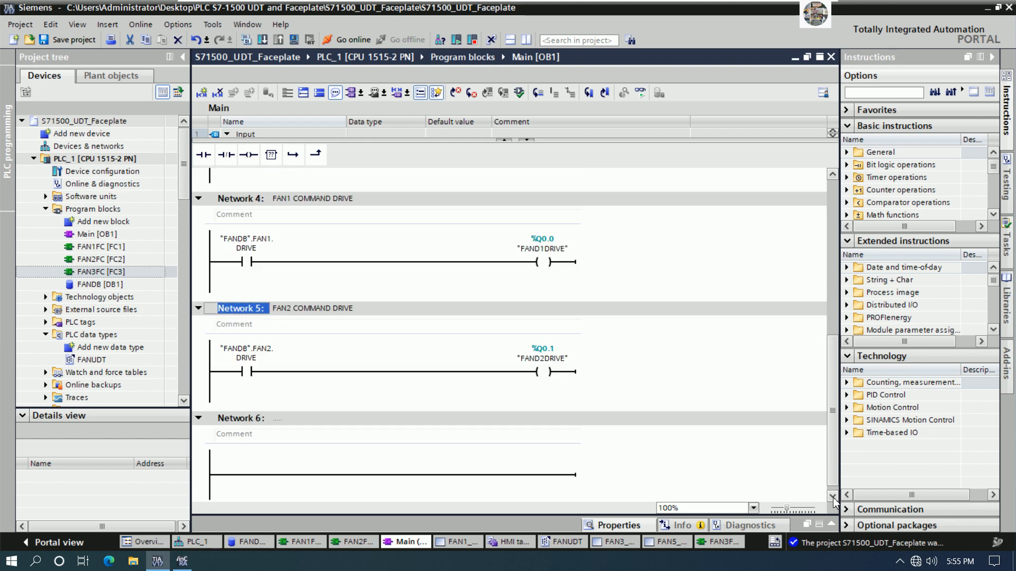
pyautogui.click(832, 497)
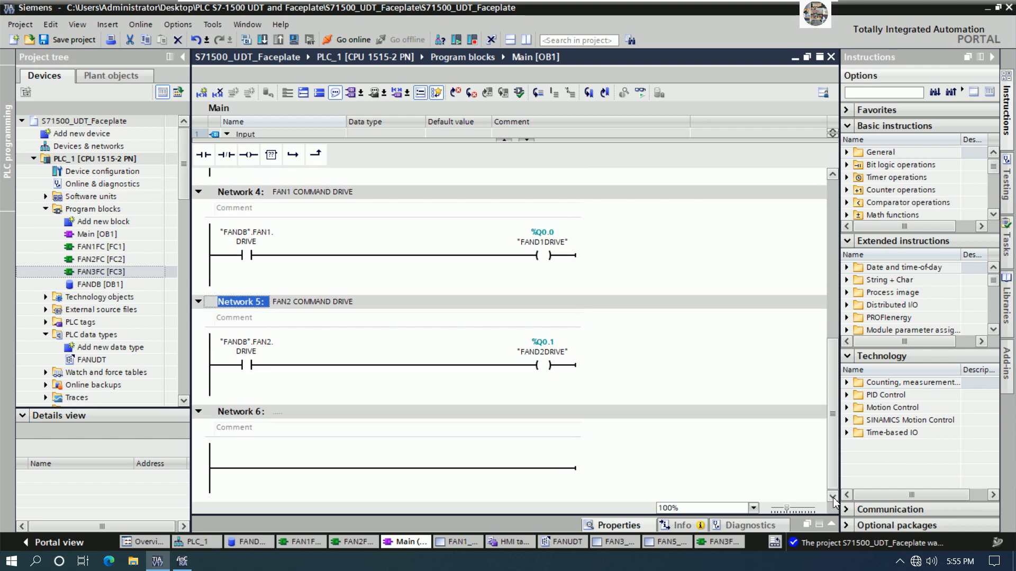
pyautogui.click(366, 305)
pyautogui.moveTo(366, 306); pyautogui.dragTo(232, 309)
pyautogui.hotkey('ctrl', 'c')
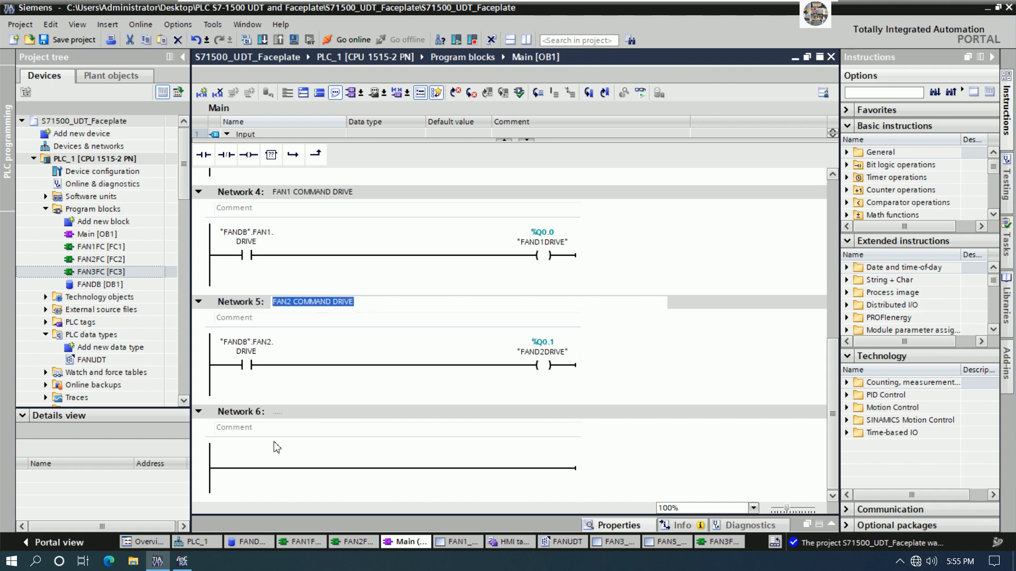
pyautogui.click(283, 413)
pyautogui.hotkey('ctrl', 'v')
pyautogui.click(291, 411)
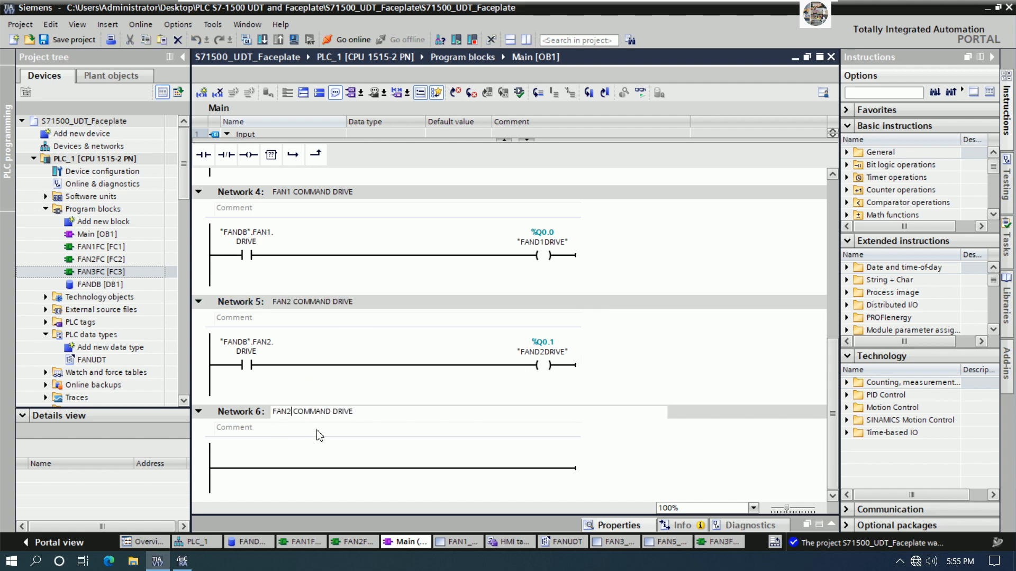
pyautogui.press('BackSpace')
pyautogui.write('3')
# Add a normally open contact assigned to "FANDB".FAN3.DRIVE on the Network 6 rung.
pyautogui.click(328, 467)
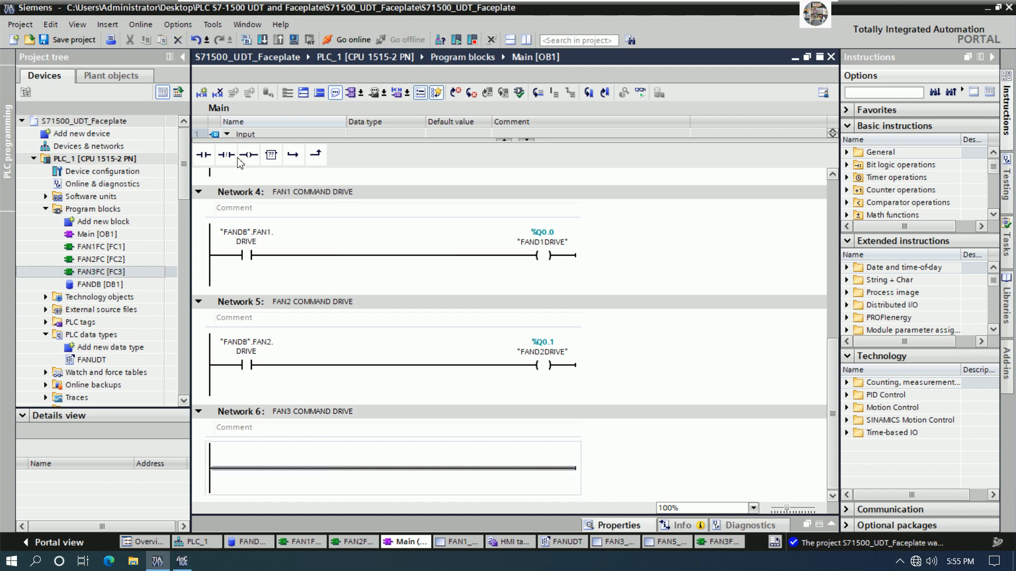
pyautogui.click(205, 155)
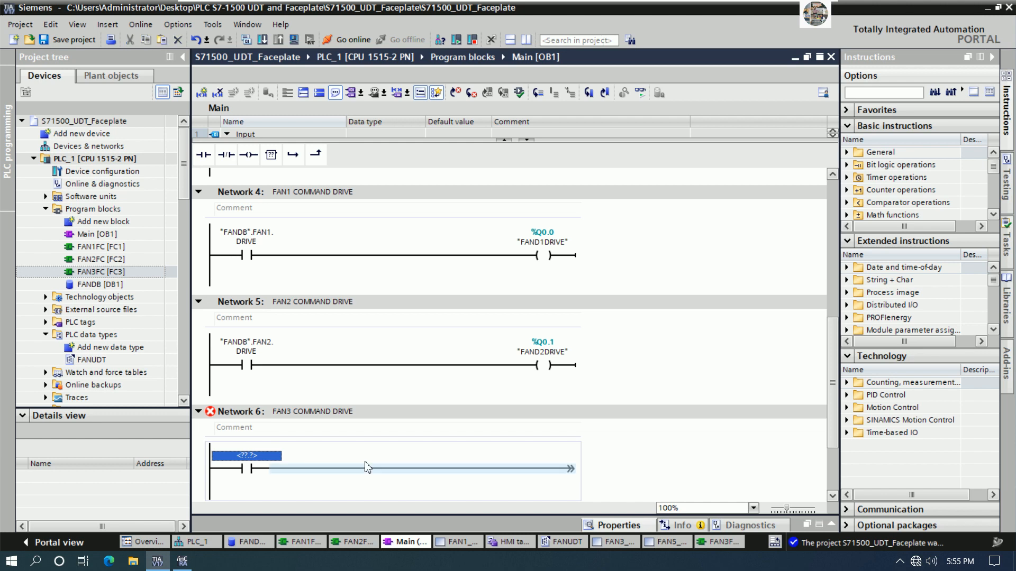
pyautogui.write('FAND')
pyautogui.write('B".')
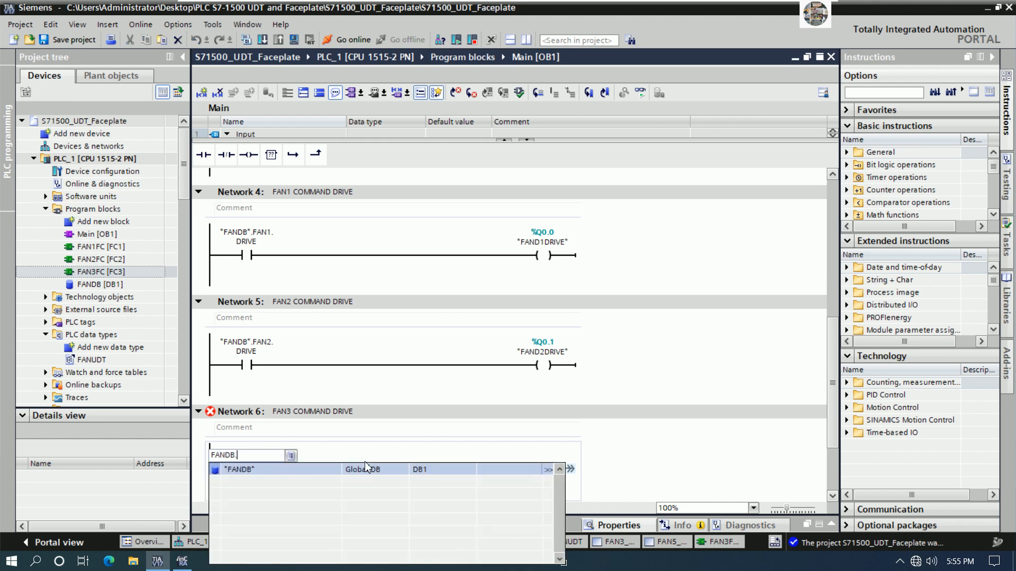
pyautogui.write('FAN3.')
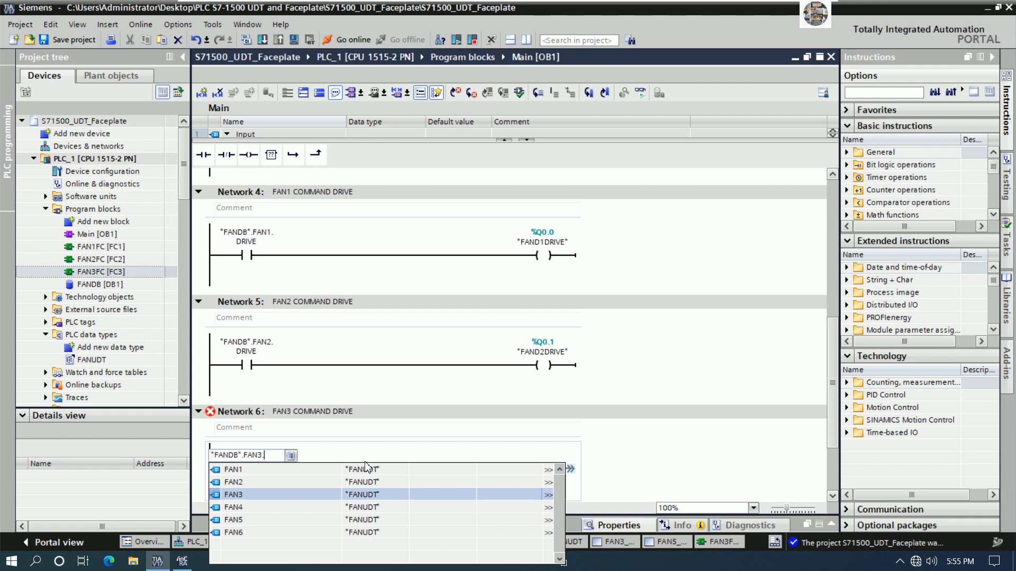
pyautogui.click(365, 468)
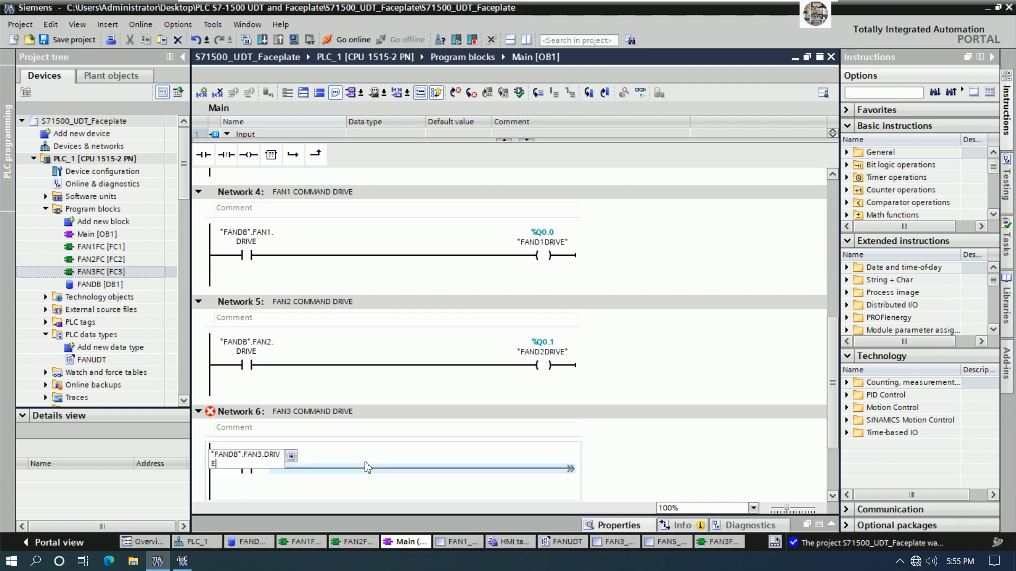
# Add an output coil at the end of the Network 6 rung and assign it the operand "FAND3DRIVE".
pyautogui.click(367, 467)
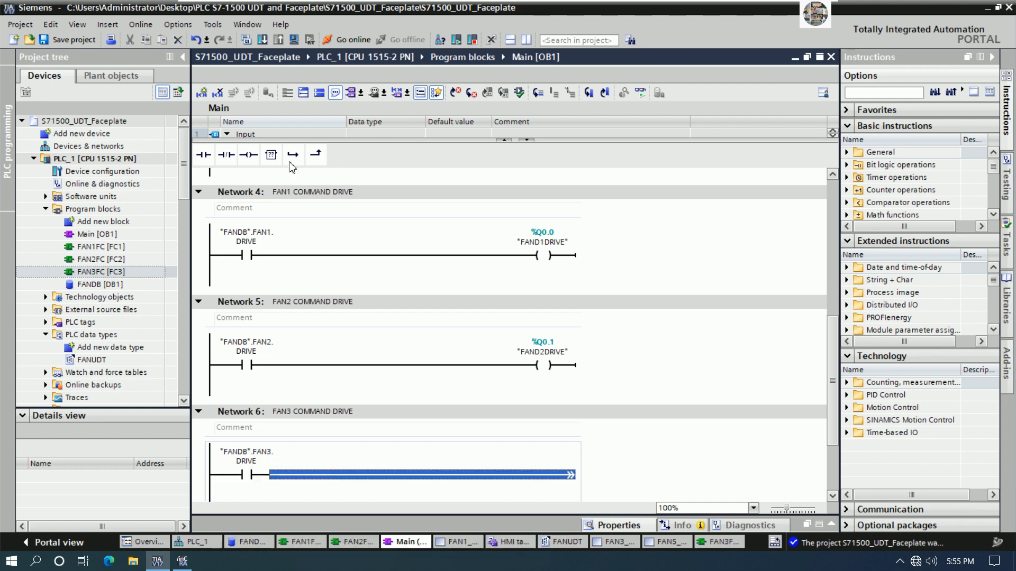
pyautogui.click(252, 155)
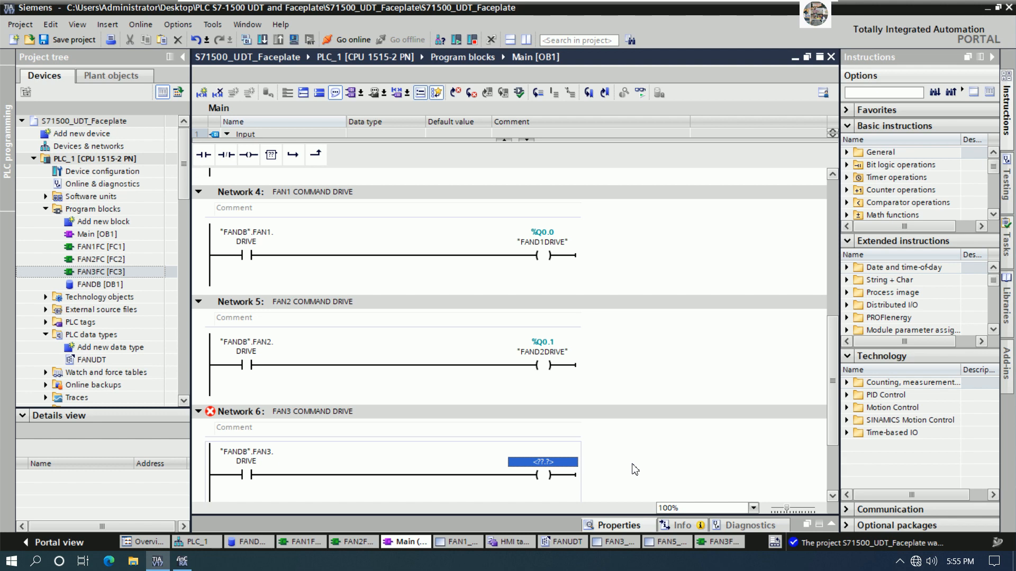
pyautogui.write('FAD')
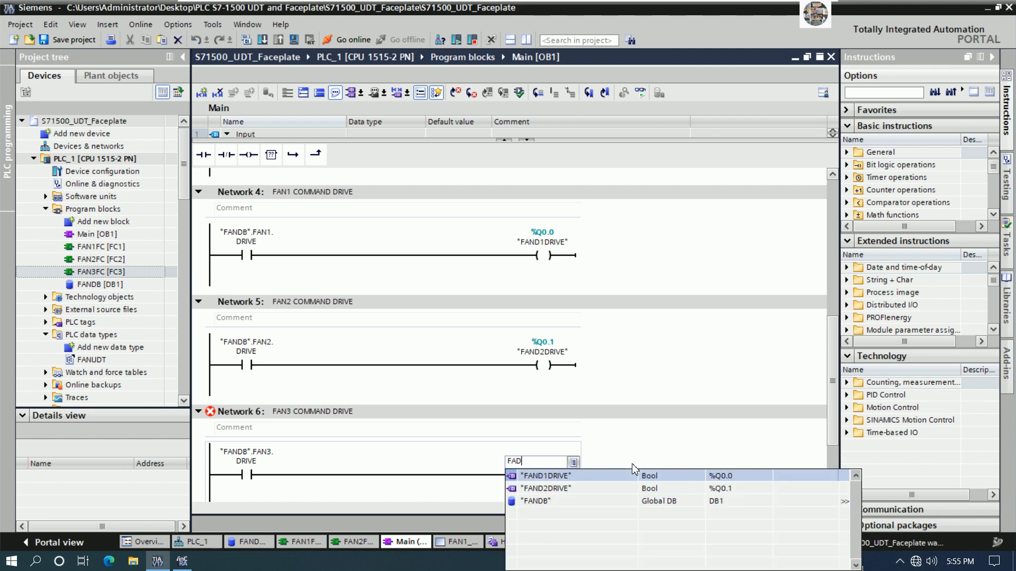
pyautogui.press('Down')
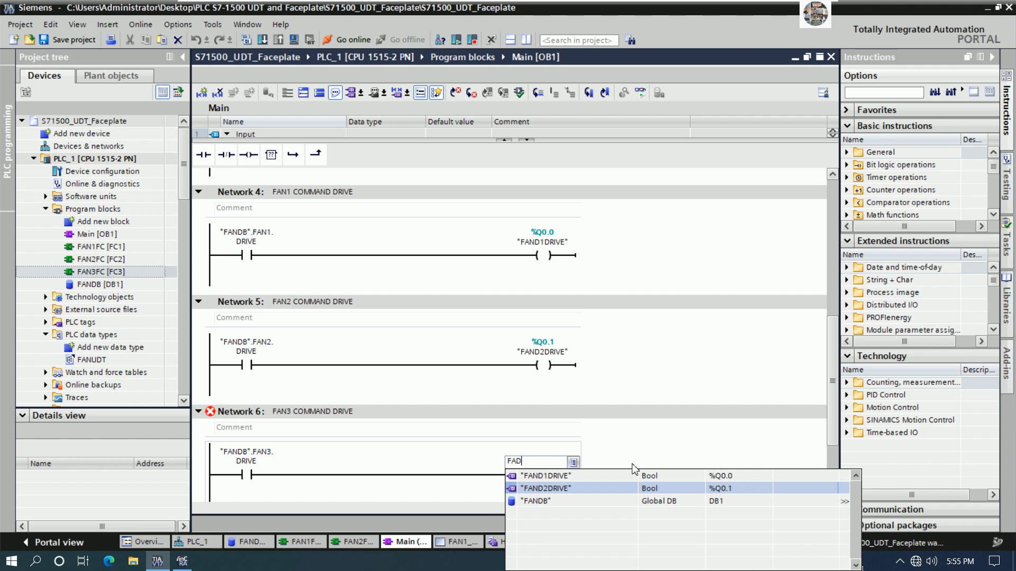
pyautogui.press('Return')
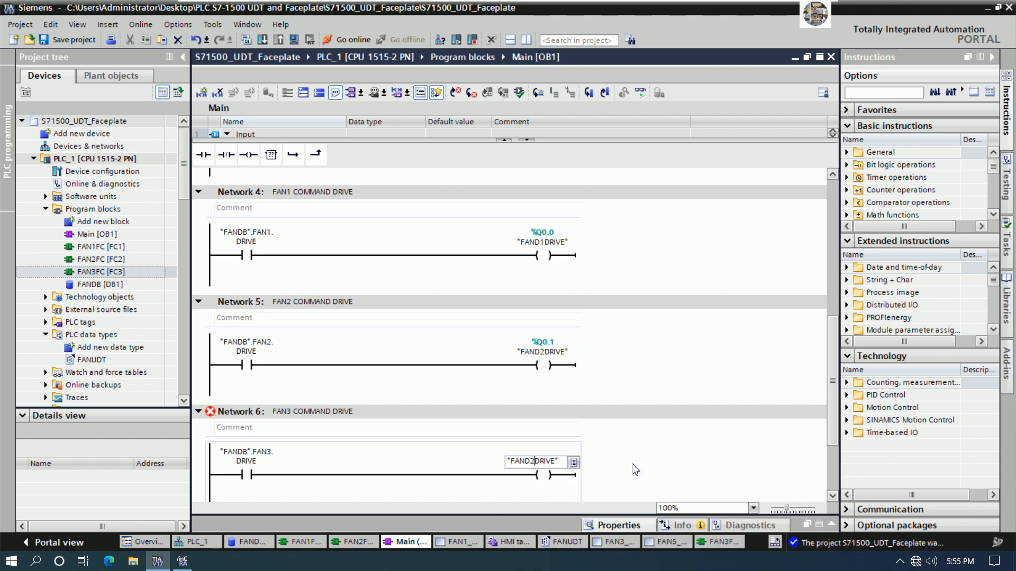
pyautogui.press('BackSpace')
pyautogui.write('3')
pyautogui.press('Return')
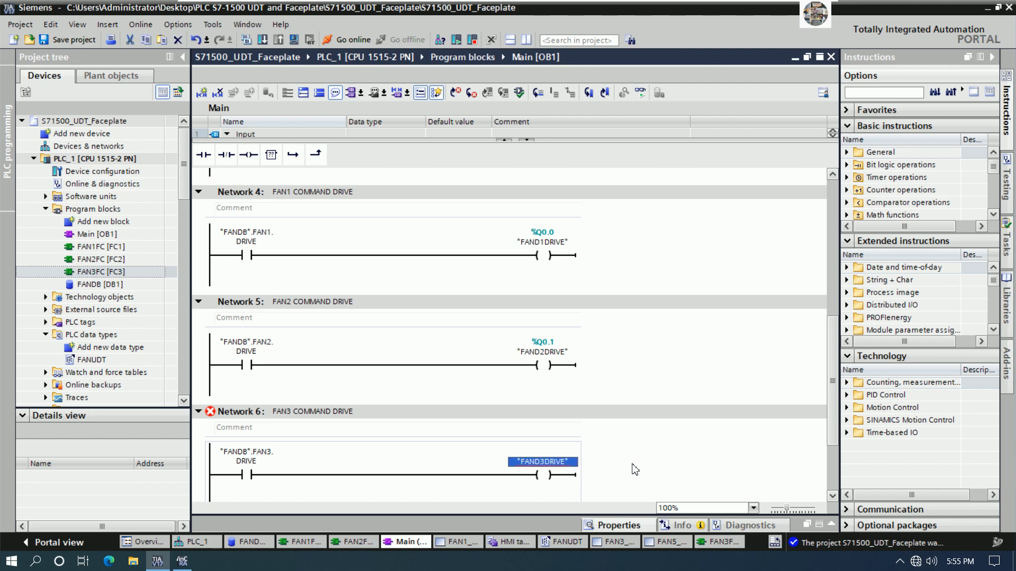
# Define the FAND3DRIVE tag as a Bool global output at %Q0.2 in the default tag table and save the project.
pyautogui.rightClick(247, 411)
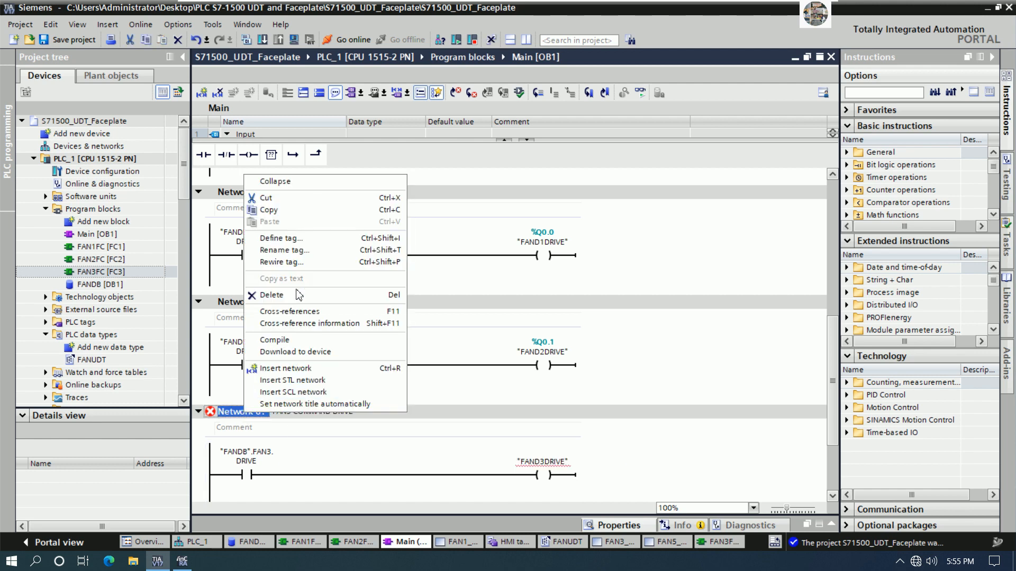
pyautogui.click(293, 242)
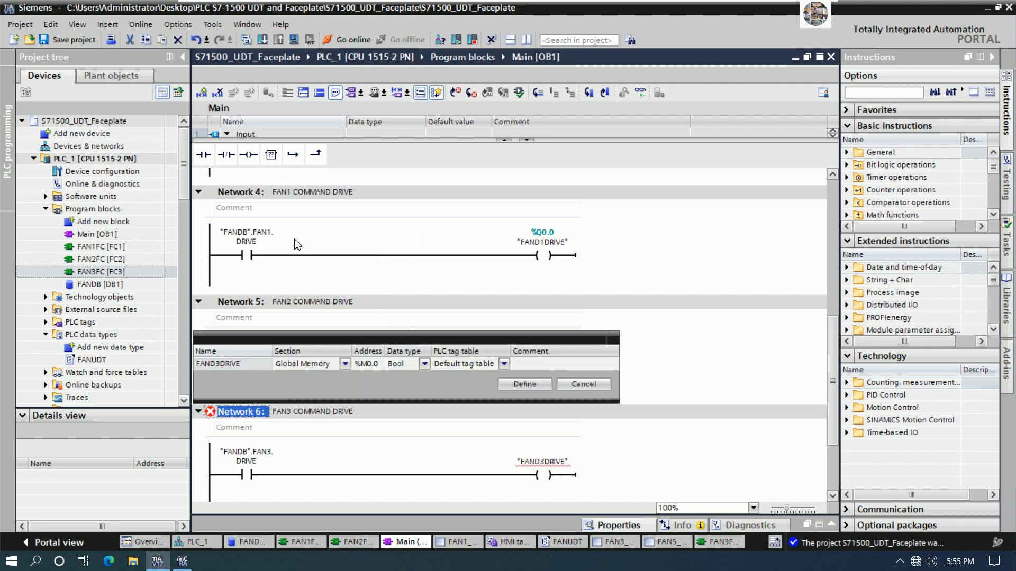
pyautogui.click(345, 364)
pyautogui.click(315, 407)
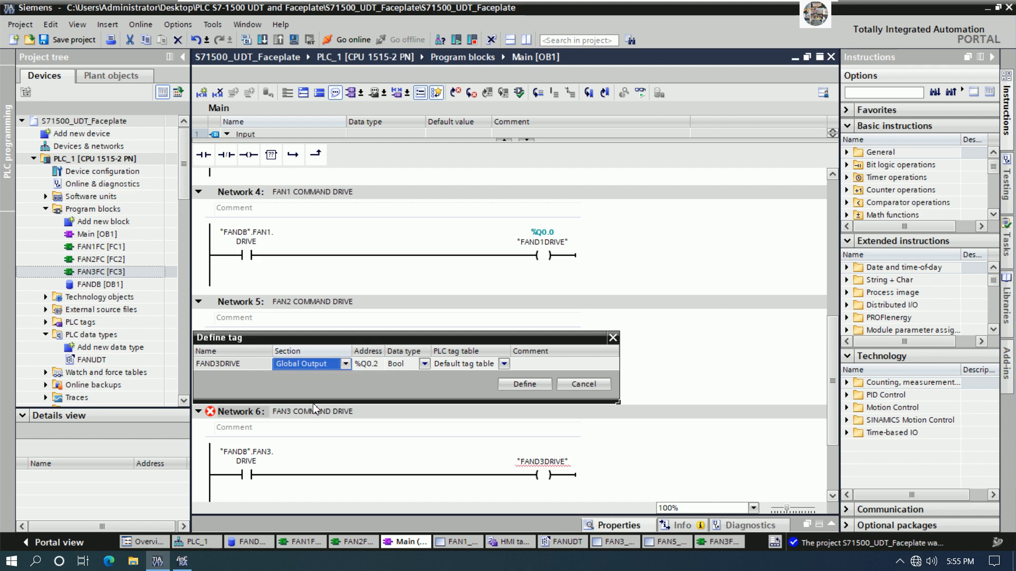
pyautogui.click(524, 385)
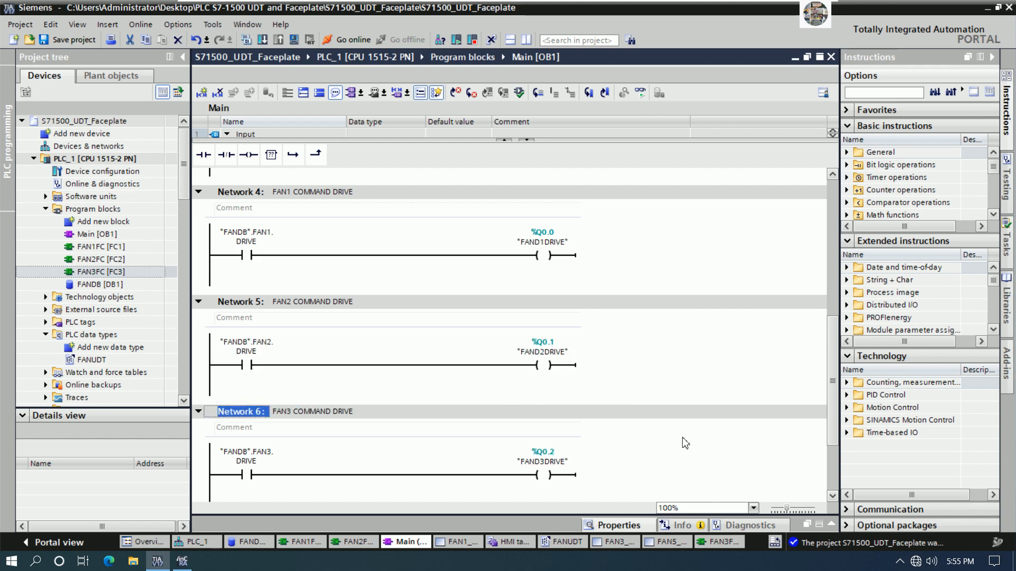
pyautogui.click(59, 41)
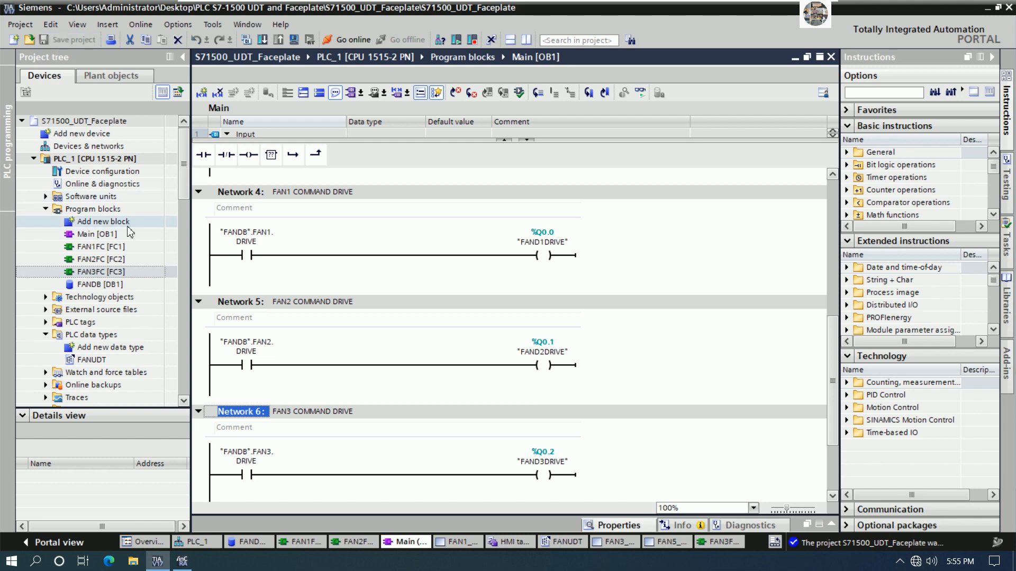
# Try to compile Main [OB1] and dismiss the compile results.
pyautogui.click(96, 234)
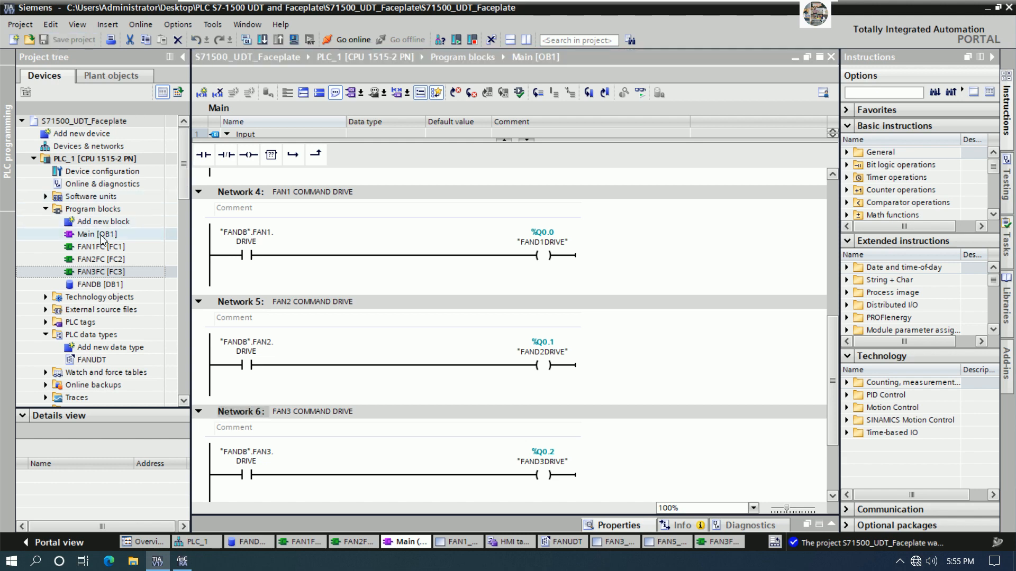
pyautogui.click(246, 40)
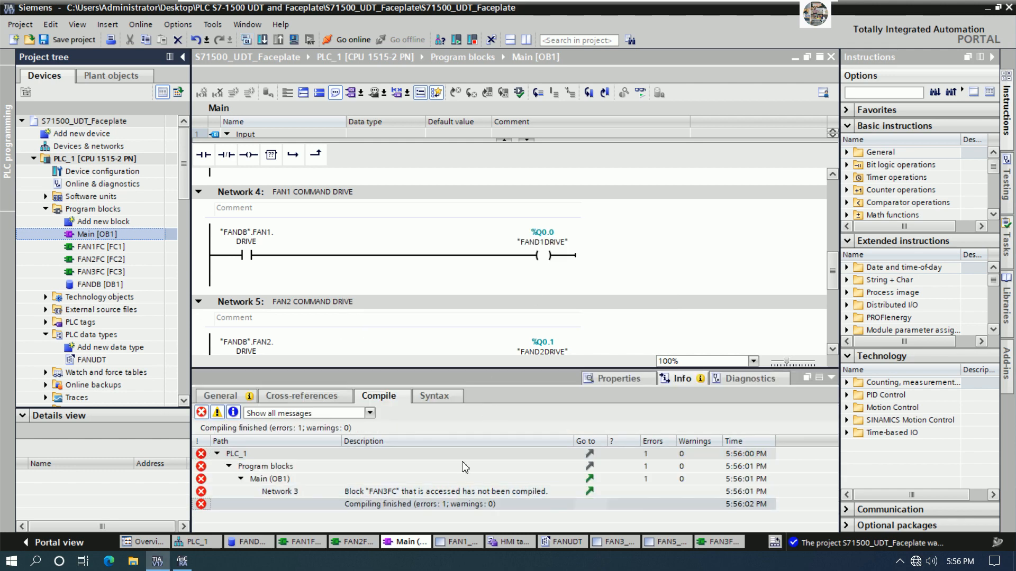
pyautogui.click(829, 377)
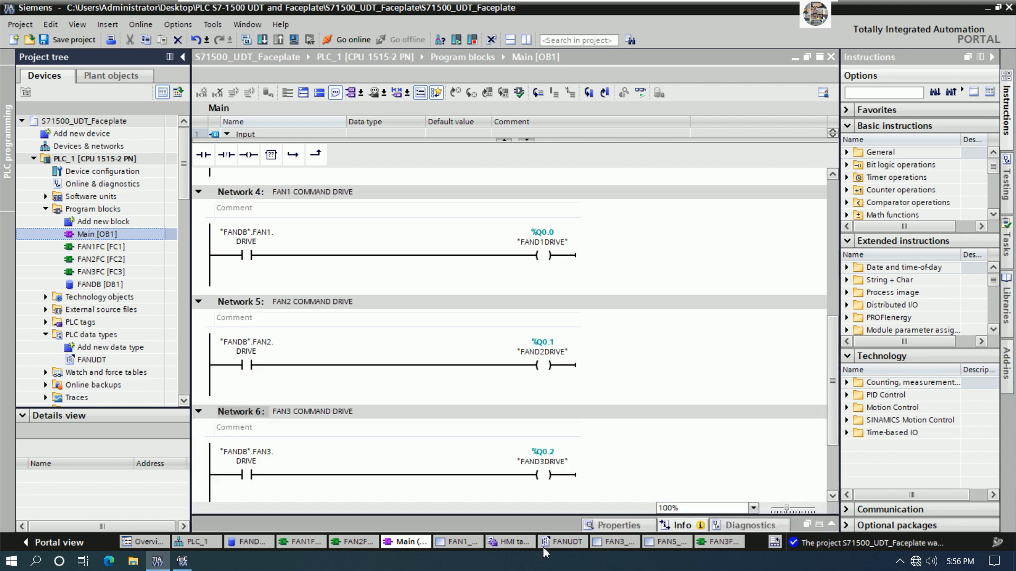
# Compile the FAN3FC [FC3] block, and recompile Main [OB1] after it.
pyautogui.click(711, 543)
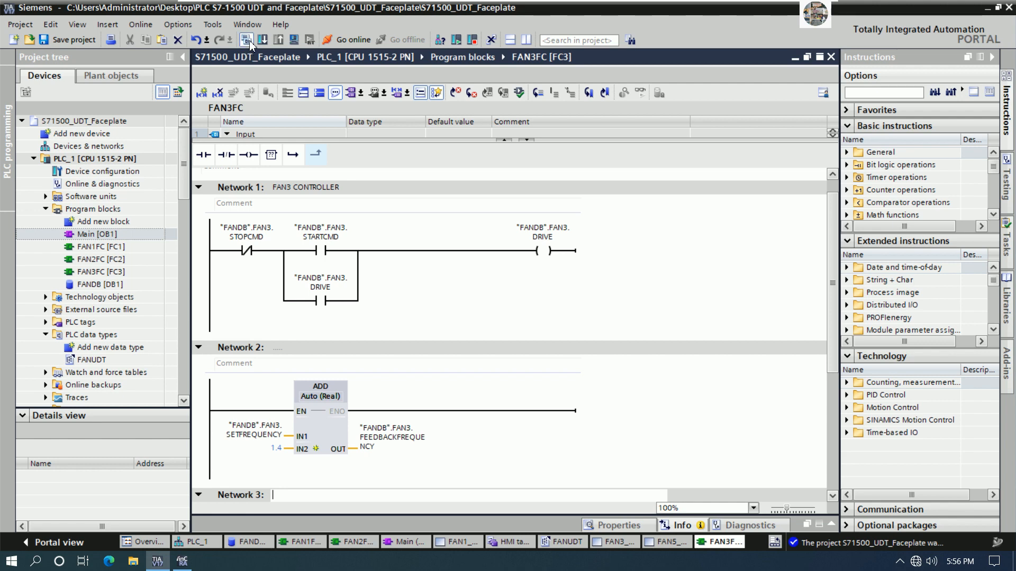
pyautogui.click(246, 40)
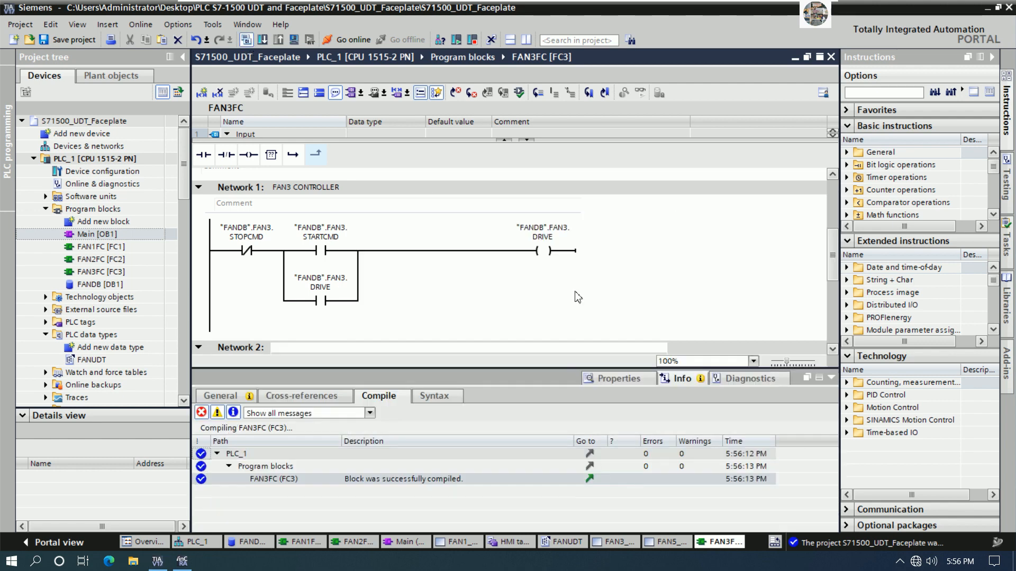
pyautogui.click(409, 540)
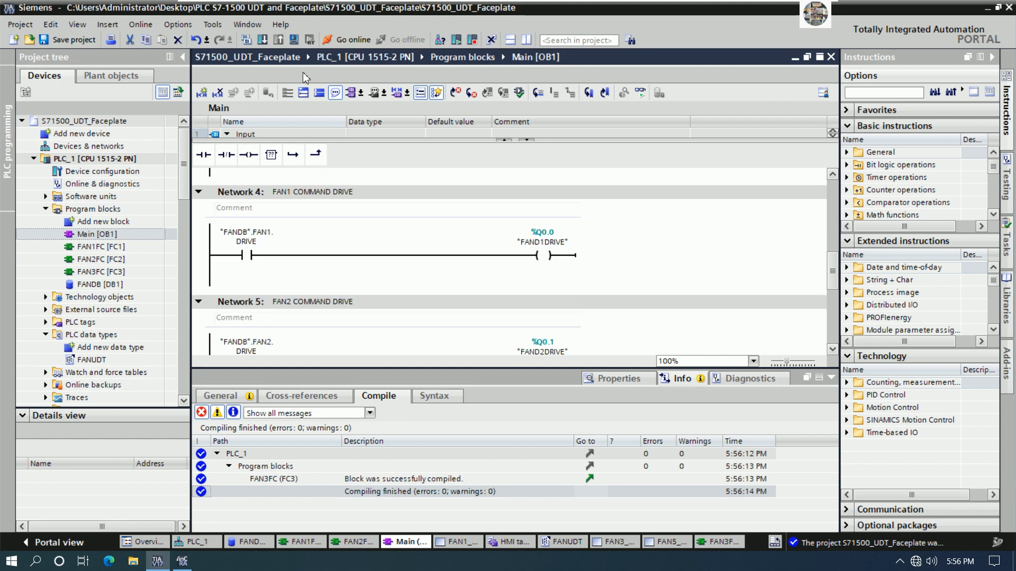
pyautogui.click(247, 42)
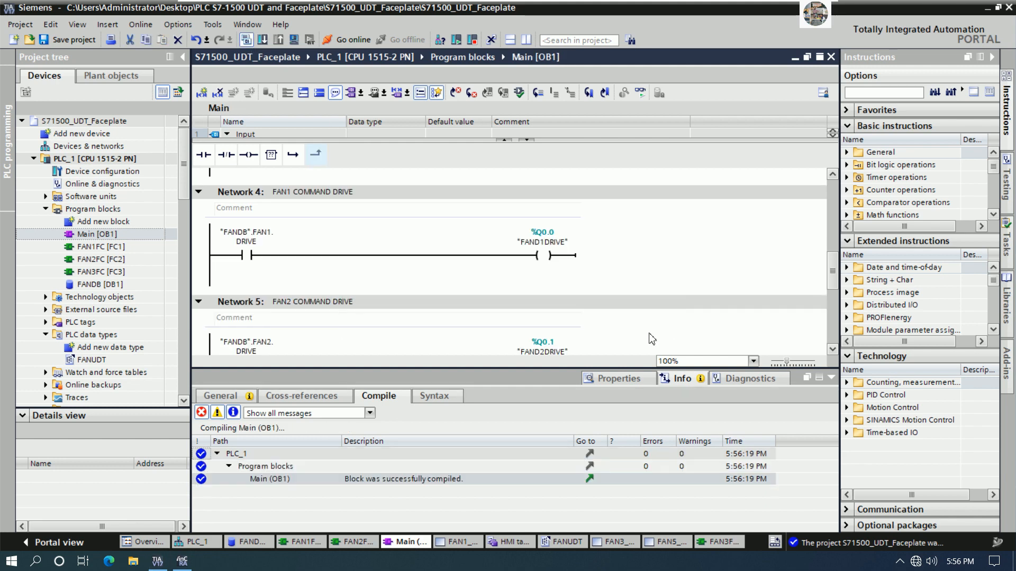
pyautogui.click(831, 379)
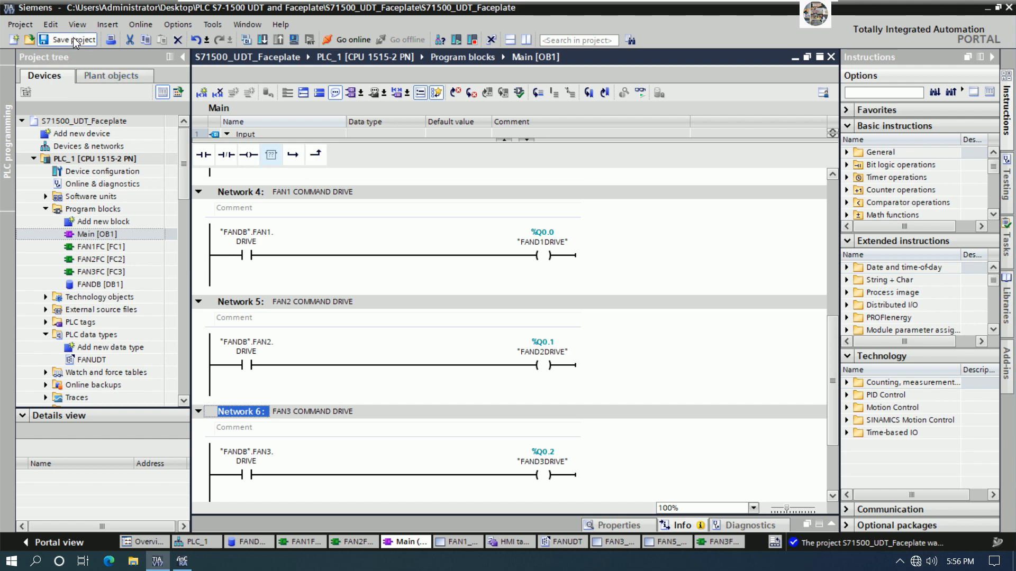
# Save the project and load the software to PLC_1 as a consistent download.
pyautogui.hotkey('ctrl', 's')
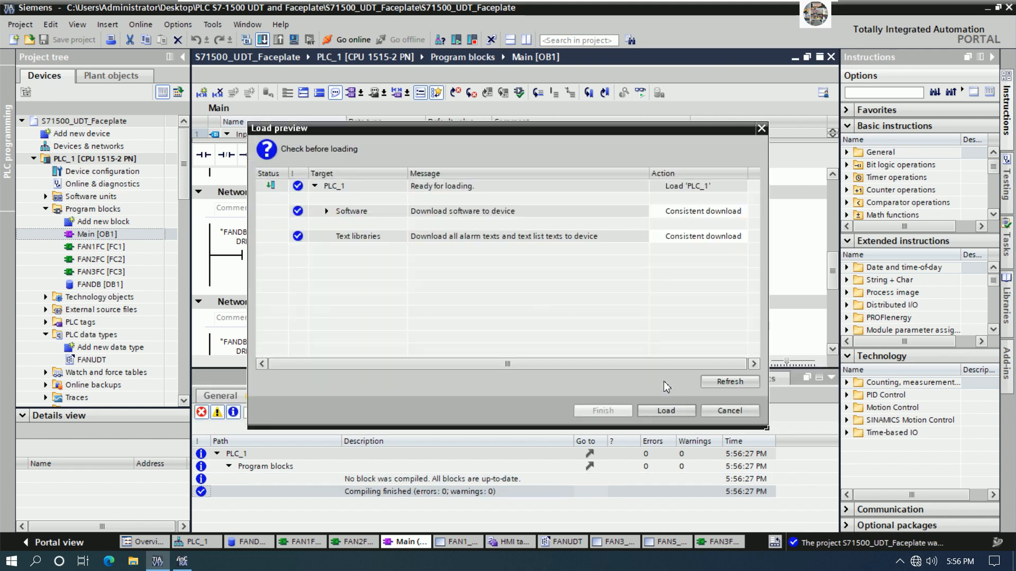
pyautogui.click(663, 411)
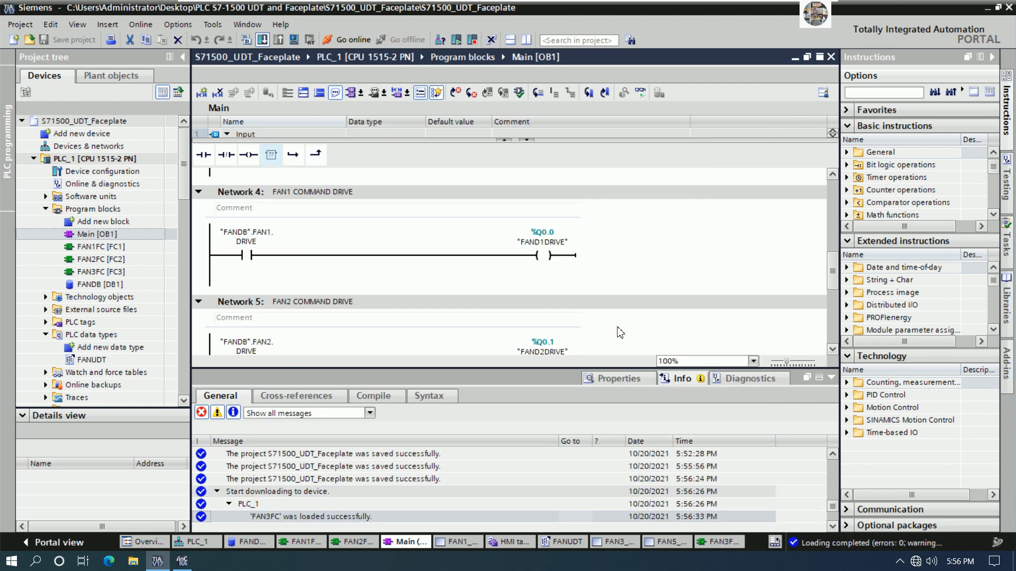
pyautogui.click(829, 379)
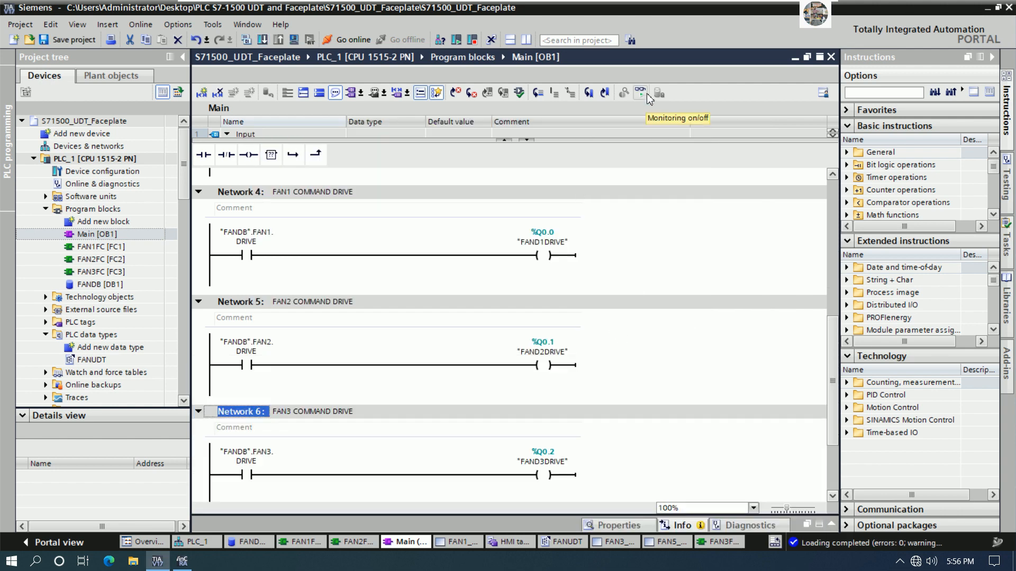
# Turn on online monitoring of Main [OB1] and examine the FAN1, FAN2 and FAN3 command drive networks in a widened editor.
pyautogui.click(644, 94)
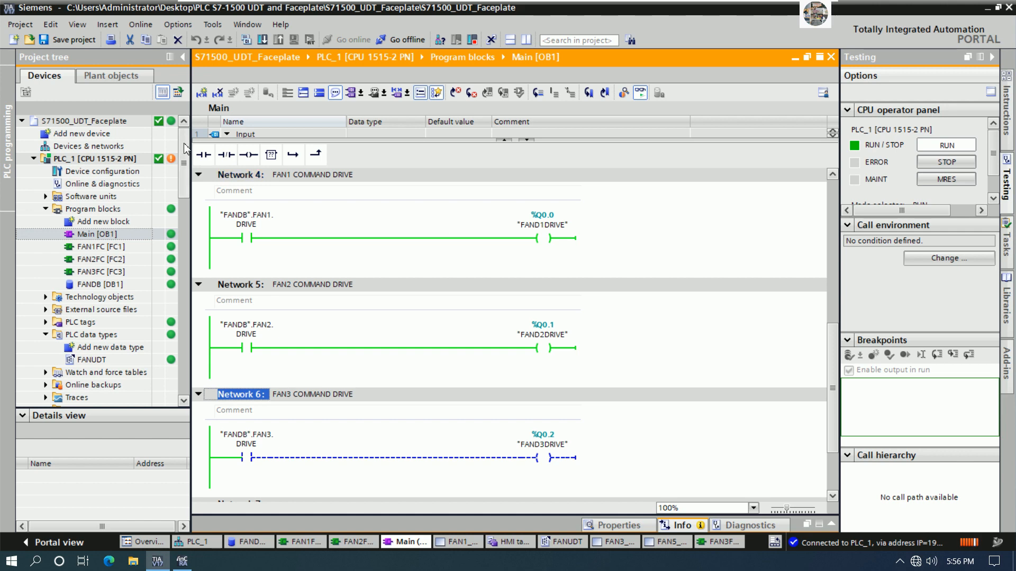
pyautogui.click(185, 58)
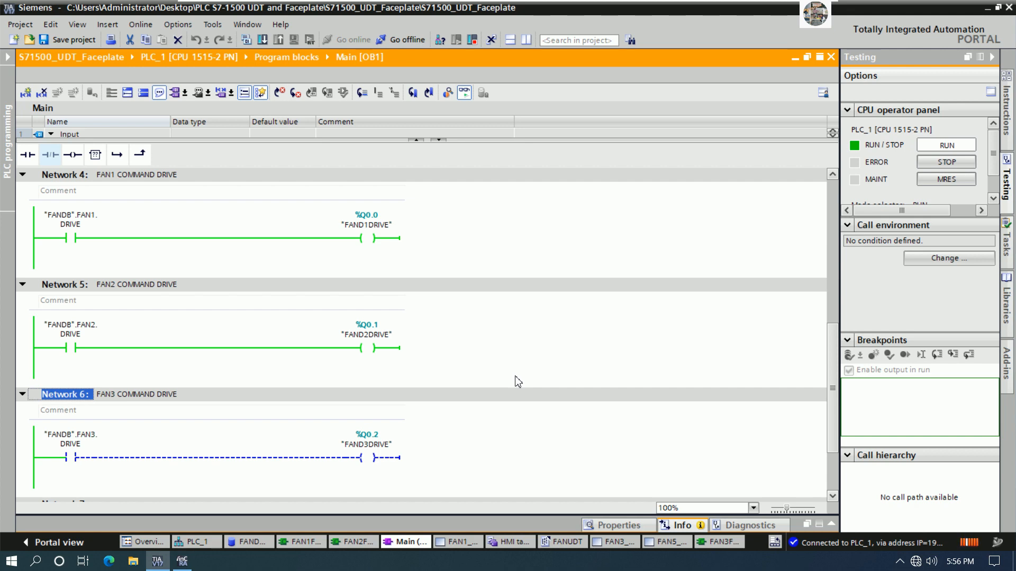
pyautogui.scroll(-3, 463, 339)
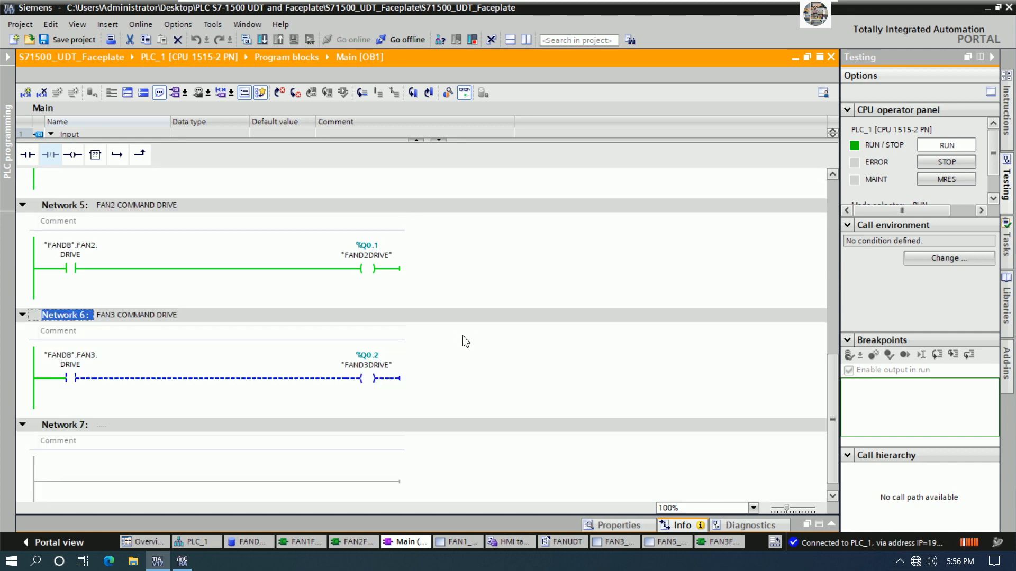
pyautogui.scroll(-1, 464, 349)
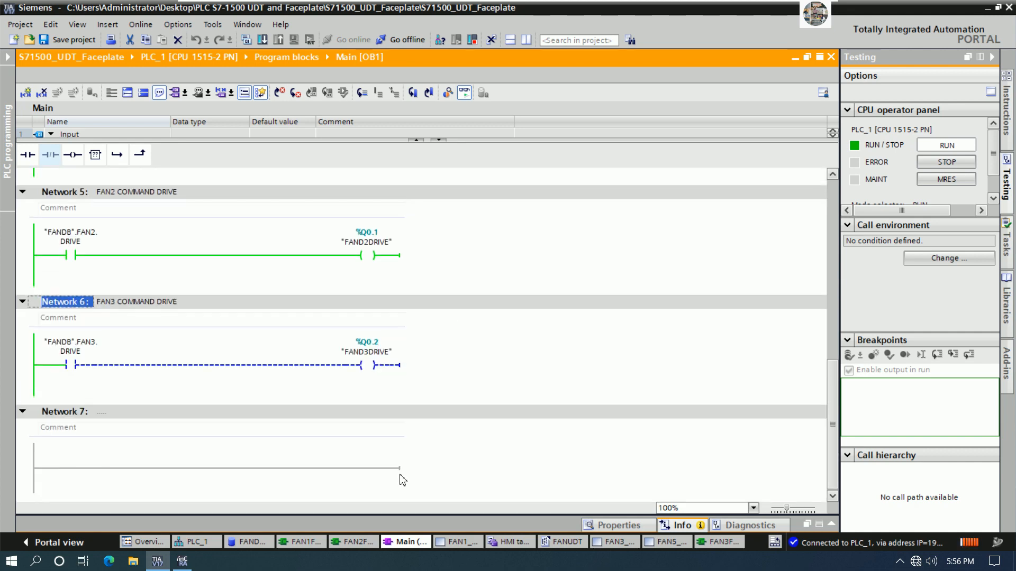
# Switch to WinCC Runtime Advanced and place its window beside the monitored Main [OB1] networks.
pyautogui.click(611, 542)
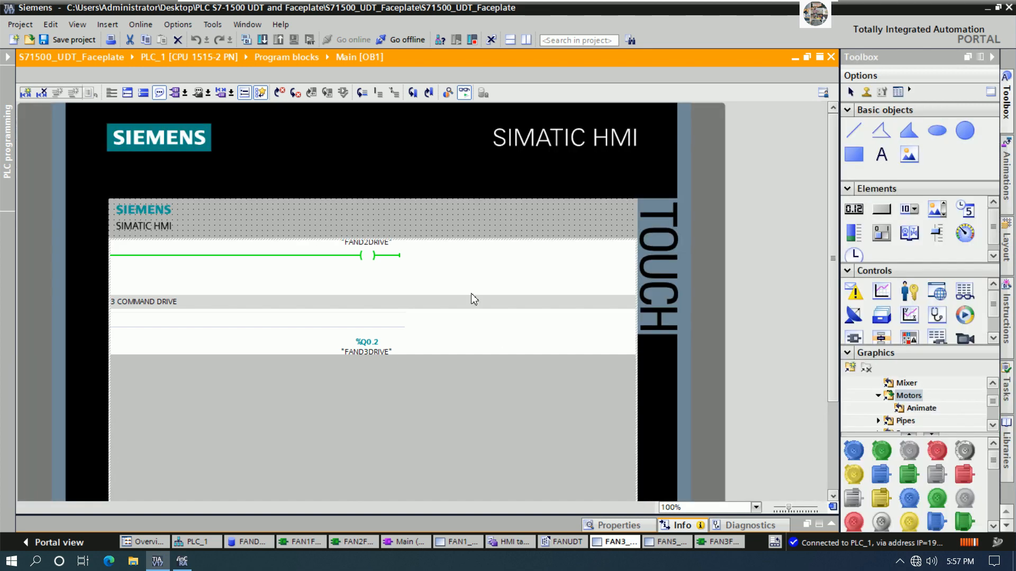
pyautogui.click(190, 564)
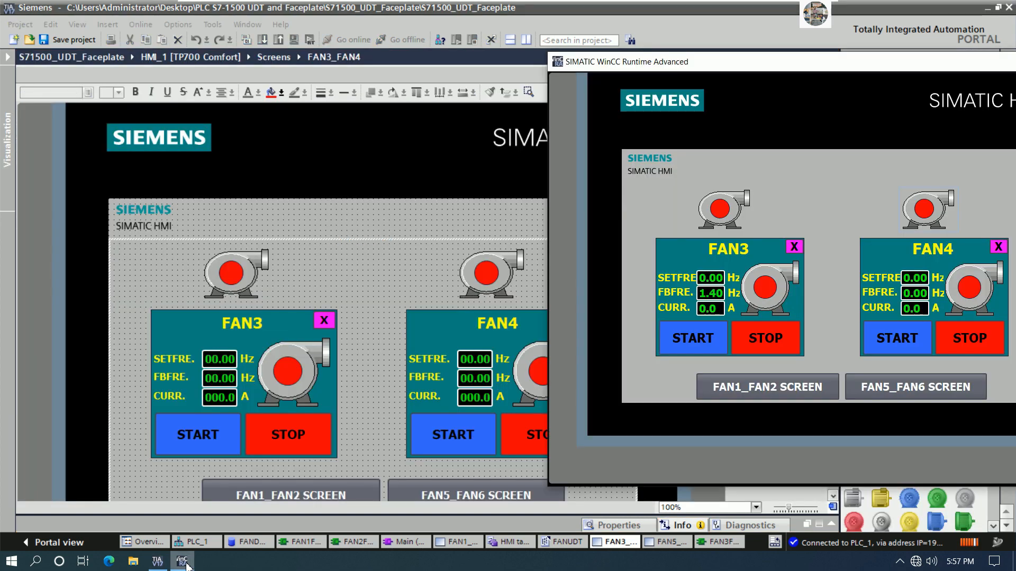
pyautogui.click(402, 542)
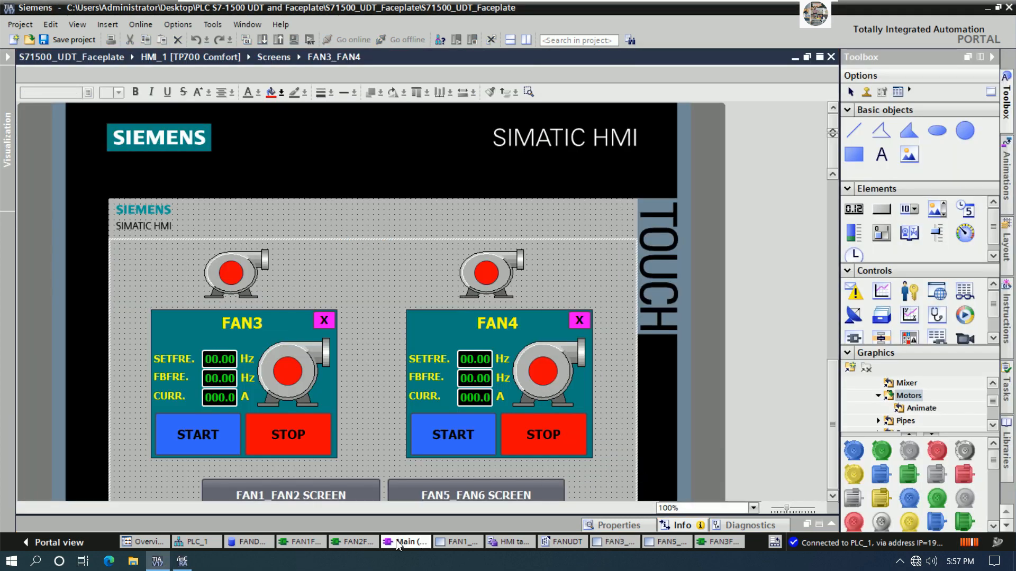
pyautogui.click(190, 565)
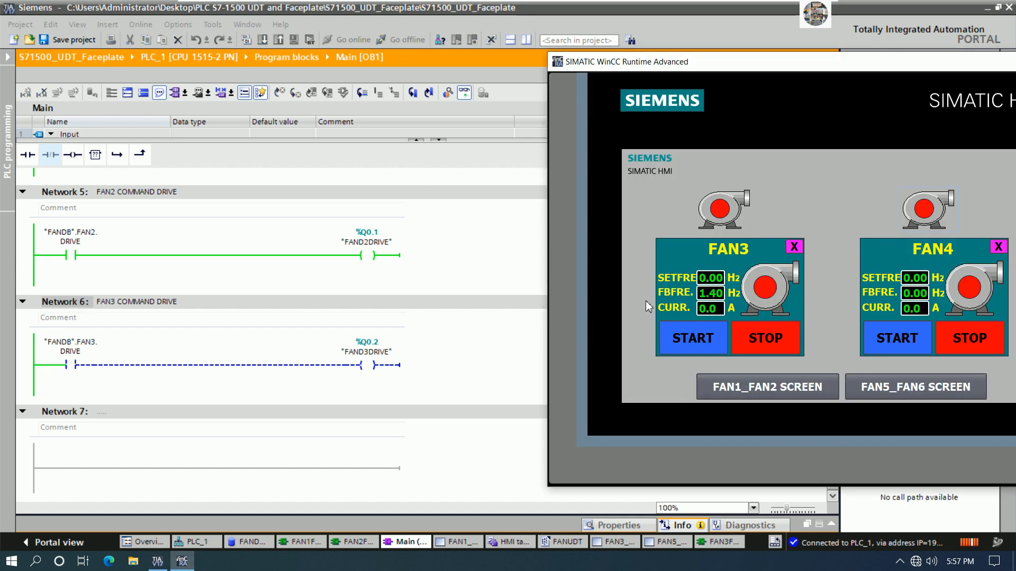
pyautogui.moveTo(715, 71); pyautogui.dragTo(651, 75)
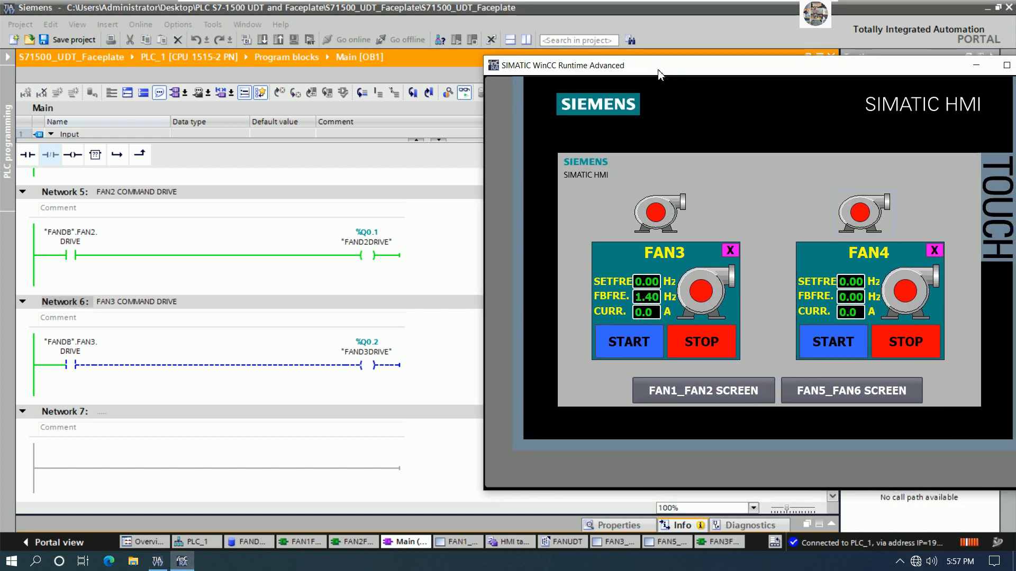
# On the runtime's FAN1_FAN2 screen, stop FAN1 and FAN2 and start both fans again to test their outputs.
pyautogui.click(711, 395)
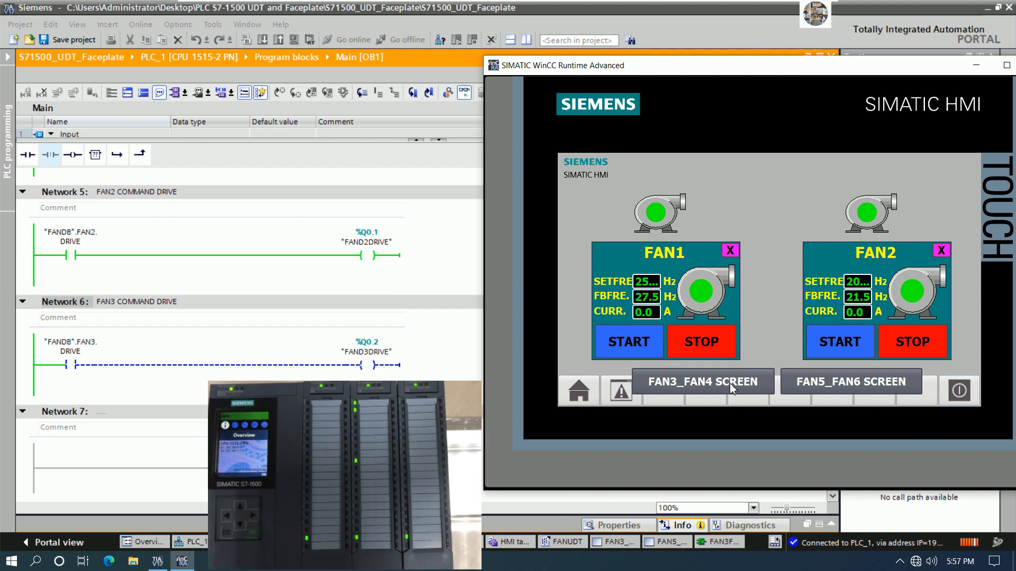
pyautogui.click(706, 346)
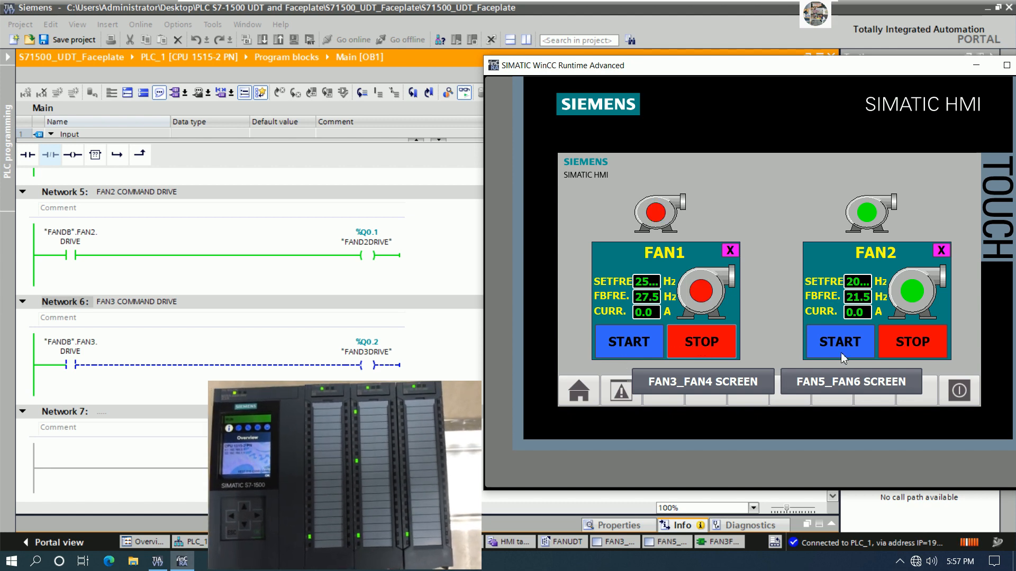
pyautogui.click(926, 344)
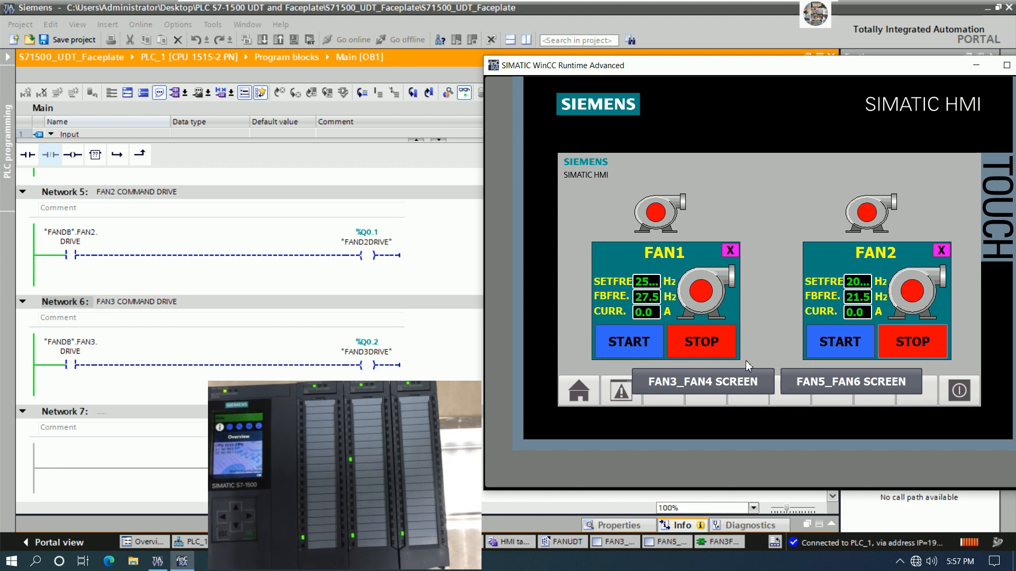
pyautogui.click(637, 352)
pyautogui.click(829, 339)
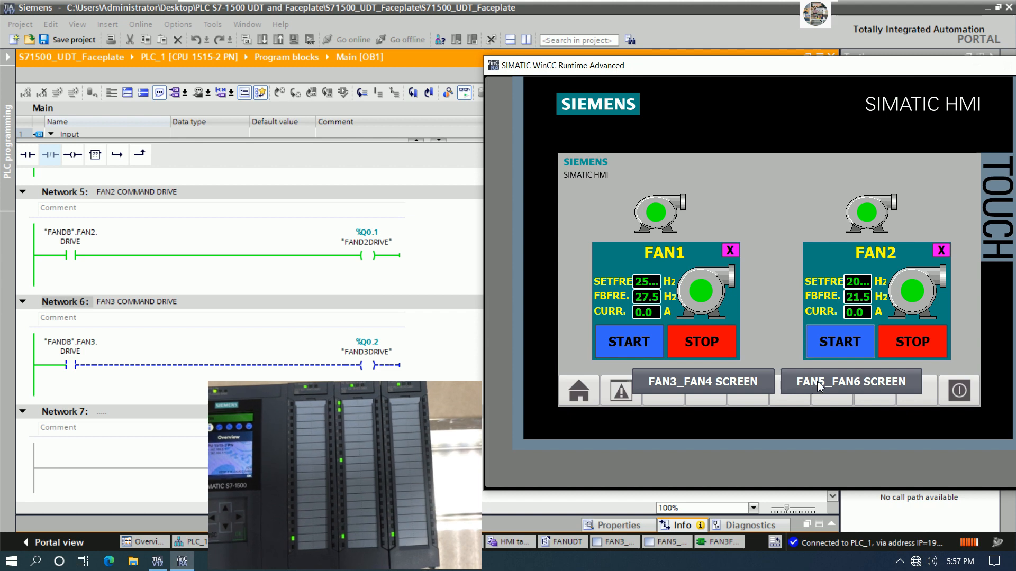
# Open the runtime's FAN3_FAN4 screen and start FAN3 to test its output.
pyautogui.click(731, 385)
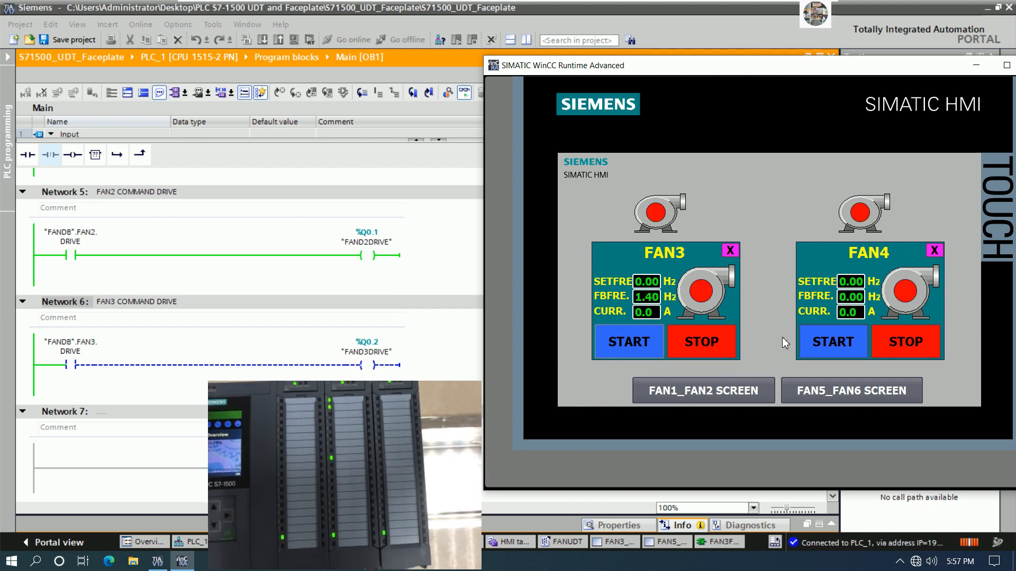
pyautogui.click(631, 338)
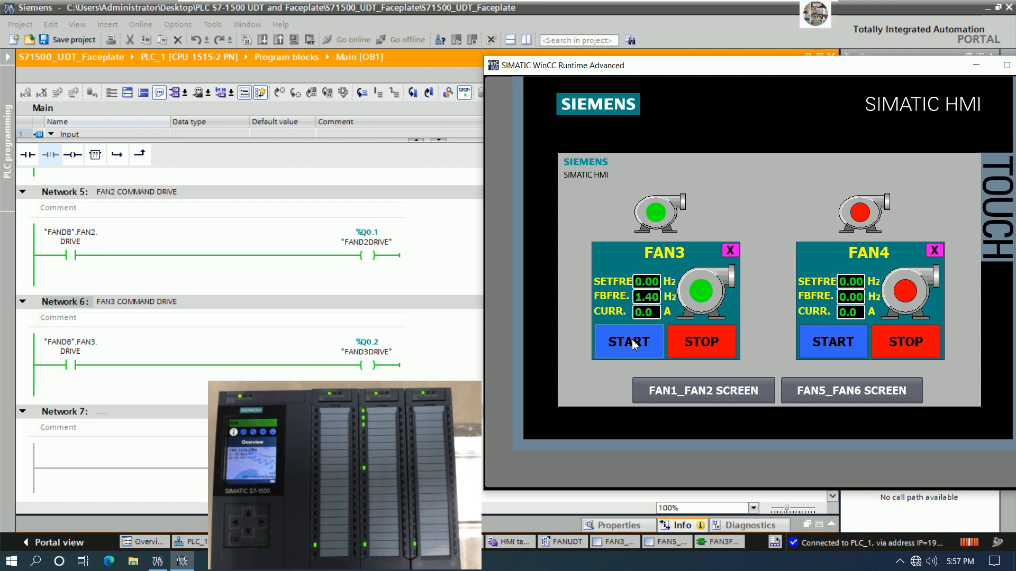
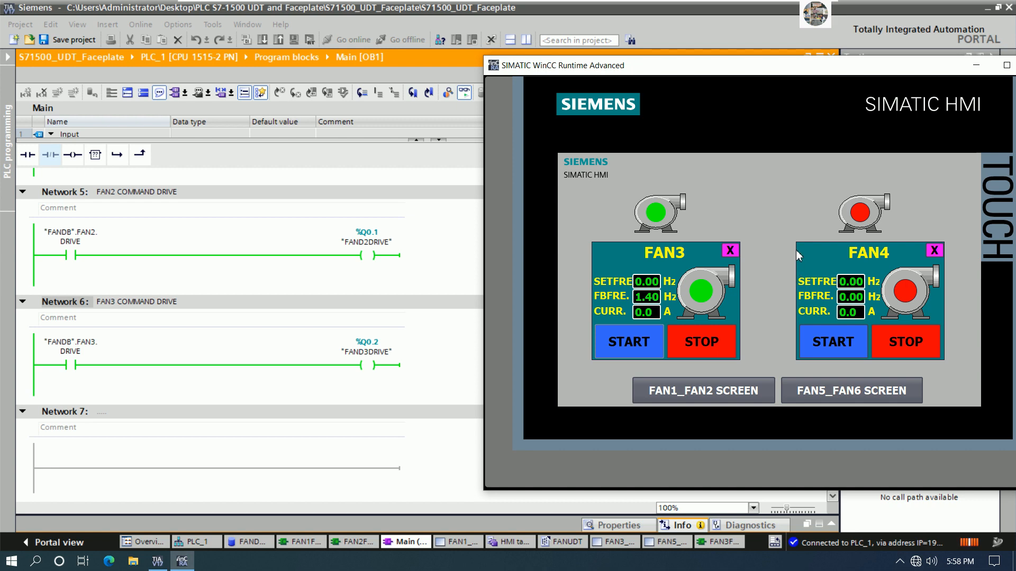
# Switch back to TIA Portal, open the FANDB [DB1] data block and expand the FAN4 and FAN5 structures.
pyautogui.click(8, 57)
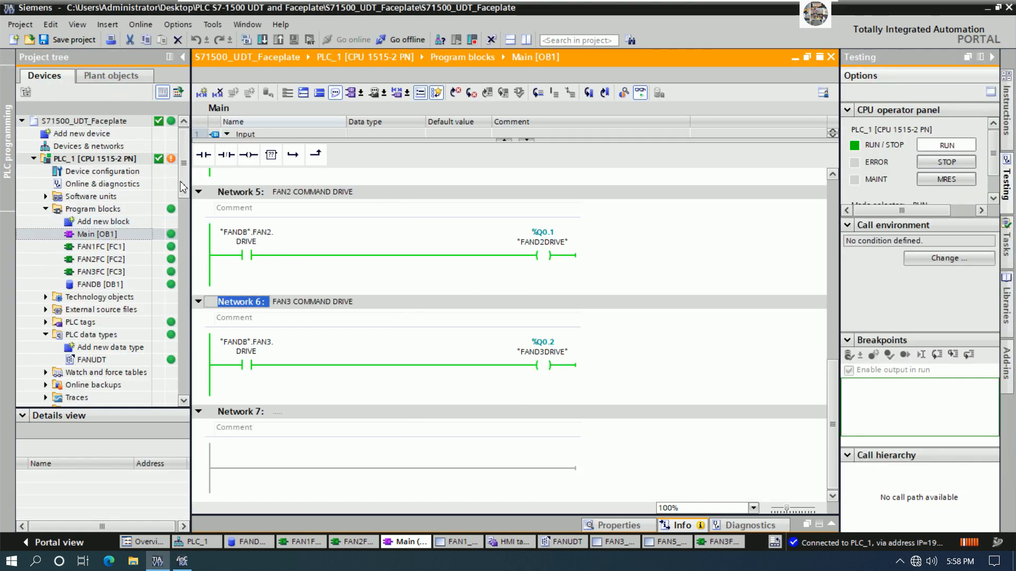
pyautogui.doubleClick(102, 285)
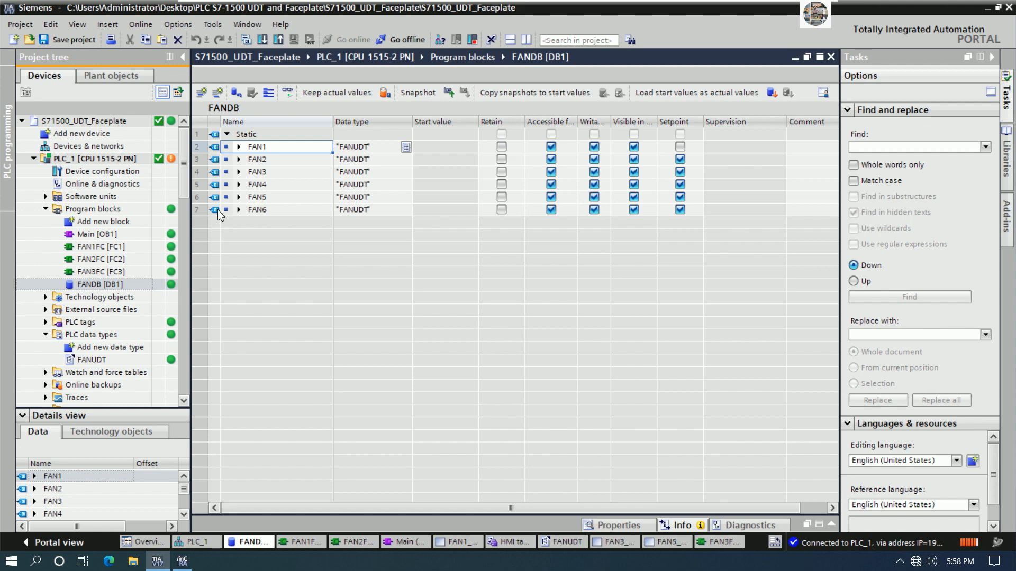
pyautogui.click(239, 185)
pyautogui.click(238, 285)
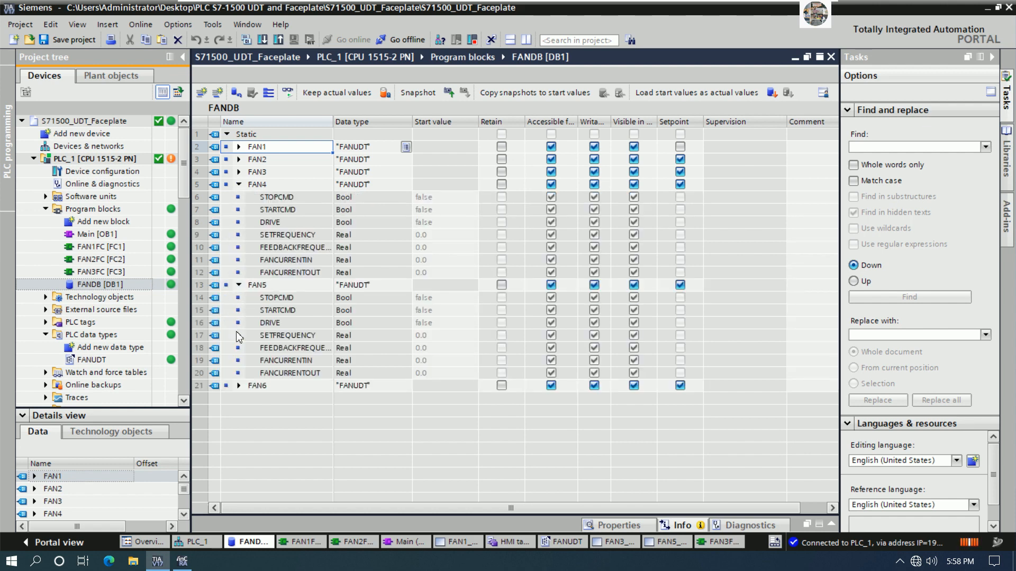
# Expand the FAN6 structure, monitor FANDB's live values, and bring WinCC Runtime Advanced beside the Monitor value column.
pyautogui.click(238, 385)
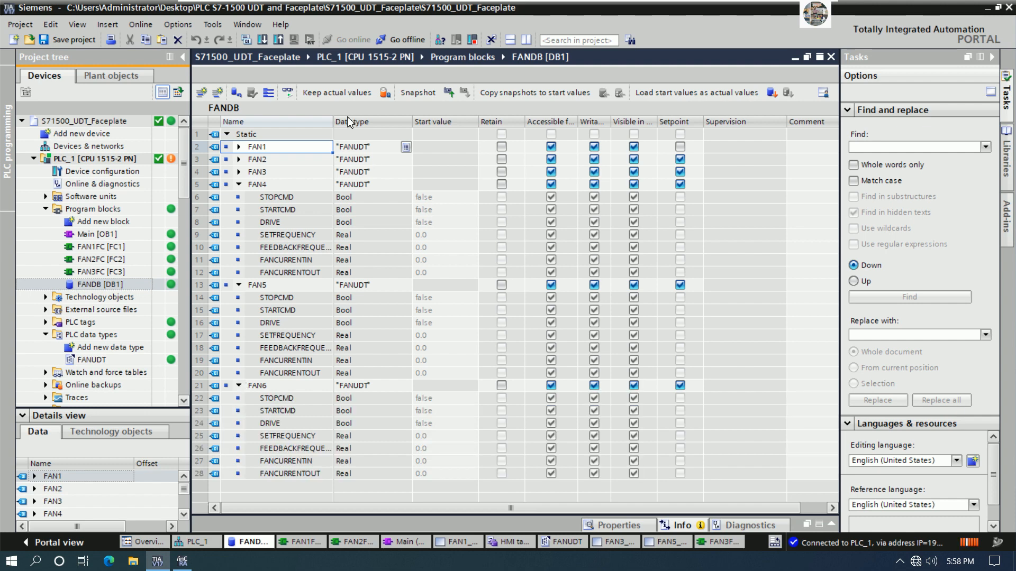
pyautogui.click(287, 92)
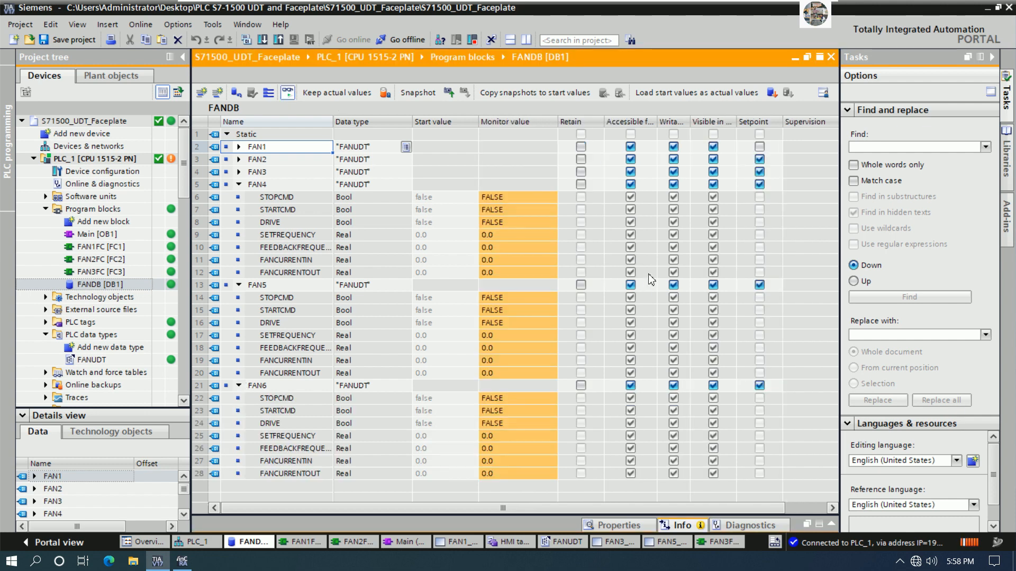
pyautogui.click(182, 560)
pyautogui.moveTo(668, 69); pyautogui.dragTo(756, 96)
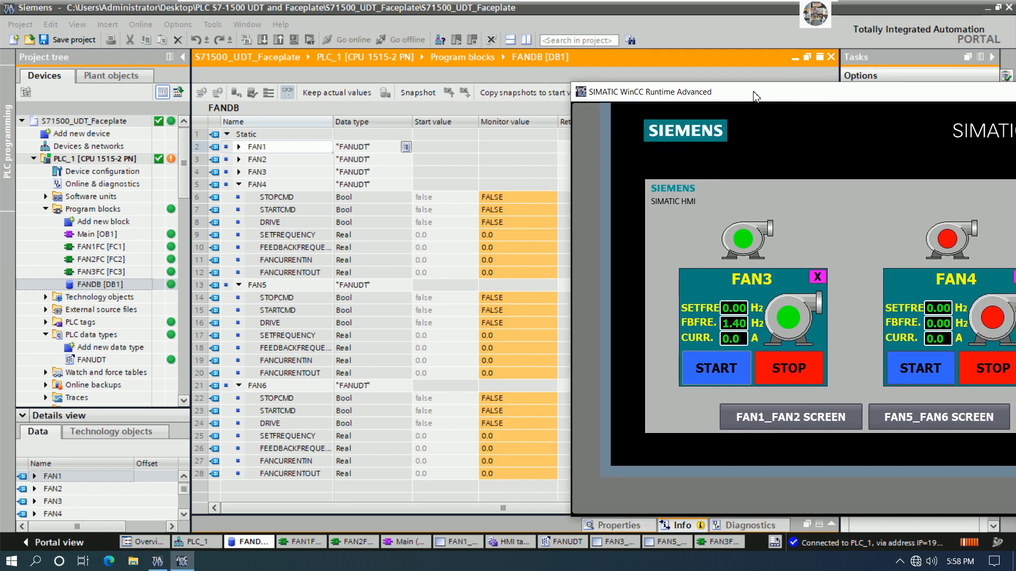
# Test the FAN4 faceplate's start, stop and start commands against the monitored FANDB values.
pyautogui.click(920, 372)
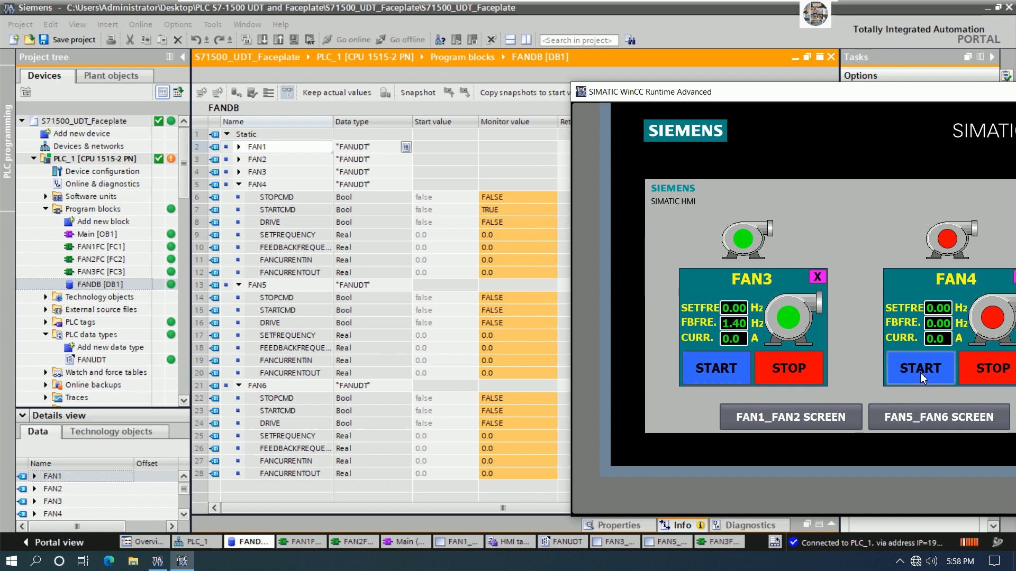
pyautogui.click(978, 375)
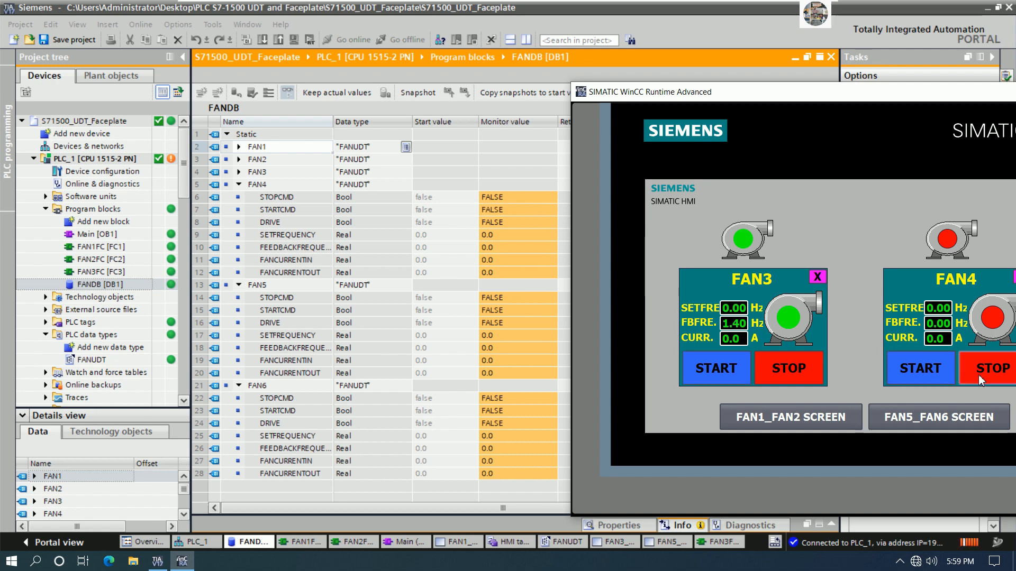
pyautogui.click(905, 370)
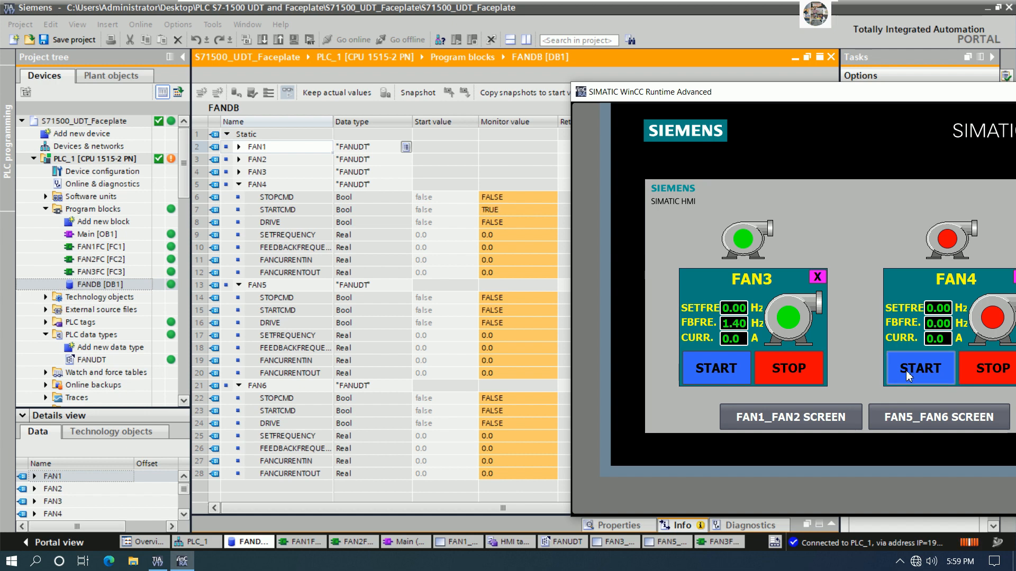
# Go to the runtime's FAN5_FAN6 screen, open the FAN5 faceplate and test its start, stop and start commands.
pyautogui.click(928, 421)
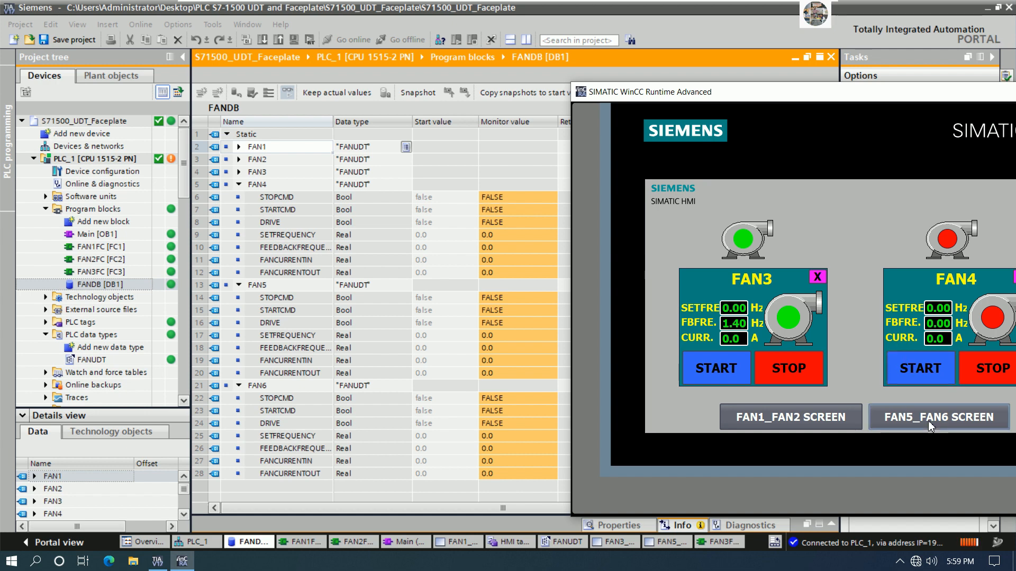
pyautogui.click(772, 246)
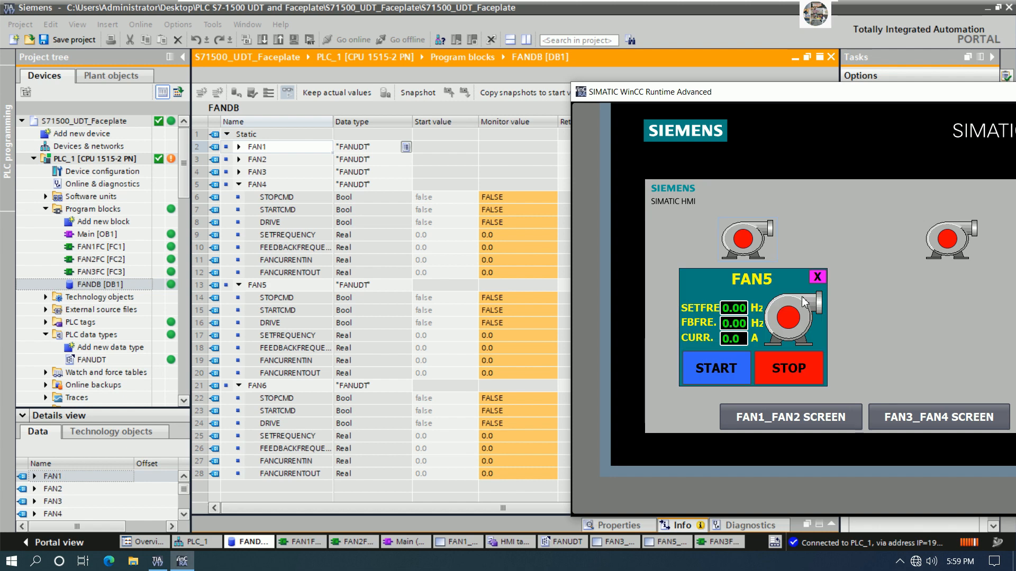
pyautogui.click(719, 369)
pyautogui.click(786, 370)
pyautogui.click(715, 370)
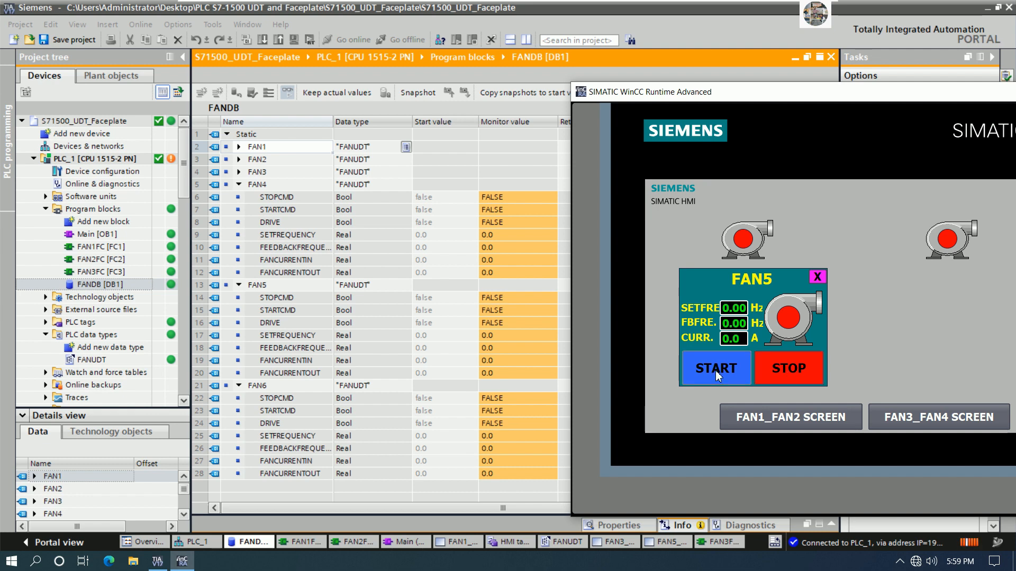
# Open the FAN6 faceplate and test its start, stop and start commands against the monitored FANDB values.
pyautogui.click(966, 237)
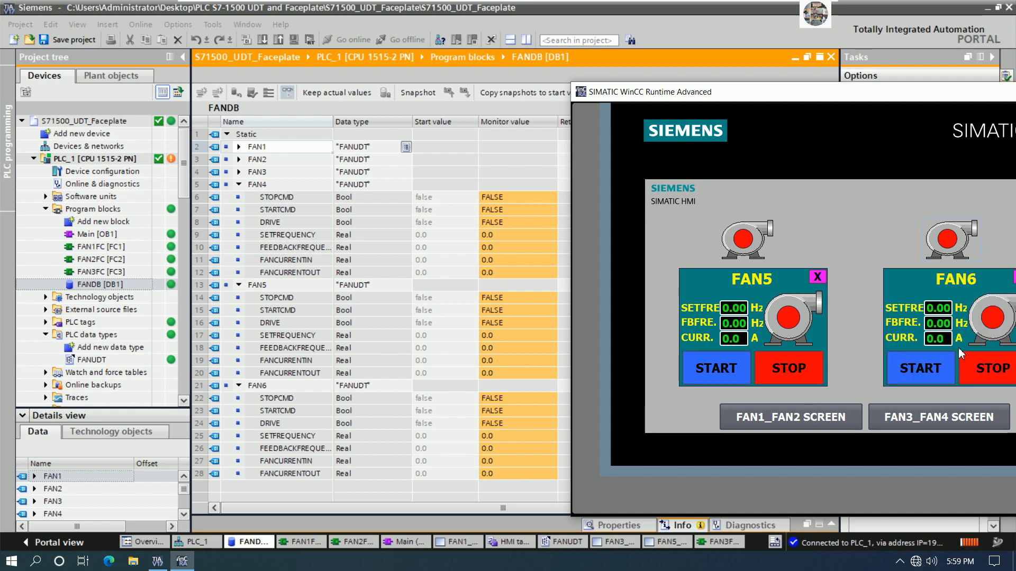
pyautogui.moveTo(875, 97); pyautogui.dragTo(868, 100)
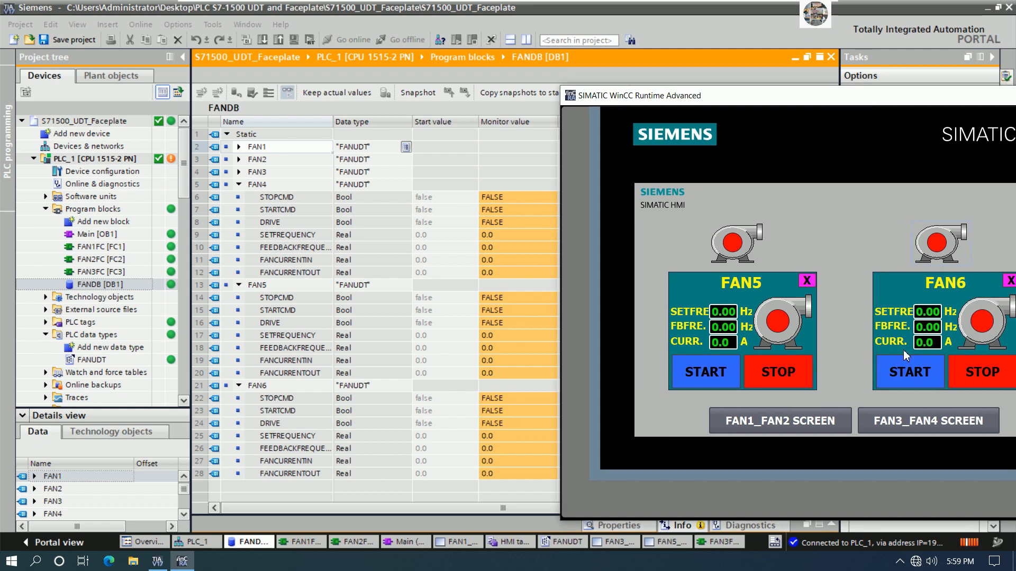
pyautogui.click(896, 376)
pyautogui.click(967, 379)
pyautogui.click(913, 369)
# Close WinCC Runtime Advanced and take PLC_1 offline in TIA Portal.
pyautogui.moveTo(910, 94); pyautogui.dragTo(809, 99)
pyautogui.click(1007, 98)
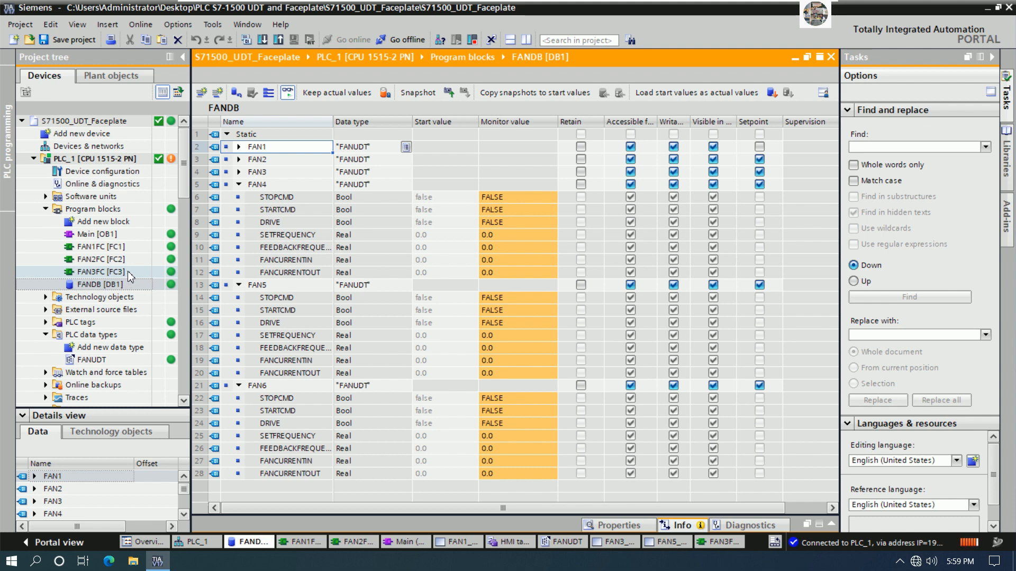
pyautogui.click(162, 159)
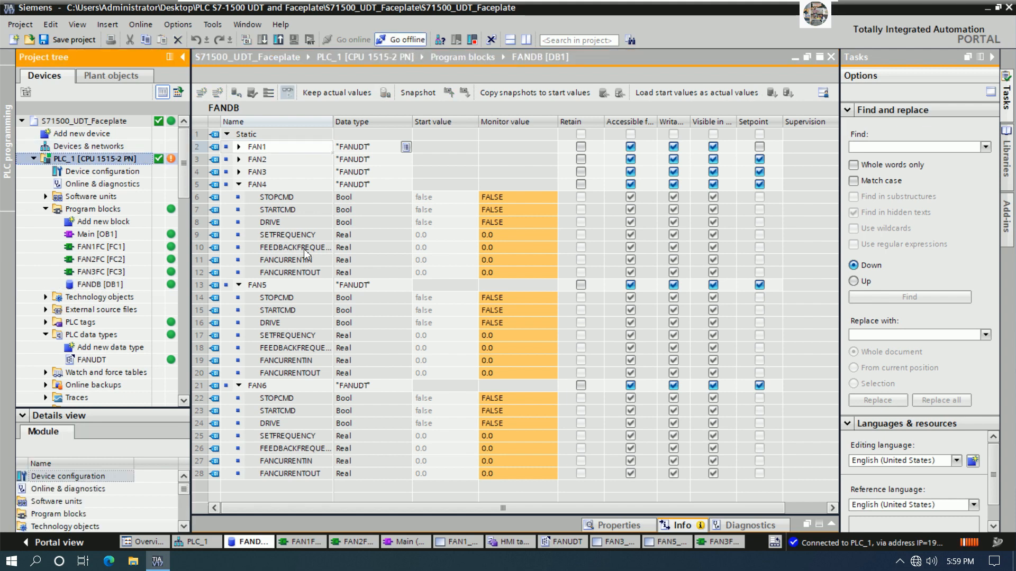
pyautogui.click(401, 39)
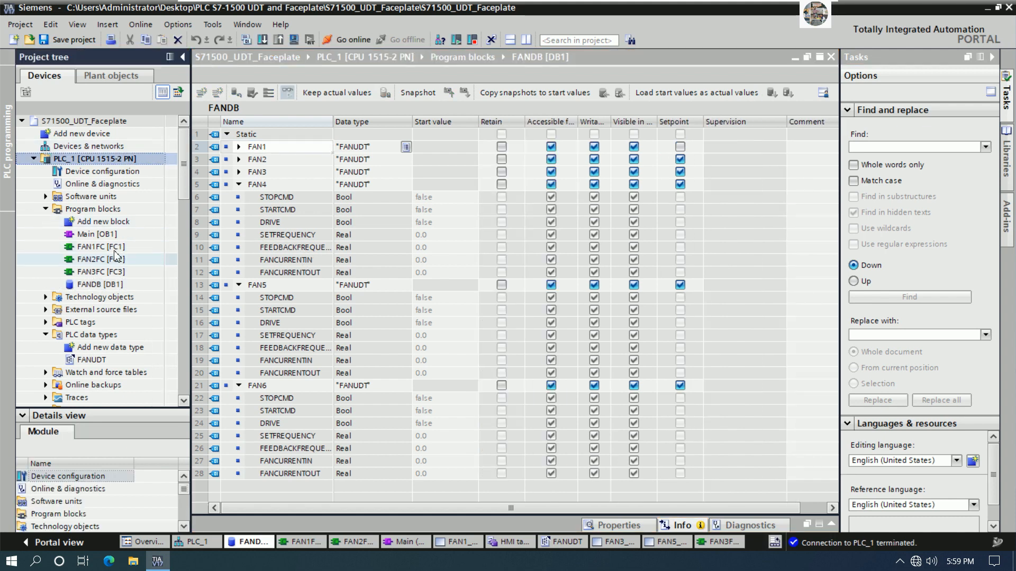
# Copy the FAN3FC [FC3] block and paste the duplicate into PLC_1's Program blocks folder.
pyautogui.click(105, 273)
pyautogui.rightClick(104, 273)
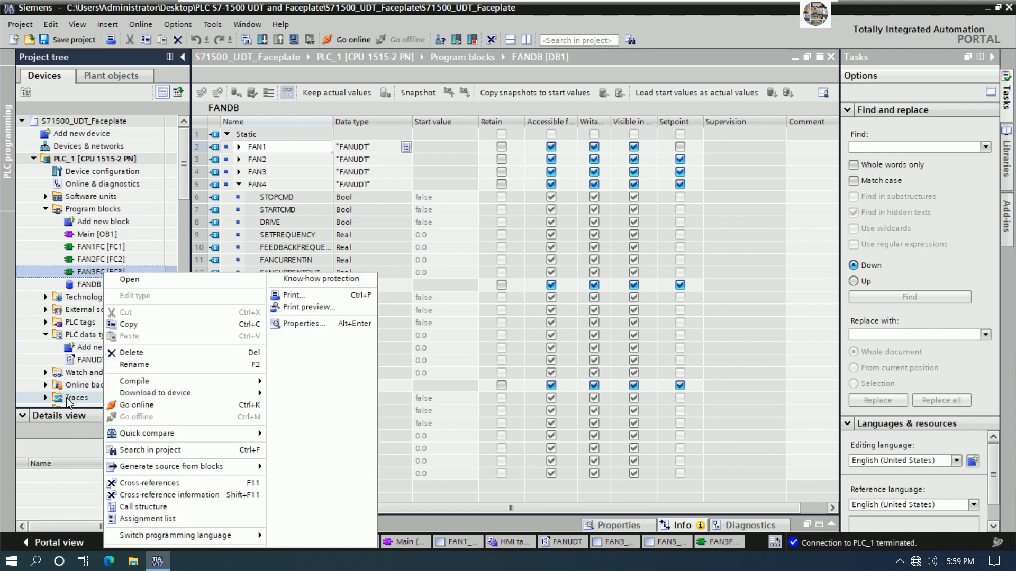
pyautogui.click(142, 324)
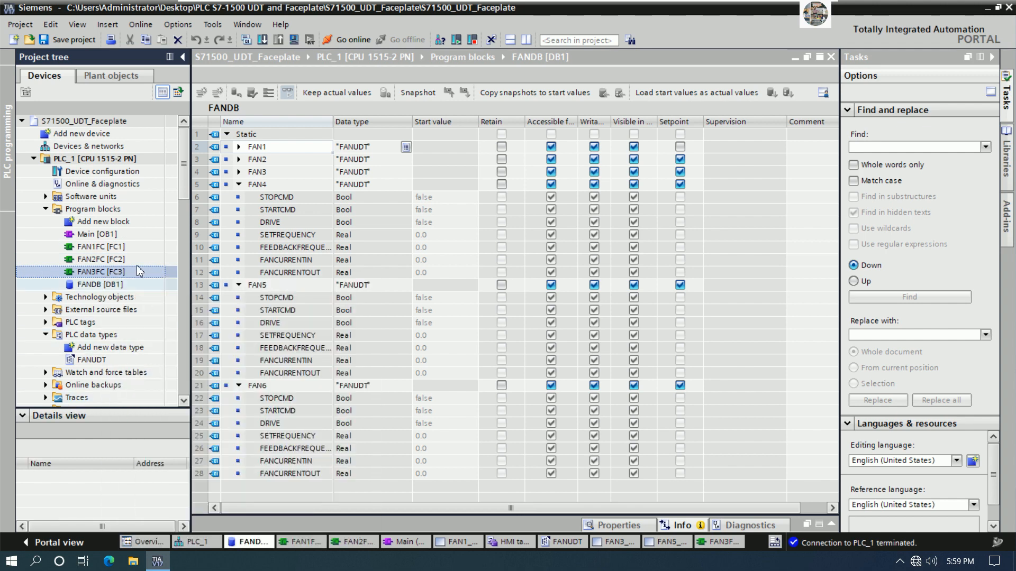
pyautogui.click(110, 222)
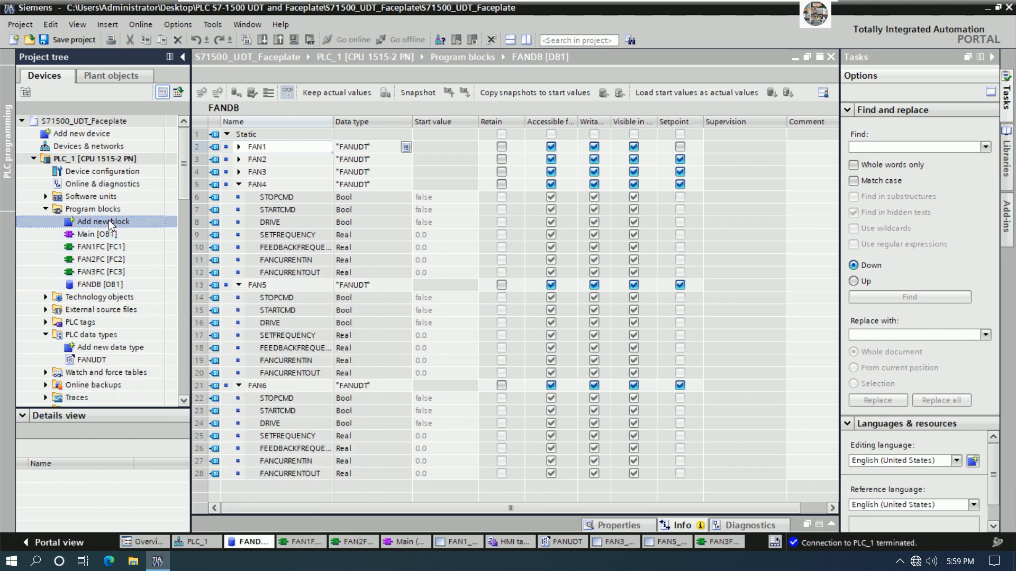
pyautogui.click(111, 209)
pyautogui.rightClick(111, 210)
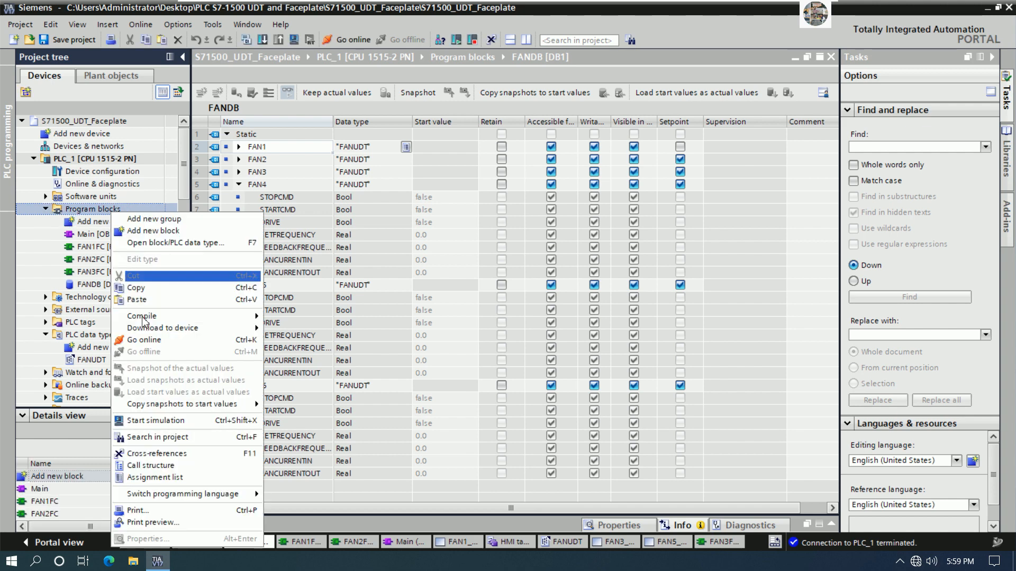
pyautogui.click(137, 300)
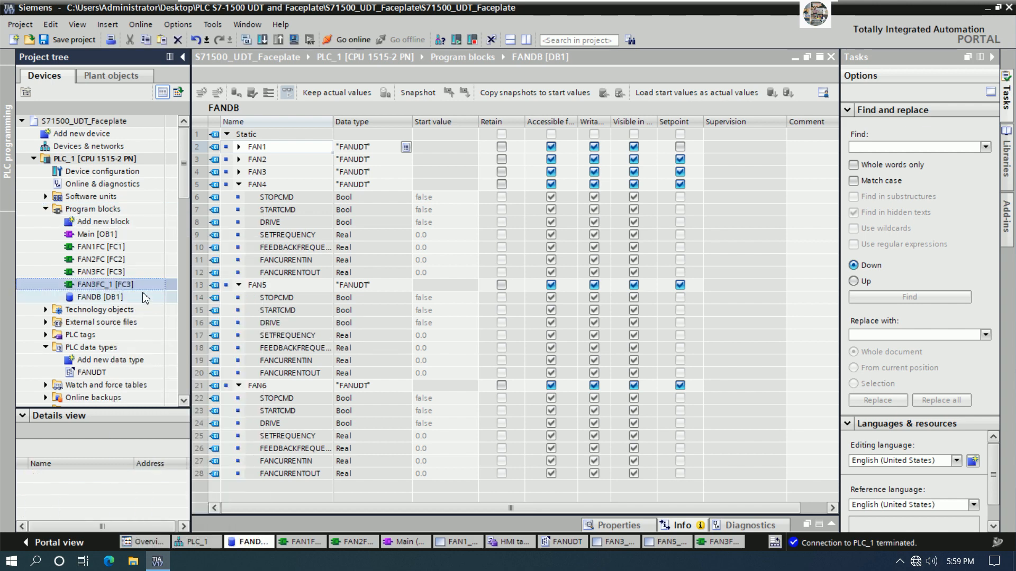
# Rename the pasted FAN3FC copy as FAN4FC and open it for editing.
pyautogui.rightClick(107, 284)
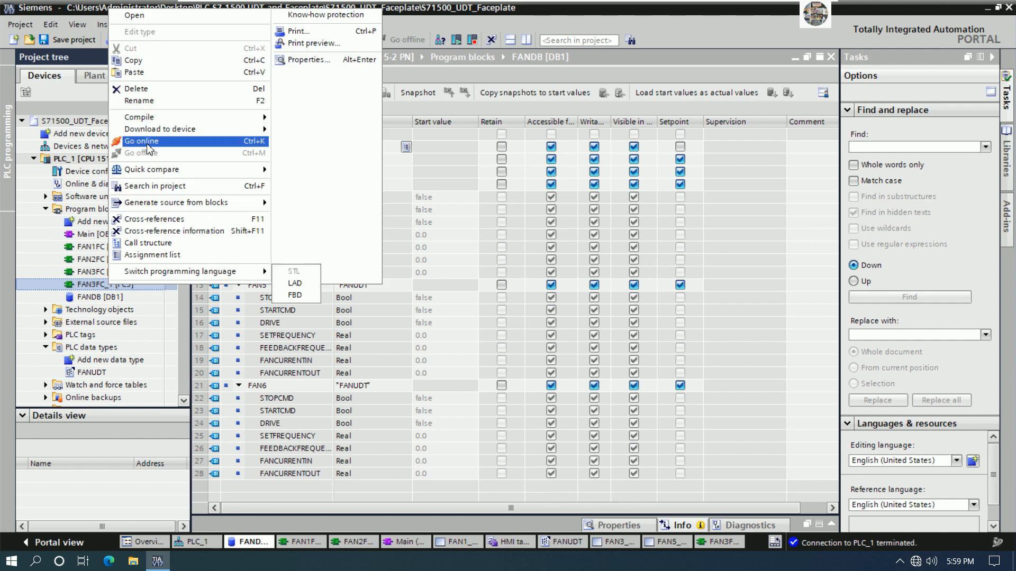
pyautogui.moveTo(153, 119)
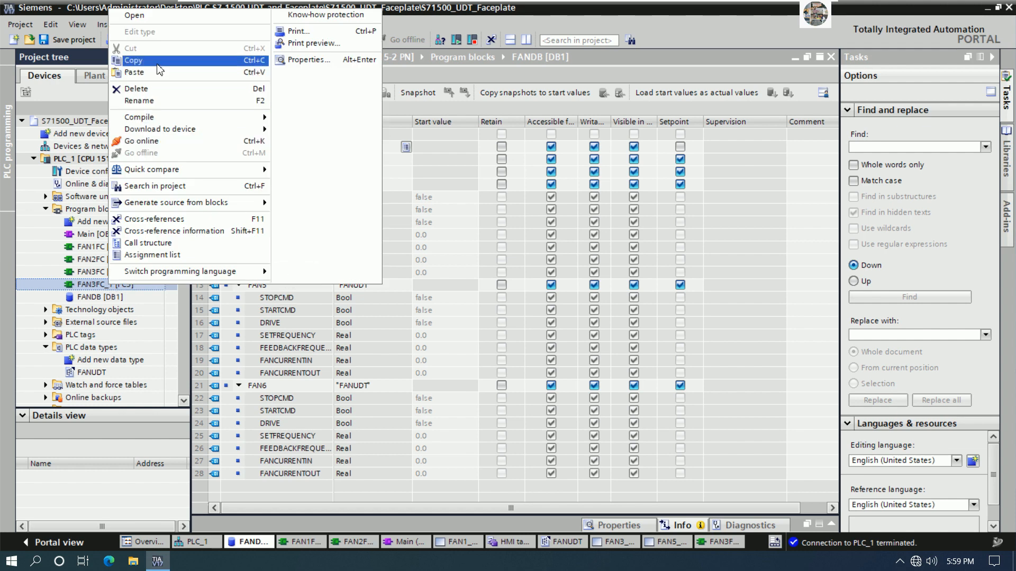
pyautogui.click(158, 101)
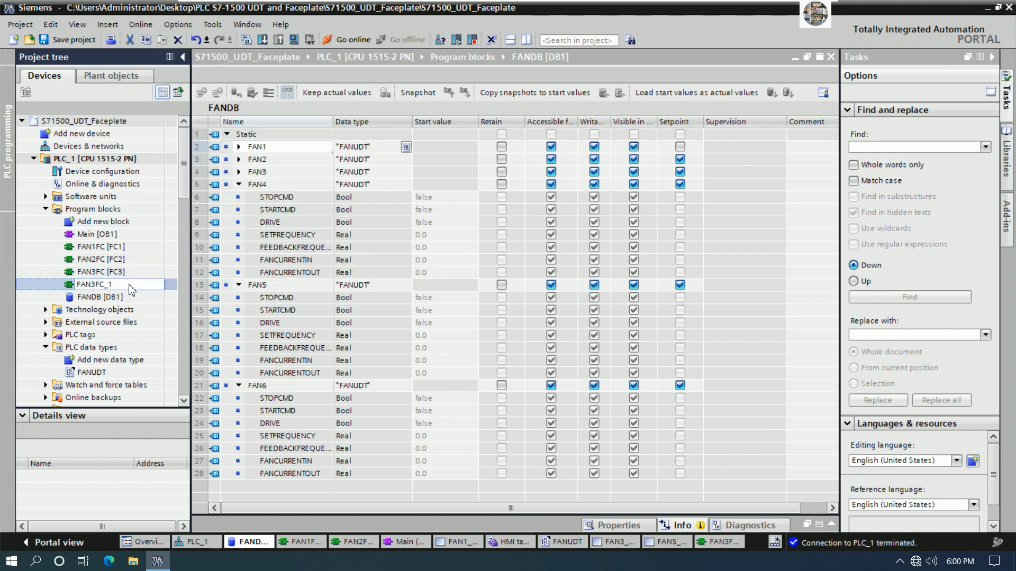
pyautogui.press('BackSpace')
pyautogui.press('BackSpace')
pyautogui.write('4')
pyautogui.press('Return')
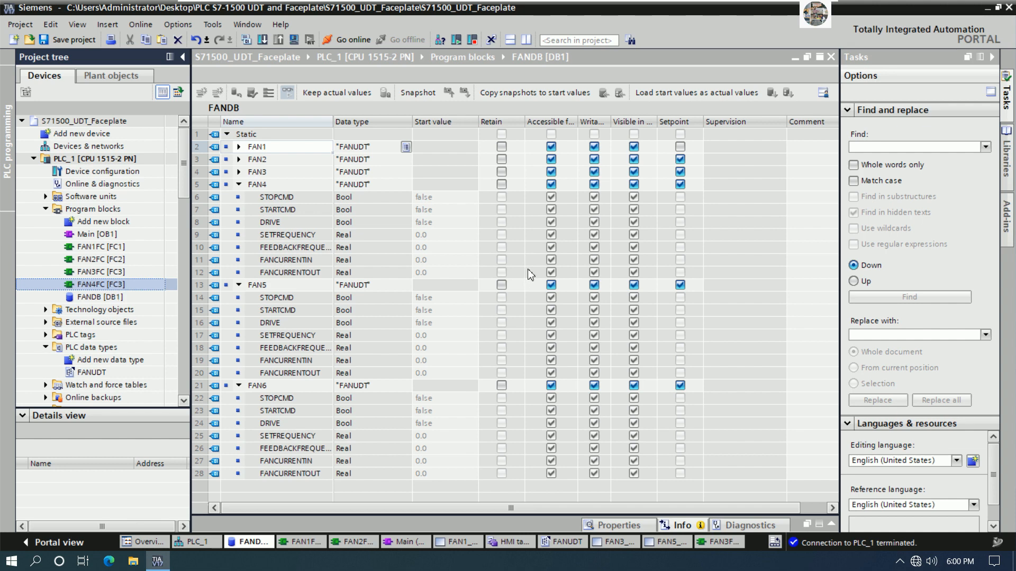
pyautogui.press('Return')
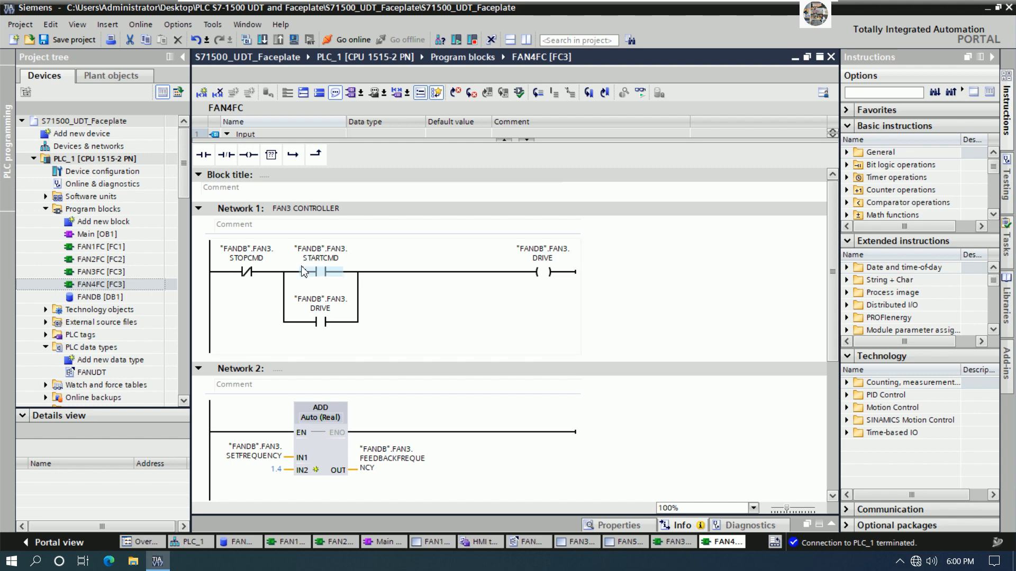
# In FAN4FC's Network 1, change the normally closed contact's operand to "FANDB".FAN4.STOPCMD.
pyautogui.click(238, 256)
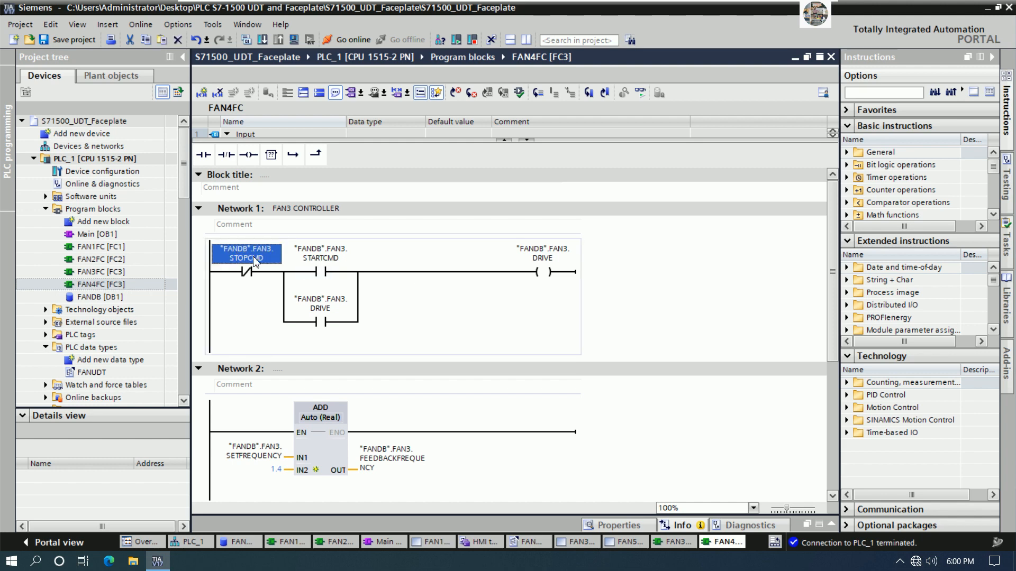
pyautogui.click(264, 257)
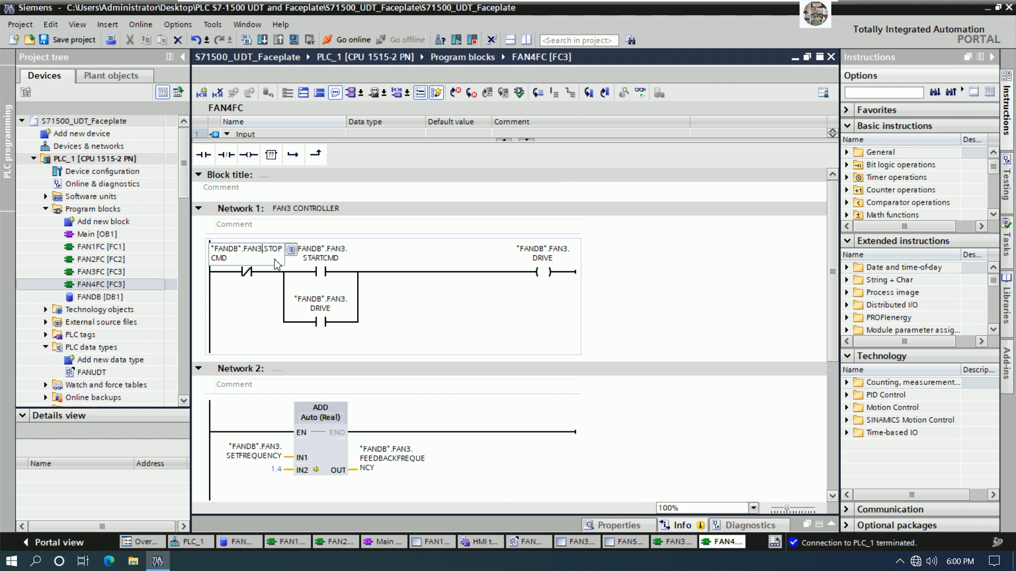
pyautogui.press('BackSpace')
pyautogui.write('4')
pyautogui.press('End')
# Change the Network 1 start contact's operand to "FANDB".FAN4.STARTCMD.
pyautogui.click(326, 247)
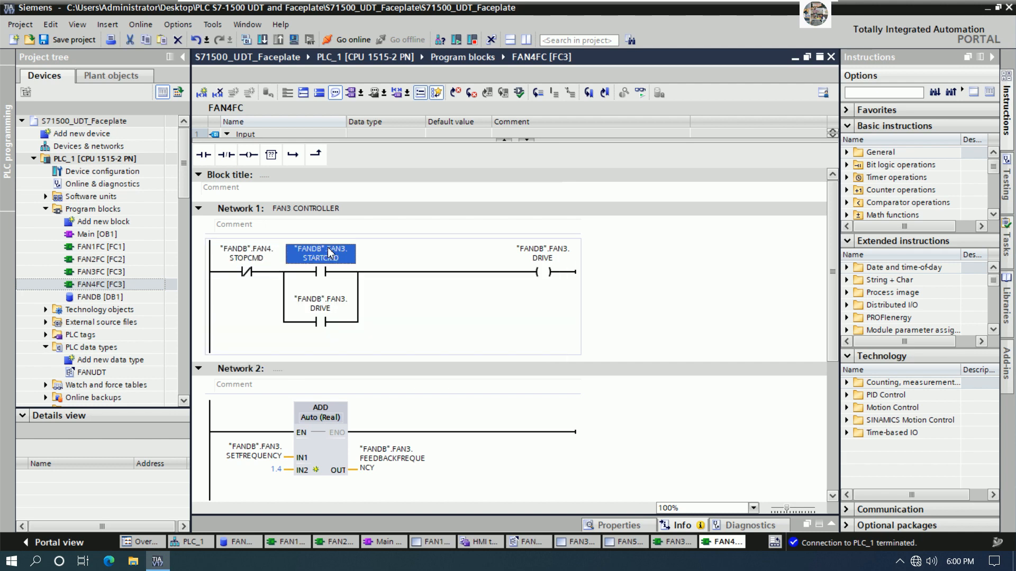
pyautogui.click(329, 253)
pyautogui.click(338, 252)
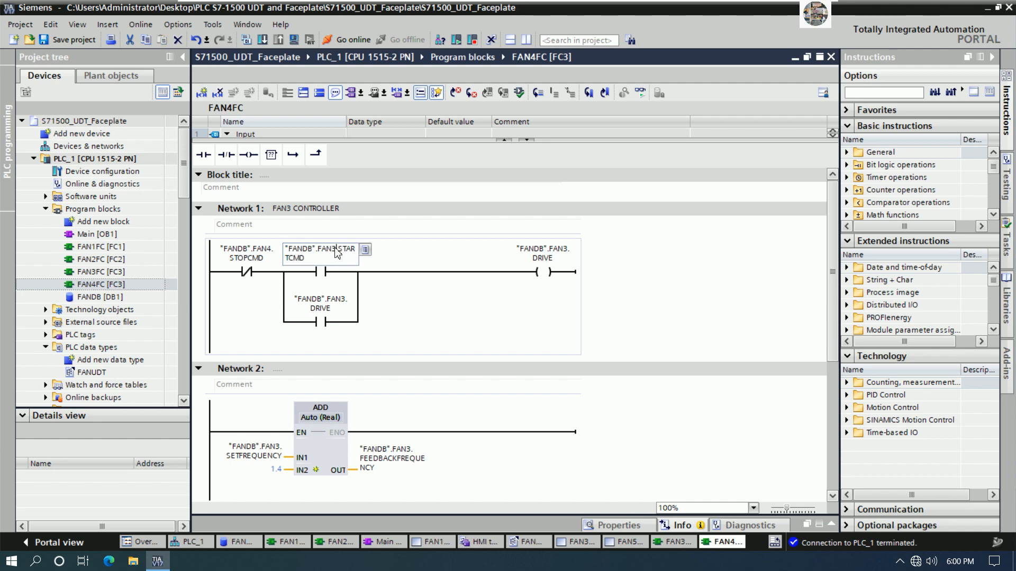
pyautogui.press('BackSpace')
pyautogui.write('4')
pyautogui.press('End')
# Change the Network 1 output coil's operand to "FANDB".FAN4.DRIVE.
pyautogui.click(566, 255)
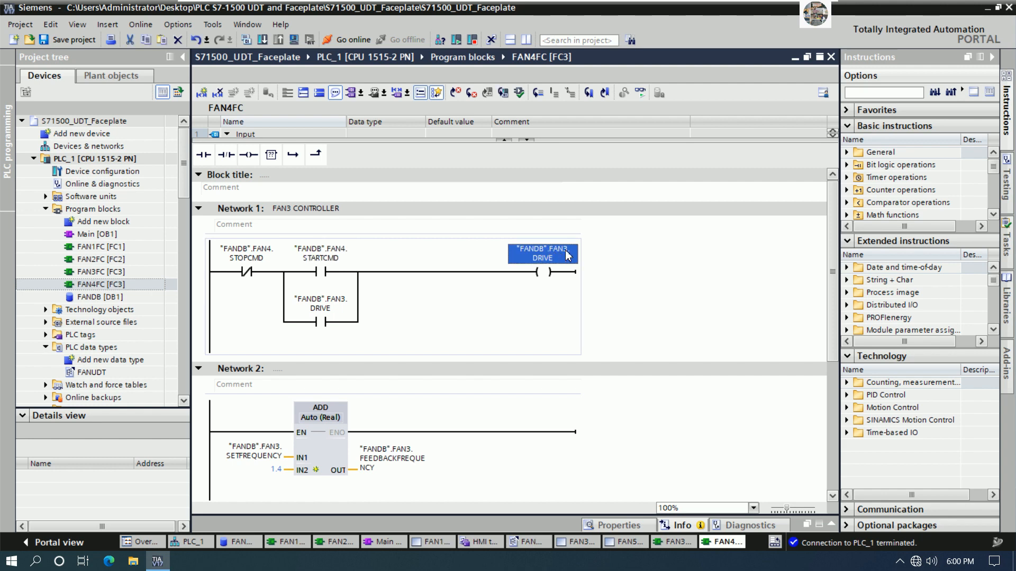
pyautogui.click(568, 255)
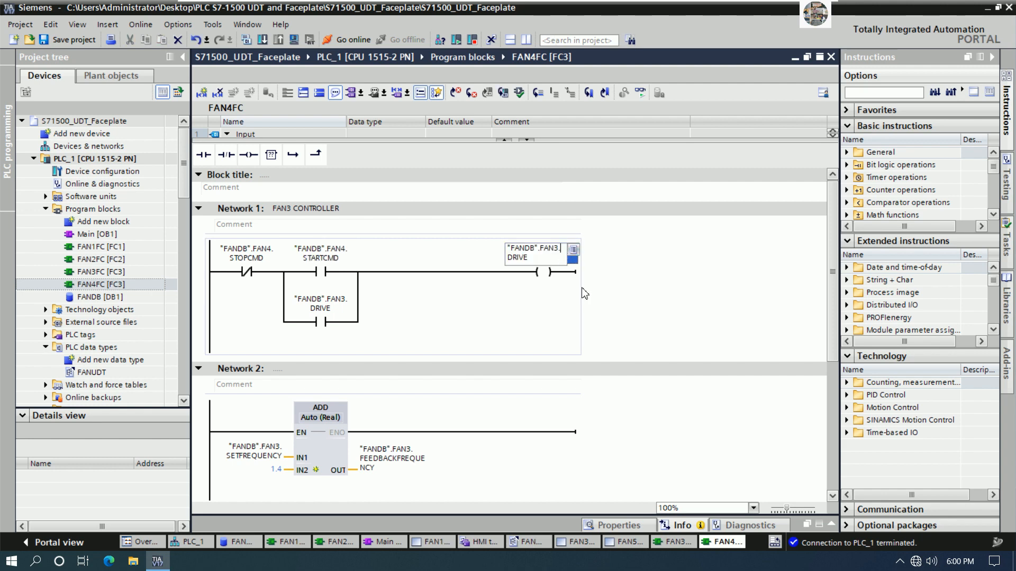
pyautogui.press('BackSpace')
pyautogui.press('BackSpace')
pyautogui.write('4.')
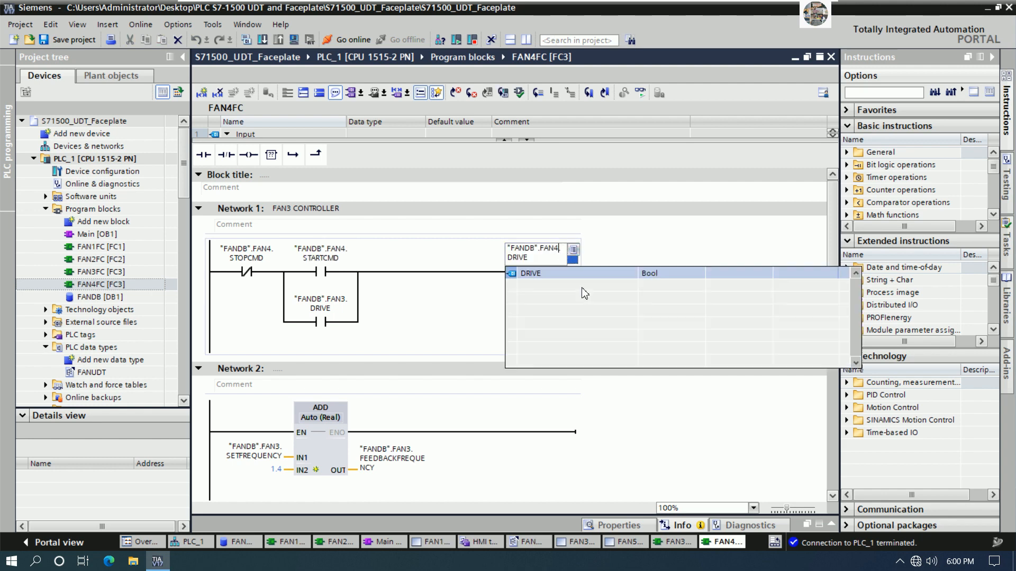
pyautogui.press('Return')
pyautogui.click(640, 288)
# In Network 2, change the ADD block's IN1 operand to "FANDB".FAN4.SETFREQUENCY.
pyautogui.scroll(-3, 419, 333)
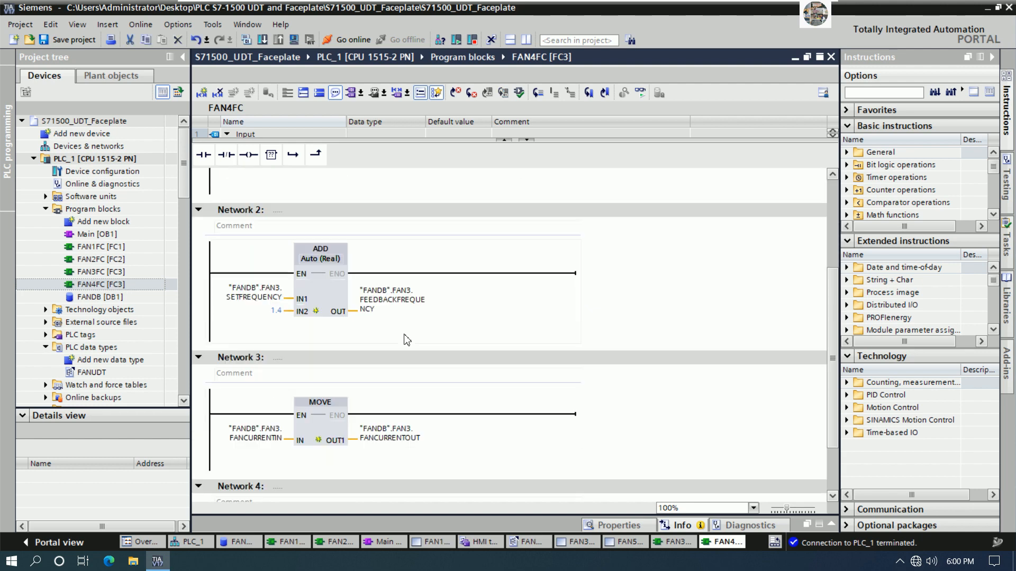
pyautogui.click(247, 300)
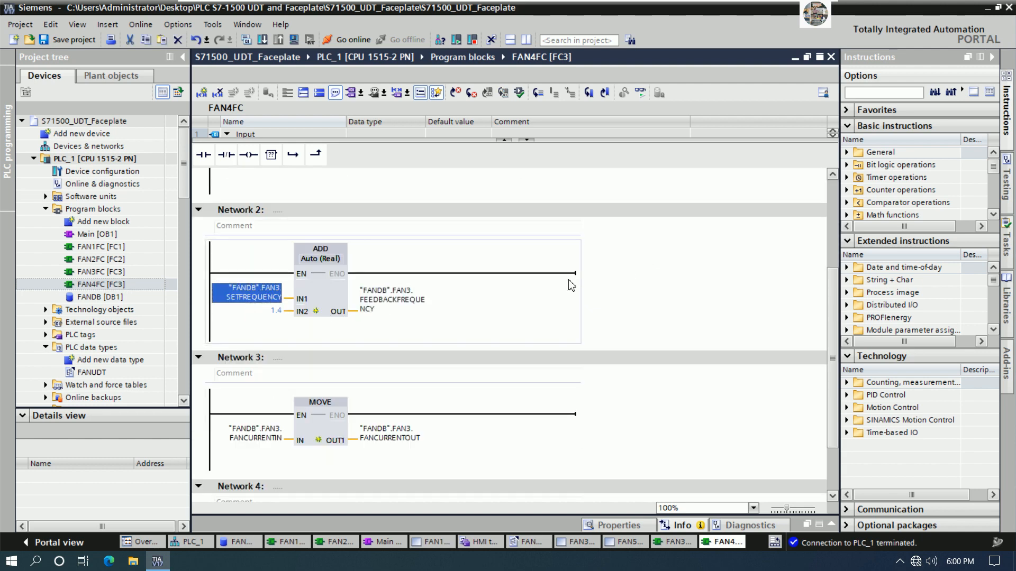
pyautogui.click(254, 299)
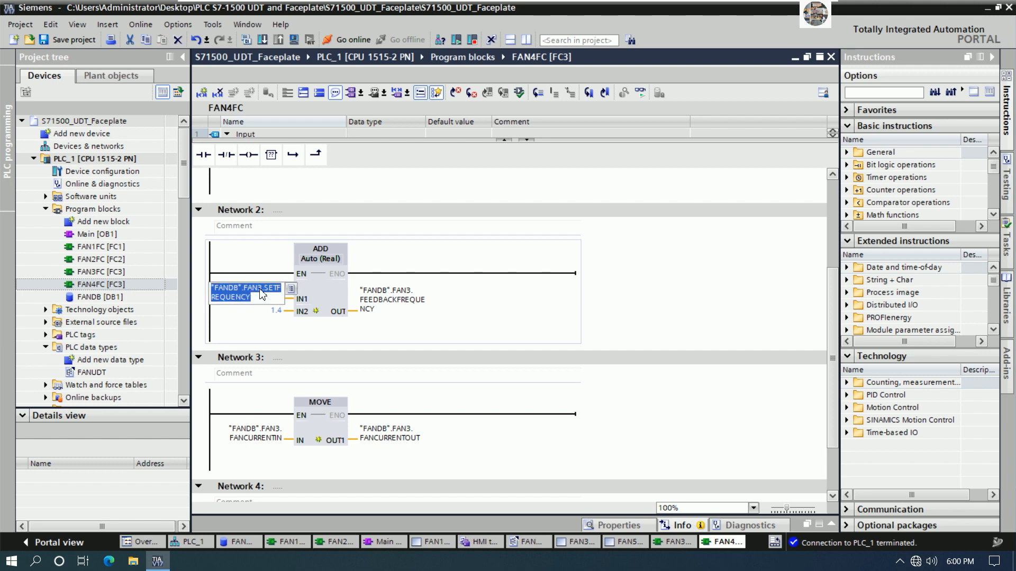
pyautogui.click(260, 291)
pyautogui.press('BackSpace')
pyautogui.write('4')
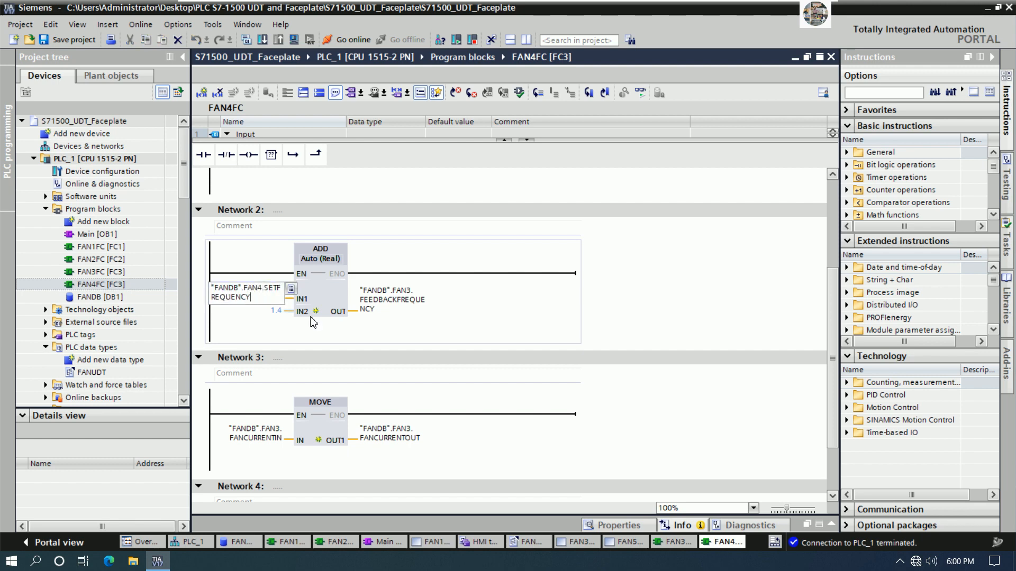
# Change the OUT operand of Network 2's ADD block to "FANDB".FAN4.FEEDBACKFREQUENCY.
pyautogui.click(403, 301)
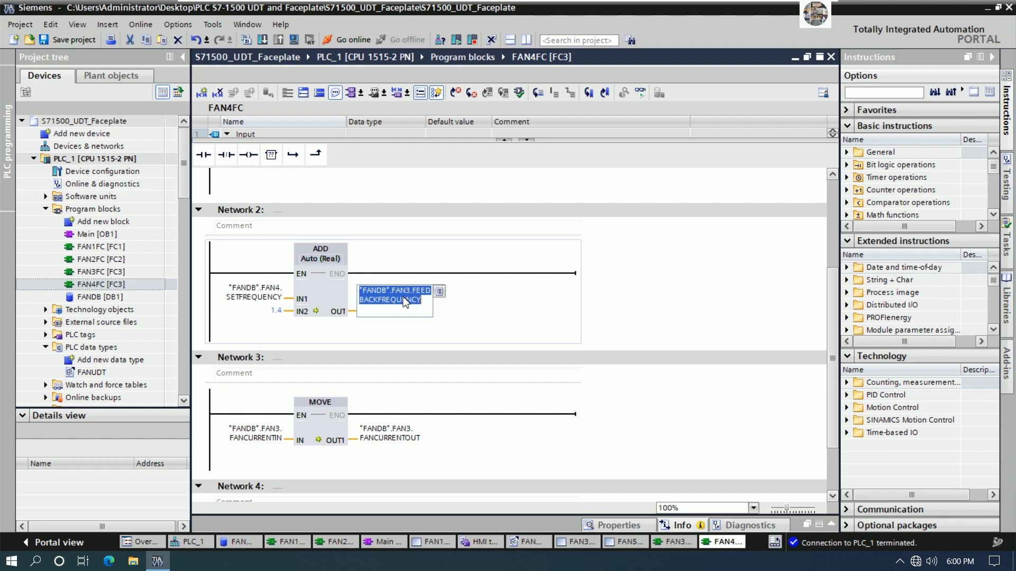
pyautogui.click(426, 302)
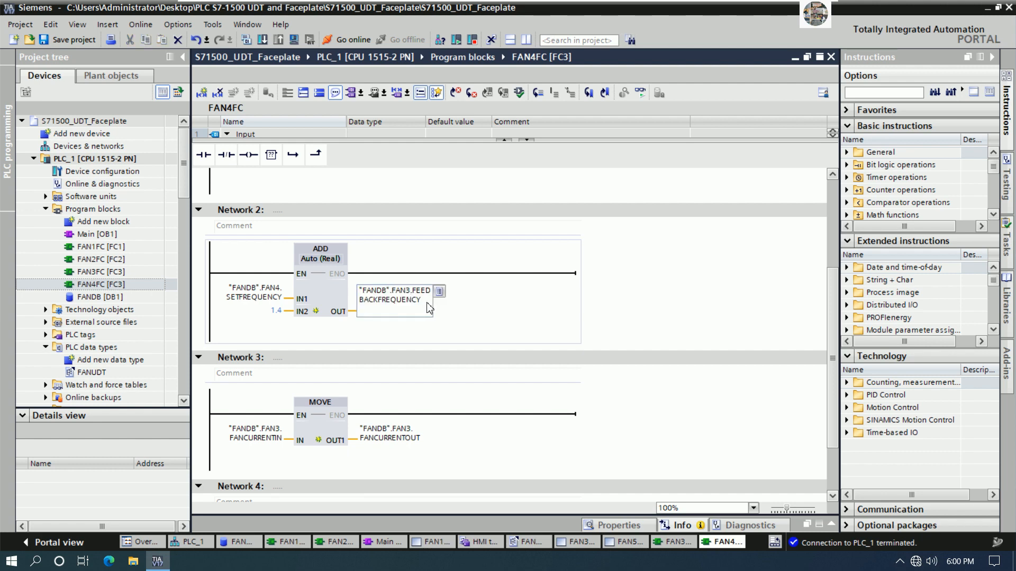
pyautogui.press('BackSpace')
pyautogui.write('4')
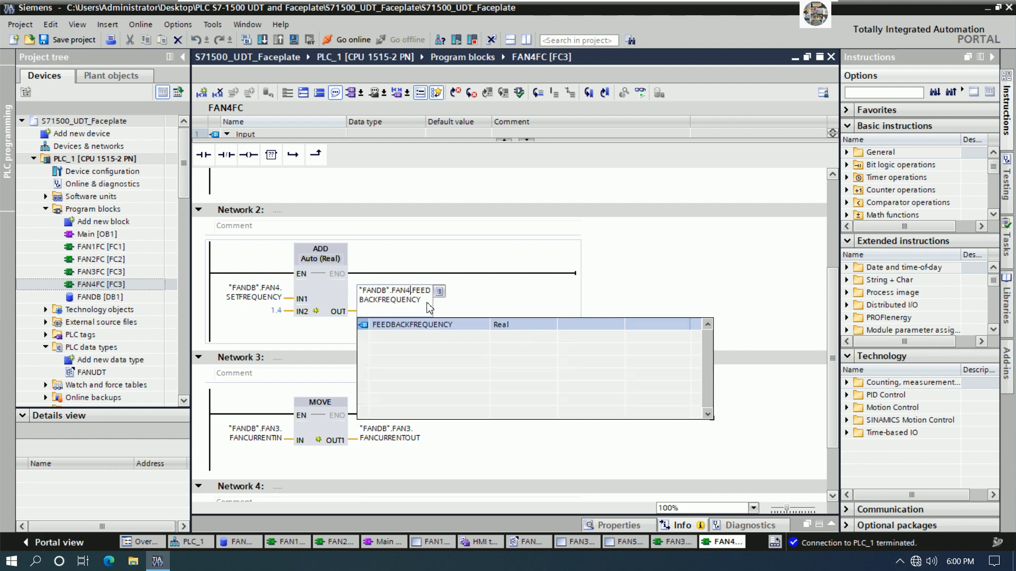
pyautogui.click(480, 306)
# In Network 3, change the MOVE block's IN operand to "FANDB".FAN4.FANCURRENTIN.
pyautogui.scroll(-3, 474, 316)
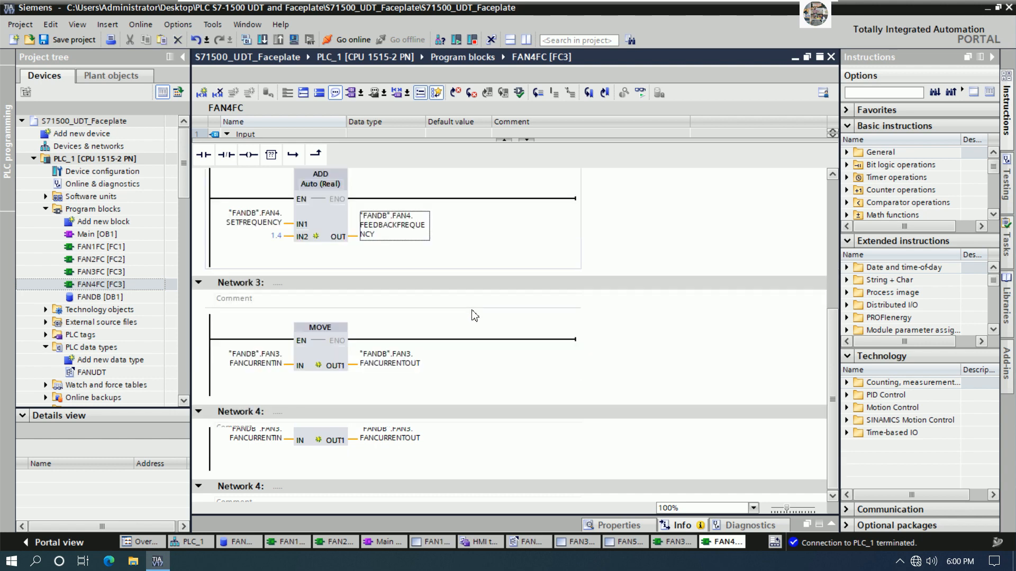
pyautogui.doubleClick(261, 359)
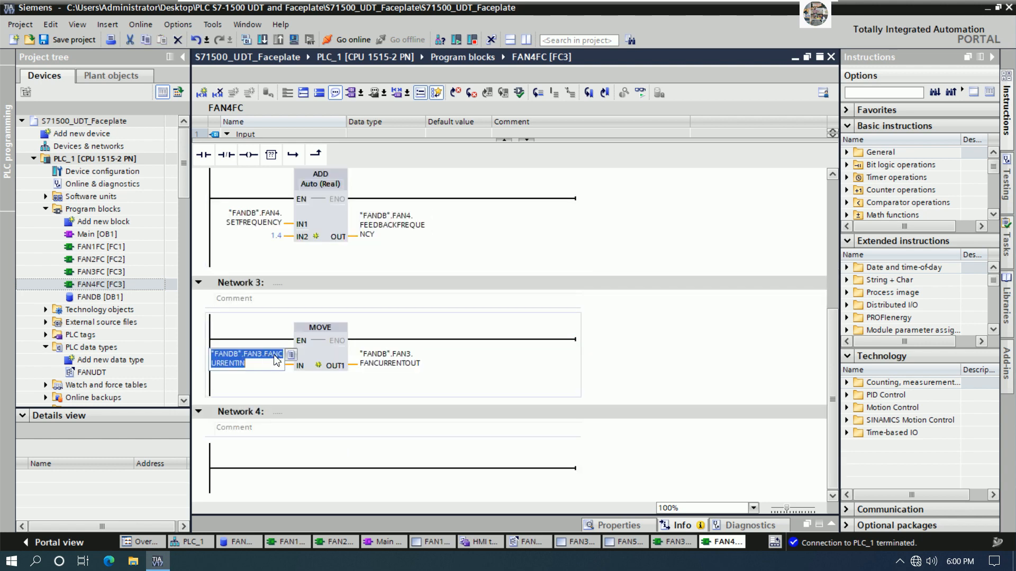
pyautogui.click(263, 353)
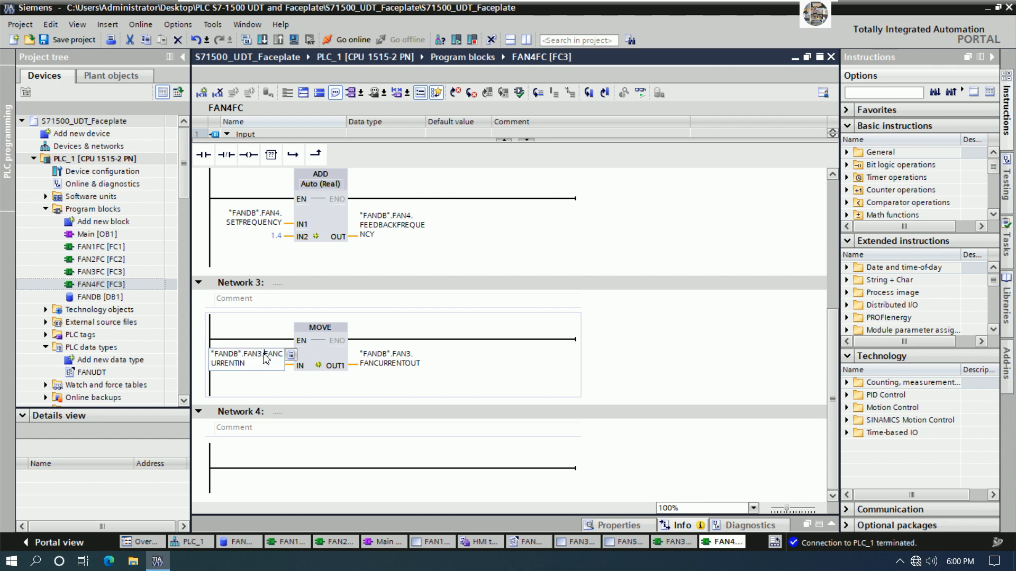
pyautogui.press('BackSpace')
pyautogui.write('4')
pyautogui.press('End')
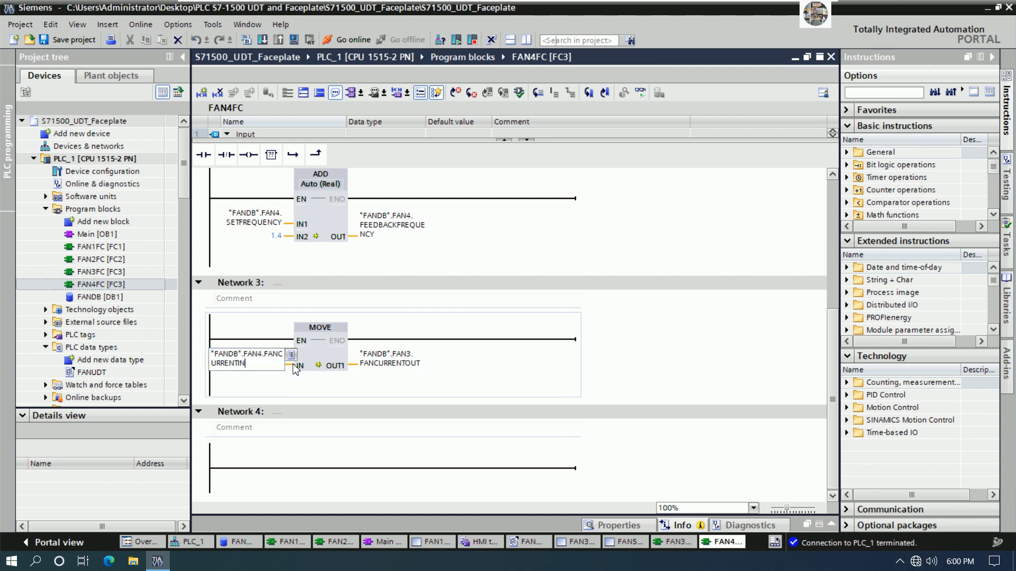
# Change the OUT1 operand of Network 3's MOVE block to "FANDB".FAN4.FANCURRENTOUT.
pyautogui.click(400, 361)
pyautogui.click(411, 361)
pyautogui.click(411, 361)
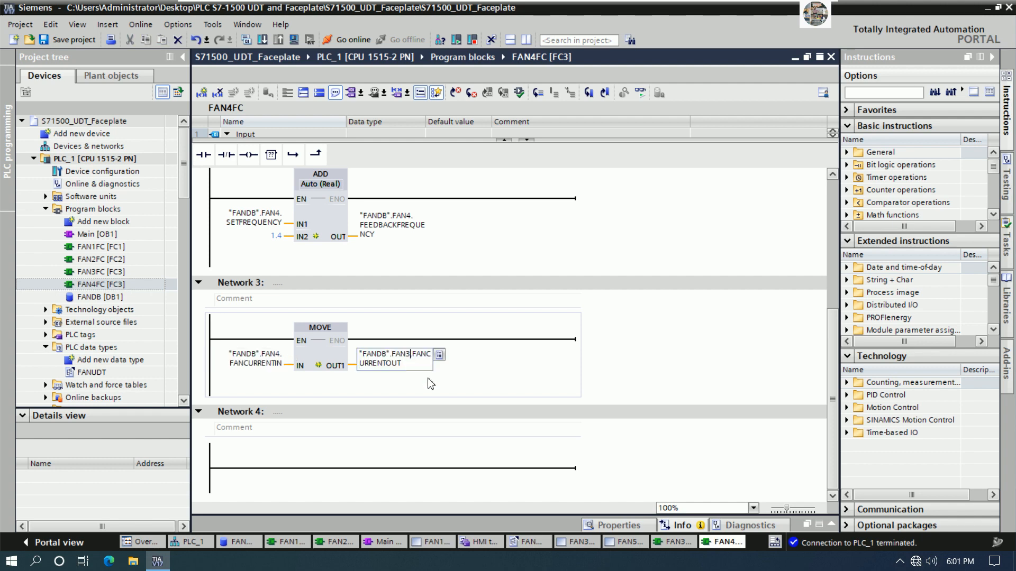
pyautogui.write('4')
pyautogui.click(652, 340)
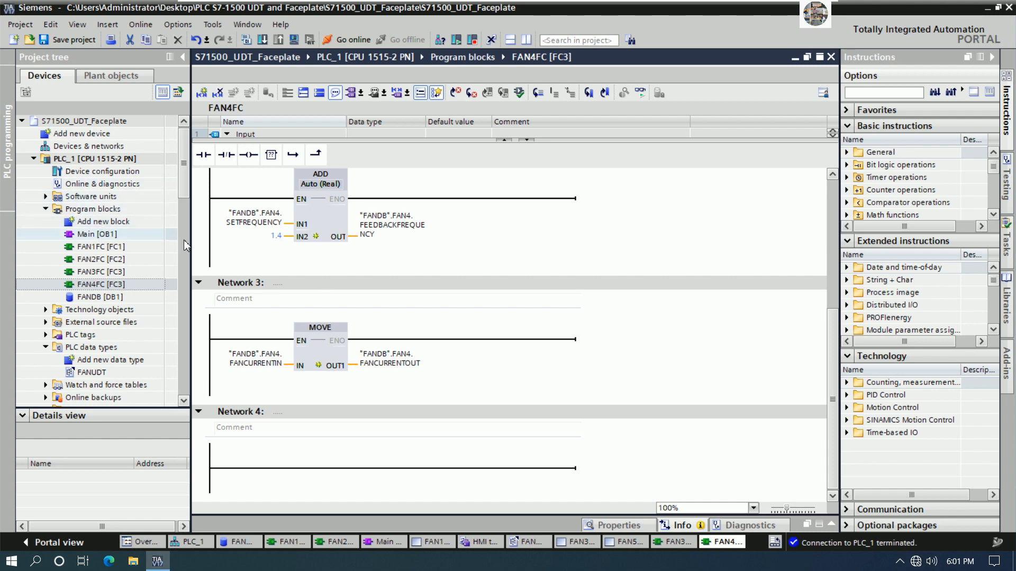
# Compile the FAN4FC block and collapse the compile results.
pyautogui.click(244, 40)
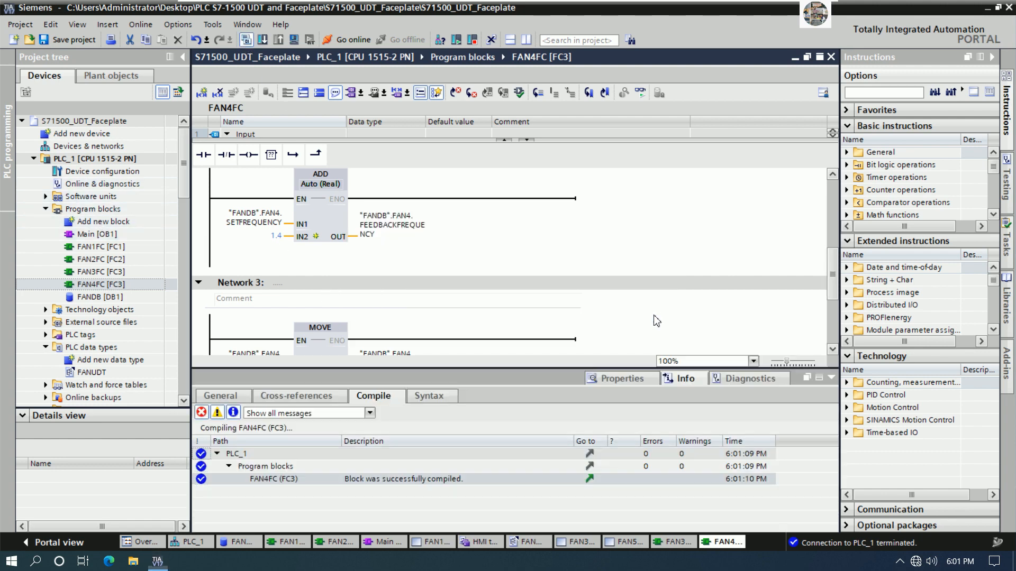
pyautogui.click(818, 378)
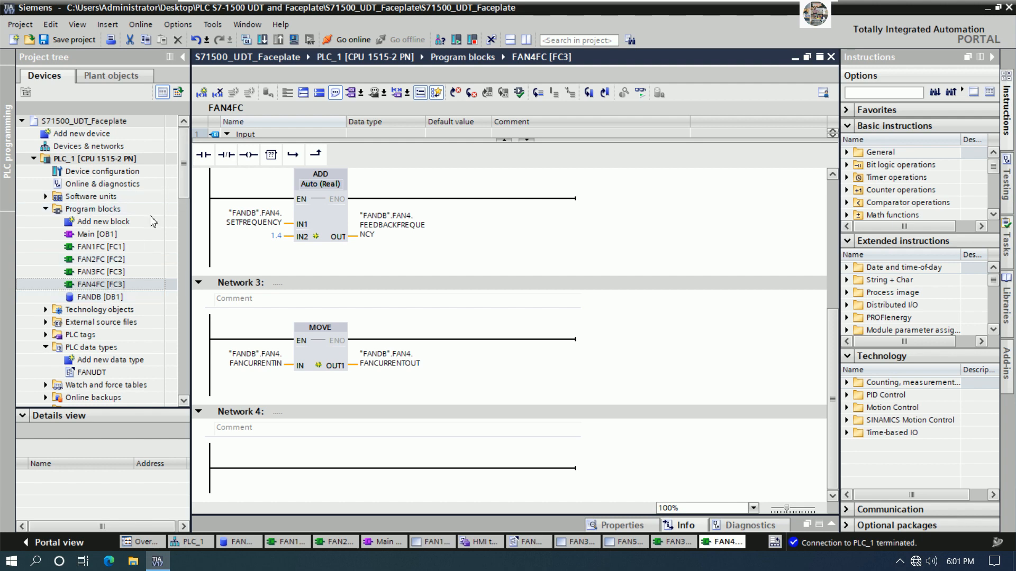
pyautogui.click(104, 223)
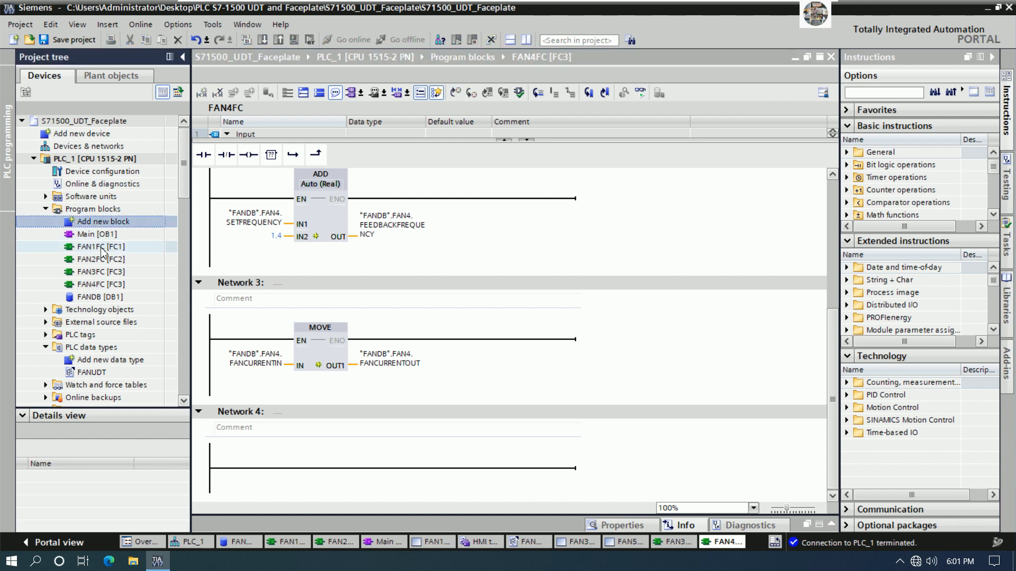
# Copy the FAN4FC block and paste the duplicate into Program blocks.
pyautogui.rightClick(98, 284)
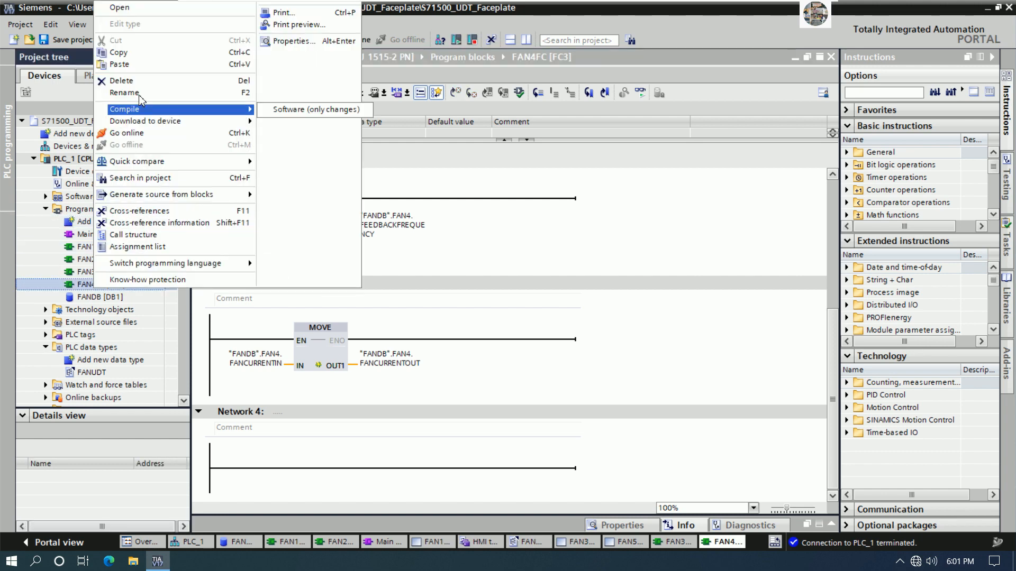
pyautogui.click(140, 55)
pyautogui.rightClick(106, 211)
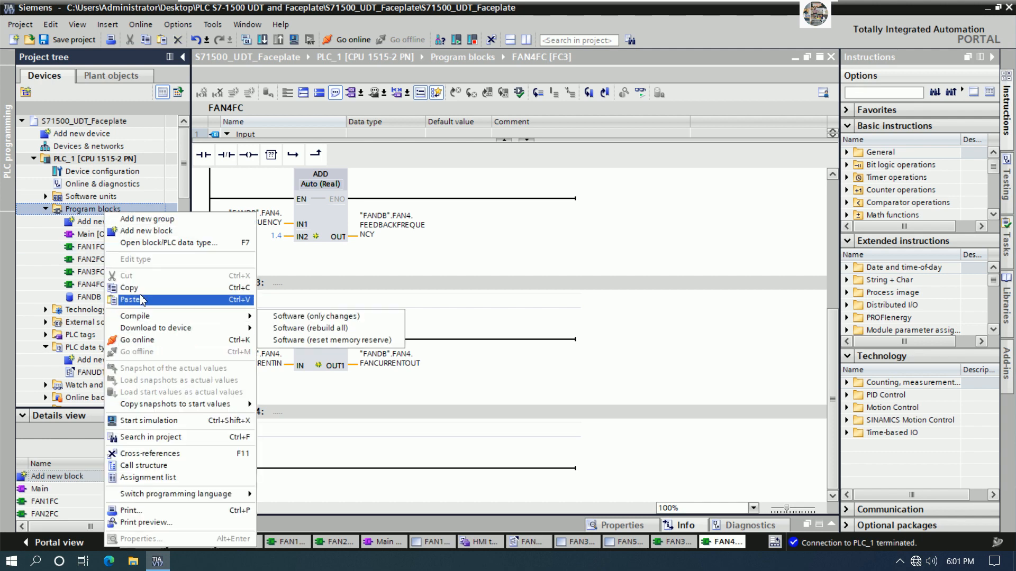
pyautogui.click(138, 299)
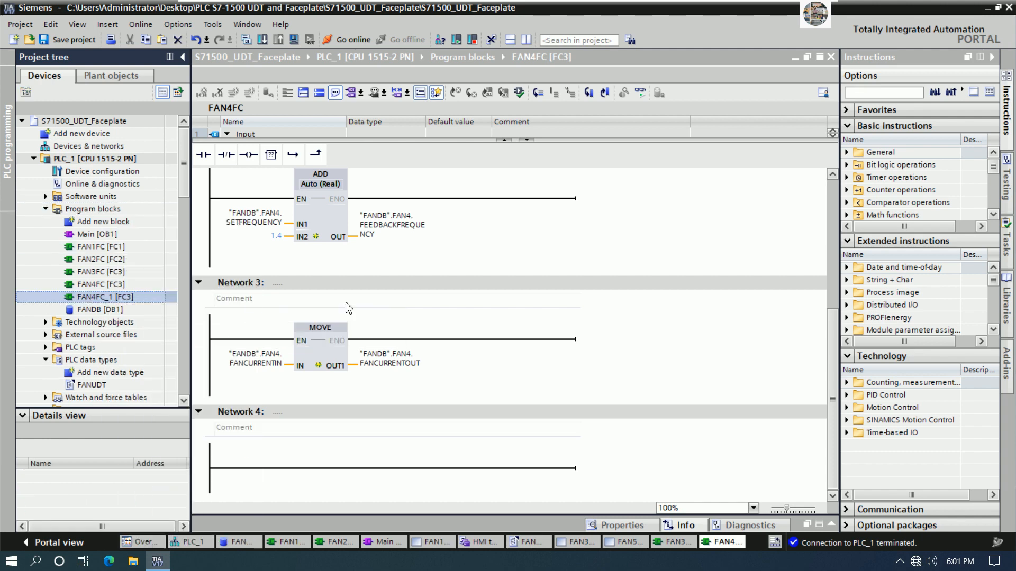
# Rename the pasted copy of FAN4FC to FAN5FC and open it in the editor.
pyautogui.rightClick(123, 294)
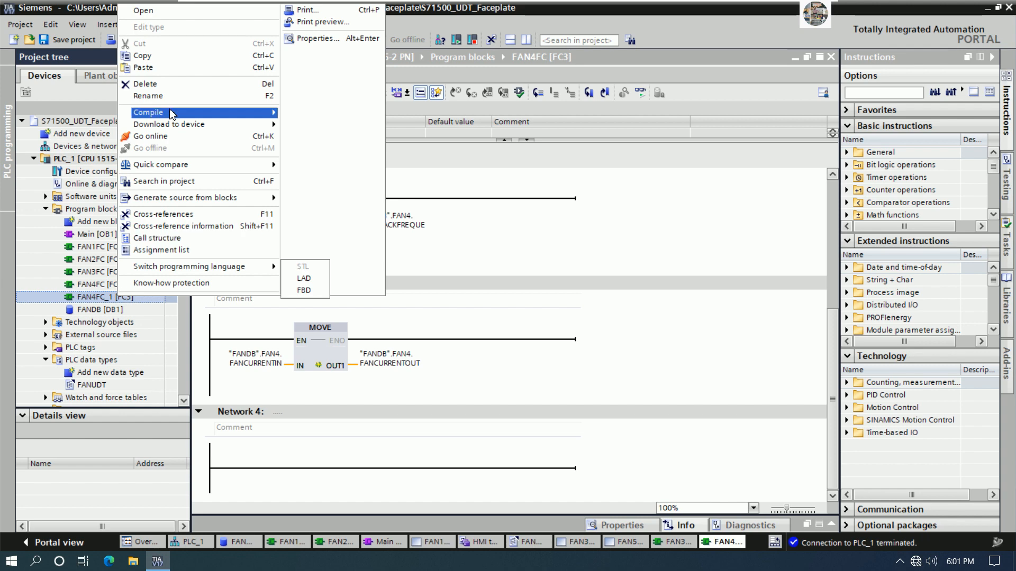
pyautogui.click(158, 96)
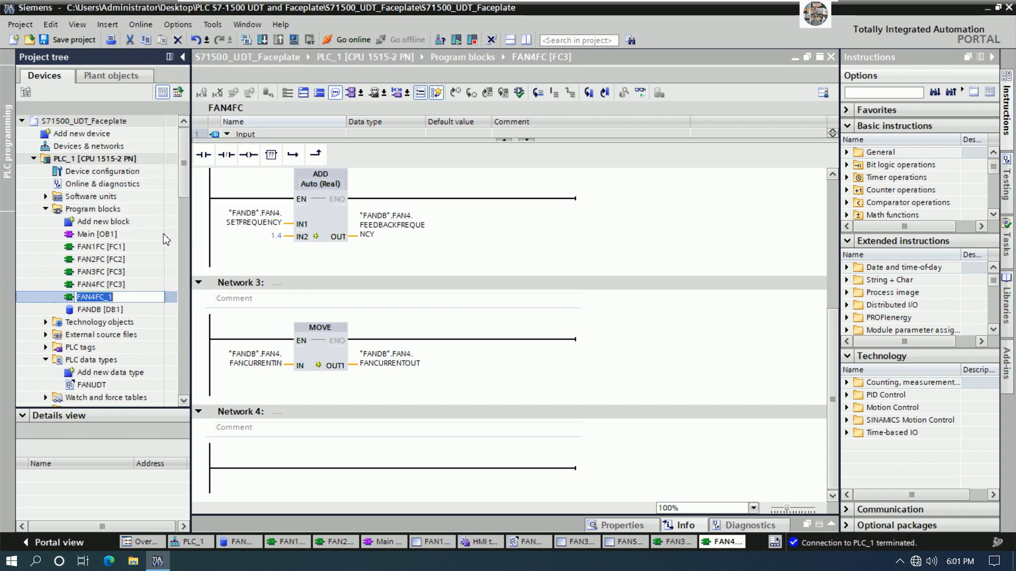
pyautogui.click(145, 300)
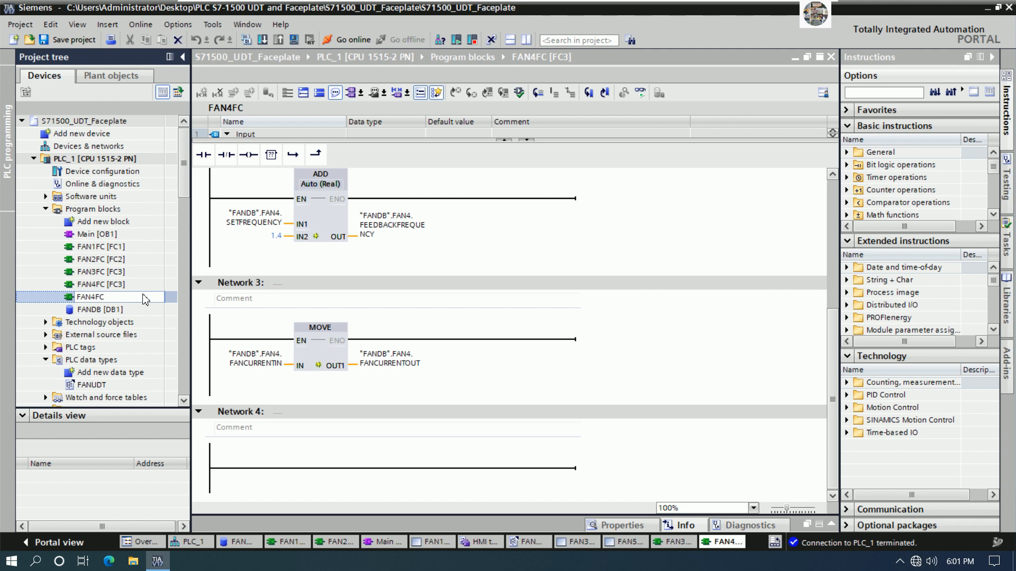
pyautogui.press('Return')
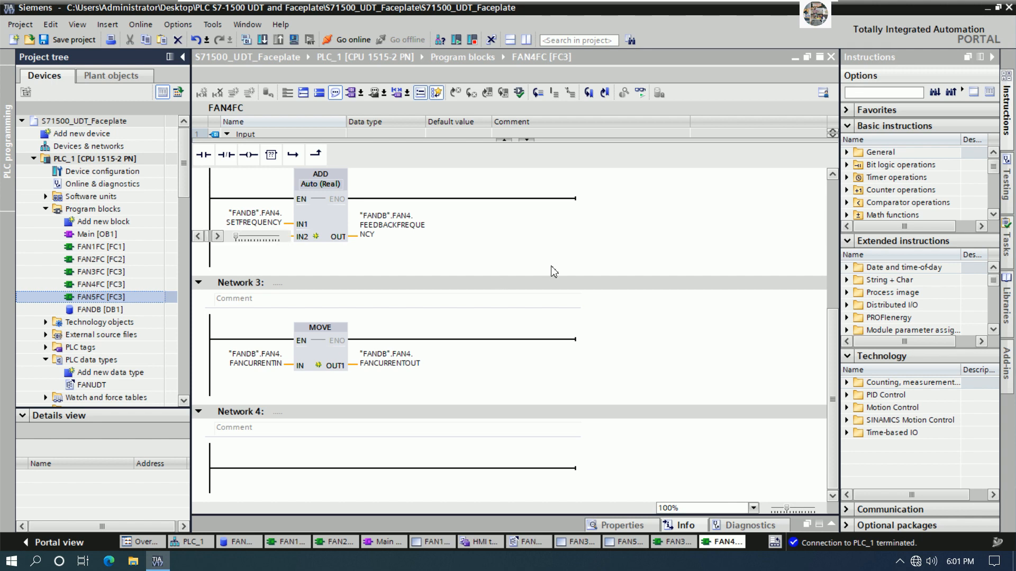
pyautogui.click(256, 254)
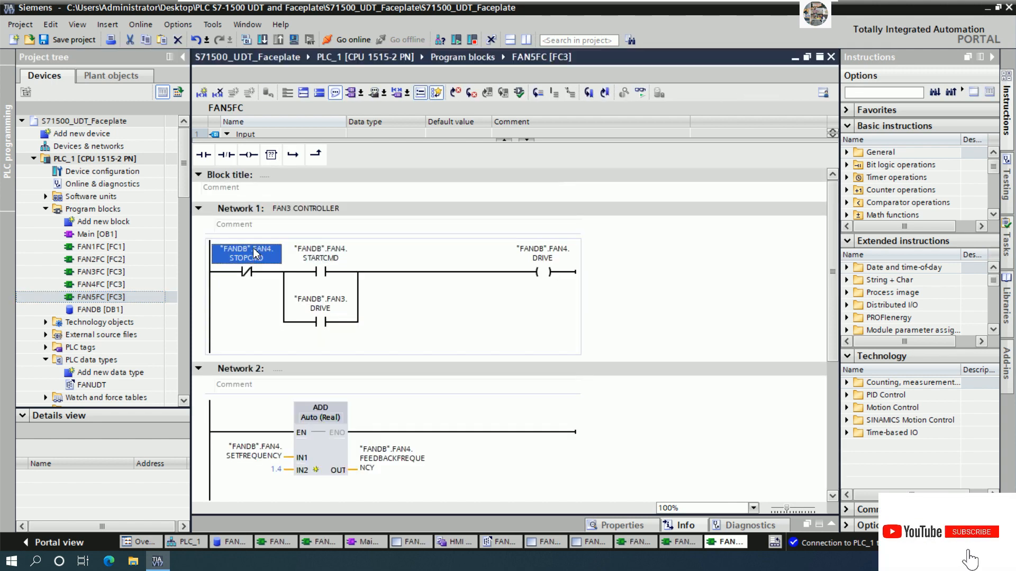
# Open FAN4FC and change the title of Network 1 to FAN4 CONTROLLER.
pyautogui.click(106, 284)
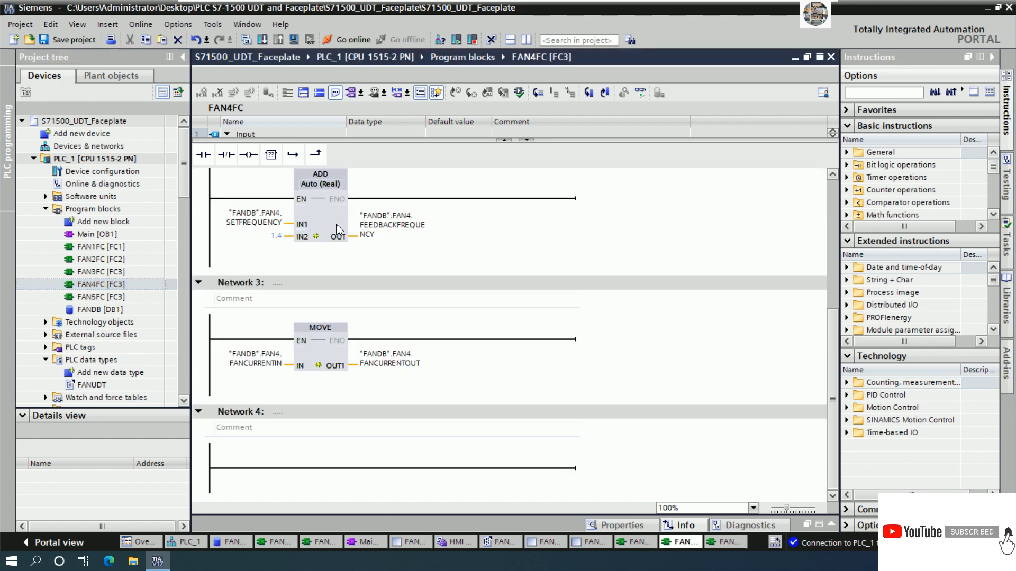
pyautogui.scroll(4, 318, 222)
pyautogui.click(291, 209)
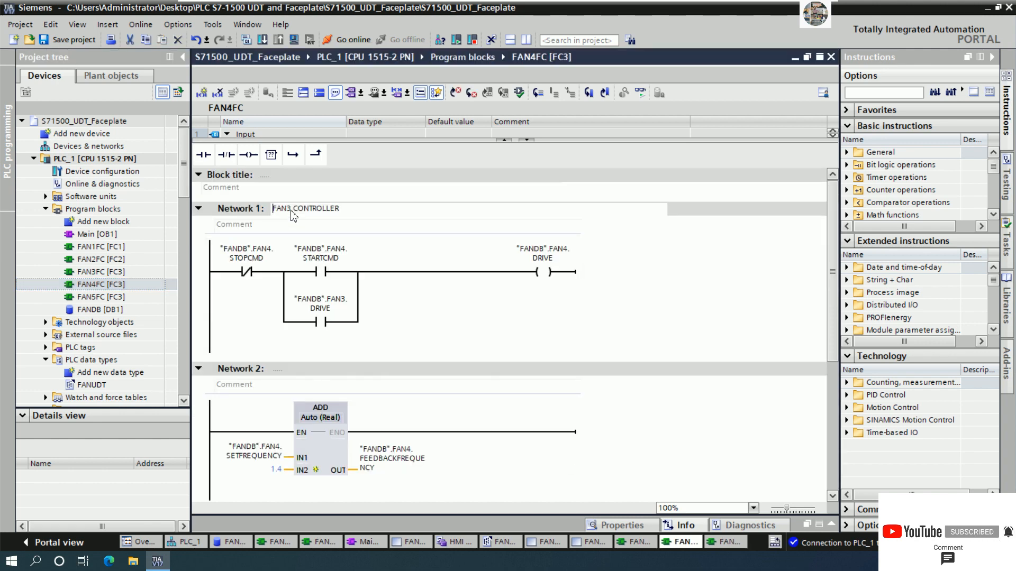
pyautogui.press('BackSpace')
pyautogui.write('4')
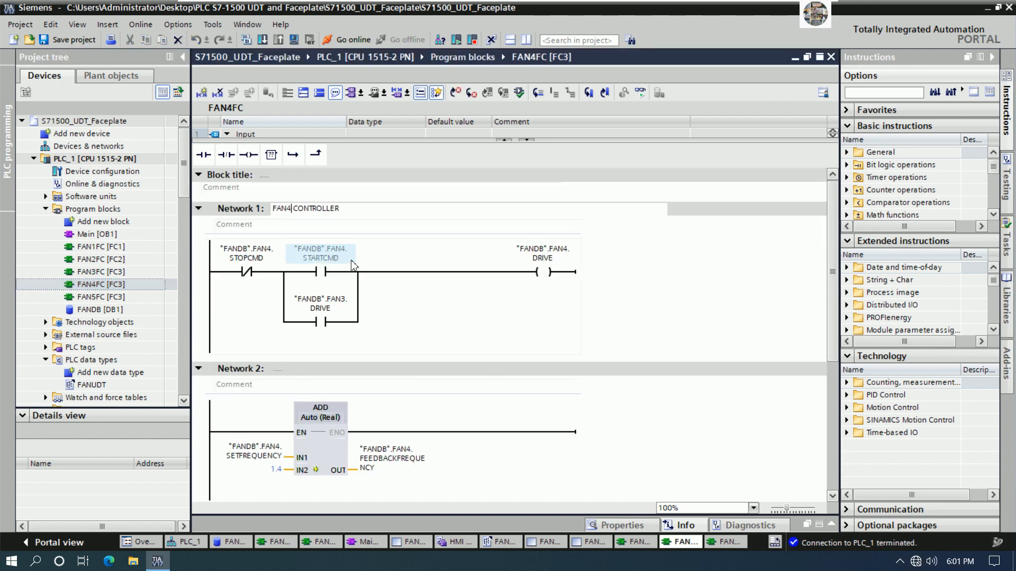
# Open FAN5FC and change the title of Network 1 to FAN5 CONTROLLER.
pyautogui.click(107, 299)
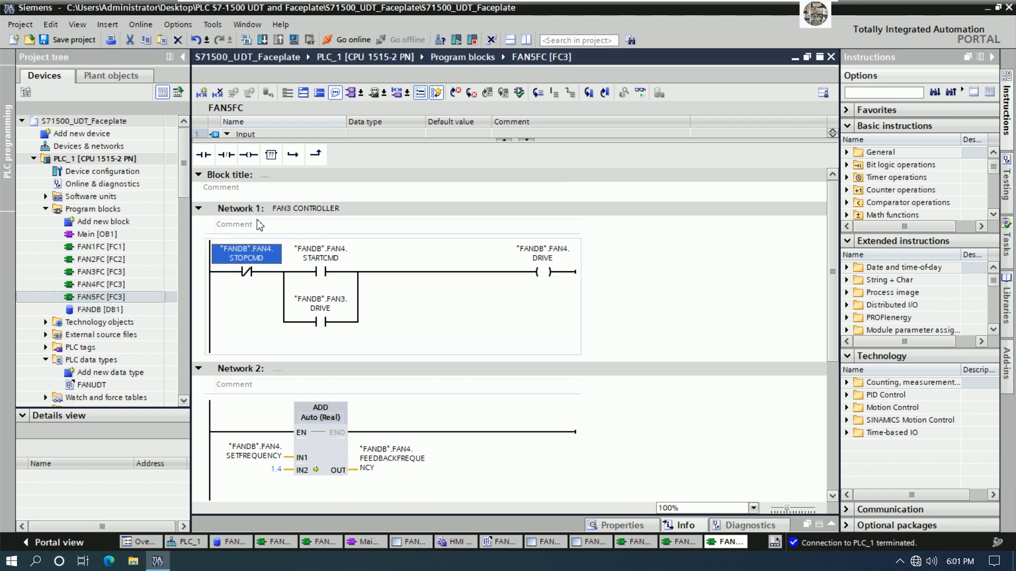
pyautogui.click(289, 209)
pyautogui.press('BackSpace')
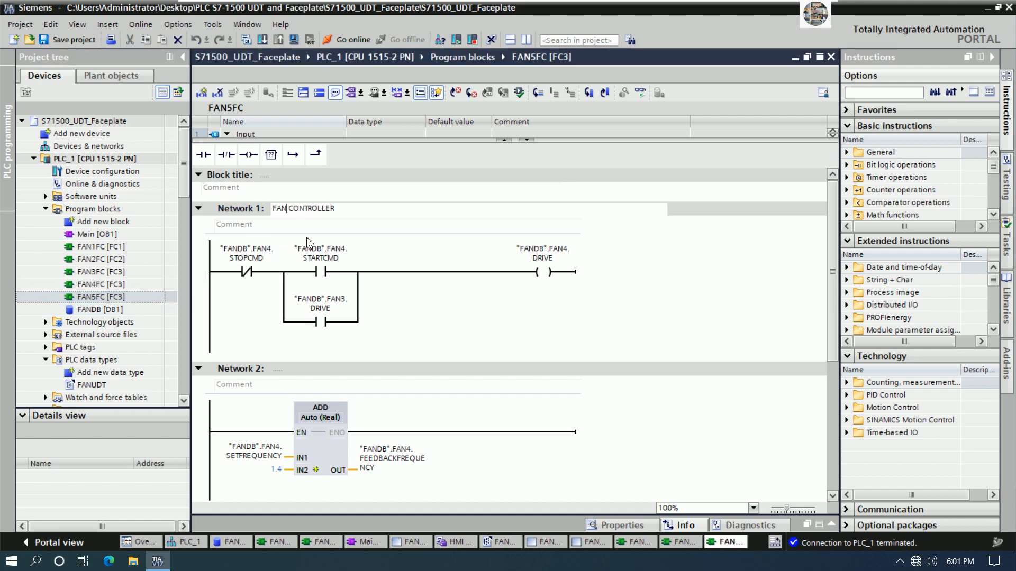
pyautogui.write('5')
# In FAN5FC's Network 1, change the normally closed contact's operand to "FANDB".FAN5.STOPCMD.
pyautogui.click(245, 255)
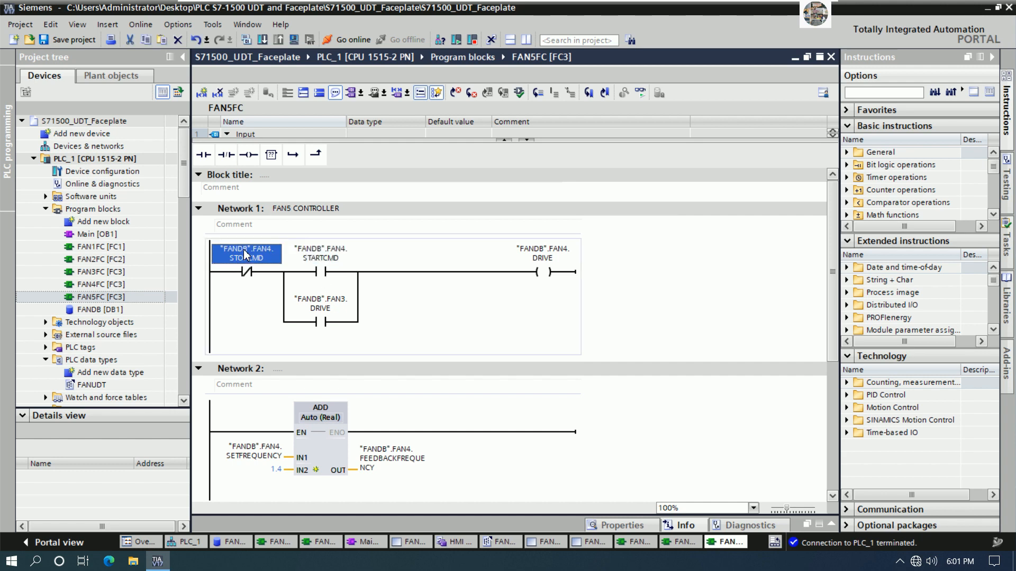
pyautogui.click(252, 254)
pyautogui.click(260, 254)
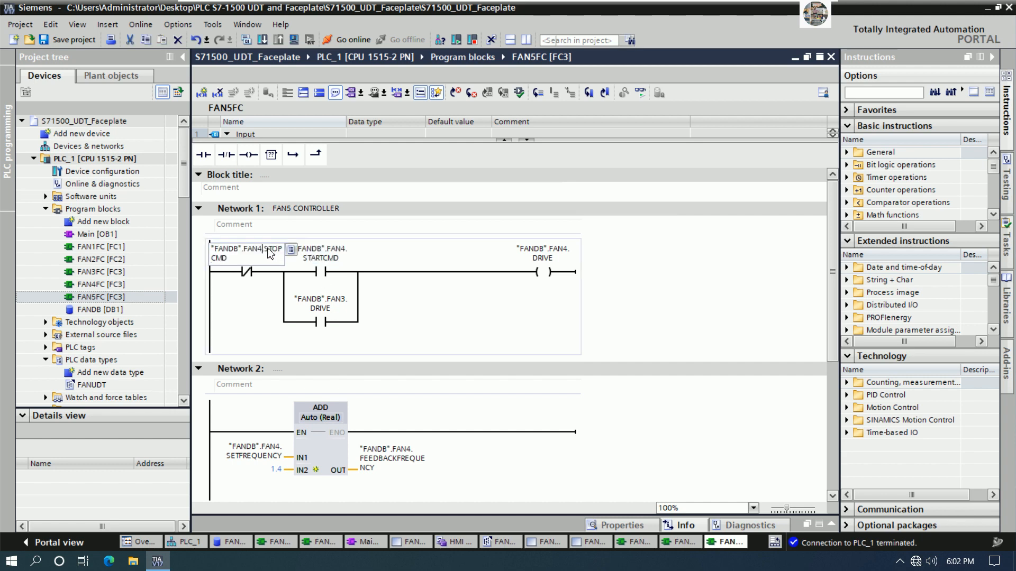
pyautogui.press('BackSpace')
pyautogui.write('5')
pyautogui.click(314, 279)
# Change the operand of FAN5FC's Network 1 start contact to "FANDB".FAN5.STARTCMD.
pyautogui.click(335, 254)
pyautogui.click(335, 255)
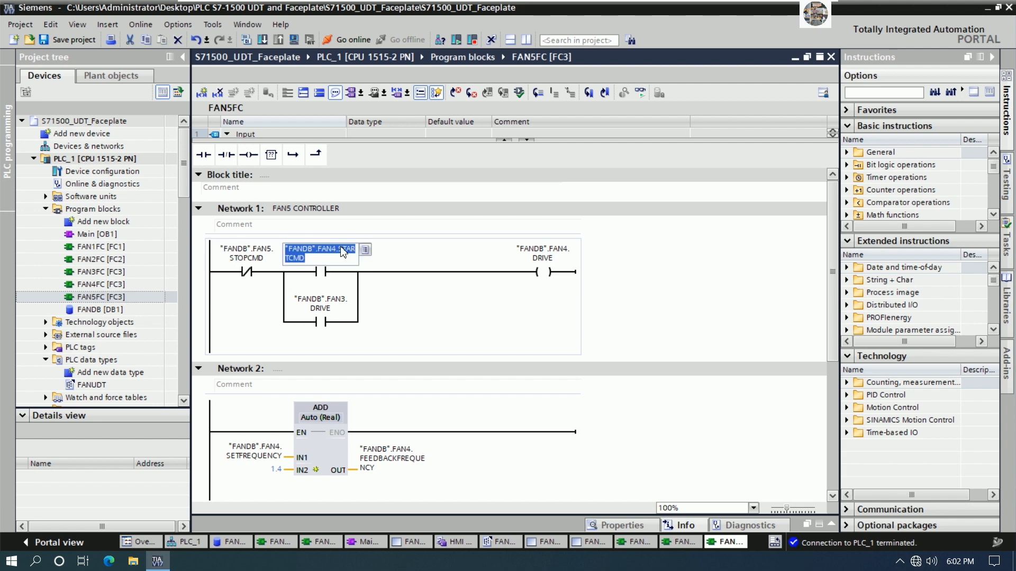
pyautogui.click(337, 249)
pyautogui.press('BackSpace')
pyautogui.write('5')
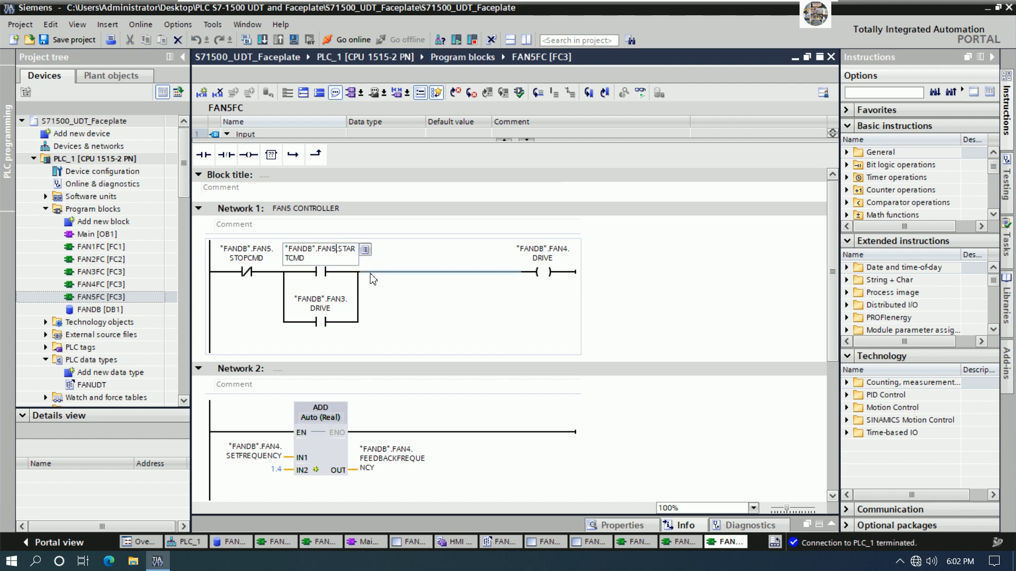
pyautogui.press('End')
# Change the operand of FAN5FC's Network 1 output coil to "FANDB".FAN5.DRIVE.
pyautogui.doubleClick(545, 255)
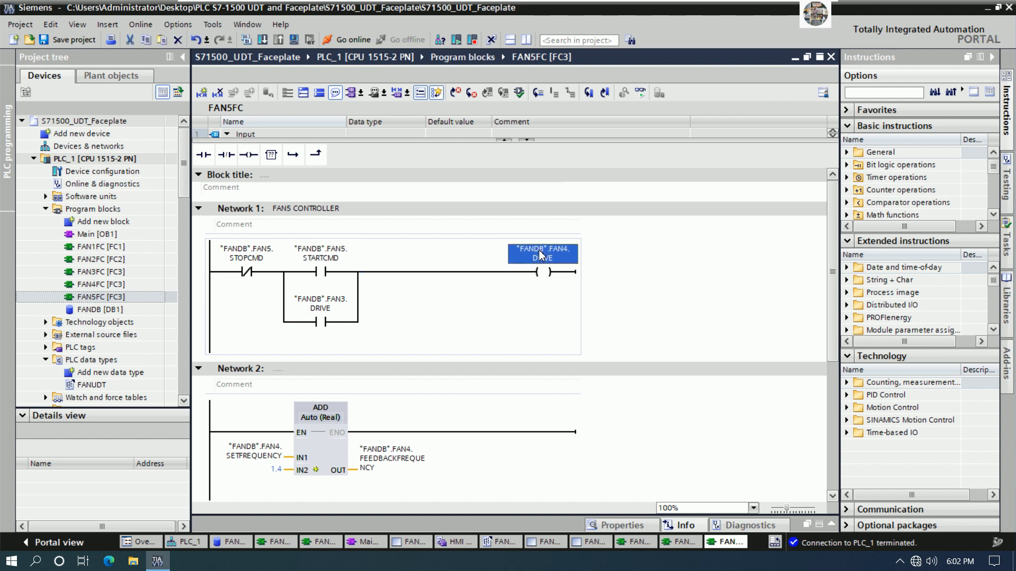
pyautogui.click(556, 249)
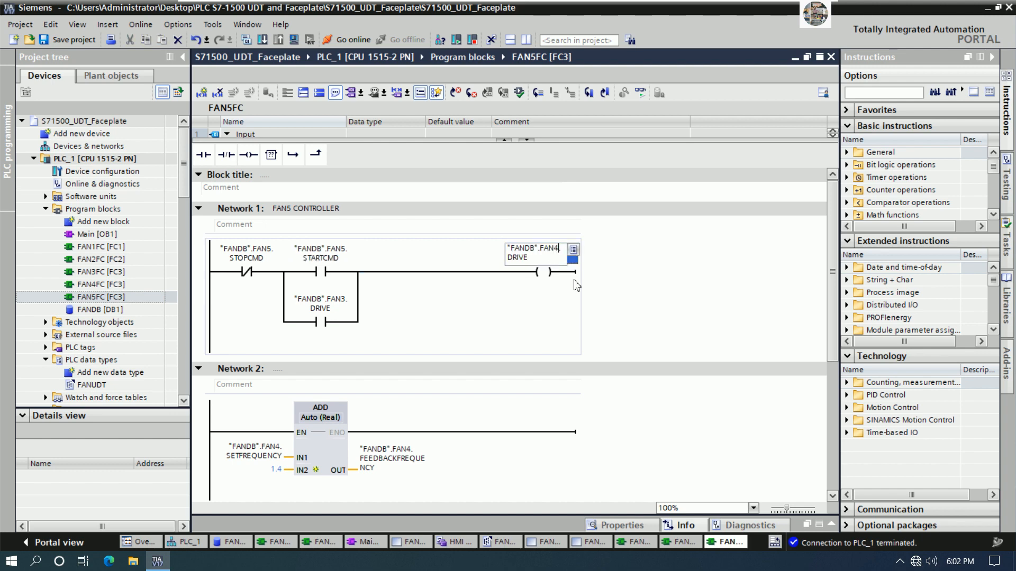
pyautogui.press('BackSpace')
pyautogui.write('5')
pyautogui.press('End')
pyautogui.click(249, 432)
# In FAN5FC's Network 2, change the ADD block's IN1 operand to "FANDB".FAN5.SETFREQUENCY.
pyautogui.scroll(-4, 307, 384)
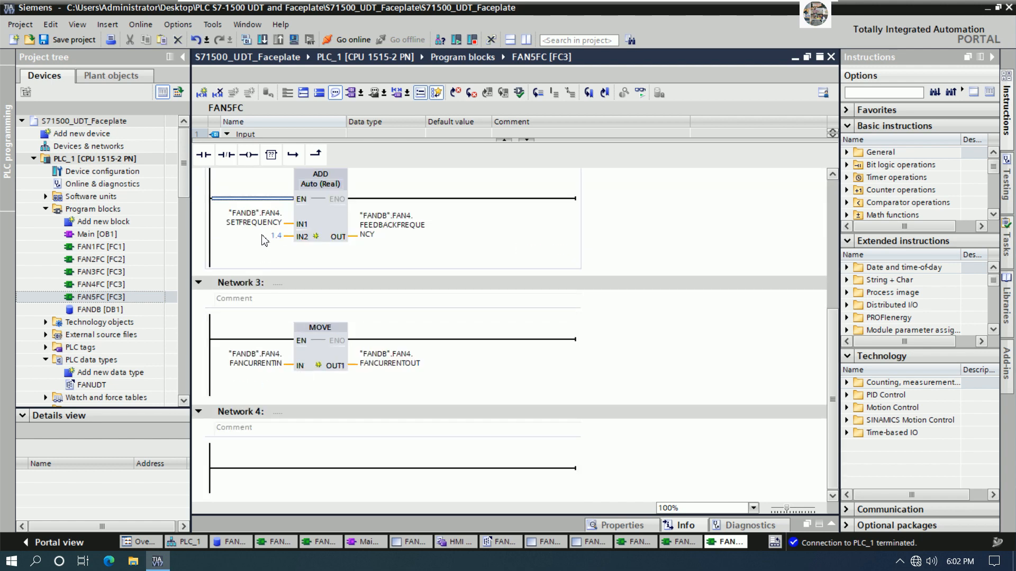
pyautogui.doubleClick(249, 218)
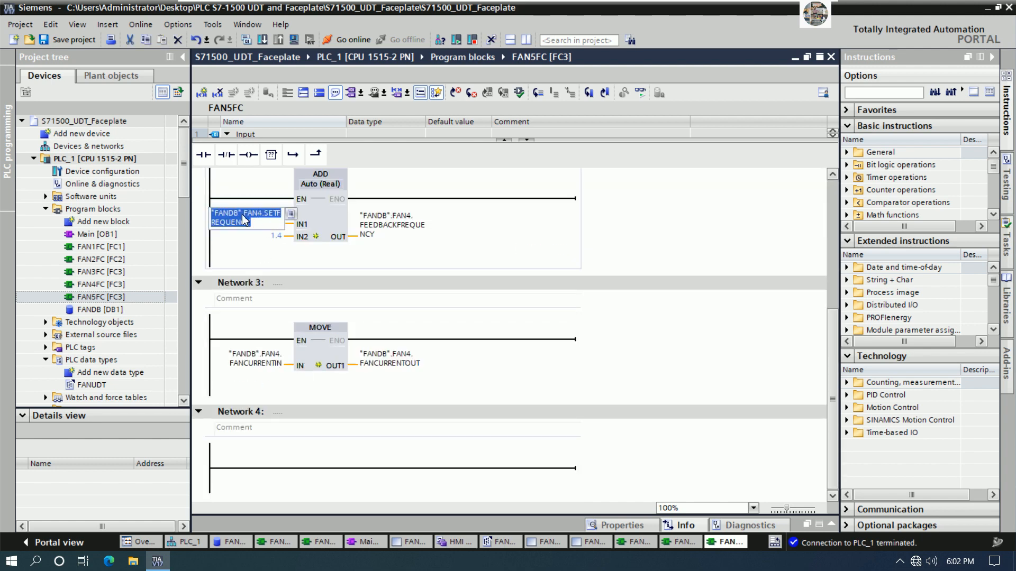
pyautogui.click(263, 214)
pyautogui.press('BackSpace')
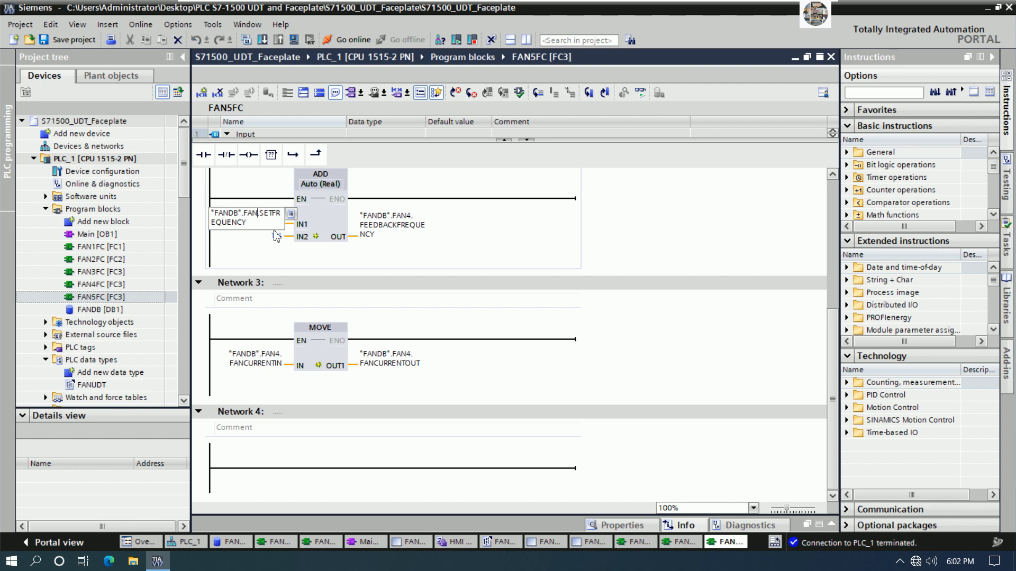
pyautogui.write('5')
pyautogui.press('End')
# In FAN5FC's Network 2, change the ADD block's OUT operand to "FANDB".FAN5.FEEDBACKFREQUENCY.
pyautogui.doubleClick(423, 224)
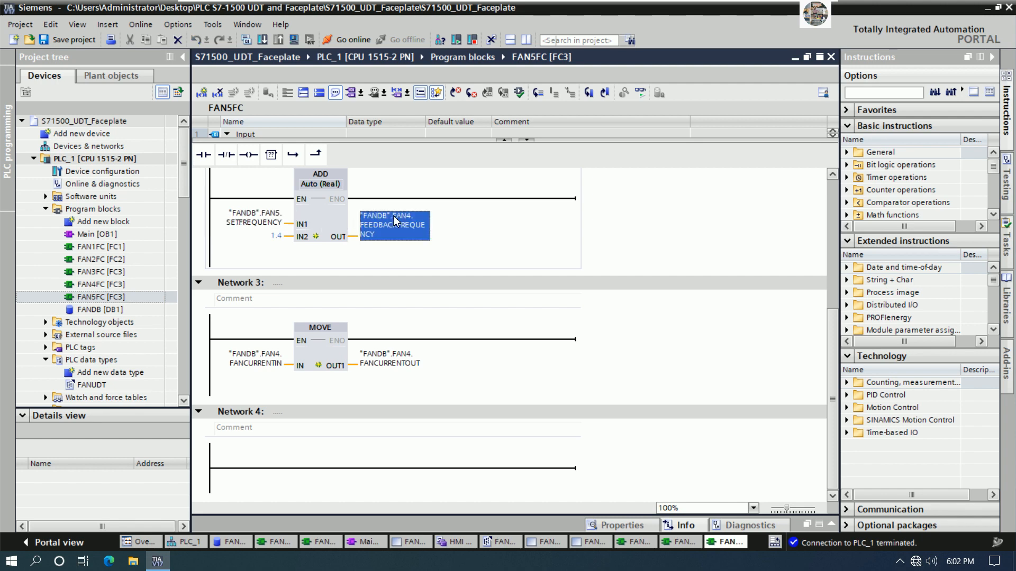
pyautogui.click(411, 217)
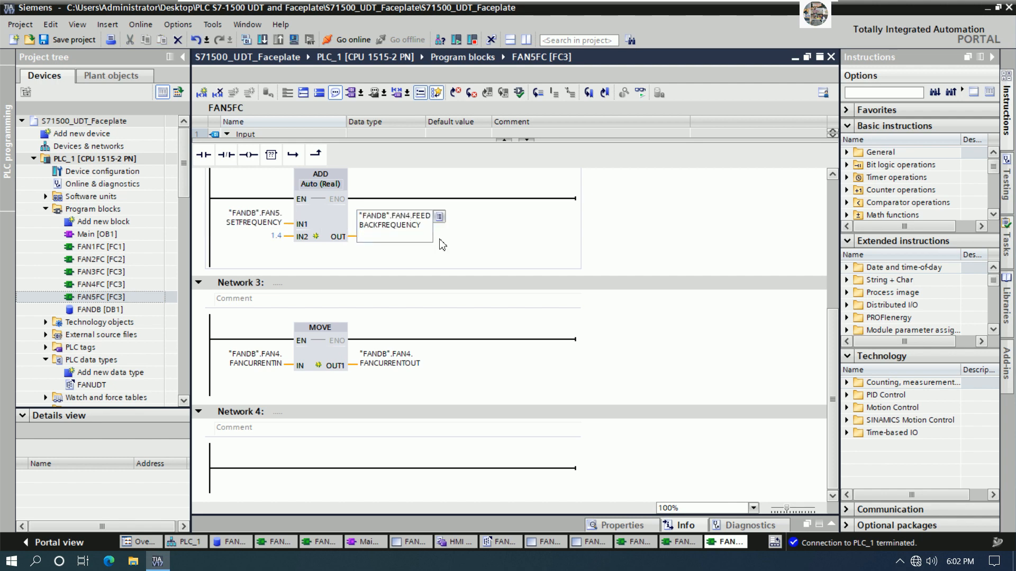
pyautogui.press('BackSpace')
pyautogui.write('5')
pyautogui.click(350, 358)
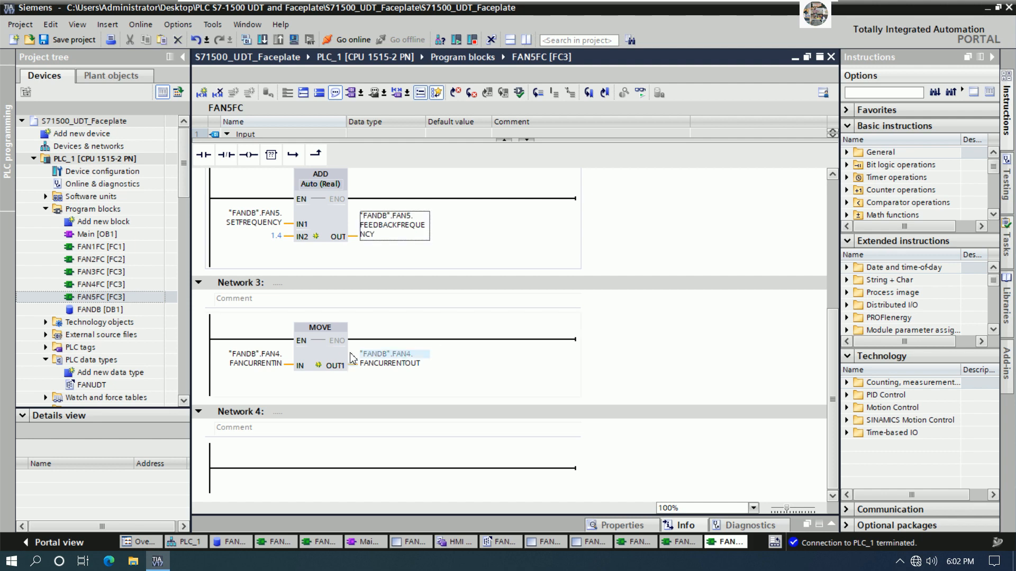
# In FAN5FC's Network 3, change the MOVE block's IN operand to "FANDB".FAN5.FANCURRENTIN.
pyautogui.doubleClick(267, 361)
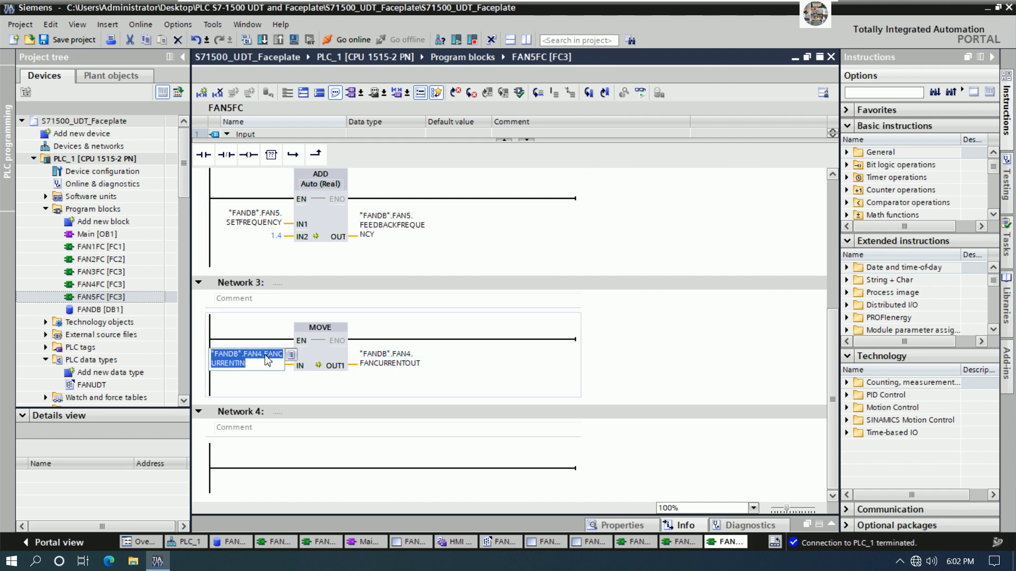
pyautogui.click(264, 354)
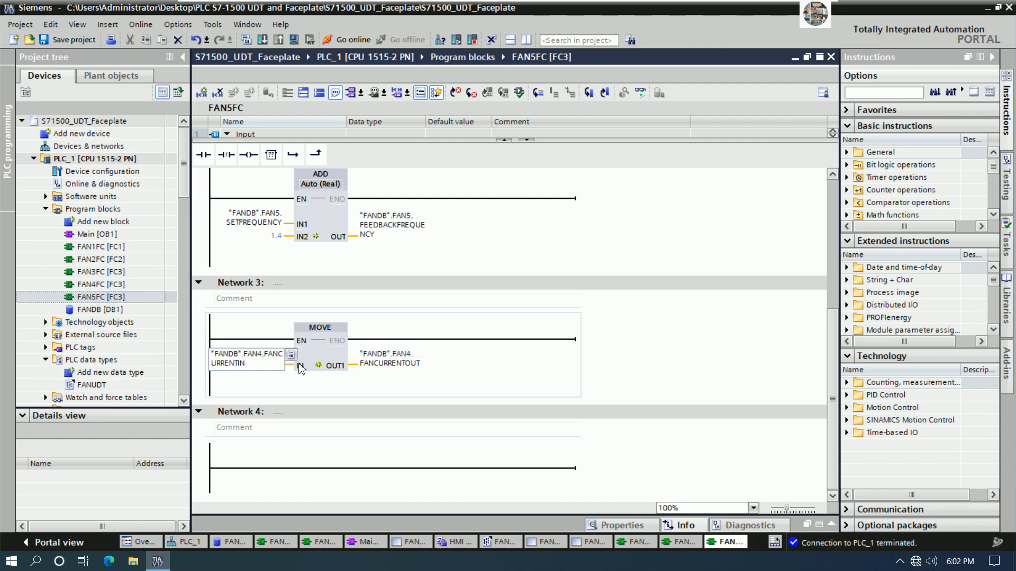
pyautogui.press('BackSpace')
pyautogui.write('5')
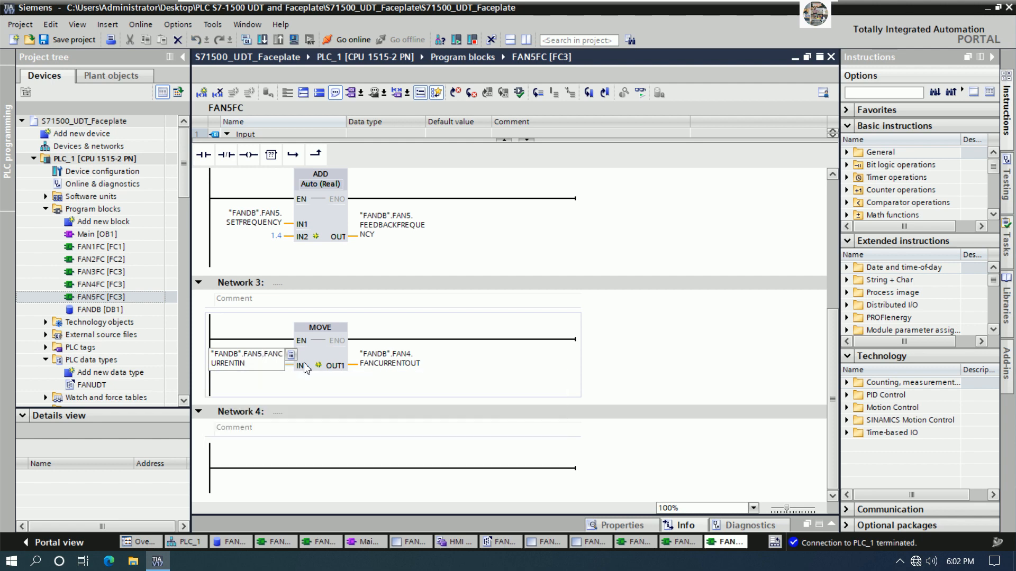
# In FAN5FC's Network 3, change the MOVE block's OUT1 operand to "FANDB".FAN5.FANCURRENTOUT.
pyautogui.doubleClick(406, 362)
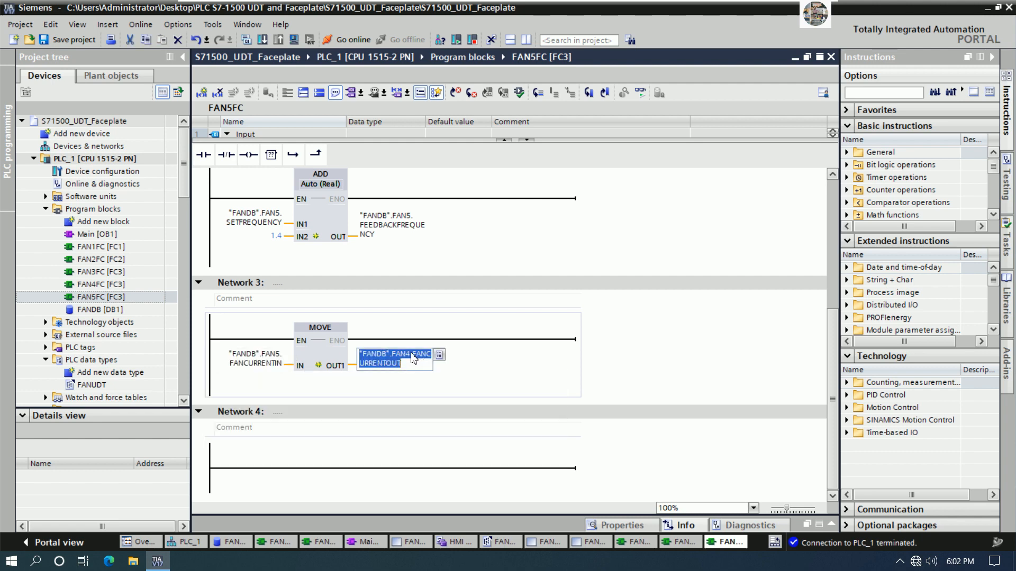
pyautogui.click(411, 353)
pyautogui.press('BackSpace')
pyautogui.write('5')
pyautogui.press('End')
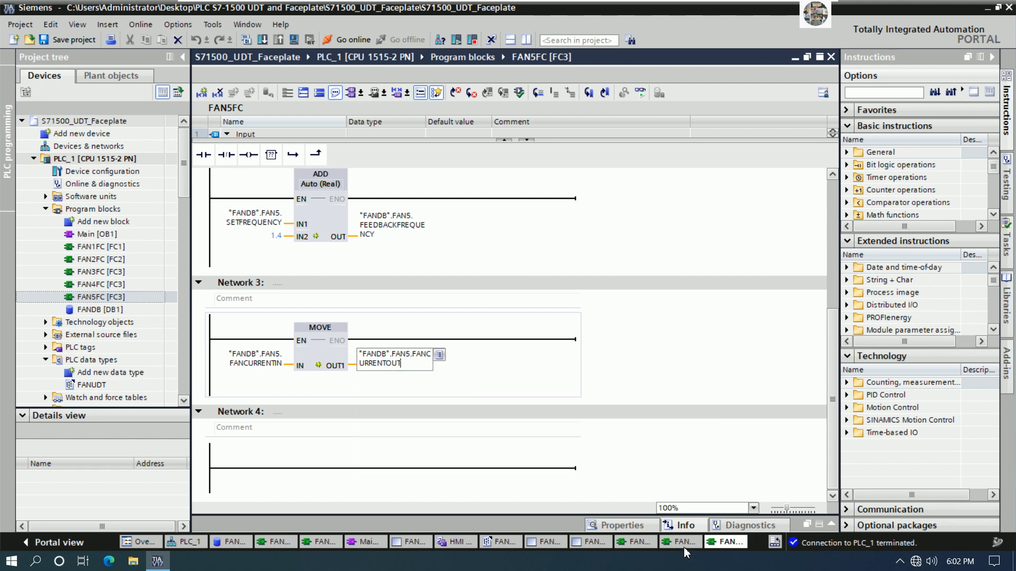
pyautogui.press('Return')
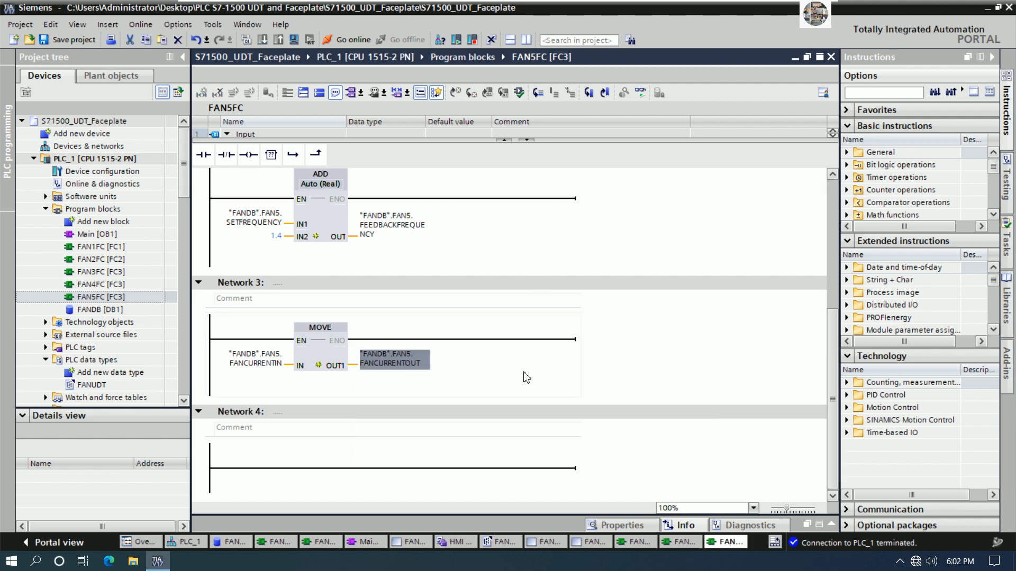
pyautogui.click(450, 362)
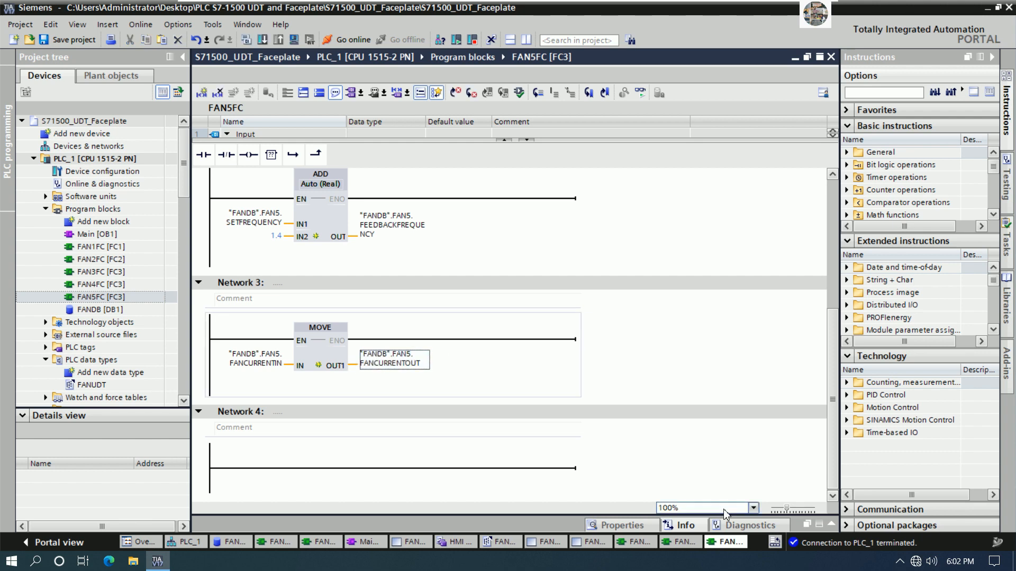
# Review FAN4FC's networks, and paste a copy of FAN5FC into Program blocks under the name FAN6FC.
pyautogui.click(697, 545)
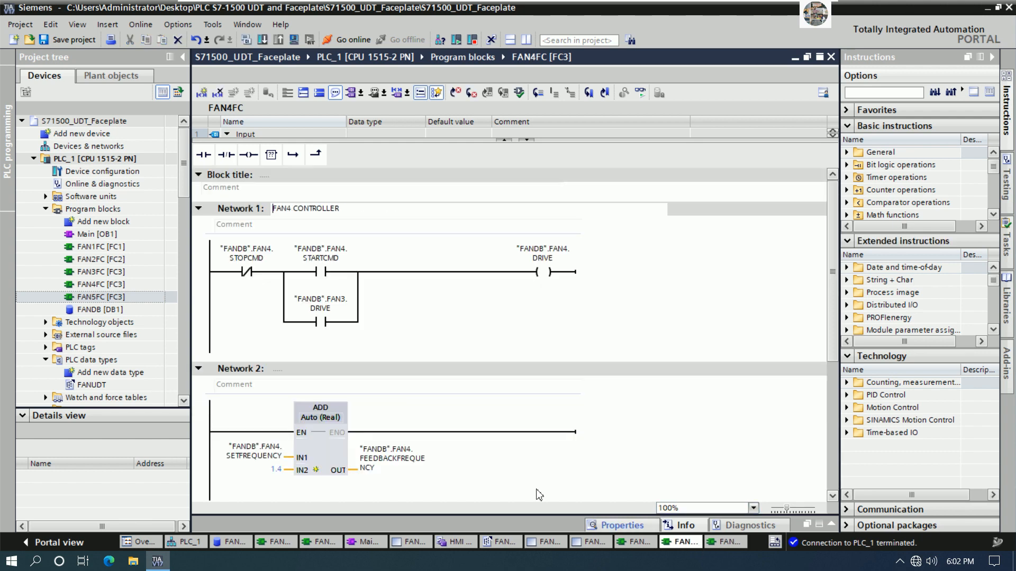
pyautogui.scroll(-5, 451, 403)
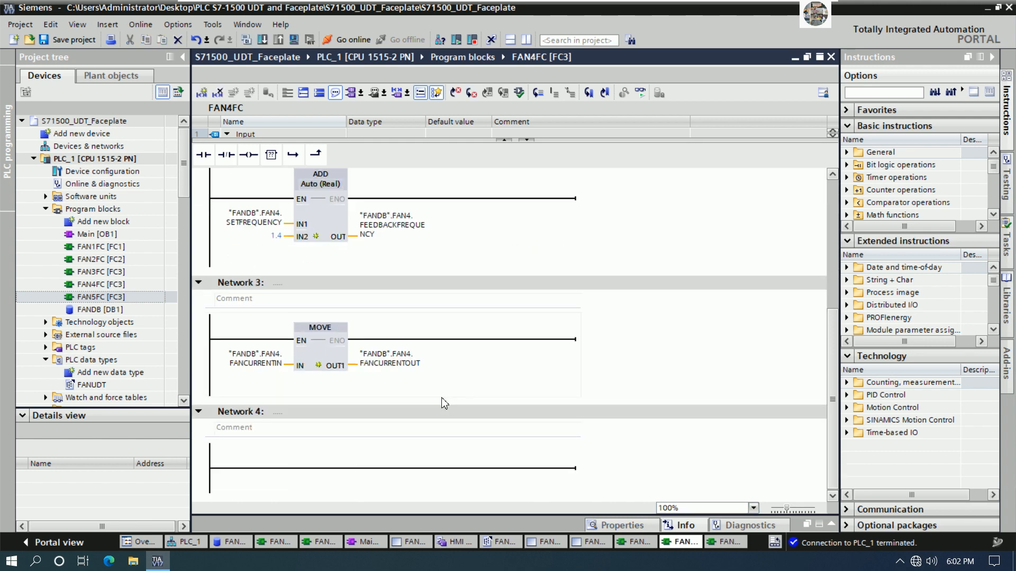
pyautogui.scroll(5, 365, 370)
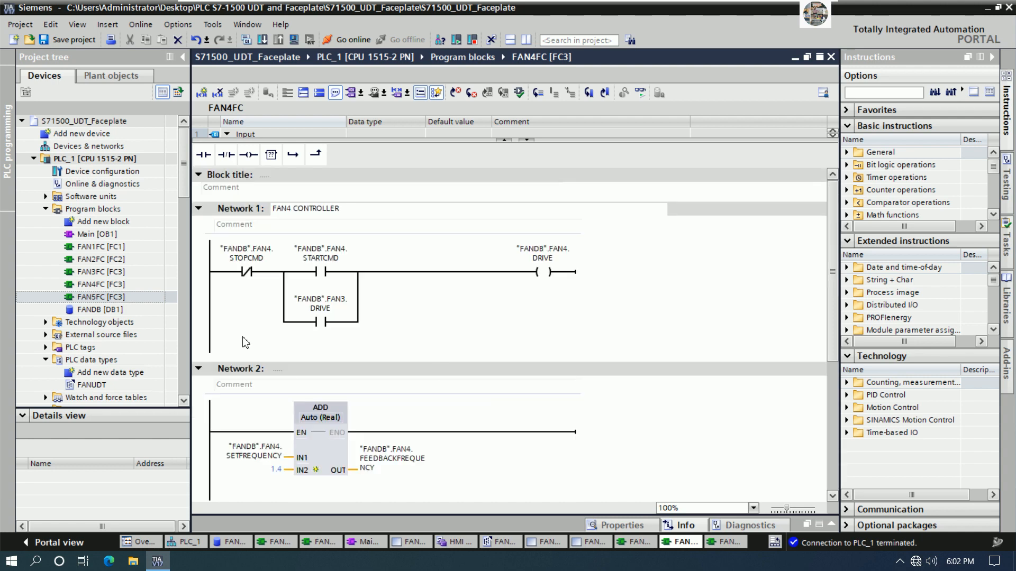
pyautogui.click(108, 300)
pyautogui.rightClick(108, 300)
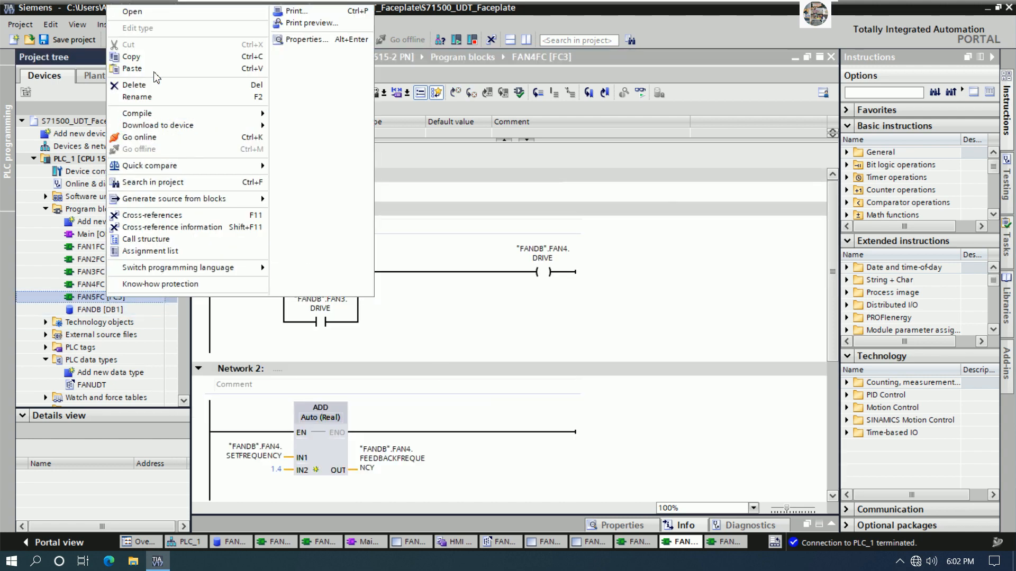
pyautogui.press('Escape')
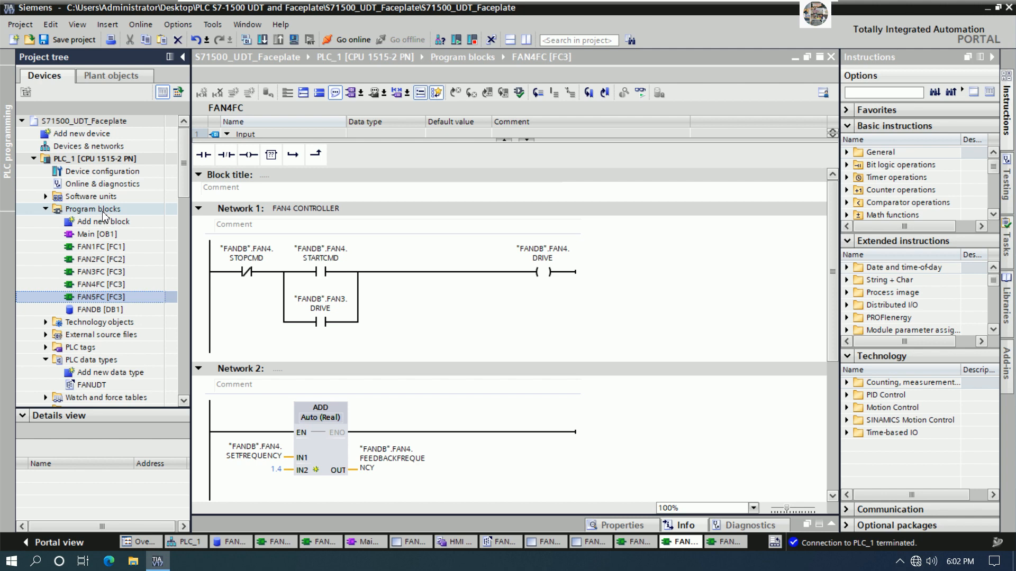
pyautogui.rightClick(104, 215)
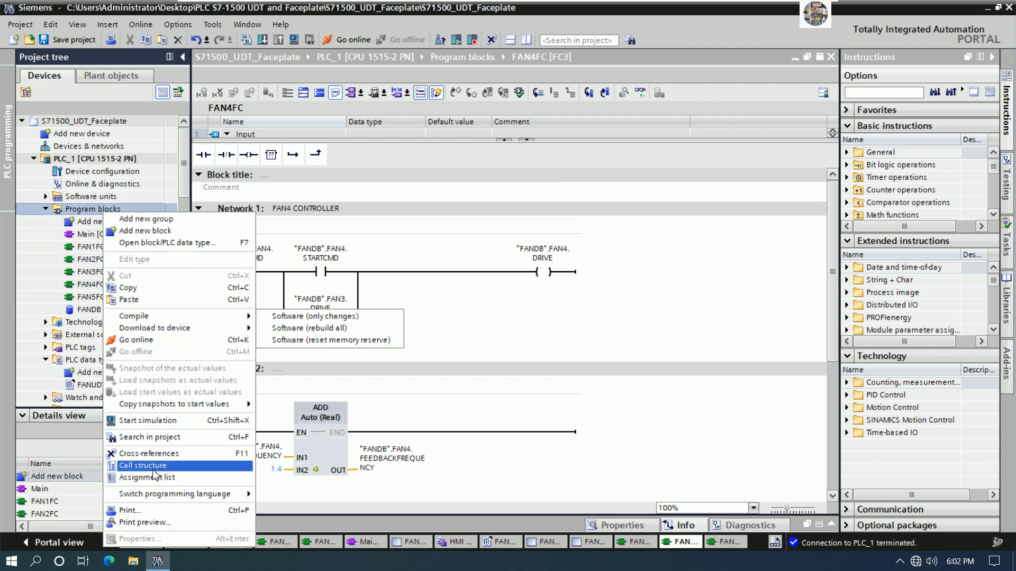
pyautogui.click(151, 301)
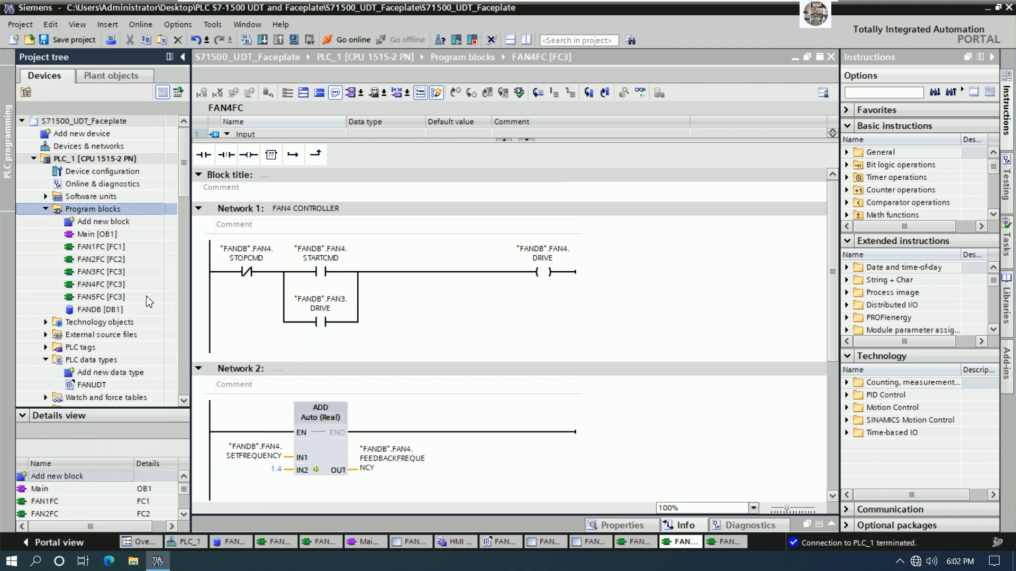
pyautogui.click(119, 310)
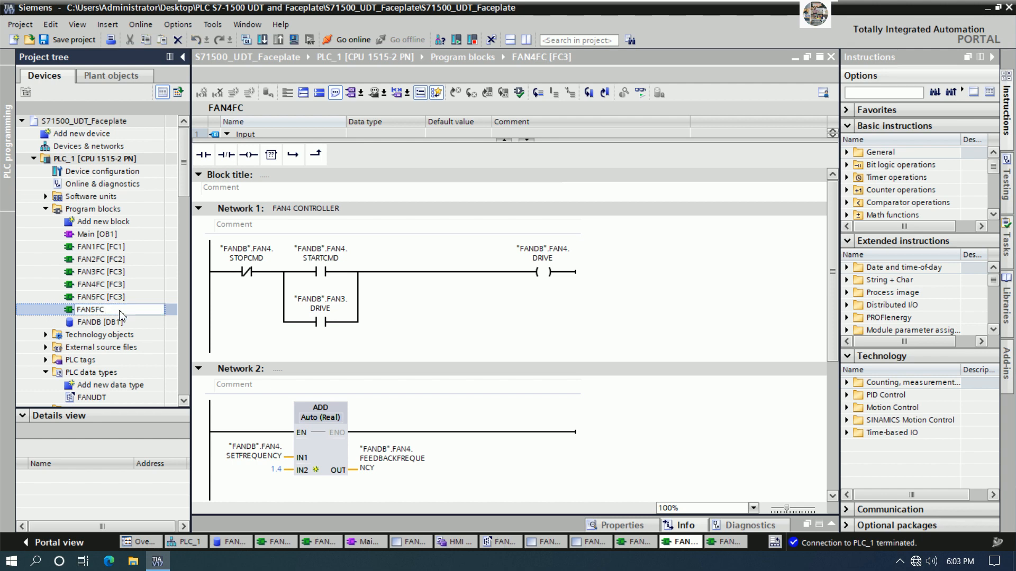
pyautogui.press('Return')
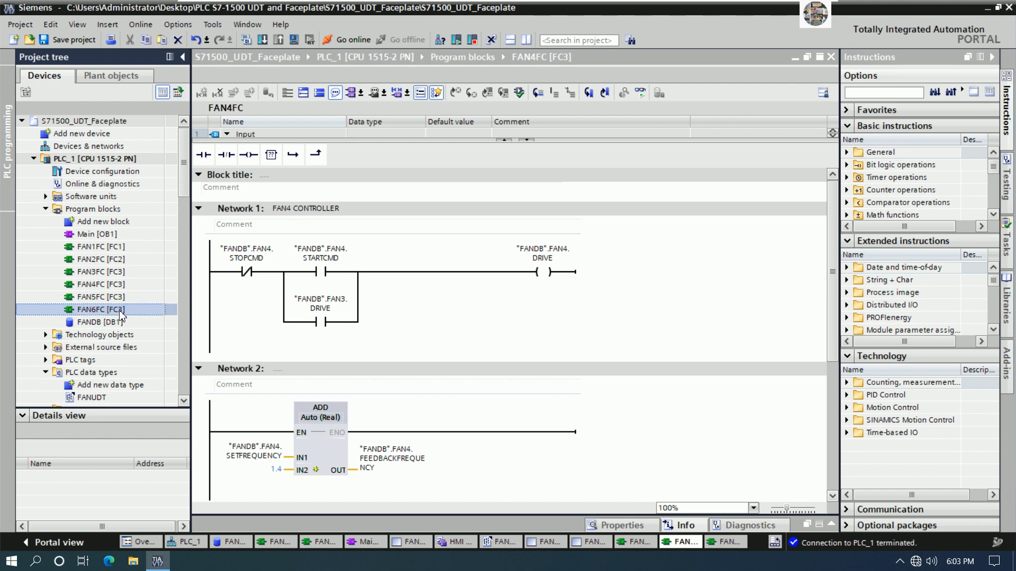
pyautogui.click(295, 211)
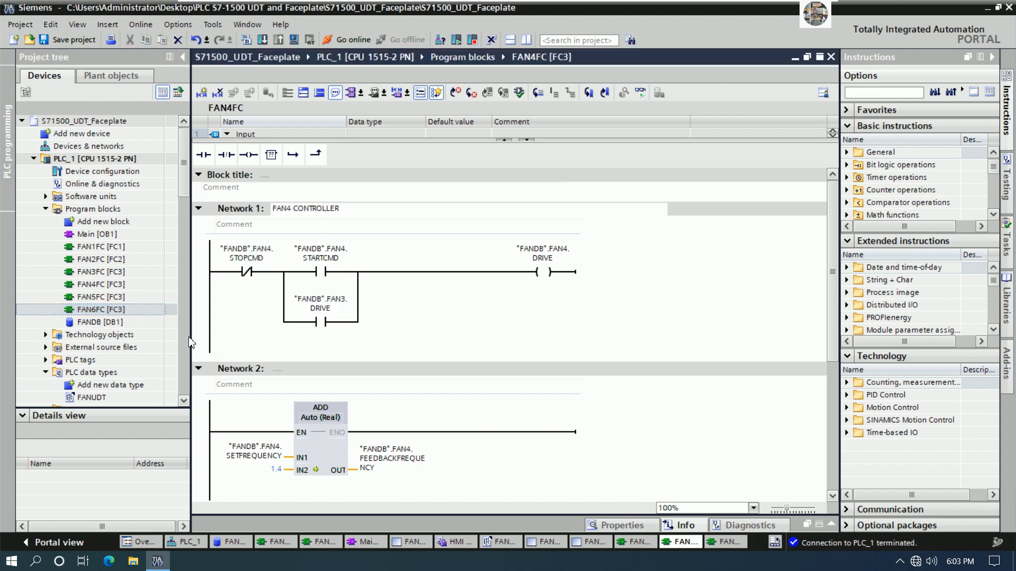
# Open FAN6FC and change its Network 1 title to "FAN6 CONTROLLER".
pyautogui.click(110, 310)
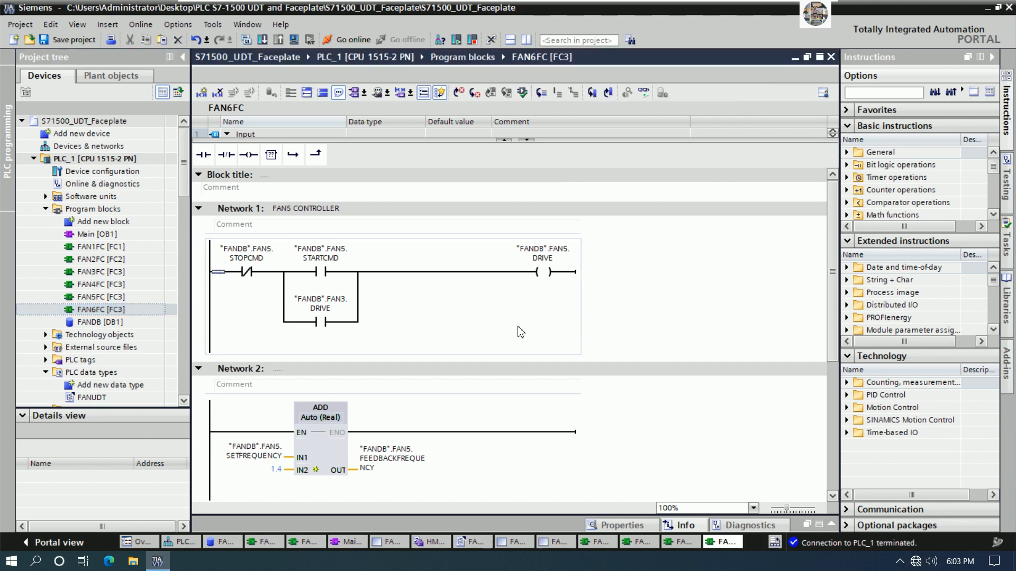
pyautogui.click(292, 210)
pyautogui.press('Right')
pyautogui.press('Right')
pyautogui.press('Right')
pyautogui.press('Right')
pyautogui.press('BackSpace')
pyautogui.write('6')
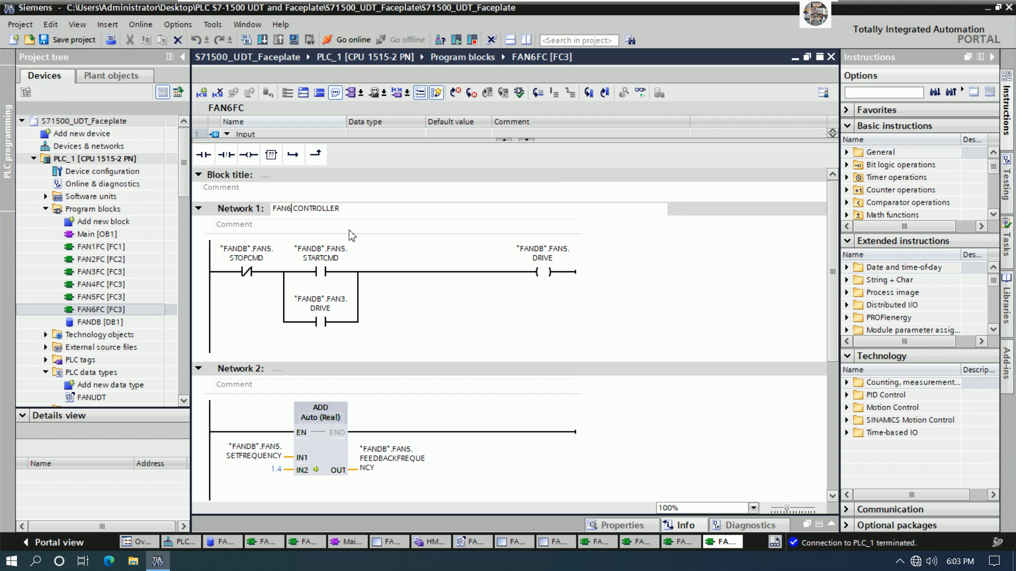
pyautogui.press('Tab')
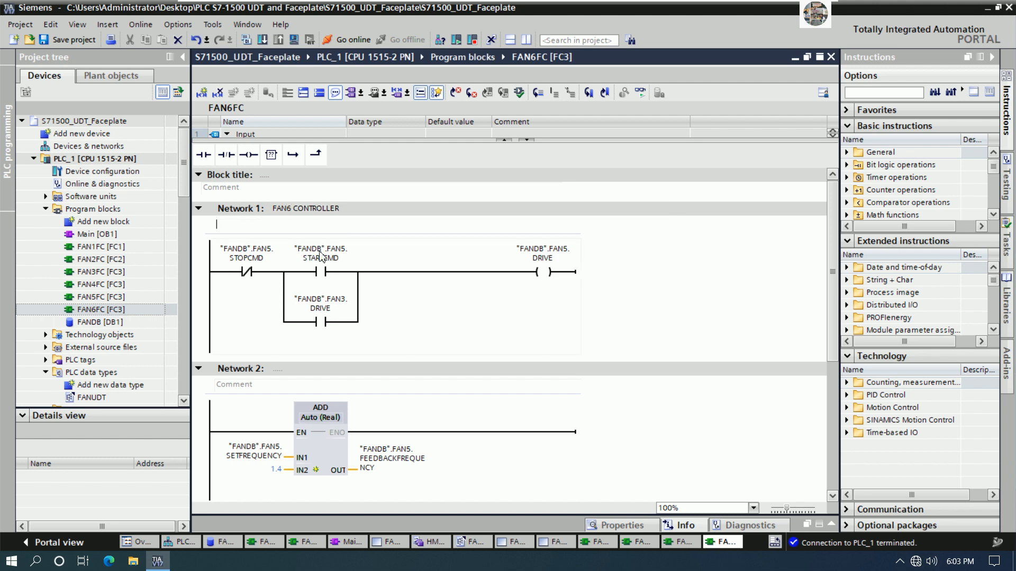
# In FAN6FC's Network 1, change the normally closed contact's operand to "FANDB".FAN6.STOPCMD.
pyautogui.click(259, 249)
pyautogui.click(260, 251)
pyautogui.click(260, 251)
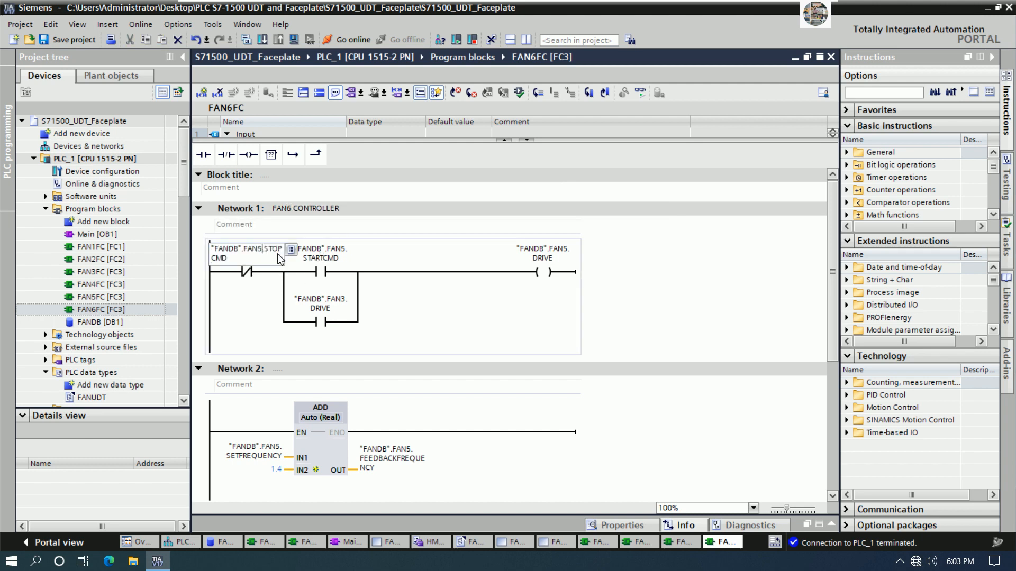
pyautogui.press('BackSpace')
pyautogui.write('6')
pyautogui.press('Return')
# Change the operand of FAN6FC's Network 1 start contact to "FANDB".FAN6.STARTCMD.
pyautogui.click(324, 256)
pyautogui.click(324, 258)
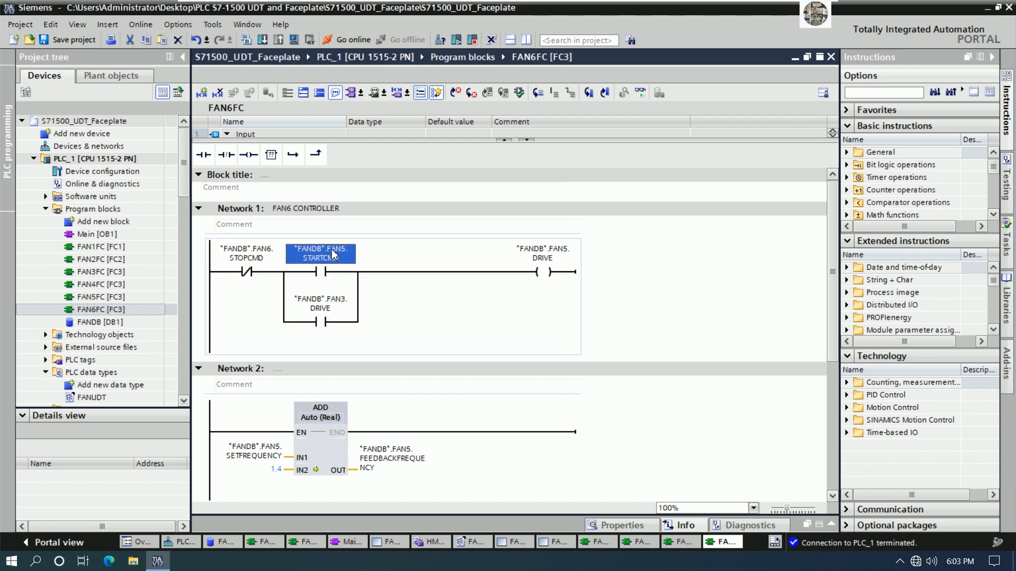
pyautogui.click(334, 254)
pyautogui.click(340, 255)
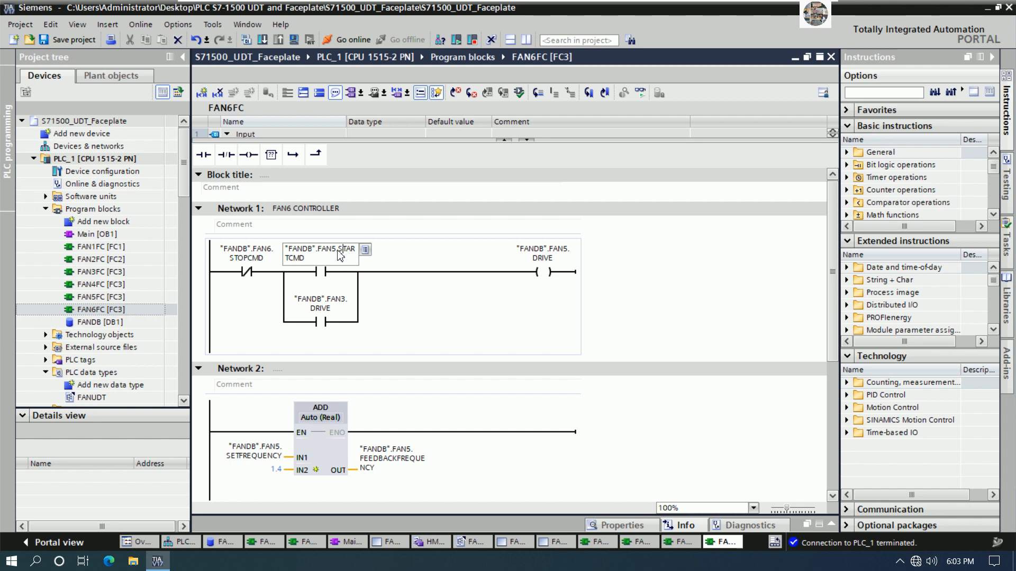
pyautogui.press('BackSpace')
pyautogui.write('6')
# Change the operand of FAN6FC's Network 1 output coil to "FANDB".FAN6.DRIVE.
pyautogui.doubleClick(554, 259)
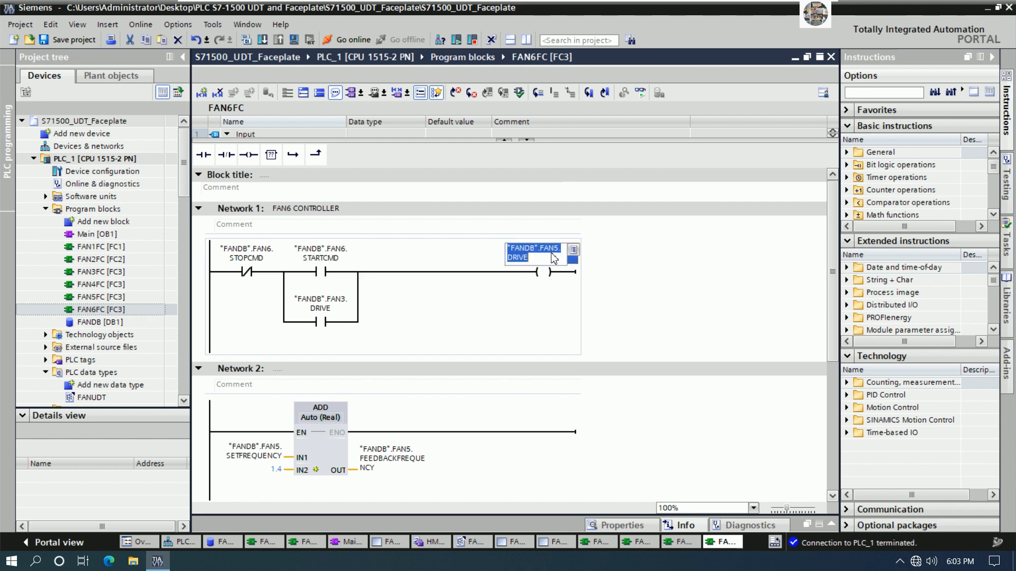
pyautogui.click(561, 256)
pyautogui.press('BackSpace')
pyautogui.write('6')
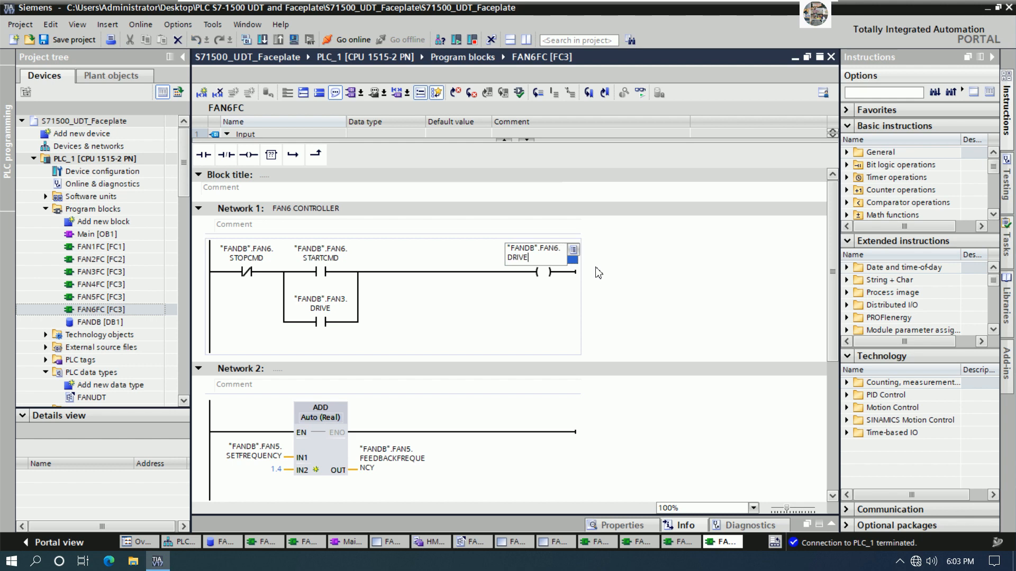
# In FAN6FC's Network 2, change the ADD block's IN1 operand to "FANDB".FAN6.SETFREQUENCY.
pyautogui.doubleClick(271, 456)
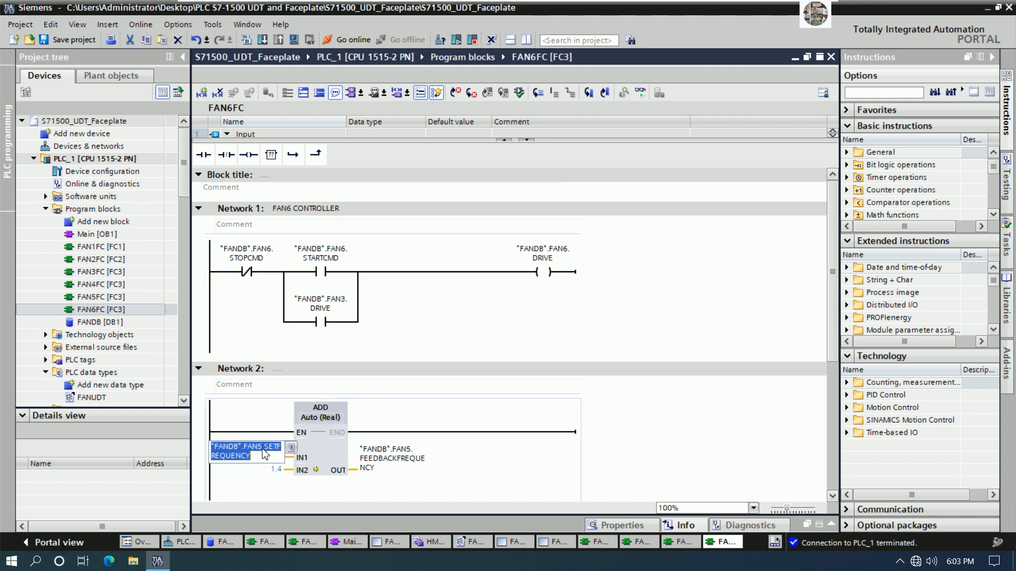
pyautogui.click(260, 448)
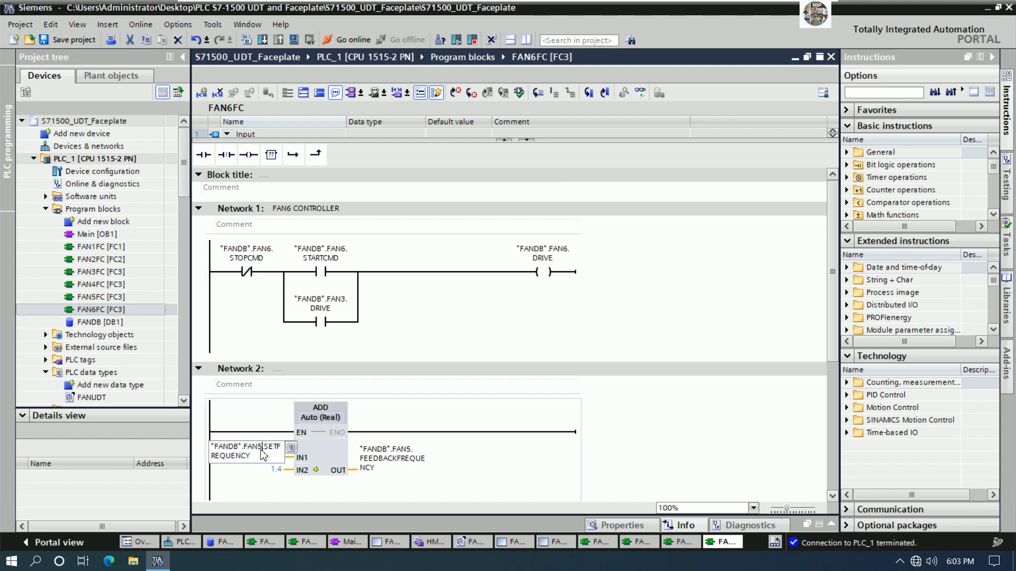
pyautogui.press('BackSpace')
pyautogui.write('6')
pyautogui.press('End')
# In FAN6FC's Network 2, change the ADD block's OUT operand to "FANDB".FAN6.FEEDBACKFREQUENCY.
pyautogui.doubleClick(391, 458)
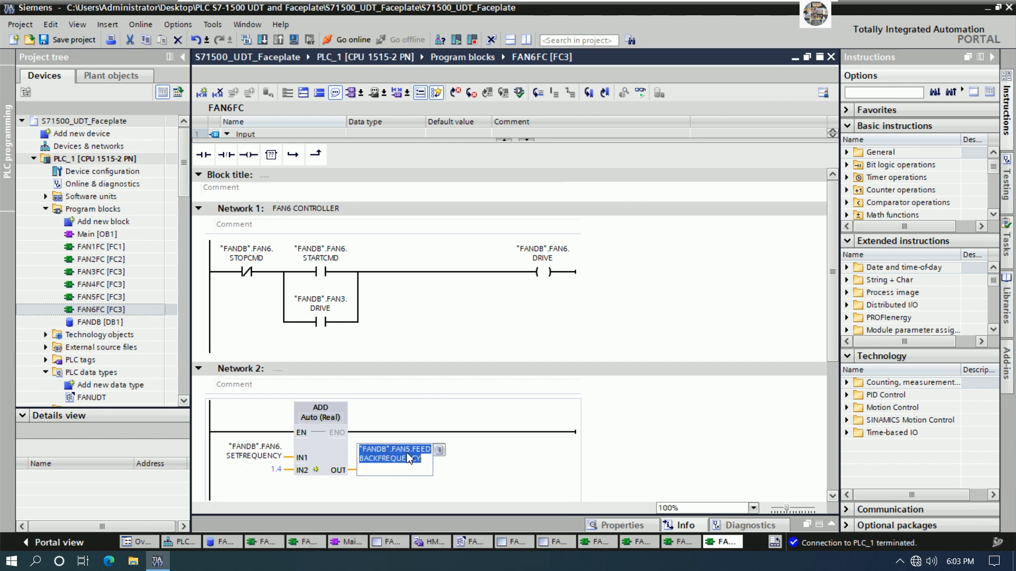
pyautogui.click(407, 450)
pyautogui.press('Delete')
pyautogui.write('6')
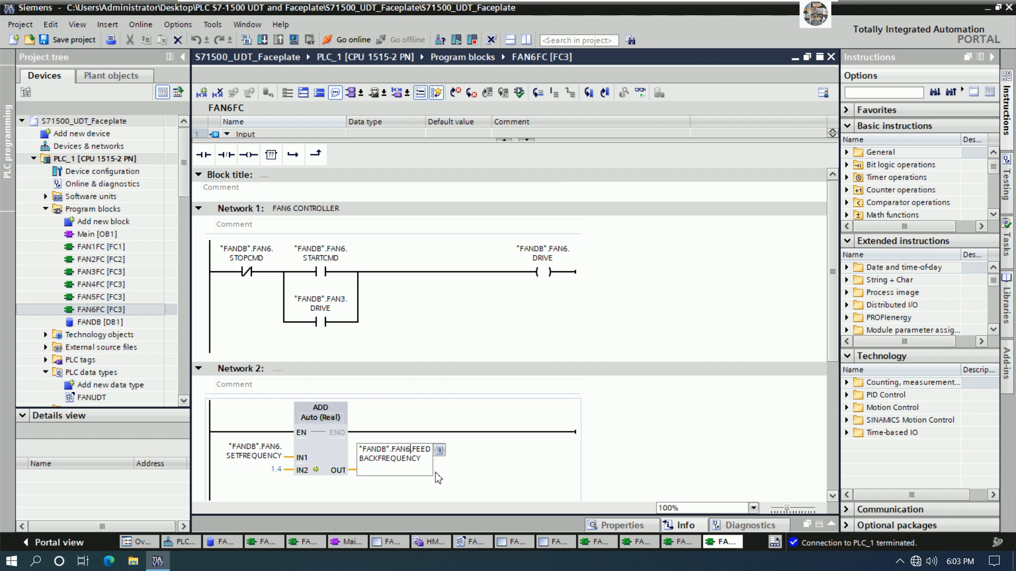
pyautogui.press('Return')
# In FAN6FC's Network 3, change the MOVE block's IN operand to "FANDB".FAN6.FANCURRENTIN.
pyautogui.scroll(-5, 449, 446)
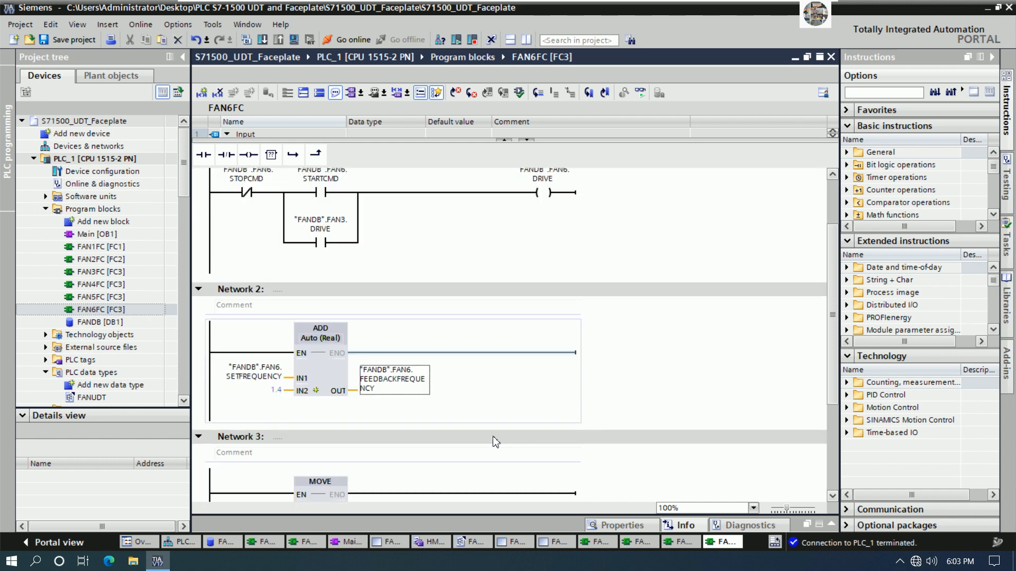
pyautogui.doubleClick(259, 359)
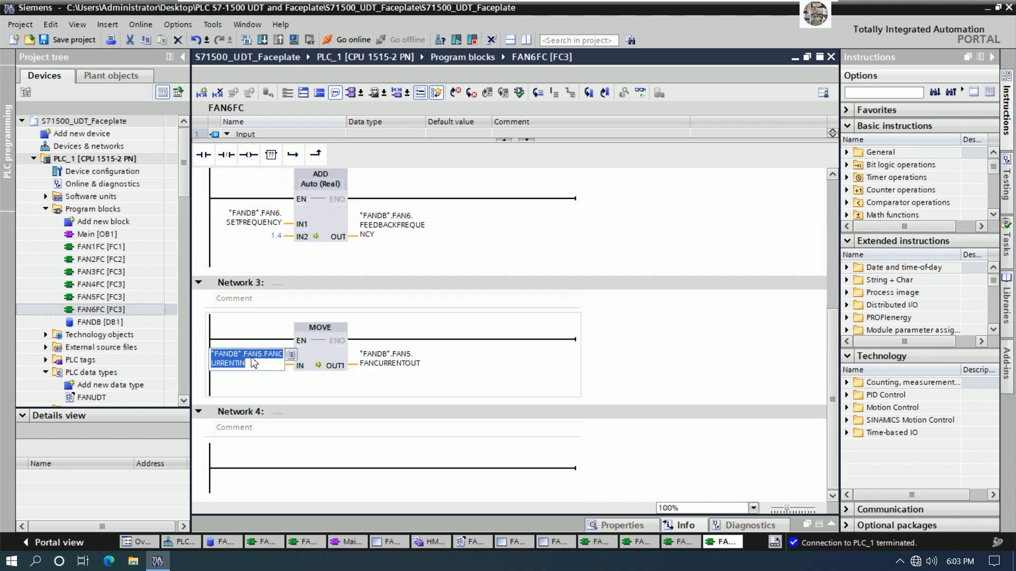
pyautogui.click(258, 356)
pyautogui.press('Delete')
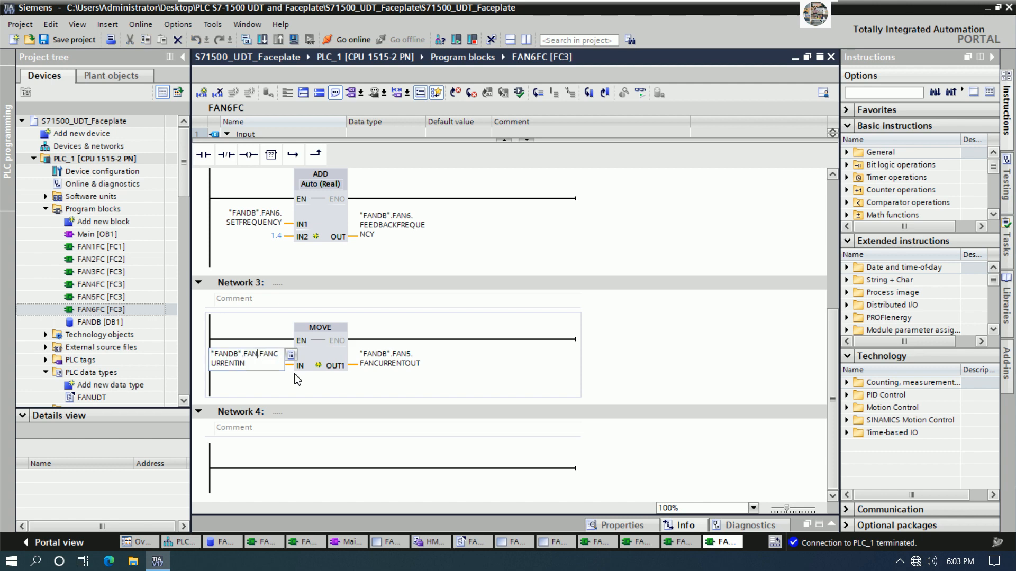
# In FAN6FC's Network 3, change the MOVE block's OUT1 operand to "FANDB".FAN6.FANCURRENTOUT.
pyautogui.doubleClick(388, 358)
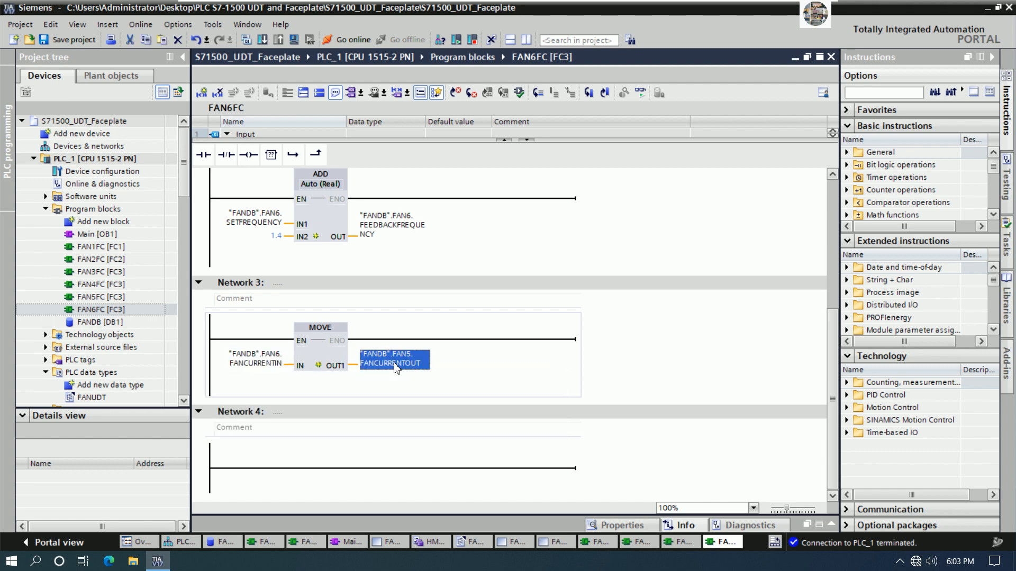
pyautogui.click(412, 354)
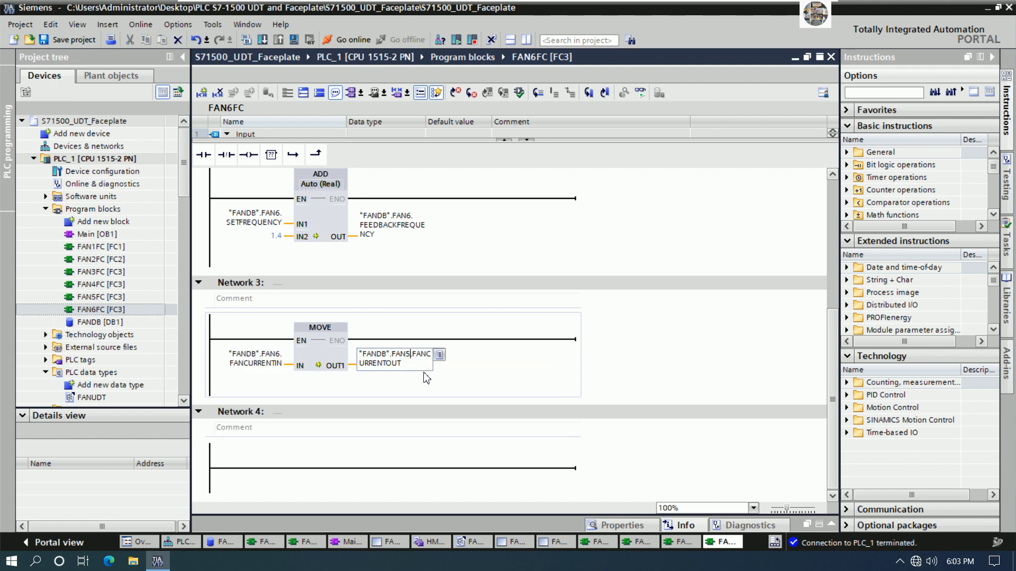
pyautogui.press('BackSpace')
pyautogui.write('6')
pyautogui.click(643, 341)
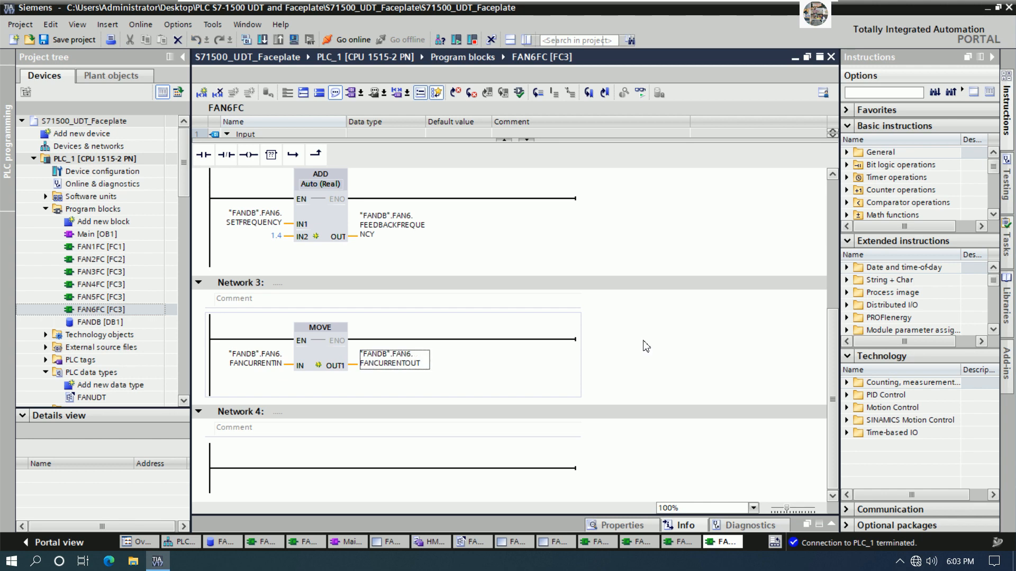
# Compile FAN6FC and save the project, then open FAN5FC and compile it as well.
pyautogui.click(246, 40)
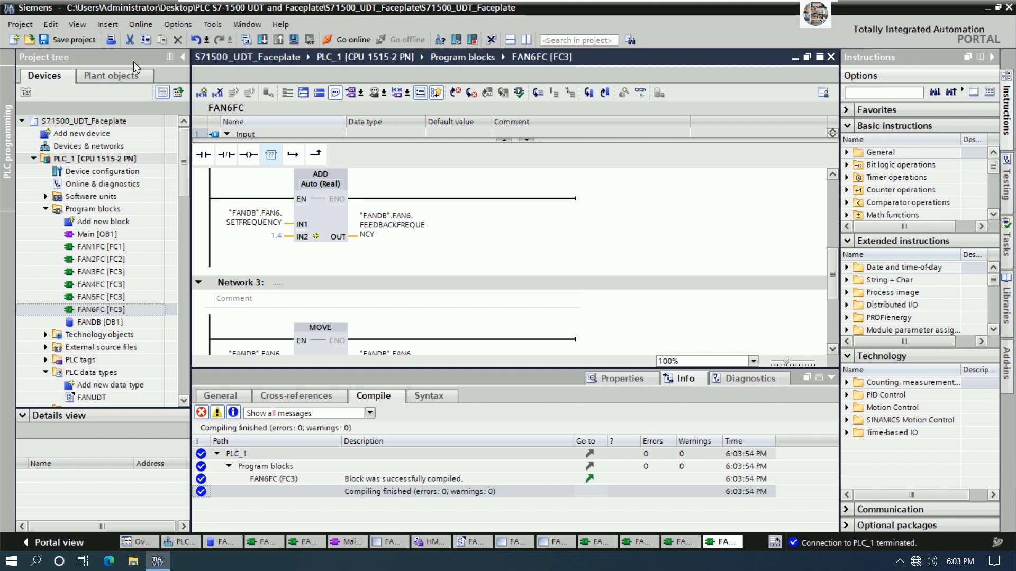
pyautogui.hotkey('ctrl', 's')
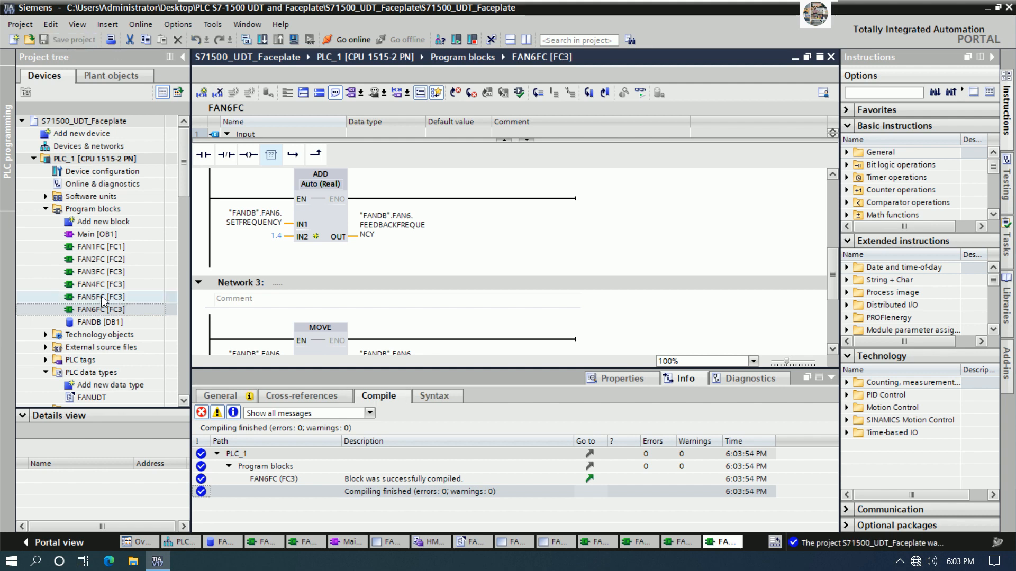
pyautogui.doubleClick(112, 297)
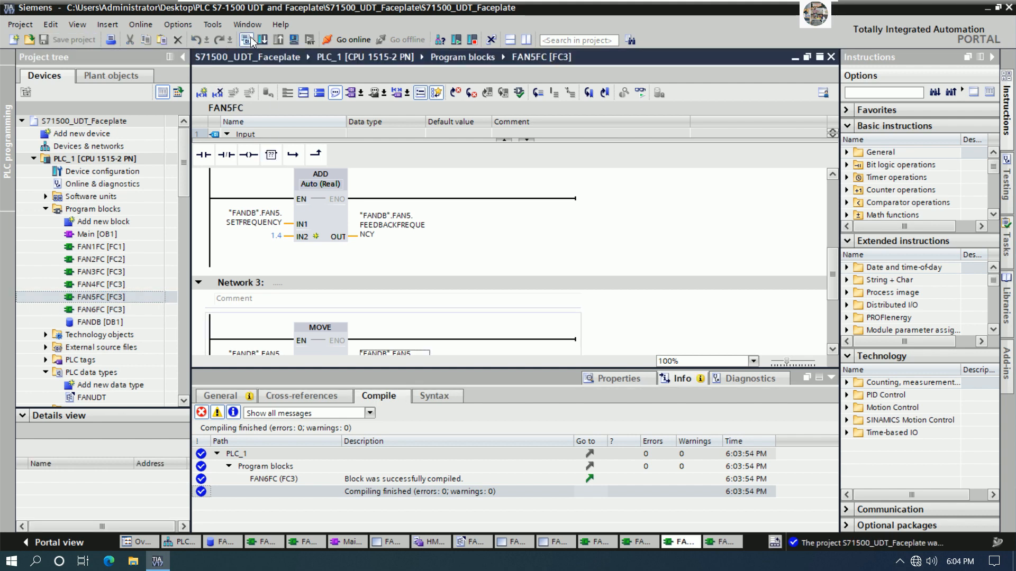
pyautogui.hotkey('ctrl', 'b')
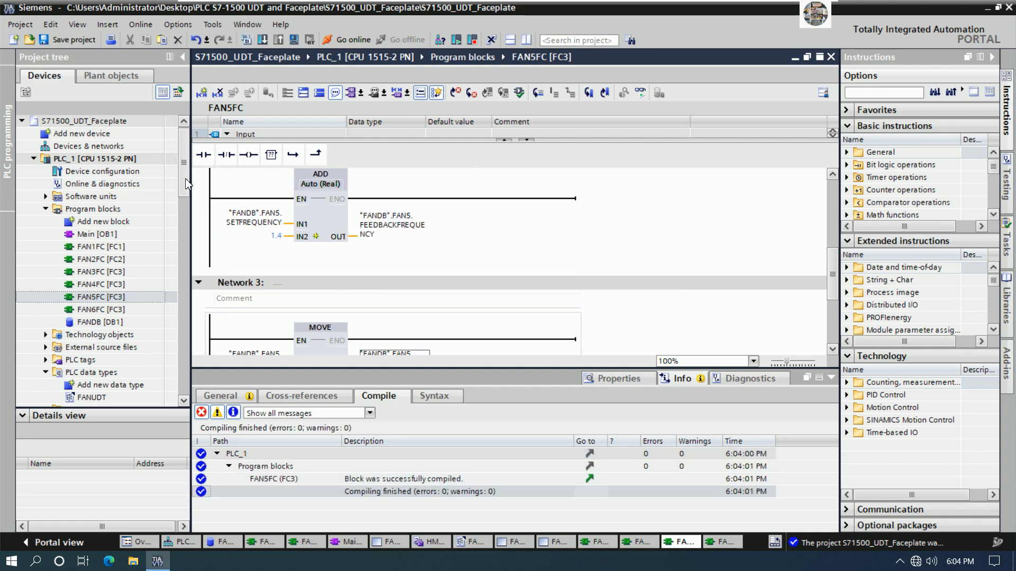
# In Main [OB1], insert a new network after the FAN3FC call and place a FAN4FC call in it.
pyautogui.click(100, 236)
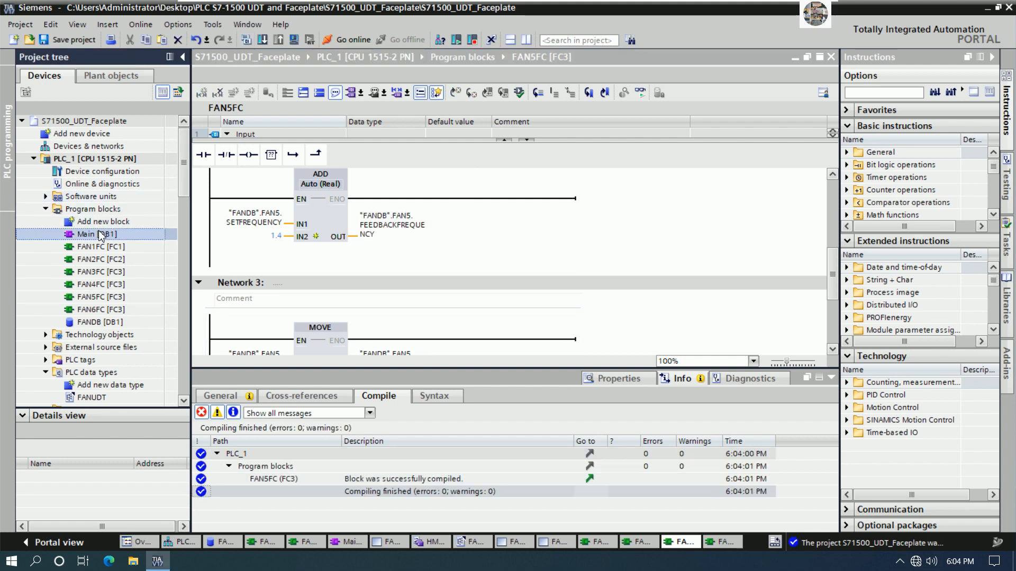
pyautogui.doubleClick(100, 235)
pyautogui.scroll(-4, 618, 318)
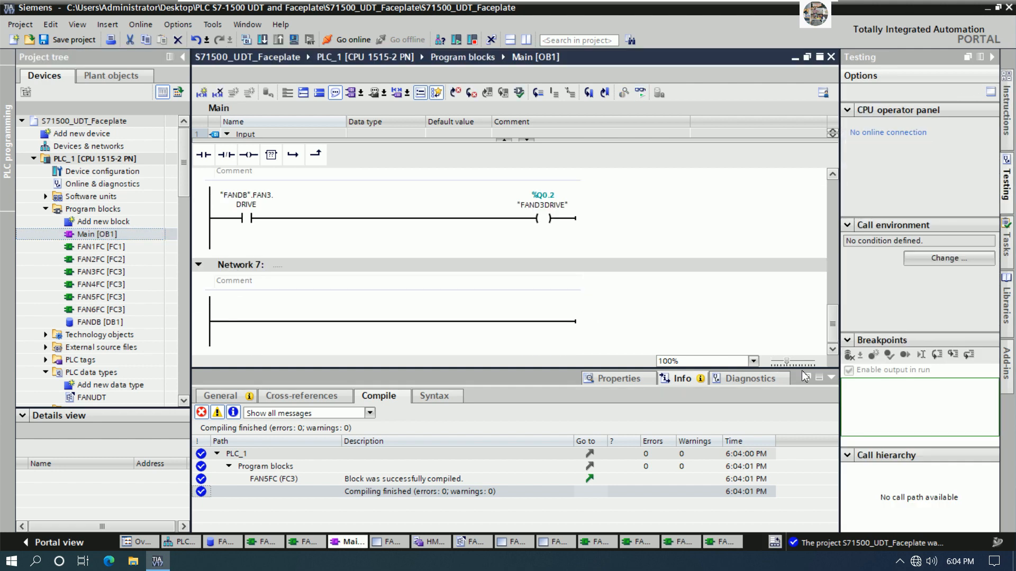
pyautogui.click(831, 377)
pyautogui.scroll(5, 532, 313)
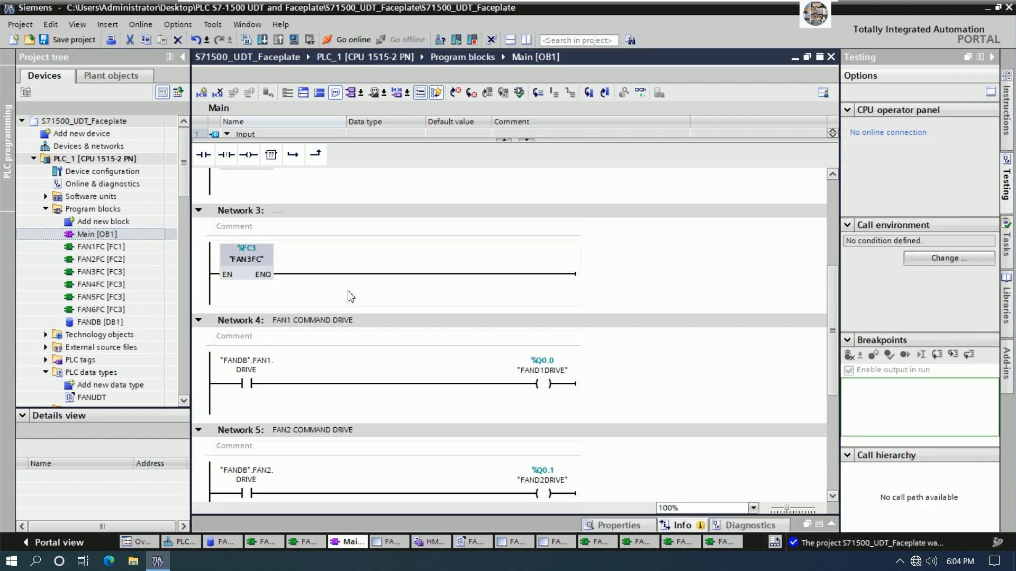
pyautogui.rightClick(247, 317)
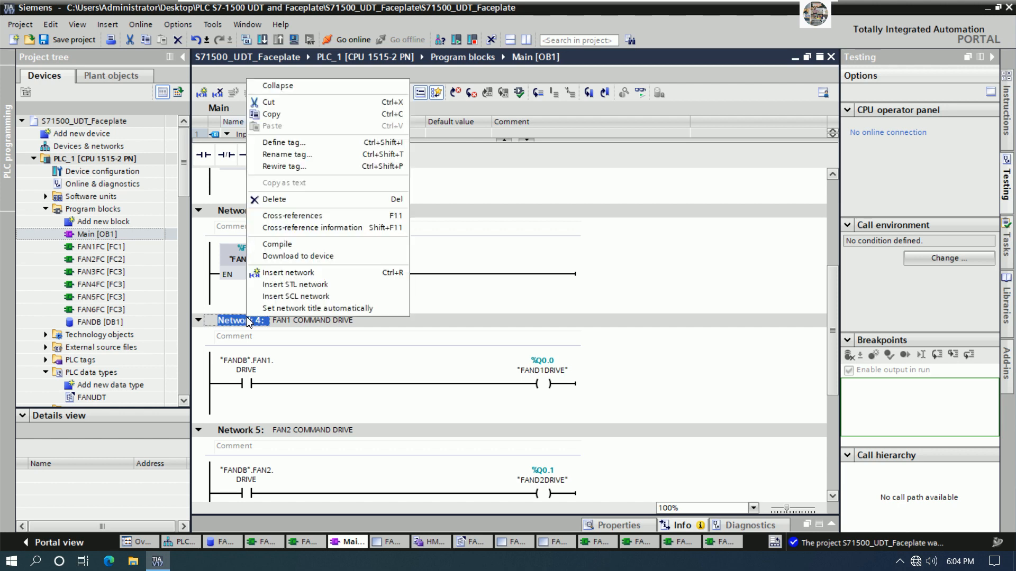
pyautogui.click(616, 295)
pyautogui.rightClick(614, 283)
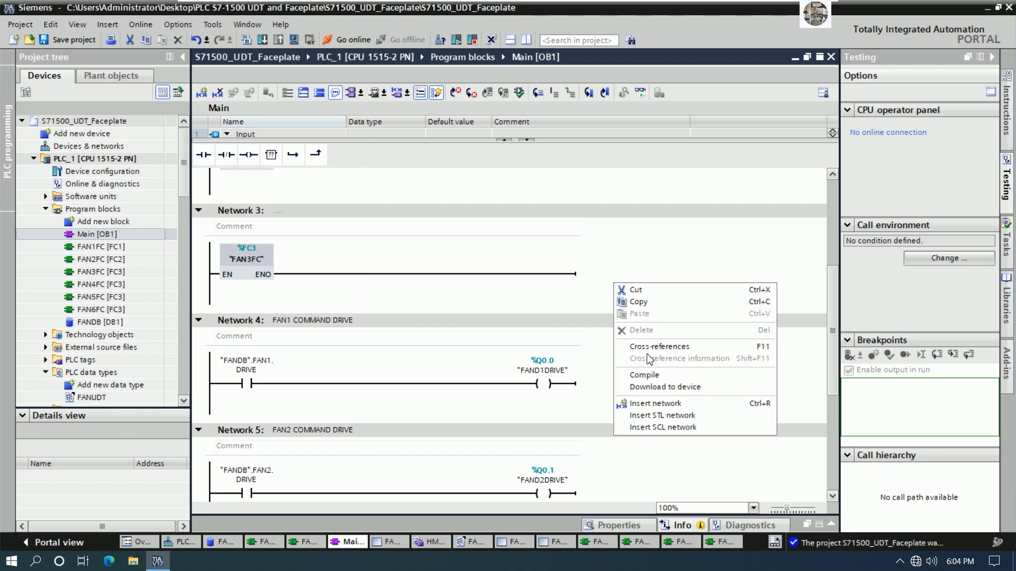
pyautogui.click(656, 403)
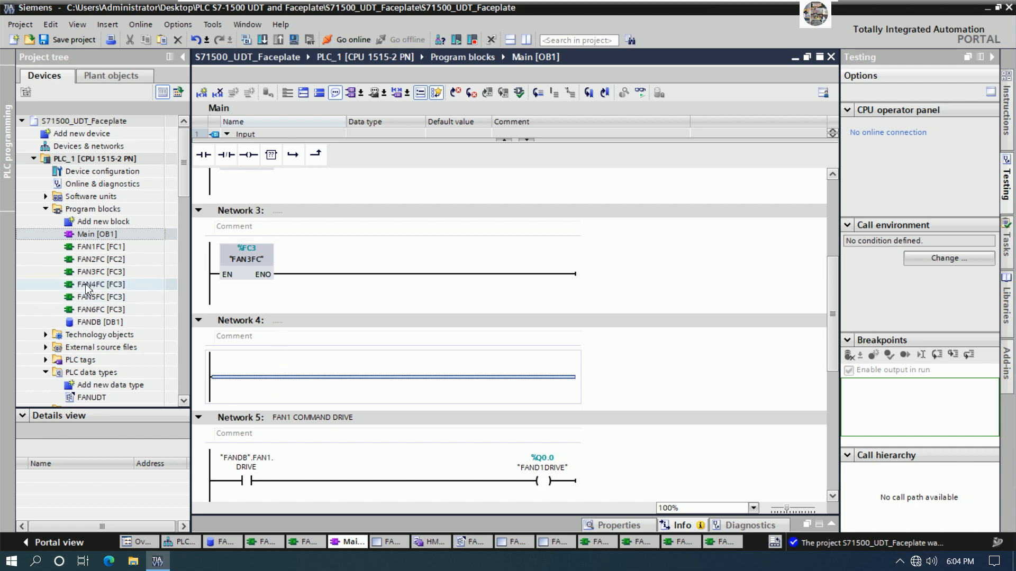
pyautogui.moveTo(85, 286)
pyautogui.mouseDown()
pyautogui.moveTo(201, 370)
pyautogui.moveTo(421, 386)
pyautogui.mouseUp()
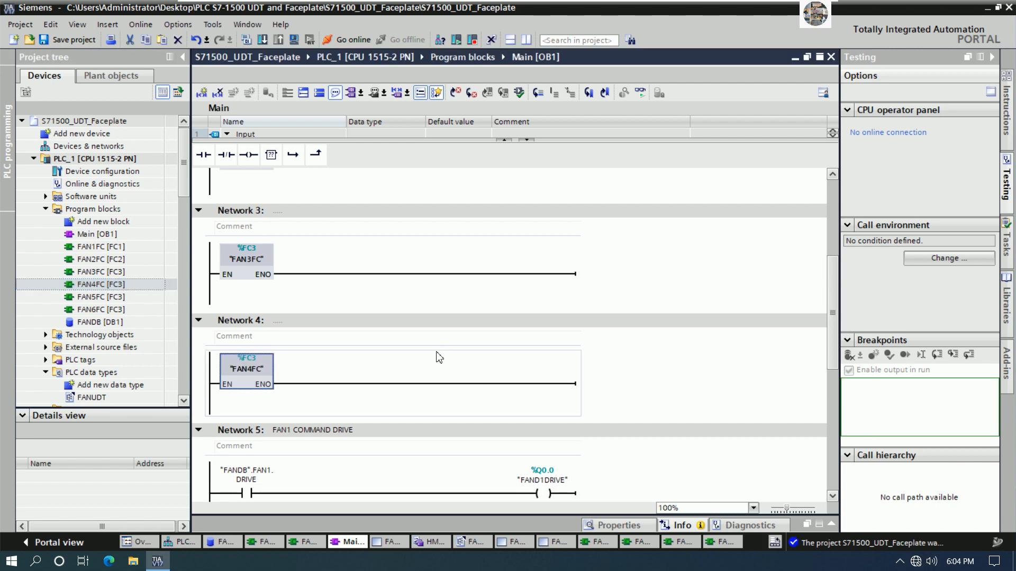
# Insert two empty networks in Main directly after the FAN4FC call network.
pyautogui.scroll(-5, 424, 349)
pyautogui.scroll(2, 407, 339)
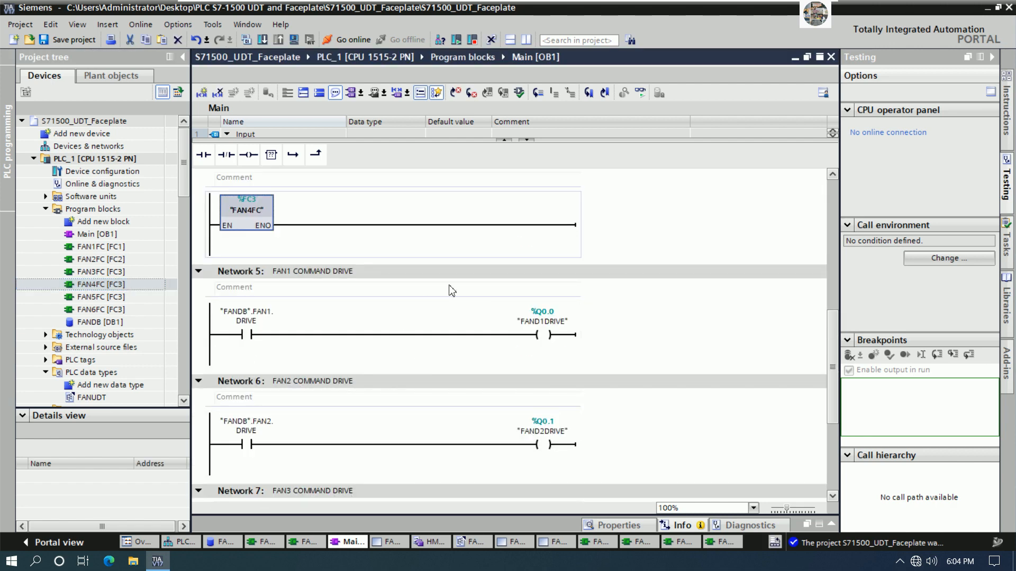
pyautogui.click(553, 250)
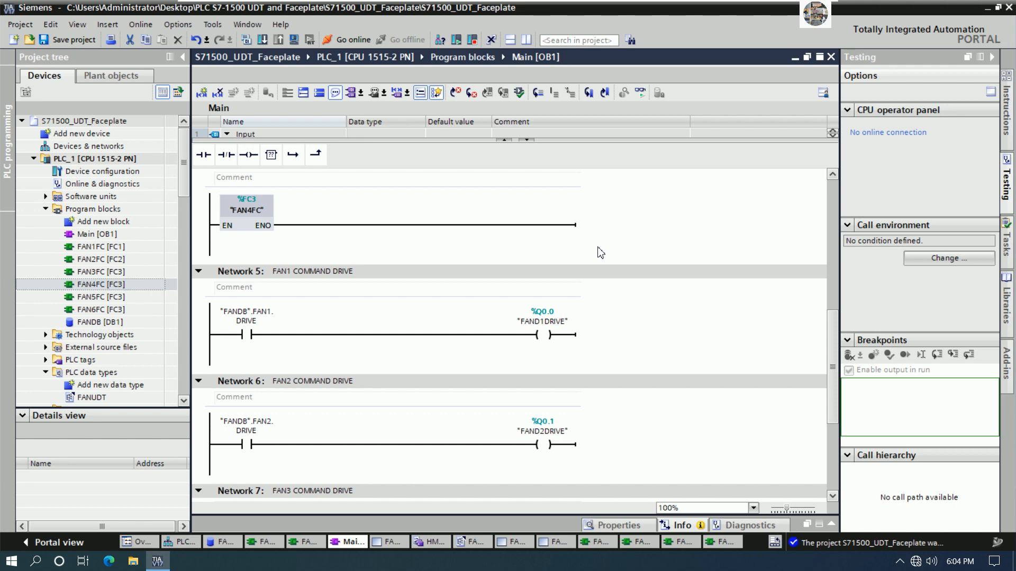
pyautogui.rightClick(601, 253)
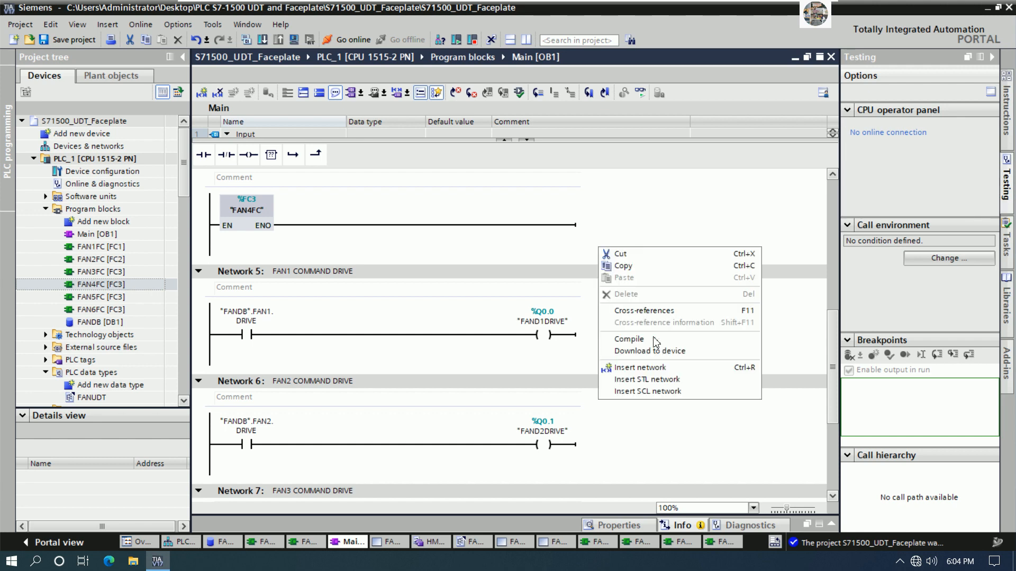
pyautogui.click(649, 364)
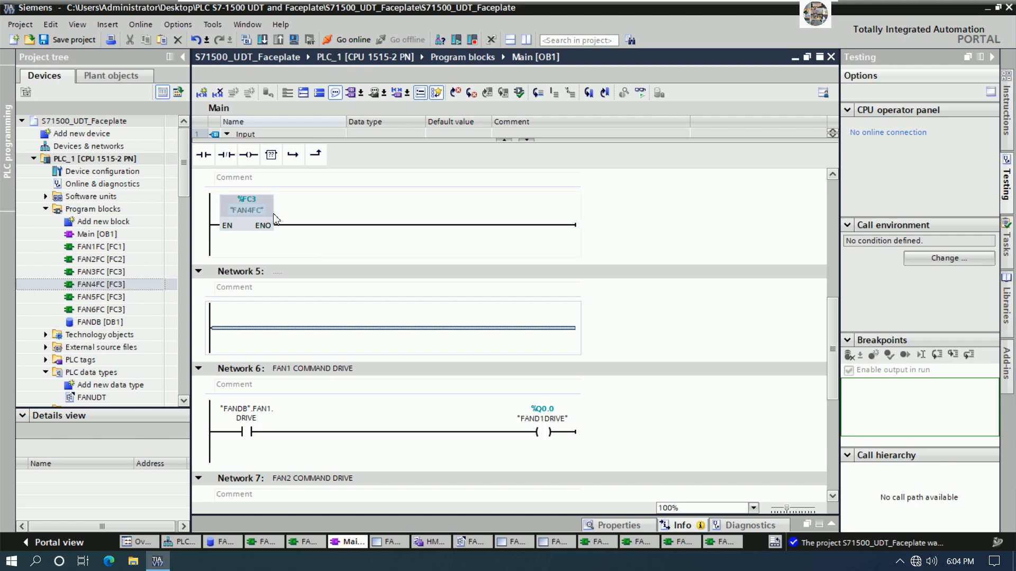
pyautogui.rightClick(608, 331)
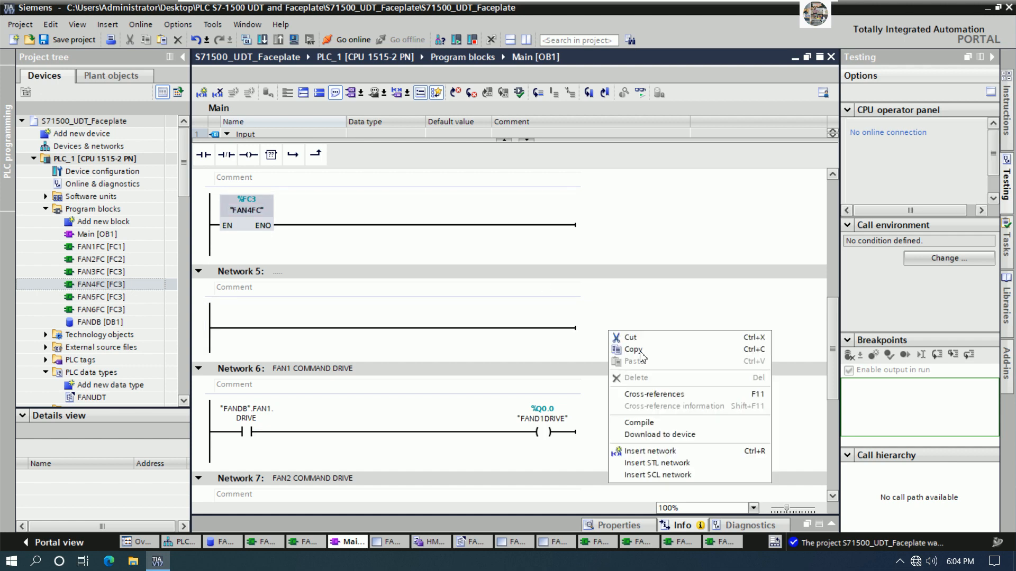
pyautogui.click(651, 453)
# Place a FAN5FC call in Main's empty Network 5 and a FAN6FC call in the empty Network 6.
pyautogui.click(261, 328)
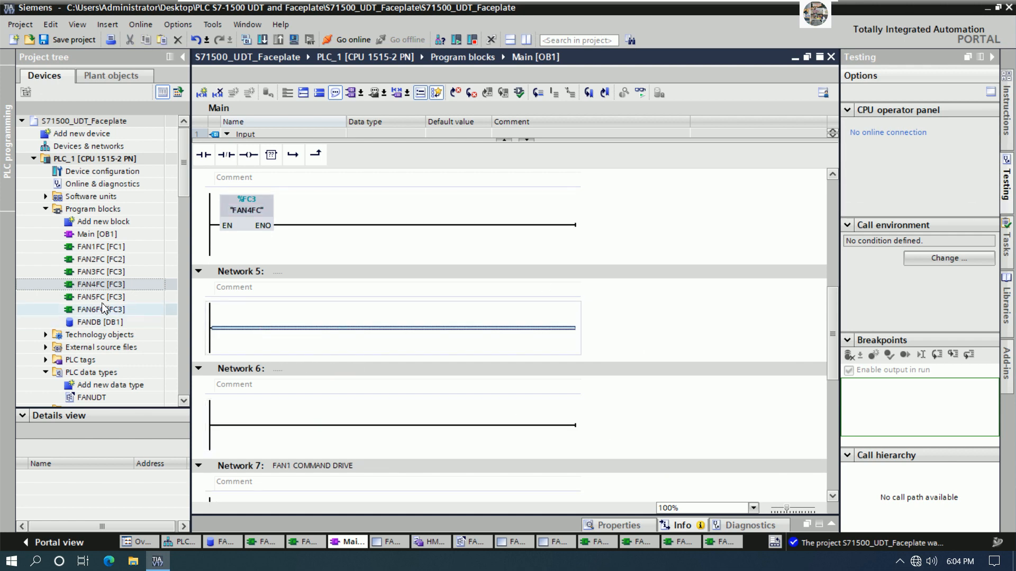
pyautogui.moveTo(101, 296); pyautogui.dragTo(373, 327)
pyautogui.moveTo(101, 309)
pyautogui.mouseDown()
pyautogui.moveTo(375, 404)
pyautogui.moveTo(394, 438)
pyautogui.mouseUp()
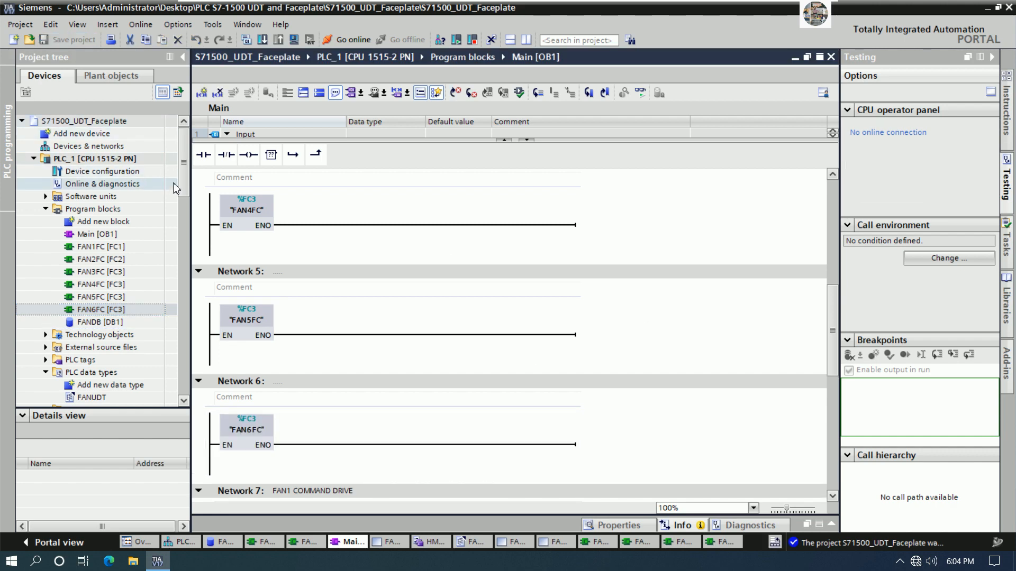
# Copy Network 9's title to the empty Network 10 and change it to "FAN4 COMMAND DRIVE".
pyautogui.scroll(-1, 183, 185)
pyautogui.scroll(-6, 295, 219)
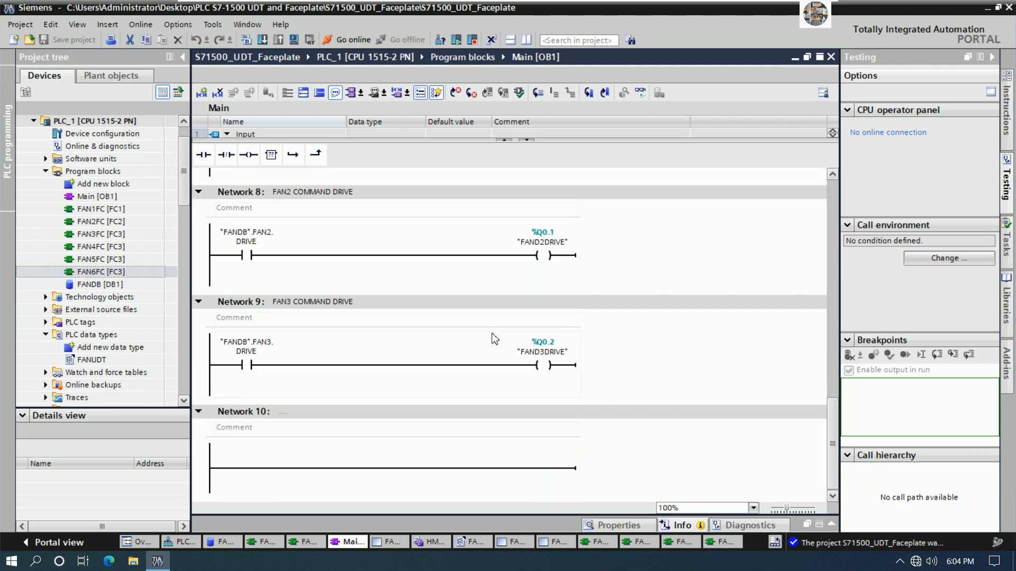
pyautogui.click(279, 468)
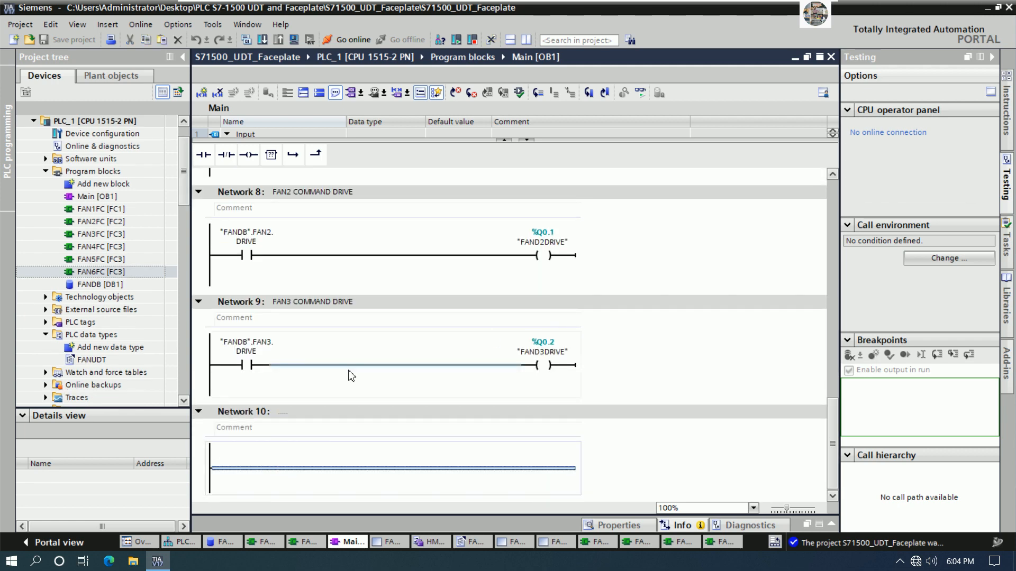
pyautogui.click(362, 306)
pyautogui.hotkey('ctrl', 'c')
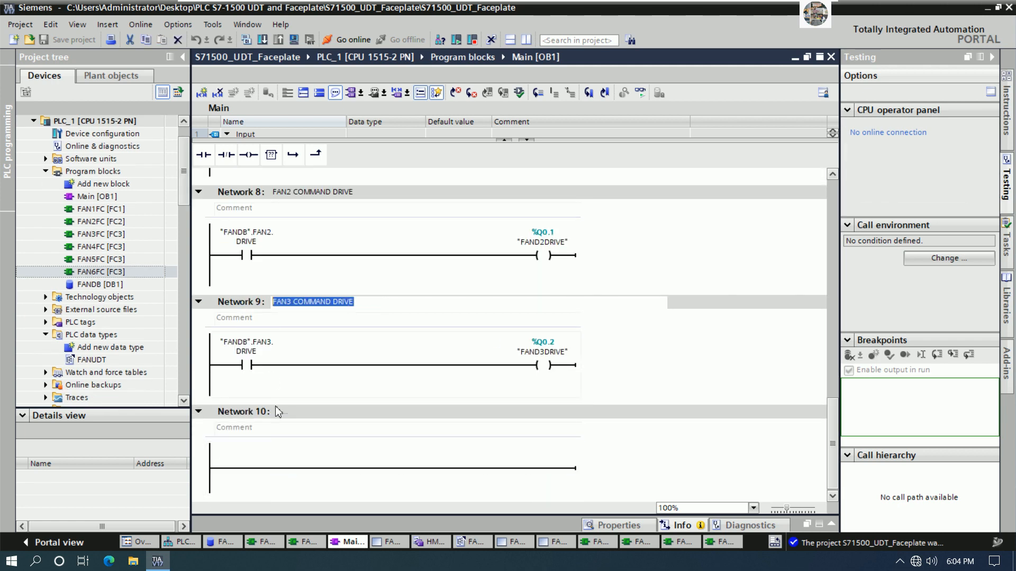
pyautogui.click(296, 415)
pyautogui.hotkey('ctrl', 'v')
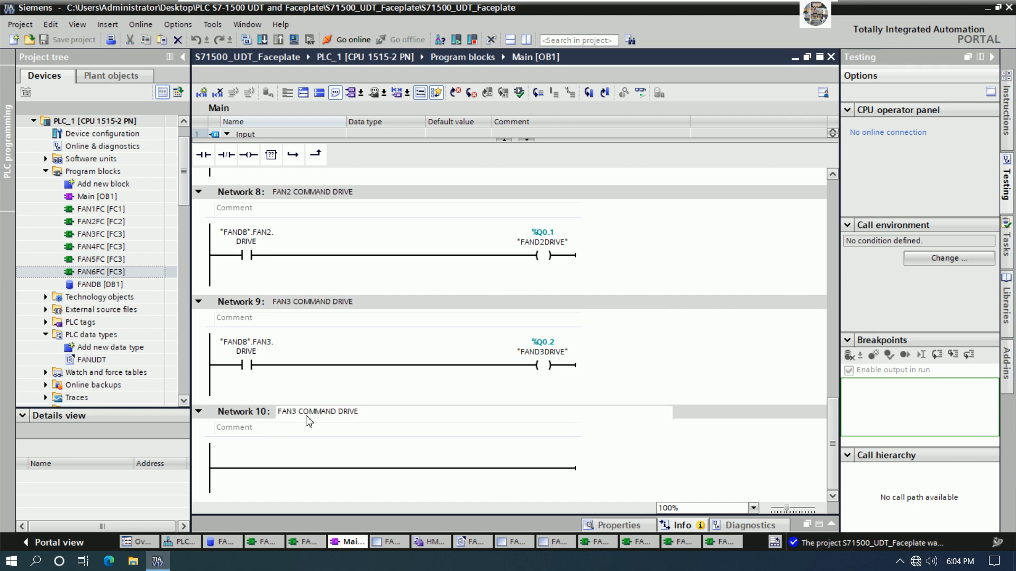
pyautogui.press('BackSpace')
pyautogui.write('4')
pyautogui.press('Return')
# Add a normally open contact and an output coil to Network 10's rung.
pyautogui.click(302, 479)
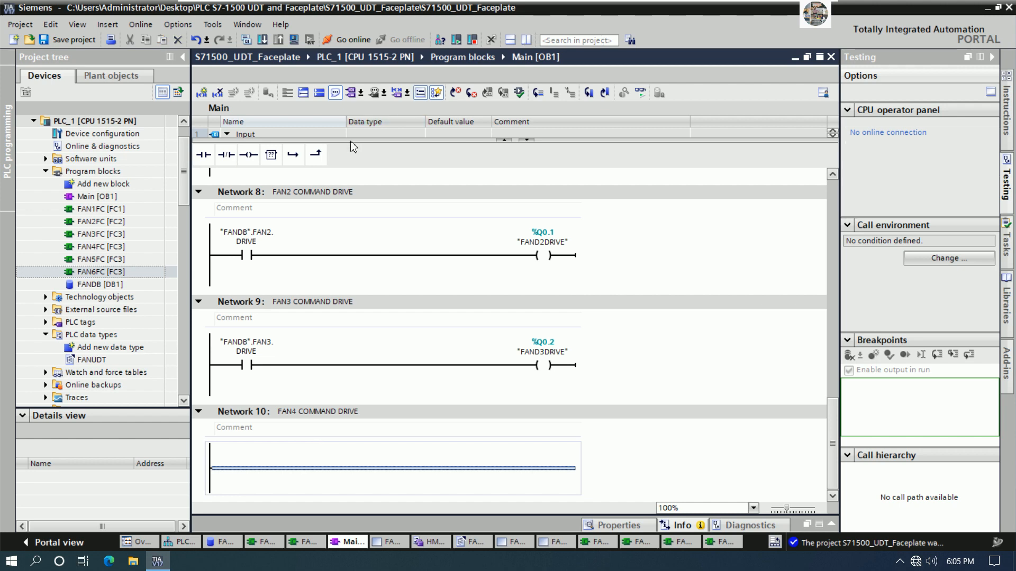
pyautogui.click(205, 155)
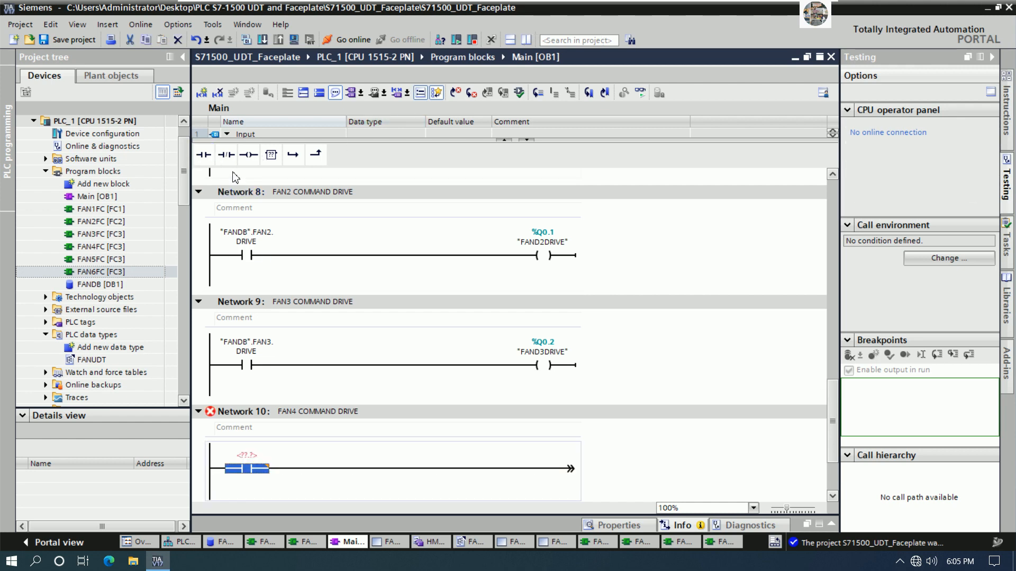
pyautogui.click(249, 154)
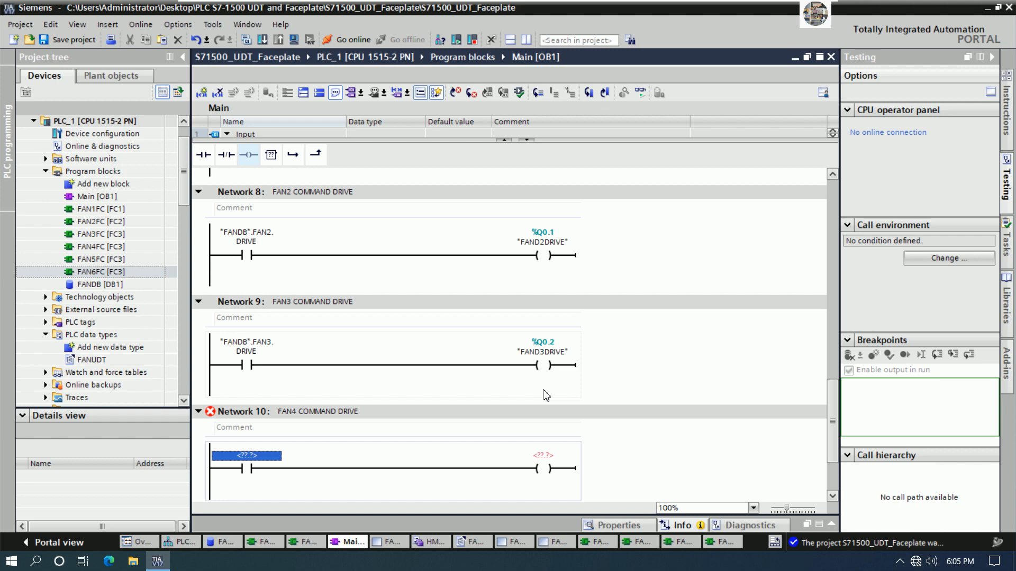
# Assign "FANDB".FAN4.DRIVE to the contact in Network 10.
pyautogui.write('F')
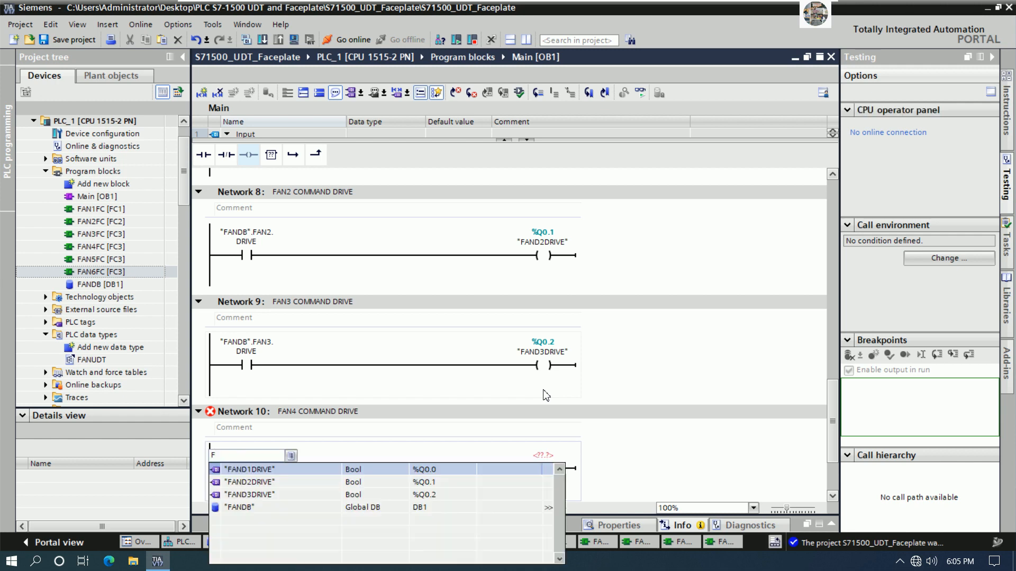
pyautogui.press('Down')
pyautogui.press('Down')
pyautogui.press('Down')
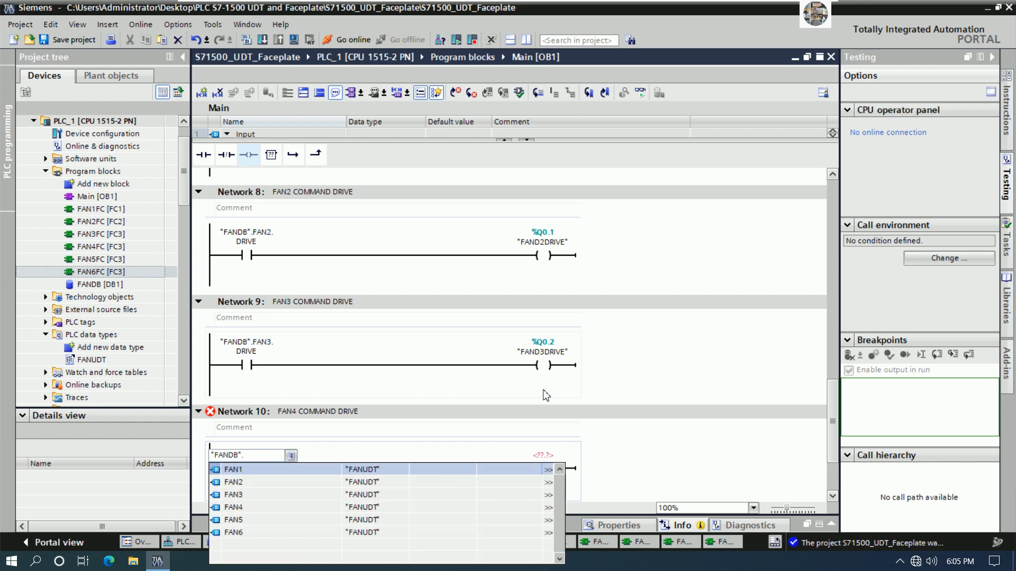
pyautogui.press('Down')
pyautogui.press('Down')
pyautogui.press('Down')
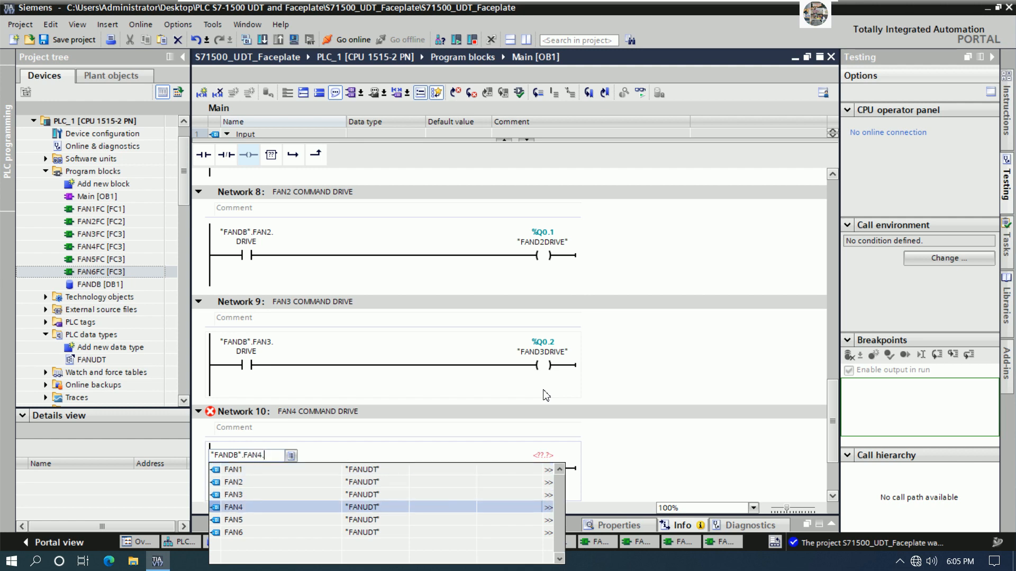
pyautogui.press('Return')
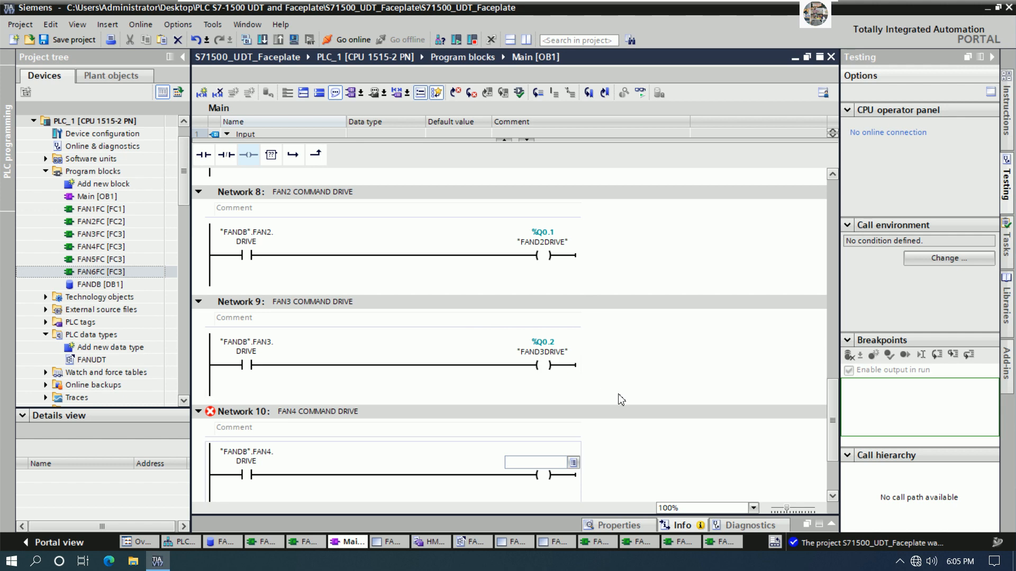
# Assign the tag name "FAND4DRIVE" to the output coil in Network 10.
pyautogui.write('FA')
pyautogui.press('Down')
pyautogui.press('Down')
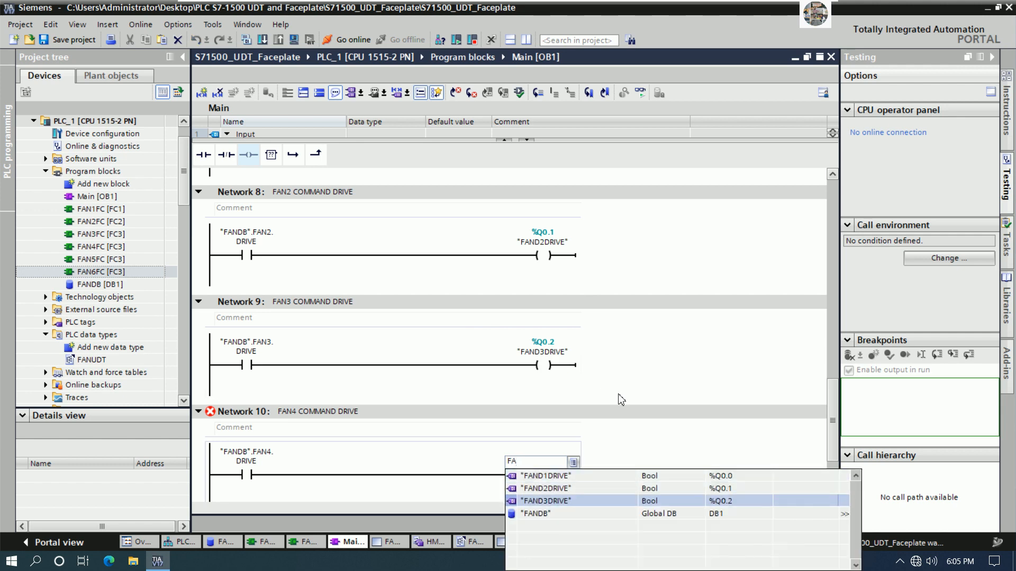
pyautogui.press('Return')
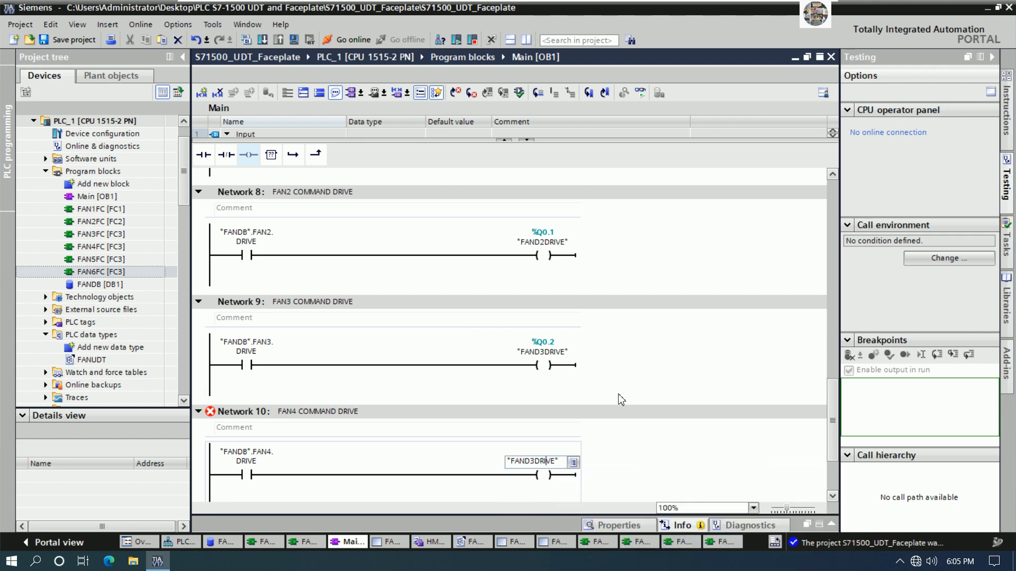
pyautogui.write('4')
pyautogui.press('Return')
# Define FAND4DRIVE as a Bool Global Output tag at %Q0.3 in the default tag table.
pyautogui.rightClick(249, 413)
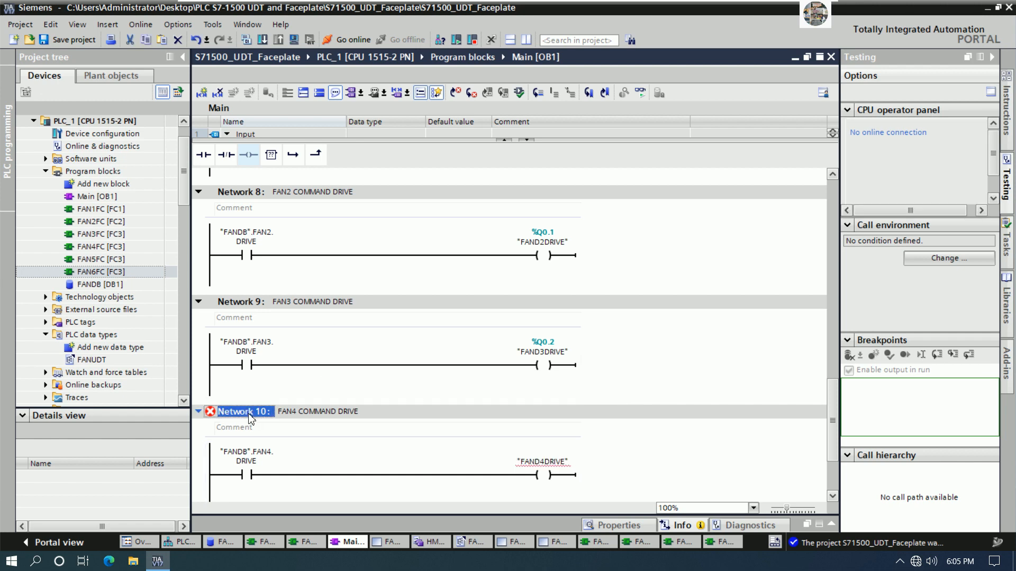
pyautogui.click(280, 236)
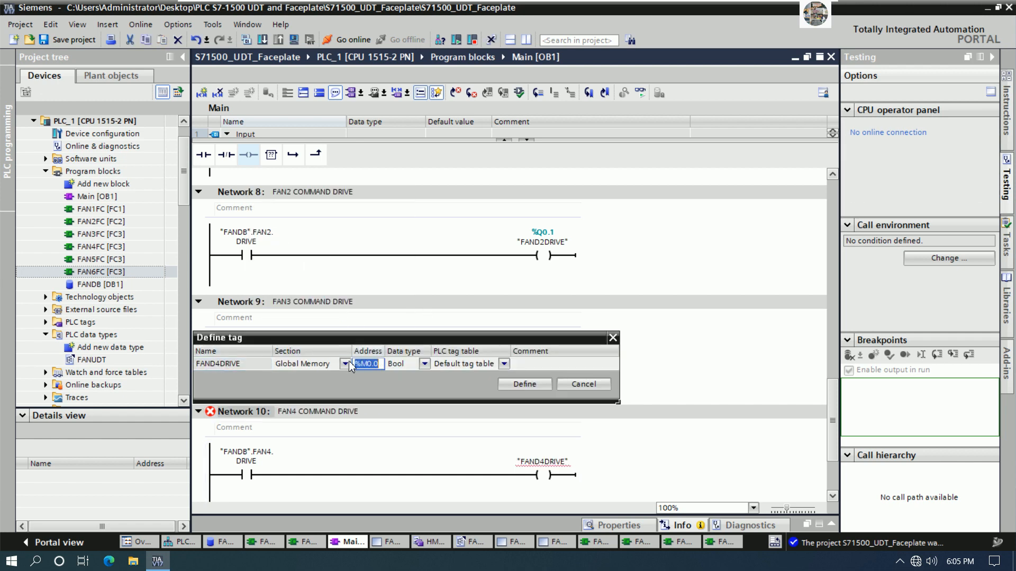
pyautogui.click(346, 364)
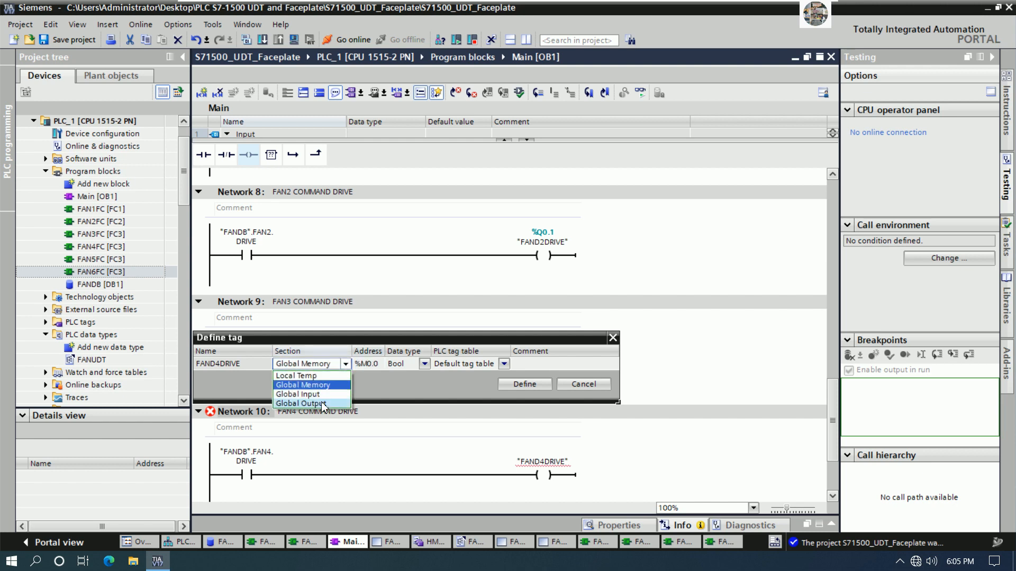
pyautogui.click(286, 404)
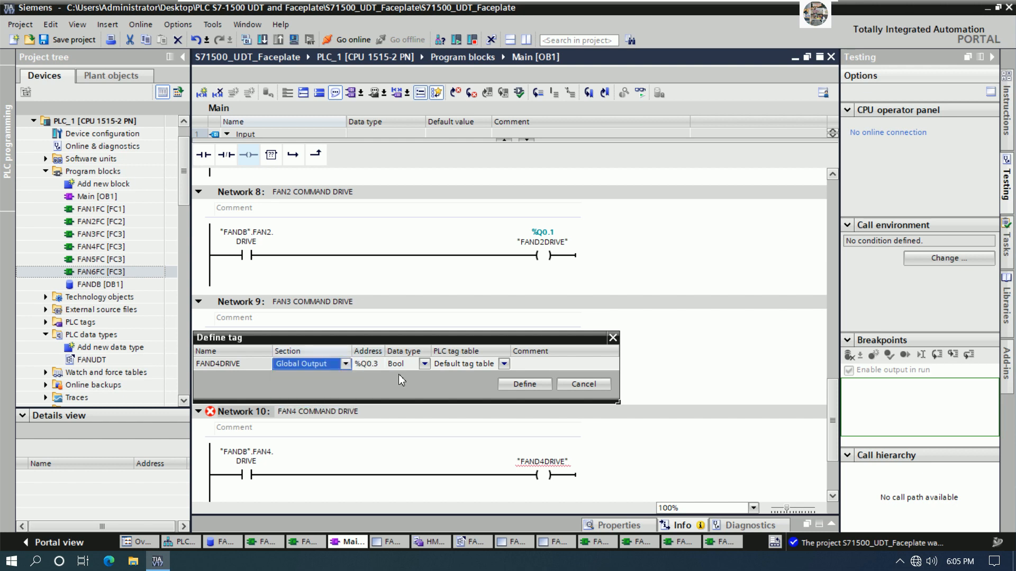
pyautogui.click(524, 384)
# Copy Network 10's title to the empty Network 11 and change it to "FAN5 COMMAND DRIVE".
pyautogui.scroll(-2, 674, 408)
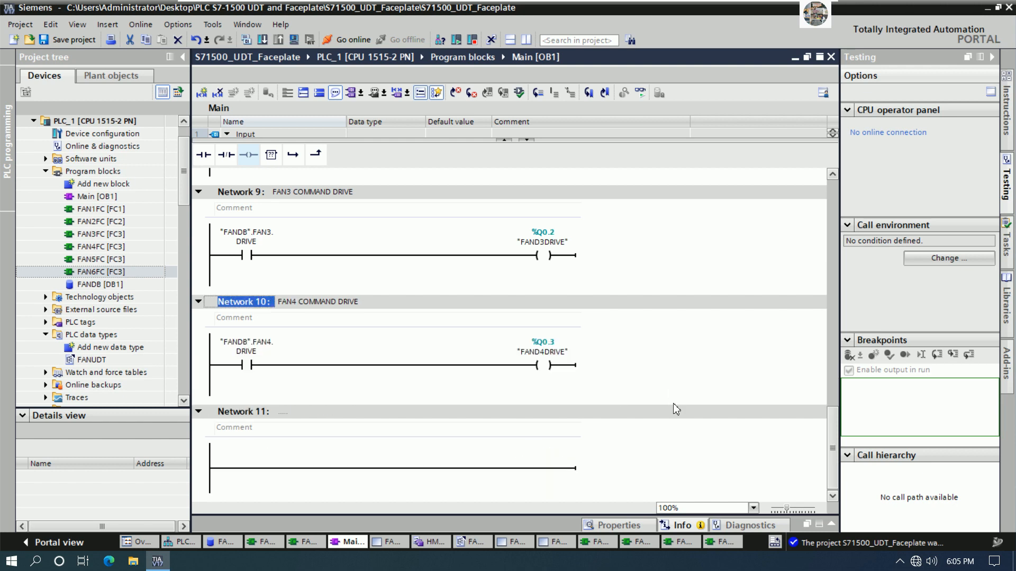
pyautogui.click(370, 304)
pyautogui.hotkey('ctrl', 'c')
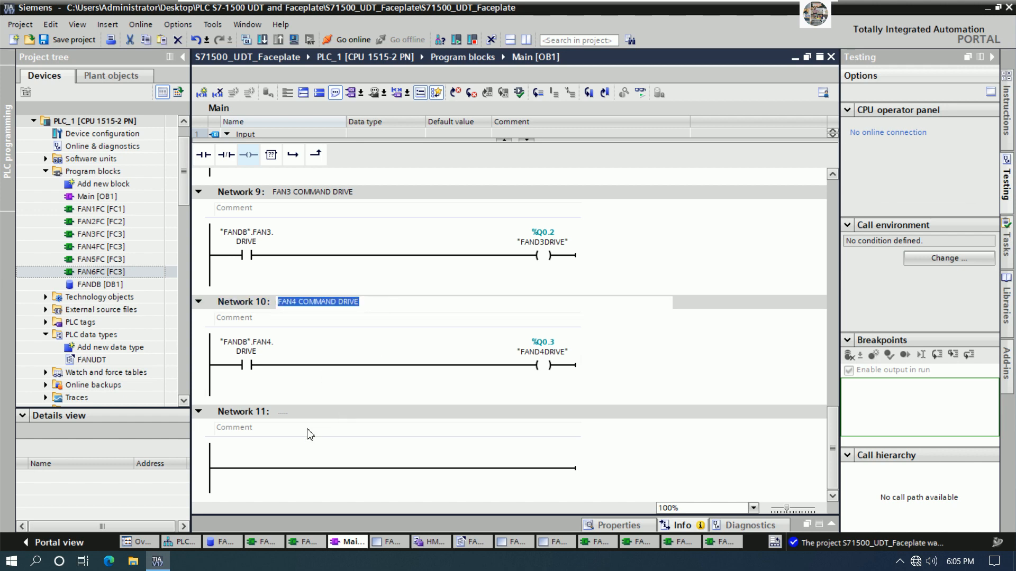
pyautogui.click(311, 416)
pyautogui.hotkey('ctrl', 'v')
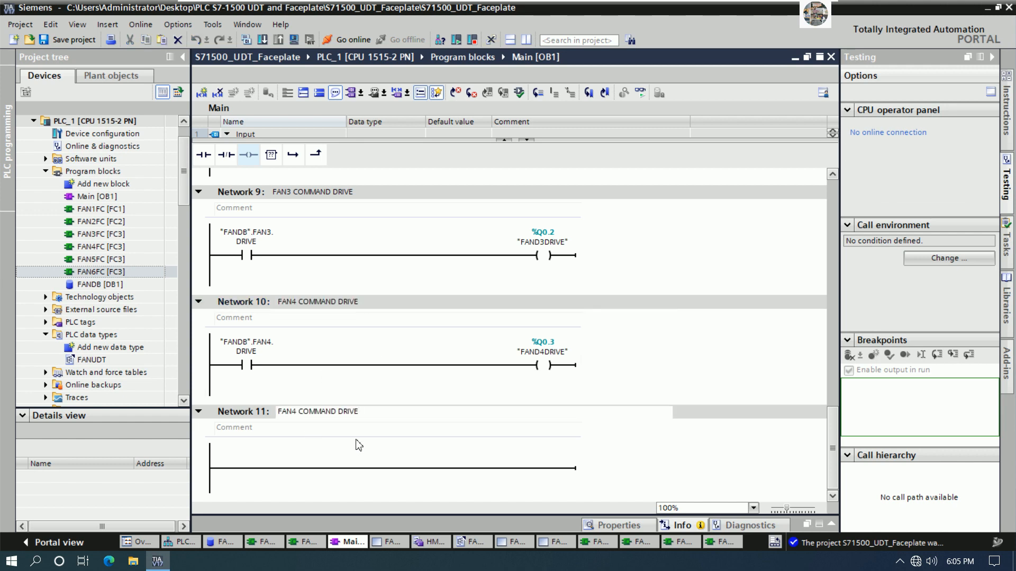
pyautogui.click(297, 413)
pyautogui.press('BackSpace')
pyautogui.write('5')
pyautogui.click(345, 433)
# Add a normally open contact and an output coil to Network 11's rung.
pyautogui.click(259, 466)
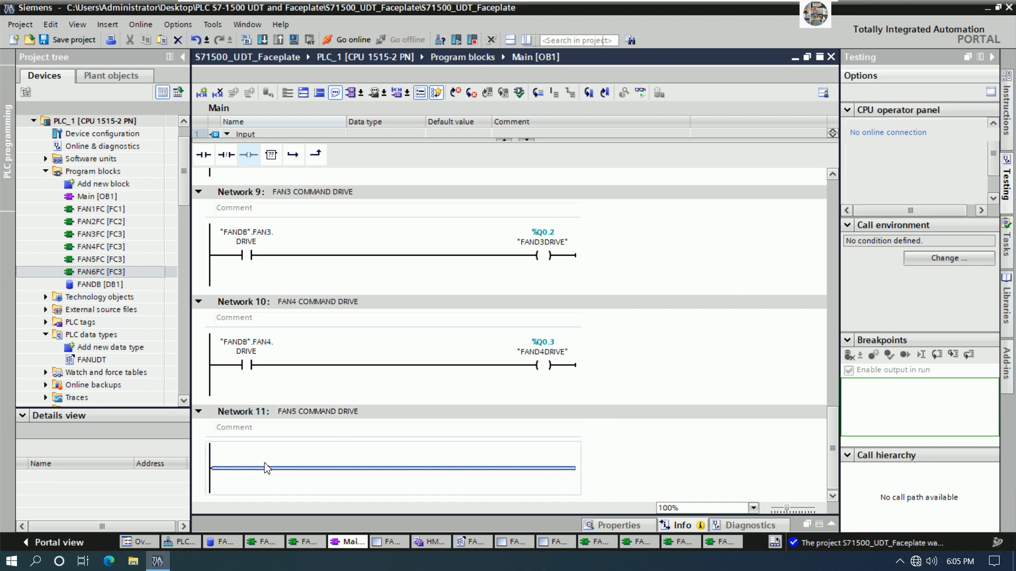
pyautogui.click(205, 158)
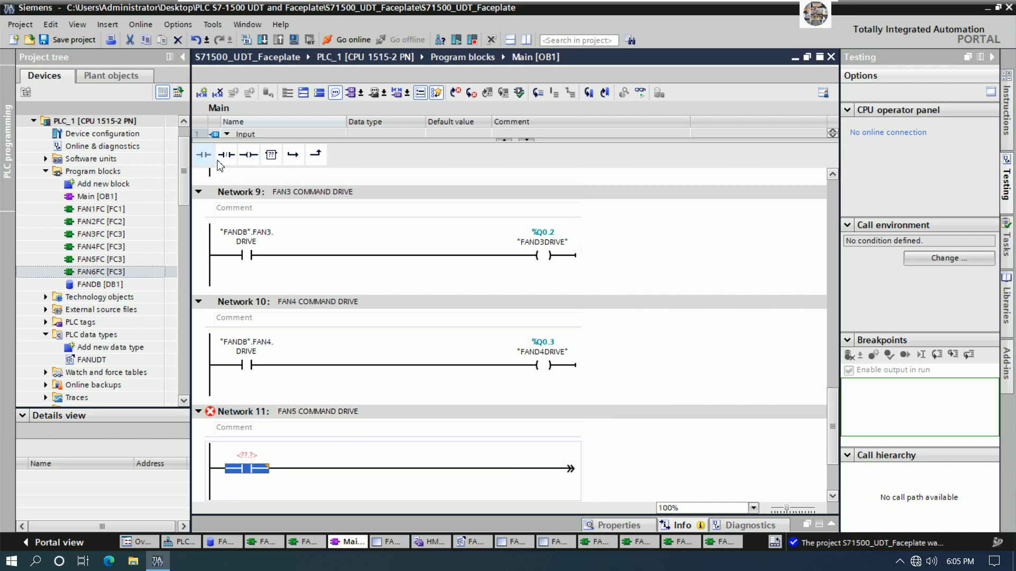
pyautogui.click(248, 155)
# Assign "FANDB".FAN5.DRIVE to the contact in Network 11.
pyautogui.click(249, 459)
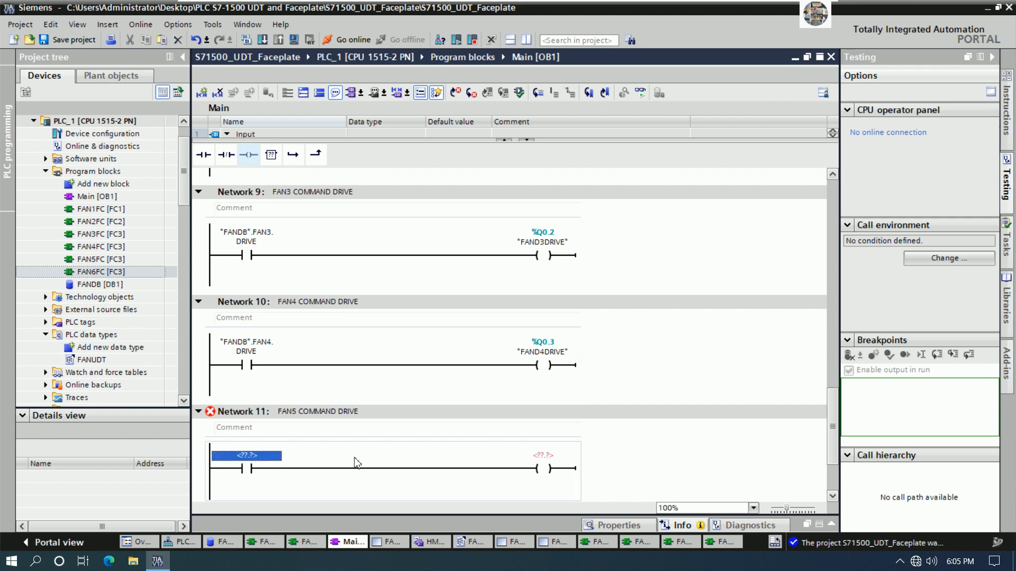
pyautogui.write('FA')
pyautogui.press('Down')
pyautogui.press('Down')
pyautogui.press('Down')
pyautogui.press('Down')
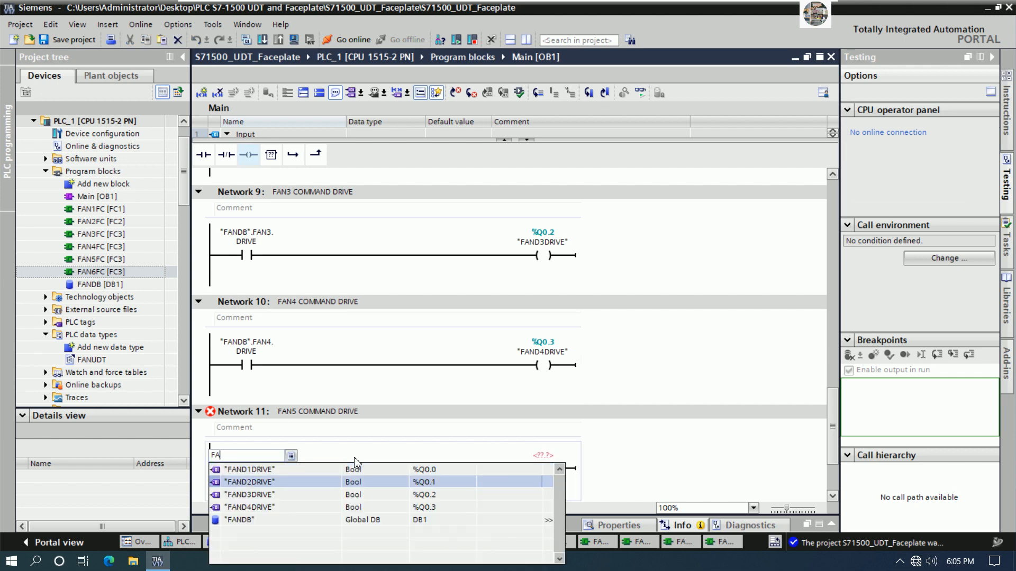
pyautogui.press('Return')
pyautogui.press('Down')
pyautogui.press('Down')
pyautogui.press('Down')
pyautogui.press('Down')
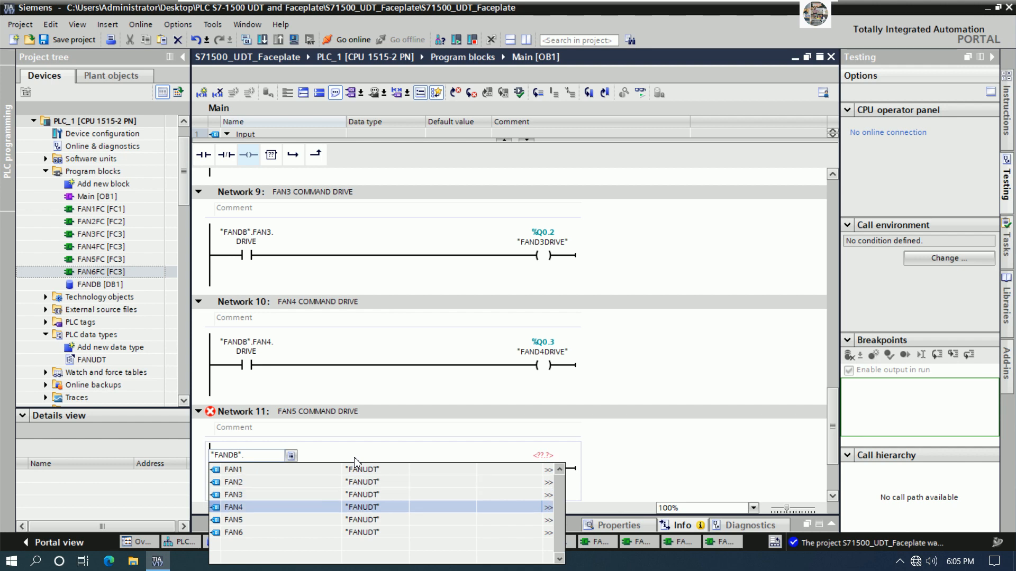
pyautogui.press('Return')
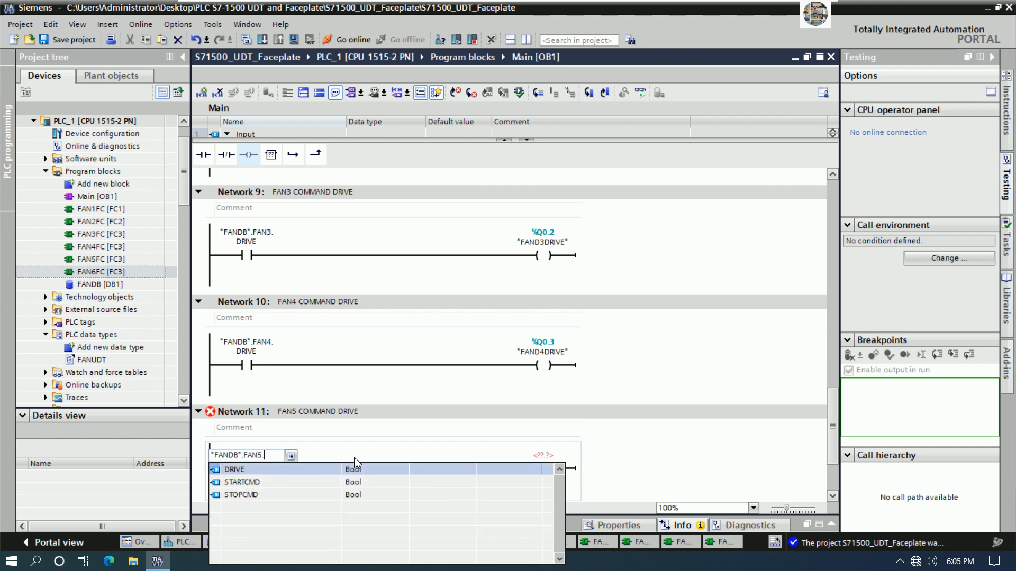
pyautogui.press('Return')
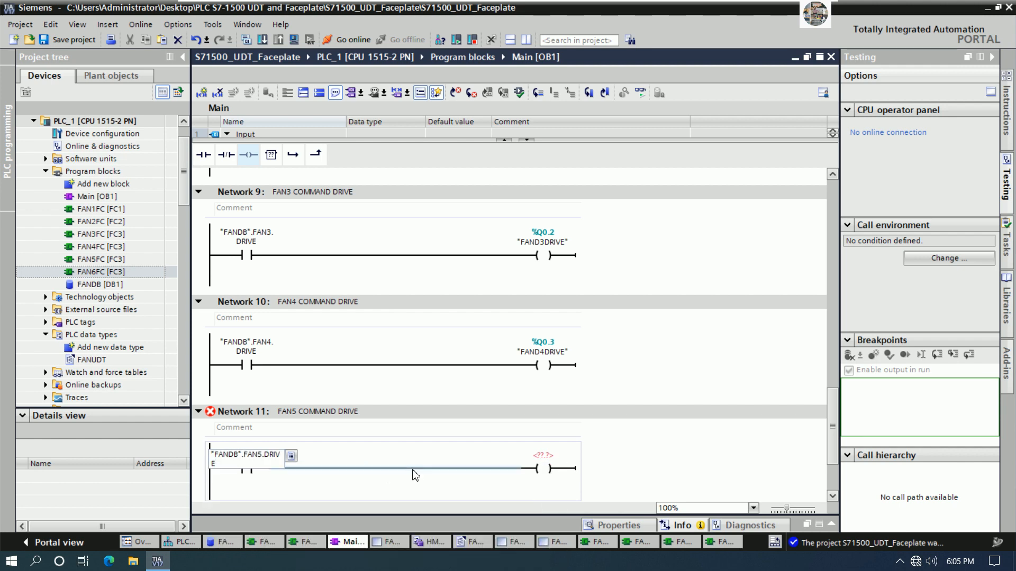
# Assign the tag name "FAND5DRIVE" to the output coil in Network 11.
pyautogui.click(548, 463)
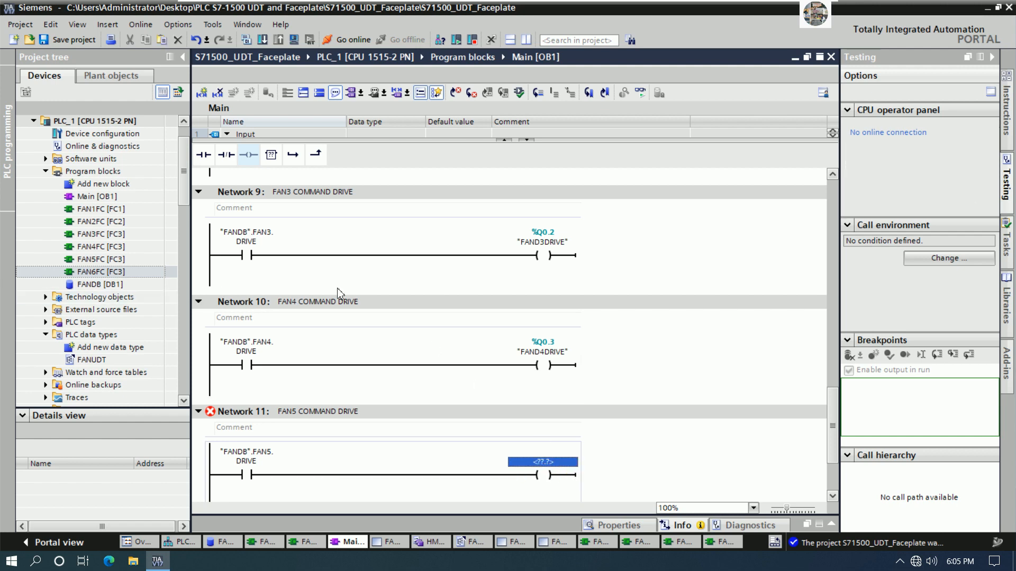
pyautogui.write('FA')
pyautogui.press('Down')
pyautogui.press('Down')
pyautogui.press('Down')
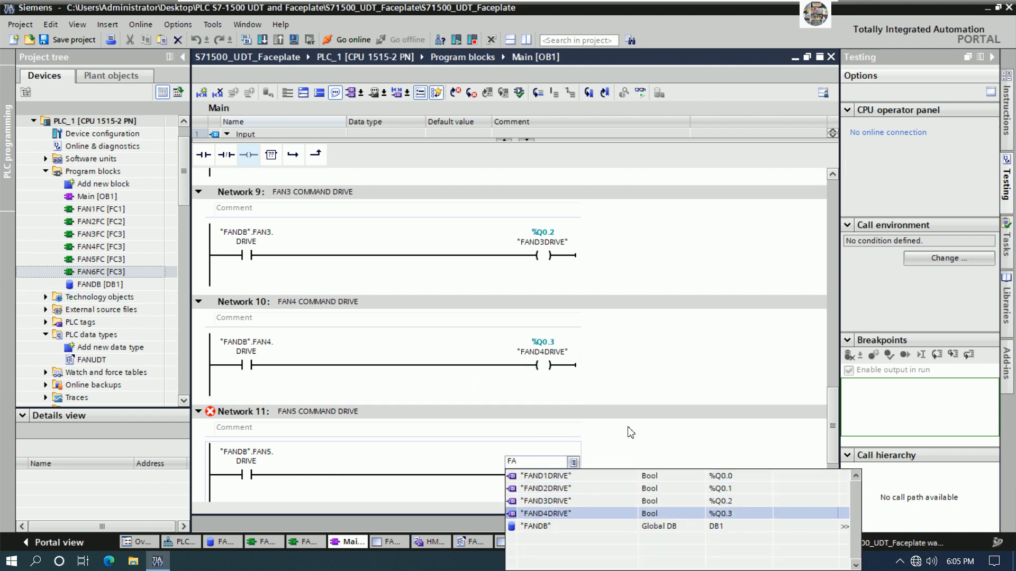
pyautogui.press('Up')
pyautogui.press('Up')
pyautogui.press('Up')
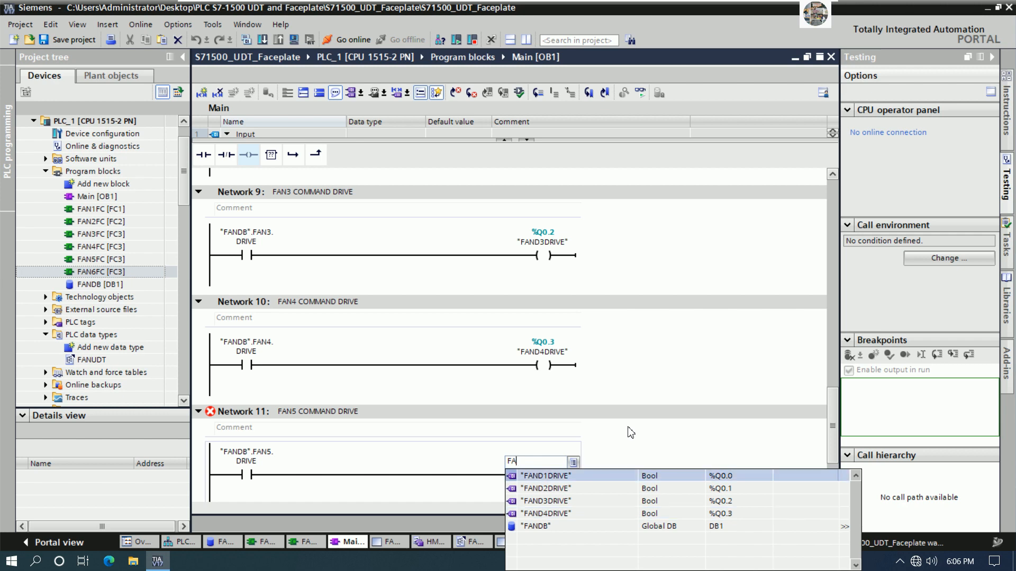
pyautogui.press('Down')
pyautogui.press('Down')
pyautogui.press('Down')
pyautogui.press('Return')
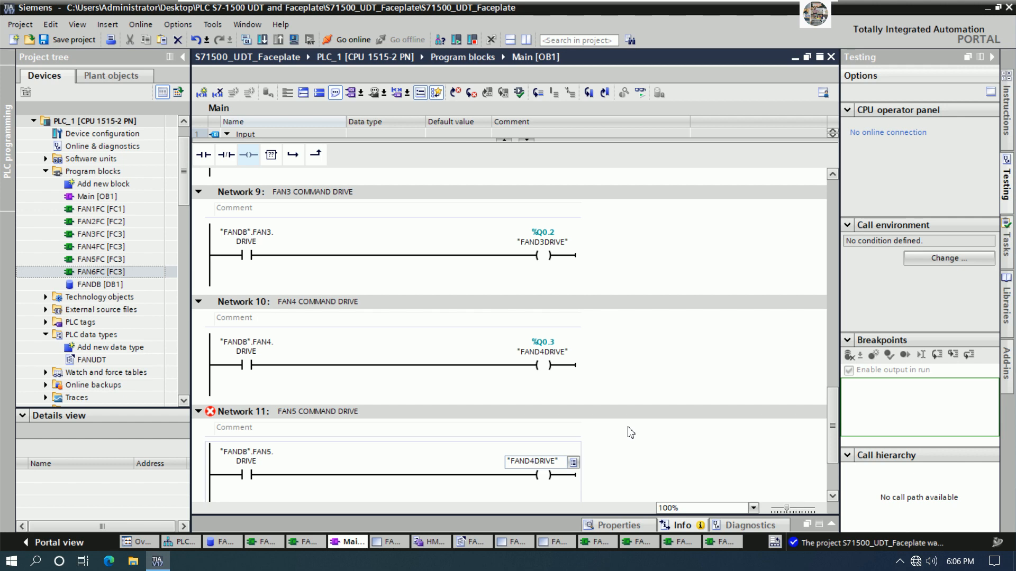
pyautogui.press('Return')
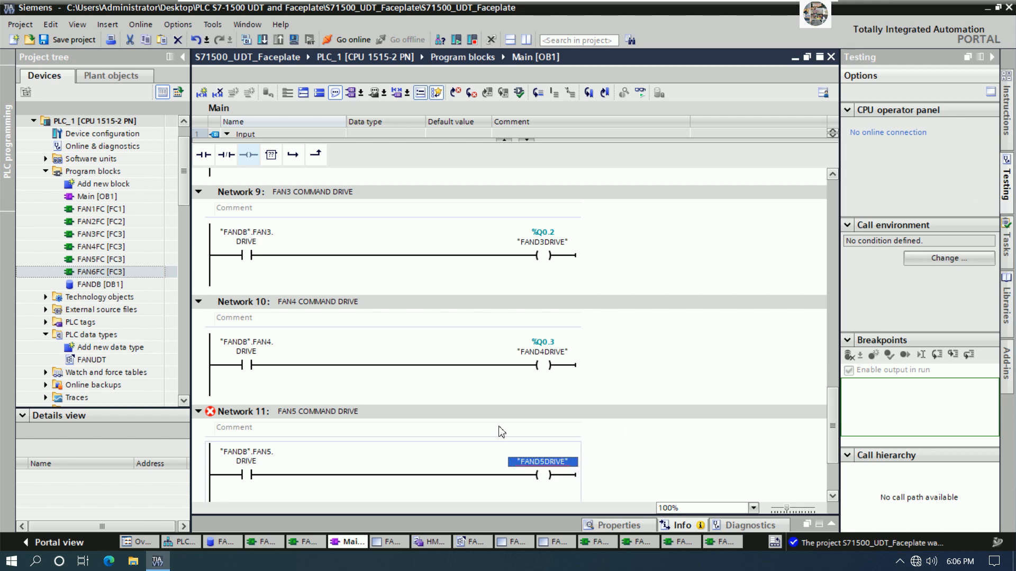
# Define FAND5DRIVE as a Bool Global Output tag at %Q0.4 in the default tag table.
pyautogui.click(280, 416)
pyautogui.click(267, 415)
pyautogui.rightClick(254, 415)
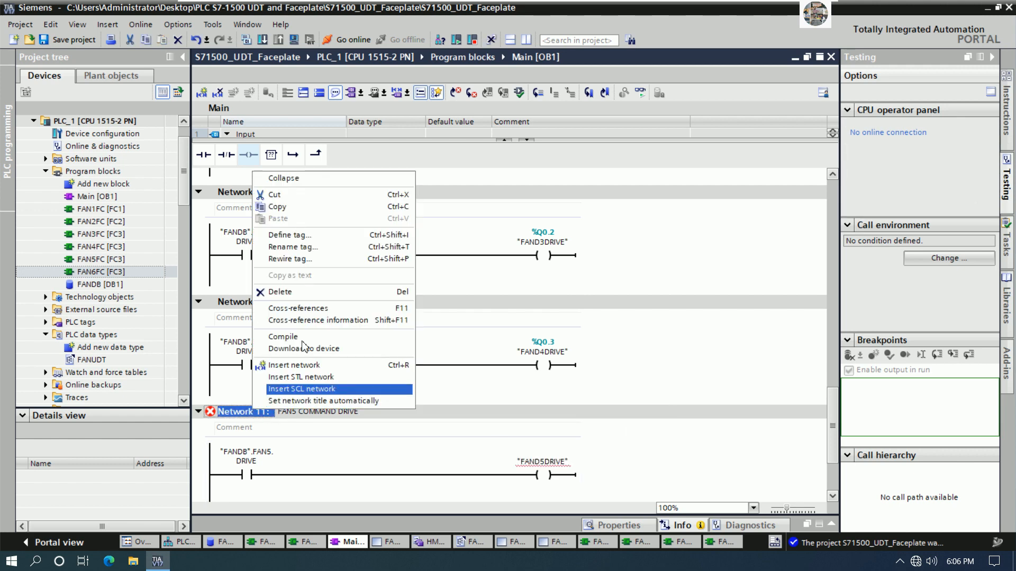
pyautogui.click(303, 236)
pyautogui.click(344, 365)
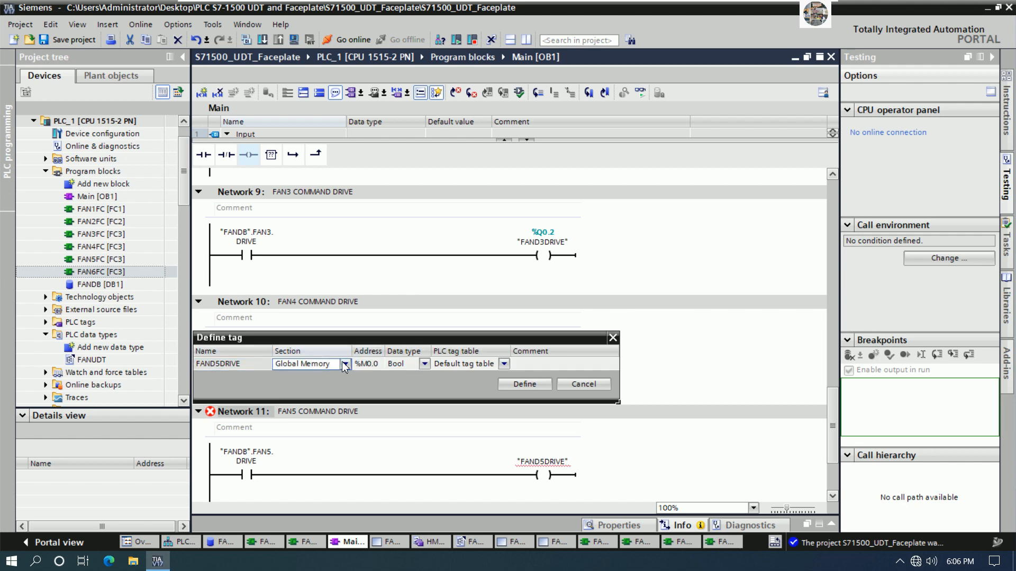
pyautogui.click(345, 365)
pyautogui.click(307, 394)
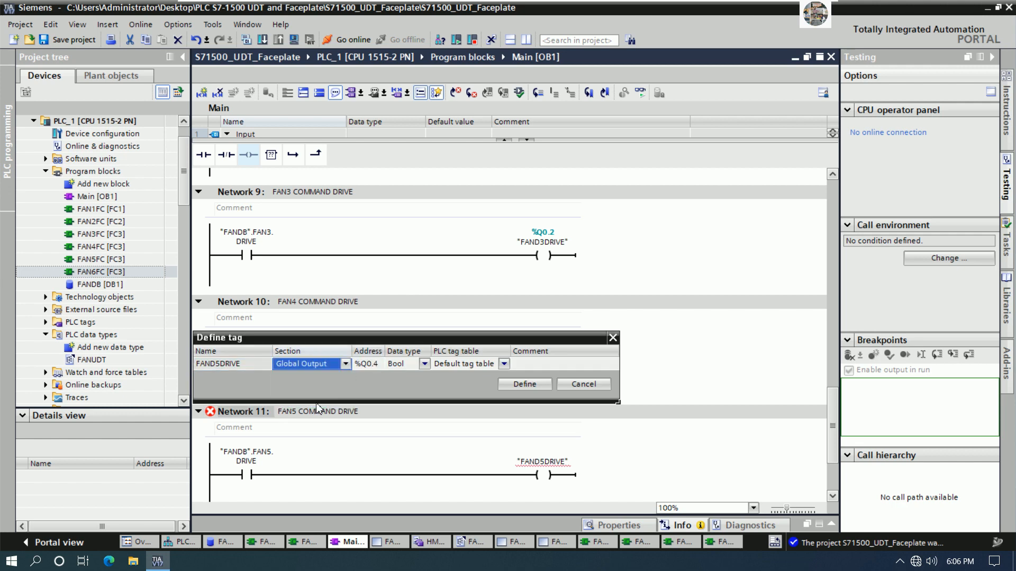
pyautogui.click(534, 382)
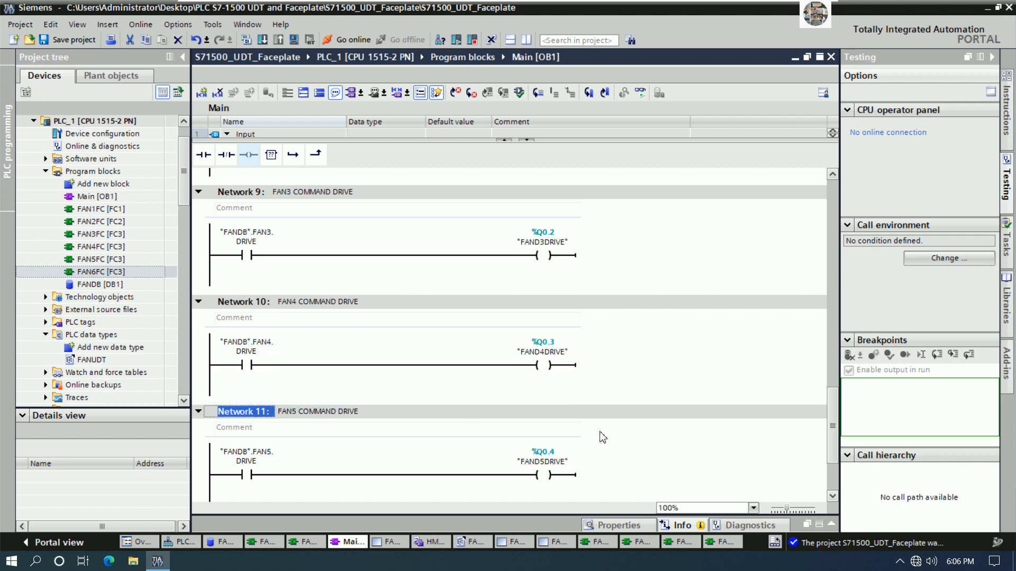
# Copy Network 11's title to the empty Network 12 and change it to "FAN6 COMMAND DRIVE".
pyautogui.scroll(-2, 598, 439)
pyautogui.click(346, 468)
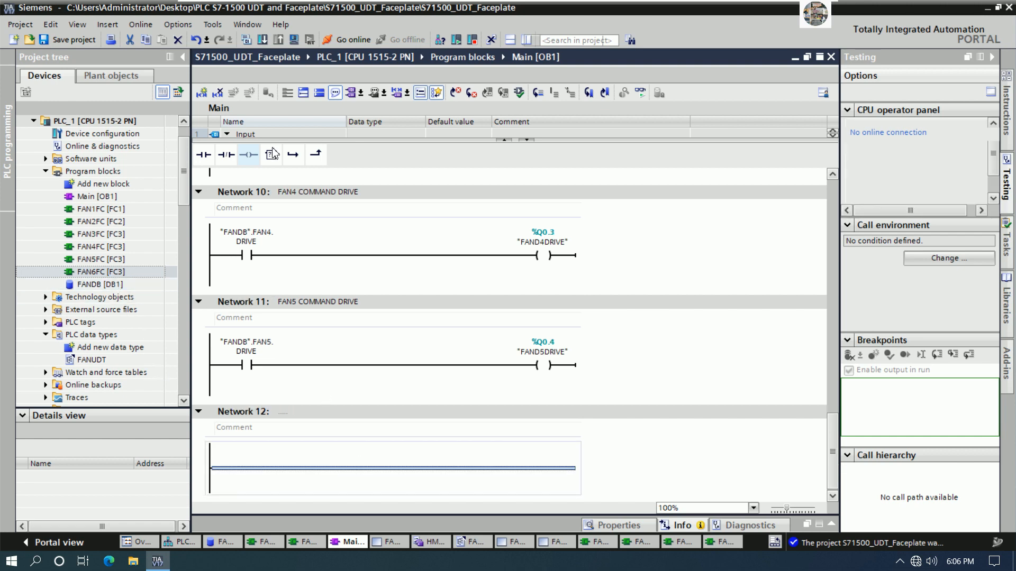
pyautogui.click(352, 304)
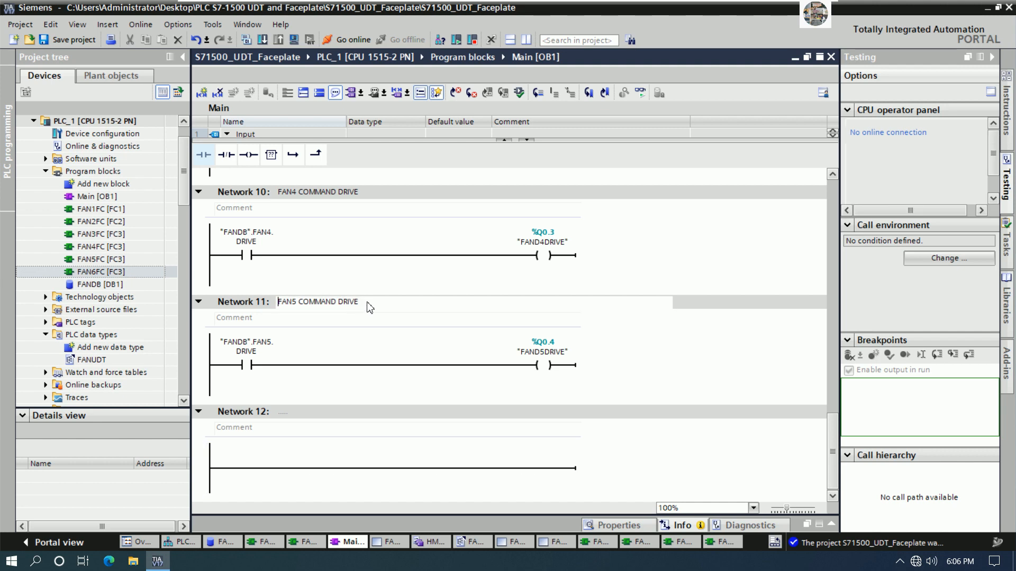
pyautogui.moveTo(365, 304); pyautogui.dragTo(250, 302)
pyautogui.hotkey('ctrl', 'c')
pyautogui.click(288, 412)
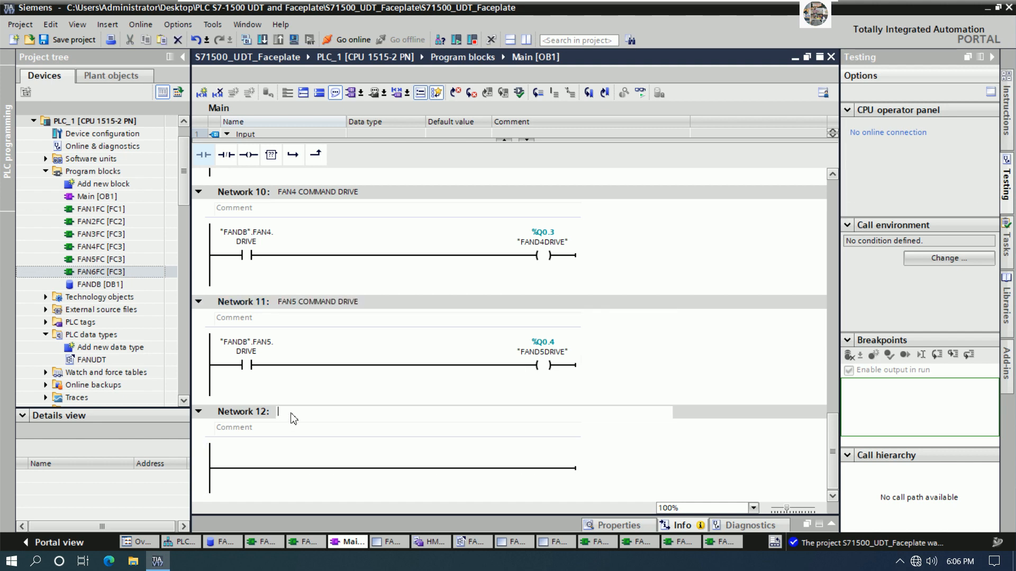
pyautogui.hotkey('ctrl', 'v')
pyautogui.press('BackSpace')
pyautogui.write('6')
# Add a normally open contact and an output coil to Network 12's rung.
pyautogui.click(327, 467)
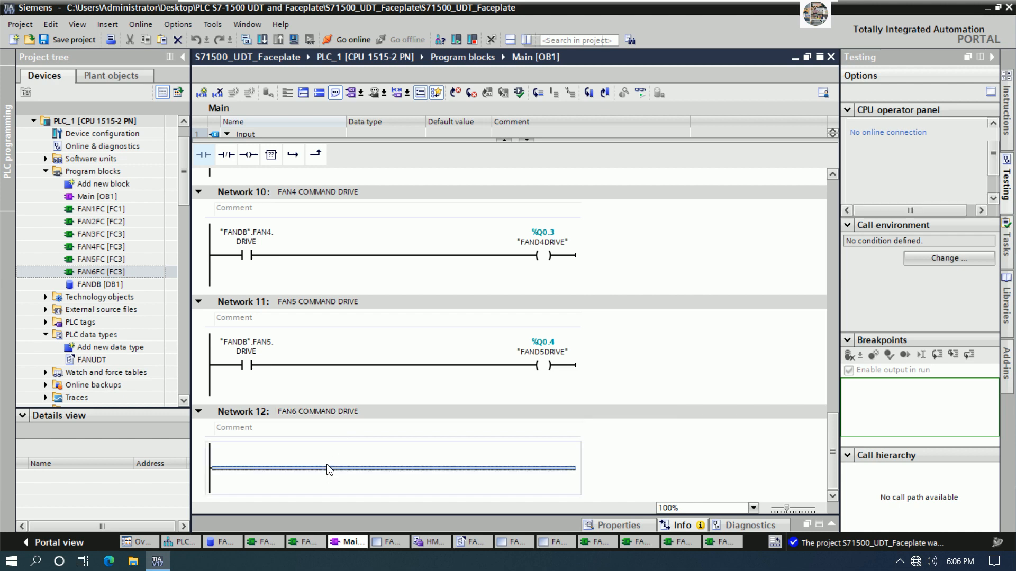
pyautogui.click(204, 155)
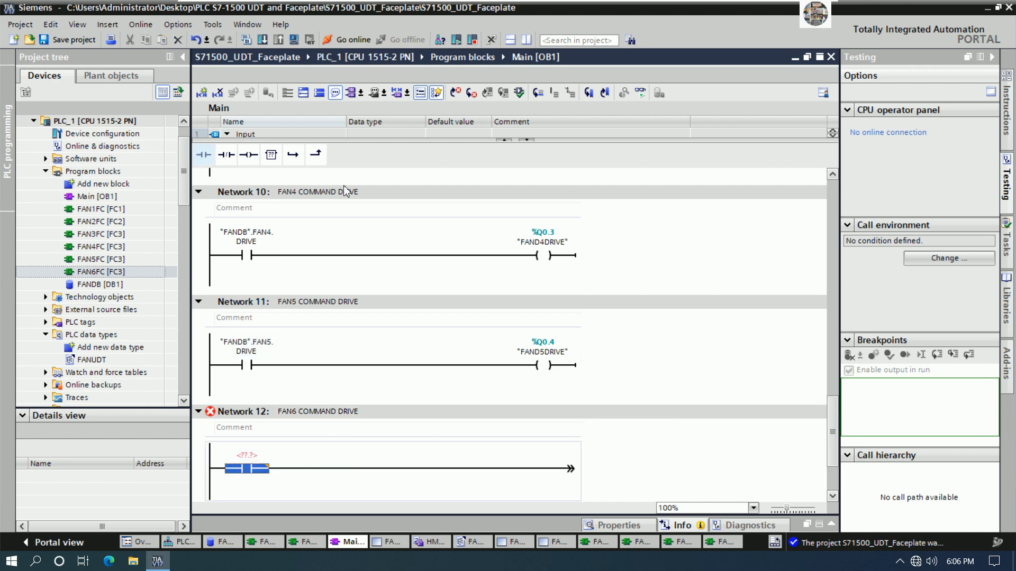
pyautogui.click(248, 155)
# Assign "FANDB".FAN6.DRIVE to the contact in Network 12.
pyautogui.click(255, 456)
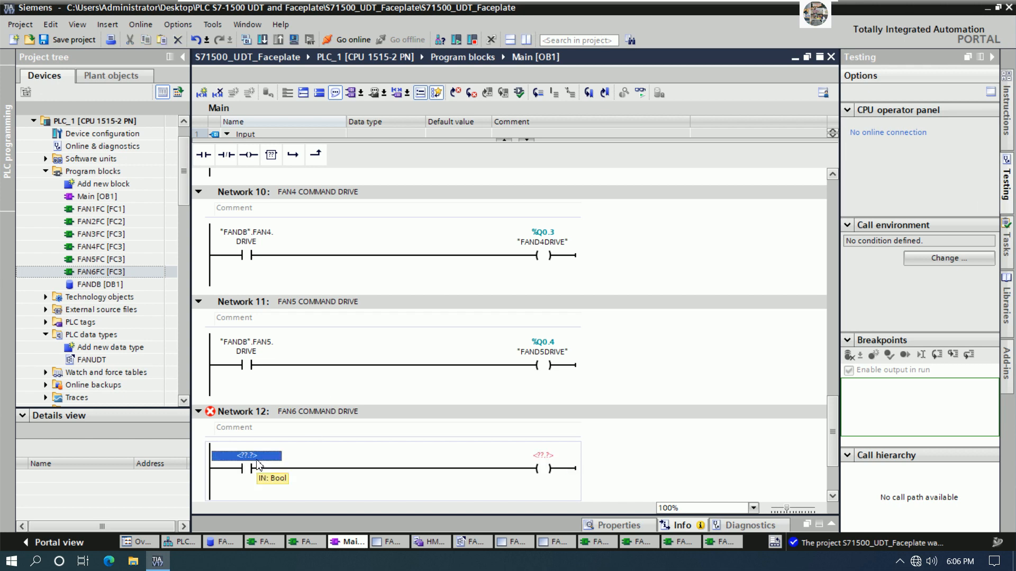
pyautogui.write('F')
pyautogui.press('Down')
pyautogui.press('Down')
pyautogui.press('Down')
pyautogui.press('Down')
pyautogui.press('Down')
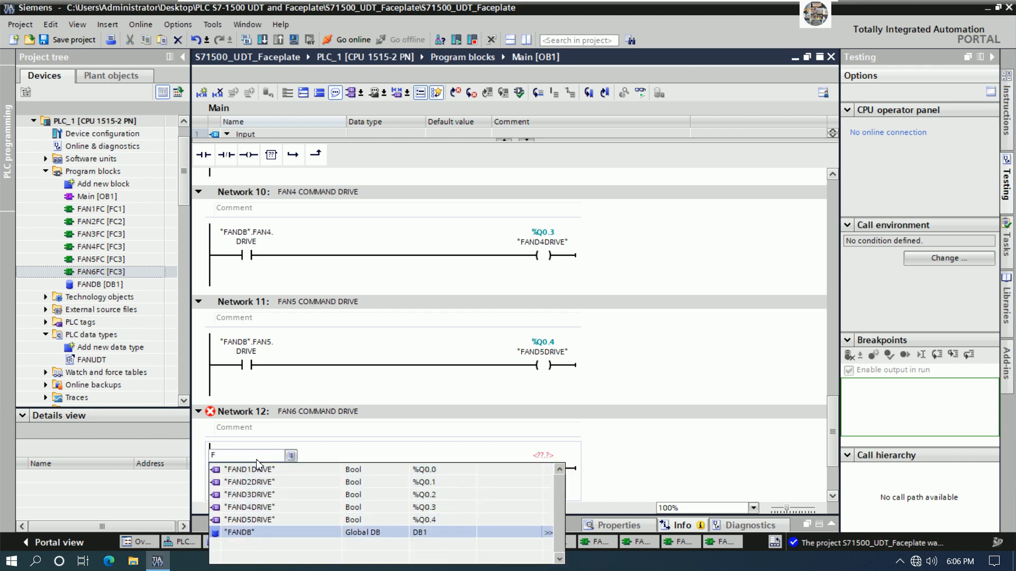
pyautogui.write('.')
pyautogui.press('Down')
pyautogui.press('Down')
pyautogui.press('Down')
pyautogui.press('Down')
pyautogui.press('Down')
pyautogui.write('.')
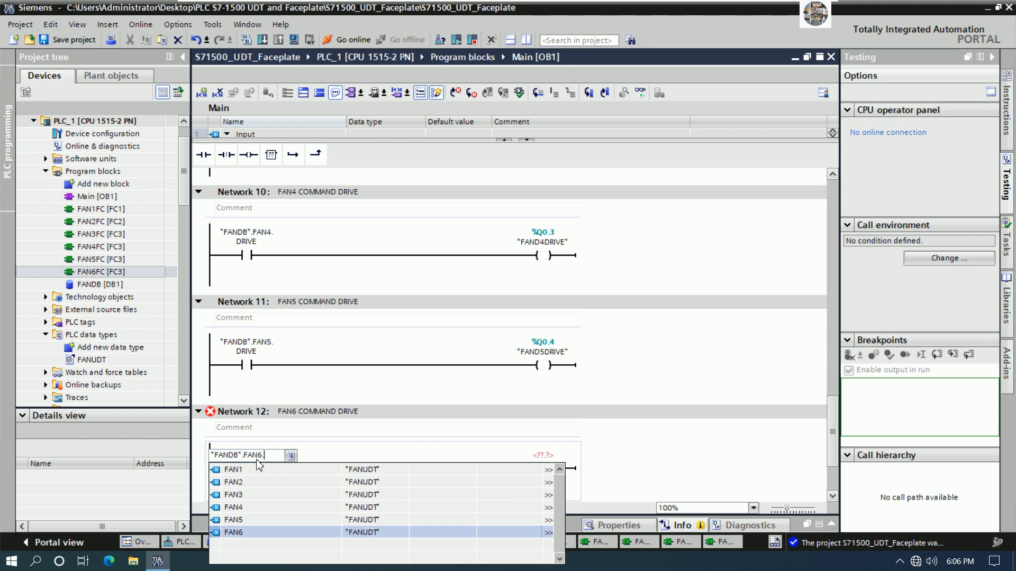
pyautogui.press('Return')
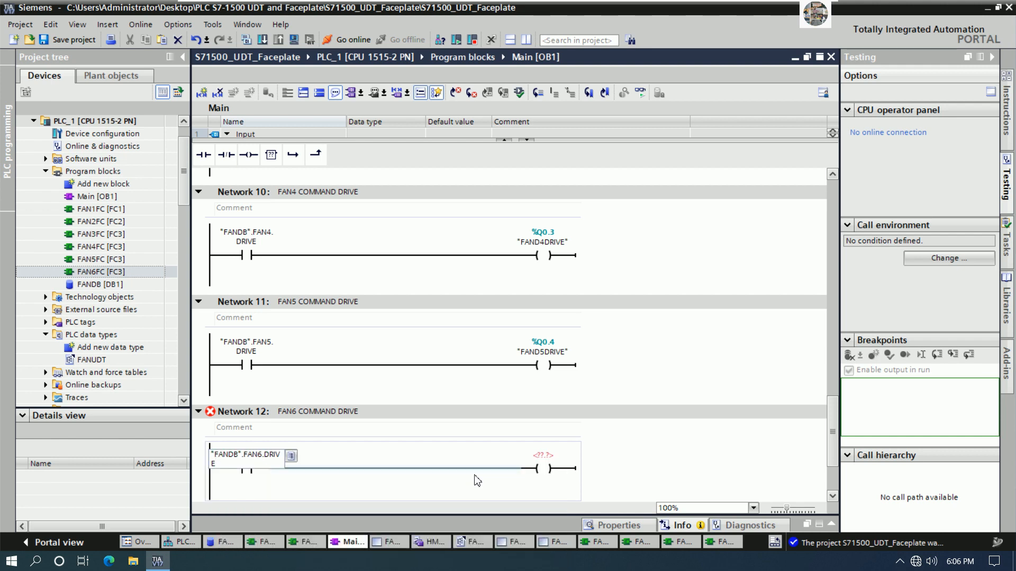
pyautogui.press('Return')
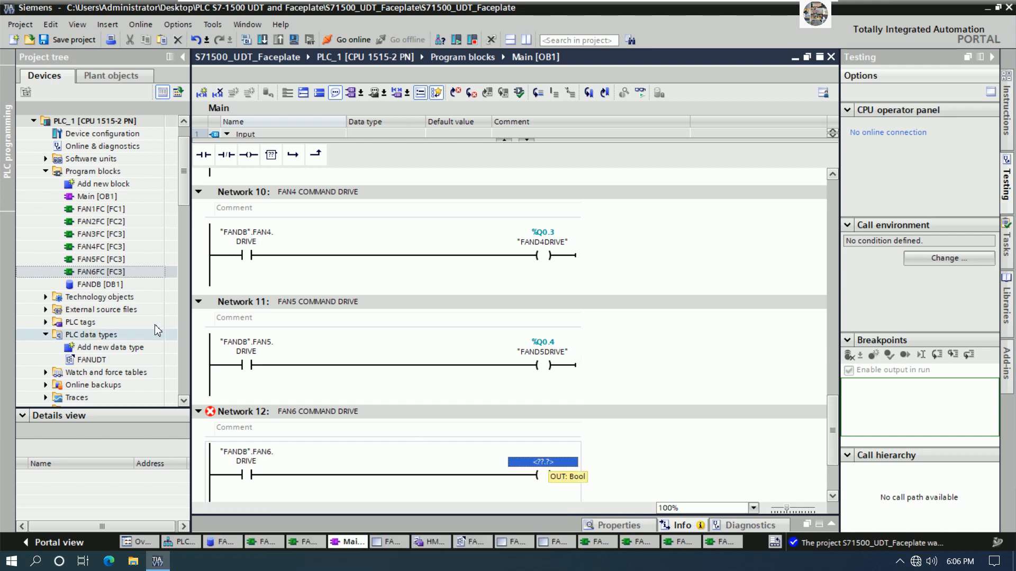
# Assign the new tag name FAND6DRIVE to the output coil in Network 12.
pyautogui.write('FA')
pyautogui.press('Down')
pyautogui.press('Down')
pyautogui.press('Down')
pyautogui.press('Down')
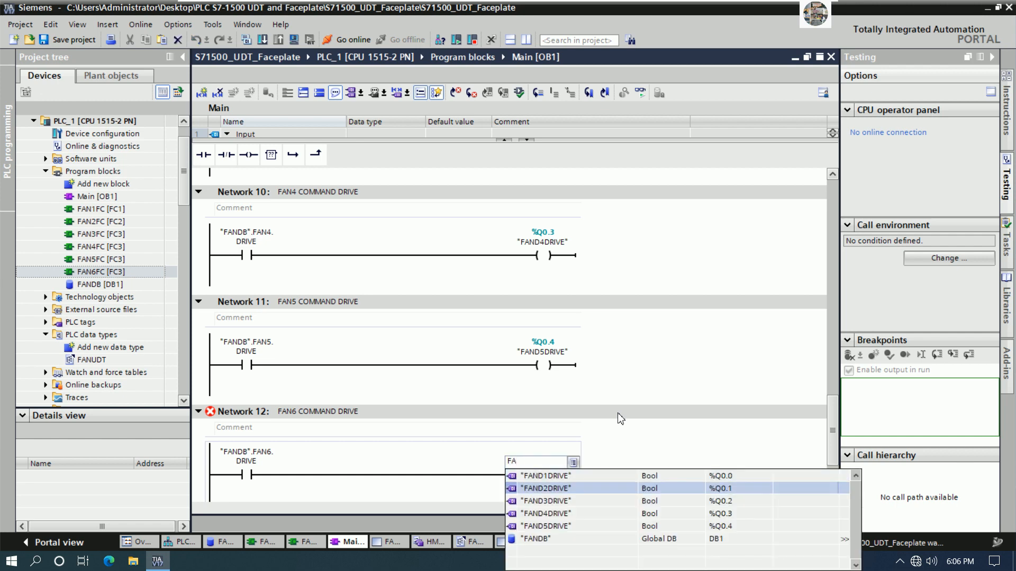
pyautogui.press('Return')
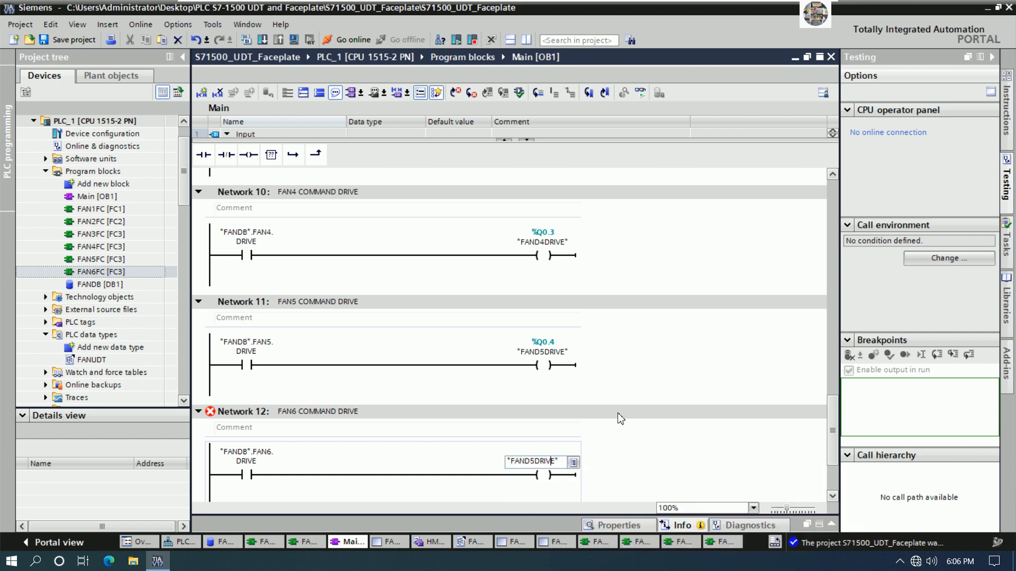
pyautogui.press('BackSpace')
pyautogui.write('6')
pyautogui.press('Return')
# Define FAND6DRIVE as a Bool Global Output tag at %Q0.5 in the default tag table.
pyautogui.rightClick(259, 412)
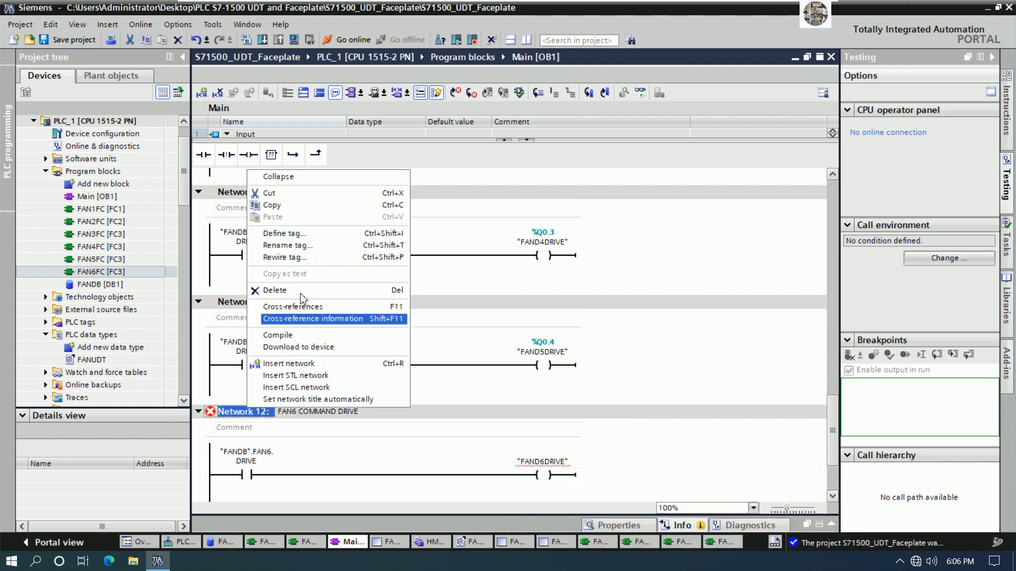
pyautogui.click(304, 233)
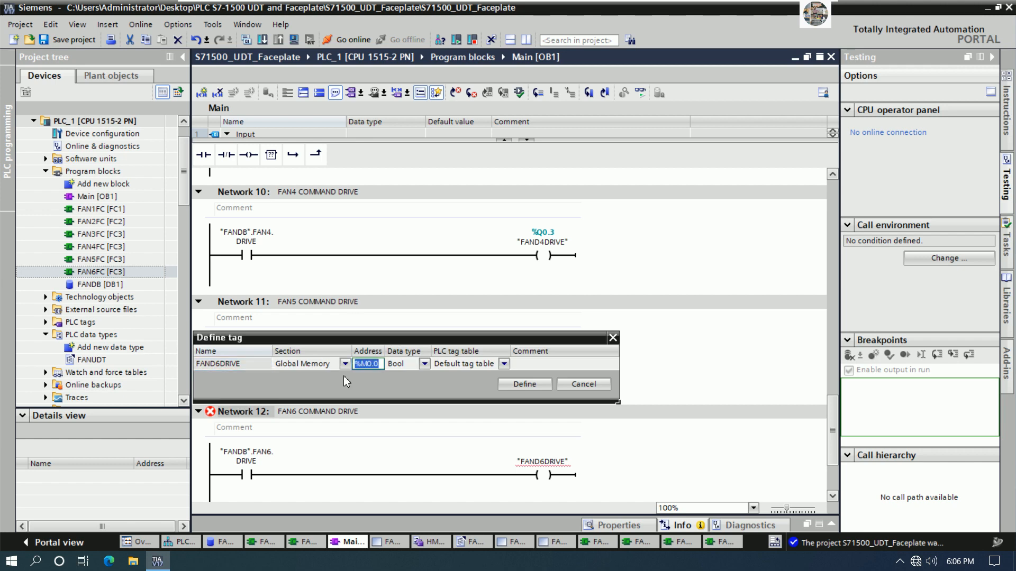
pyautogui.click(344, 364)
pyautogui.click(318, 405)
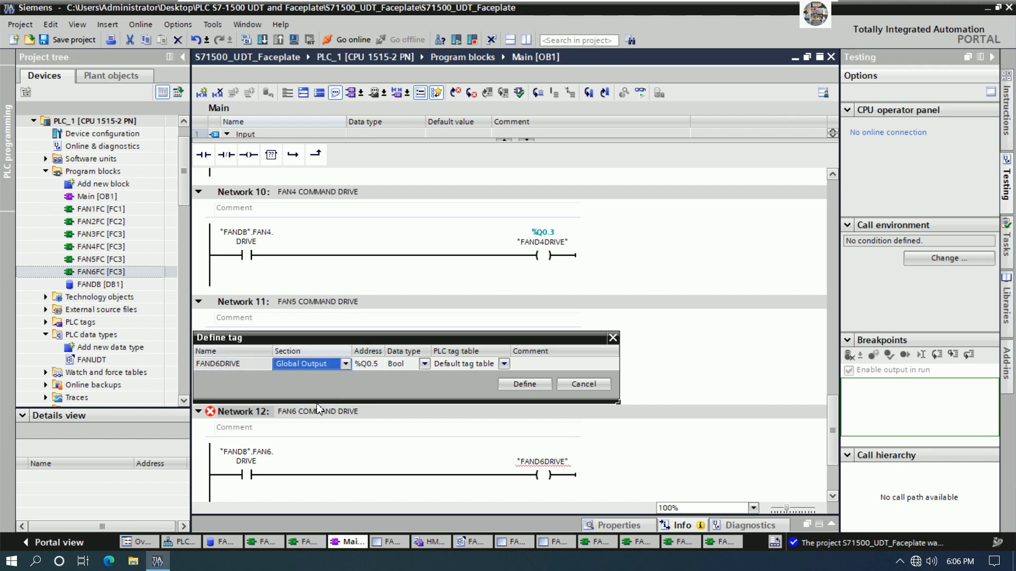
pyautogui.click(525, 385)
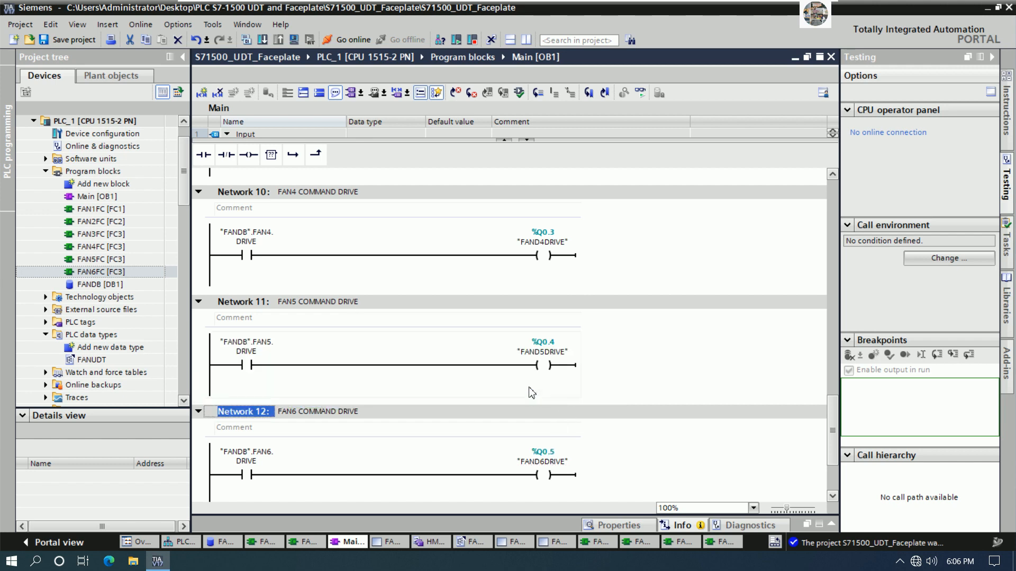
# Save the project and compile Main [OB1].
pyautogui.click(79, 42)
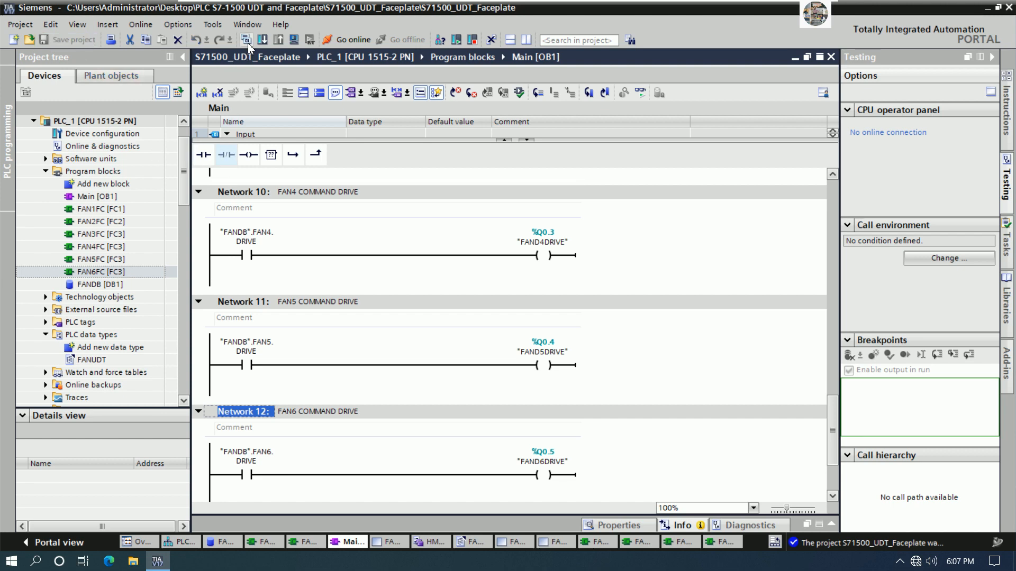
pyautogui.hotkey('ctrl', 'b')
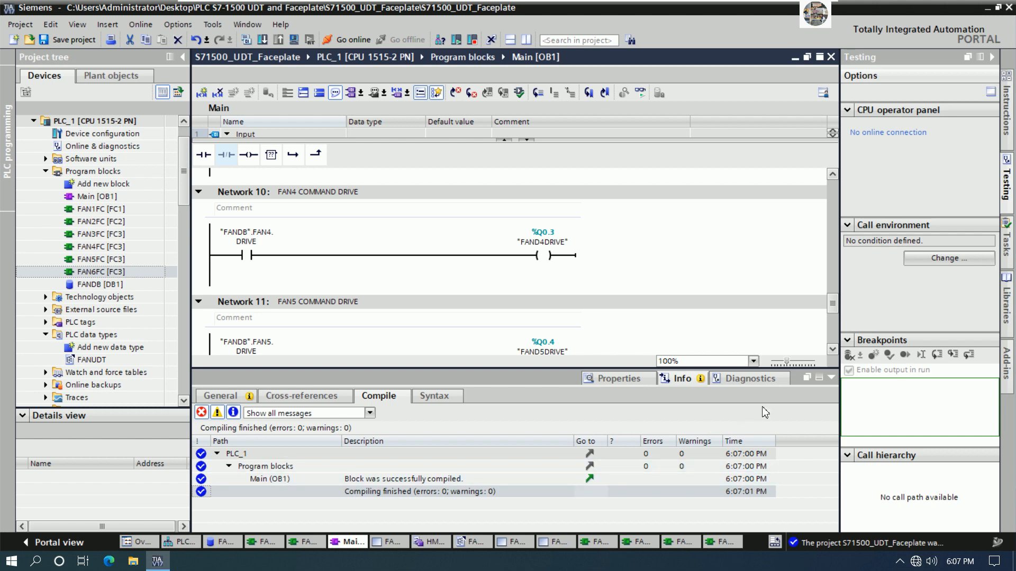
pyautogui.click(831, 378)
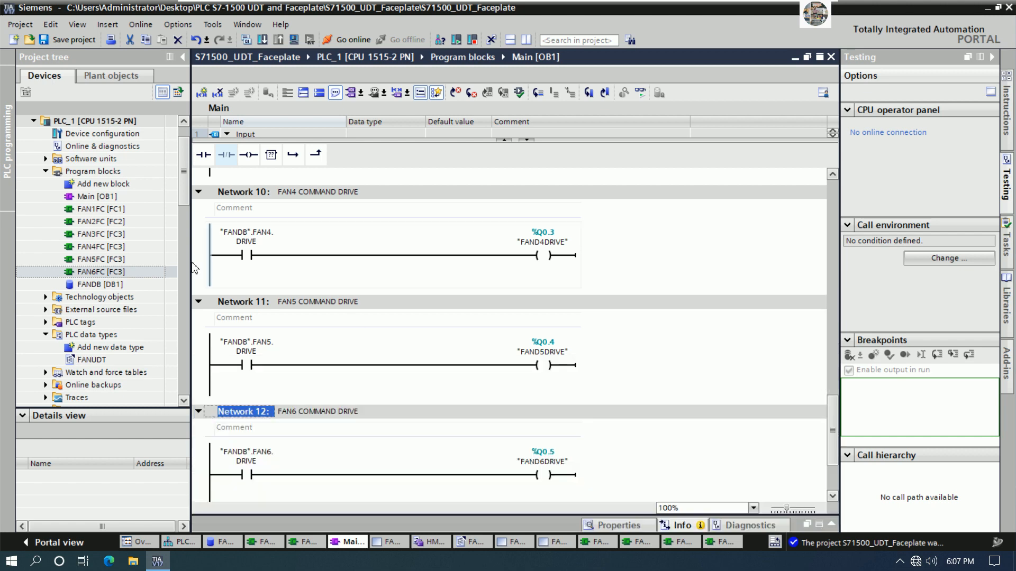
# Download the updated PLC_1 program to the CPU and complete the loading.
pyautogui.click(124, 235)
pyautogui.click(118, 248)
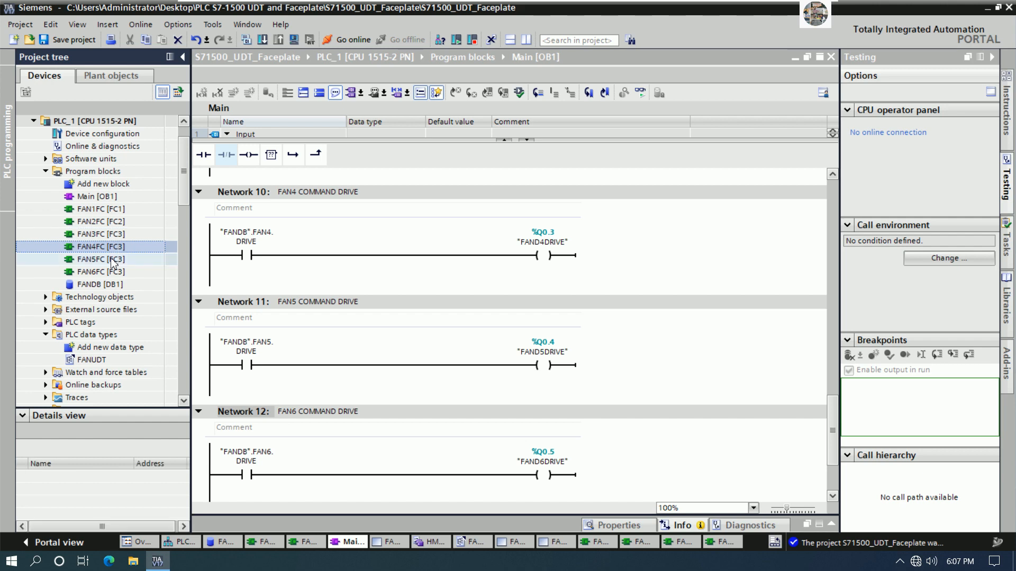
pyautogui.click(115, 261)
pyautogui.click(112, 273)
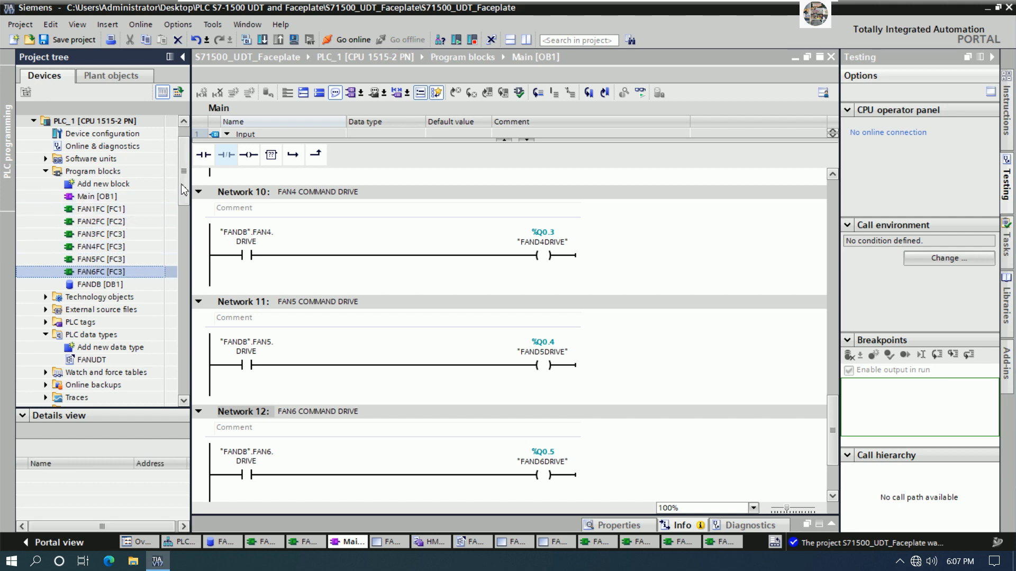
pyautogui.scroll(1, 185, 173)
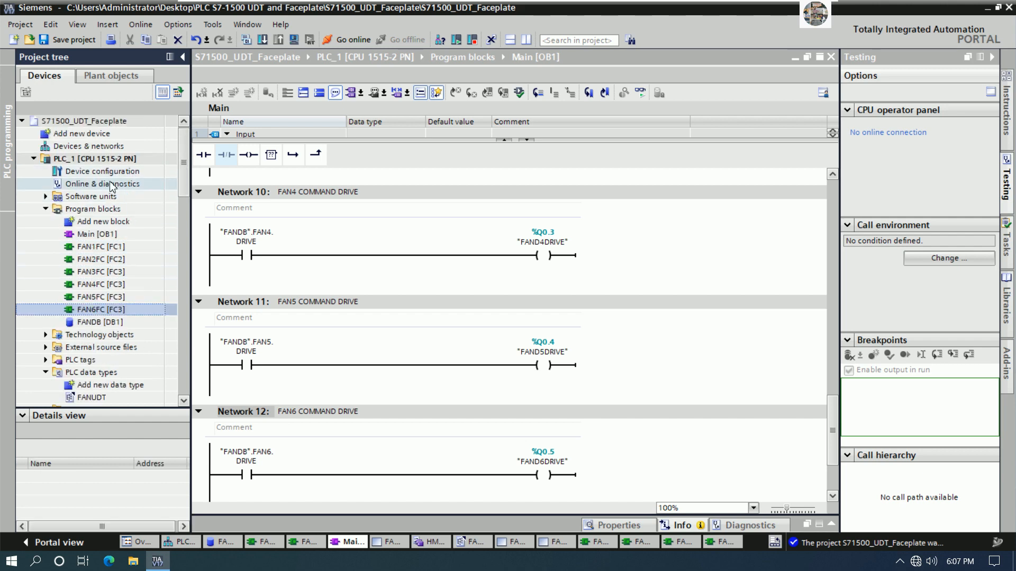
pyautogui.click(98, 158)
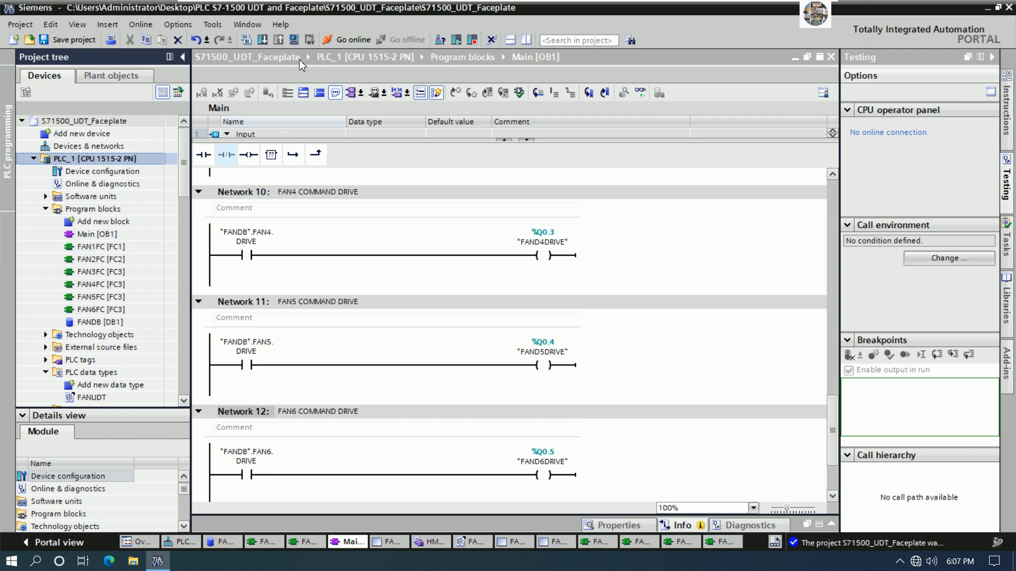
pyautogui.click(261, 40)
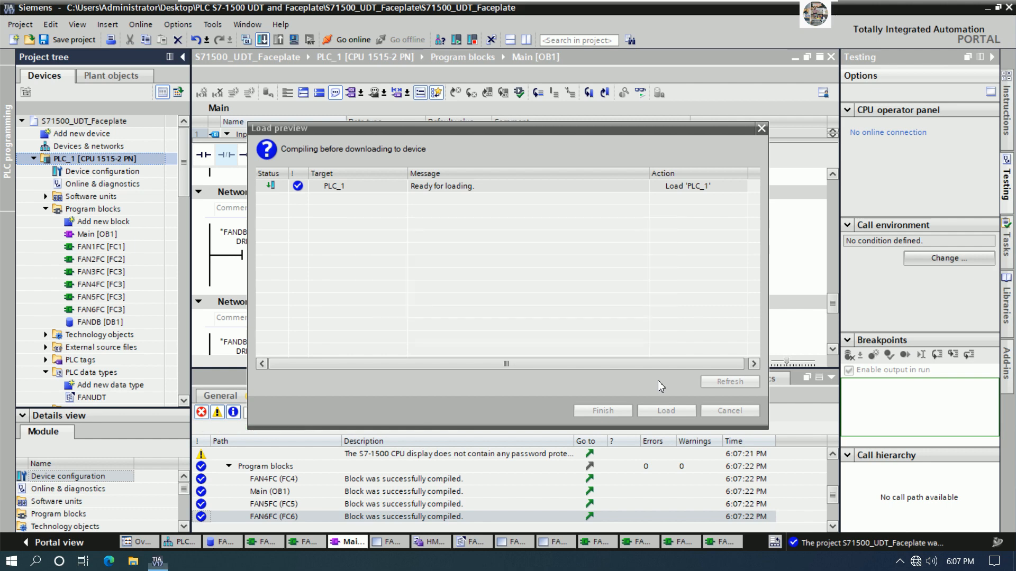
pyautogui.click(672, 407)
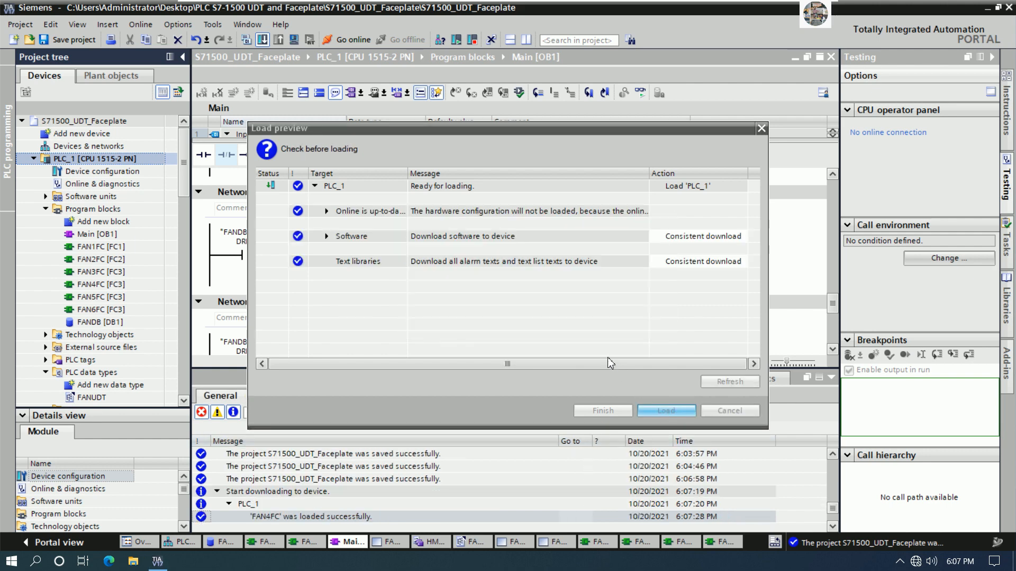
pyautogui.click(603, 411)
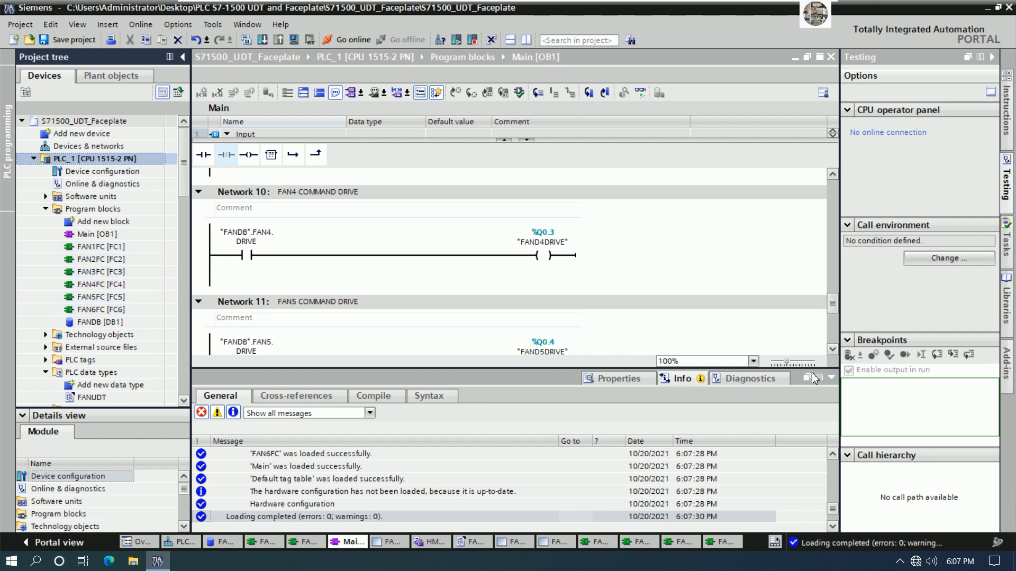
pyautogui.click(829, 377)
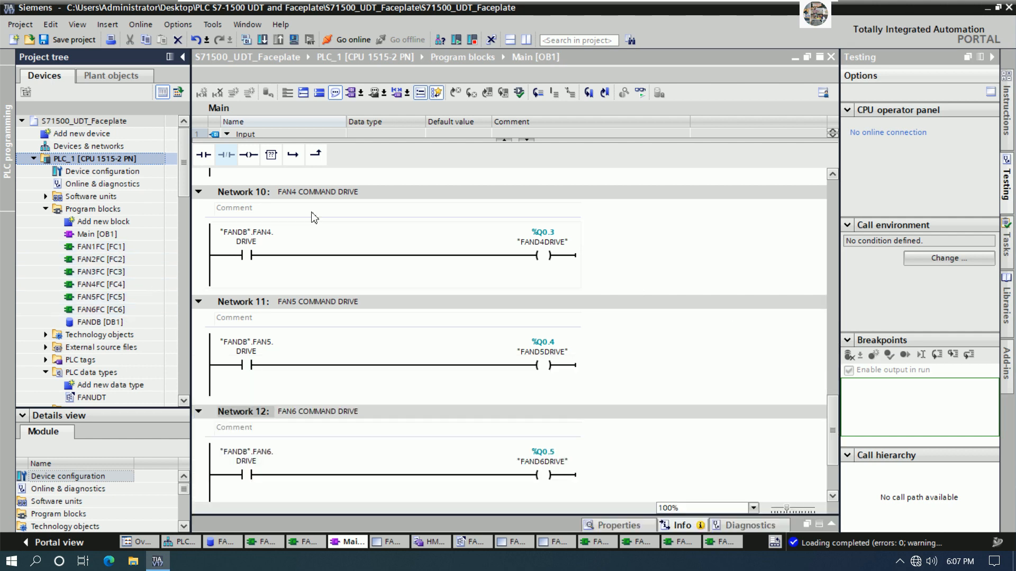
# Go online with PLC_1 and turn on monitoring for the networks in Main [OB1].
pyautogui.click(335, 40)
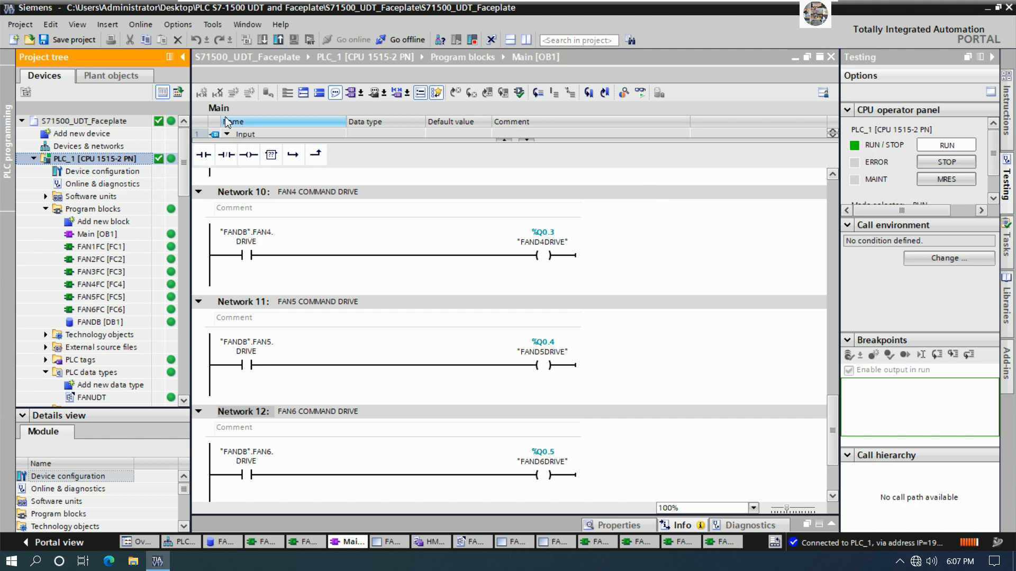
pyautogui.click(639, 94)
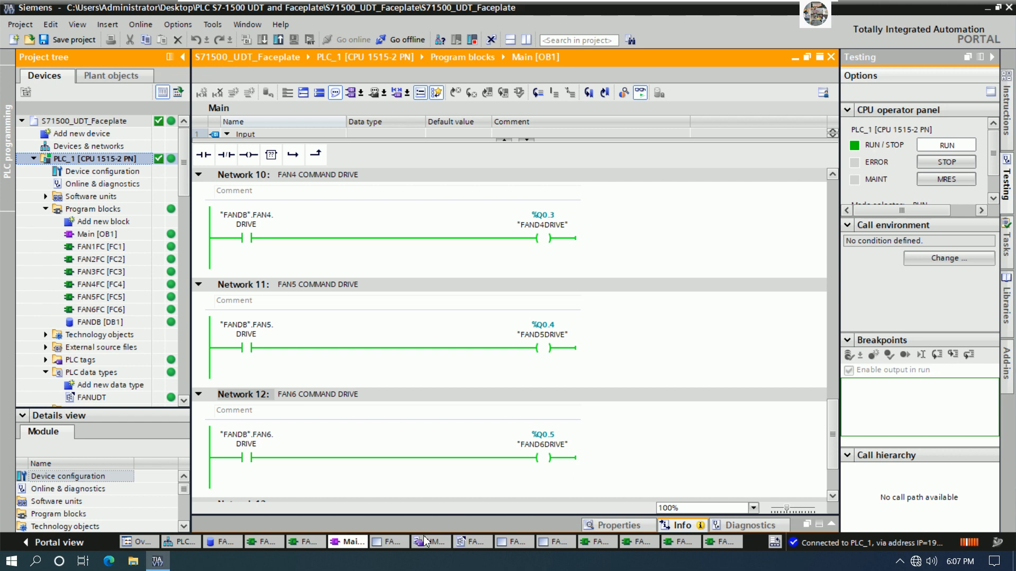
# Start the runtime simulation of HMI_1 and move its window clear of the project tree.
pyautogui.click(379, 544)
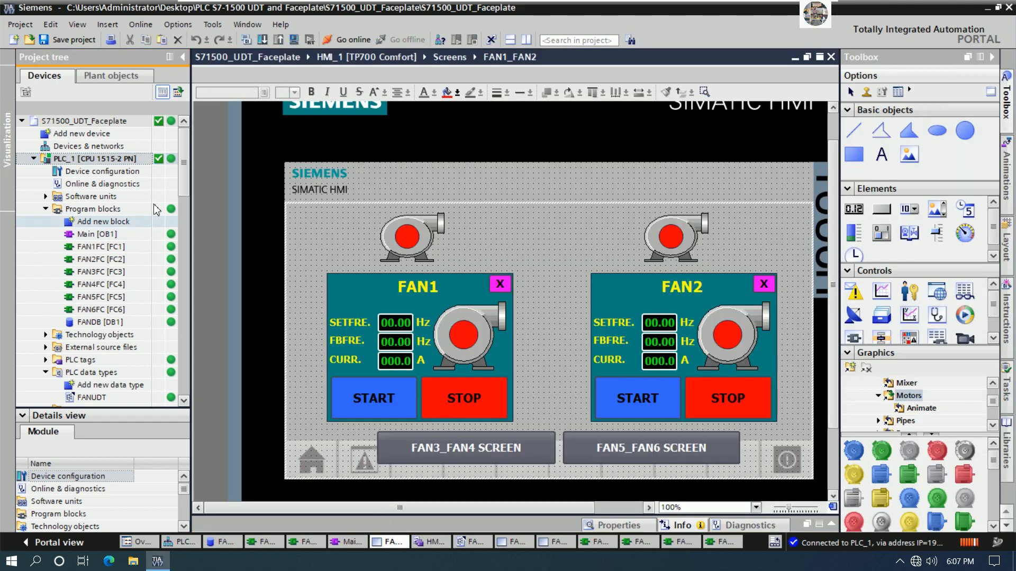
pyautogui.moveTo(186, 182); pyautogui.dragTo(182, 254)
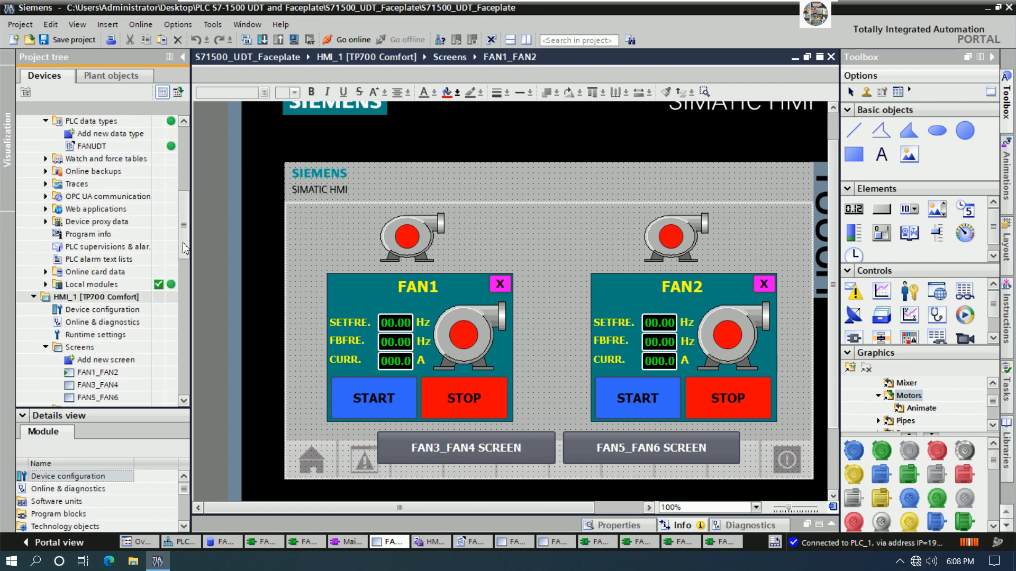
pyautogui.click(109, 297)
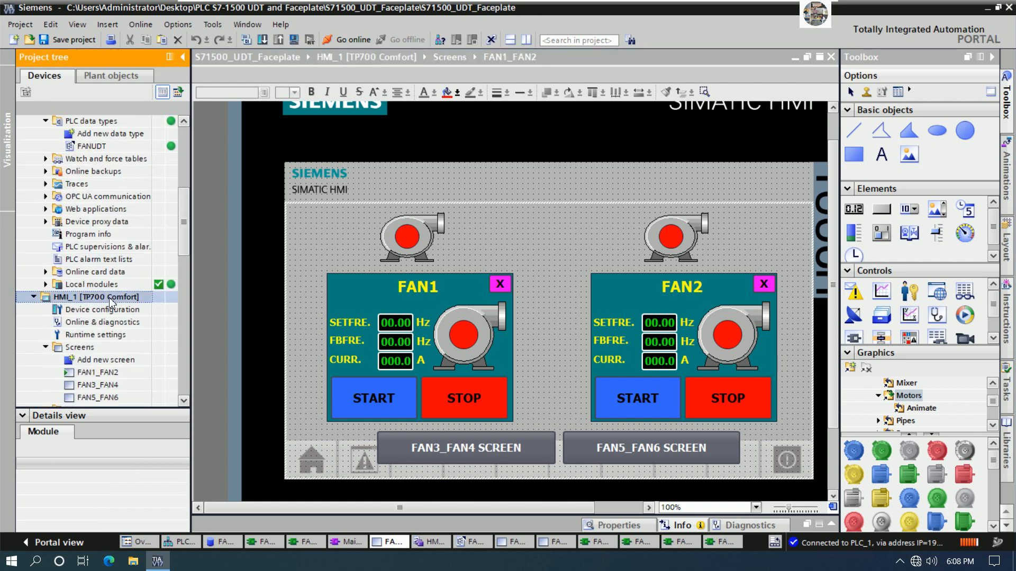
pyautogui.click(300, 40)
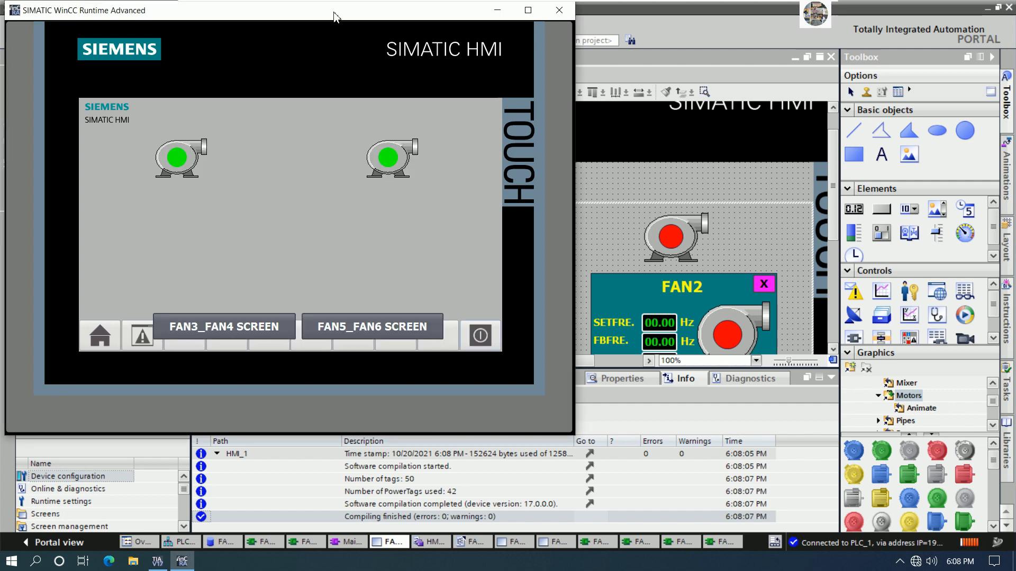
pyautogui.moveTo(334, 17); pyautogui.dragTo(755, 86)
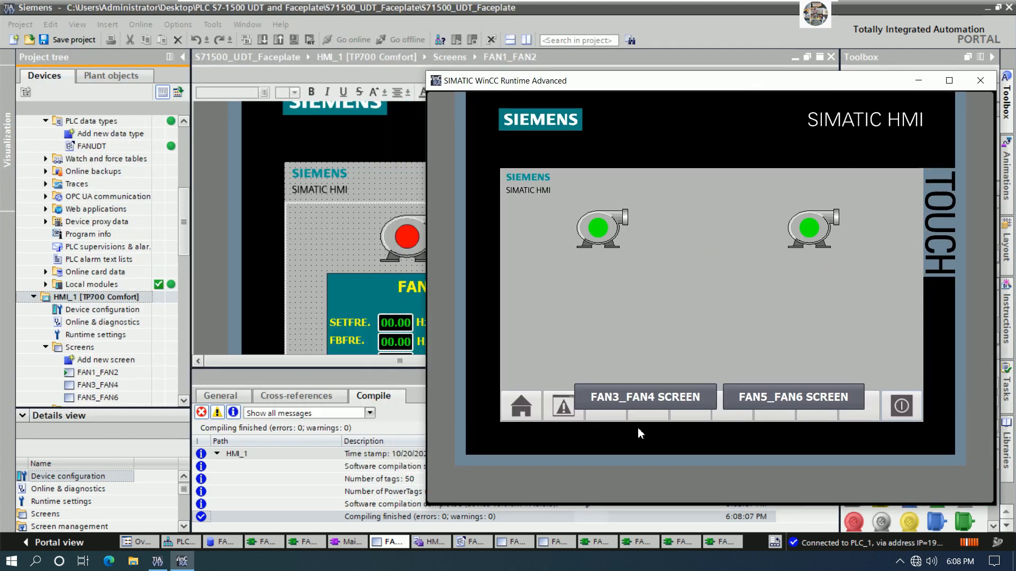
# Open the FAN1 and FAN2 faceplates in the runtime, and the FAN5 and FAN6 faceplates on the FAN5_FAN6 screen.
pyautogui.click(616, 231)
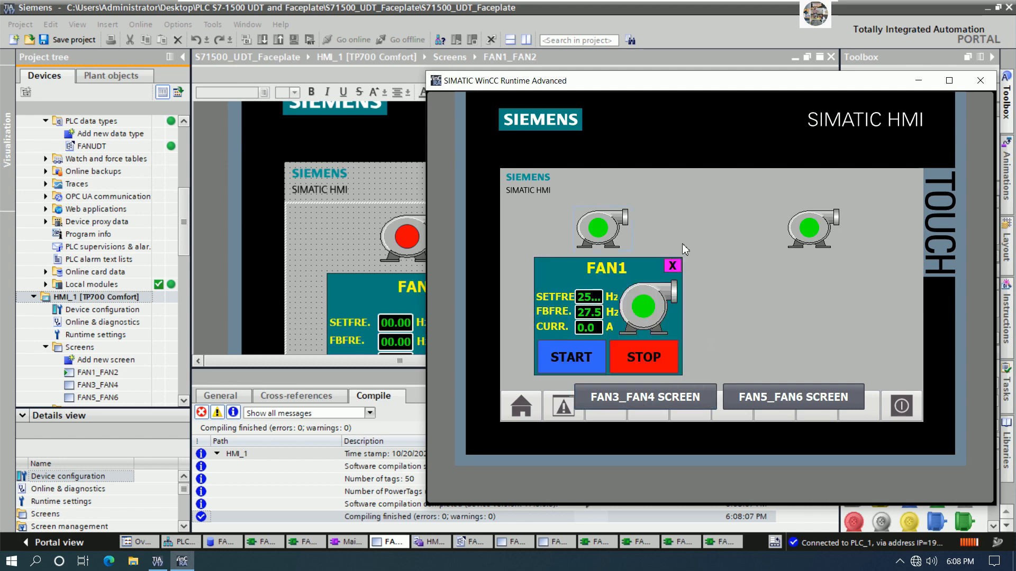
pyautogui.click(828, 232)
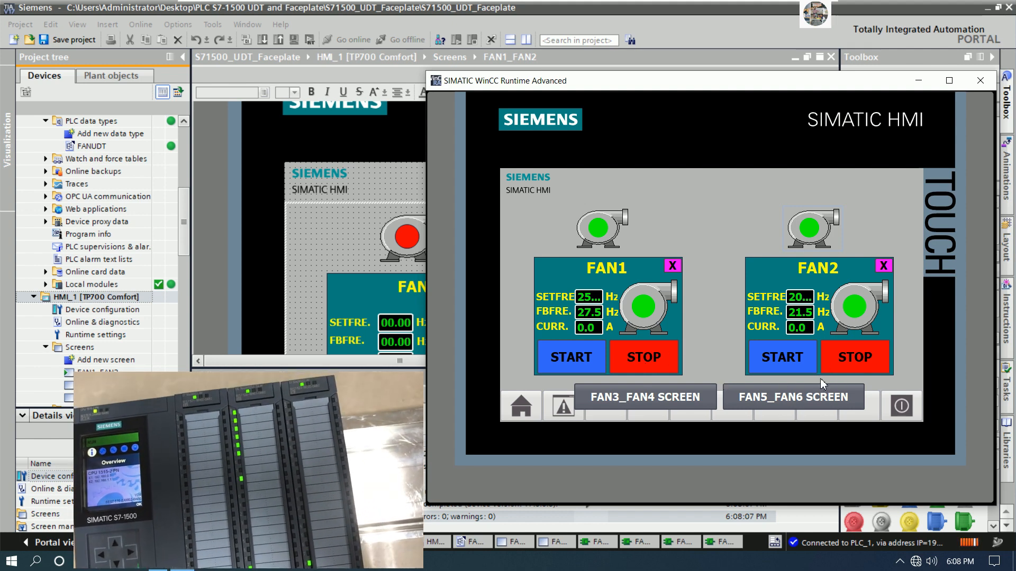
pyautogui.click(757, 395)
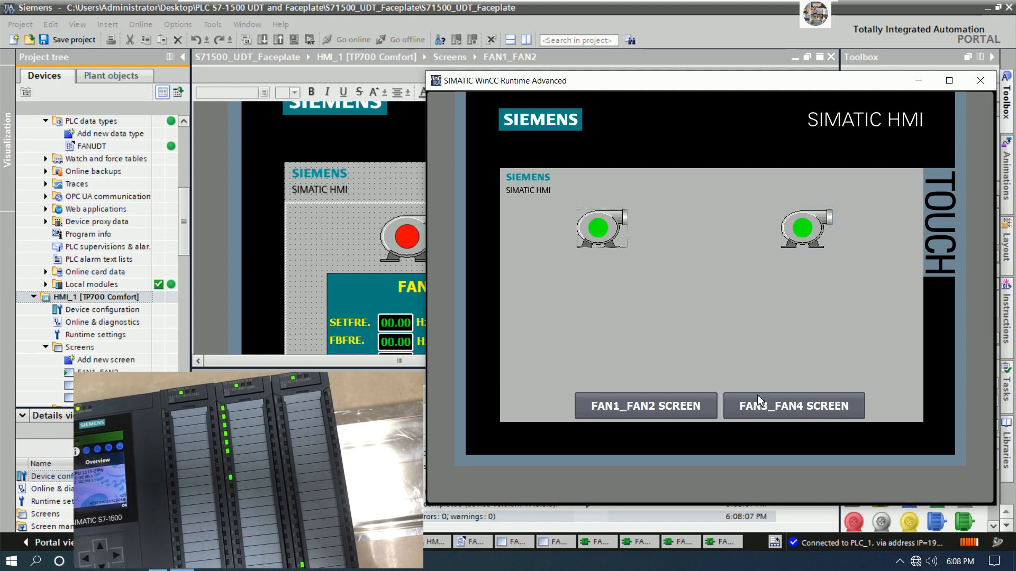
pyautogui.click(603, 231)
pyautogui.click(790, 235)
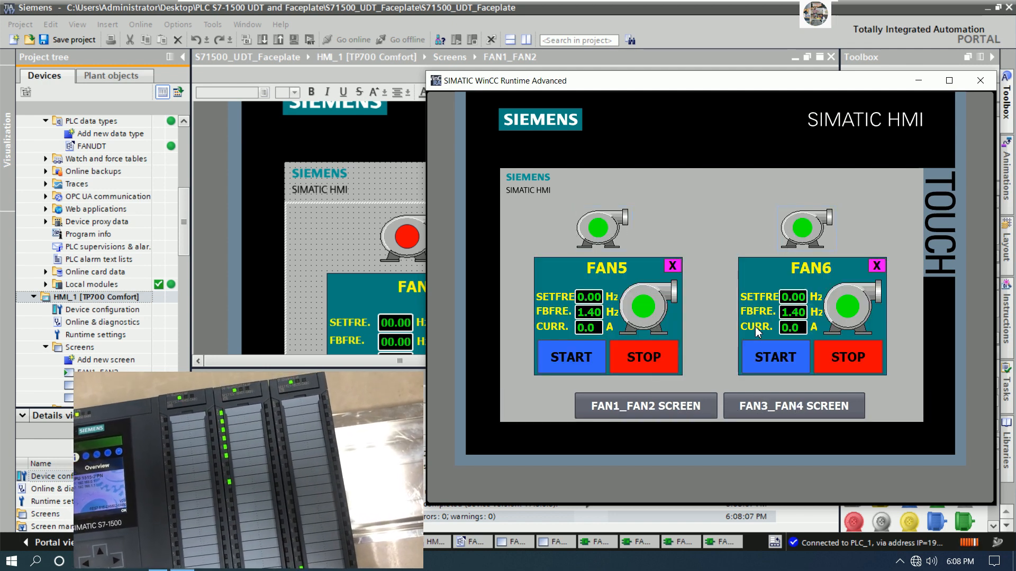
# Switch the runtime by way of the FAN1_FAN2 screen to FAN3_FAN4 and open the FAN3 and FAN4 faceplates.
pyautogui.click(699, 409)
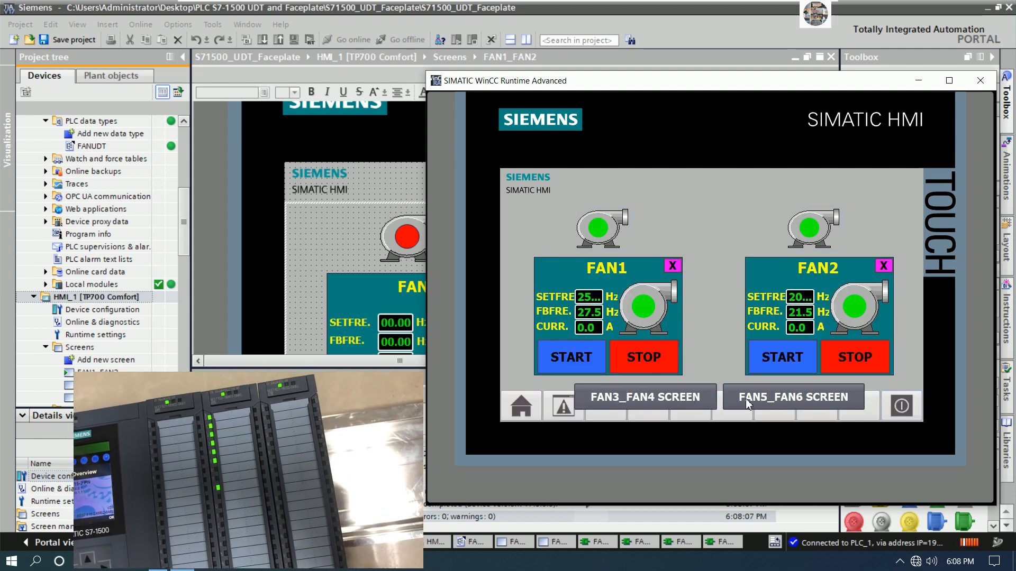
pyautogui.click(690, 399)
pyautogui.click(600, 229)
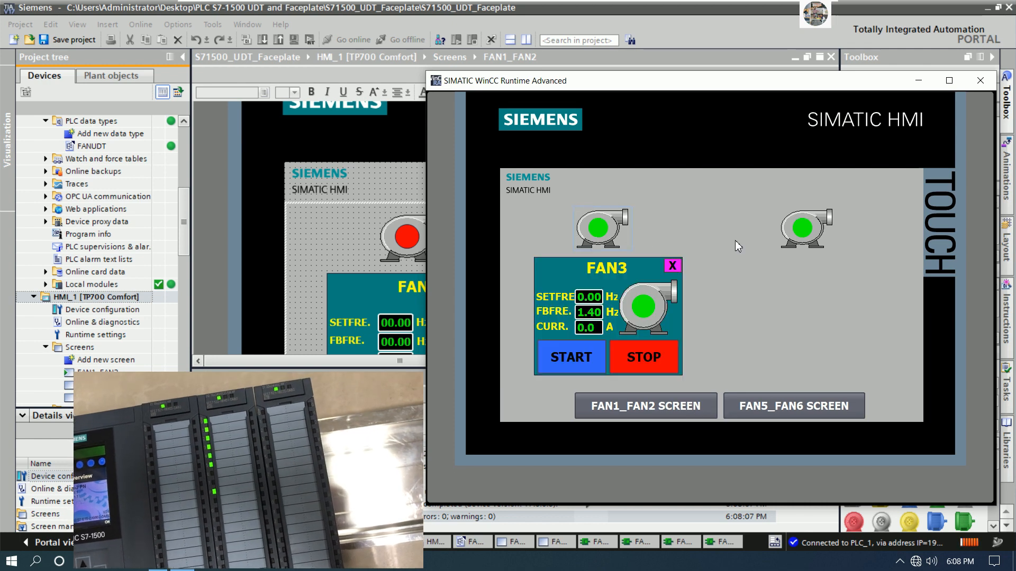
pyautogui.click(786, 236)
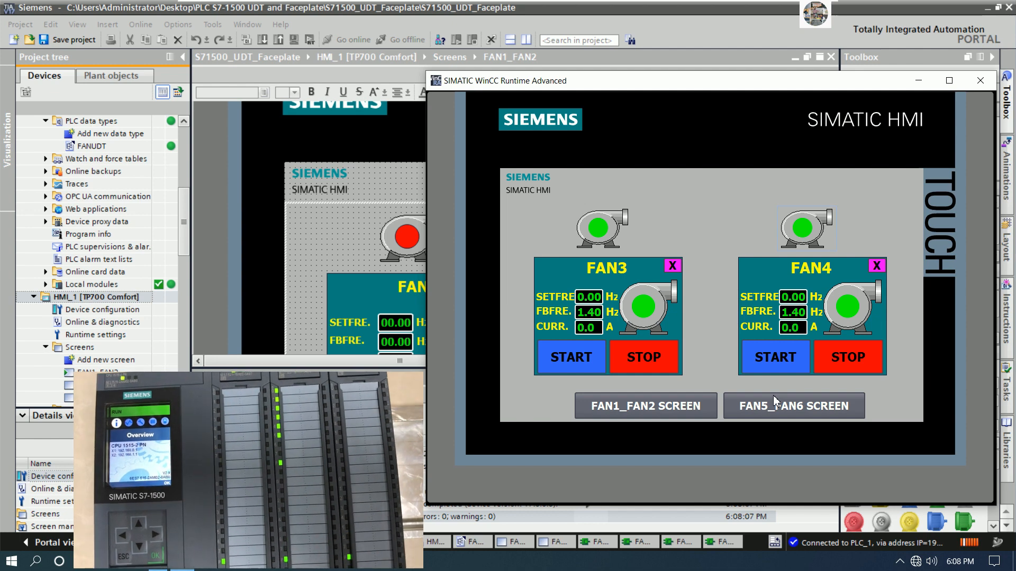
# Stop FAN4 and FAN3 from their faceplates and return to the FAN1_FAN2 screen.
pyautogui.click(867, 360)
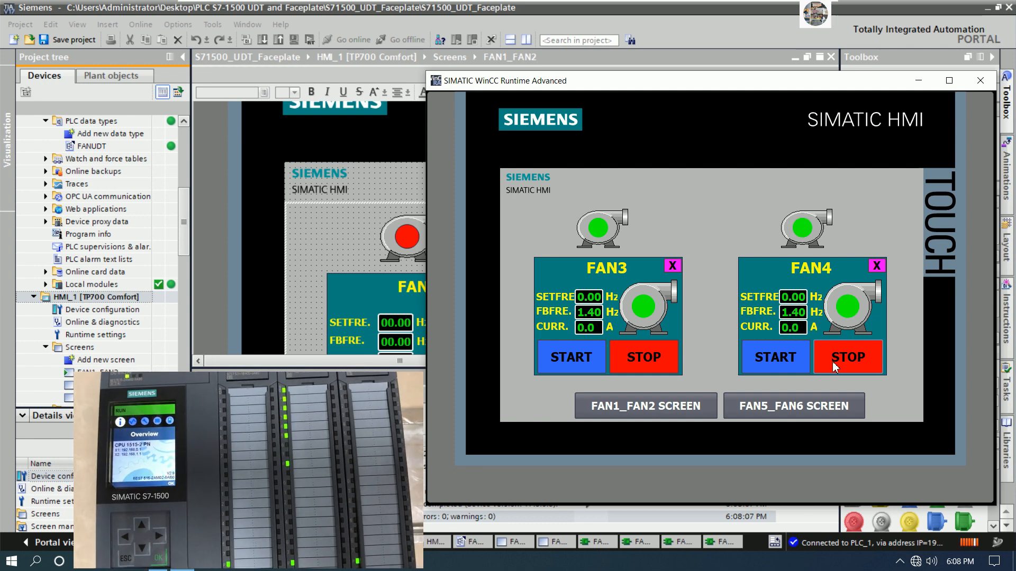
pyautogui.click(788, 364)
pyautogui.click(829, 361)
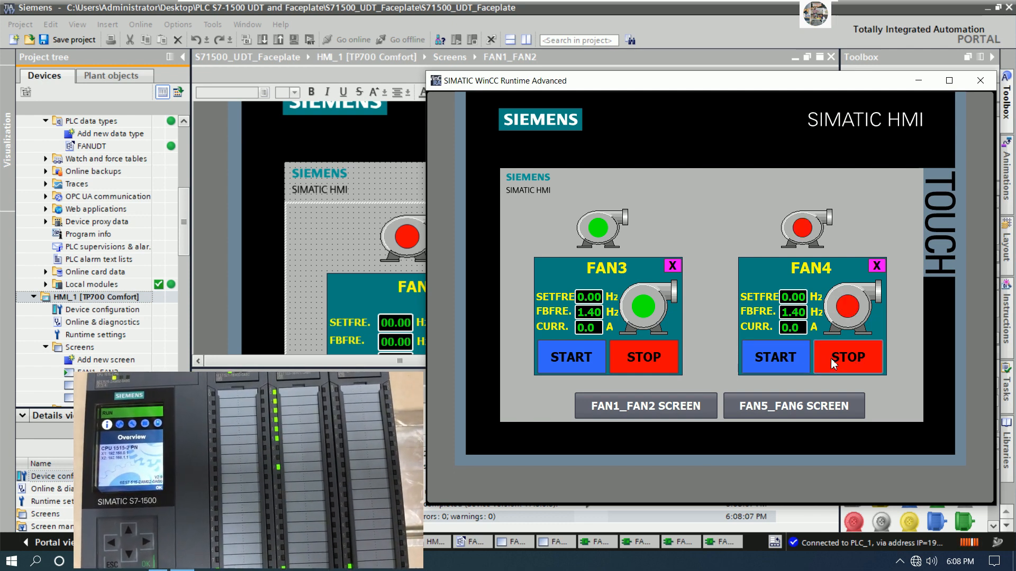
pyautogui.click(661, 357)
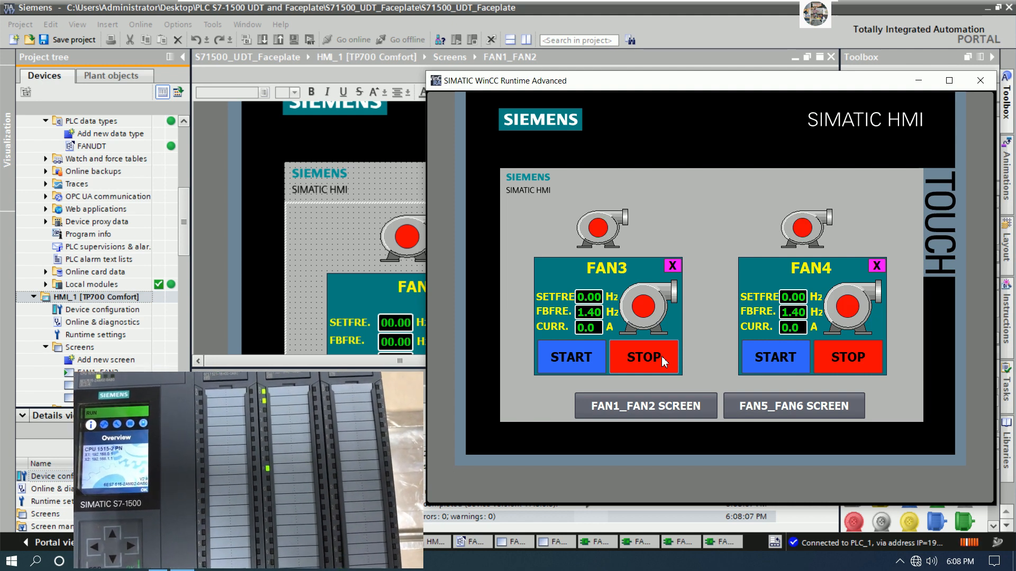
pyautogui.click(687, 410)
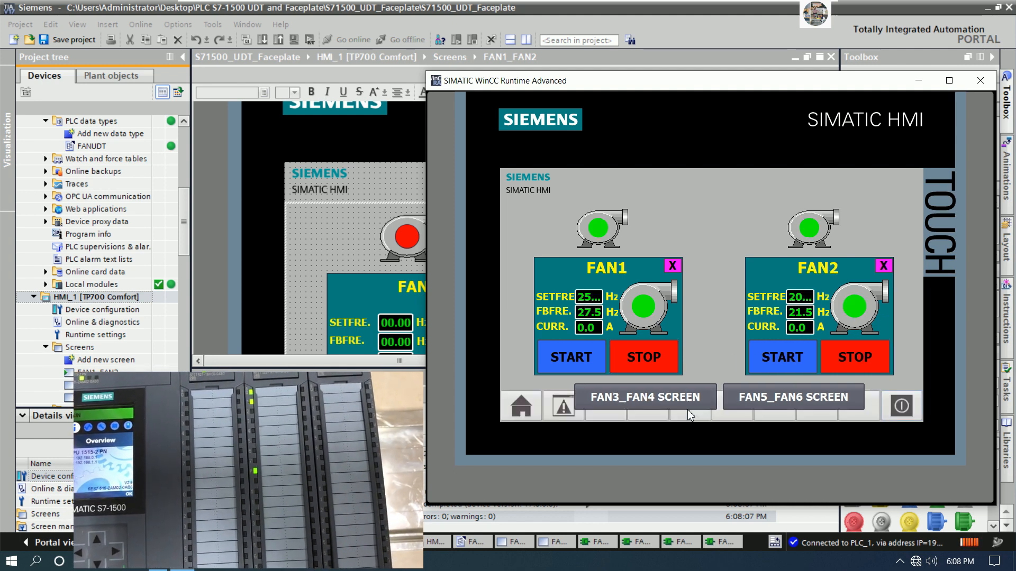
# Stop FAN2 and FAN1 from their faceplates, and issue the stop command for FAN6 on the FAN5_FAN6 screen.
pyautogui.click(849, 359)
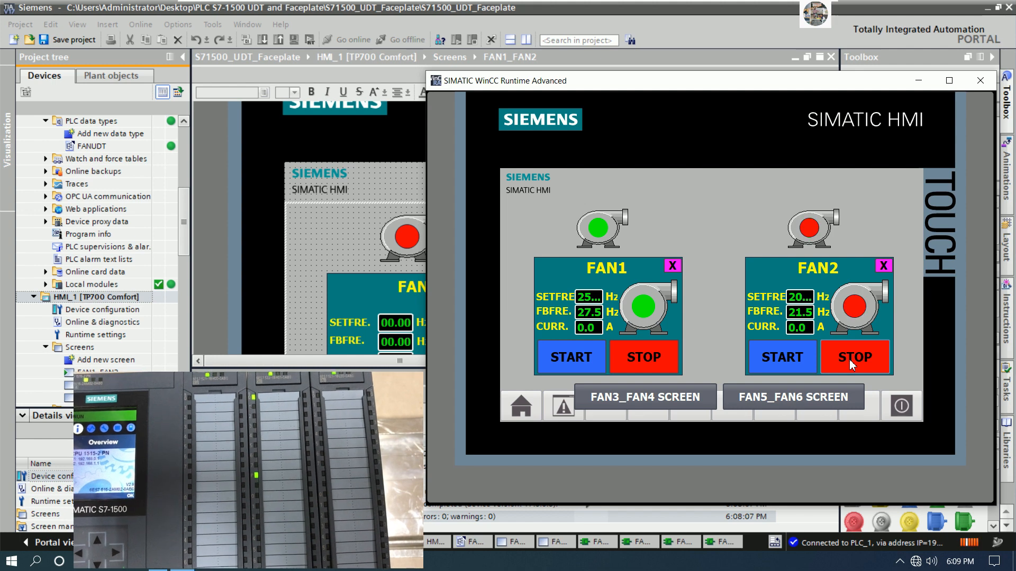
pyautogui.click(659, 361)
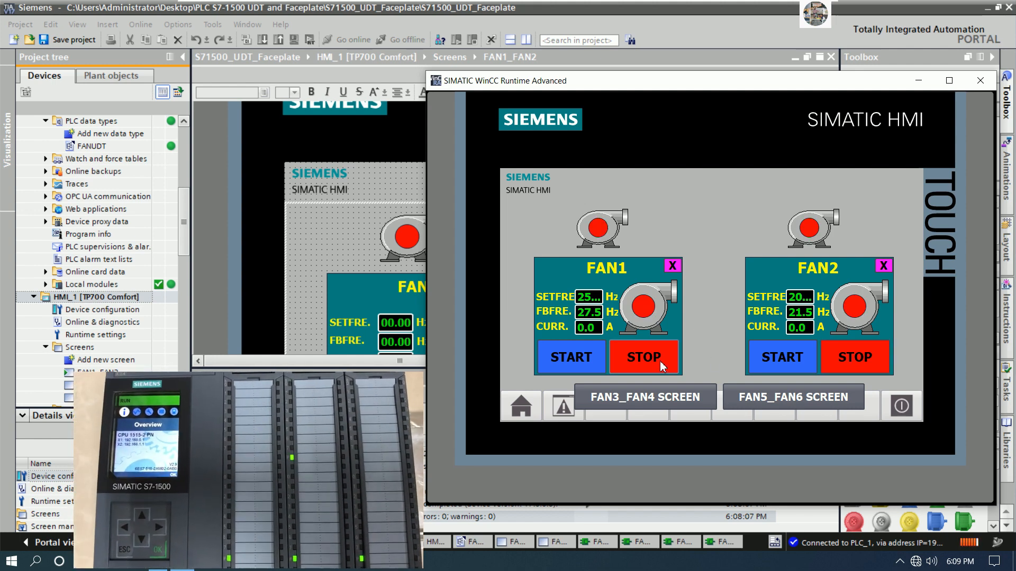
pyautogui.click(772, 395)
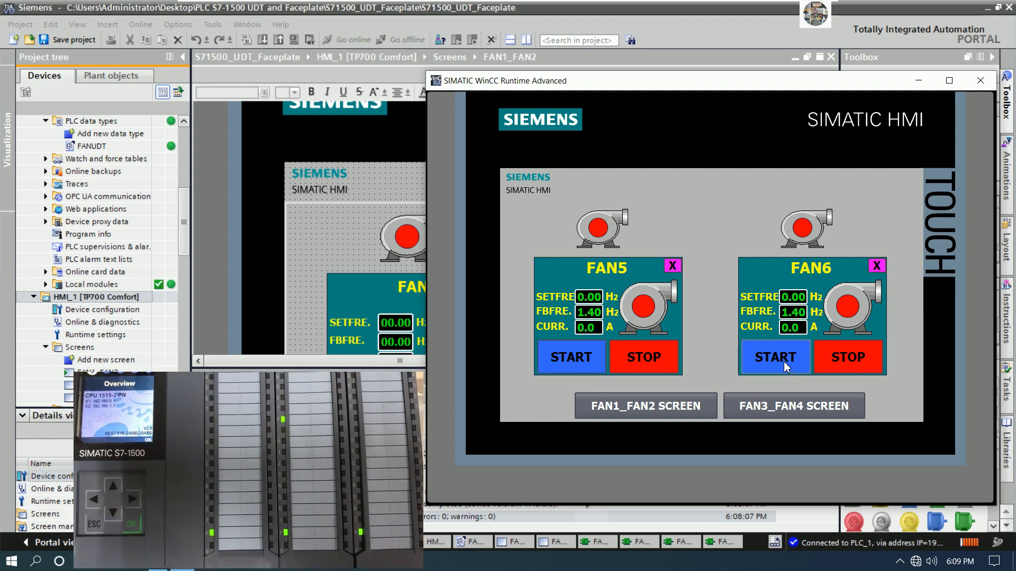
pyautogui.click(845, 365)
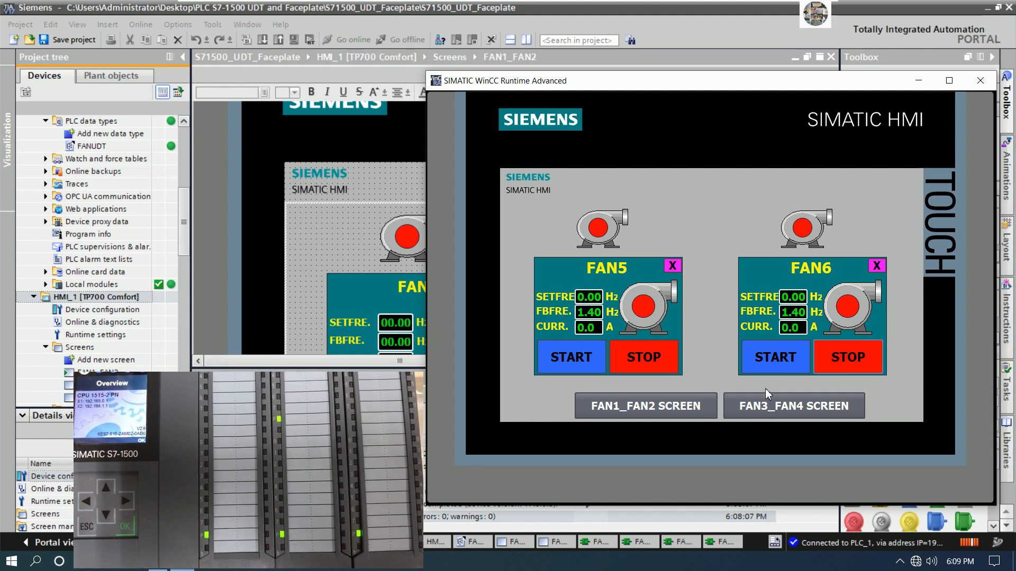
# Go by way of the FAN3_FAN4 screen to FAN1_FAN2 and start FAN2 and FAN1 from their faceplates.
pyautogui.click(788, 407)
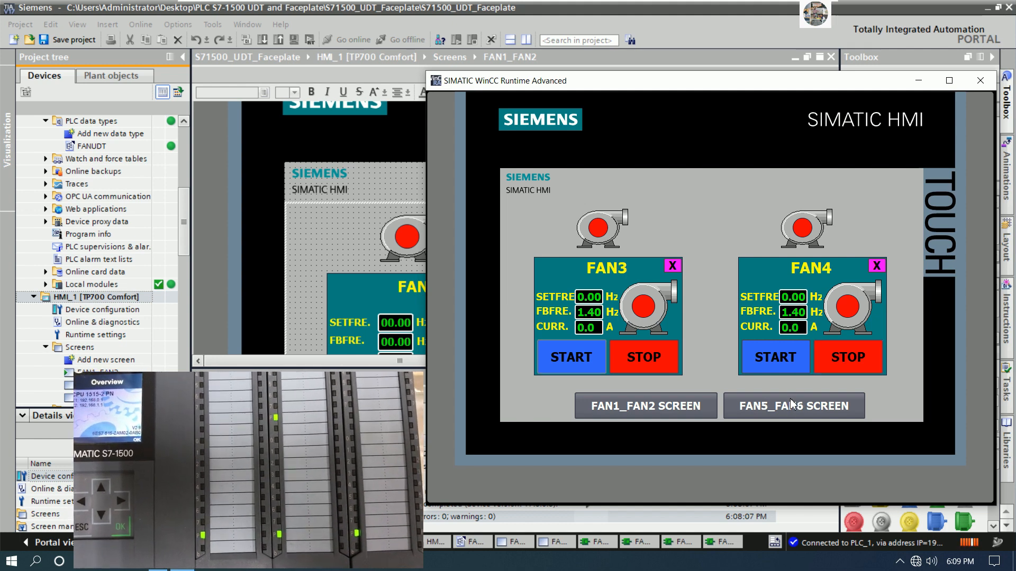
pyautogui.click(698, 409)
pyautogui.click(774, 361)
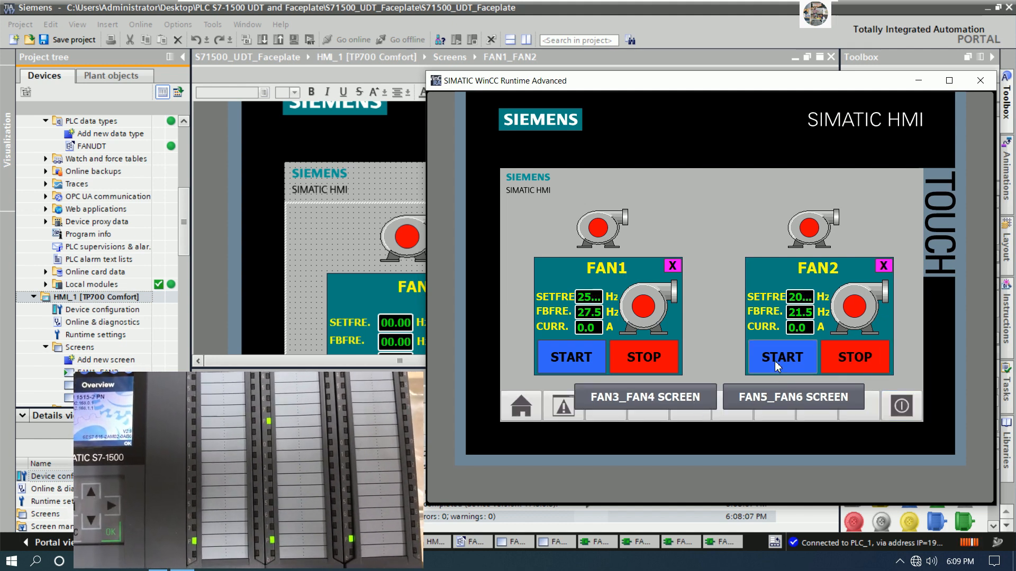
pyautogui.click(583, 365)
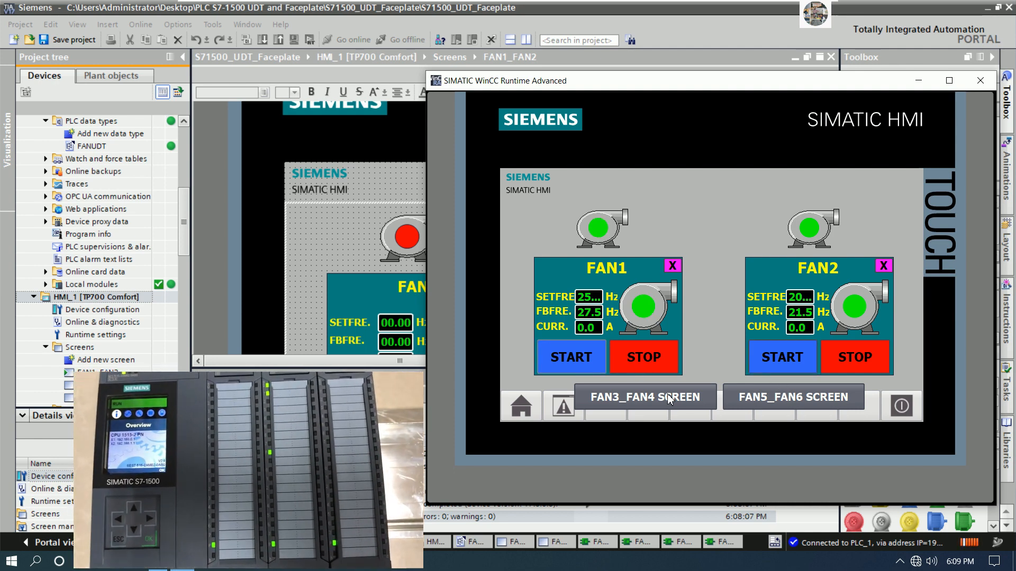
# Start FAN3 and FAN4 on the FAN3_FAN4 screen and switch the runtime to the FAN5_FAN6 screen.
pyautogui.click(667, 394)
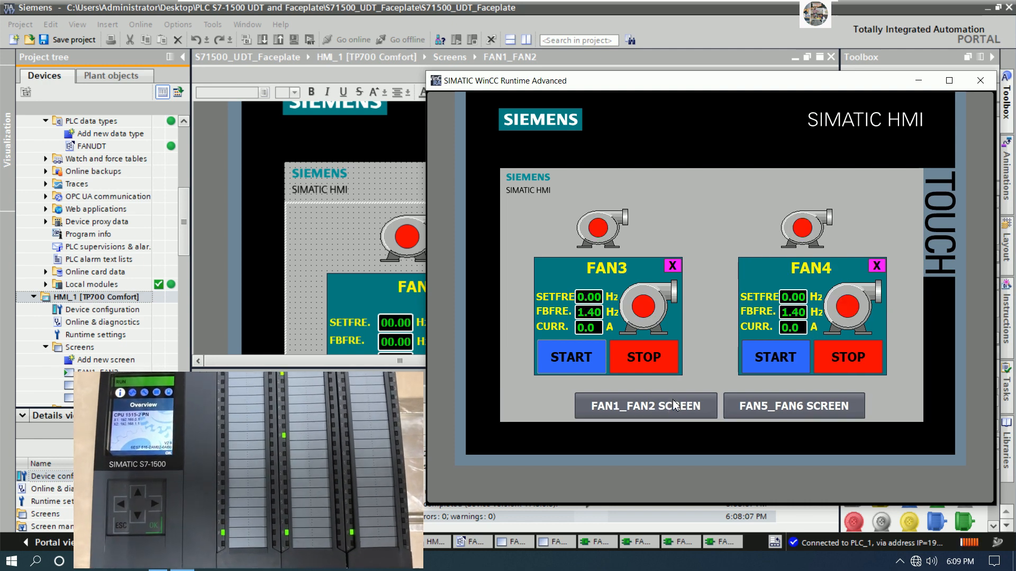
pyautogui.click(594, 361)
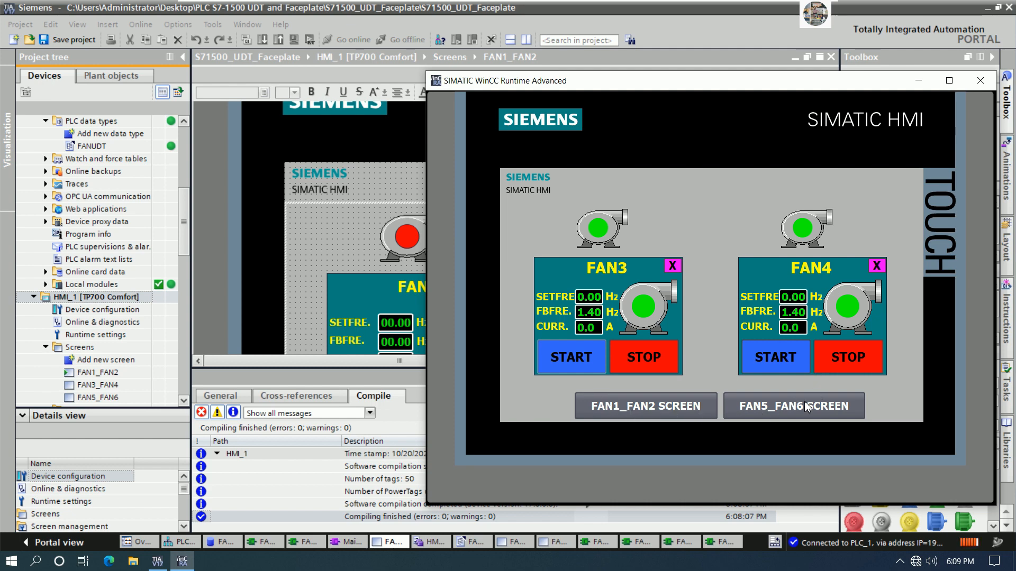
pyautogui.click(776, 407)
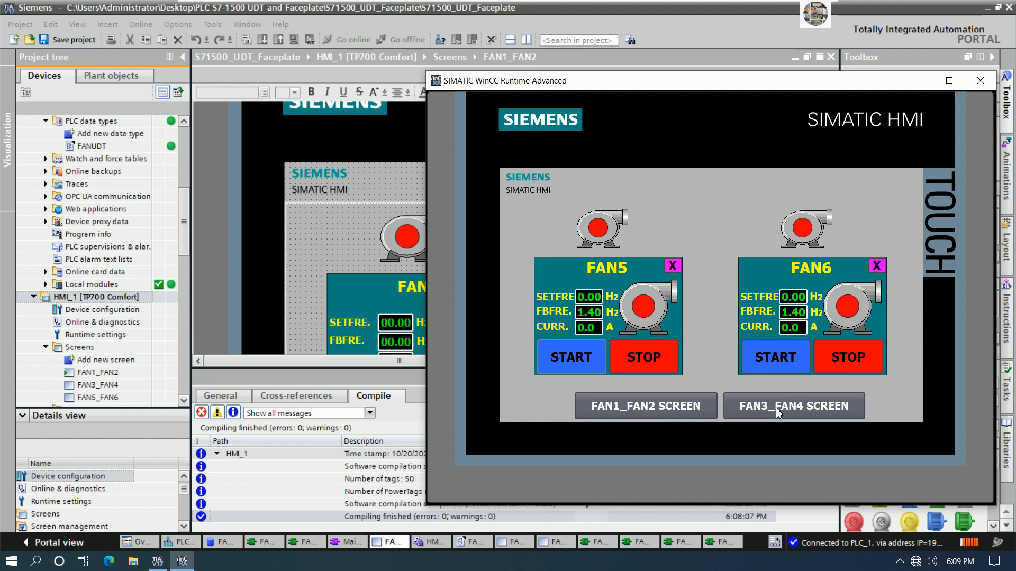
# Start FAN5 and FAN6 from their faceplates and test the stop command of each of the two fans.
pyautogui.click(637, 361)
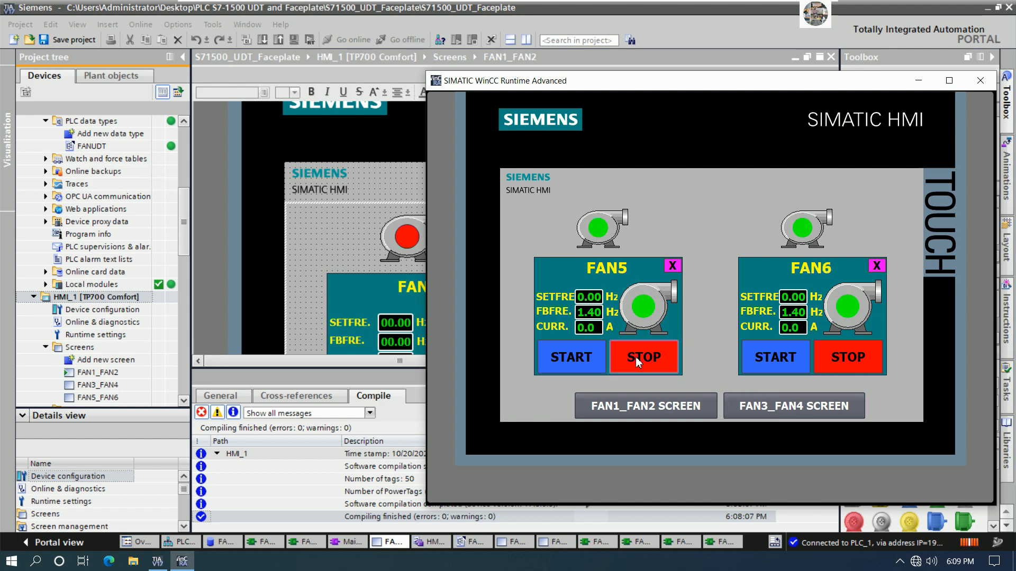
pyautogui.click(636, 361)
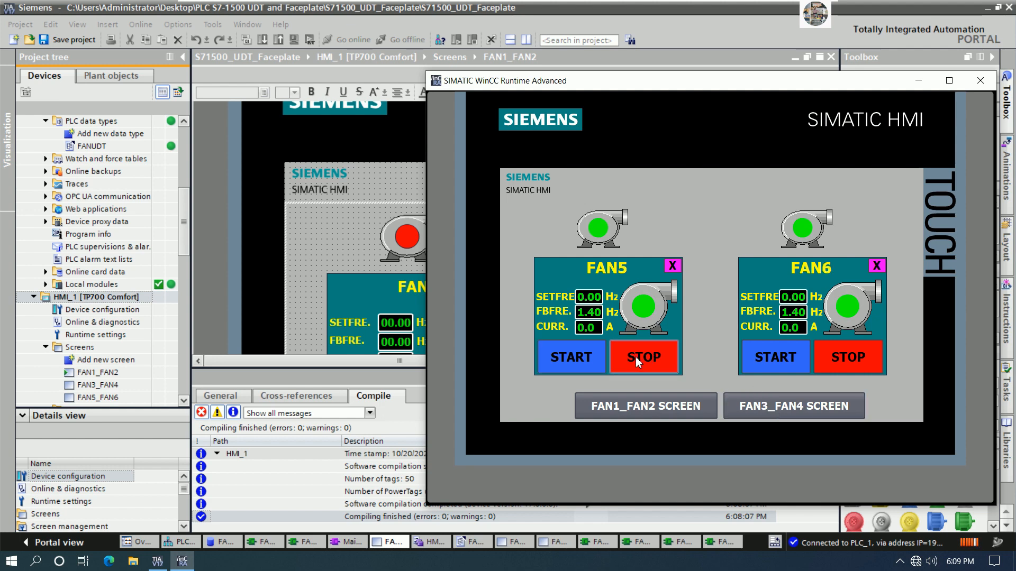
pyautogui.click(182, 246)
pyautogui.moveTo(184, 244); pyautogui.dragTo(189, 195)
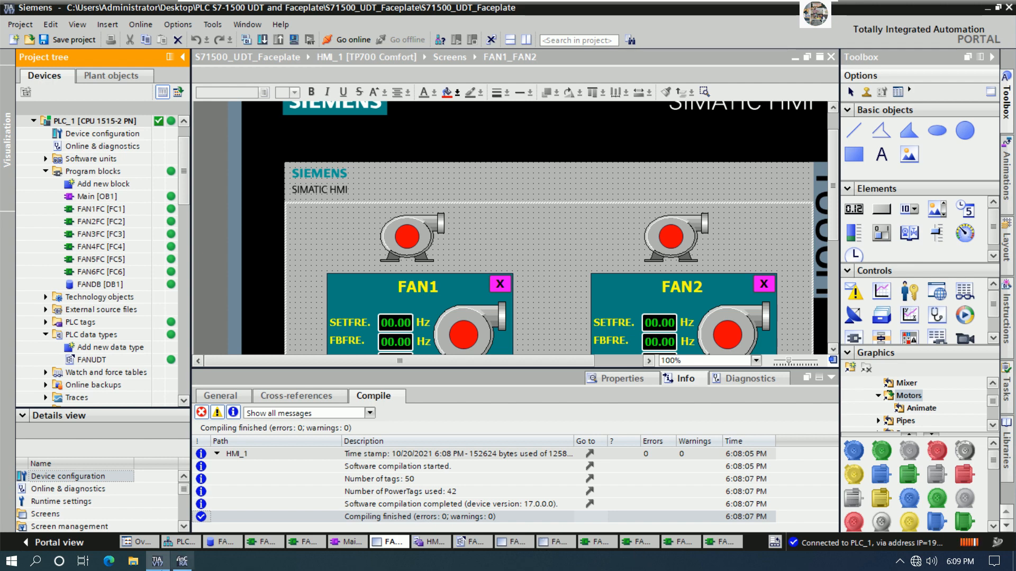
pyautogui.click(181, 561)
pyautogui.click(657, 361)
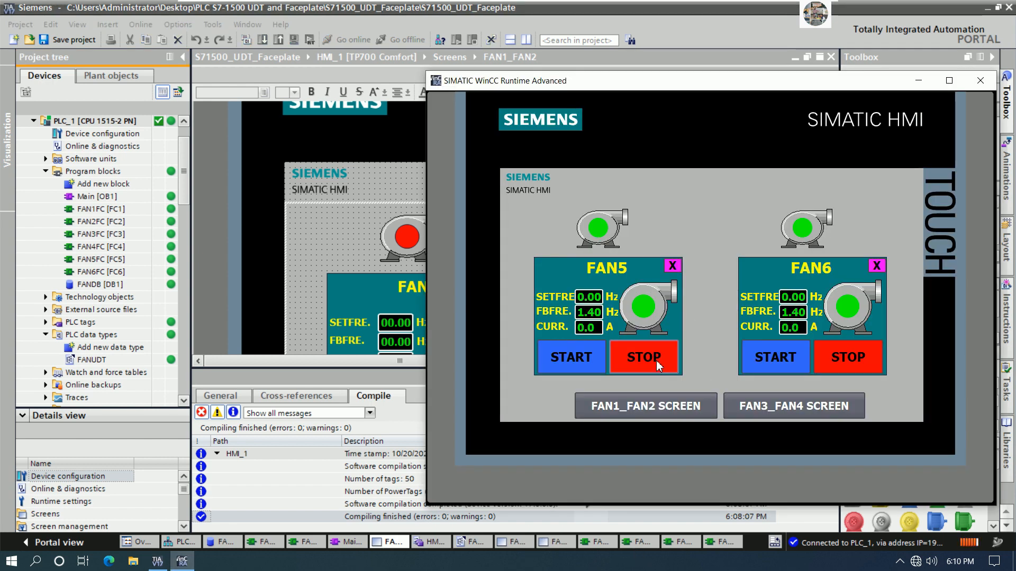
pyautogui.click(657, 361)
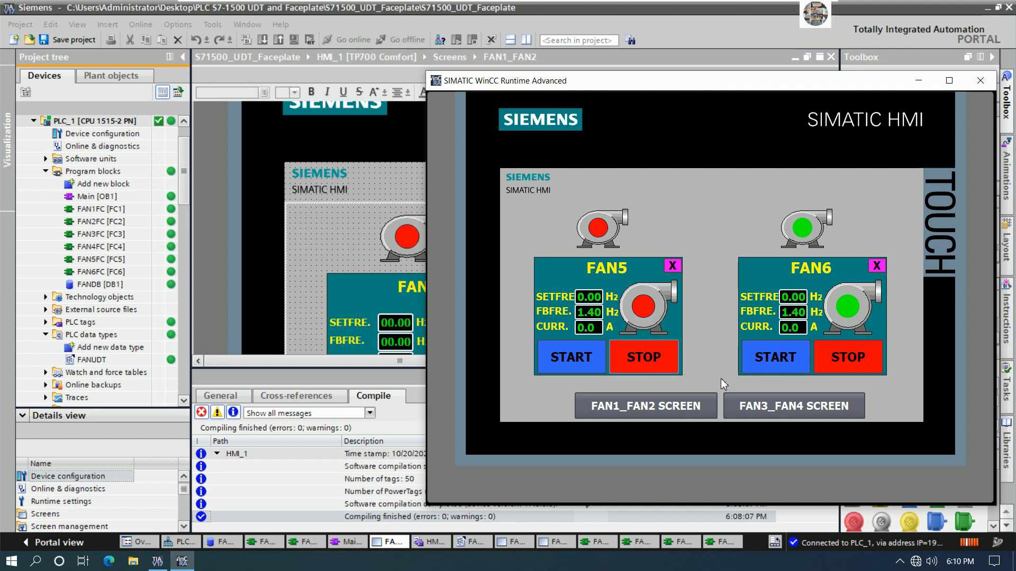
pyautogui.click(844, 360)
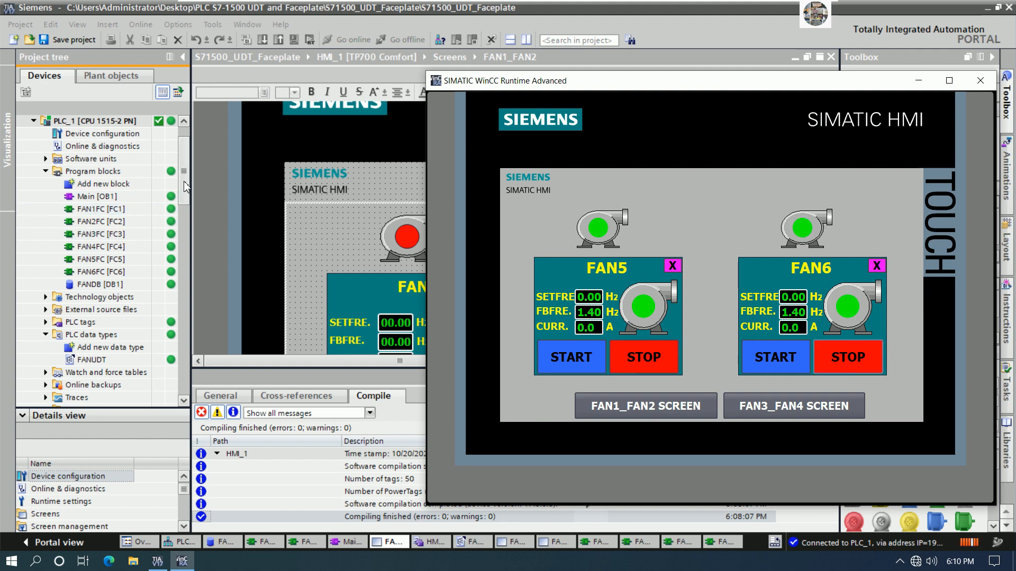
# Open Main [OB1] and examine its monitored networks from the fan command drives up to the FAN1 controller call.
pyautogui.moveTo(183, 185); pyautogui.dragTo(184, 179)
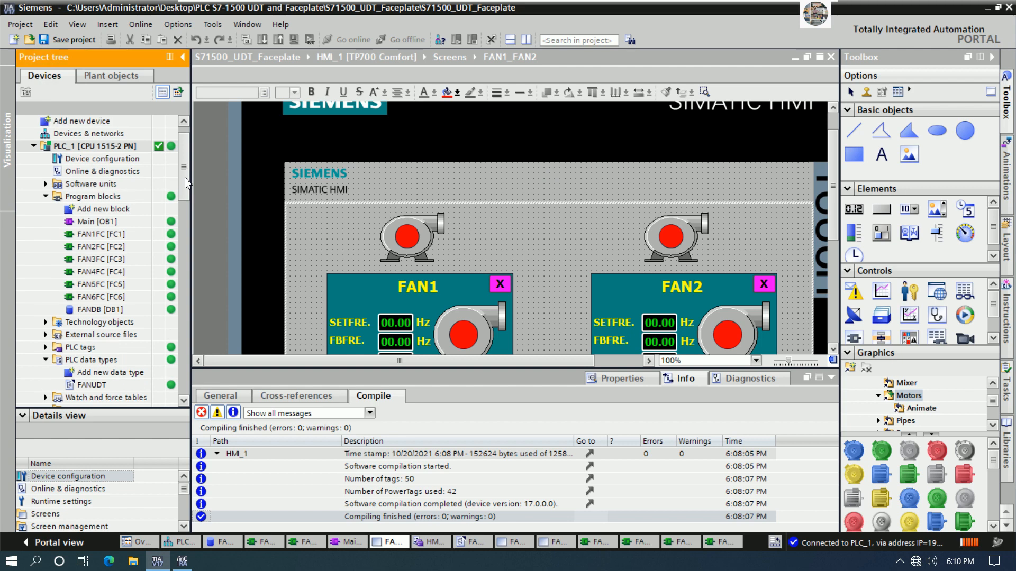
pyautogui.click(107, 222)
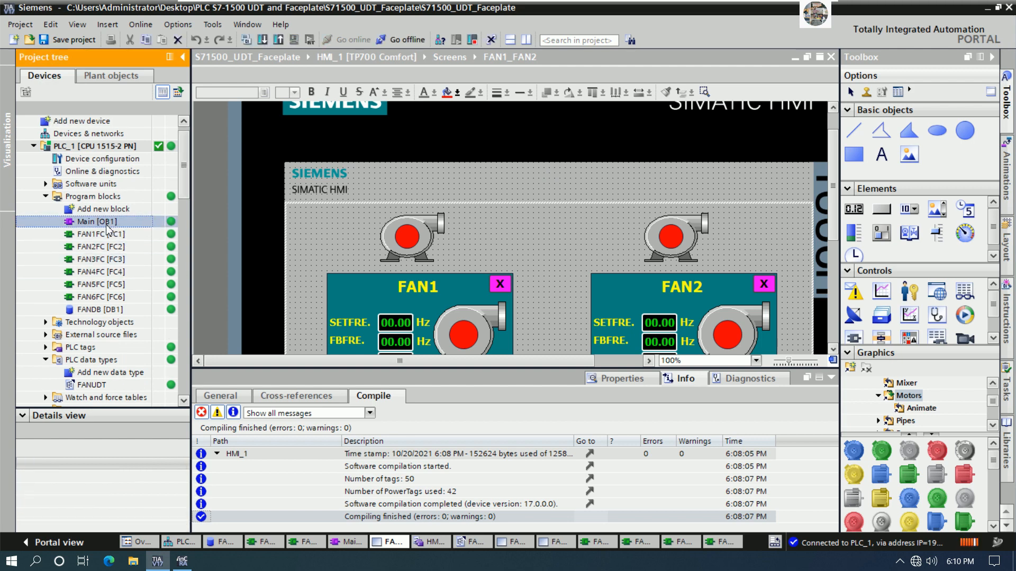
pyautogui.doubleClick(107, 223)
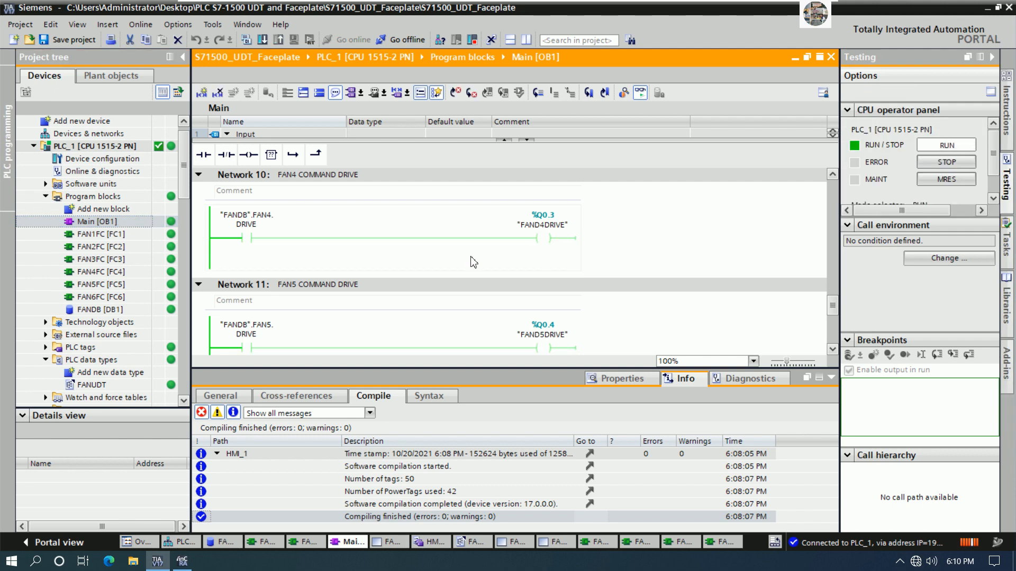
pyautogui.scroll(4, 471, 260)
pyautogui.scroll(6, 474, 260)
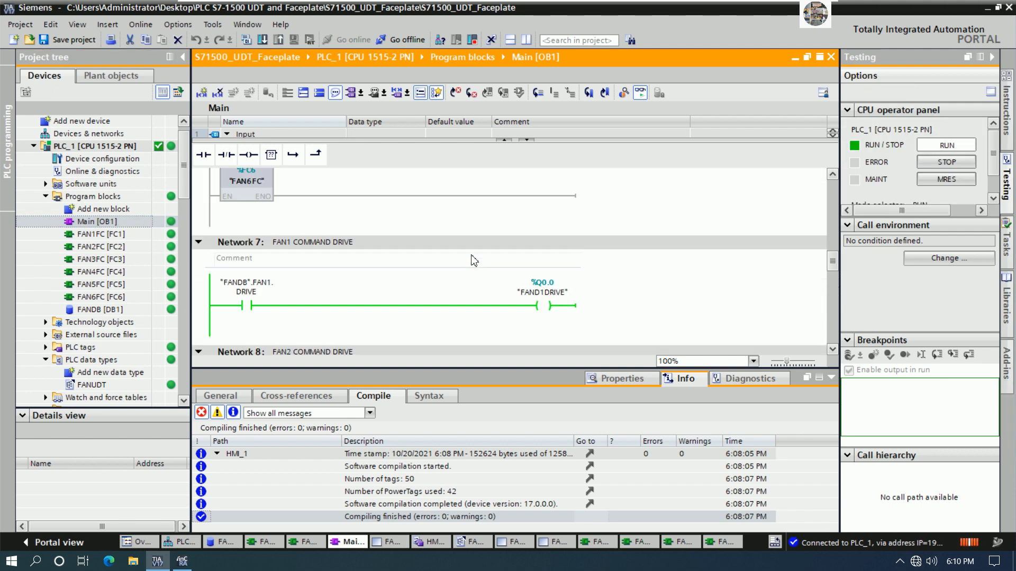
pyautogui.scroll(8, 473, 260)
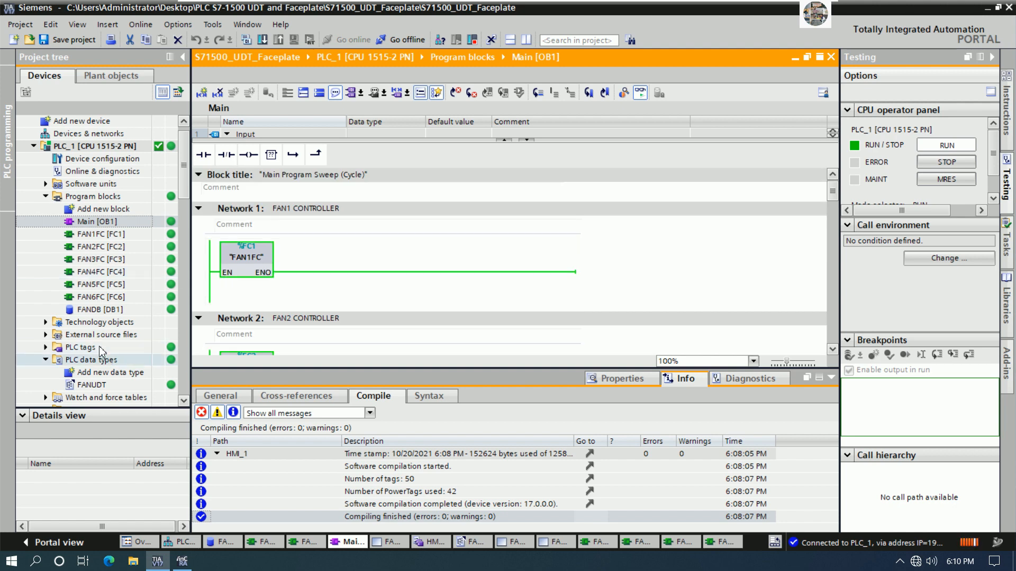
# Open FANDB [DB1], monitor all its values online, and collapse the compile messages to view the FAN4, FAN5 and FAN6 tags together.
pyautogui.doubleClick(98, 311)
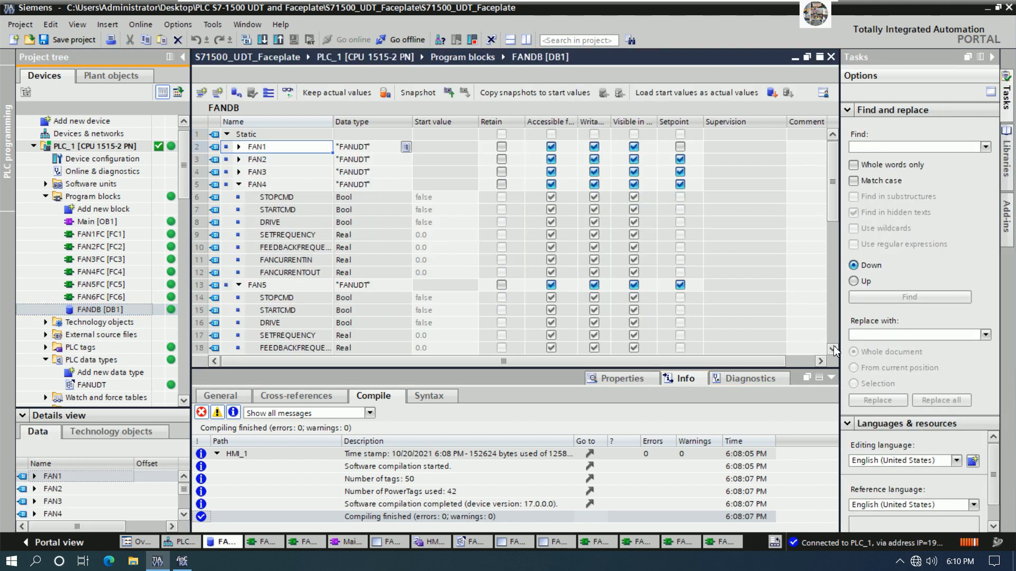
pyautogui.moveTo(833, 217)
pyautogui.mouseDown()
pyautogui.moveTo(833, 279)
pyautogui.moveTo(833, 219)
pyautogui.mouseUp()
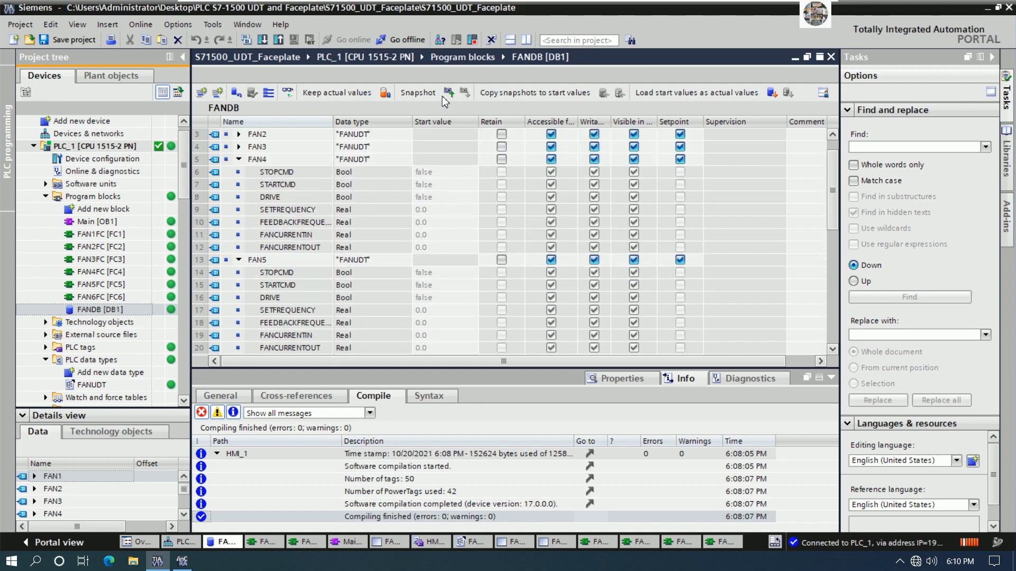
pyautogui.click(287, 93)
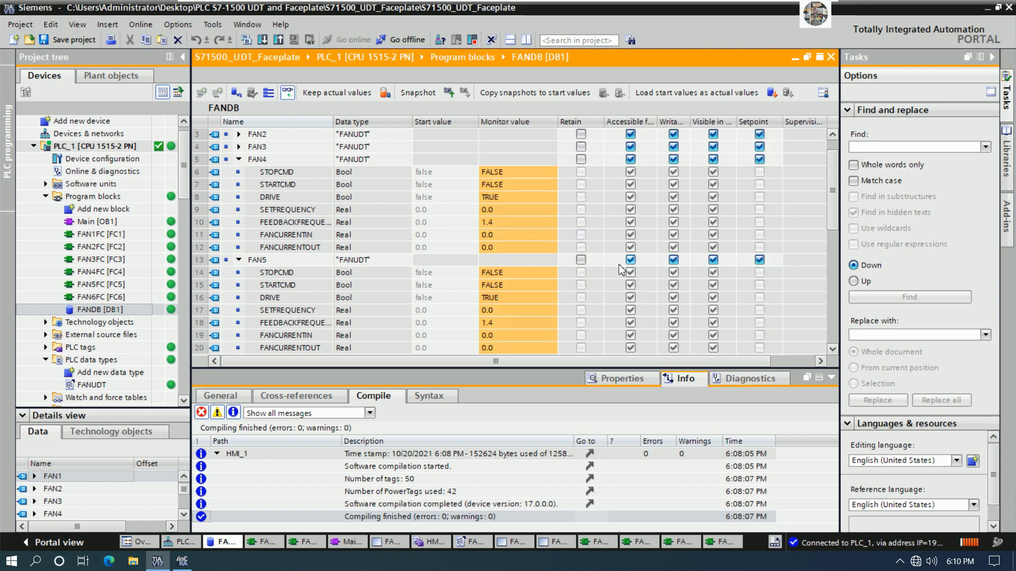
pyautogui.moveTo(834, 214); pyautogui.dragTo(834, 240)
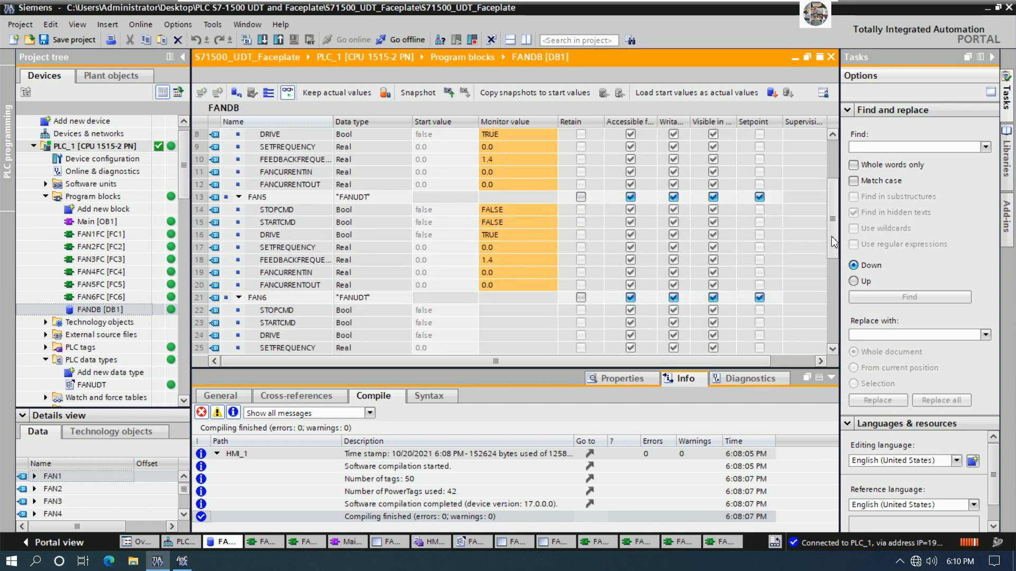
pyautogui.click(830, 378)
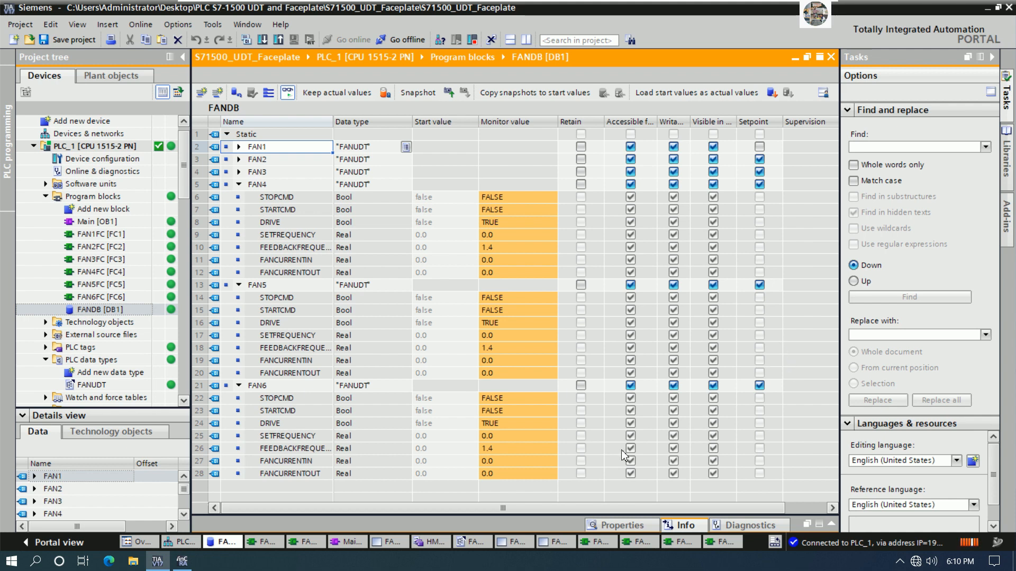
# Bring the HMI runtime back to the front and check the fan states on the FAN3_FAN4 and FAN1_FAN2 screens.
pyautogui.click(192, 563)
pyautogui.click(788, 408)
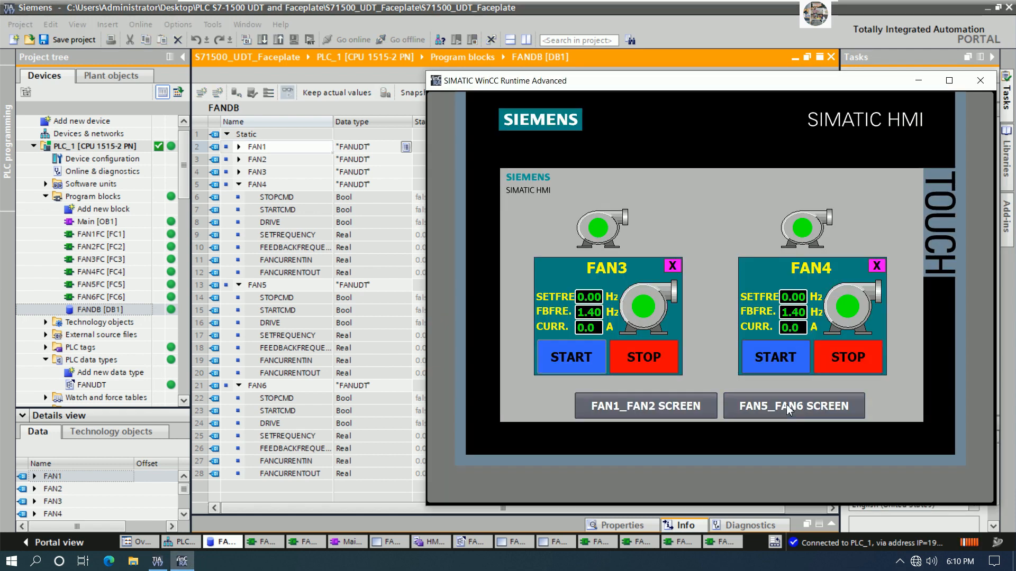
pyautogui.click(656, 416)
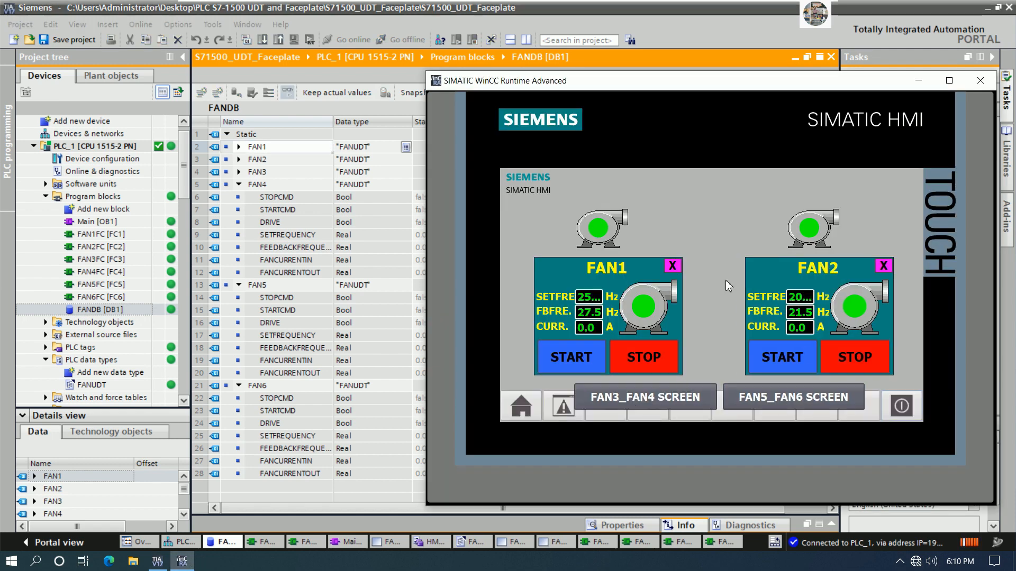
# Shift the runtime window aside and cycle through the FAN3_FAN4 and FAN5_FAN6 screens back to FAN1_FAN2.
pyautogui.moveTo(704, 85); pyautogui.dragTo(724, 84)
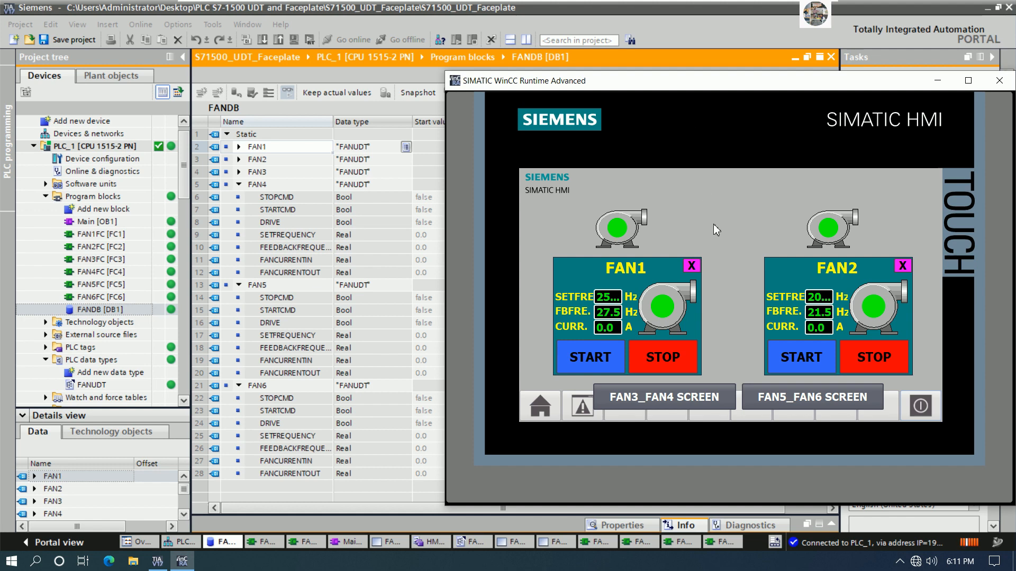
pyautogui.click(652, 396)
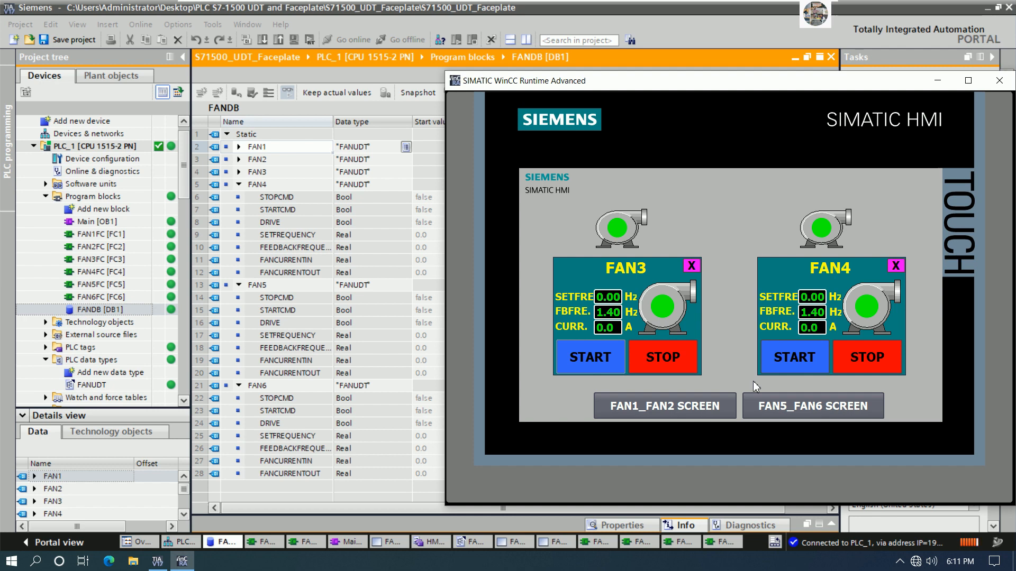
pyautogui.click(779, 406)
pyautogui.click(716, 404)
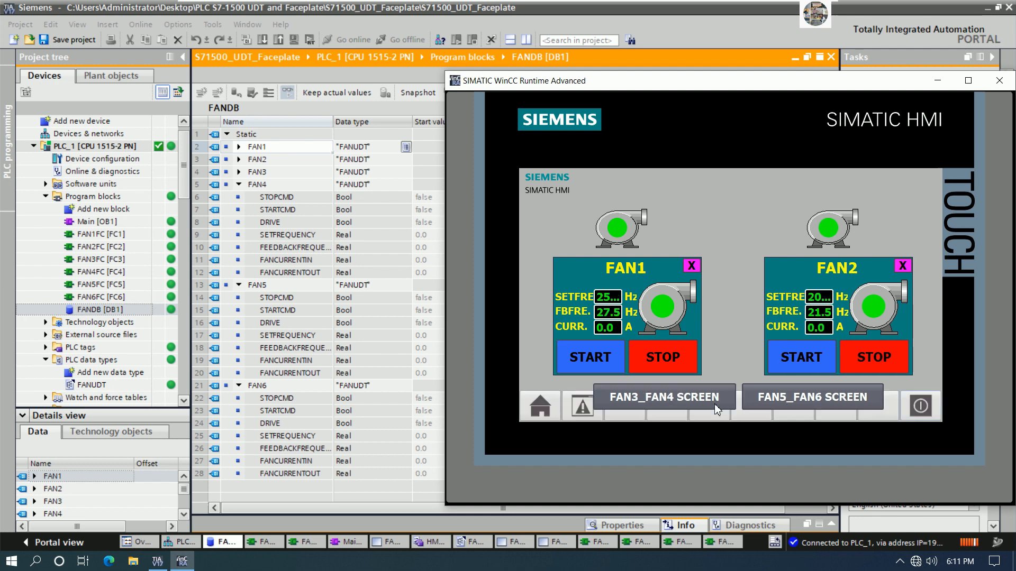